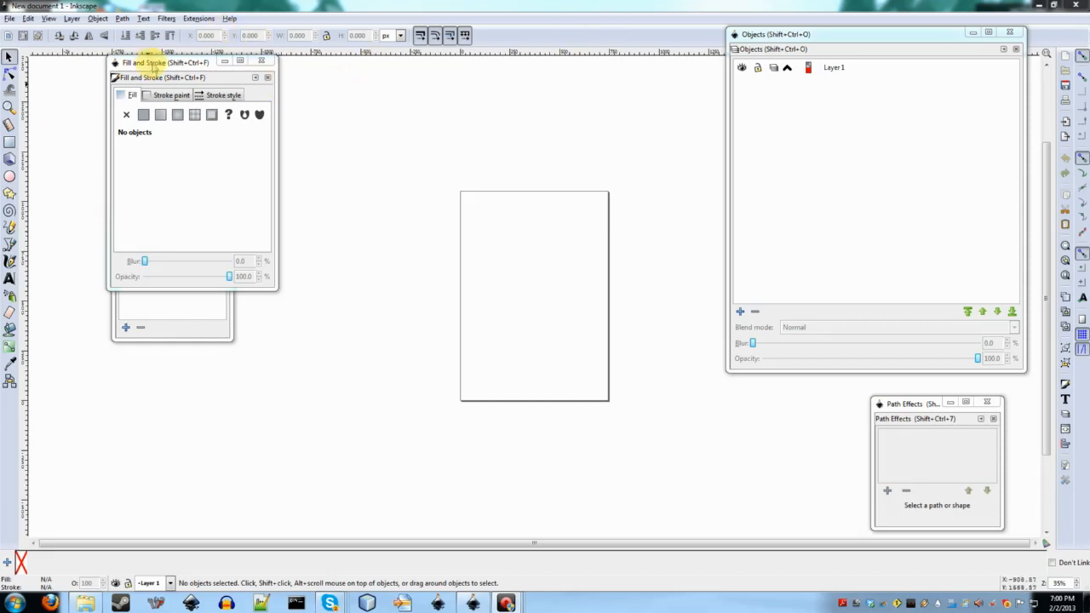
Step: Stack the Fill and Stroke dialog above an enlarged Tags dialog, clear of the page
mouse_move(153, 63)
mouse_down()
mouse_move(204, 274)
mouse_move(119, 67)
mouse_up()
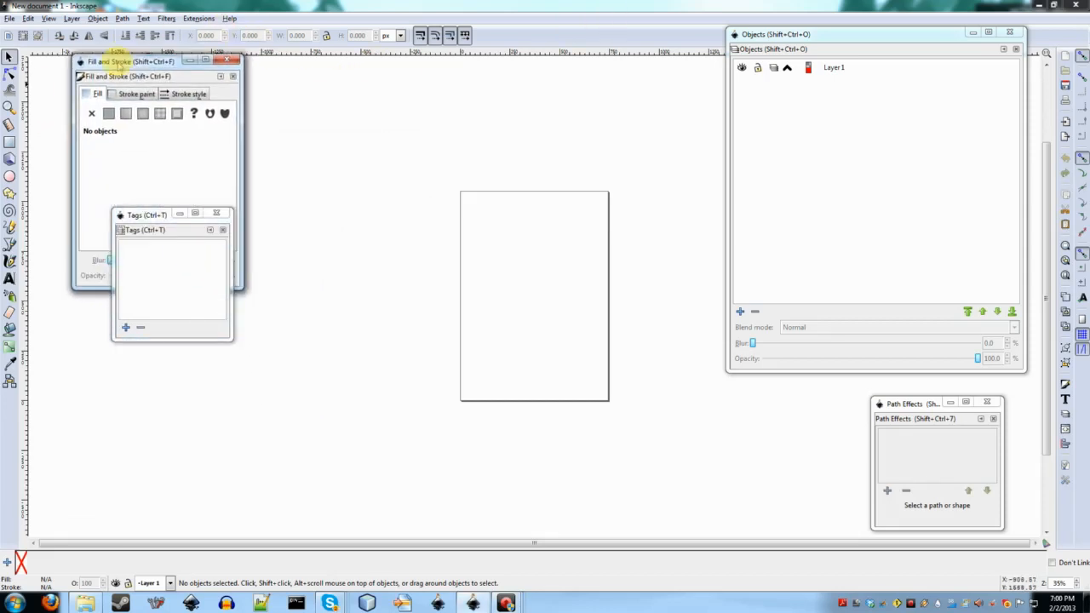
mouse_move(154, 216)
mouse_down()
mouse_move(96, 313)
mouse_move(110, 299)
mouse_up()
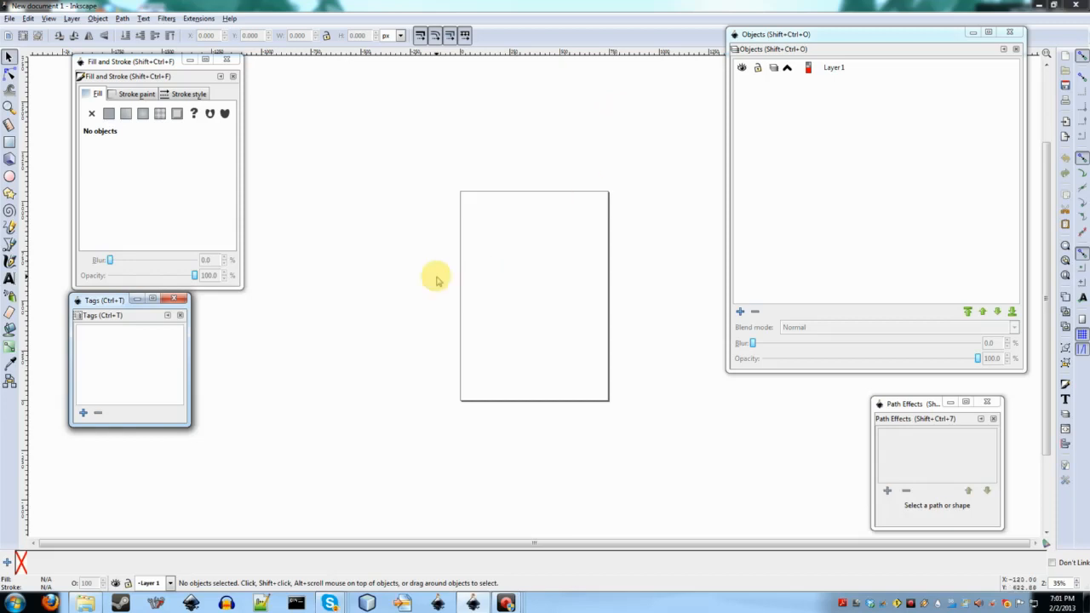
drag(110, 303, 85, 201)
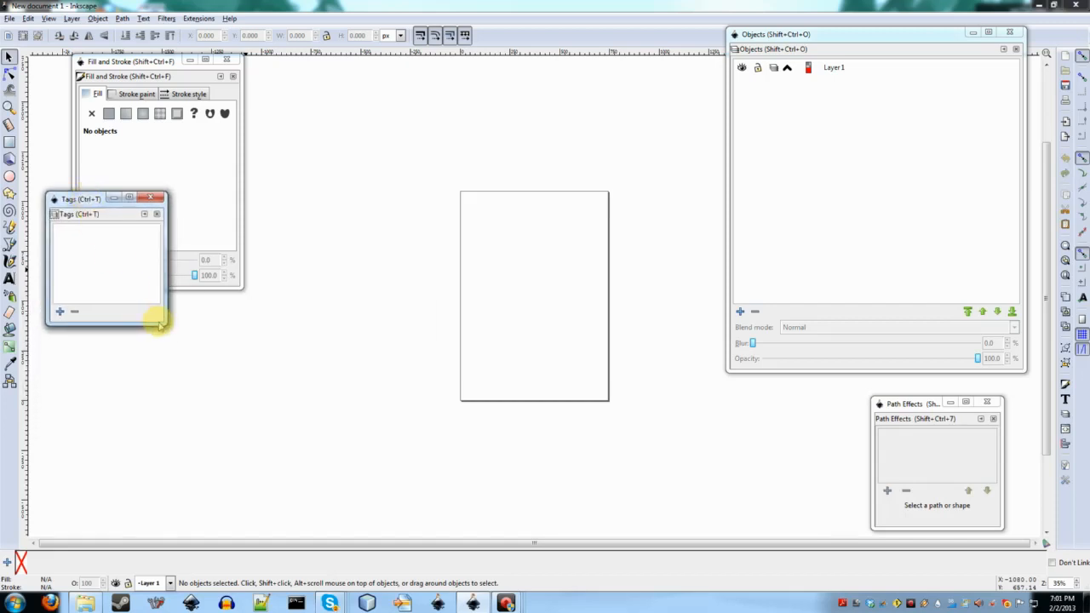
drag(160, 323, 217, 488)
mouse_move(117, 199)
mouse_down()
mouse_move(162, 230)
mouse_move(122, 316)
mouse_move(123, 292)
mouse_move(105, 294)
mouse_move(106, 319)
mouse_up()
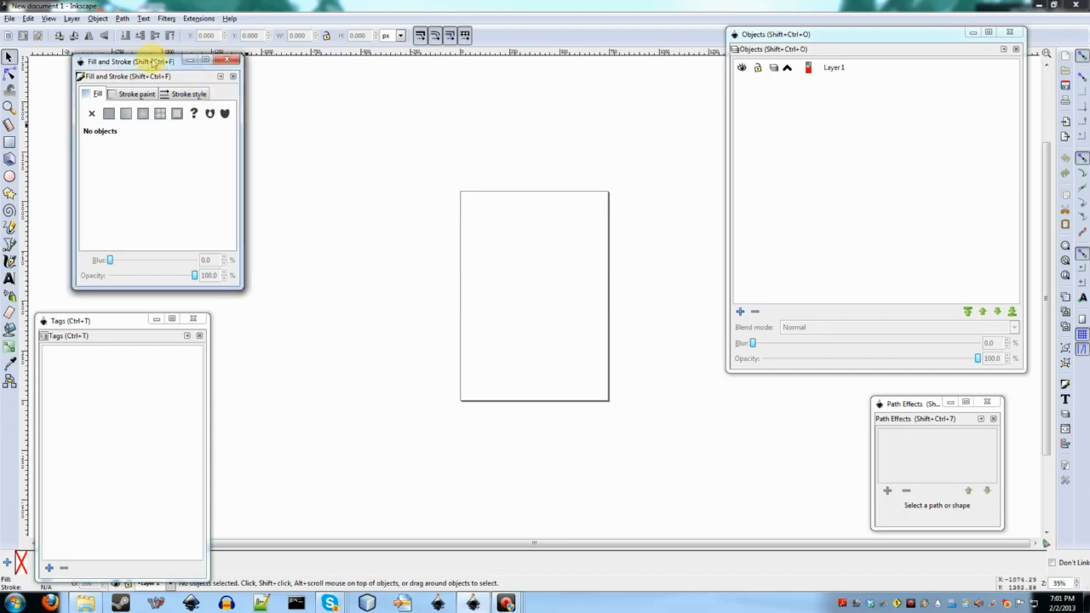
mouse_move(152, 61)
mouse_down()
mouse_move(110, 74)
mouse_move(118, 69)
mouse_up()
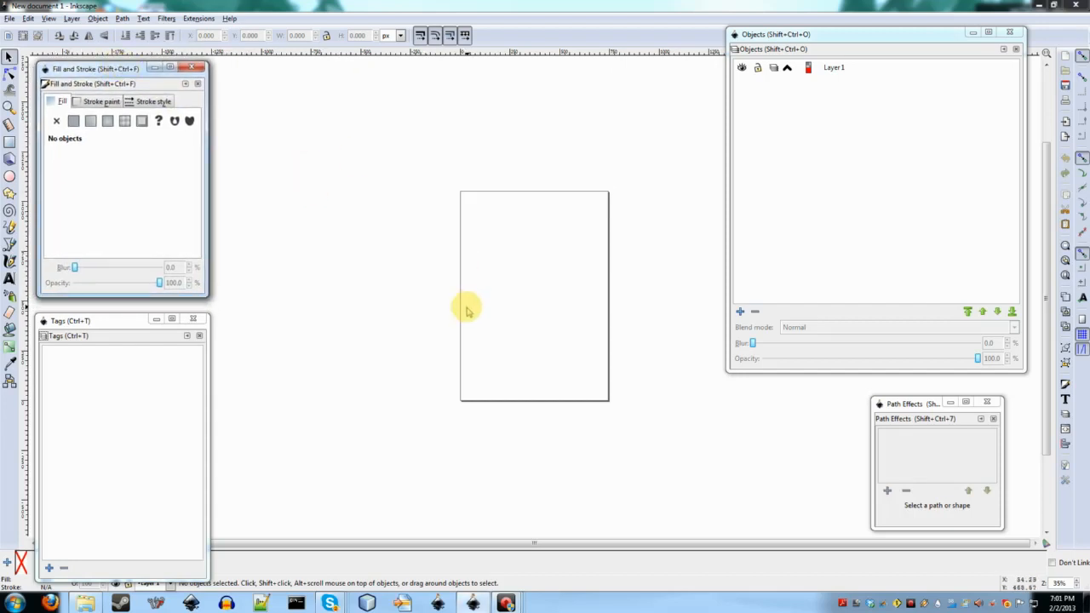
mouse_move(122, 321)
mouse_down()
mouse_move(140, 313)
mouse_move(126, 312)
mouse_up()
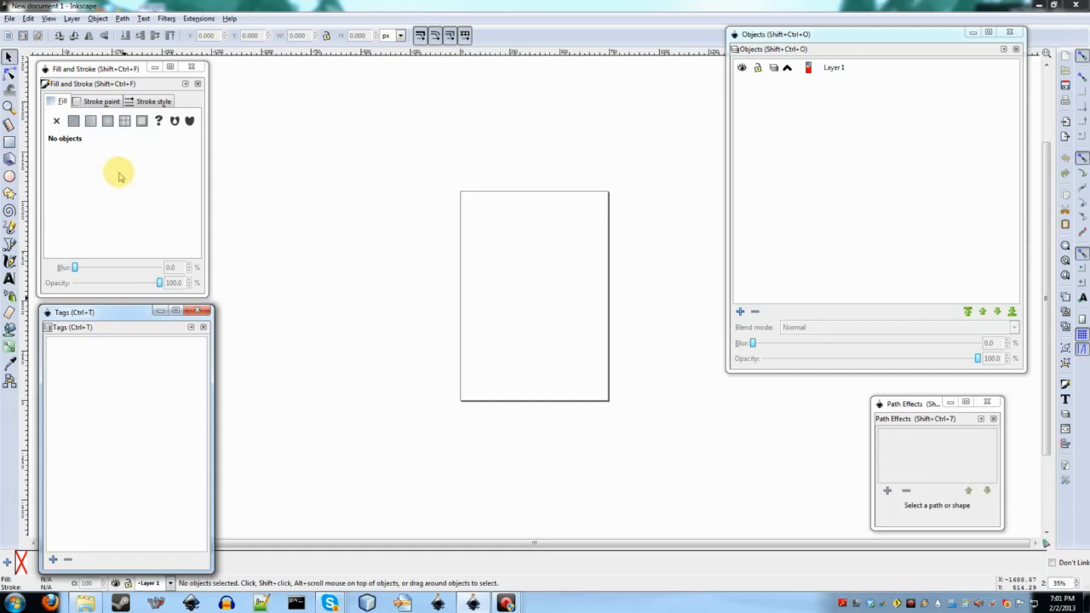
drag(89, 69, 91, 69)
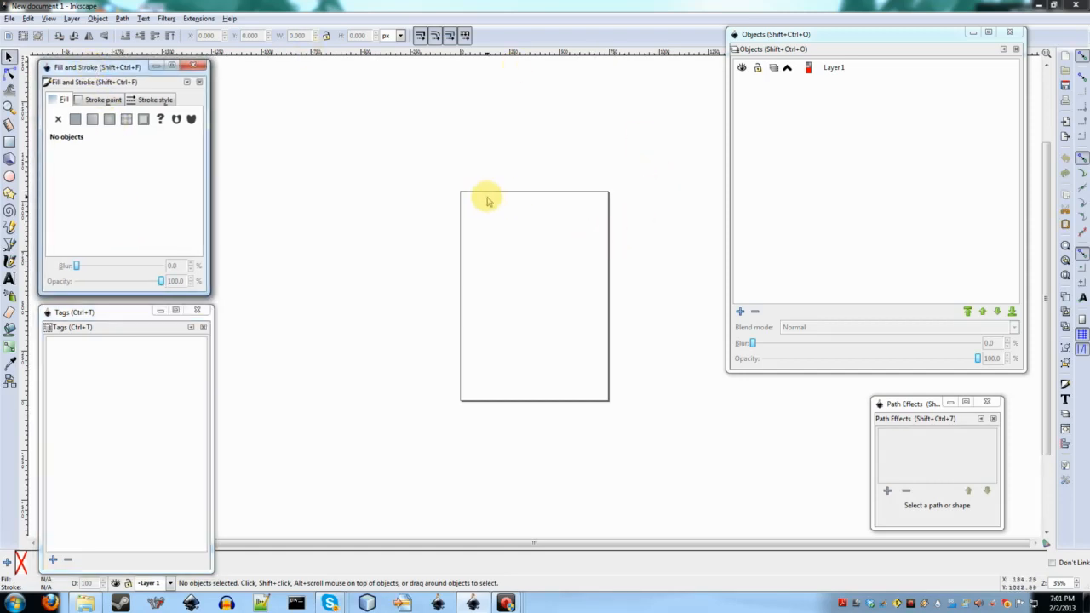
click(491, 269)
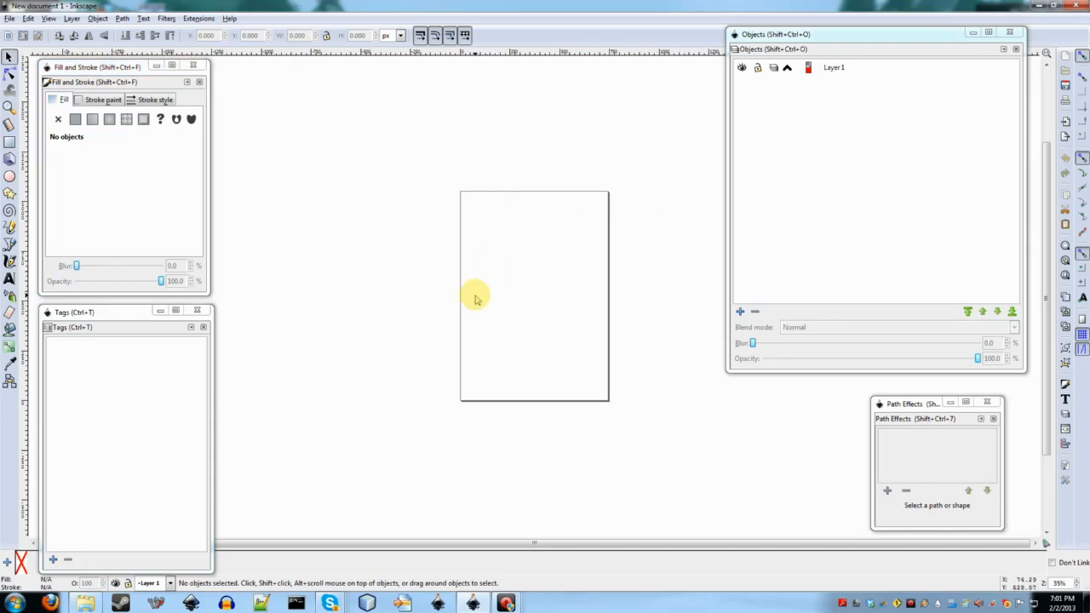
Step: Draw an open path of three straight segments in the upper part of the page with the Bezier tool
ctrl+scroll(486, 253, up, 2)
shift+scroll(486, 253, right, 3)
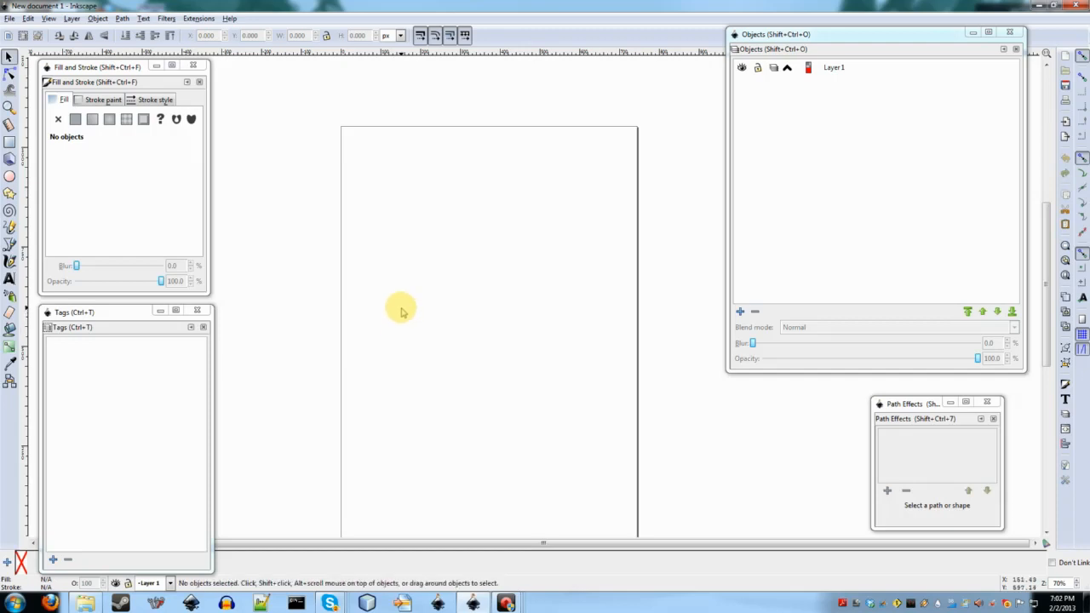
key(b)
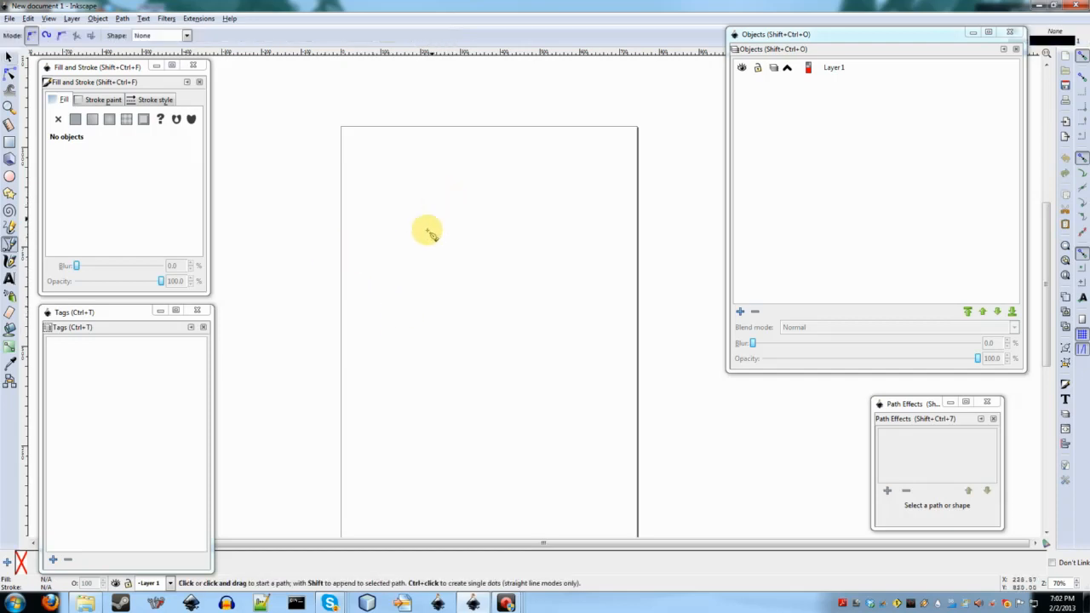
scroll(415, 262, up, 1)
scroll(416, 262, right, 2)
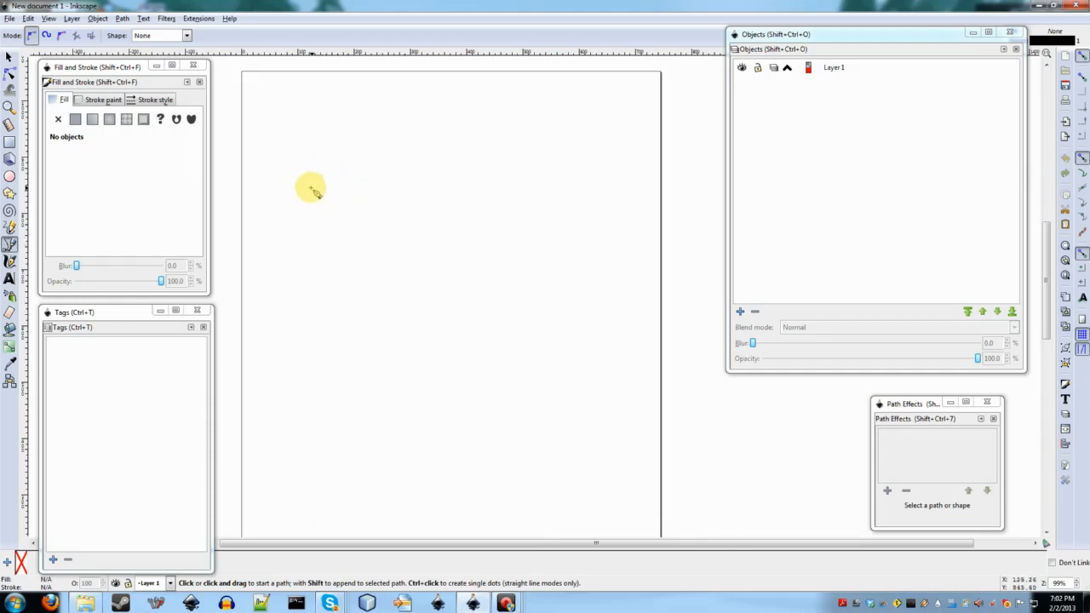
click(265, 218)
click(352, 132)
click(533, 220)
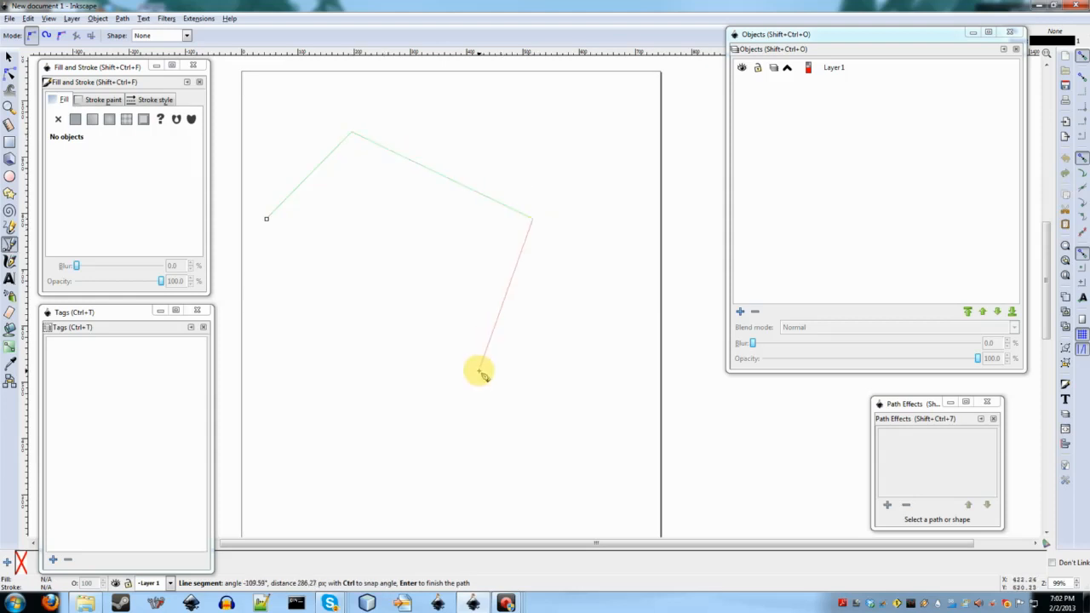
click(480, 370)
key(Return)
Step: Make the two middle nodes of the path smooth
key(n)
drag(387, 95, 320, 170)
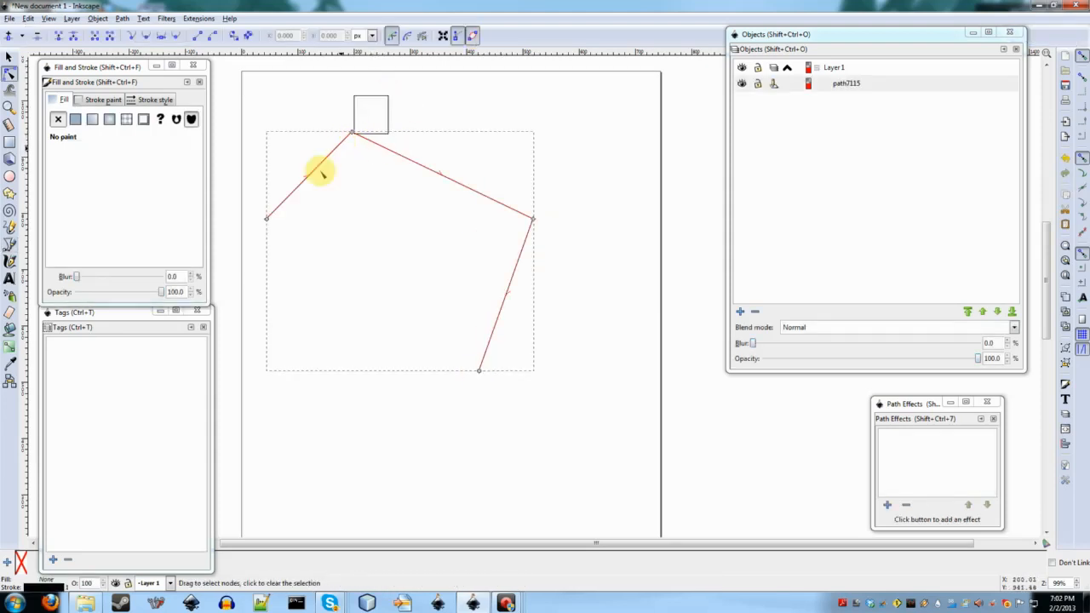
key(shift+s)
drag(571, 183, 482, 263)
key(shift+s)
click(613, 312)
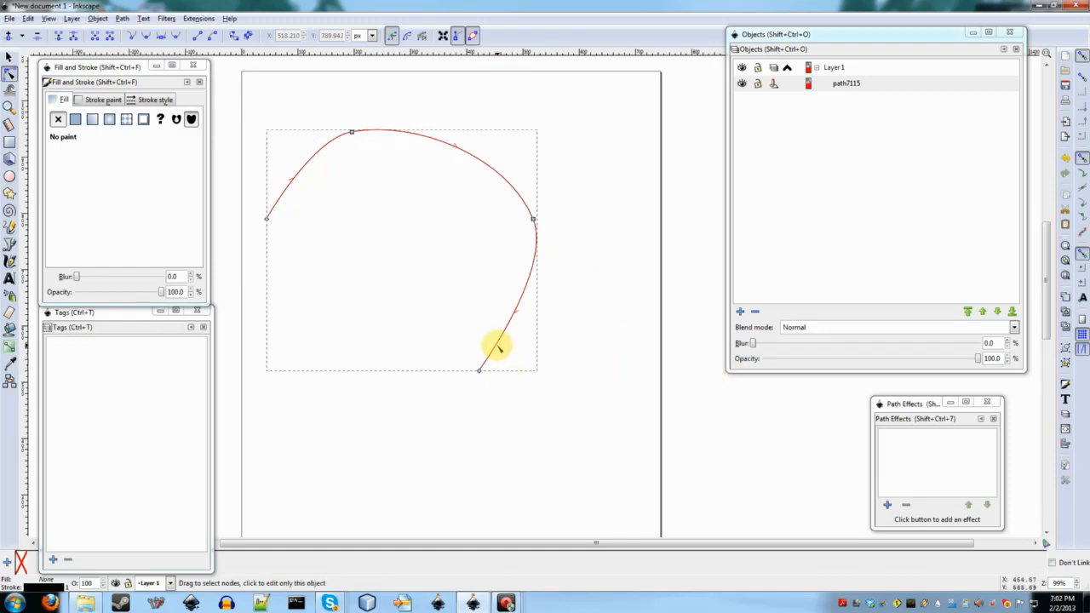
Step: Bow the first and last segments of the path outward into rounder curves
click(550, 206)
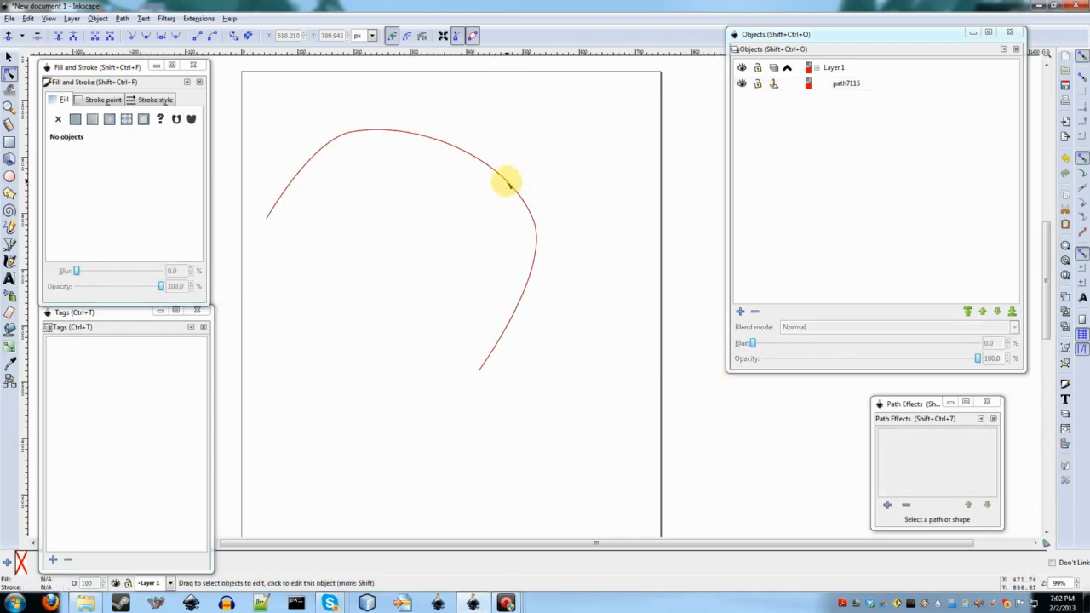
click(504, 177)
drag(511, 315, 551, 334)
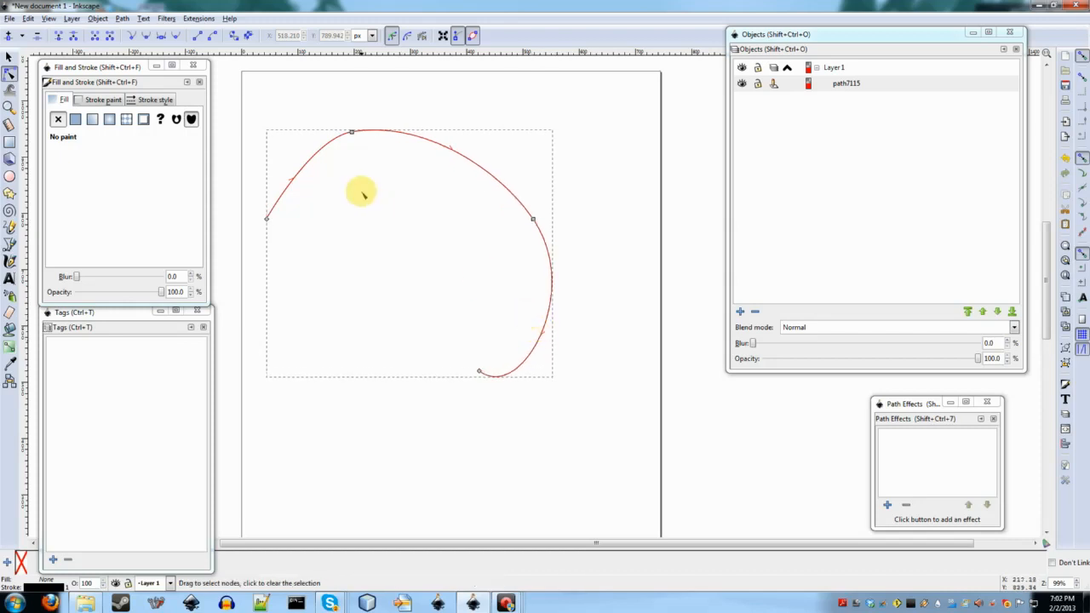
drag(300, 179, 278, 157)
Step: Set the path's stroke width to 10 px
right_click(68, 587)
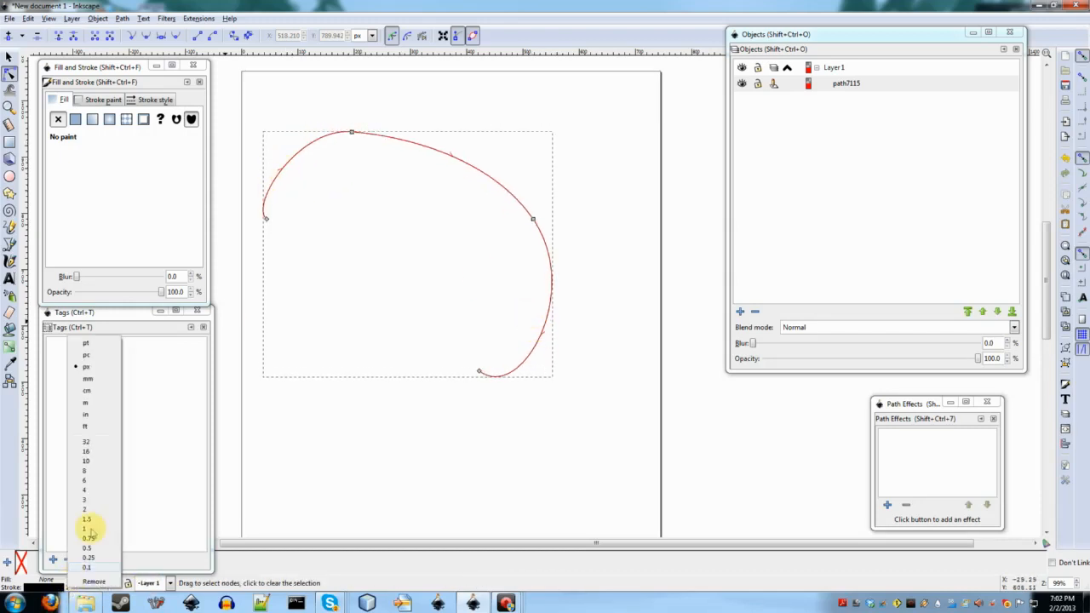
click(91, 461)
click(497, 237)
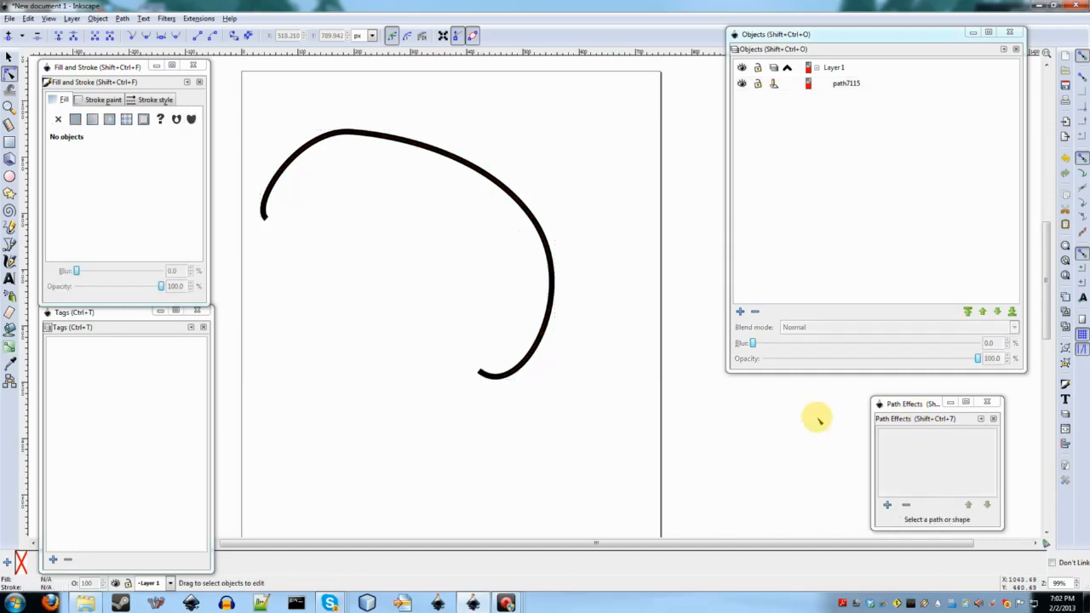
Step: Add the Power stroke path effect to the curved path
click(553, 256)
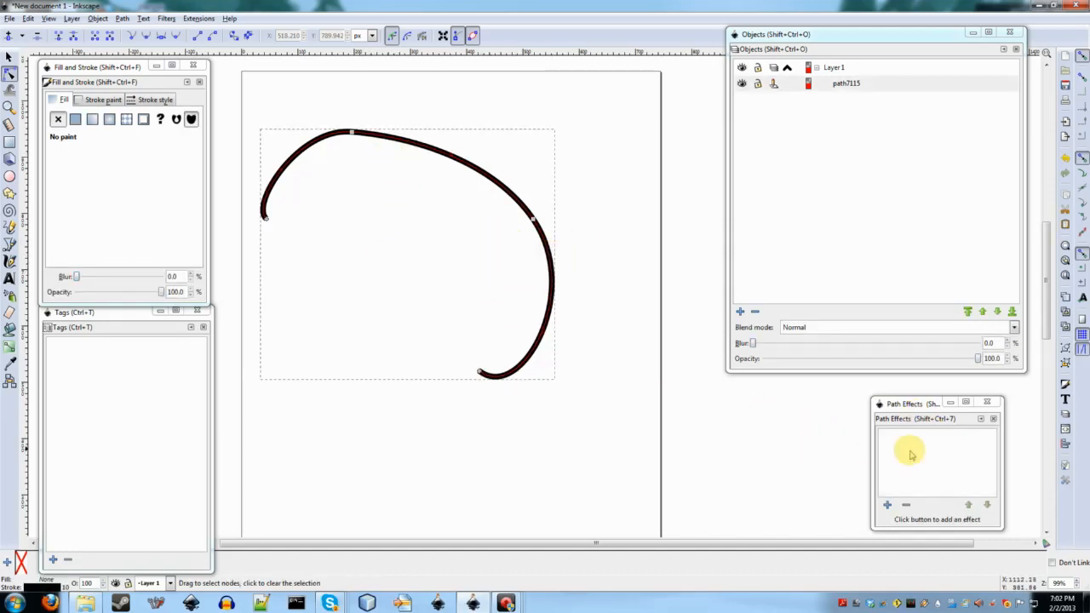
click(912, 402)
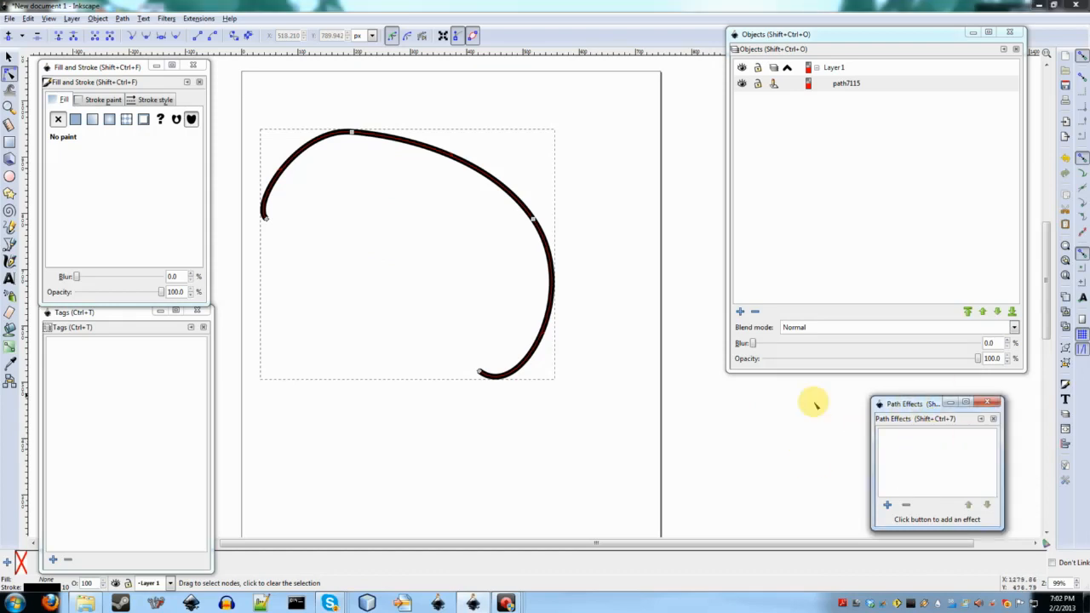
click(122, 19)
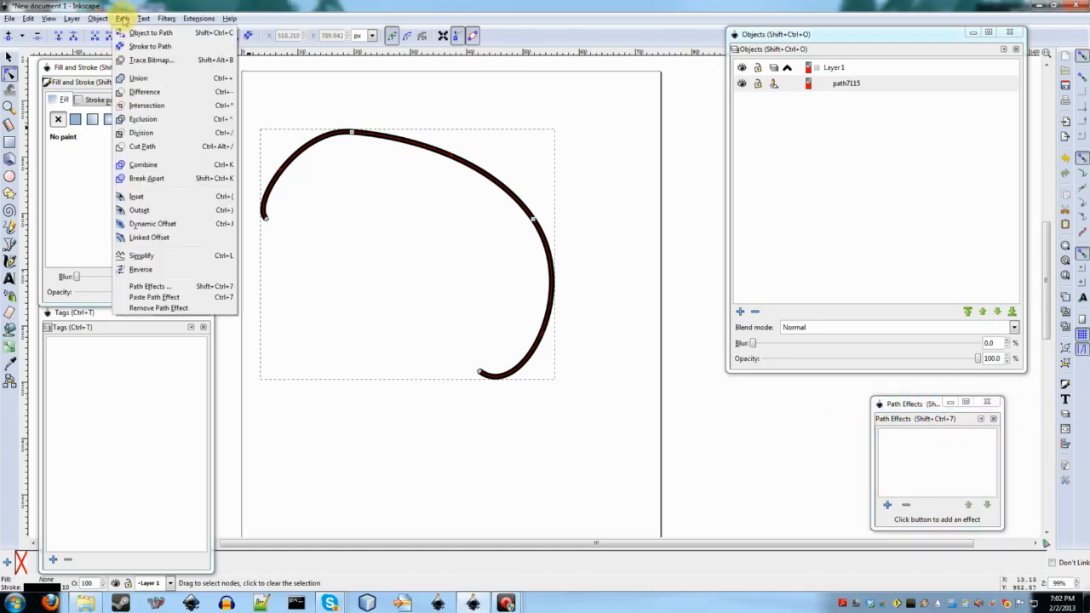
click(149, 287)
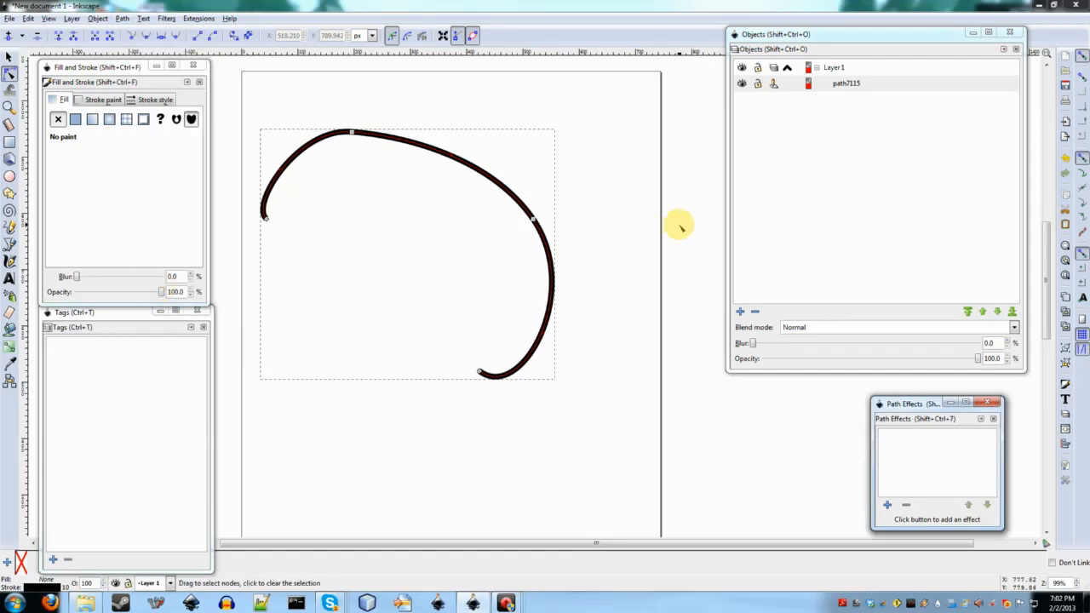
click(887, 505)
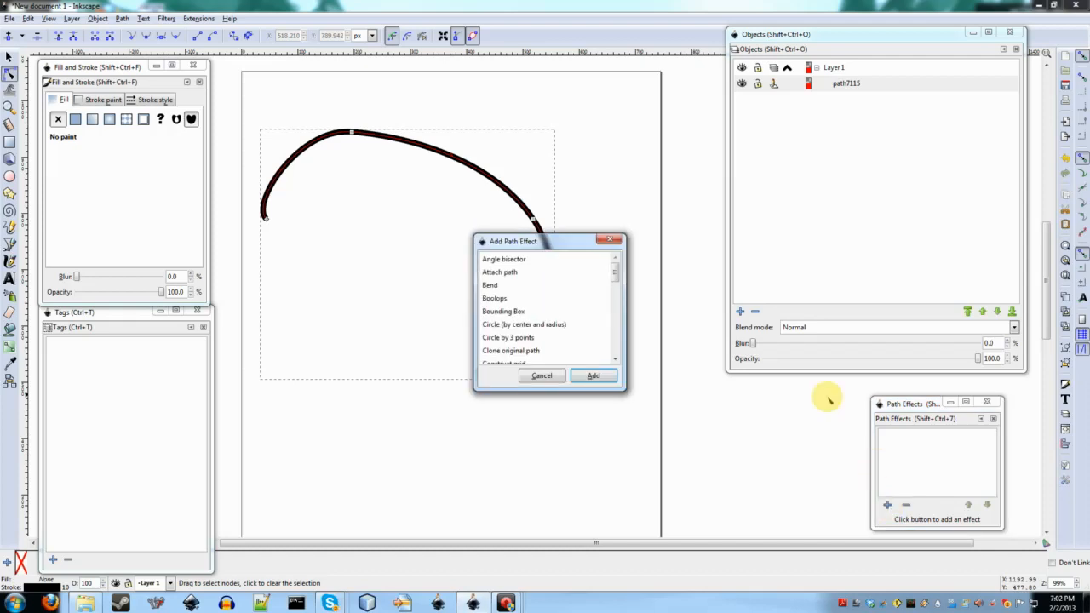
scroll(537, 298, down, 2)
scroll(534, 295, down, 5)
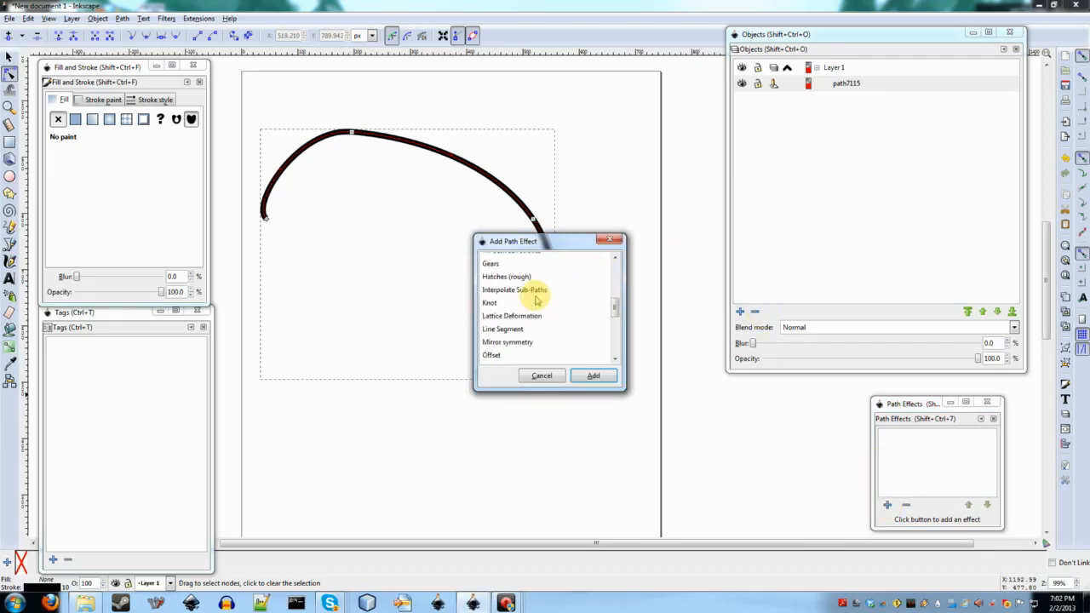
click(520, 337)
double_click(519, 337)
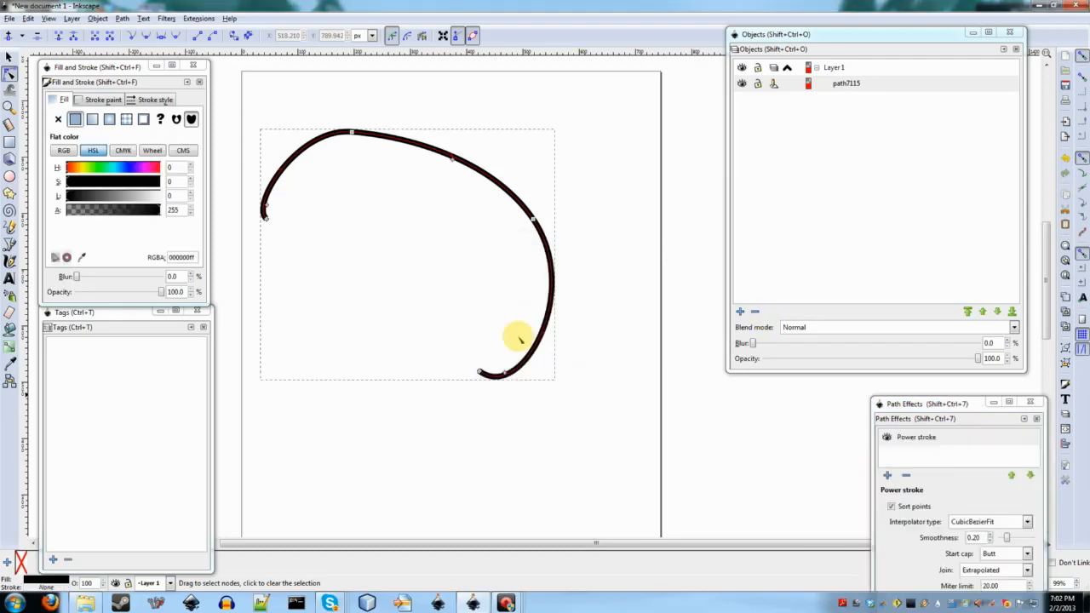
Step: Arrange the Path Effects dialog above the Objects dialog without overlap, keeping the path's opacity at 100%
drag(945, 403, 861, 145)
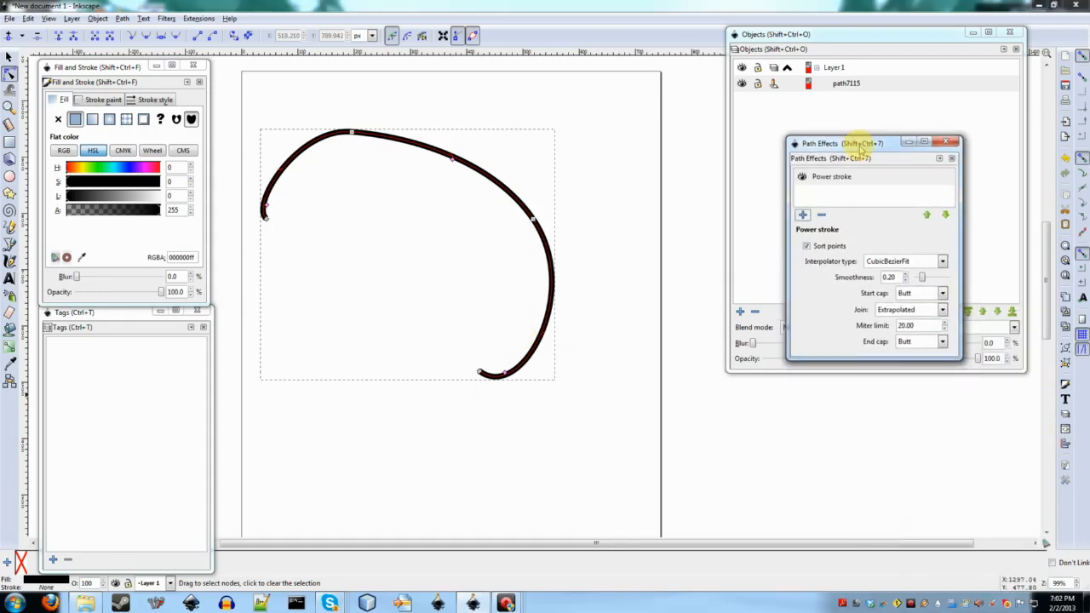
click(915, 362)
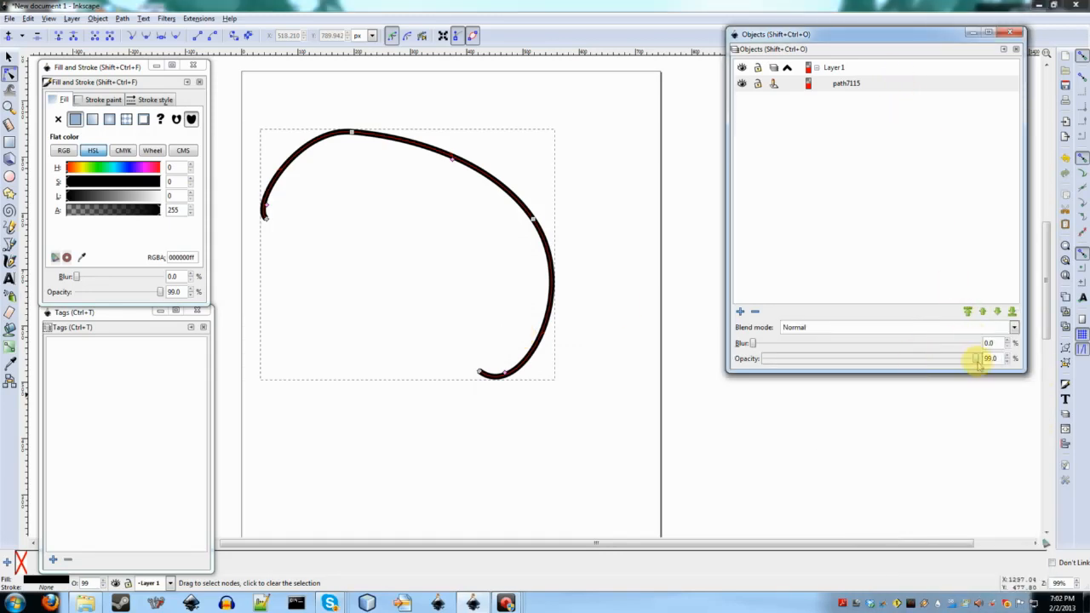
click(1006, 356)
drag(851, 40, 875, 323)
click(839, 145)
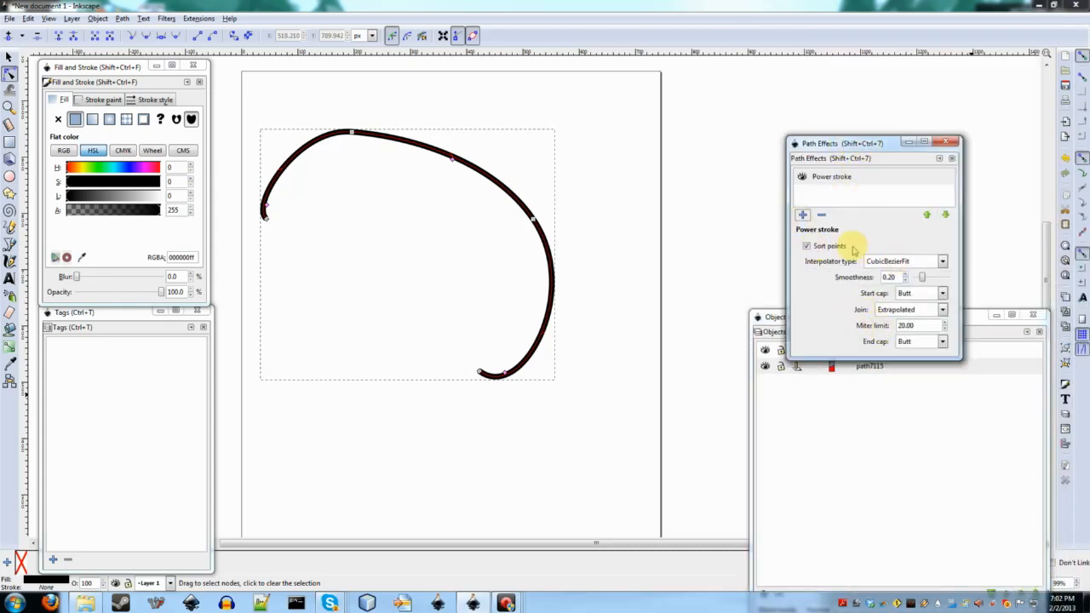
drag(855, 150, 924, 39)
Step: Reshape the middle segment of the path so it bulges upward just after the top node, and deselect the path
scroll(454, 269, up, 1)
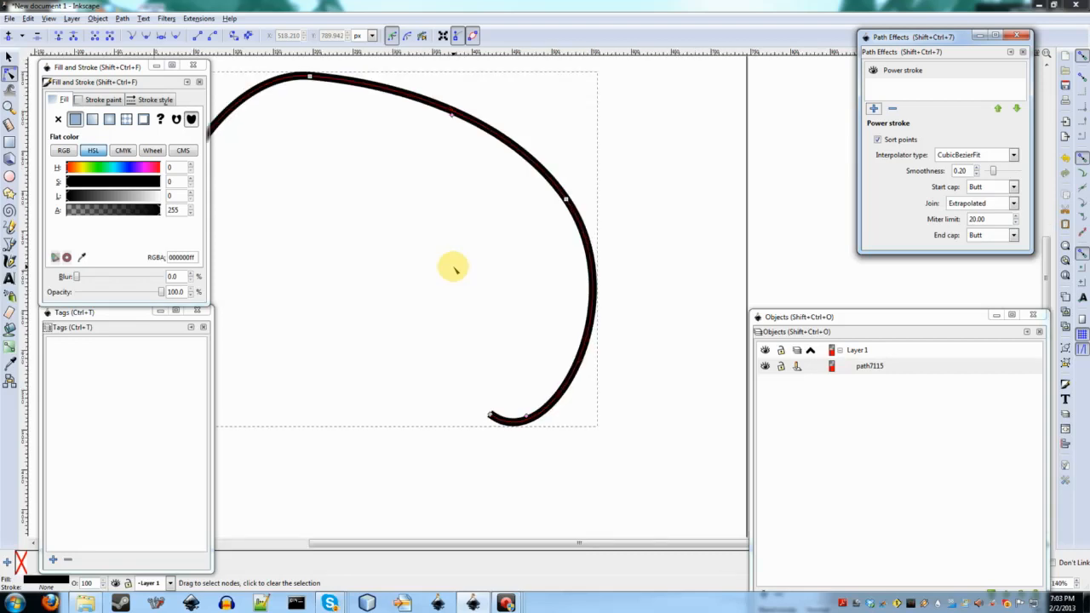
scroll(454, 269, left, 3)
scroll(454, 269, up, 3)
scroll(454, 269, down, 1)
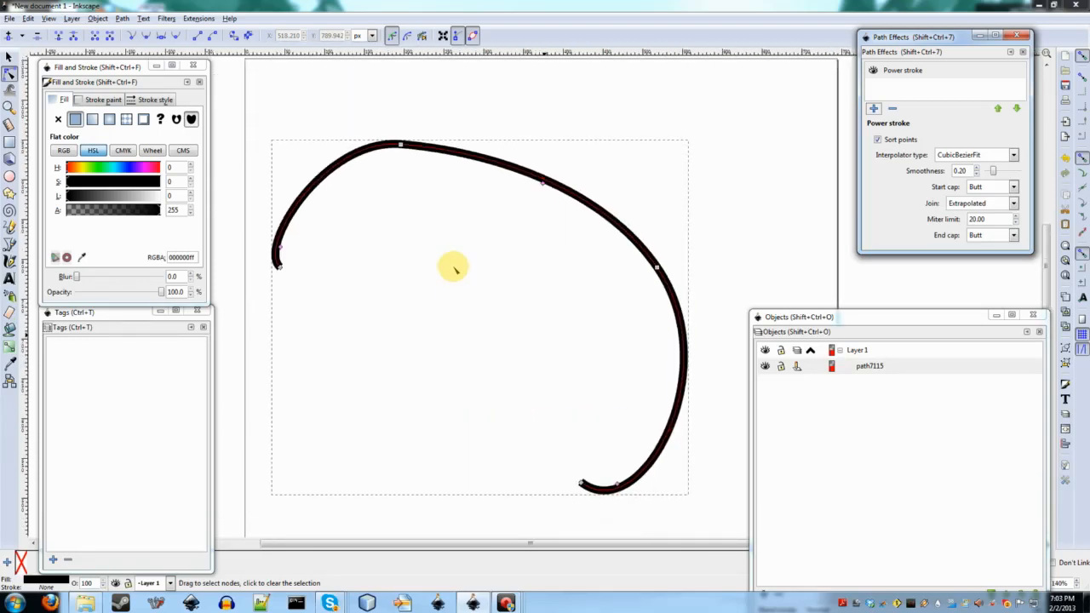
scroll(454, 269, up, 1)
scroll(454, 269, left, 3)
scroll(454, 269, up, 1)
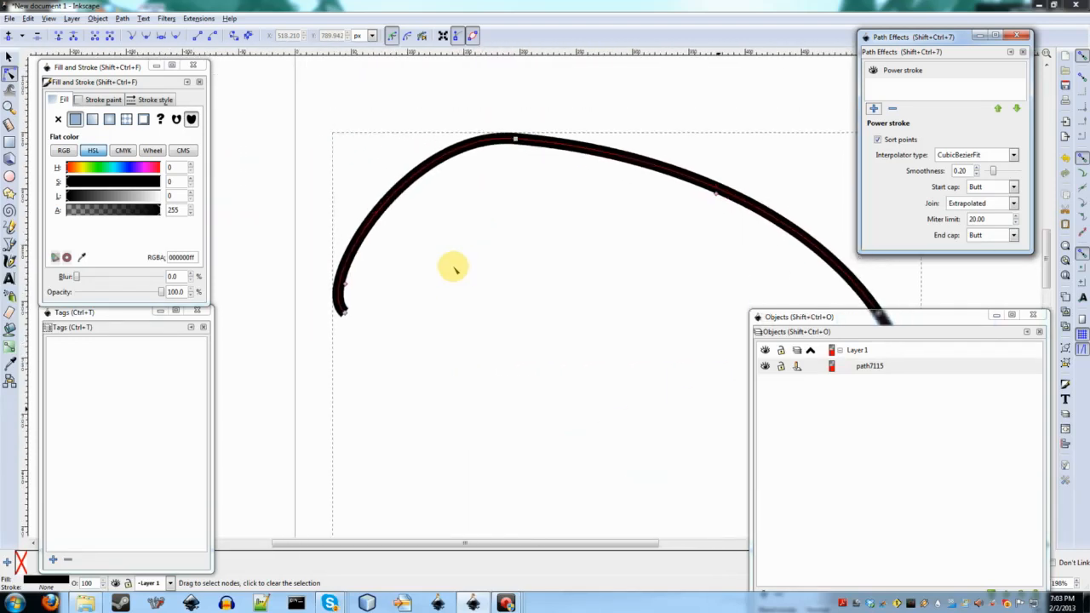
scroll(369, 287, up, 1)
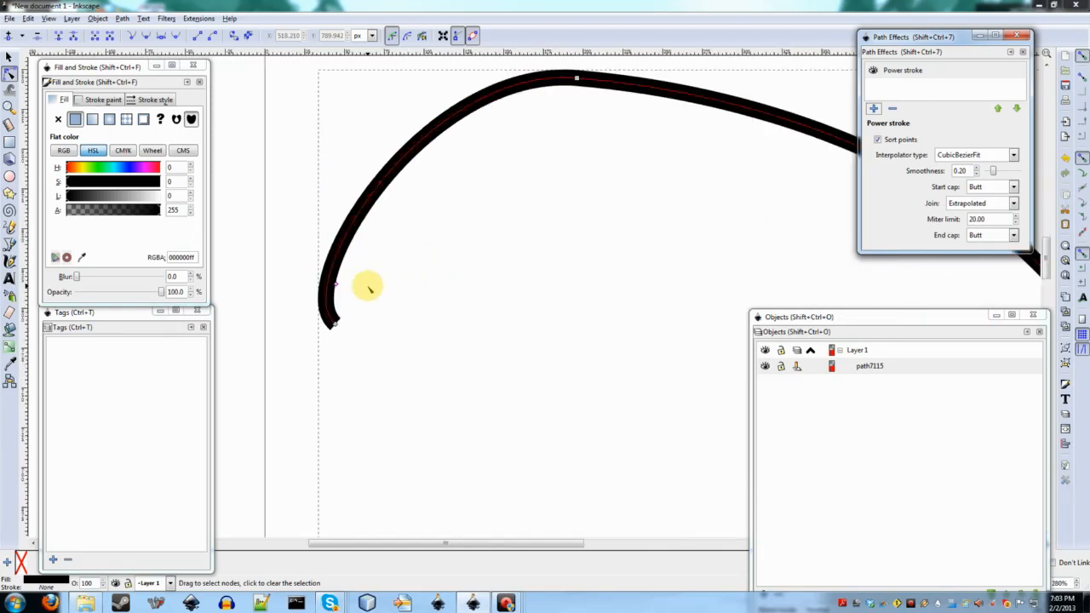
scroll(368, 287, right, 1)
scroll(368, 287, left, 1)
scroll(369, 286, right, 2)
scroll(368, 288, up, 2)
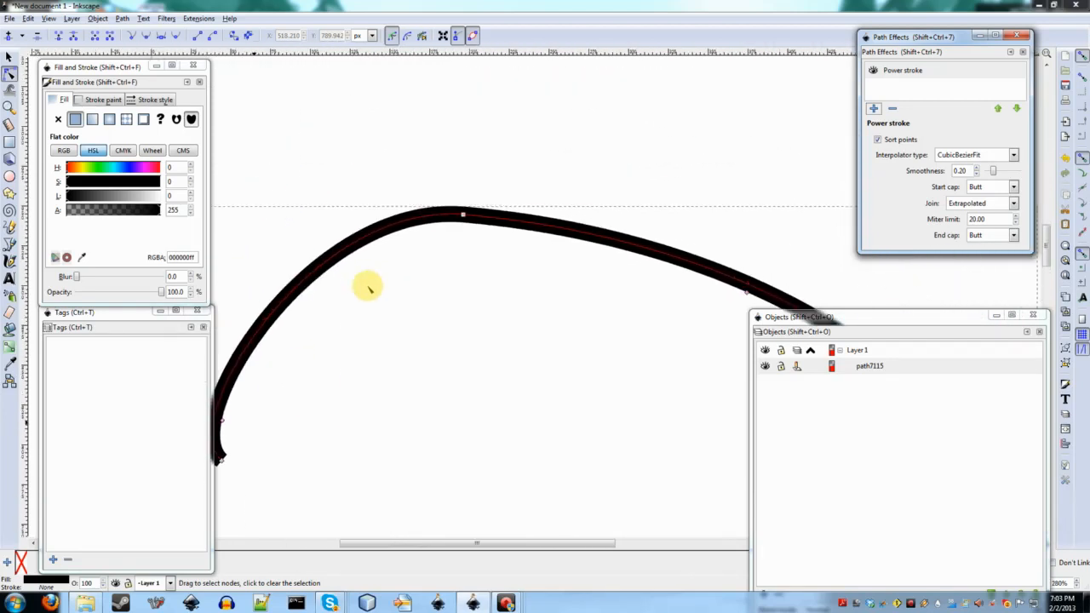
scroll(369, 288, right, 1)
mouse_move(435, 229)
mouse_down()
mouse_move(448, 212)
mouse_move(451, 220)
mouse_up()
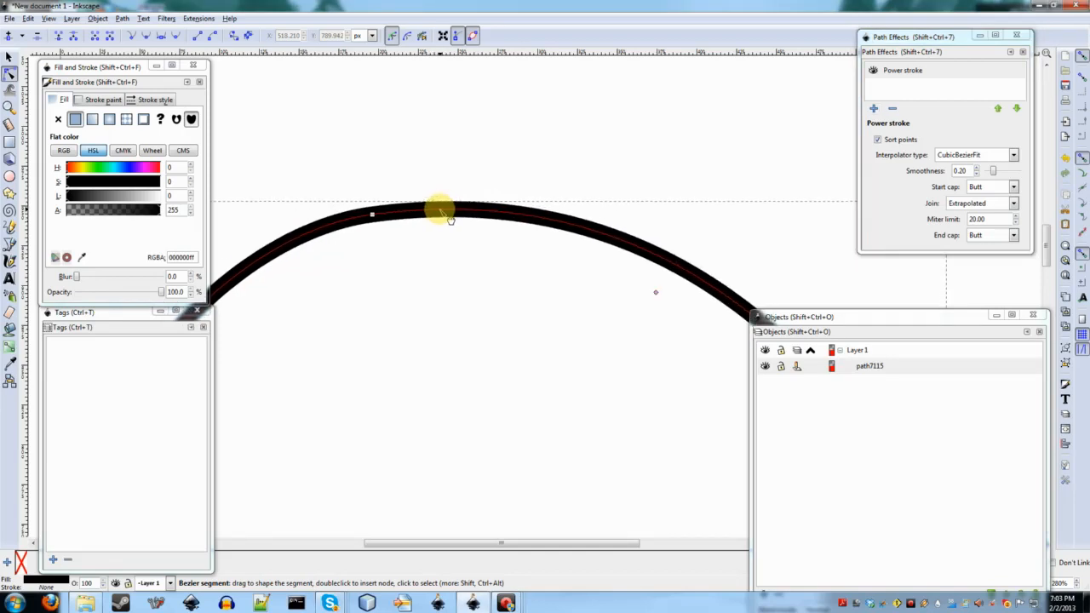
click(375, 256)
scroll(432, 242, down, 5)
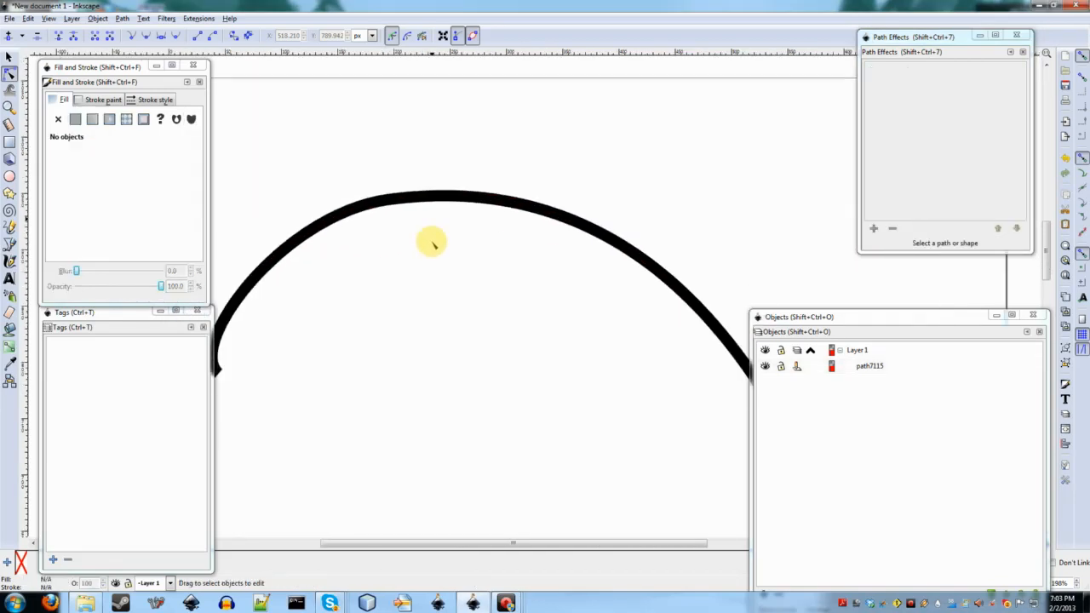
Step: Reshape the path's first segment so its start runs smoothly into the curve, and leave the path deselected
scroll(432, 242, right, 6)
scroll(432, 241, down, 7)
scroll(432, 241, up, 6)
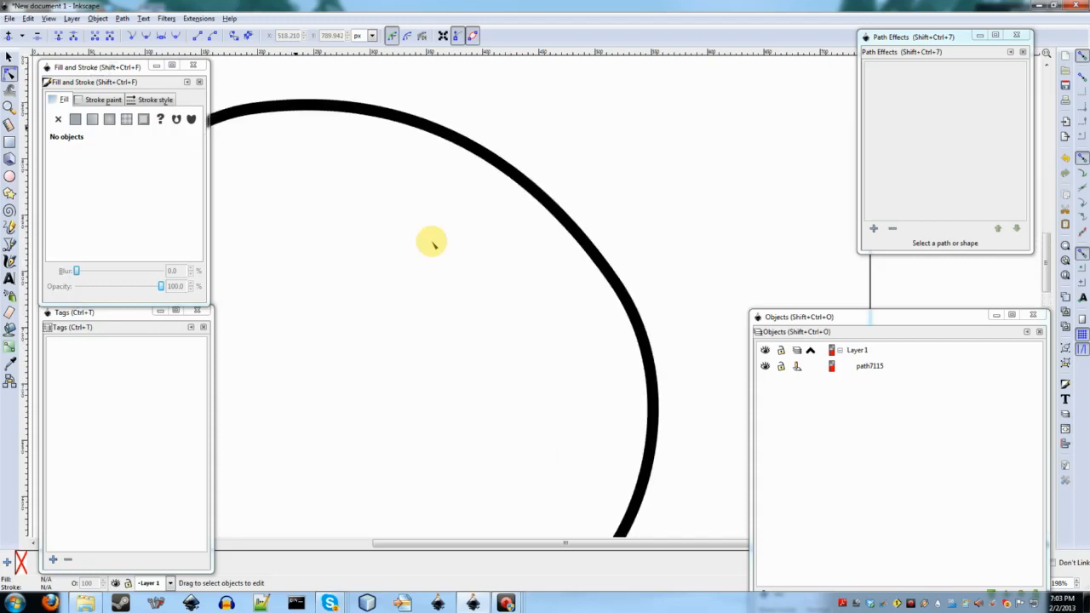
scroll(431, 241, left, 8)
drag(266, 230, 288, 201)
click(429, 210)
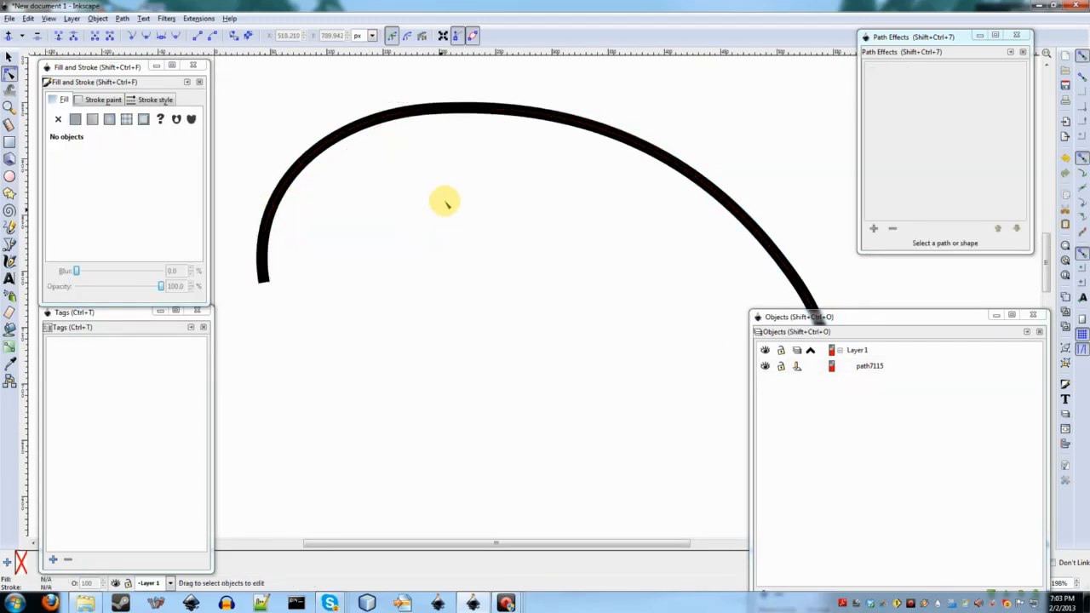
Step: Select the curved path again for node editing so its Power stroke settings and control points are shown
click(524, 109)
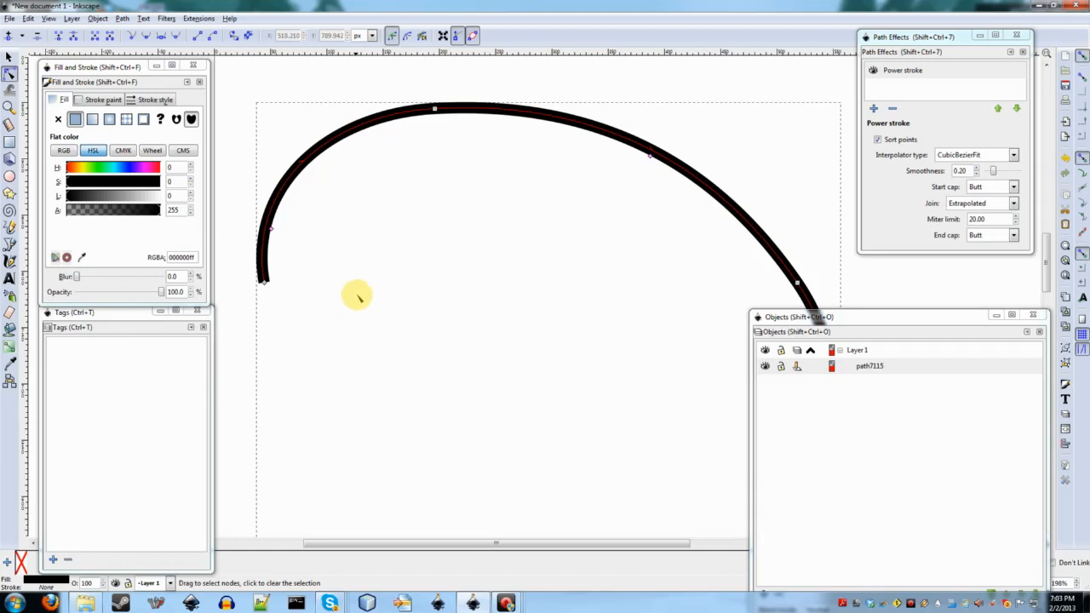
scroll(482, 222, right, 2)
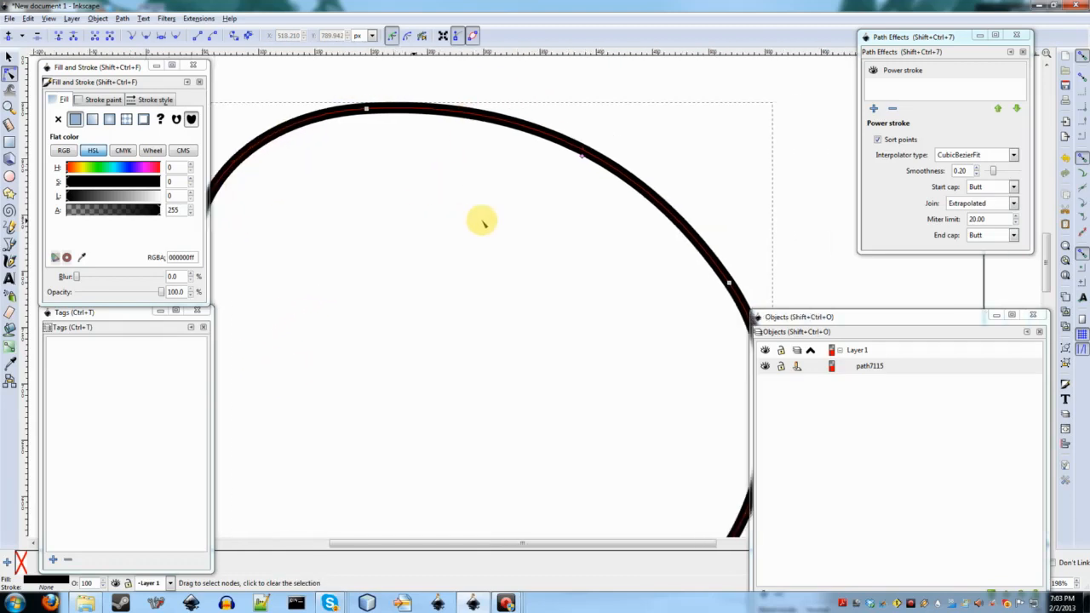
scroll(482, 221, down, 1)
mouse_move(292, 195)
mouse_down()
mouse_move(337, 228)
mouse_move(303, 205)
mouse_up()
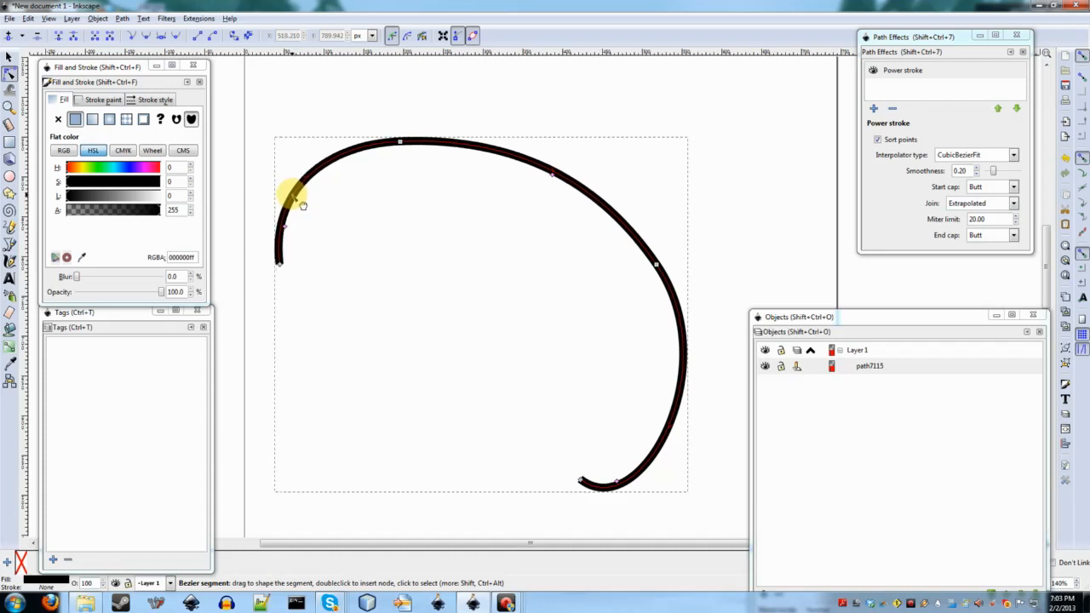
scroll(297, 219, up, 1)
scroll(297, 219, left, 2)
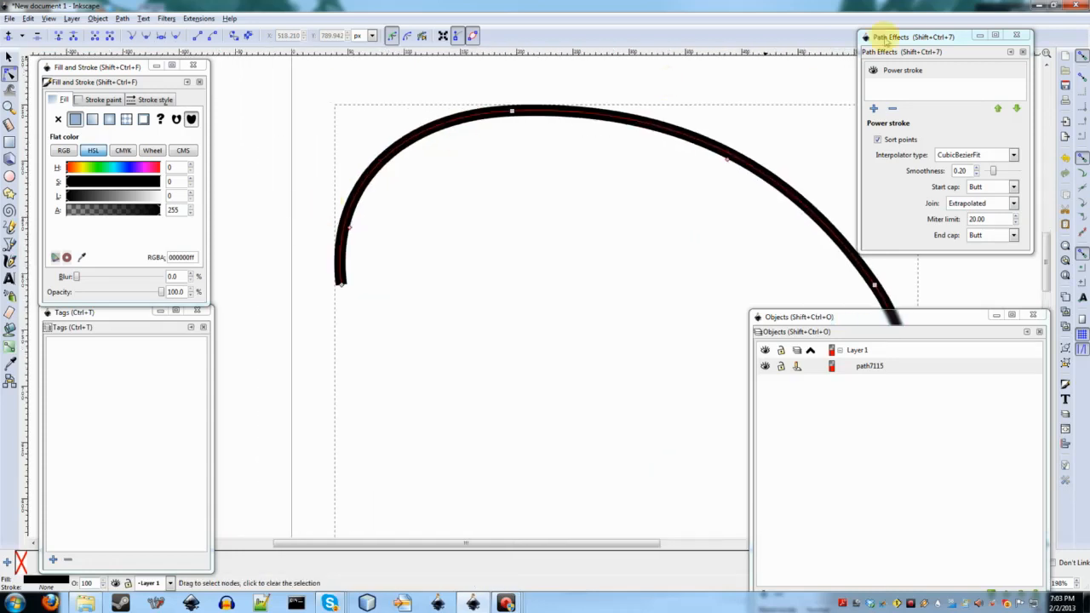
Step: Review the Power stroke's start cap options and keep Butt
click(988, 187)
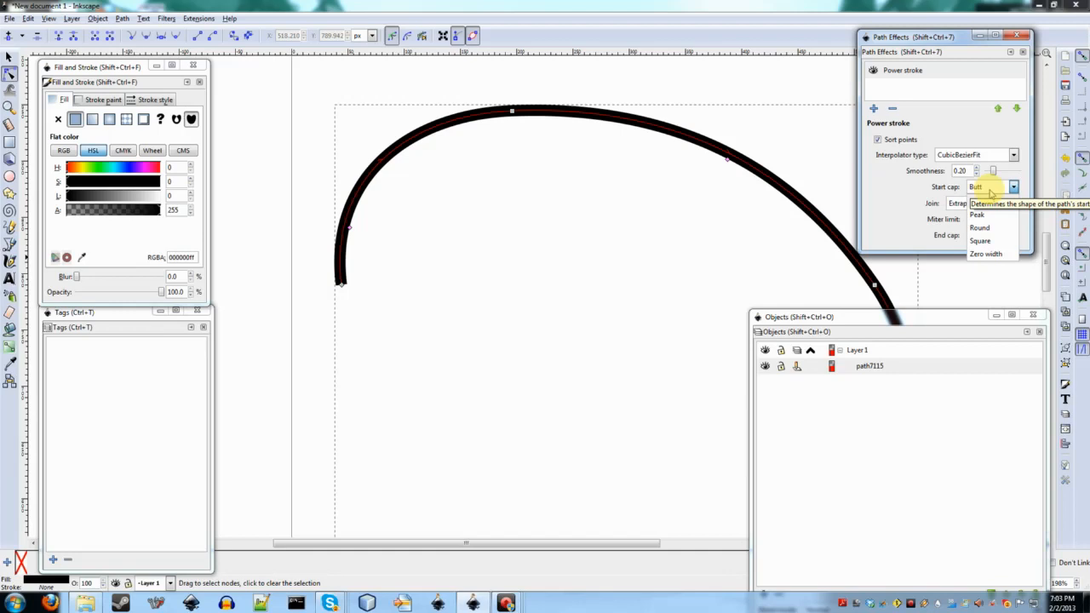
click(978, 186)
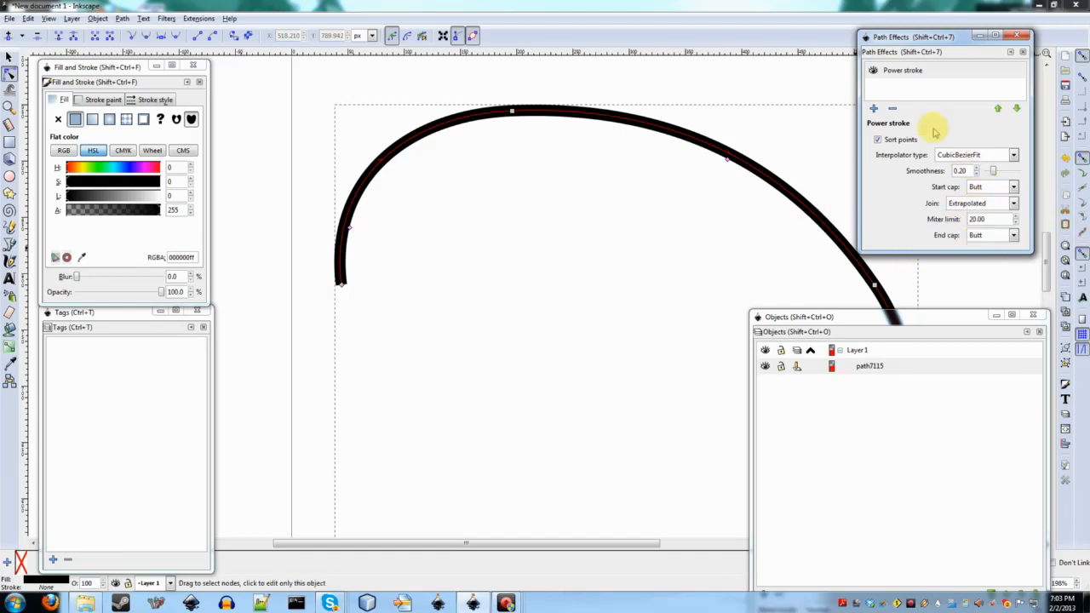
click(979, 187)
click(969, 200)
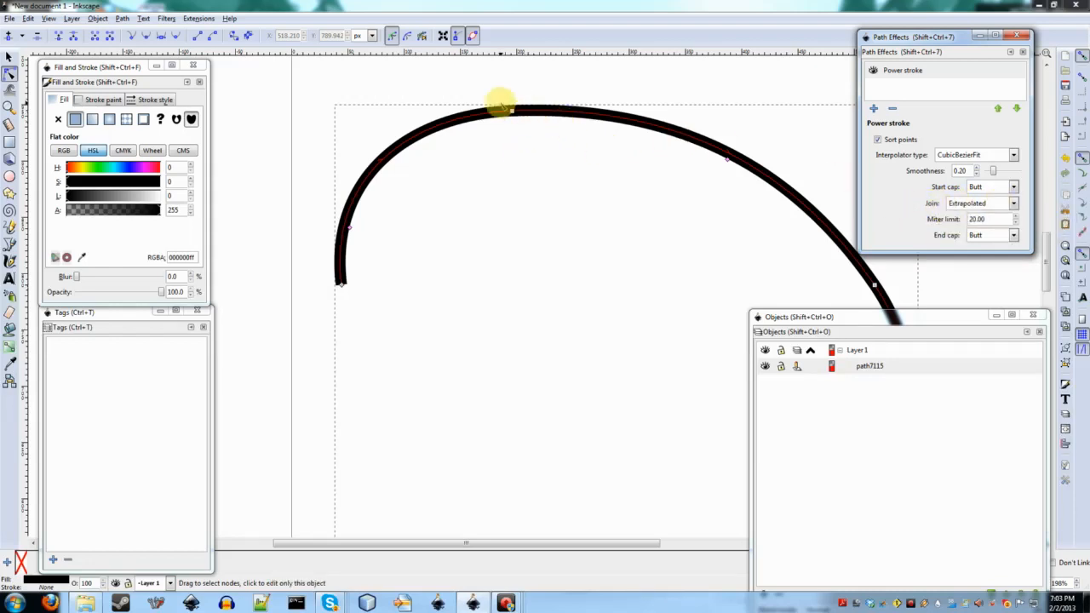
Step: Look over the whole path and review the Power stroke's interpolator types, keeping CubicBezierFit
scroll(517, 175, right, 1)
scroll(517, 175, right, 3)
scroll(518, 175, down, 4)
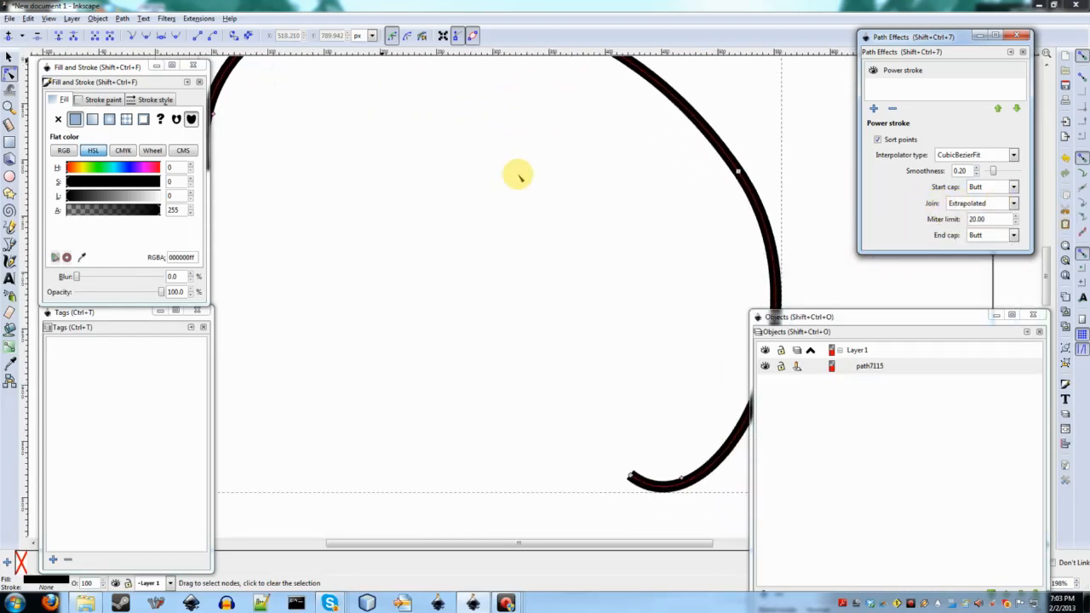
ctrl+scroll(517, 175, down, 1)
scroll(518, 174, up, 3)
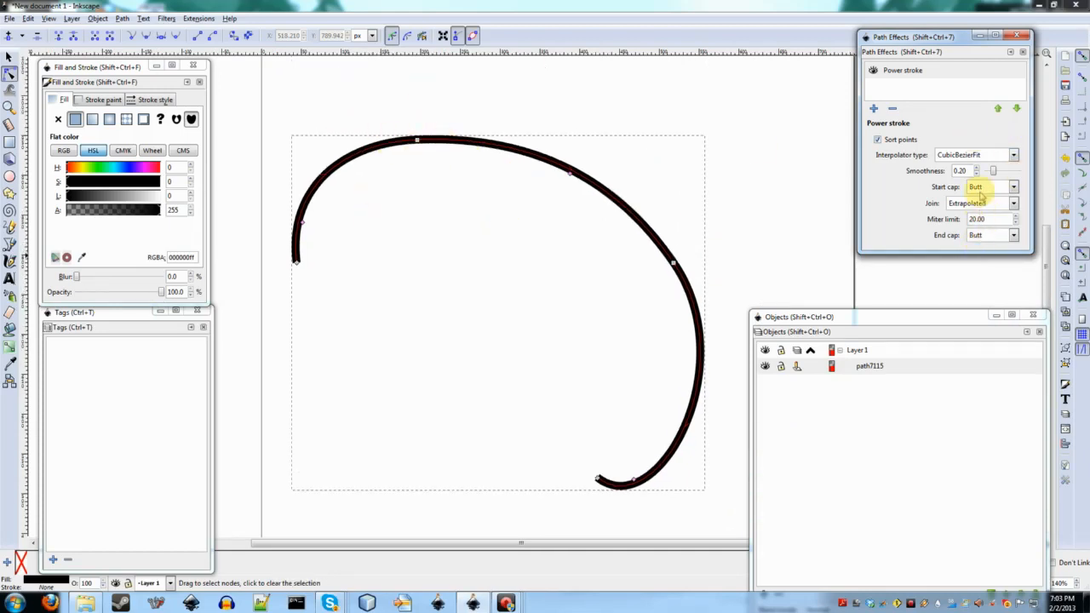
click(956, 155)
click(962, 157)
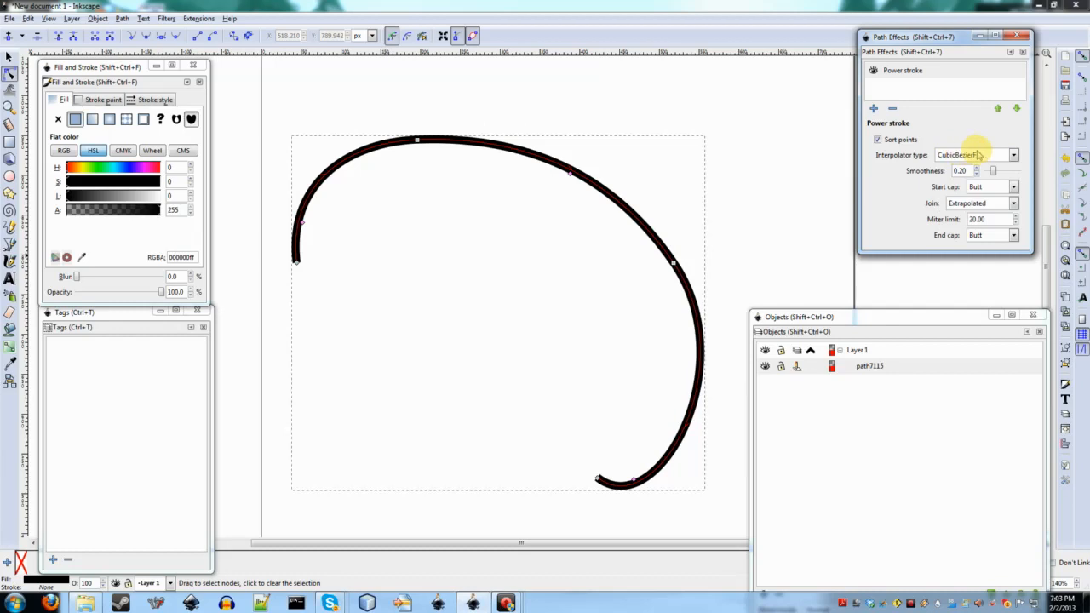
click(959, 155)
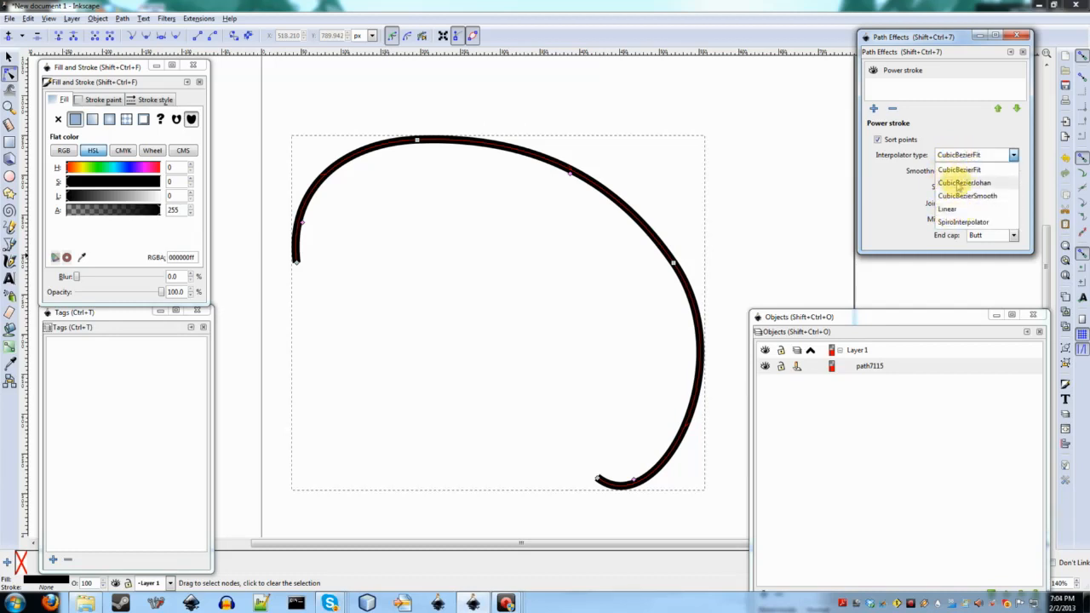
click(962, 170)
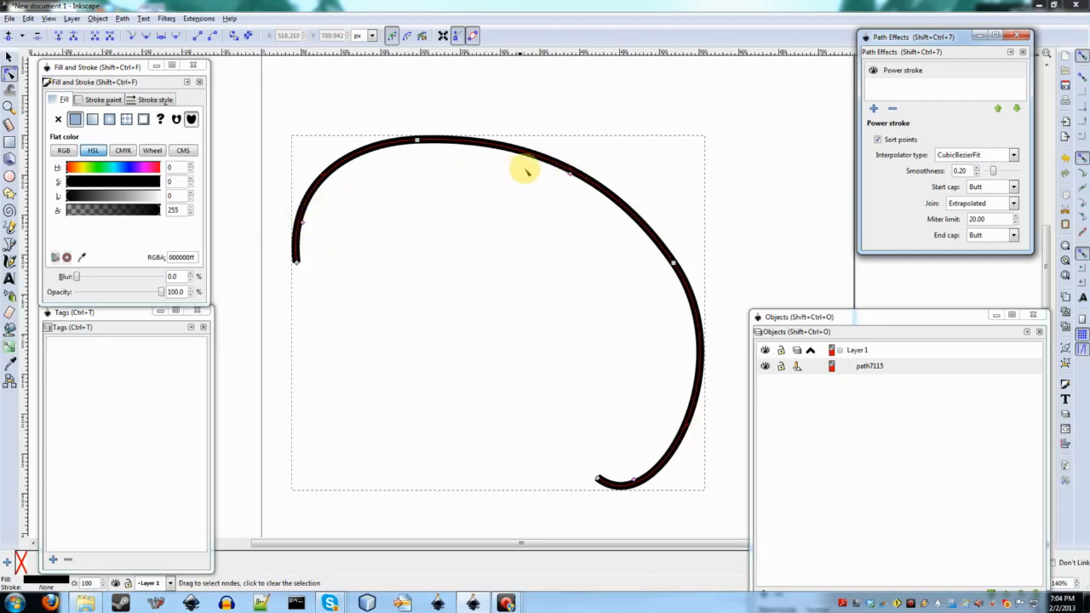
Step: Examine the path's first segments up close and compare the interpolator choices again, staying with CubicBezierFit
scroll(572, 191, up, 2)
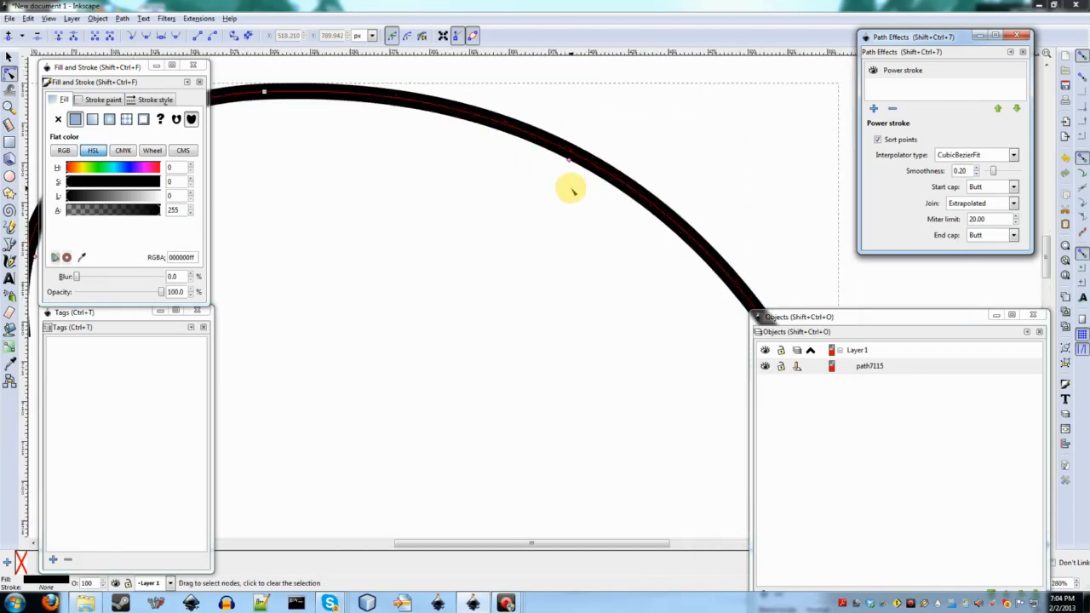
scroll(572, 190, up, 3)
scroll(573, 191, left, 4)
scroll(570, 189, down, 3)
scroll(569, 187, left, 3)
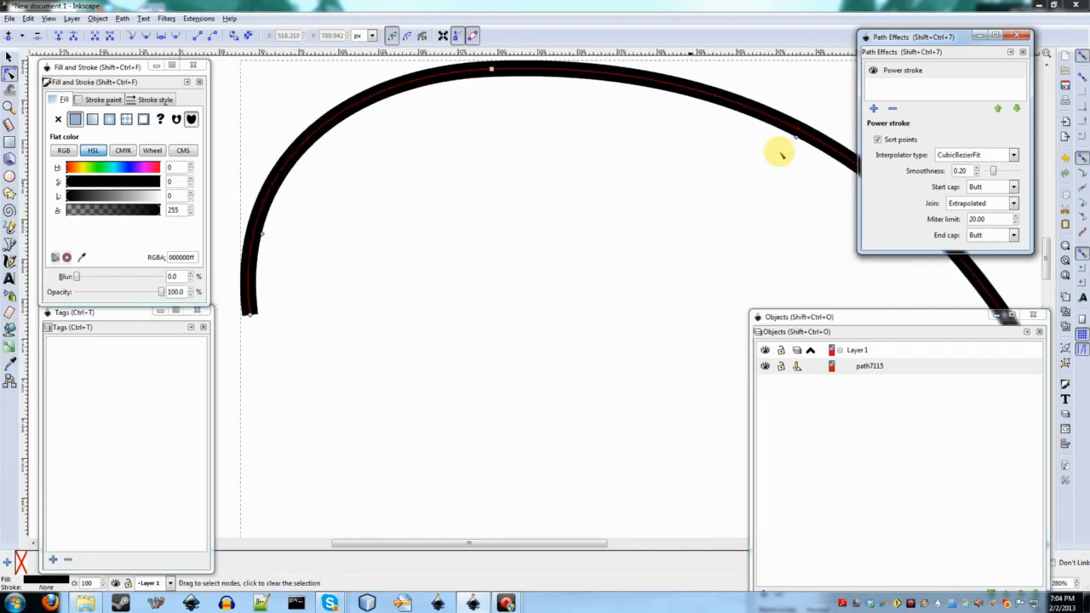
click(967, 156)
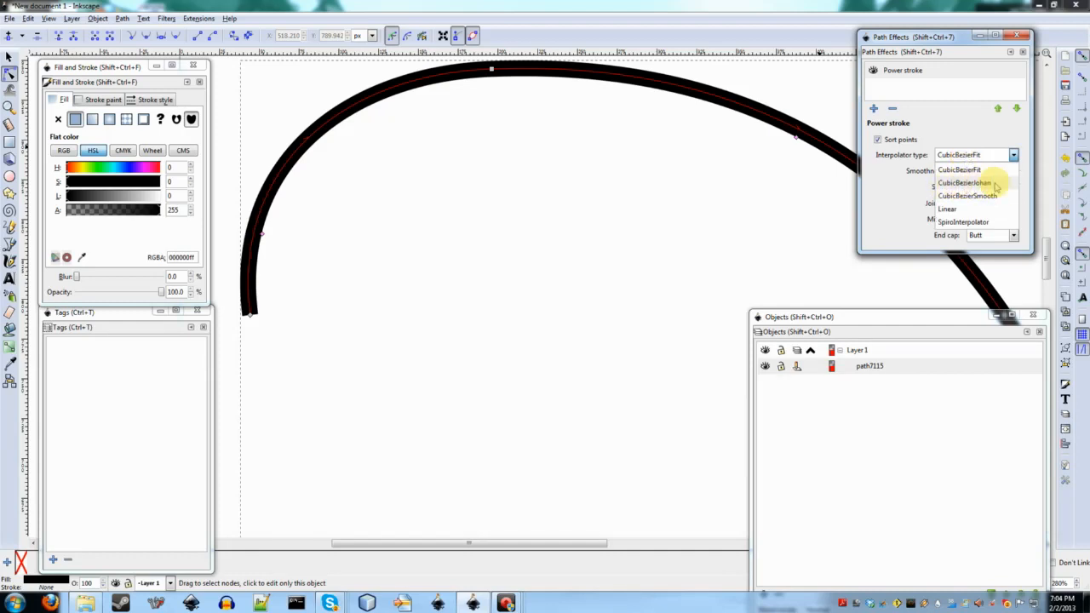
click(976, 170)
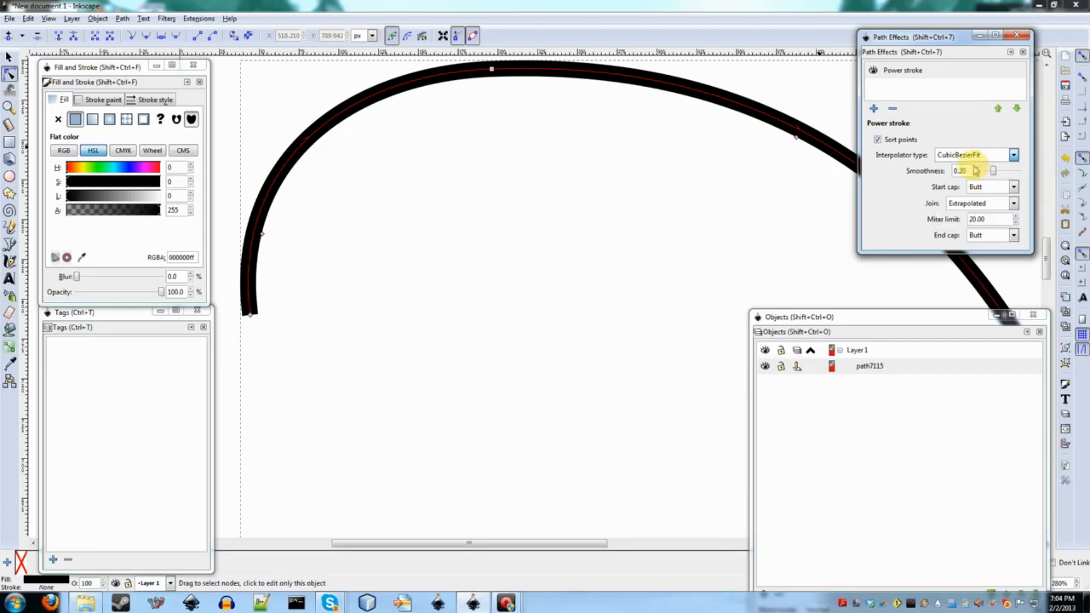
Step: Examine the small direction arrow in the middle of the path's first segment and the segment's two end nodes
ctrl+scroll(297, 250, up, 3)
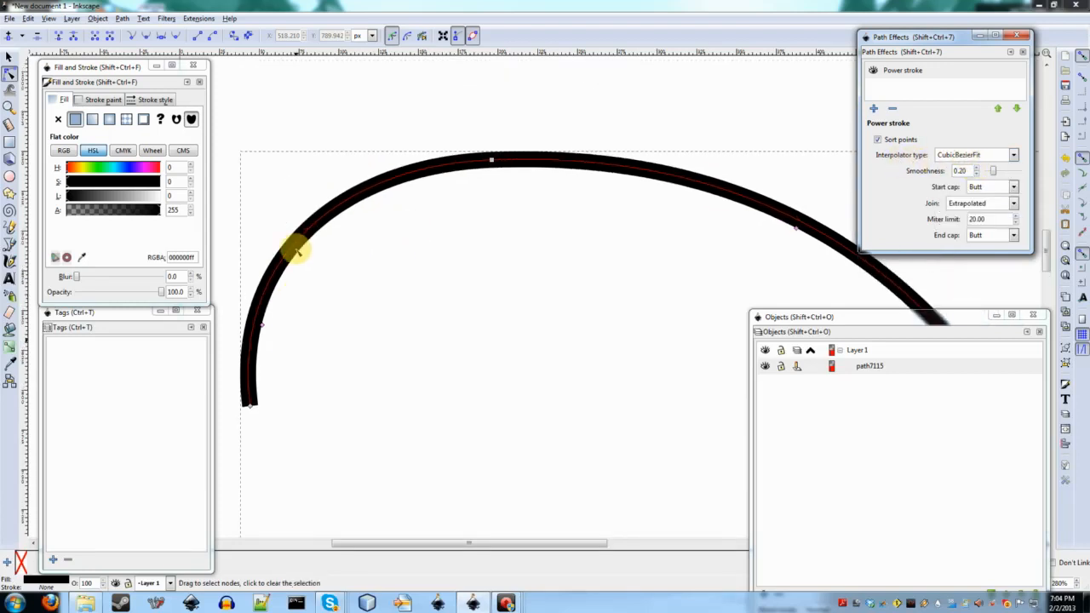
scroll(391, 290, up, 3)
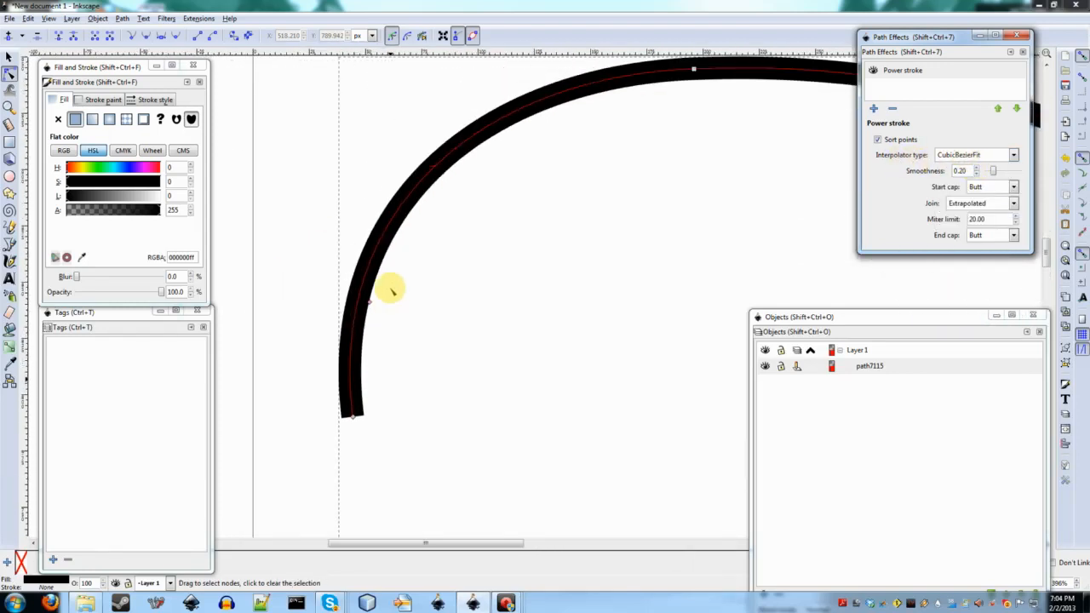
ctrl+scroll(391, 291, down, 1)
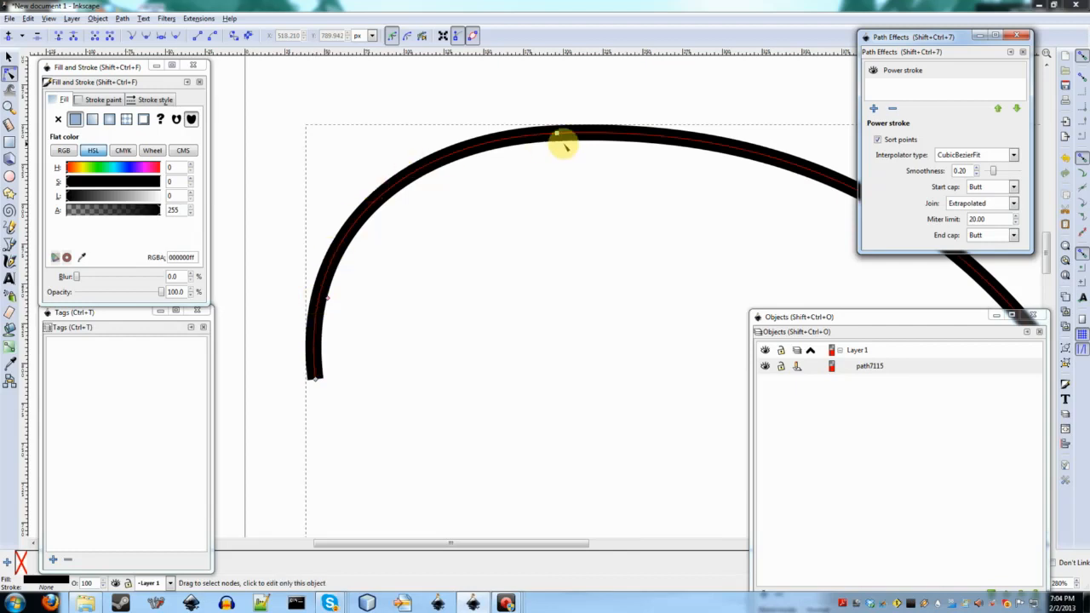
ctrl+scroll(353, 221, up, 2)
ctrl+scroll(419, 213, up, 1)
ctrl+scroll(437, 282, up, 1)
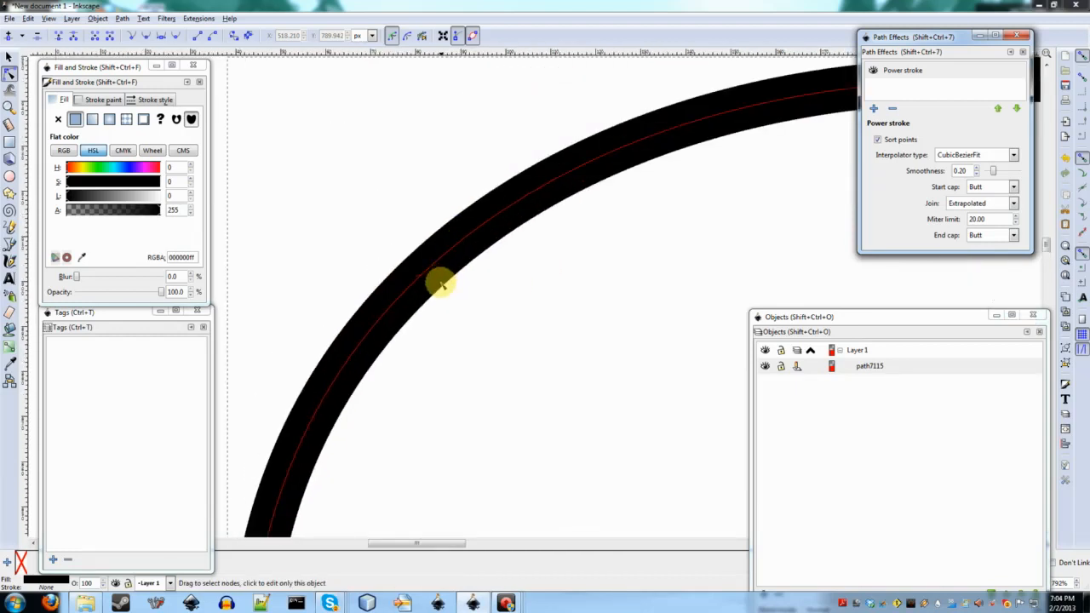
ctrl+scroll(401, 309, up, 2)
ctrl+scroll(403, 310, down, 2)
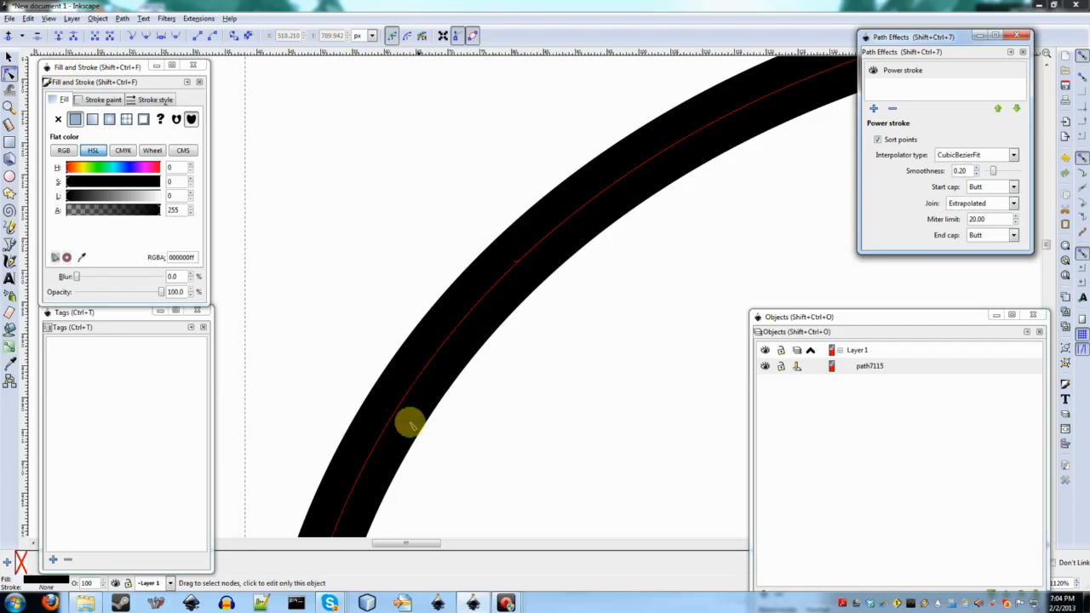
ctrl+scroll(409, 421, down, 2)
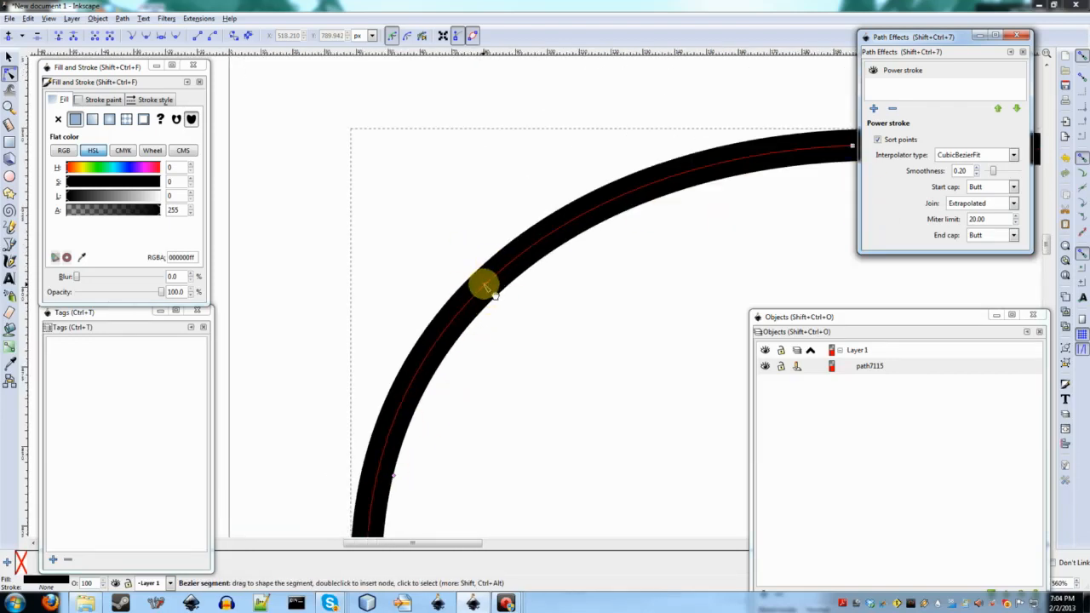
scroll(656, 220, down, 3)
ctrl+scroll(656, 220, down, 1)
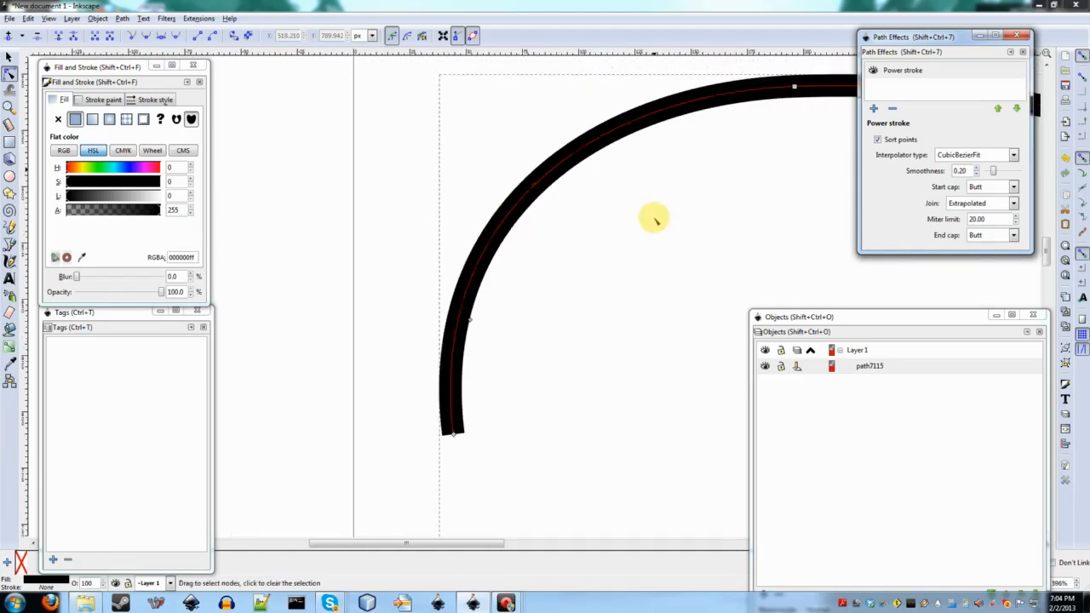
scroll(655, 219, up, 1)
scroll(655, 219, right, 2)
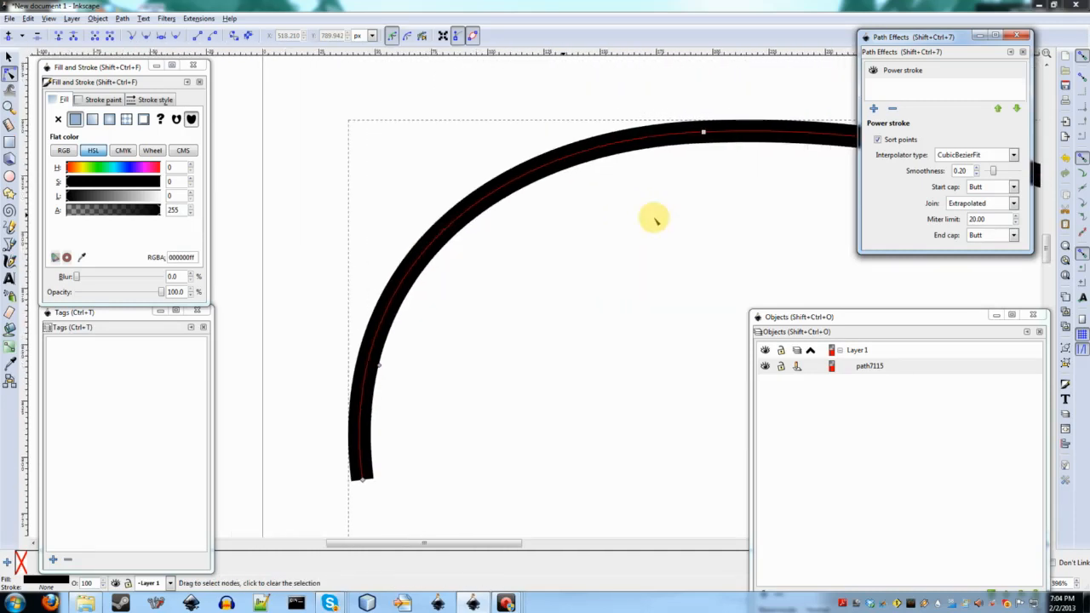
scroll(656, 220, right, 2)
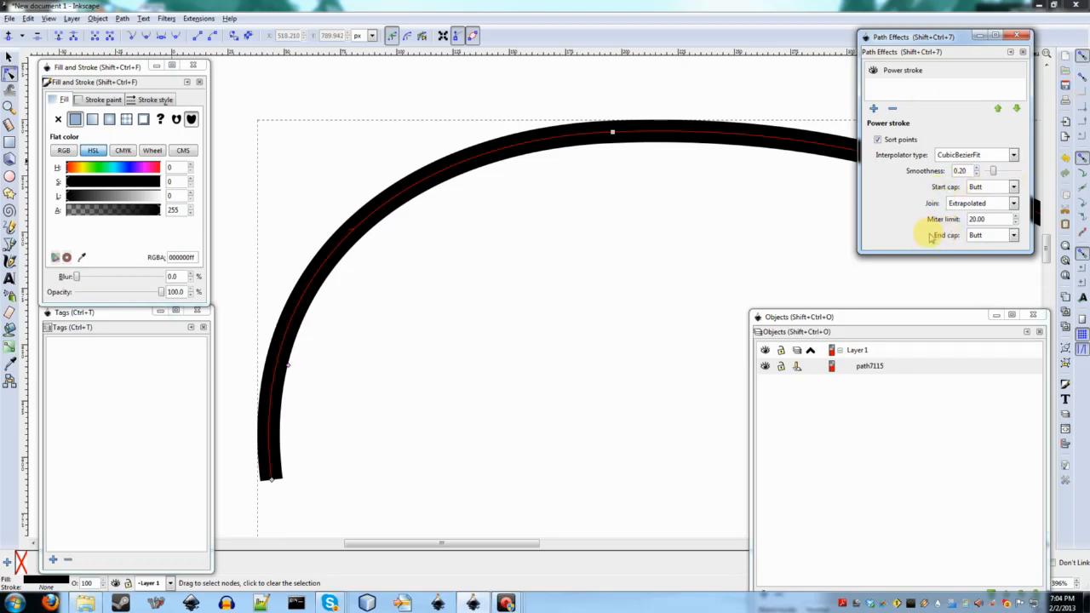
ctrl+scroll(397, 292, down, 2)
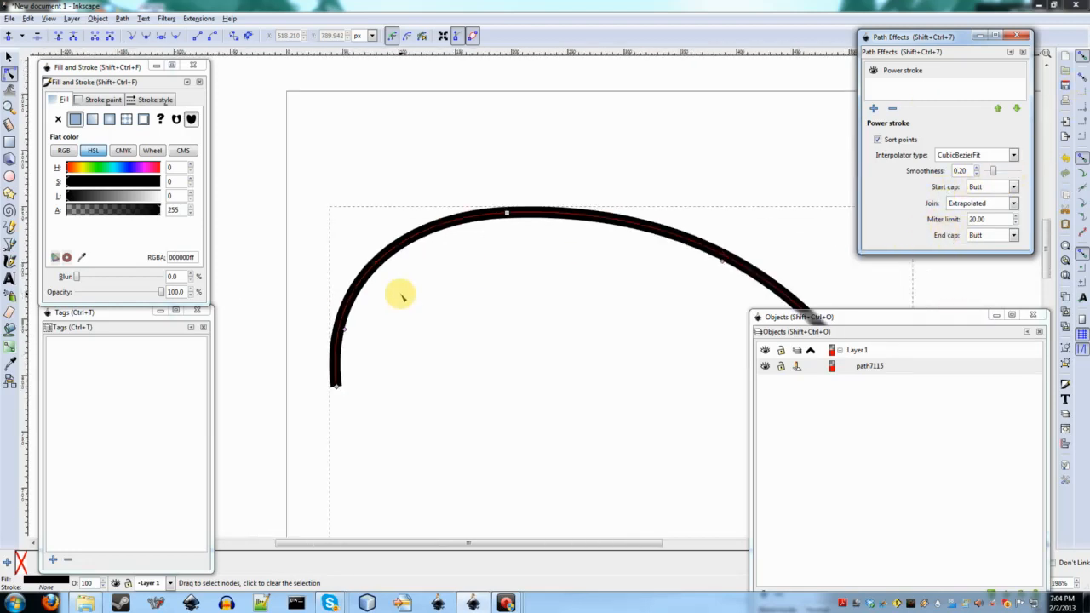
scroll(399, 294, right, 2)
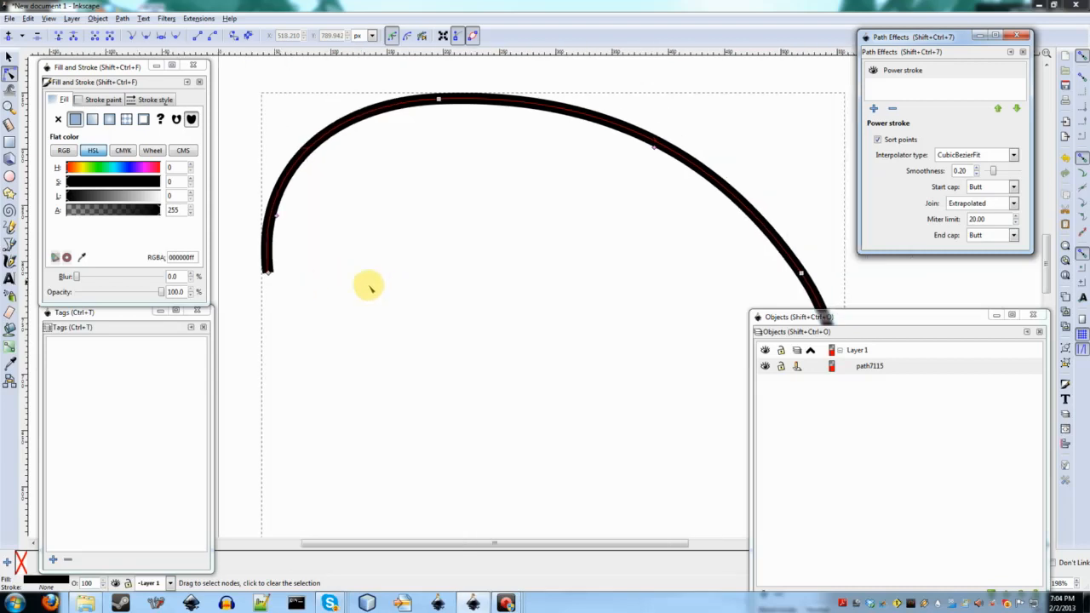
scroll(516, 307, right, 1)
scroll(516, 306, left, 2)
scroll(358, 242, up, 2)
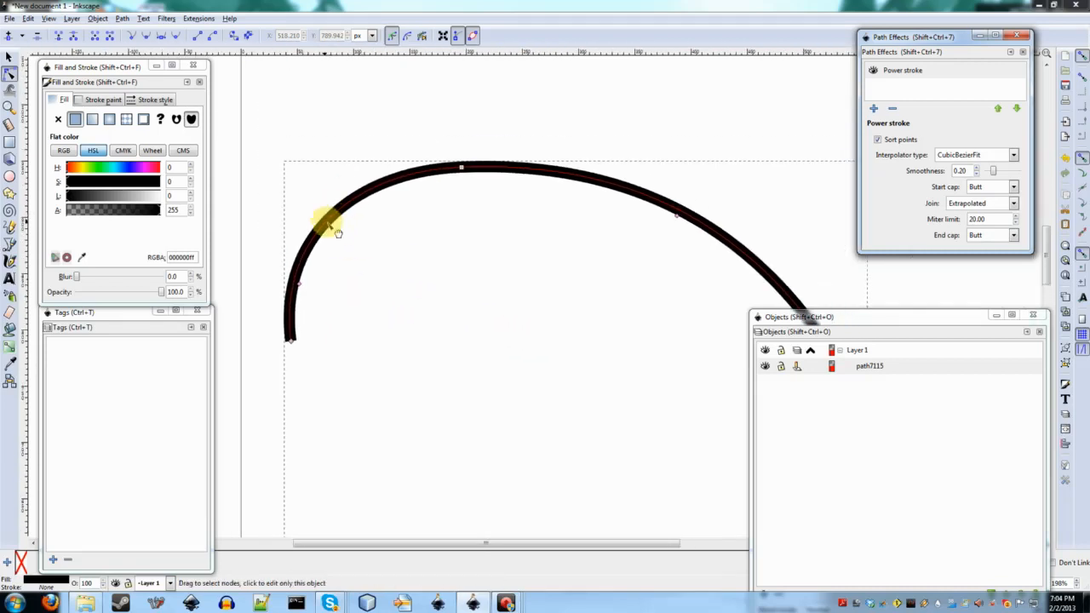
Step: Review the Node tool preferences for path outlines, keeping path direction on outlines and always show outline enabled, and close the preferences
click(28, 19)
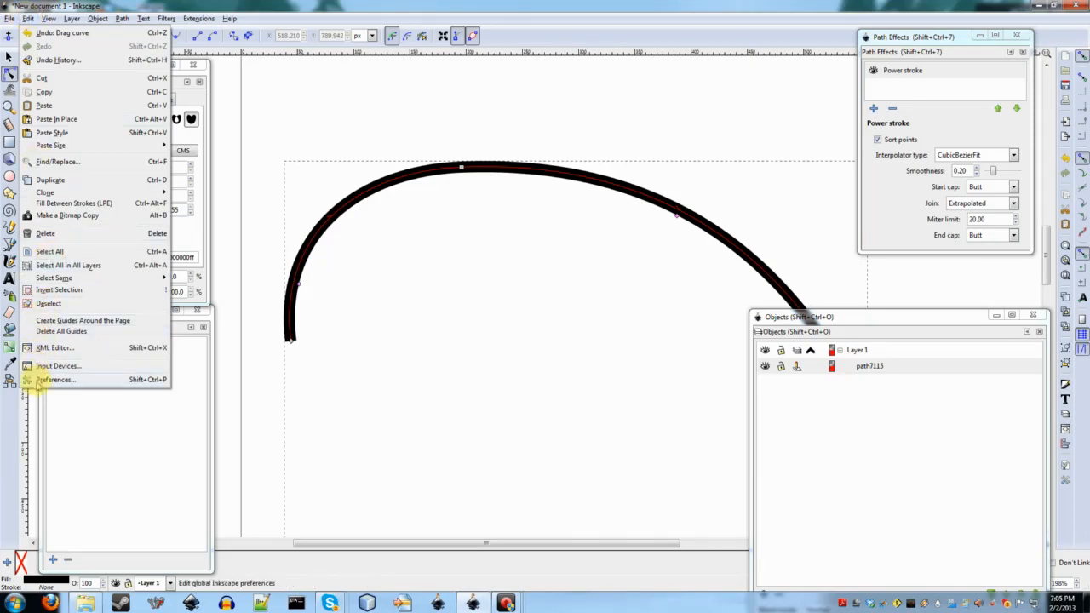
click(38, 380)
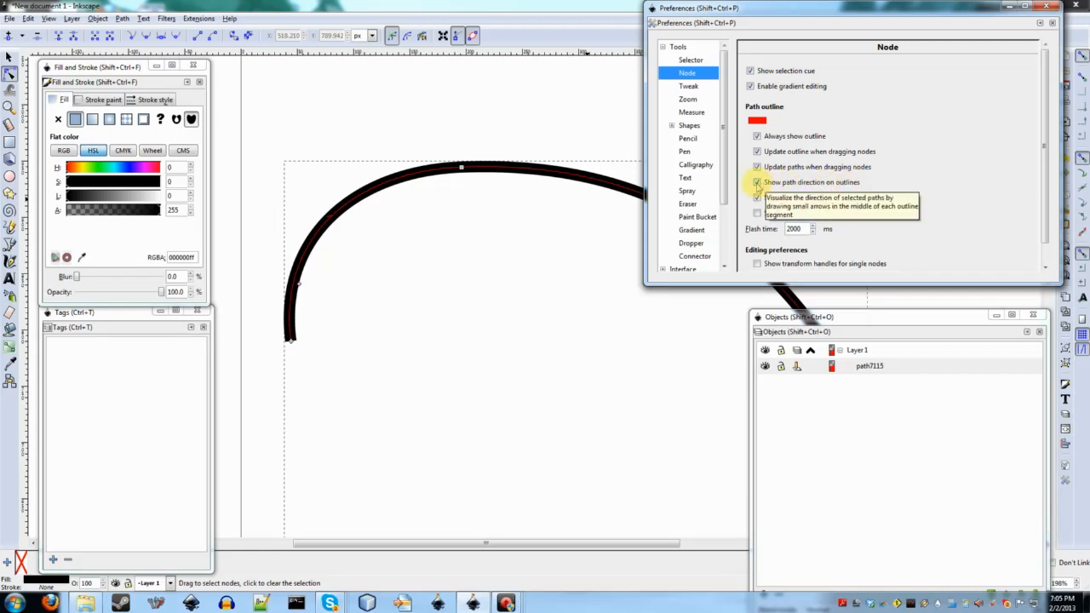
click(757, 182)
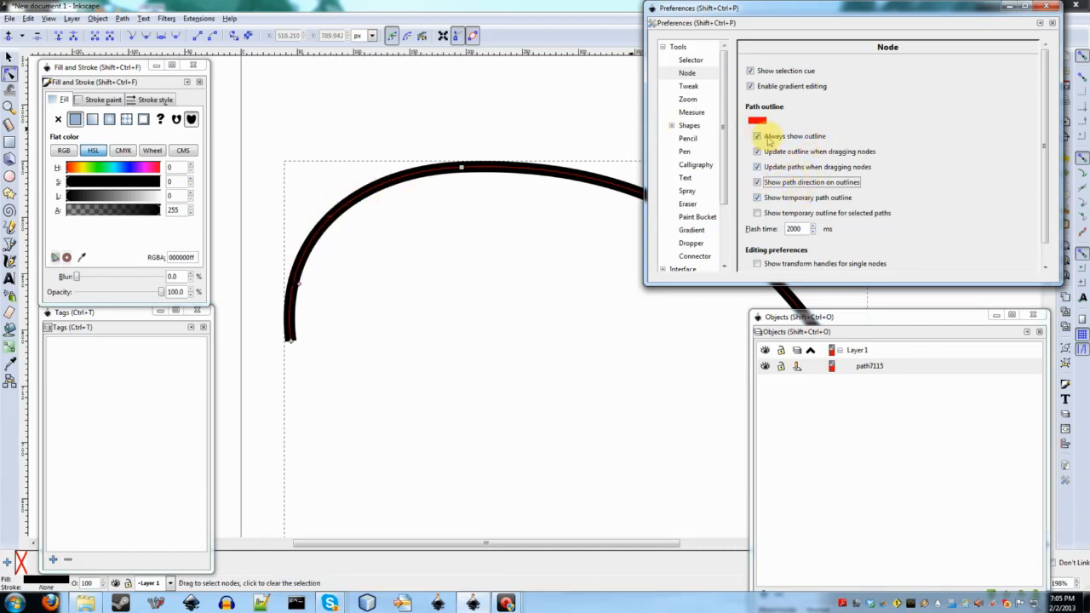
click(766, 140)
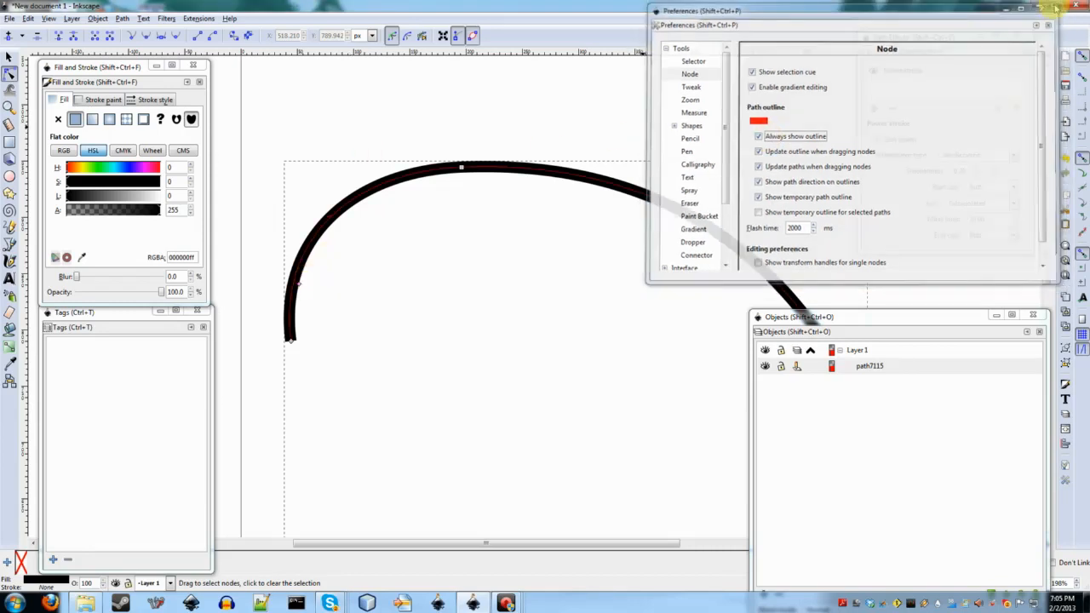
click(1054, 6)
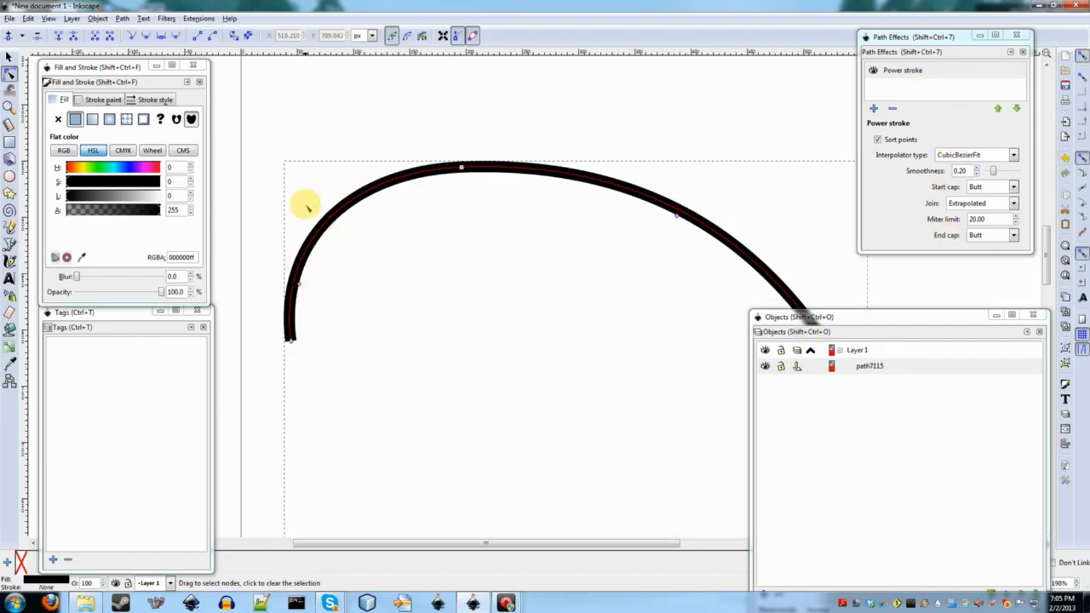
Step: Set the Power stroke's start cap to Zero width and inspect the path's starting end
scroll(292, 281, up, 3)
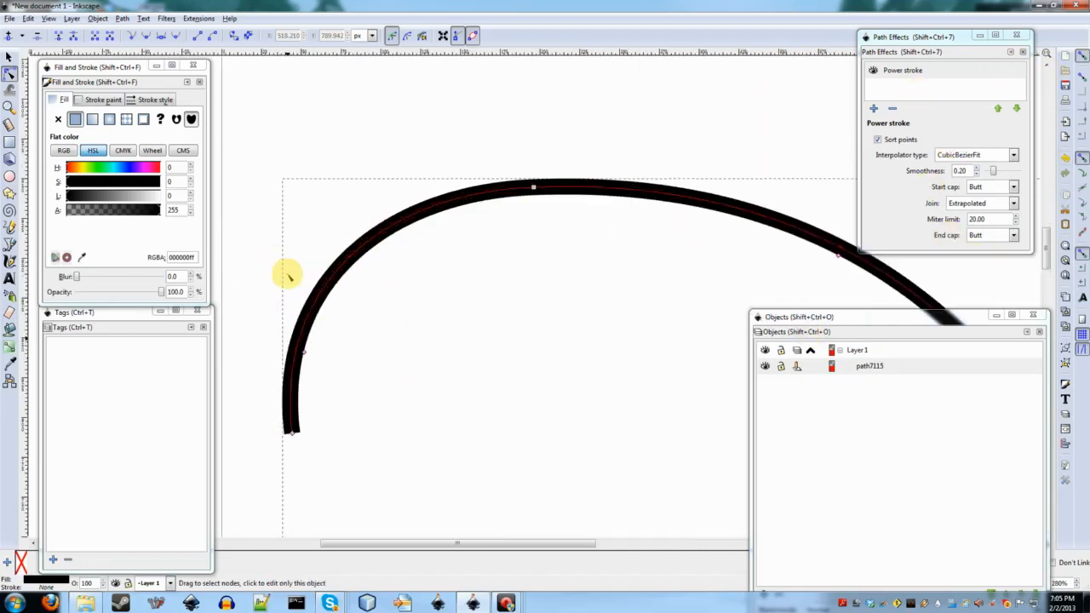
scroll(289, 275, down, 1)
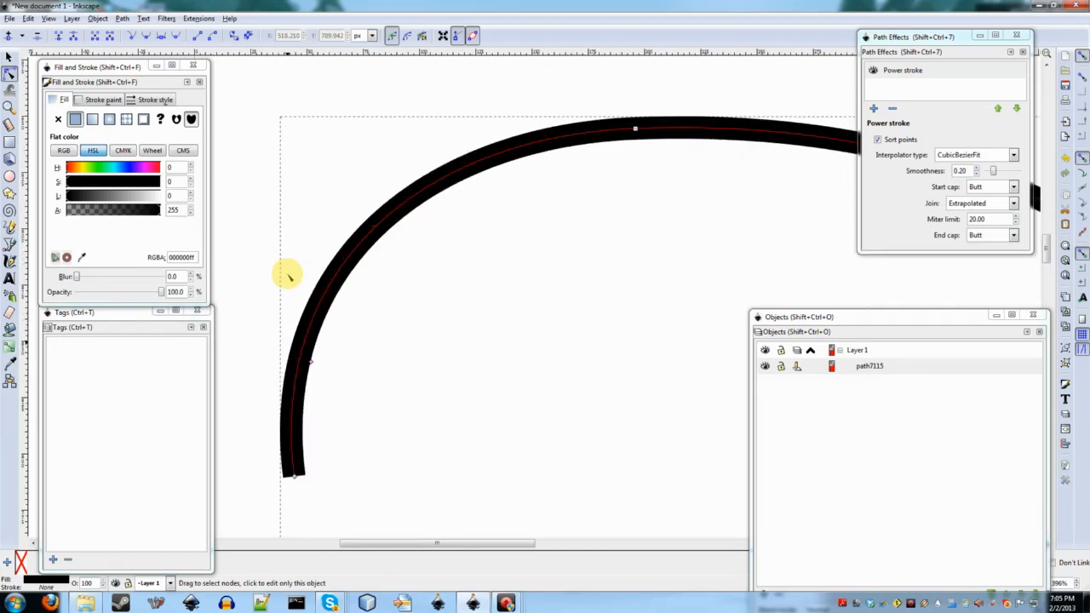
scroll(360, 312, down, 5)
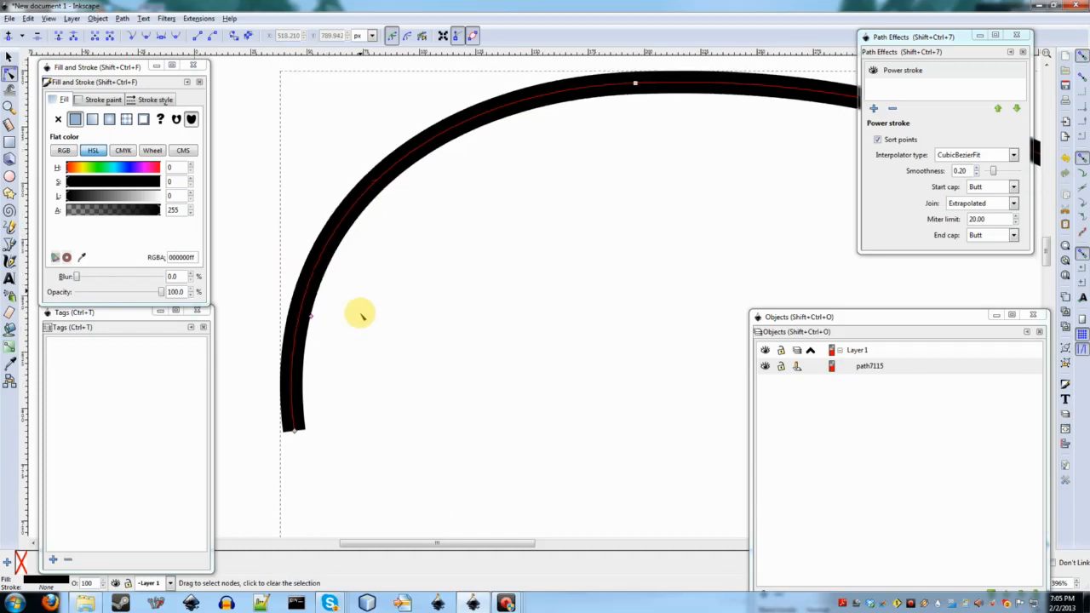
scroll(309, 238, down, 3)
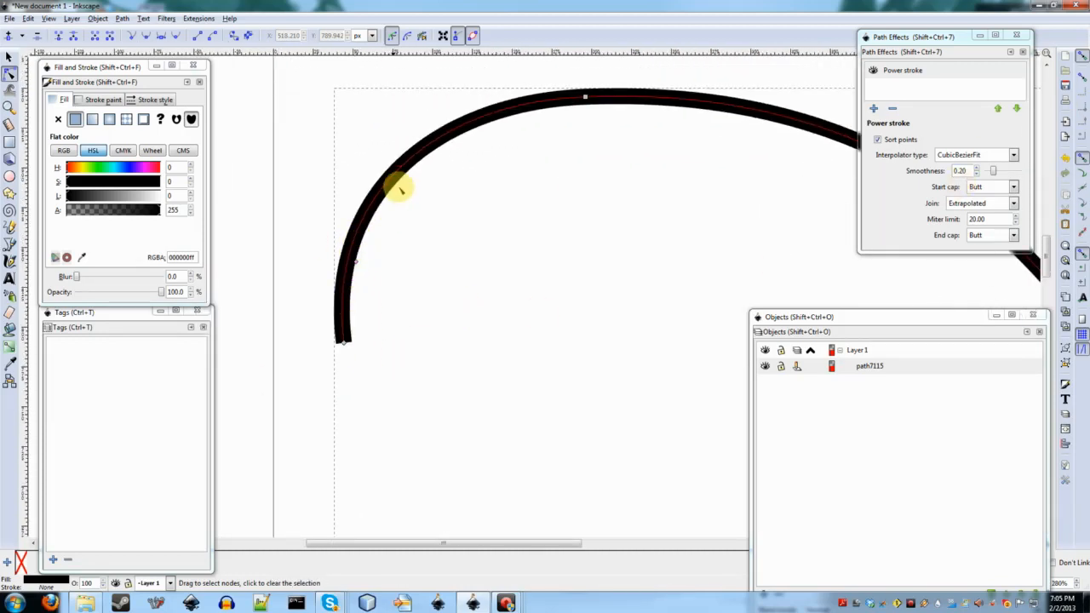
click(977, 188)
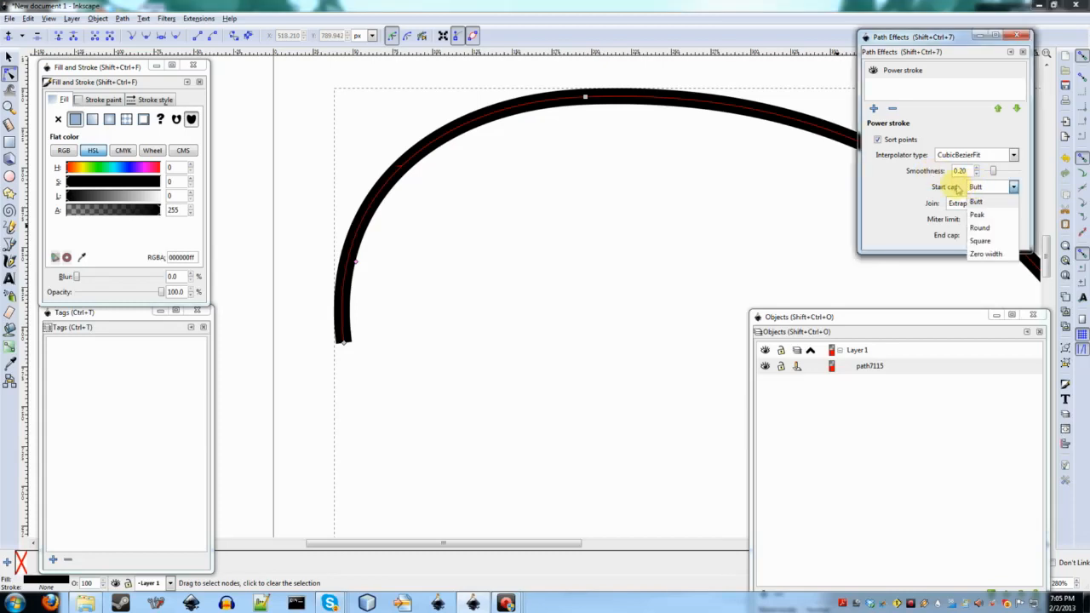
click(982, 253)
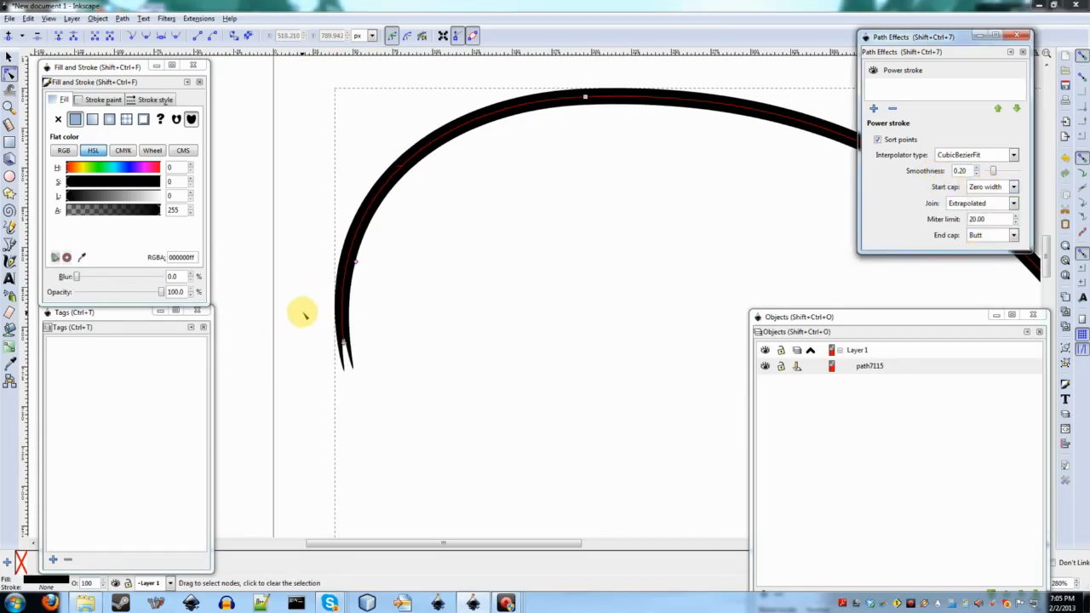
ctrl+scroll(298, 312, up, 1)
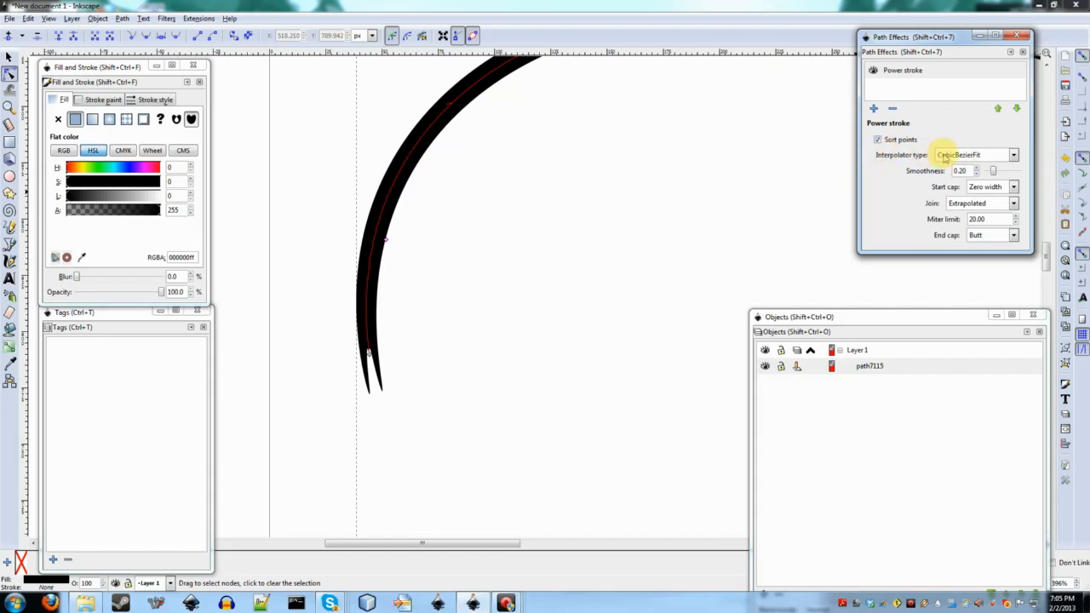
Step: Try the CubicBezierJohan interpolator type and compare the stroke's start with the path deselected and selected
click(943, 156)
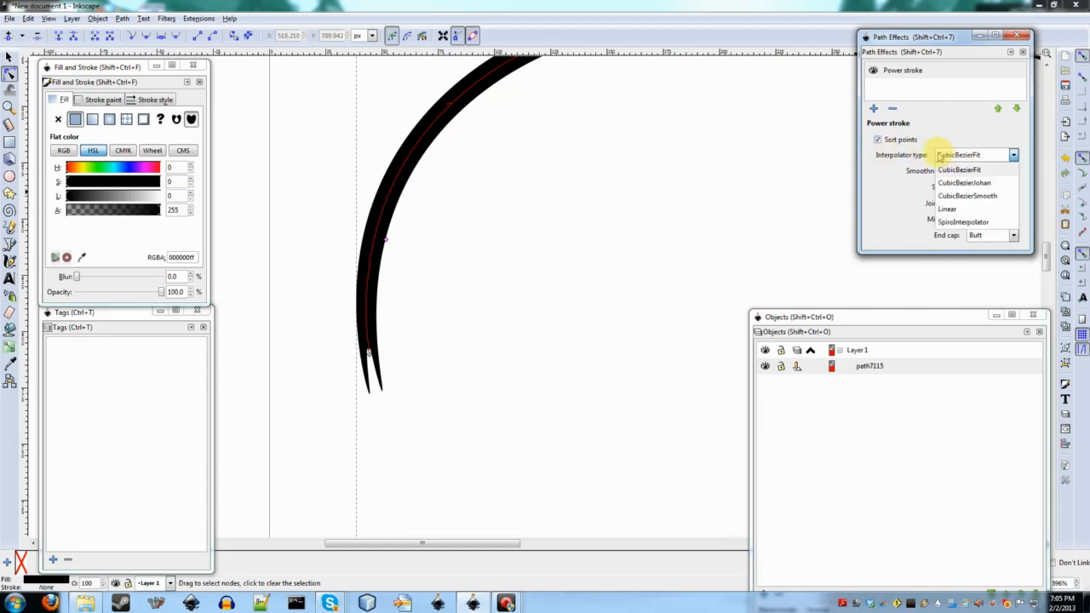
click(989, 183)
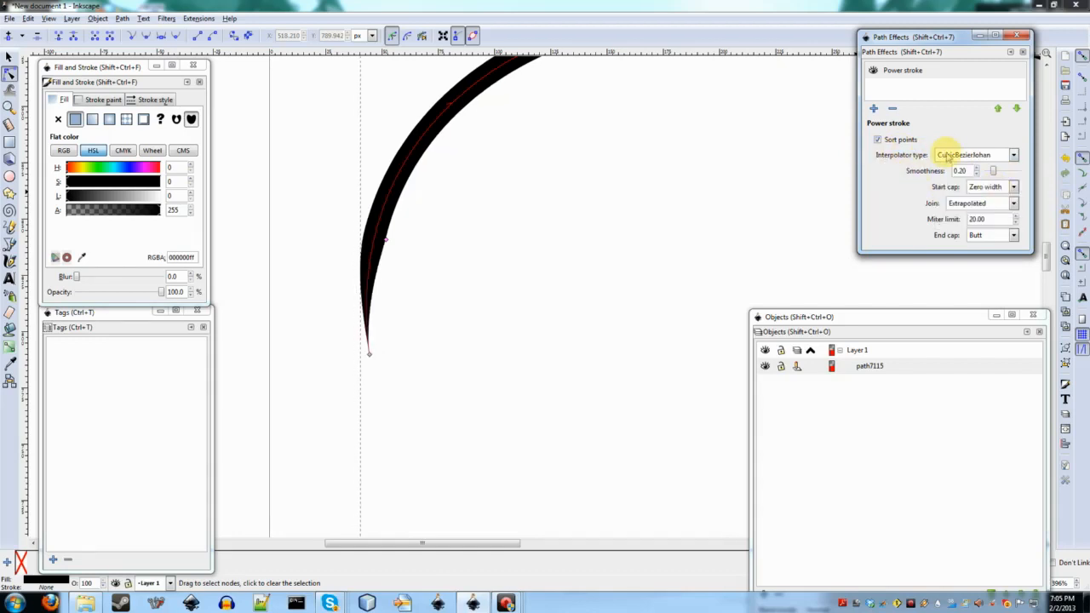
click(431, 222)
scroll(386, 236, up, 4)
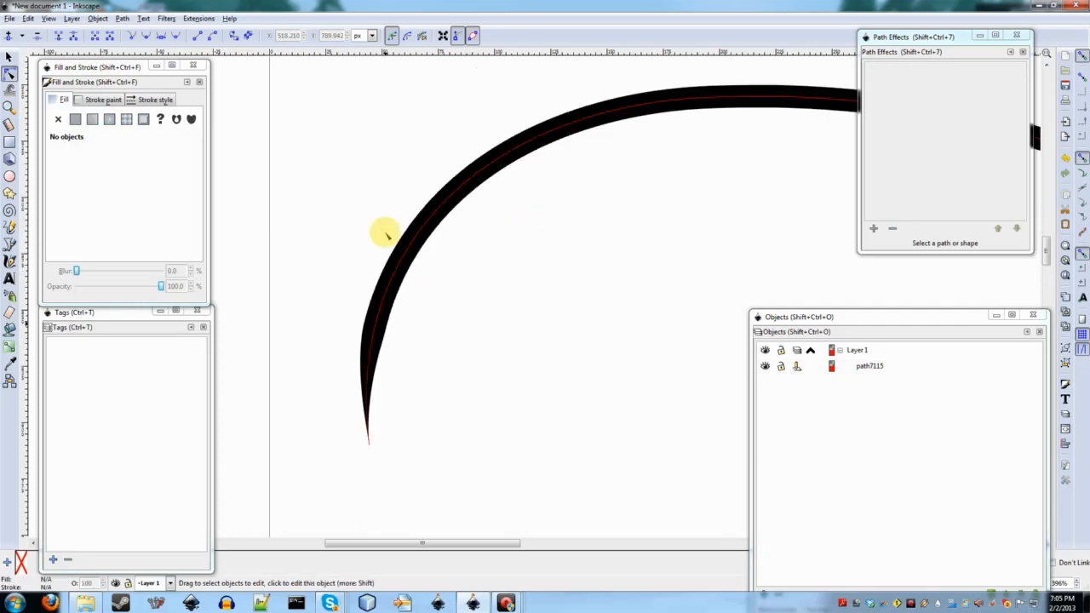
click(386, 289)
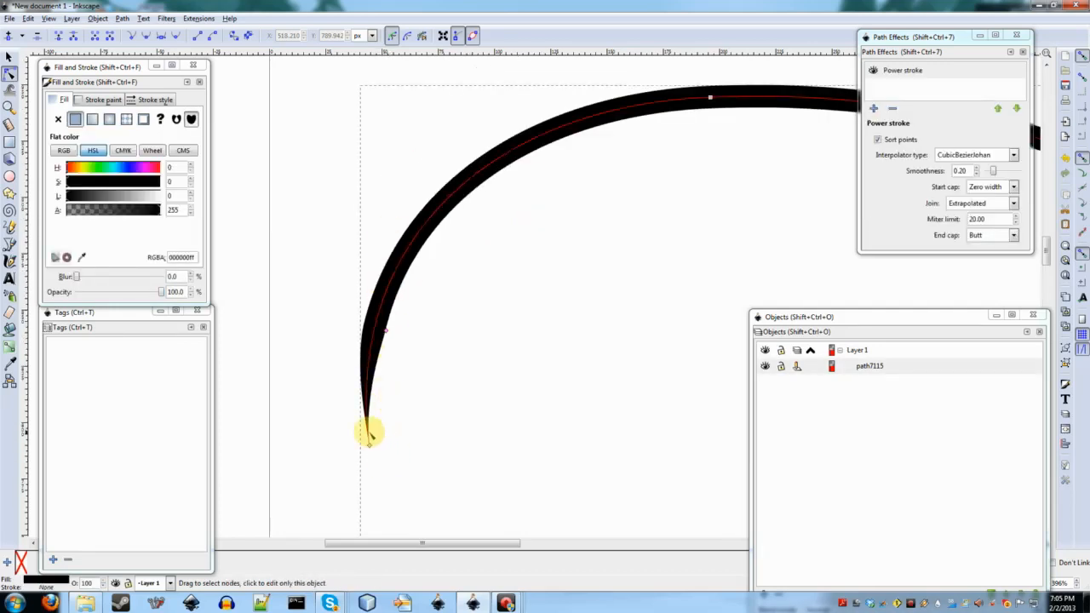
click(407, 371)
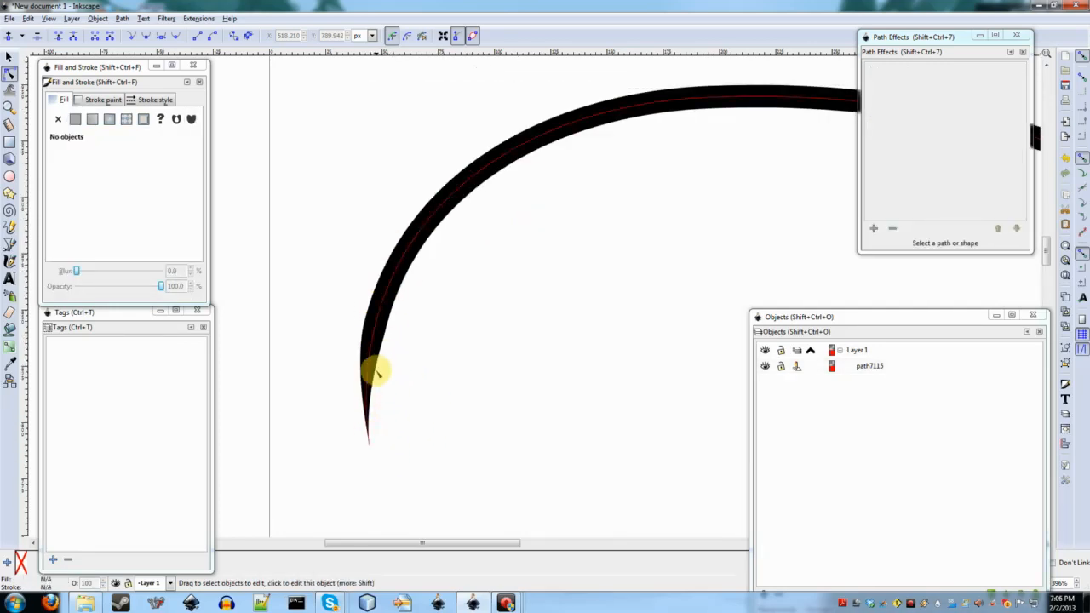
click(384, 294)
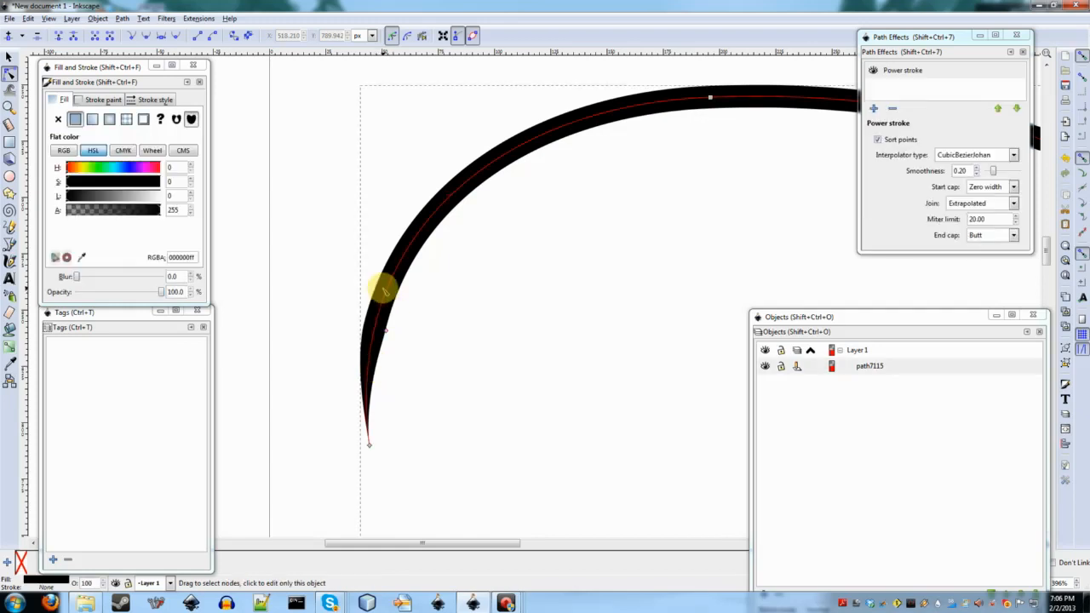
Step: Set the Power stroke's smoothness to 0.00 and switch the interpolator type back to CubicBezierFit
click(975, 170)
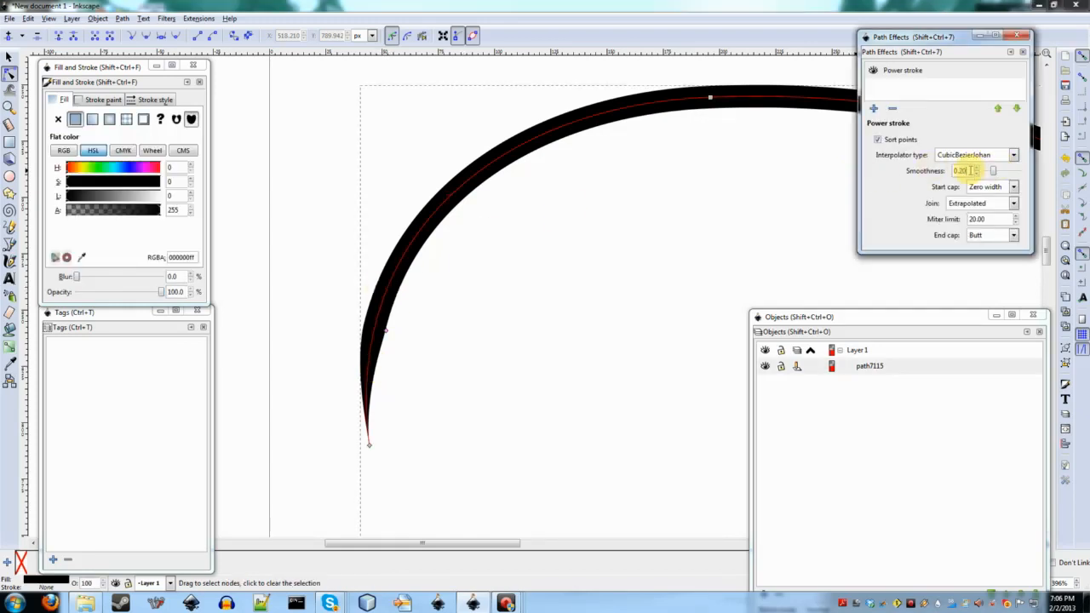
click(973, 171)
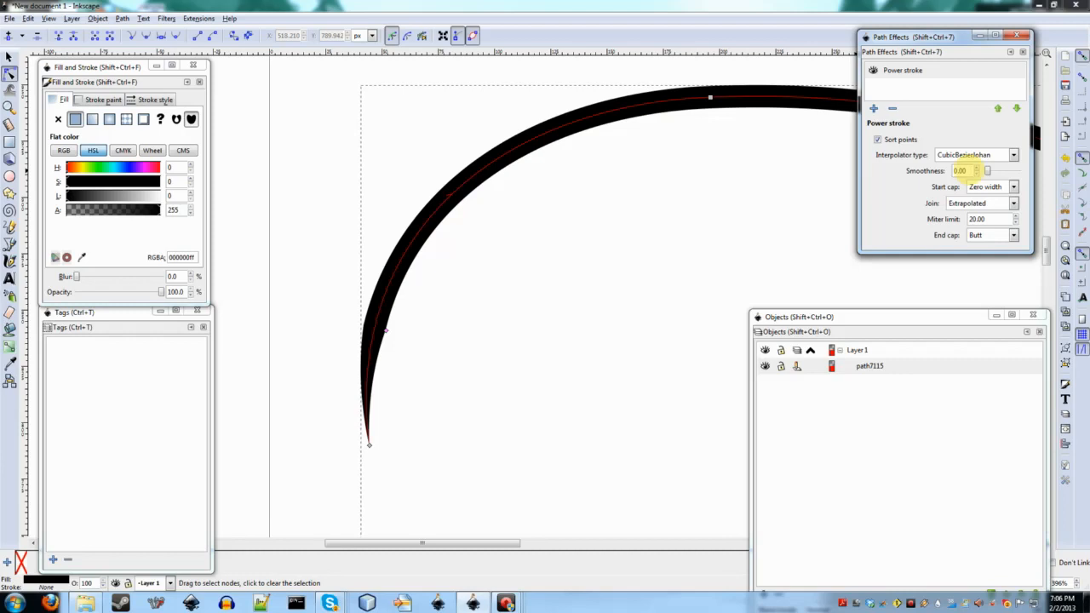
click(526, 282)
click(429, 235)
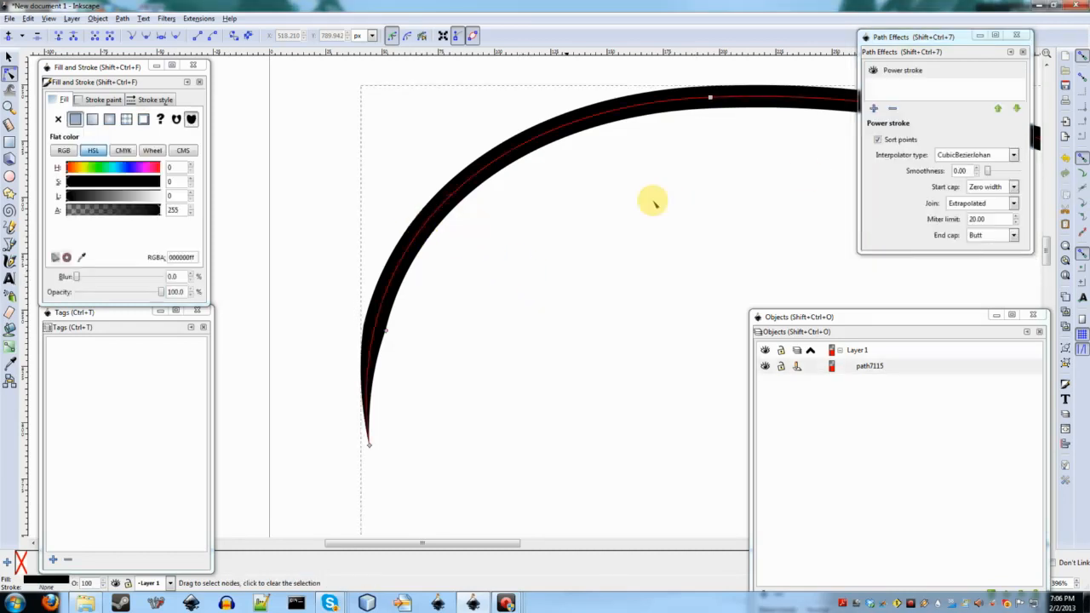
click(965, 154)
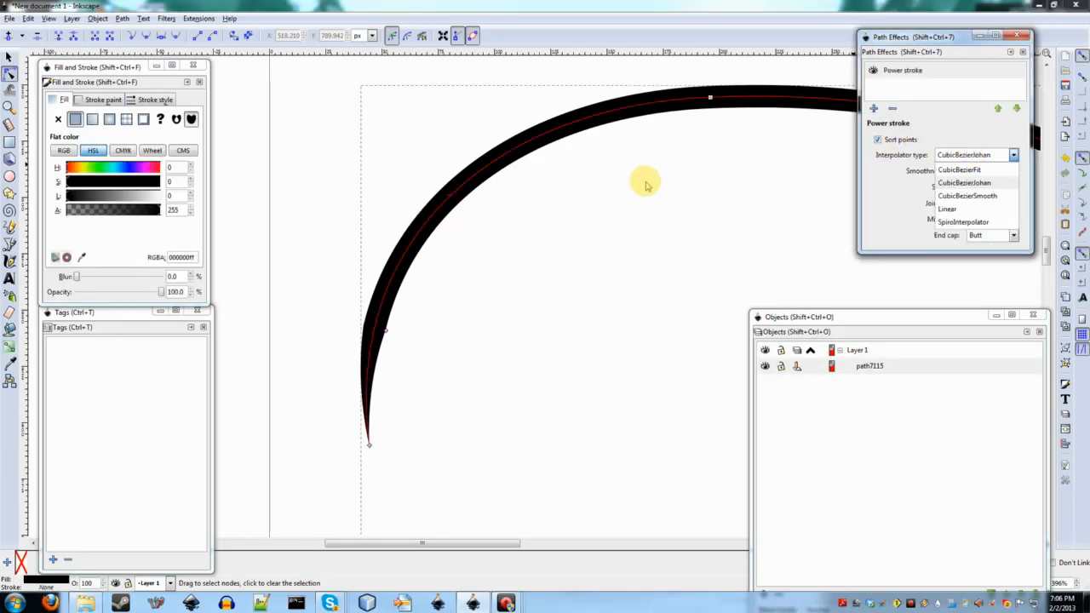
click(994, 171)
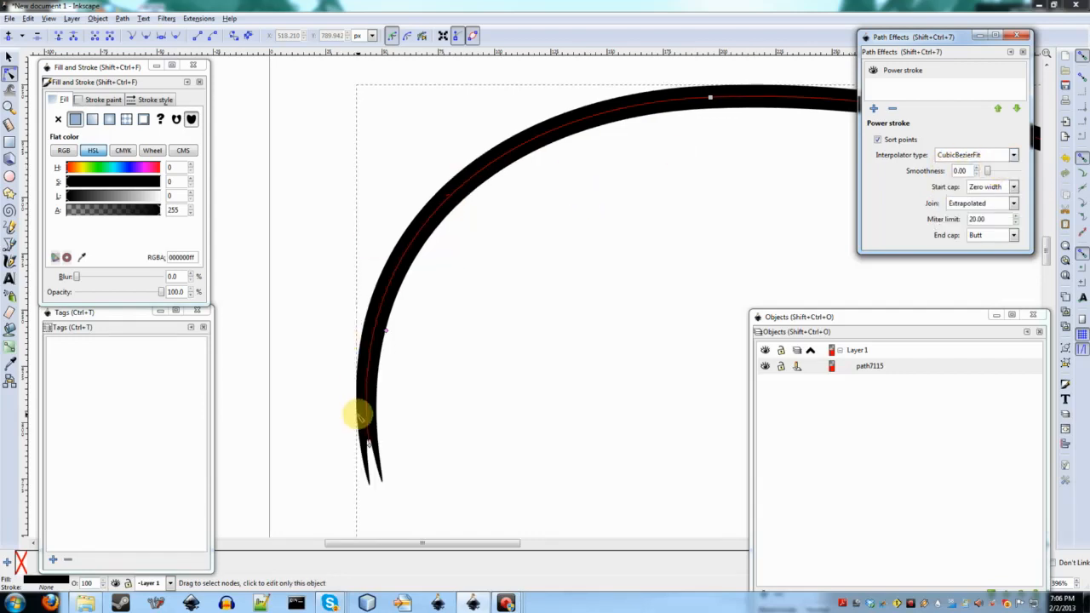
Step: Examine the whole path, its starting end up close, and the first stroke width control point beside it
scroll(458, 360, down, 3)
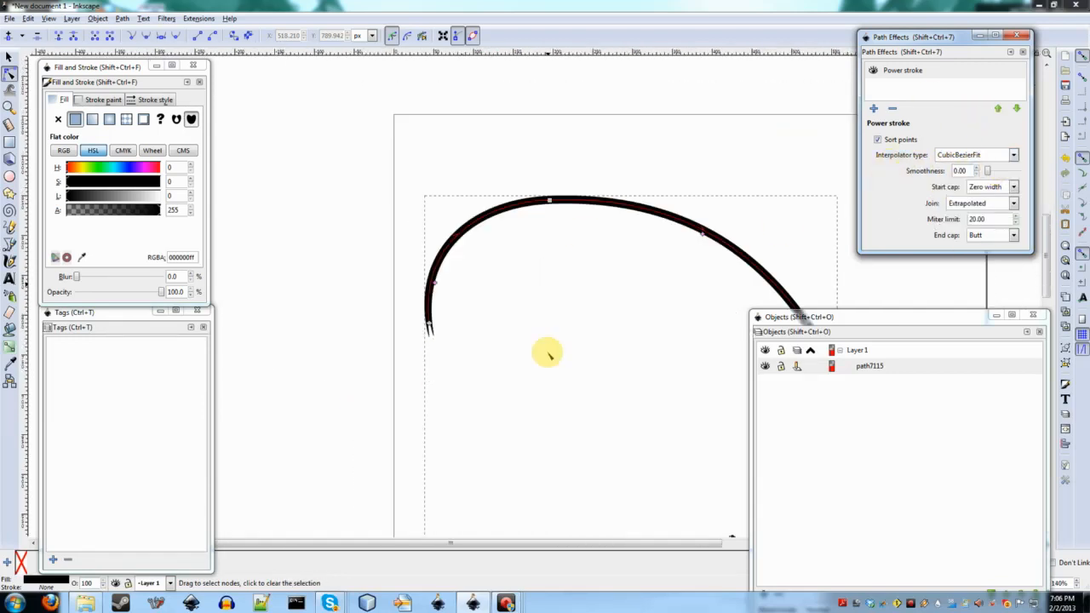
scroll(548, 352, down, 3)
scroll(547, 352, right, 2)
scroll(547, 353, down, 1)
scroll(547, 352, up, 2)
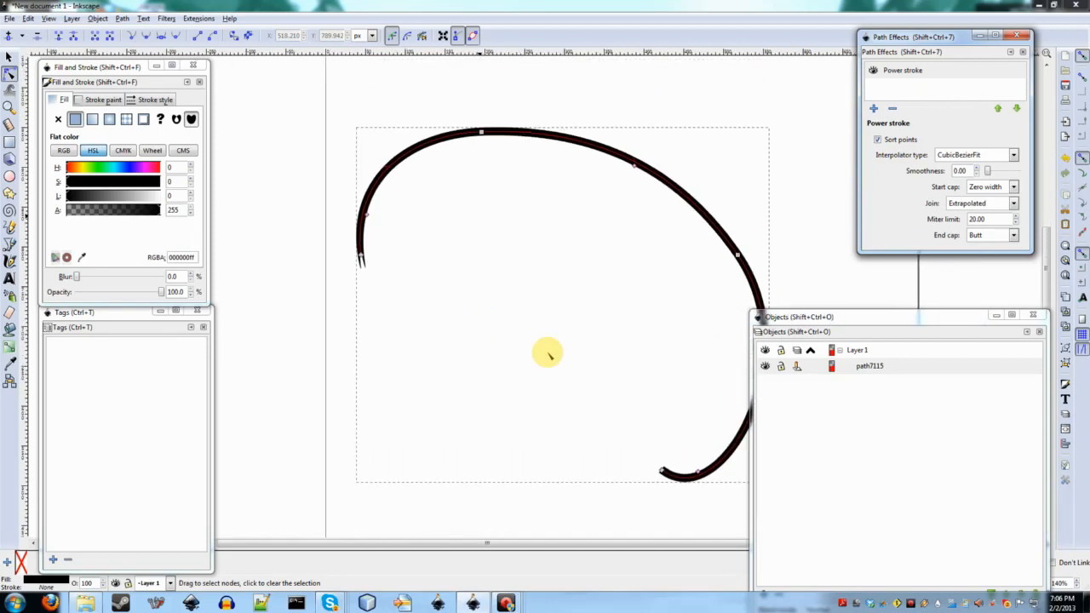
scroll(547, 352, right, 2)
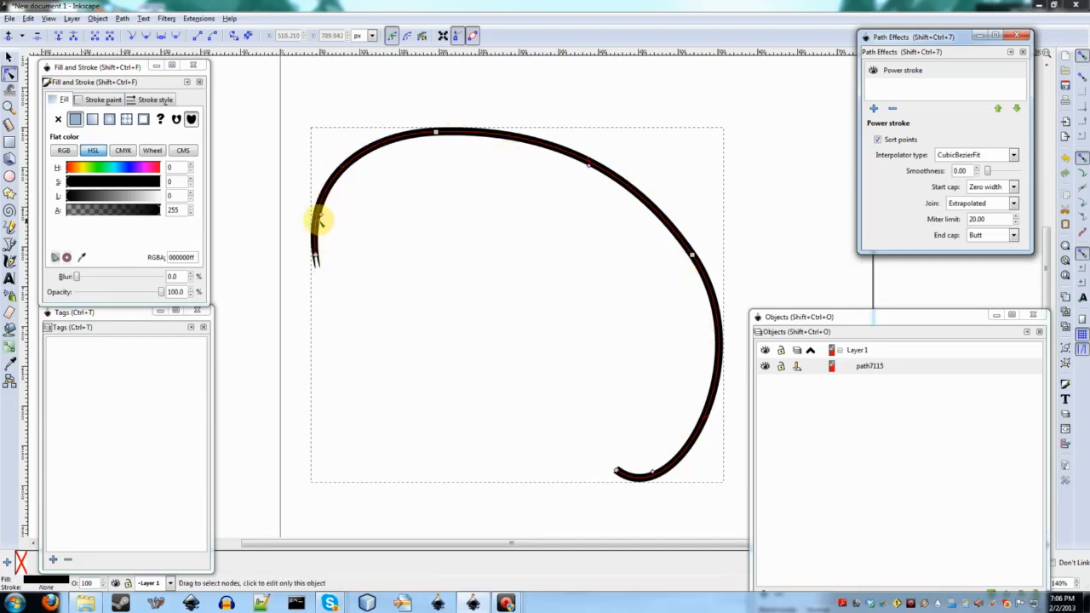
scroll(317, 220, up, 4)
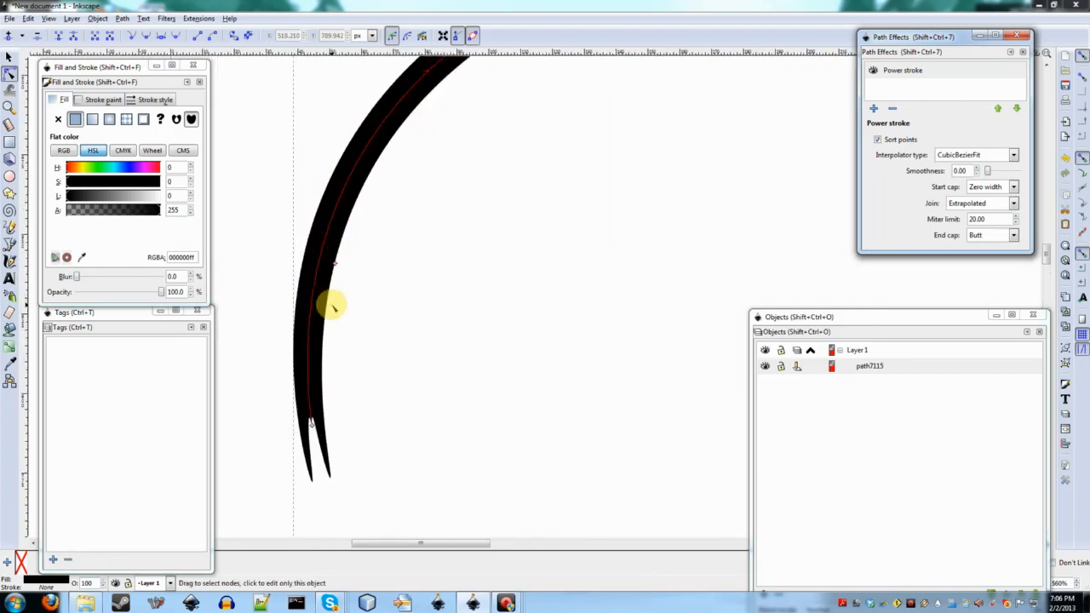
scroll(348, 301, down, 1)
scroll(349, 300, right, 2)
scroll(349, 301, left, 4)
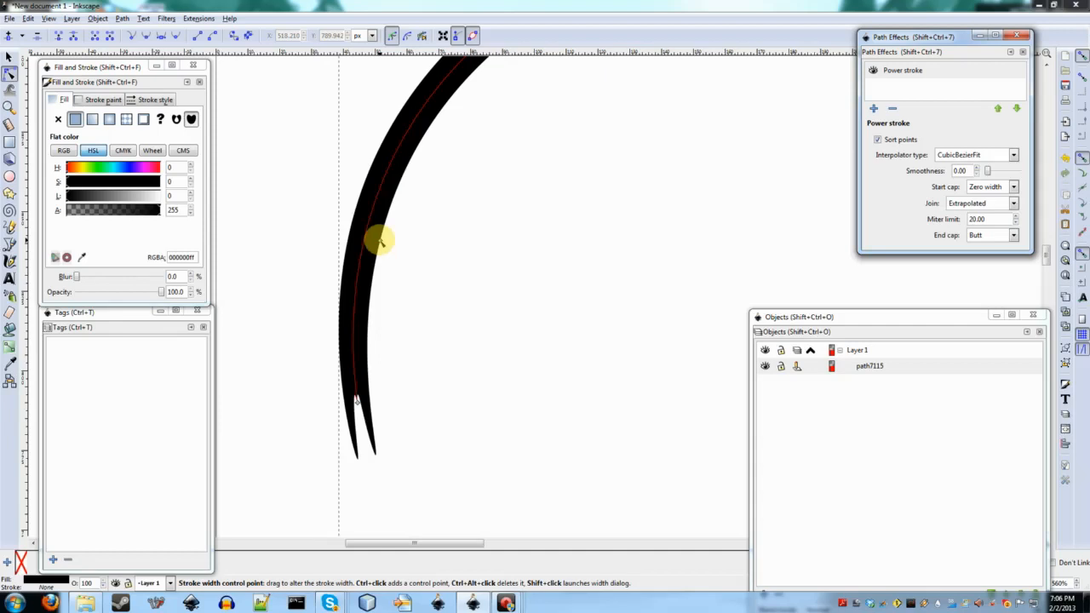
click(381, 243)
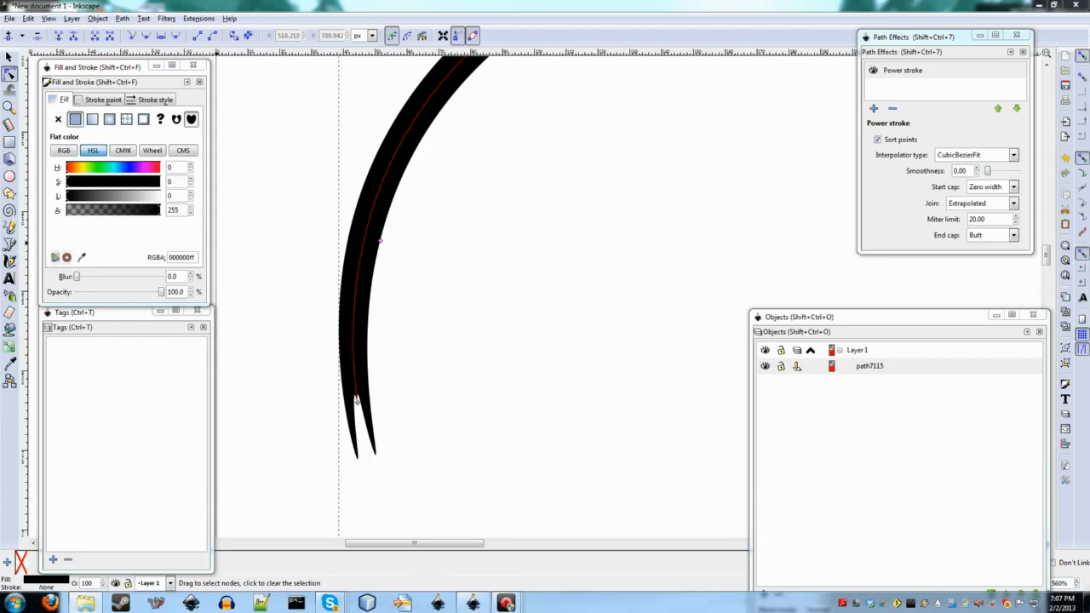
click(333, 331)
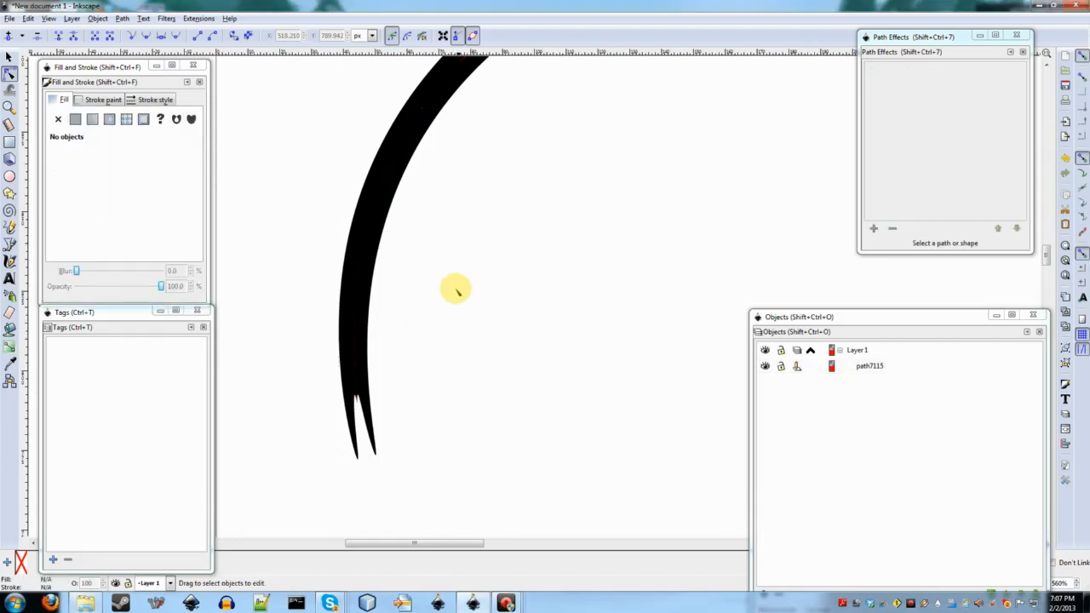
Step: Add another stroke width control point on the path's first segment, placed close to the start node, and deselect the path
click(385, 208)
scroll(408, 263, left, 1)
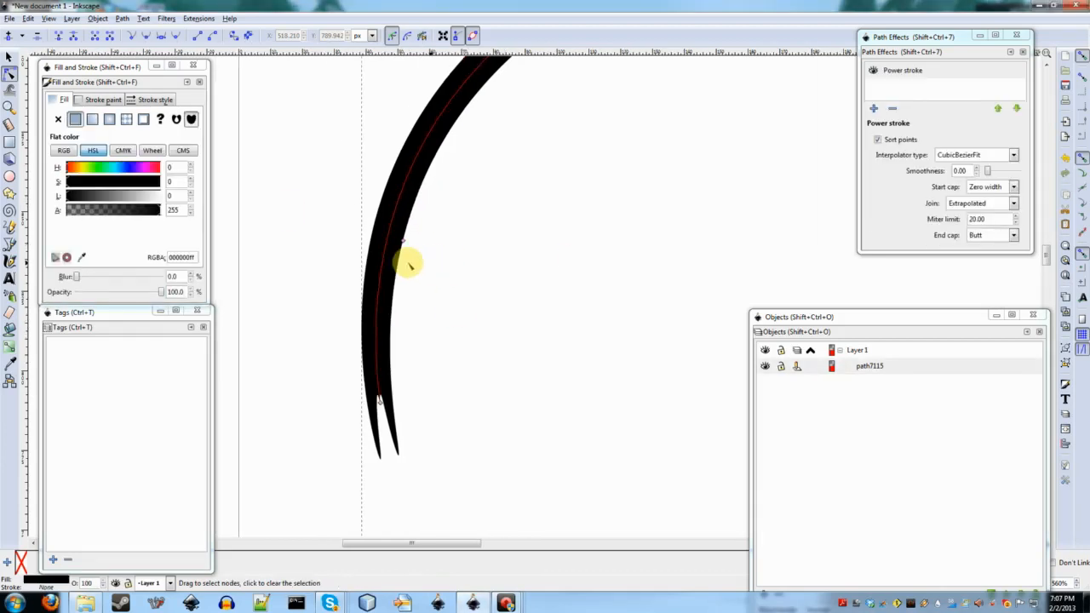
scroll(429, 231, up, 2)
scroll(429, 231, down, 2)
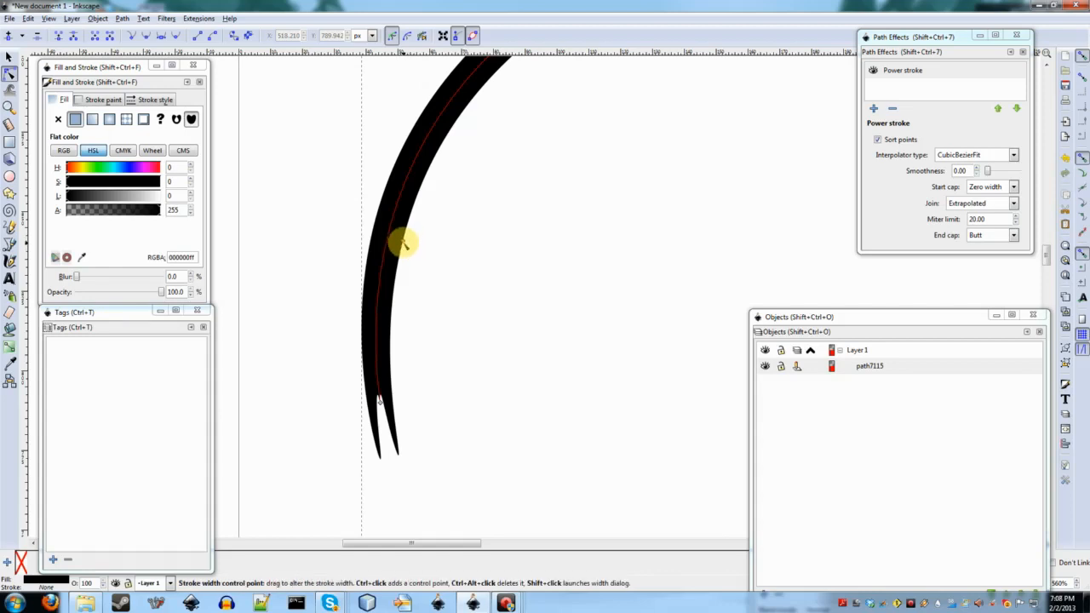
drag(403, 244, 380, 377)
click(564, 312)
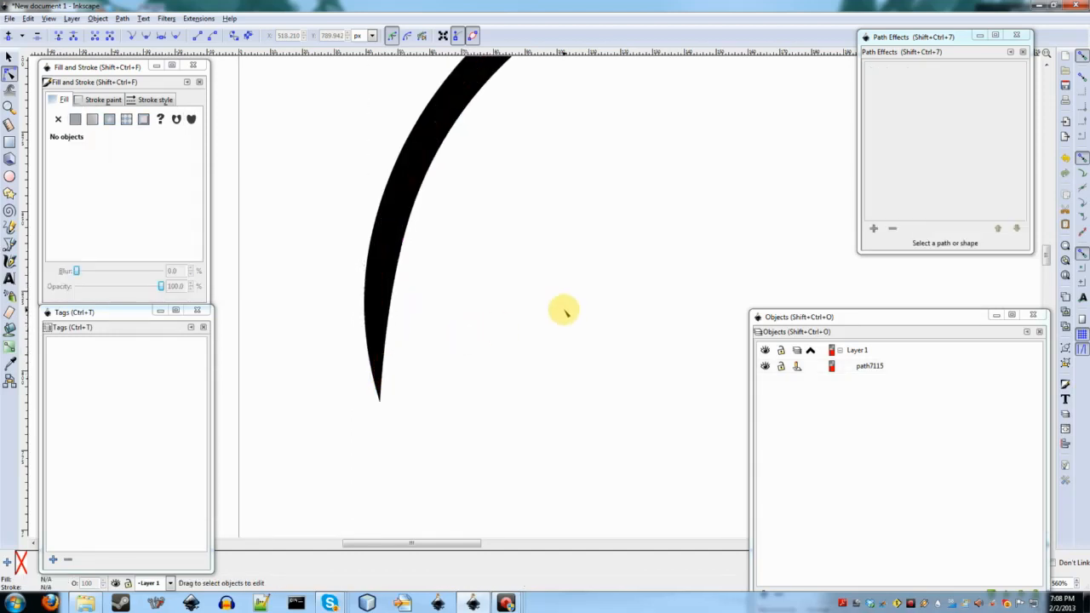
Step: Examine the stroke's start and overall shape with the path deselected and selected, including the two width control points near the start
scroll(564, 311, down, 3)
scroll(564, 311, up, 4)
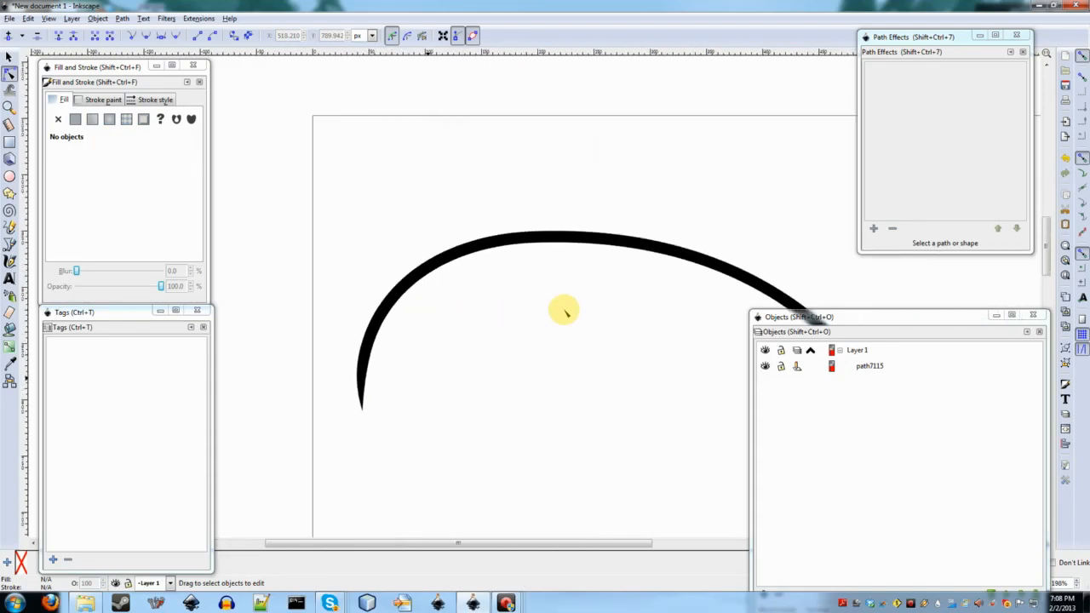
scroll(564, 311, down, 3)
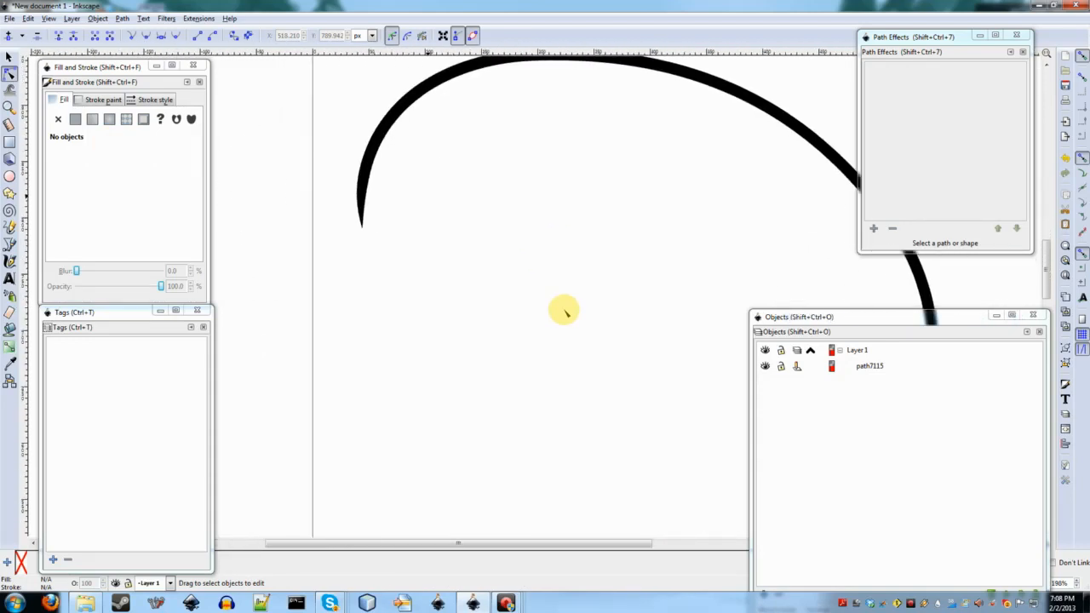
scroll(464, 314, up, 3)
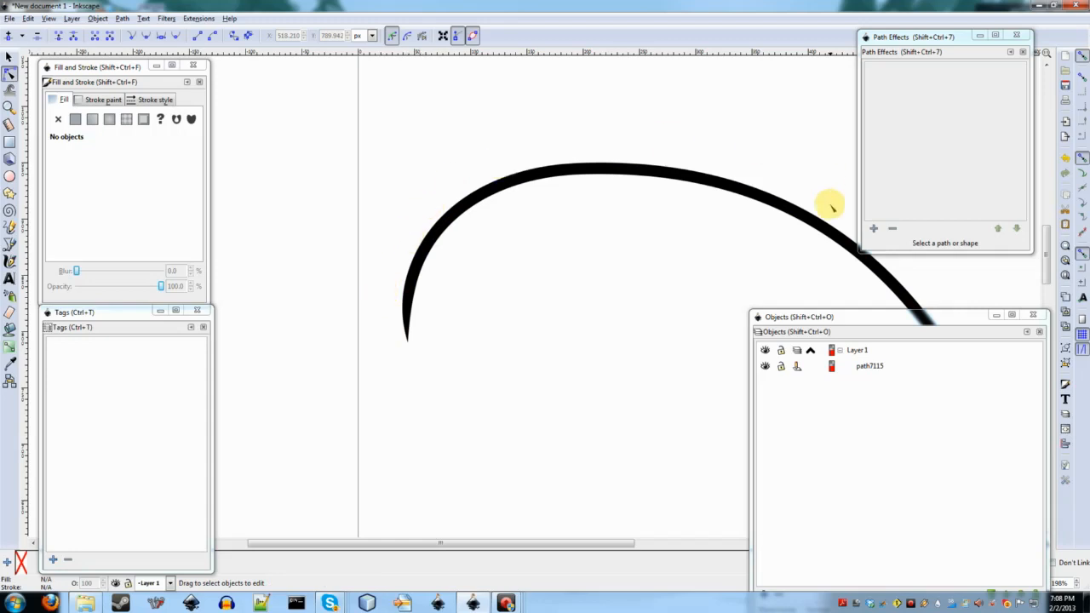
scroll(426, 313, up, 2)
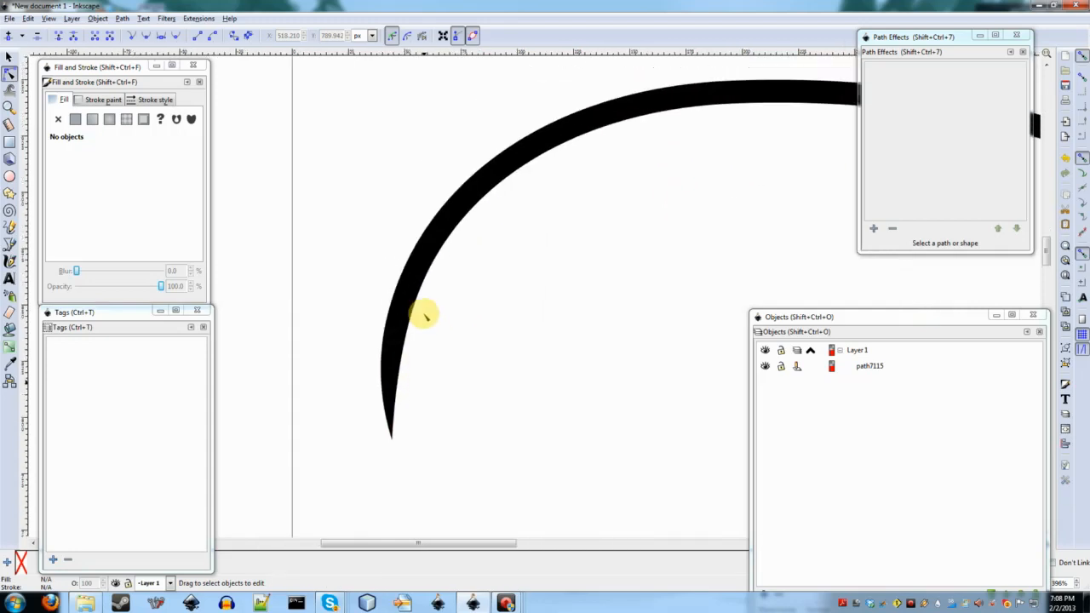
click(409, 331)
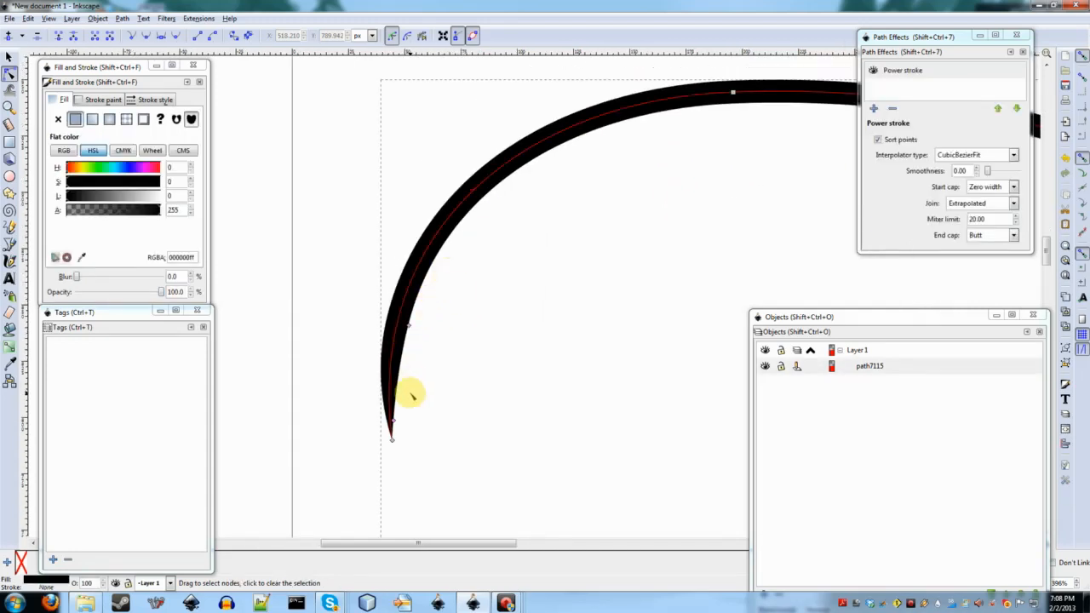
scroll(406, 396, up, 1)
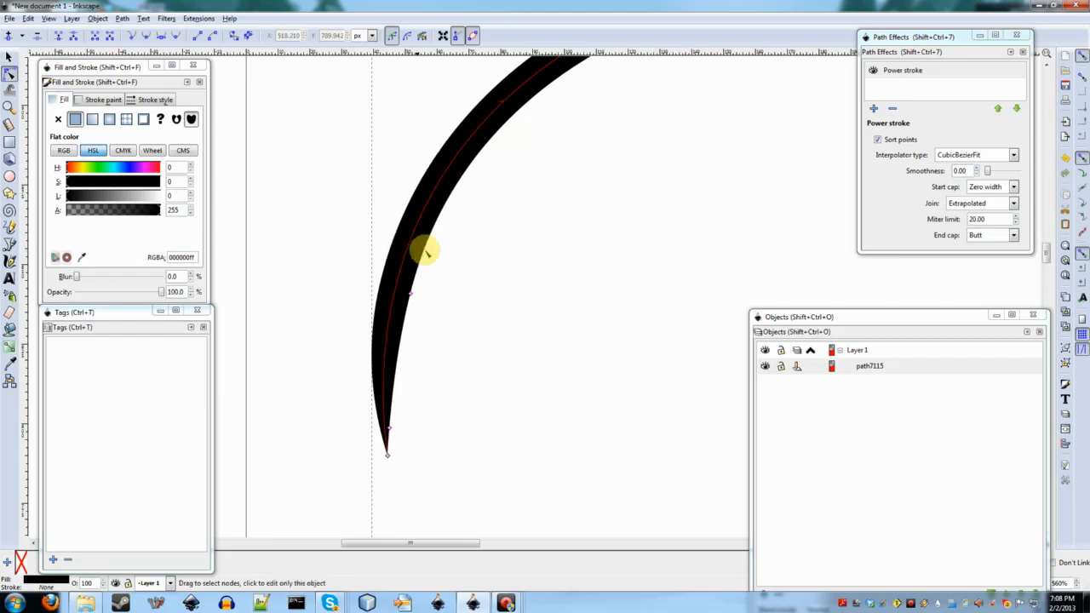
ctrl+scroll(485, 243, down, 2)
scroll(483, 212, down, 2)
scroll(486, 189, up, 3)
ctrl+scroll(482, 182, up, 1)
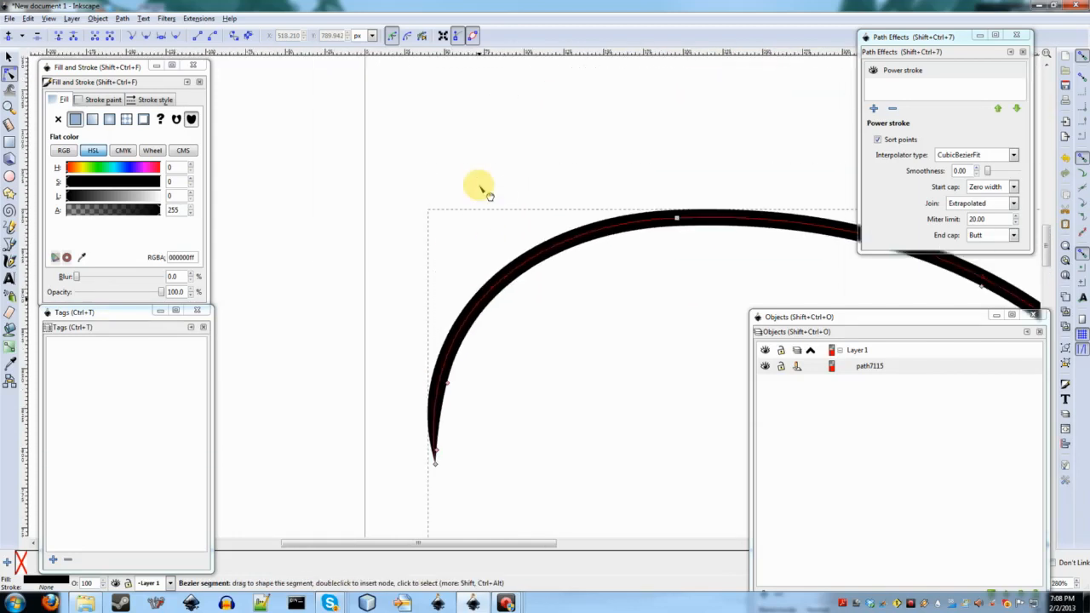
Step: Slide the stroke width control point on the first segment farther from the start node, and examine the deselected stroke
scroll(480, 187, down, 2)
ctrl+scroll(463, 305, up, 1)
ctrl+scroll(463, 305, up, 1)
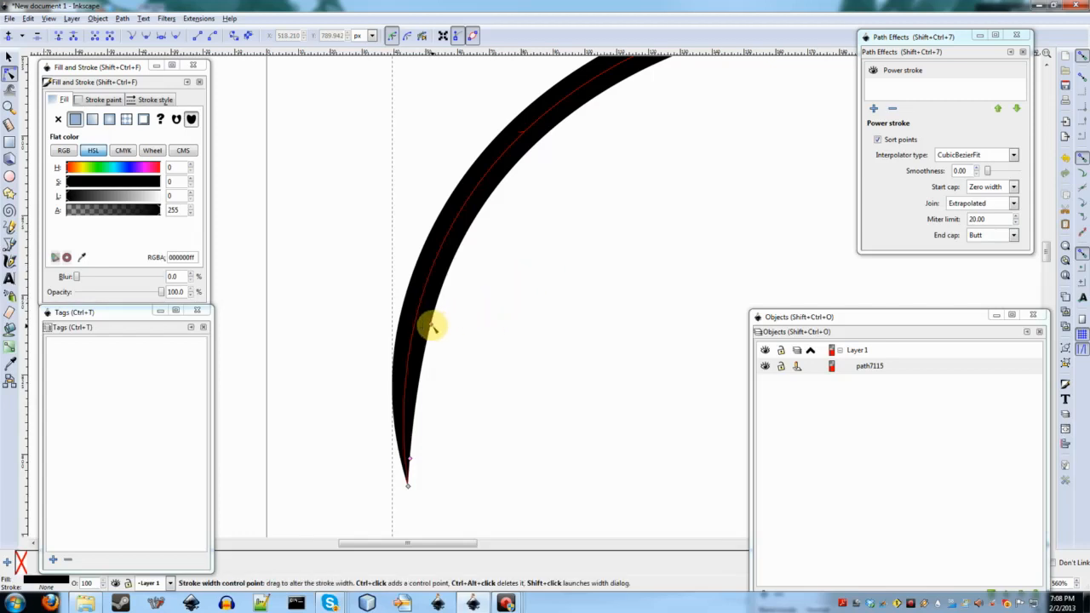
drag(425, 324, 489, 202)
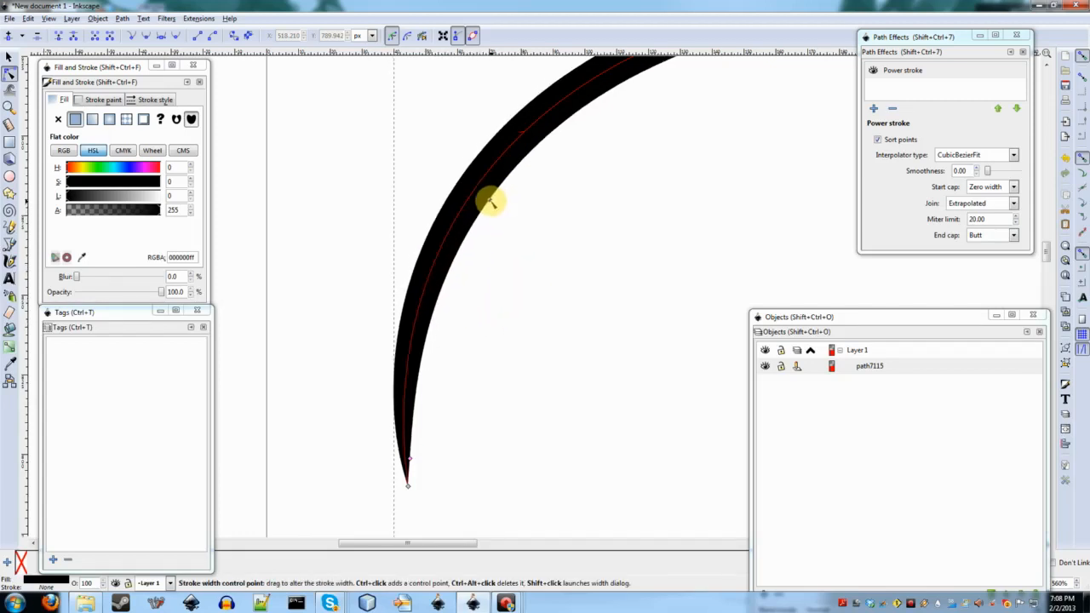
click(608, 200)
ctrl+scroll(608, 200, down, 3)
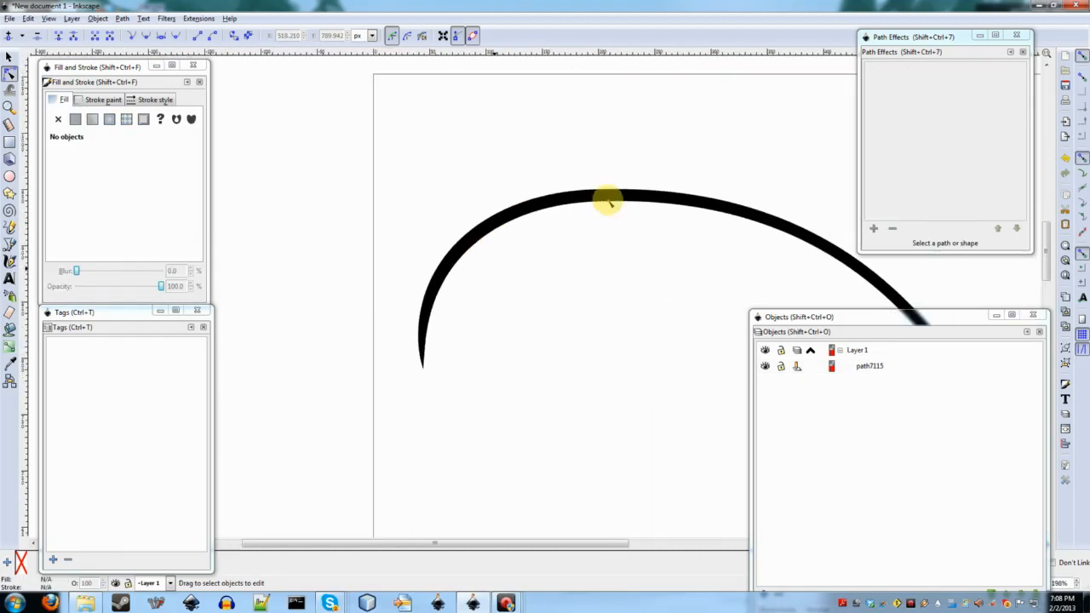
scroll(606, 199, up, 3)
scroll(605, 199, down, 4)
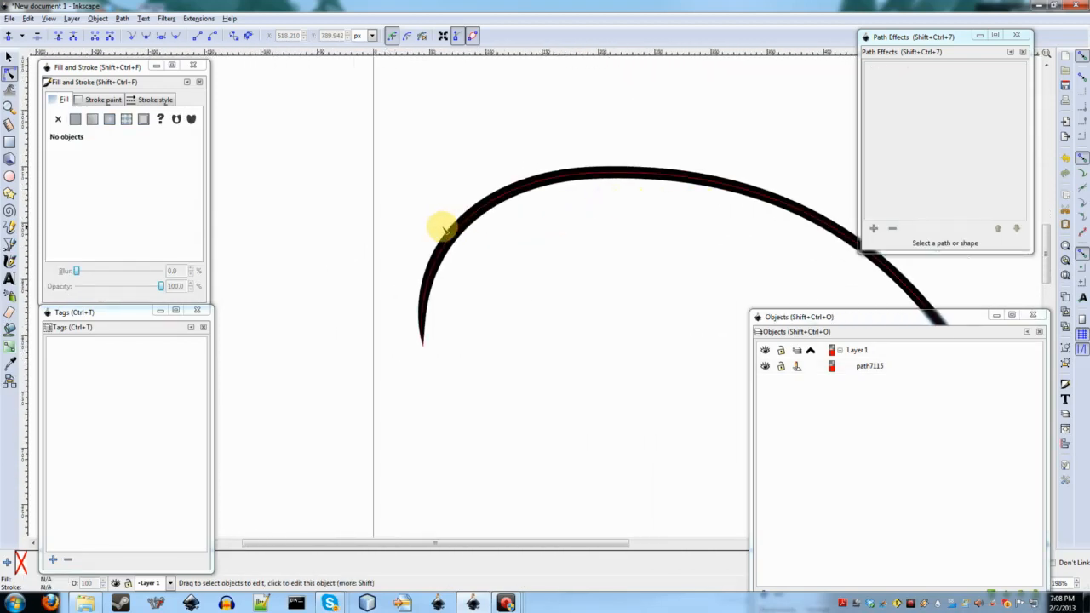
ctrl+scroll(441, 228, up, 1)
scroll(480, 281, up, 1)
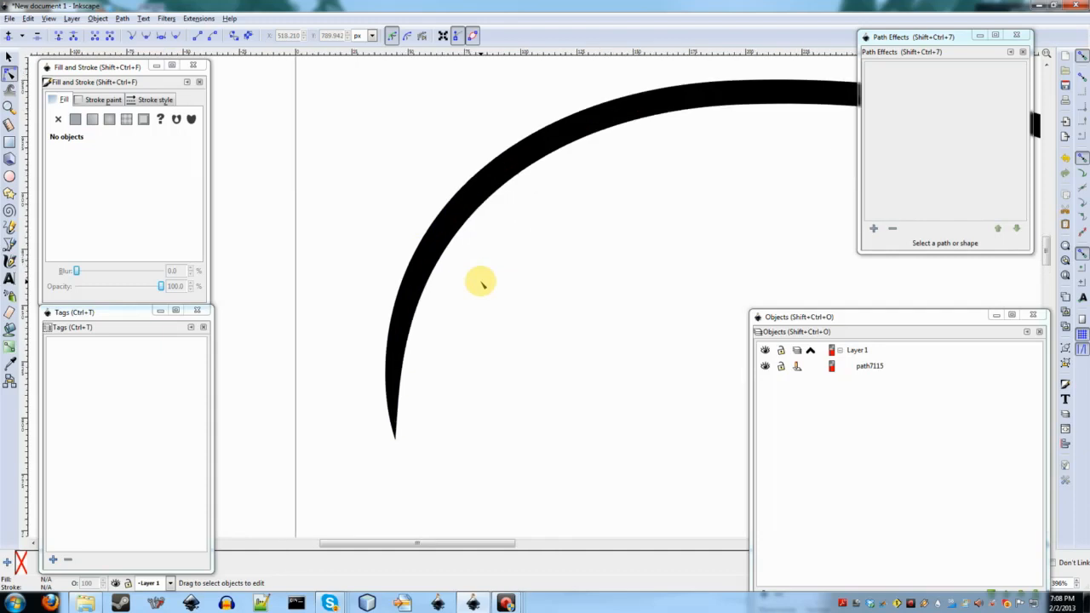
Step: Enter a narrower width for the control point at position 0.2 and examine the thinner start of the stroke
click(407, 298)
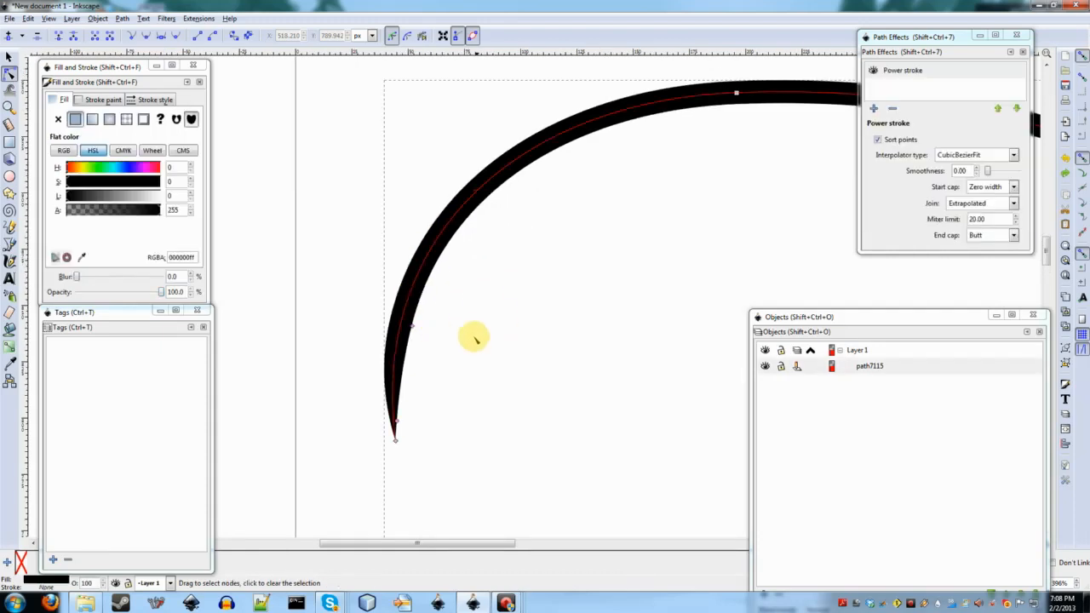
ctrl+scroll(454, 328, up, 2)
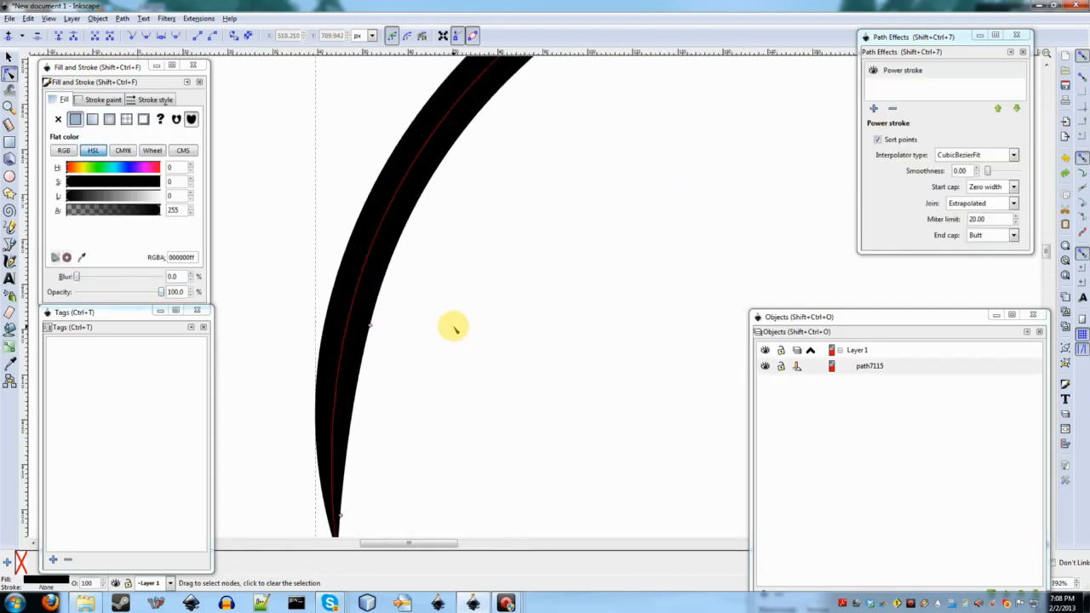
shift+click(371, 328)
text(10)
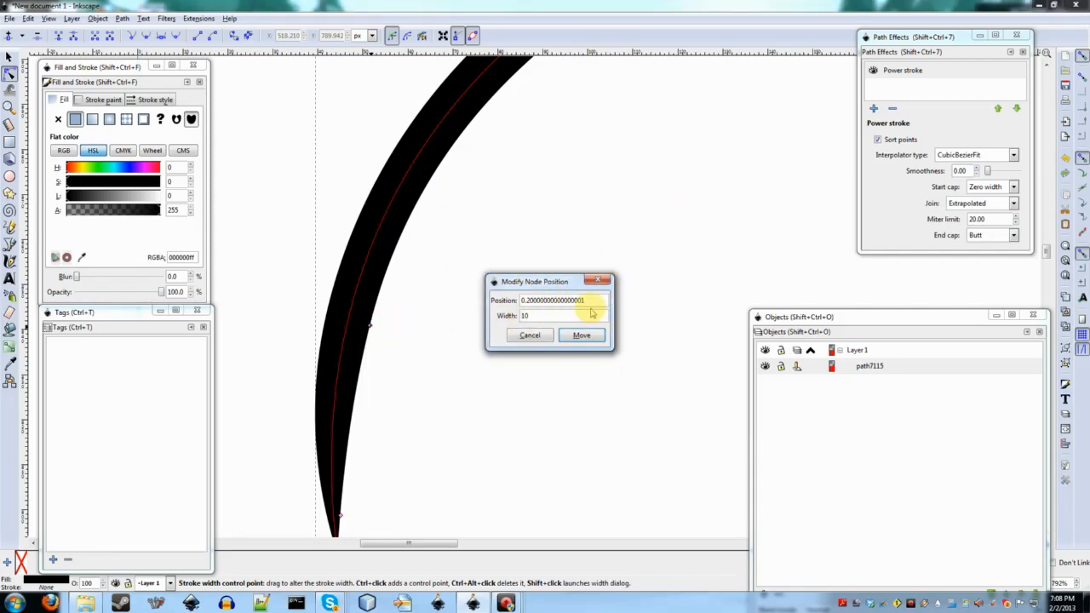
drag(586, 299, 525, 300)
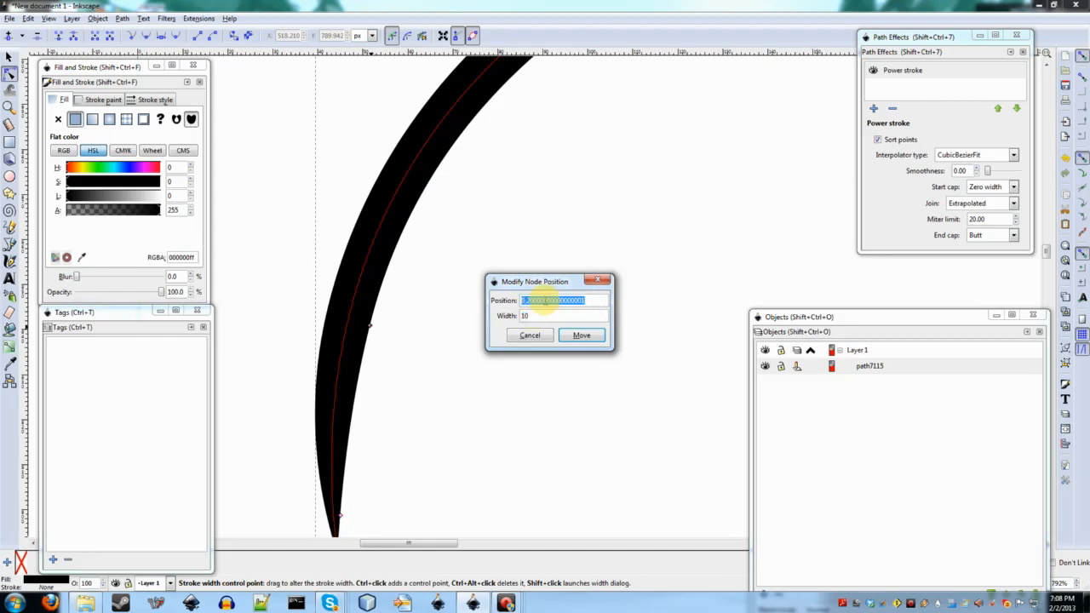
click(527, 316)
double_click(543, 301)
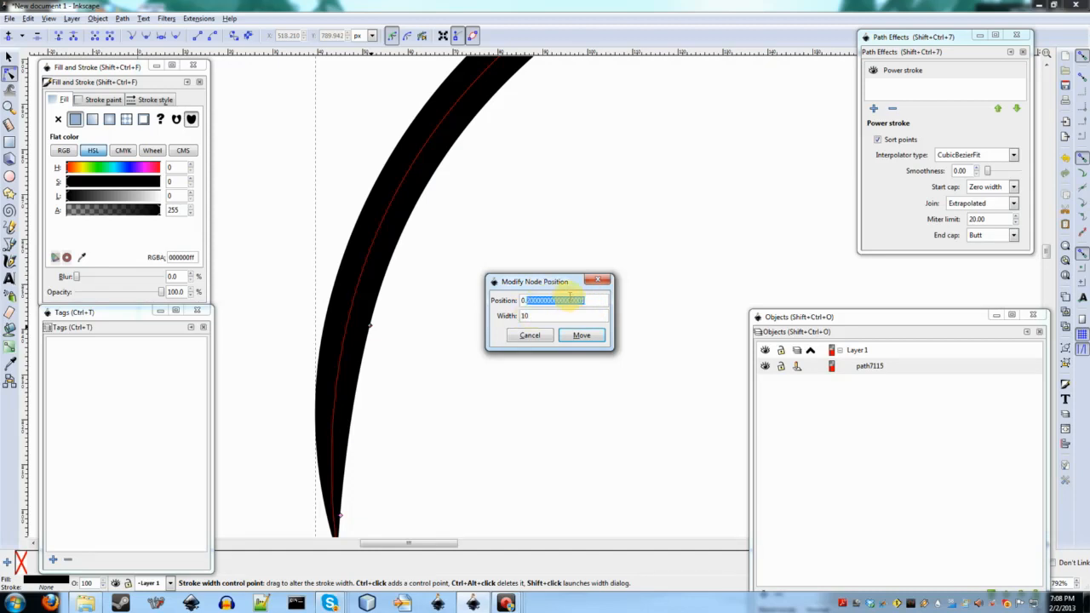
double_click(539, 316)
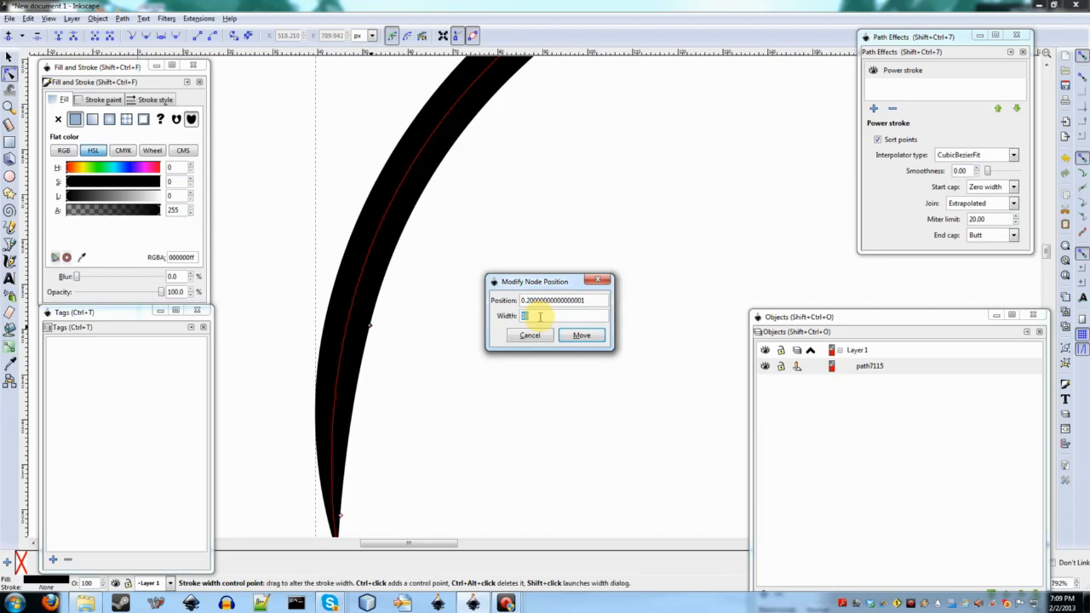
key(Return)
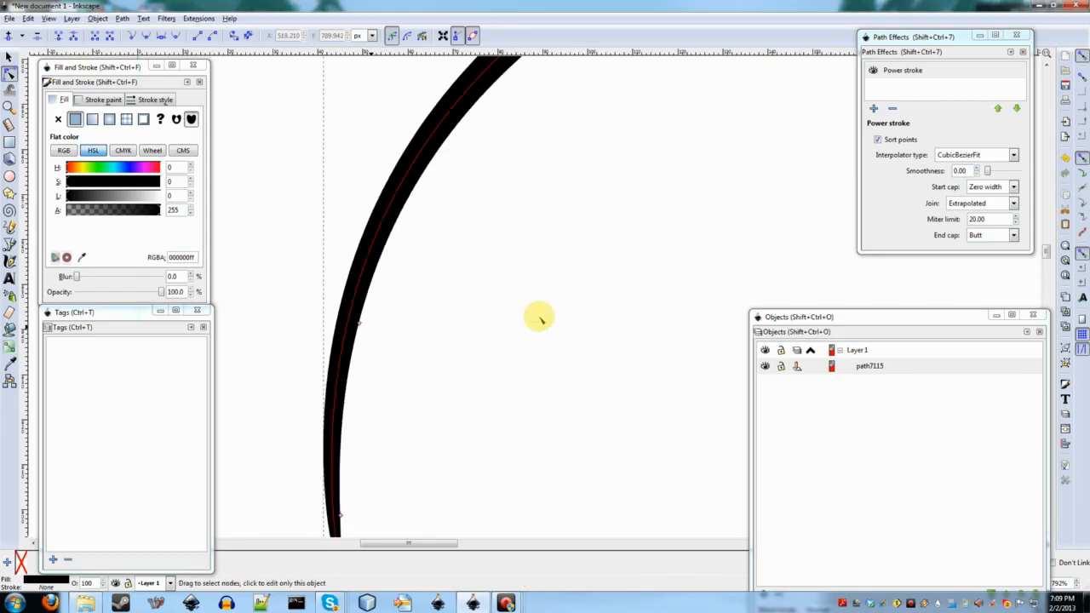
scroll(540, 319, down, 2)
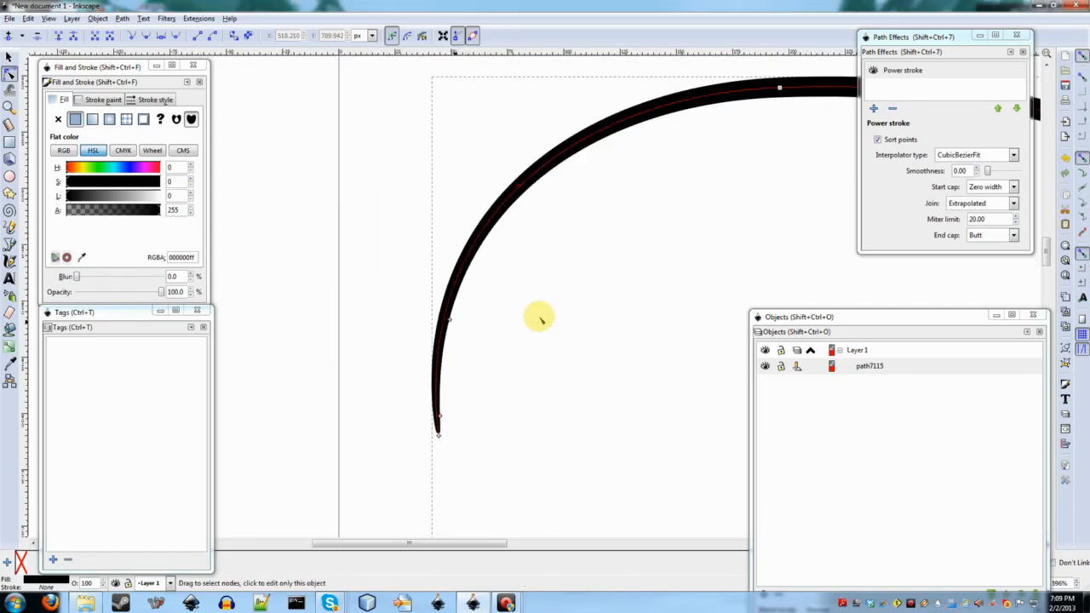
Step: Undo the control point's width change and deselect the path
key(ctrl+z)
key(ctrl+z)
click(489, 325)
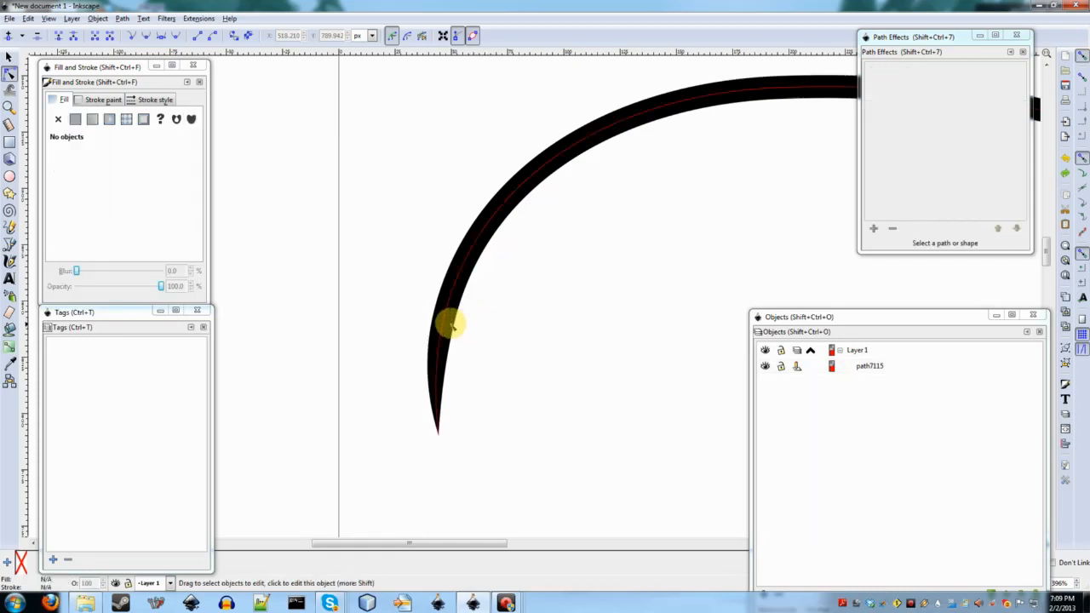
Step: Set the position of the width control point on the first segment to 0.3, keeping its width at 10, and deselect the path
click(451, 324)
shift+click(453, 321)
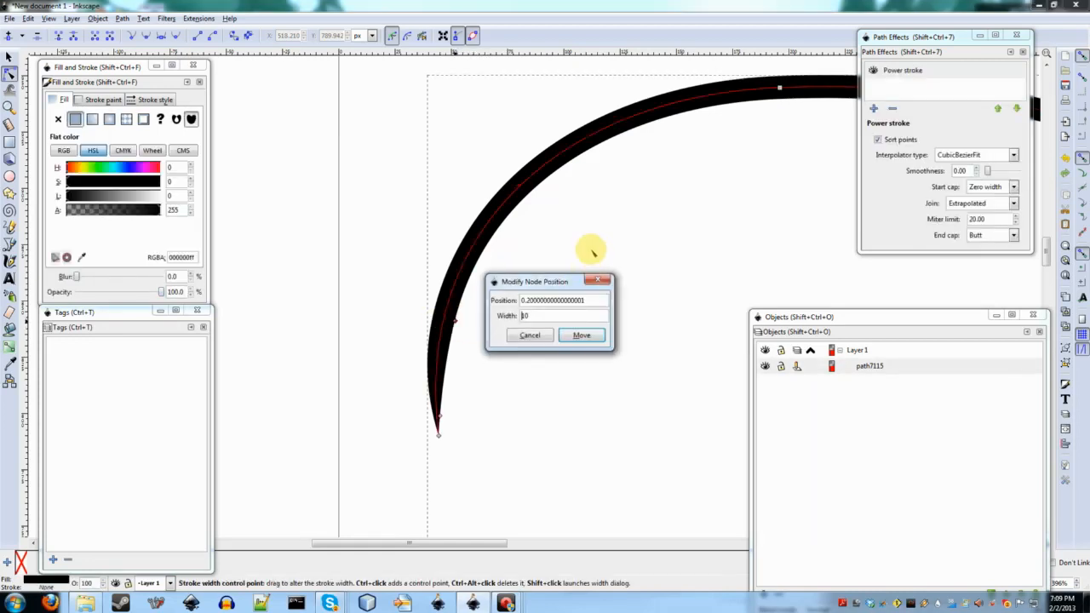
double_click(562, 300)
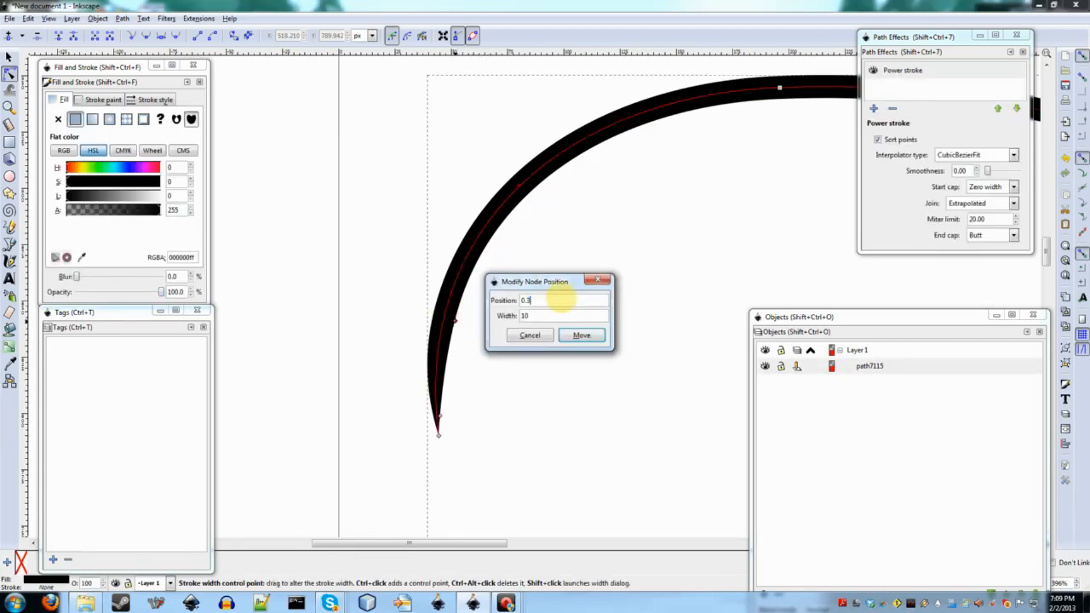
key(Return)
click(600, 238)
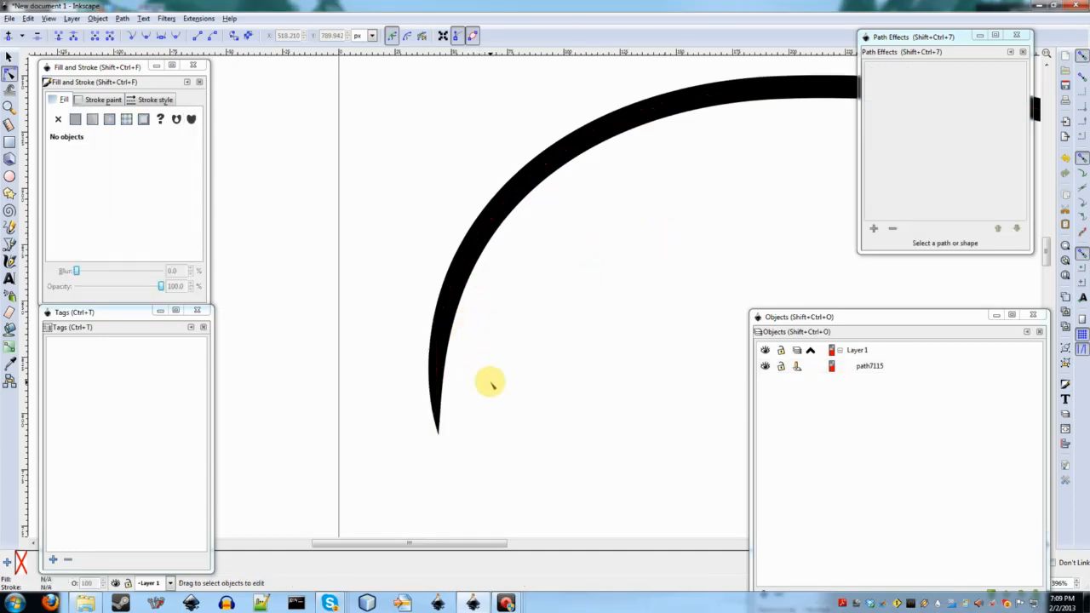
scroll(487, 383, down, 1)
scroll(489, 385, right, 2)
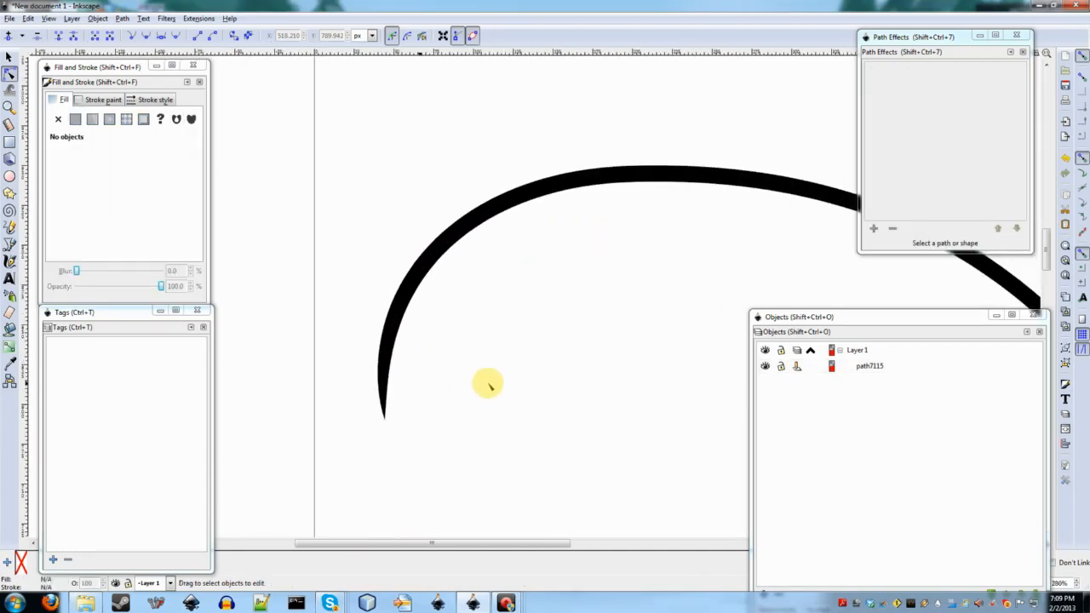
Step: Select the path and examine its tapered start, the repositioned width control point and the rest of the curve
click(409, 304)
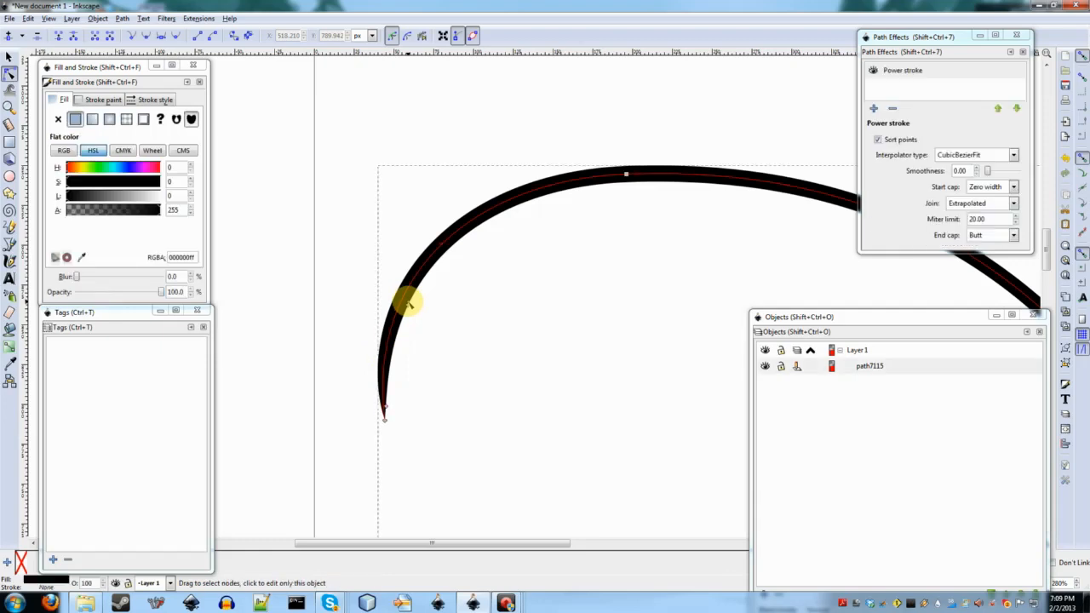
scroll(550, 302, right, 4)
scroll(551, 304, up, 4)
scroll(424, 392, down, 3)
scroll(424, 392, left, 2)
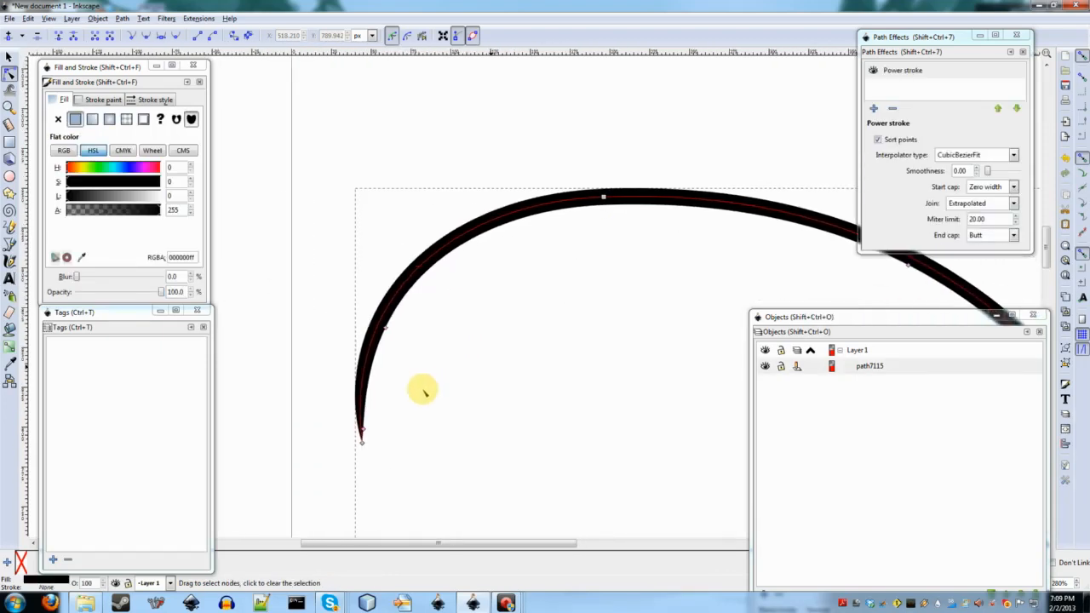
scroll(420, 389, up, 1)
scroll(420, 389, right, 4)
scroll(422, 389, down, 2)
scroll(422, 386, down, 6)
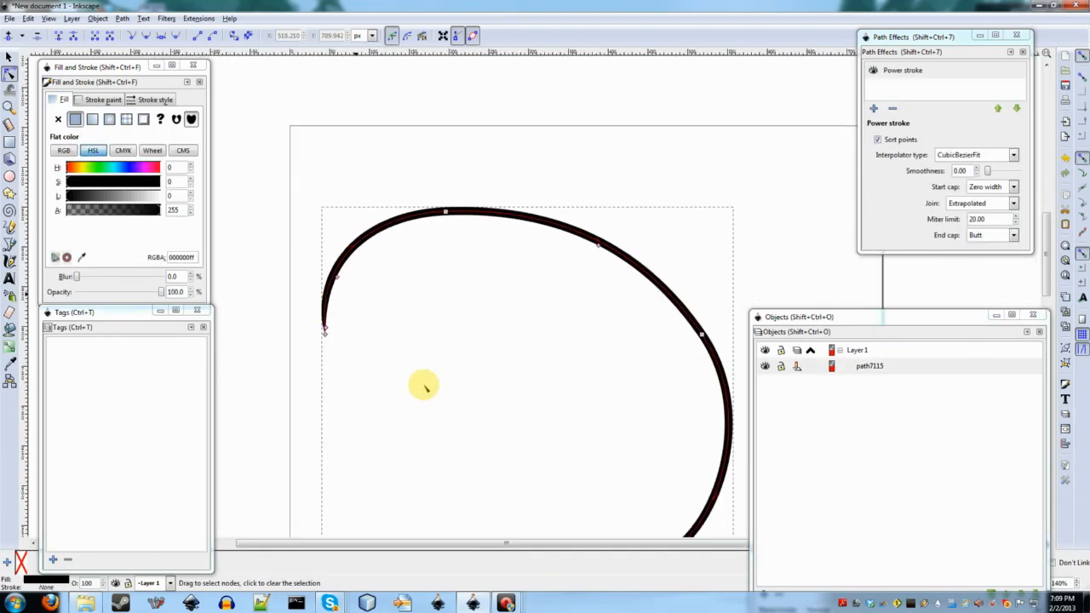
scroll(421, 382, up, 4)
scroll(358, 298, left, 2)
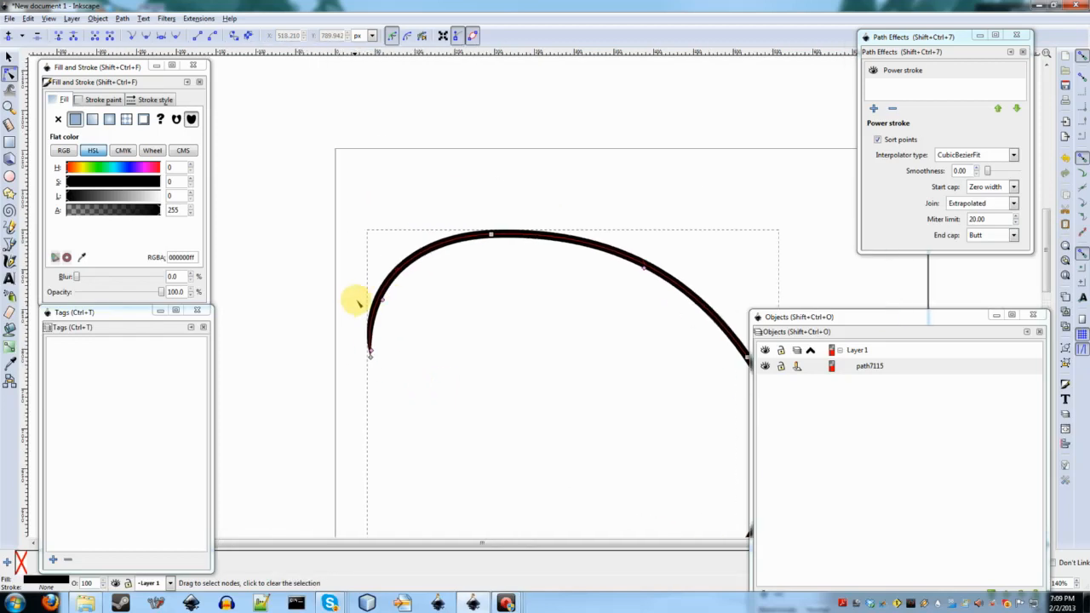
Step: Set the position of the first segment's width control point to 1, and examine the longer taper on the deselected path
scroll(383, 304, up, 1)
shift+click(383, 300)
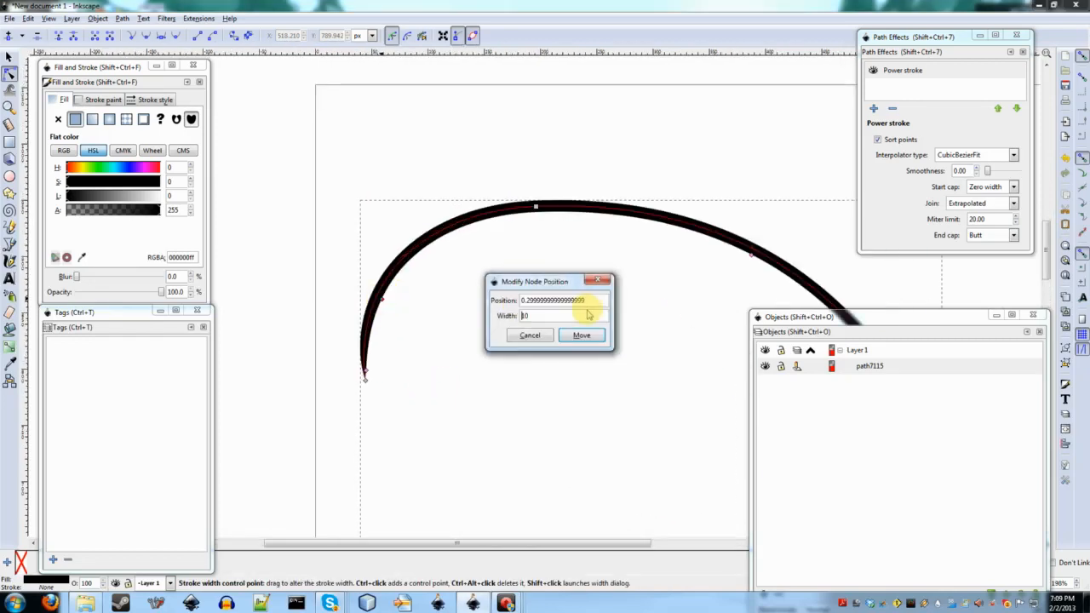
text(1)
key(Return)
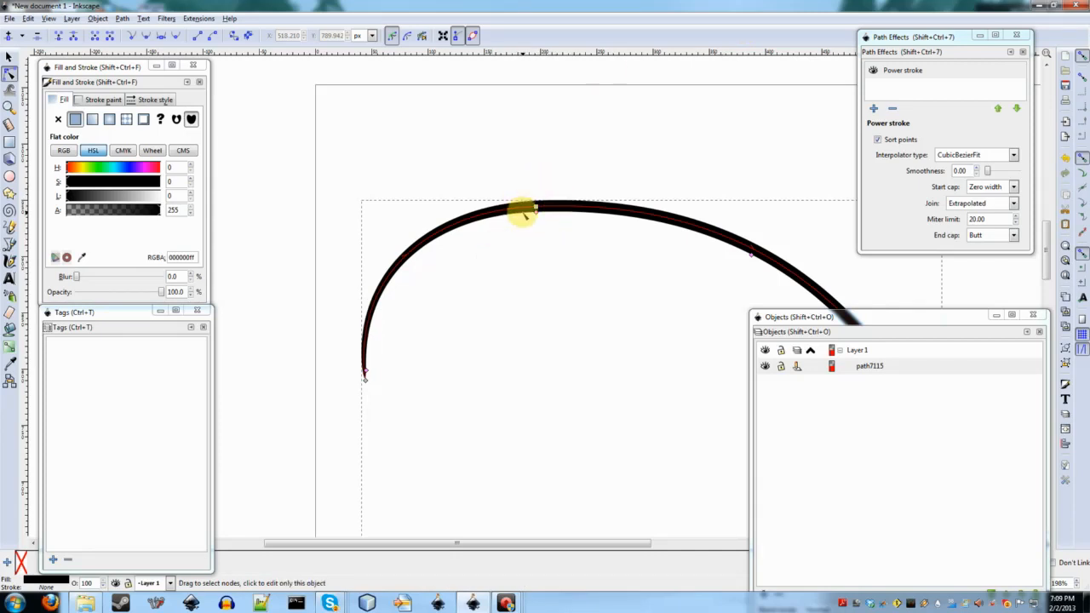
scroll(525, 176, right, 1)
scroll(523, 174, left, 1)
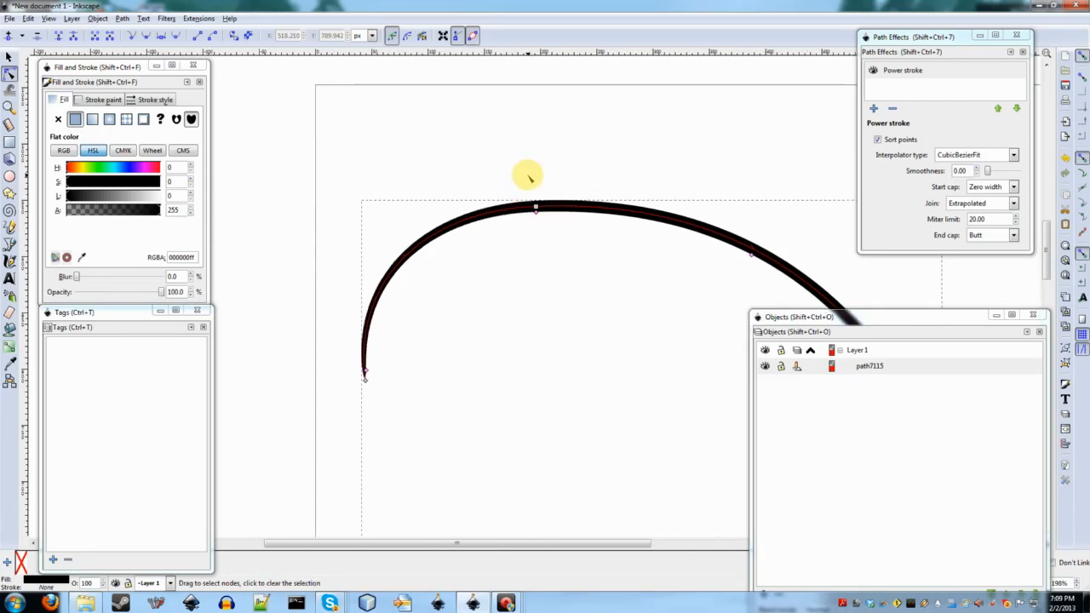
scroll(551, 201, right, 7)
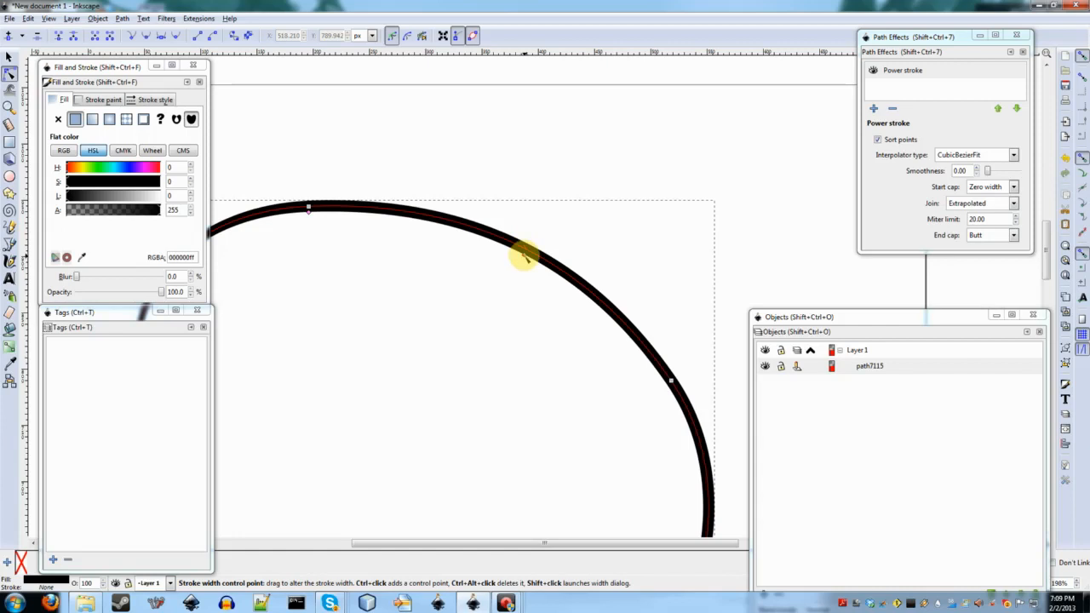
scroll(437, 281, down, 2)
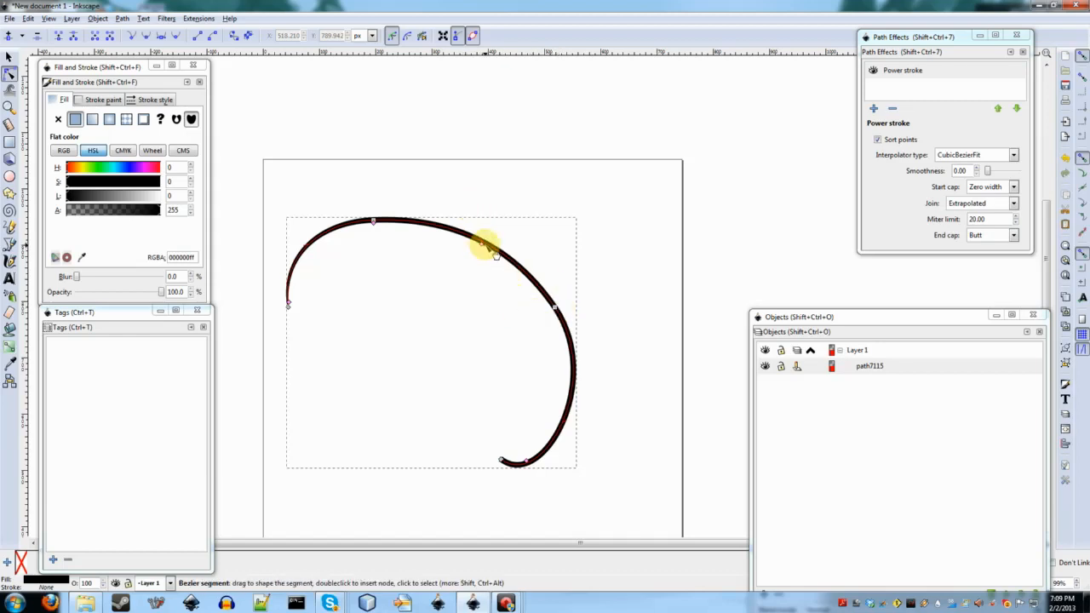
click(436, 311)
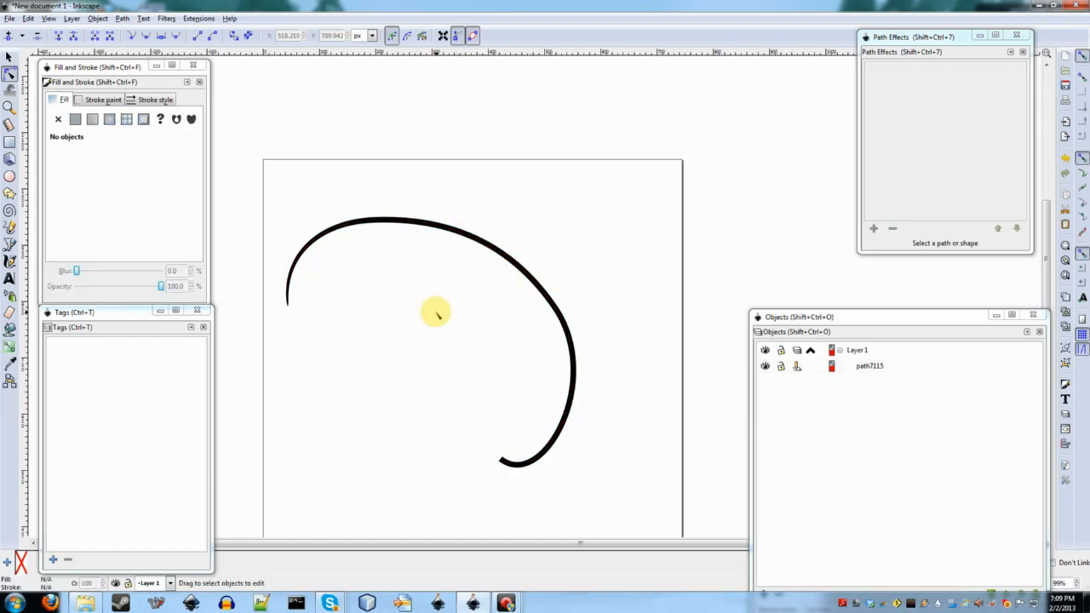
Step: Examine the path both selected and deselected, comparing the tapered start with the locations of its width control points
click(381, 220)
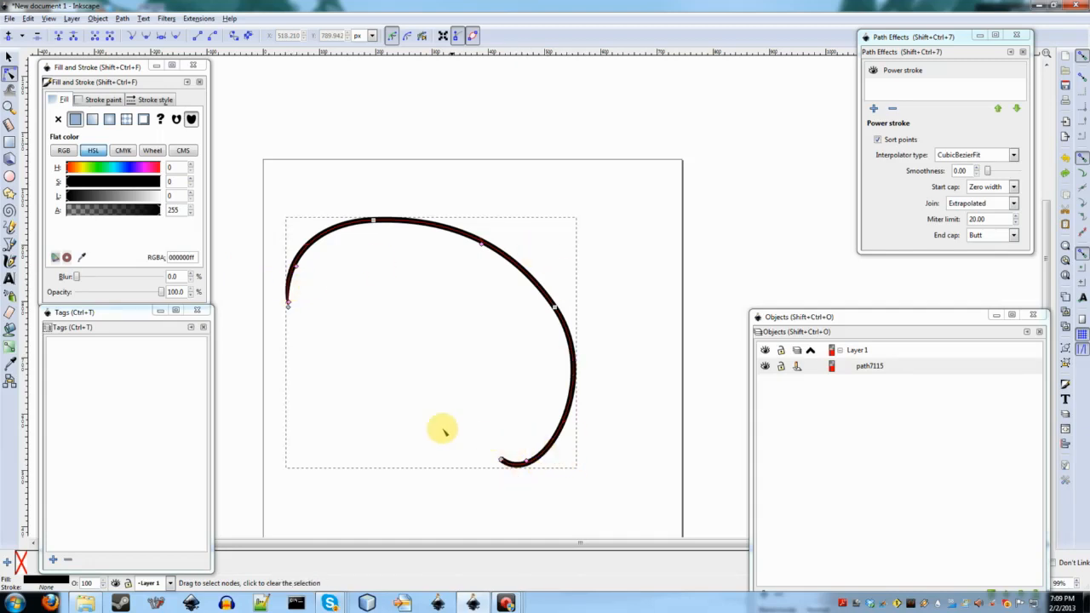
click(306, 277)
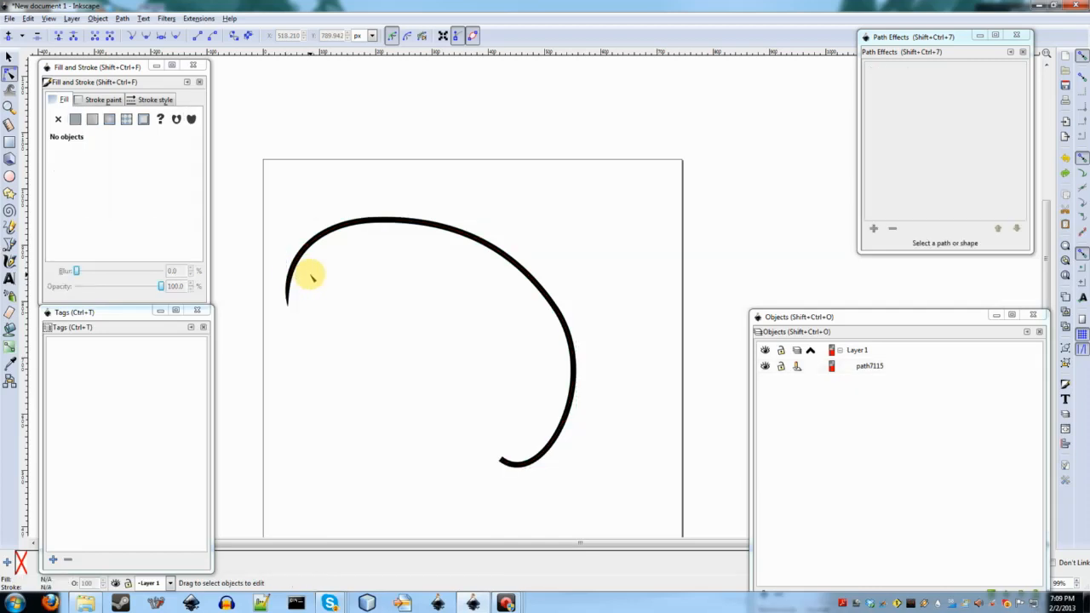
click(313, 245)
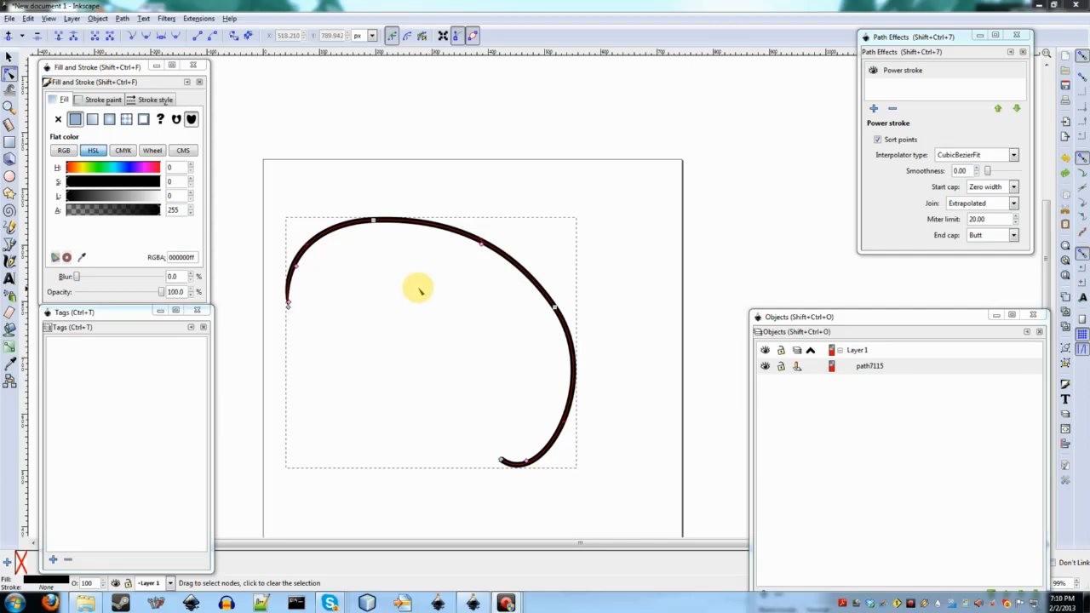
scroll(348, 274, up, 2)
scroll(348, 273, left, 1)
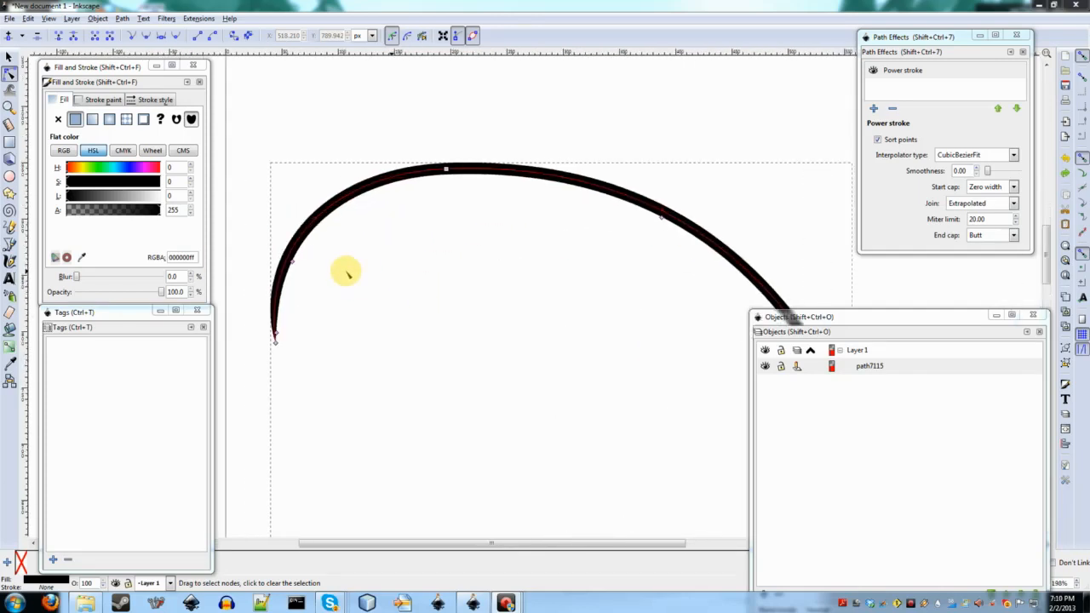
scroll(348, 273, up, 1)
scroll(349, 274, up, 1)
scroll(348, 273, down, 2)
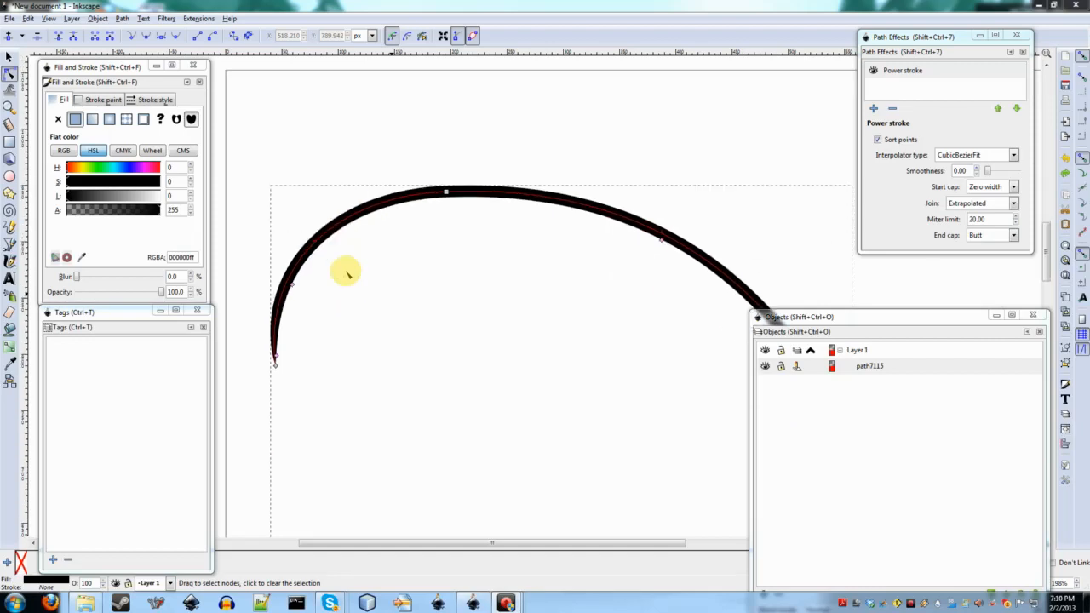
scroll(348, 273, down, 1)
scroll(349, 273, down, 3)
scroll(315, 263, up, 3)
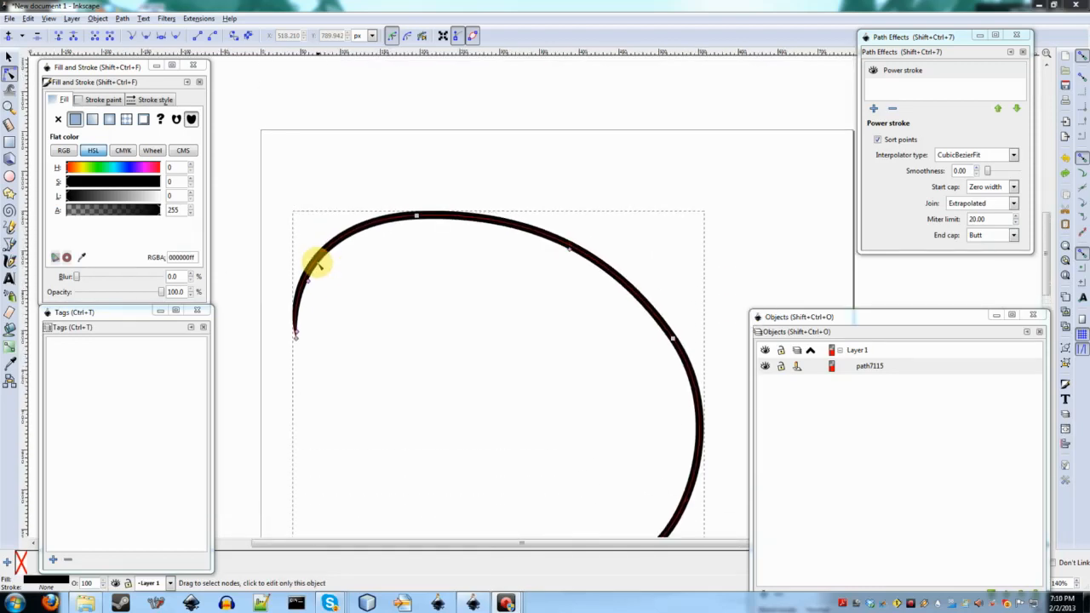
scroll(317, 266, up, 1)
scroll(317, 265, up, 1)
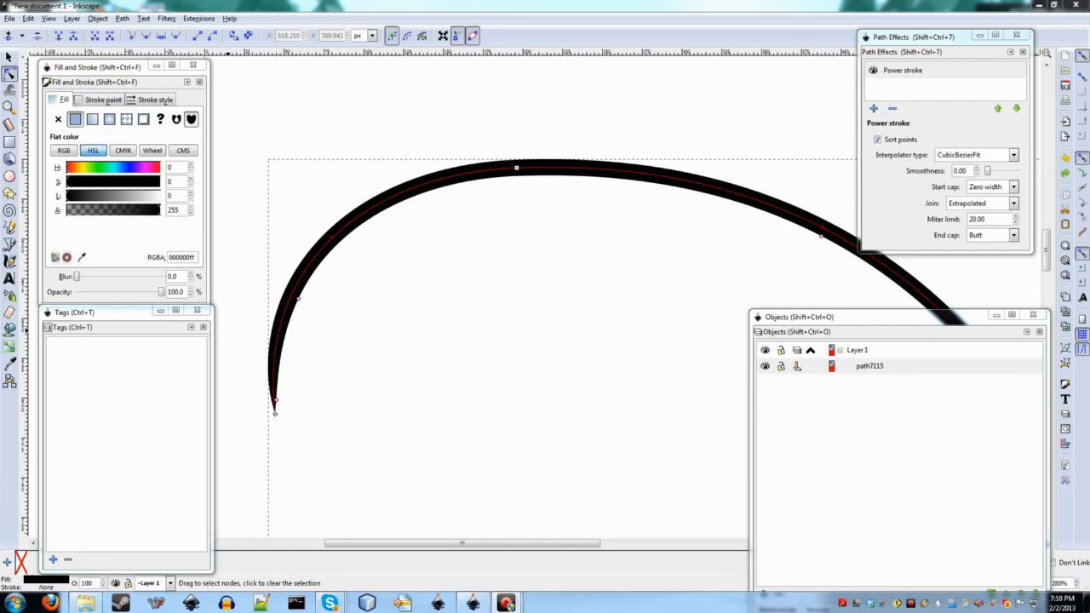
Step: Restore the main window to a smaller size, move the Path Effects dialog inward from the screen edge, and maximize the main window again
double_click(728, 6)
drag(733, 10, 641, 42)
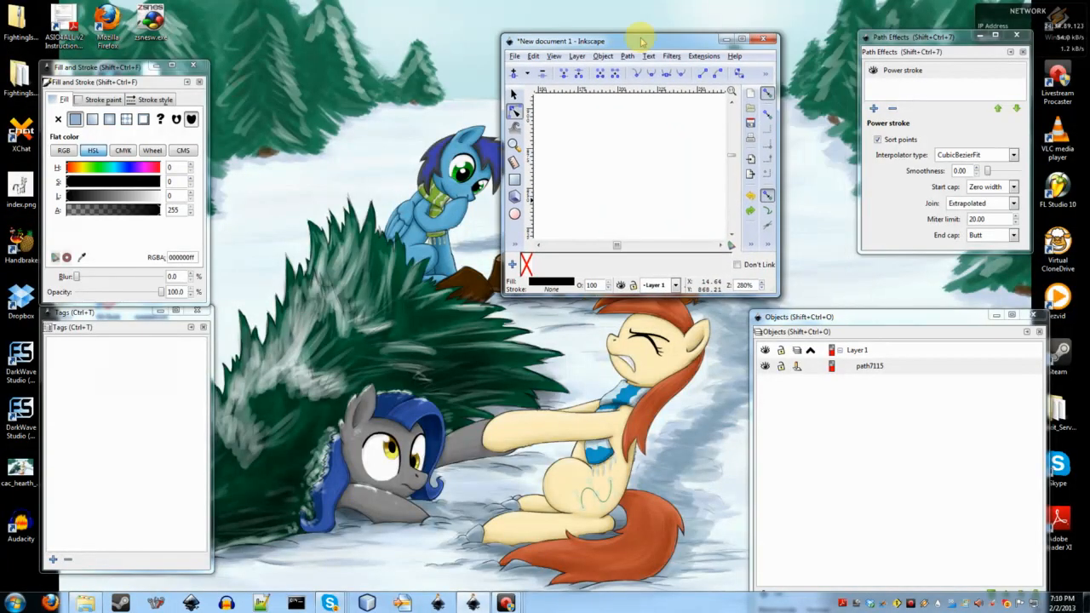
drag(941, 39, 868, 66)
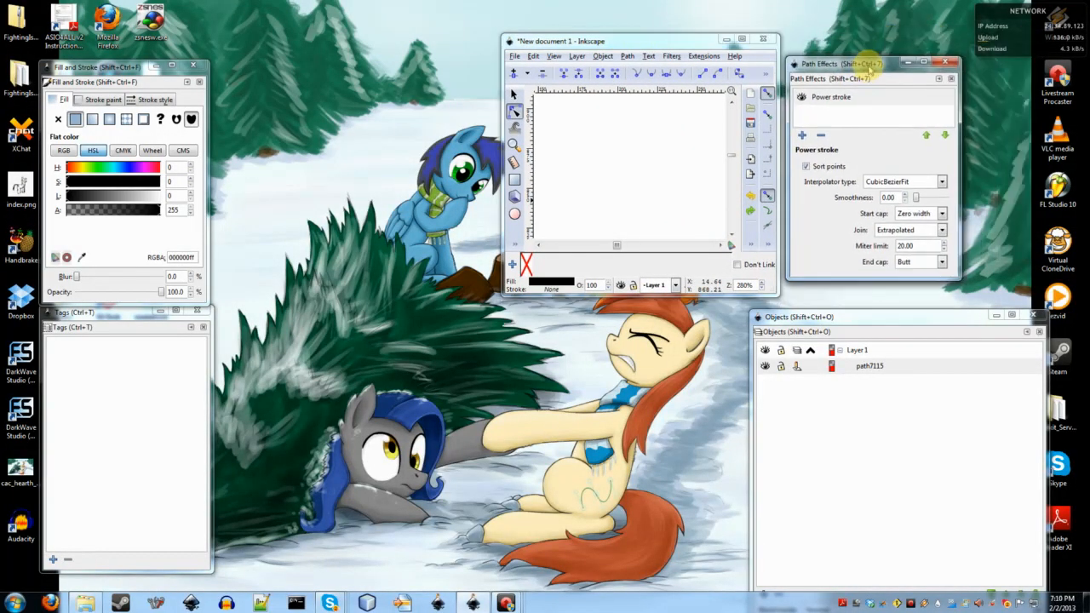
double_click(634, 42)
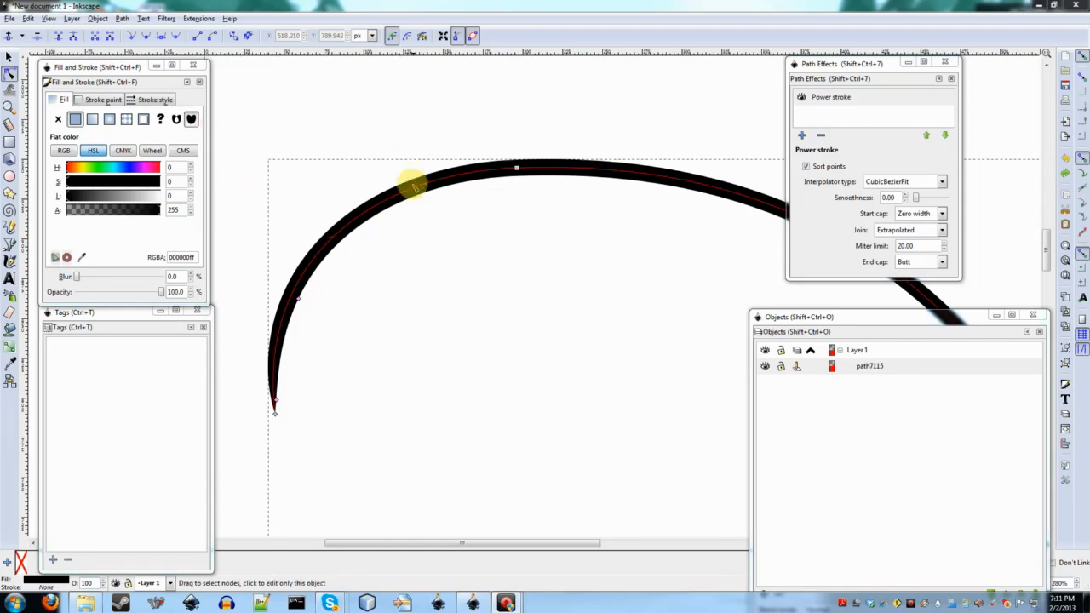
Step: Examine the power-stroked curve both selected and deselected, up close and as a whole, checking its tapered start and width control points
click(435, 248)
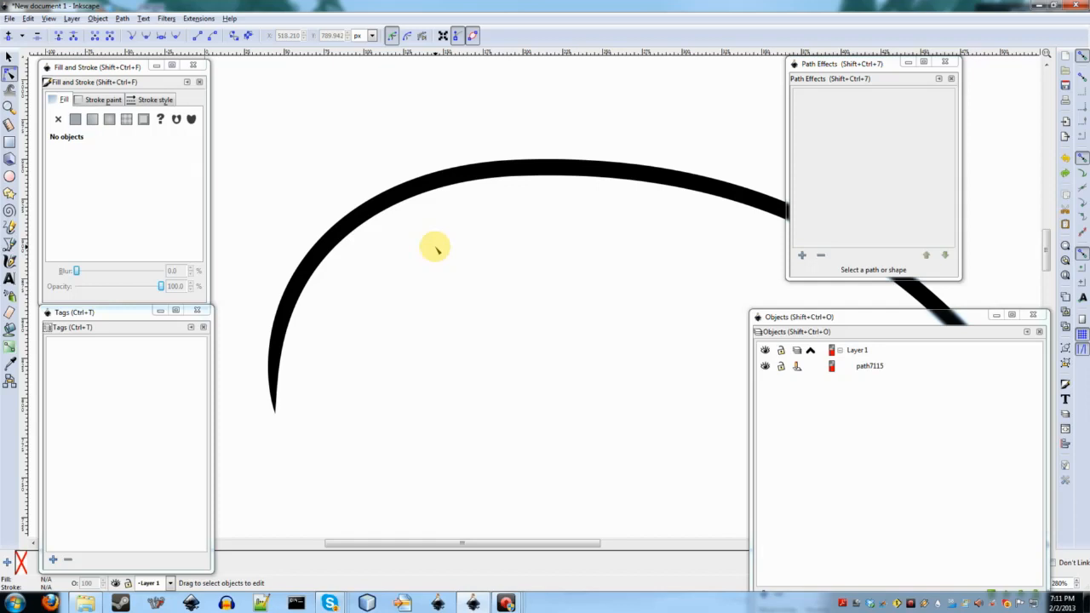
click(407, 195)
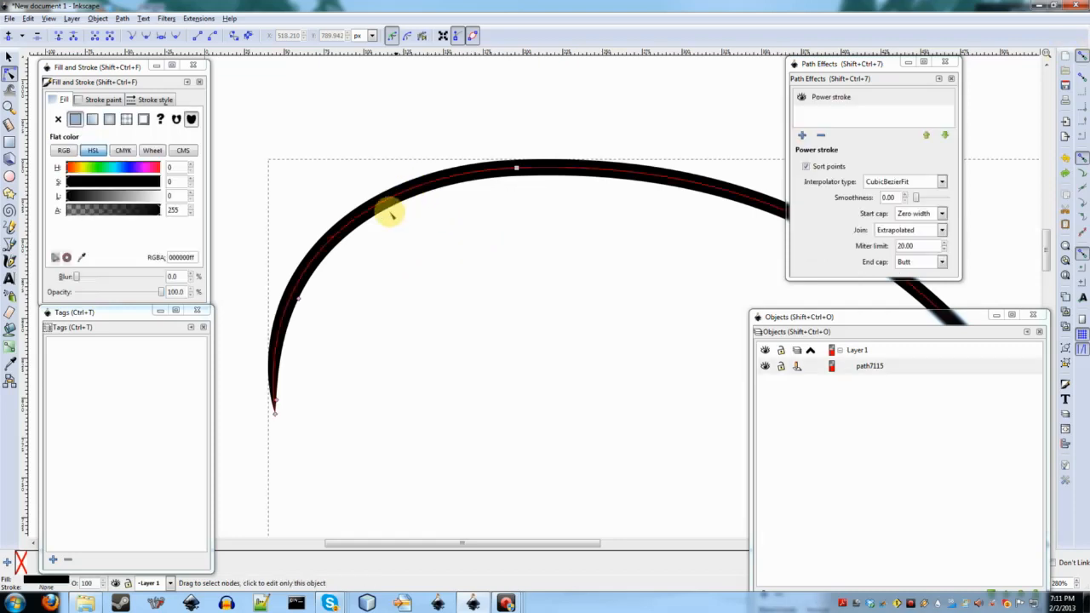
scroll(348, 314, up, 3)
scroll(347, 313, right, 13)
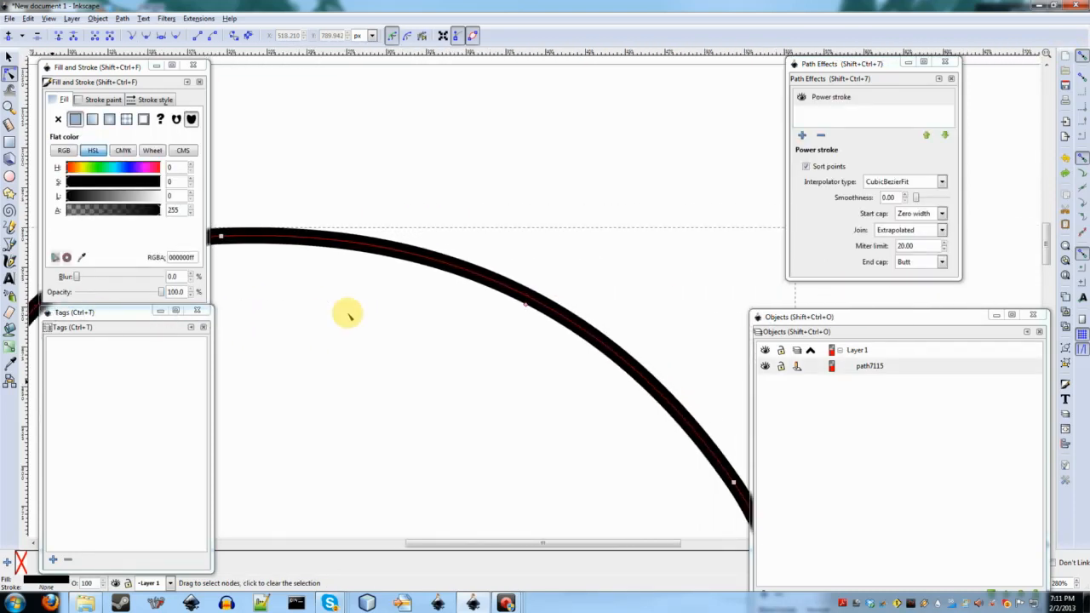
scroll(347, 313, down, 4)
scroll(347, 313, down, 2)
scroll(381, 295, left, 2)
click(402, 293)
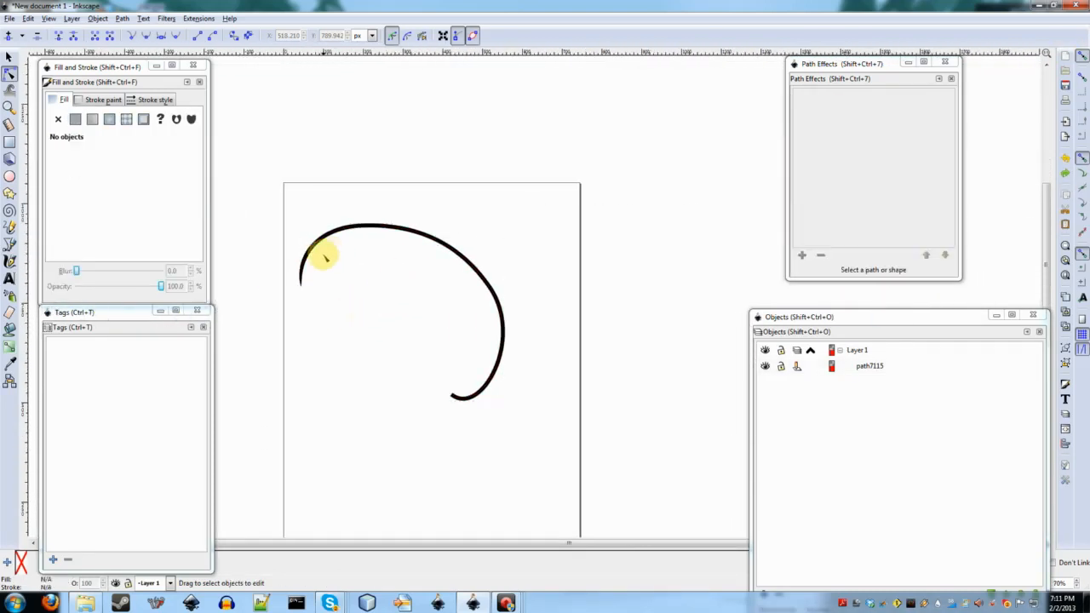
scroll(365, 322, up, 1)
click(394, 184)
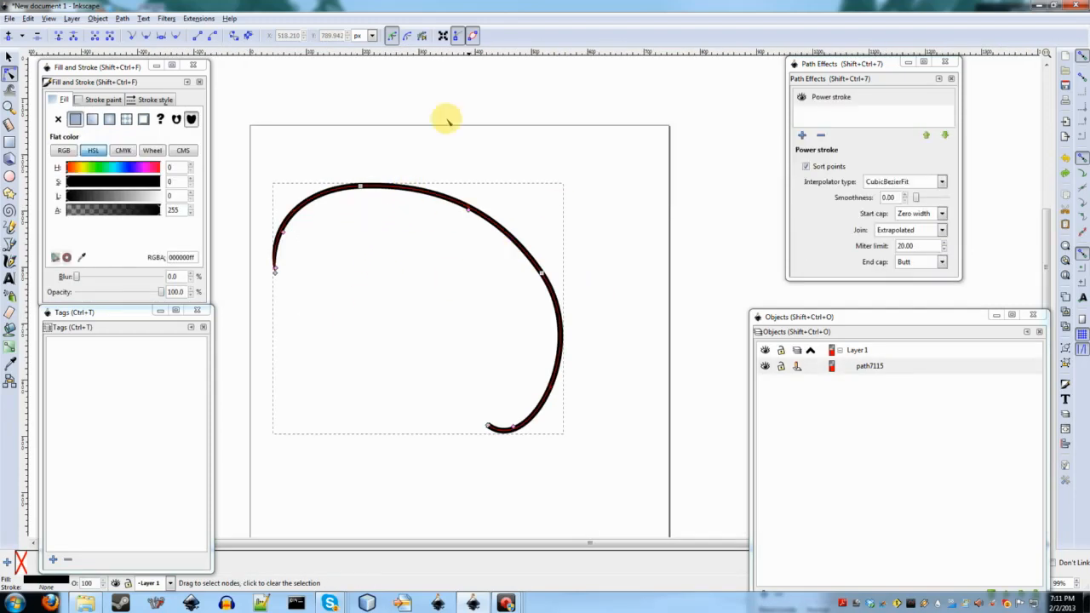
scroll(445, 202, up, 4)
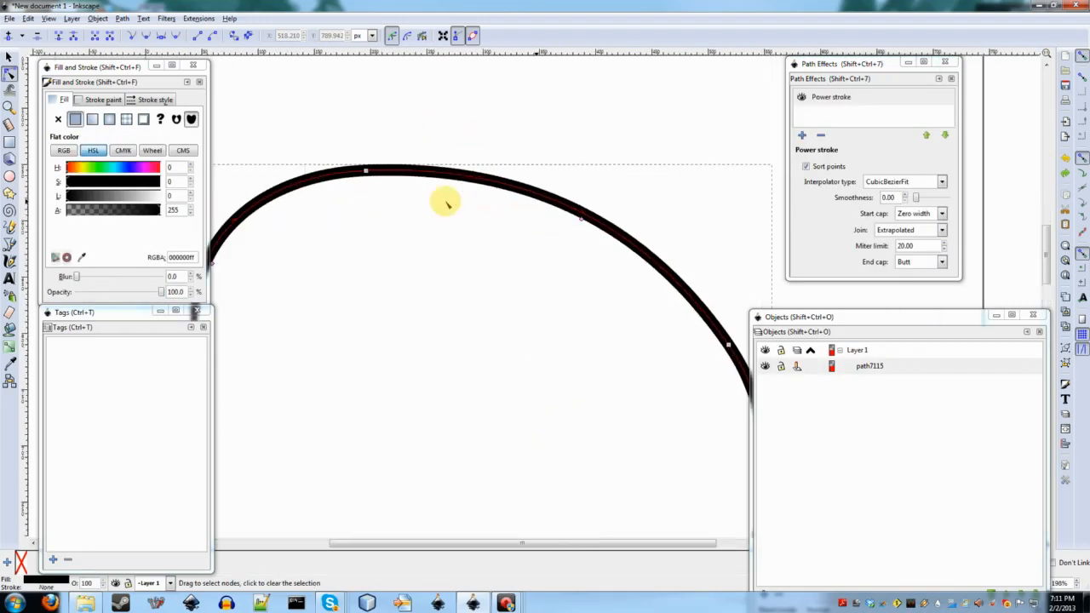
scroll(494, 217, down, 1)
scroll(508, 309, down, 2)
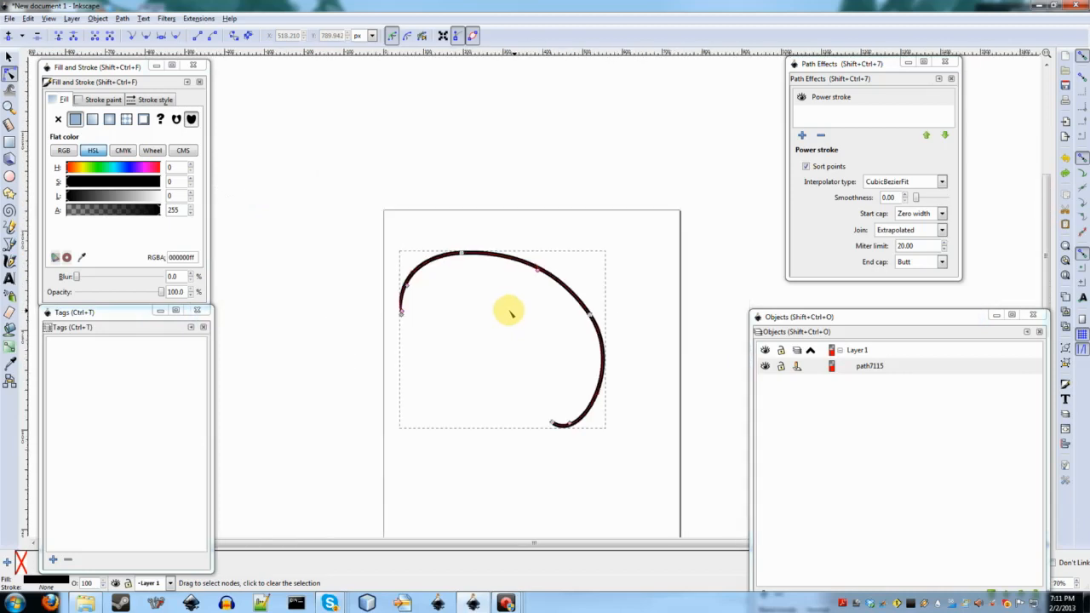
scroll(500, 318, down, 1)
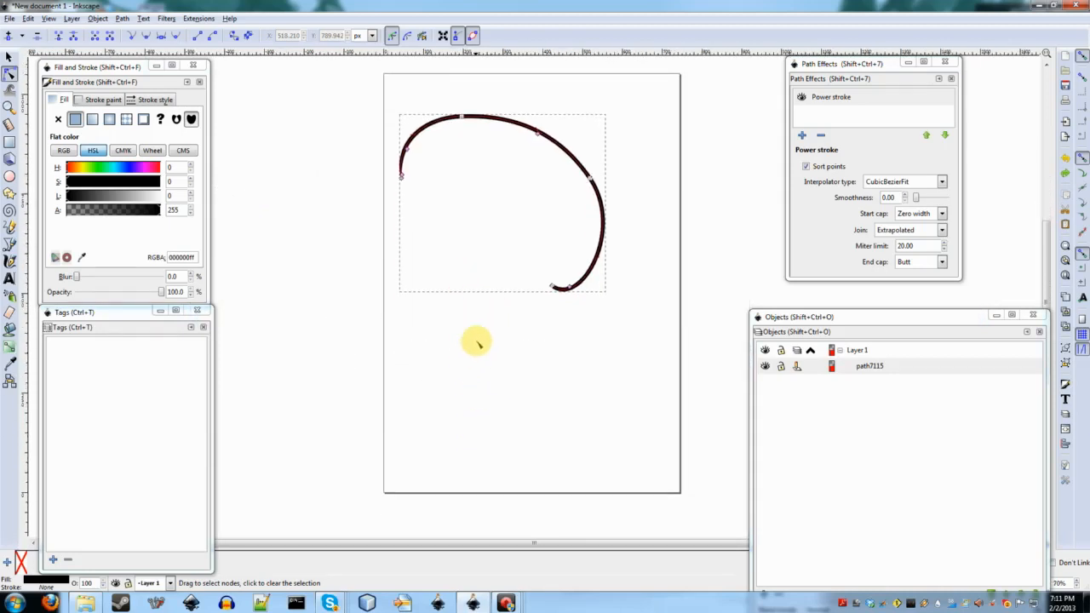
Step: Draw an open six-node path of straight segments with the Bezier tool on the page's empty area below the existing curve
key(b)
scroll(477, 340, up, 2)
scroll(476, 341, right, 5)
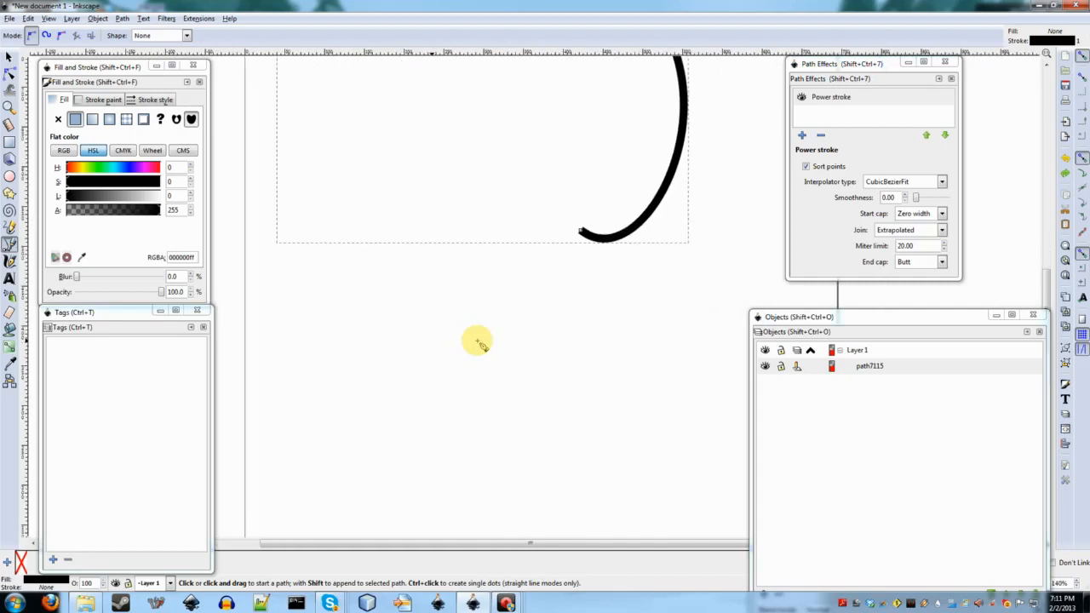
scroll(477, 341, down, 1)
scroll(477, 341, down, 1)
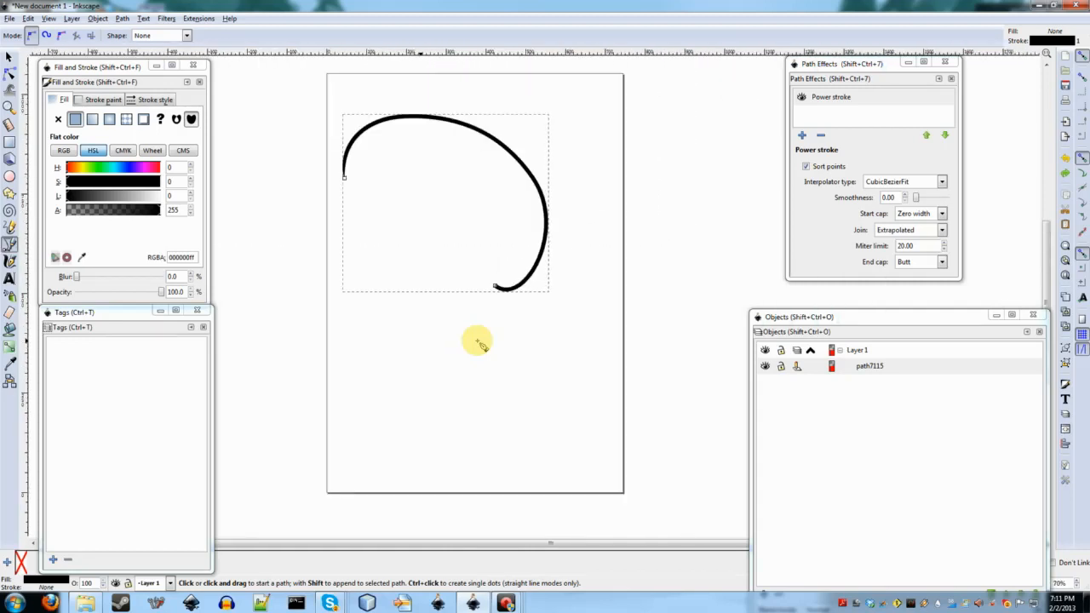
click(420, 293)
click(372, 282)
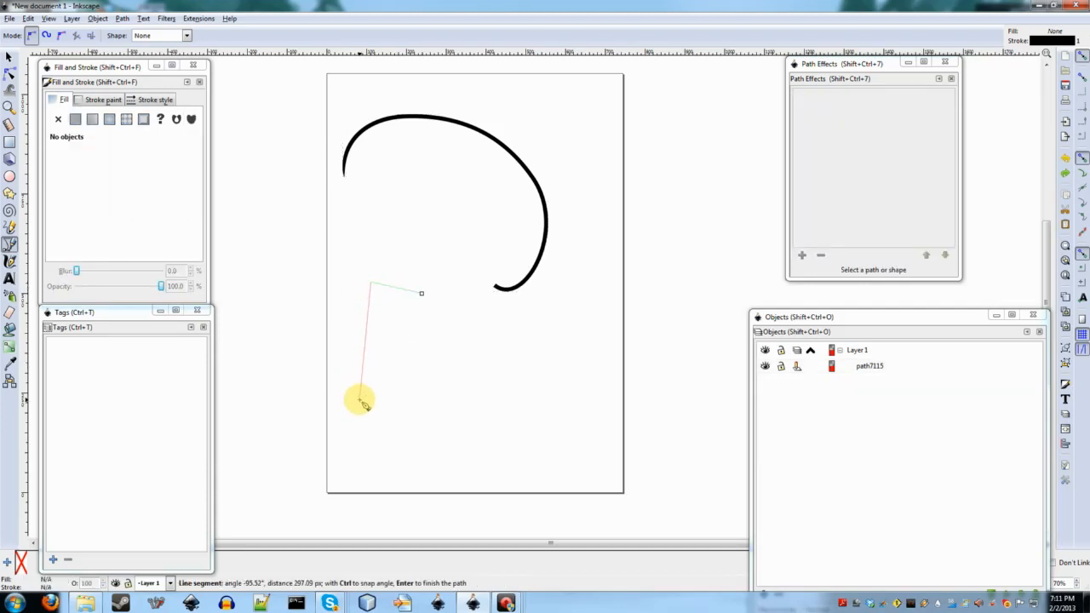
click(355, 398)
click(401, 408)
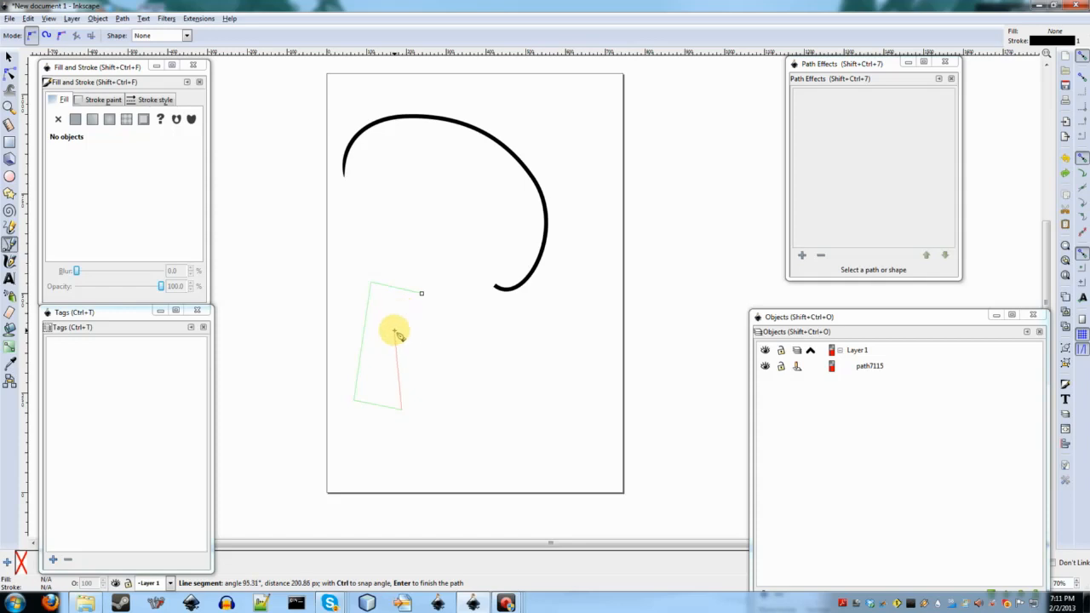
click(396, 326)
double_click(423, 316)
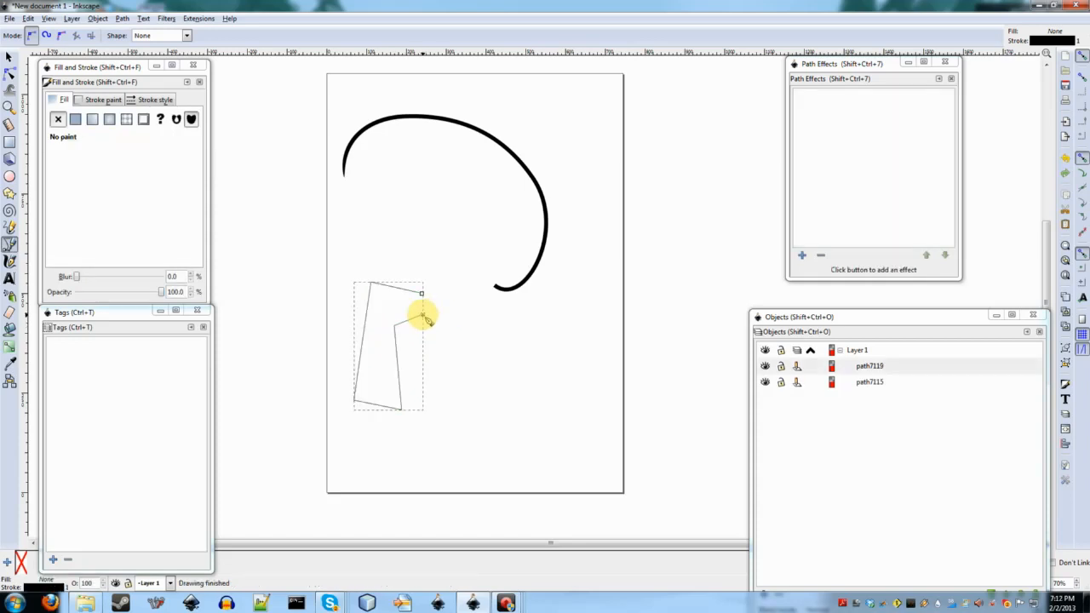
Step: Bend the new path's first two segments into outward curves and smooth the node joining them
scroll(396, 302, up, 2)
key(n)
drag(397, 285, 432, 267)
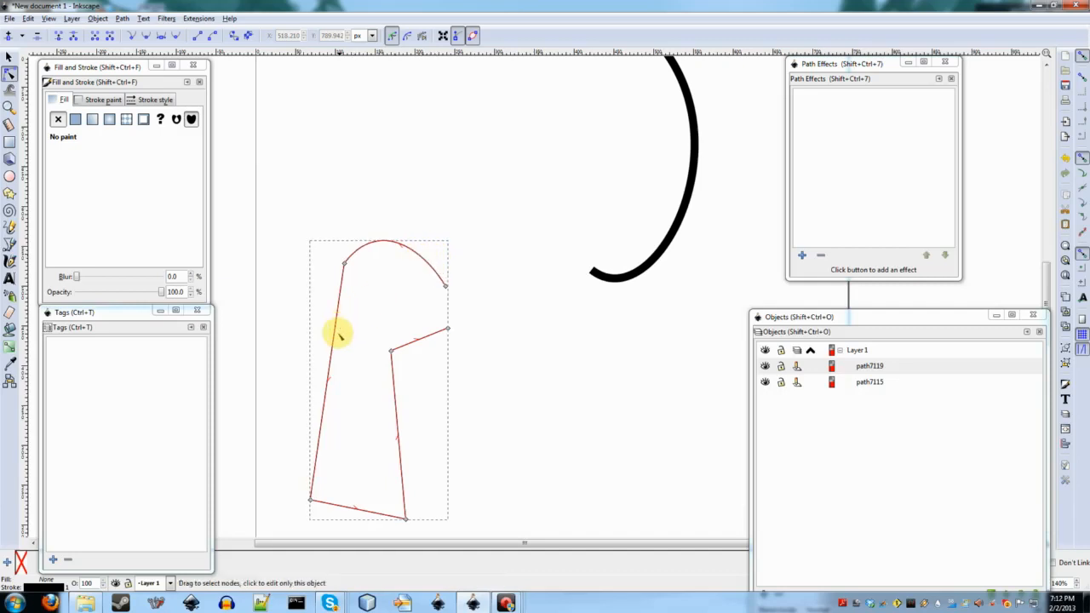
drag(335, 333, 351, 287)
click(344, 263)
scroll(349, 338, down, 3)
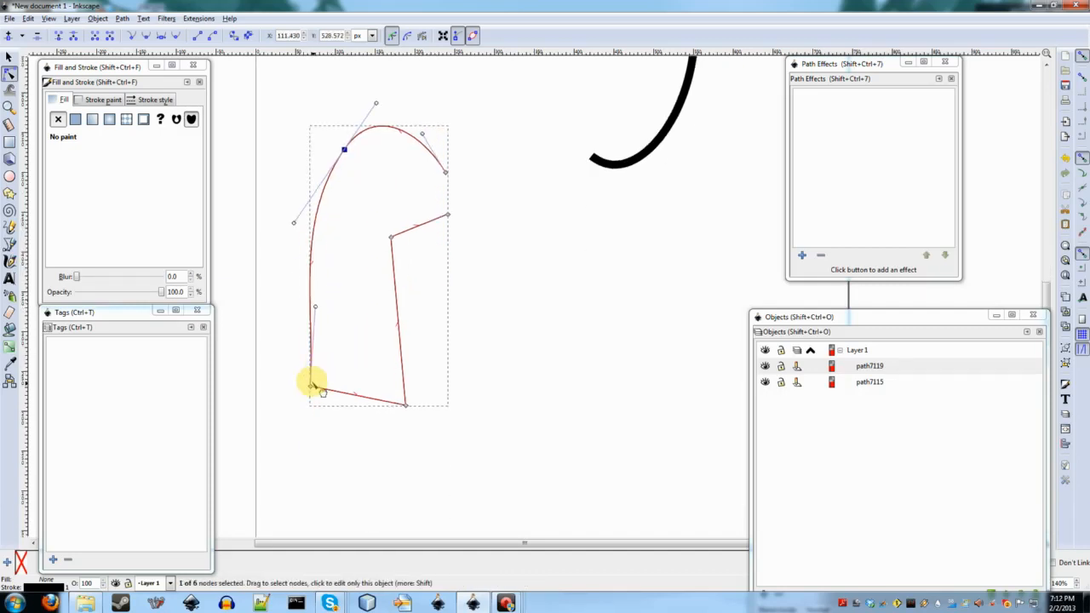
Step: Bend the path's remaining segments into curves, smooth the nodes between them, and deselect the path
mouse_move(311, 348)
mouse_down()
mouse_move(296, 351)
mouse_move(343, 414)
mouse_move(389, 409)
mouse_up()
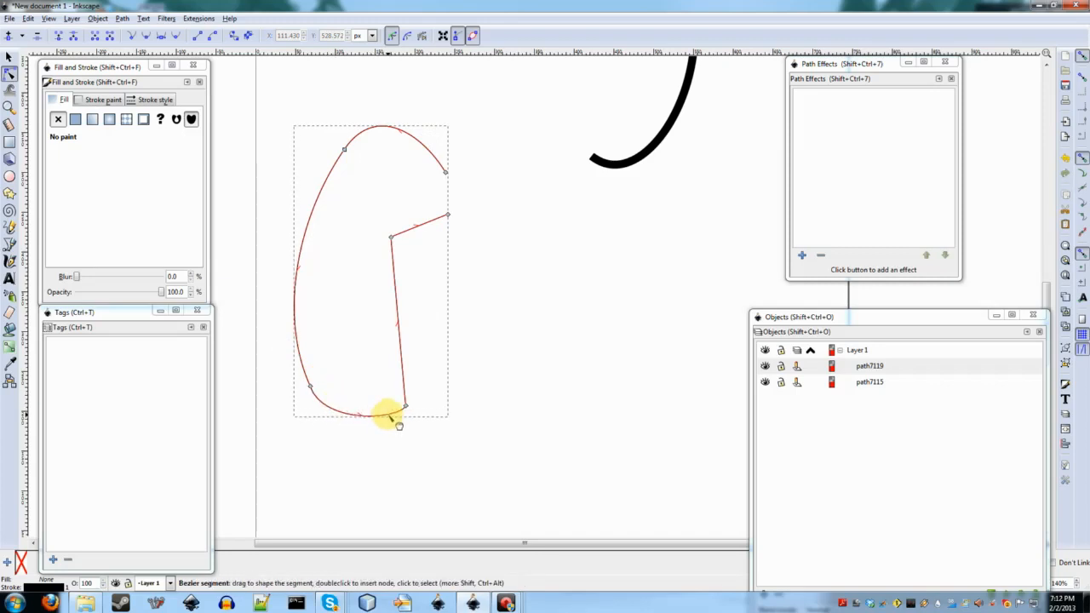
drag(396, 350, 409, 353)
drag(425, 411, 294, 333)
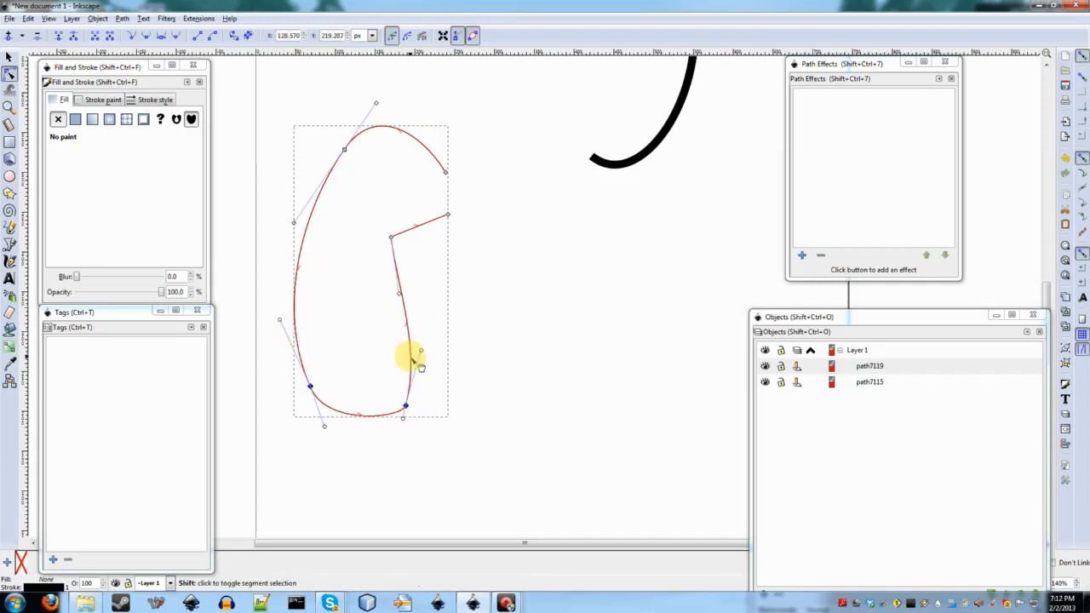
mouse_move(427, 231)
mouse_down()
mouse_move(407, 205)
mouse_move(373, 246)
mouse_move(418, 233)
mouse_up()
double_click(552, 308)
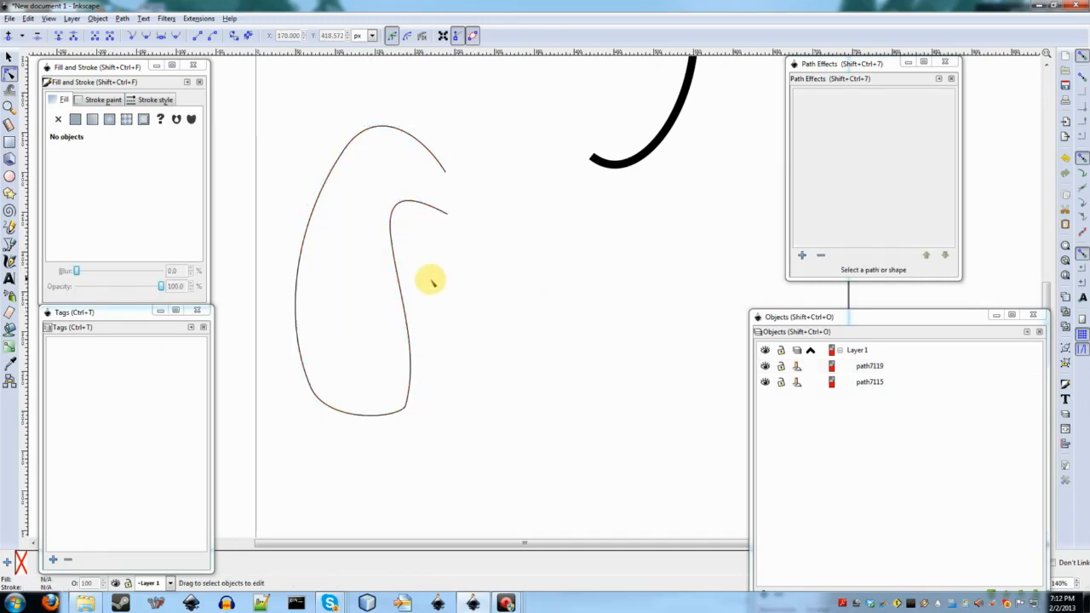
Step: Smooth the lower-right node of the new path and move it slightly outward and up to round the bottom curve
click(401, 294)
drag(419, 378, 394, 445)
click(468, 428)
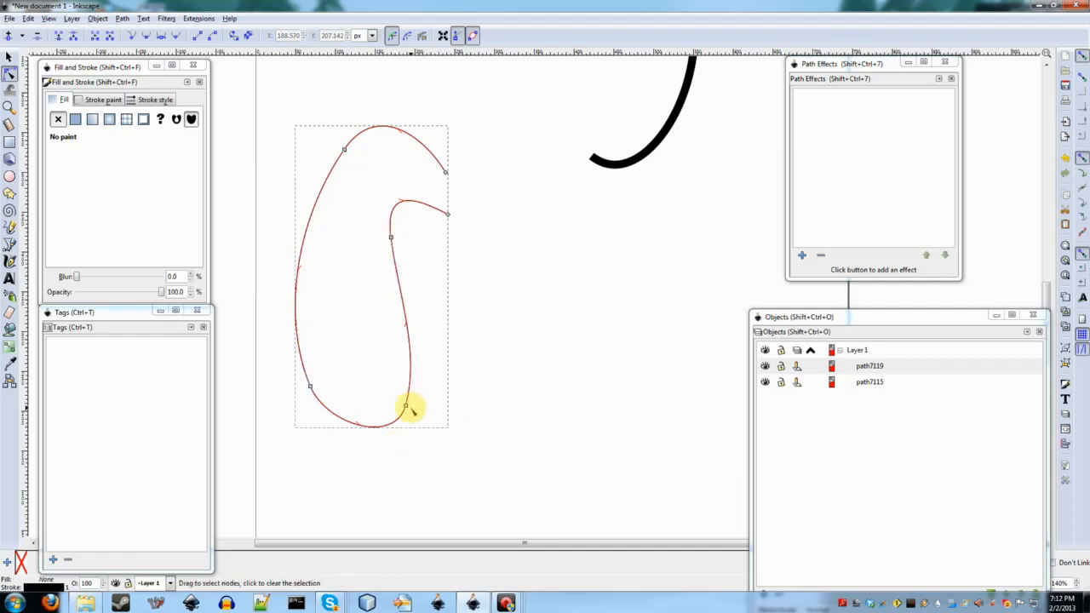
mouse_move(406, 406)
mouse_down()
mouse_move(427, 382)
mouse_move(418, 391)
mouse_up()
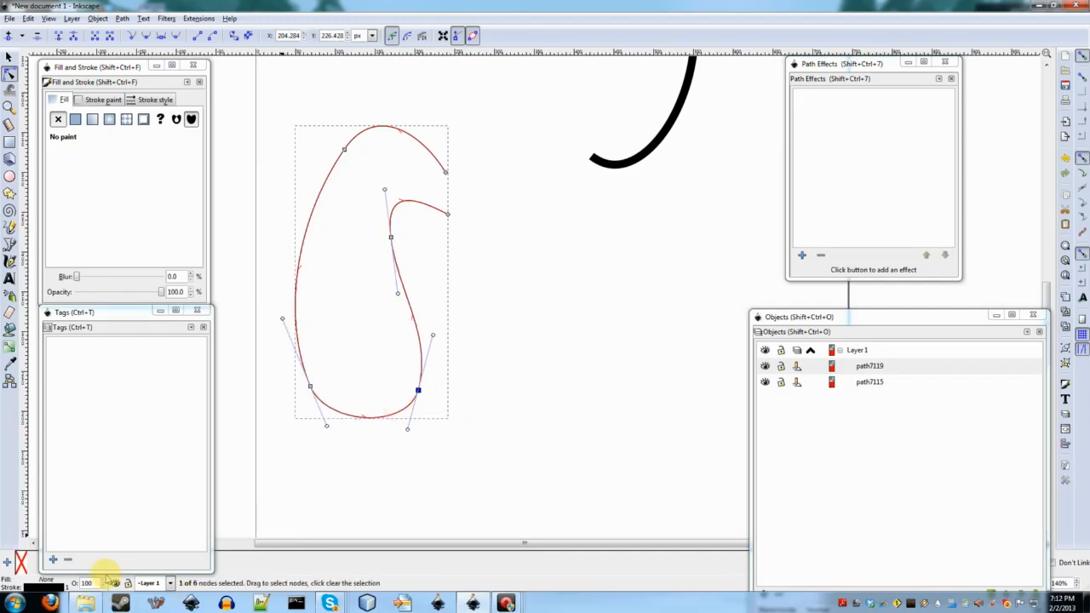
Step: Set the new path's stroke width to 6 px and deselect the path to view it
right_click(67, 587)
click(86, 481)
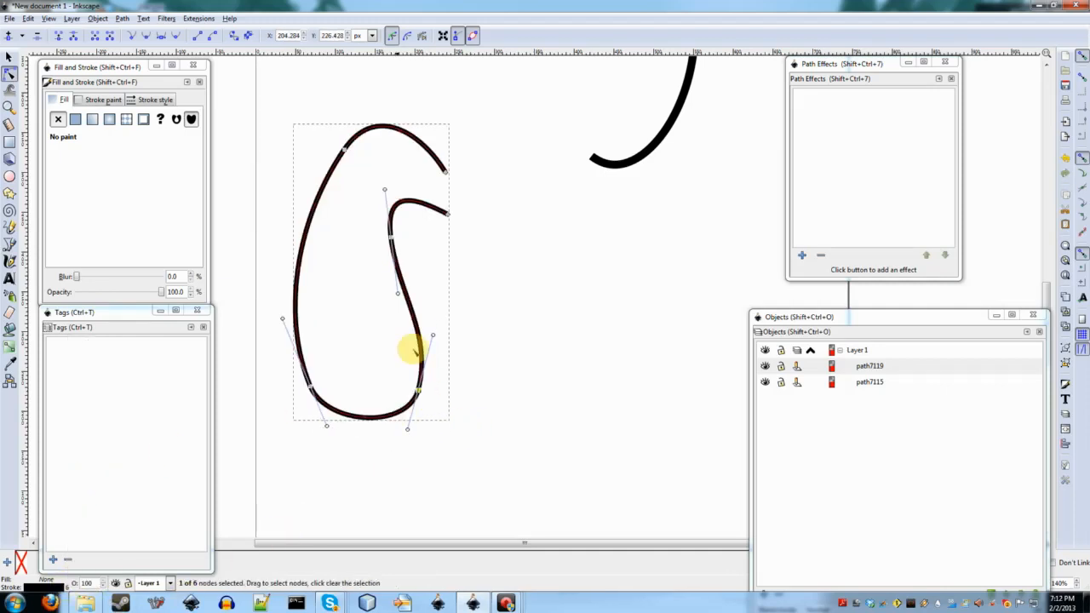
click(414, 348)
click(487, 281)
scroll(432, 252, up, 1)
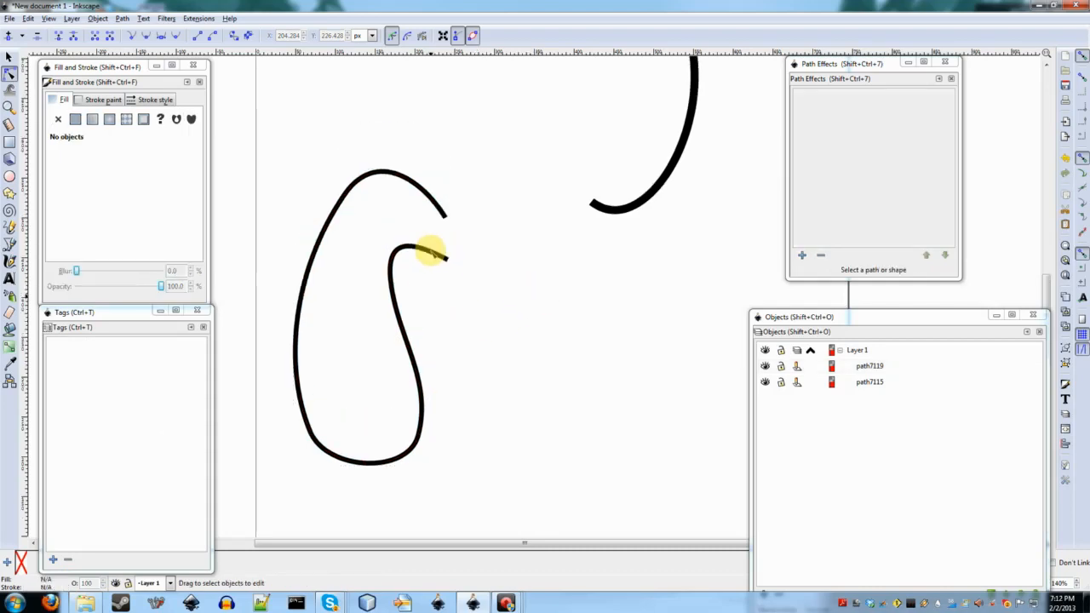
Step: Reshape the new path's upper-left curve slightly and add a Power stroke effect to the path
click(408, 248)
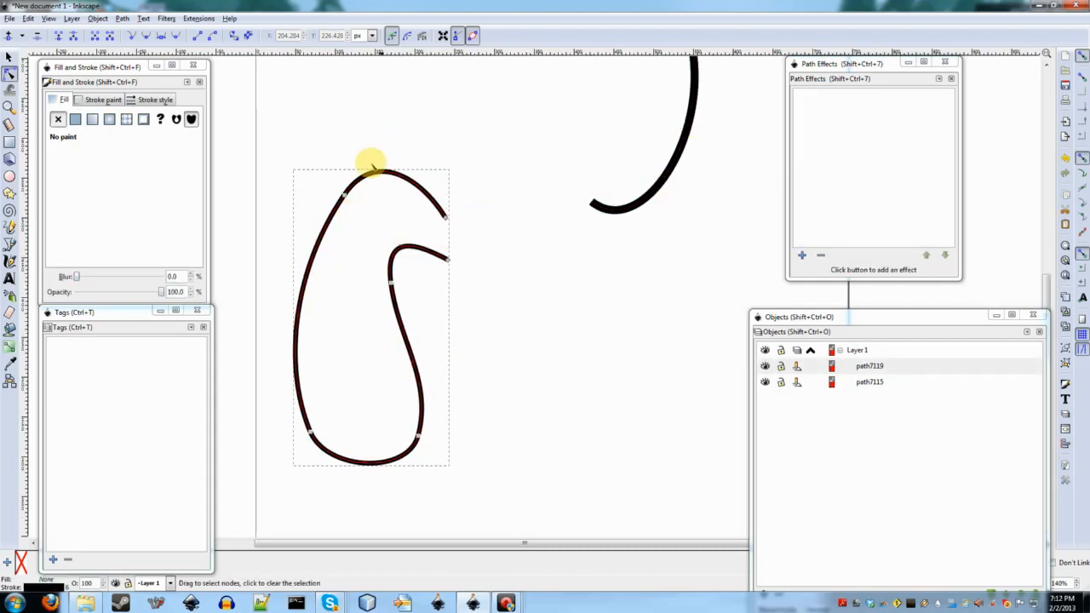
drag(333, 209, 360, 184)
click(802, 255)
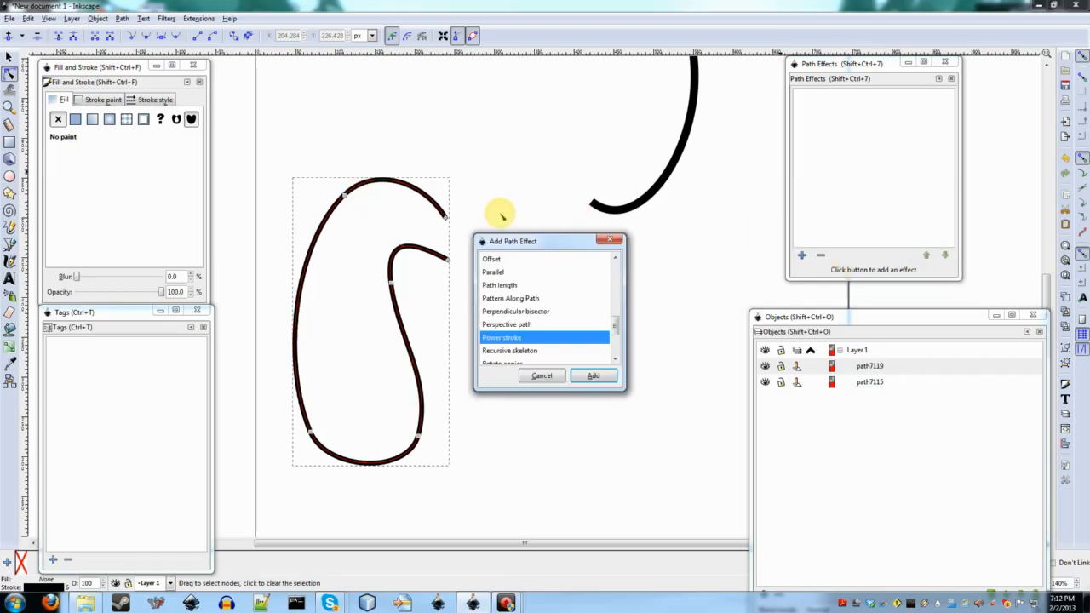
click(482, 333)
click(591, 373)
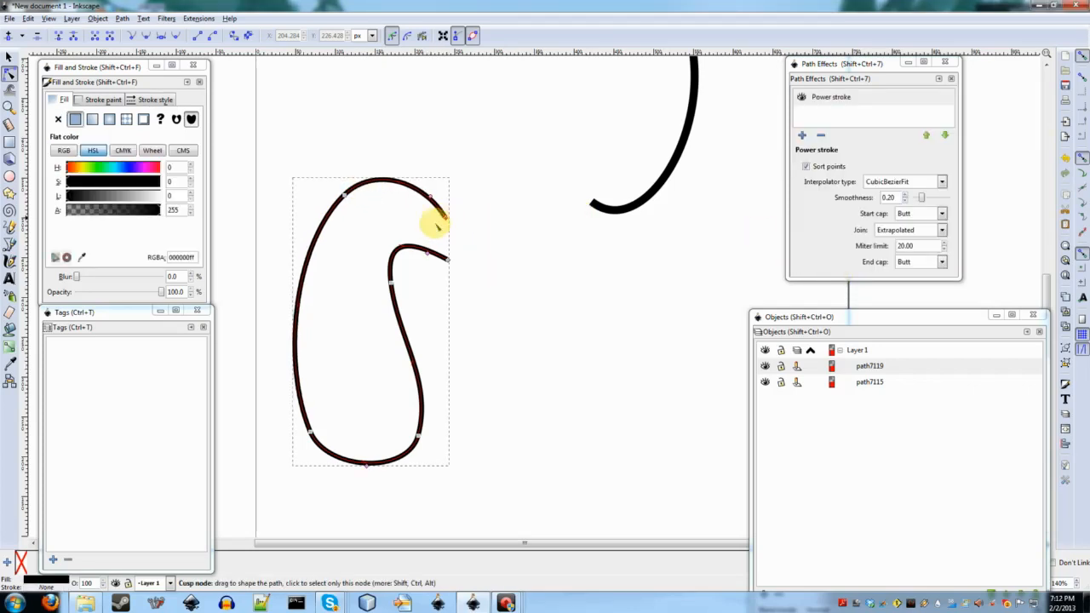
Step: Set the position of the width control point near the path's start to 0 and the one near its end to 5
shift+click(432, 197)
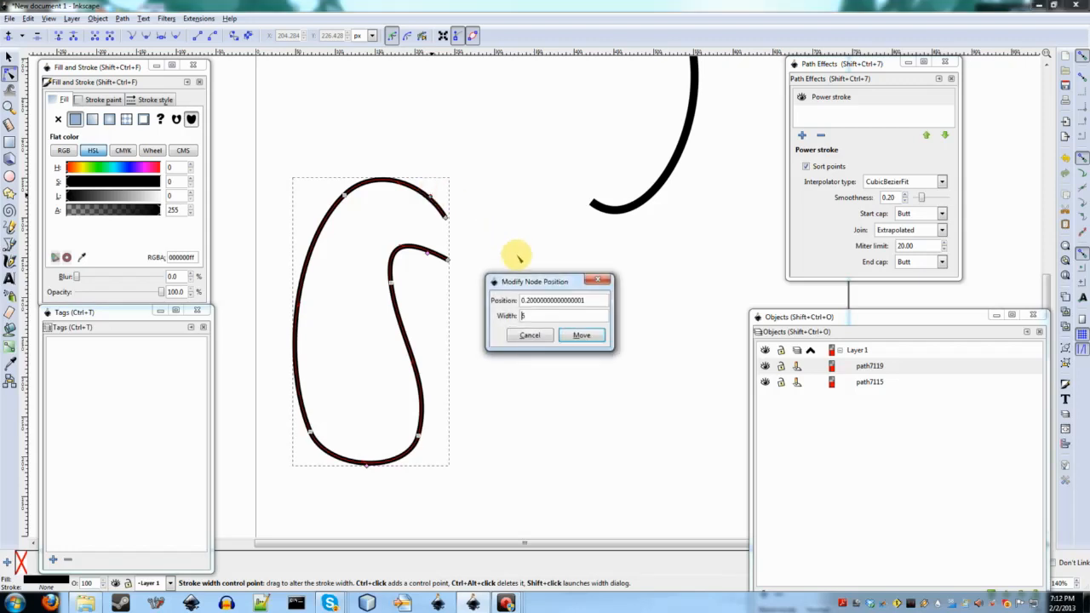
text(0)
key(Return)
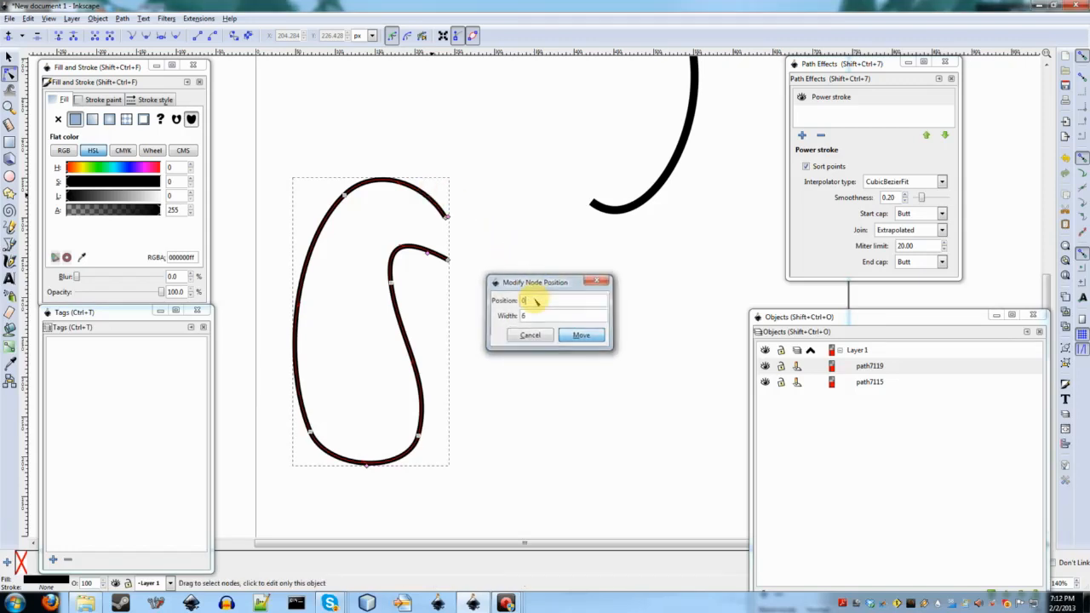
shift+click(429, 253)
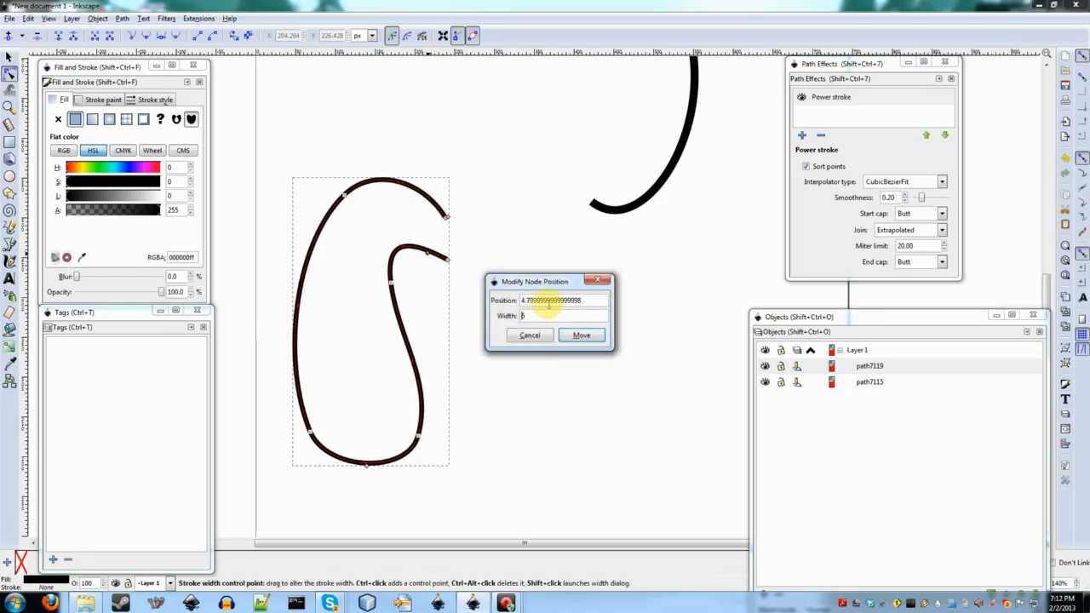
text(5)
key(Return)
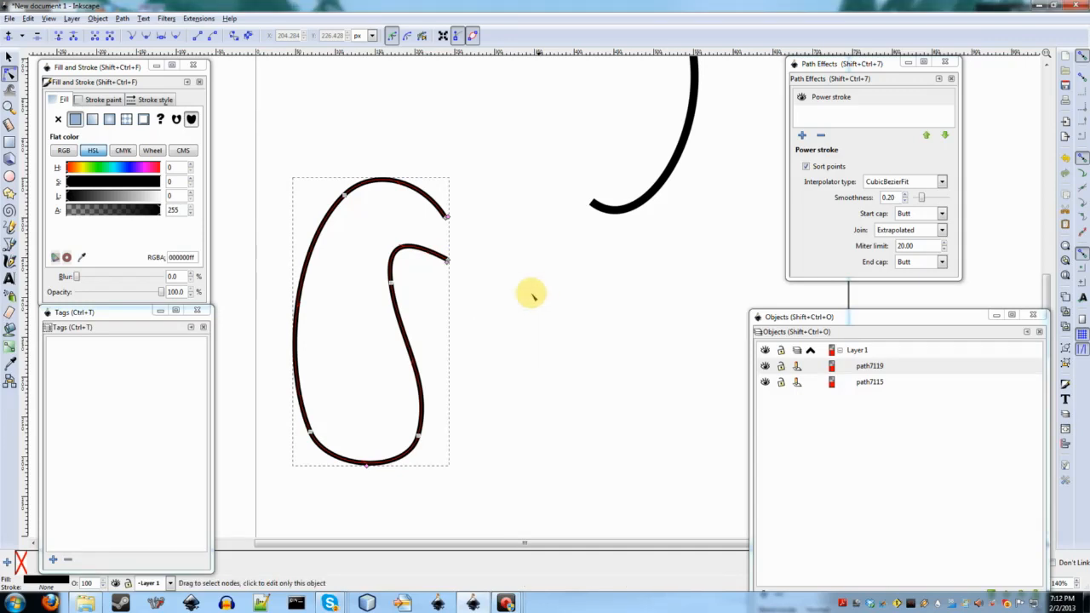
Step: Check the position and width values of the bottom width control point without changing them, and view the deselected path
shift+click(366, 464)
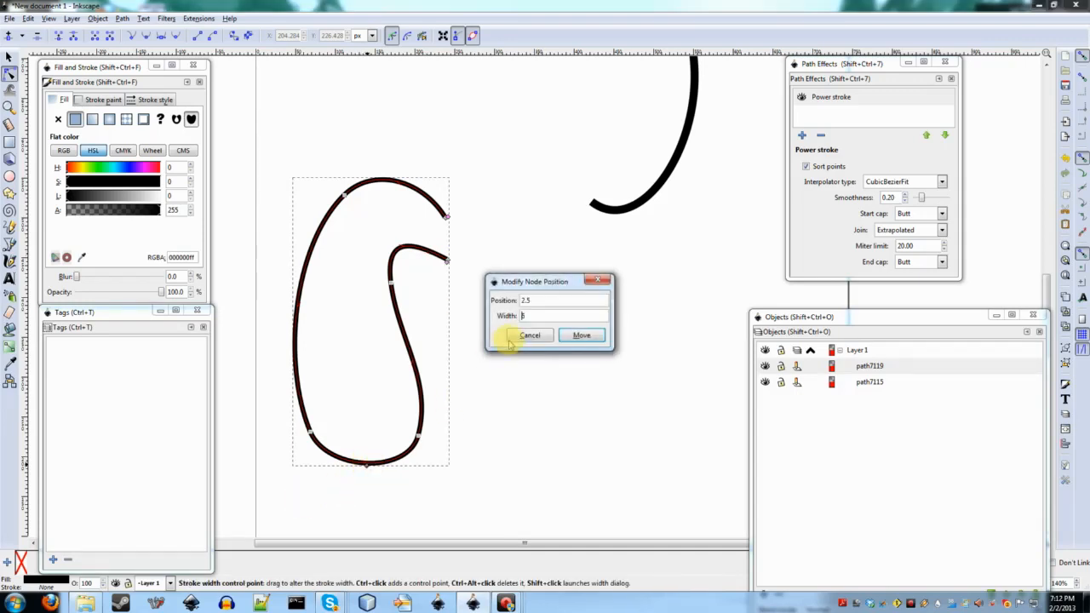
key(Escape)
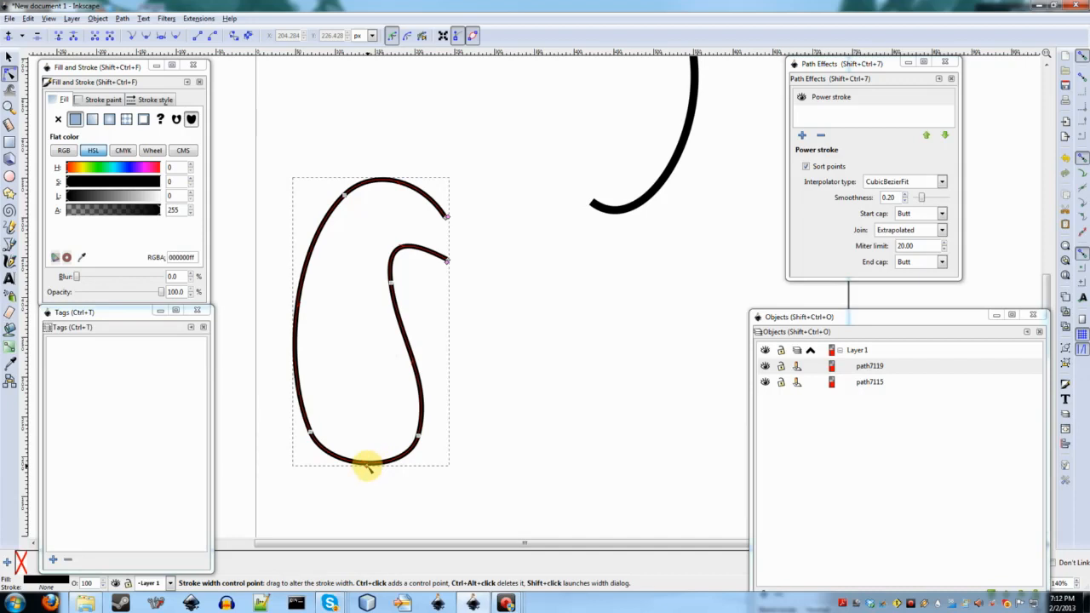
click(644, 384)
scroll(560, 372, down, 1)
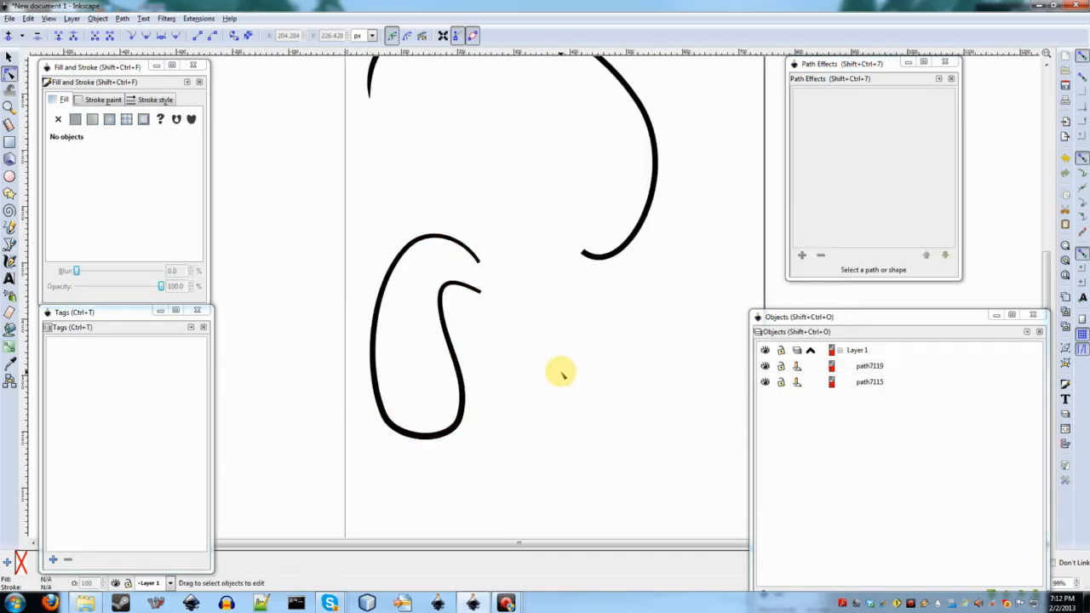
scroll(560, 372, up, 1)
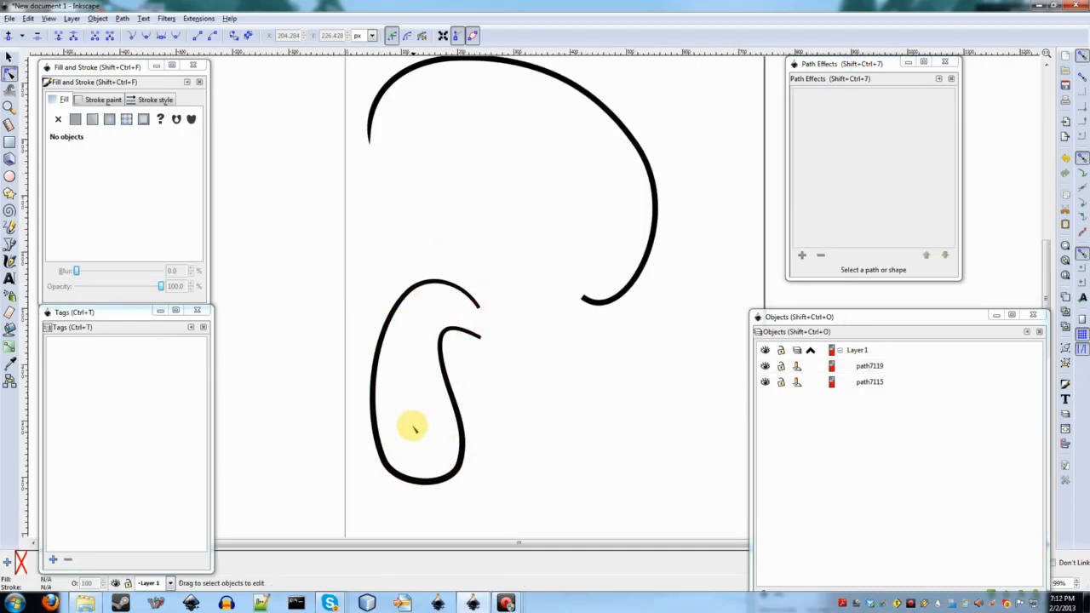
scroll(413, 430, down, 1)
scroll(407, 437, up, 1)
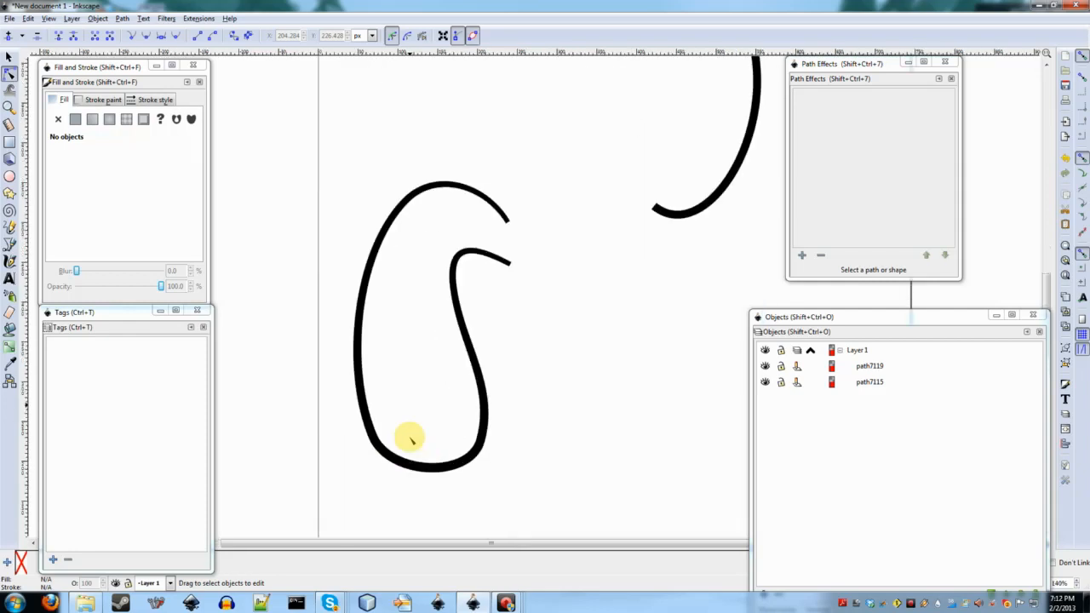
click(435, 465)
click(555, 330)
click(437, 466)
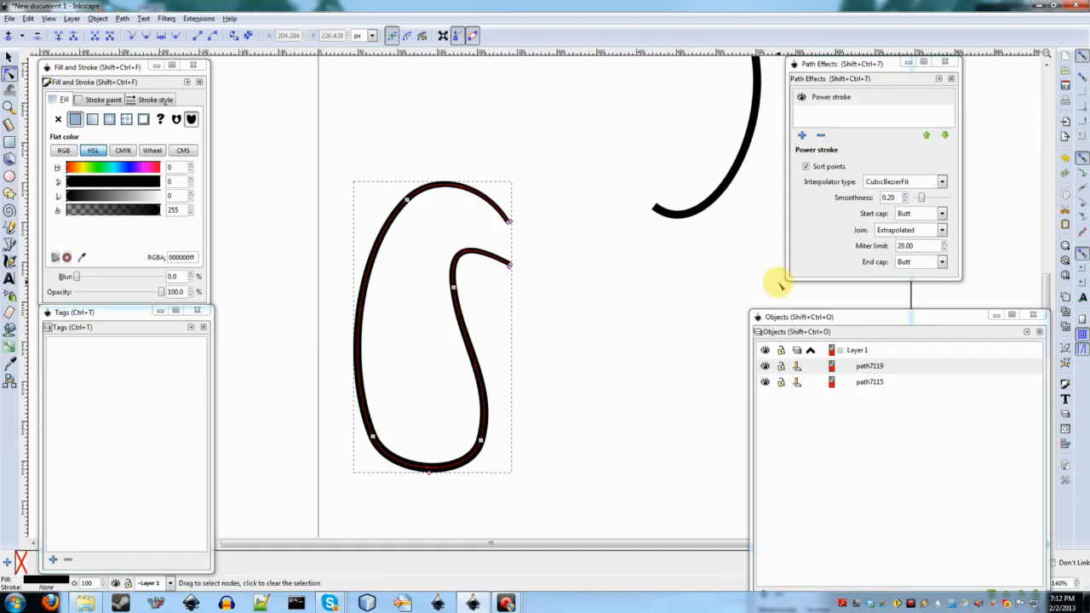
scroll(757, 254, up, 8)
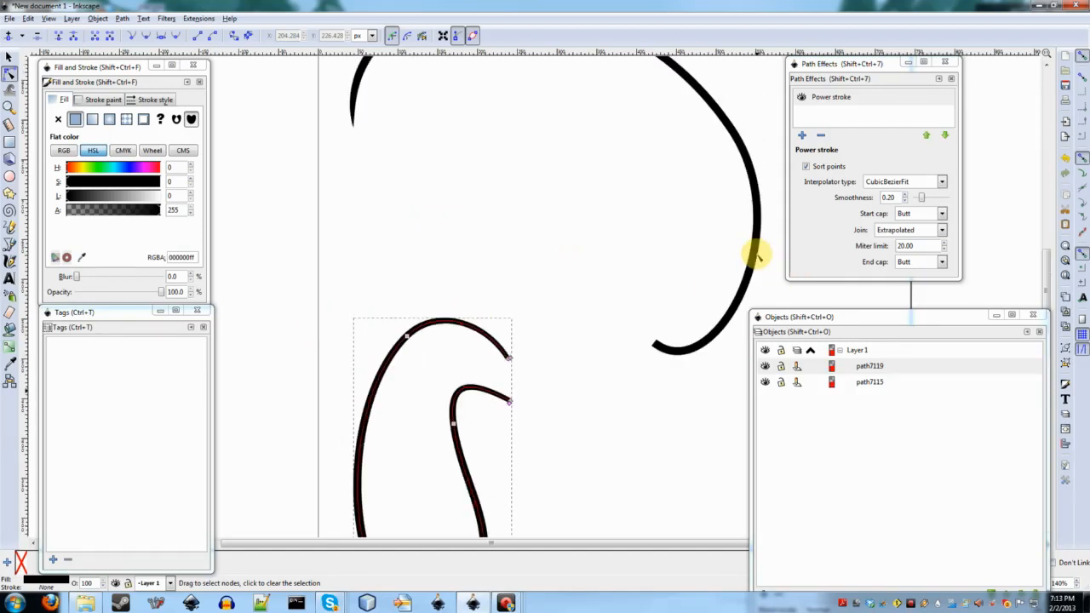
Step: Set the end cap of the large upper curve's Power stroke effect to Zero width
click(714, 471)
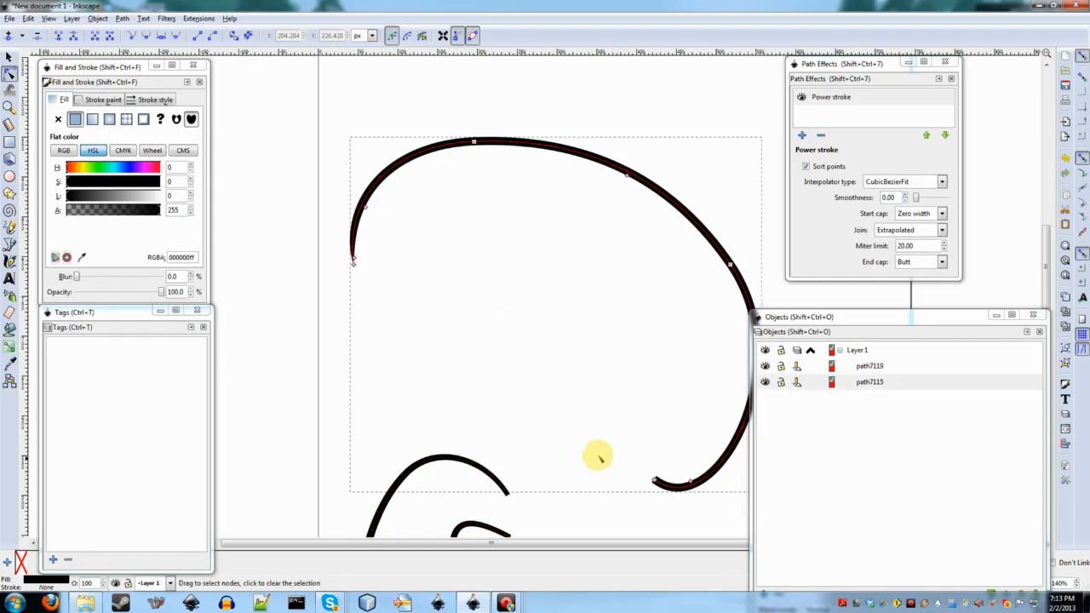
click(897, 230)
click(847, 223)
click(909, 264)
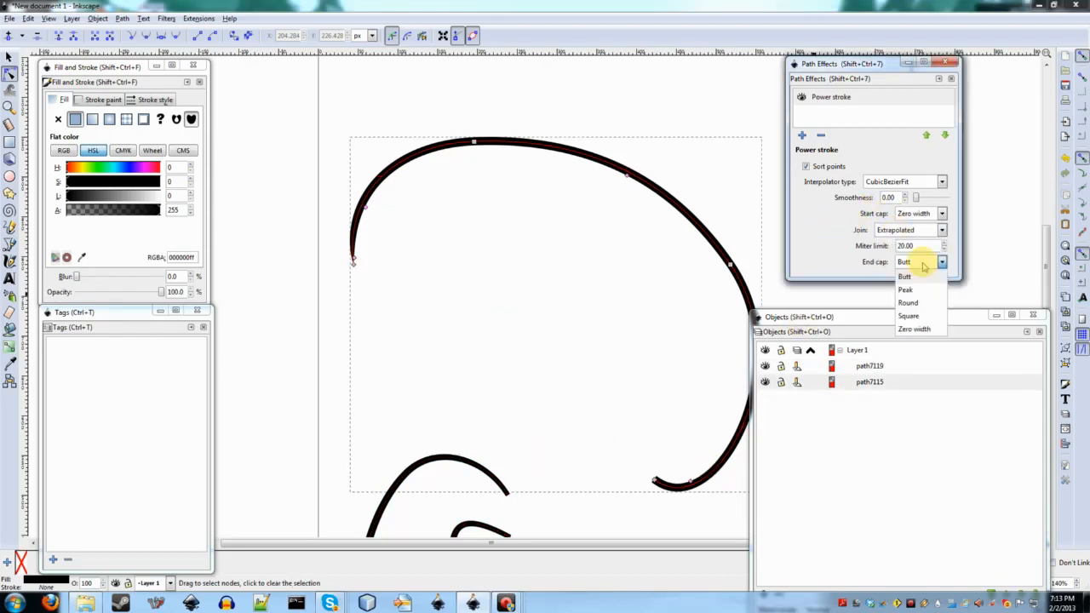
click(908, 327)
Step: Add a width control point near the upper curve's lower end and move it toward the endpoint to taper that end
scroll(573, 432, right, 4)
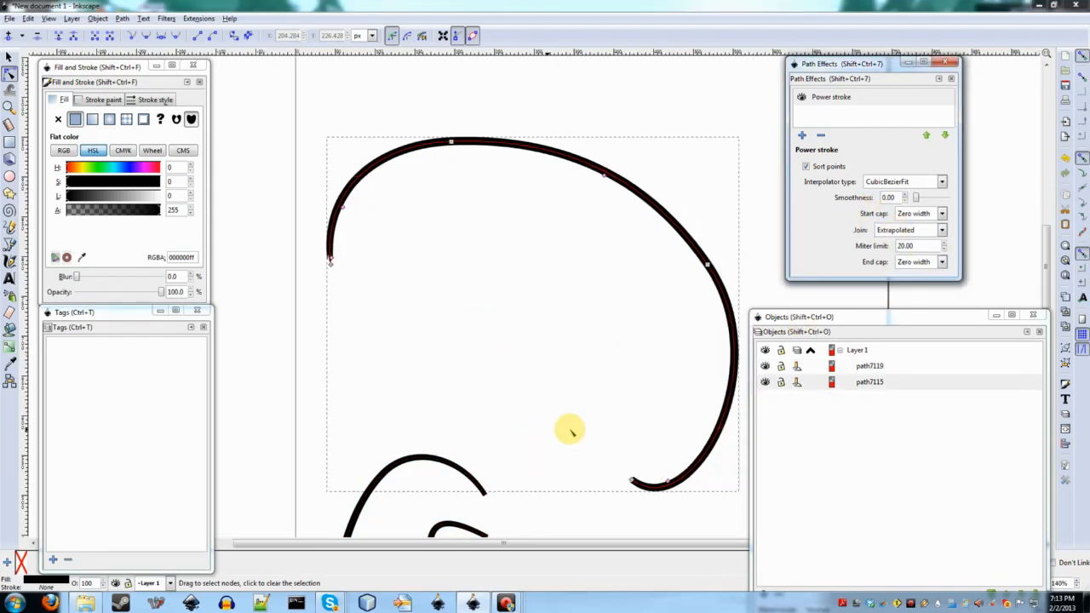
scroll(572, 432, down, 1)
scroll(587, 452, up, 1)
scroll(599, 511, up, 2)
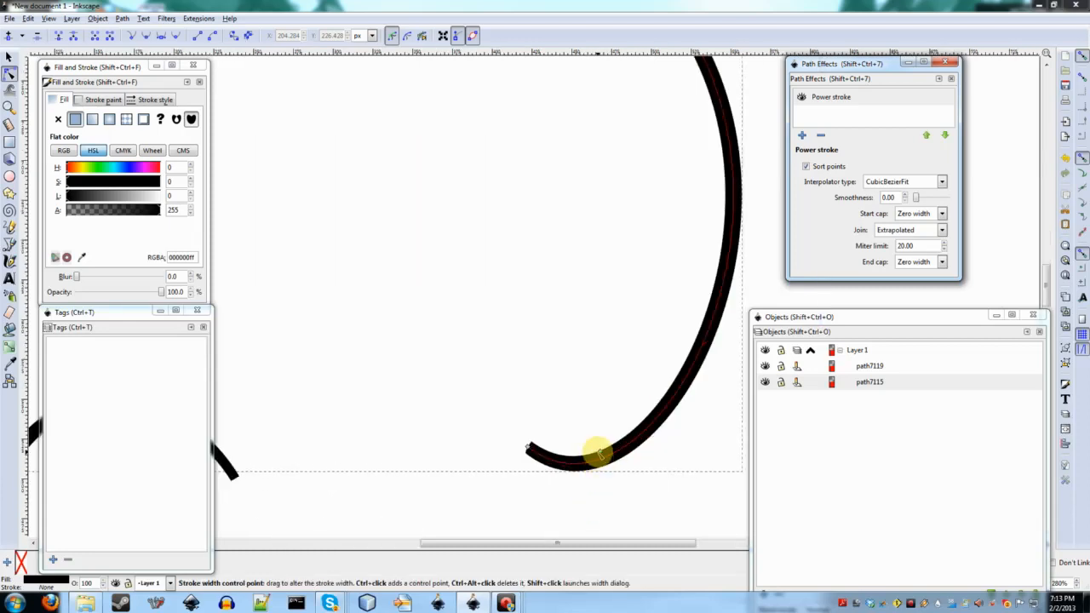
click(600, 452)
drag(598, 451, 547, 452)
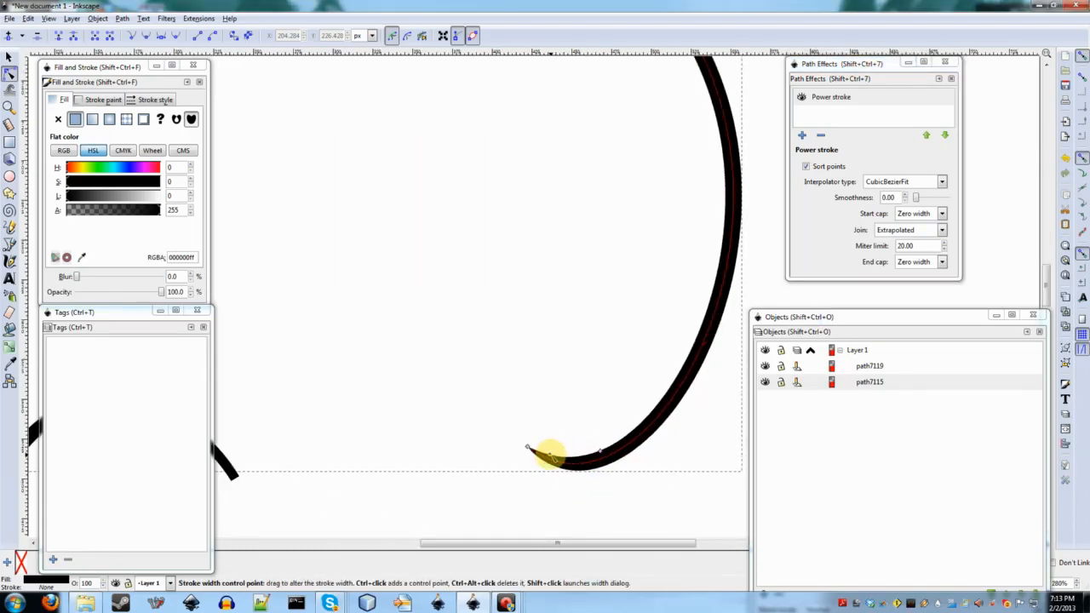
click(596, 398)
click(579, 453)
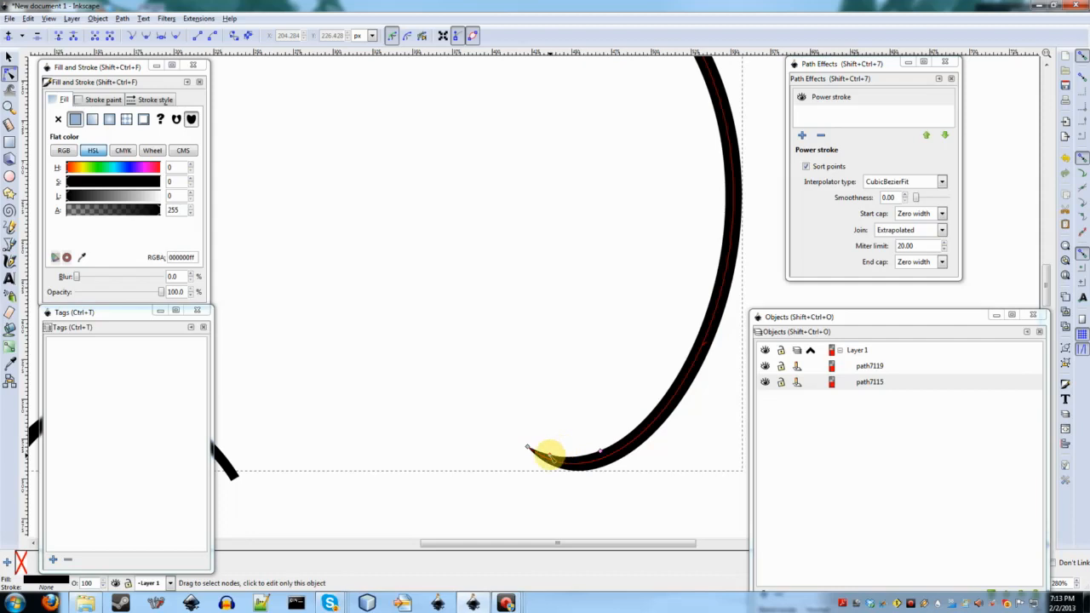
Step: Undo and restore the taper at the upper curve's lower end to compare both shapes on the whole curve
key(ctrl+z)
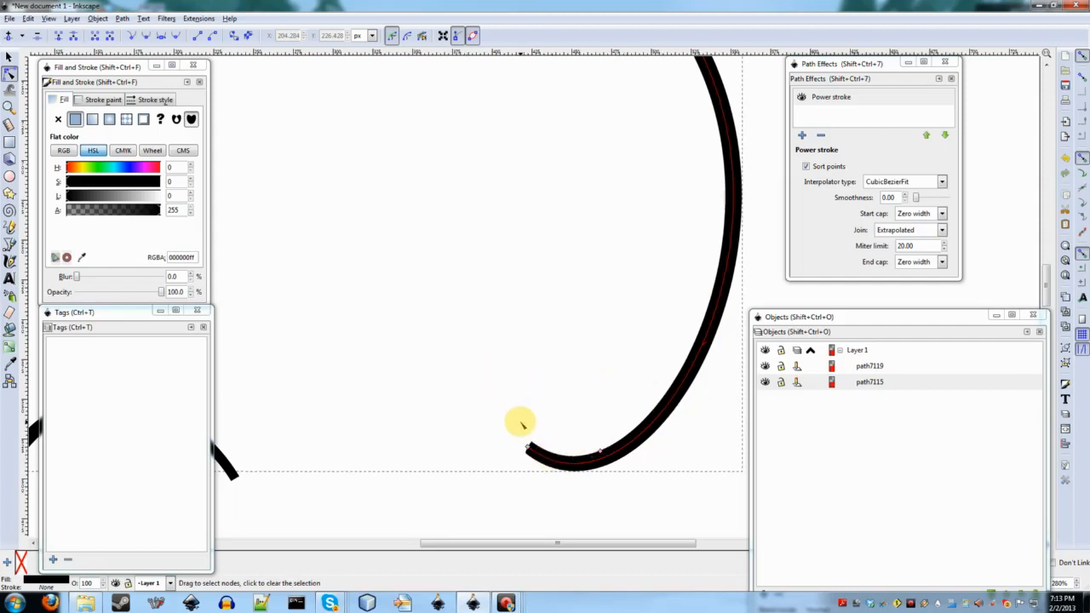
scroll(529, 385, down, 4)
scroll(530, 385, up, 2)
scroll(529, 385, down, 4)
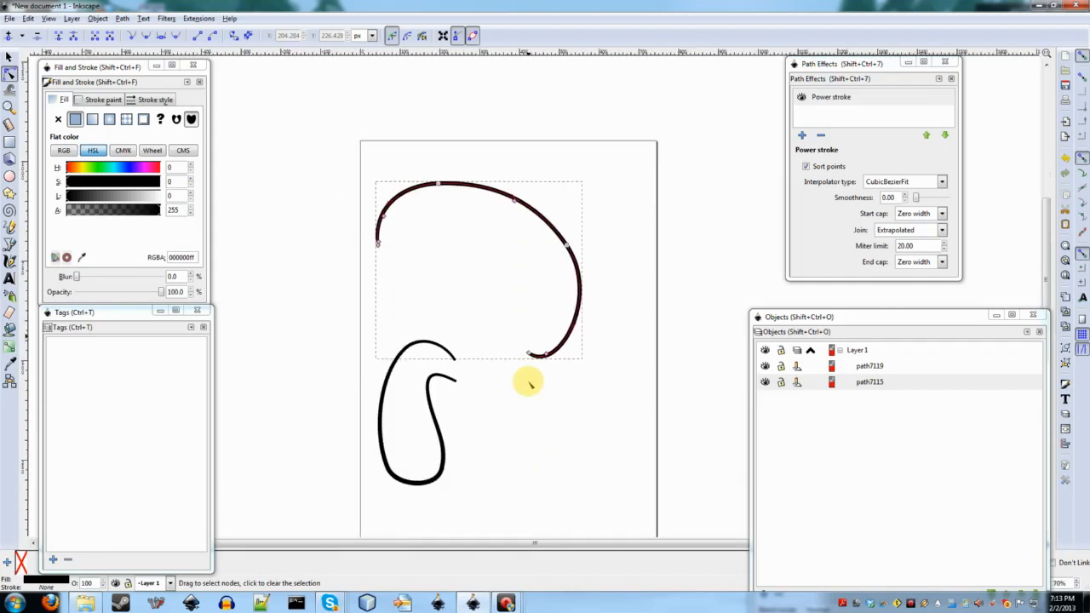
scroll(513, 347, up, 3)
click(523, 366)
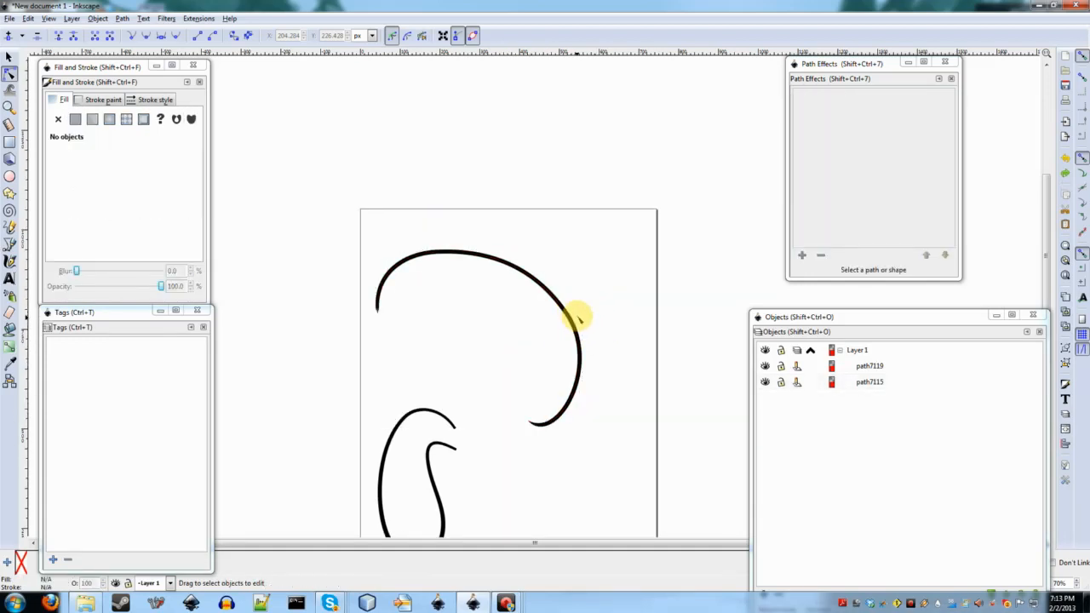
Step: Check which join types the upper curve's Power stroke effect offers without changing the setting
click(575, 322)
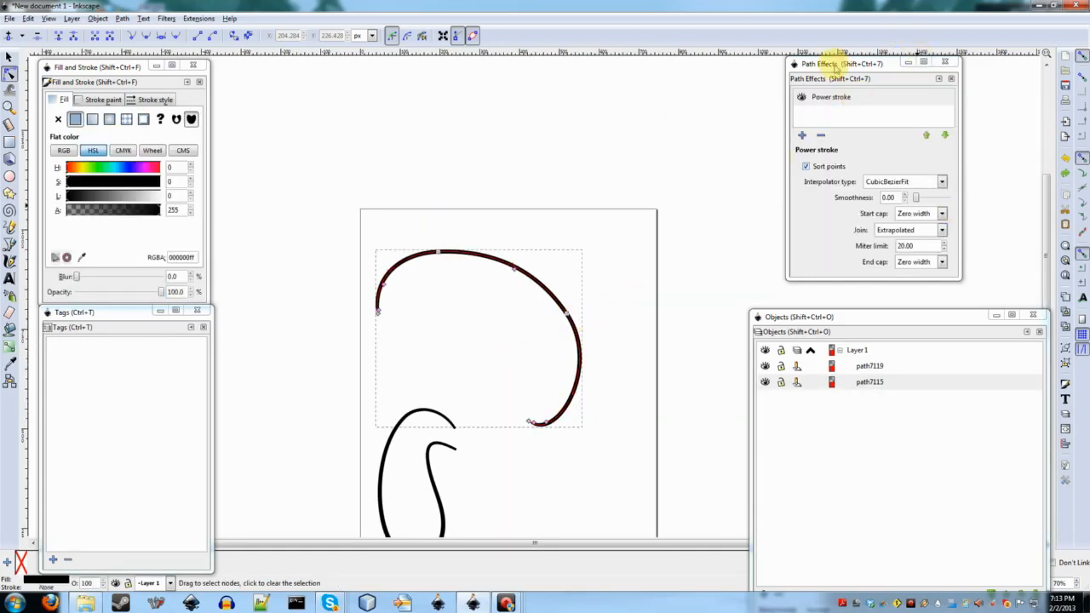
scroll(545, 230, down, 3)
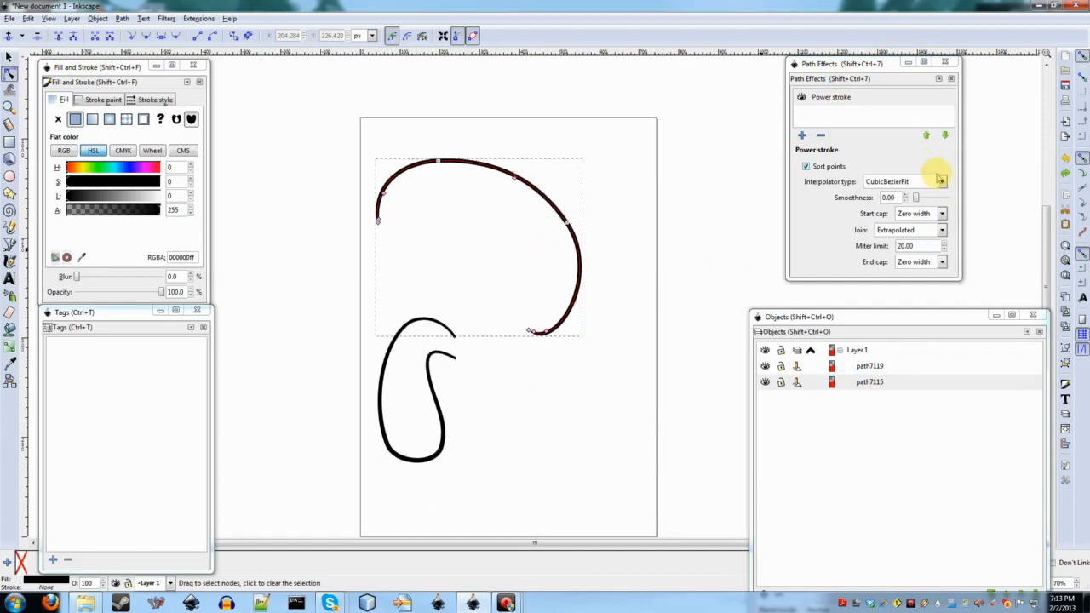
click(907, 230)
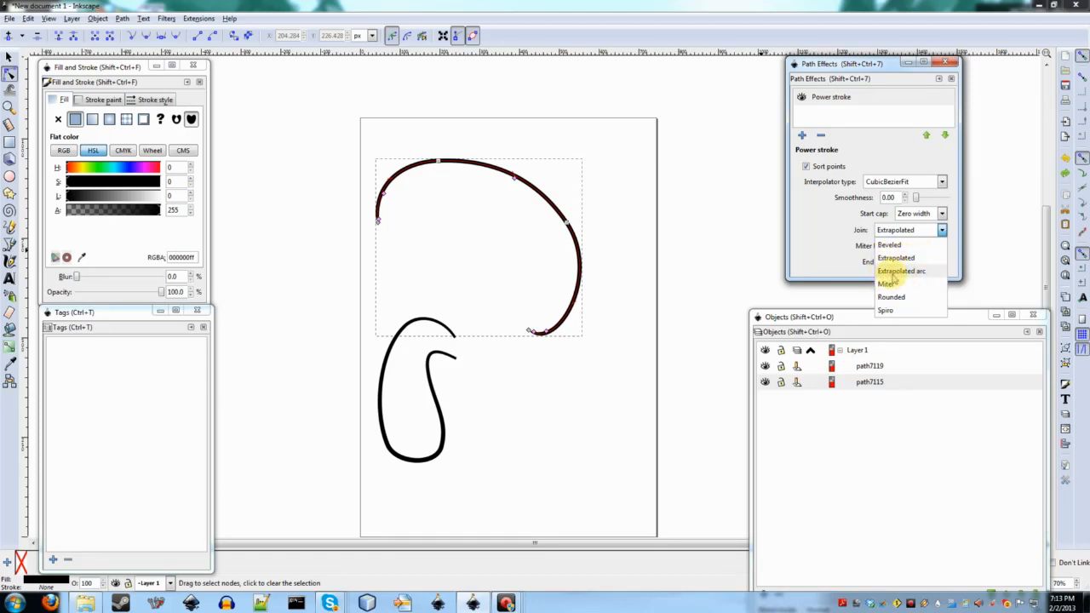
click(643, 285)
click(516, 439)
Step: Draw an open path of two straight segments forming a narrow upward spike about 134 by 210 px, beside the lower path
key(b)
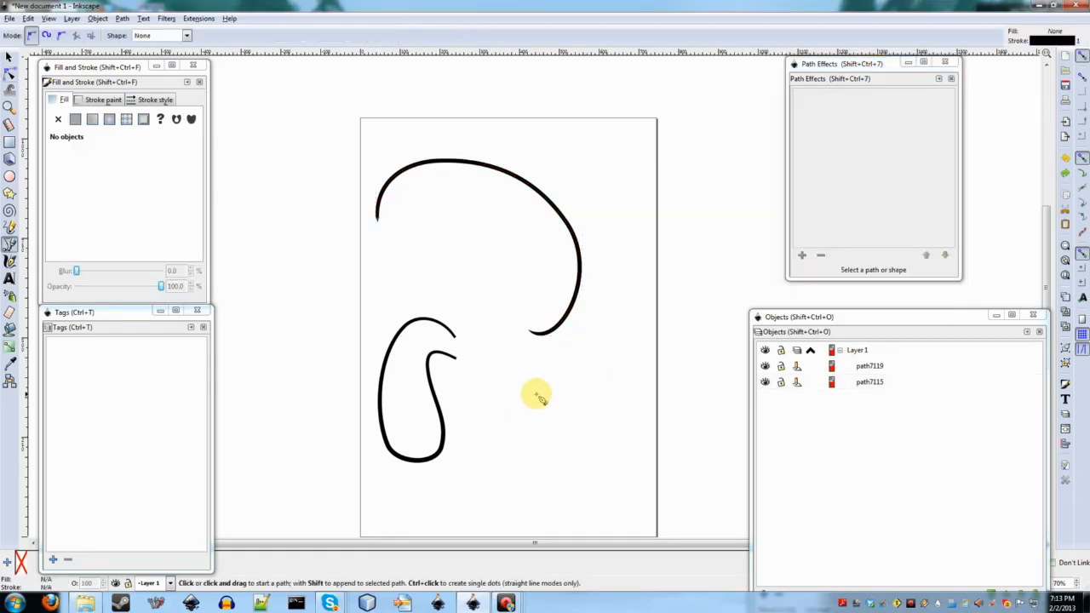
scroll(530, 418, down, 2)
scroll(519, 376, up, 2)
scroll(519, 376, up, 1)
scroll(518, 372, down, 2)
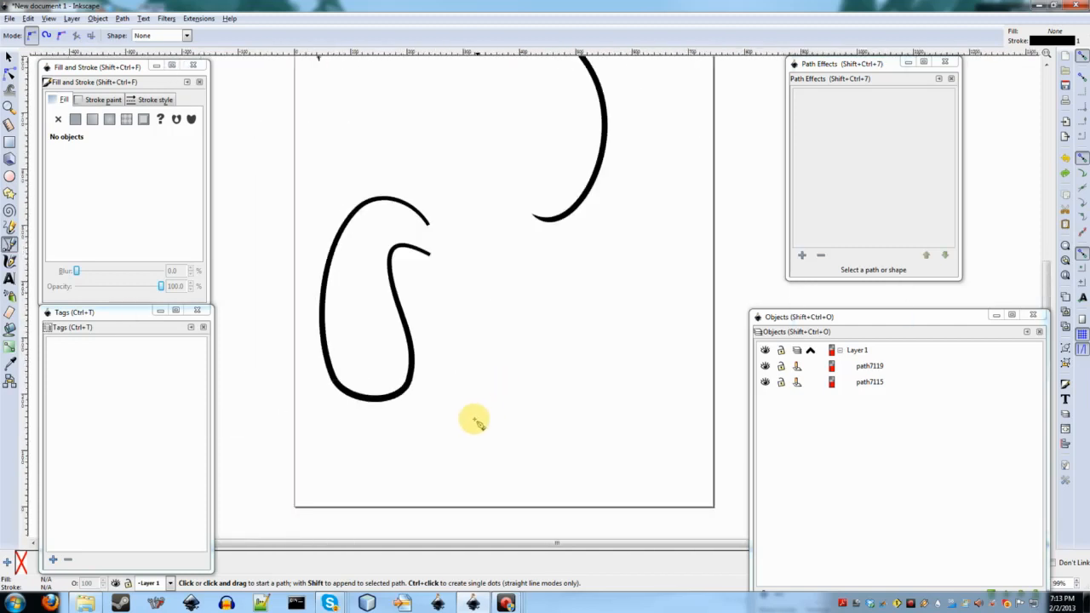
click(471, 427)
click(541, 315)
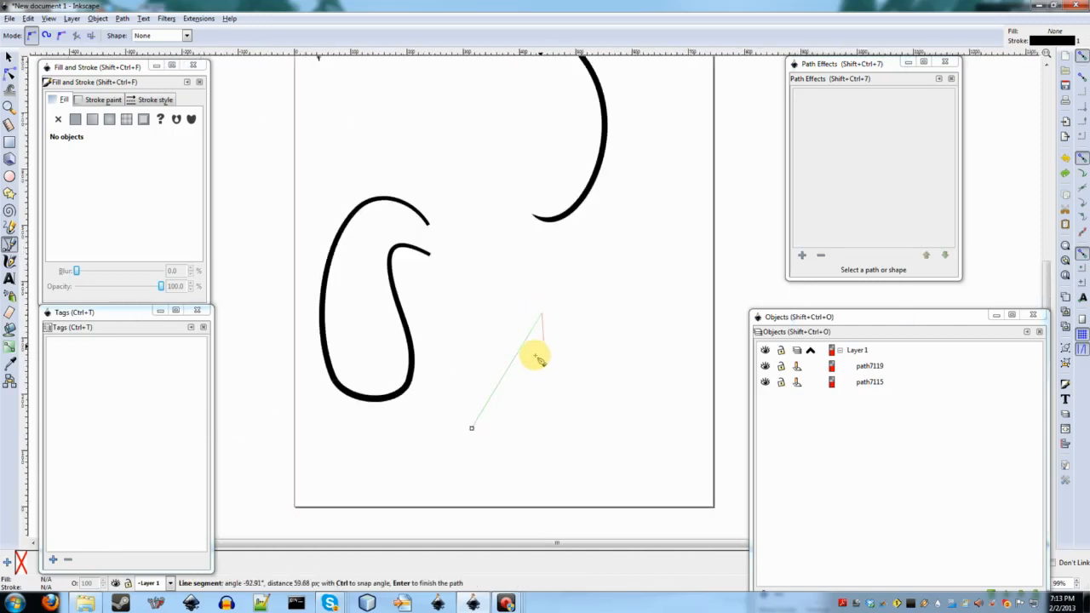
double_click(519, 427)
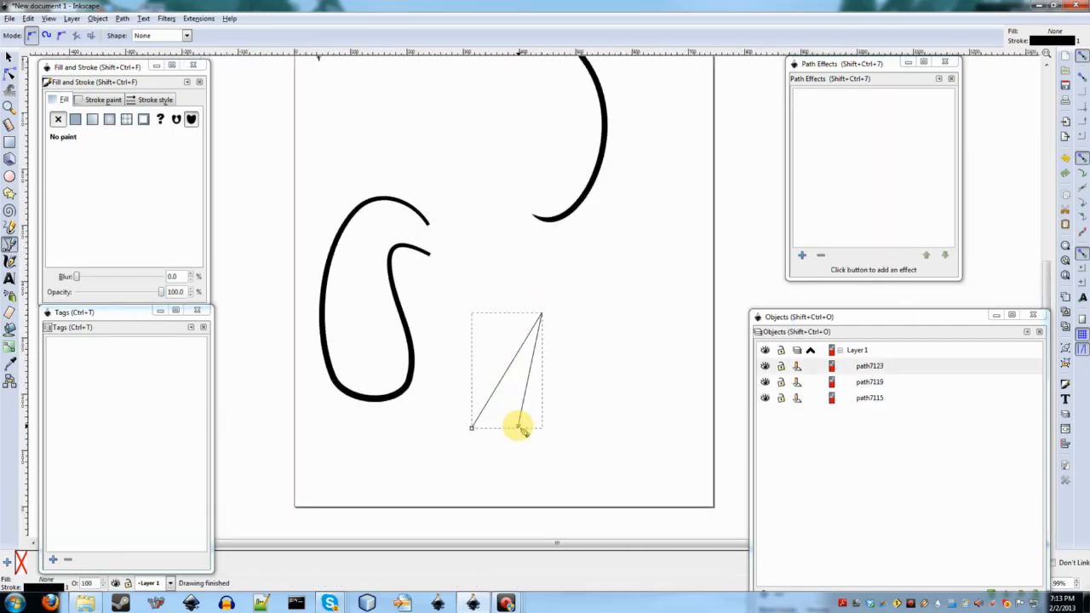
Step: Set the spike path's stroke width to 10 px and add a Power stroke effect to it
right_click(65, 587)
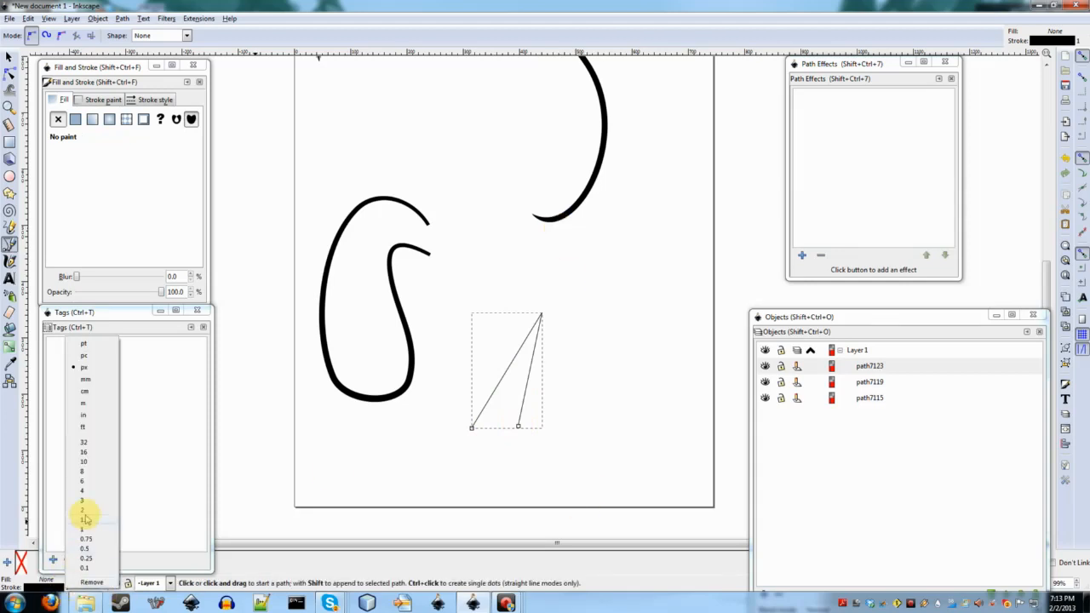
click(85, 458)
key(n)
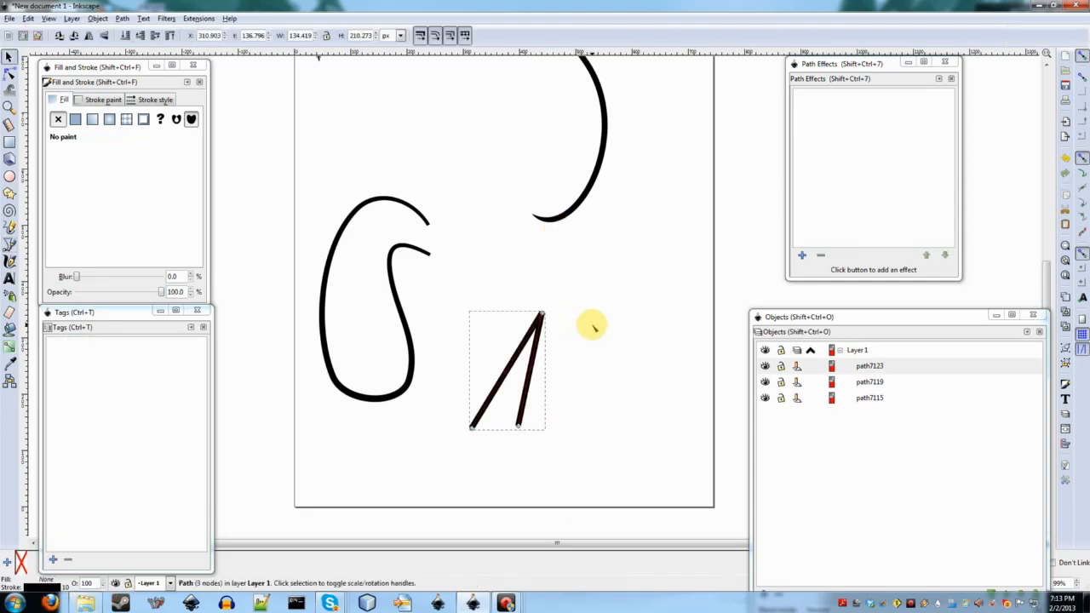
click(802, 255)
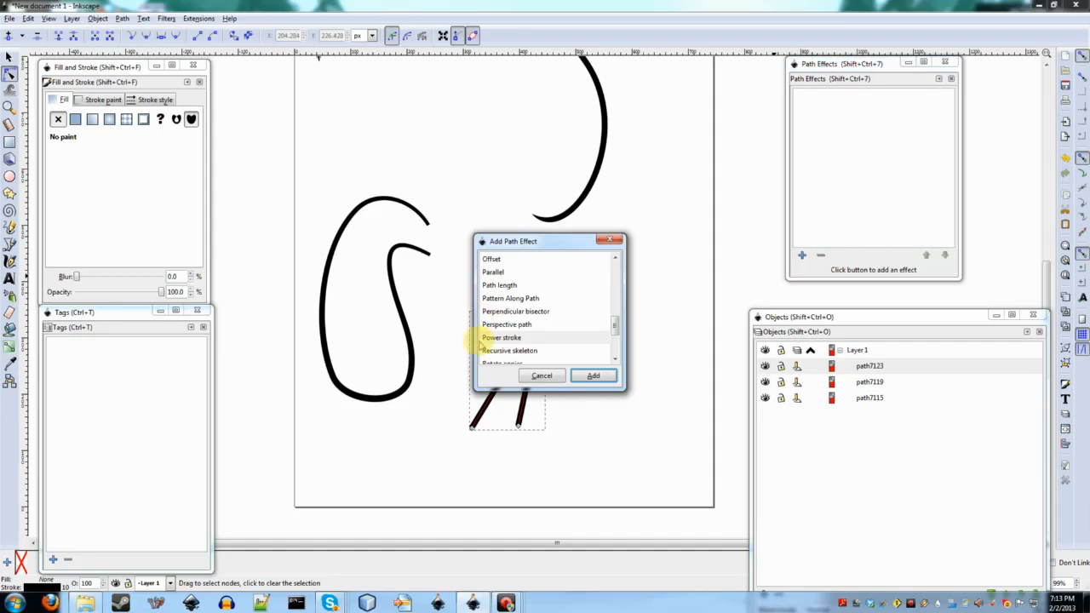
click(481, 338)
click(591, 375)
click(632, 304)
scroll(638, 315, up, 2)
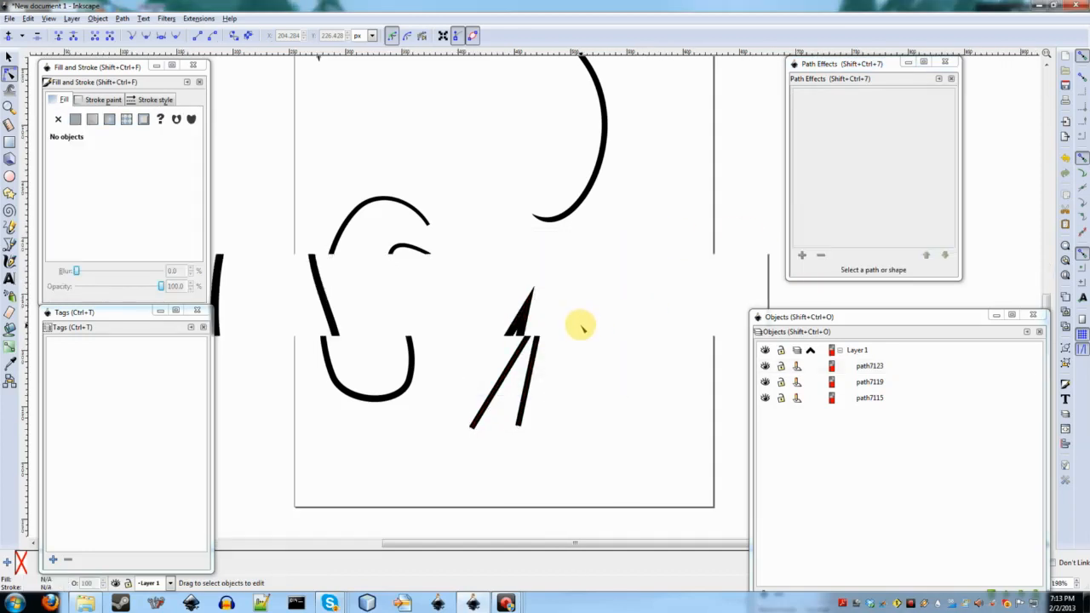
Step: Bend both straight segments of the spike path into curves bulging to the upper left, forming a hooked tip
click(437, 414)
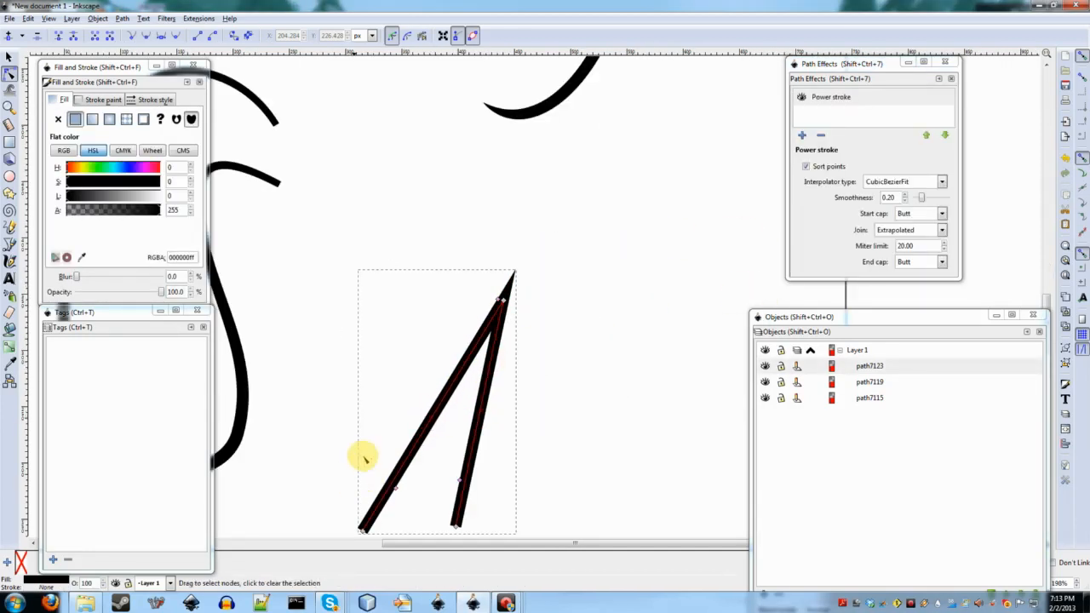
drag(423, 433, 474, 304)
drag(480, 410, 458, 372)
Step: Set the spike path's Power stroke join to Miter and examine its deselected tip up close
click(923, 229)
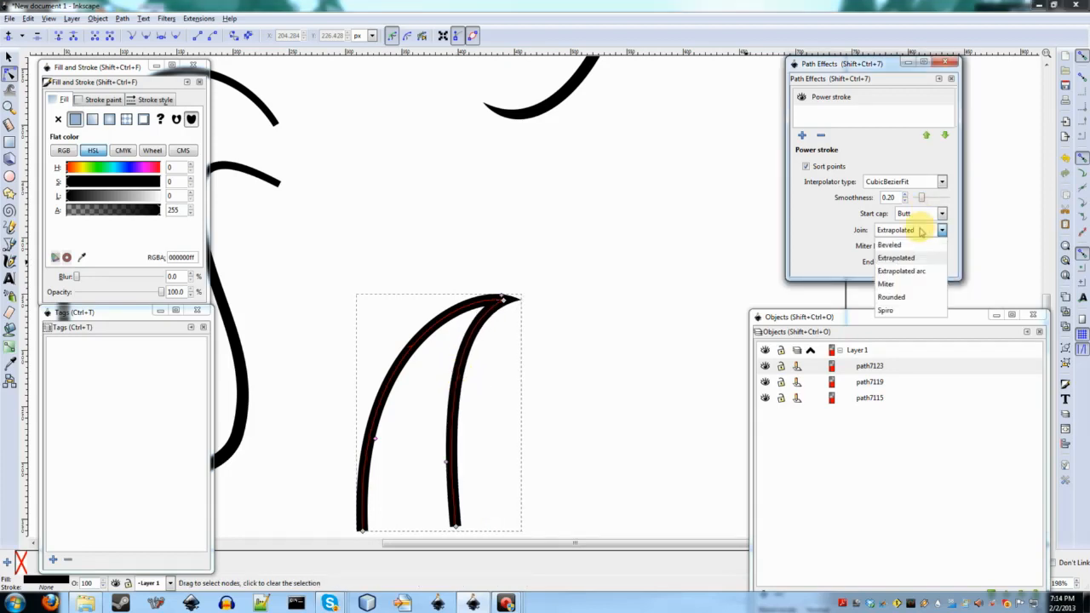
click(899, 286)
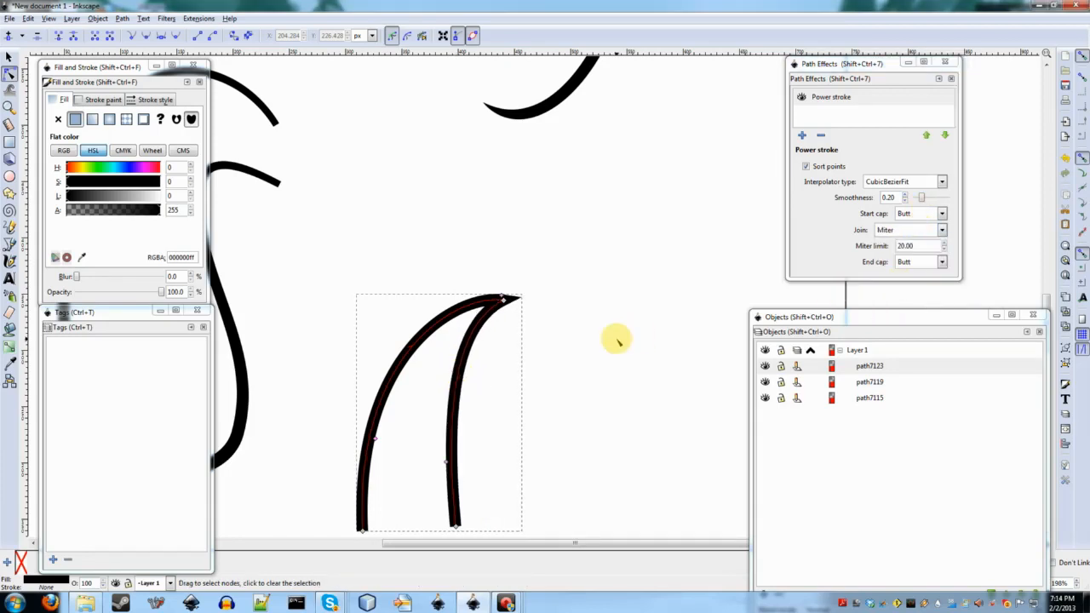
click(615, 341)
scroll(503, 309, up, 4)
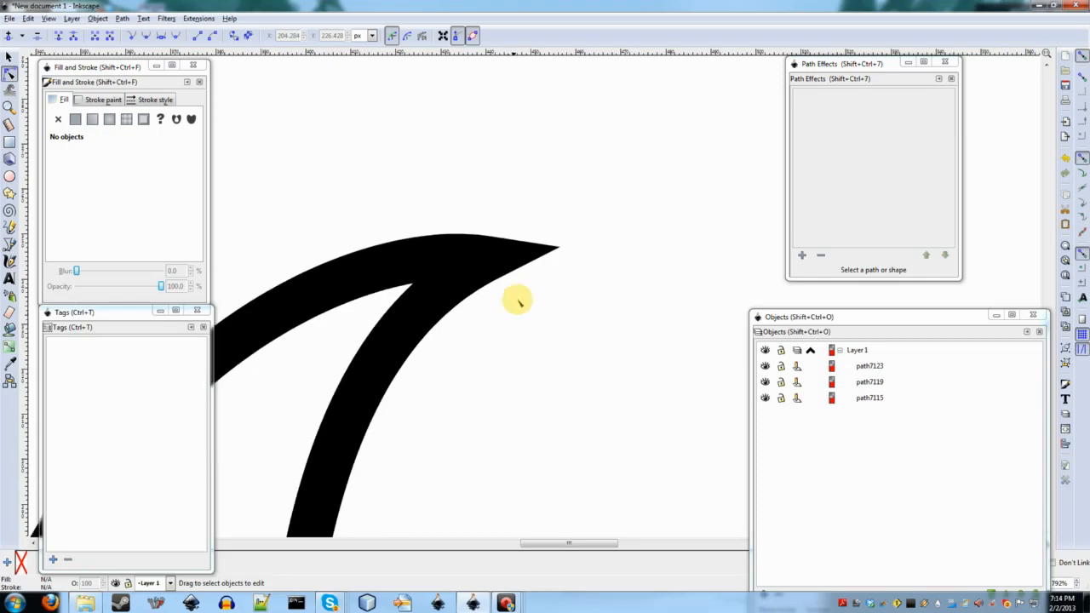
Step: Set the spike path's Power stroke join to Extrapolated, and change it to Extrapolated arc after comparing the tip
click(486, 258)
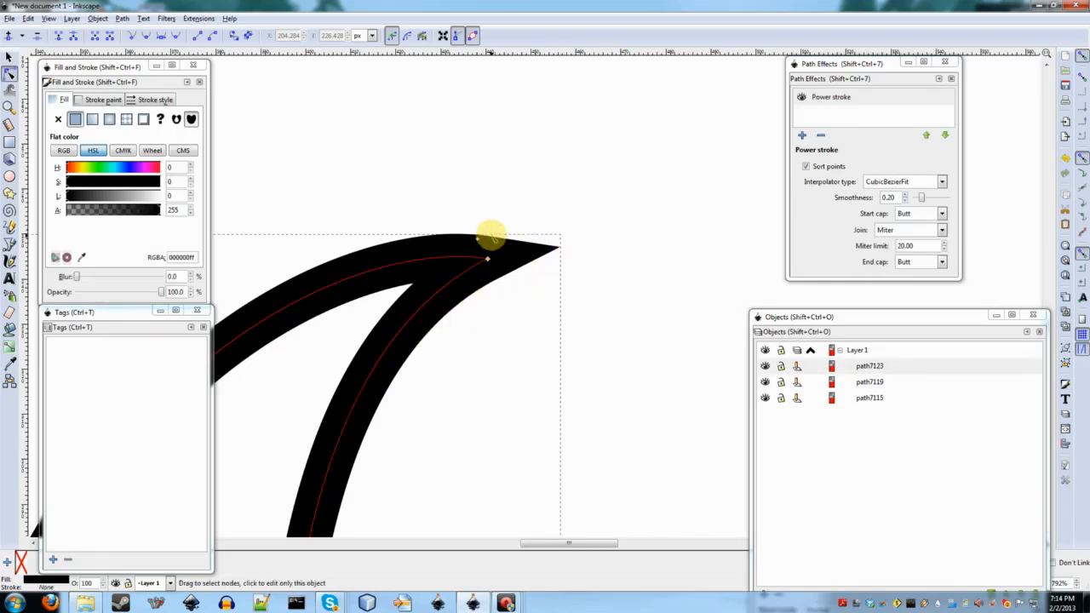
click(908, 234)
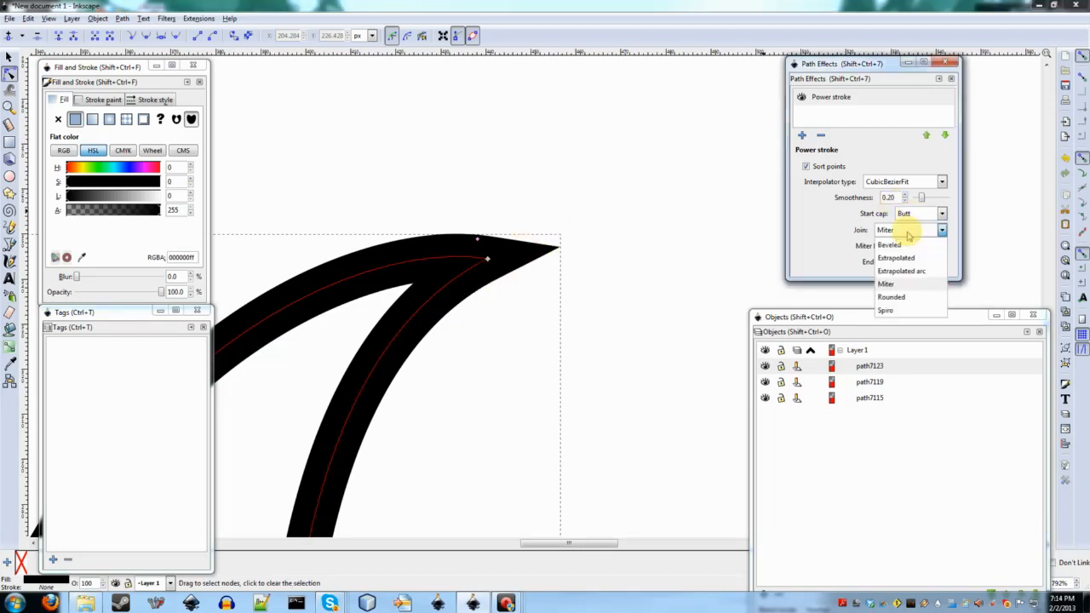
click(907, 260)
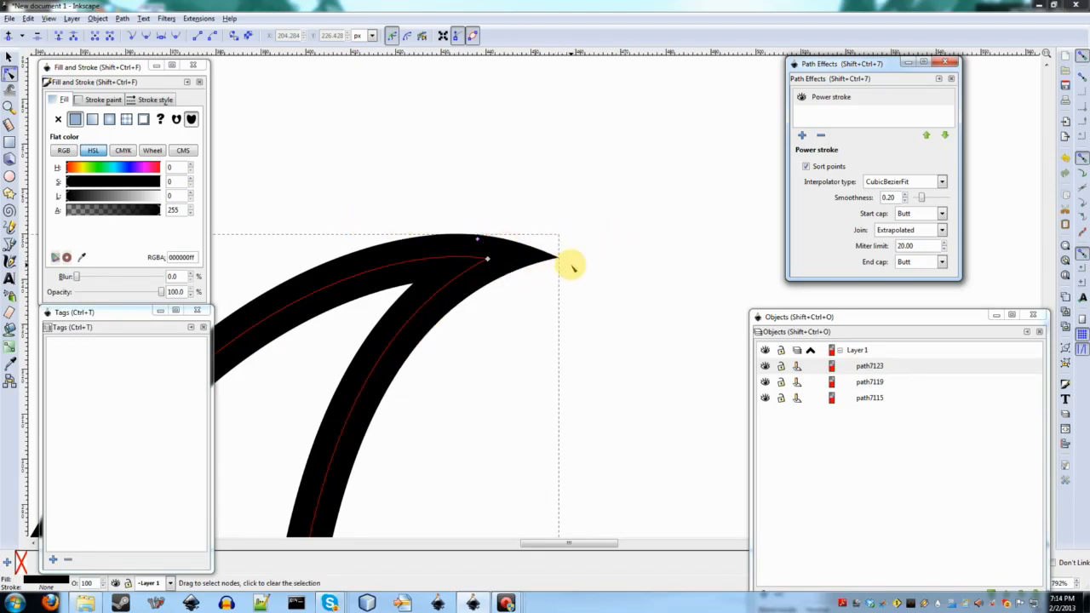
click(937, 230)
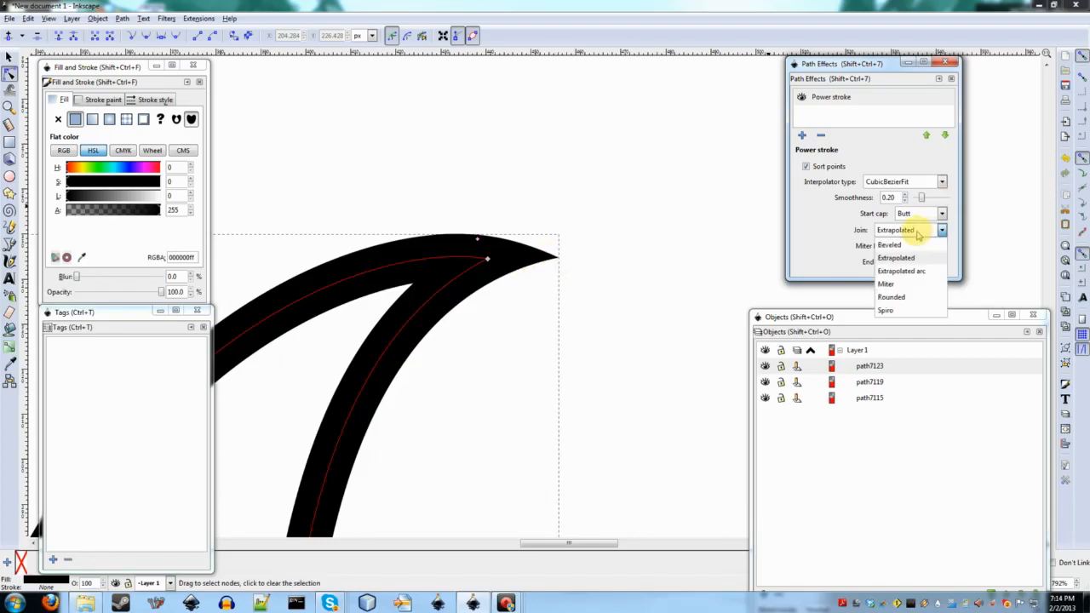
click(901, 270)
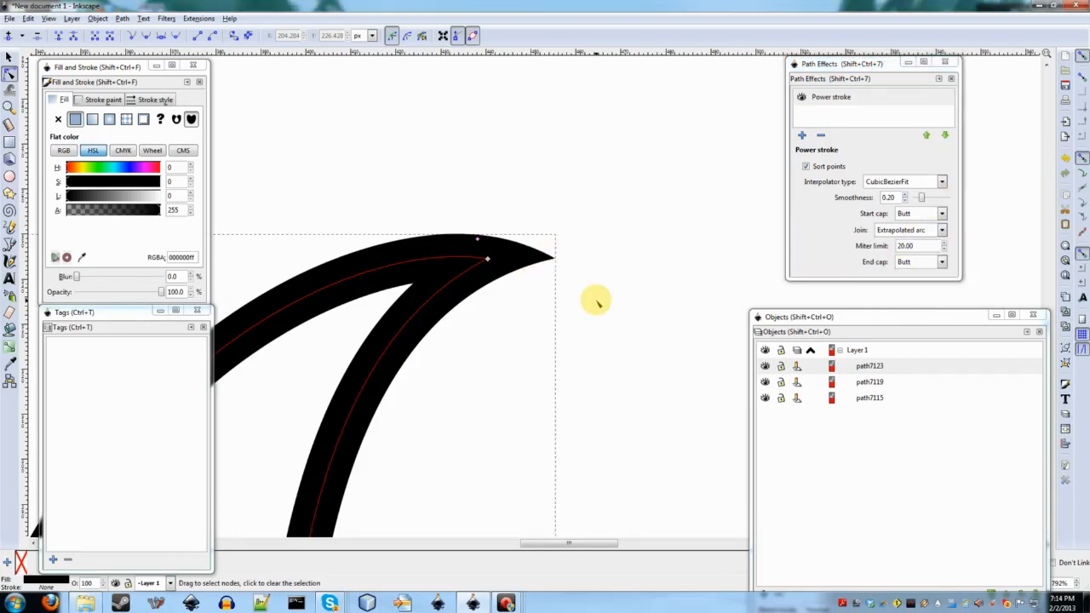
Step: Bend the spike path's inner segment further outward to the left and view the deselected tip
click(530, 275)
click(467, 268)
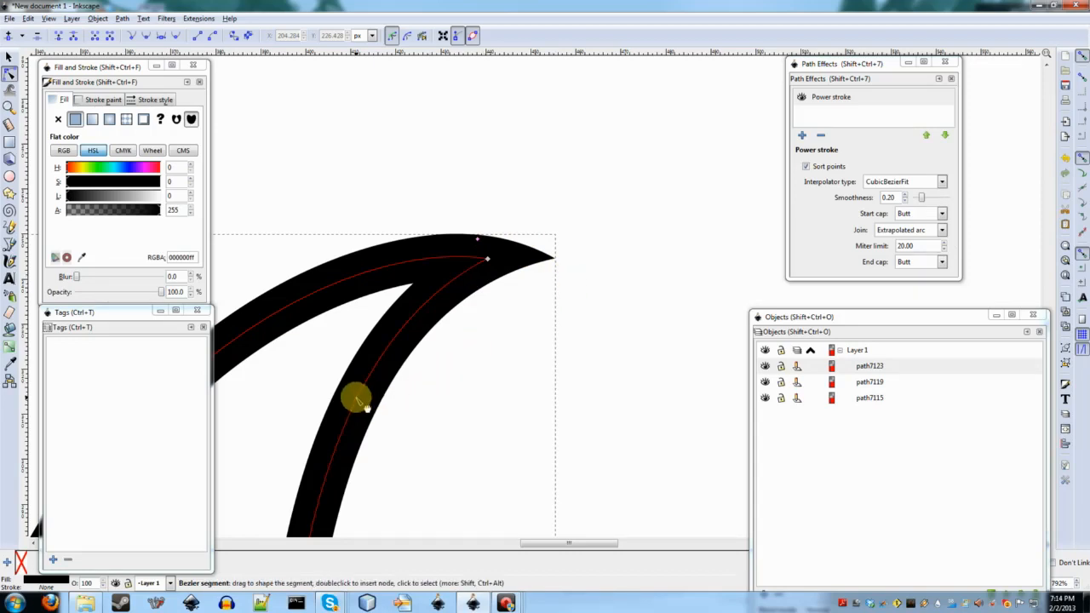
mouse_move(358, 394)
mouse_down()
mouse_move(355, 404)
mouse_move(340, 383)
mouse_up()
click(611, 363)
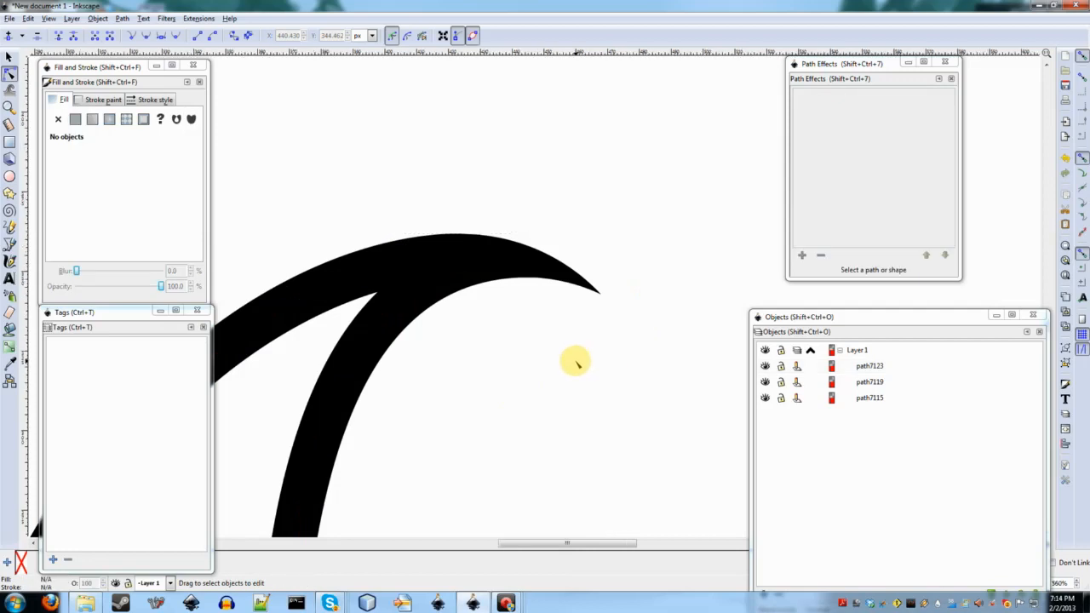
Step: Switch the spike path's Power stroke join to another type, and set it back to Extrapolated arc after comparing the tip
scroll(571, 360, down, 3)
click(545, 327)
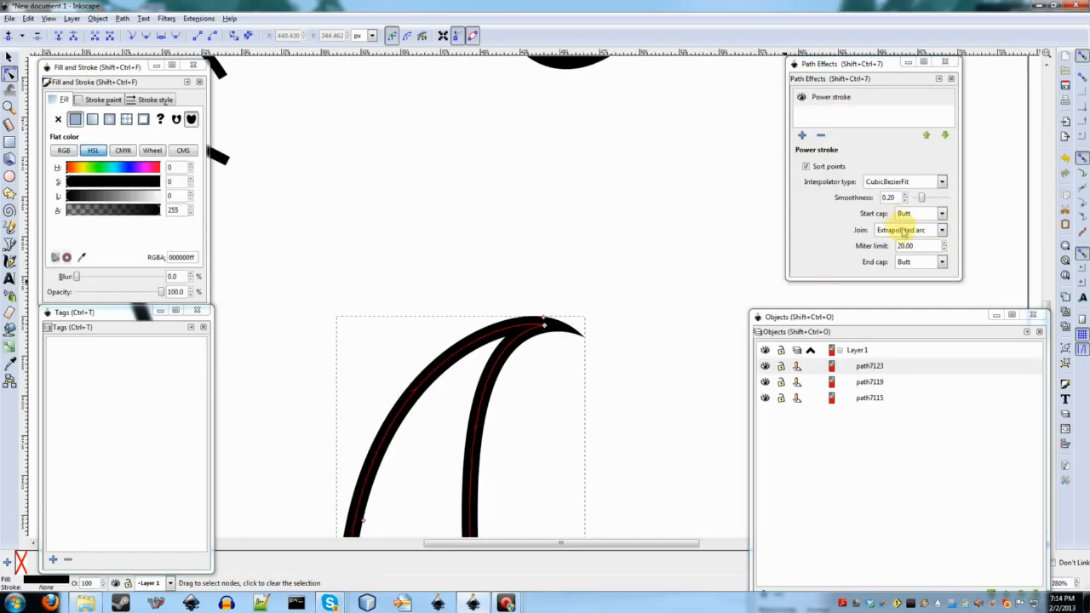
click(902, 230)
click(899, 261)
click(663, 325)
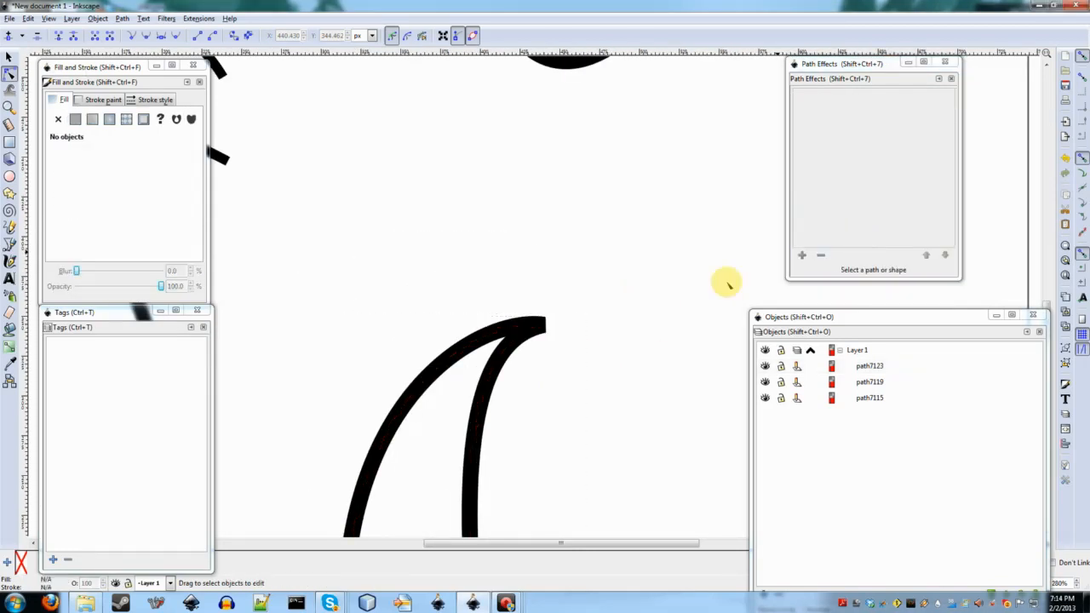
click(478, 407)
click(890, 229)
click(890, 271)
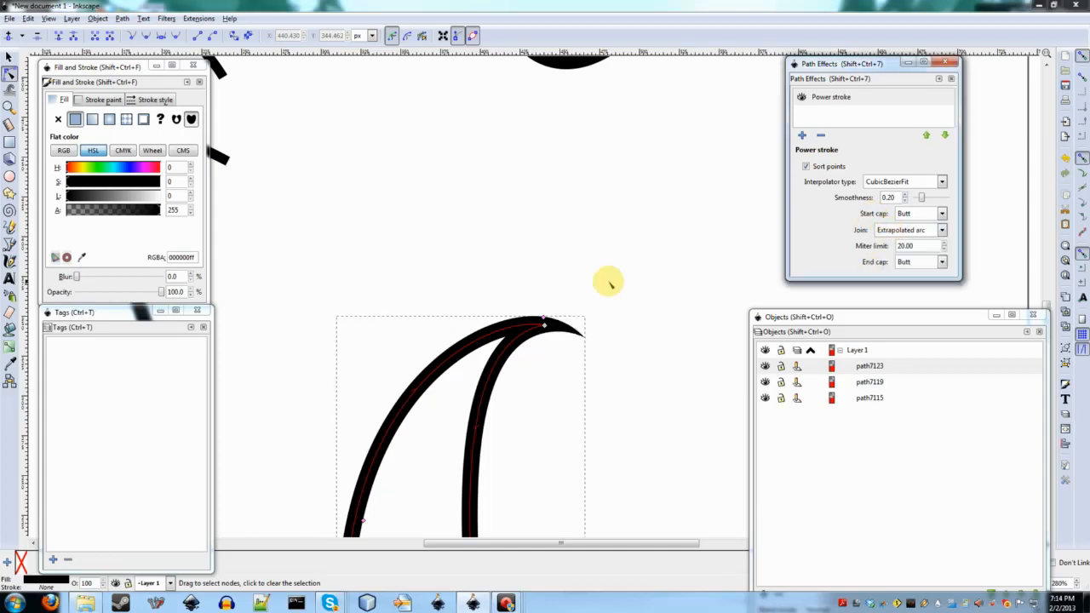
click(628, 277)
Step: Examine the hooked tip and the other two power-stroked paths across the whole page at different zoom levels
scroll(642, 272, down, 2)
scroll(641, 275, down, 1)
scroll(642, 275, up, 4)
scroll(642, 274, down, 4)
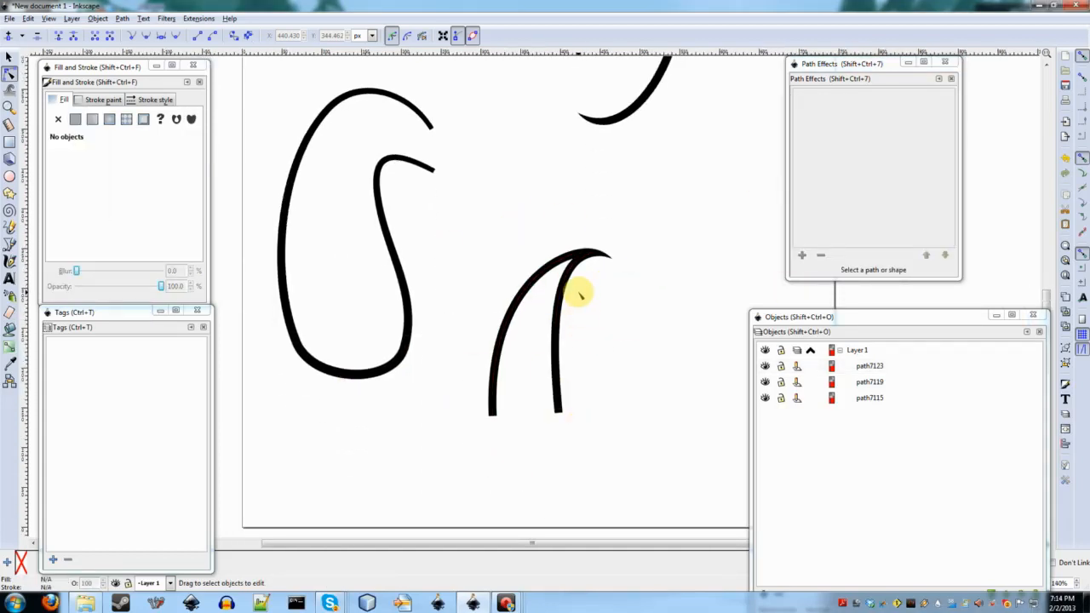
scroll(579, 292, right, 2)
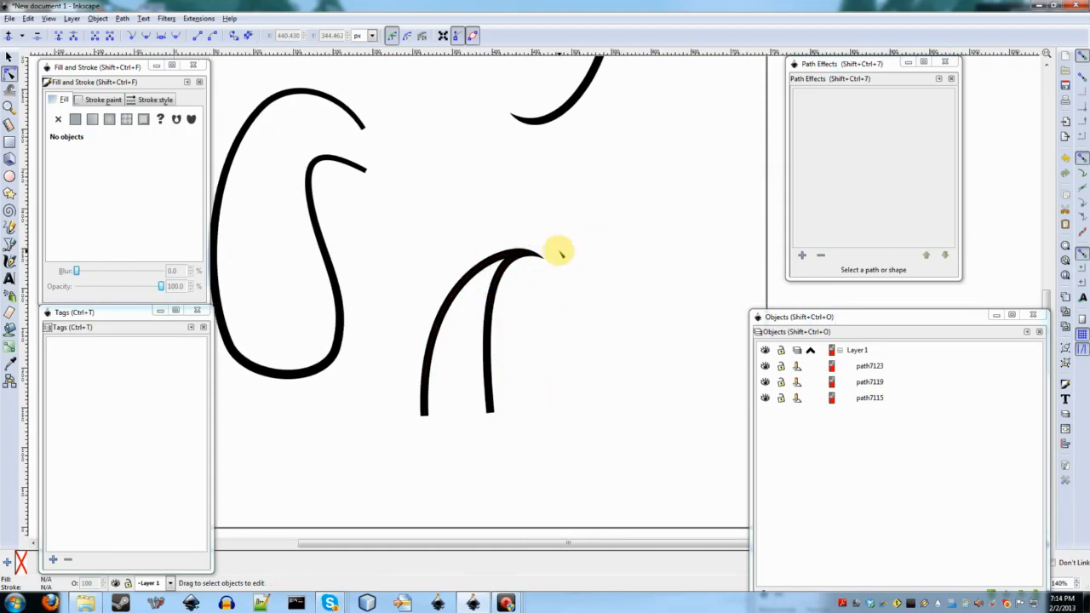
scroll(506, 347, up, 4)
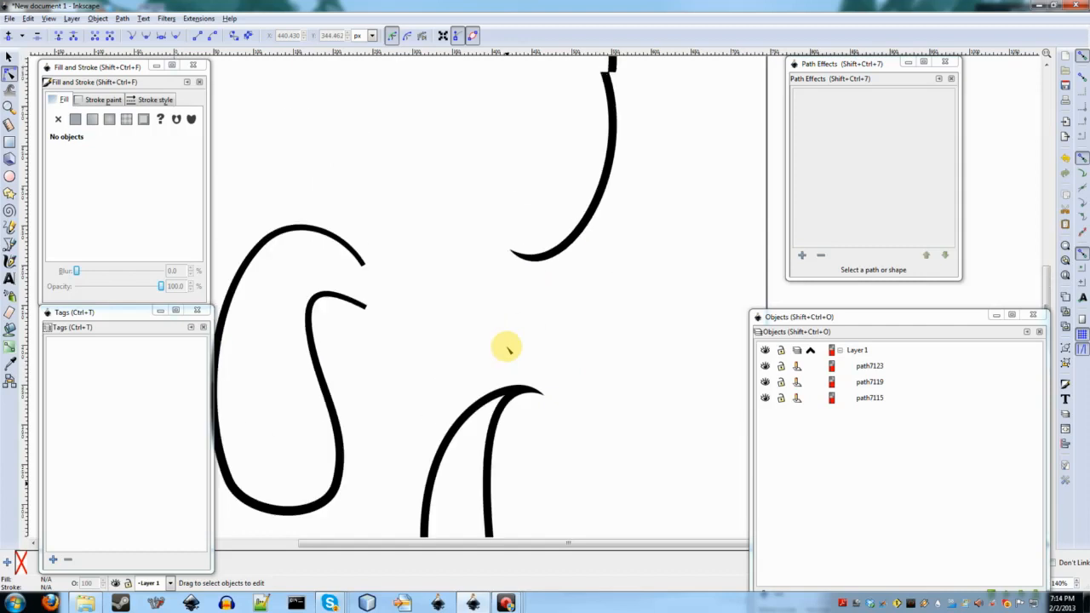
scroll(505, 347, up, 3)
ctrl+scroll(506, 347, down, 2)
scroll(506, 347, up, 4)
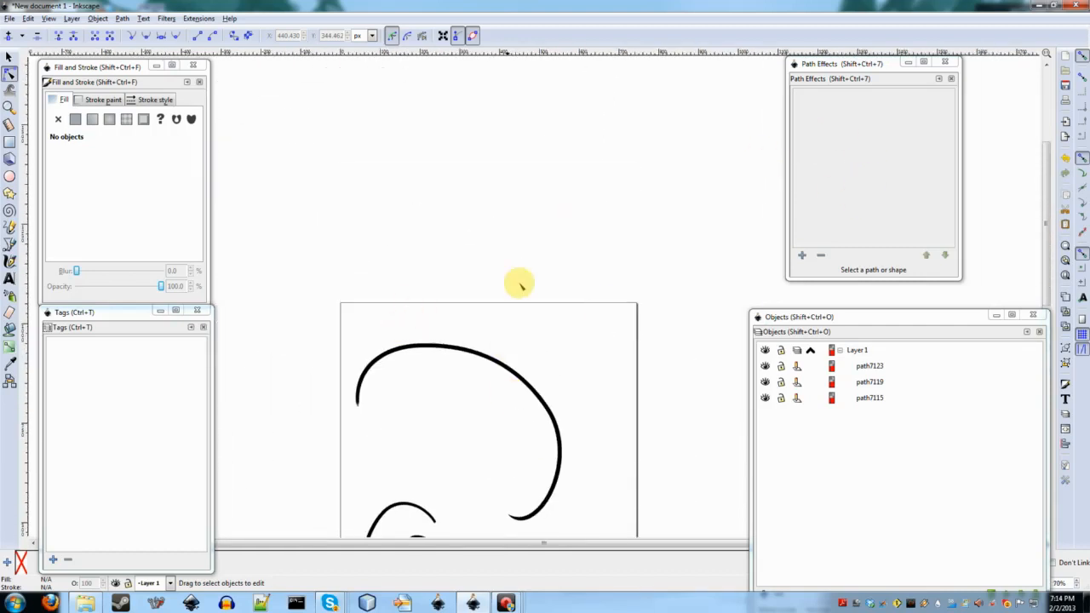
scroll(535, 285, down, 3)
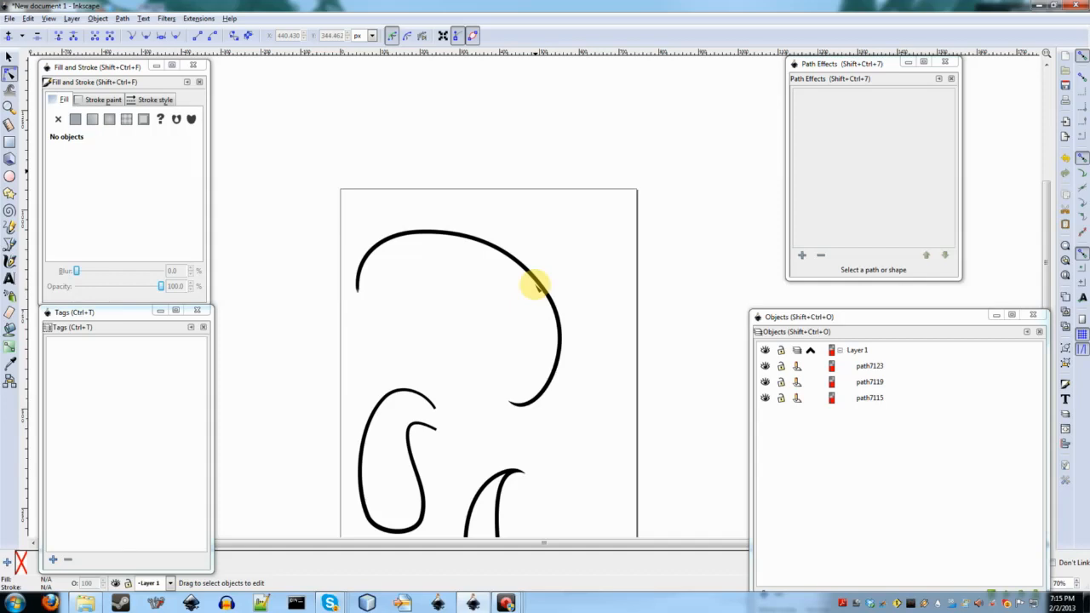
scroll(445, 250, down, 6)
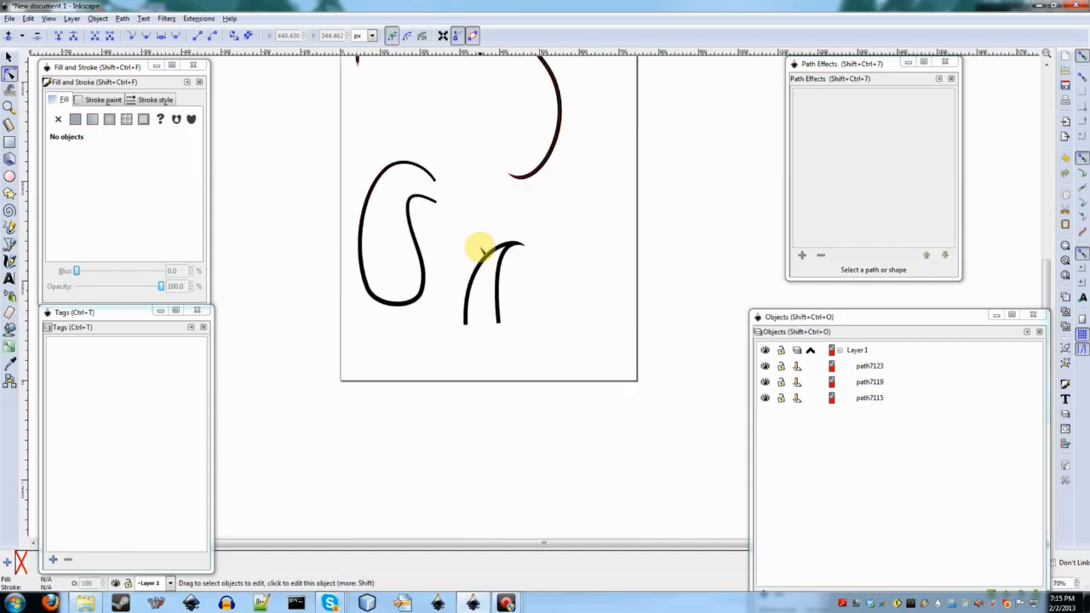
scroll(482, 250, up, 8)
scroll(498, 239, down, 4)
Step: Delete all three power-stroked paths from the page
key(F1)
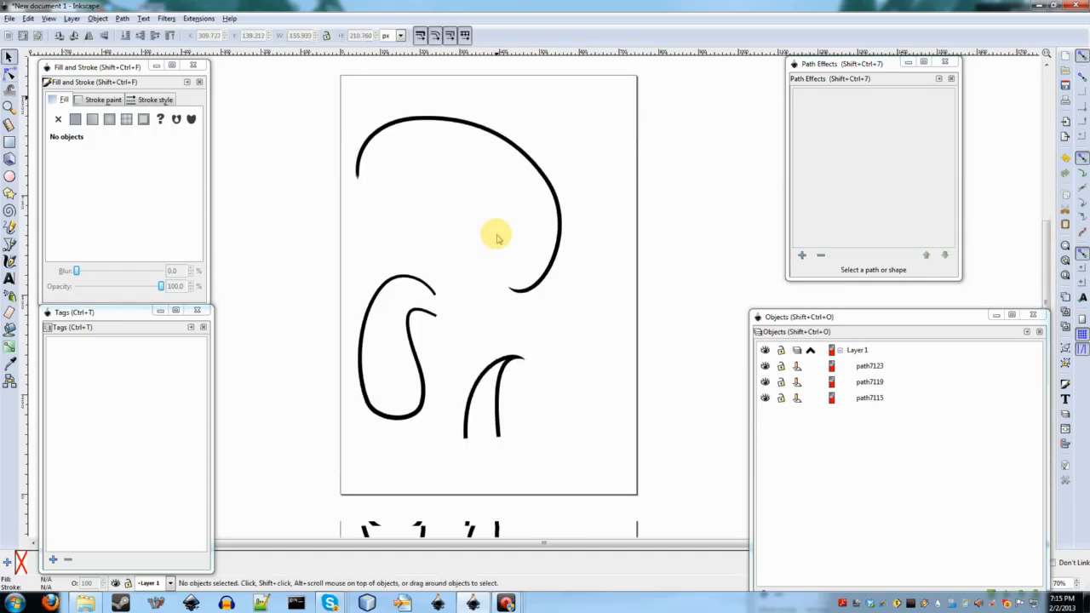
scroll(490, 237, down, 1)
drag(334, 106, 579, 431)
key(Delete)
scroll(509, 284, up, 2)
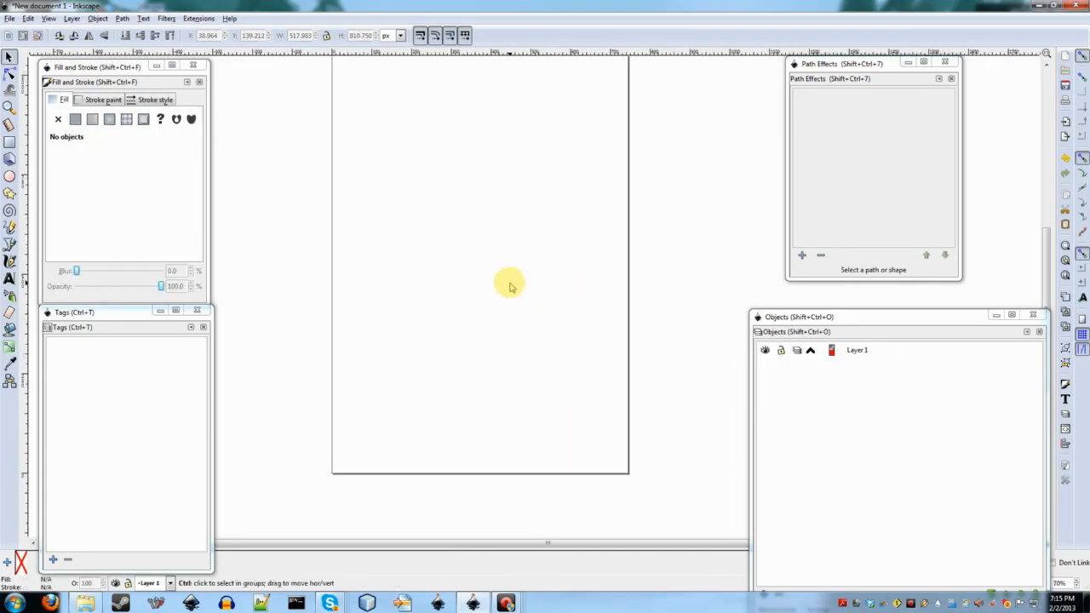
scroll(494, 283, up, 6)
scroll(492, 285, down, 1)
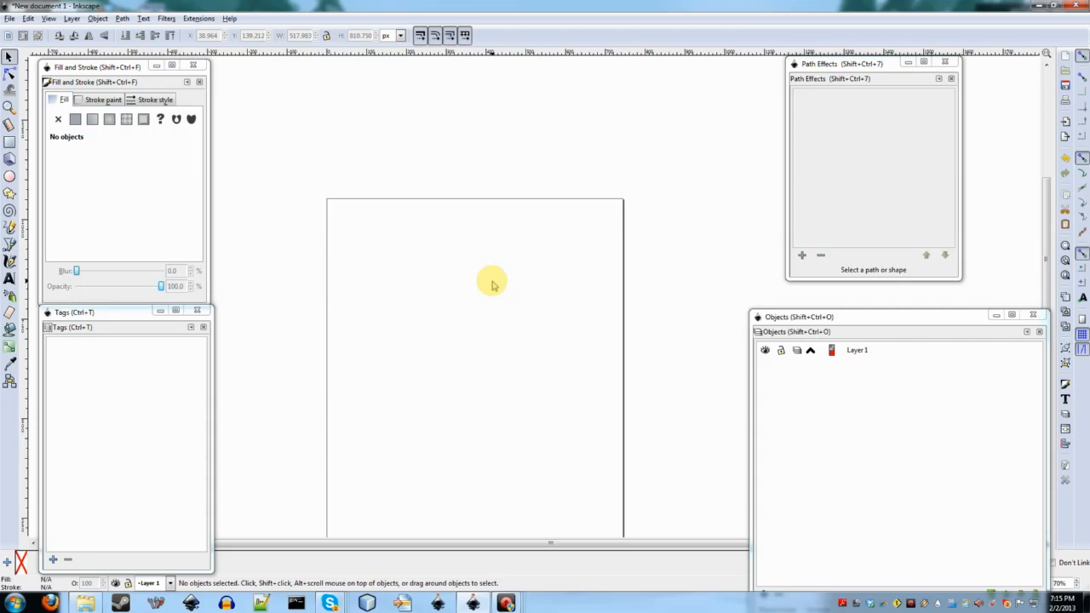
Step: Draw two separate, roughly parallel straight diagonal lines side by side on the page, the left one about 490 px long
key(b)
click(422, 269)
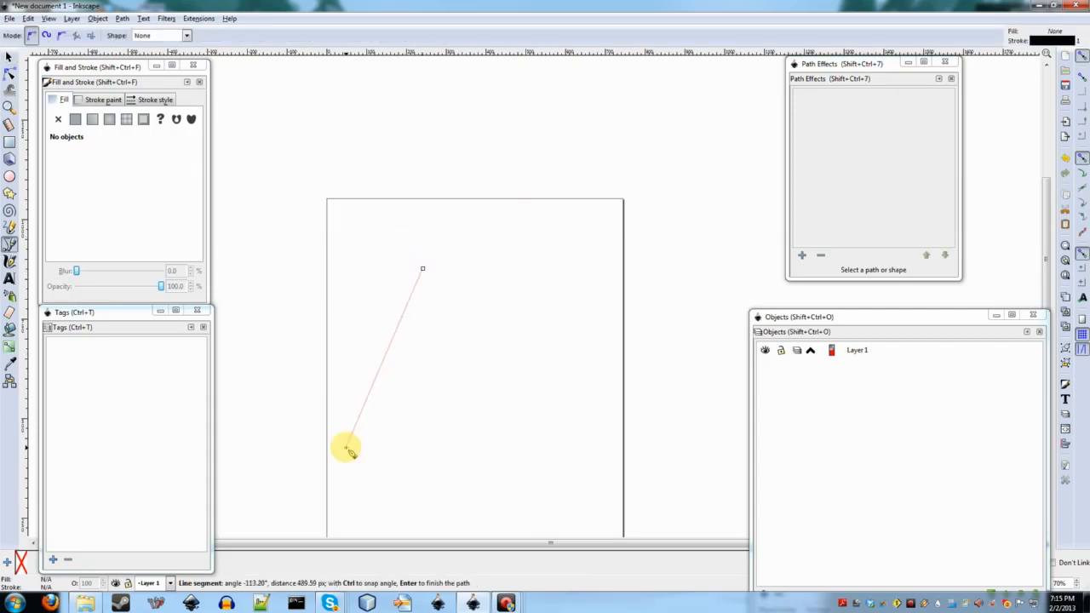
double_click(345, 447)
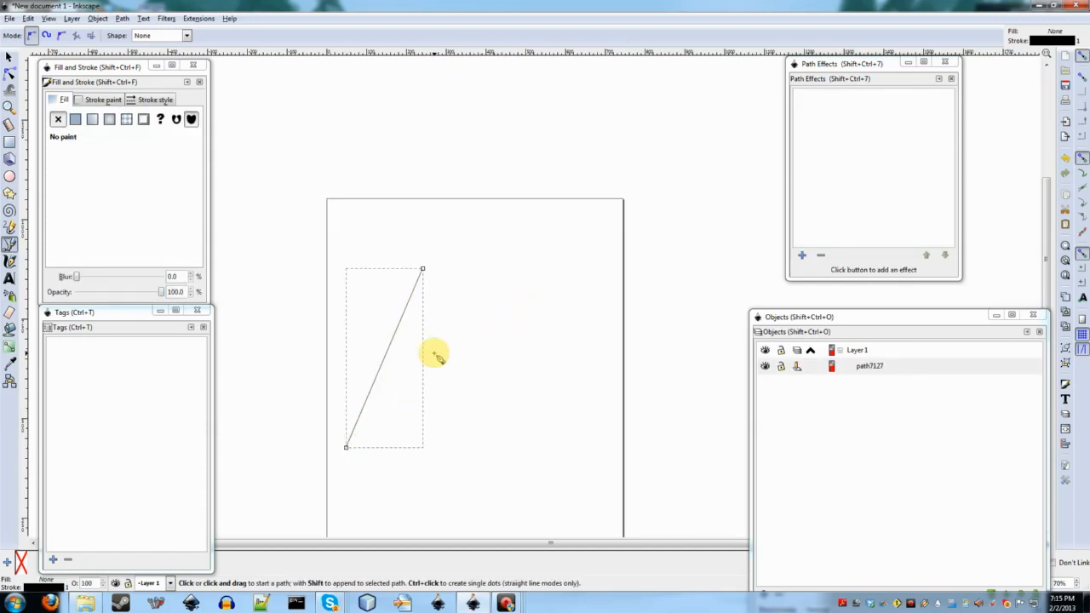
click(513, 311)
double_click(441, 486)
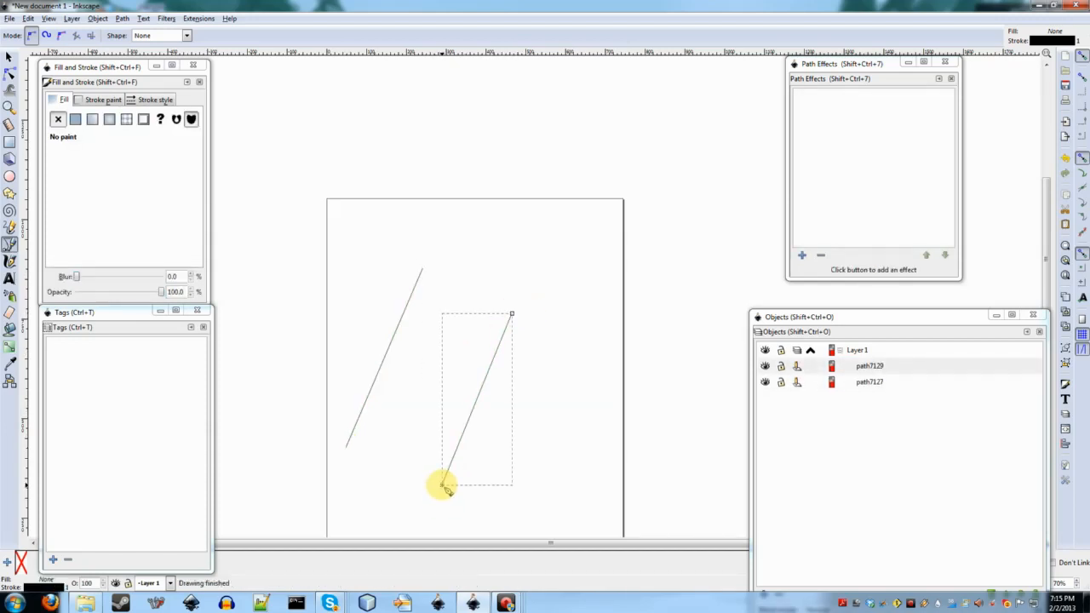
key(s)
shift+click(385, 400)
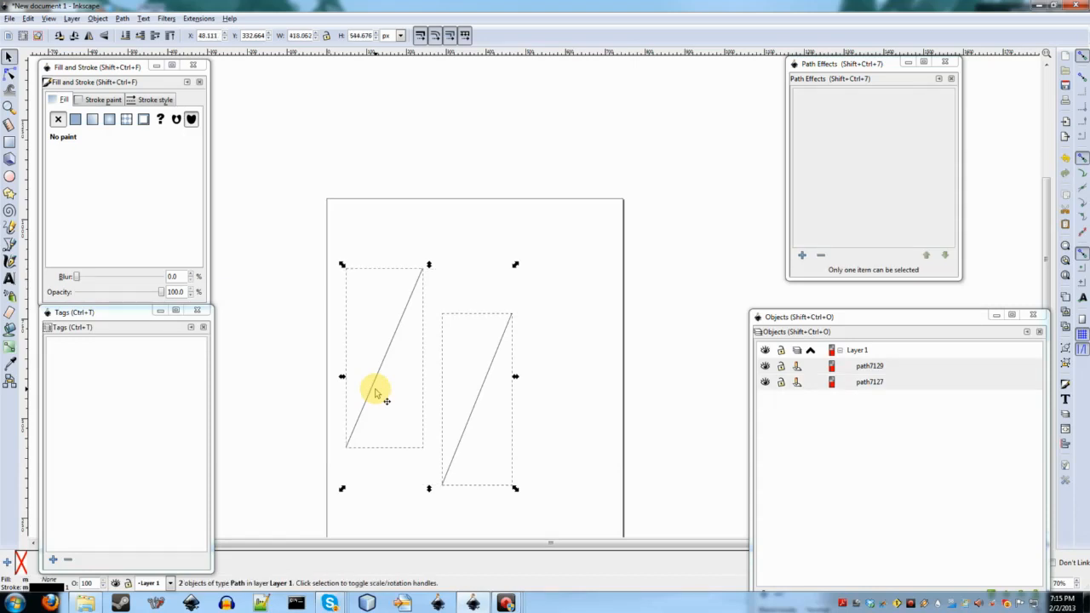
click(486, 294)
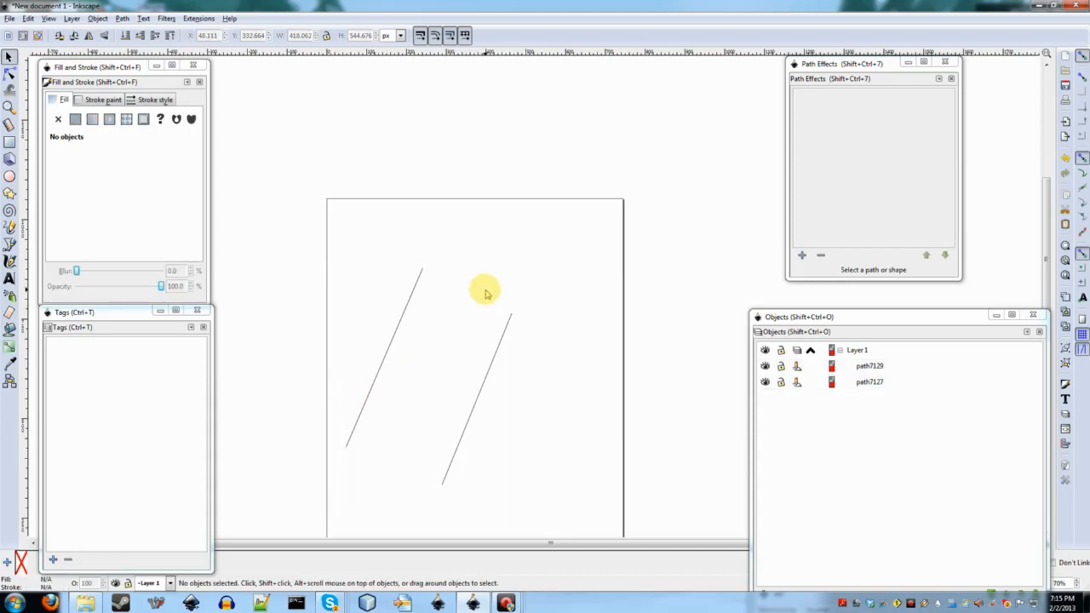
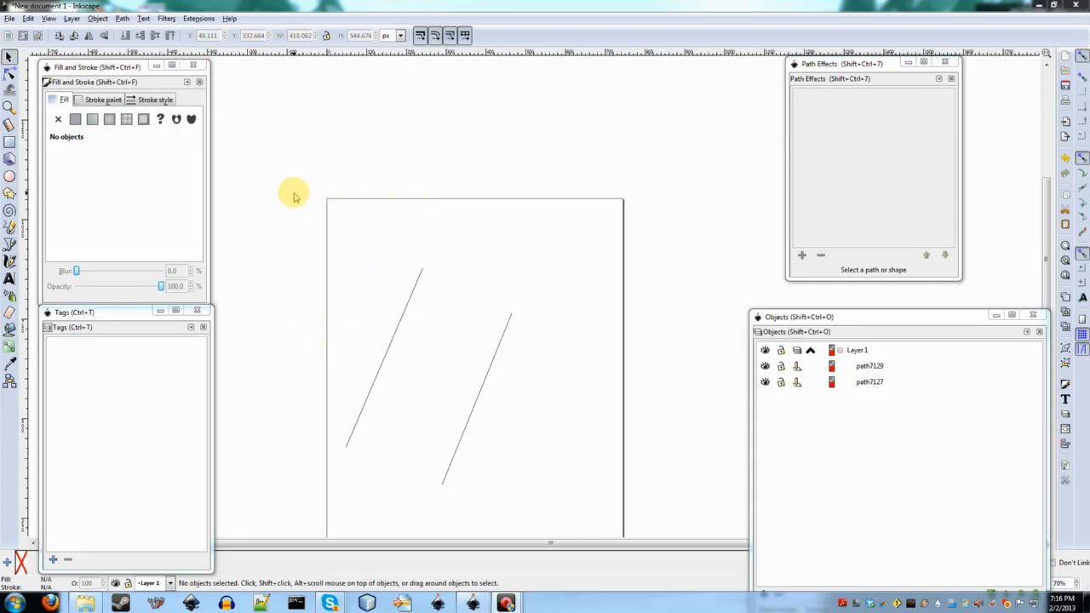
Step: Give both diagonal lines a green stroke, RGBA 3a9448ff, with a width of 10 px
scroll(530, 236, down, 2)
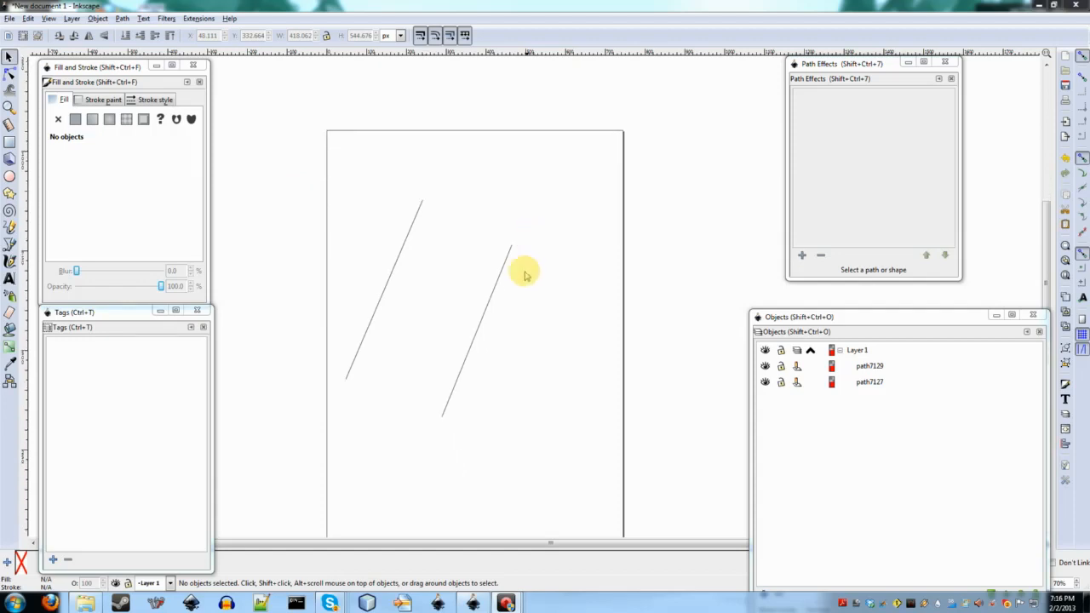
click(384, 292)
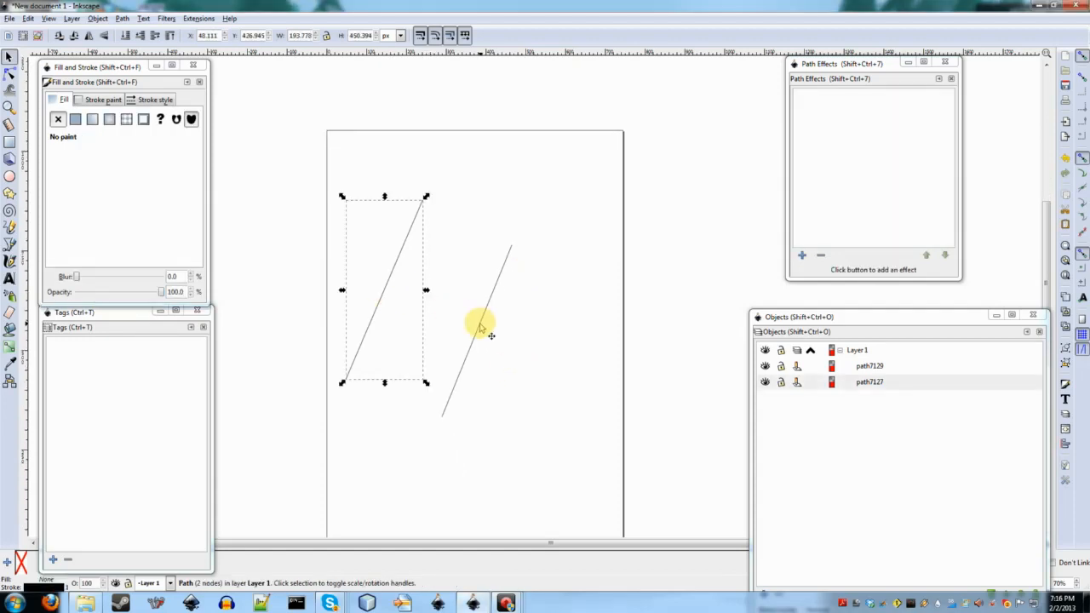
shift+click(482, 321)
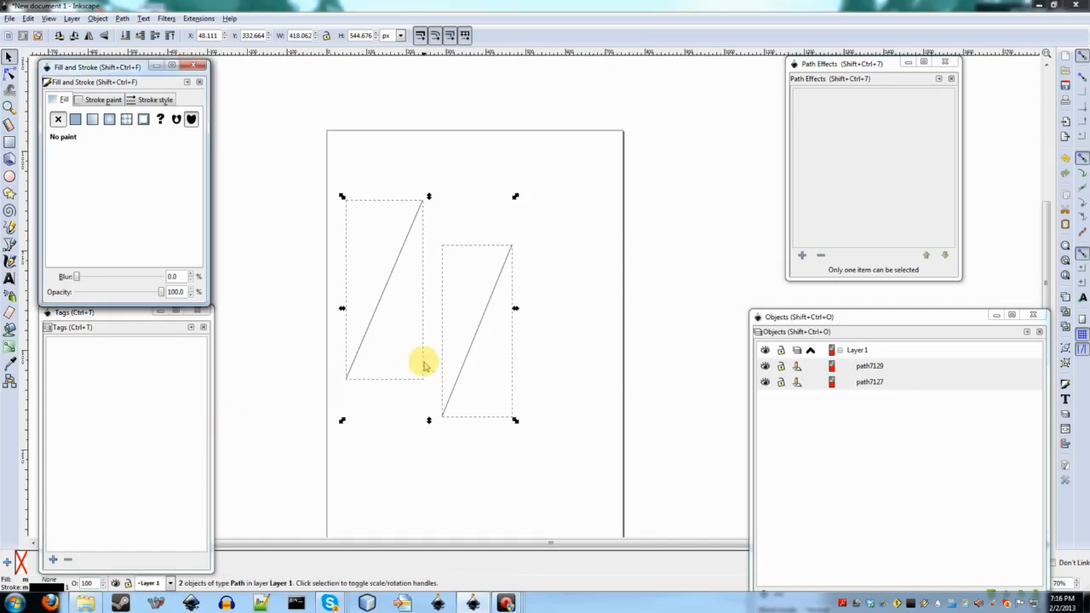
click(97, 100)
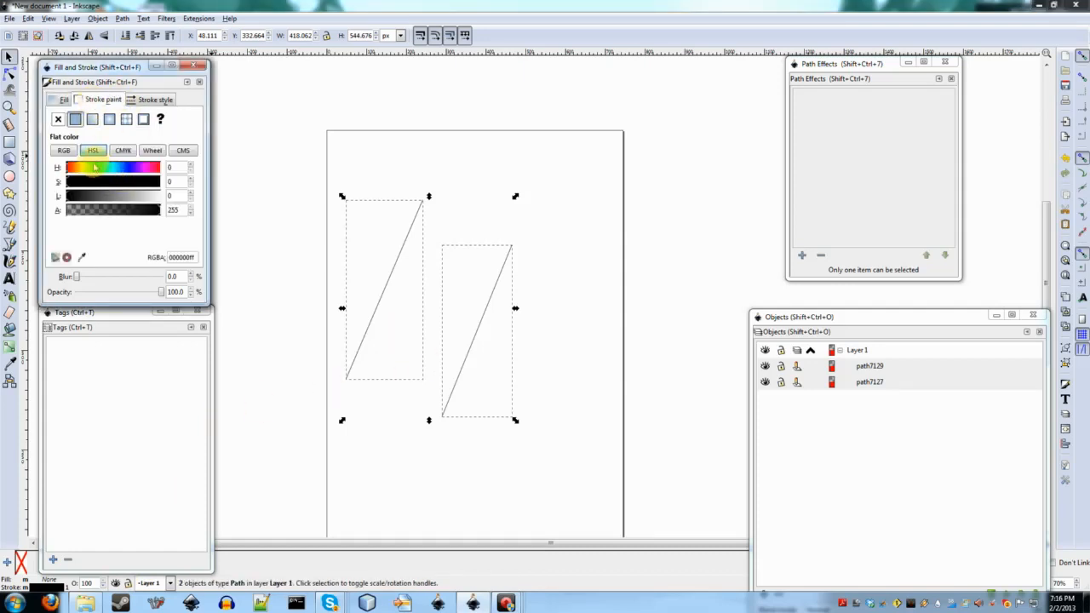
click(105, 195)
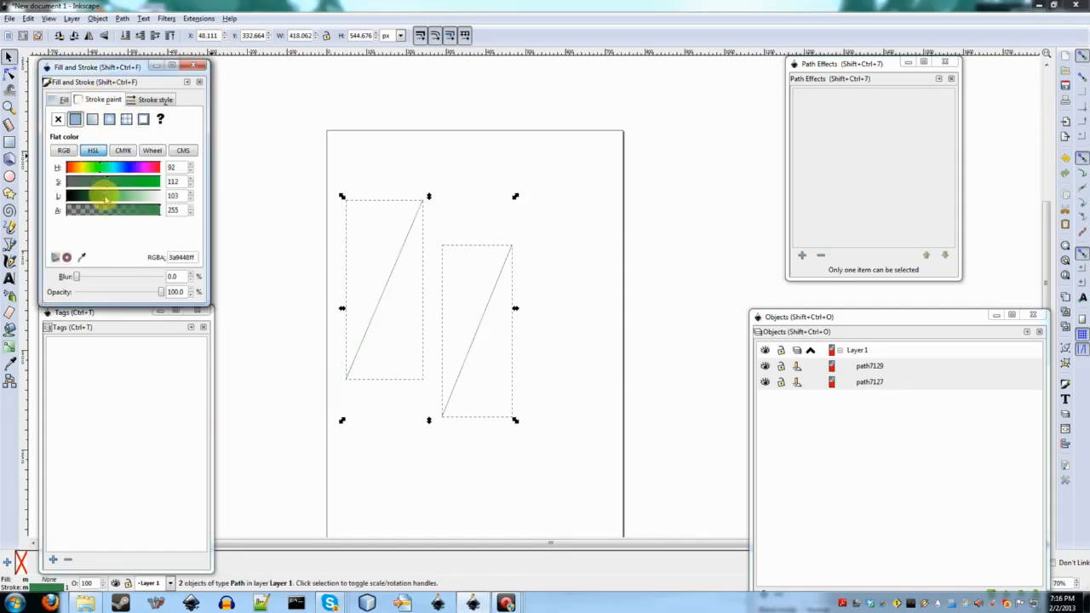
right_click(65, 588)
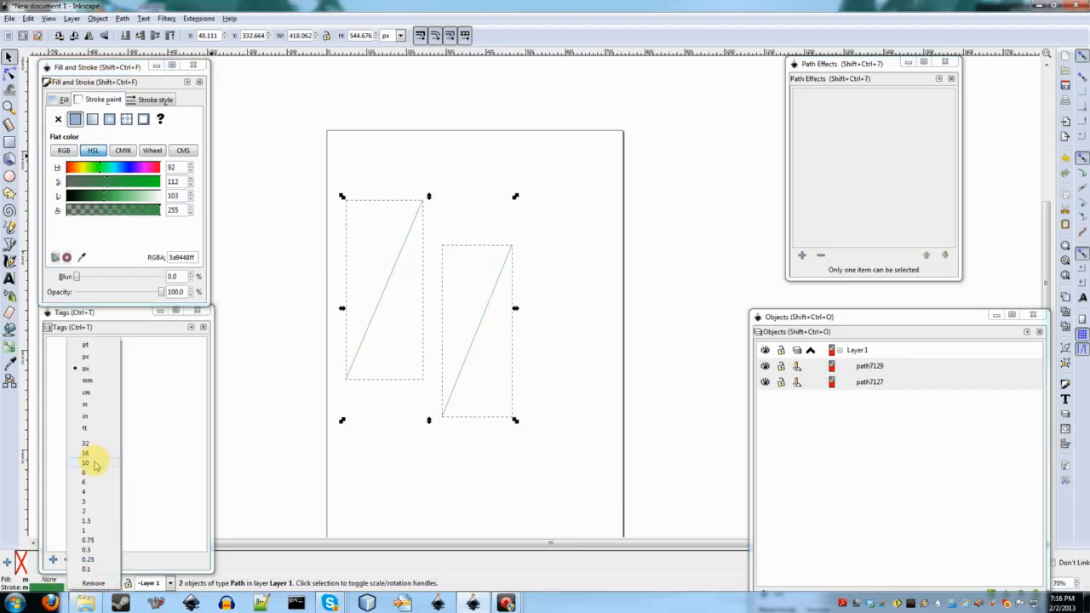
click(94, 463)
click(639, 426)
Step: Apply Fill Between Strokes (LPE) to the two green lines
click(499, 280)
shift+click(394, 271)
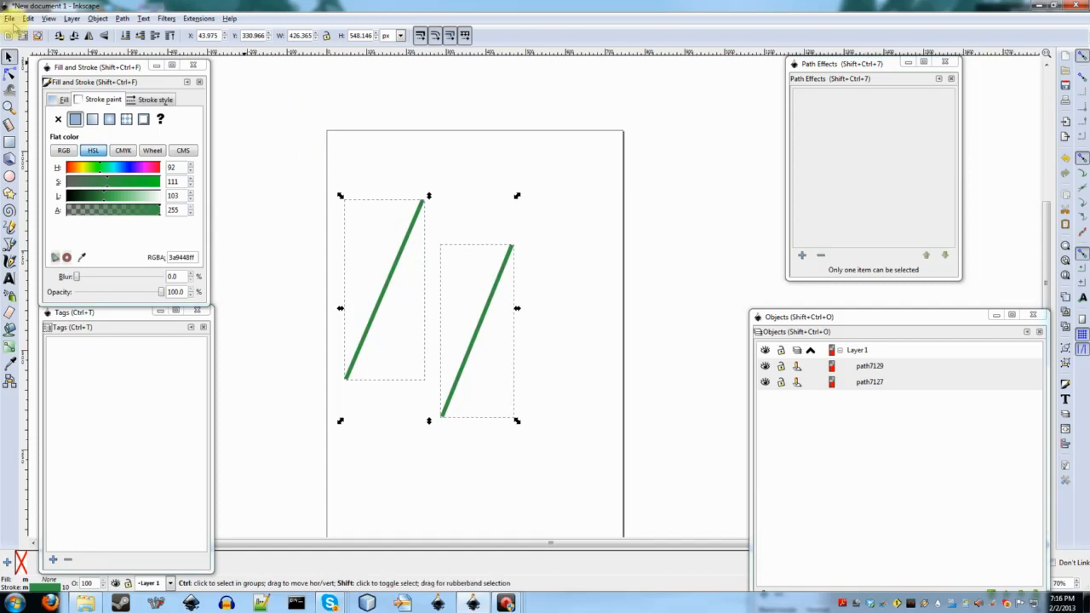
click(27, 18)
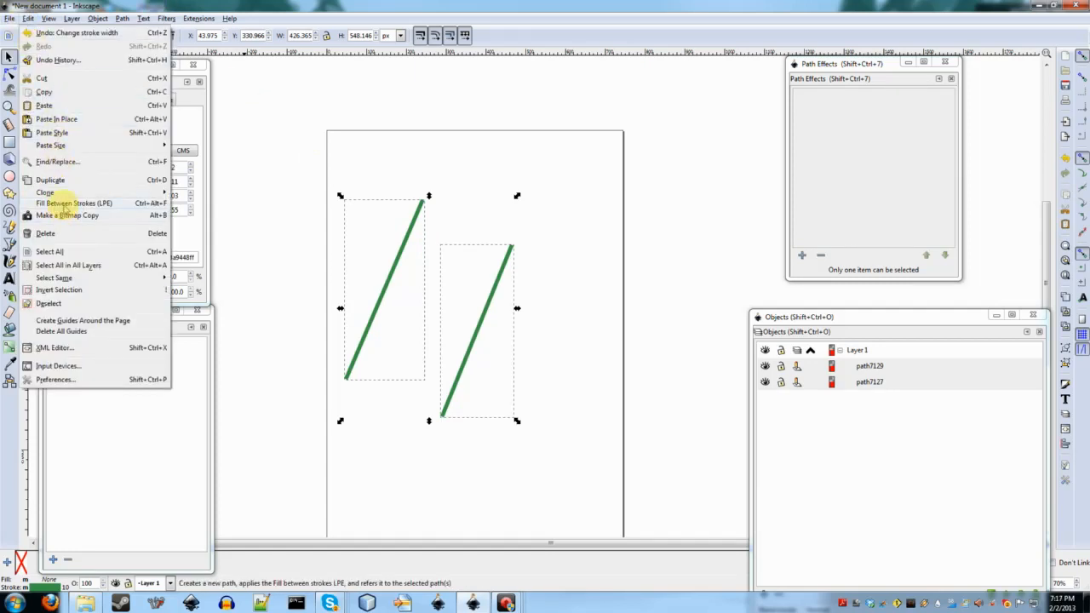
click(507, 126)
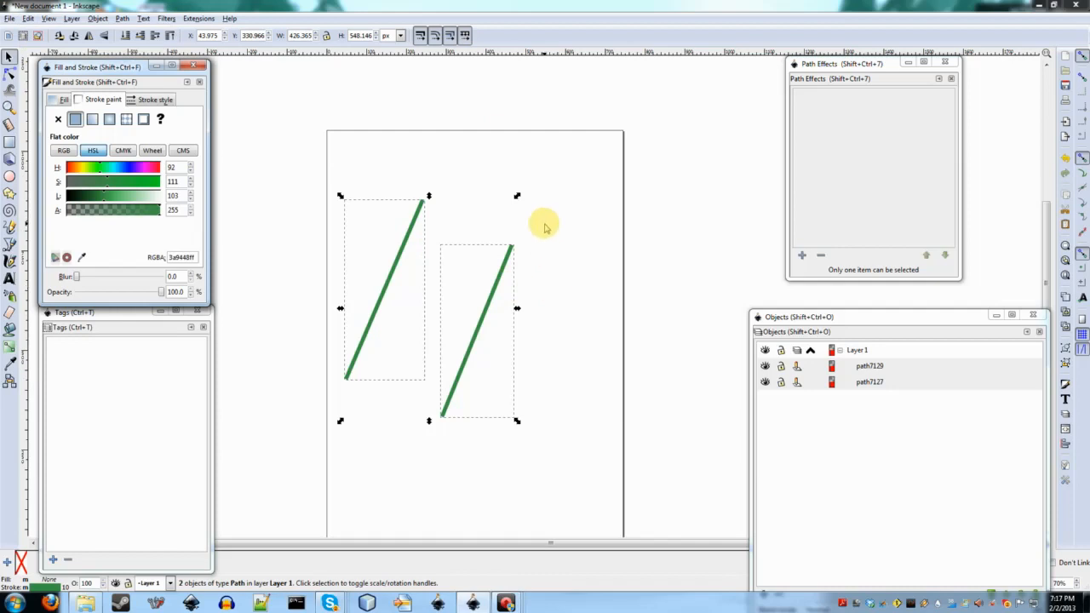
click(506, 378)
shift+click(467, 362)
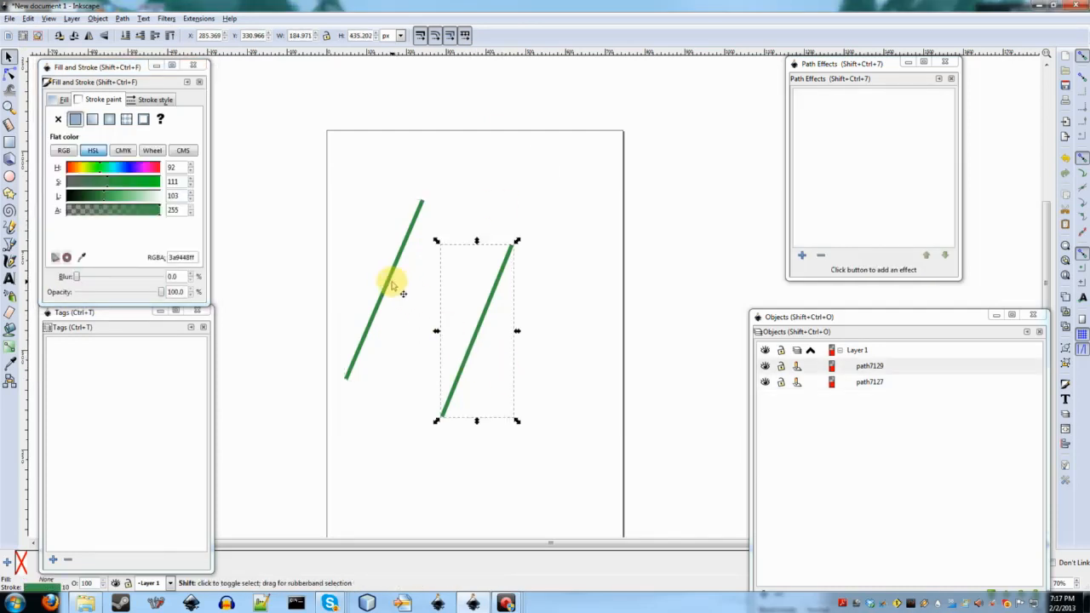
shift+click(394, 287)
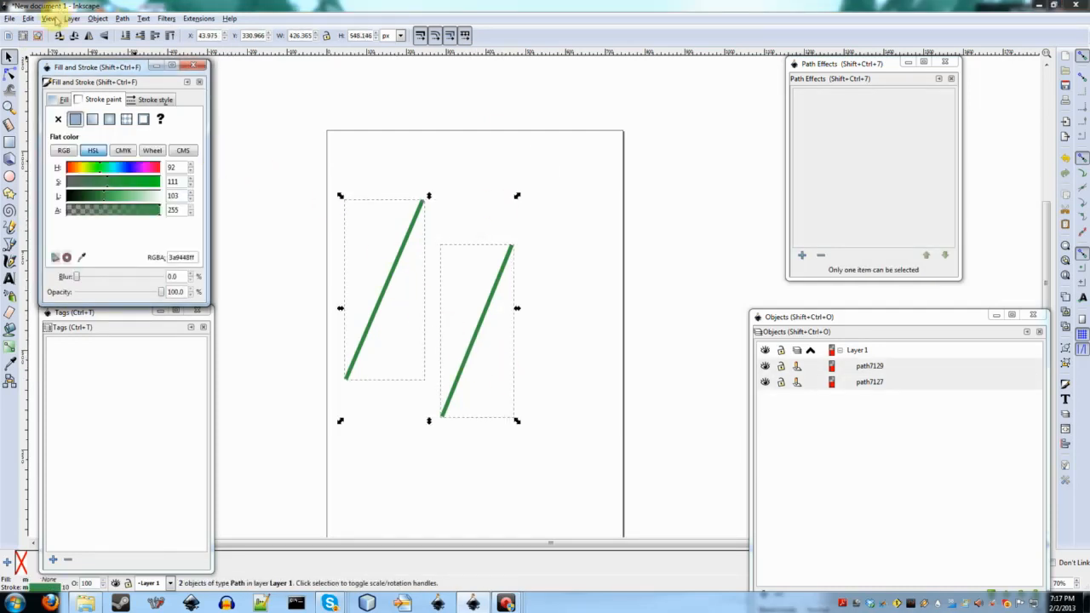
click(29, 19)
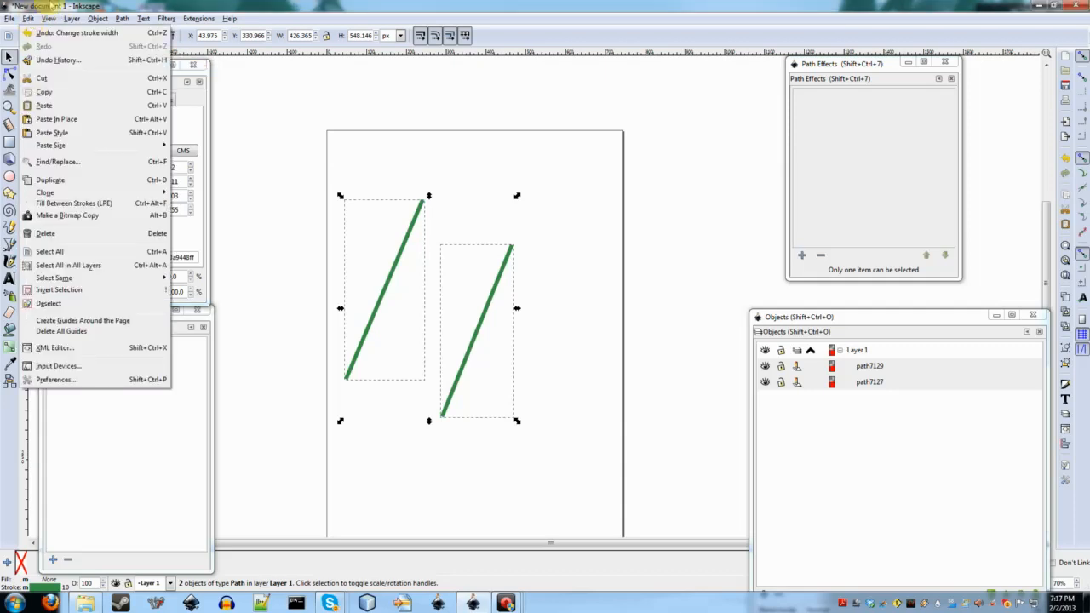
click(162, 4)
key(ctrl+alt+f)
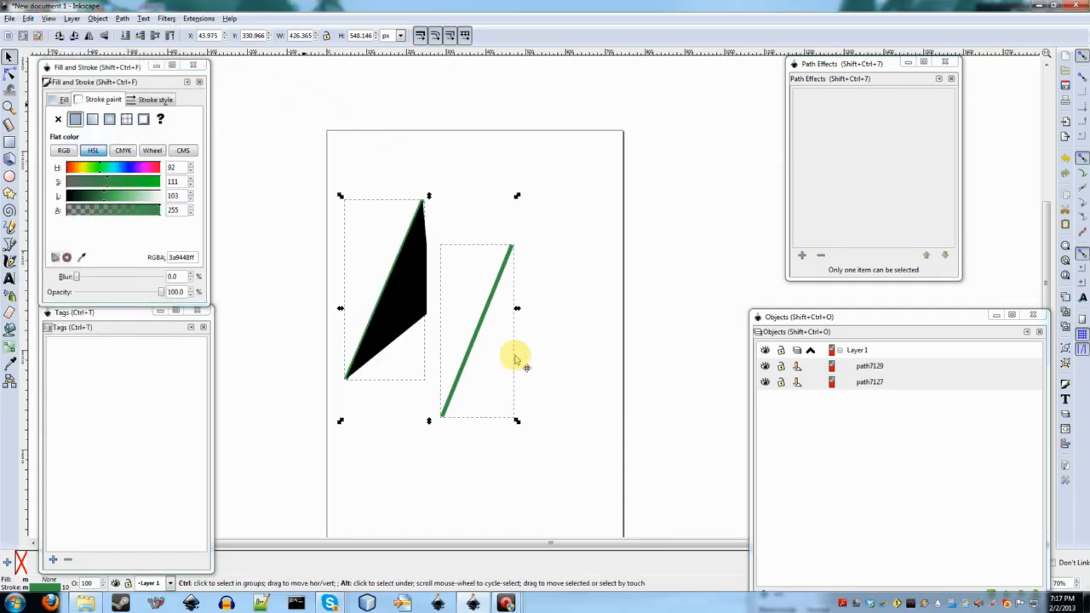
Step: Examine up close how the new fill shape connects the ends of the two green lines
scroll(460, 305, up, 2)
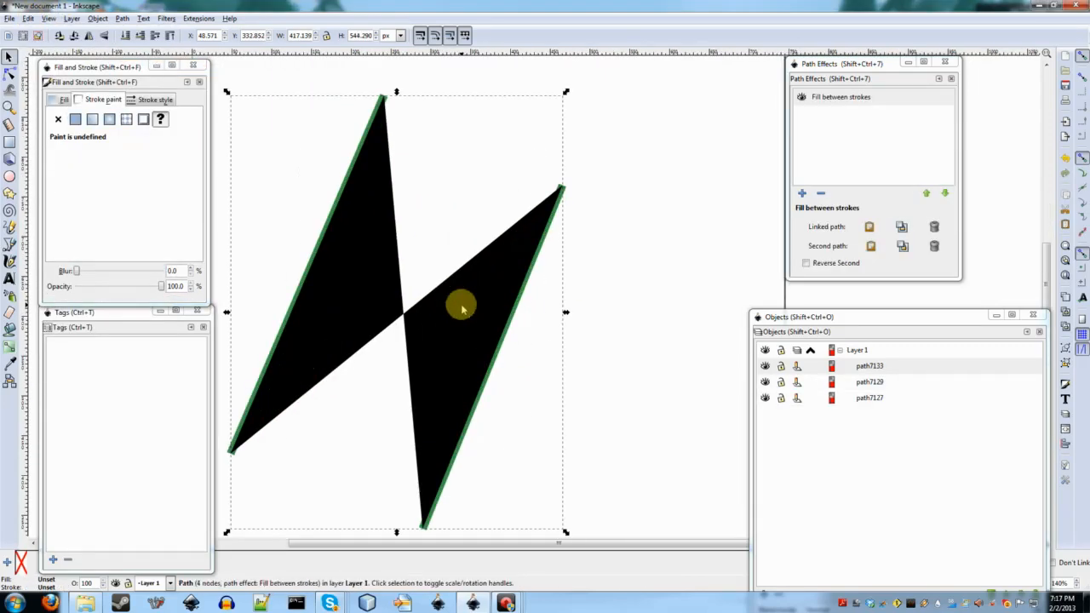
scroll(462, 309, down, 1)
scroll(462, 309, up, 2)
scroll(462, 309, down, 2)
scroll(463, 309, left, 2)
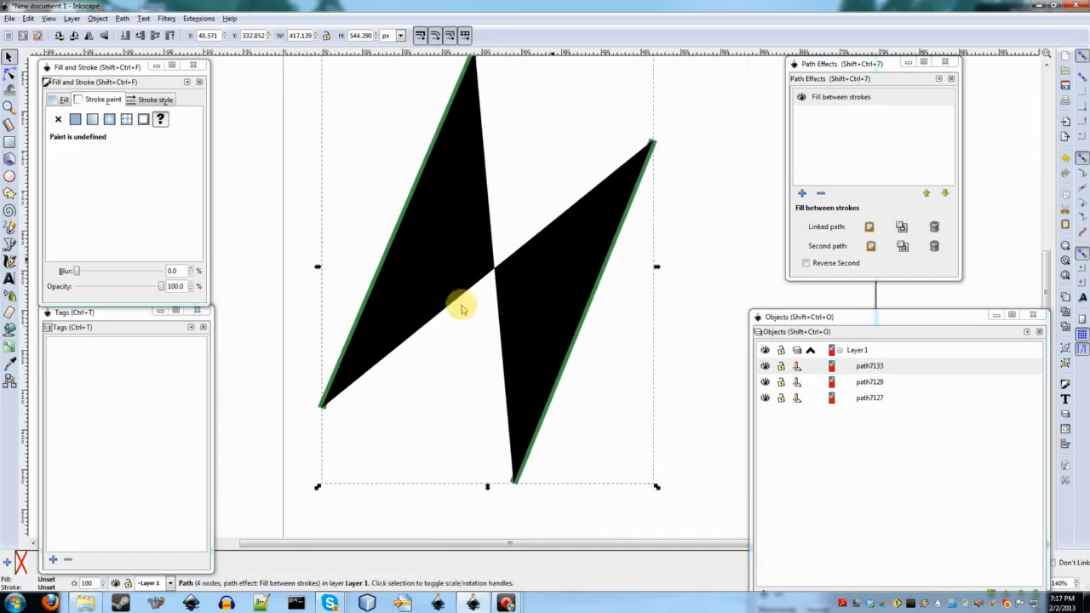
scroll(462, 310, up, 2)
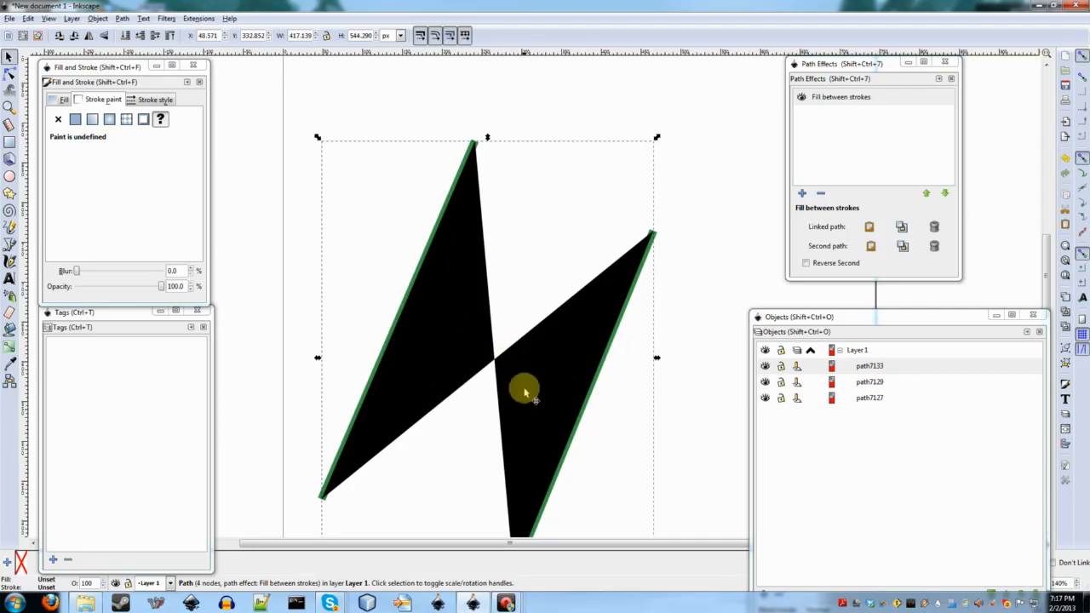
scroll(524, 392, down, 3)
scroll(509, 302, up, 2)
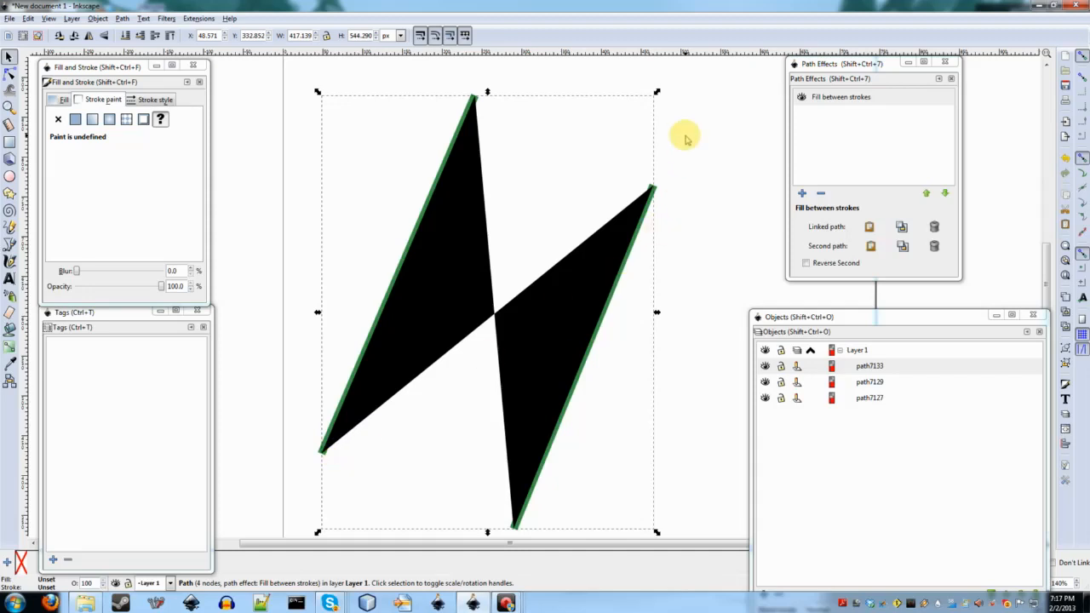
Step: Try moving the right green line's upper end node down below its other end, and undo the move
key(n)
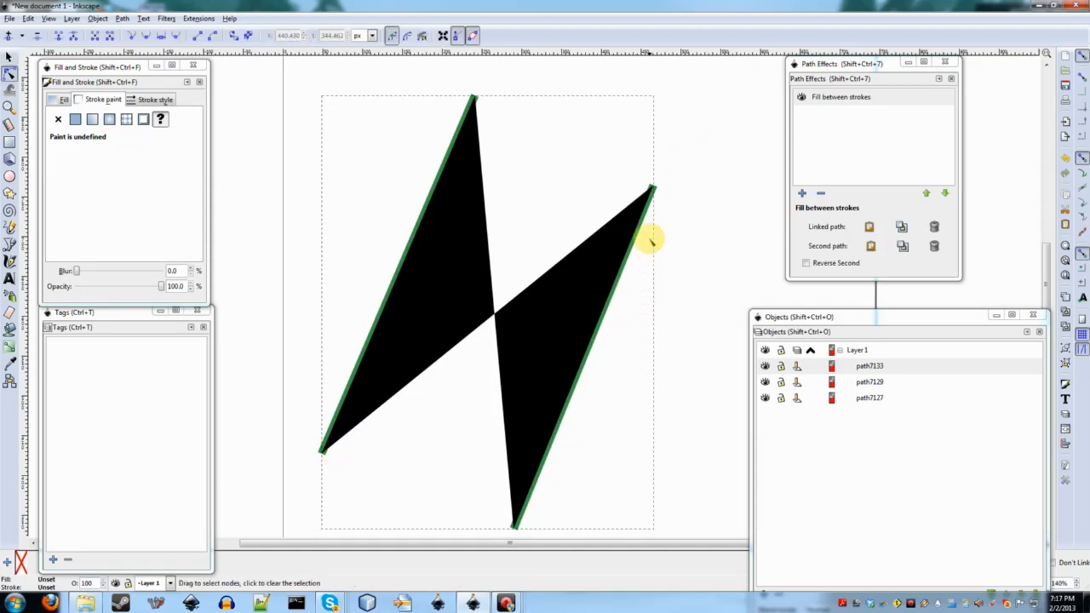
click(658, 191)
mouse_move(658, 190)
mouse_down()
mouse_move(730, 499)
mouse_move(723, 524)
mouse_move(708, 450)
mouse_move(730, 466)
mouse_up()
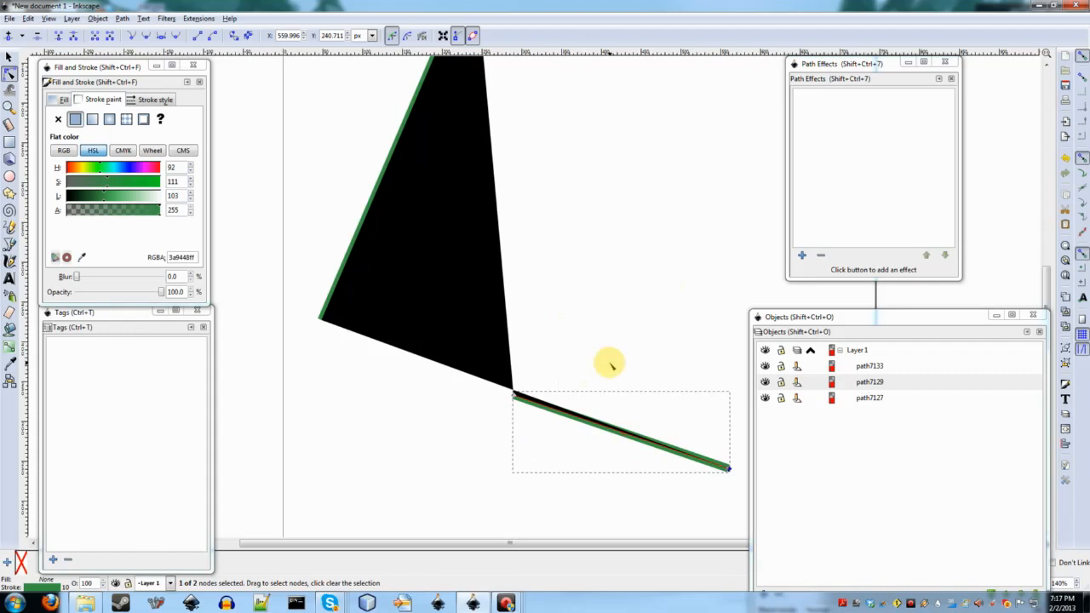
key(ctrl+z)
scroll(476, 231, up, 4)
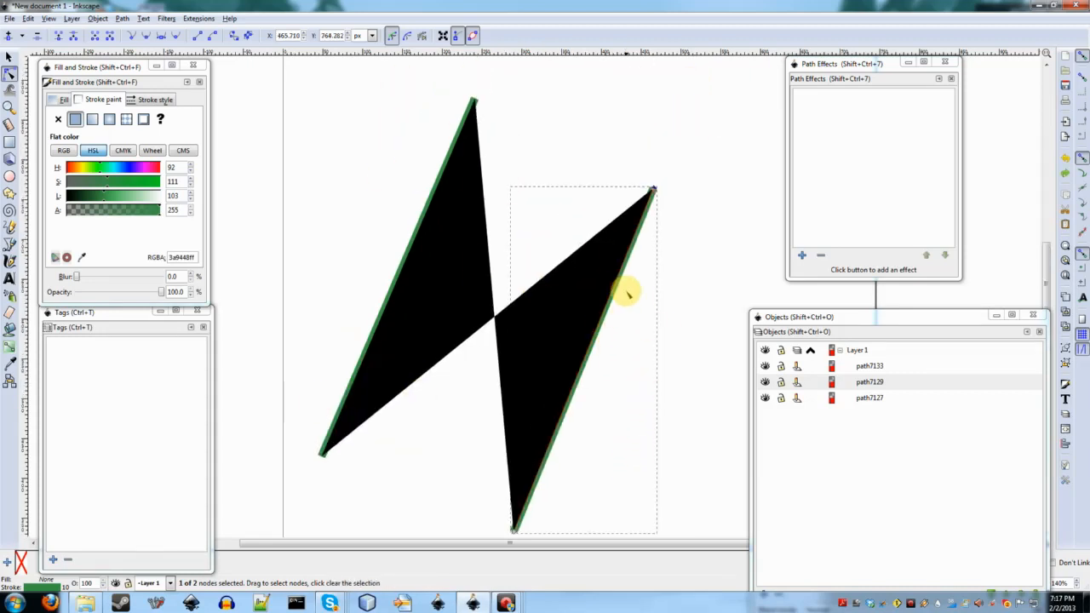
Step: Turn on Reverse Second in the black fill shape's Fill between strokes effect
click(692, 207)
click(530, 286)
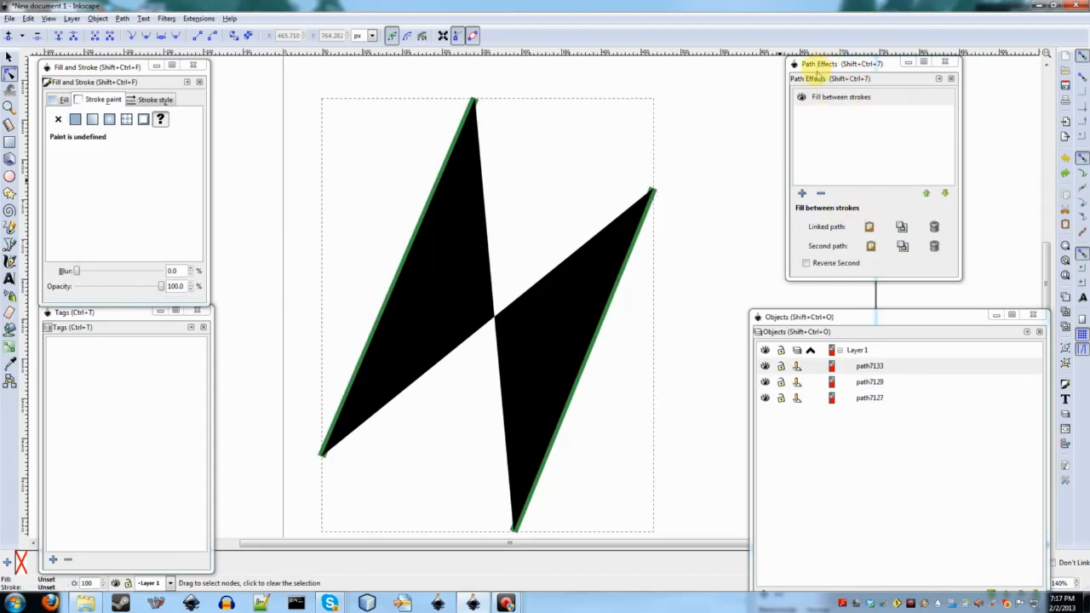
click(806, 263)
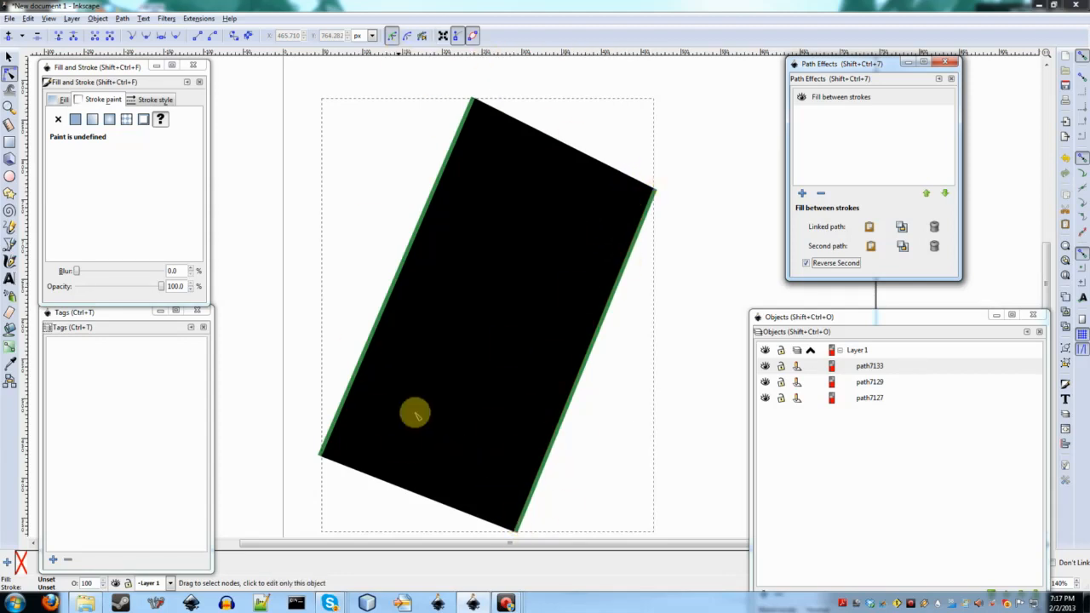
Step: Lower the black fill shape in the stacking order beneath both green lines
key(s)
key(Escape)
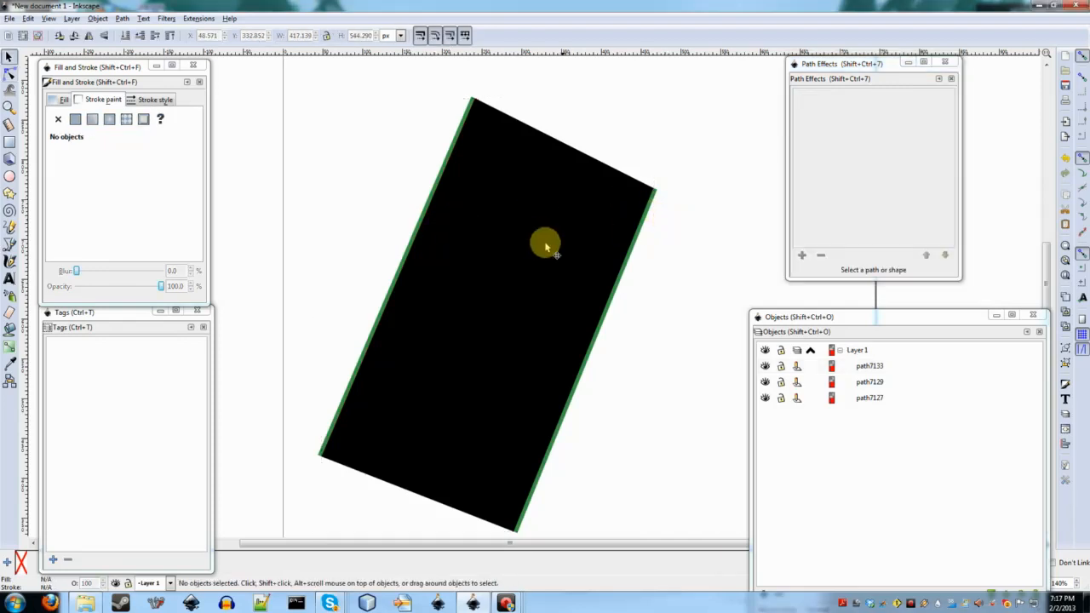
click(540, 247)
key(Page_Down)
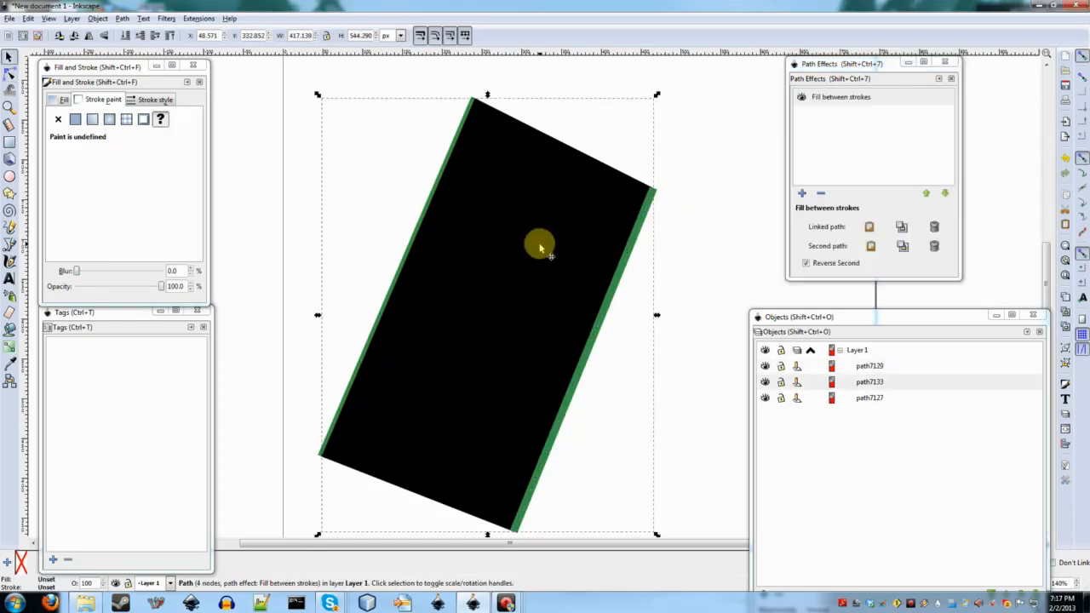
key(Page_Down)
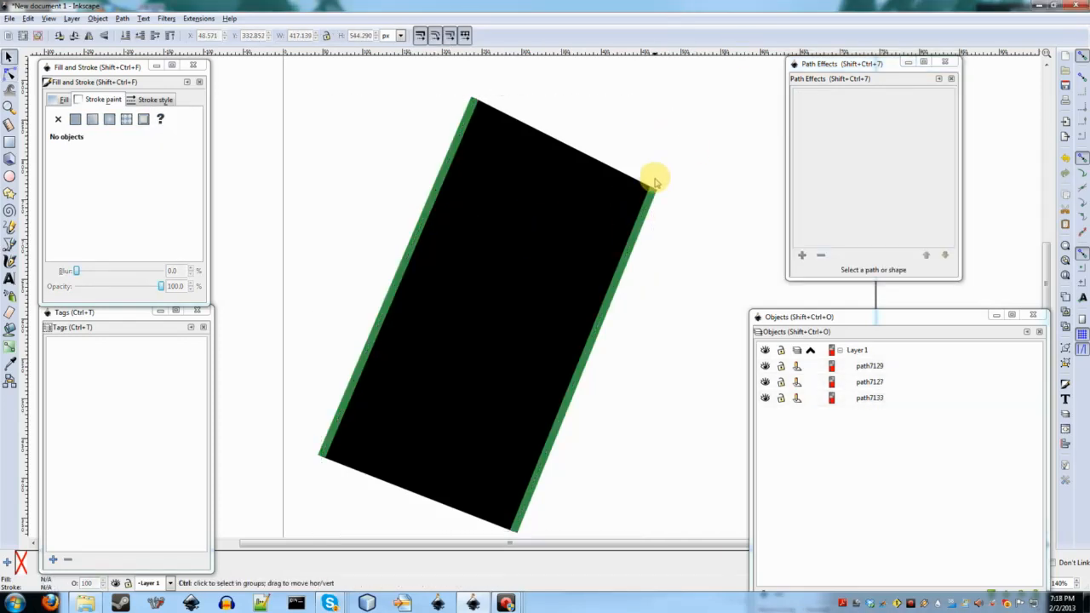
scroll(652, 178, down, 2)
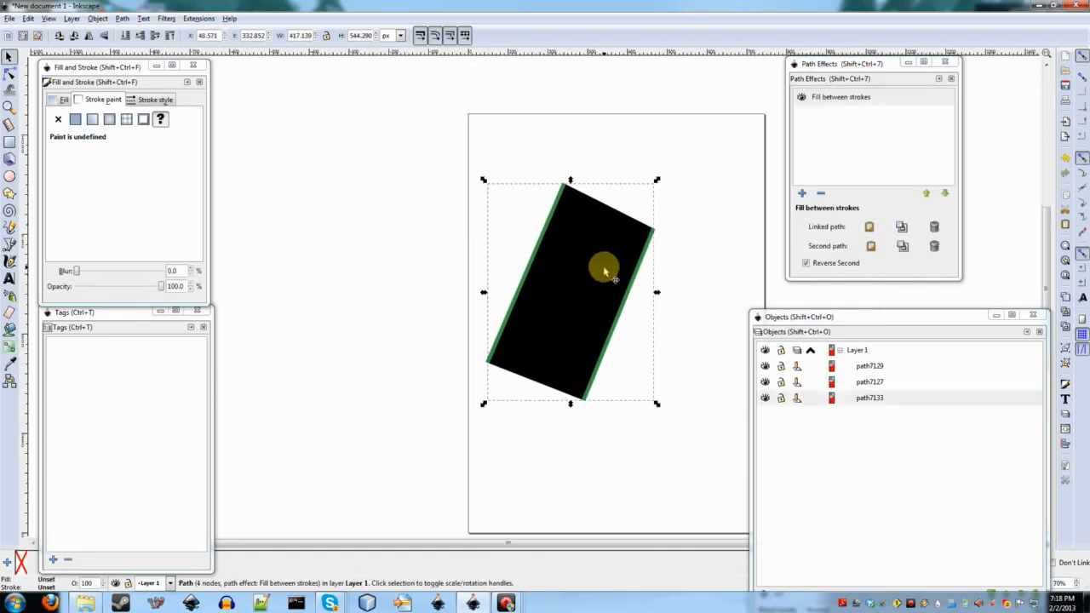
key(Home)
key(End)
click(669, 212)
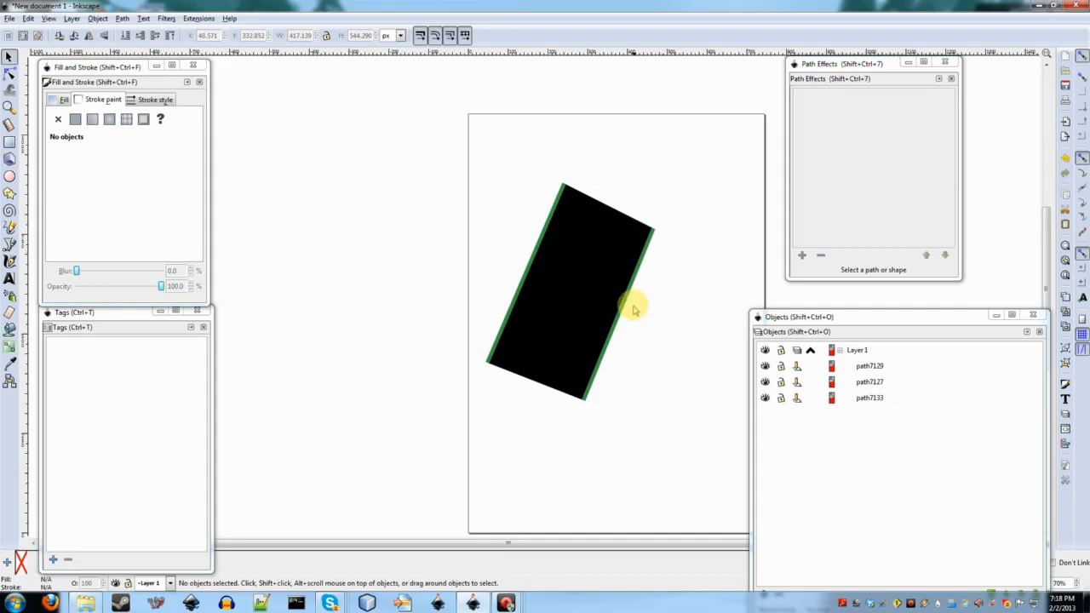
Step: Bend both straight green lines into curves that bulge up and to the left
scroll(634, 300, up, 2)
key(n)
click(429, 233)
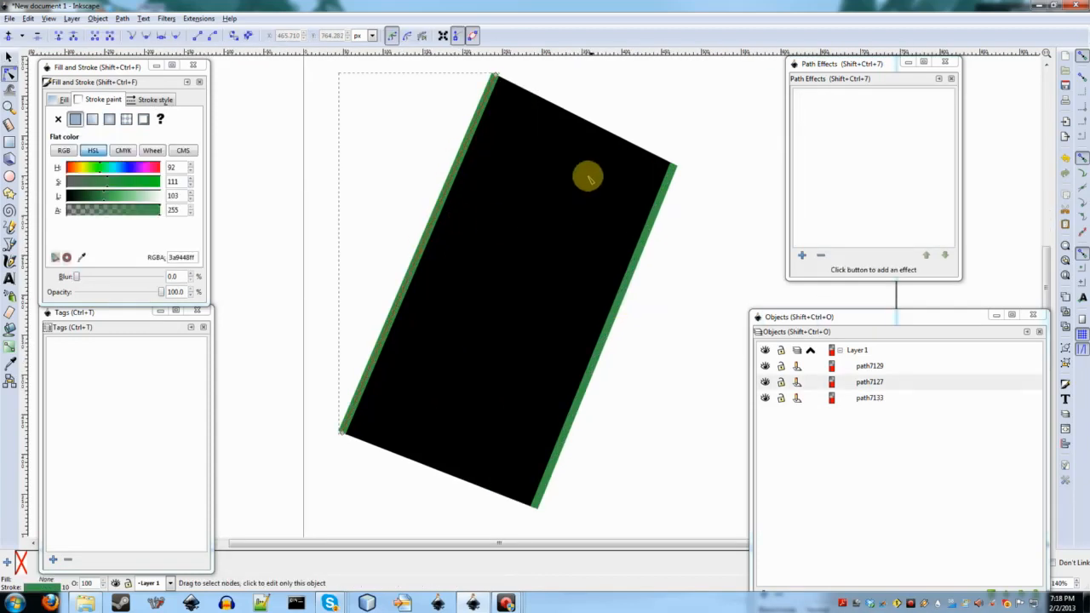
scroll(494, 281, up, 3)
scroll(468, 358, down, 2)
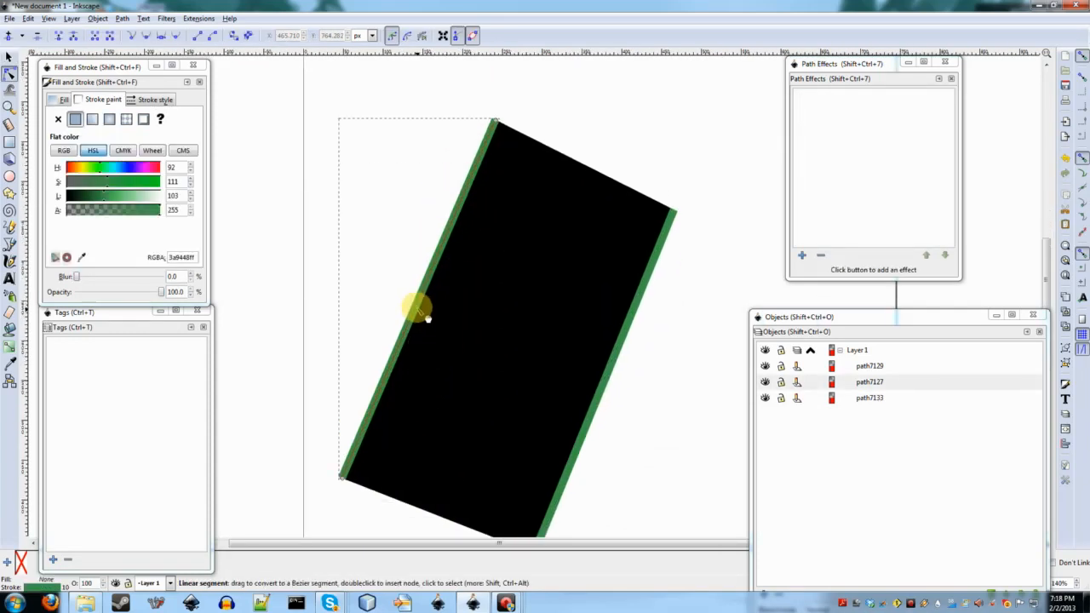
drag(418, 307, 330, 132)
click(606, 344)
drag(616, 360, 477, 255)
click(689, 275)
Step: Examine how the black fill follows the two curved green lines
ctrl+scroll(640, 281, down, 2)
scroll(640, 284, up, 2)
scroll(640, 284, down, 2)
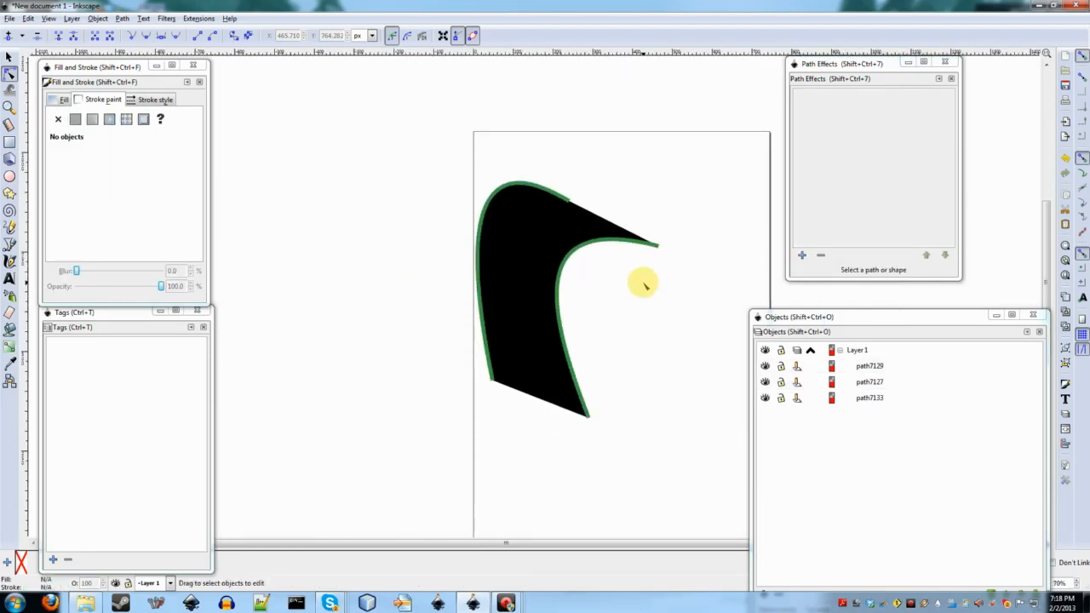
scroll(642, 283, up, 2)
scroll(644, 286, right, 2)
scroll(630, 292, up, 1)
scroll(625, 295, down, 4)
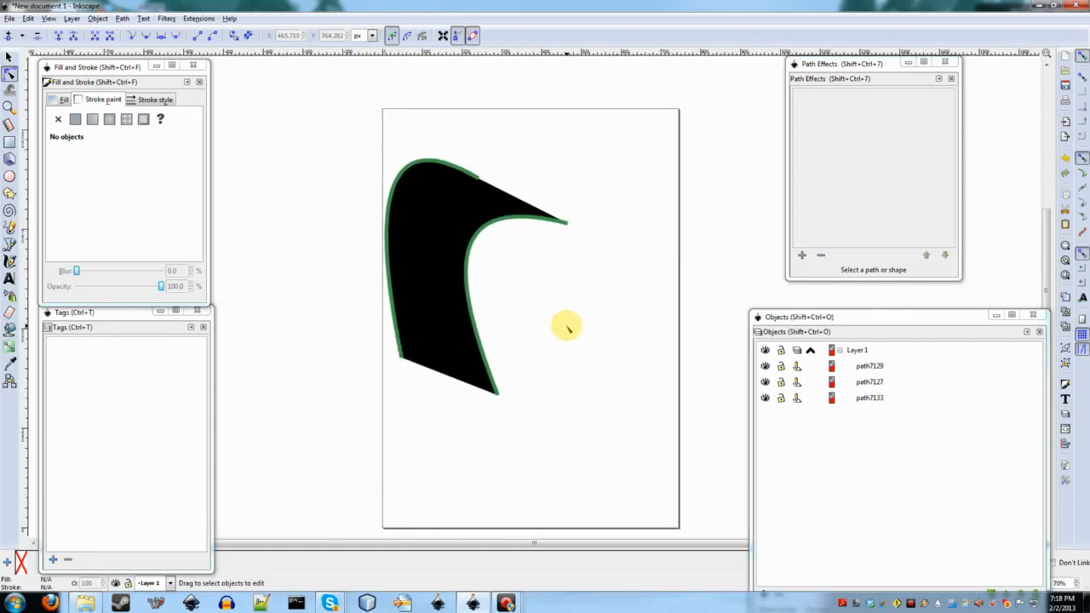
click(469, 248)
click(549, 289)
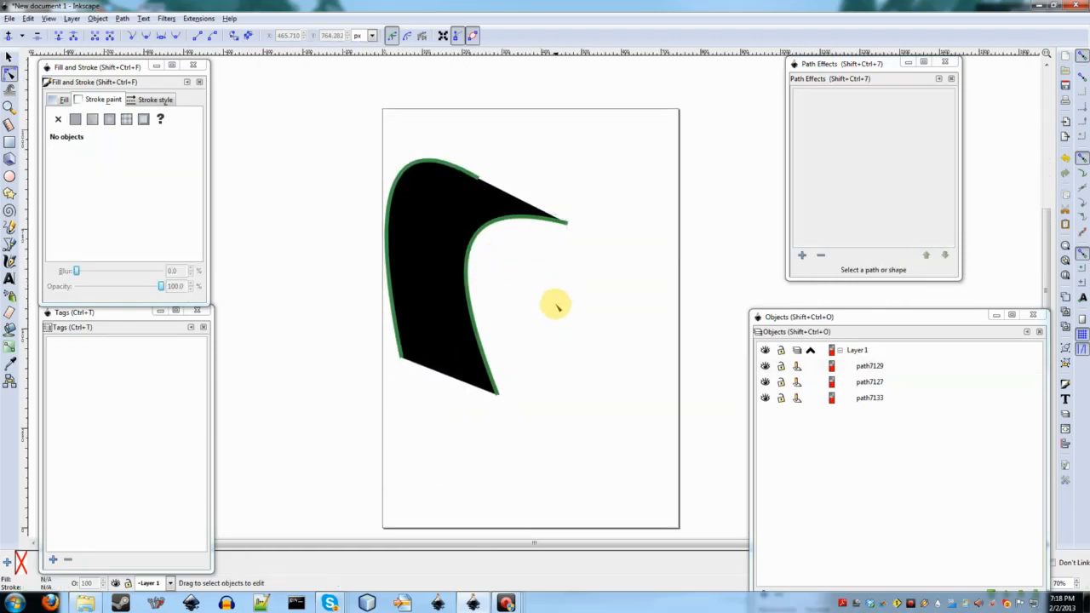
click(423, 229)
click(545, 297)
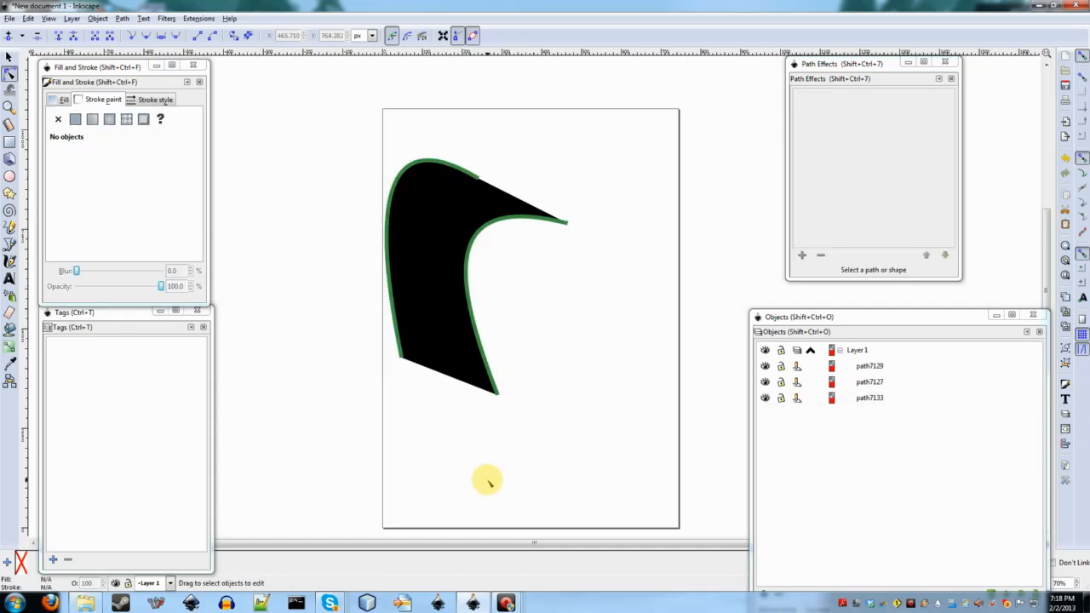
Step: Draw a diagonal line in the page's lower right and bend it into an arch about 270 px wide and 290 px high
key(b)
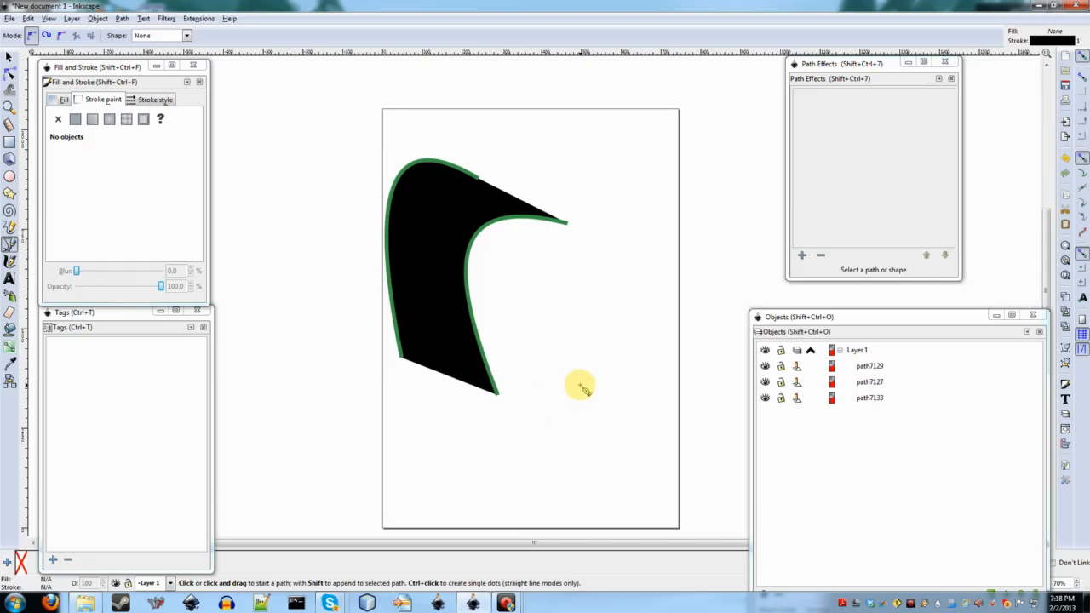
click(533, 431)
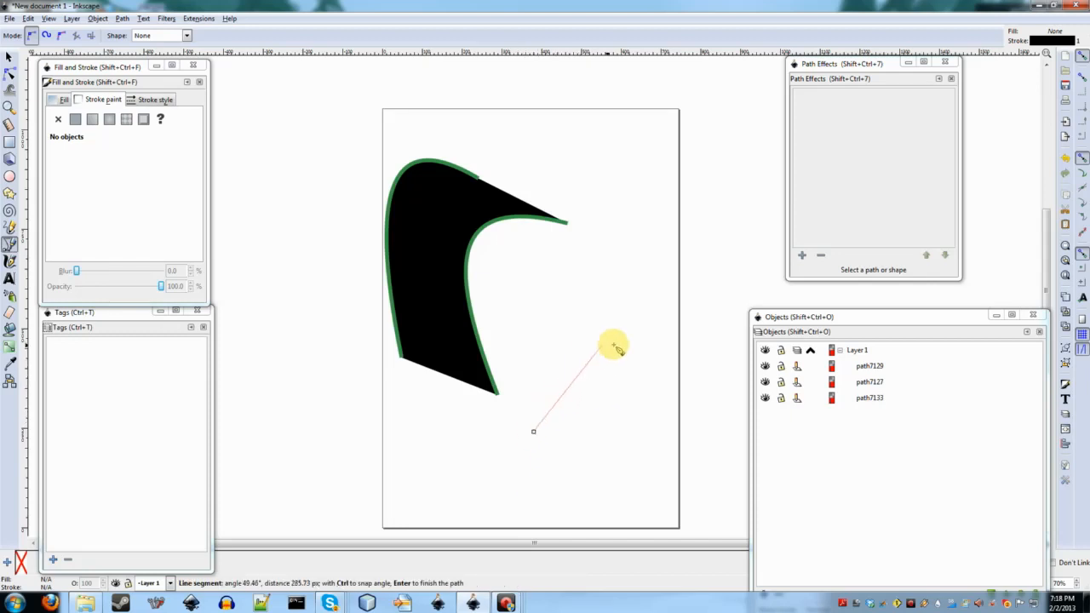
double_click(642, 344)
key(n)
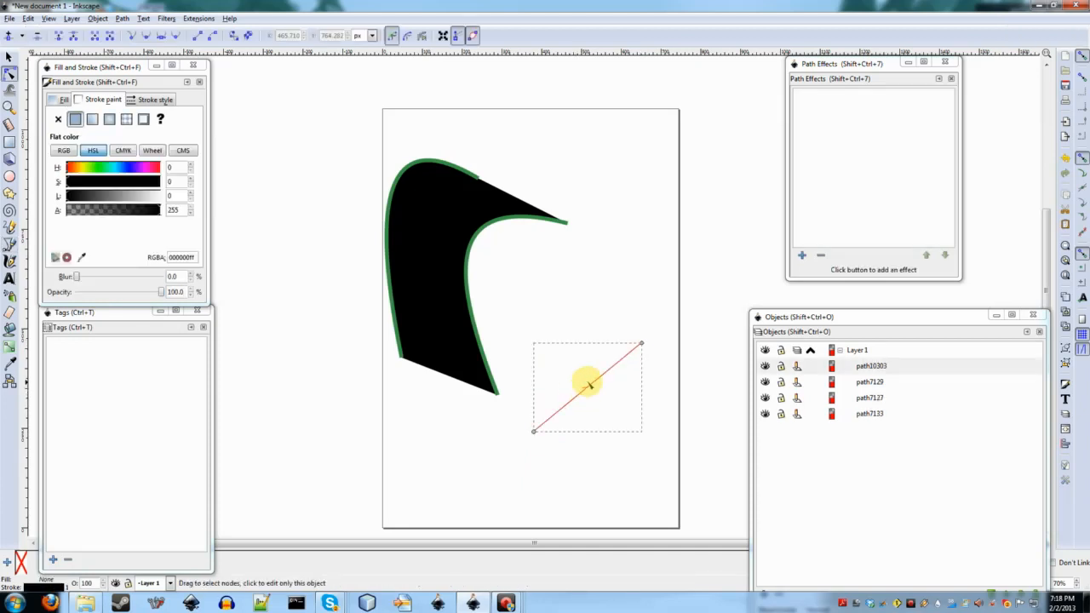
drag(591, 382, 566, 335)
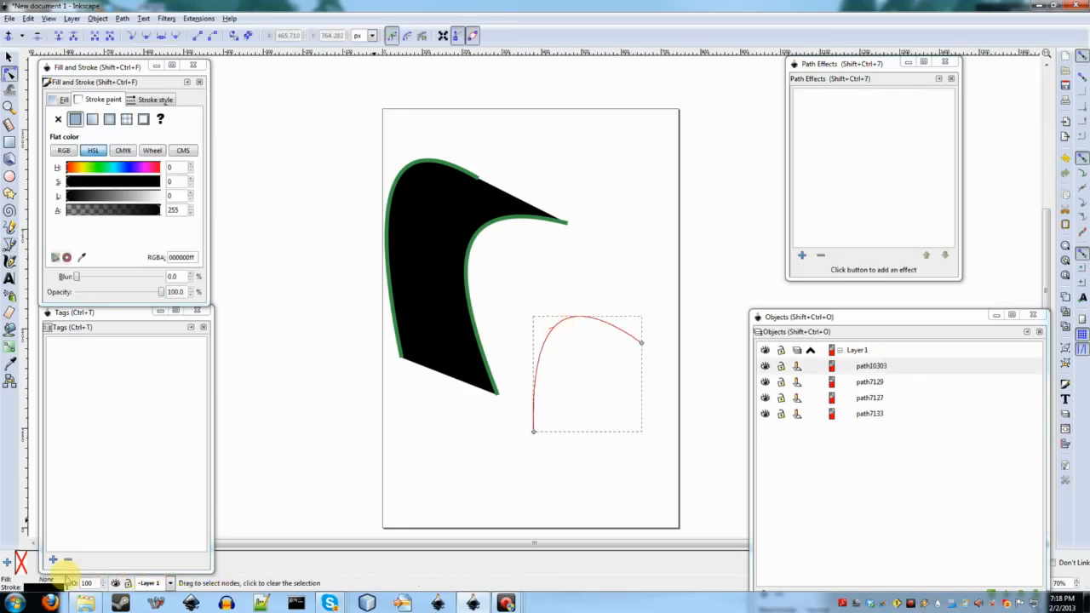
Step: Set the arched path's stroke width to 10 px and add the Power stroke path effect to it
right_click(68, 586)
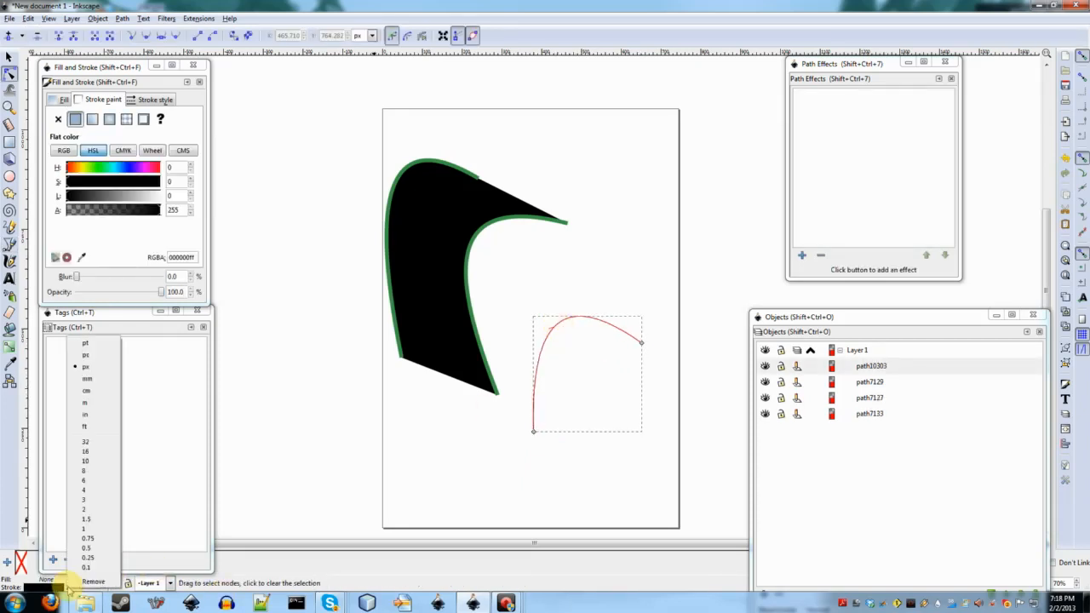
click(86, 462)
ctrl+scroll(574, 366, up, 3)
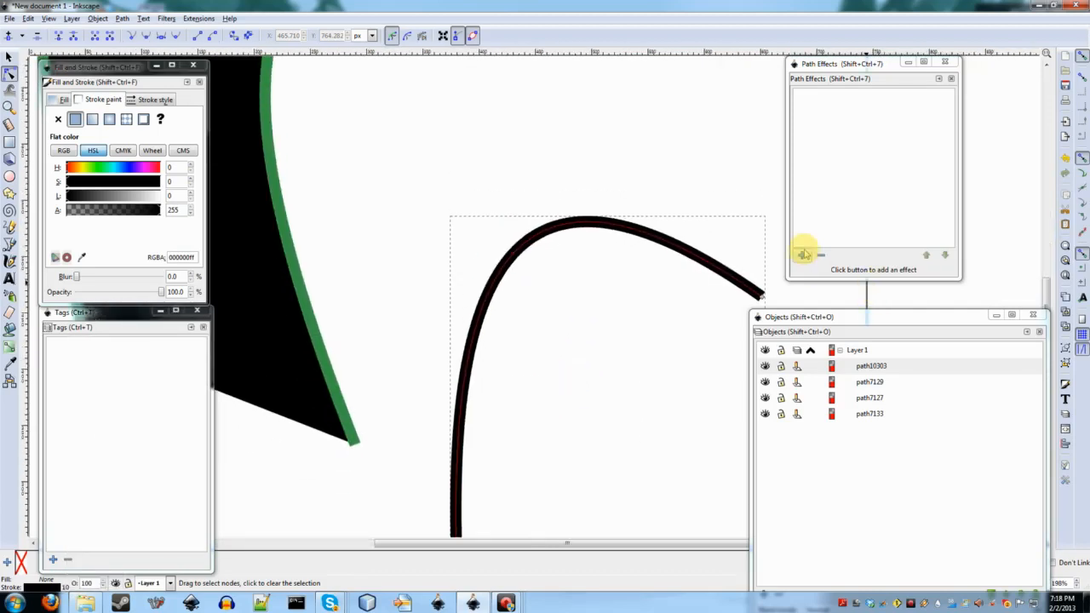
click(803, 254)
double_click(501, 338)
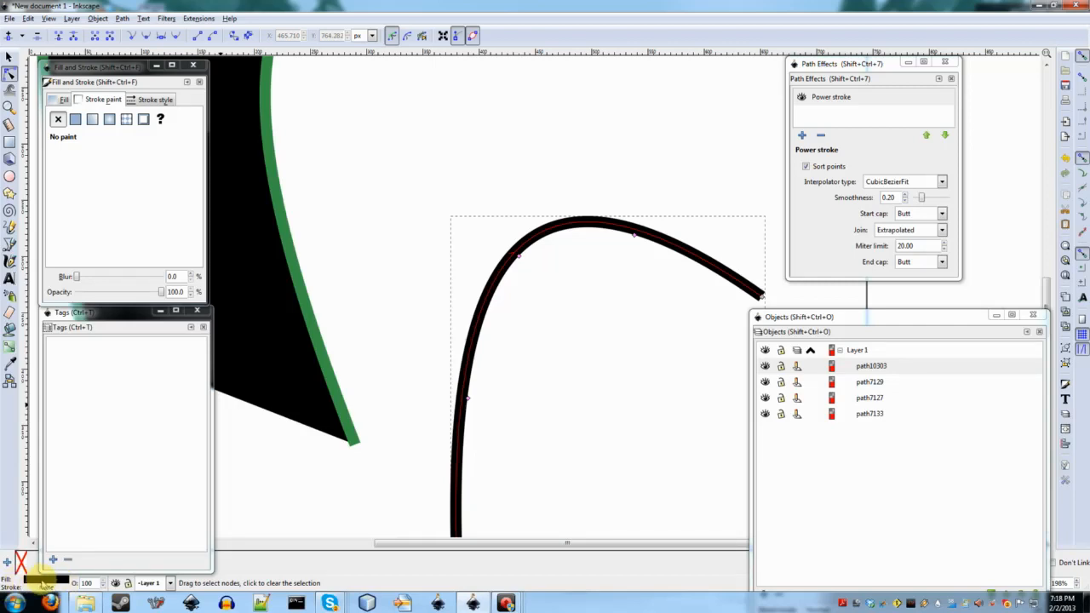
scroll(496, 369, right, 3)
scroll(496, 370, down, 4)
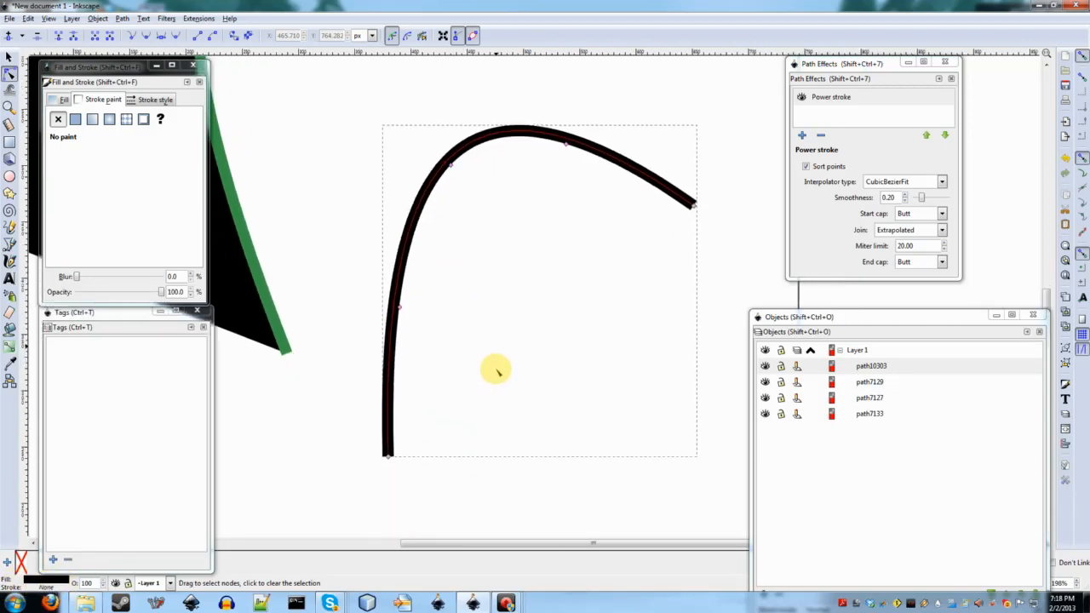
scroll(496, 369, right, 2)
scroll(496, 369, up, 1)
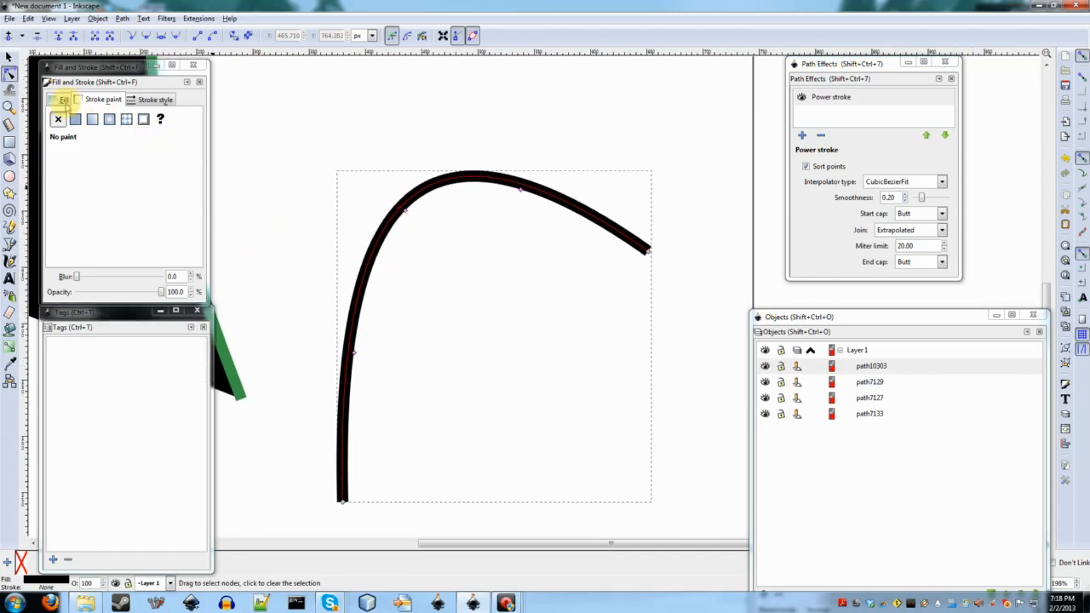
Step: Create a Fill between strokes shape from the arched Power stroke path
click(466, 335)
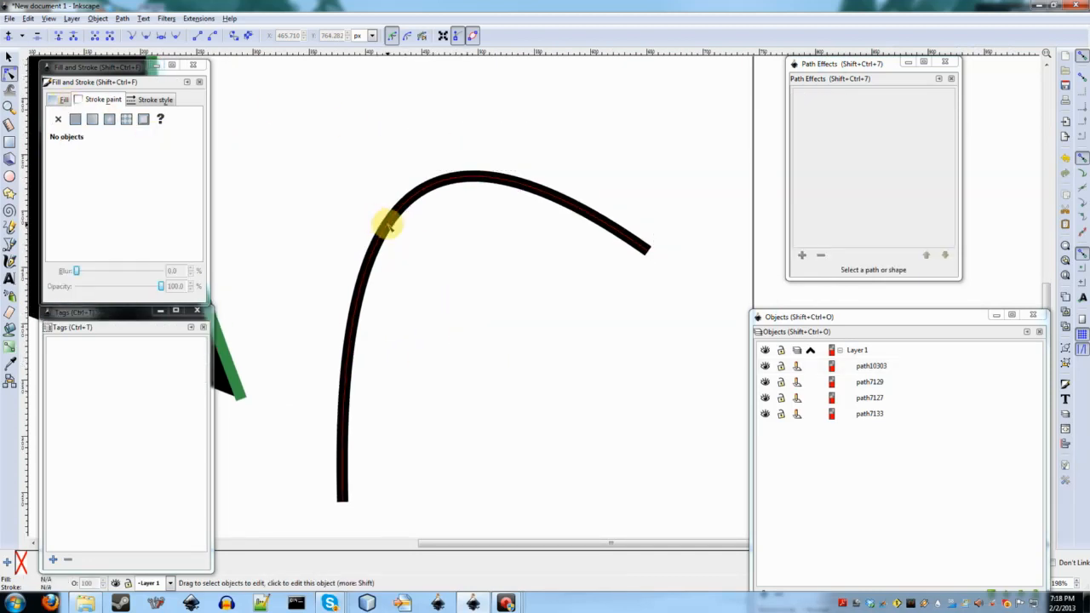
click(387, 225)
key(alt+d)
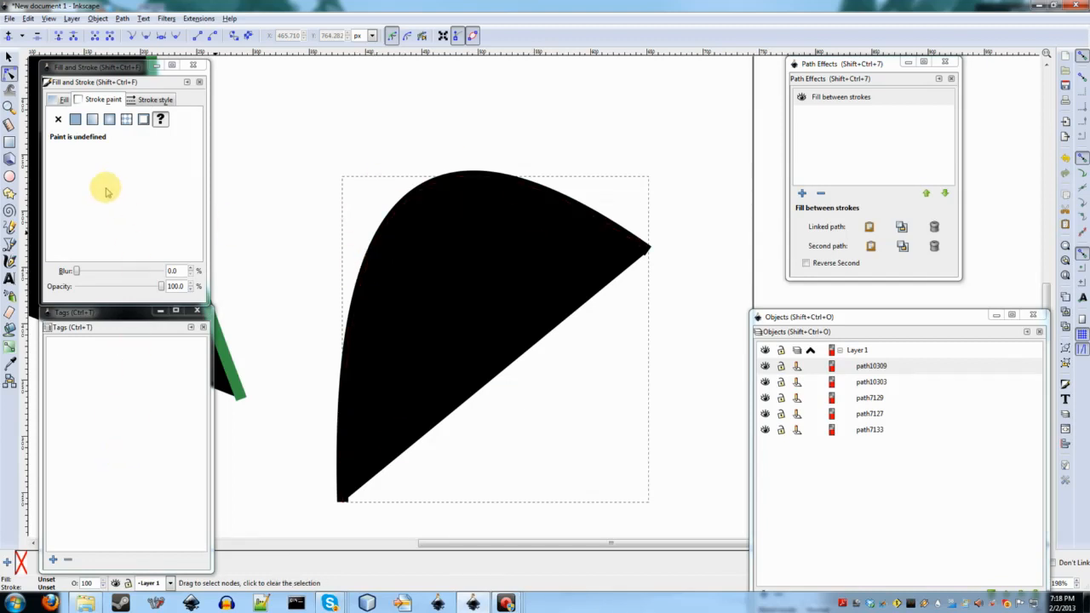
Step: Give the arch's fill shape a flat blue fill, RGBA 326ca1ff
click(63, 99)
click(75, 119)
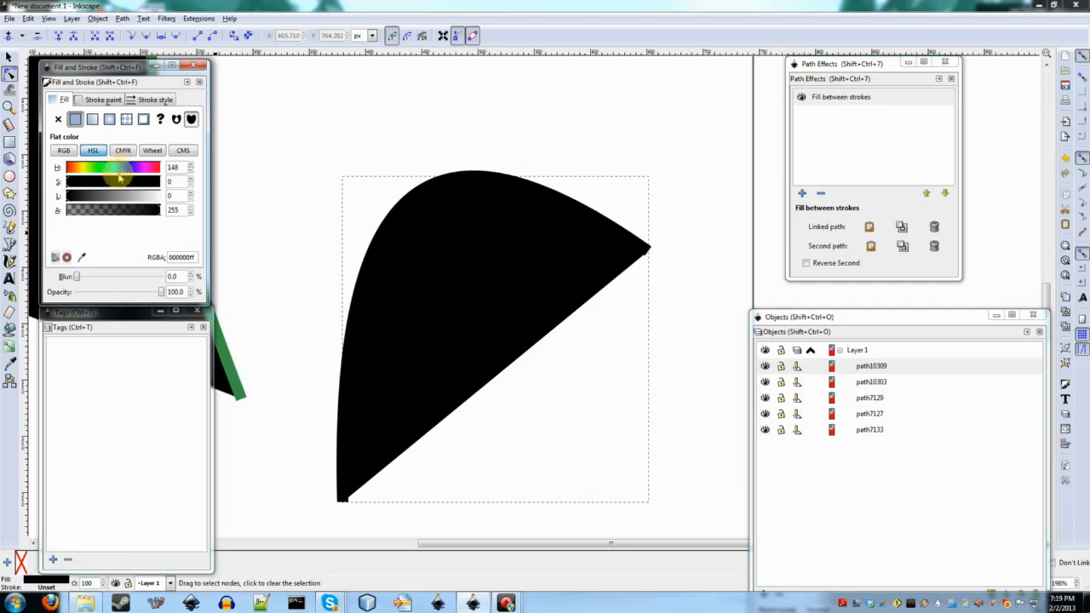
click(108, 197)
Step: Lower the blue fill shape beneath the black Power stroke arch
key(s)
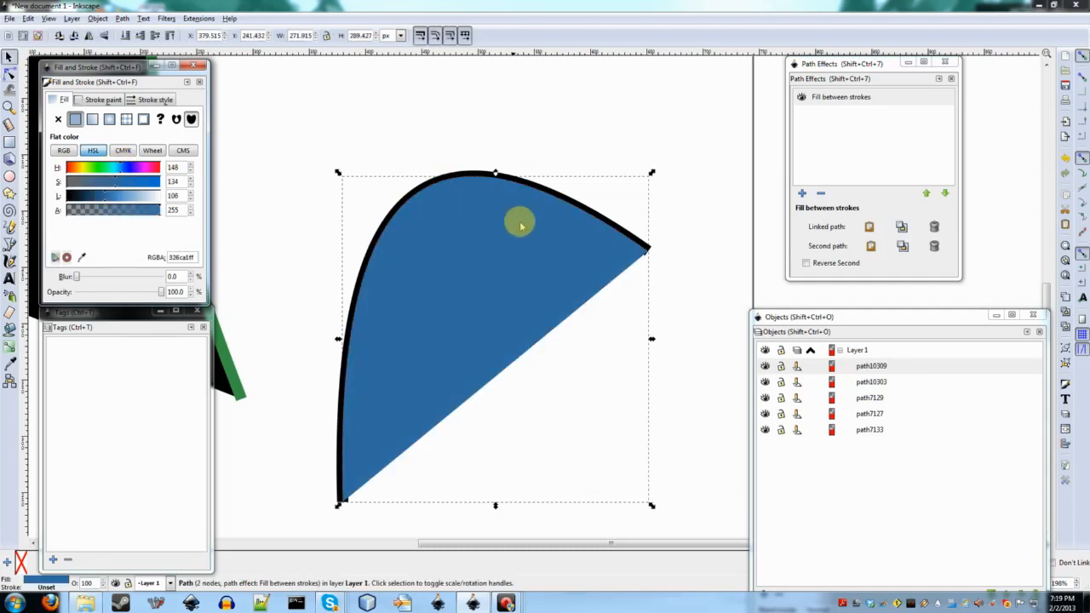
key(Page_Down)
click(521, 174)
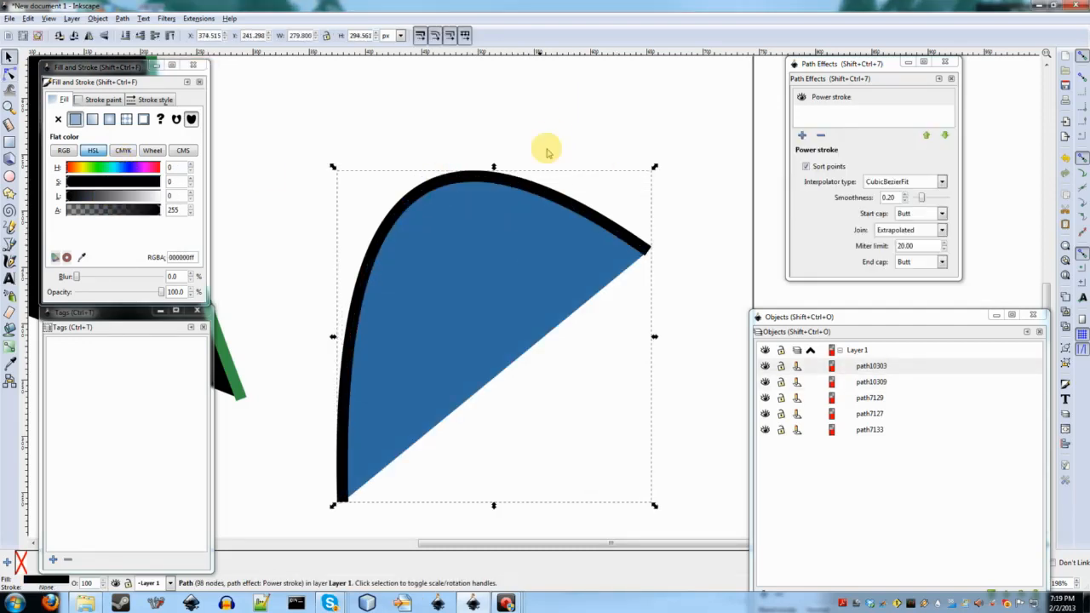
click(560, 122)
Step: Review both filled shapes on the whole page, checking the path effects on the black arch and the left green curve
ctrl+scroll(564, 126, down, 4)
scroll(565, 126, up, 8)
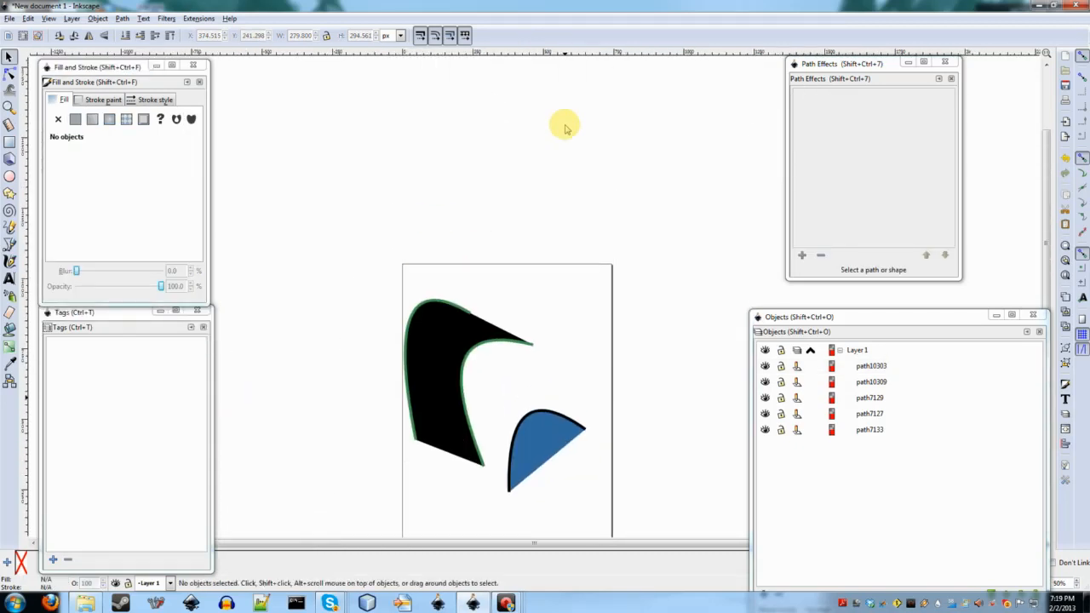
click(569, 421)
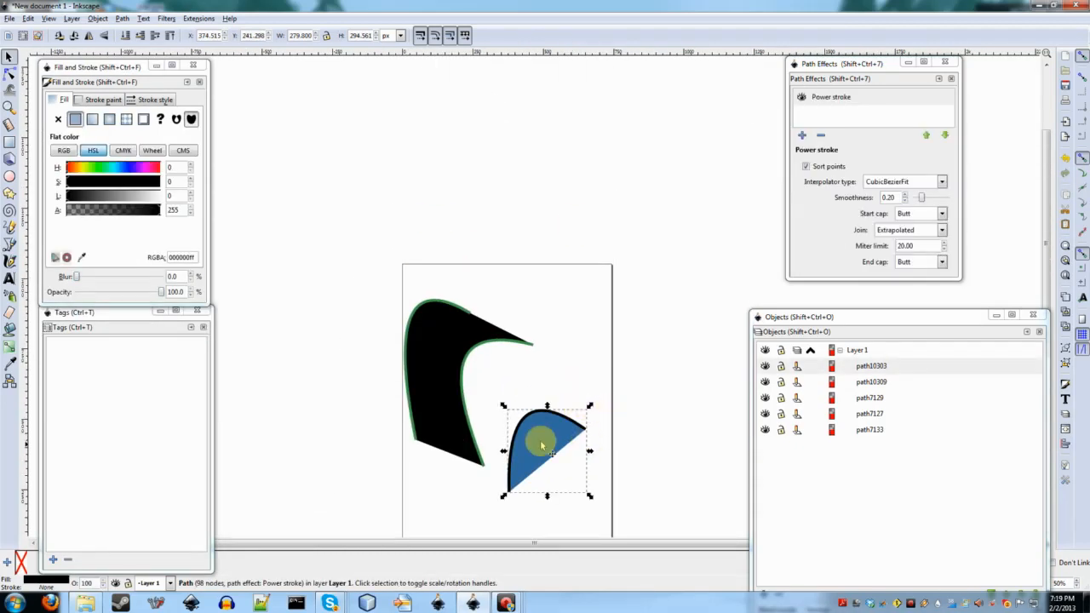
click(474, 362)
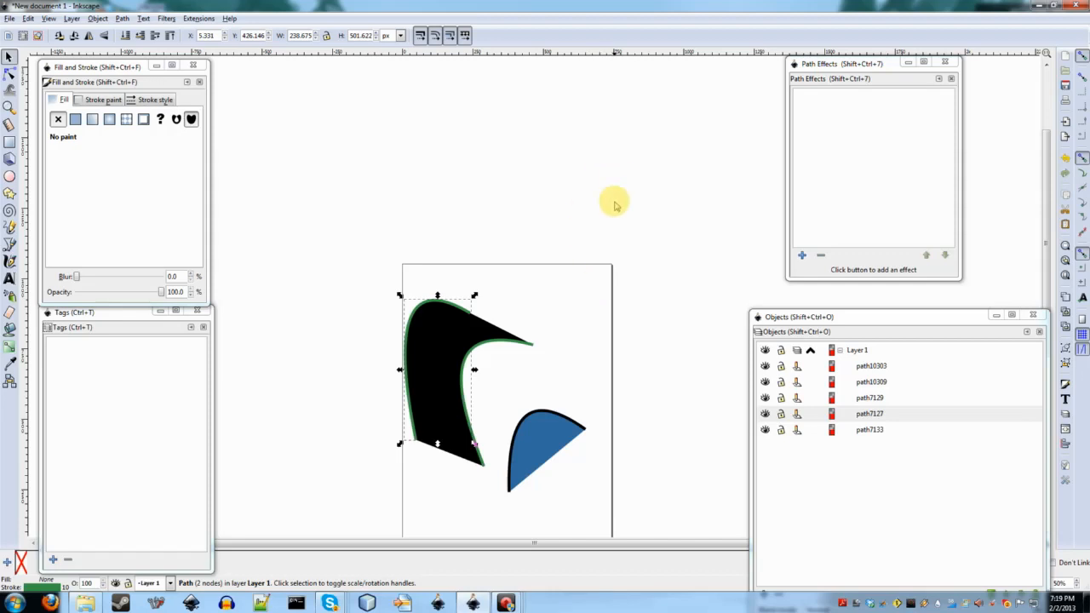
scroll(605, 257, down, 2)
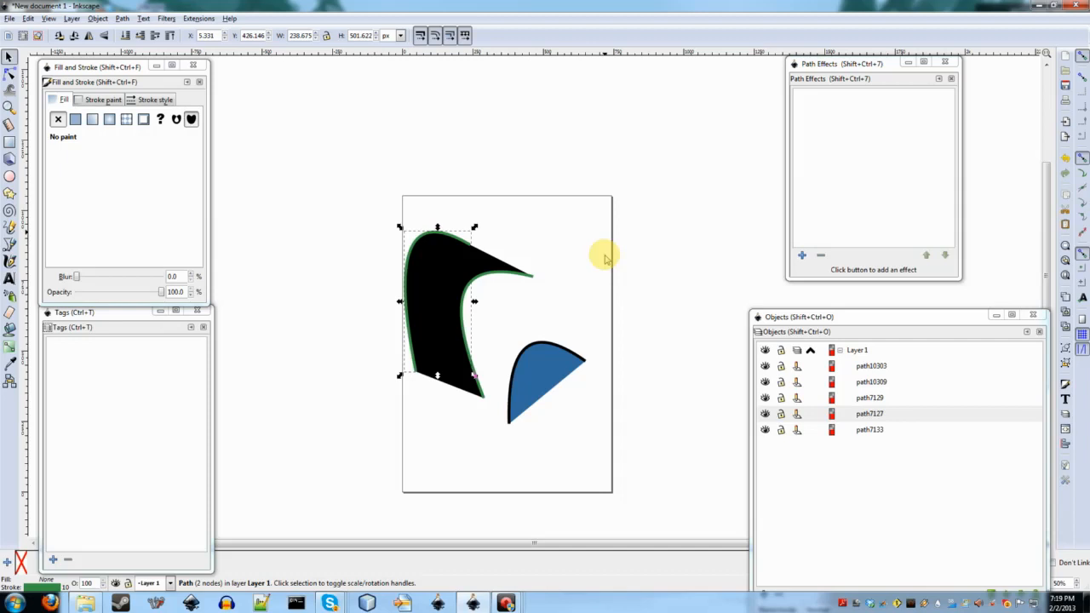
scroll(606, 258, down, 3)
scroll(606, 258, up, 4)
scroll(606, 258, right, 3)
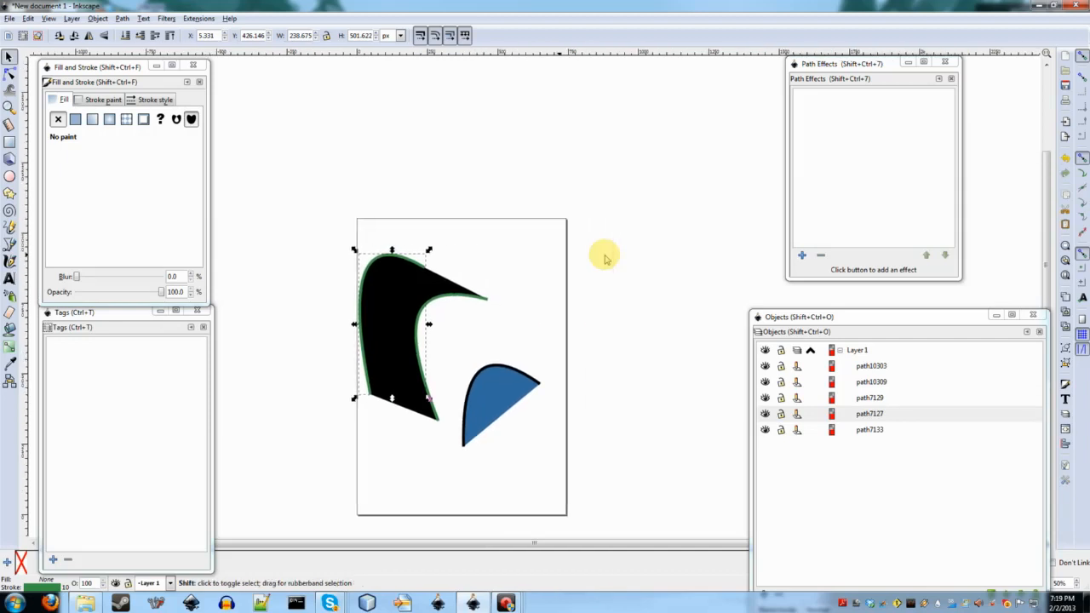
Step: Examine the upper end of the left green curve and the black fill spanning the two green curves
scroll(605, 258, down, 4)
scroll(605, 258, up, 5)
scroll(445, 311, up, 1)
scroll(445, 312, up, 3)
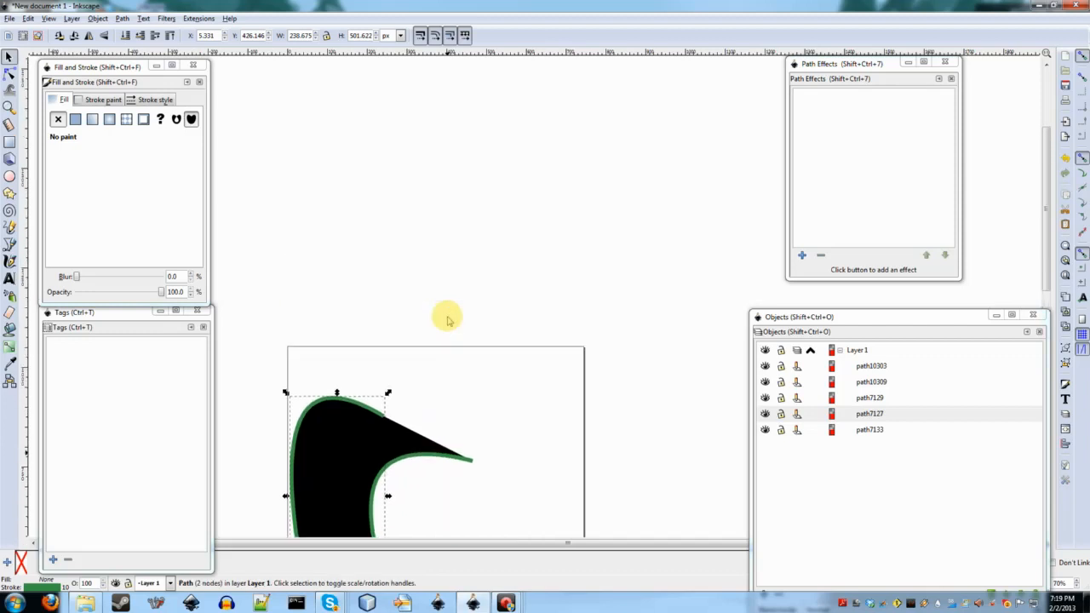
scroll(445, 311, down, 5)
scroll(447, 315, left, 1)
scroll(434, 307, up, 2)
scroll(420, 292, up, 2)
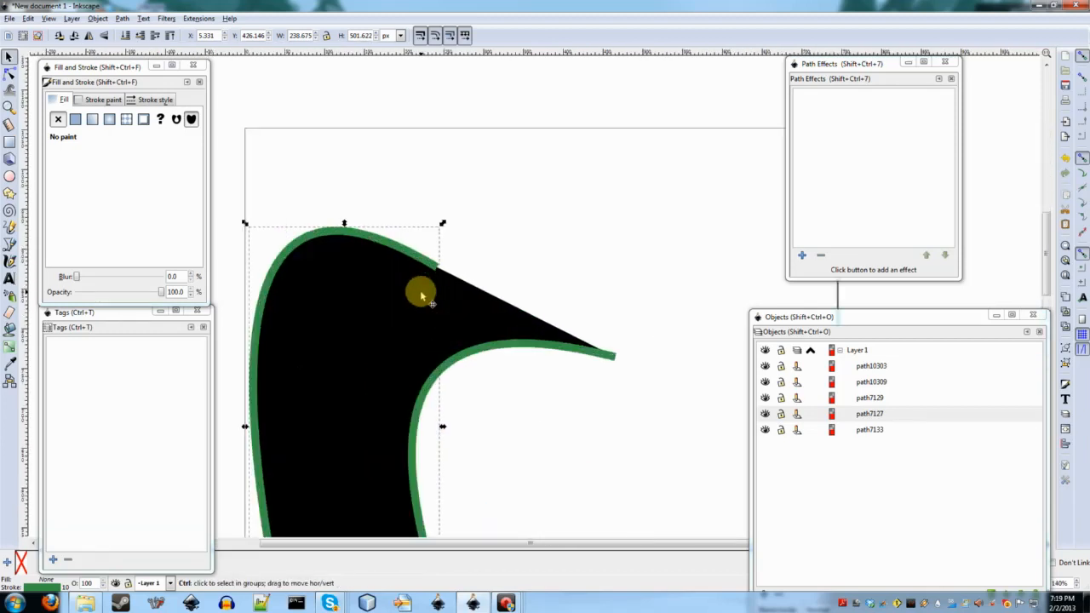
key(n)
drag(436, 269, 460, 236)
click(627, 212)
ctrl+scroll(620, 219, down, 4)
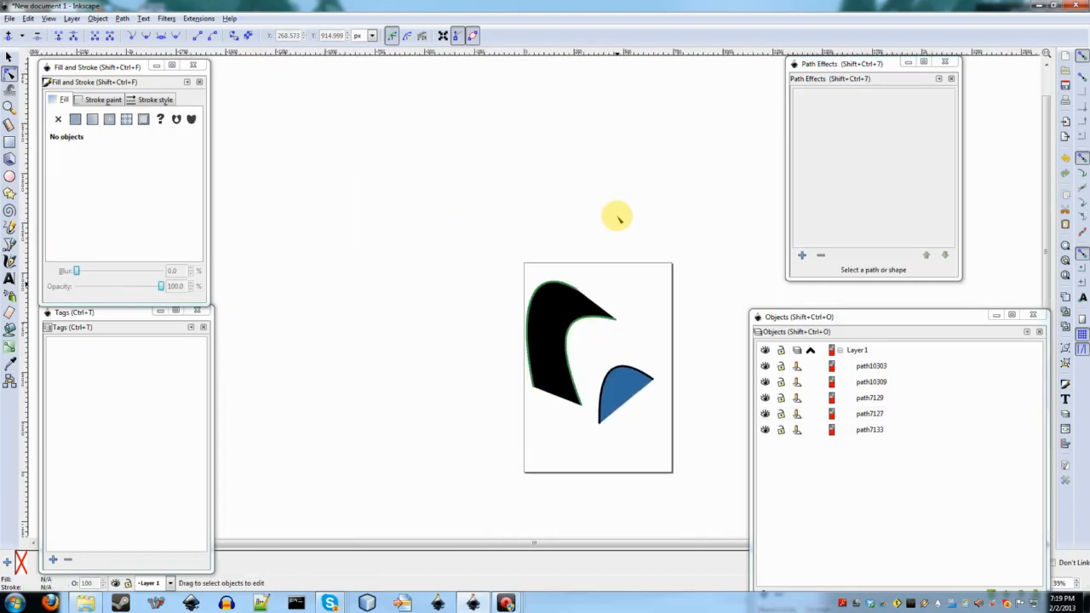
scroll(620, 217, down, 3)
scroll(618, 216, right, 3)
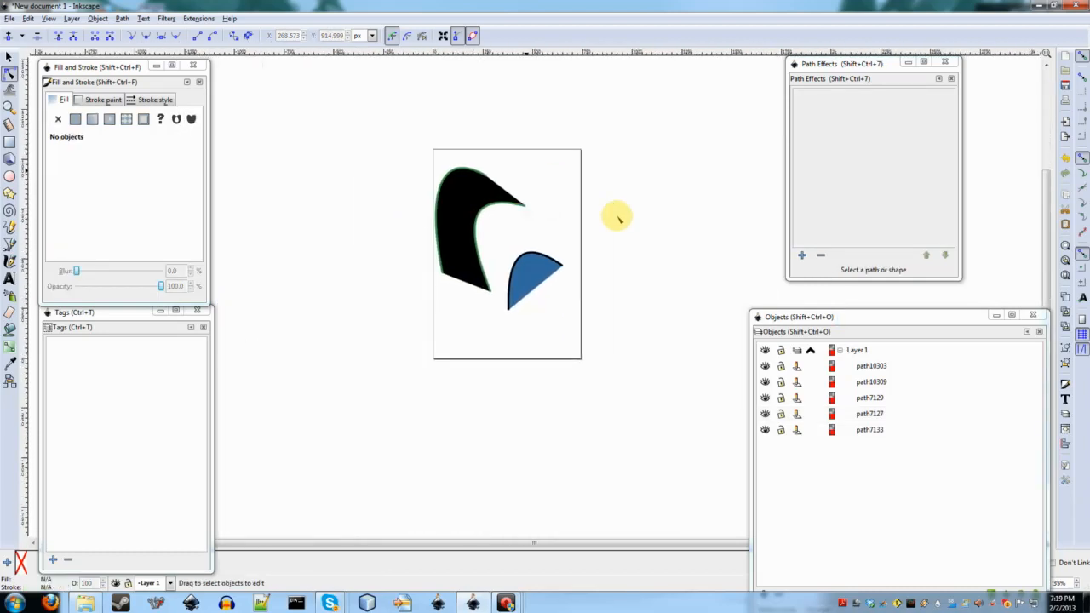
ctrl+scroll(470, 218, up, 5)
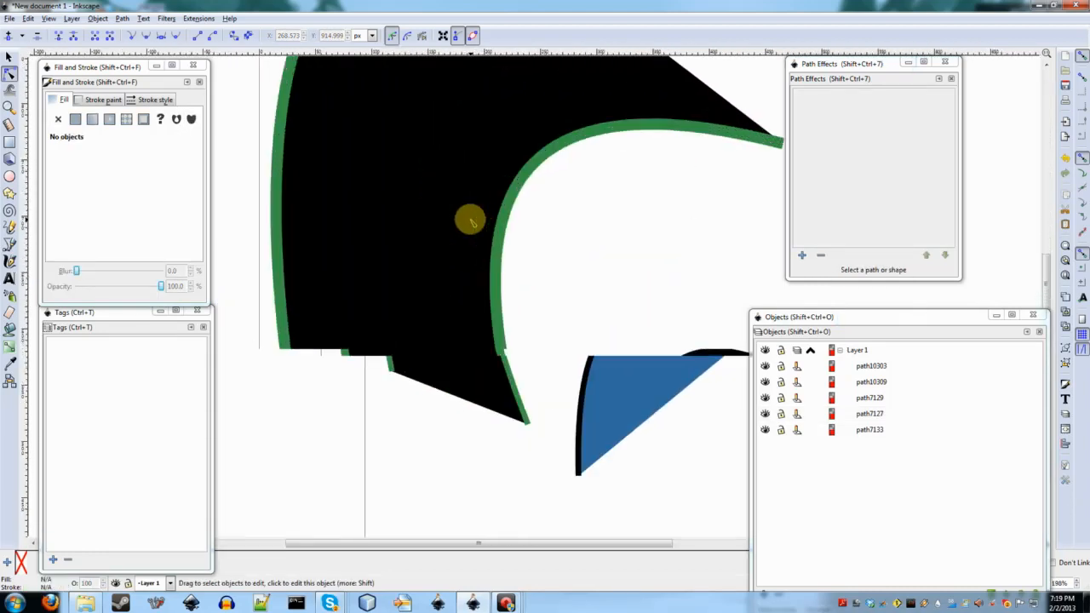
ctrl+scroll(470, 219, down, 2)
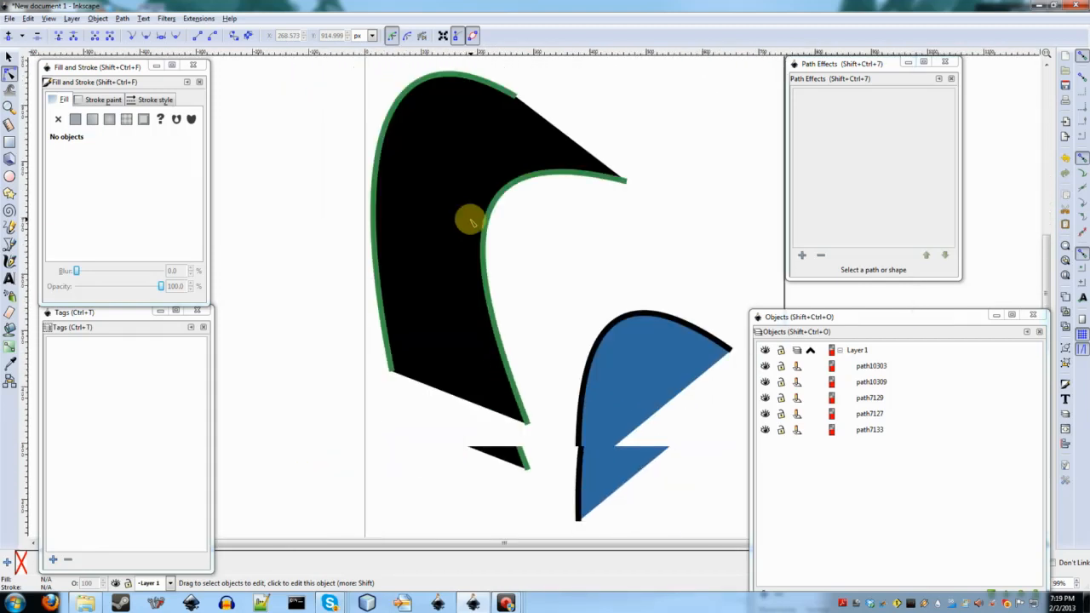
scroll(459, 213, up, 1)
click(440, 205)
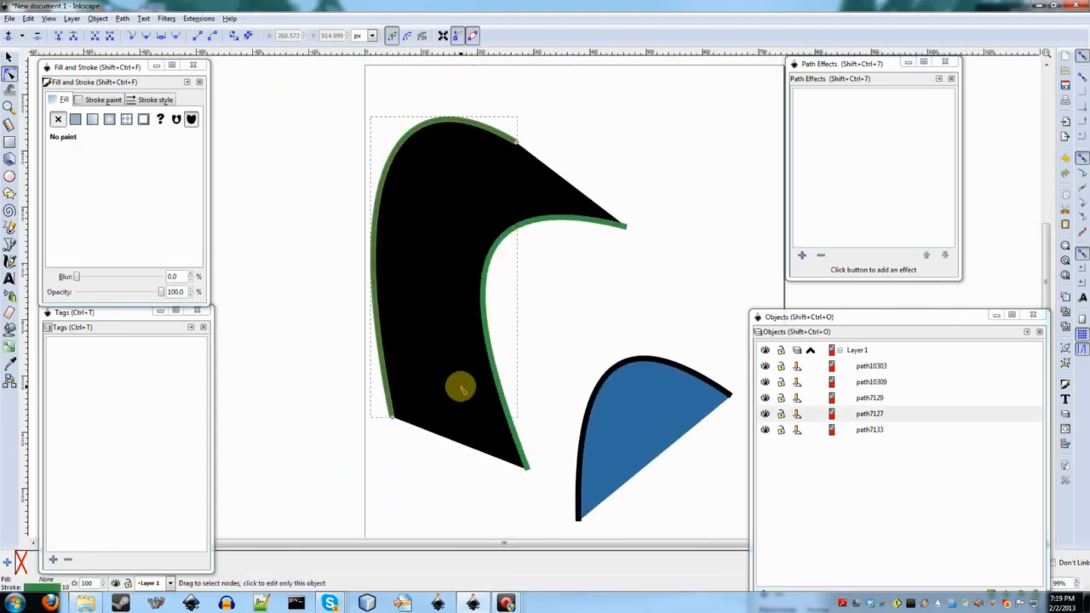
Step: Draw a two-point path between the right green curve and the blue arch, and bend its segment leftward into a curve
scroll(587, 269, down, 1)
key(b)
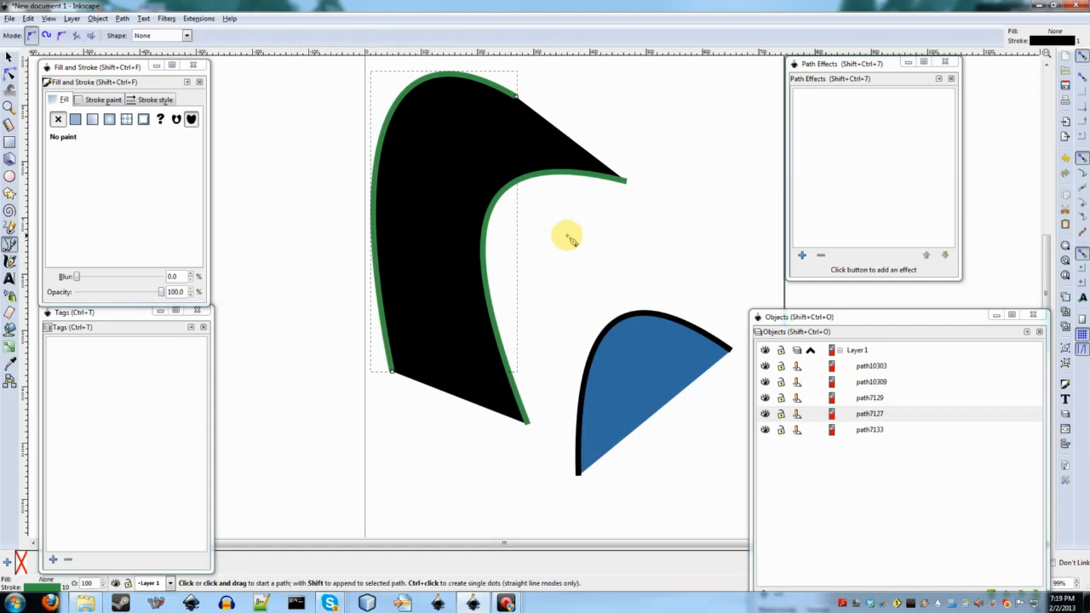
click(567, 235)
scroll(531, 494, down, 2)
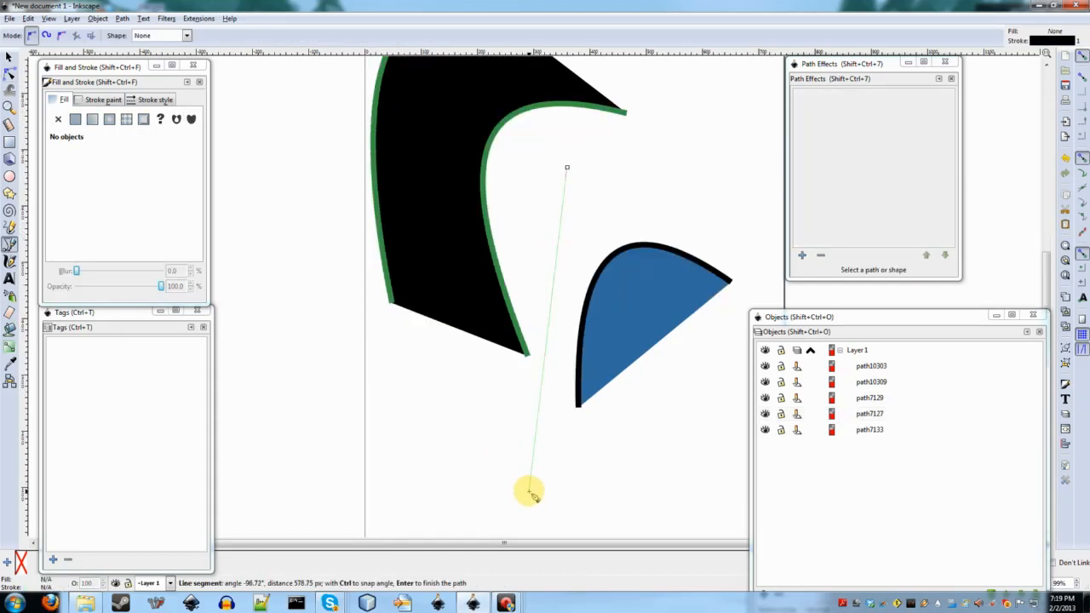
double_click(529, 490)
key(n)
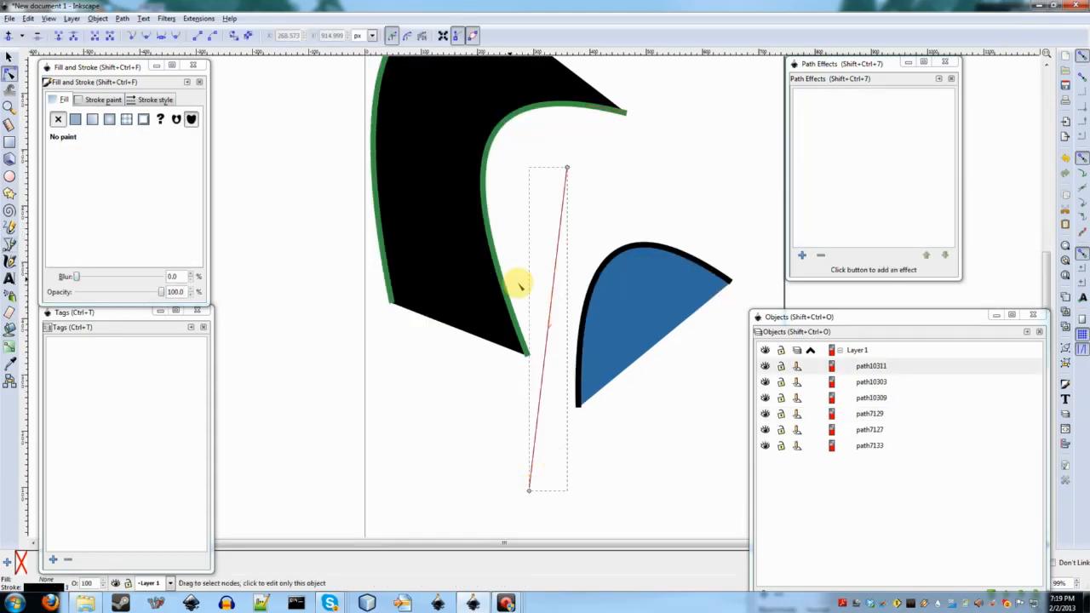
drag(550, 316, 497, 313)
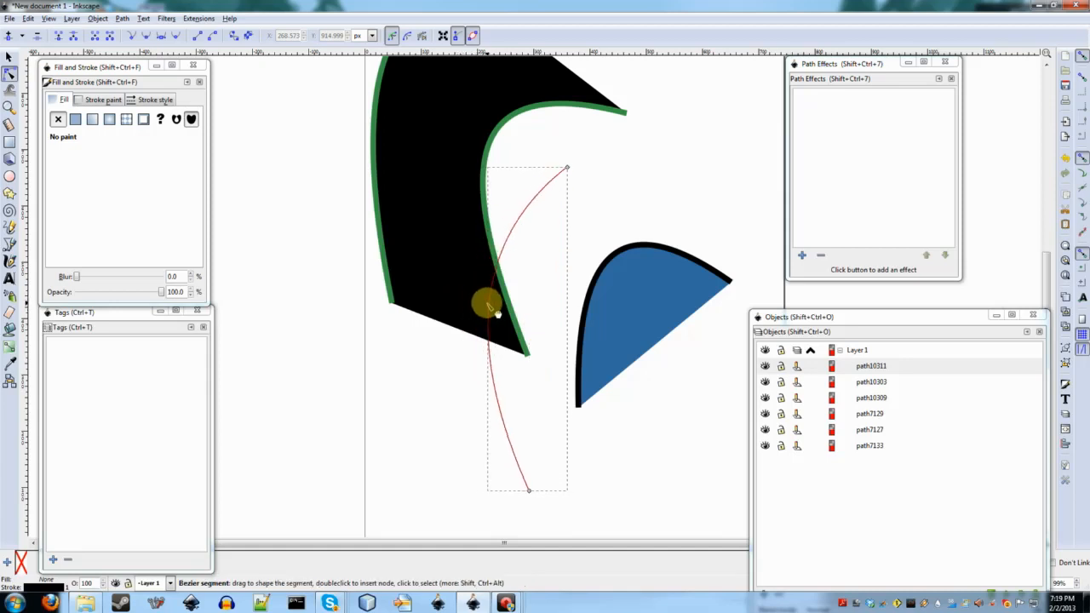
Step: Match the new curve's stroke to the existing green curve's colour and set its stroke width to 10 px
key(d)
shift+click(493, 217)
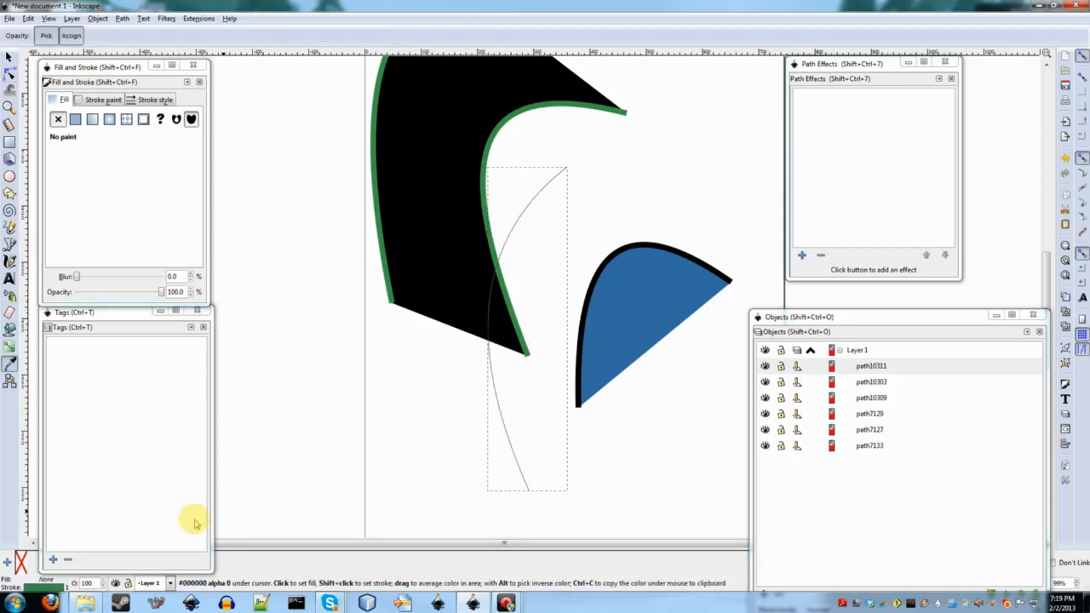
right_click(68, 584)
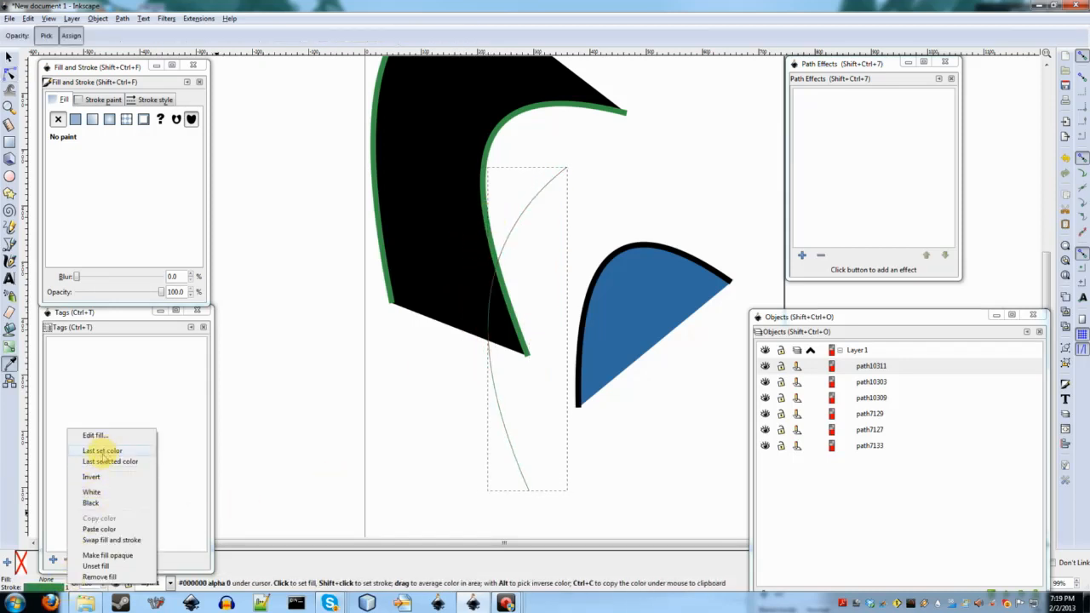
click(68, 587)
right_click(67, 587)
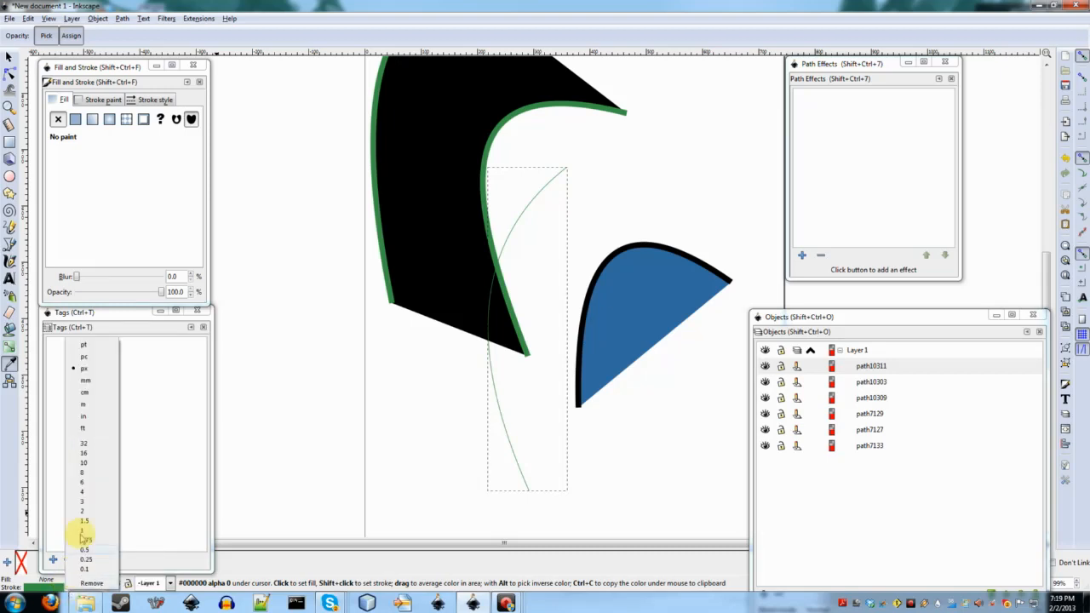
click(85, 462)
Step: Create a Fill between strokes shape from the left green curve and the new curve, with Reverse Second enabled
key(s)
click(370, 180)
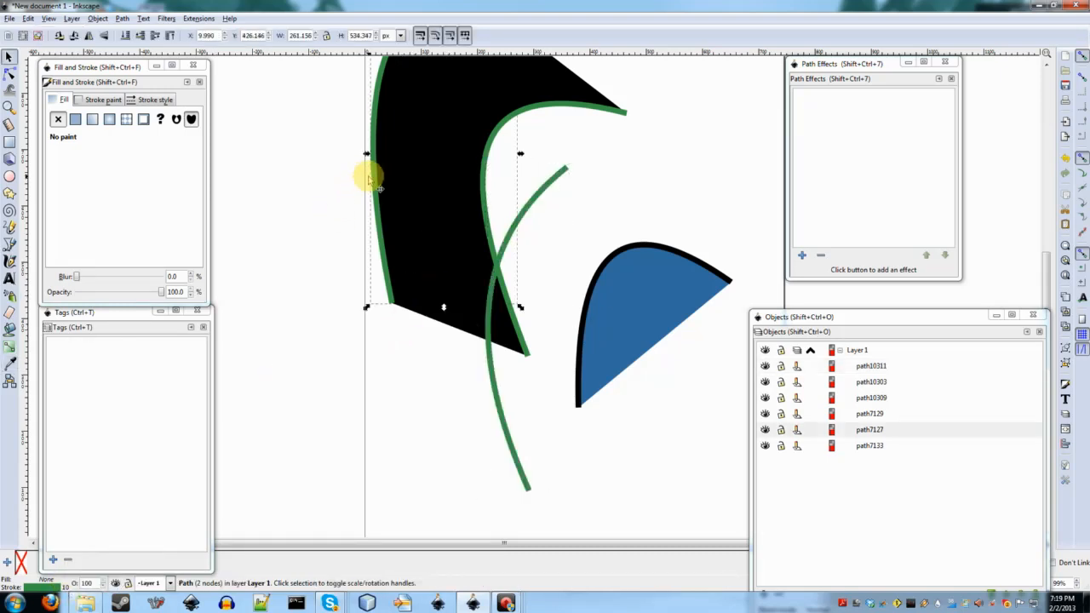
key(n)
scroll(394, 198, up, 3)
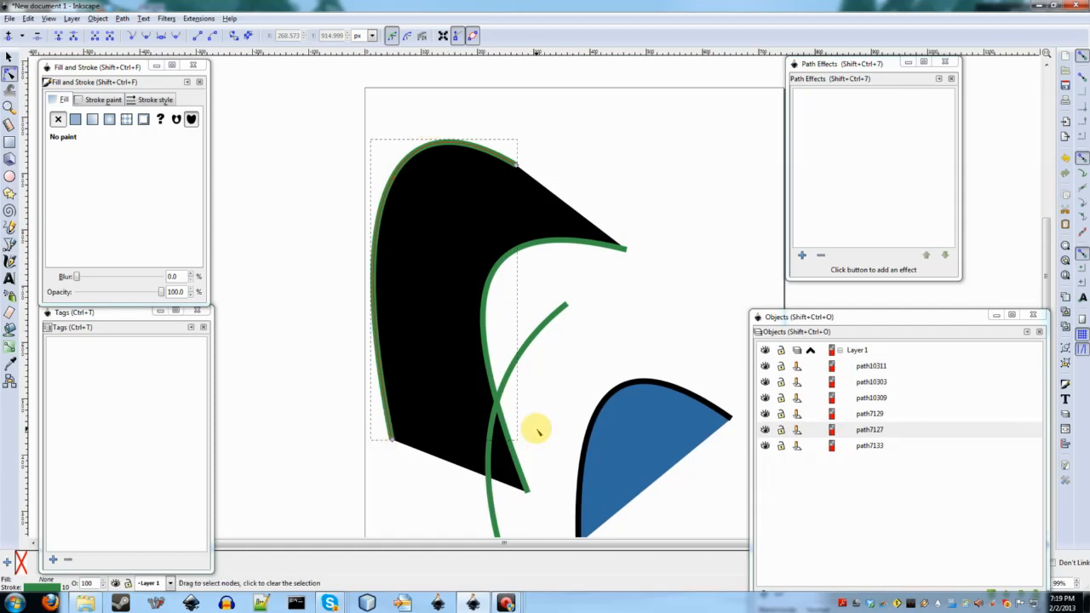
shift+click(540, 338)
key(ctrl+alt+d)
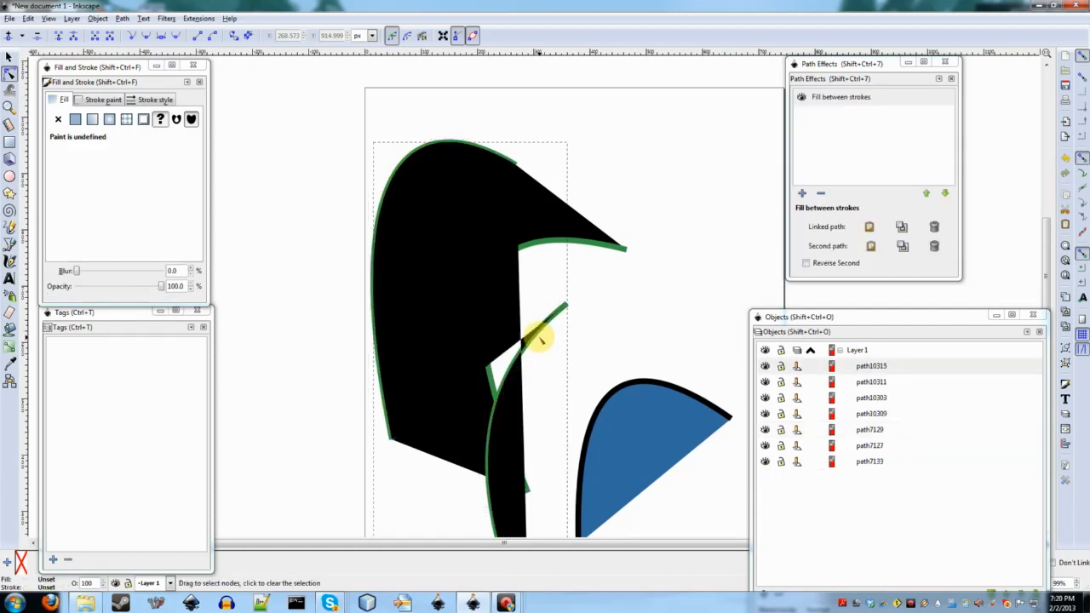
click(838, 262)
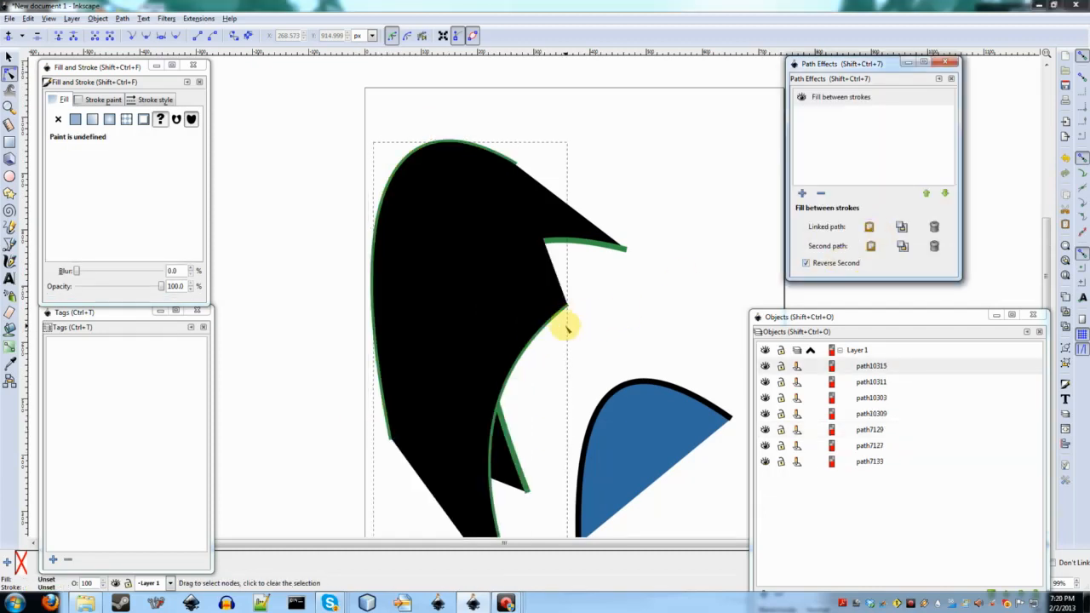
Step: Lower the new fill shape beneath the green curves to the bottom of the stacking order
key(s)
key(Page_Down)
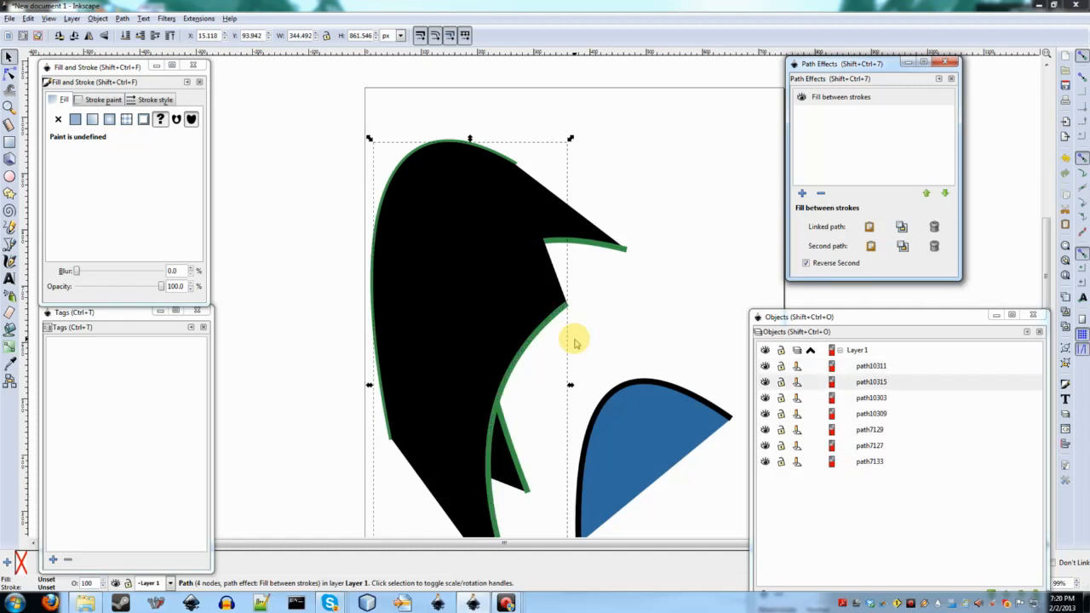
key(Page_Down)
key(Page_Down)
key(Page_Down)
key(Page_Down)
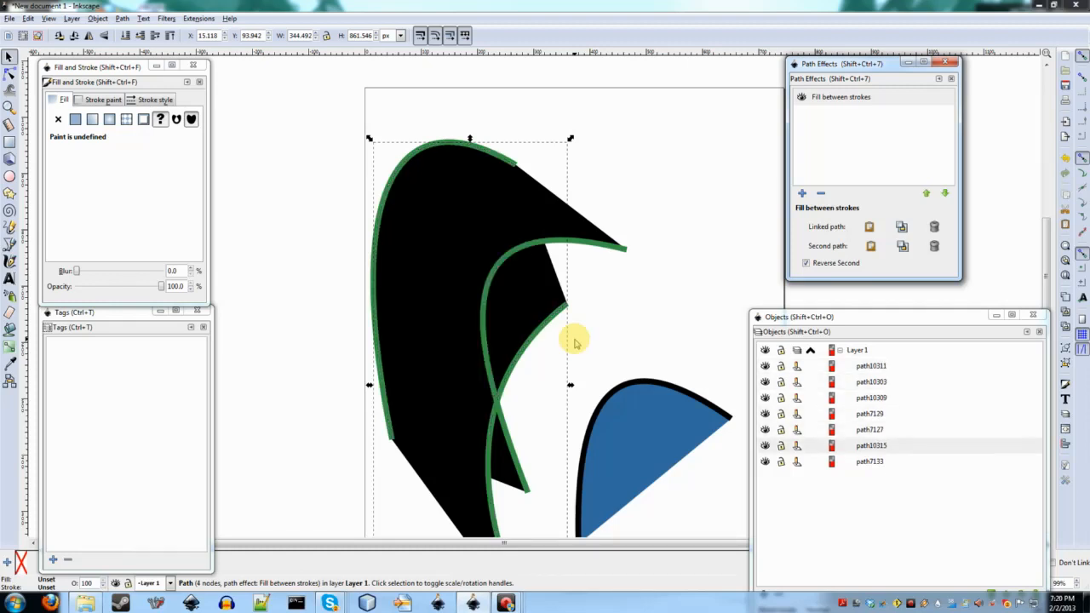
click(692, 250)
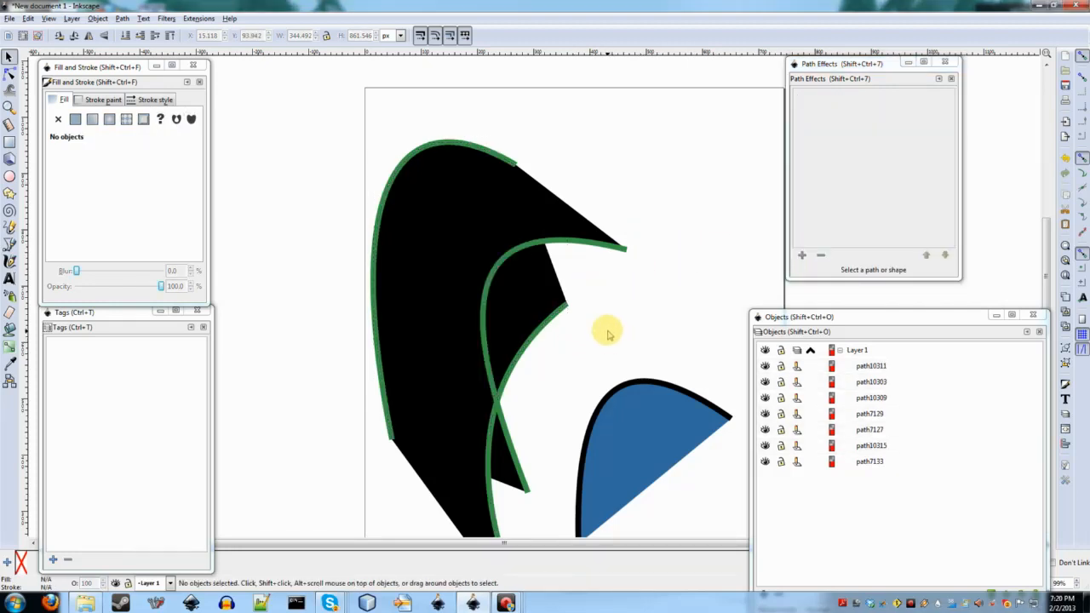
key(minus)
key(minus)
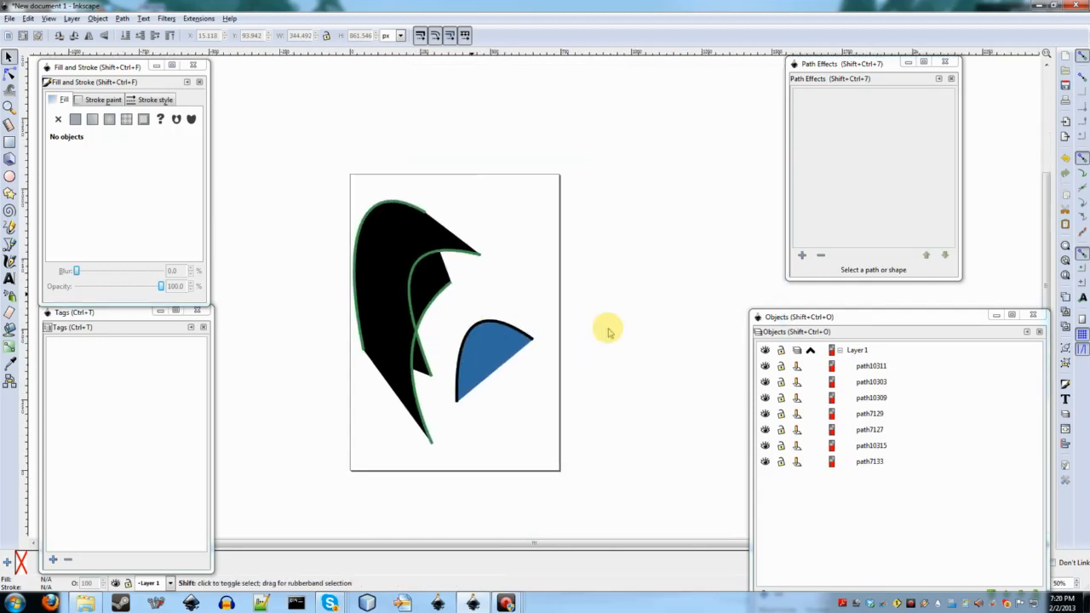
click(371, 247)
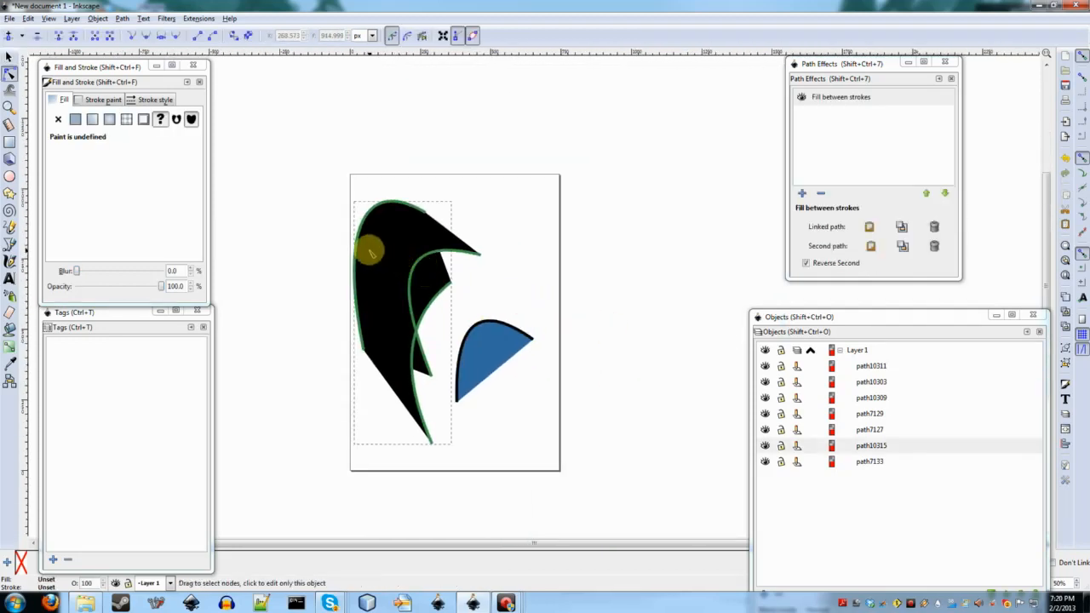
Step: Move the new green curve's upper end node about 125 px left and 71 px up onto the bend of the adjacent green curve
click(441, 283)
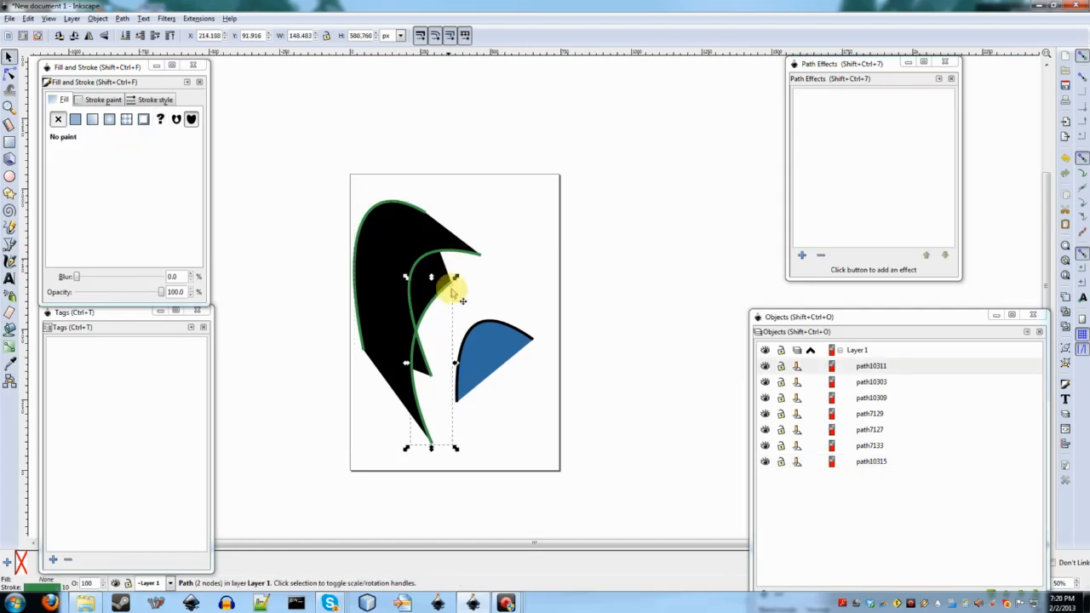
key(n)
key(plus)
key(plus)
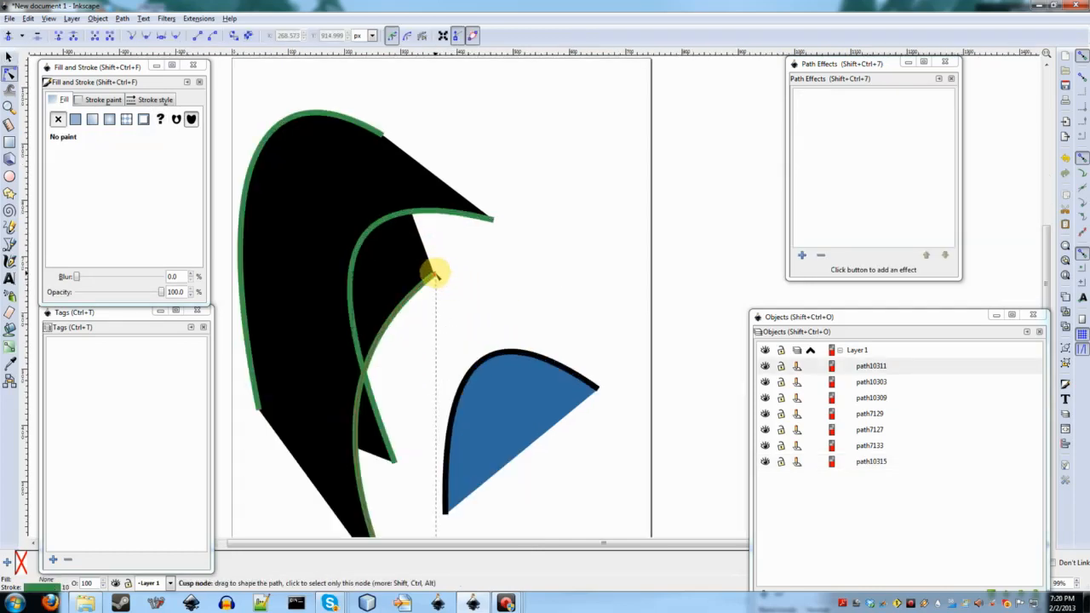
drag(433, 271, 364, 234)
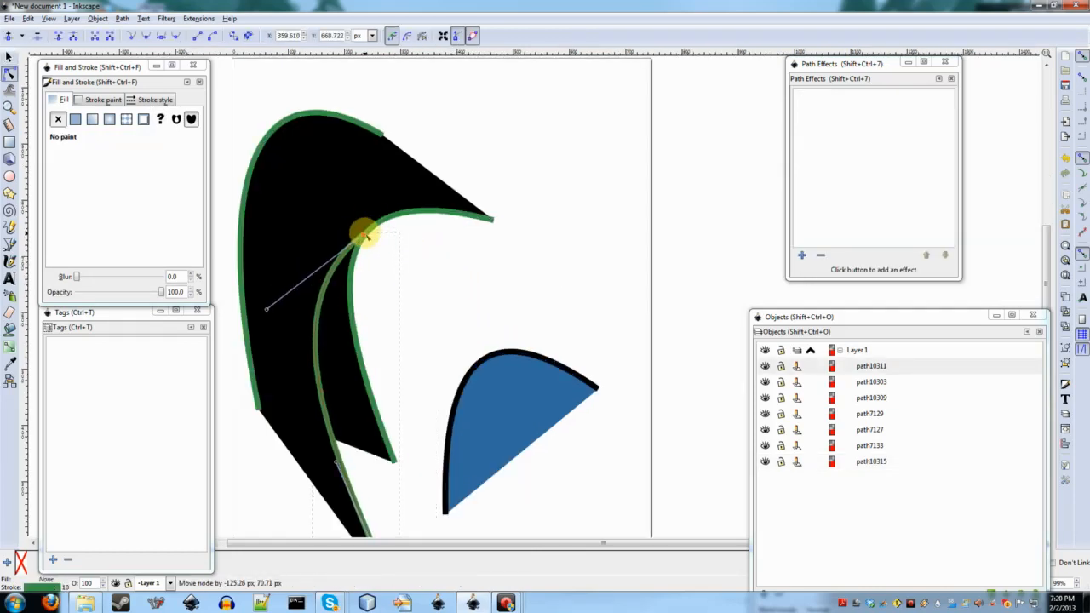
click(578, 241)
scroll(578, 240, down, 2)
scroll(578, 240, down, 1)
scroll(578, 240, up, 4)
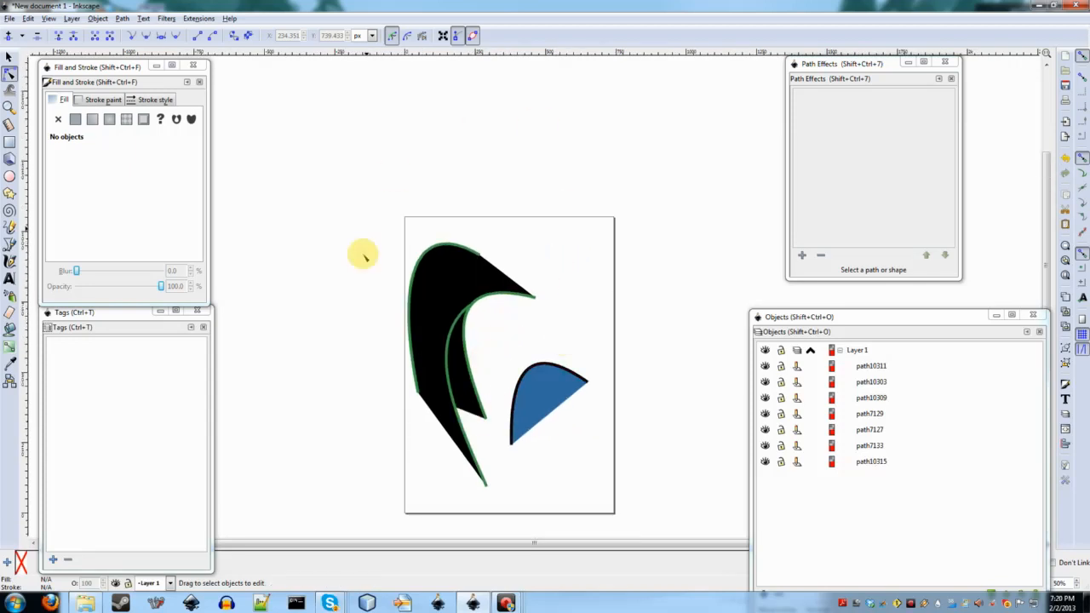
scroll(522, 229, down, 1)
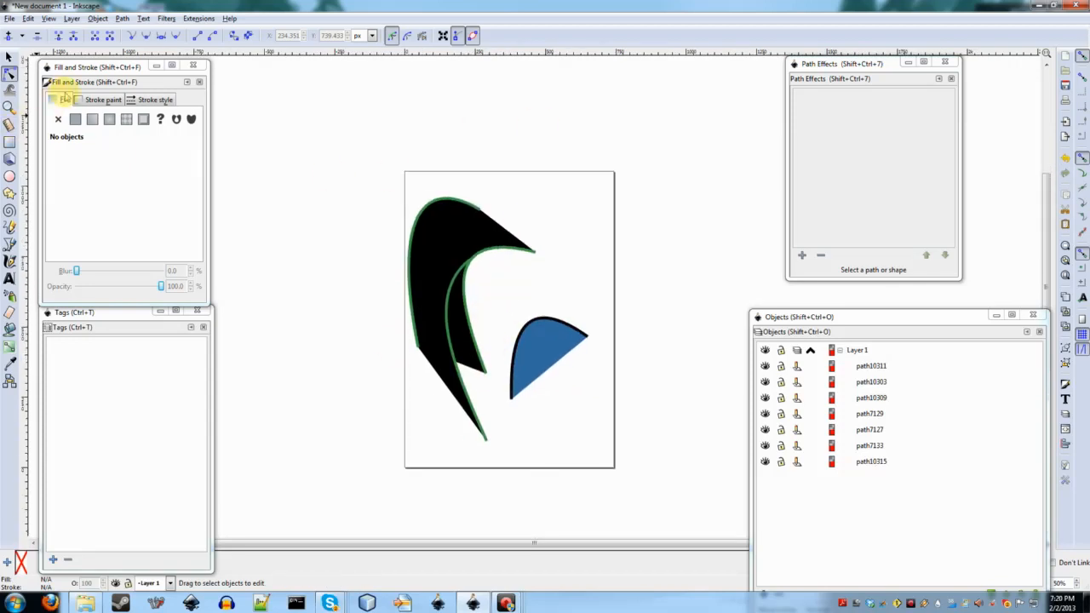
Step: Open the recently used file theory_and_practice6.svg
drag(81, 75, 97, 61)
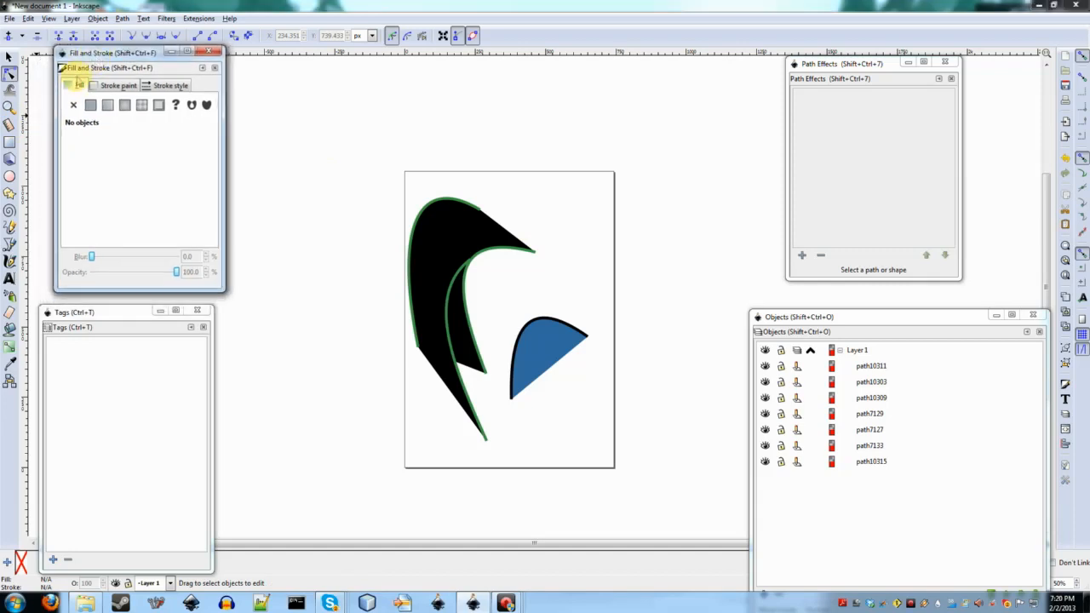
click(9, 18)
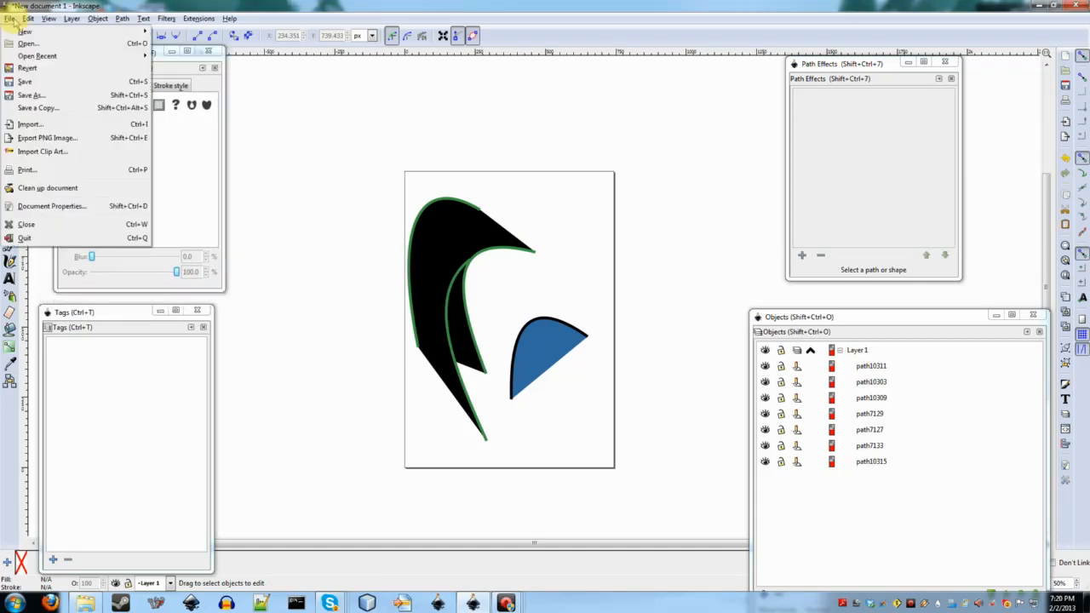
click(12, 19)
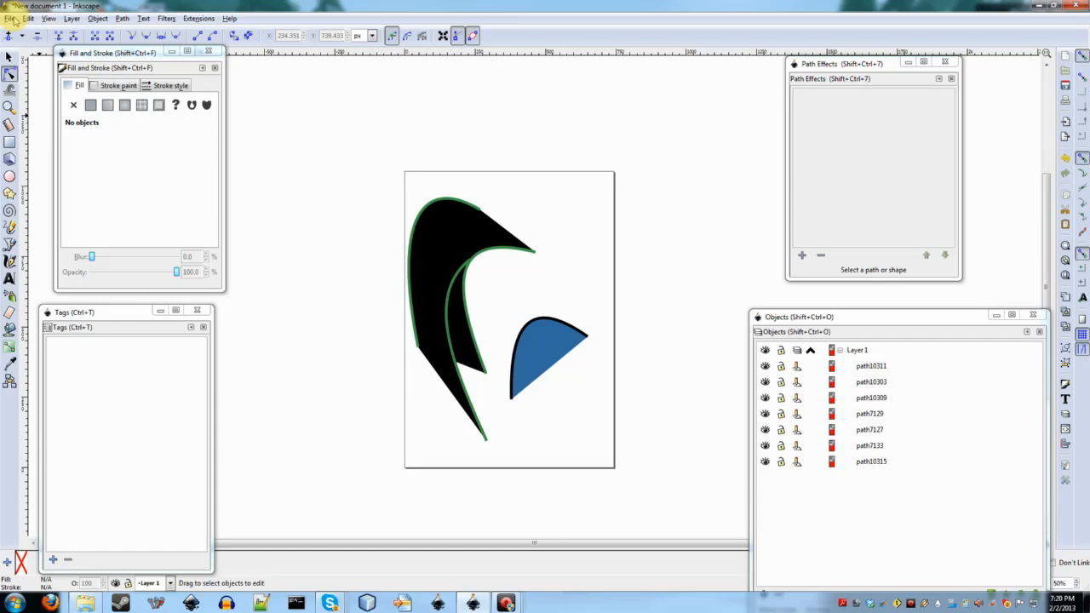
scroll(568, 209, up, 2)
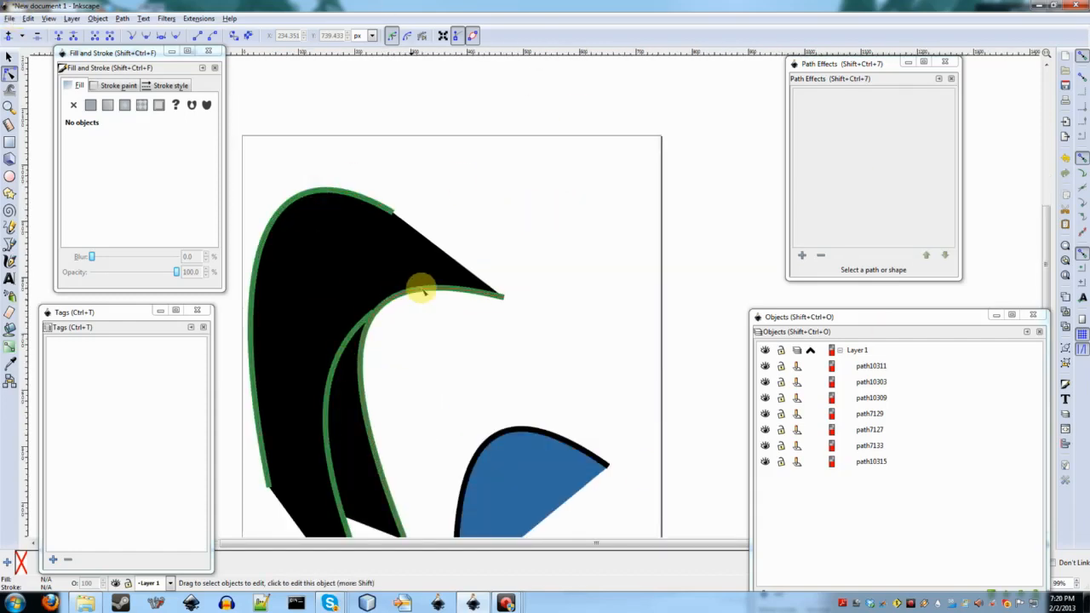
click(10, 18)
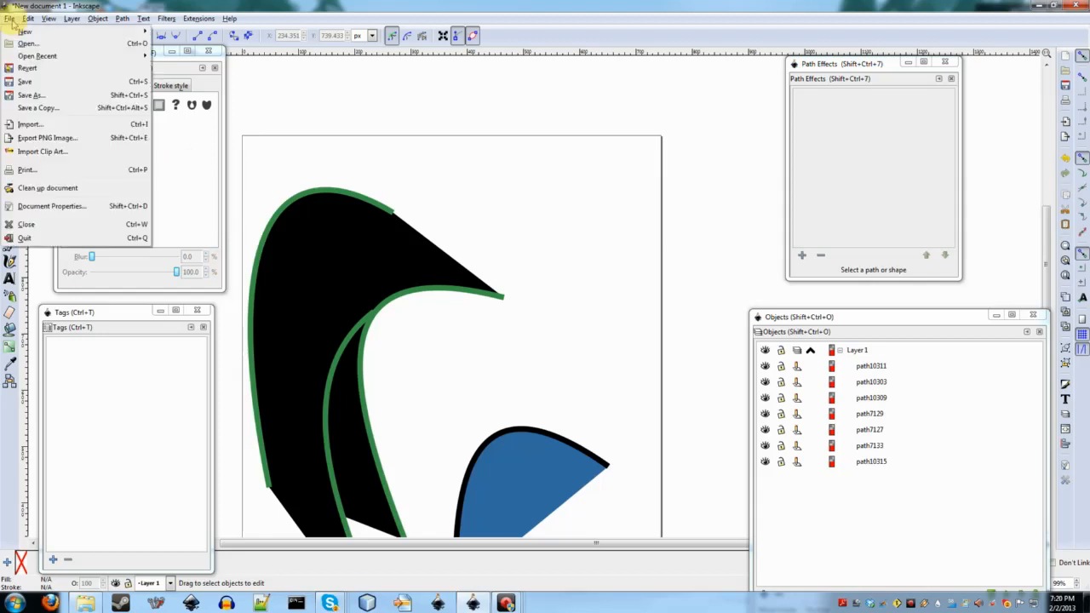
mouse_move(18, 61)
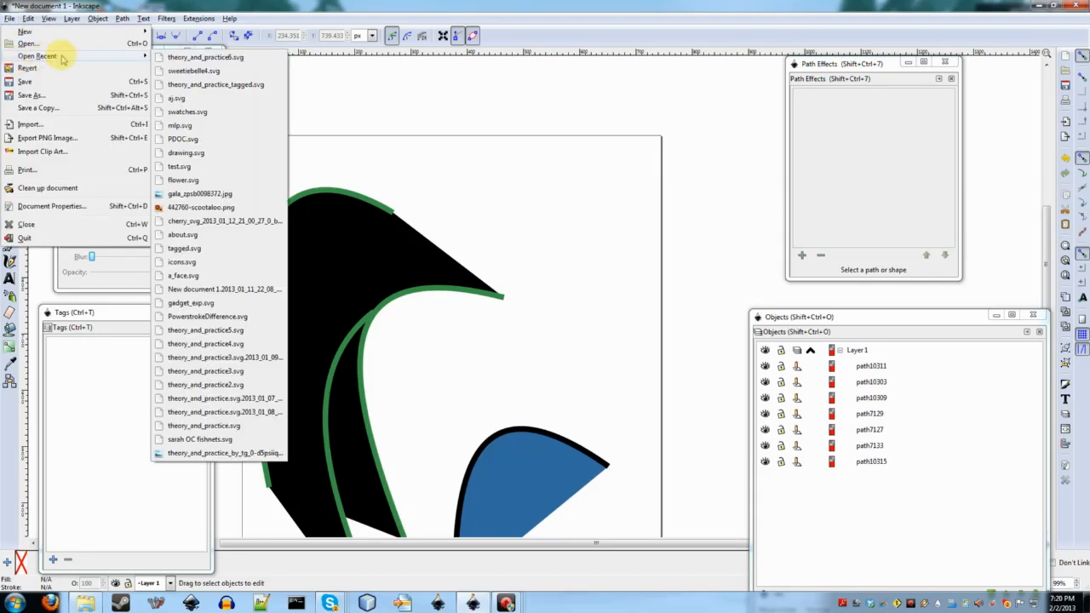
click(288, 5)
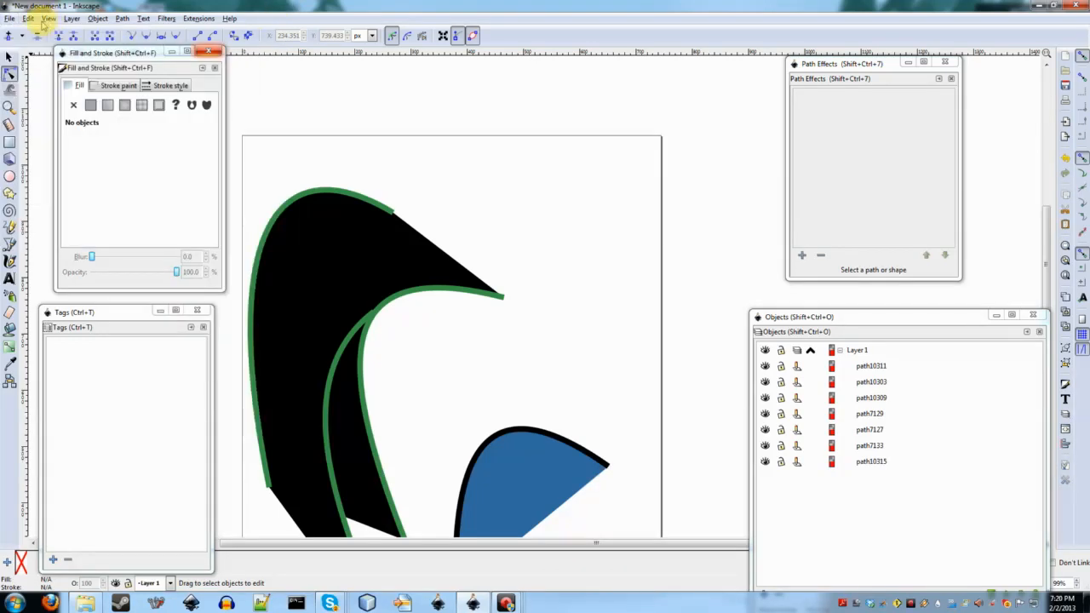
click(10, 18)
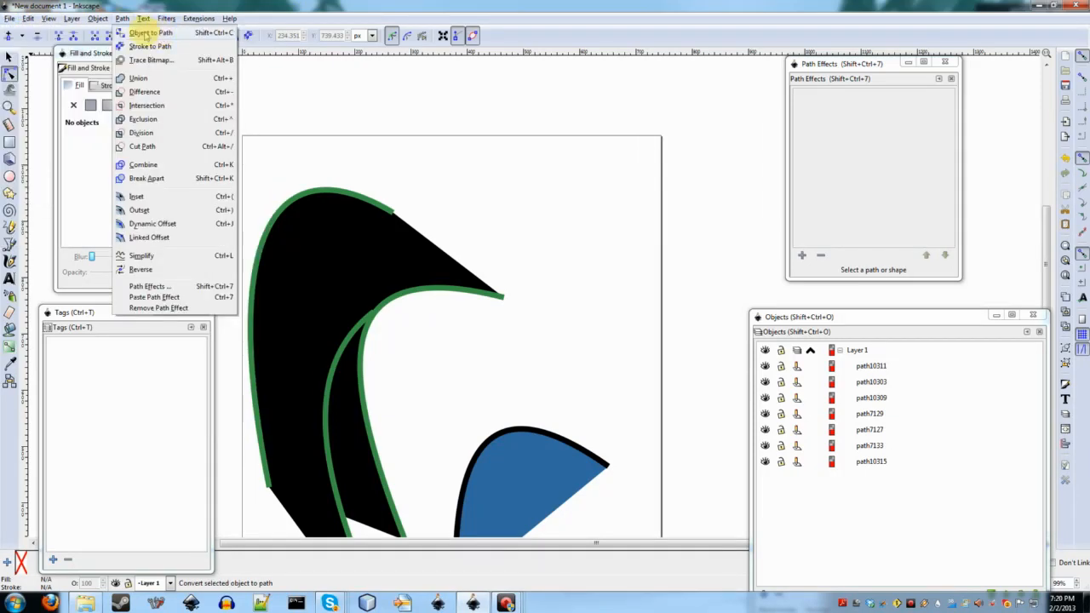
mouse_move(147, 55)
click(208, 56)
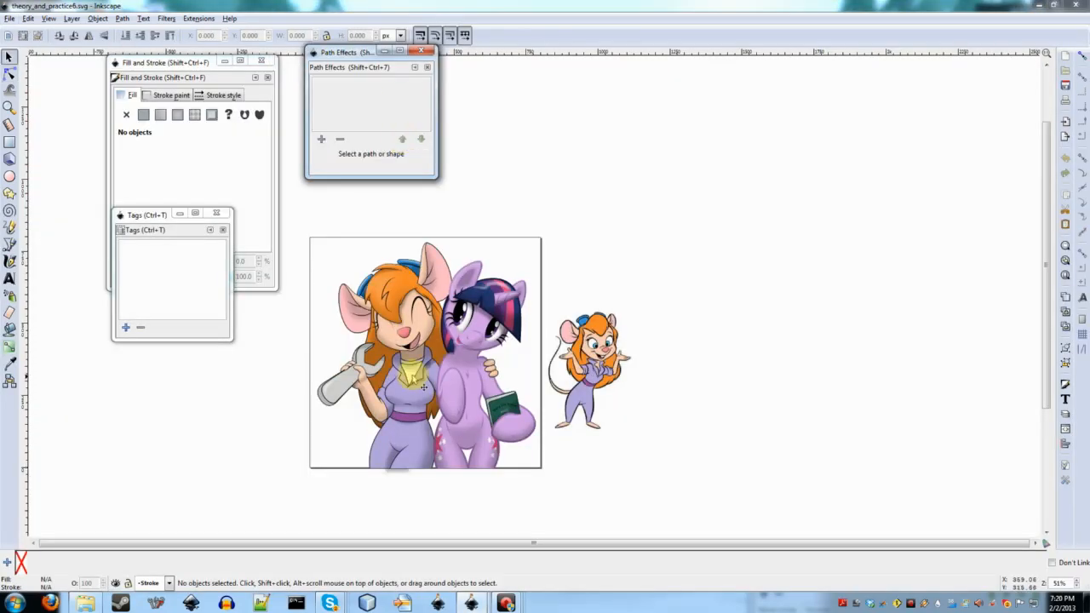
Step: Examine the two main characters in the artwork up close and activate the Node tool
scroll(413, 328, up, 2)
scroll(443, 307, up, 1)
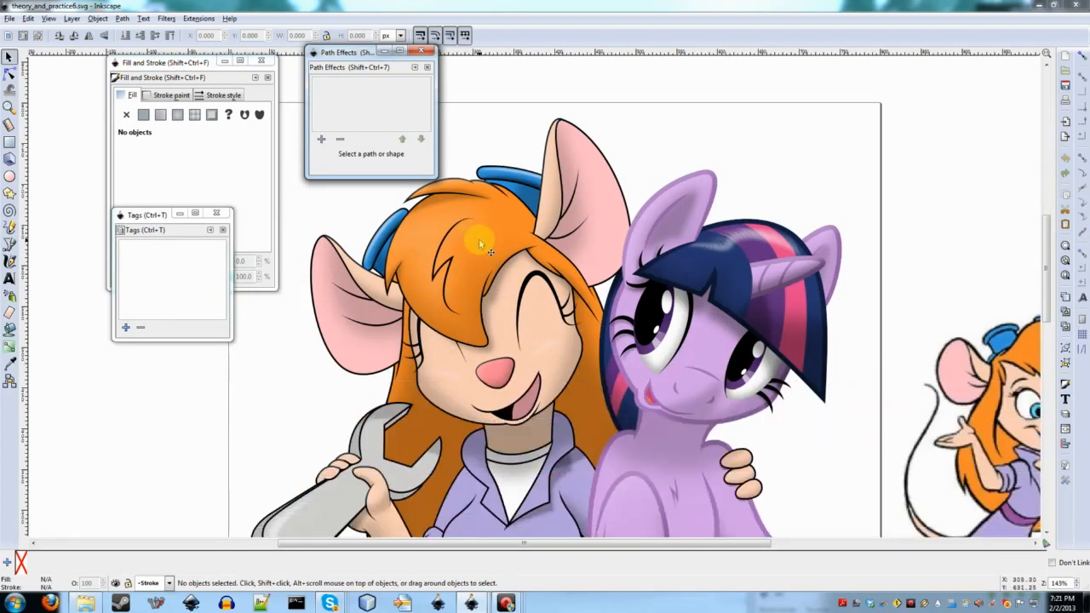
scroll(553, 192, down, 3)
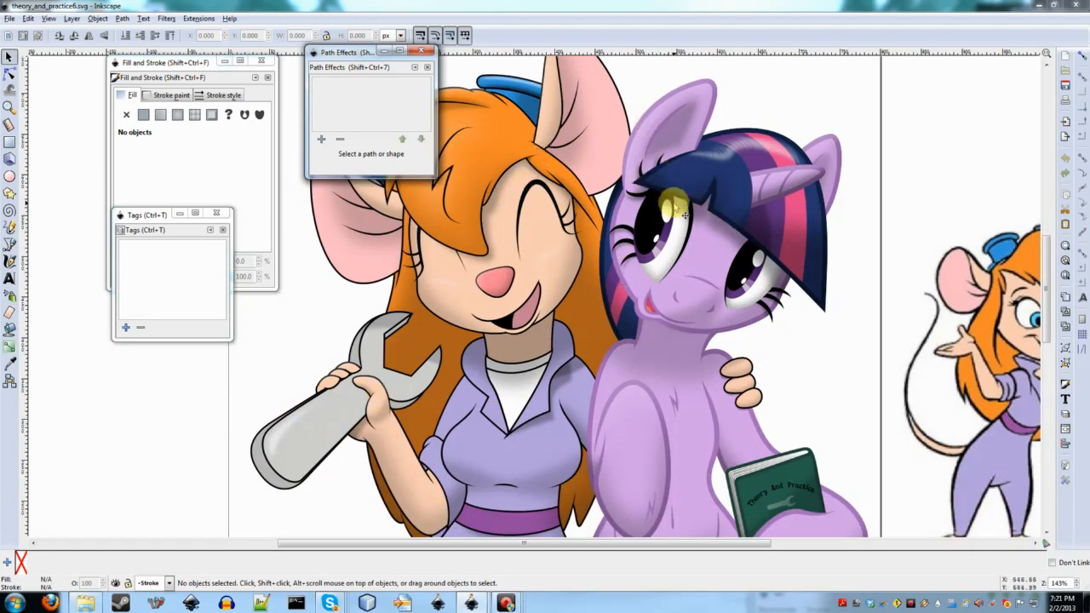
scroll(634, 285, up, 2)
key(n)
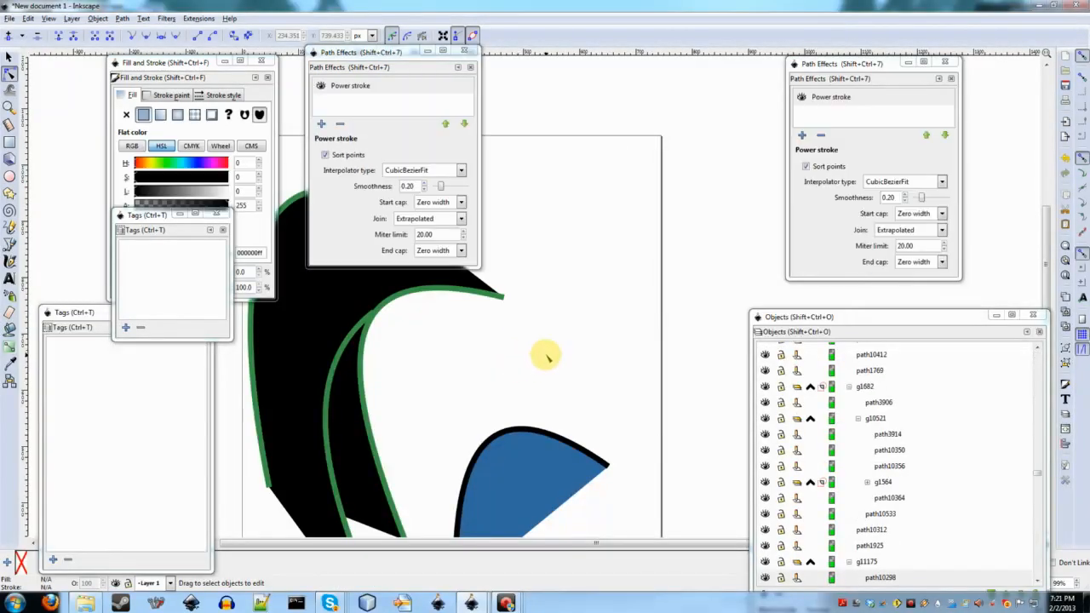
Step: Shrink the New document 1 window and move it aside to return to the theory_and_practice6.svg artwork
drag(732, 8, 661, 173)
click(536, 186)
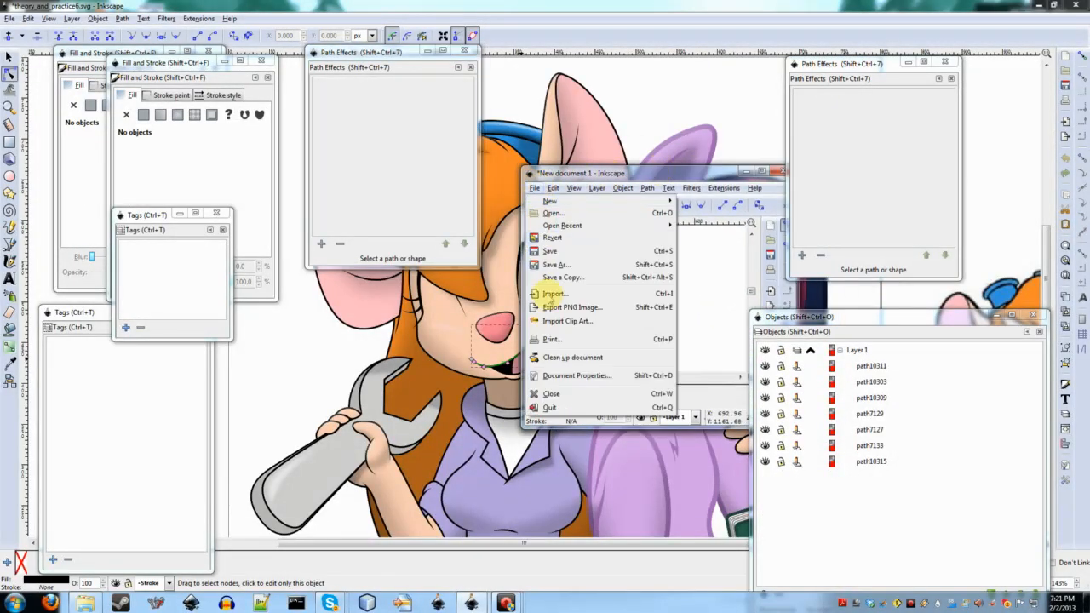
click(601, 173)
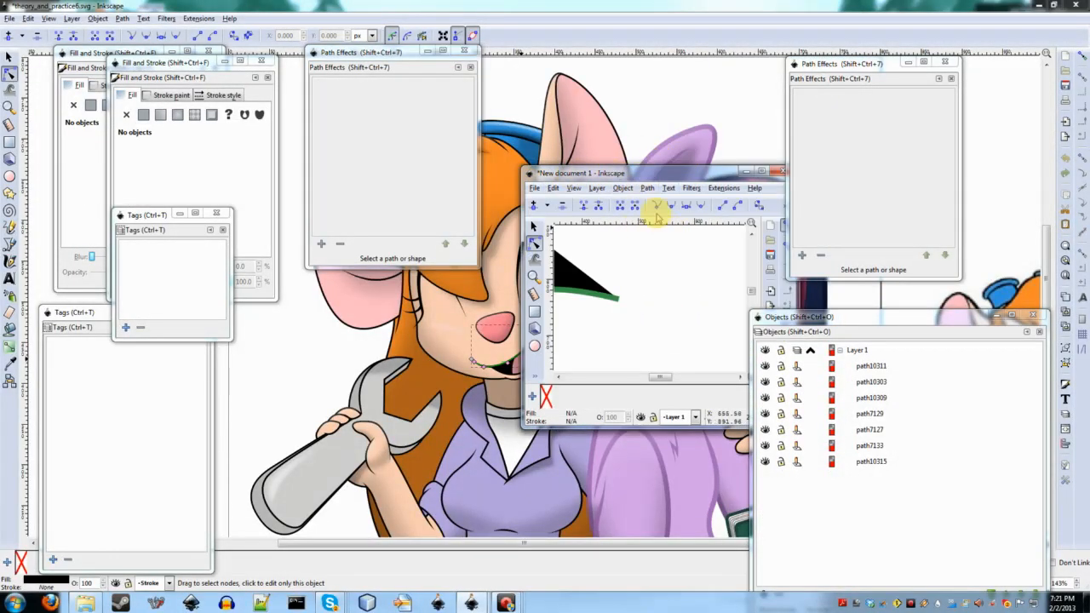
drag(634, 177, 713, 258)
click(285, 367)
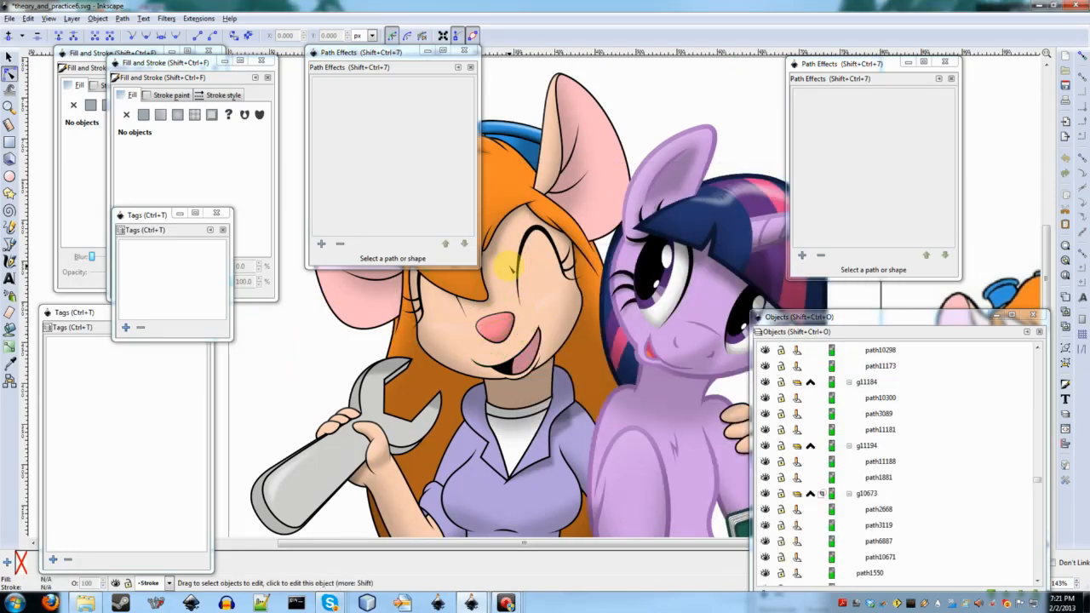
Step: Inspect the paths of the mouse's ear and the pony's face and neck shading, checking their fills and path effects
click(608, 118)
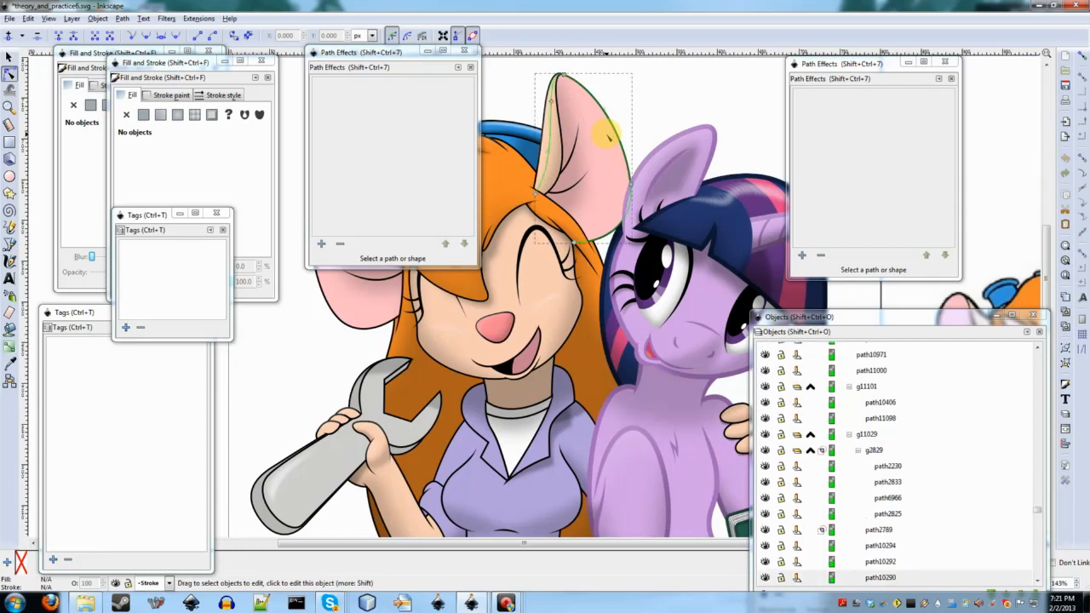
scroll(589, 285, down, 2)
scroll(592, 288, right, 4)
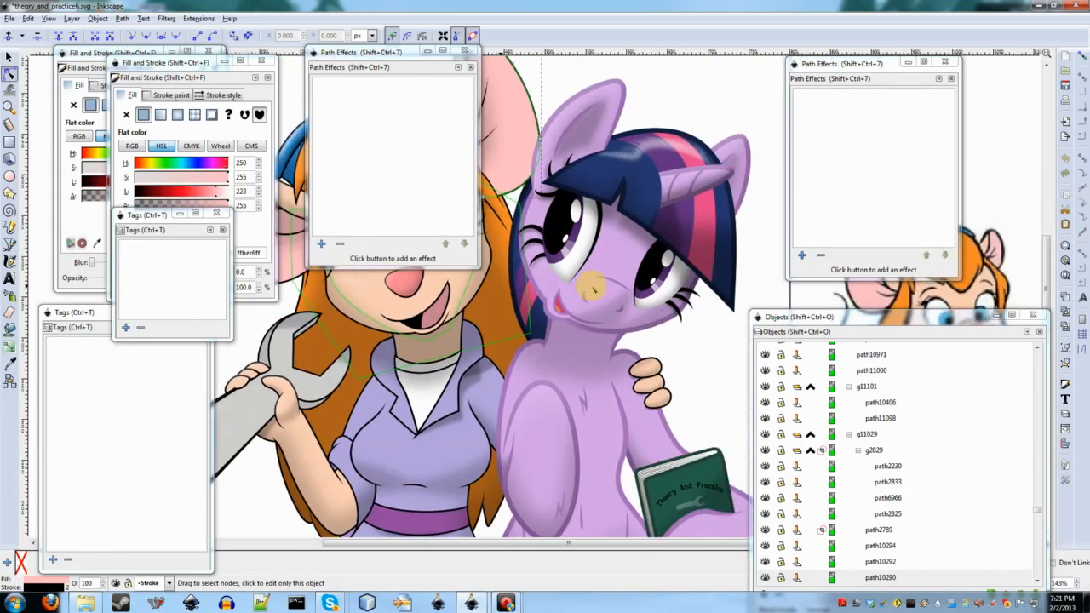
click(621, 260)
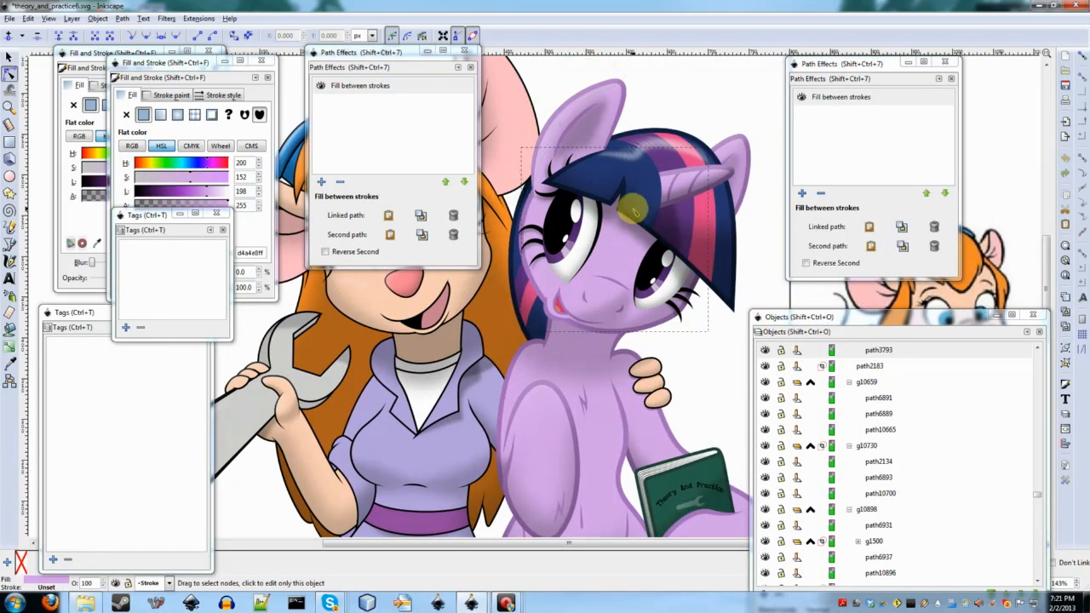
scroll(621, 358, up, 1)
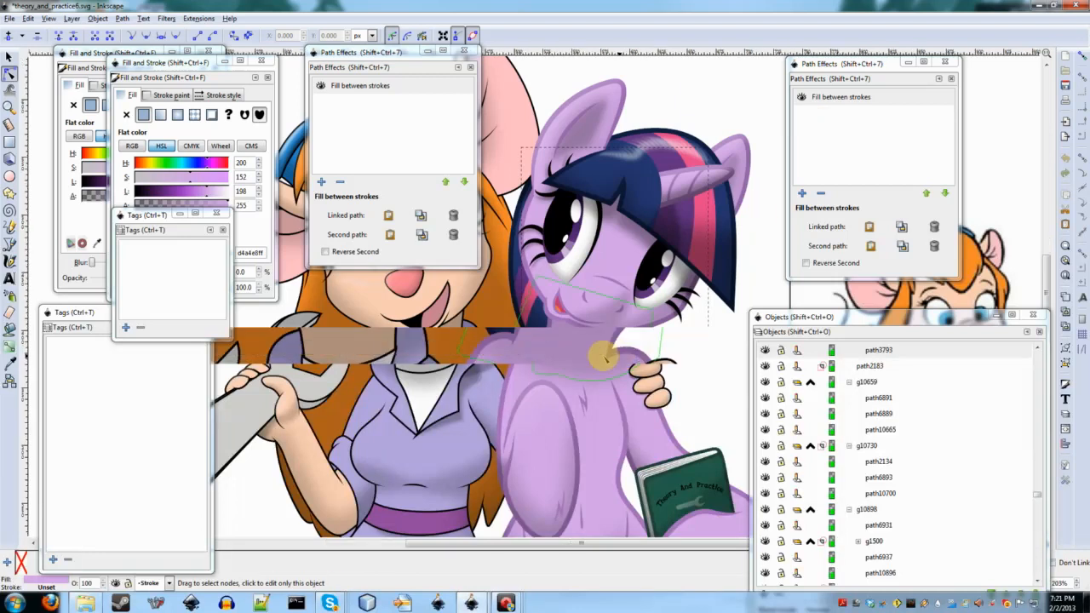
click(553, 341)
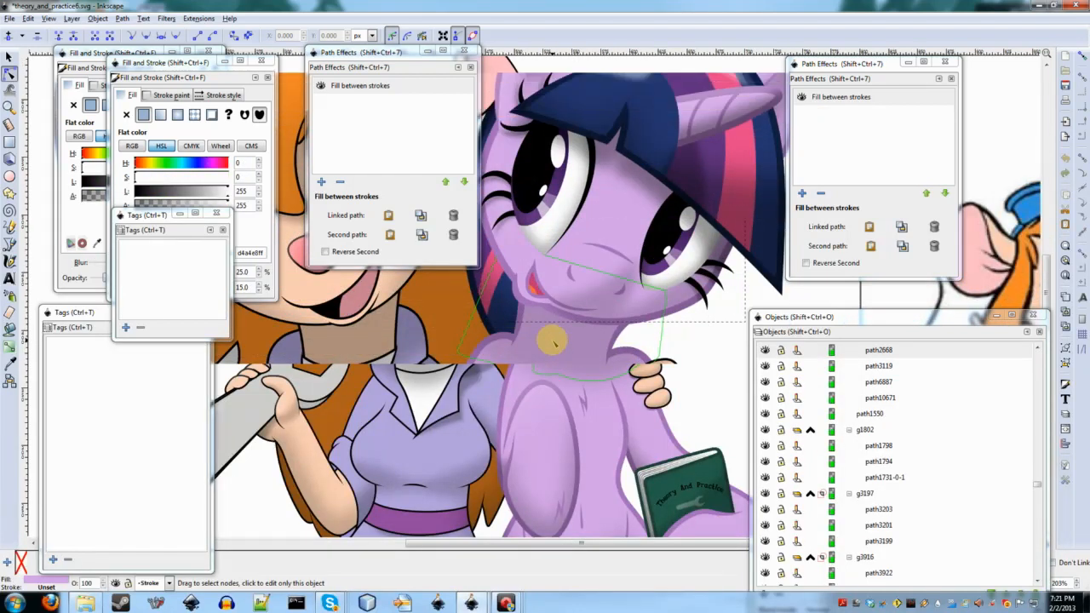
click(579, 312)
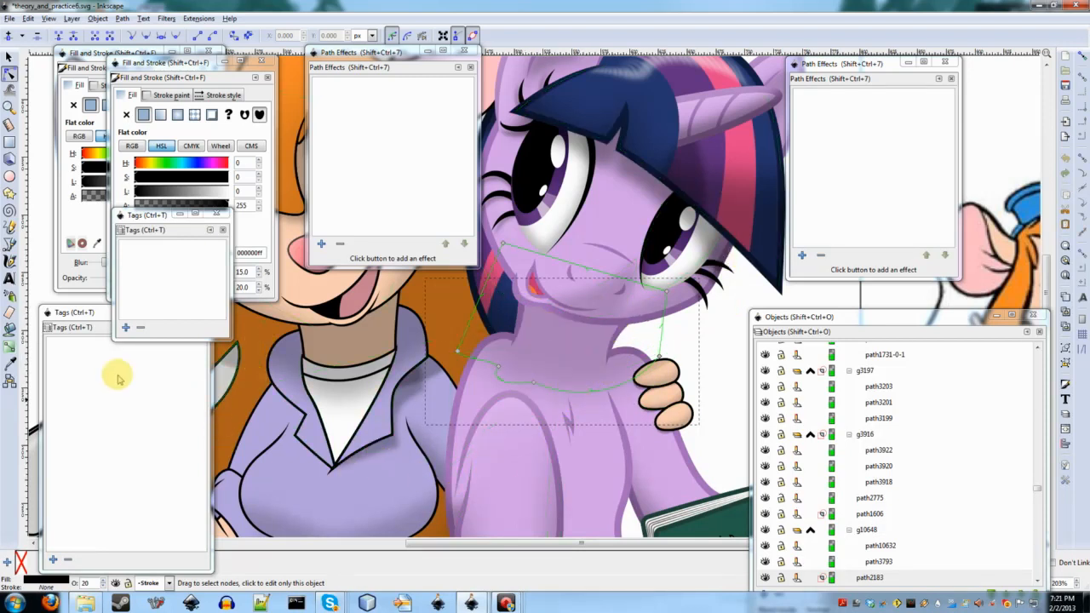
scroll(514, 269, down, 2)
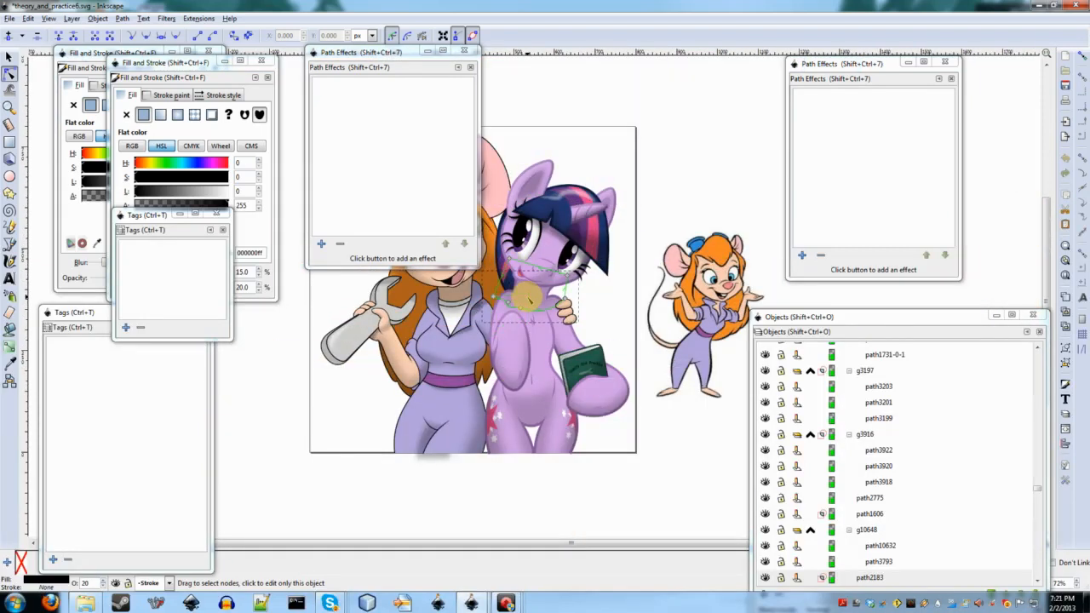
click(648, 189)
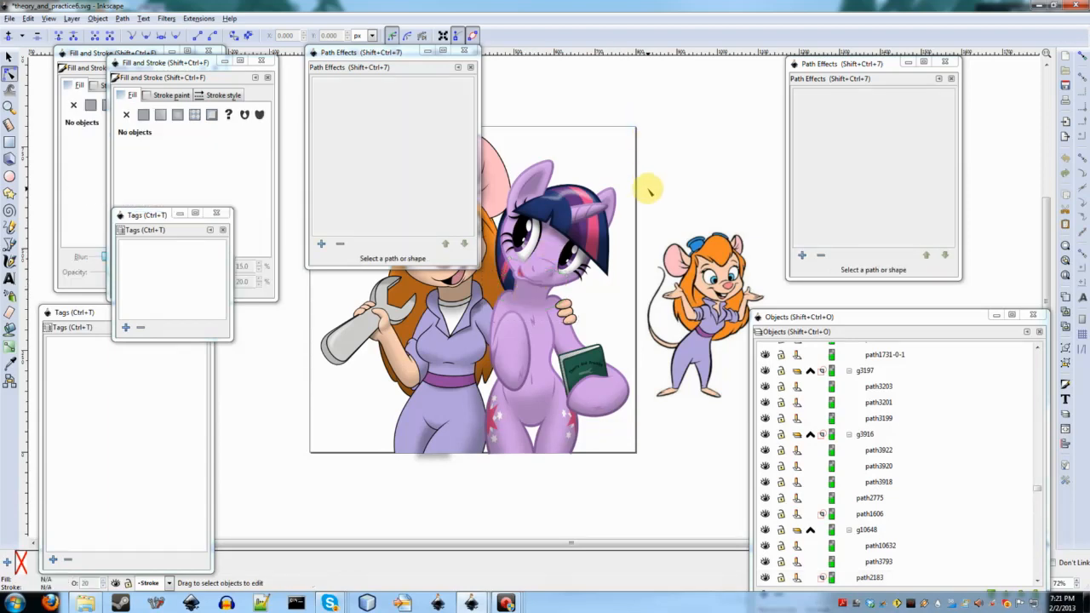
Step: Close theory_and_practice6.svg without saving the changes
scroll(649, 189, up, 2)
click(9, 20)
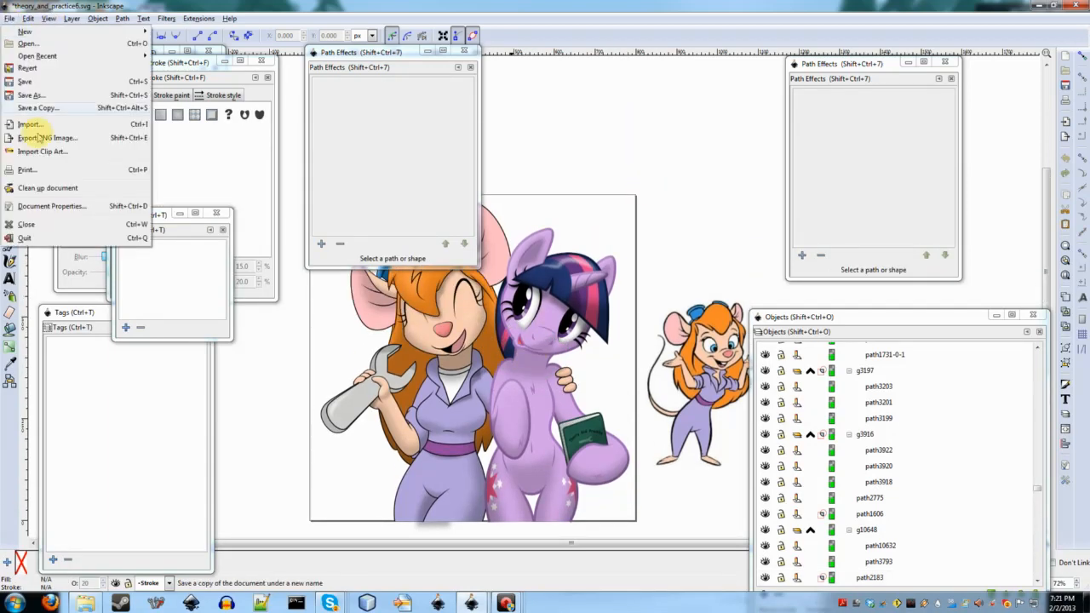
click(45, 220)
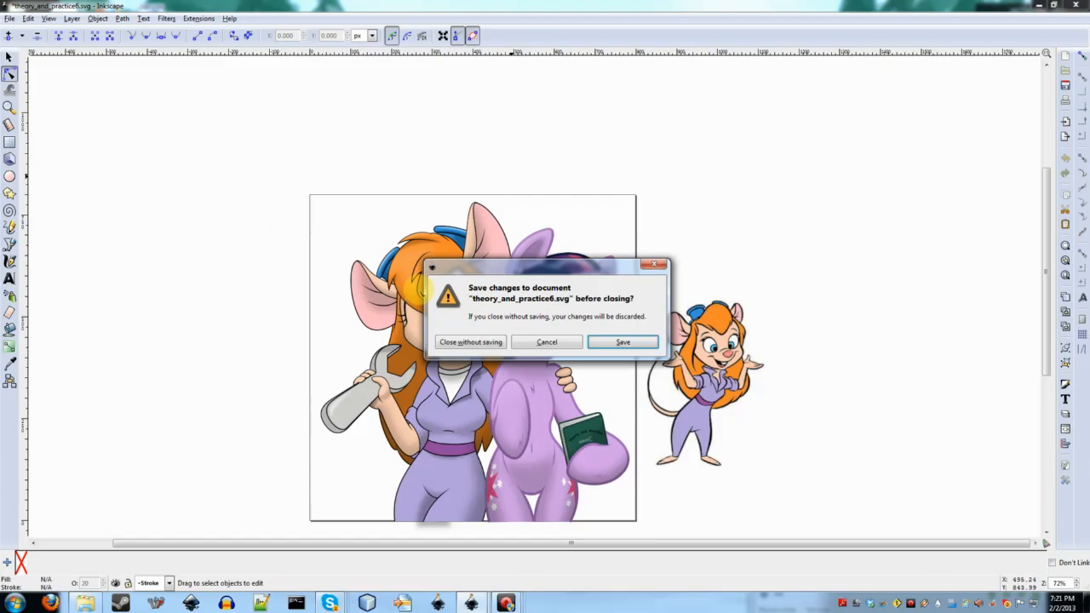
click(470, 342)
Step: Maximize the New document 1 window and close that document without saving
double_click(666, 255)
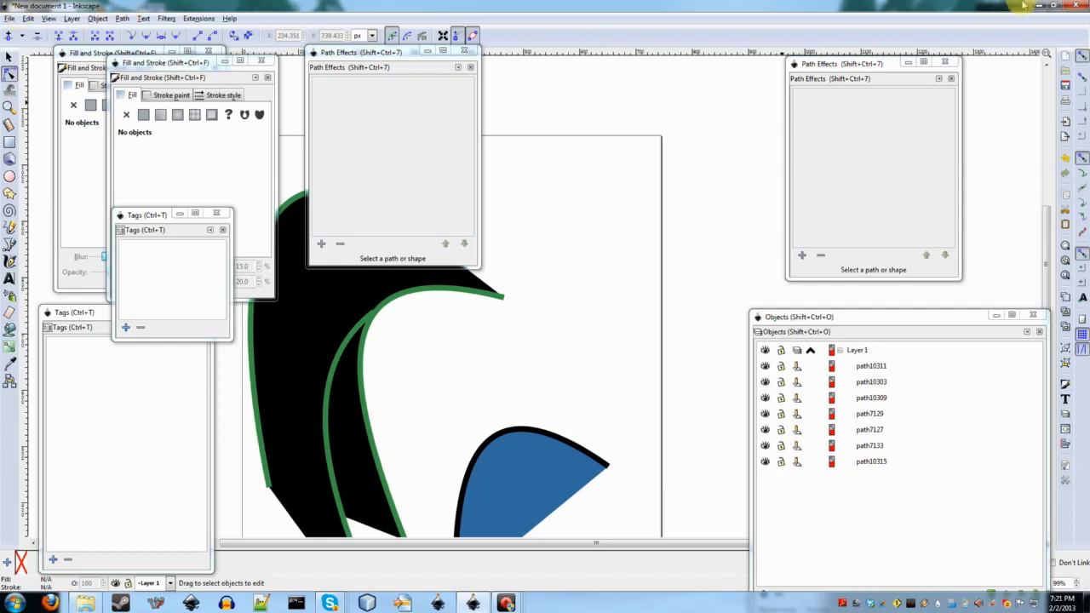
click(1073, 5)
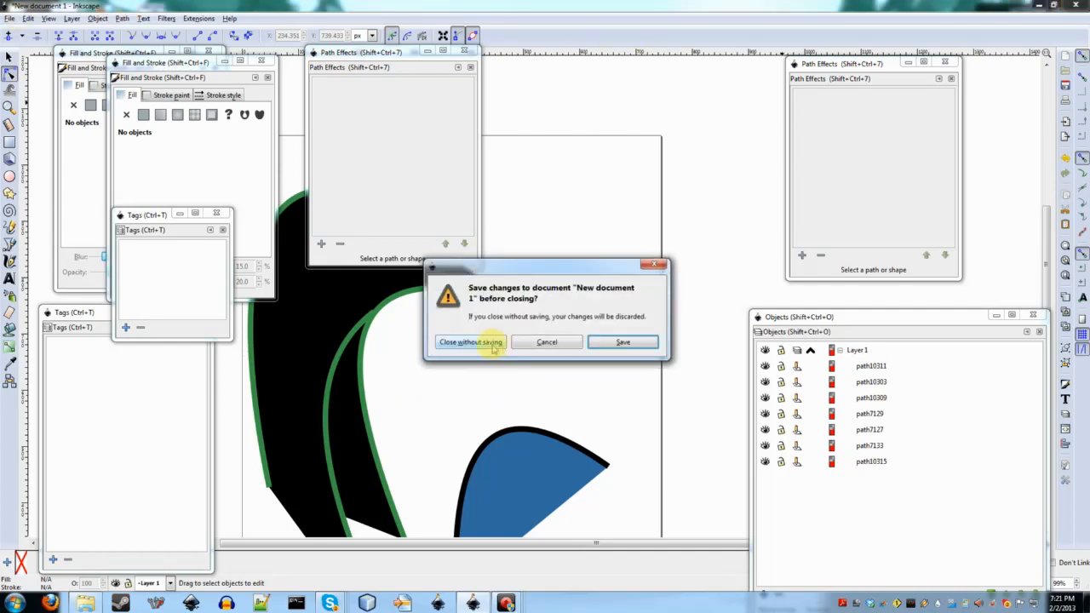
click(487, 343)
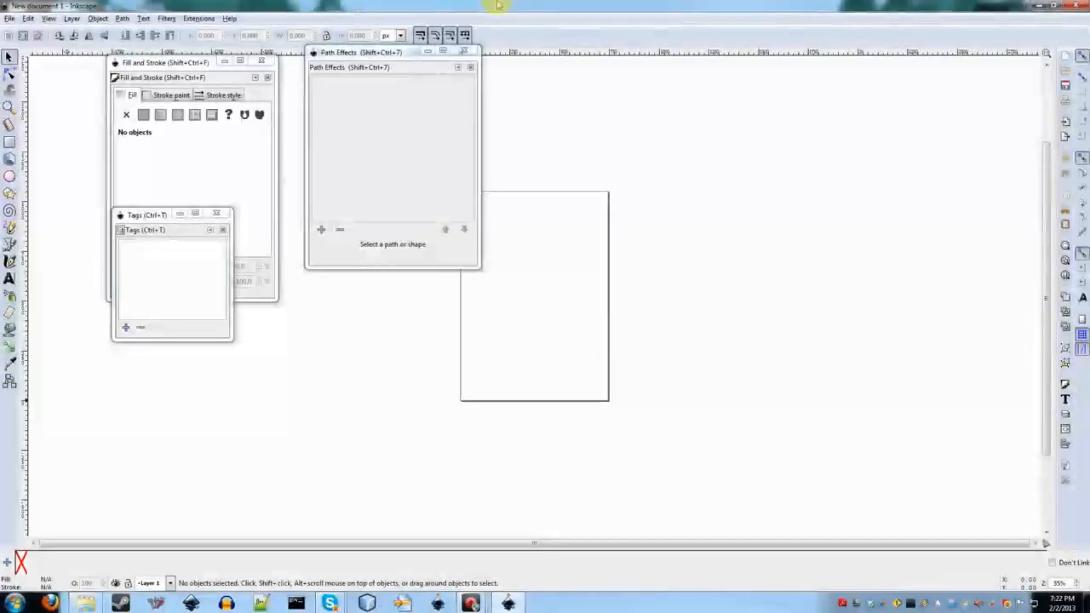
Step: Move the Path Effects and Tags dialogs to the empty canvas area beside the blank page
drag(377, 38, 899, 38)
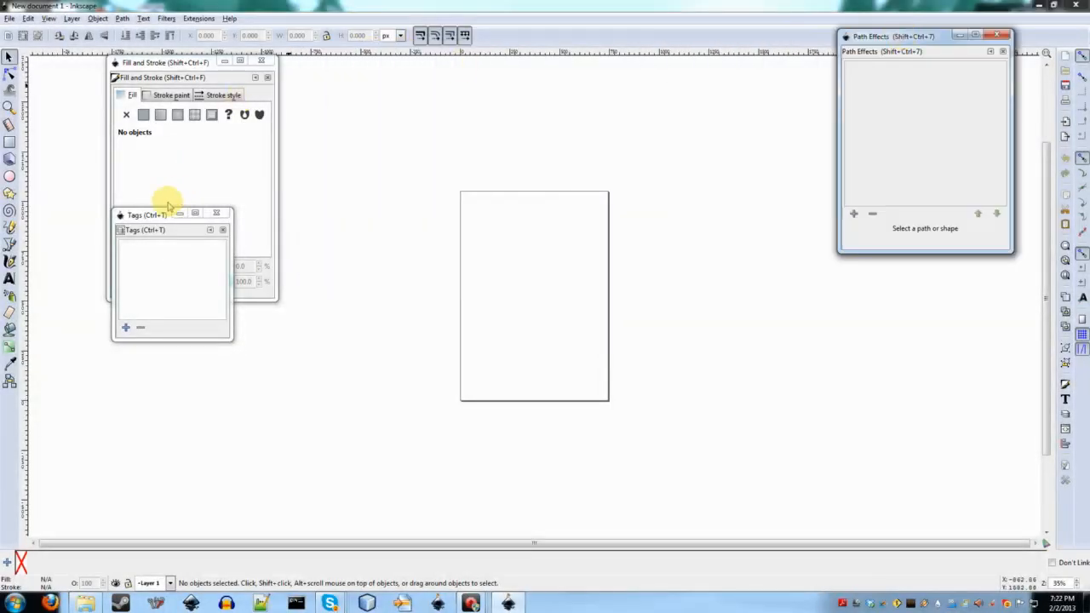
mouse_move(166, 215)
mouse_down()
mouse_move(681, 253)
mouse_move(740, 268)
mouse_up()
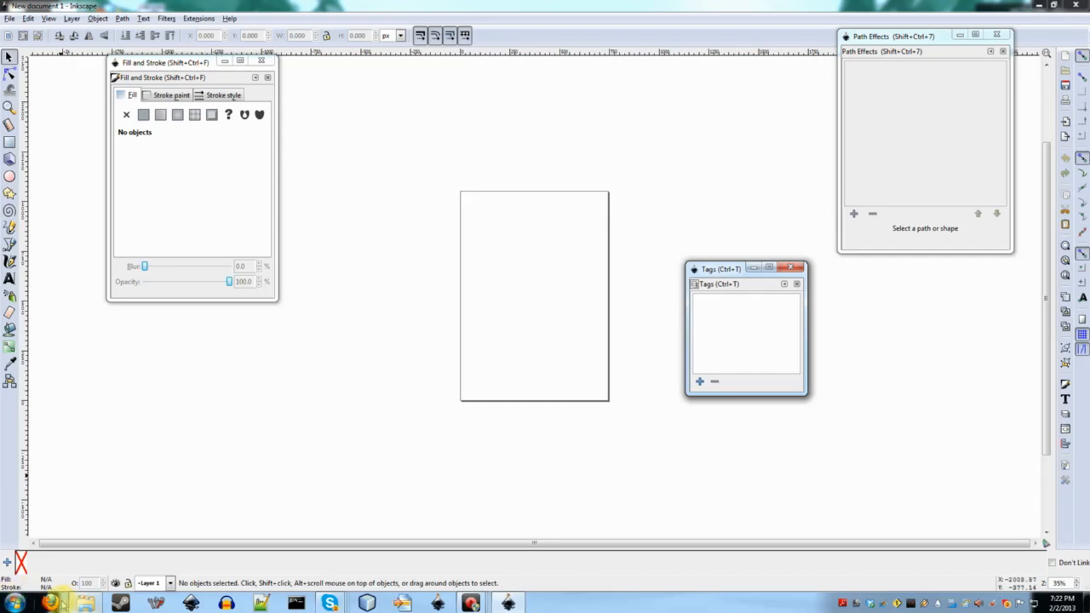
Step: Open Firefox and move its window out of the way of the drawing
click(60, 604)
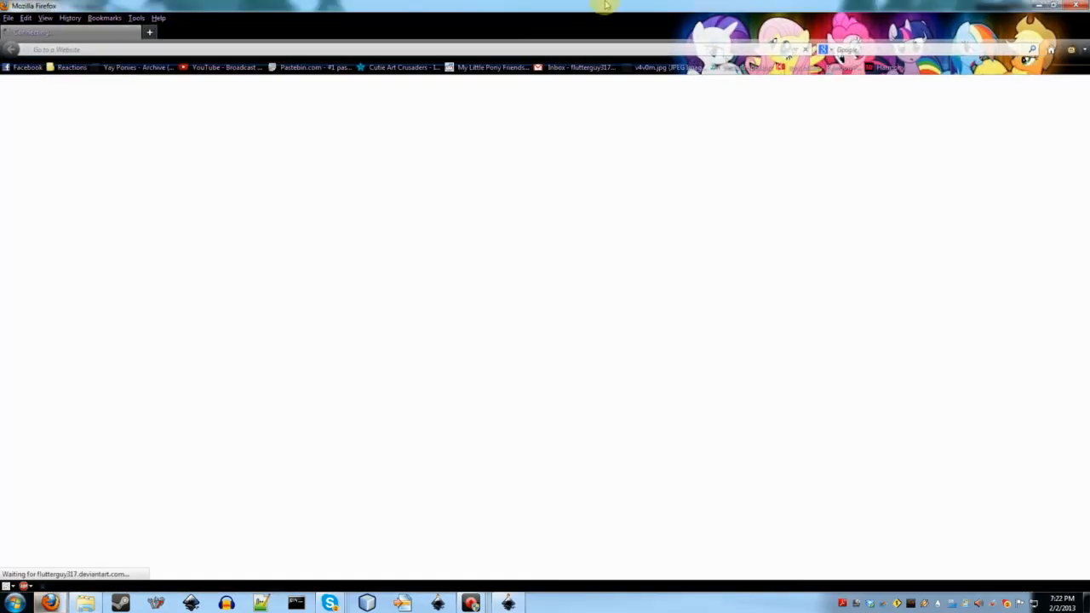
drag(602, 5, 0, 205)
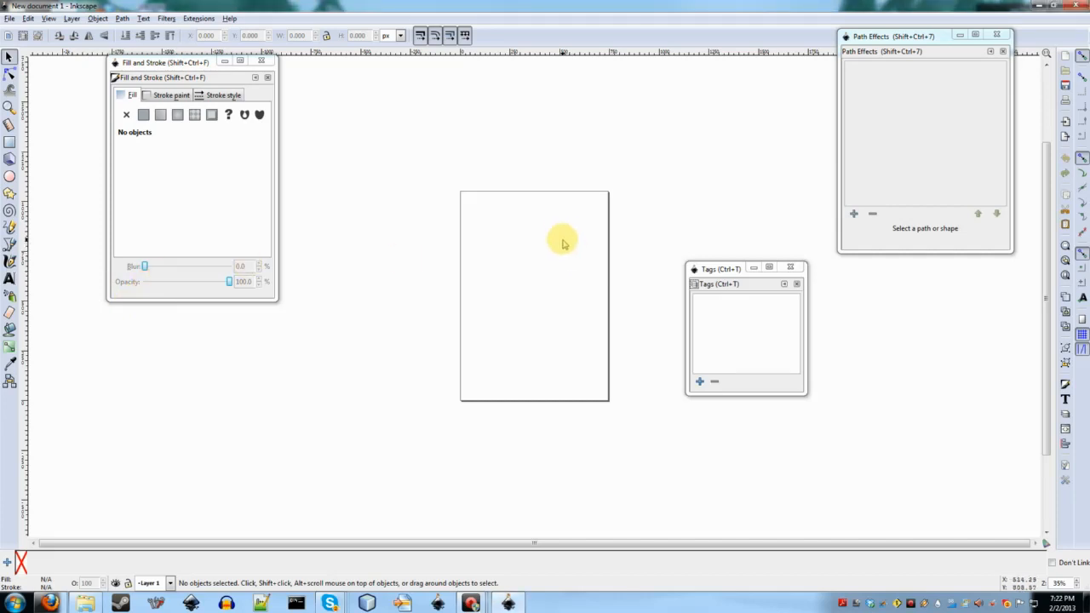
Step: Show the Objects dialog, enlarge it to list more objects, and place it beside the Fill and Stroke dialog
key(shift+ctrl+o)
mouse_move(433, 248)
mouse_down()
mouse_move(212, 295)
mouse_move(160, 284)
mouse_move(86, 217)
mouse_move(282, 250)
mouse_move(110, 165)
mouse_move(362, 159)
mouse_move(117, 214)
mouse_up()
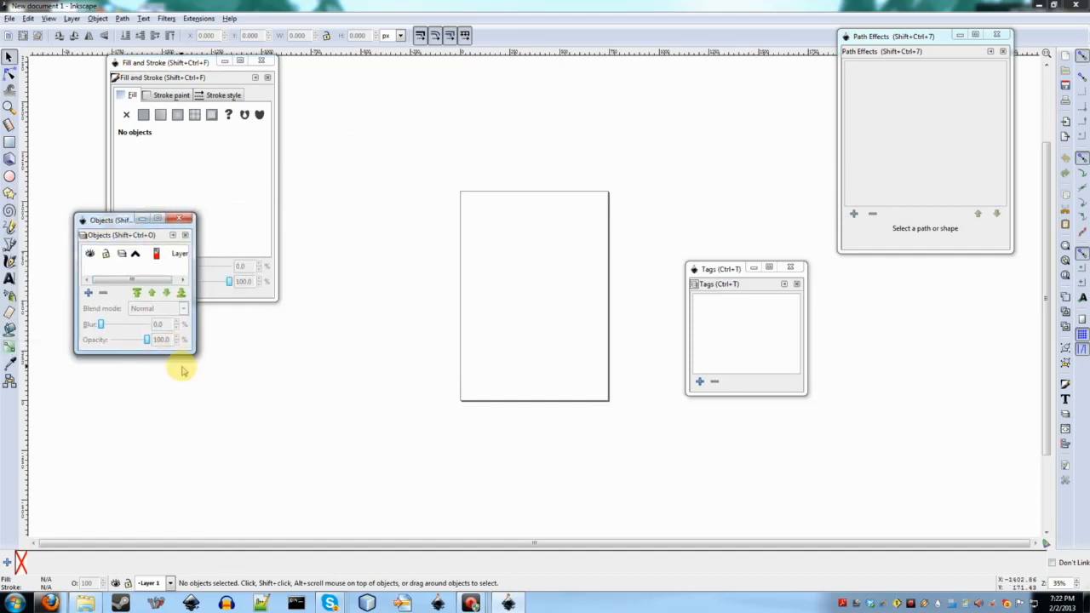
drag(188, 354, 285, 518)
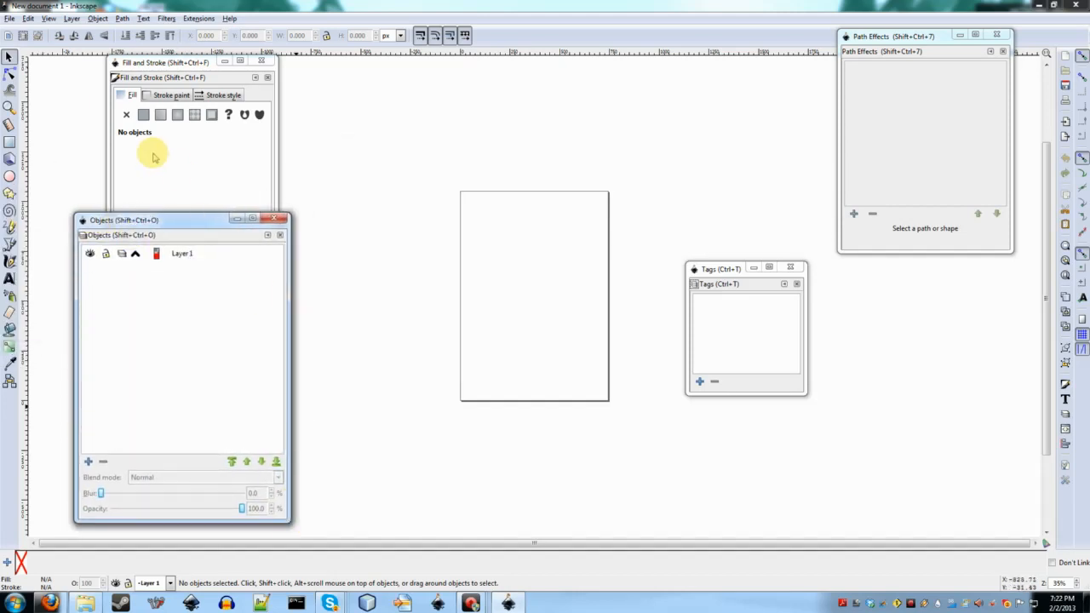
drag(158, 219, 410, 71)
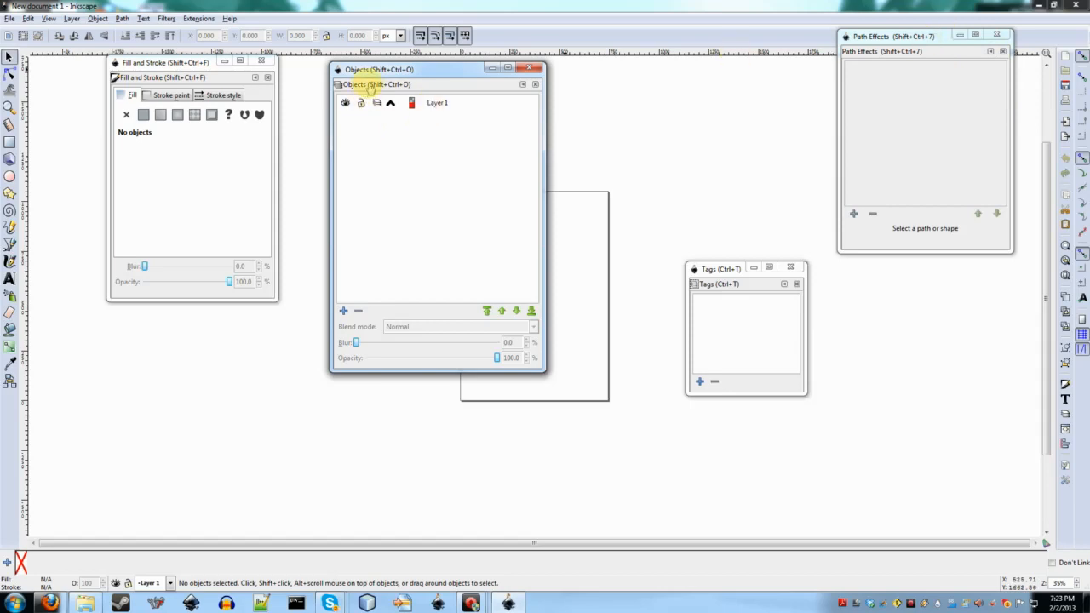
Step: Move the Objects dialog off the page so it sits over the lower part of the Fill and Stroke dialog
drag(368, 84, 155, 223)
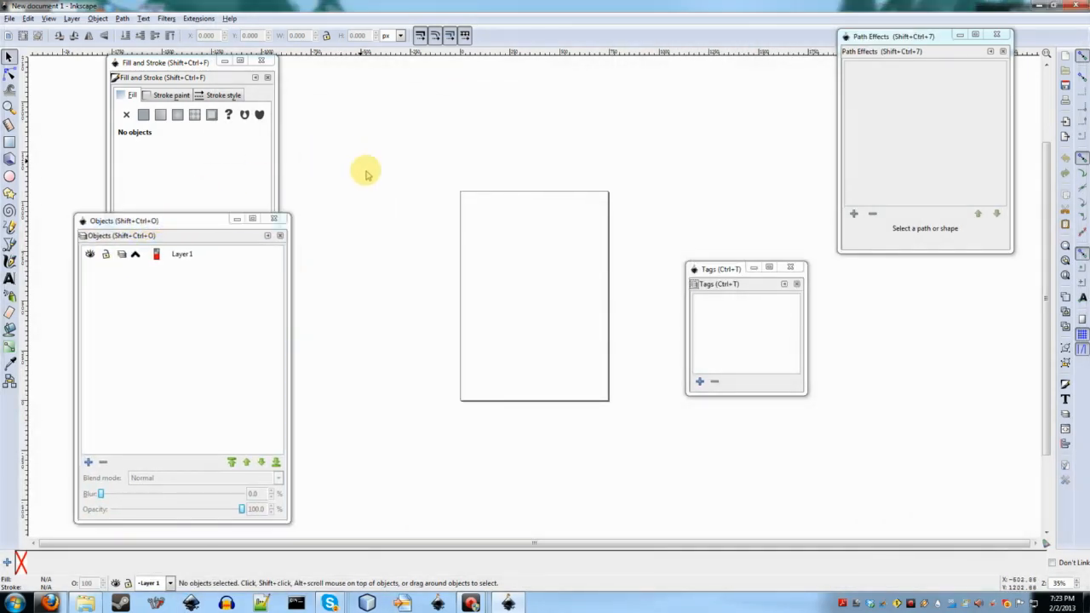
Step: Draw two overlapping ellipses near the top of the page, about 365 × 347 px and about 390 × 358 px
scroll(433, 251, up, 2)
scroll(433, 252, right, 4)
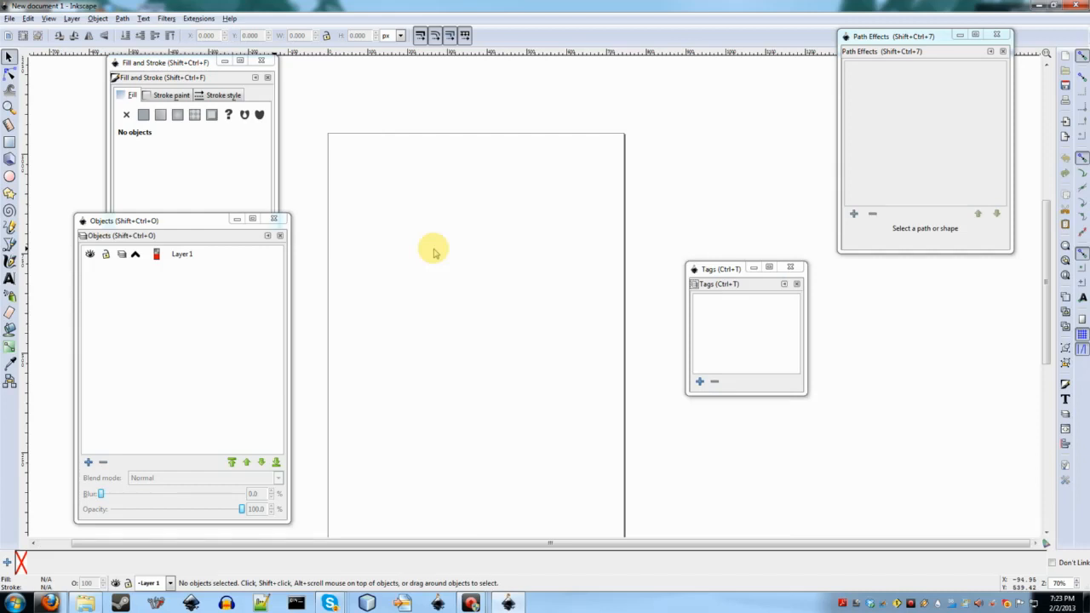
scroll(441, 162, up, 1)
scroll(438, 193, down, 2)
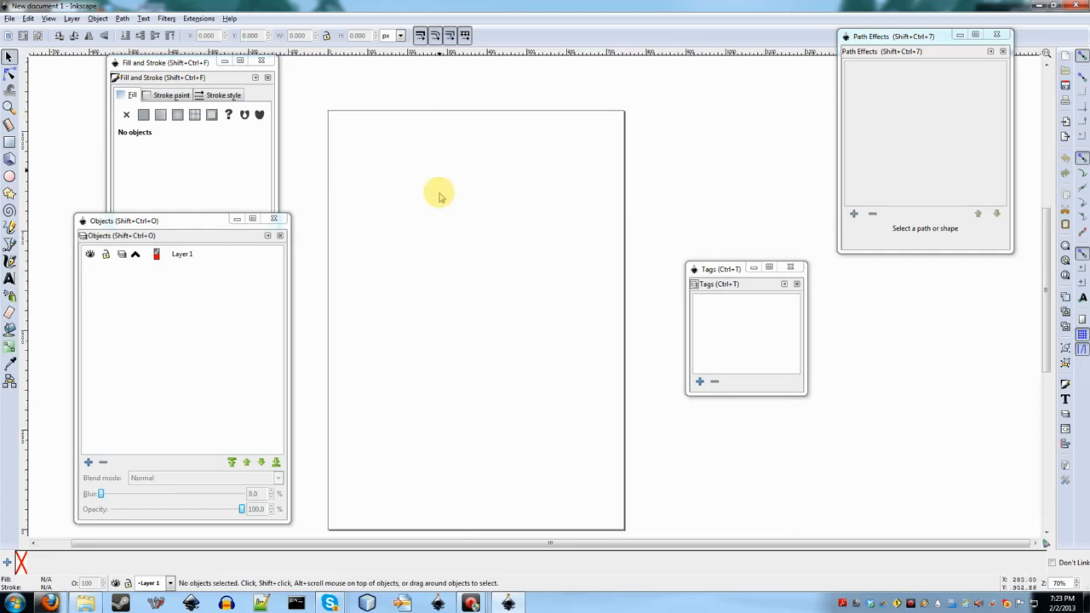
ctrl+scroll(439, 196, up, 1)
scroll(438, 192, left, 1)
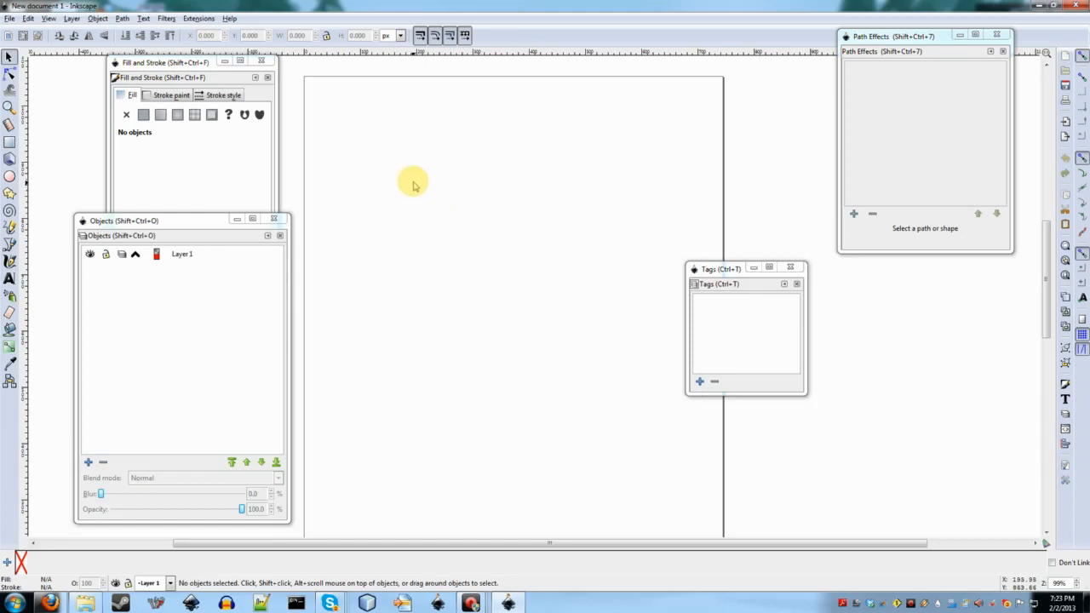
key(e)
mouse_move(353, 109)
mouse_down()
mouse_move(489, 278)
mouse_move(558, 304)
mouse_up()
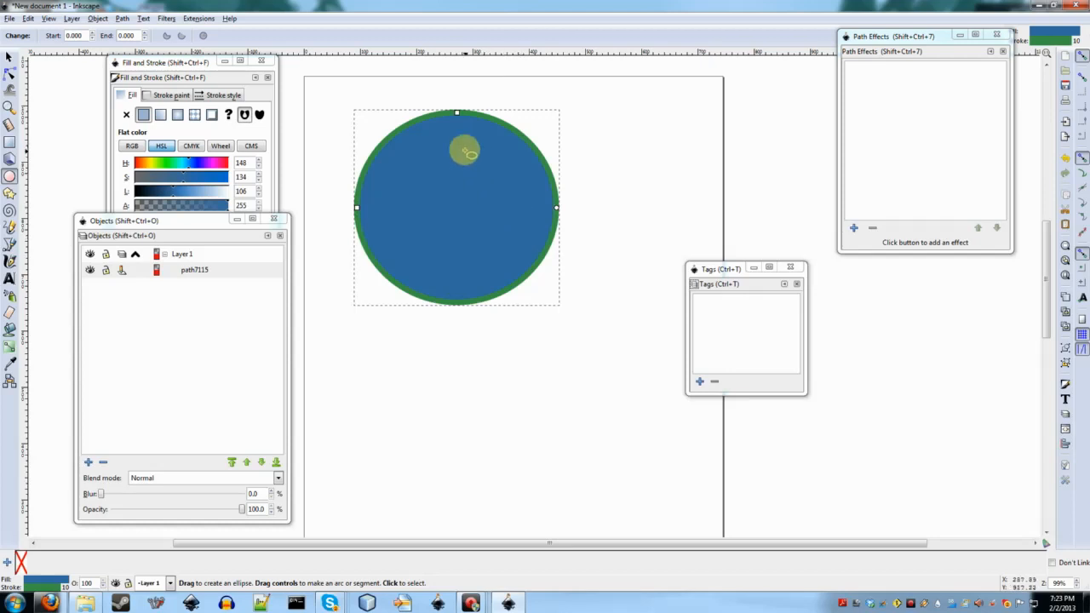
scroll(415, 77, up, 2)
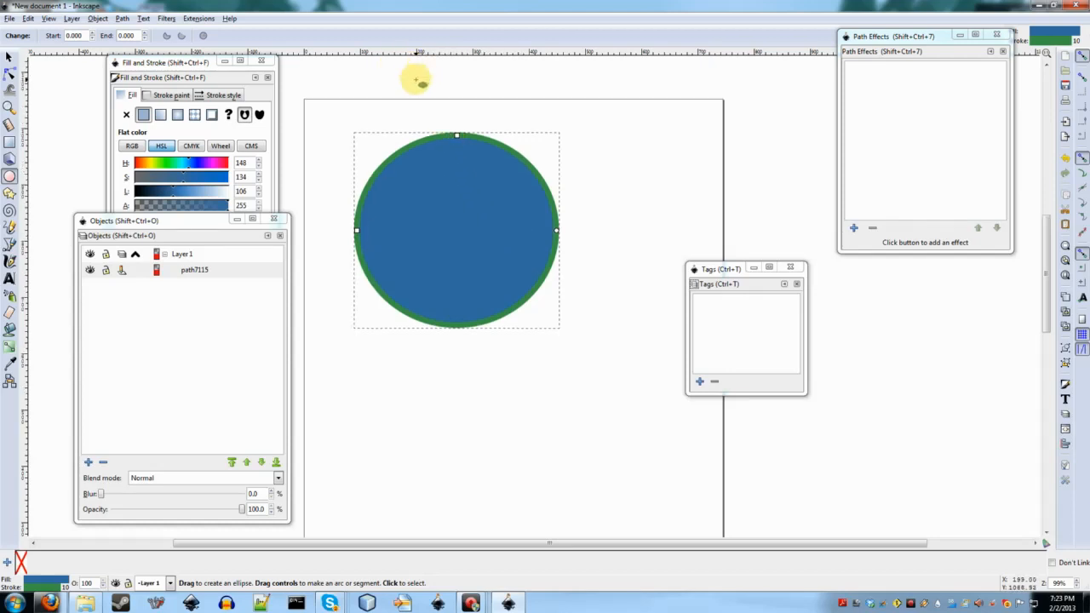
drag(391, 102, 608, 299)
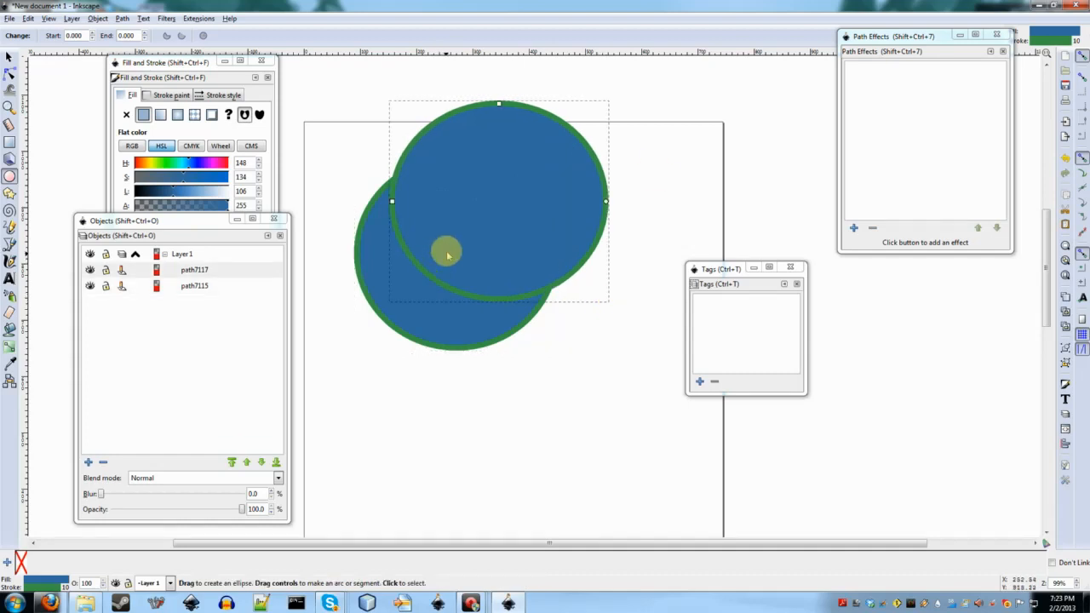
Step: Clip the lower ellipse with the upper ellipse using Set Clip, and open the clipped shape for node editing
key(s)
click(569, 404)
click(462, 268)
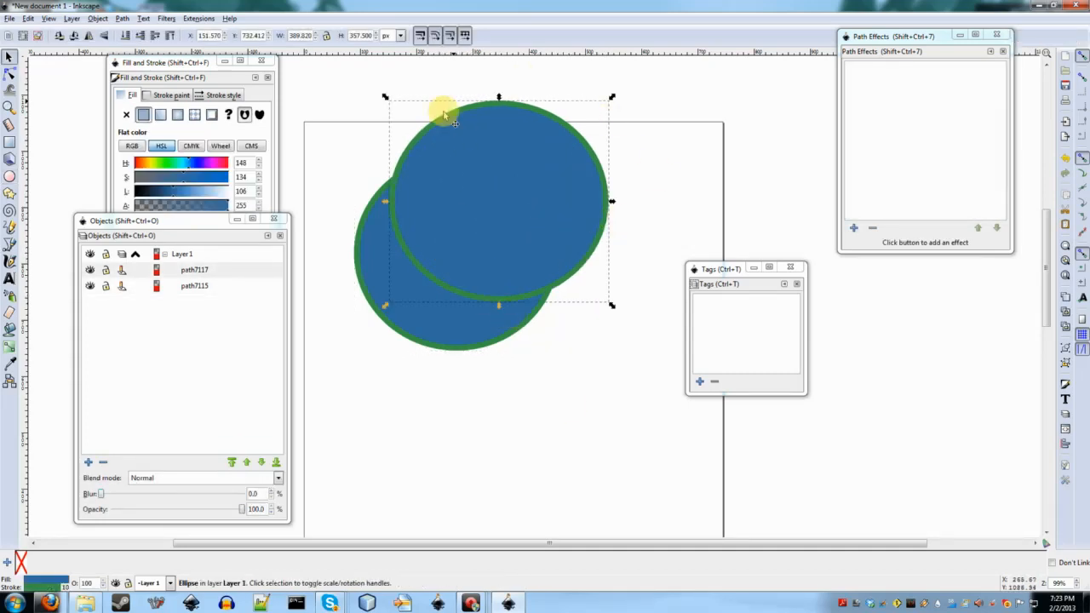
click(432, 336)
click(439, 288)
shift+click(417, 330)
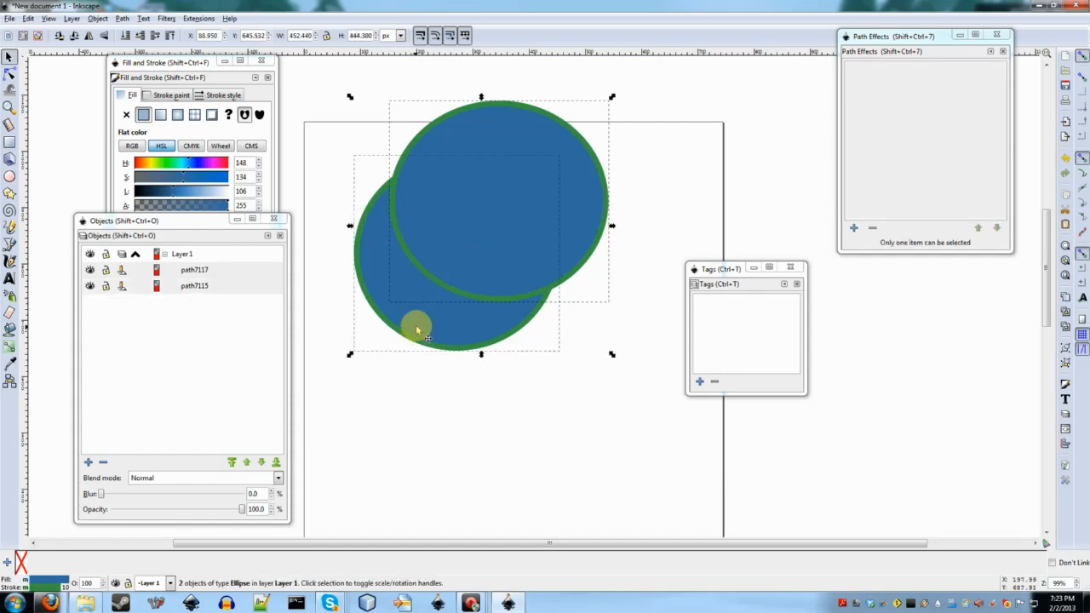
right_click(417, 330)
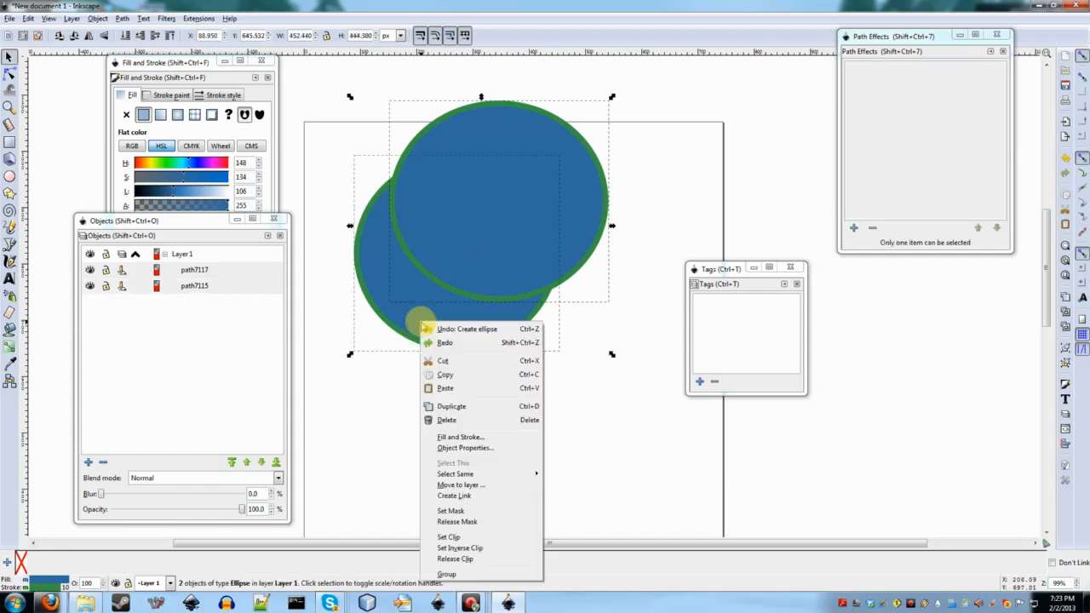
click(447, 538)
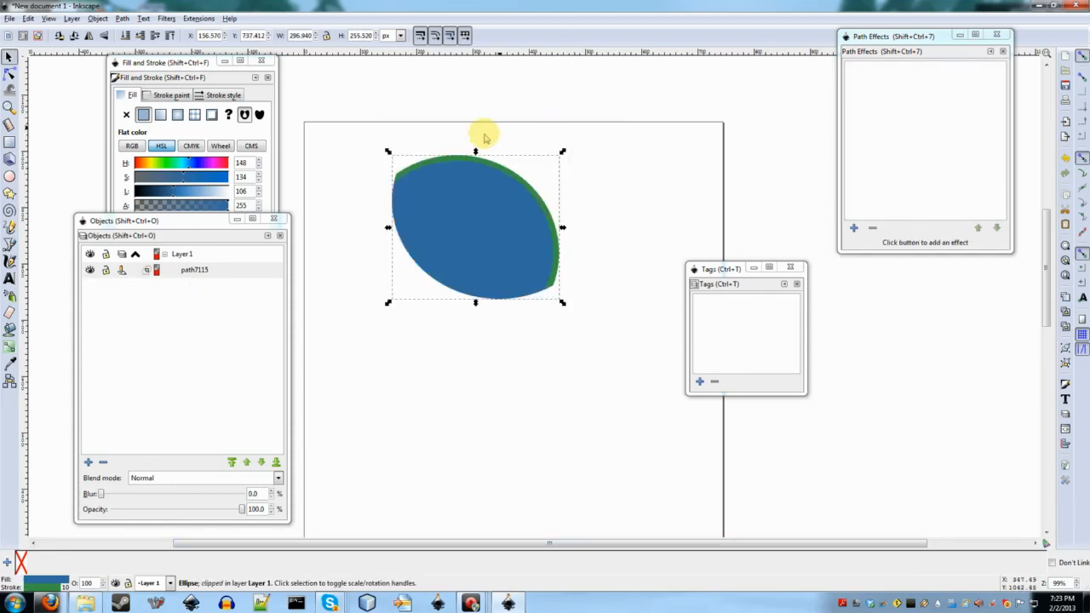
double_click(472, 230)
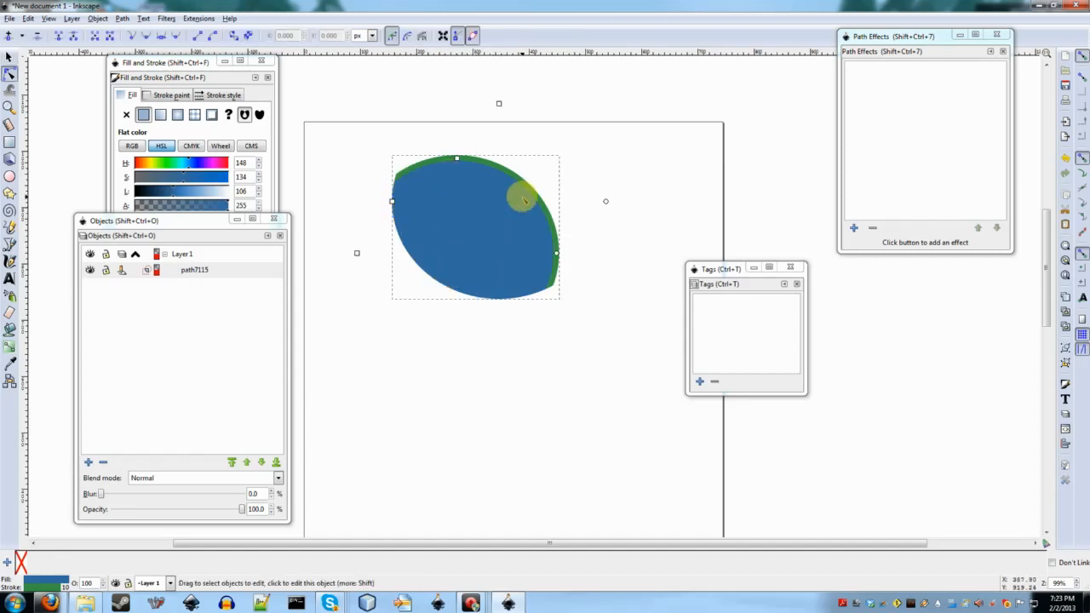
Step: Undo the clip and delete both ellipses from the page
key(ctrl+z)
key(s)
click(479, 358)
click(453, 352)
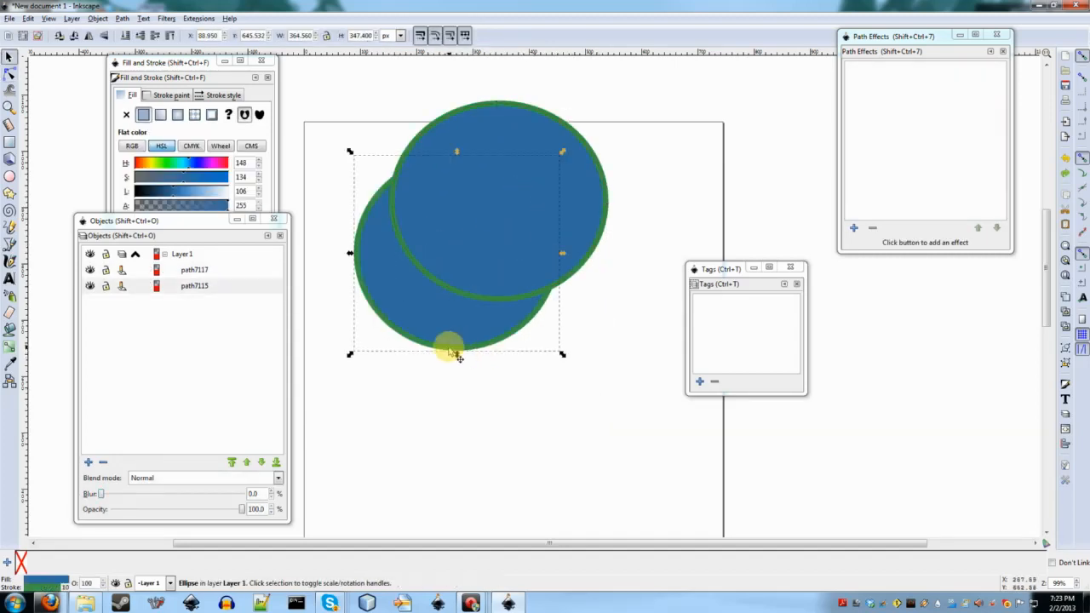
key(Delete)
click(497, 238)
key(Delete)
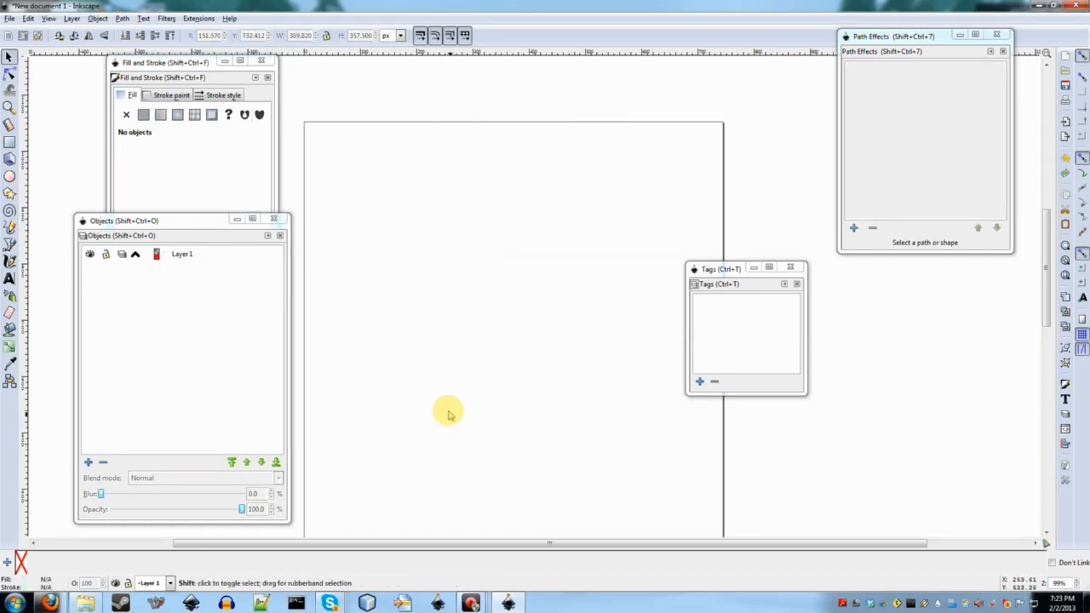
Step: Draw a closed, upright four-sided path about 233 × 356 px in the upper part of the page
key(b)
click(398, 224)
click(394, 422)
click(524, 408)
click(524, 226)
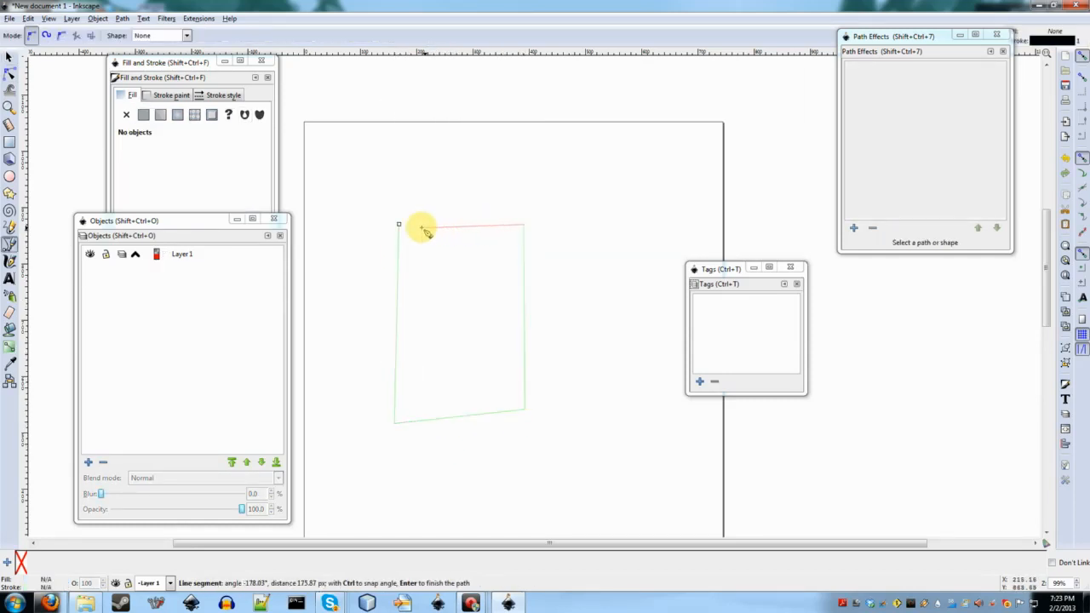
click(398, 223)
Step: Draw a second closed four-sided path about 337 × 279 px, overlapping the upper right area of the first one
click(420, 162)
click(456, 317)
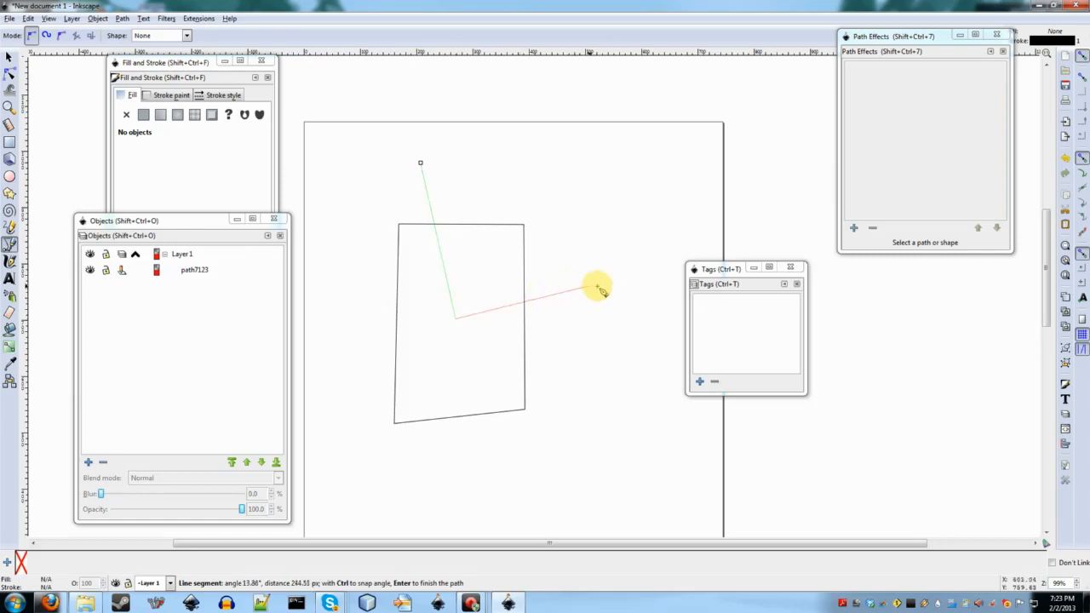
click(607, 281)
click(588, 164)
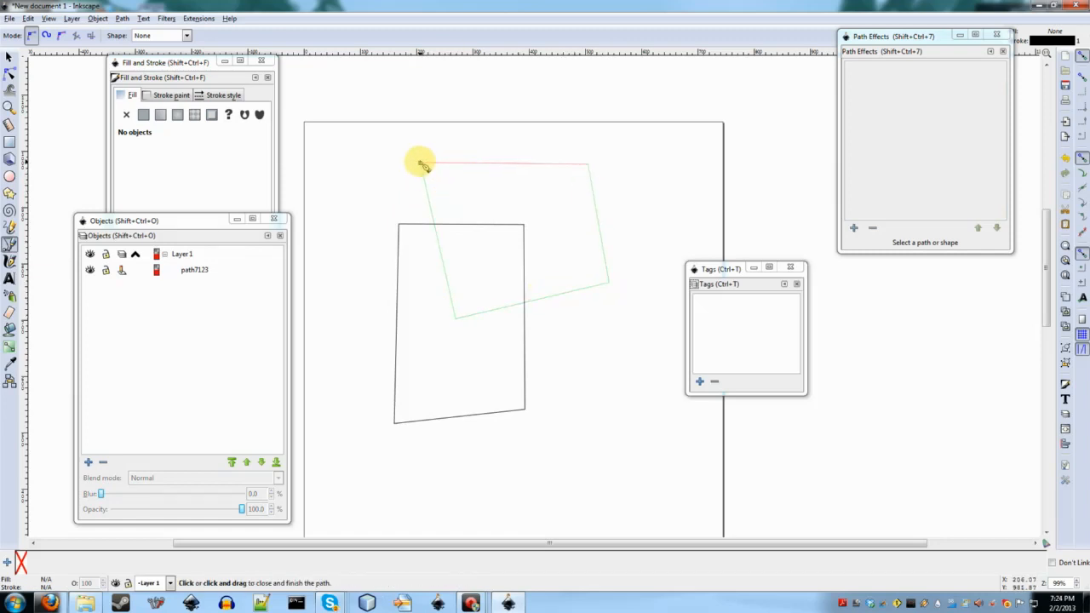
click(420, 162)
key(s)
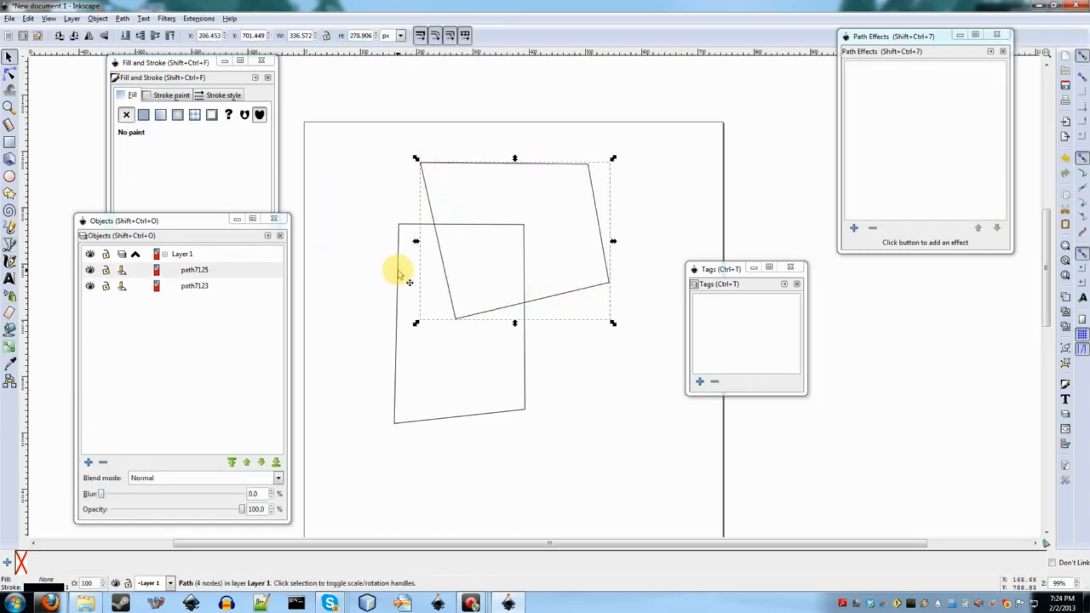
Step: Give the taller four-sided path a flat teal fill with HSL values 114, 115, 117 and alpha 255
click(396, 269)
click(213, 95)
click(143, 115)
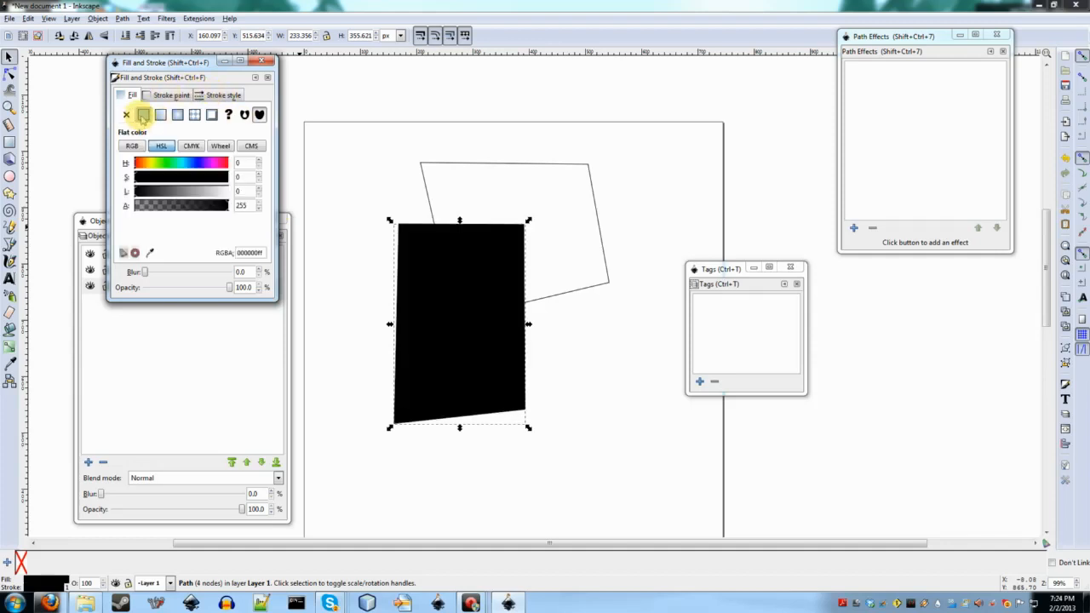
click(178, 205)
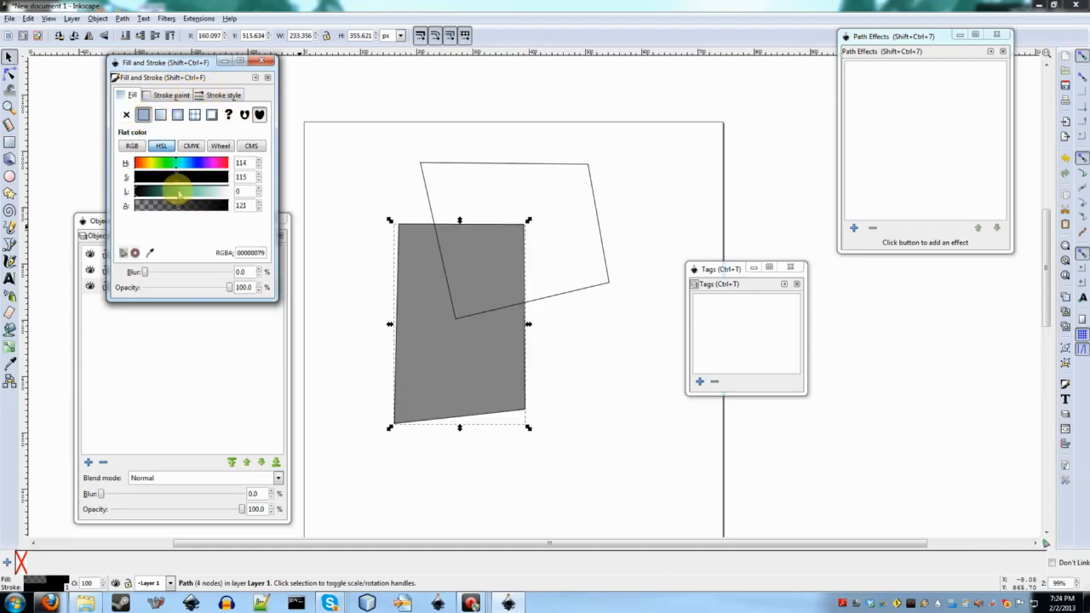
click(177, 192)
drag(178, 206, 240, 206)
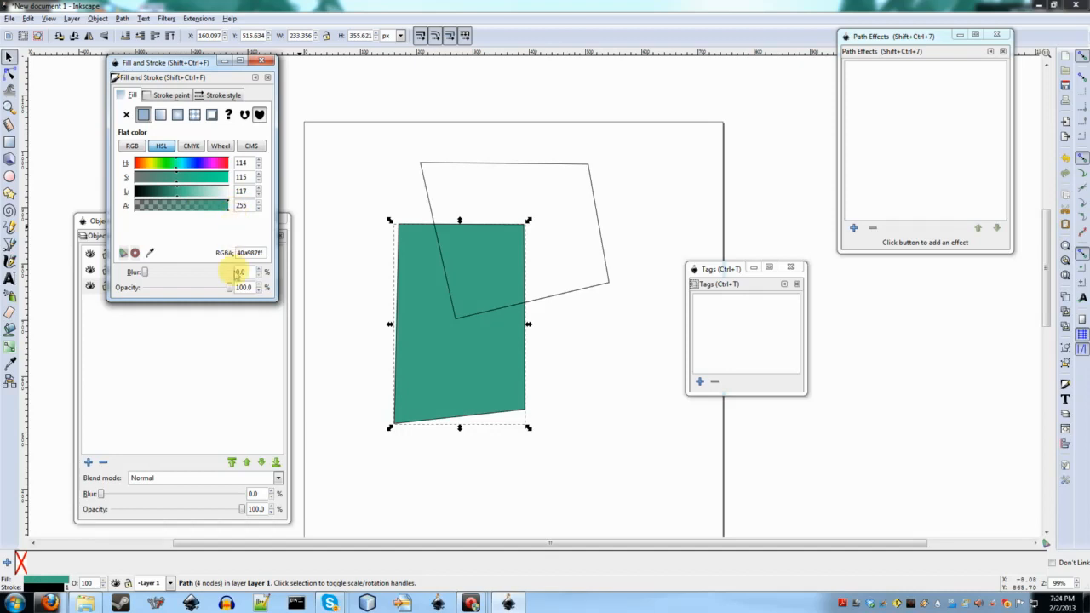
Step: Select the unfilled four-sided path and examine up close where it overlaps the teal shape
click(555, 165)
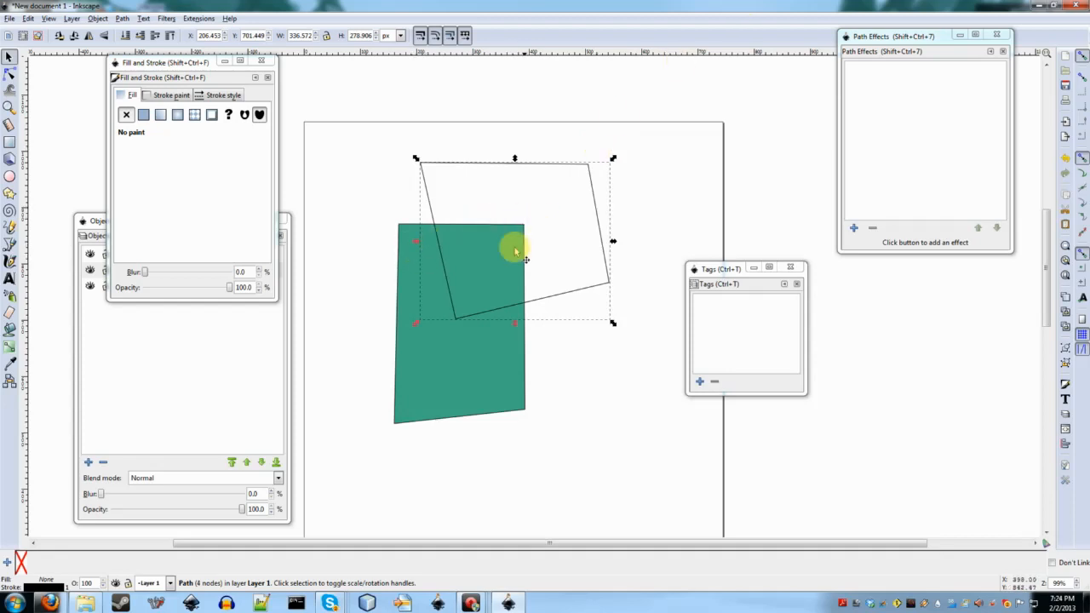
scroll(477, 255, up, 1)
scroll(451, 271, down, 3)
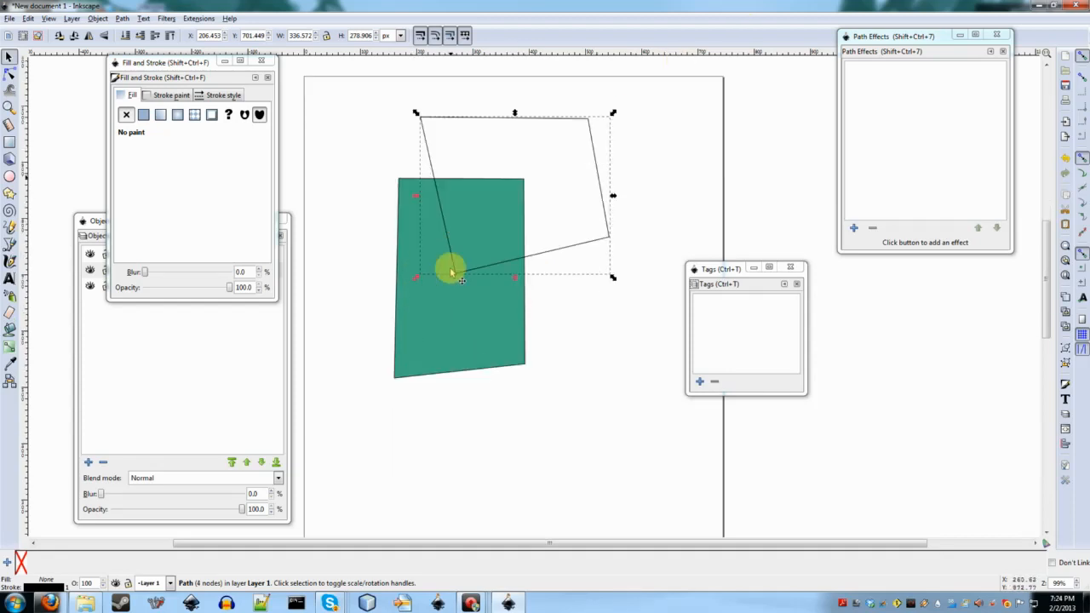
scroll(451, 271, up, 5)
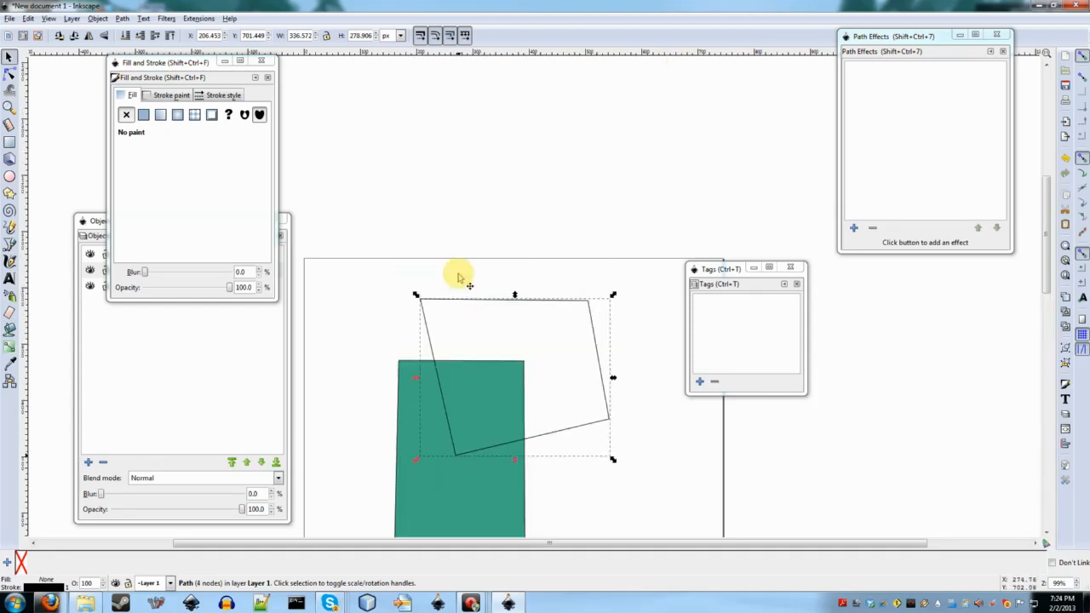
scroll(457, 275, down, 2)
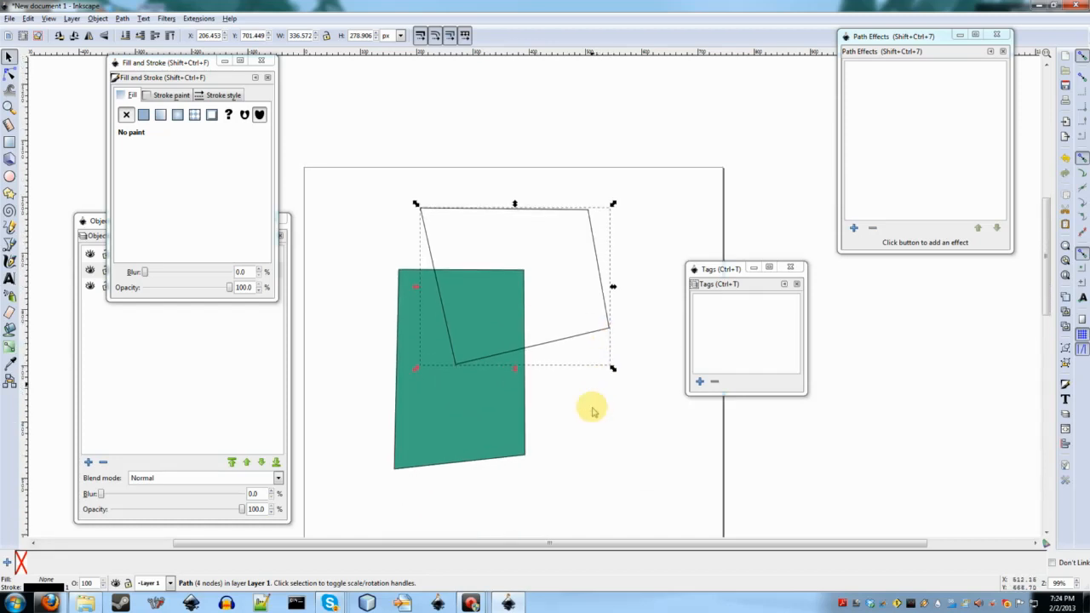
scroll(565, 343, up, 1)
scroll(564, 342, down, 1)
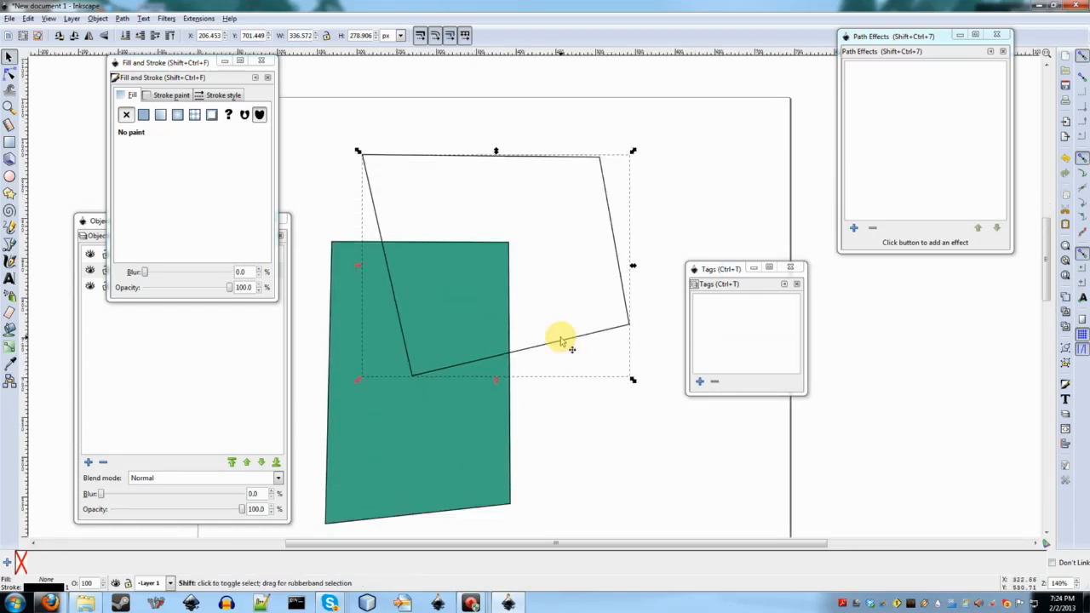
scroll(564, 343, left, 1)
scroll(565, 342, up, 1)
scroll(564, 342, down, 2)
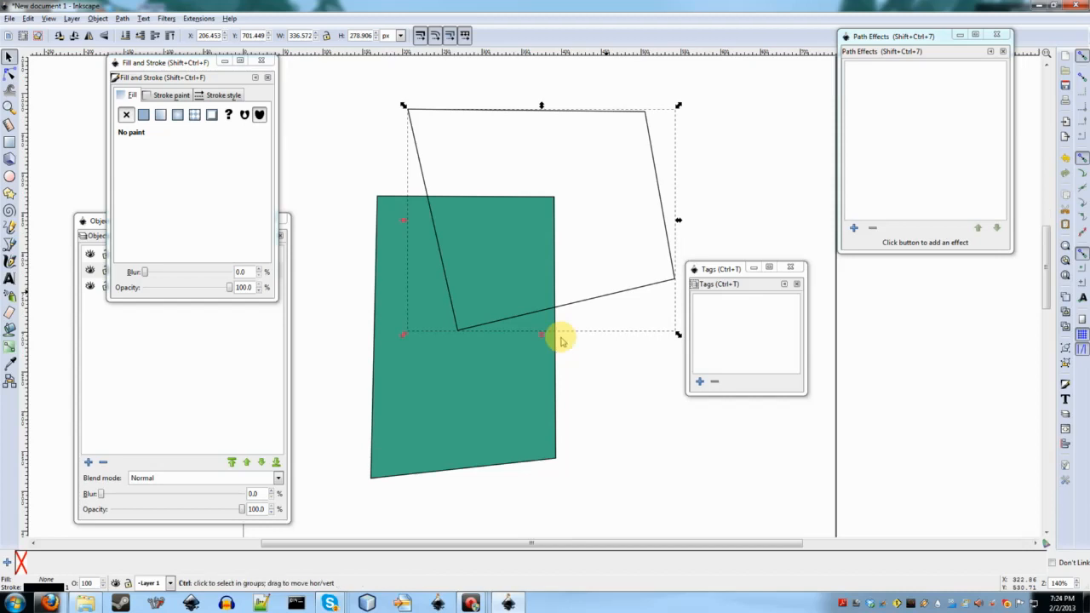
scroll(561, 341, up, 1)
scroll(561, 341, up, 2)
scroll(561, 340, left, 1)
scroll(561, 340, down, 1)
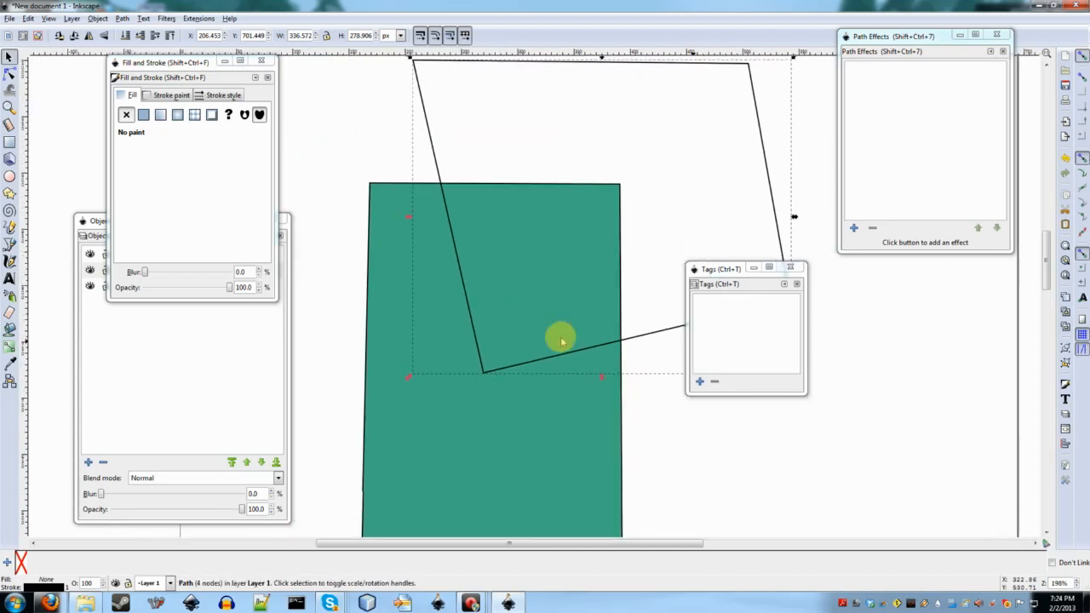
scroll(561, 340, up, 2)
scroll(561, 340, down, 2)
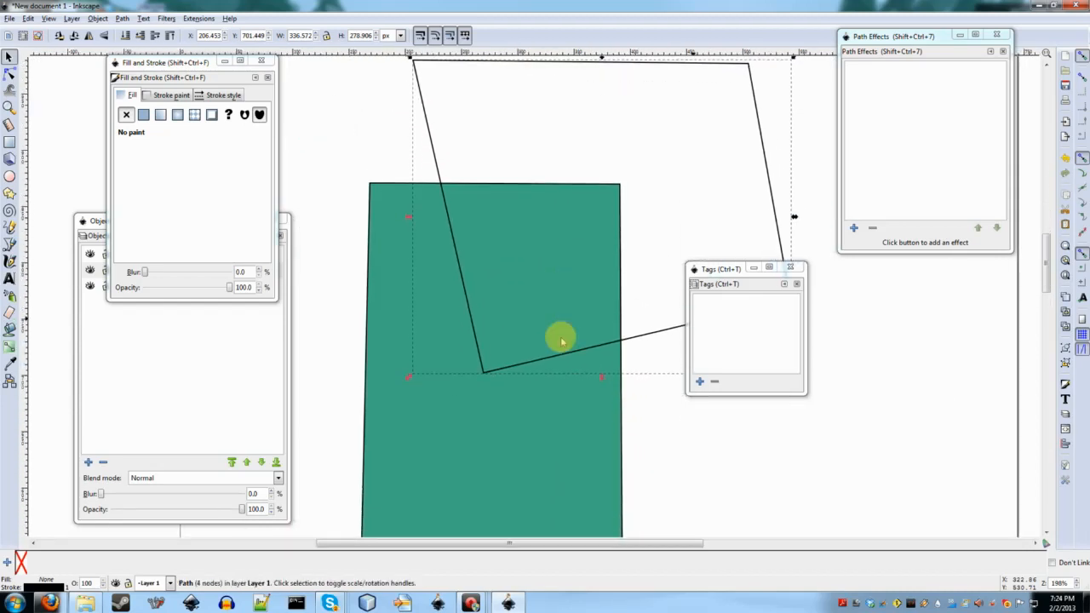
Step: Move the Tags dialog clear of the drawing, to the free area below the Path Effects dialog
scroll(561, 340, up, 1)
drag(723, 269, 1002, 347)
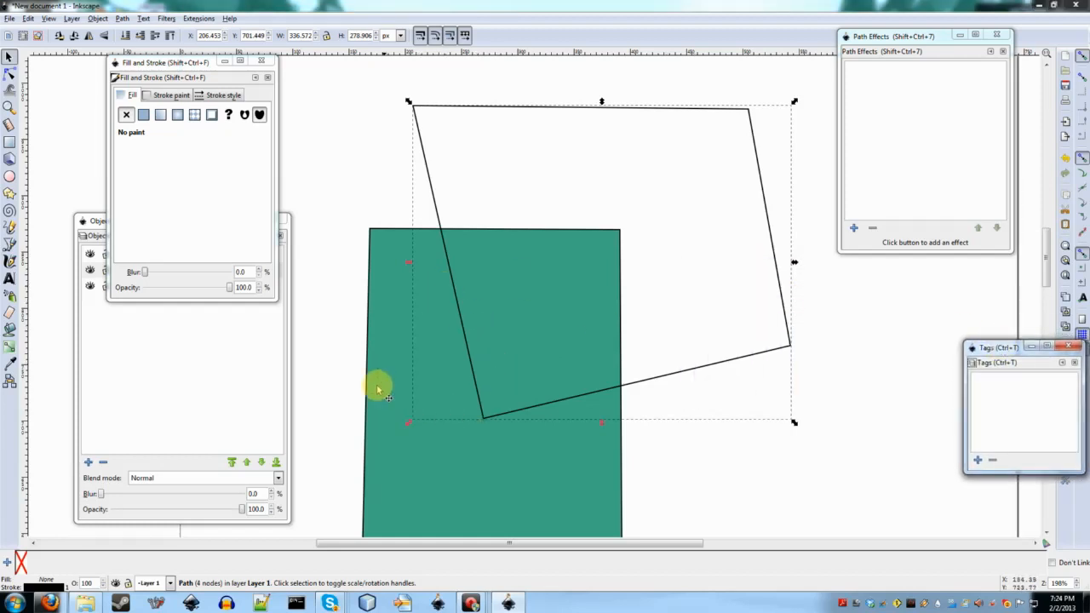
Step: Select the teal shape and the unfilled path together and apply an inverse clip to cut away their overlap
scroll(464, 296, down, 2)
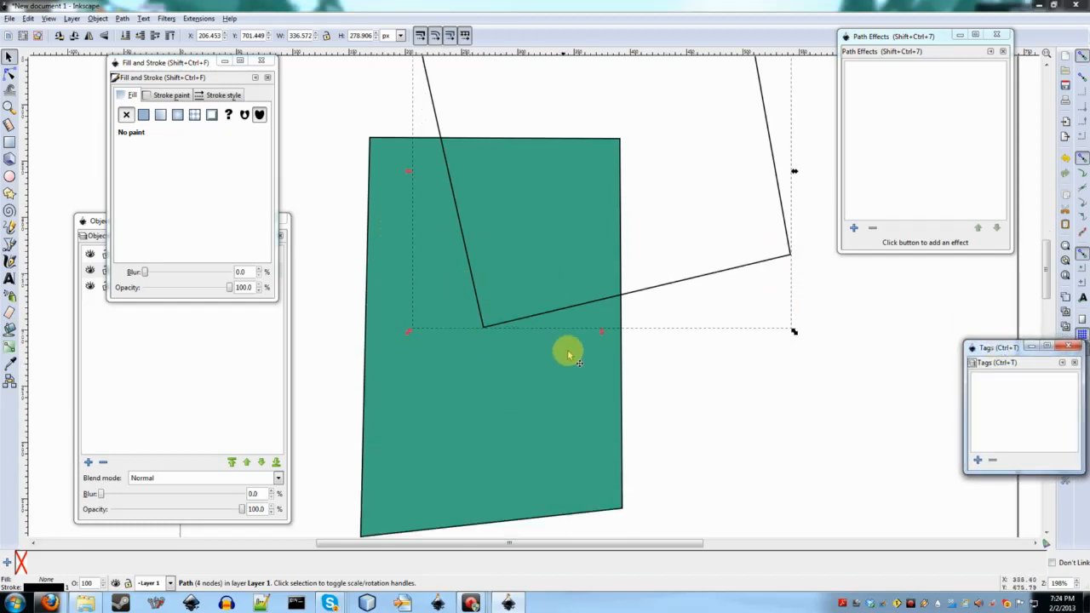
click(499, 426)
shift+click(731, 269)
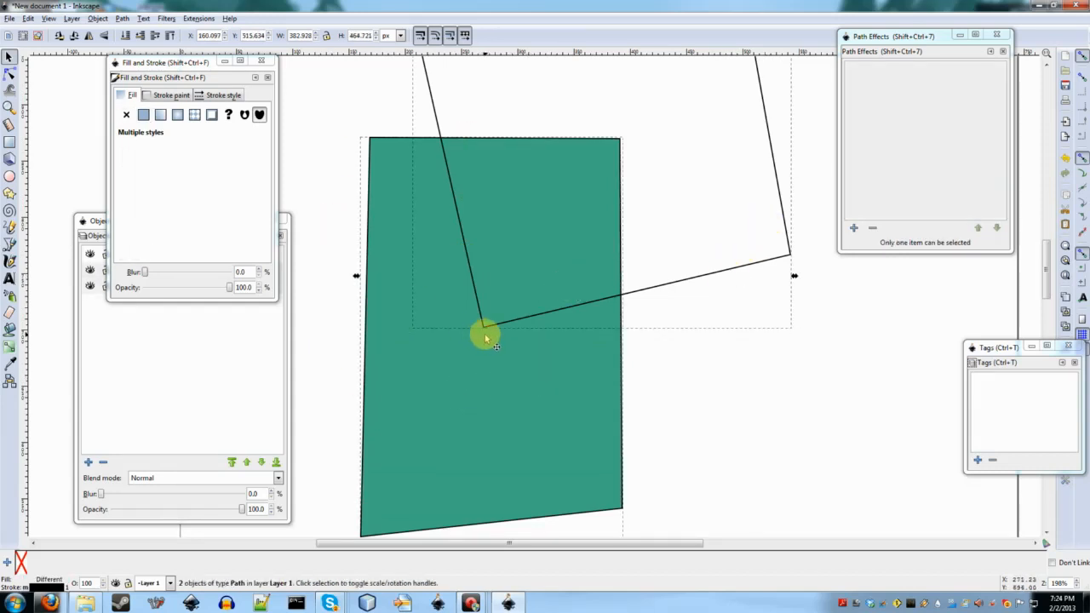
right_click(488, 368)
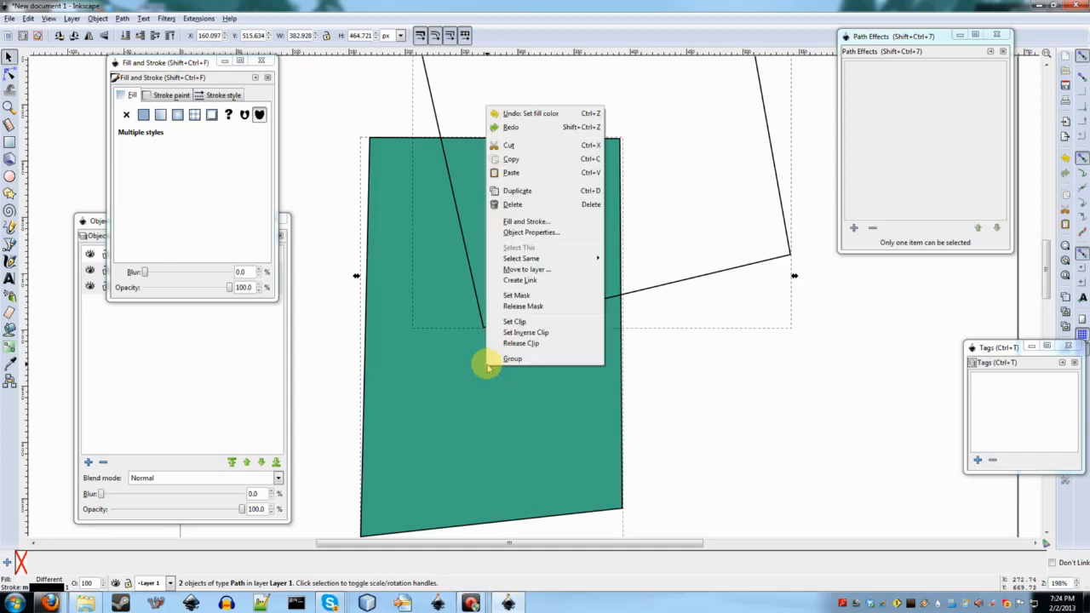
click(517, 332)
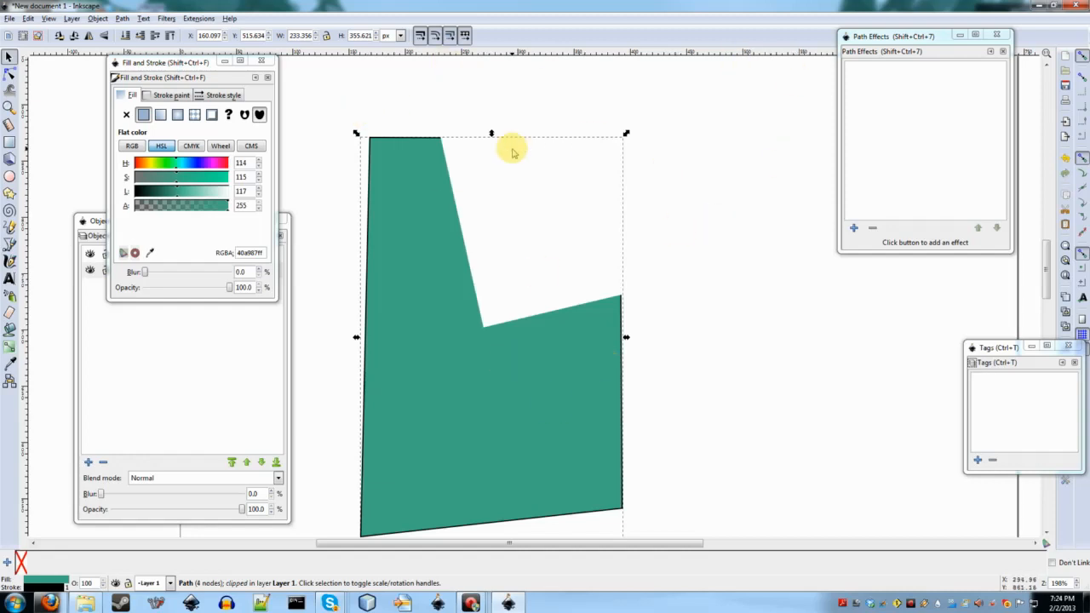
scroll(514, 153, up, 4)
scroll(513, 154, down, 2)
scroll(513, 153, up, 3)
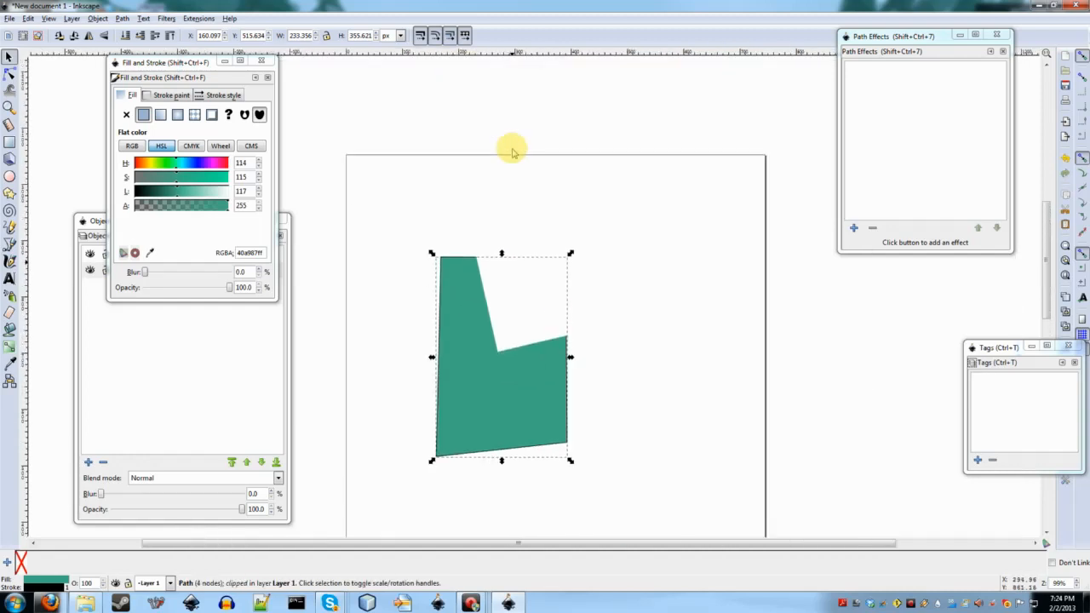
Step: Undo the inverse clip on the teal shape
scroll(513, 154, down, 1)
scroll(514, 154, up, 1)
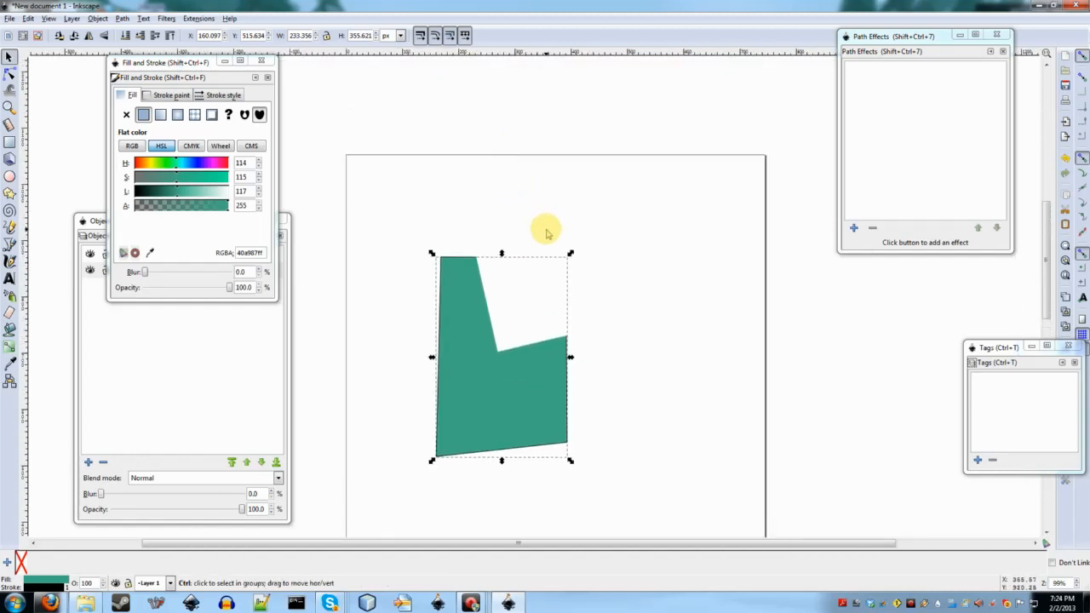
key(ctrl+z)
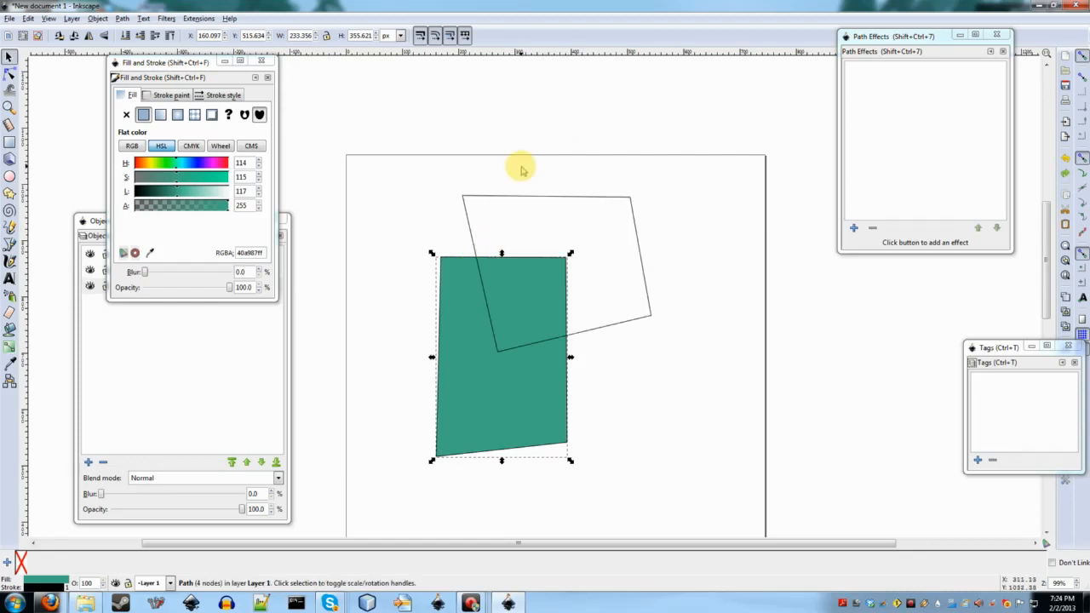
Step: Select the unfilled path and the teal shape together and subtract their overlap from the teal shape with Difference
click(636, 320)
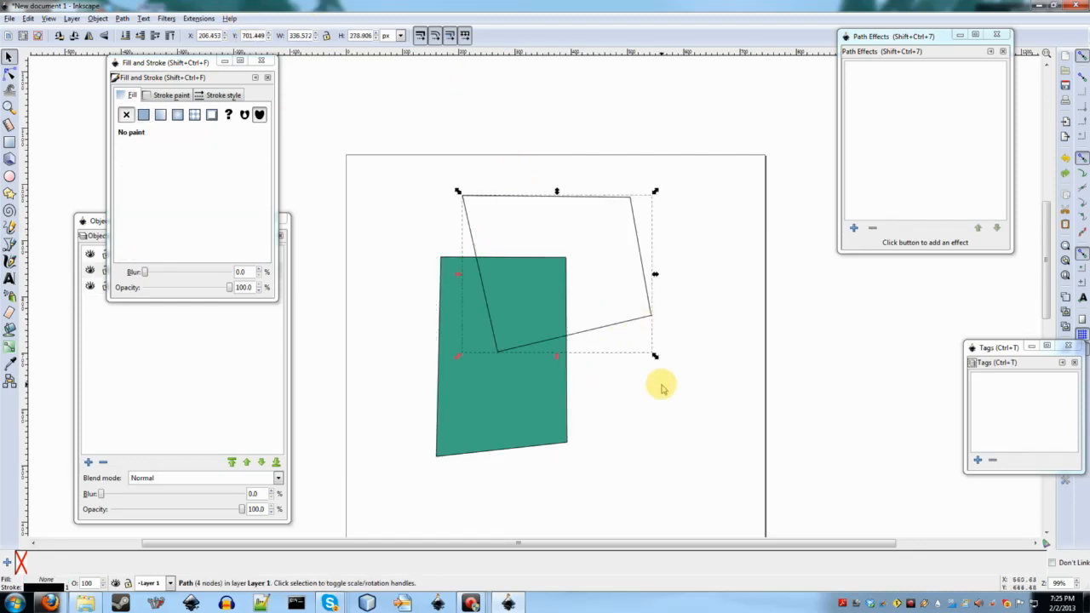
click(662, 387)
click(599, 327)
shift+click(523, 398)
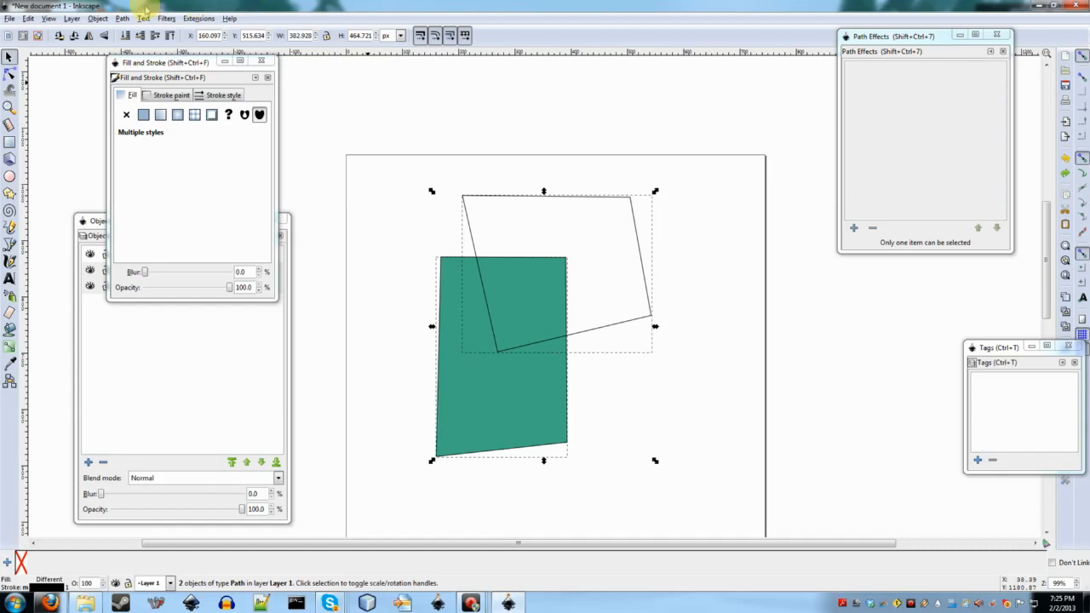
click(123, 19)
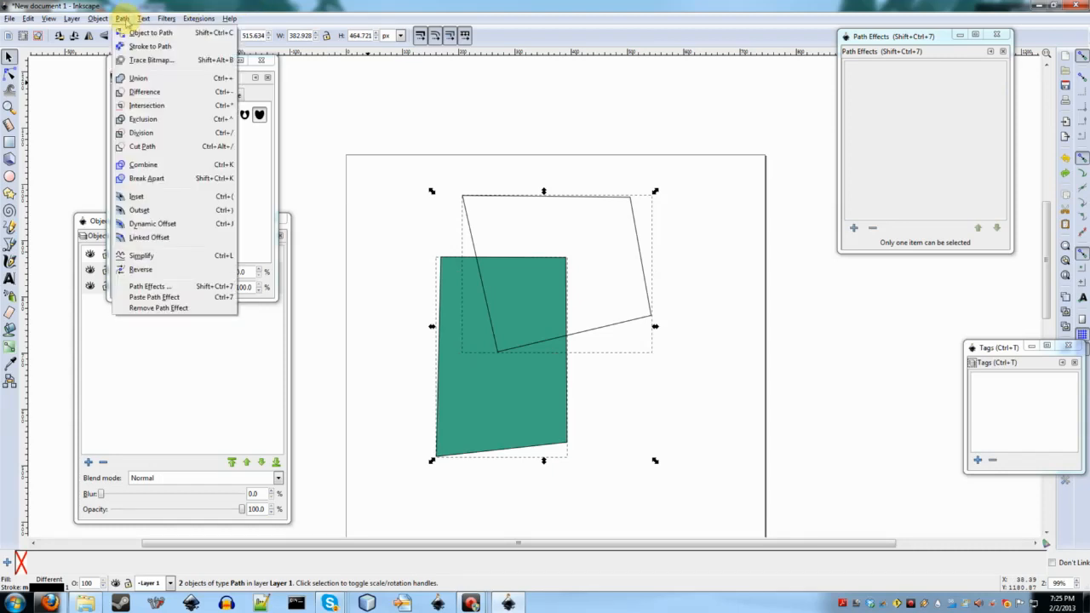
click(145, 92)
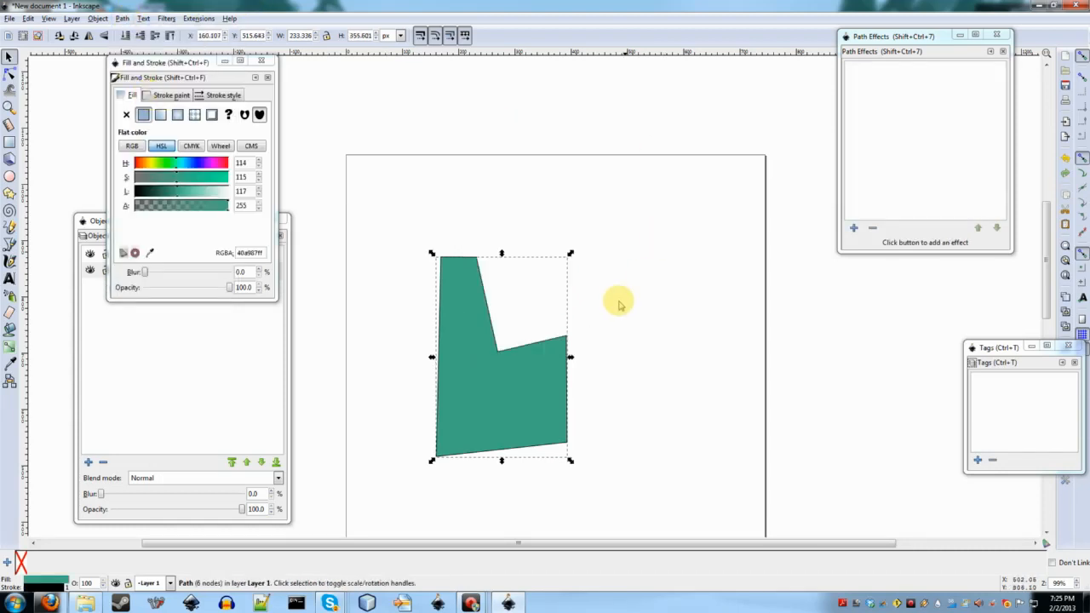
Step: Examine the nodes along the cut corner of the teal shape up close and undo the Difference
scroll(528, 309, up, 4)
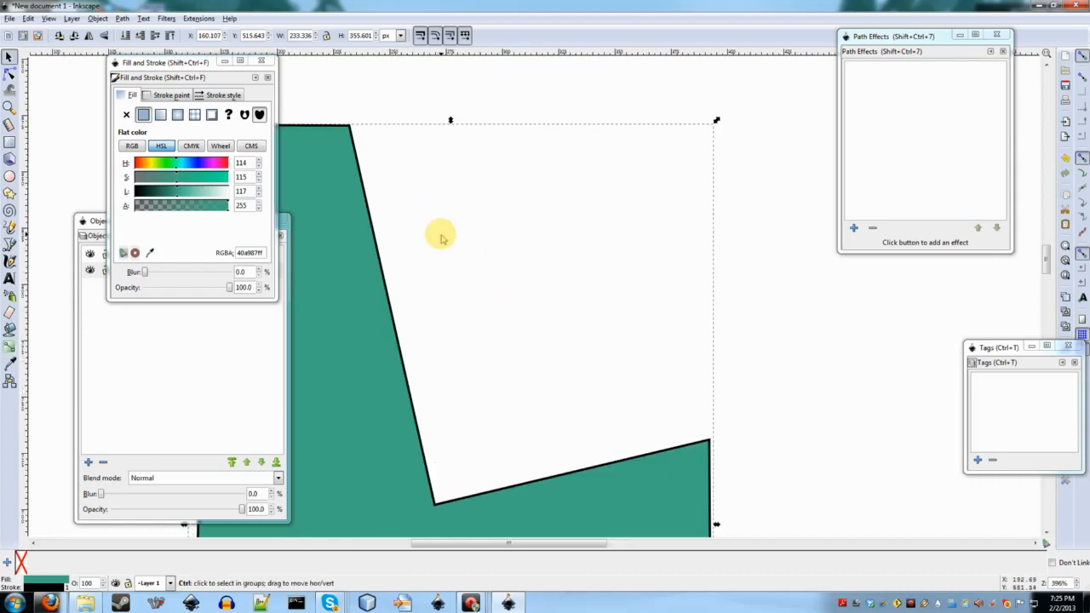
scroll(441, 239, down, 2)
key(n)
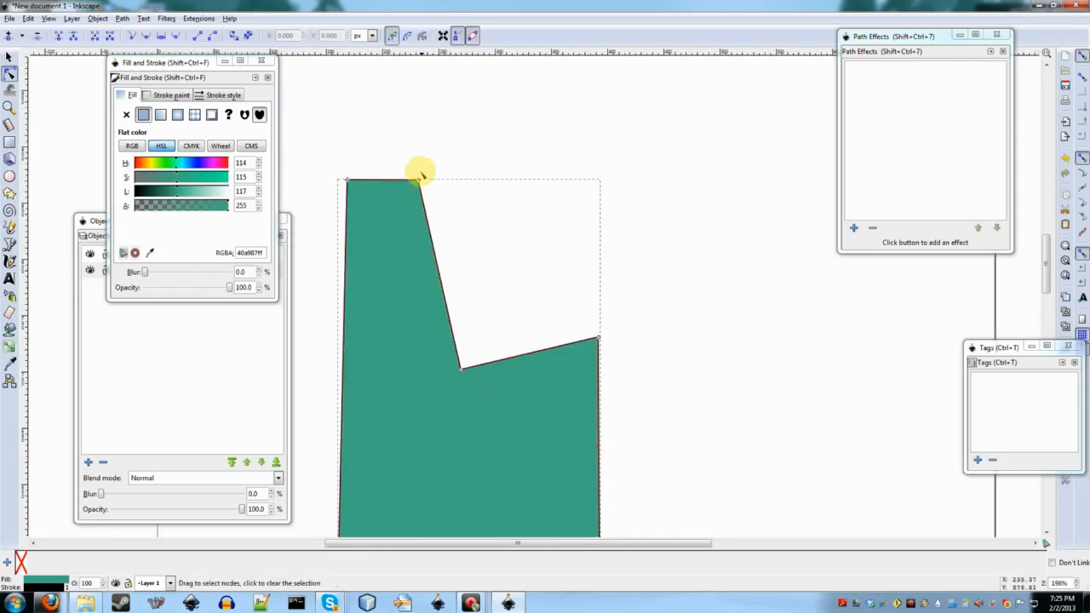
click(659, 369)
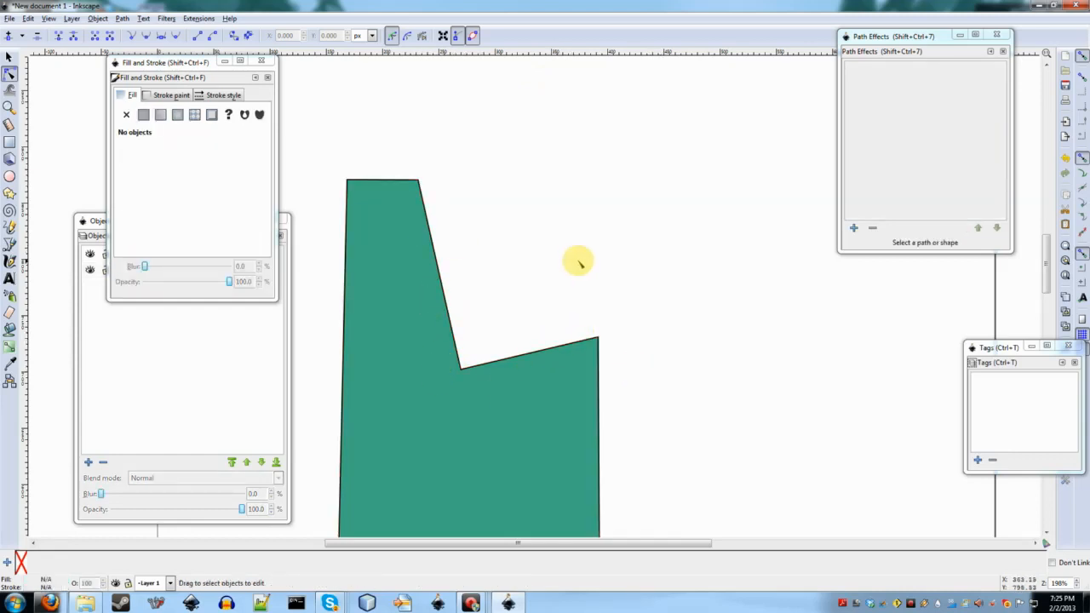
key(ctrl+z)
Step: Select the teal shape alone, set its blur to 8.7%, and clear the selection
click(549, 362)
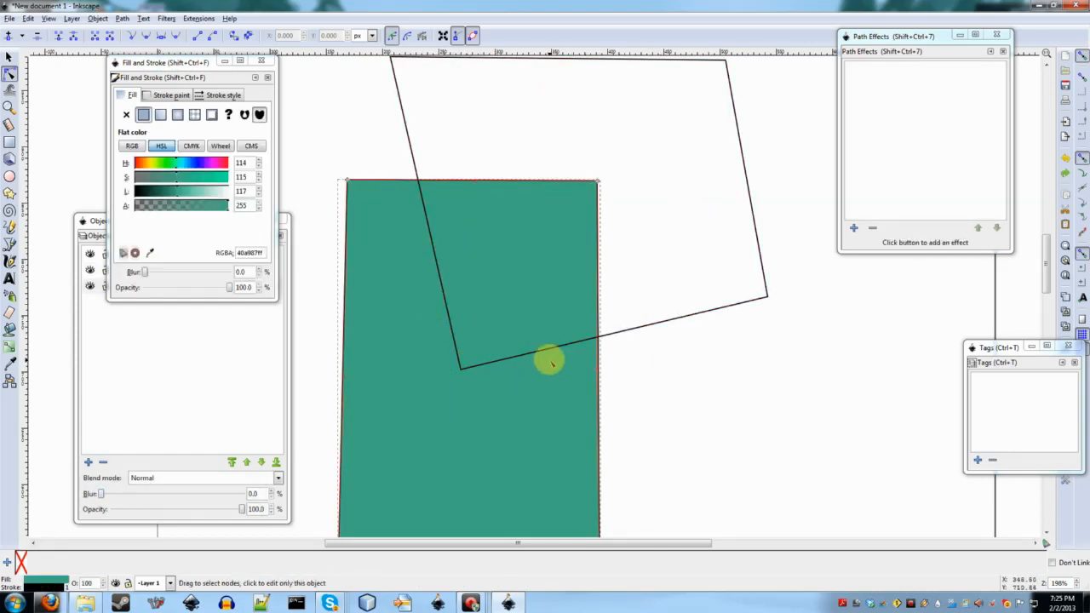
scroll(550, 362, down, 1)
drag(145, 273, 151, 274)
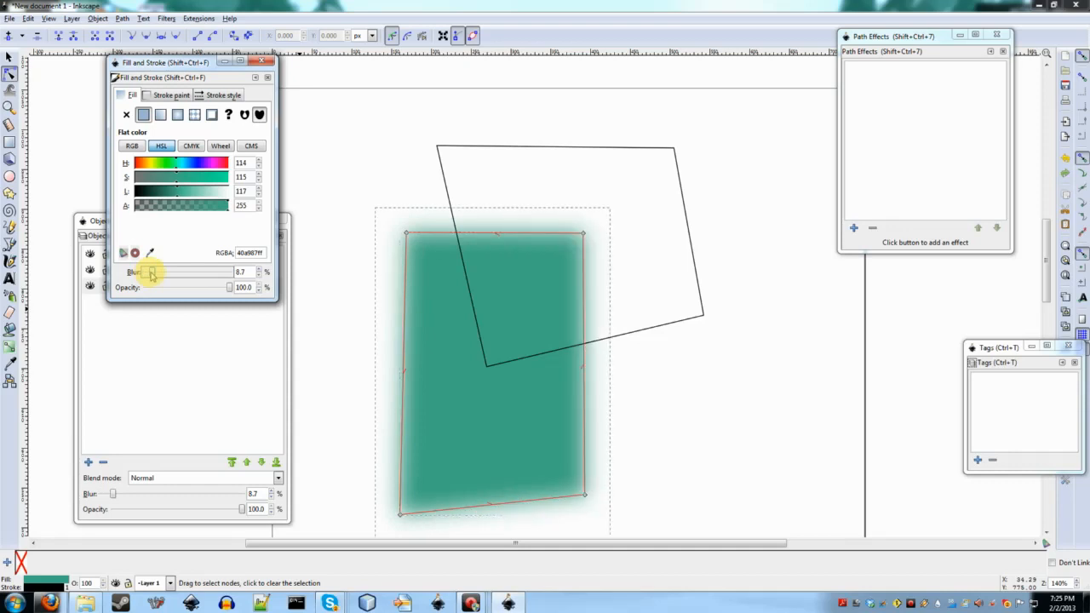
click(819, 353)
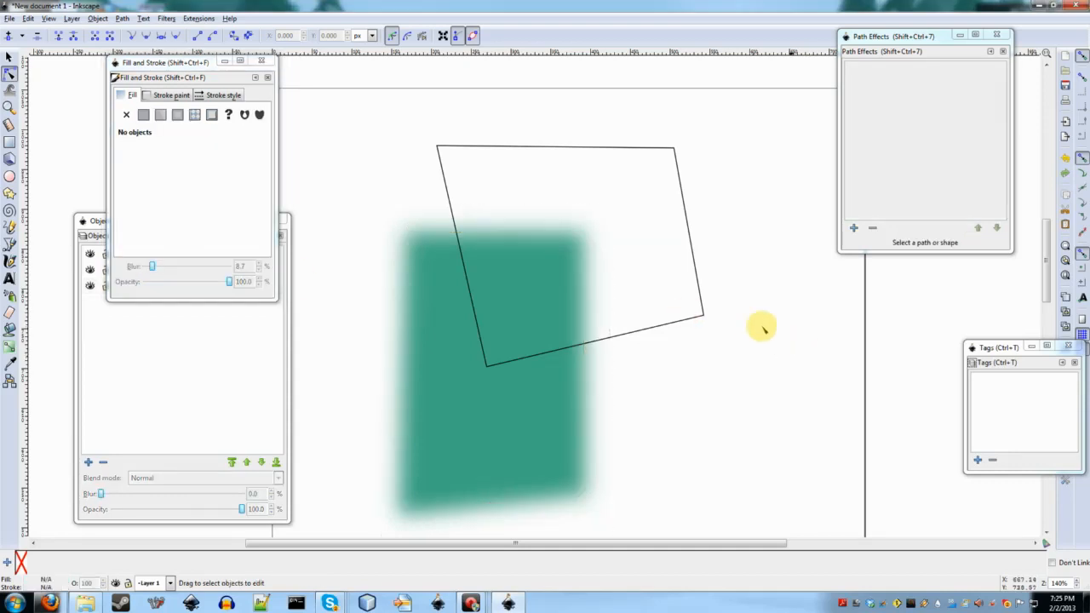
click(622, 334)
shift+click(494, 411)
click(126, 19)
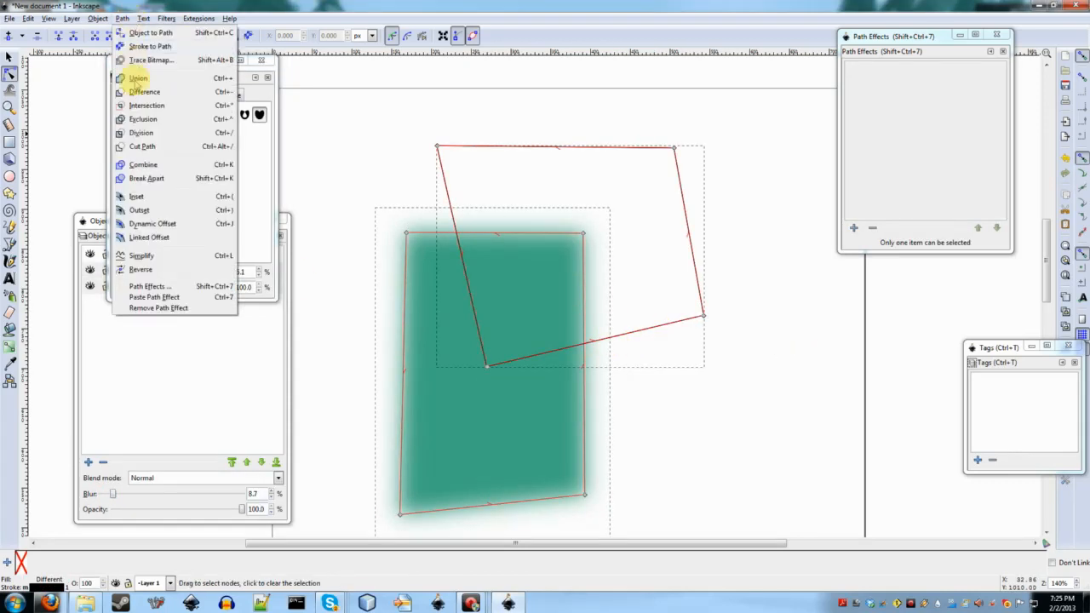
click(139, 108)
key(ctrl+z)
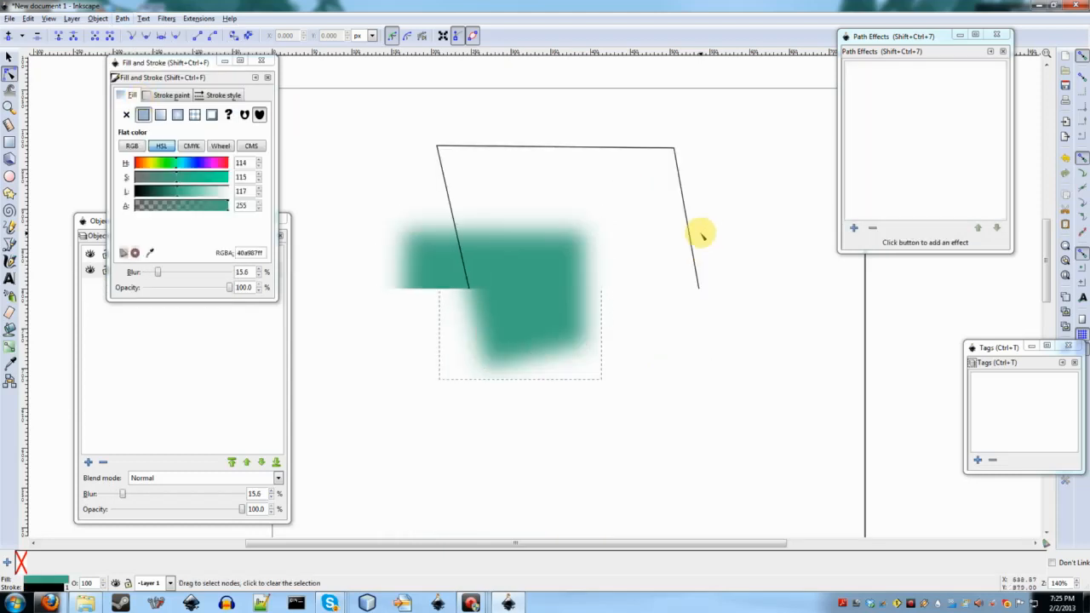
Step: Try a Difference of the unfilled path from the blurred teal shape, inspect the cut edge, and undo it
click(621, 336)
shift+click(509, 386)
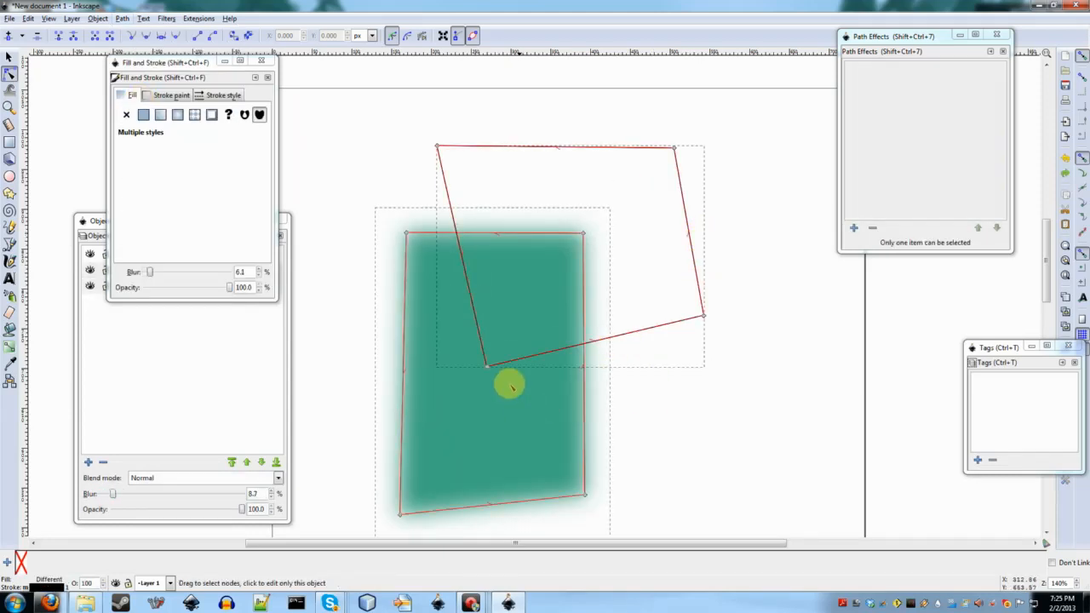
click(123, 18)
click(144, 91)
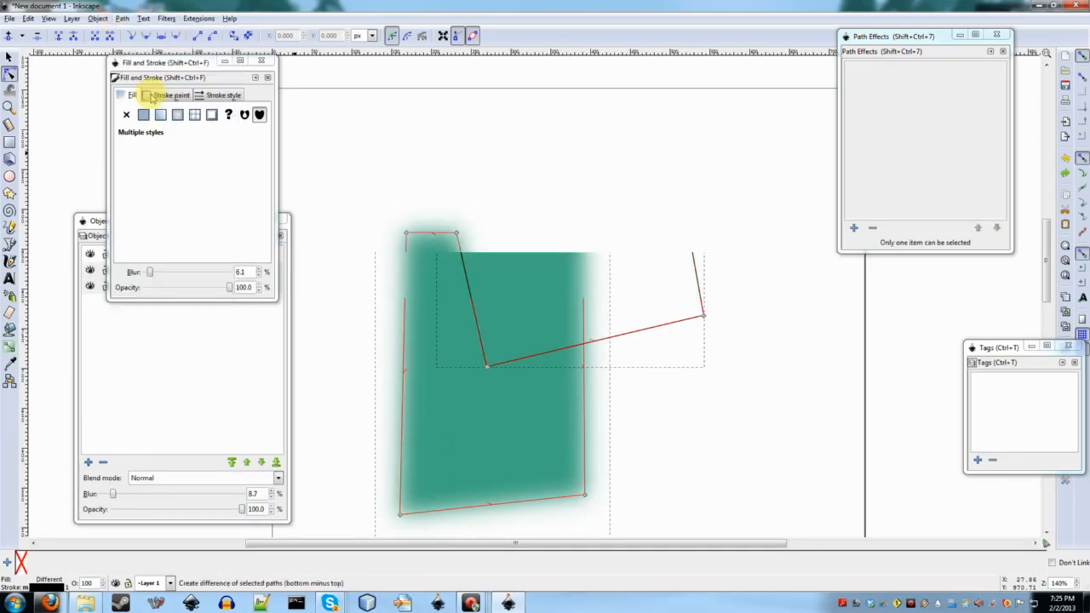
click(473, 251)
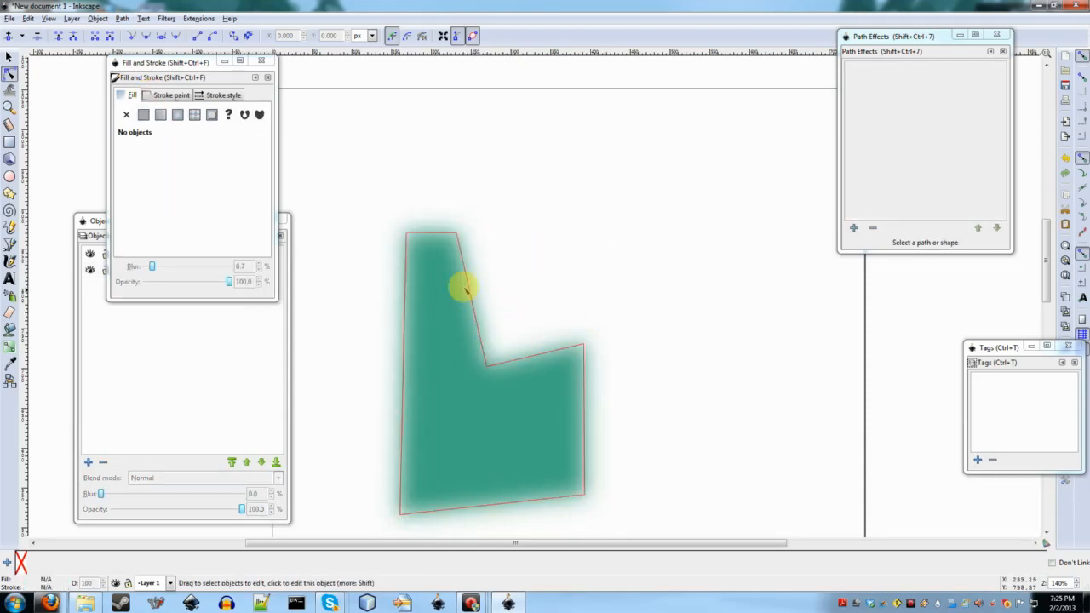
key(ctrl+z)
Step: Try an inverse clip of the blurred teal shape with the unfilled path and undo it
click(664, 322)
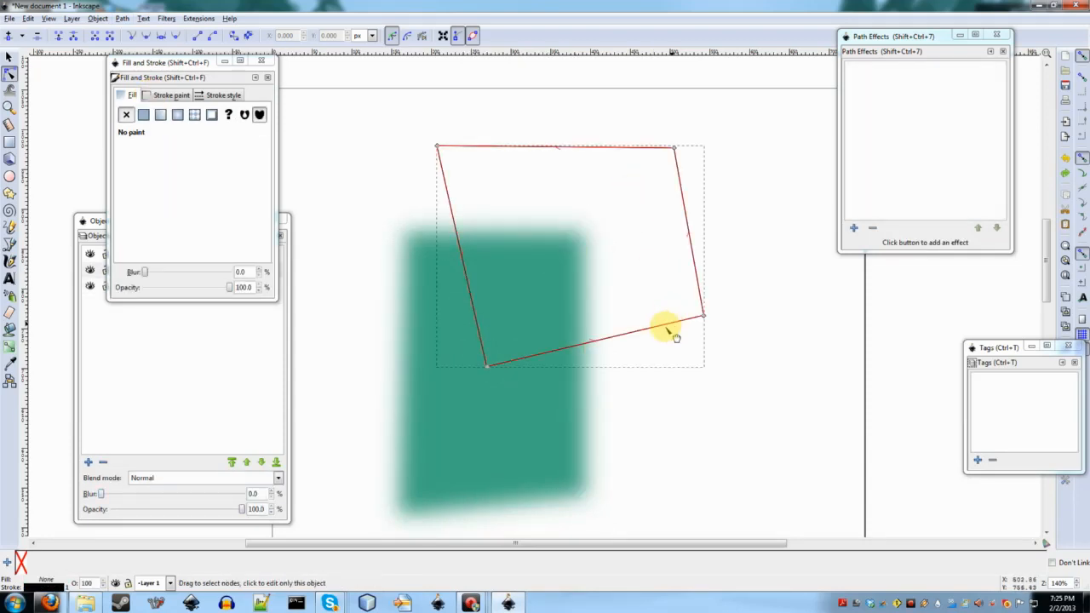
shift+click(499, 396)
right_click(502, 400)
click(529, 366)
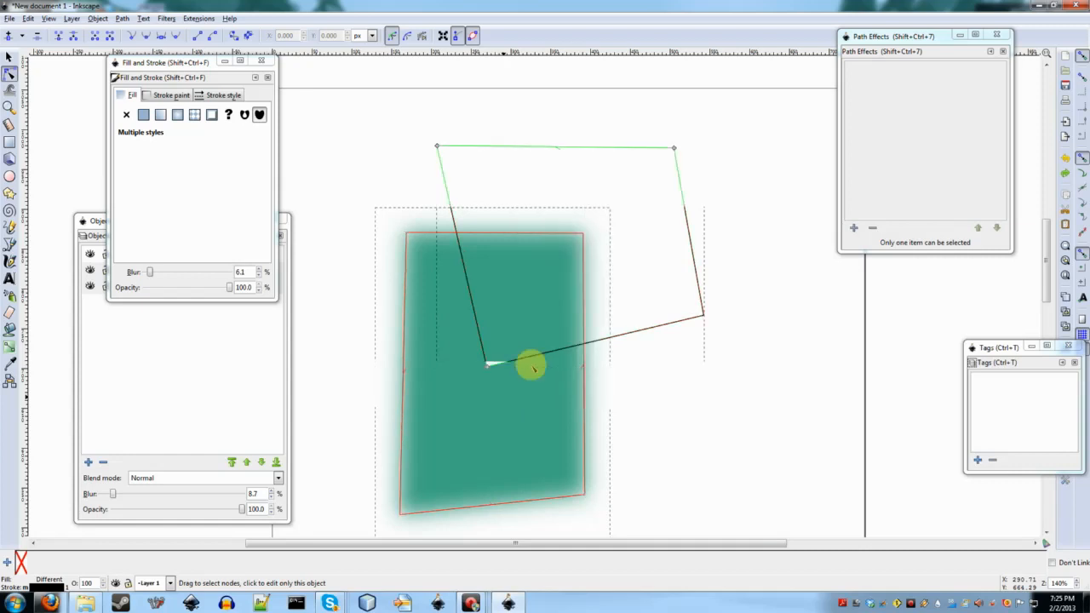
click(673, 347)
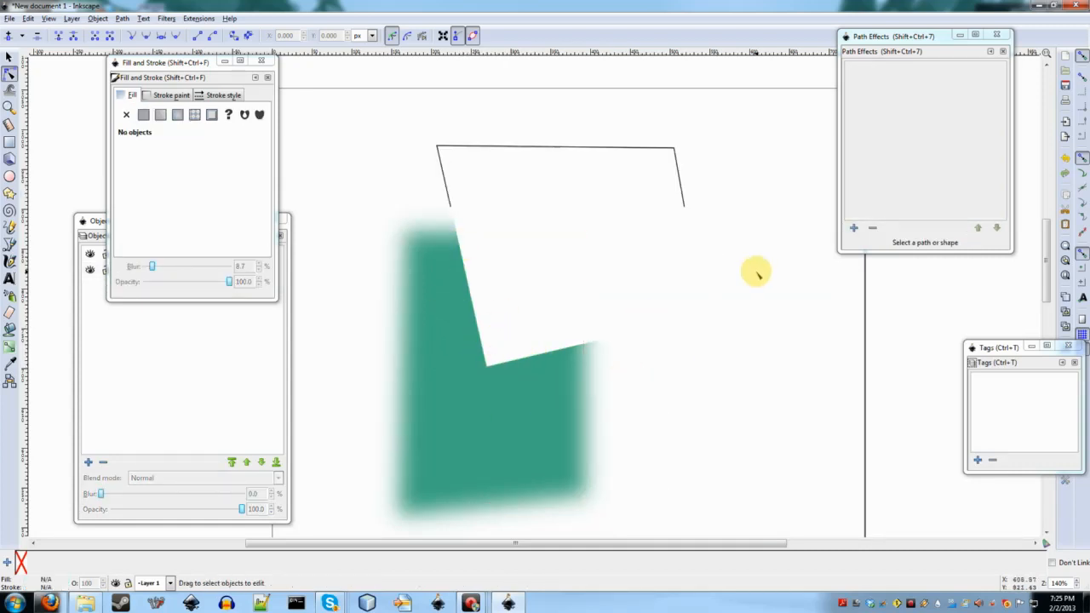
key(ctrl+z)
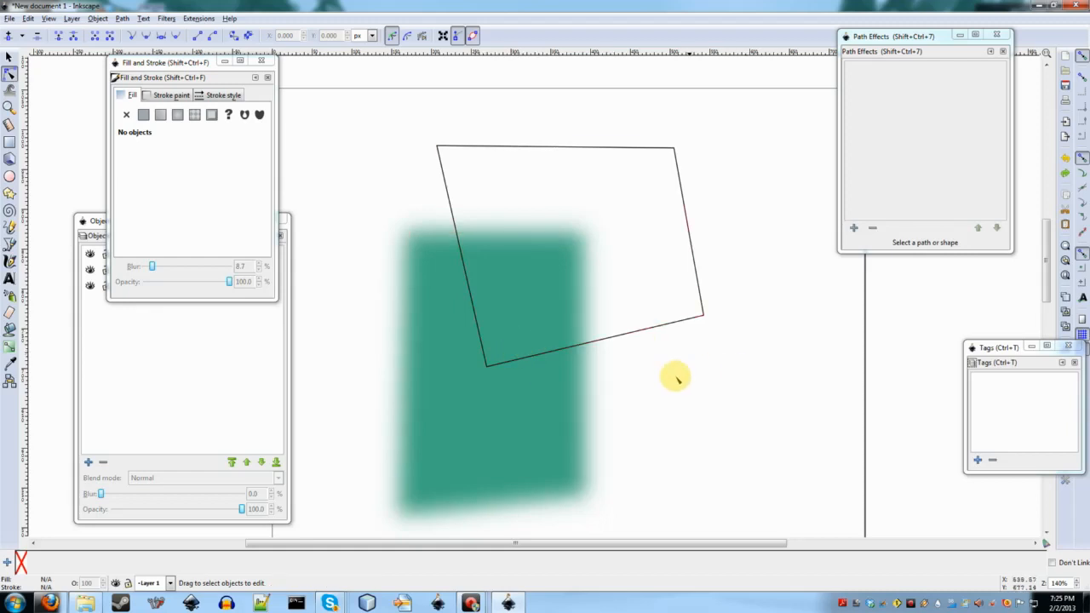
key(minus)
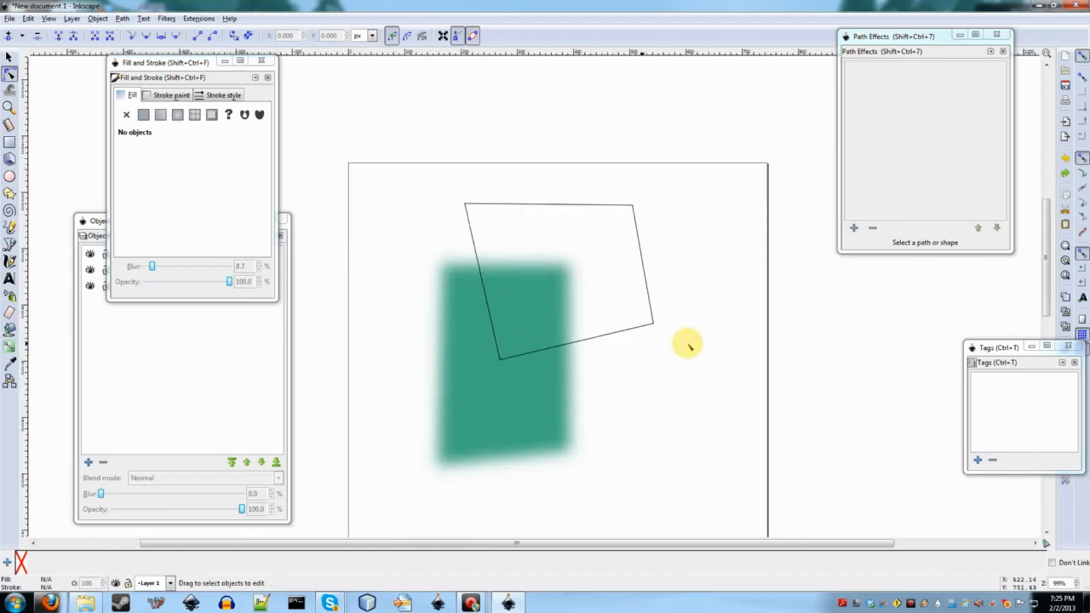
scroll(686, 345, left, 6)
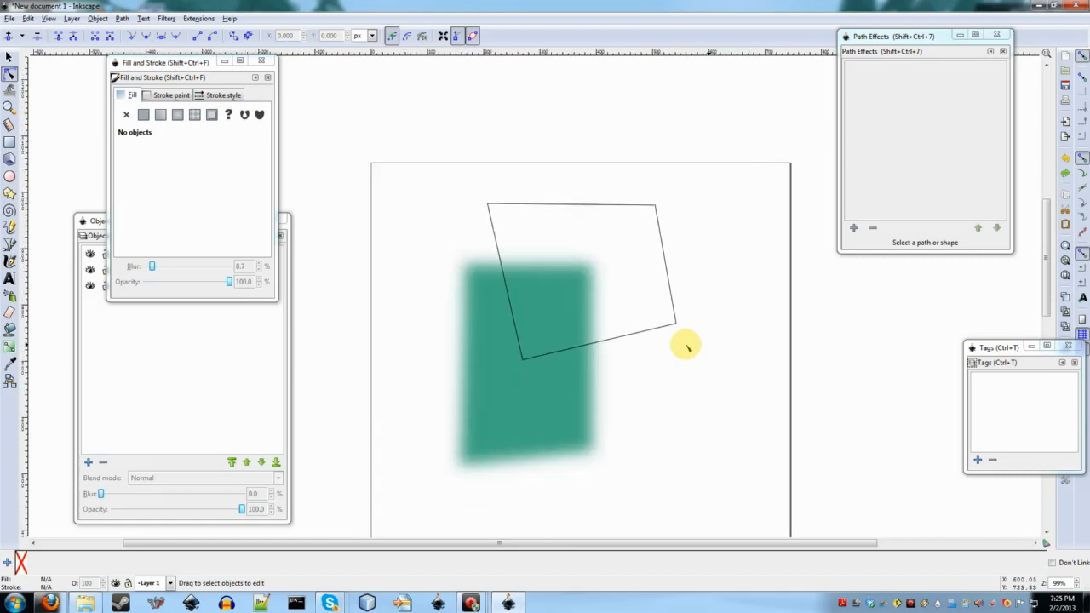
scroll(686, 346, right, 4)
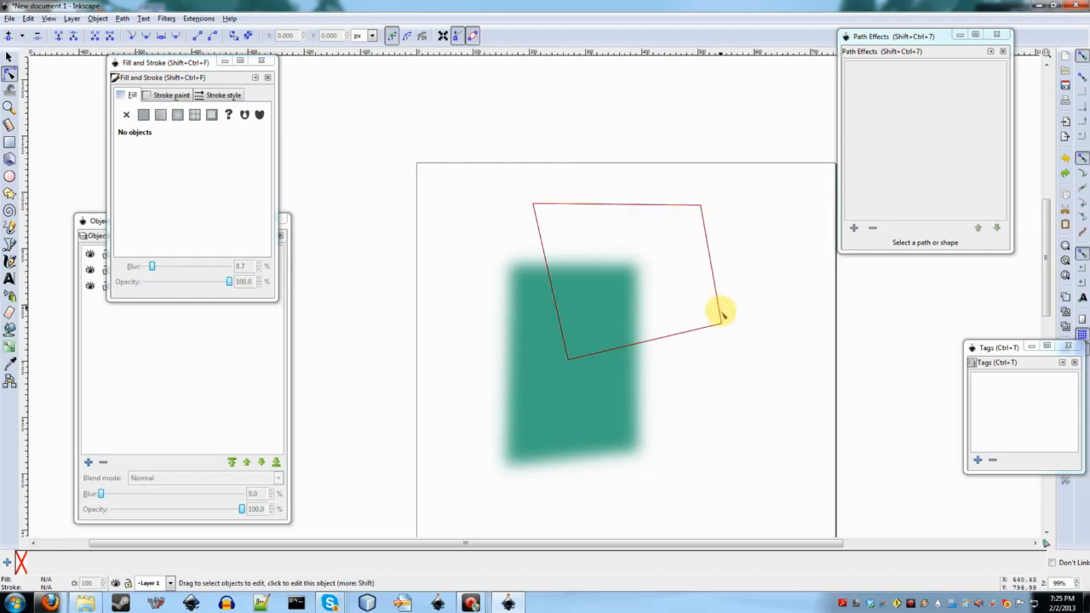
scroll(720, 357, down, 2)
scroll(721, 366, up, 3)
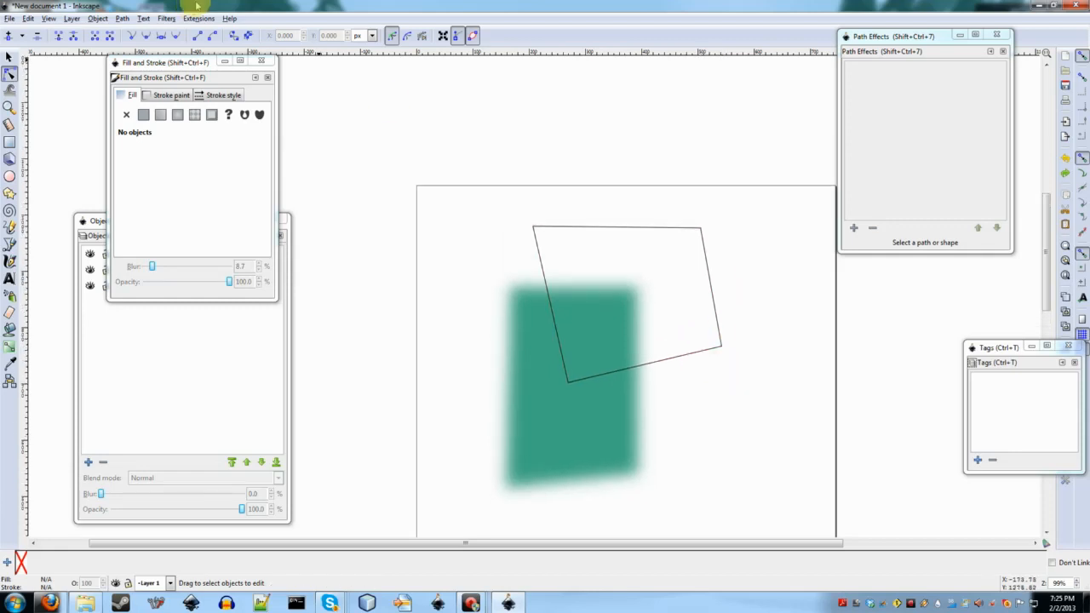
Step: Select both overlapping shapes with the Selector tool, apply an inverse clip to the blurred one again, and undo it
key(s)
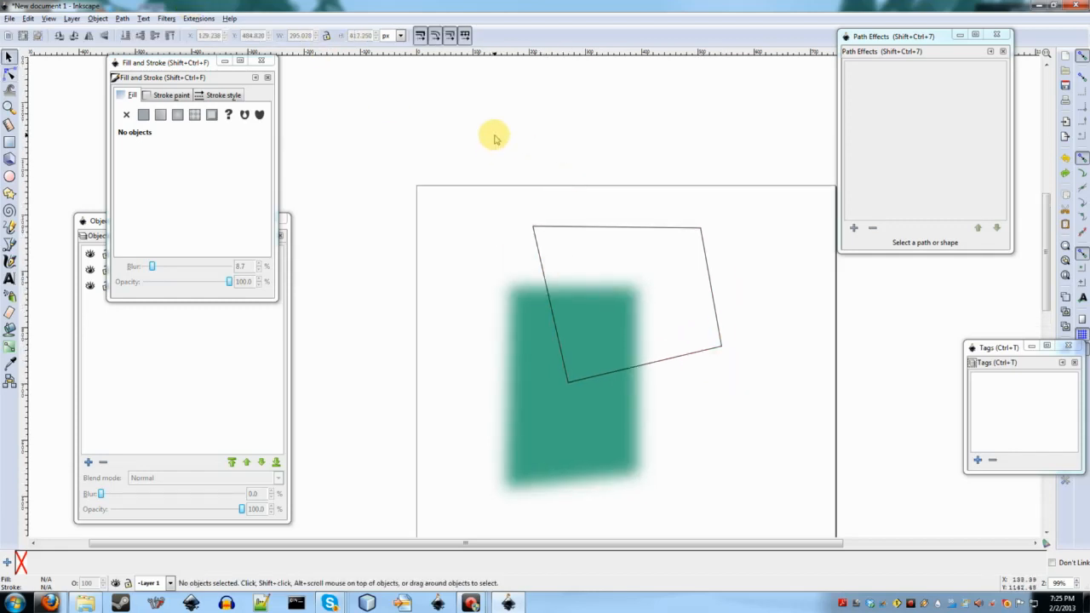
drag(413, 119, 811, 521)
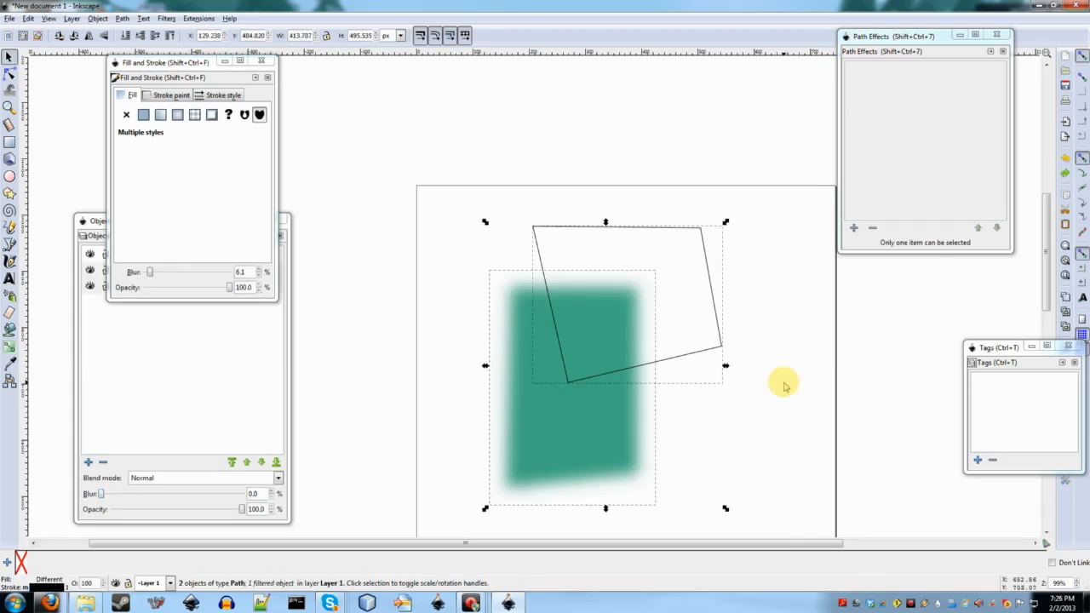
click(401, 158)
drag(406, 145, 793, 507)
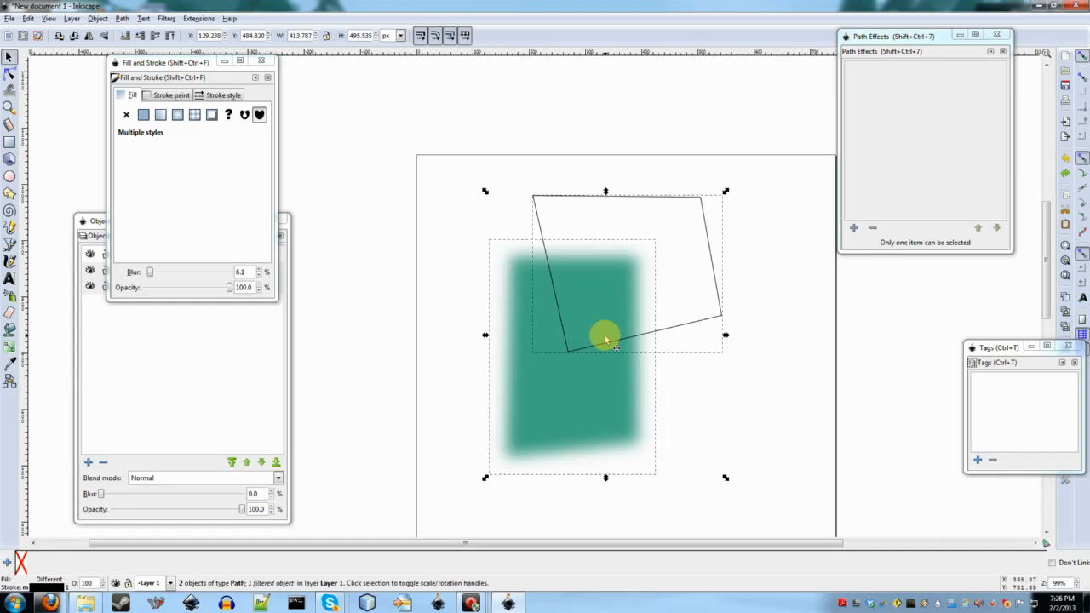
right_click(570, 323)
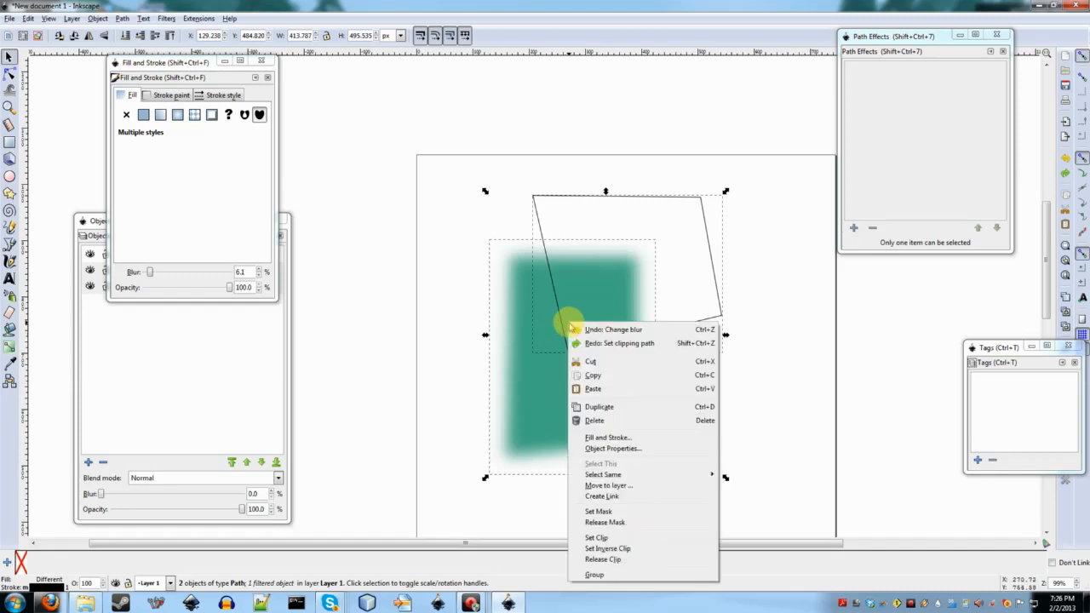
click(608, 549)
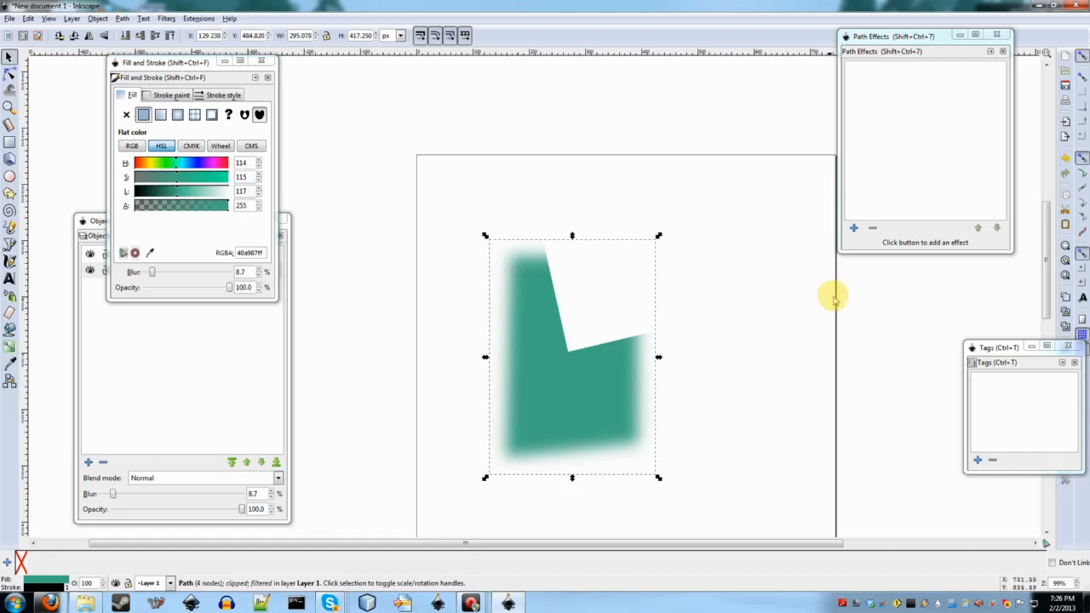
key(ctrl+z)
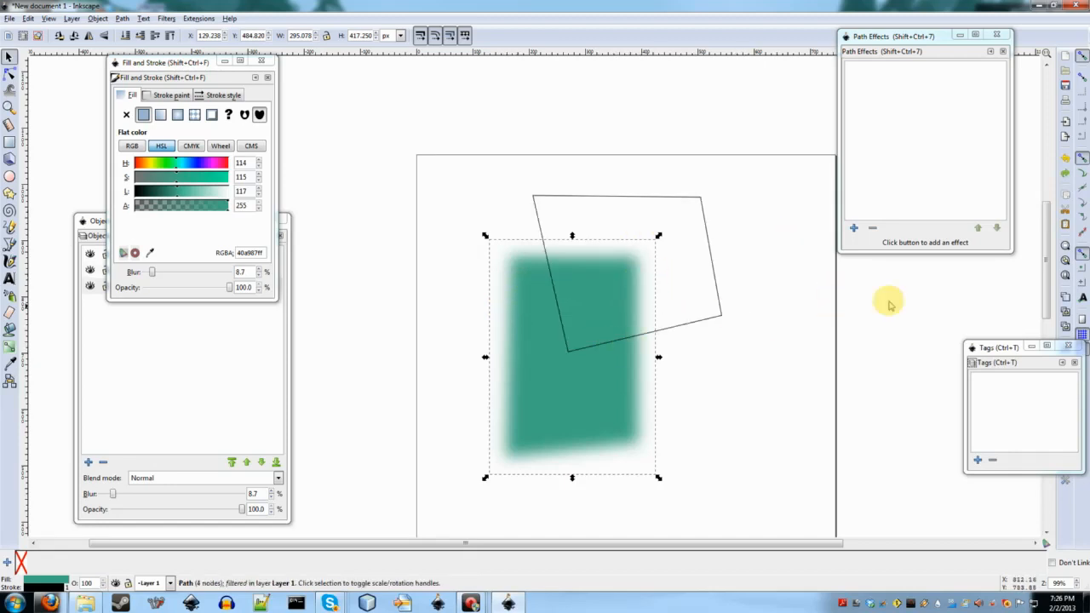
Step: Add the unfilled path to the selection, try a normal clip on the blurred teal shape, and undo it
shift+click(723, 307)
right_click(594, 397)
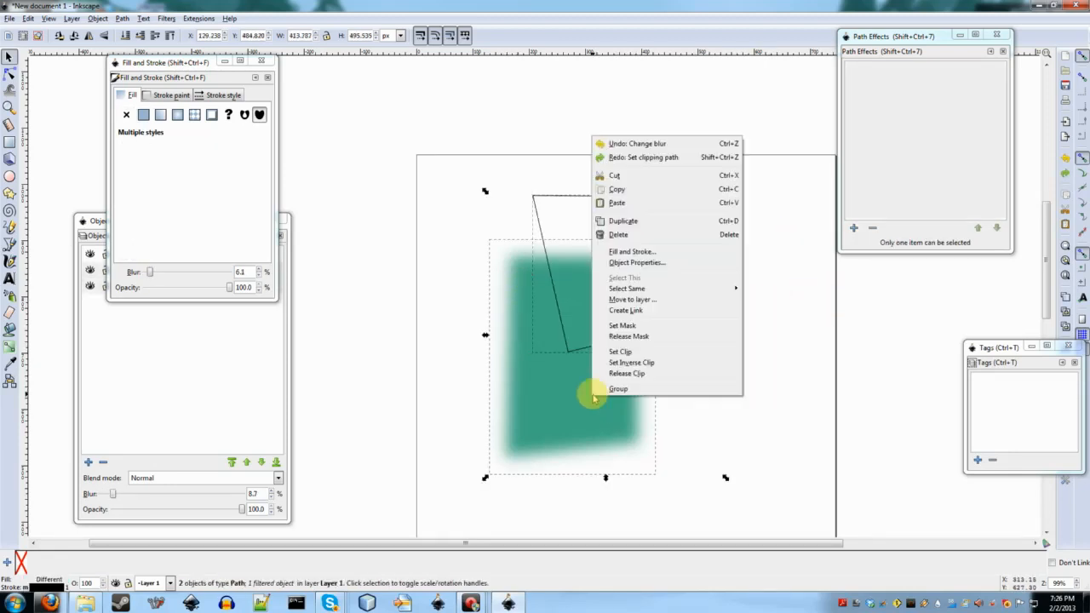
click(631, 358)
click(773, 311)
key(ctrl+z)
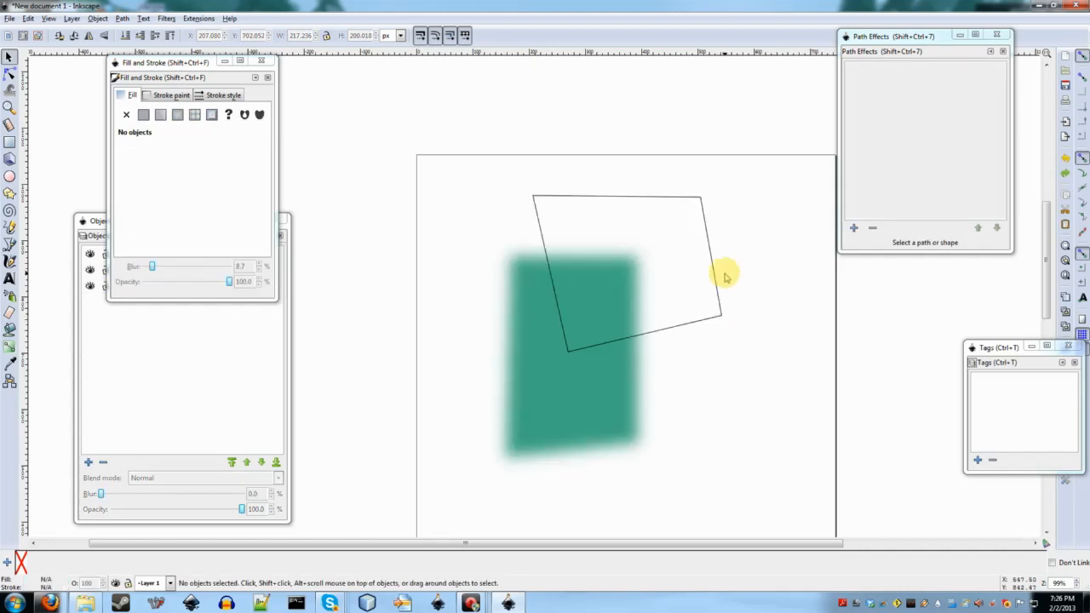
Step: Close the current drawing without saving its changes
click(9, 18)
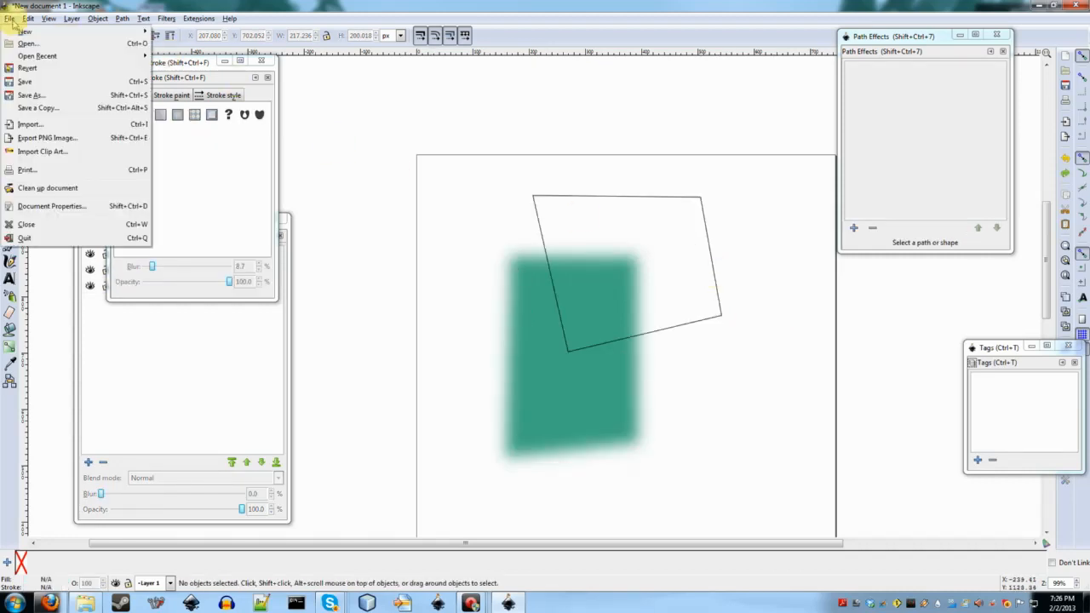
click(27, 223)
click(473, 342)
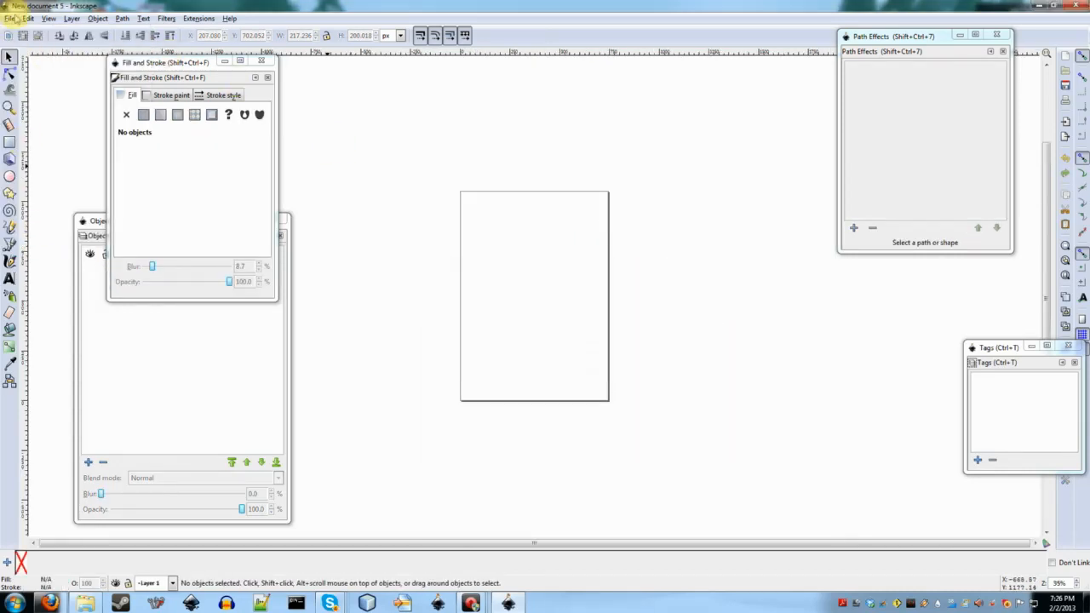
Step: Open the recently used drawing sweetiebelle4.svg
click(9, 18)
mouse_move(27, 34)
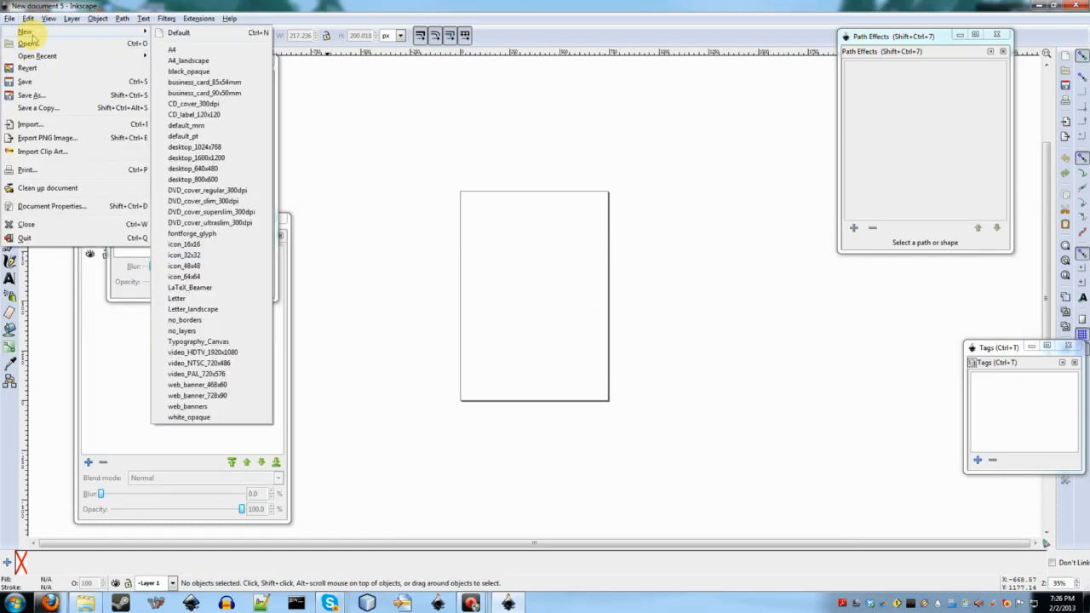
mouse_move(37, 57)
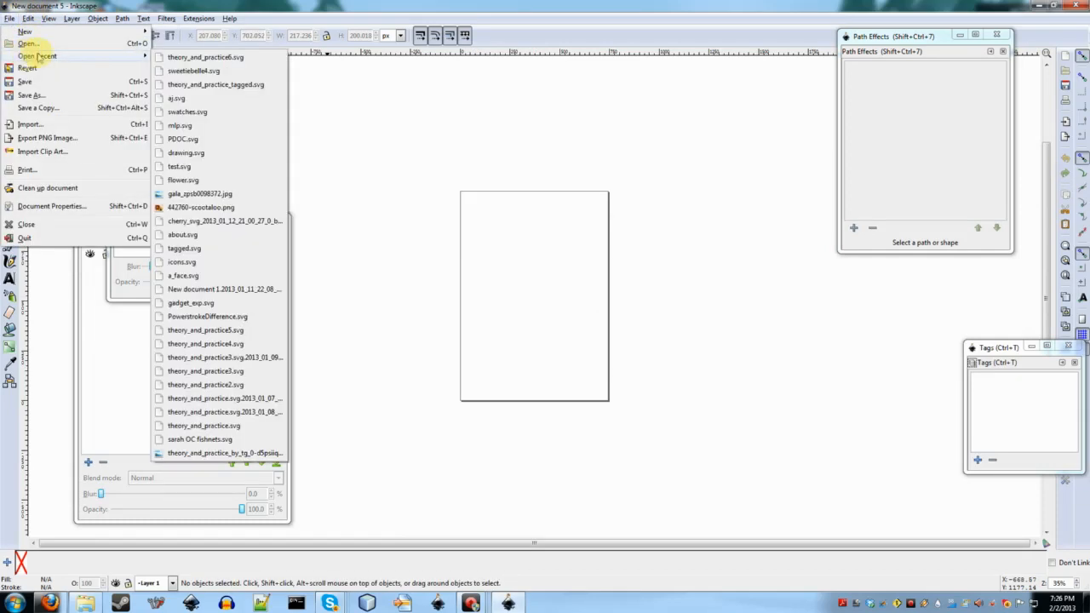
click(202, 75)
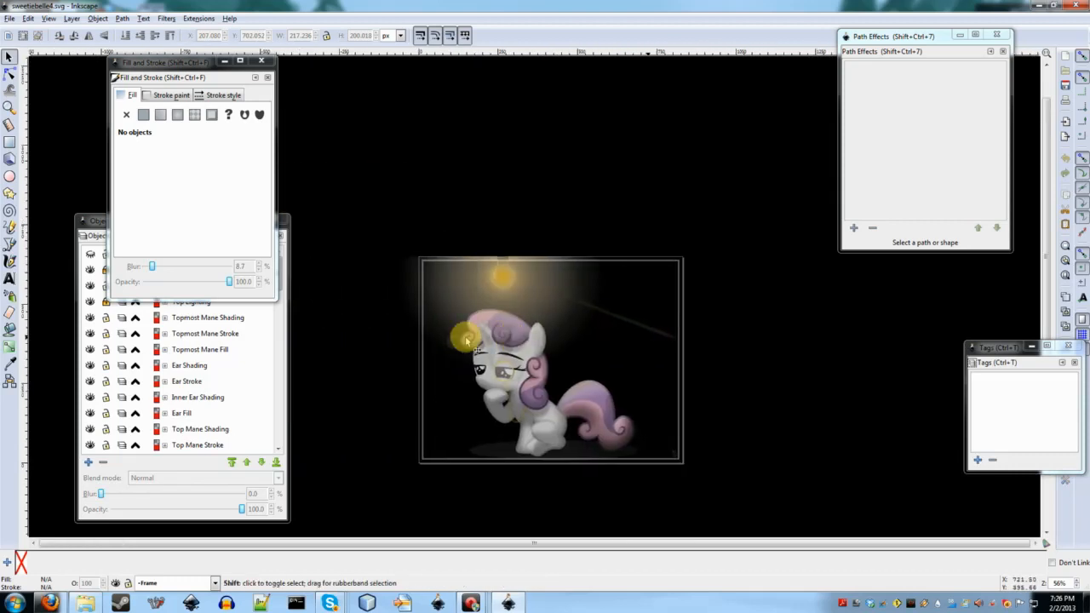
Step: Examine the shading and outlines of the pony's mane, ear and face up close and across the whole picture, with the Node tool active
scroll(502, 217, up, 4)
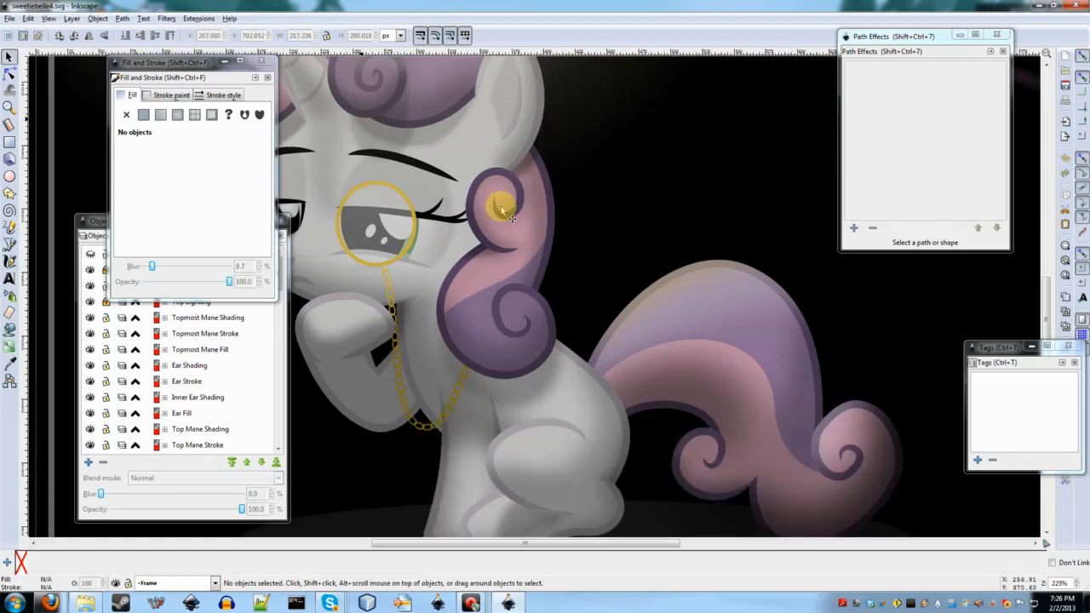
scroll(589, 240, up, 3)
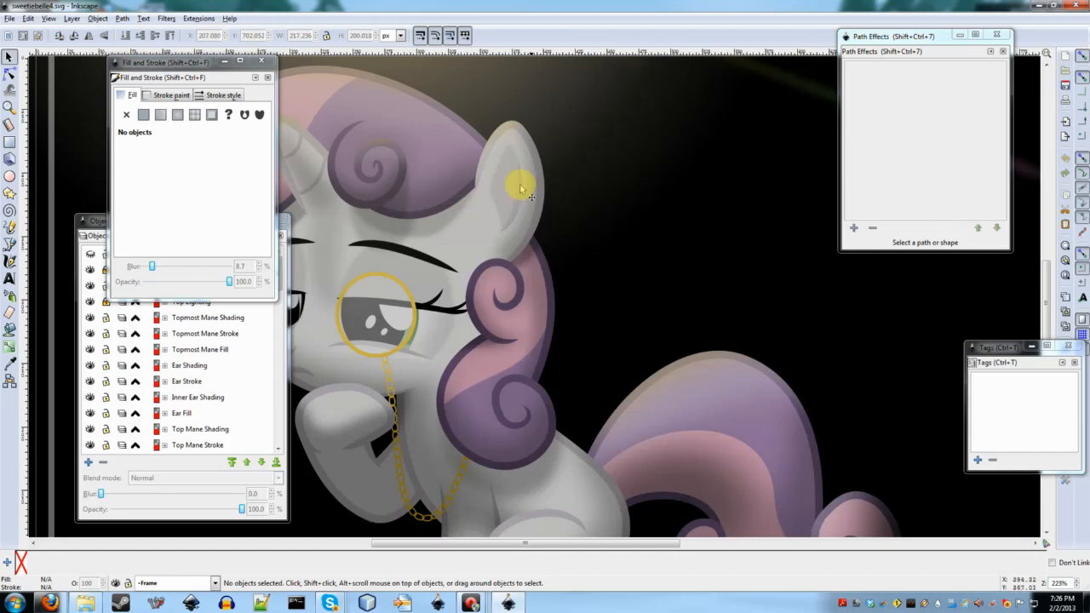
key(n)
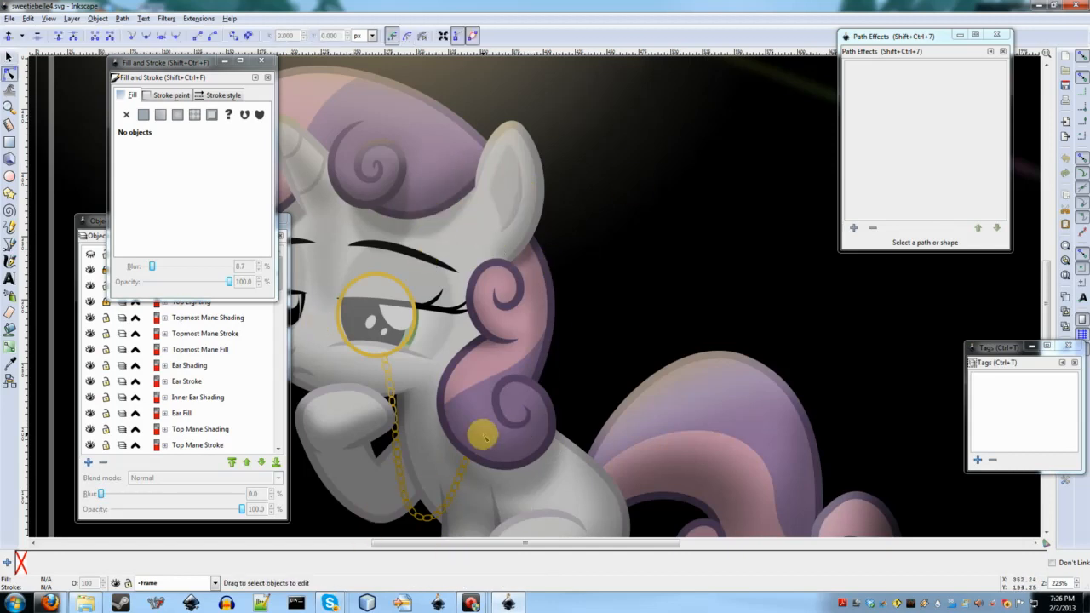
scroll(504, 315, up, 1)
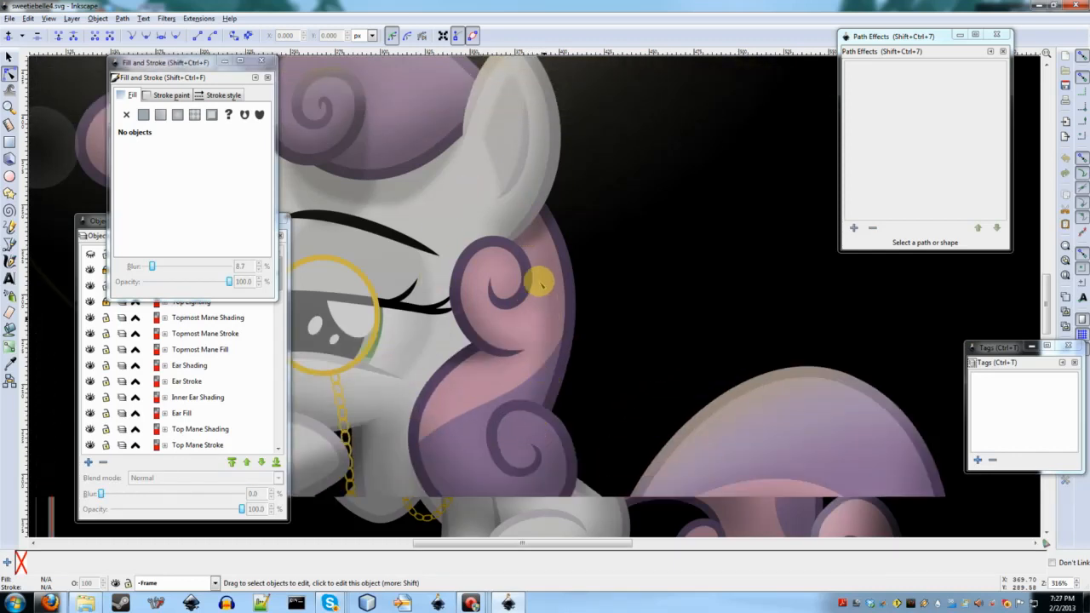
click(474, 252)
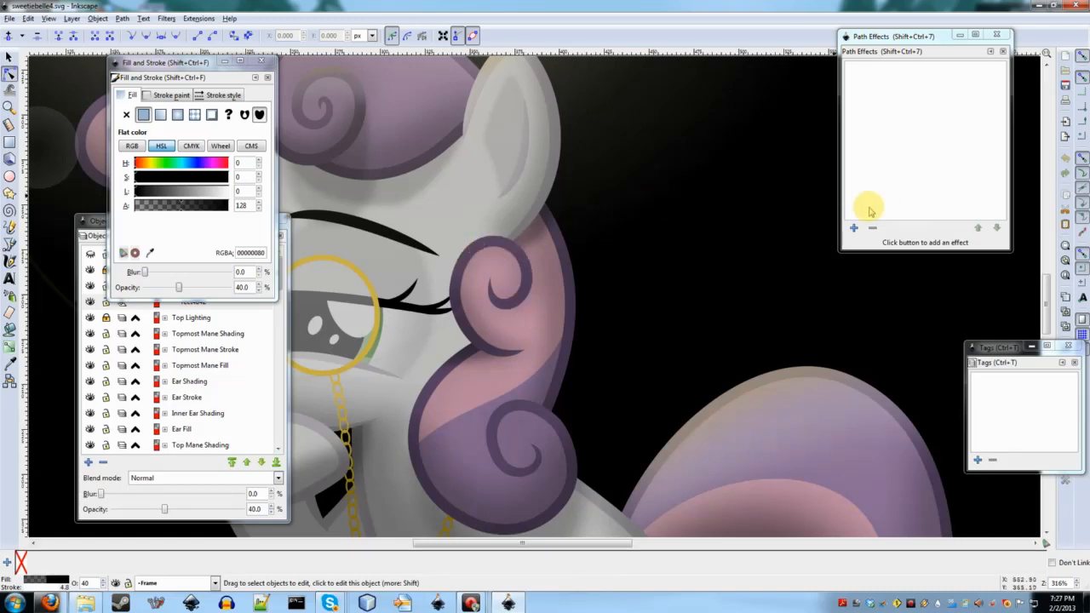
scroll(569, 234, down, 4)
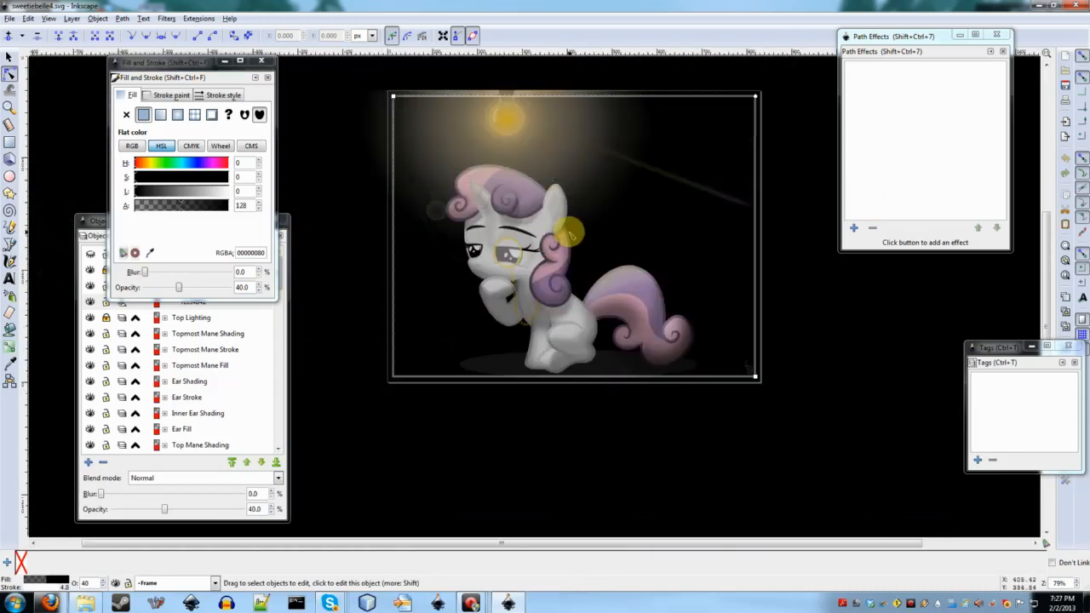
scroll(570, 233, up, 1)
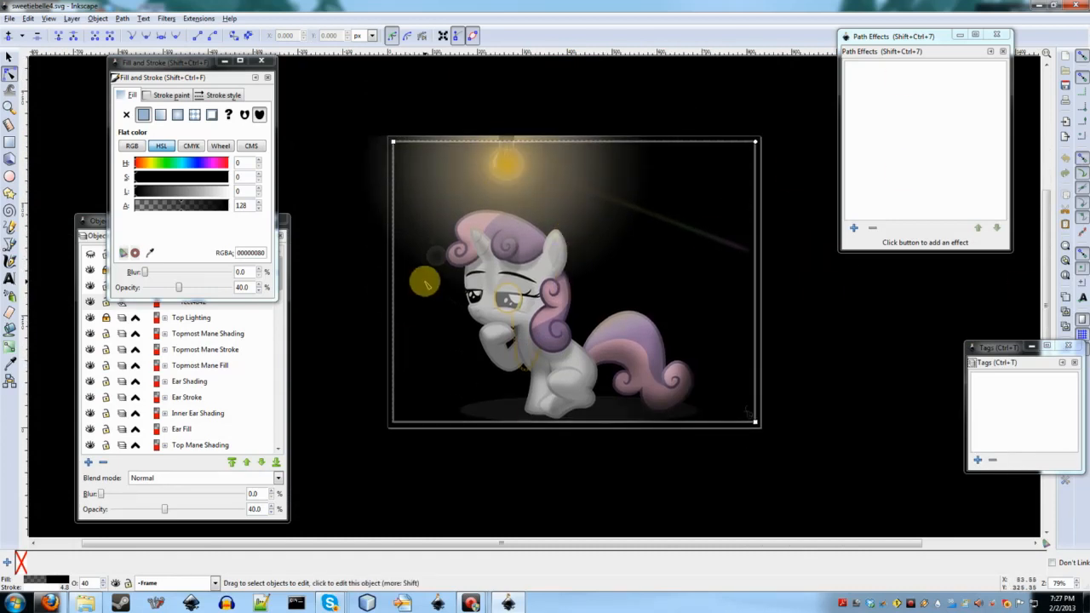
scroll(551, 307, up, 2)
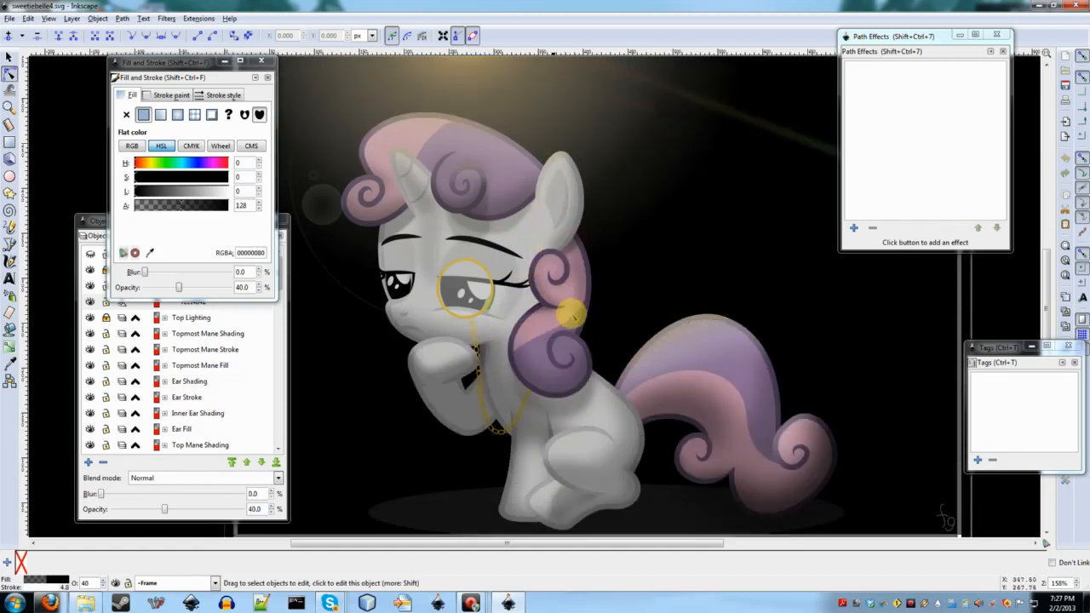
scroll(580, 251, up, 2)
scroll(580, 251, down, 2)
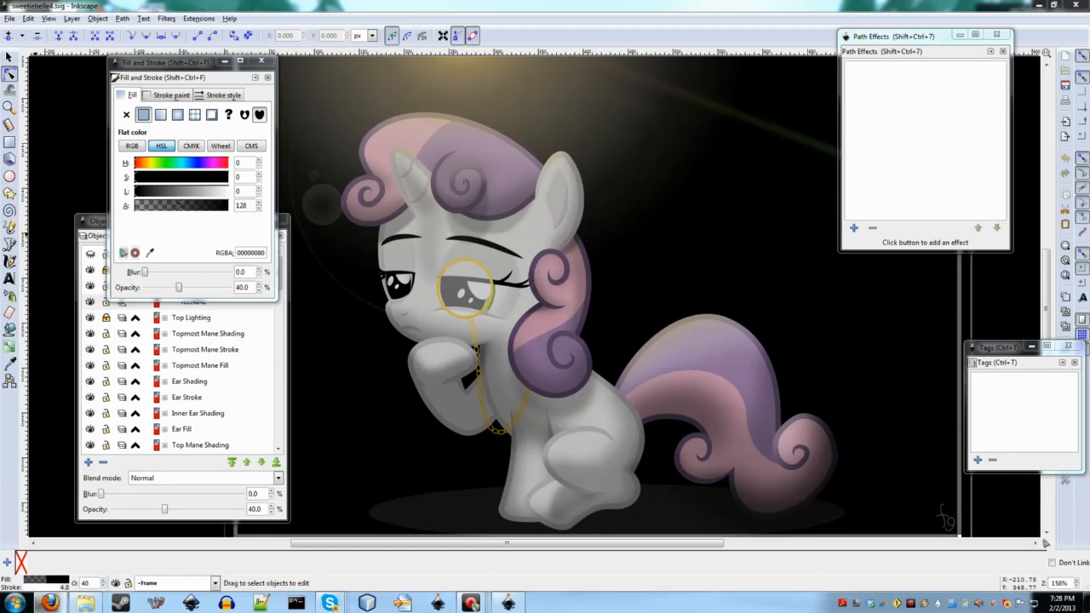
Step: Move the Objects dialog off the Fill and Stroke dialog onto the canvas, and close the sweetiebelle4.svg drawing
click(100, 221)
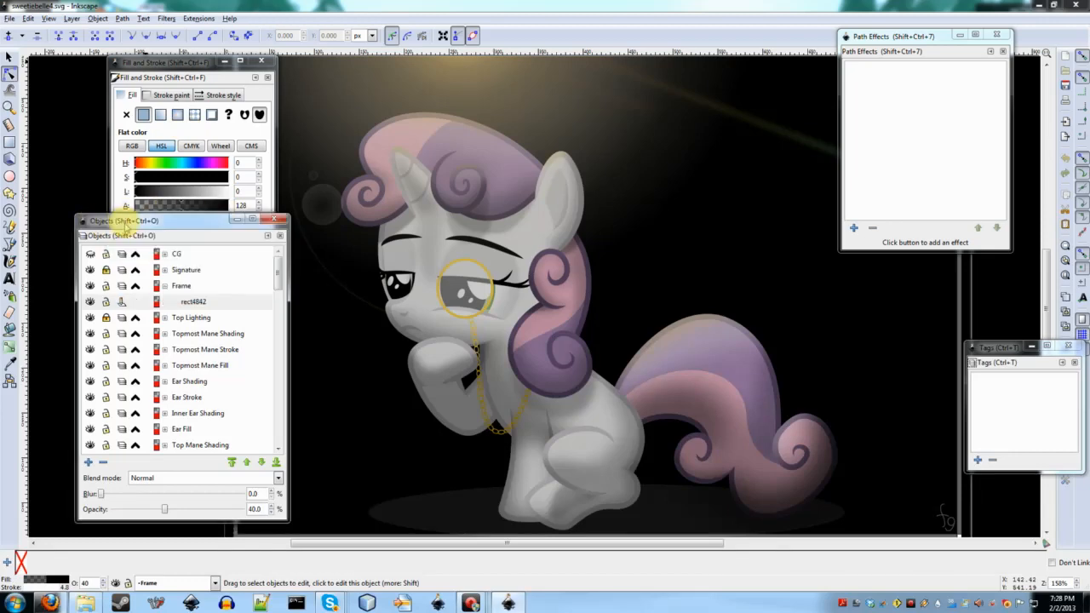
drag(119, 220, 652, 164)
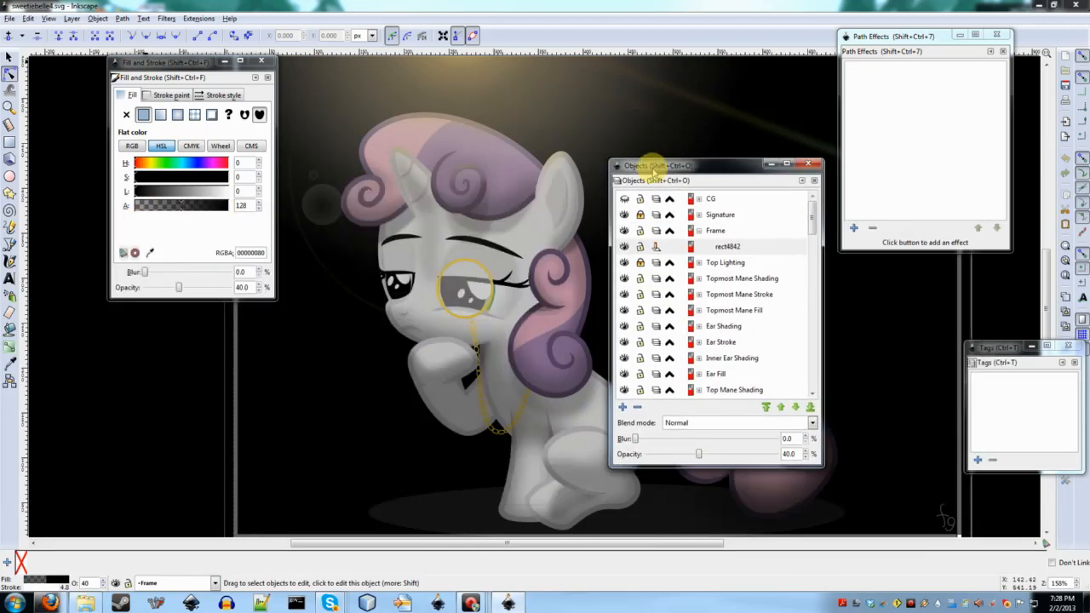
click(10, 18)
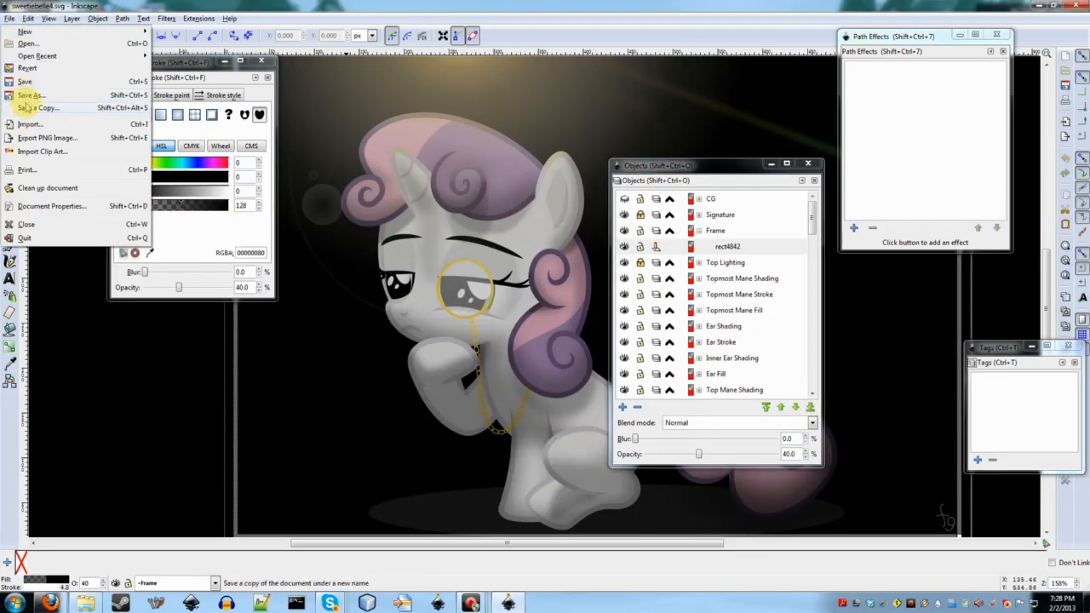
click(25, 224)
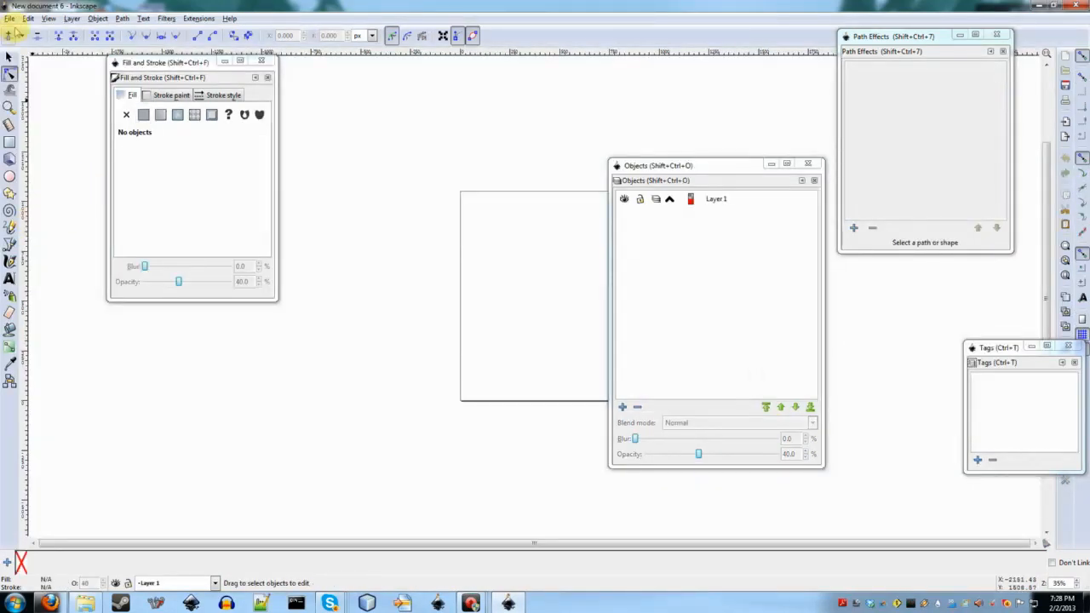
Step: Open the recently used drawing theory_and_practice_tagged.svg
click(10, 18)
mouse_move(114, 57)
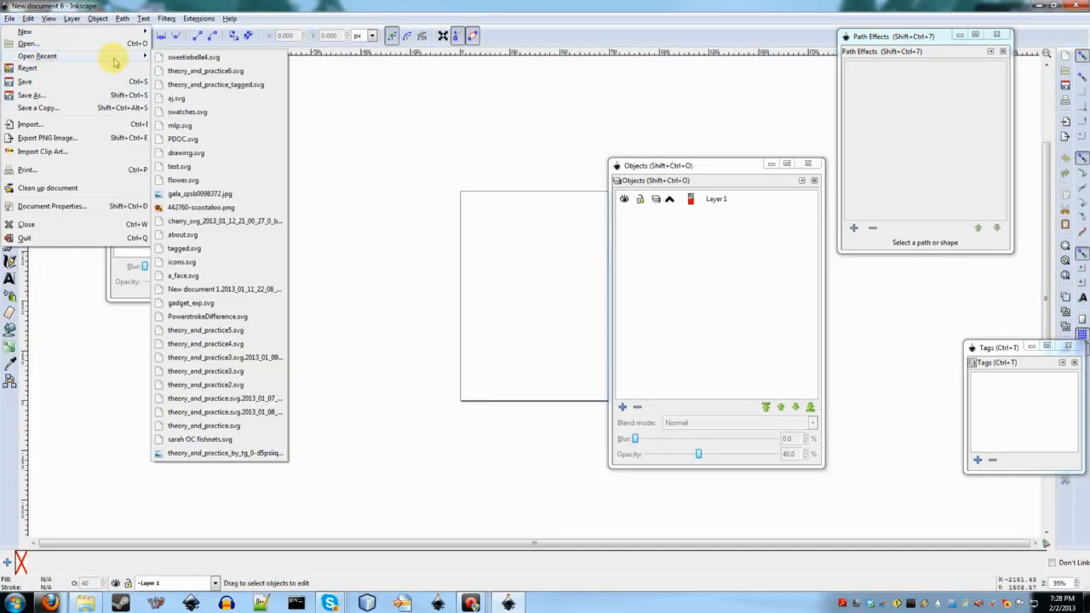
click(197, 88)
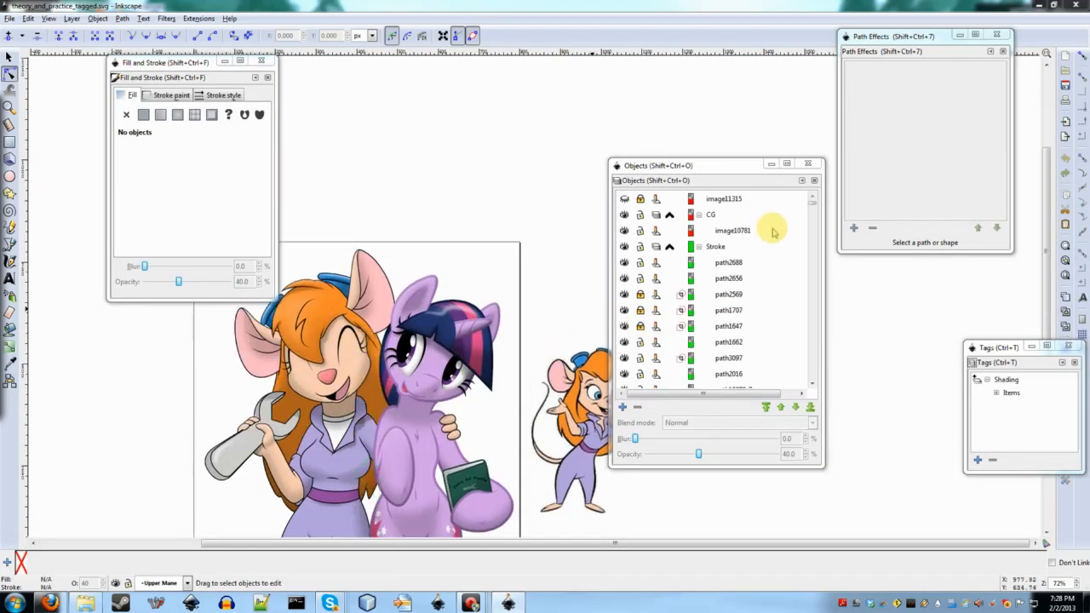
click(711, 167)
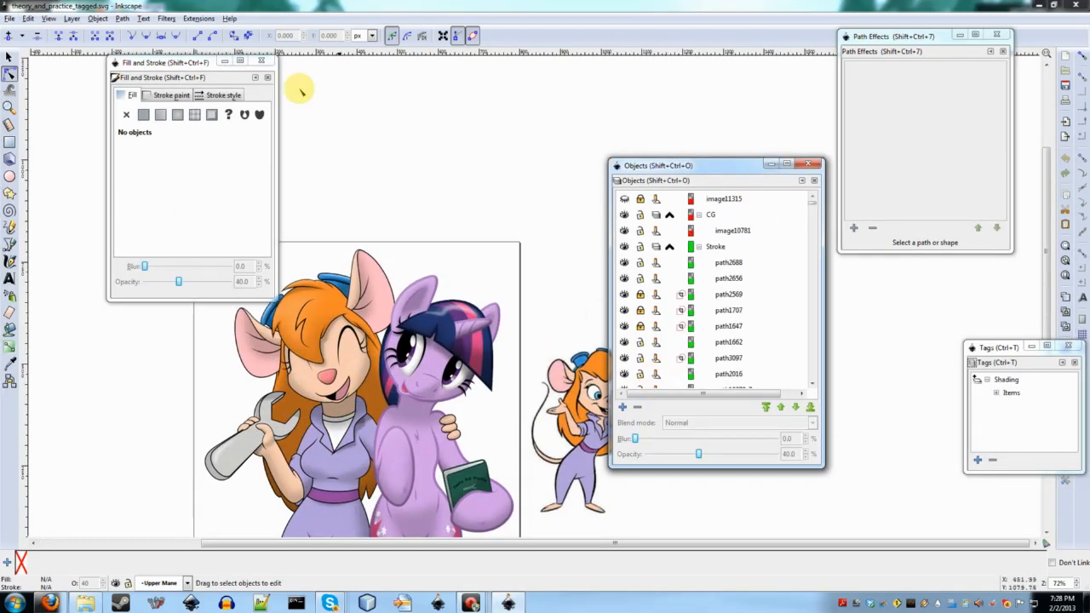
Step: Open the Layers dialog
click(49, 19)
mouse_move(71, 19)
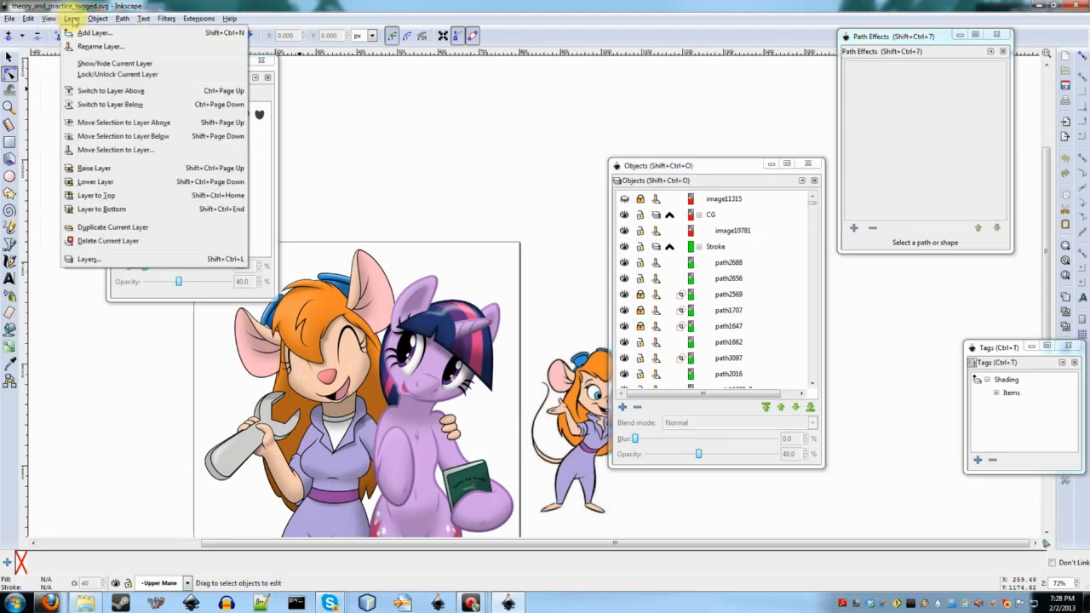
click(86, 259)
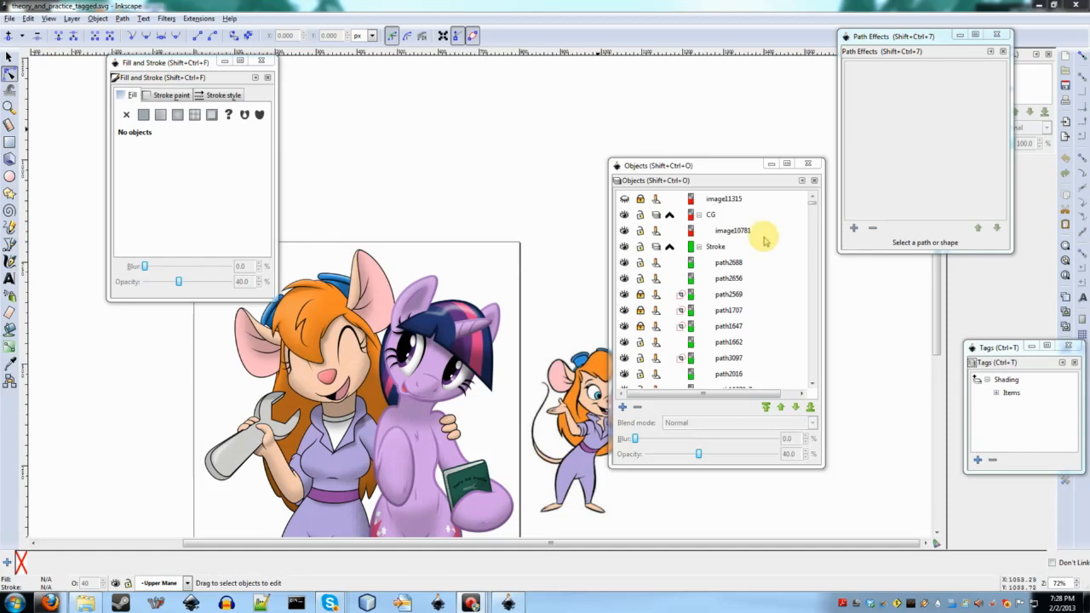
Step: Try stretching the Objects dialog to full screen height and restore its former size
drag(694, 167, 686, 122)
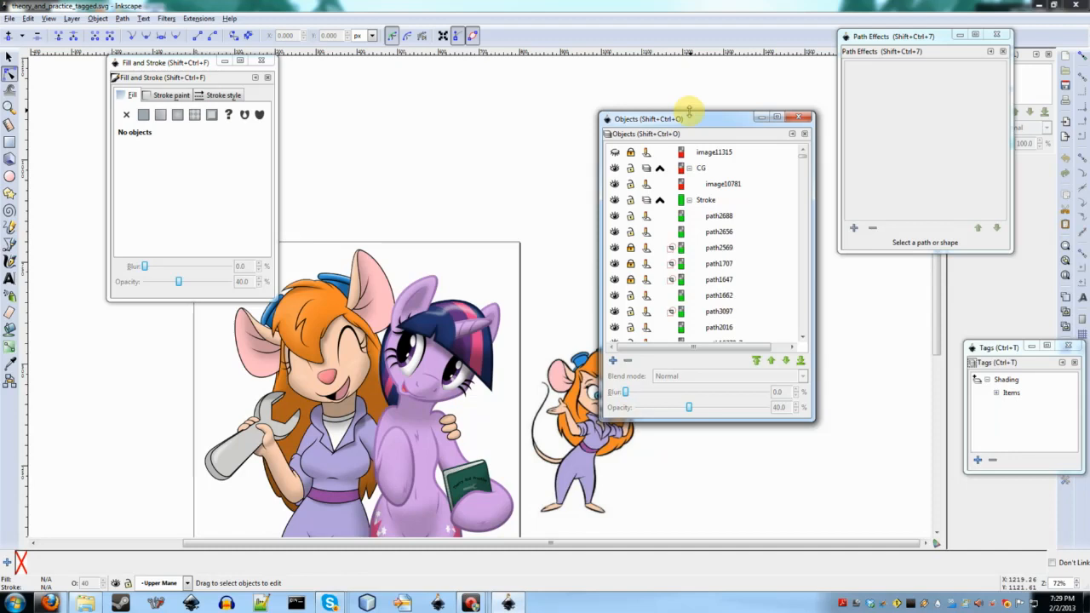
double_click(697, 110)
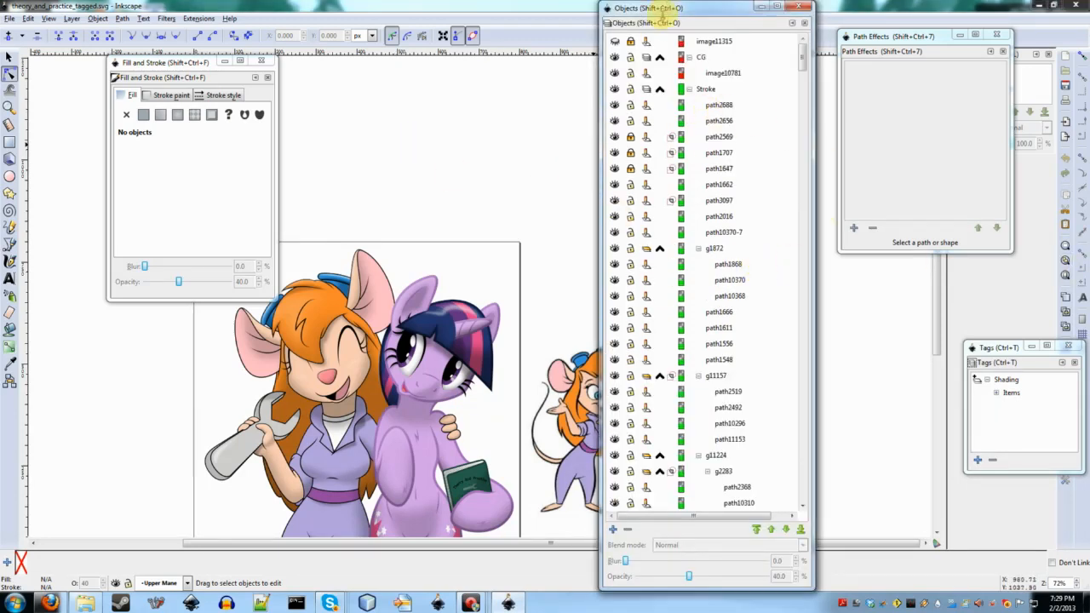
drag(620, 12, 601, 94)
Step: Bring the Layers dialog out from behind Path Effects, enlarge it, and place it beside the Objects dialog over Path Effects
click(71, 18)
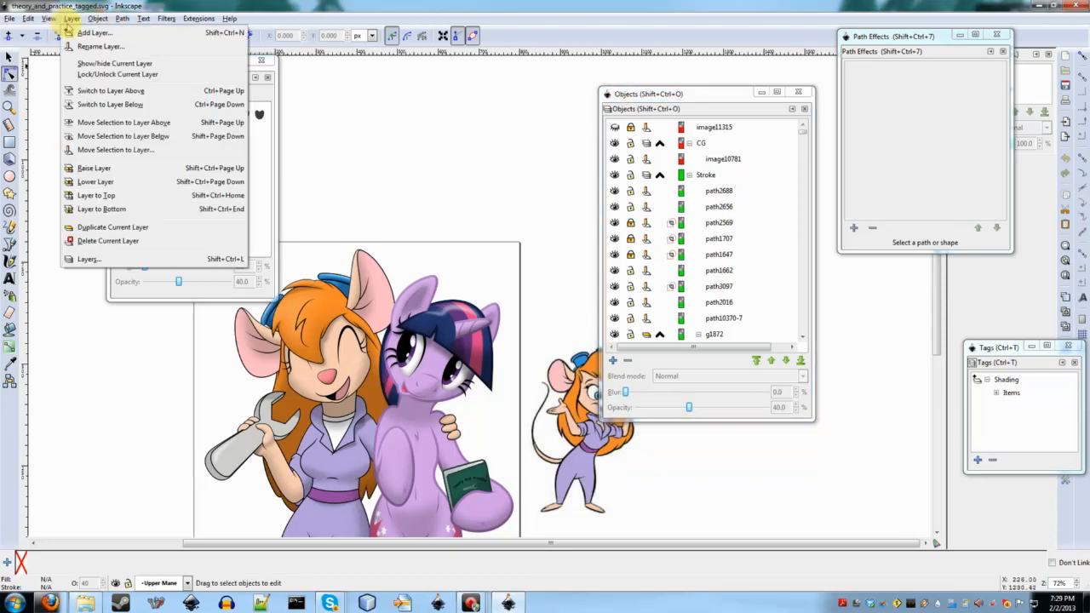
click(110, 256)
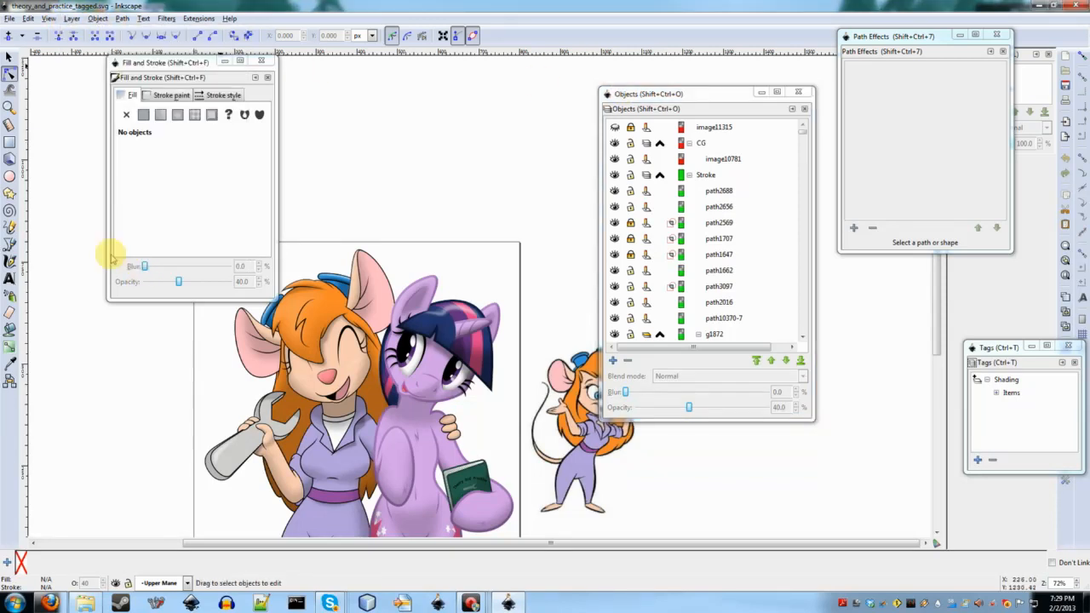
drag(909, 37, 845, 53)
drag(971, 53, 469, 116)
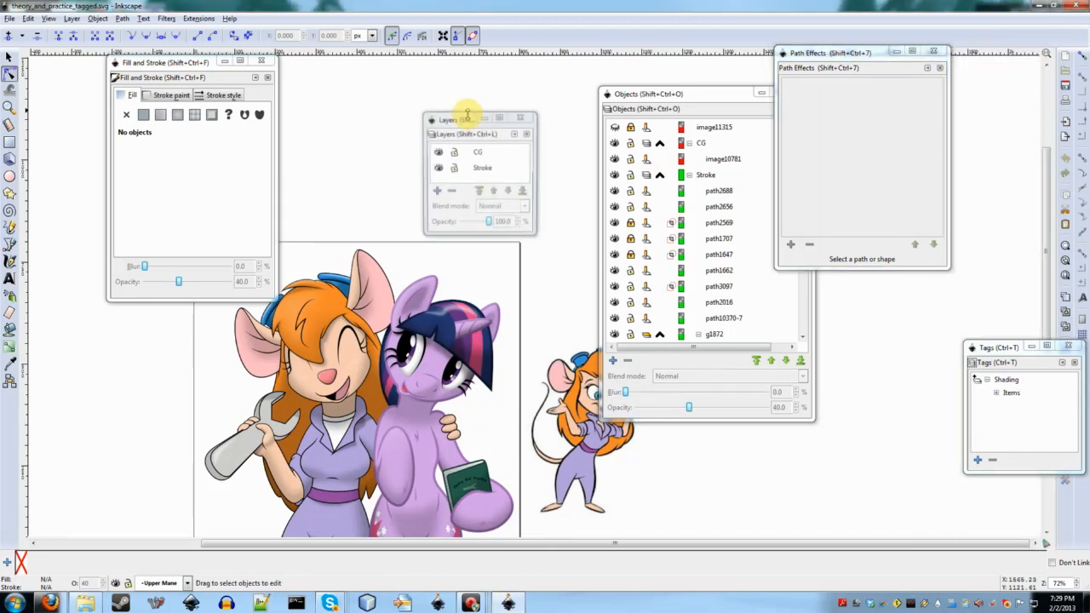
drag(531, 234, 707, 322)
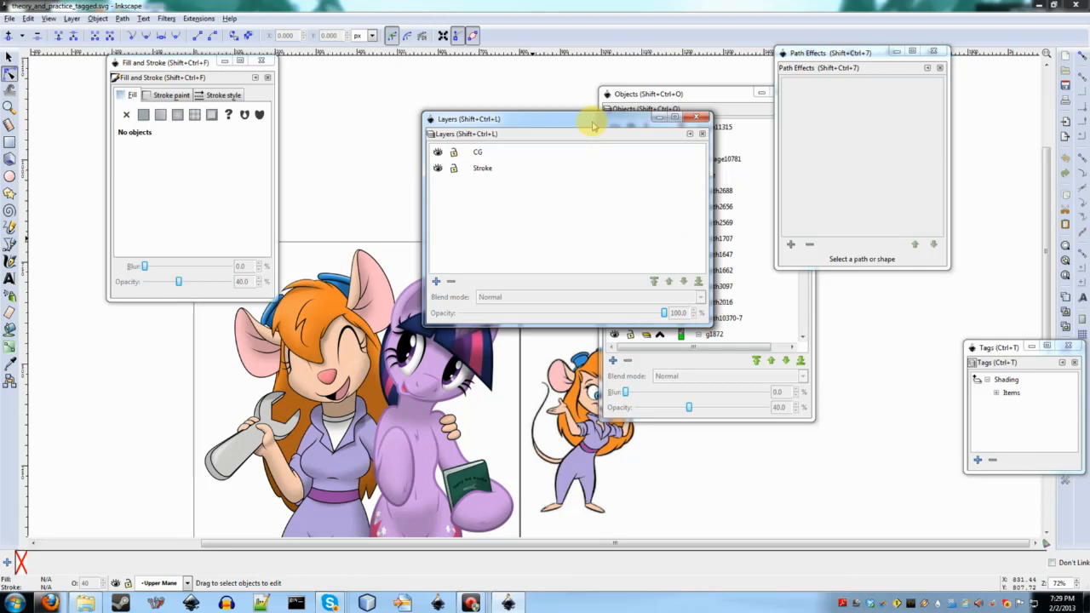
drag(552, 125, 908, 43)
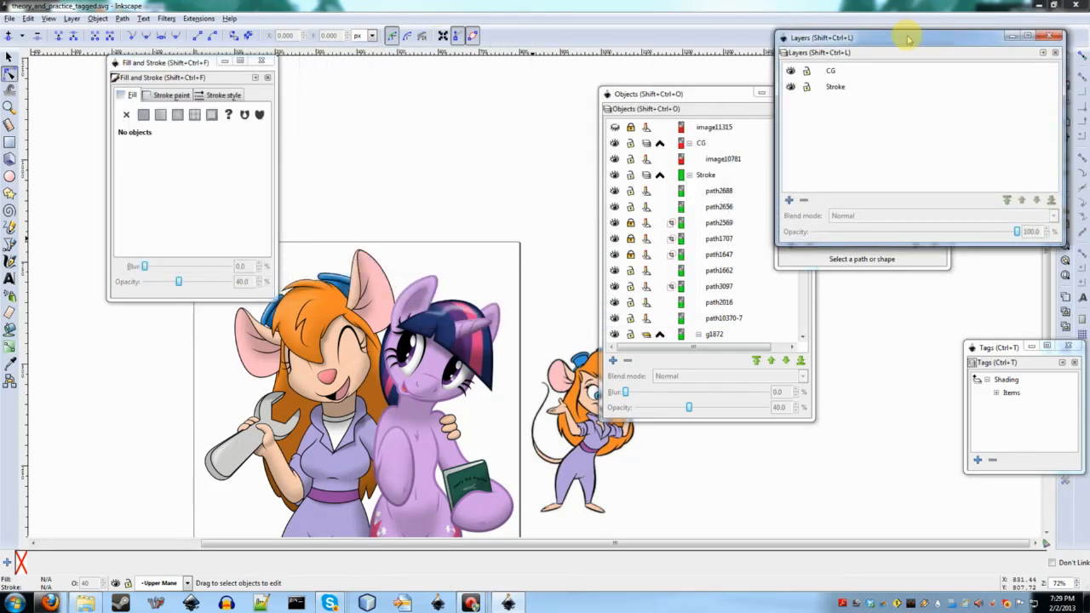
Step: Move the Objects dialog clear of the Layers dialog, and enlarge it to show more of the object tree
drag(661, 93, 554, 47)
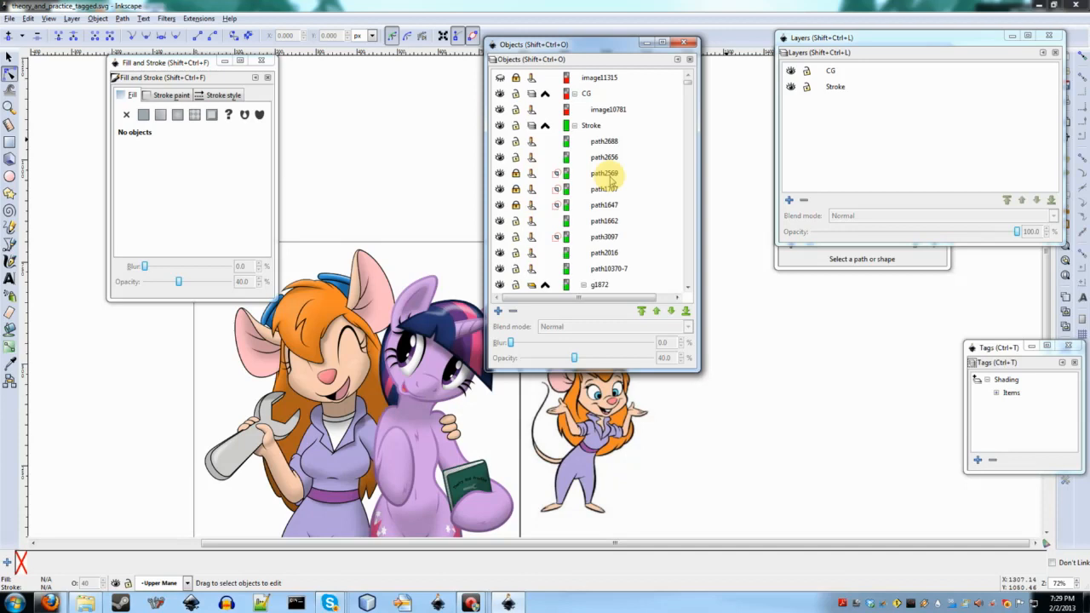
drag(697, 367, 905, 545)
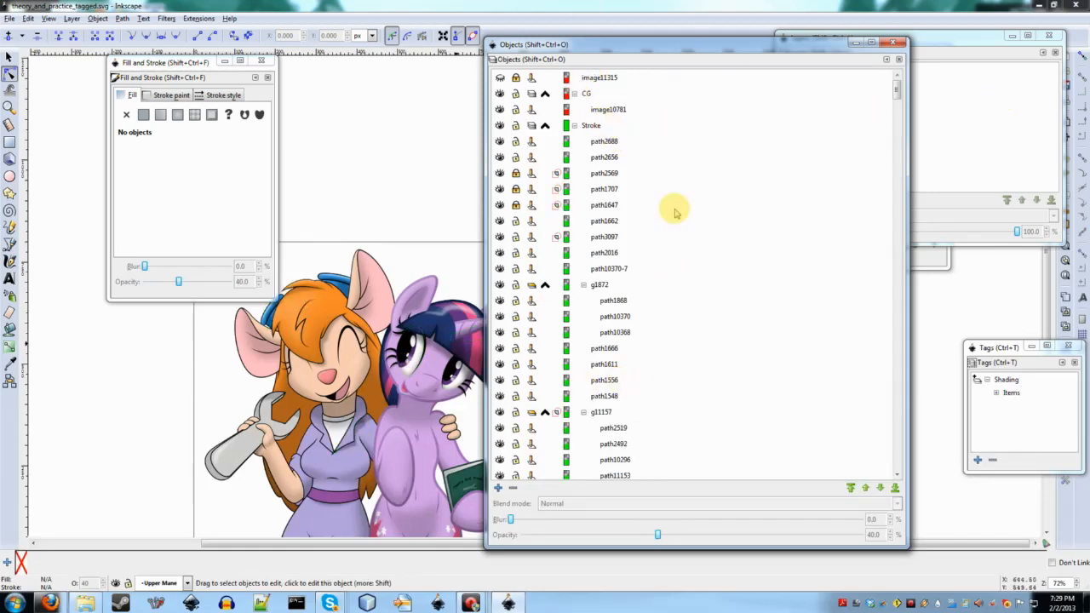
Step: Look through the Stroke layer's object tree down past the Upper Mane group, and return to the start of the list
scroll(673, 195, down, 1)
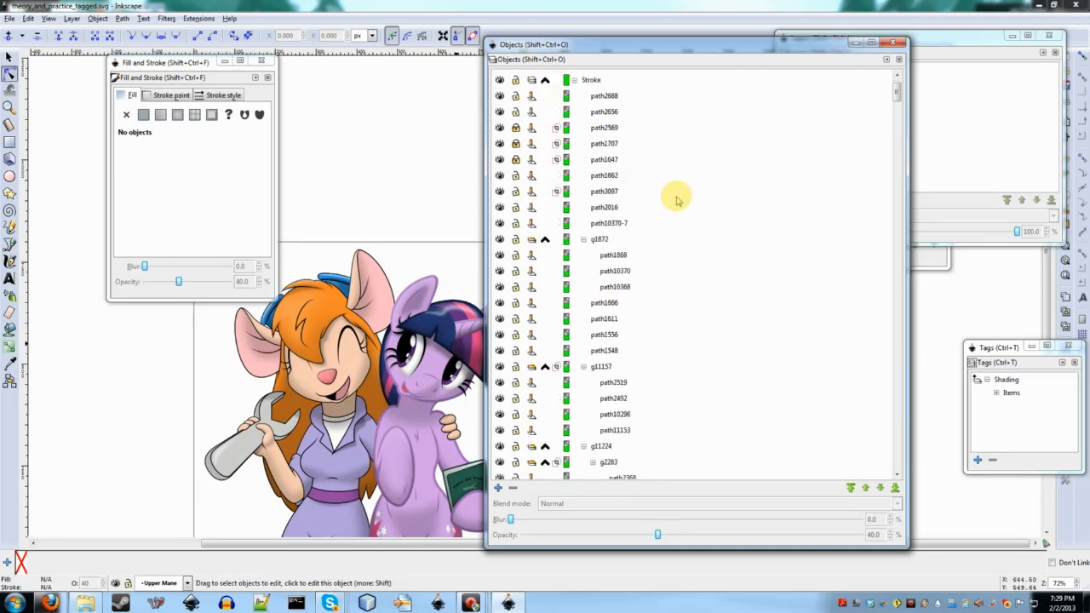
scroll(676, 195, up, 1)
scroll(606, 321, down, 10)
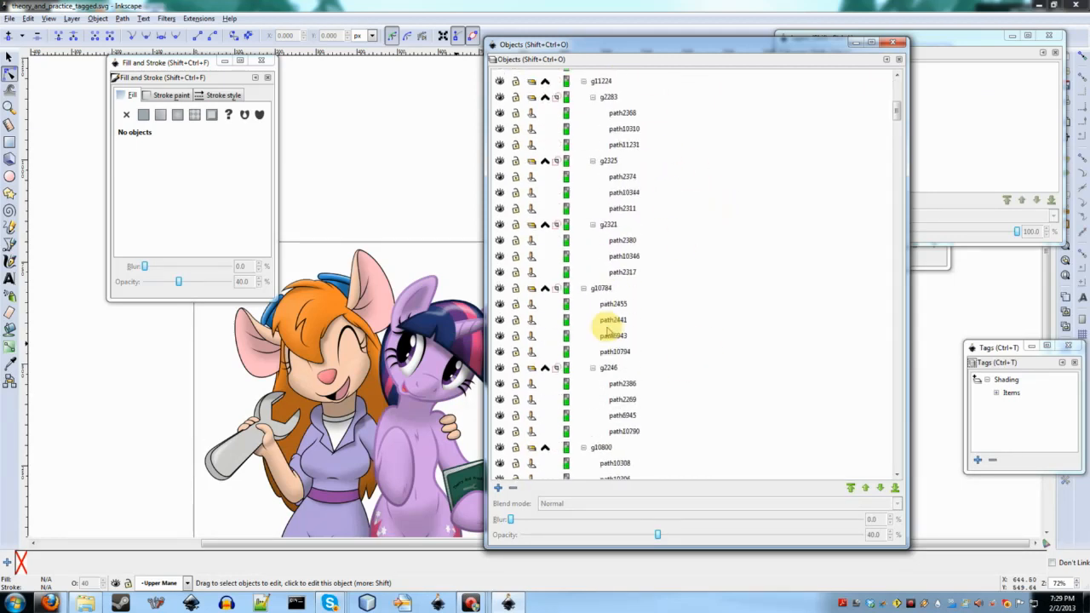
scroll(622, 326, down, 10)
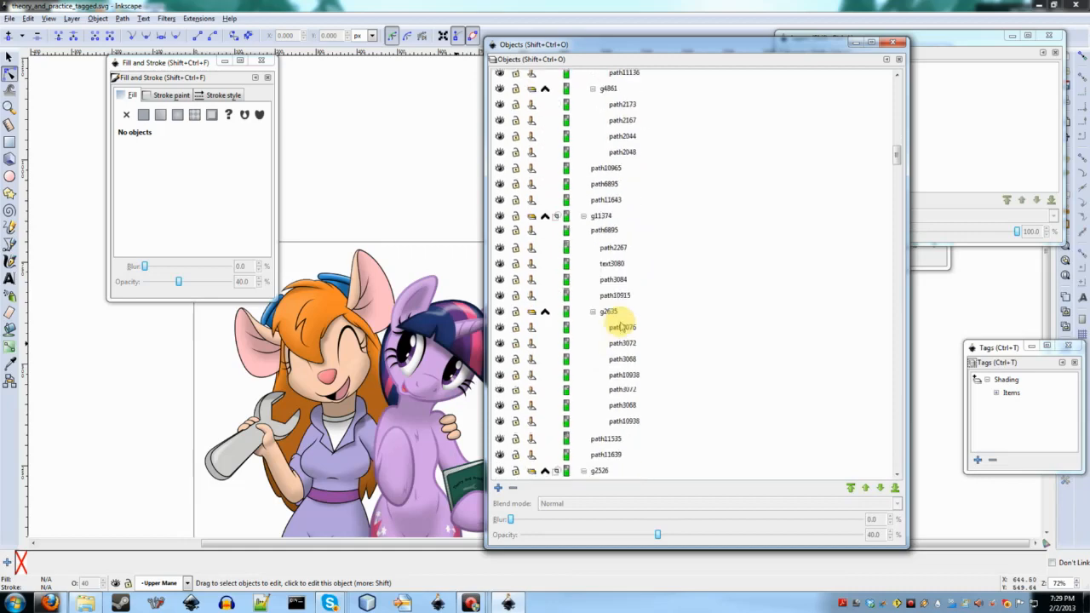
scroll(625, 328, down, 10)
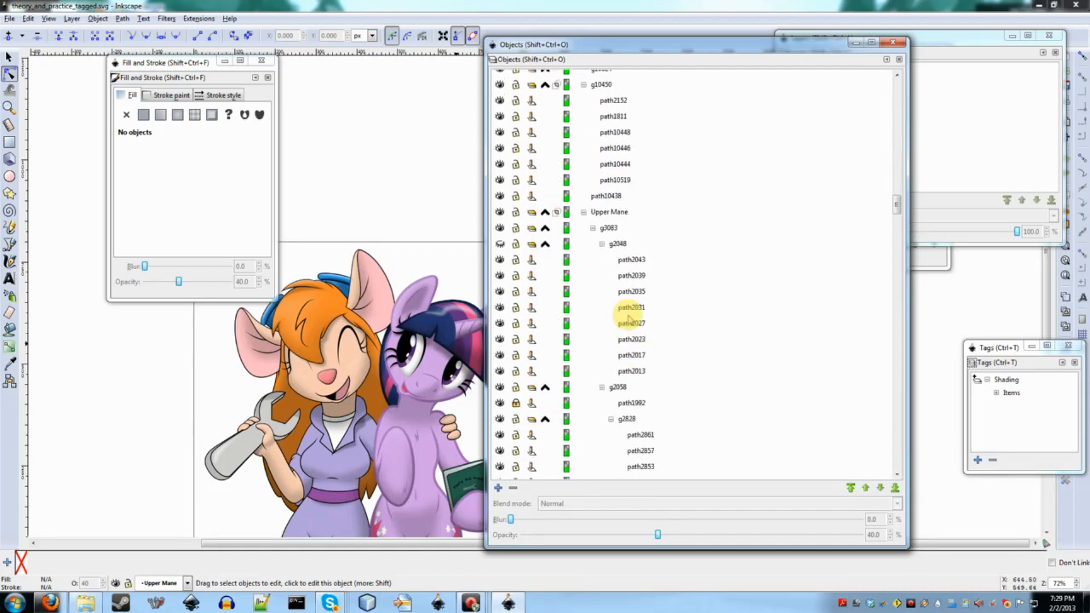
scroll(630, 335, down, 4)
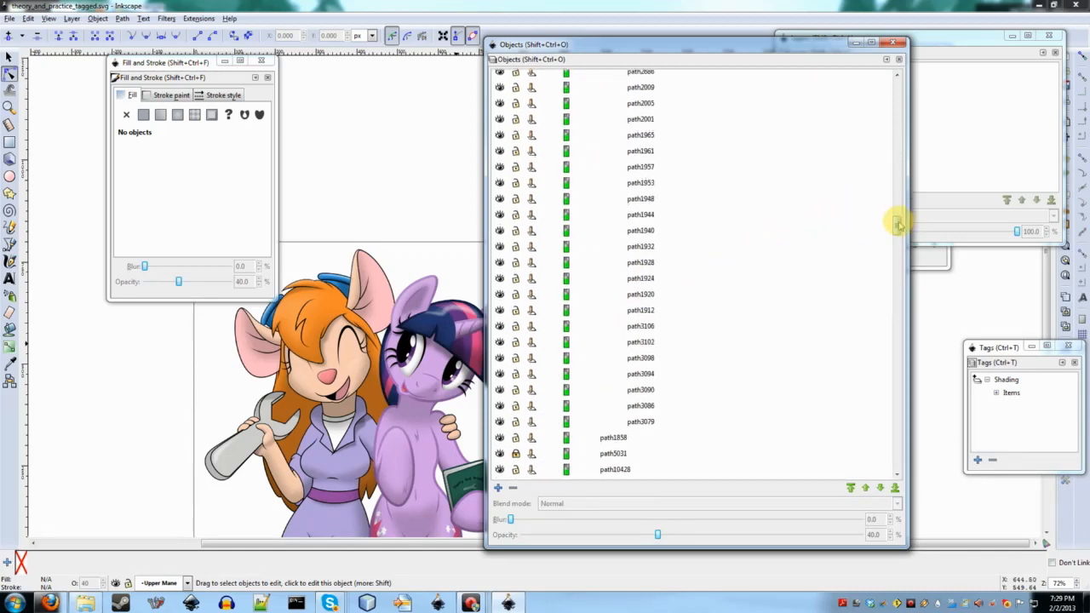
drag(898, 223, 888, 73)
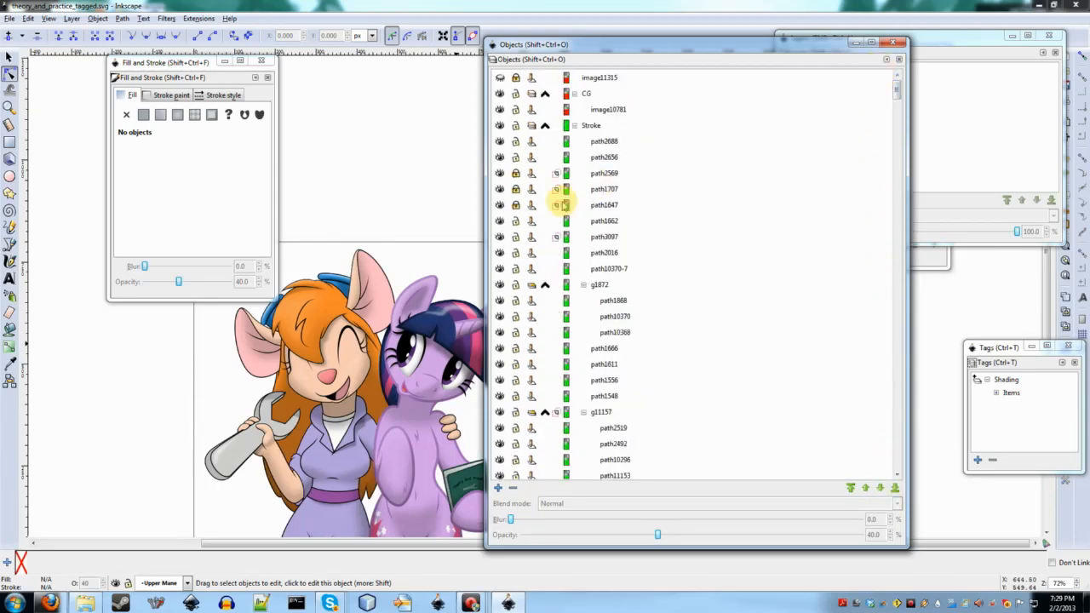
Step: Inspect the clipped paths path1647, path2569, path3097 and path1707 by selecting them in turn, and toggle the visibility of path1707
click(615, 173)
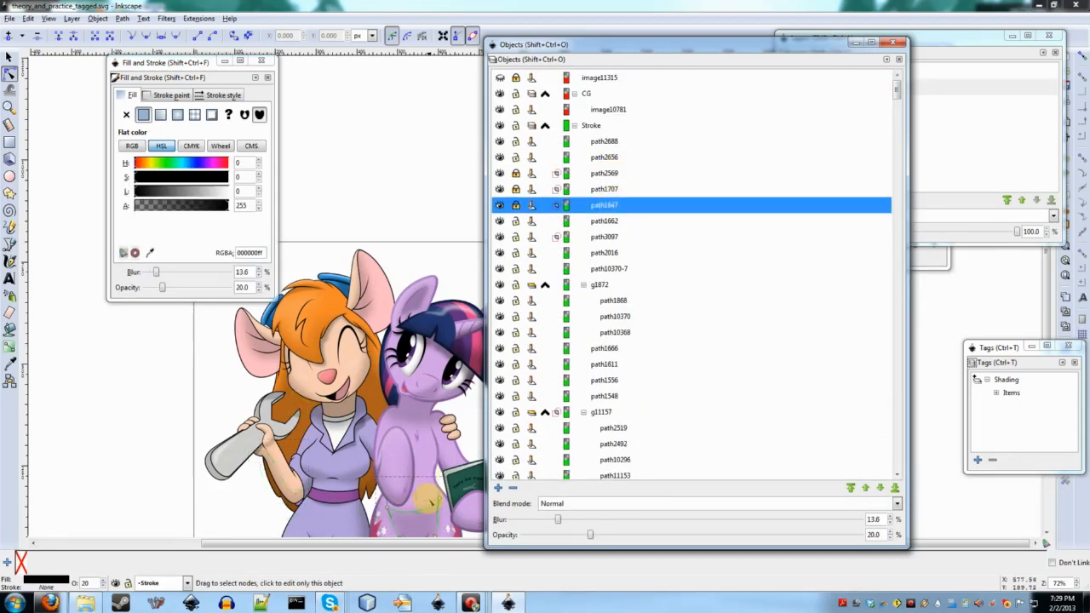
scroll(400, 469, down, 3)
click(612, 174)
click(626, 237)
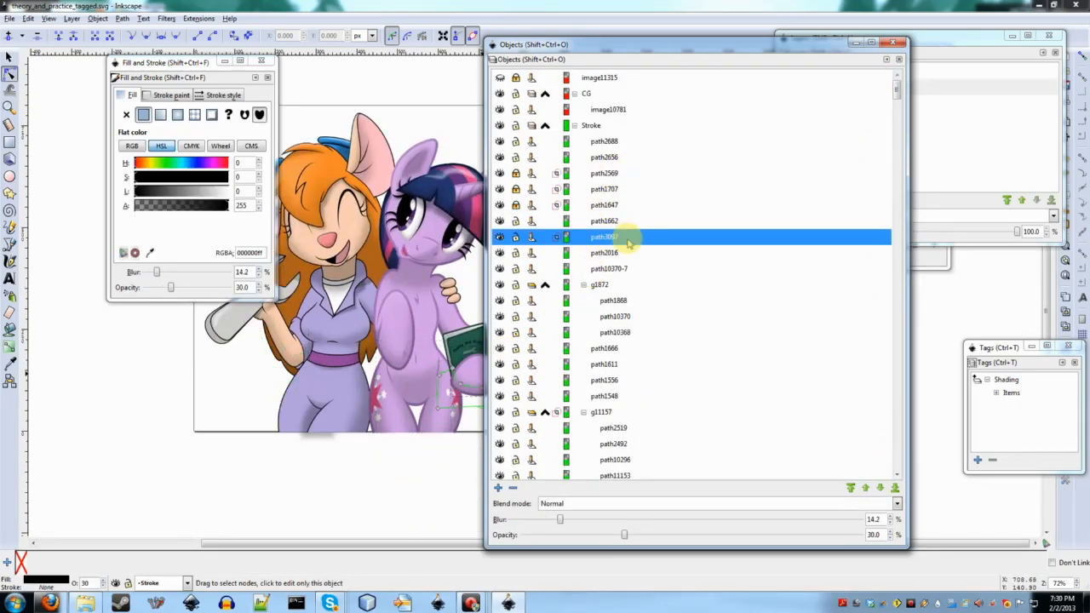
click(622, 283)
click(622, 189)
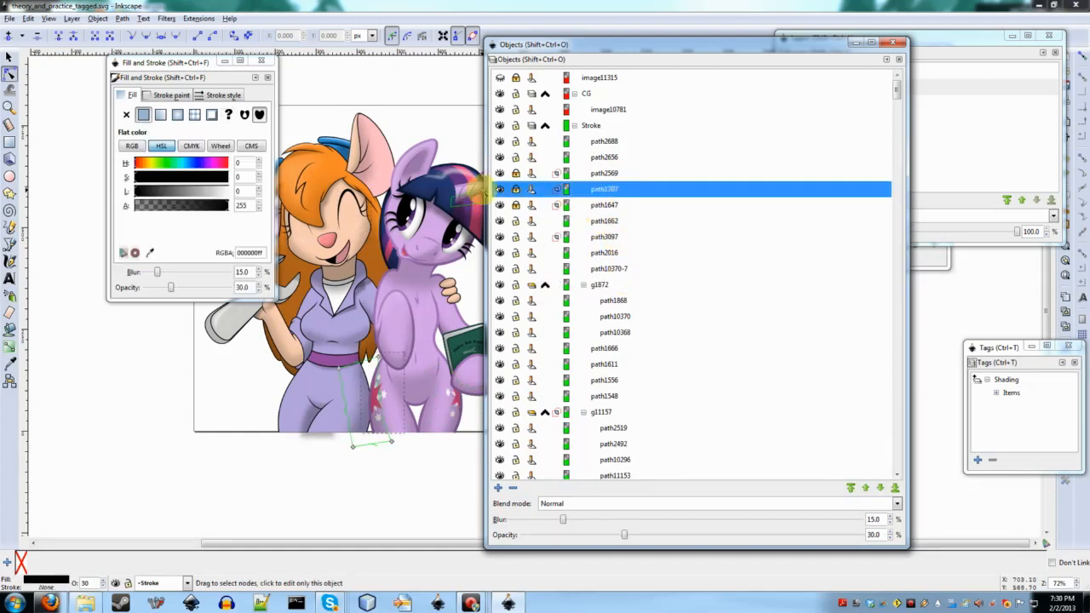
click(499, 189)
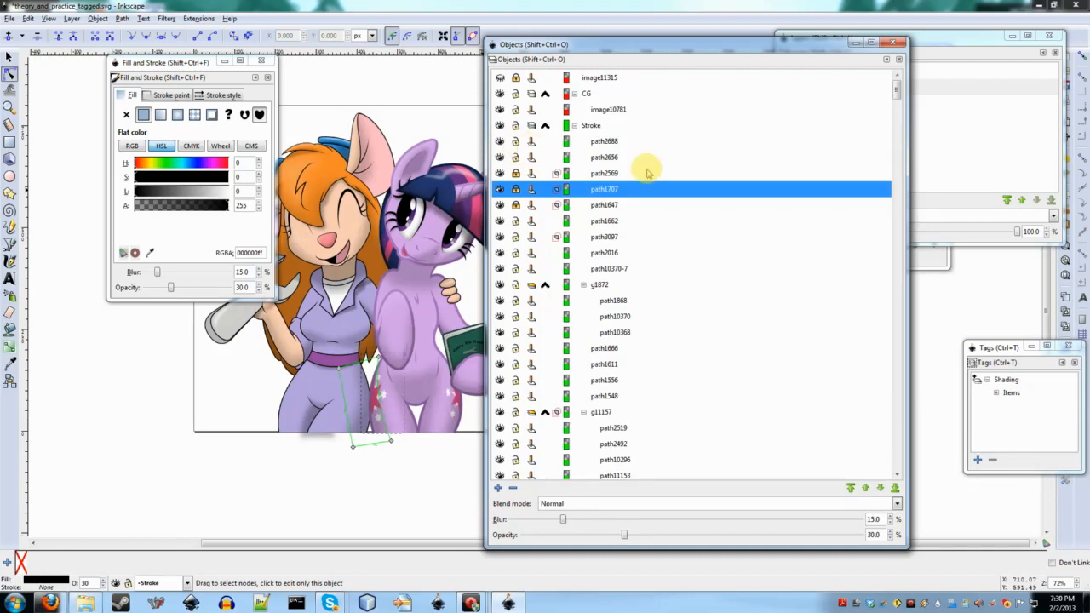
Step: Compare the Stroke layer's entries in the Objects dialog with the Layers dialog, selecting Stroke and bringing the Layers dialog to the front
scroll(558, 223, down, 3)
scroll(558, 223, down, 3)
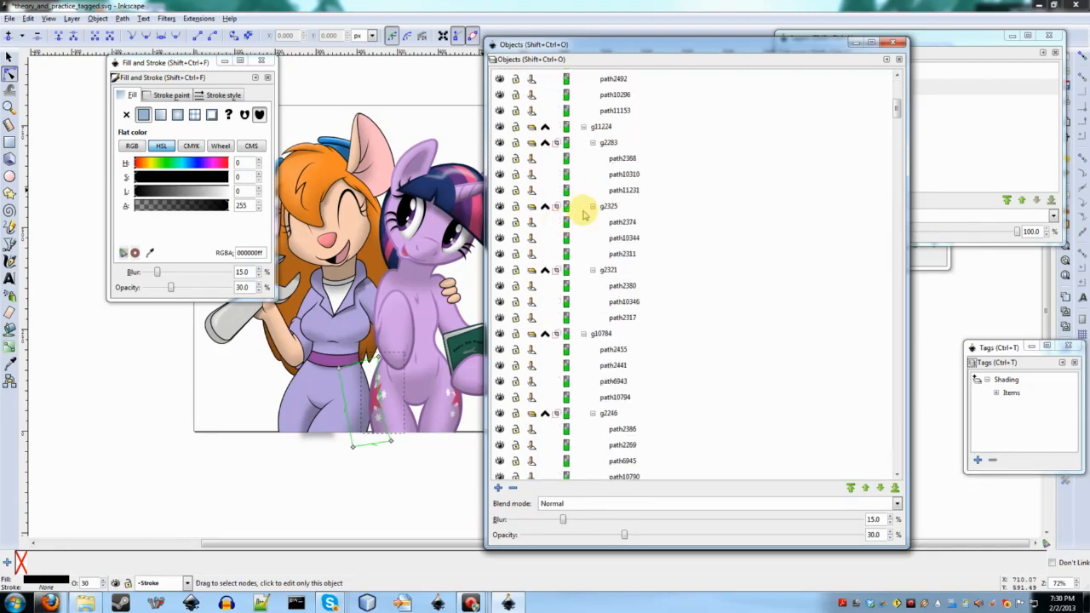
click(973, 128)
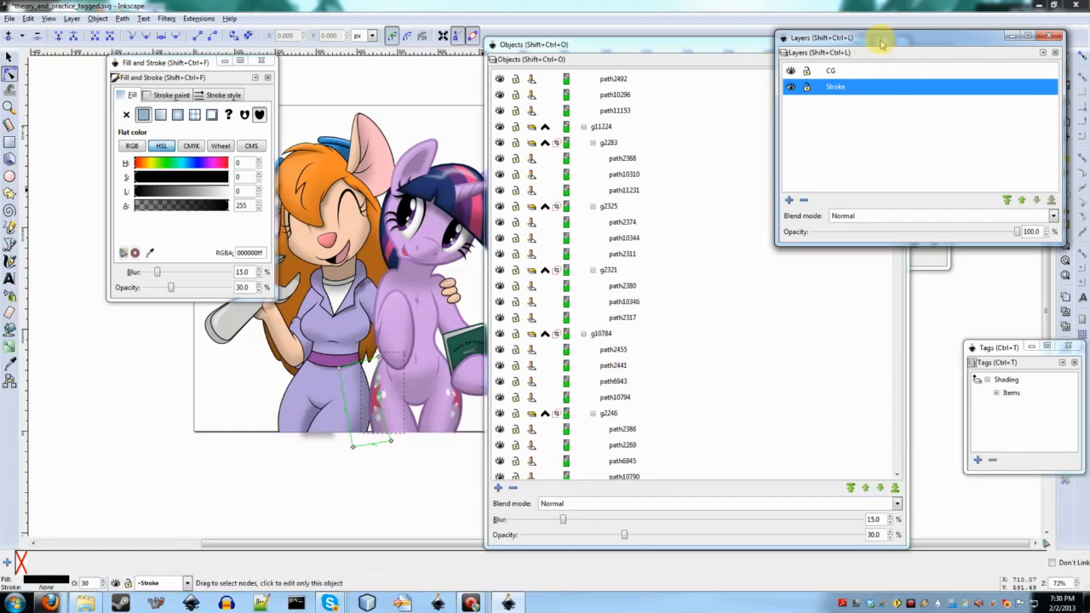
click(699, 41)
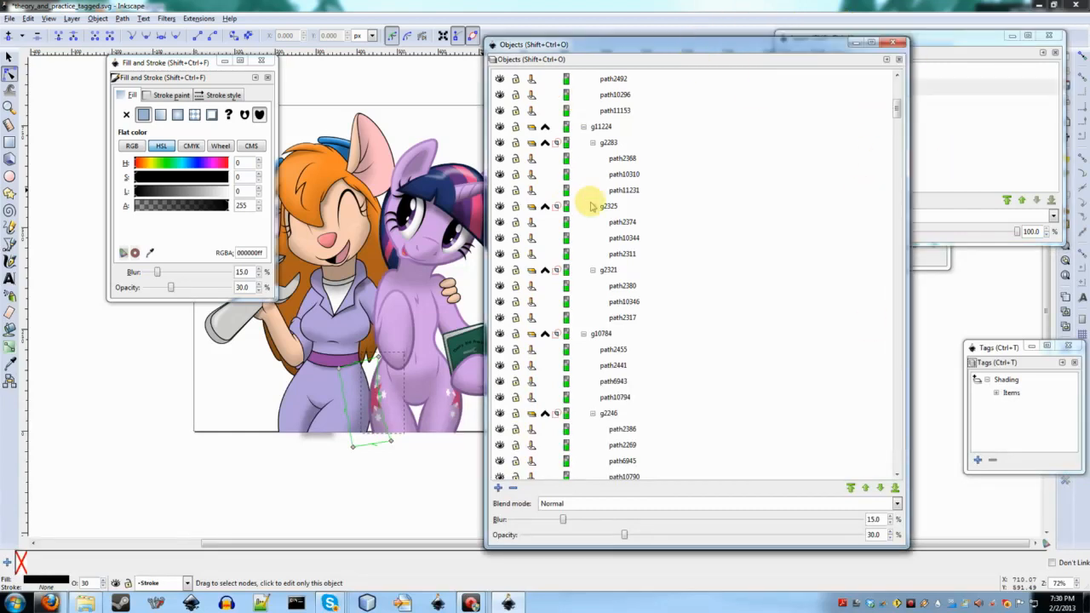
scroll(592, 207, up, 1)
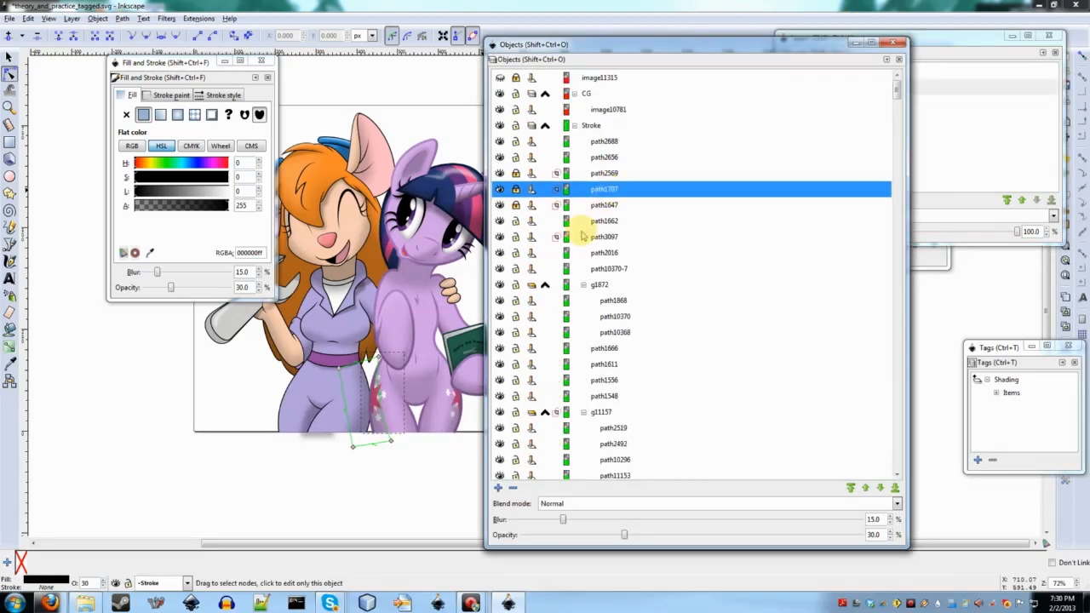
click(591, 128)
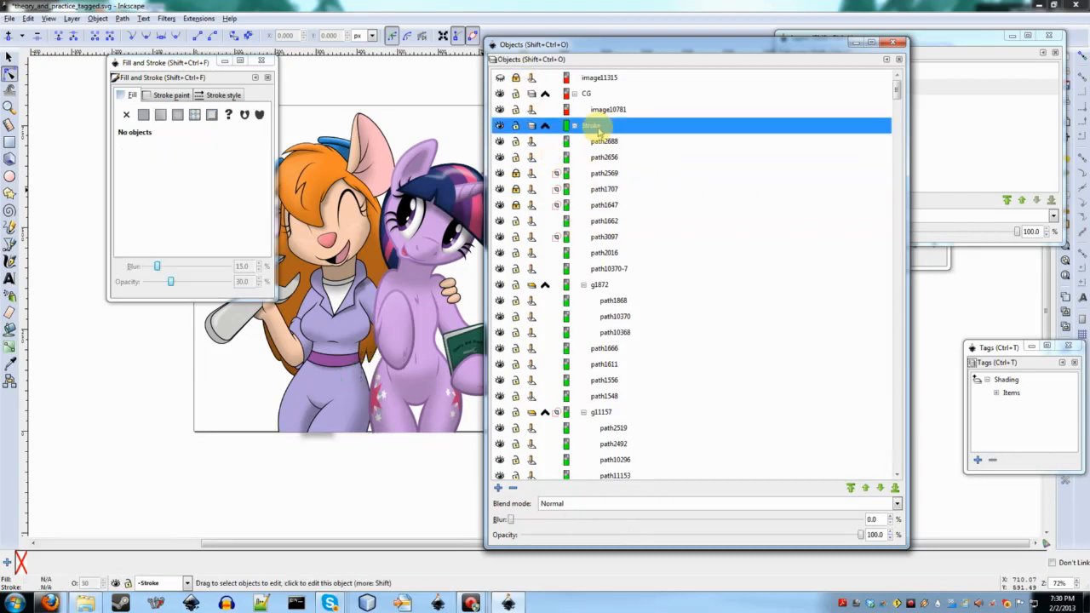
click(932, 41)
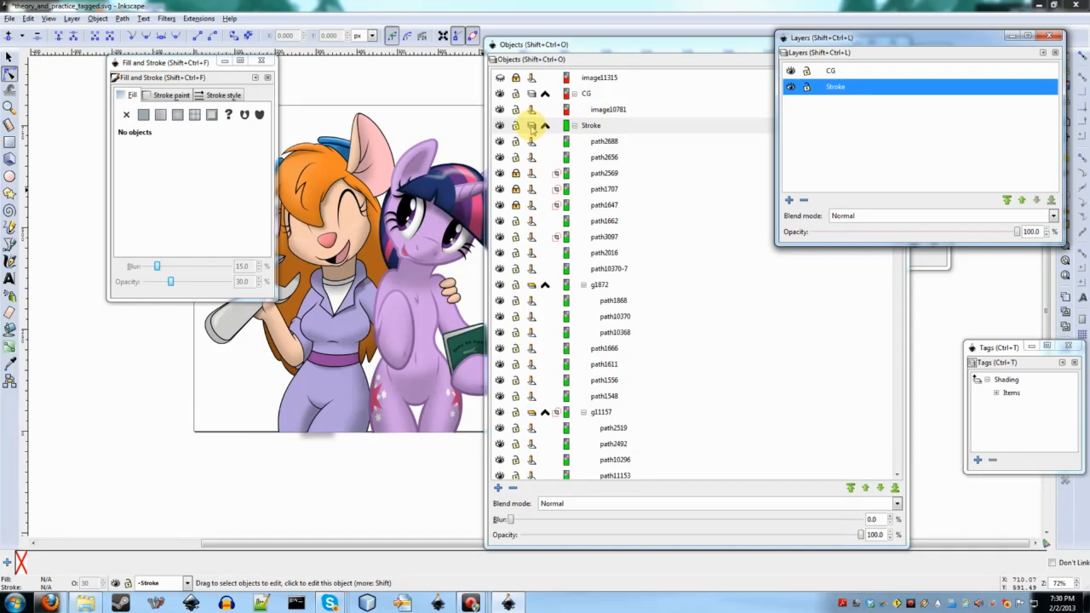
scroll(554, 262, down, 1)
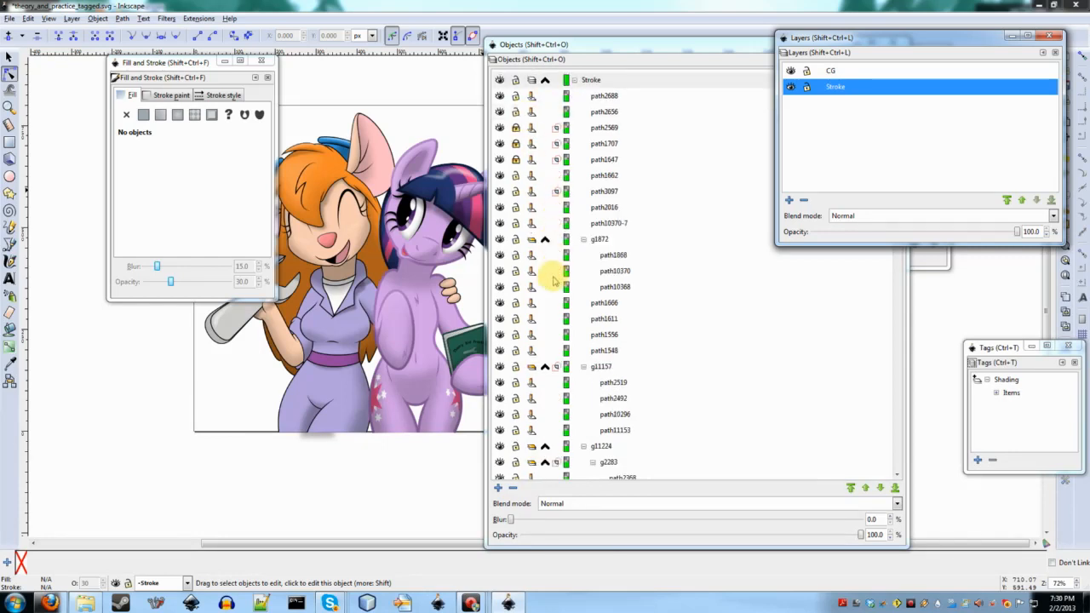
scroll(545, 230, up, 1)
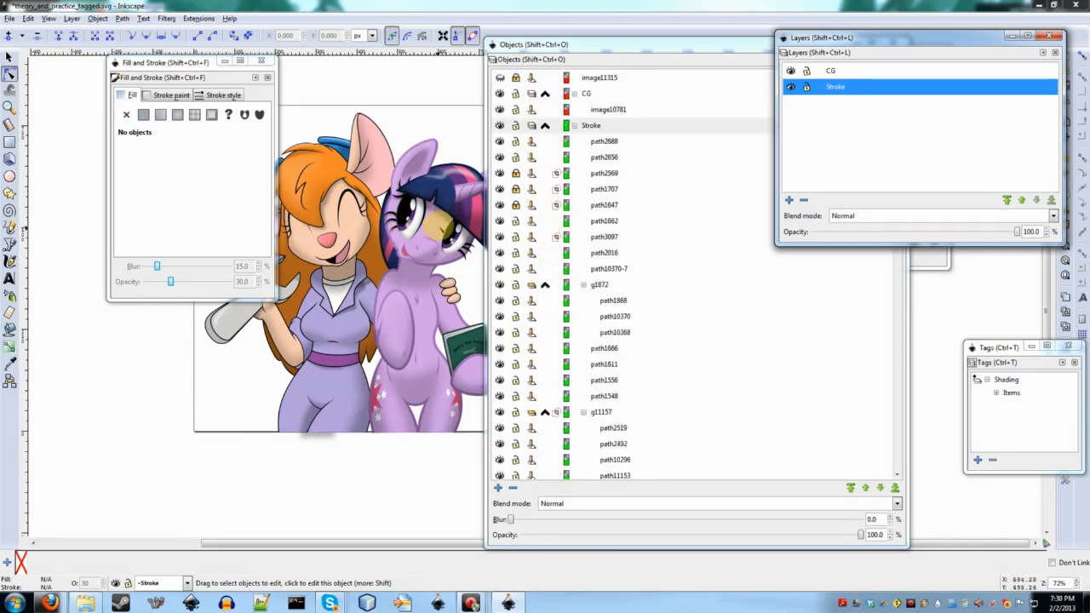
Step: Select the clipped group forming the purple unicorn's horn on the canvas with the Selector tool
key(s)
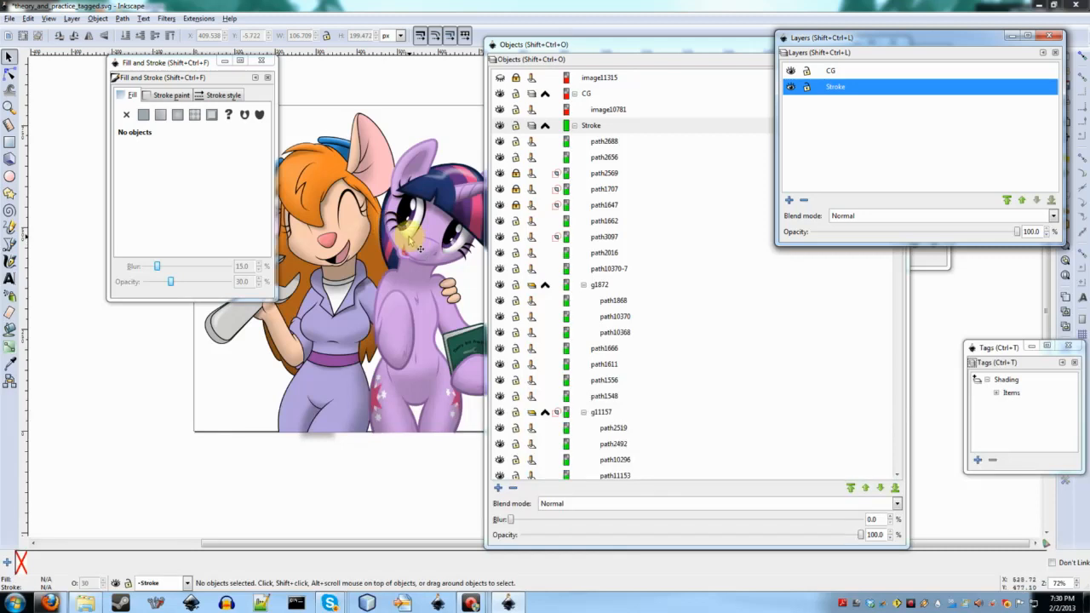
ctrl+scroll(413, 251, up, 4)
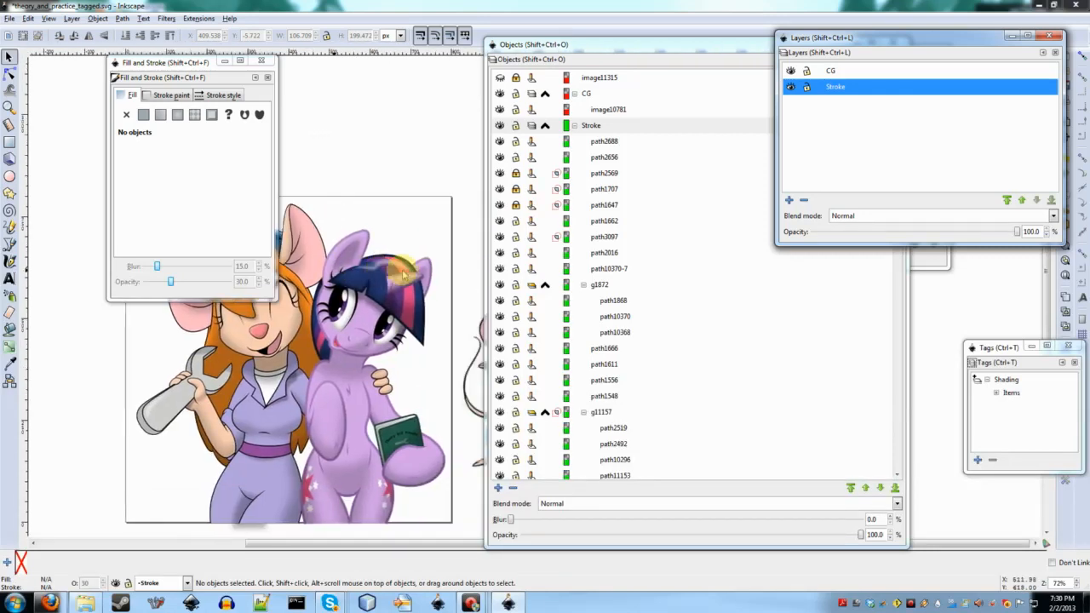
ctrl+scroll(403, 272, up, 1)
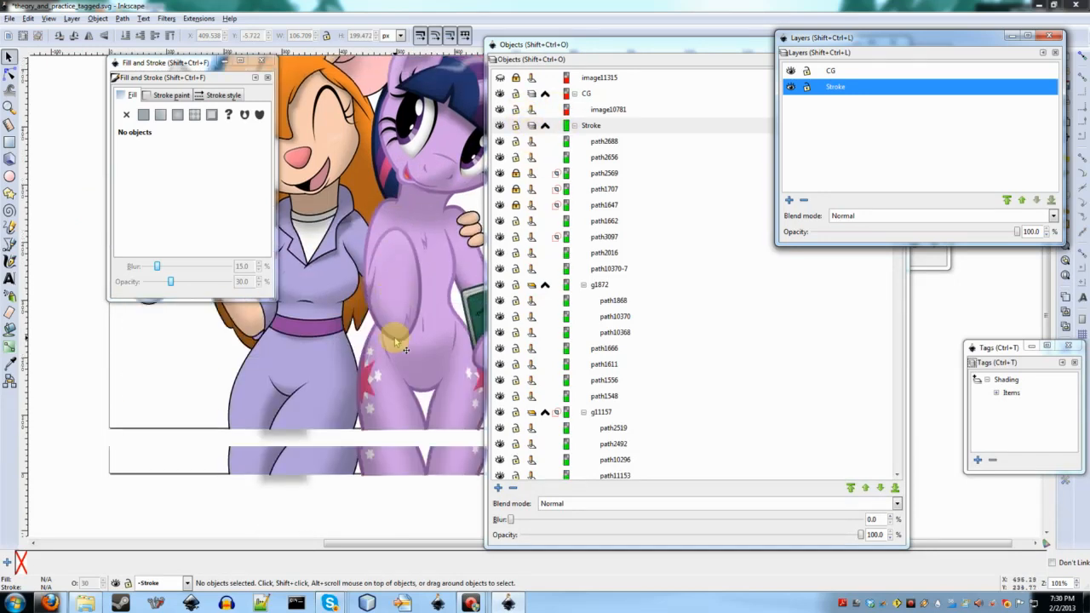
scroll(395, 343, right, 2)
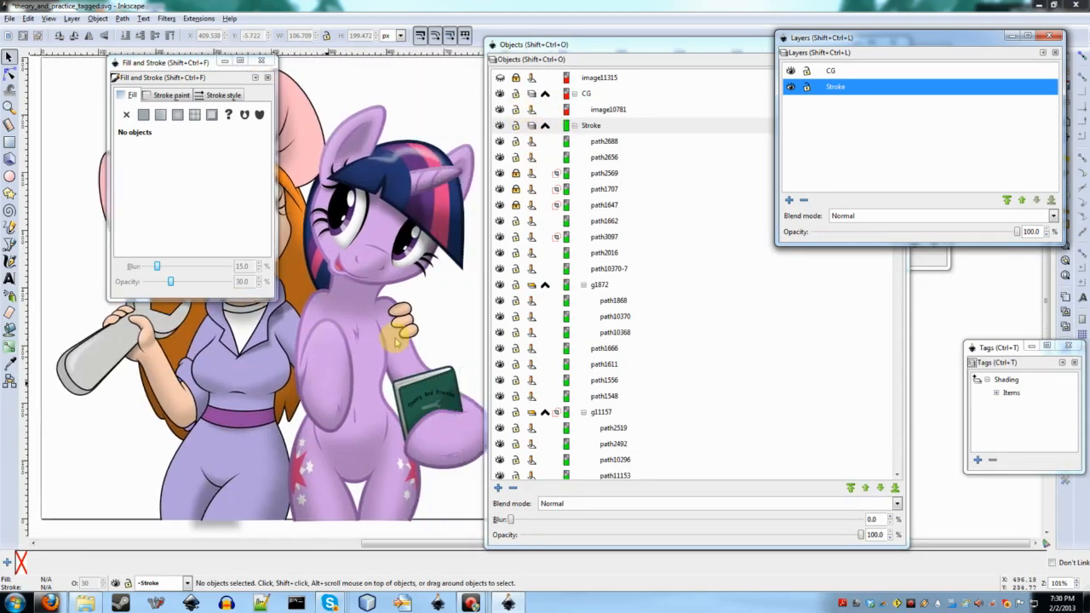
scroll(396, 343, up, 1)
scroll(396, 342, down, 1)
scroll(395, 342, down, 1)
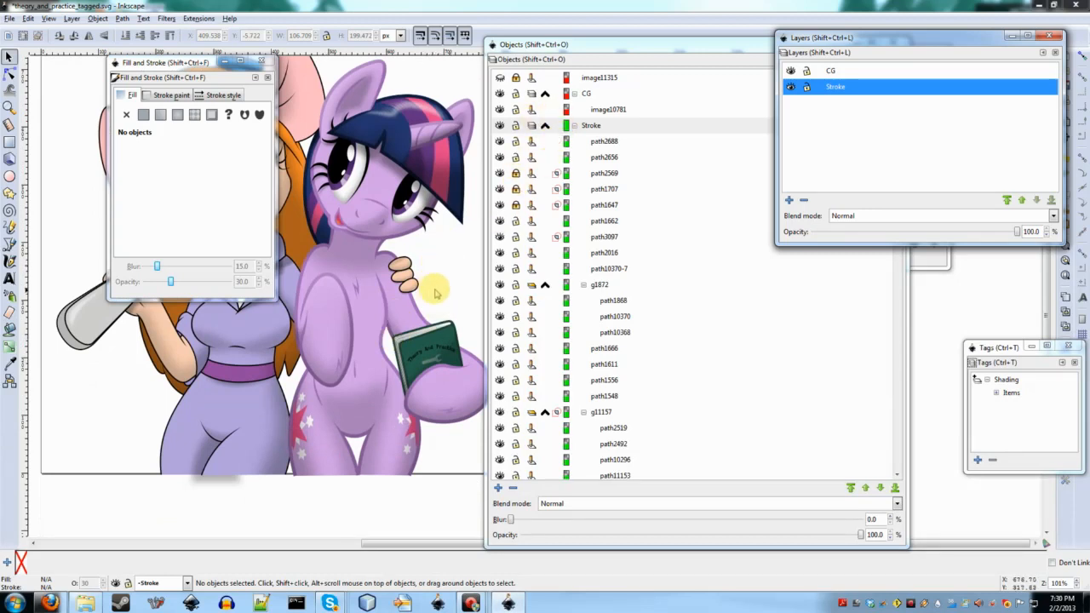
scroll(358, 396, up, 4)
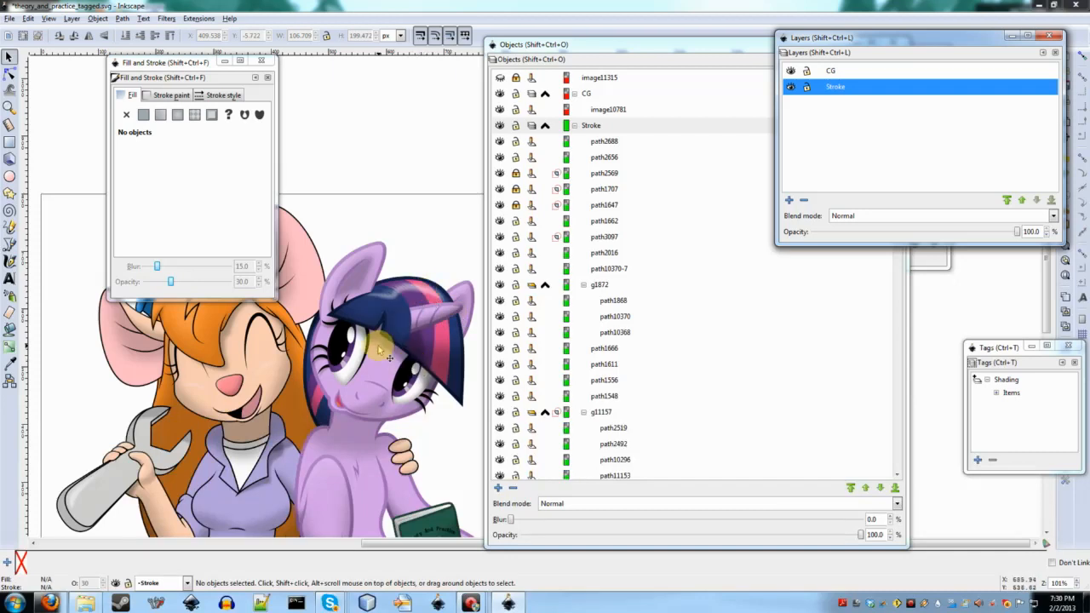
ctrl+scroll(382, 351, up, 1)
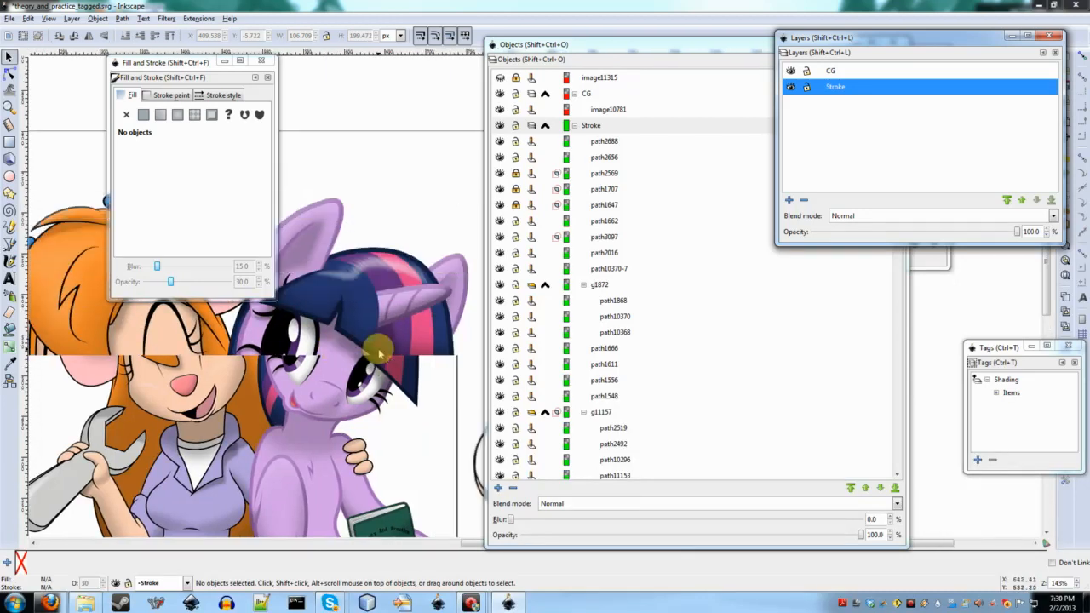
click(432, 298)
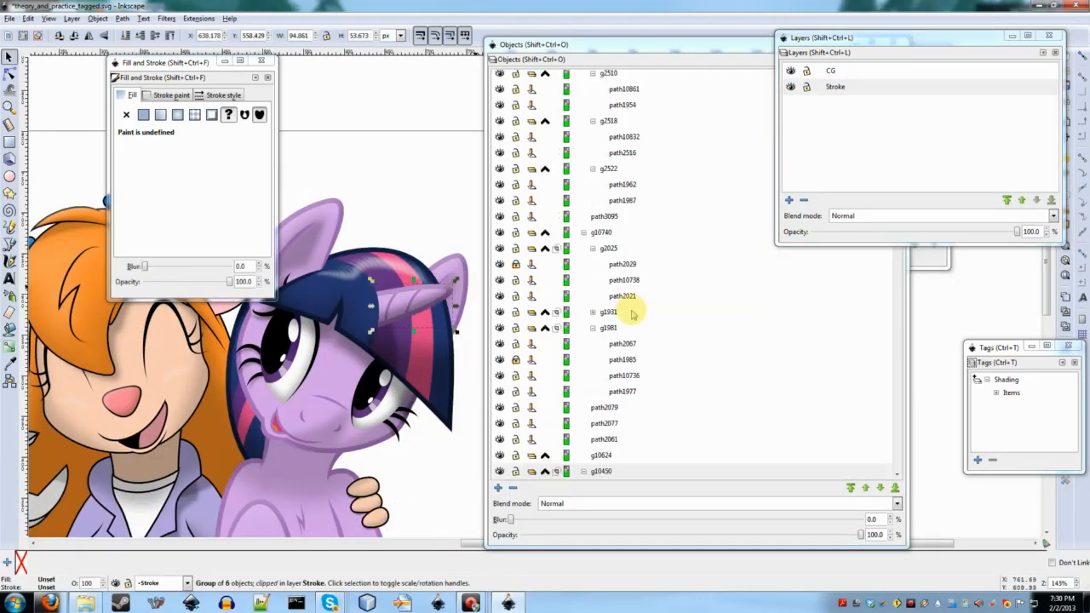
Step: Examine the child paths of the horn group g10450 in the object tree, deselecting and reselecting the group on the canvas
scroll(608, 328, down, 2)
scroll(411, 336, down, 3)
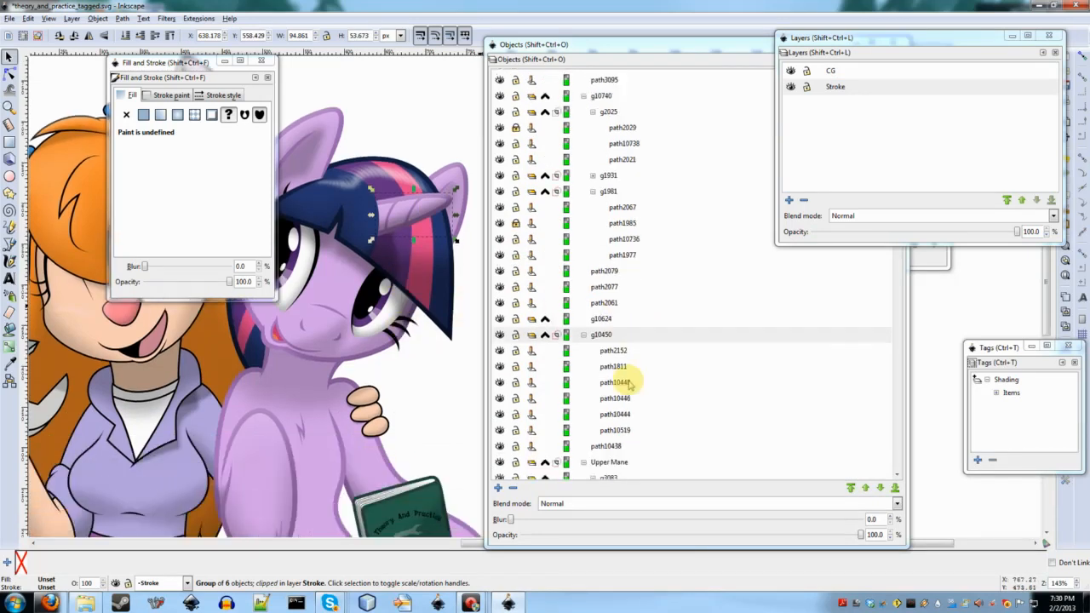
scroll(618, 375, down, 2)
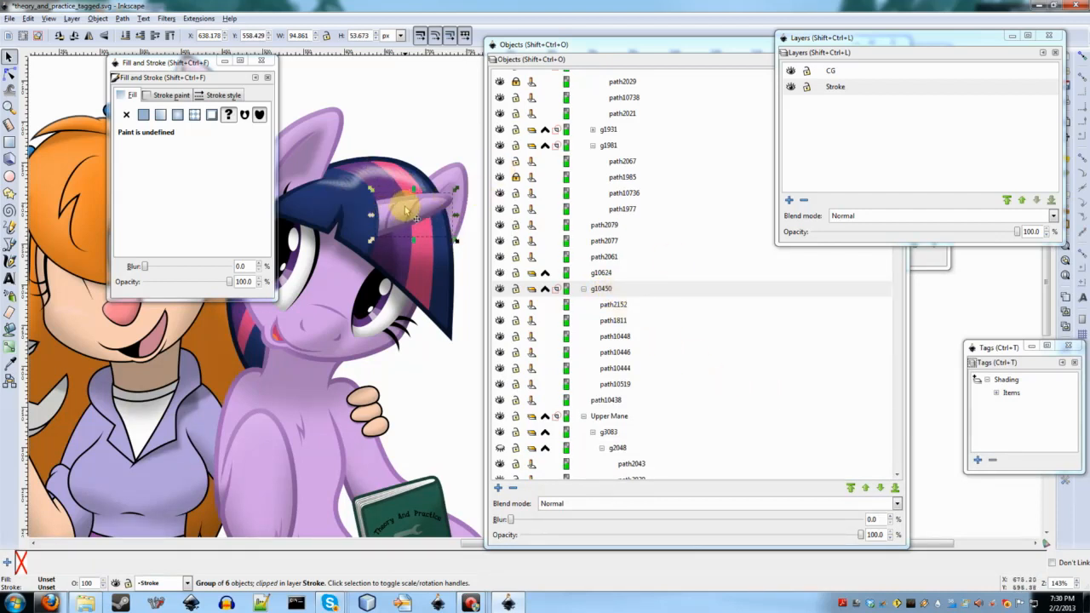
click(418, 131)
click(419, 200)
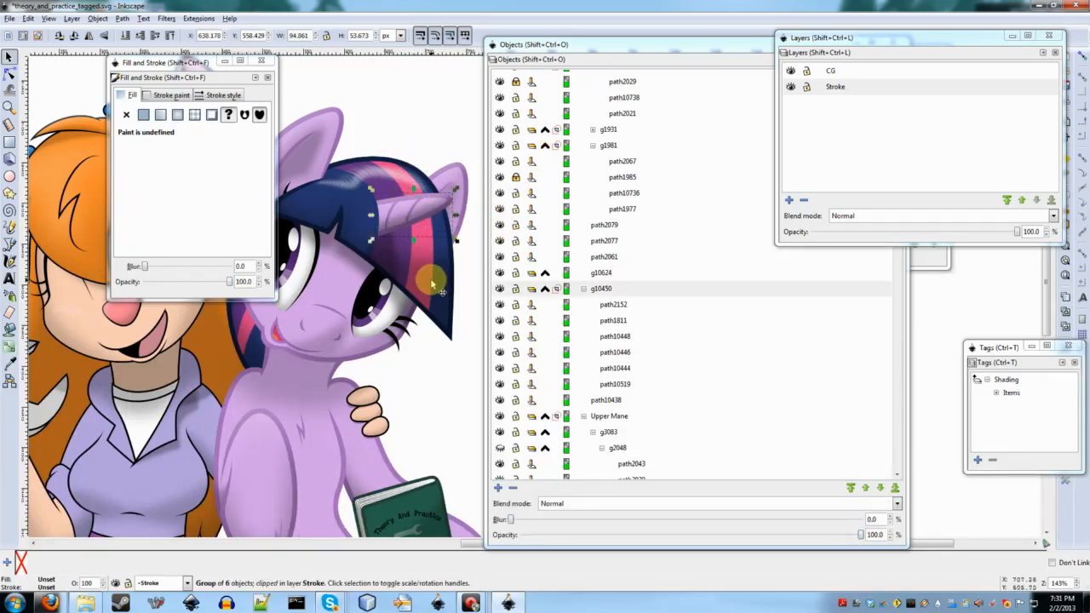
click(426, 134)
click(409, 212)
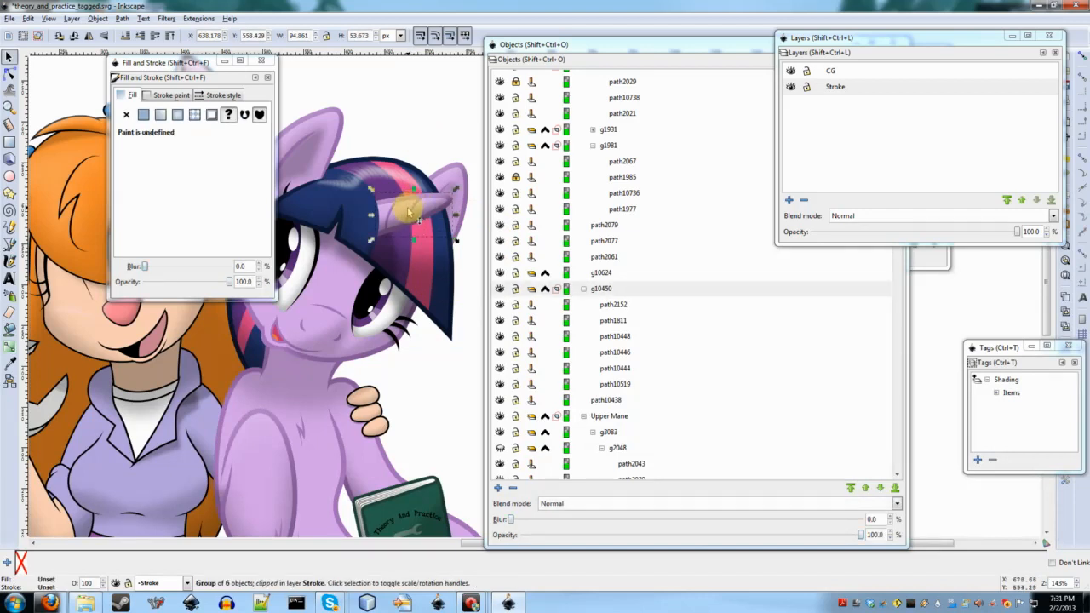
Step: Enter the horn group, select its highlight path2152 and the shadow path1811 beneath it, and leave the group with nothing selected
double_click(406, 211)
click(419, 217)
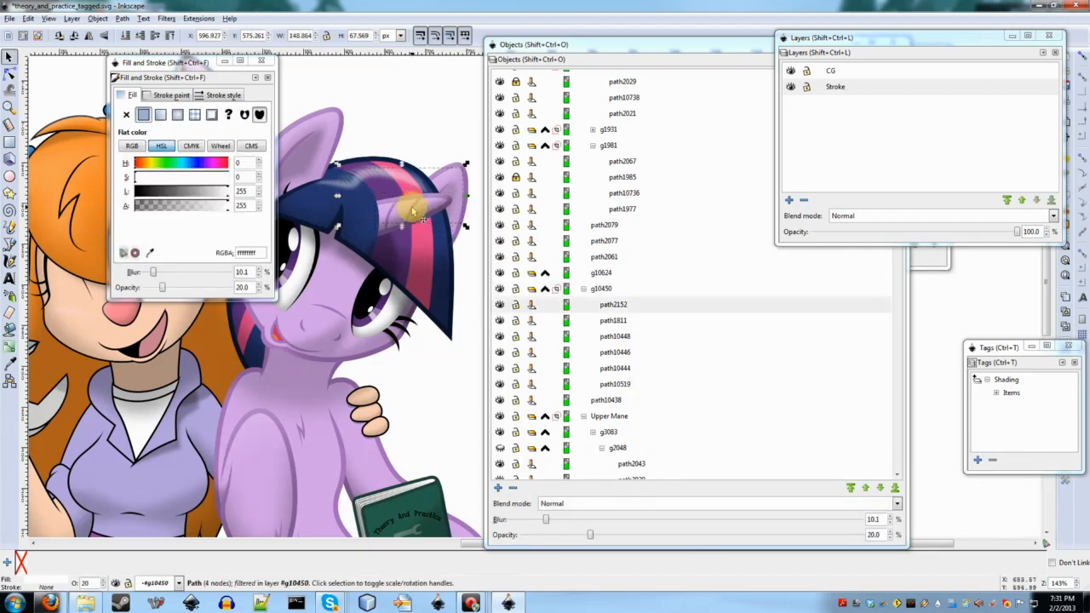
alt+click(418, 230)
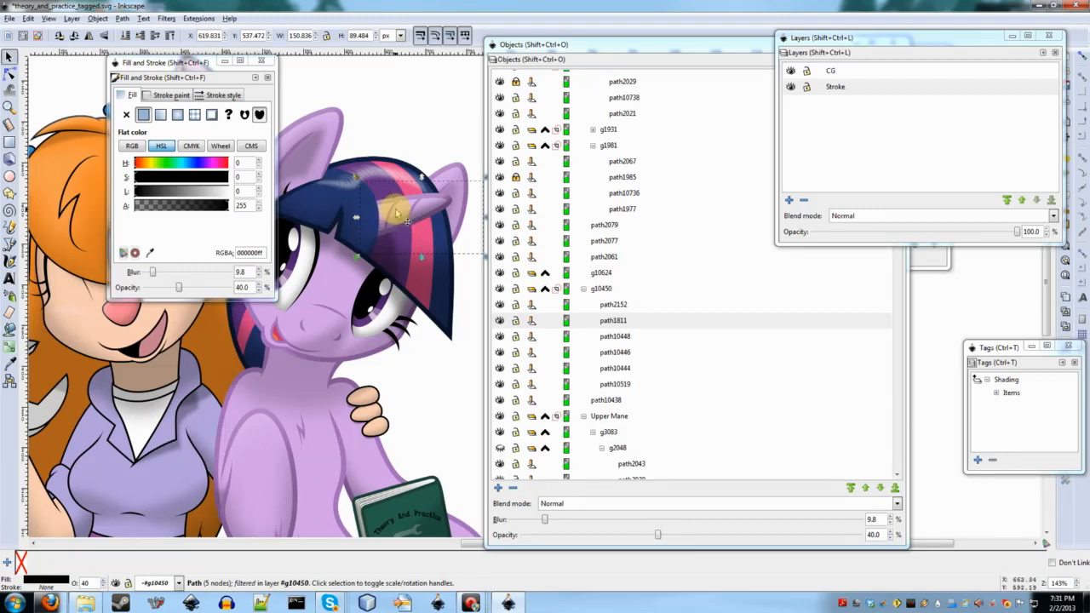
click(419, 128)
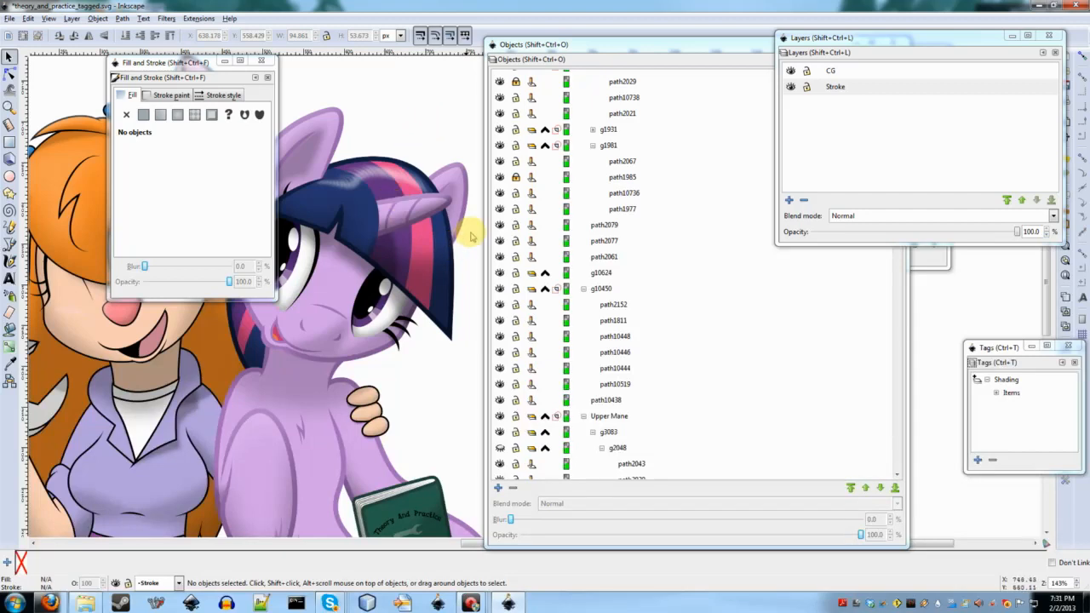
Step: Select the unicorn's horn group g10450 and convert it into a layer from the object tree, leaving nothing selected
click(430, 216)
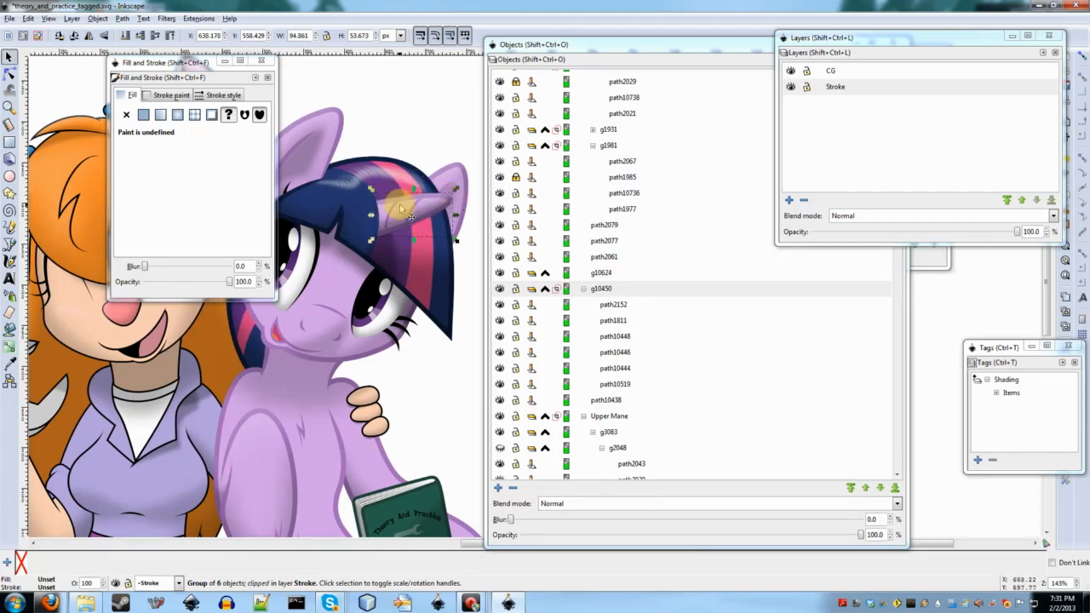
click(532, 289)
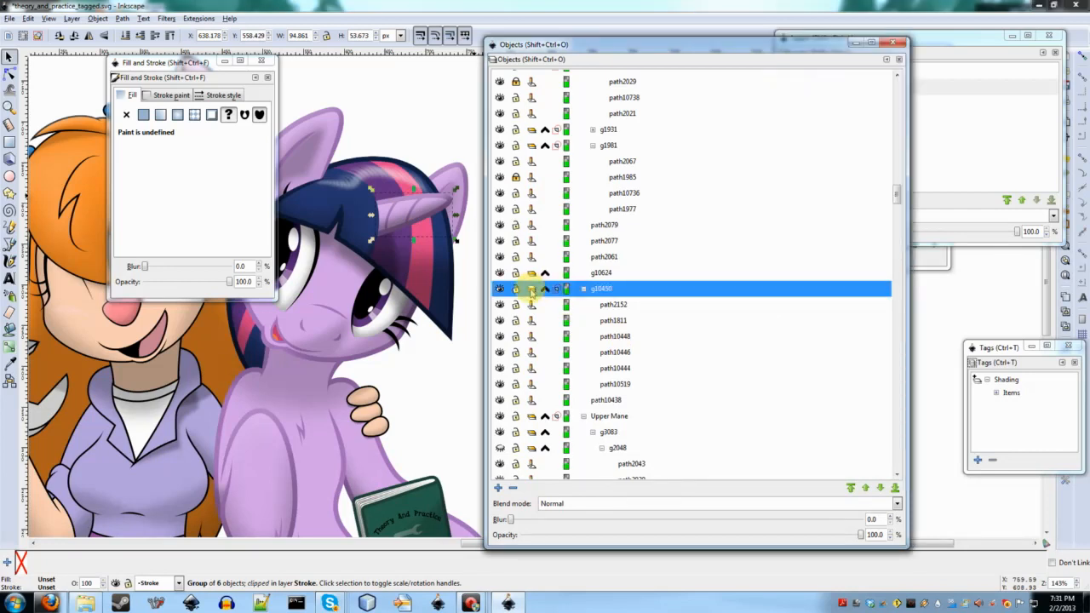
click(416, 212)
click(435, 147)
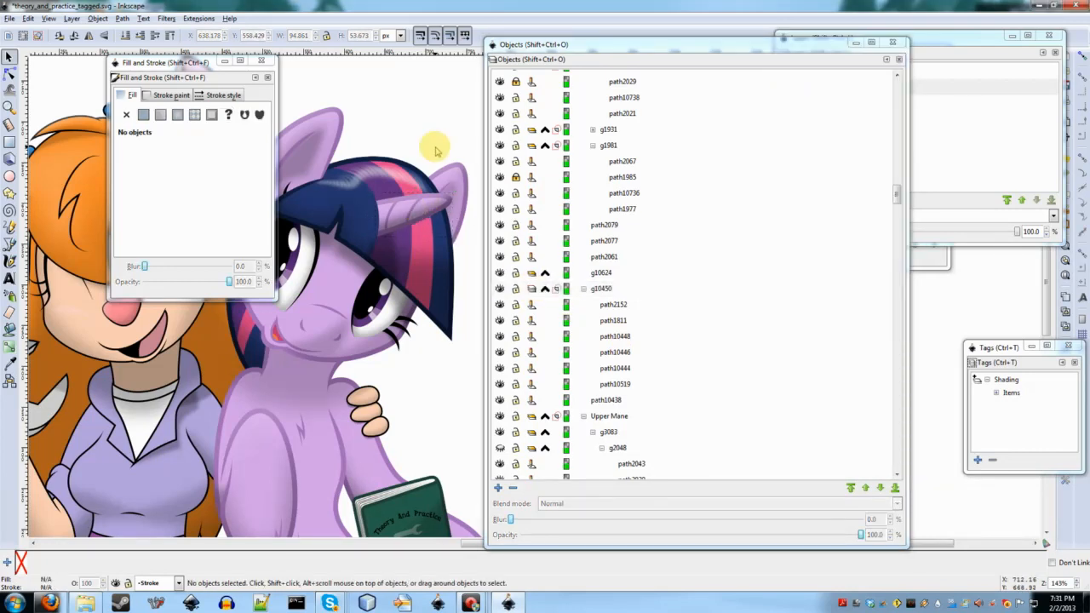
Step: Select the highlight path2152 directly on the canvas inside the horn layer, and turn g10450 back into a group and enter it
click(412, 199)
click(388, 229)
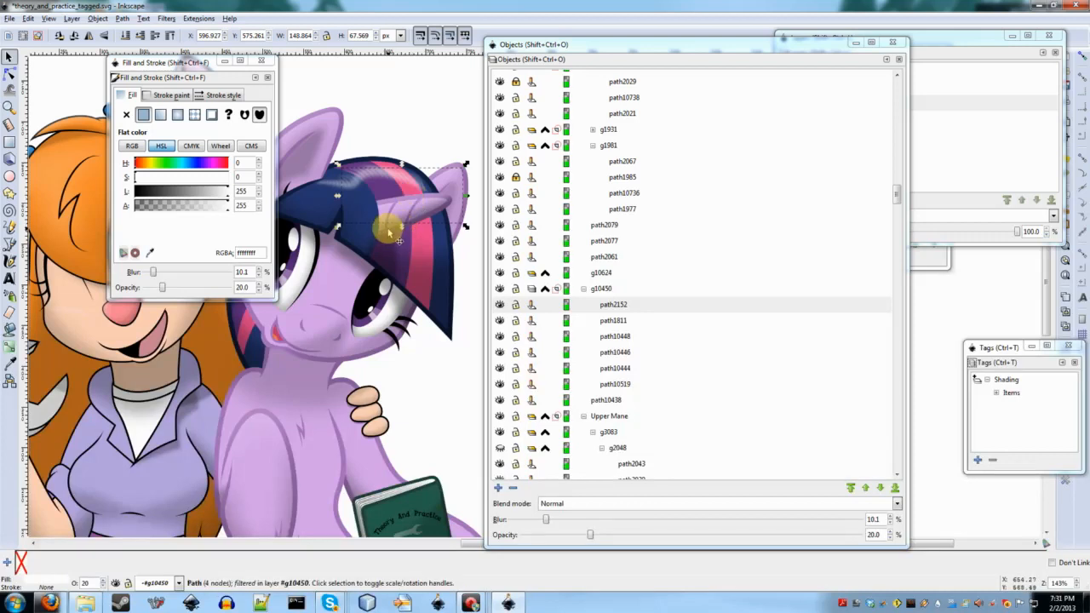
click(406, 211)
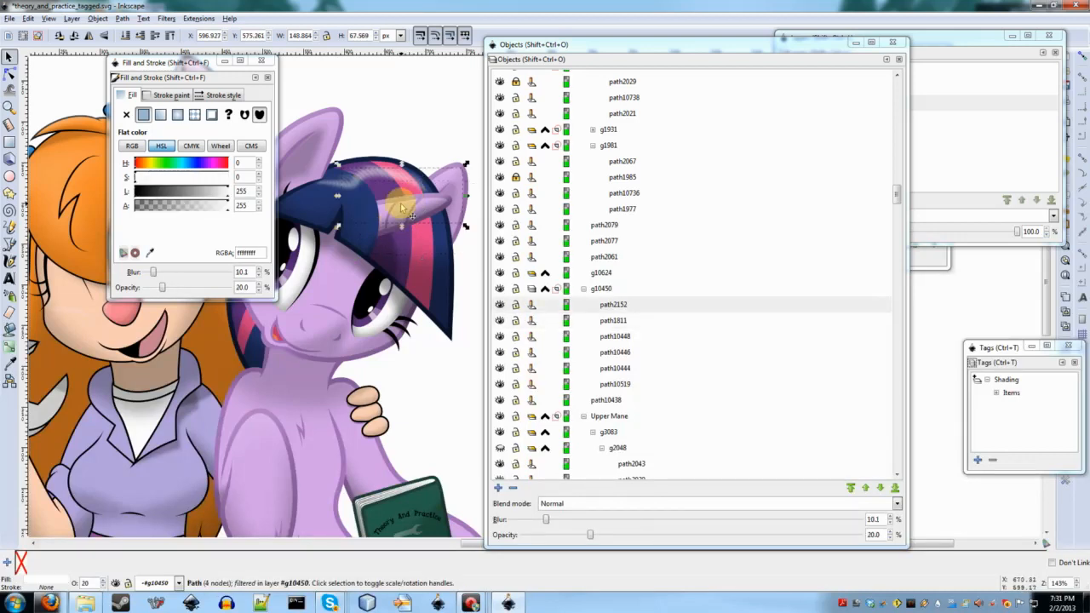
click(529, 306)
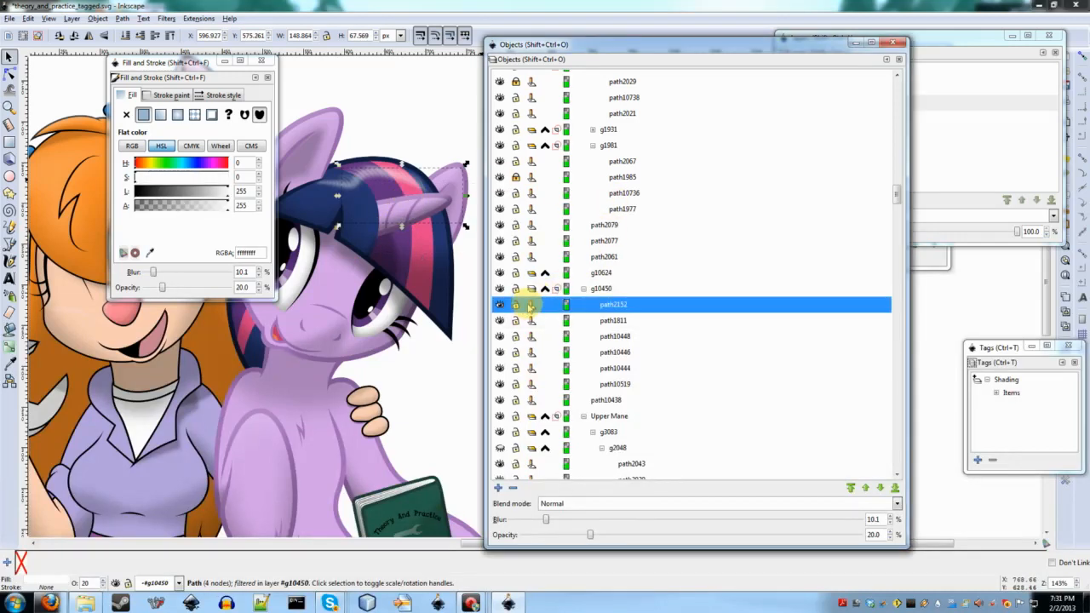
click(440, 127)
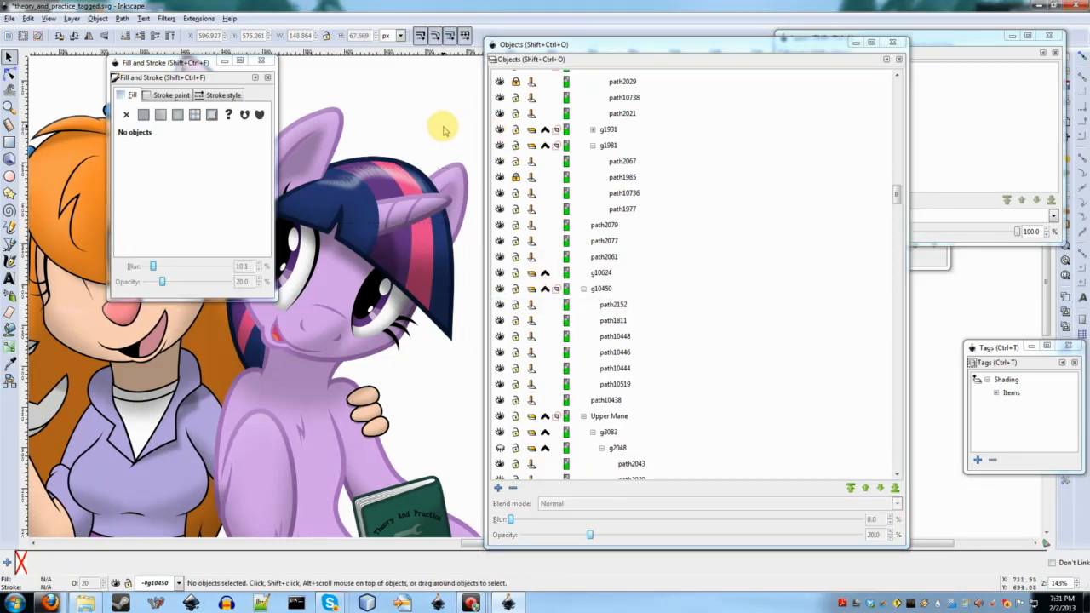
click(394, 145)
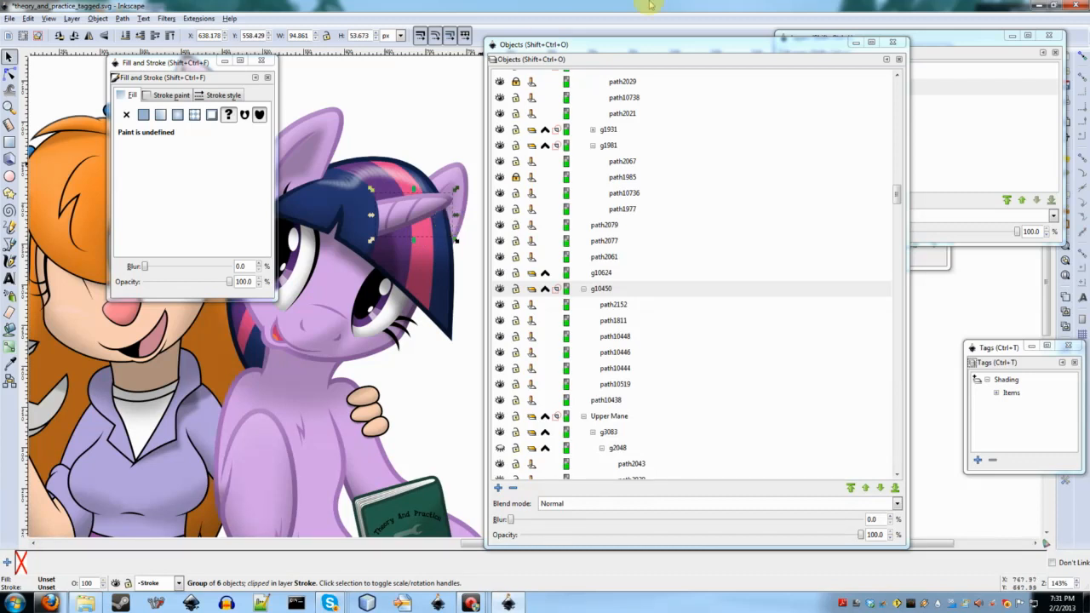
double_click(426, 214)
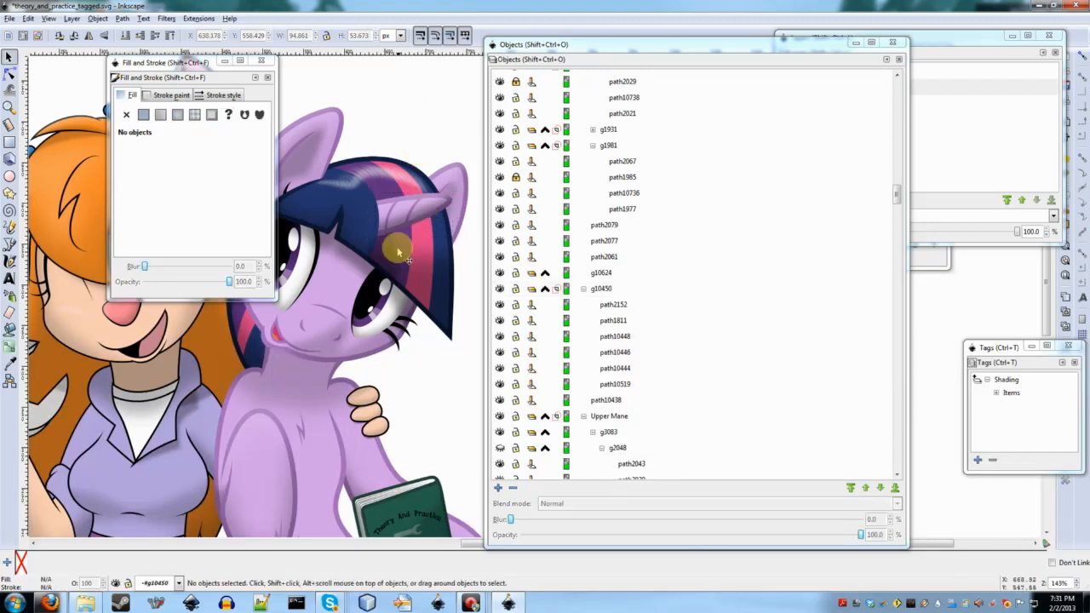
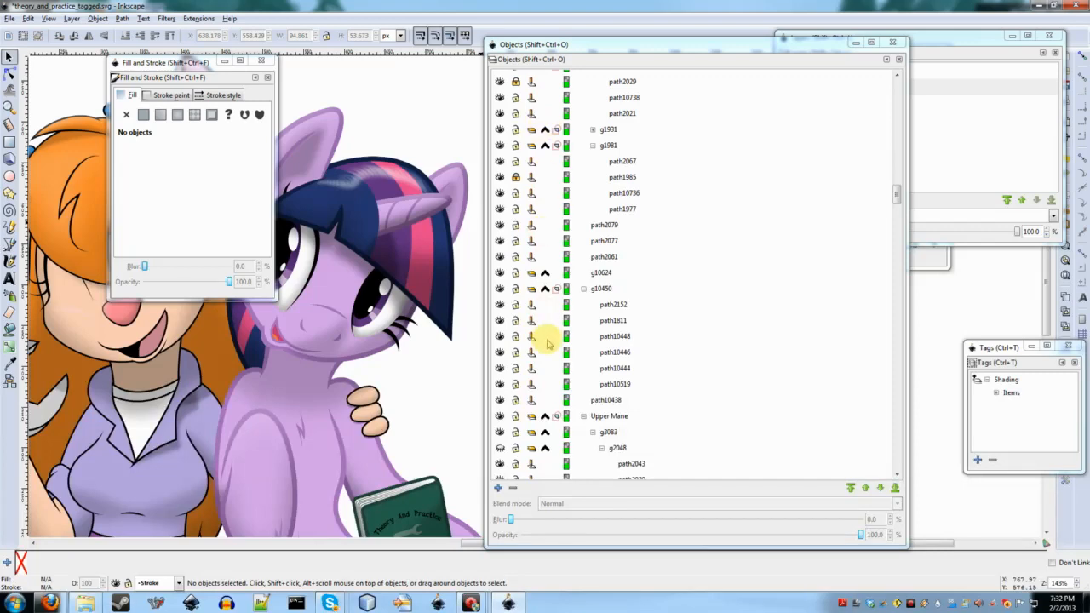
Step: Flip the insertion order of the horn group g10450 in the Objects dialog so new objects go to its bottom
scroll(548, 344, up, 1)
click(545, 334)
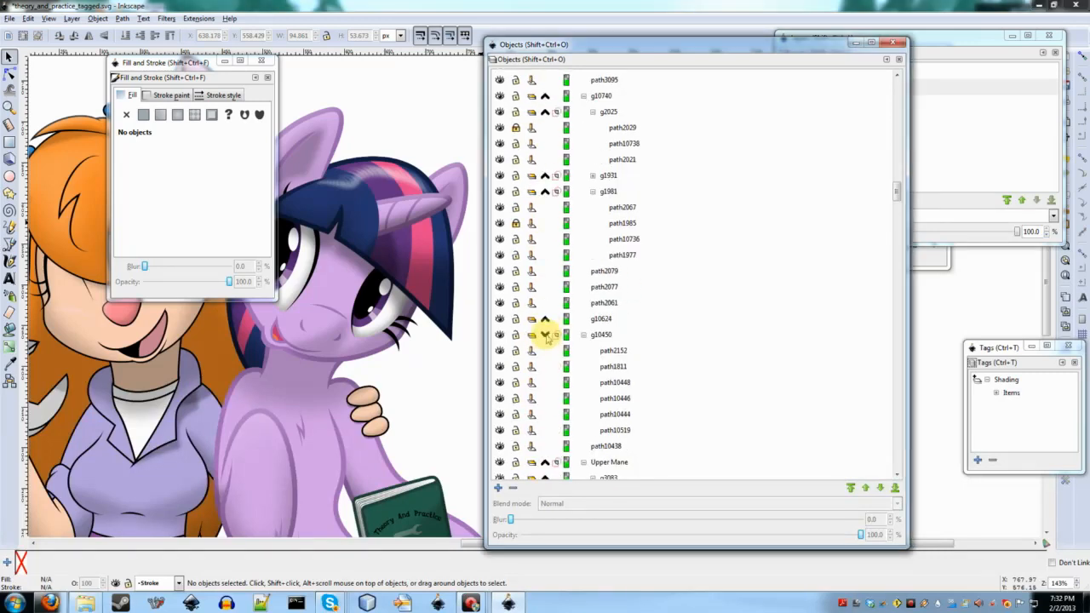
scroll(546, 337, up, 5)
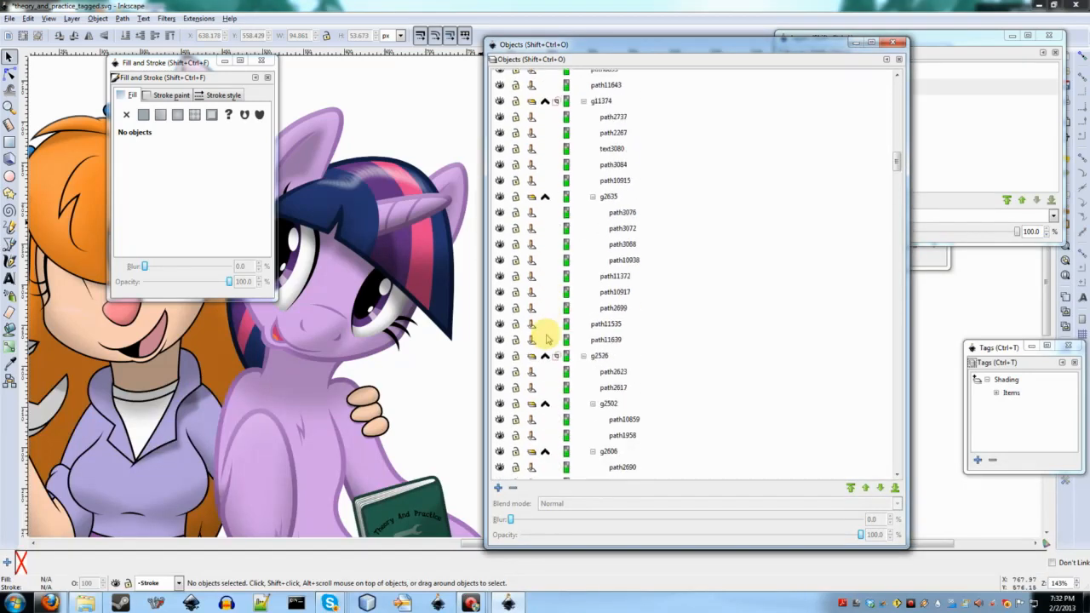
scroll(546, 337, up, 10)
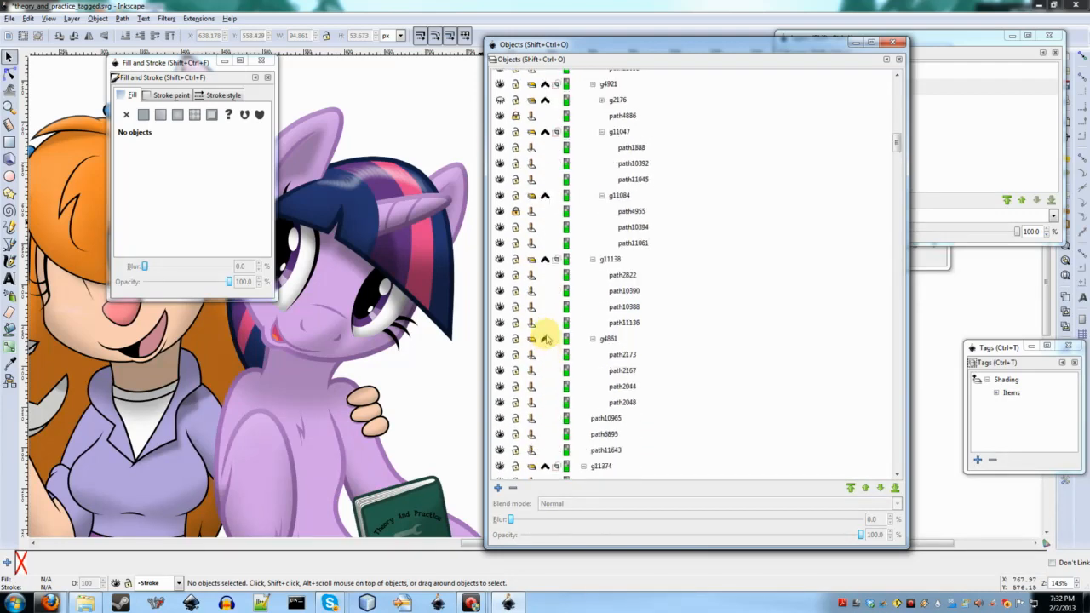
scroll(546, 337, up, 1)
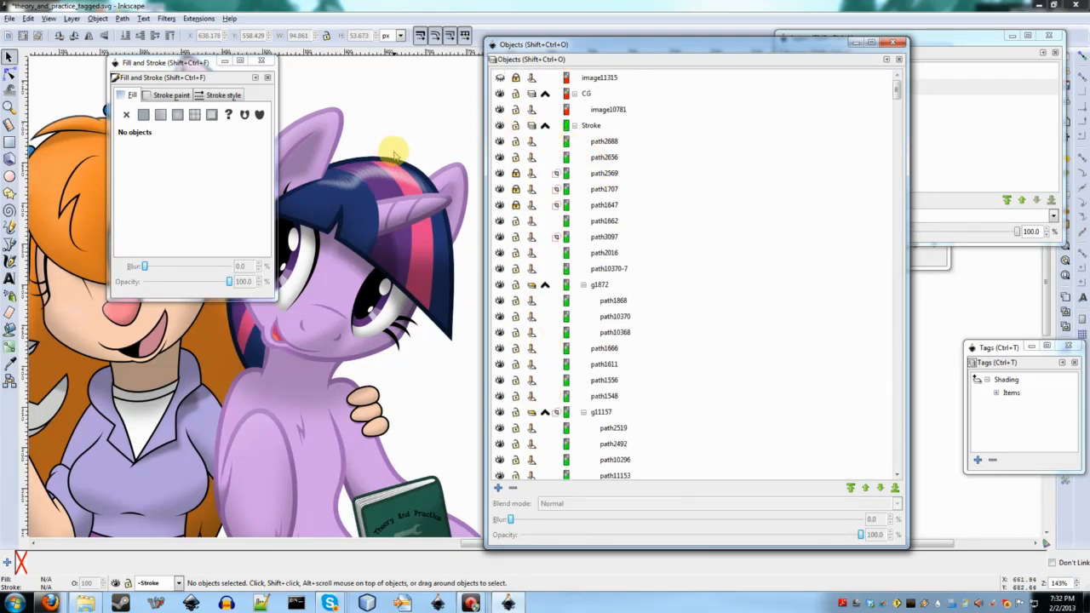
Step: Draw a closed triangle about 214 × 389 px over the unicorn's head on the Stroke layer with the Bezier tool, and delete it
click(603, 125)
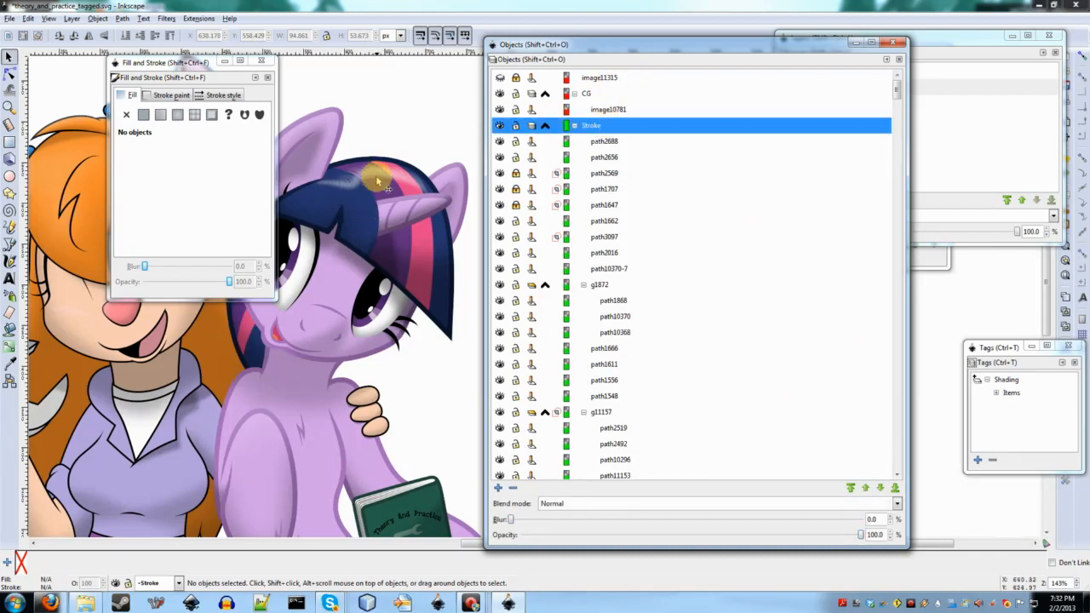
key(b)
click(361, 106)
click(413, 418)
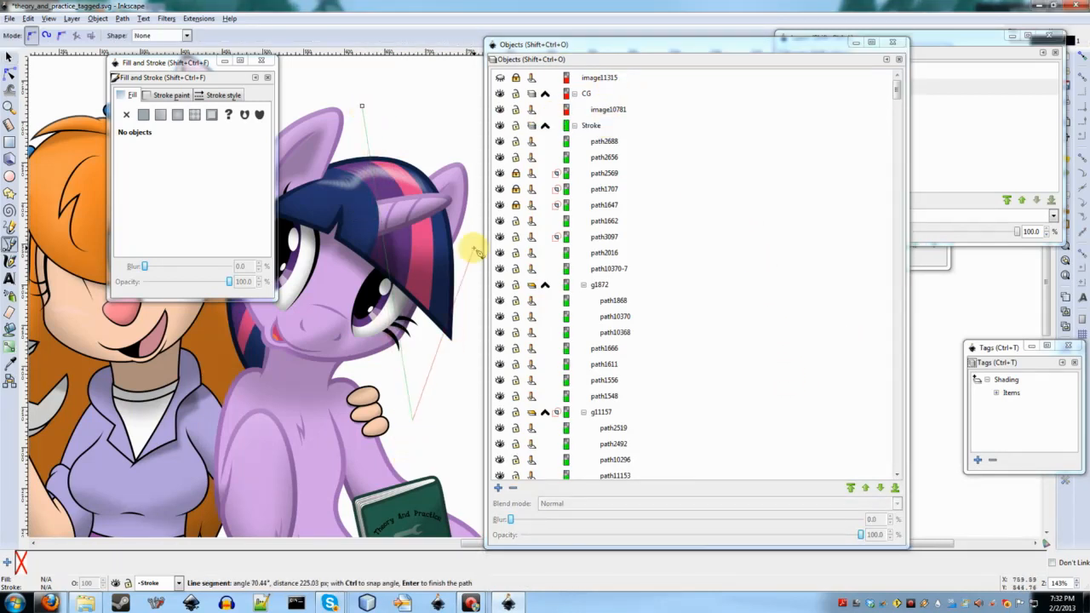
scroll(460, 261, down, 1)
scroll(460, 260, up, 2)
scroll(459, 260, right, 3)
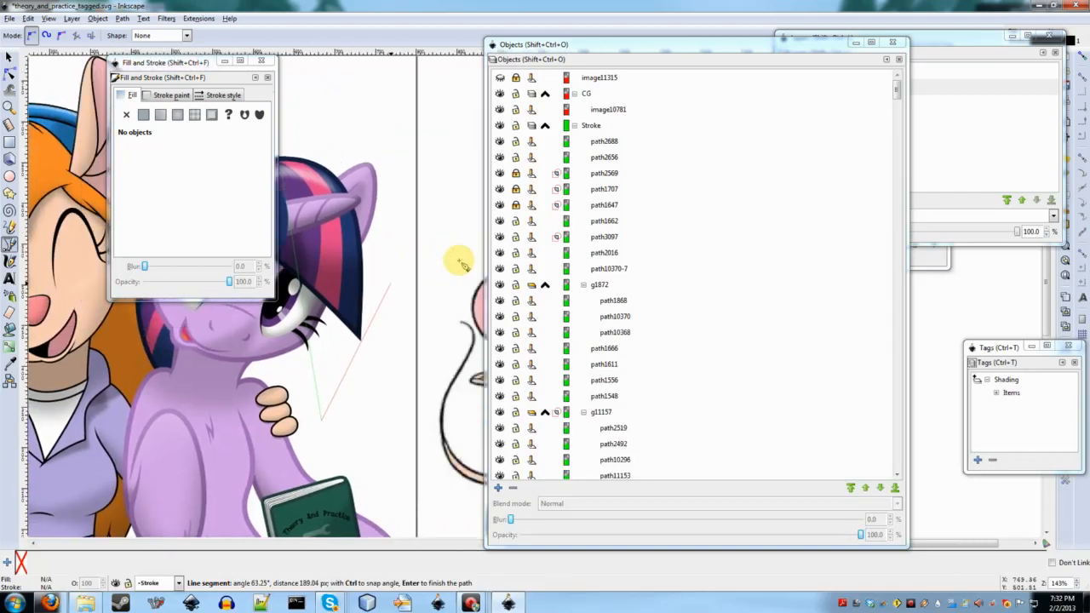
scroll(460, 261, left, 1)
click(467, 195)
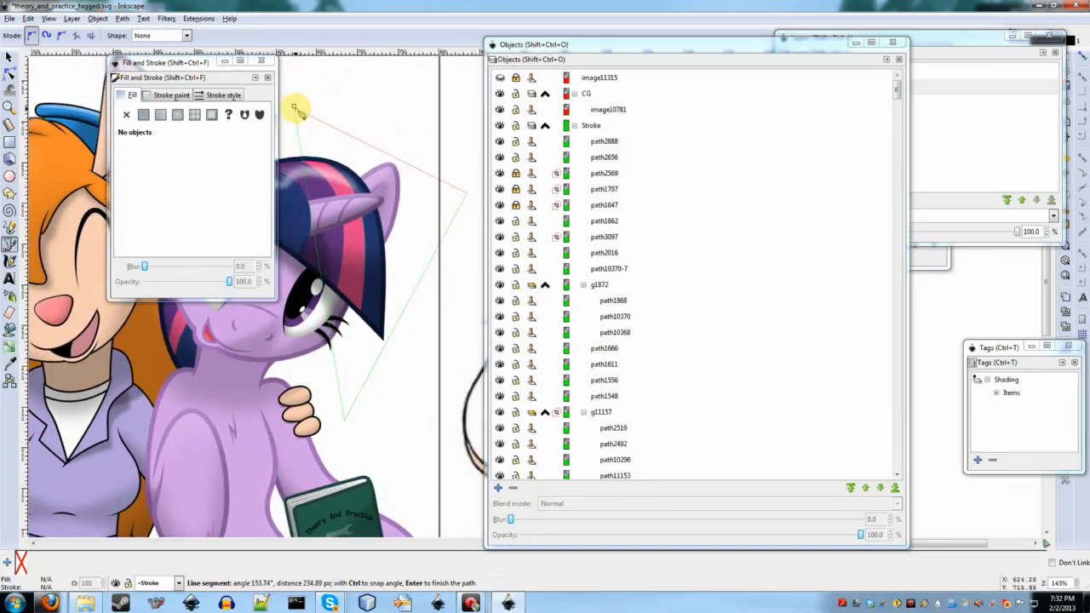
click(296, 110)
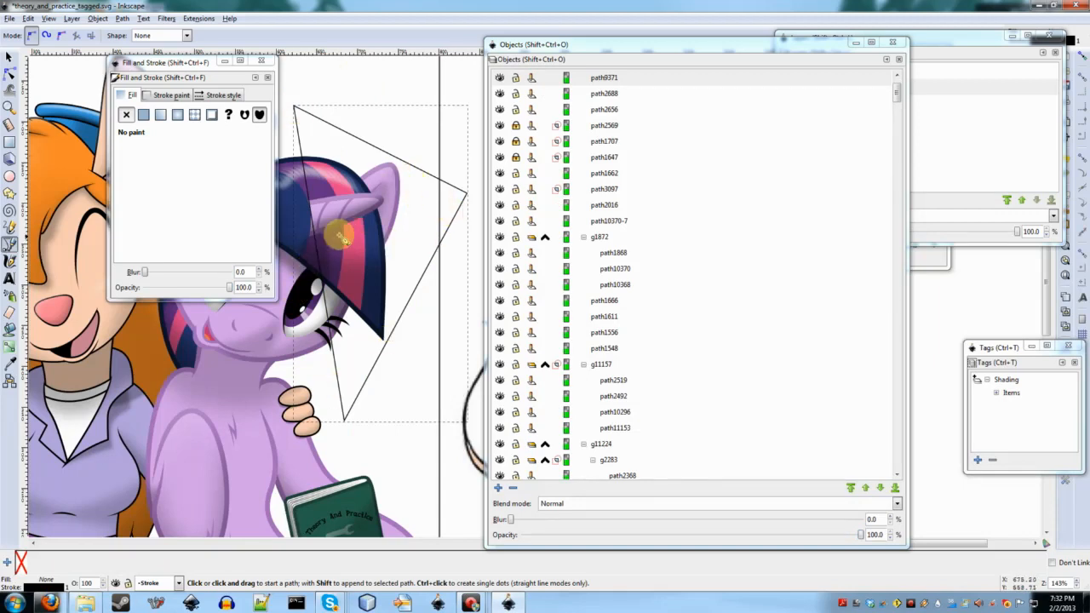
key(s)
key(Delete)
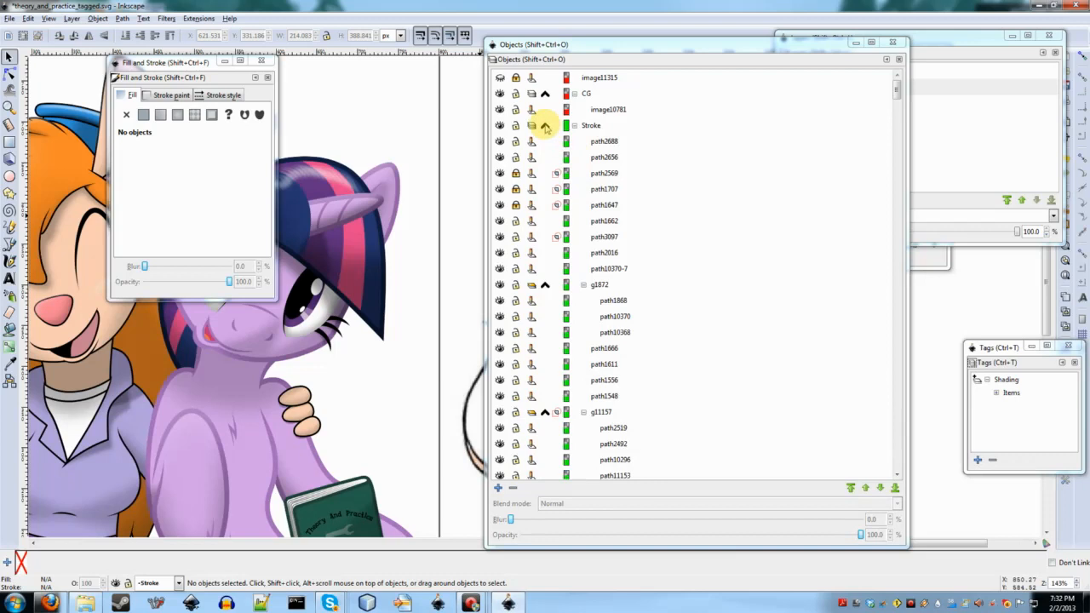
Step: Set the Stroke layer to insert new objects at its bottom, test it with a closed triangle about 197 × 356 px, and delete the triangle
click(545, 125)
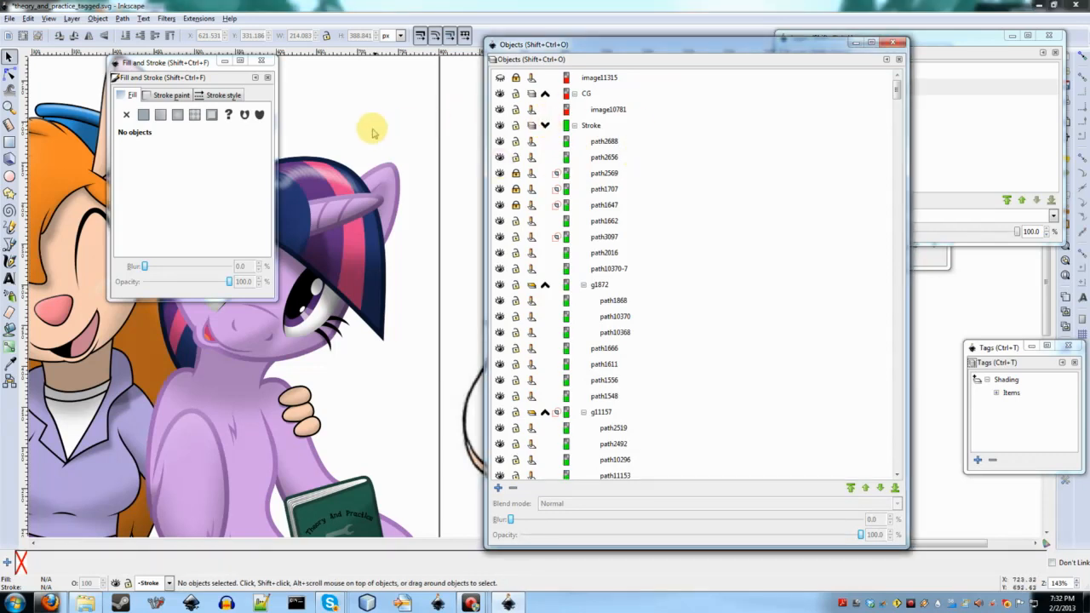
key(b)
click(303, 118)
click(358, 404)
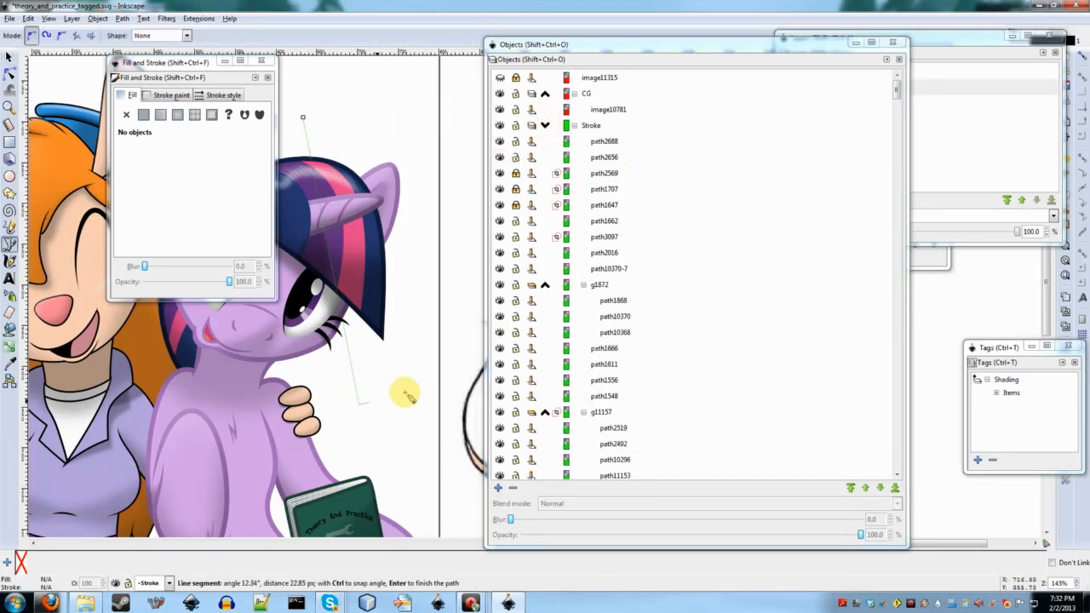
click(459, 282)
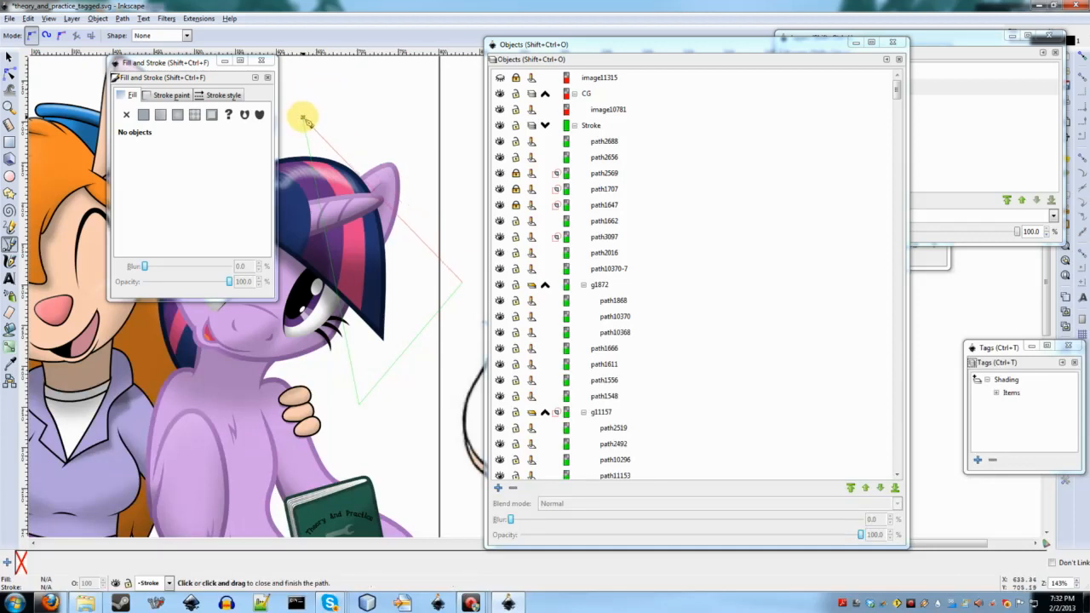
click(304, 116)
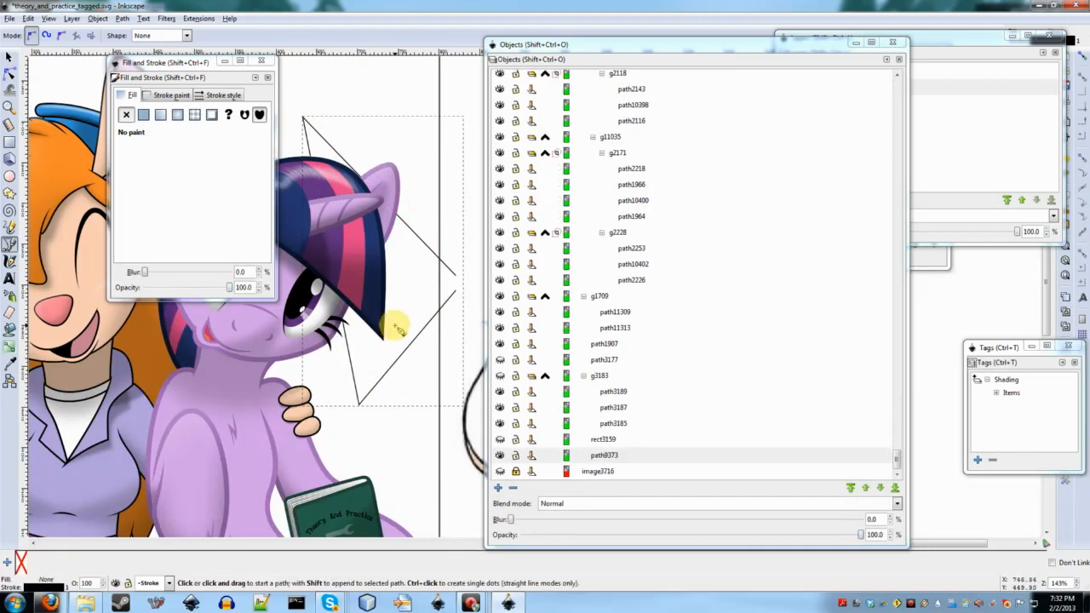
key(s)
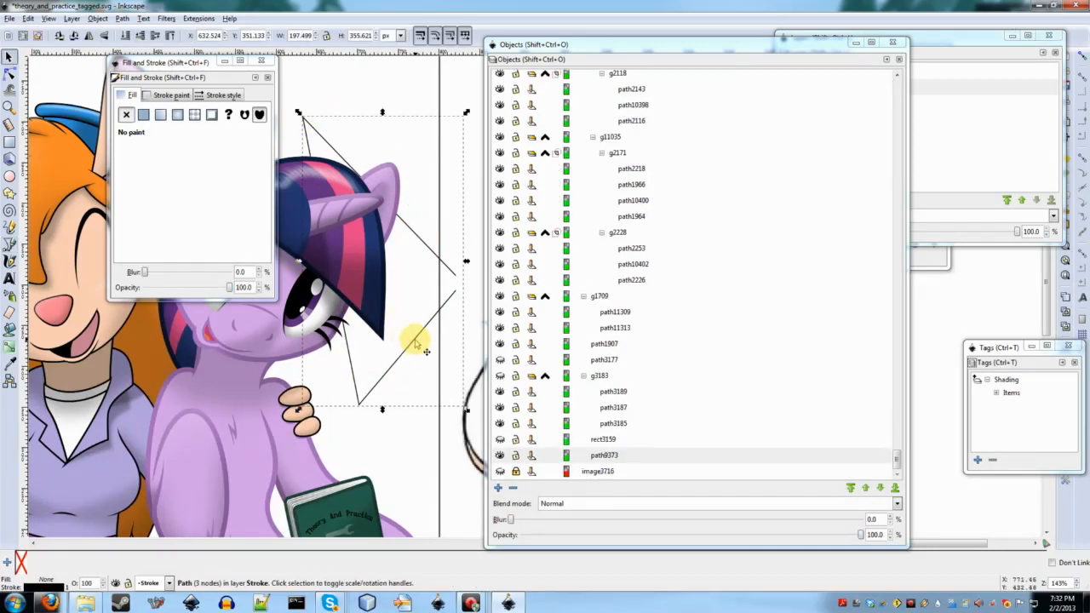
key(Delete)
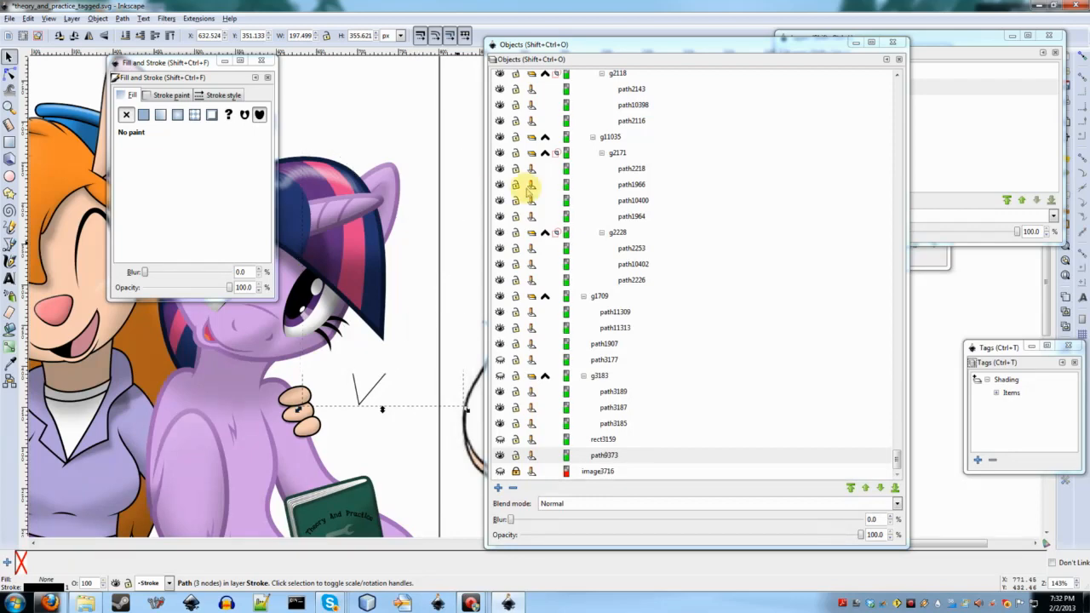
Step: Switch the Stroke layer back to inserting new objects at its top in the Objects dialog
scroll(587, 278, up, 10)
scroll(585, 283, up, 10)
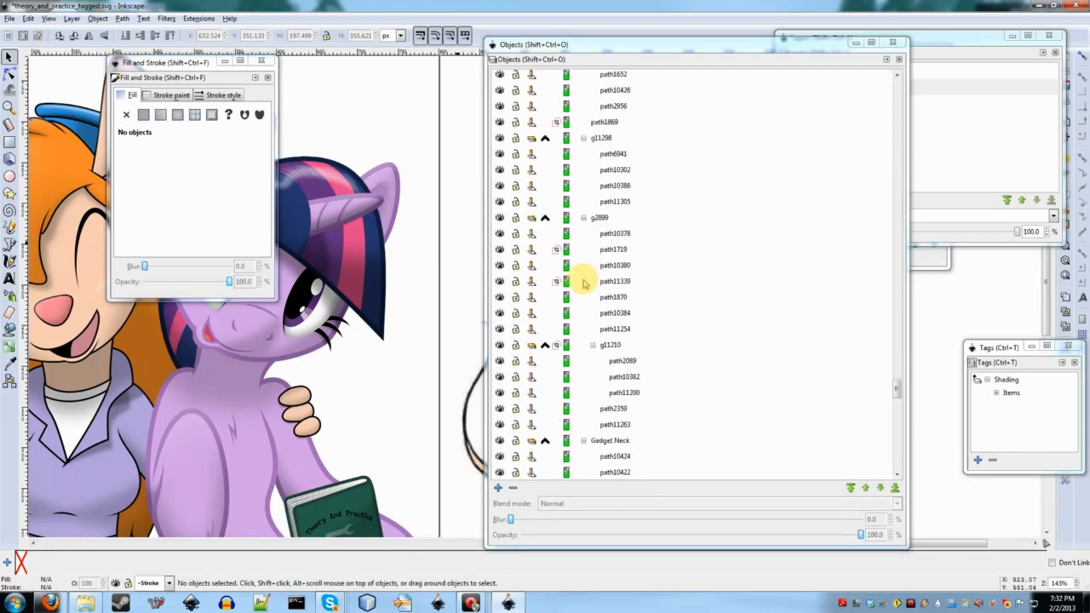
scroll(585, 283, up, 10)
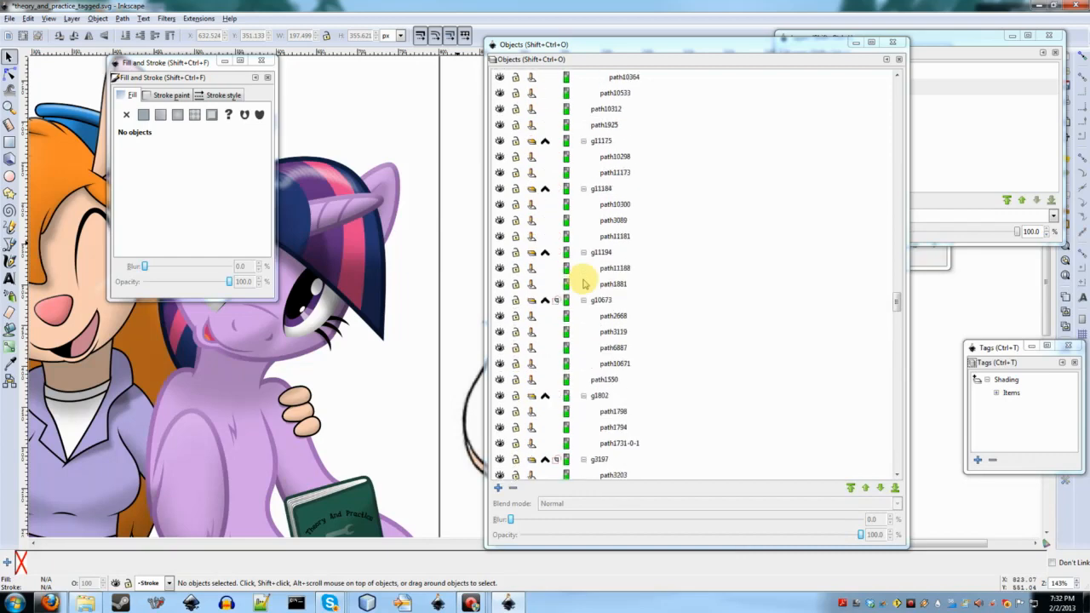
scroll(563, 292, up, 12)
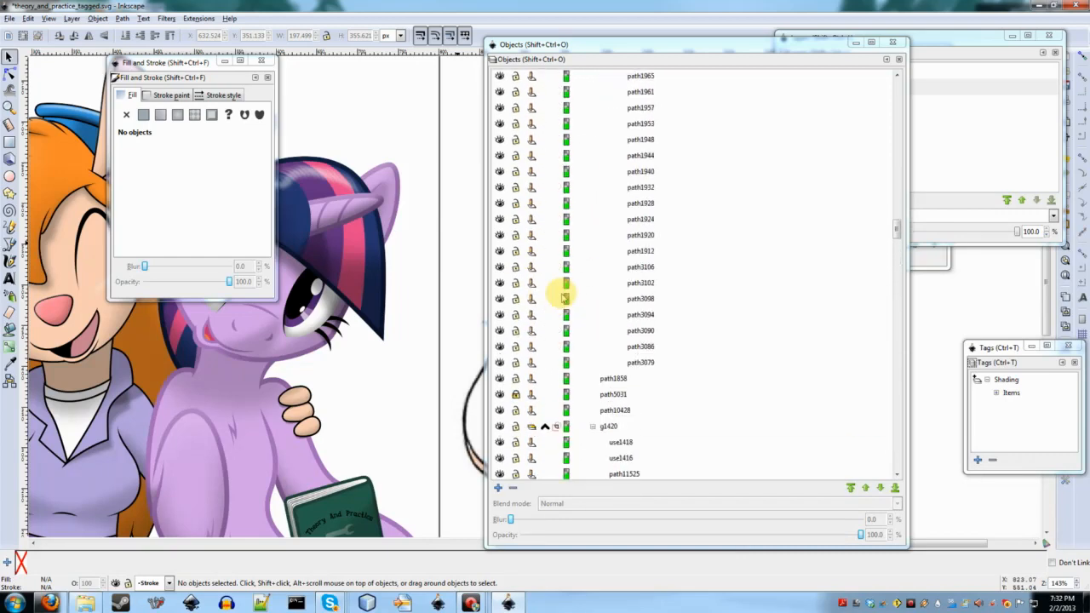
scroll(563, 292, up, 10)
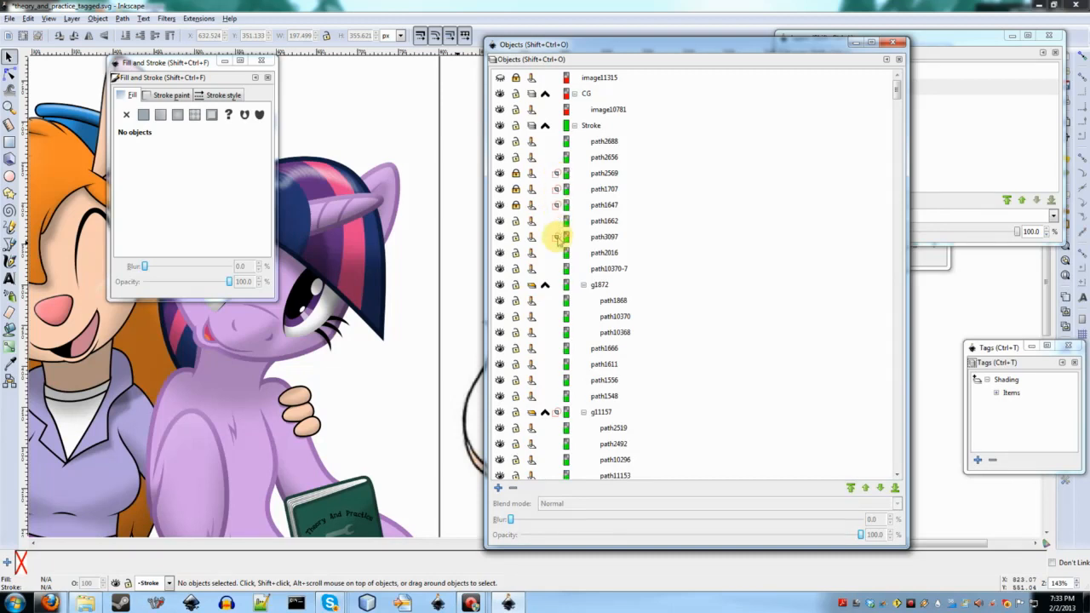
Step: Move the Fill and Stroke dialog off the unicorn's face, and unlock the clipped path1647 and release its clip
drag(208, 66, 344, 291)
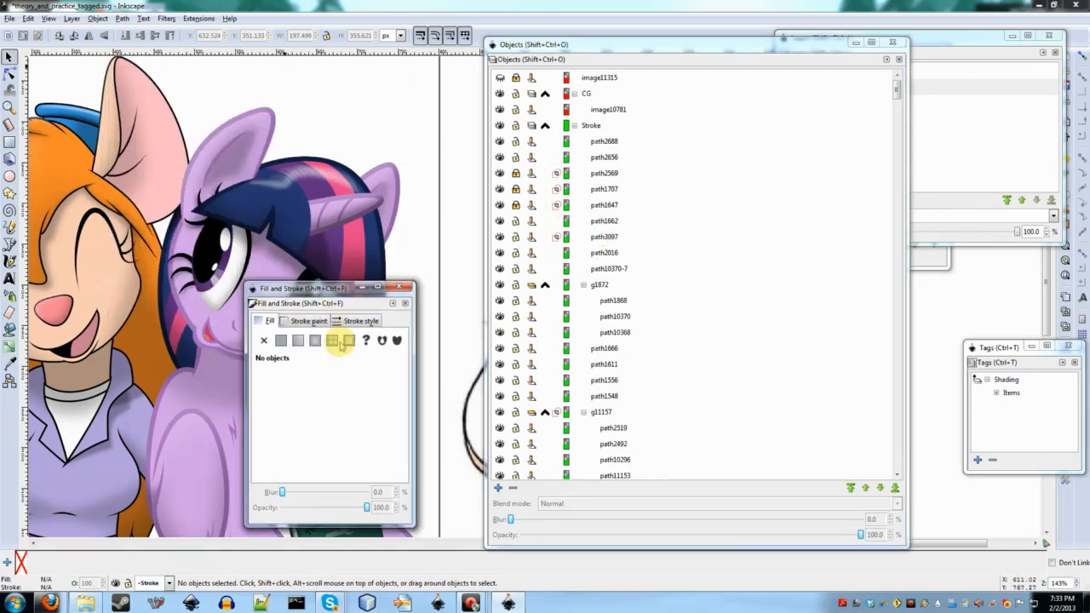
drag(339, 342, 344, 414)
click(604, 205)
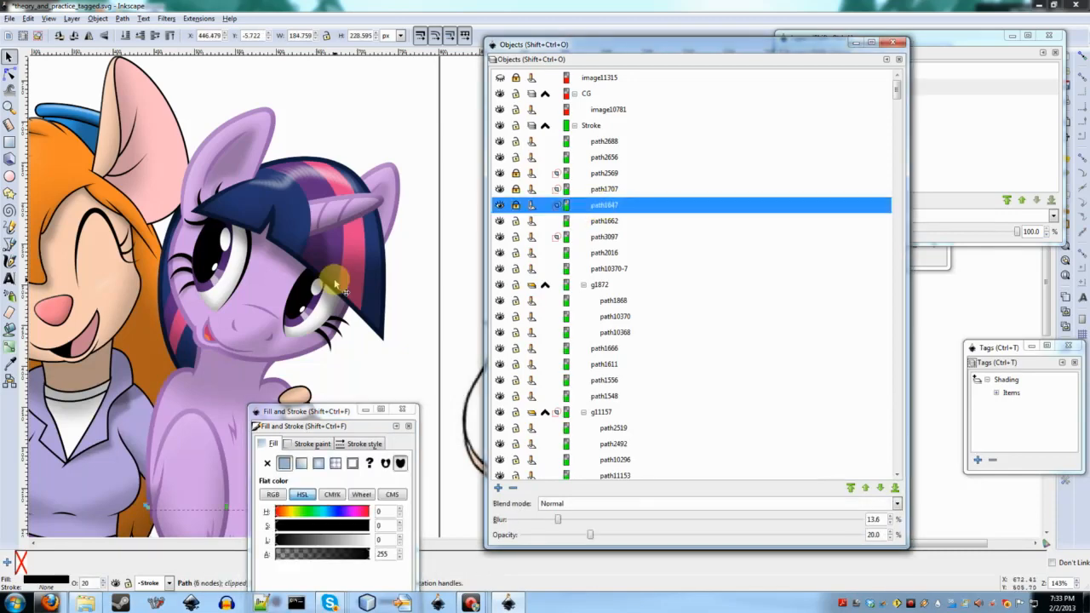
scroll(335, 284, down, 10)
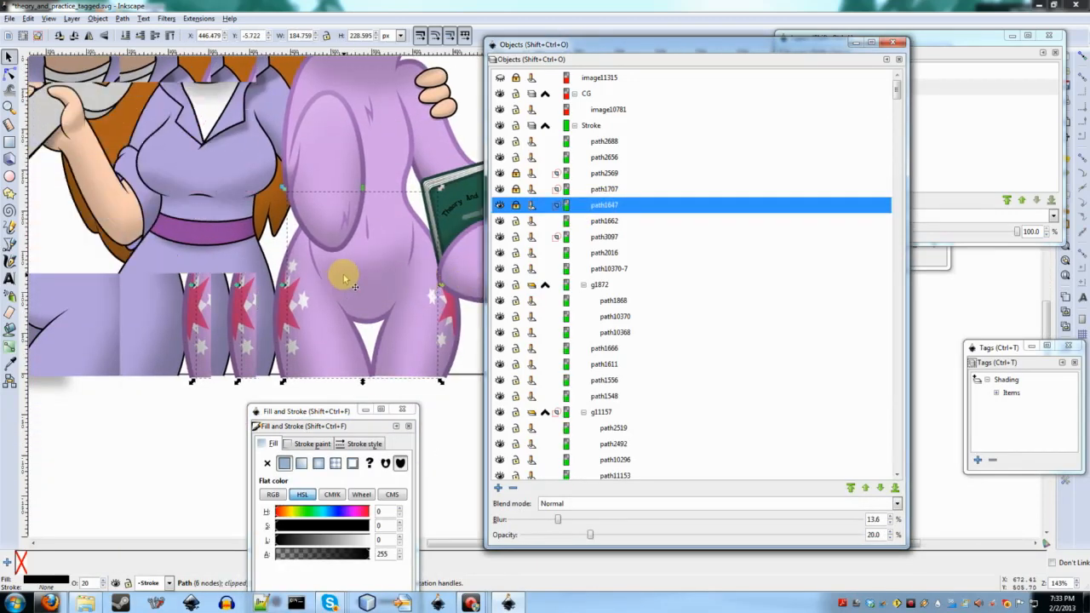
scroll(343, 277, right, 3)
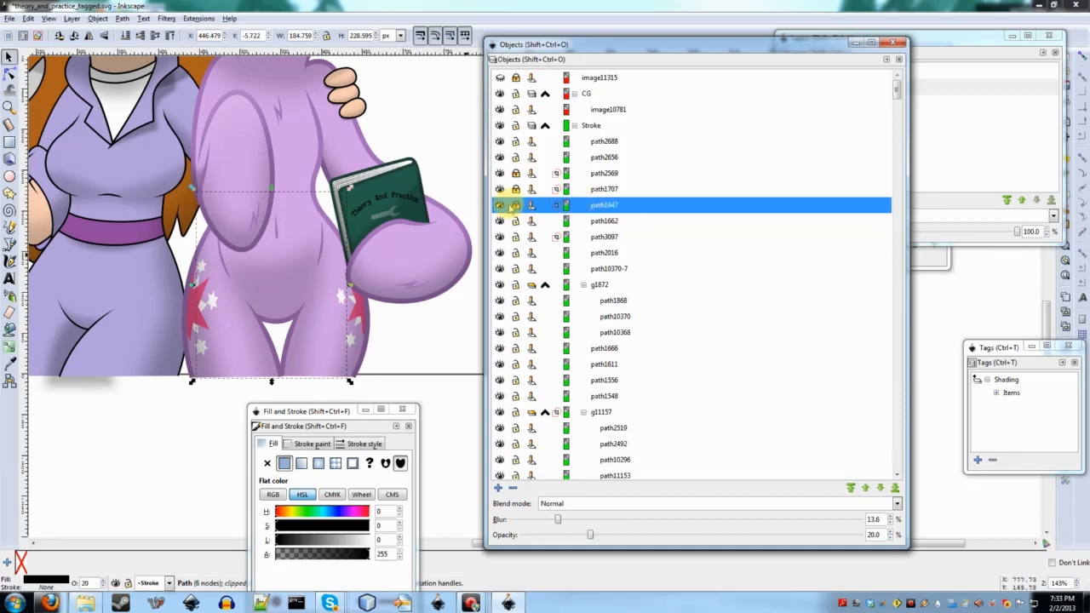
right_click(578, 205)
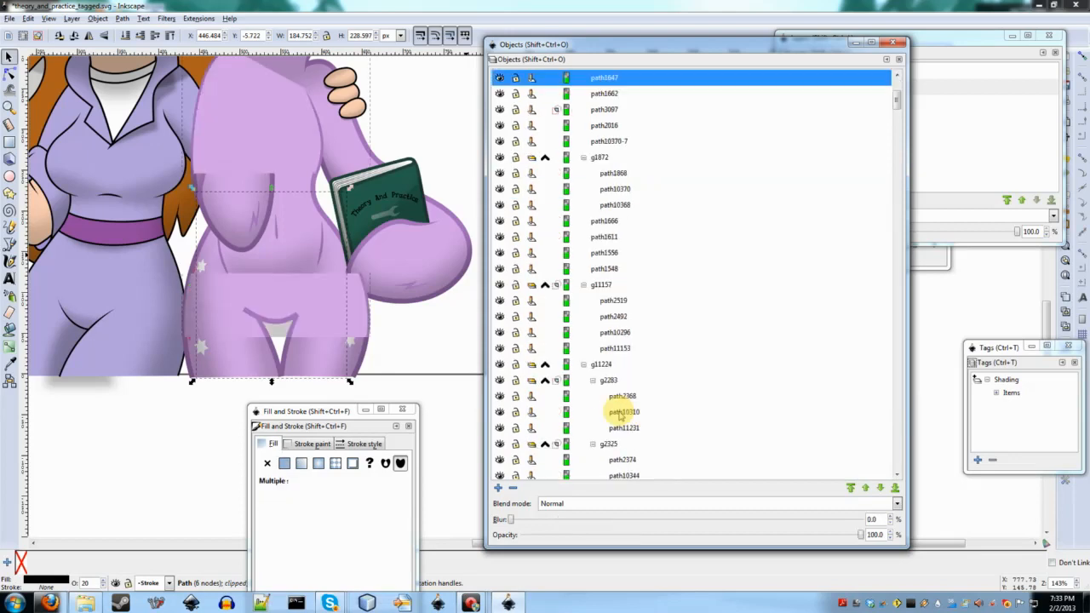
Step: Undo the clip release on path1647 and clear the selection
scroll(308, 133, up, 4)
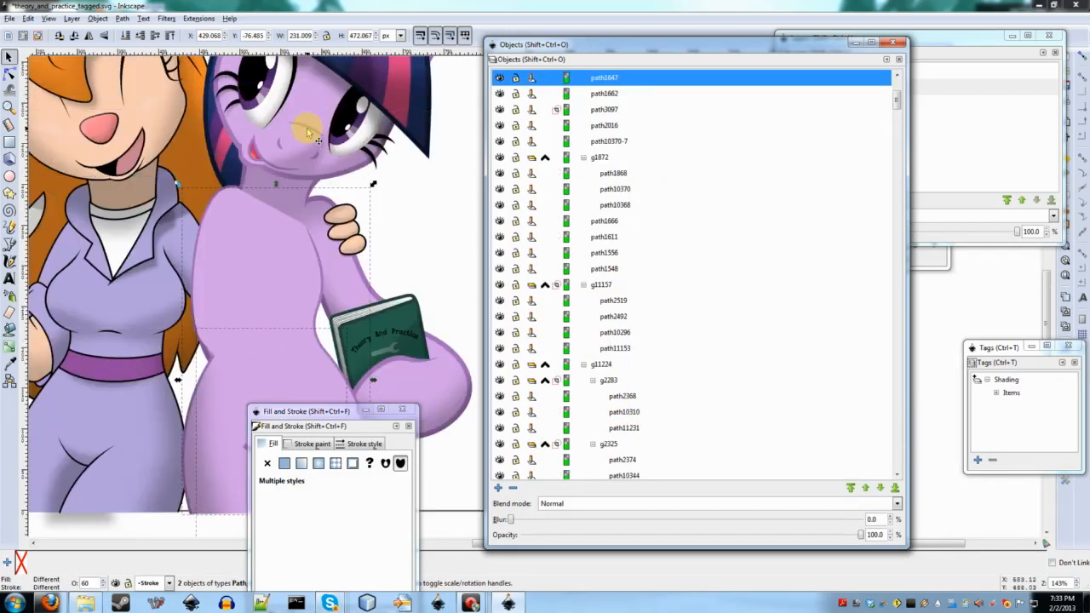
scroll(281, 313, down, 2)
key(ctrl+z)
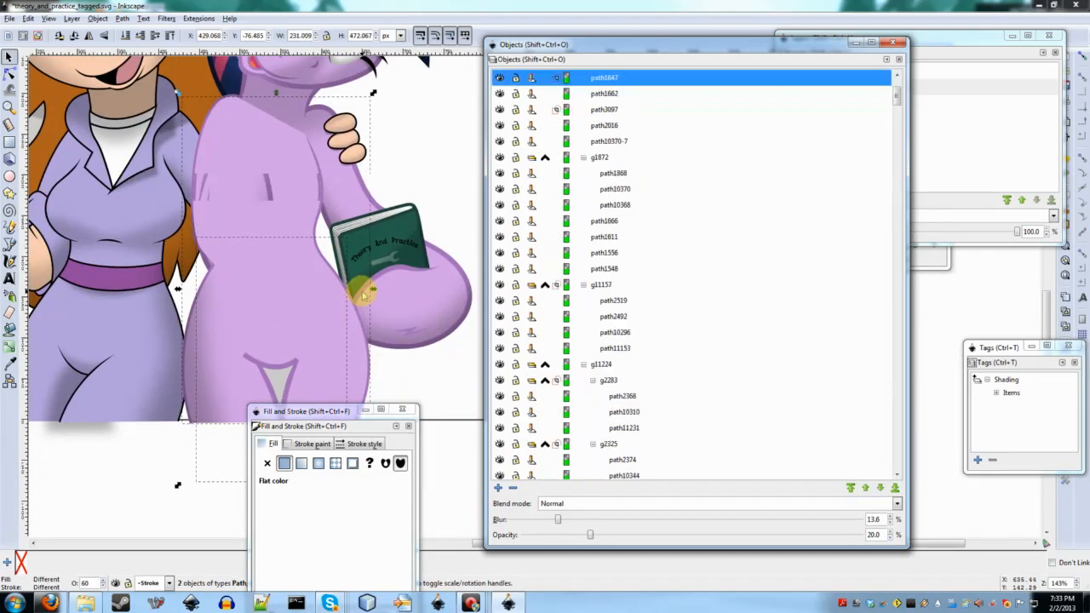
scroll(387, 264, up, 5)
scroll(389, 262, down, 4)
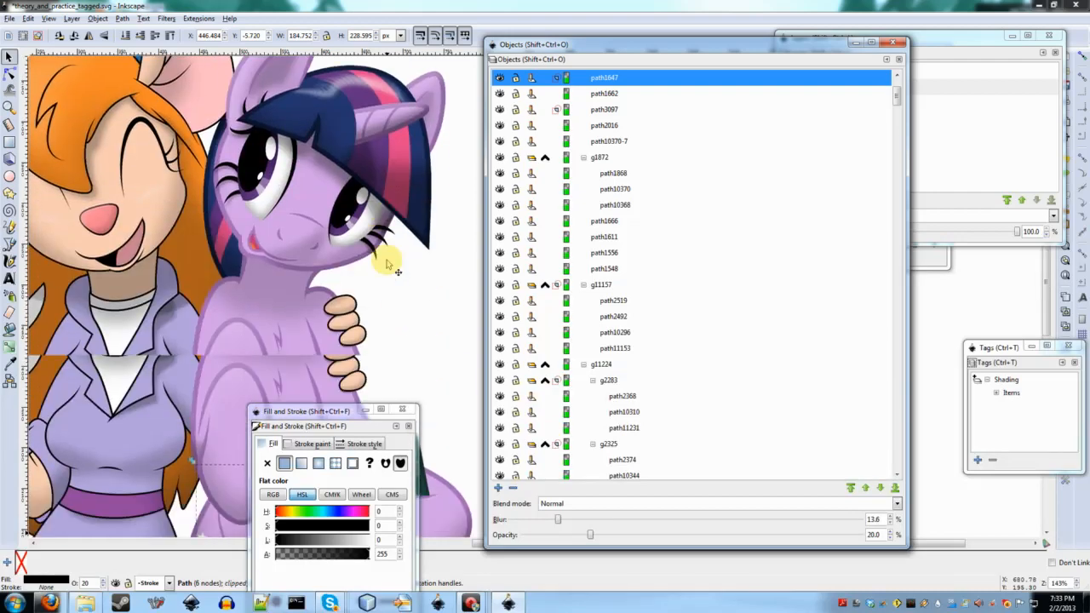
click(438, 267)
scroll(610, 173, up, 2)
scroll(609, 173, up, 1)
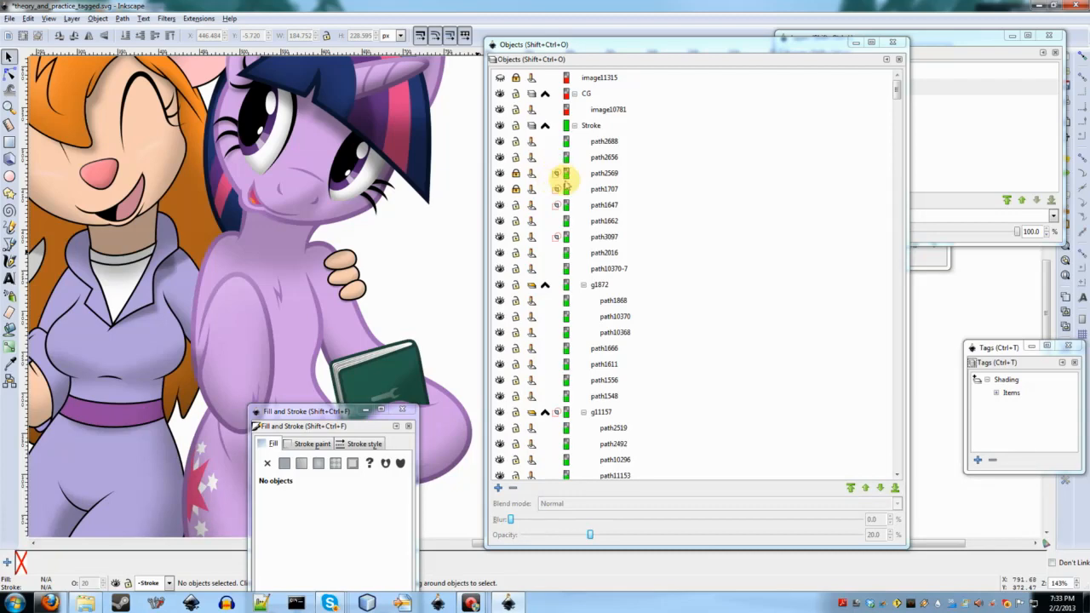
Step: Select the unicorn's Lower Mane group on the canvas, examine its entries in the Objects dialog, and deselect it
scroll(565, 281, down, 10)
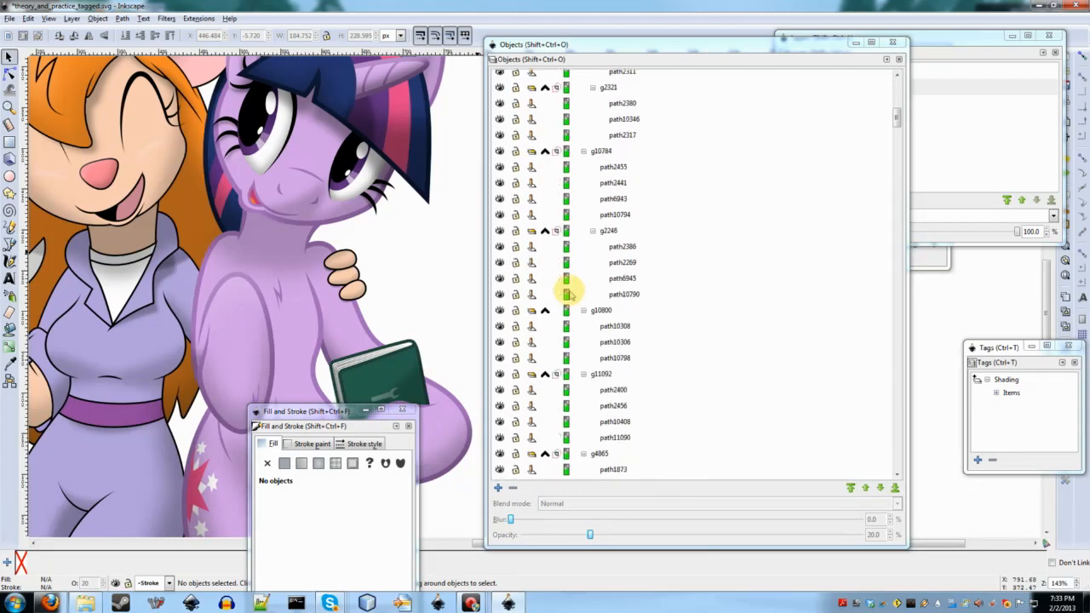
scroll(469, 221, up, 5)
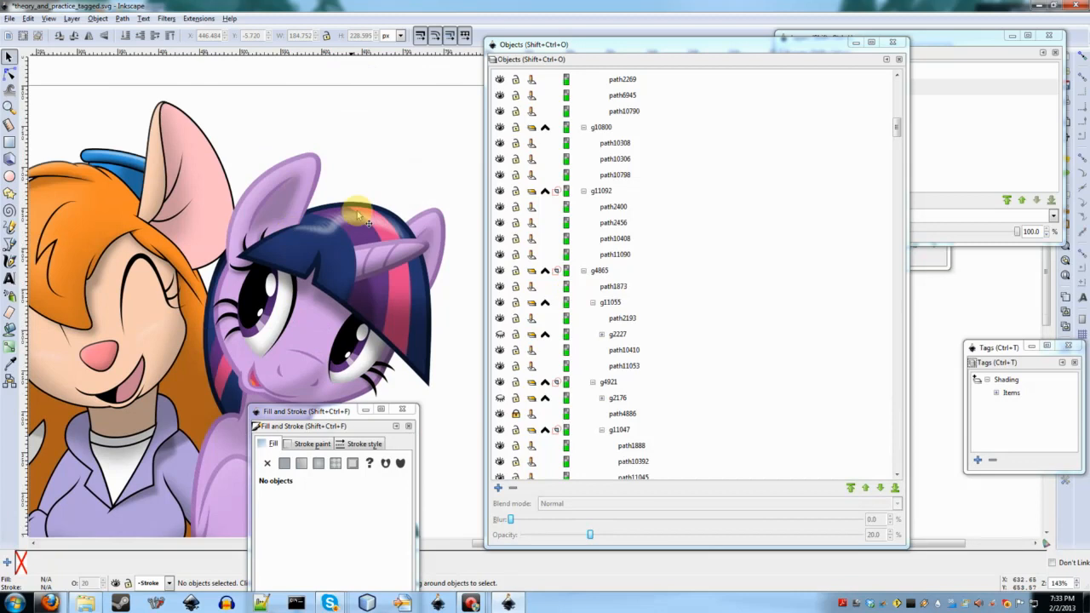
click(388, 255)
click(437, 144)
click(417, 257)
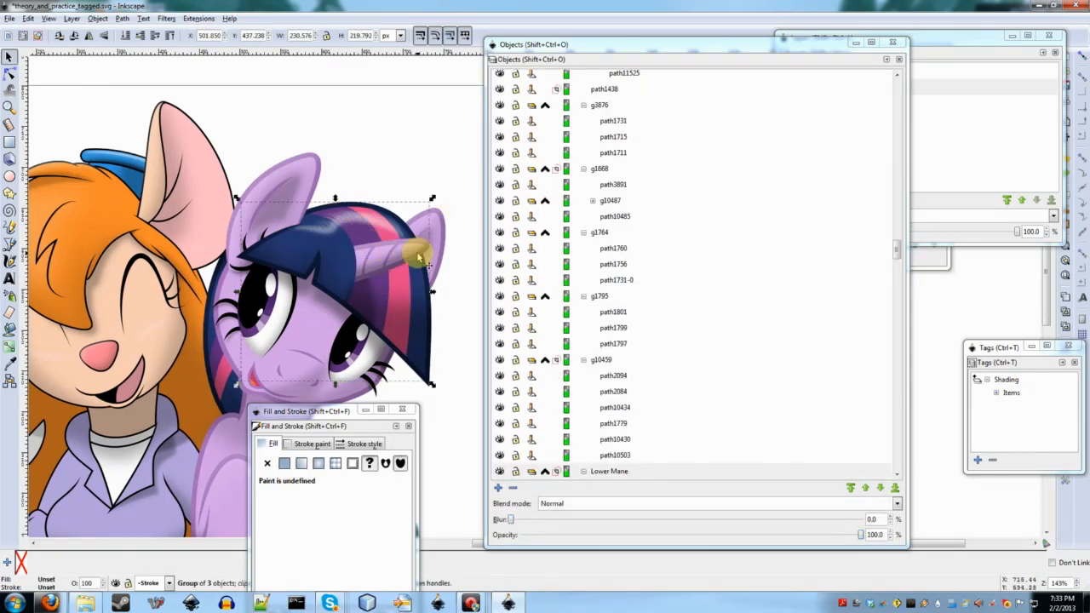
scroll(625, 360, down, 4)
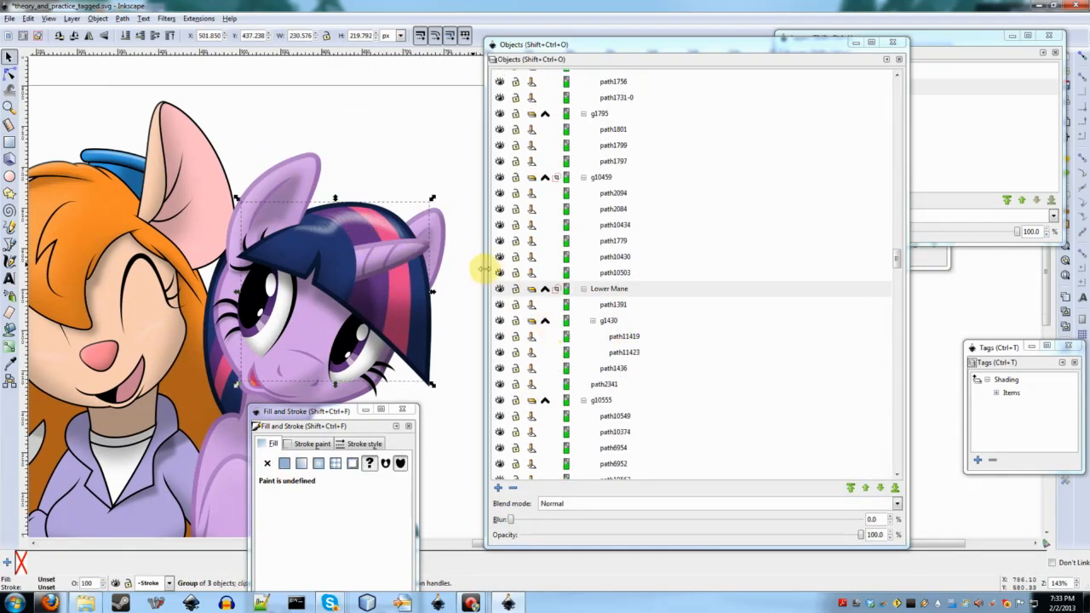
click(469, 309)
scroll(469, 309, down, 1)
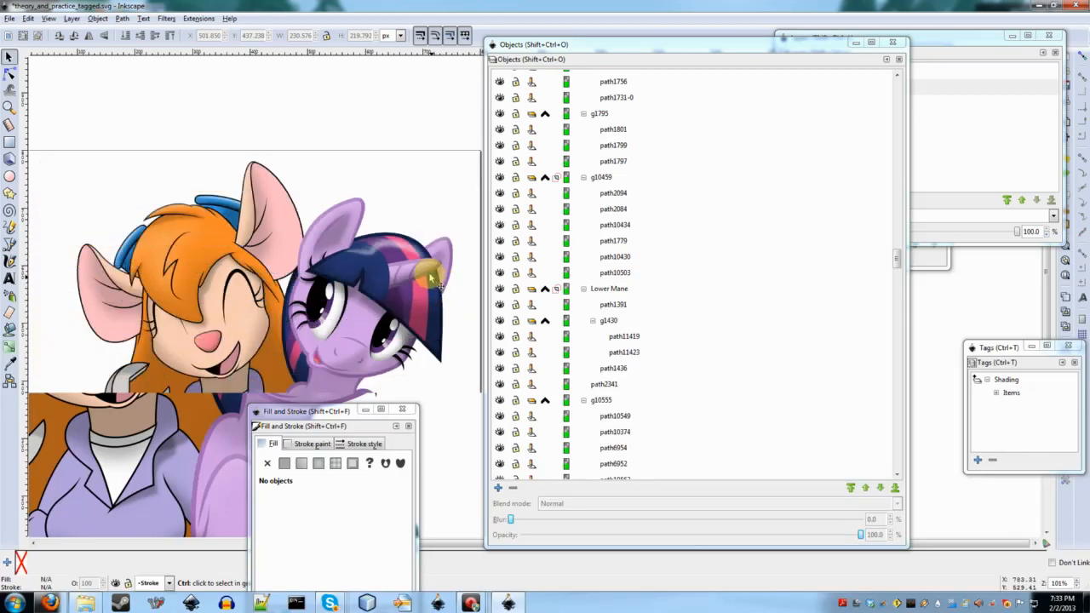
Step: Select the unicorn's horn group on the canvas, examine its contents and neighbouring groups in the Objects dialog, and deselect it
ctrl+click(430, 277)
scroll(584, 202, up, 5)
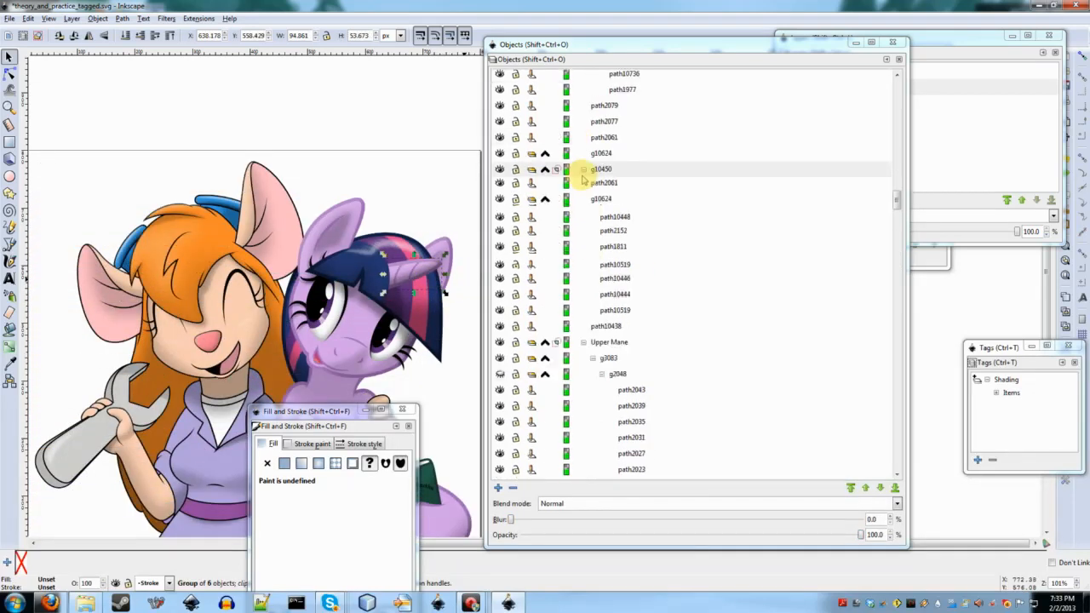
scroll(582, 179, down, 2)
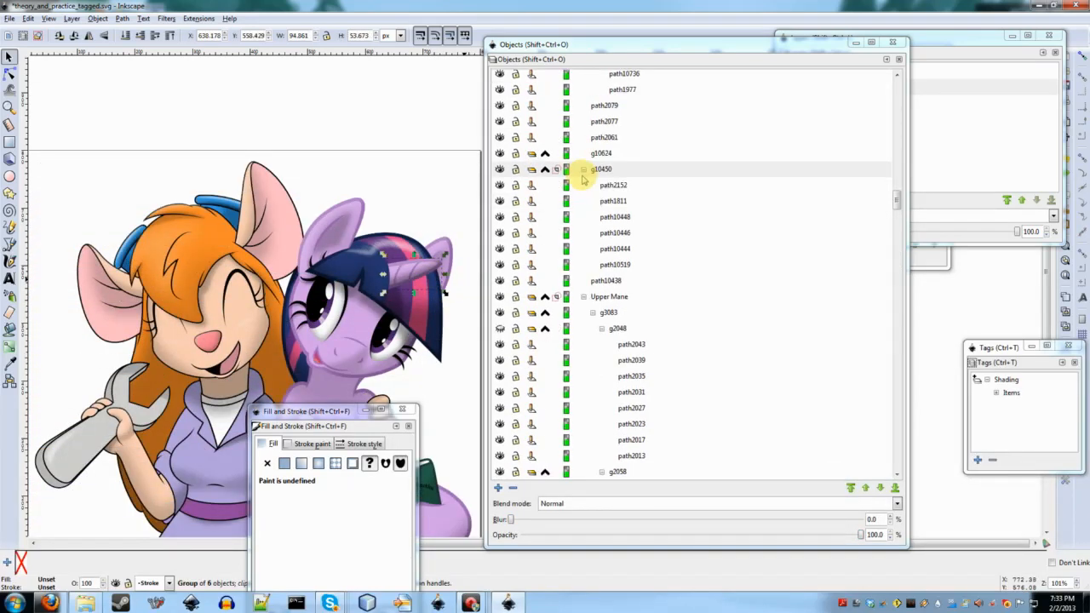
scroll(583, 187, up, 2)
scroll(582, 197, up, 2)
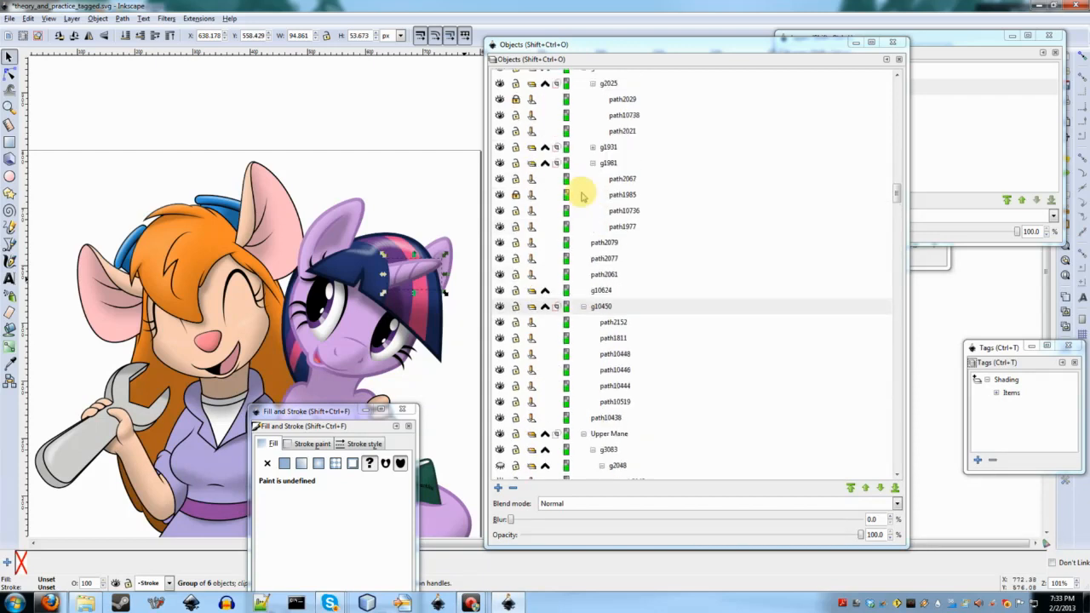
scroll(582, 192, down, 2)
scroll(422, 289, up, 1)
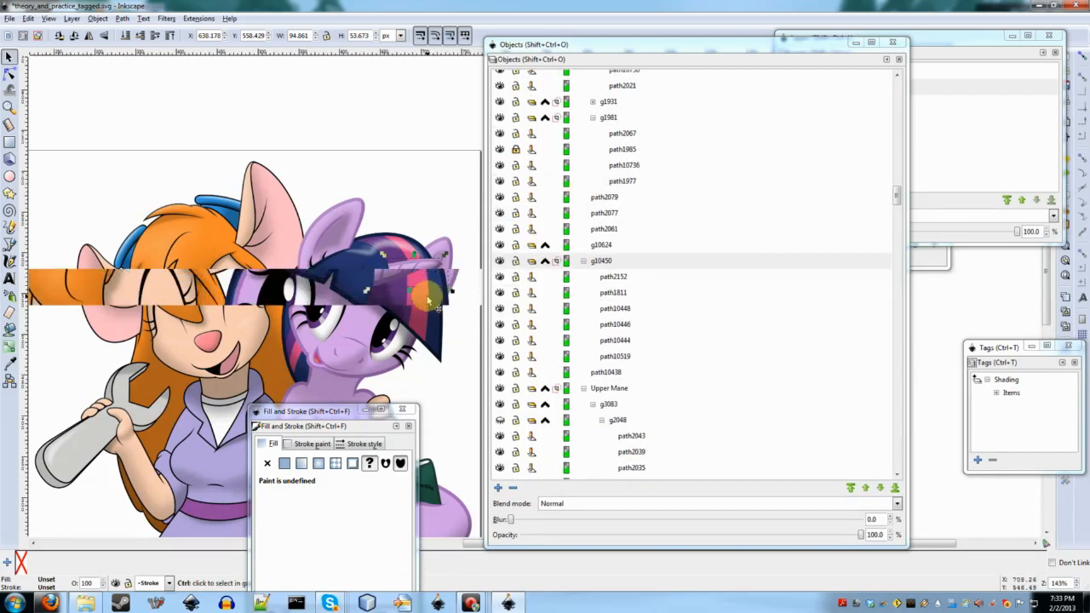
scroll(426, 298, right, 2)
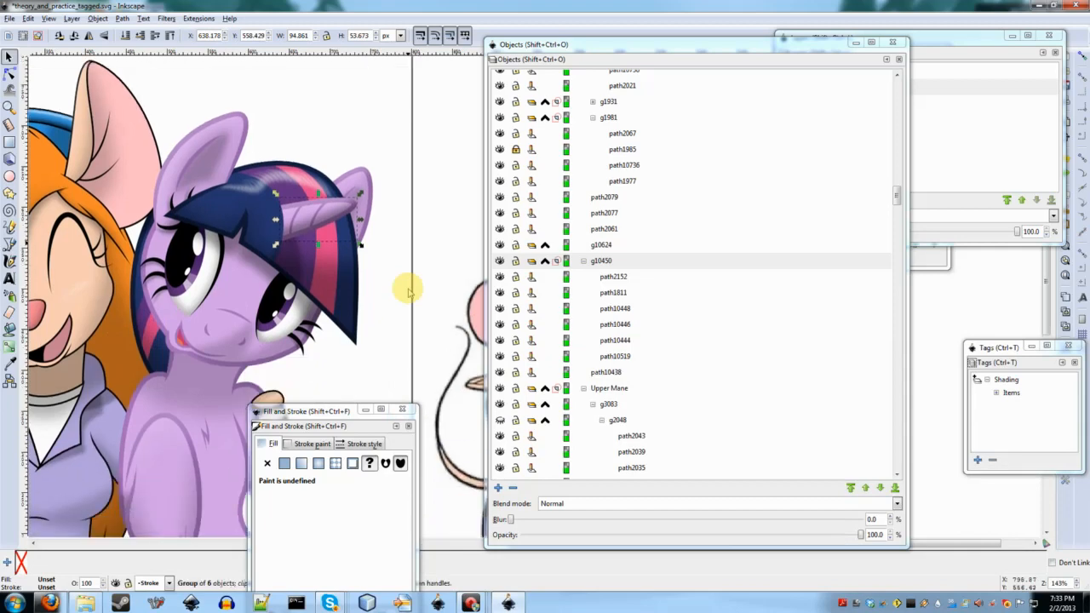
scroll(550, 298, down, 6)
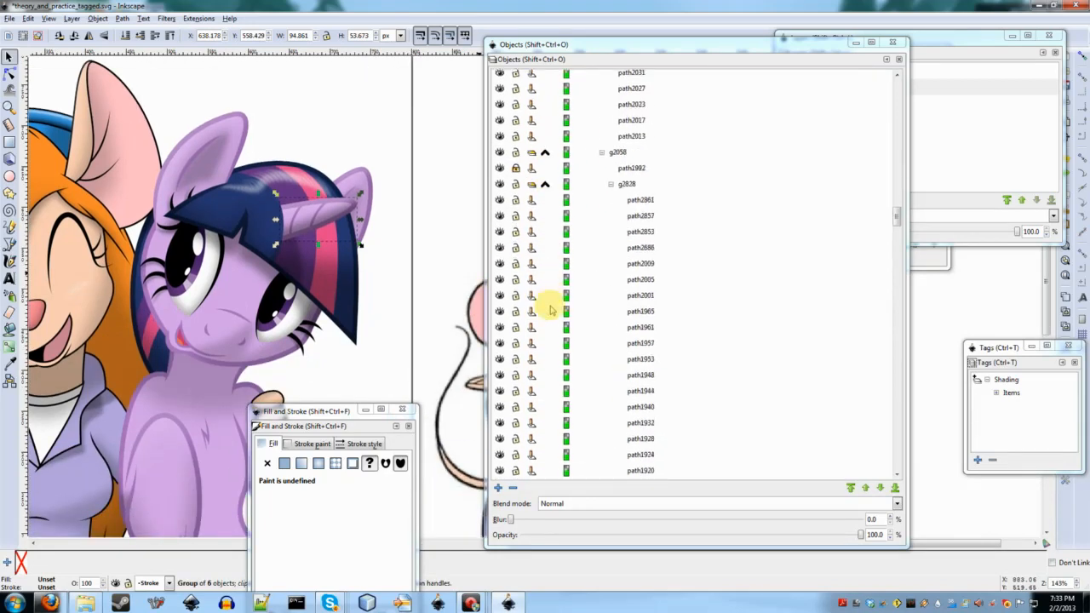
scroll(551, 304, up, 7)
scroll(552, 310, up, 6)
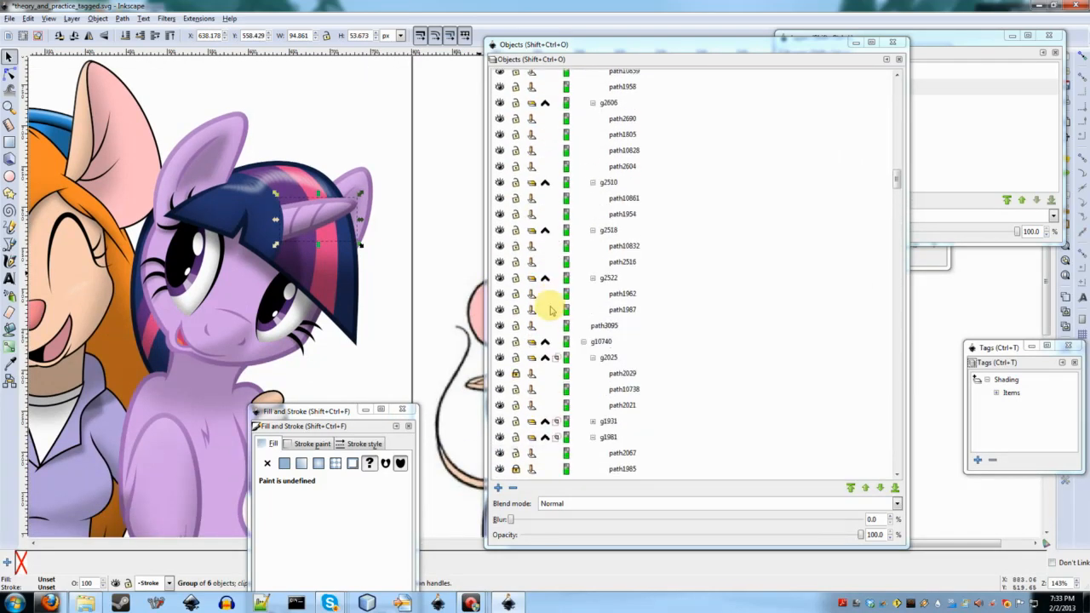
scroll(299, 304, down, 3)
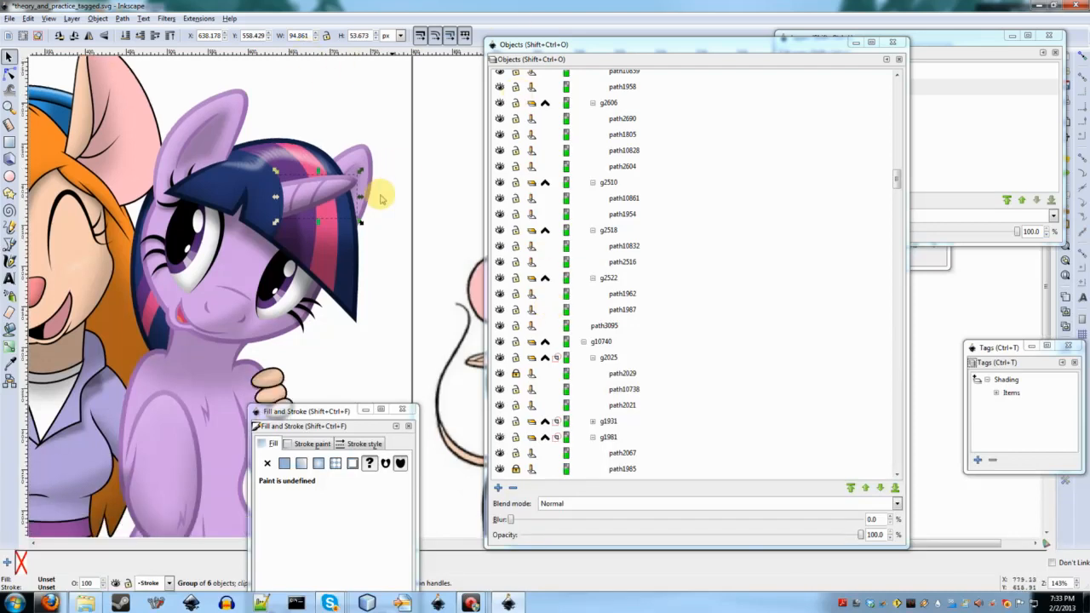
click(348, 273)
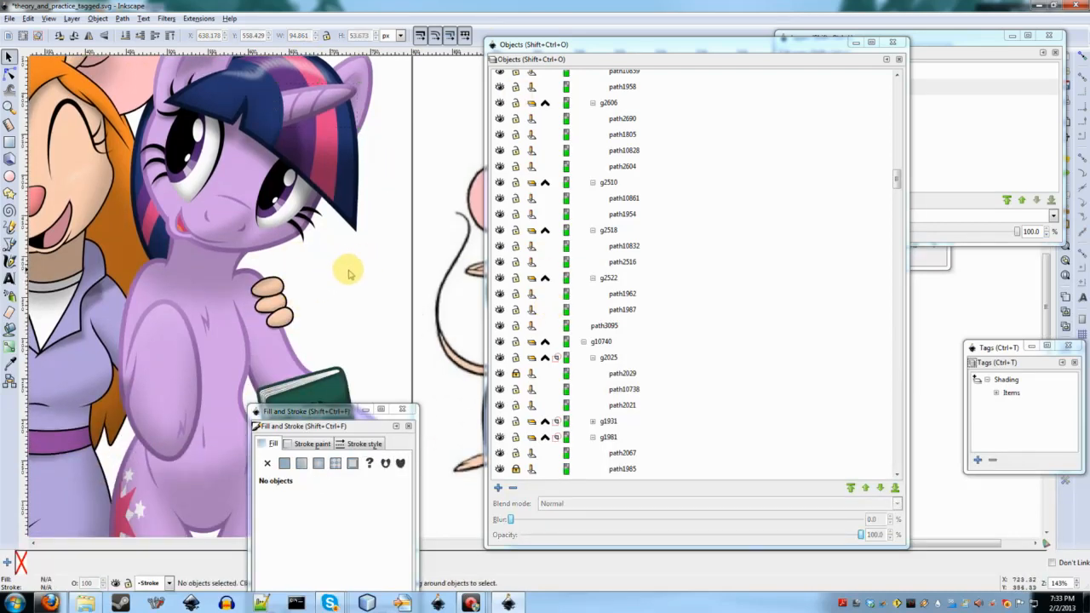
Step: Select the path of the mouse character's large pink ear beside the unicorn with the Node tool
scroll(348, 270, up, 7)
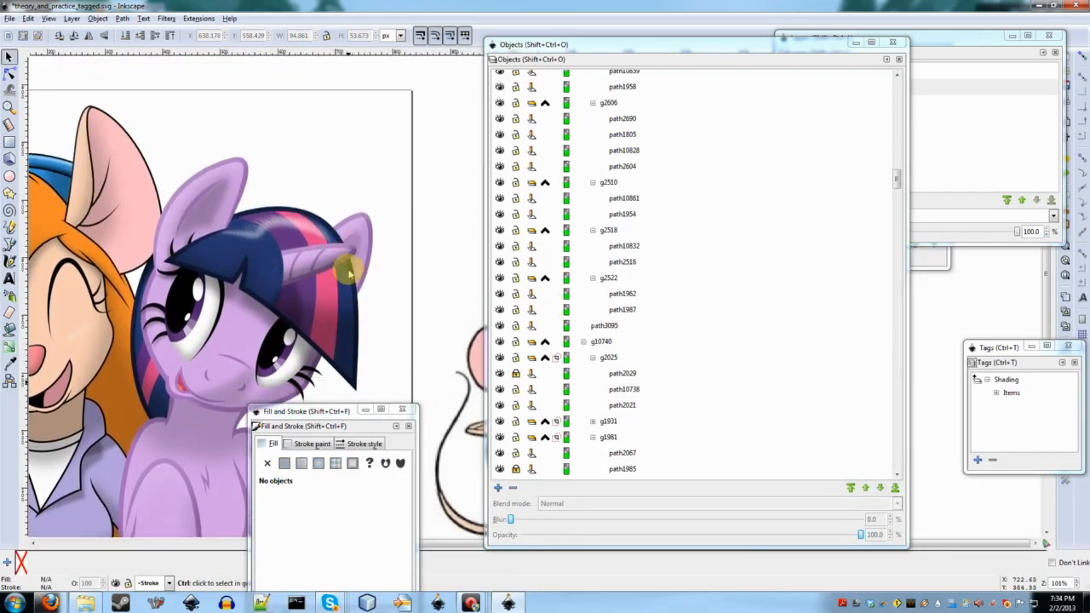
scroll(348, 271, down, 2)
scroll(581, 341, up, 10)
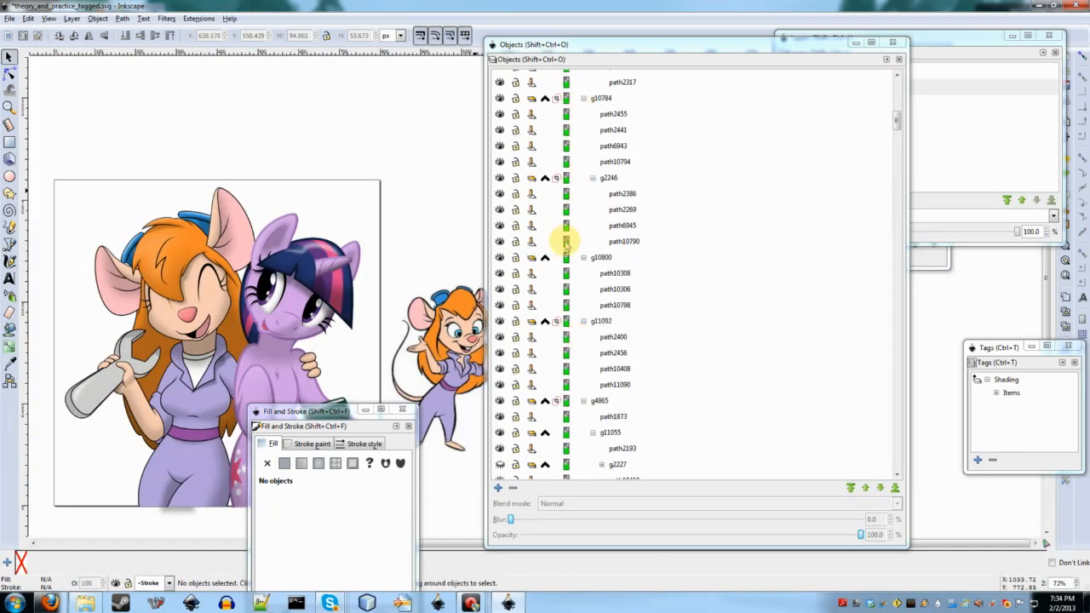
scroll(564, 240, up, 10)
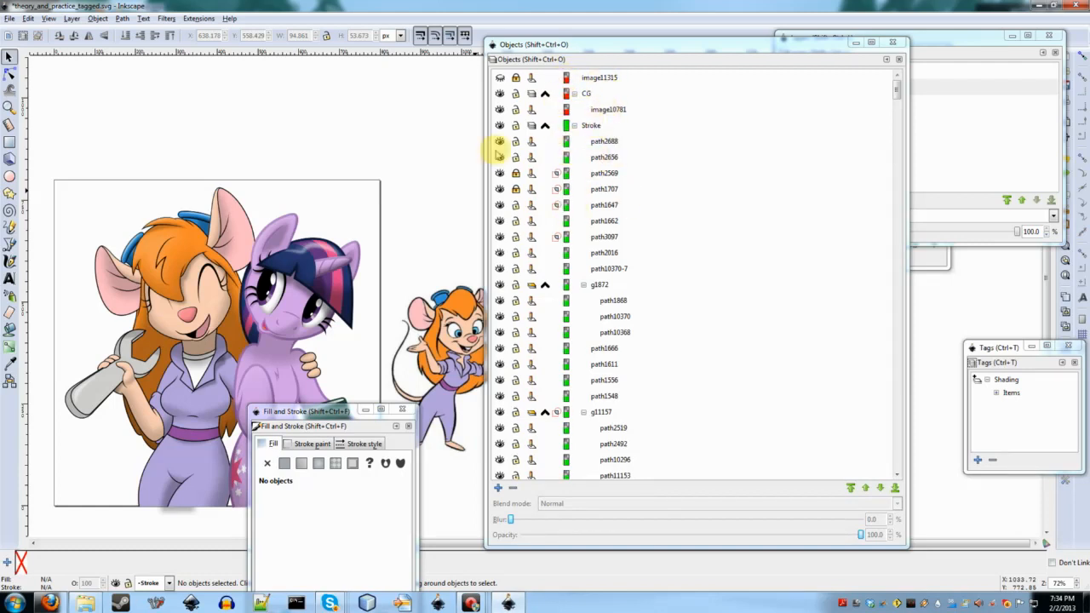
key(n)
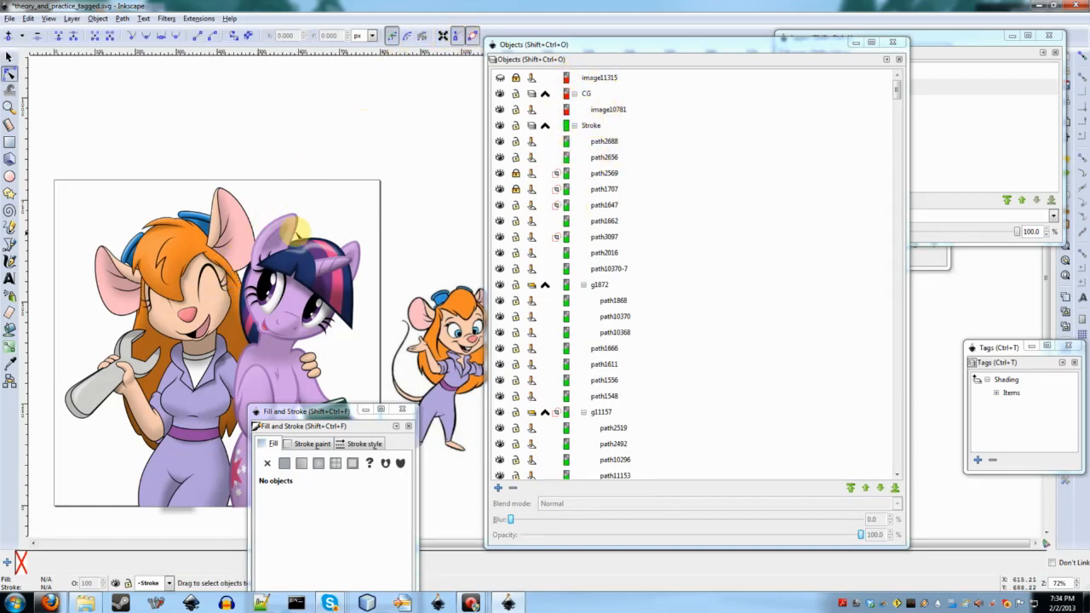
ctrl+scroll(255, 242, up, 2)
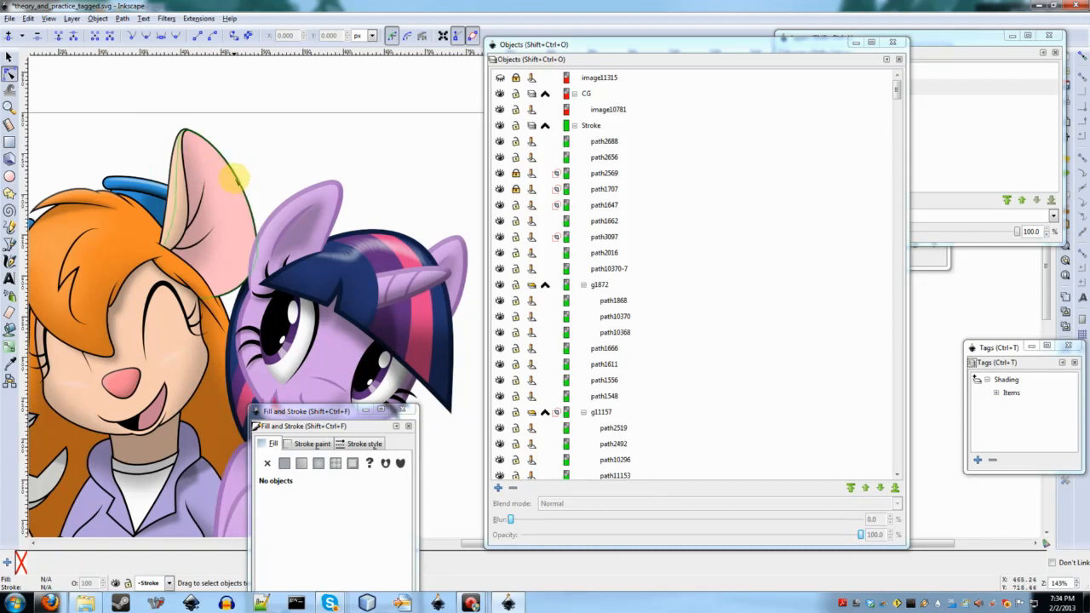
click(236, 177)
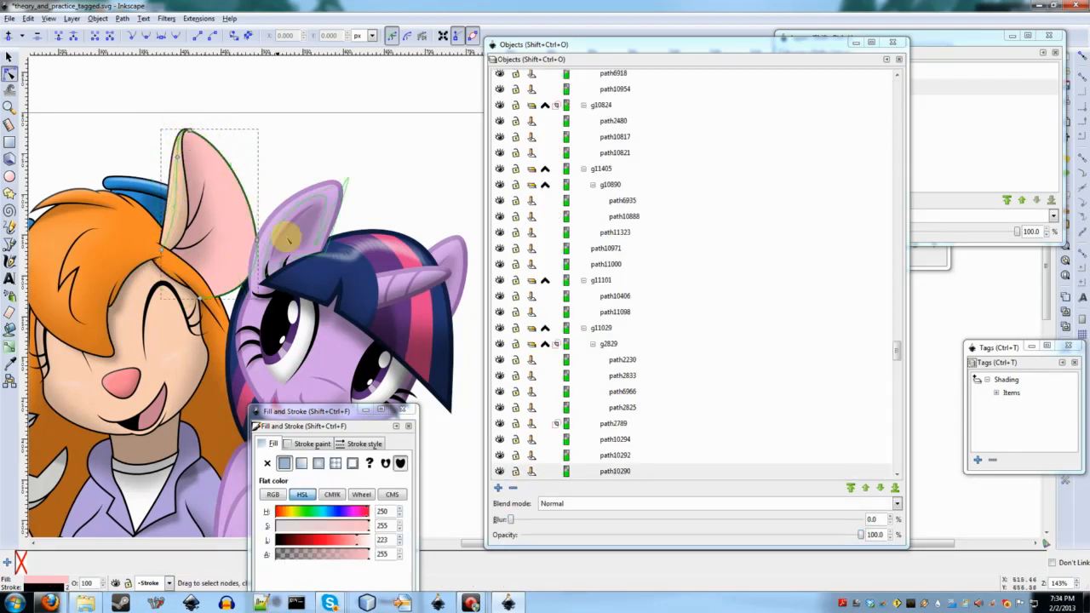
Step: Try a red highlight color with alpha 147 on path10290, reset the alpha to 0, and close the color dialog
scroll(630, 212, down, 2)
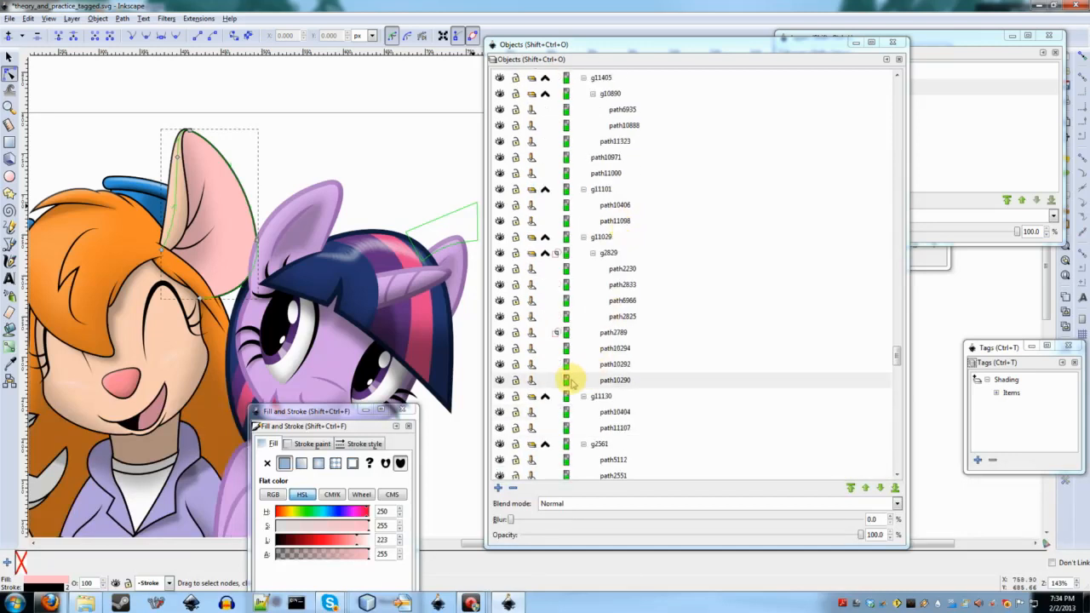
click(567, 380)
drag(510, 279, 493, 279)
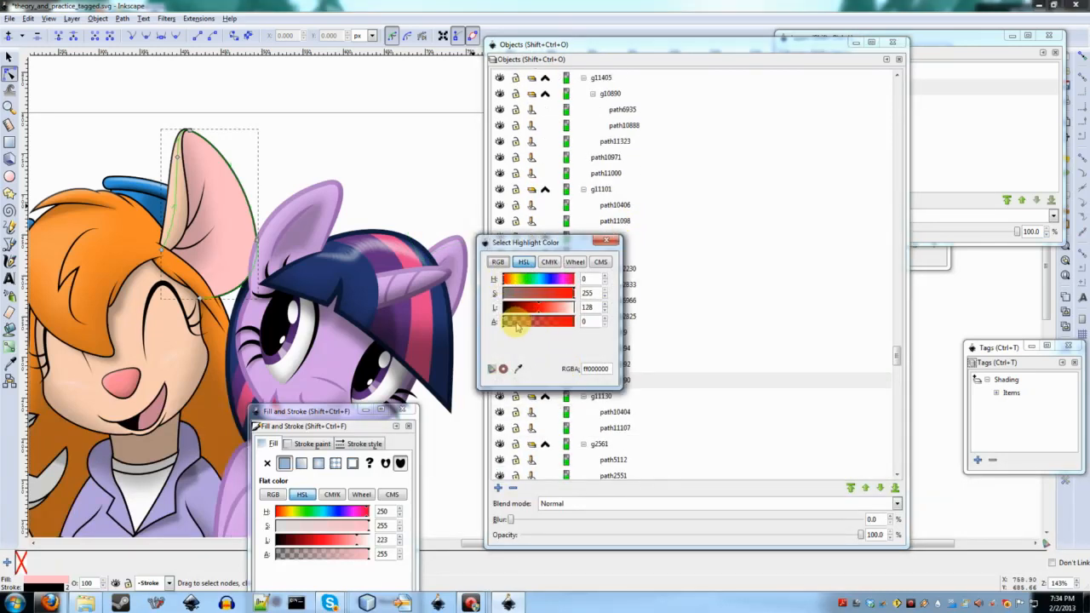
drag(554, 243, 776, 115)
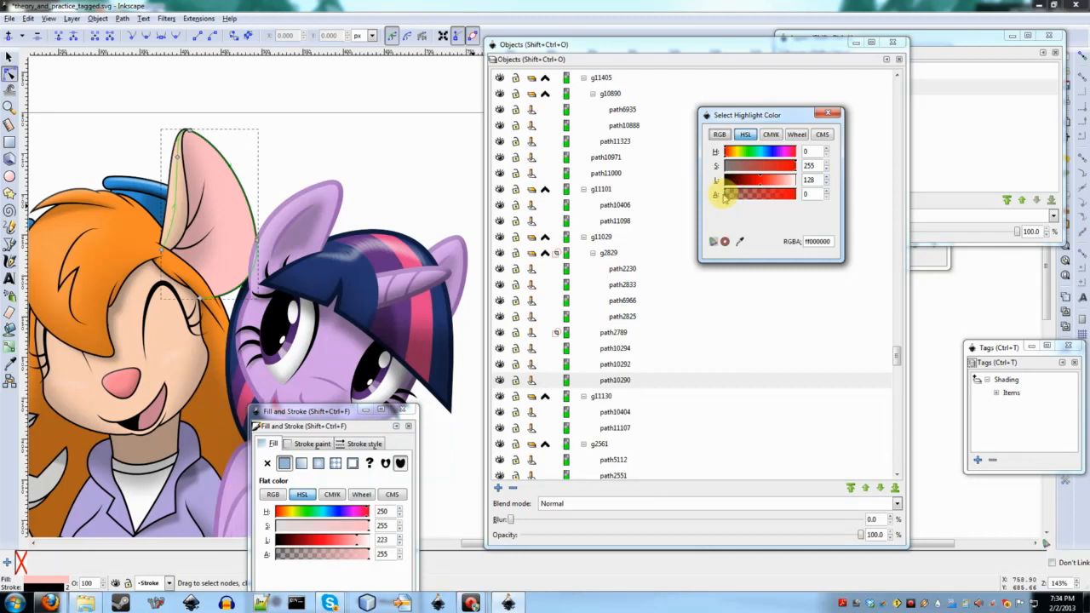
drag(745, 197, 758, 198)
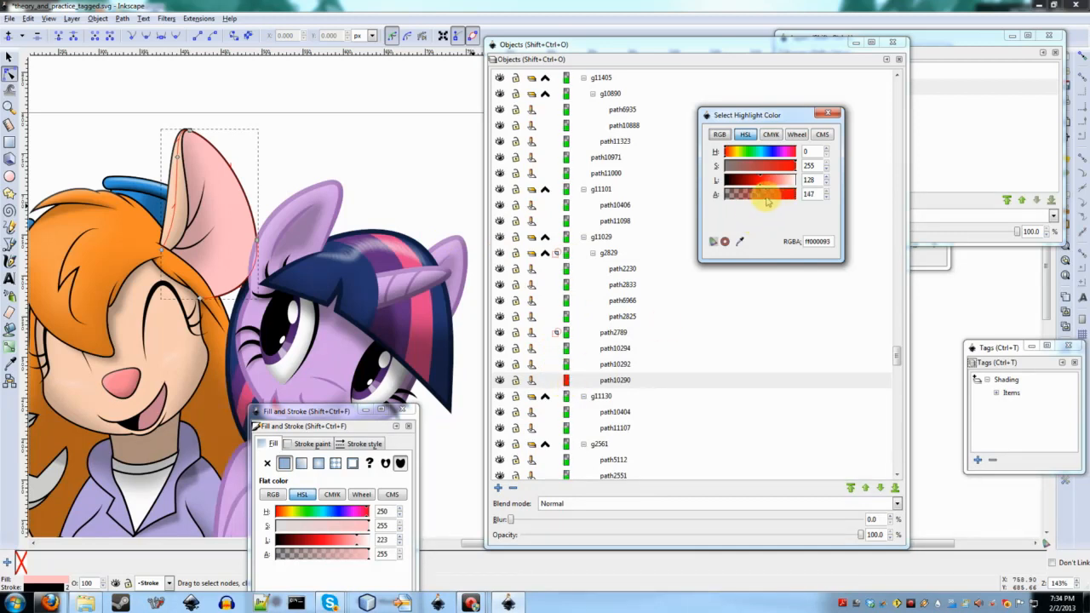
drag(749, 197, 709, 197)
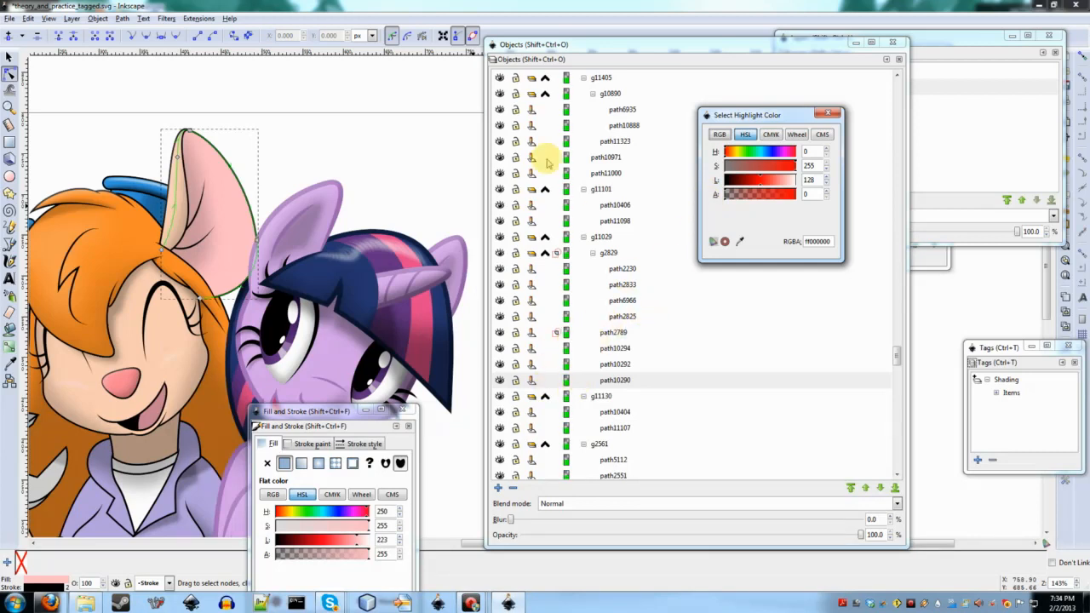
click(826, 114)
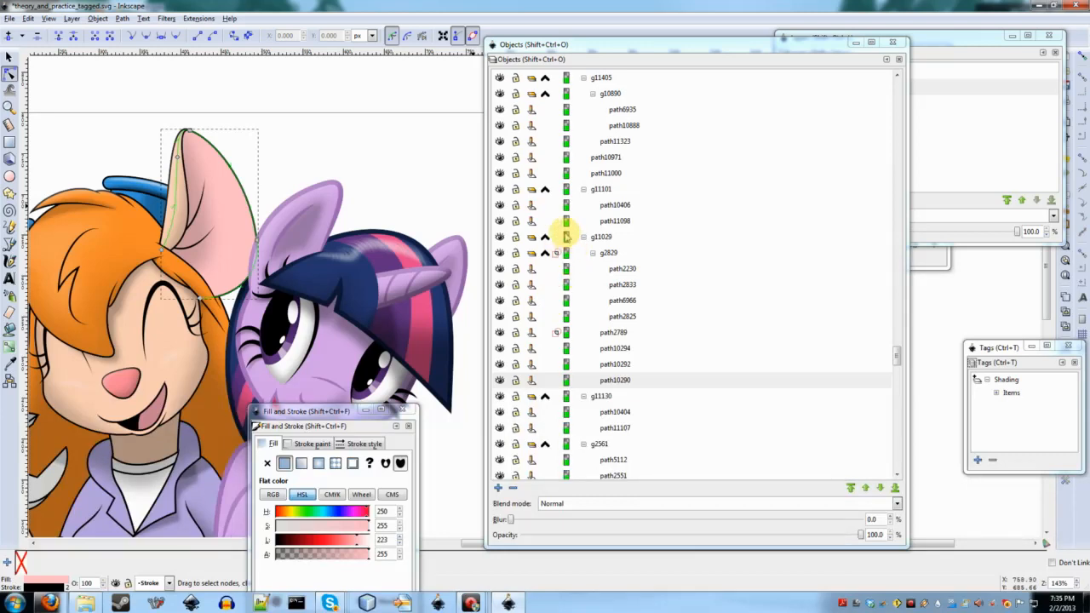
Step: Return to the start of the Objects list and open the preferences to examine the Node tool's path outline color
scroll(633, 423, up, 10)
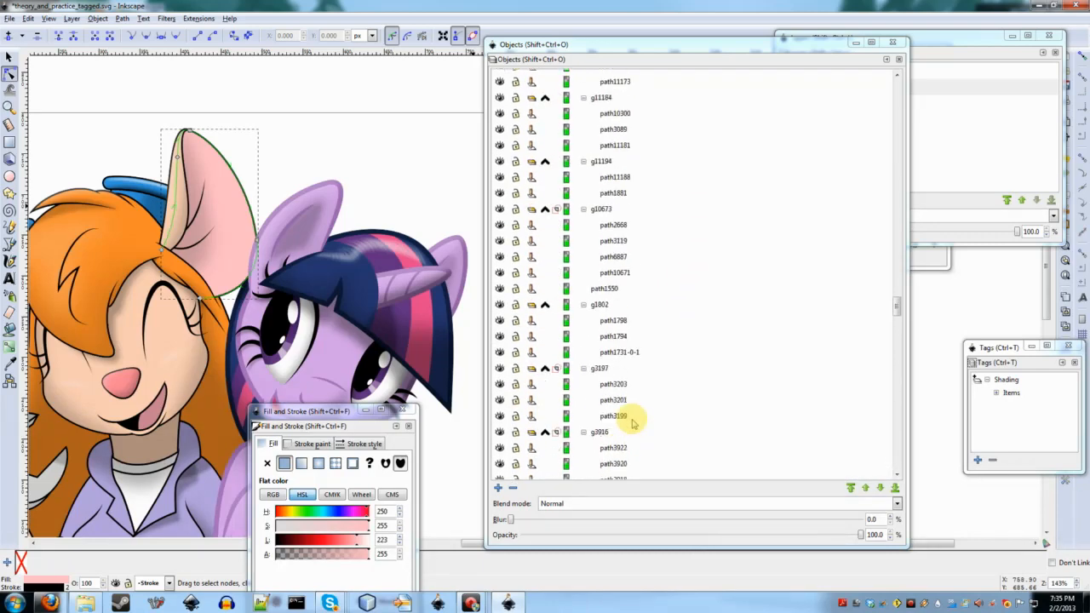
scroll(630, 420, up, 10)
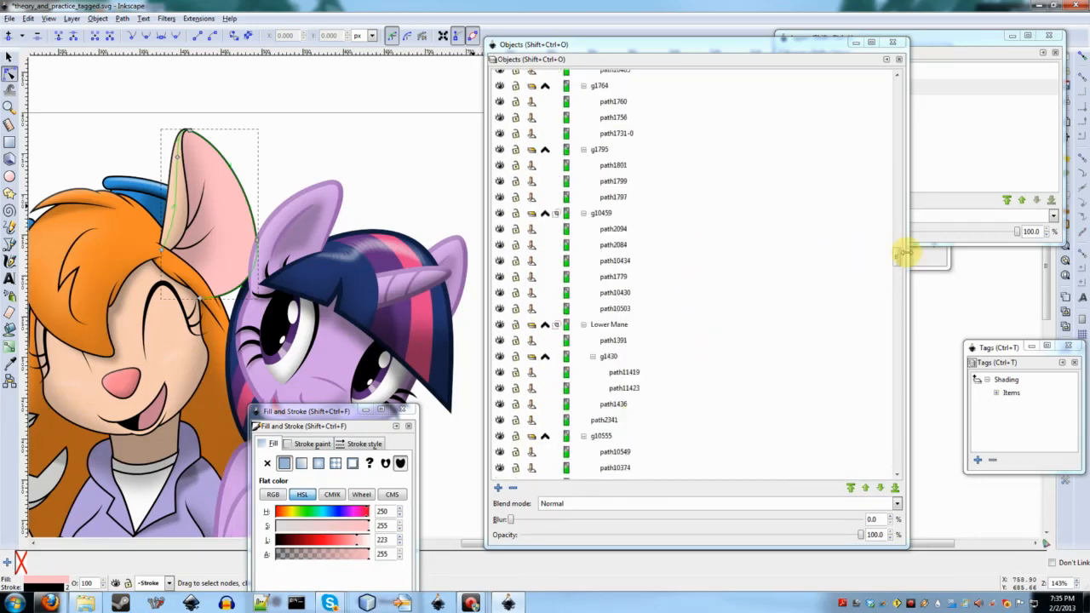
drag(899, 254, 894, 74)
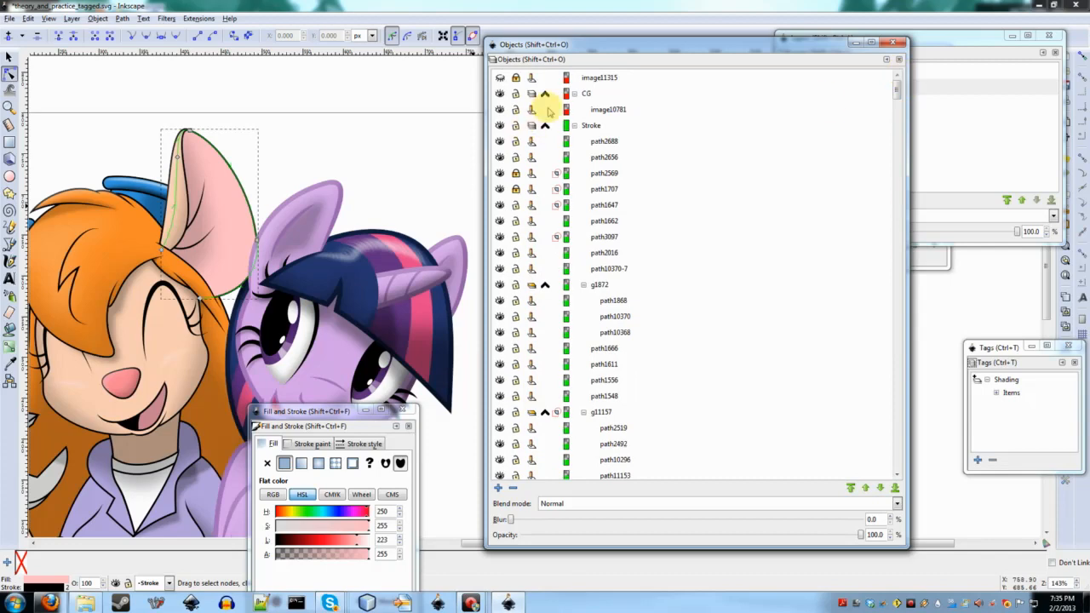
click(28, 18)
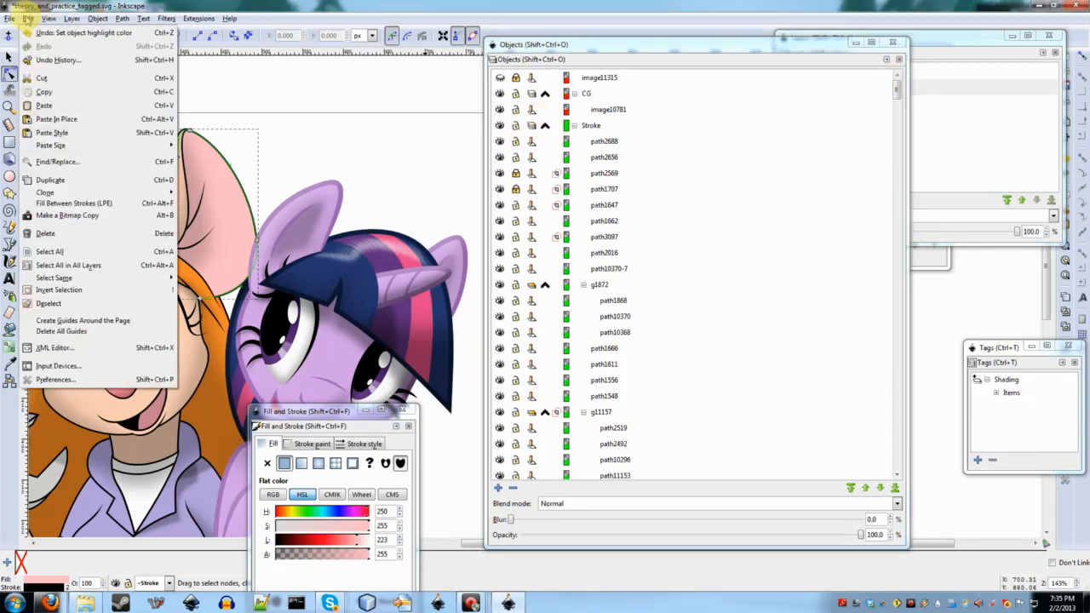
click(53, 381)
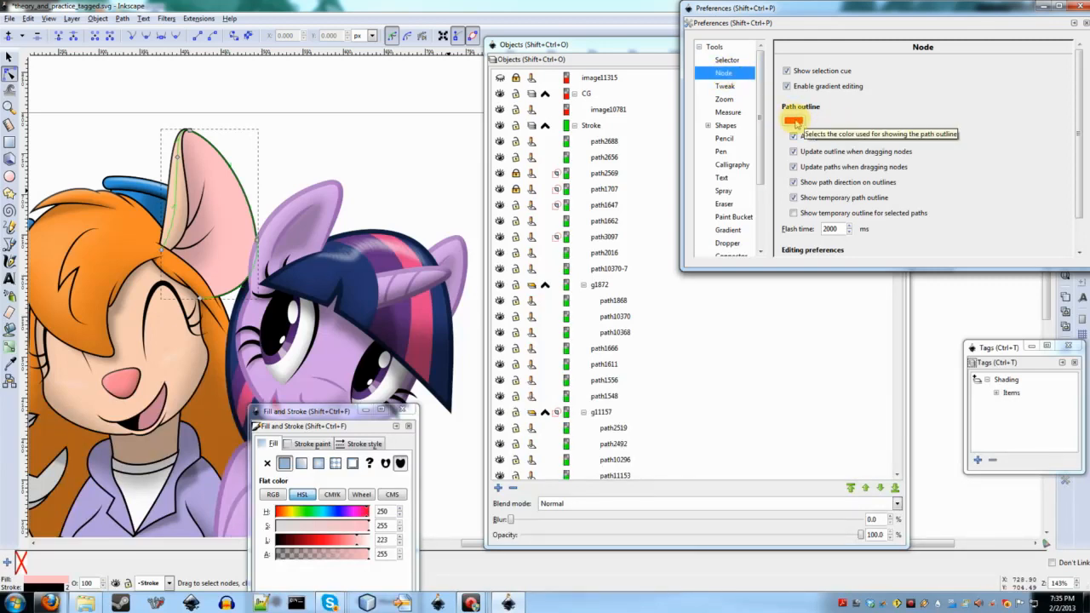
Step: Close the preferences and select the Upper Mane group in the Objects list
click(1079, 7)
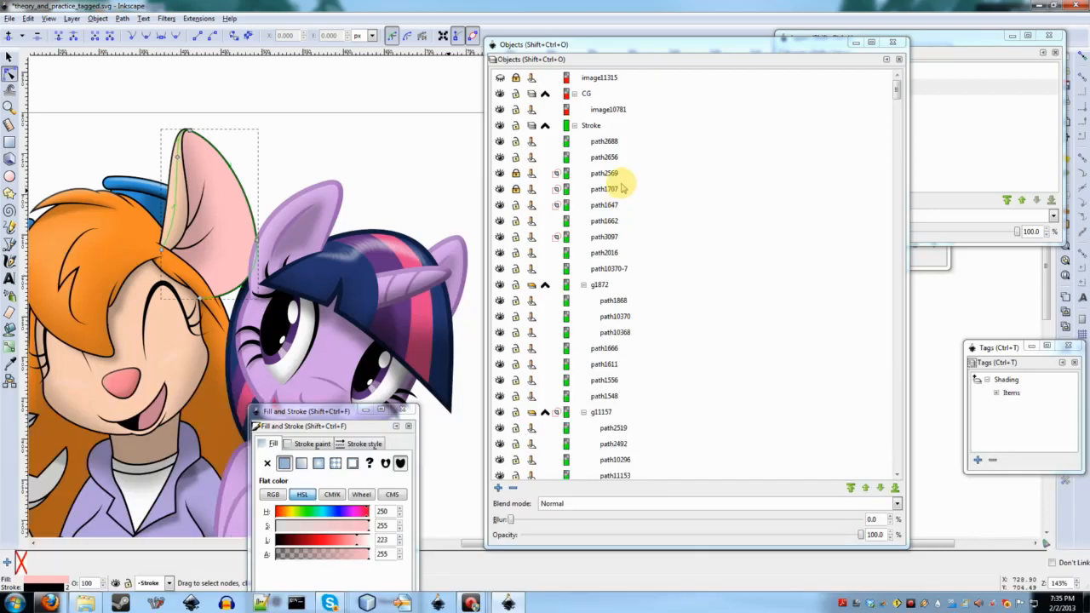
scroll(637, 161, down, 15)
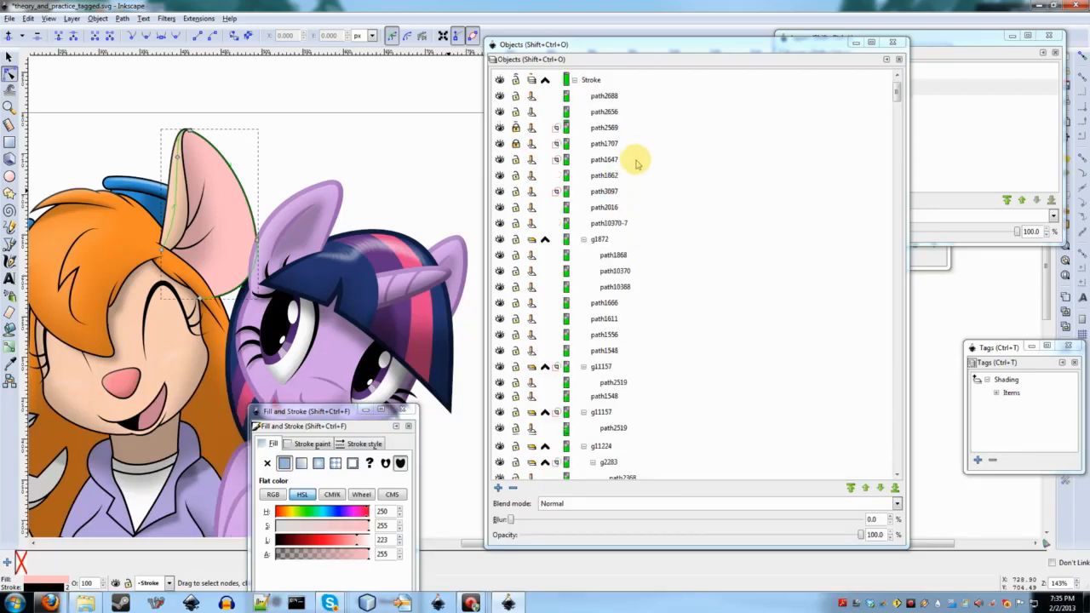
scroll(636, 164, down, 15)
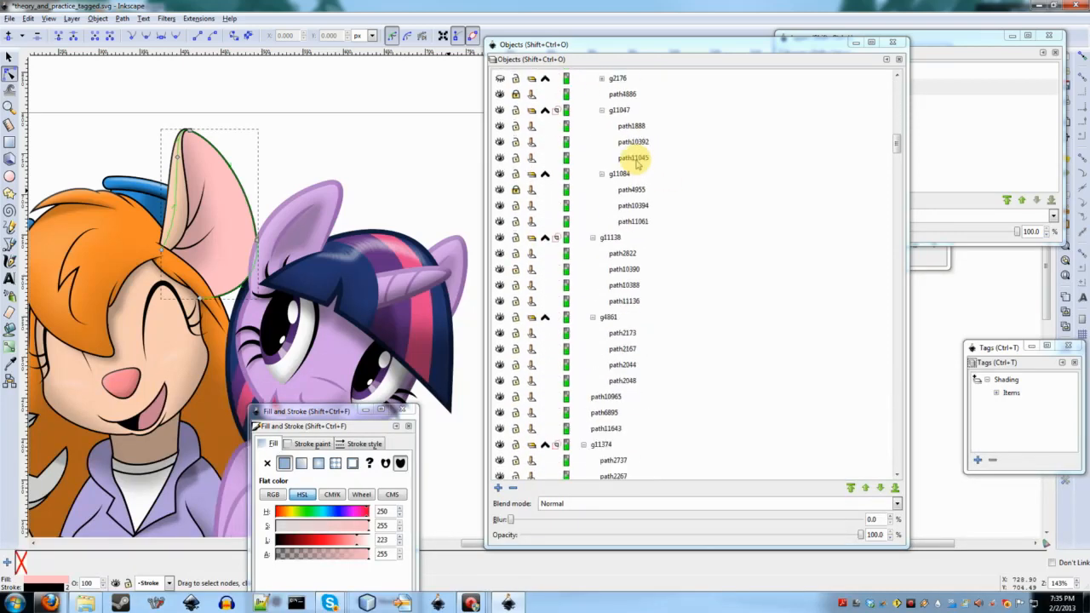
scroll(636, 164, down, 1)
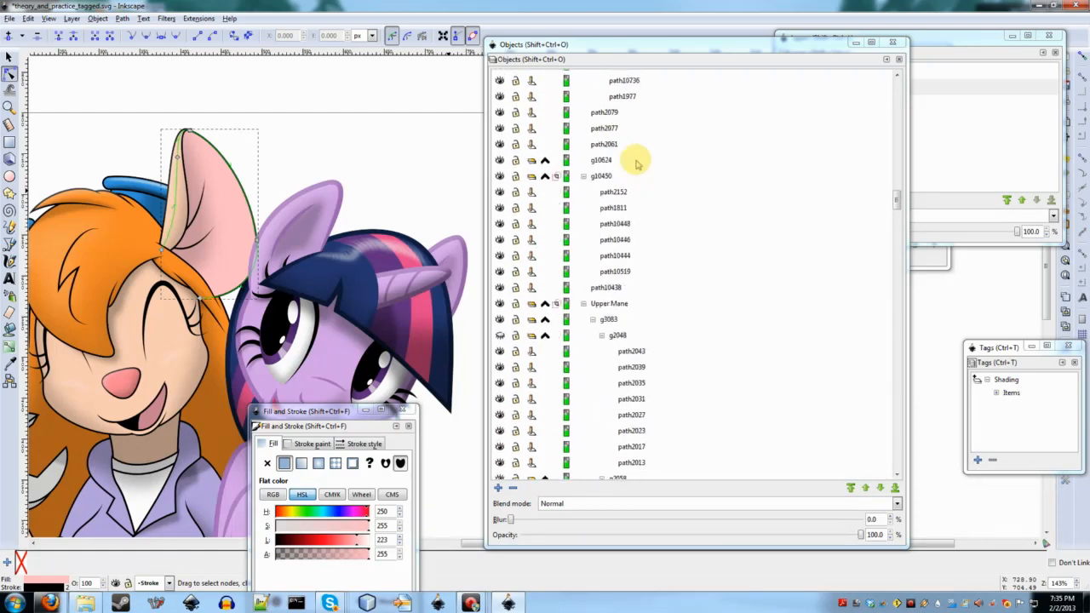
scroll(637, 163, down, 2)
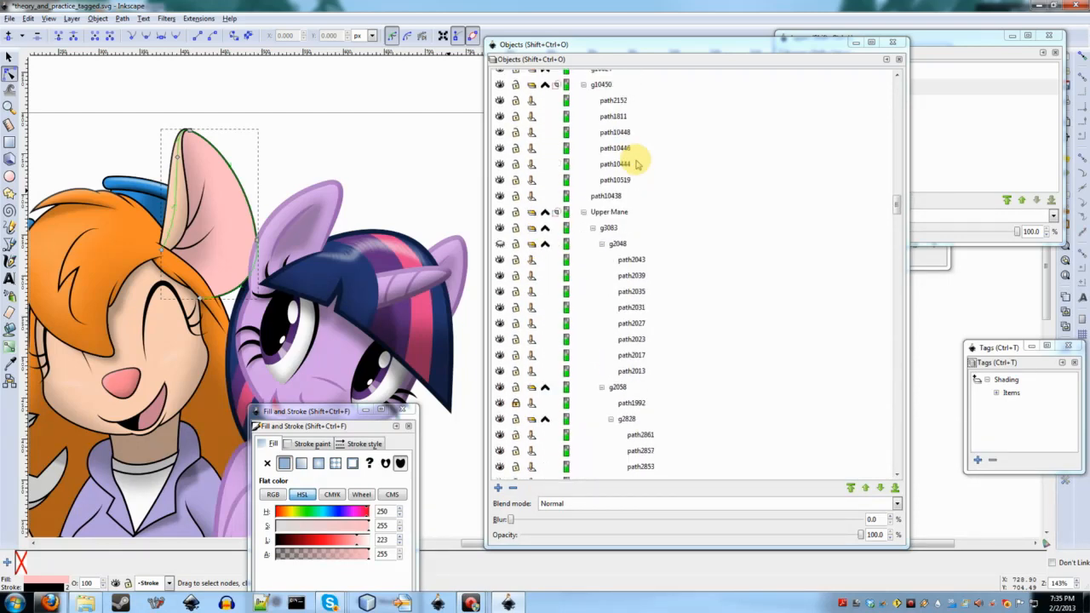
scroll(620, 146, down, 2)
click(610, 120)
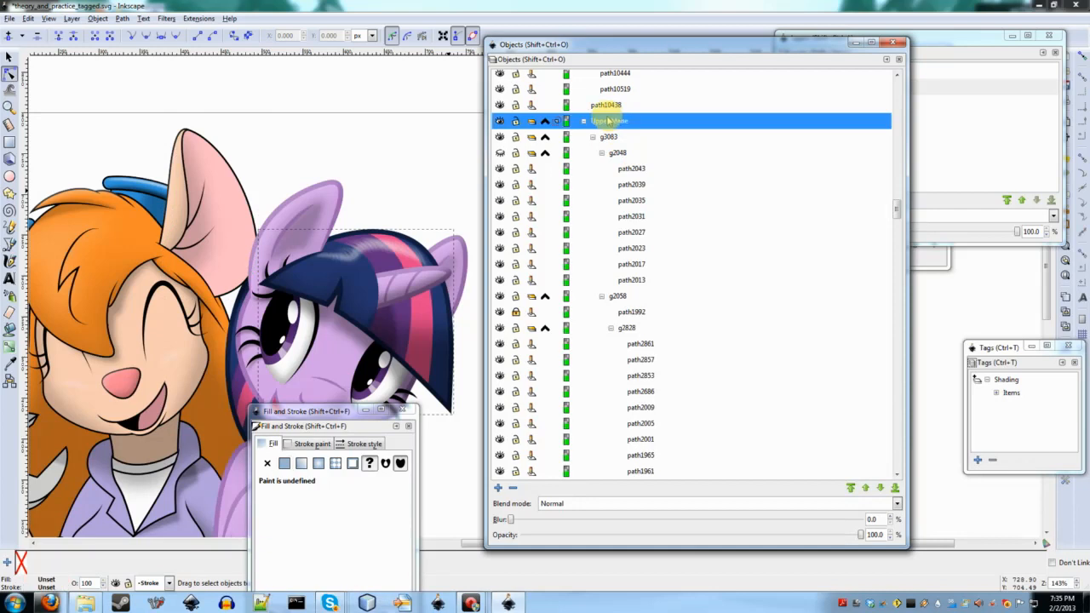
Step: Select the lighting path over the unicorn's horn, path2152 in group g10450, and rename it Horn Lighting
scroll(409, 204, down, 2)
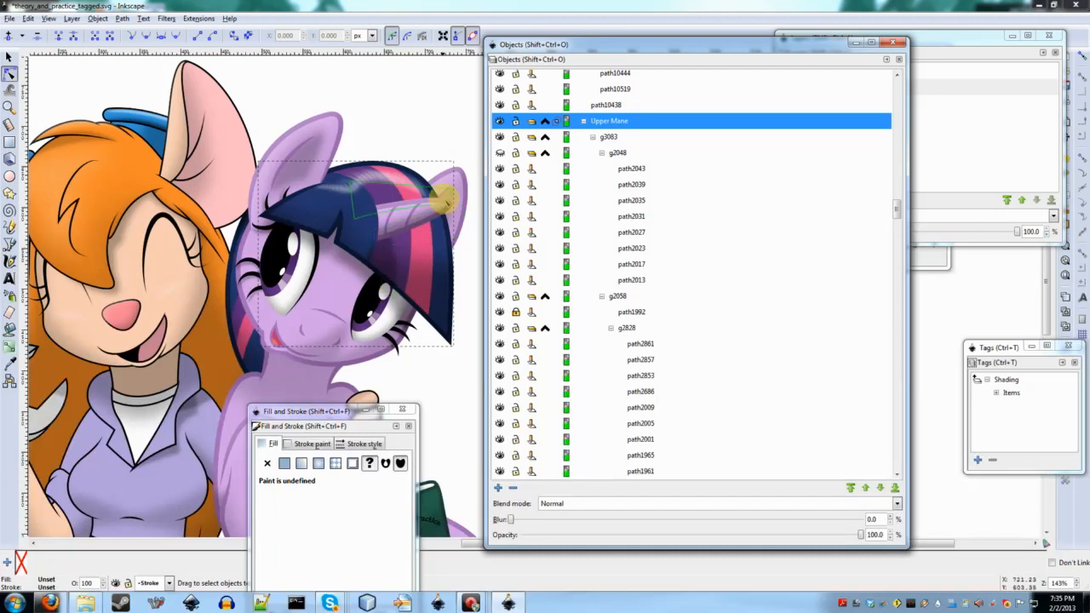
click(432, 206)
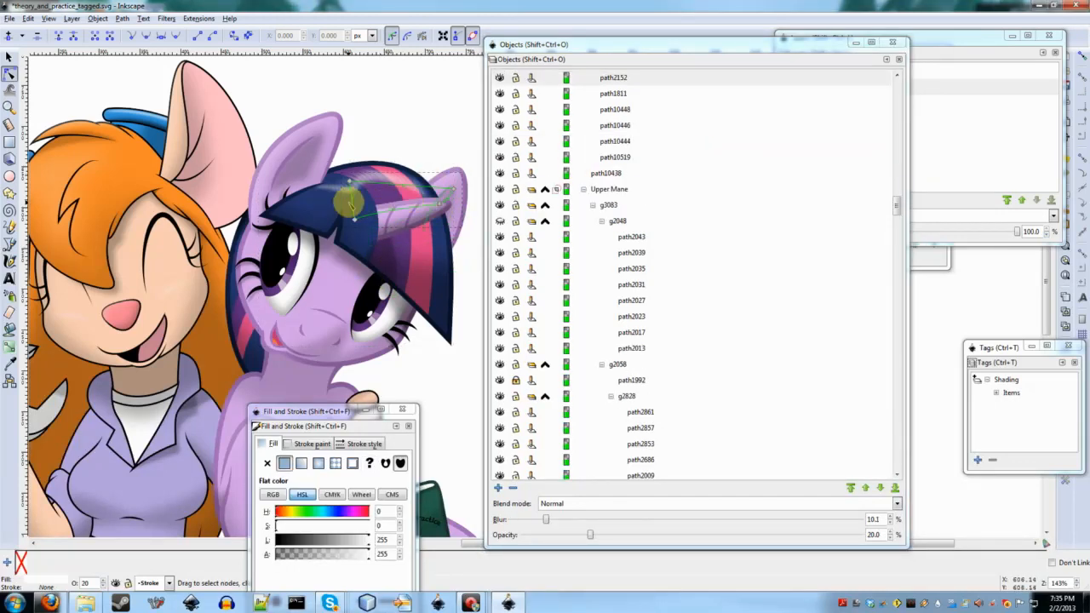
scroll(418, 207, up, 1)
scroll(634, 118, up, 2)
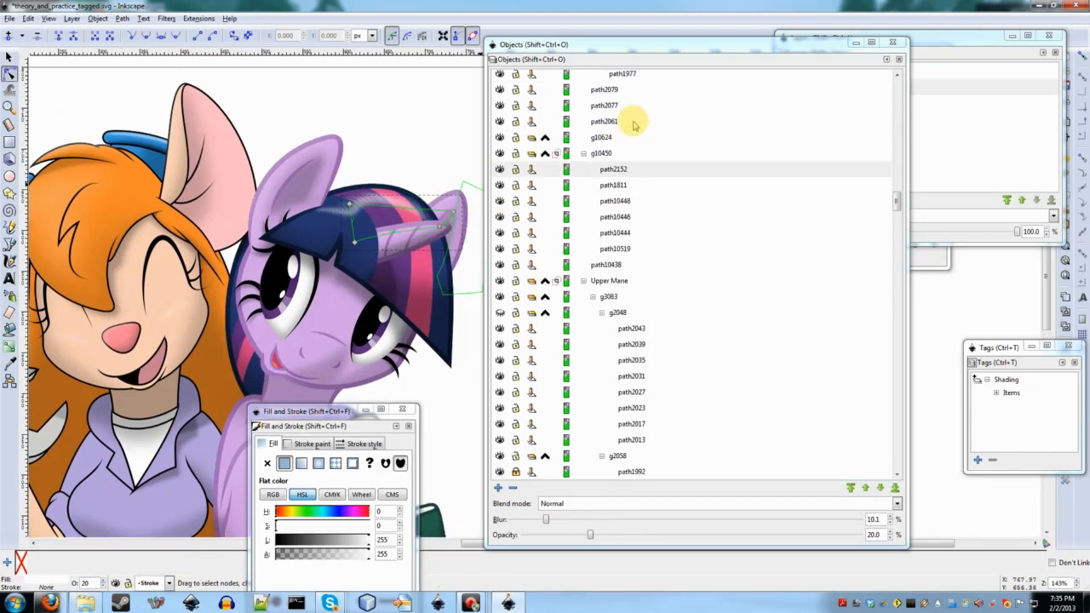
click(622, 169)
click(626, 169)
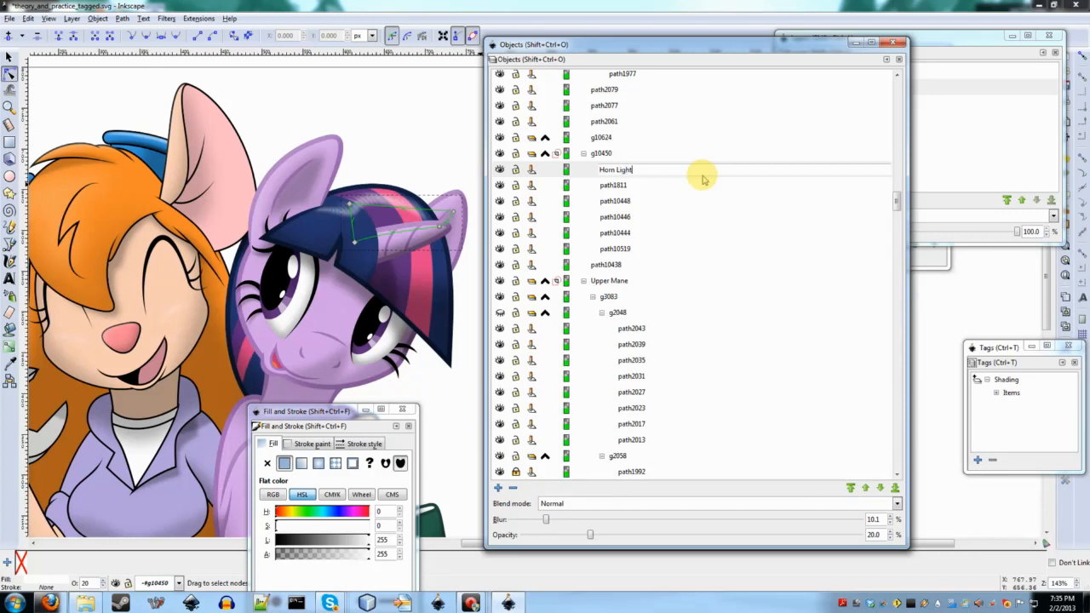
key(Return)
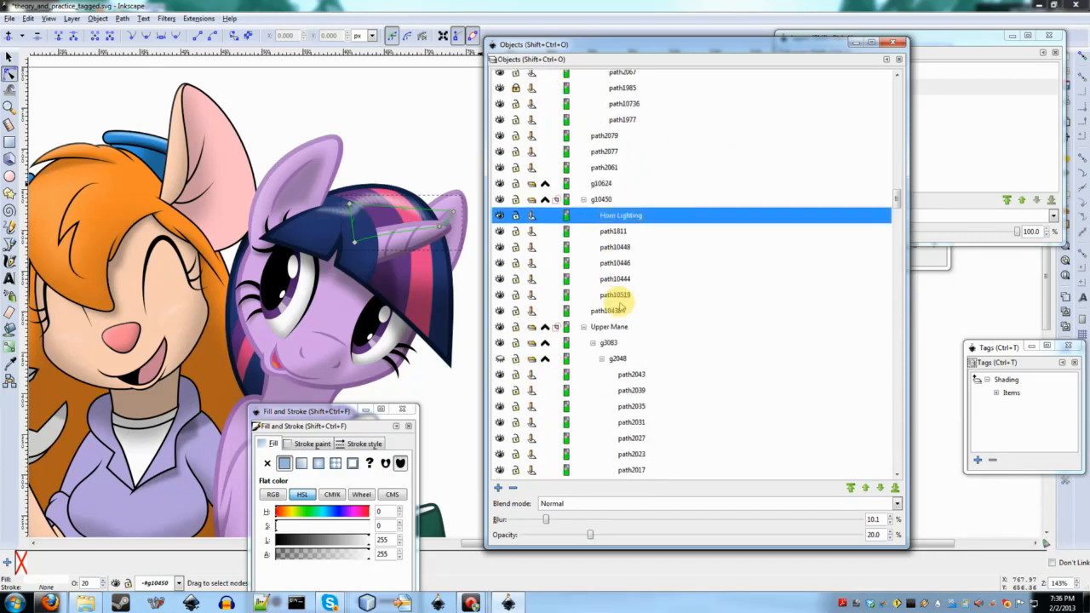
Step: Reselect the Horn Lighting path on the canvas and compare the Layers dialog with the full Objects list
click(379, 129)
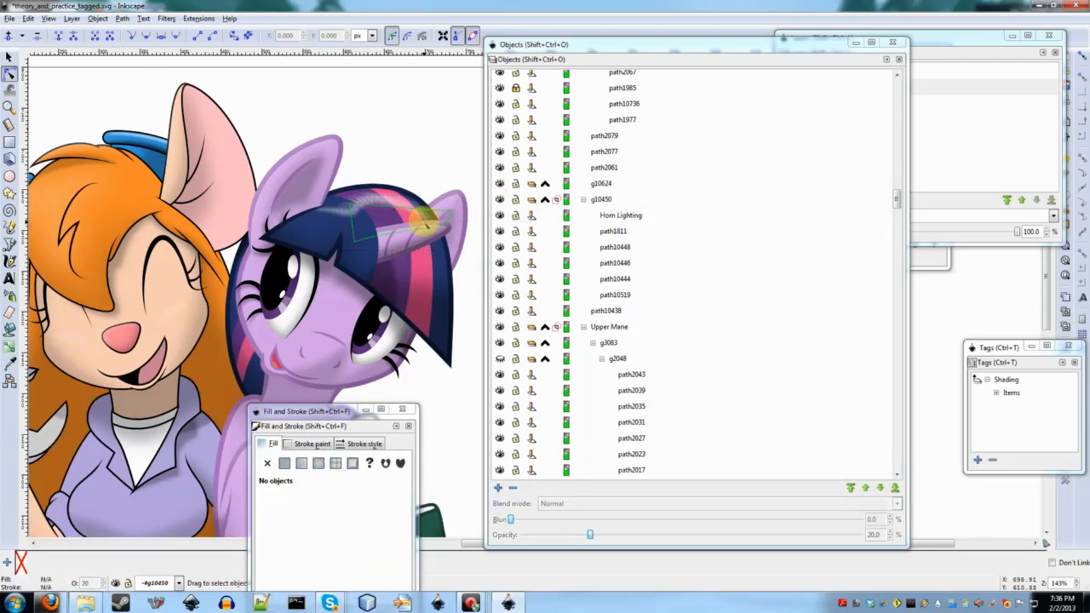
click(424, 219)
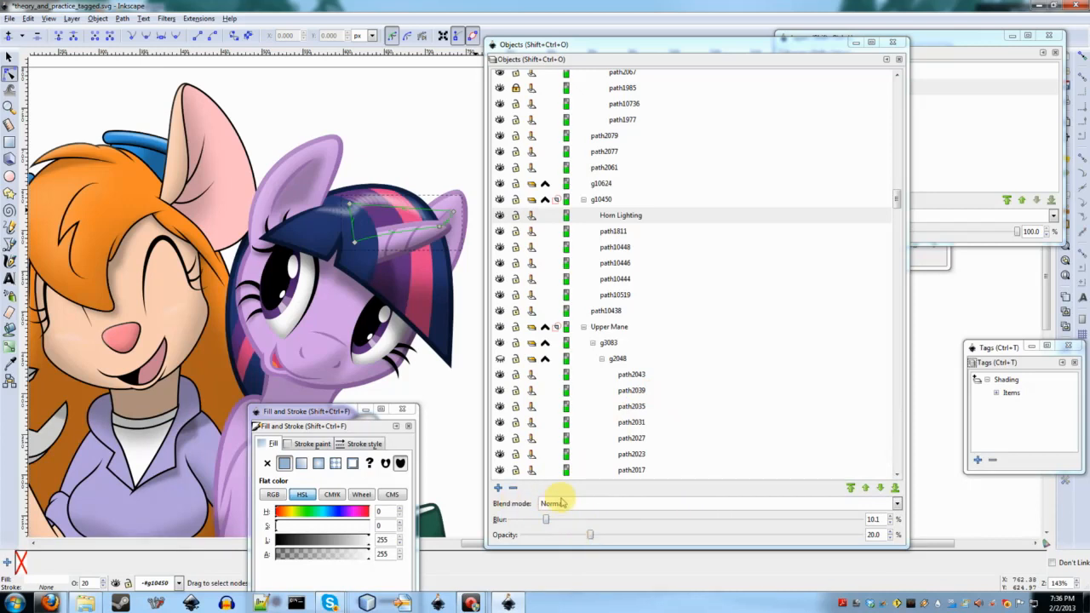
click(981, 169)
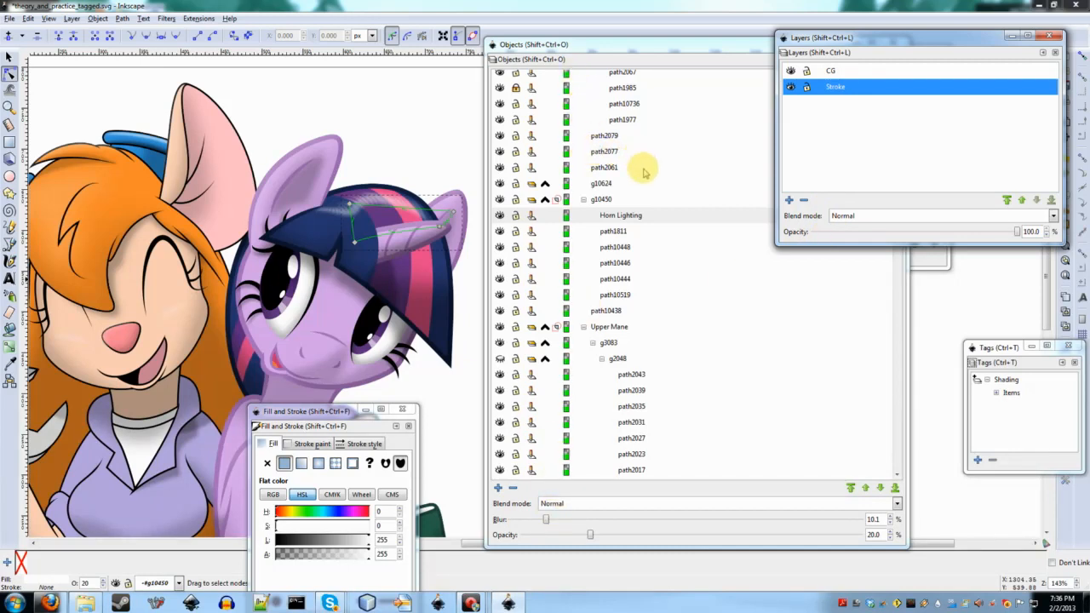
scroll(579, 281, down, 6)
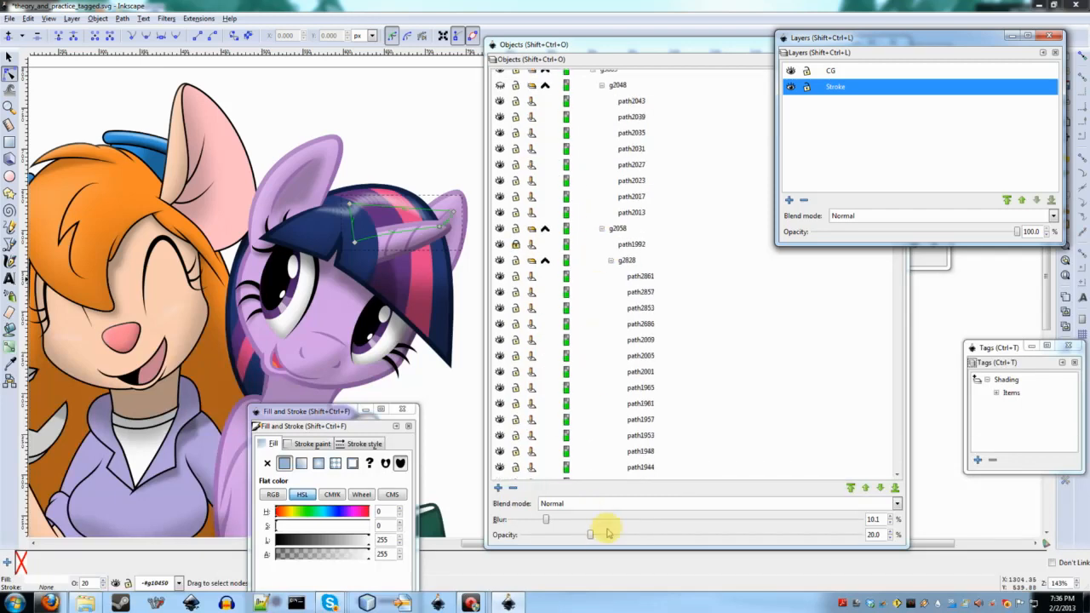
scroll(416, 316, down, 2)
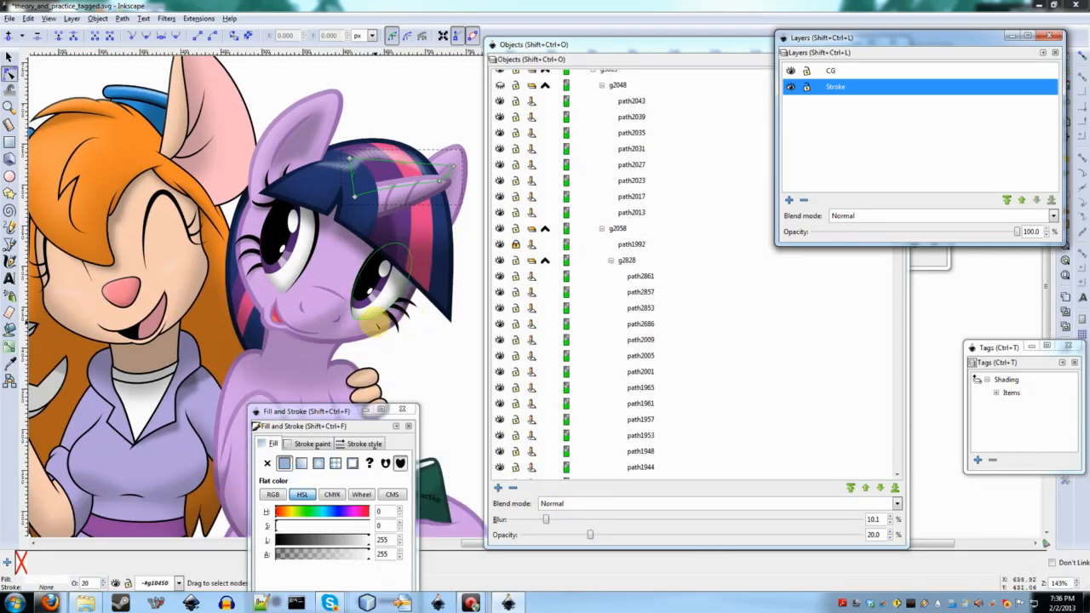
ctrl+scroll(375, 322, down, 2)
scroll(732, 358, up, 4)
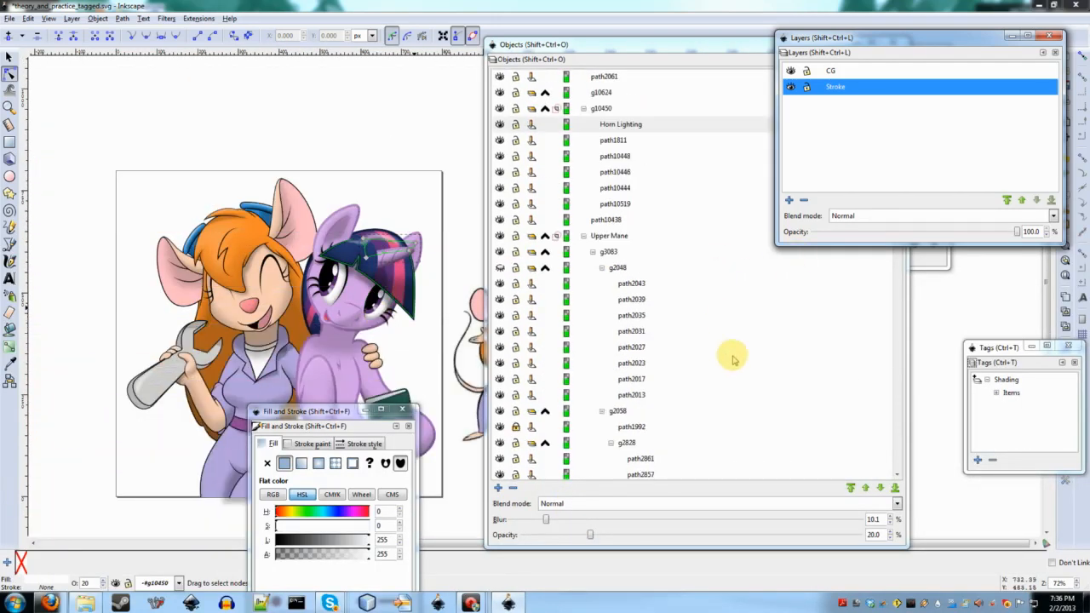
scroll(733, 358, up, 10)
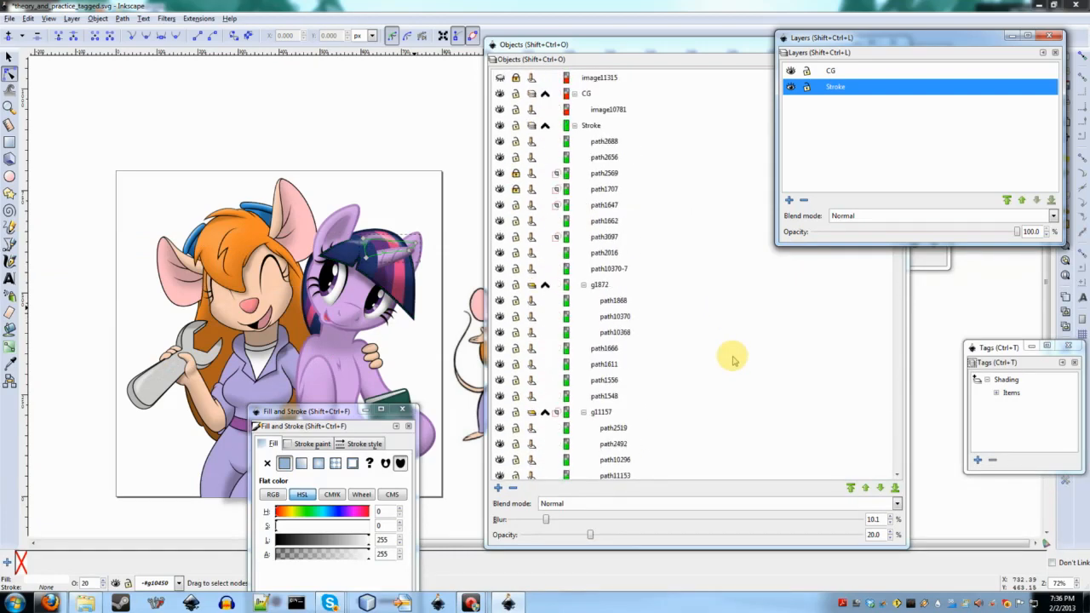
Step: Show the locked image11315 over the drawing, clear the selection, and hide the image again
click(500, 78)
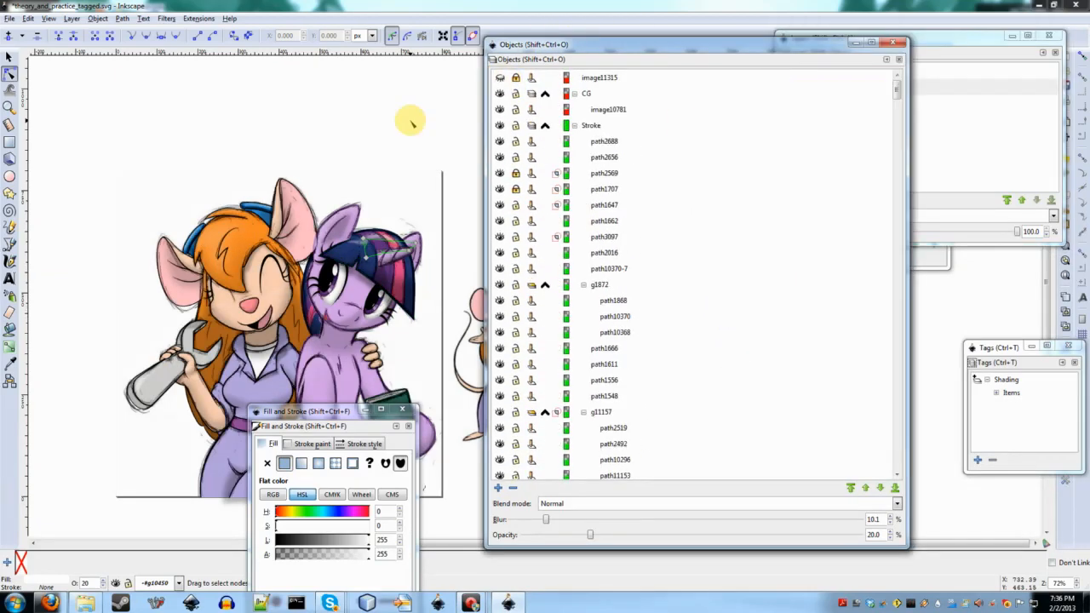
click(370, 115)
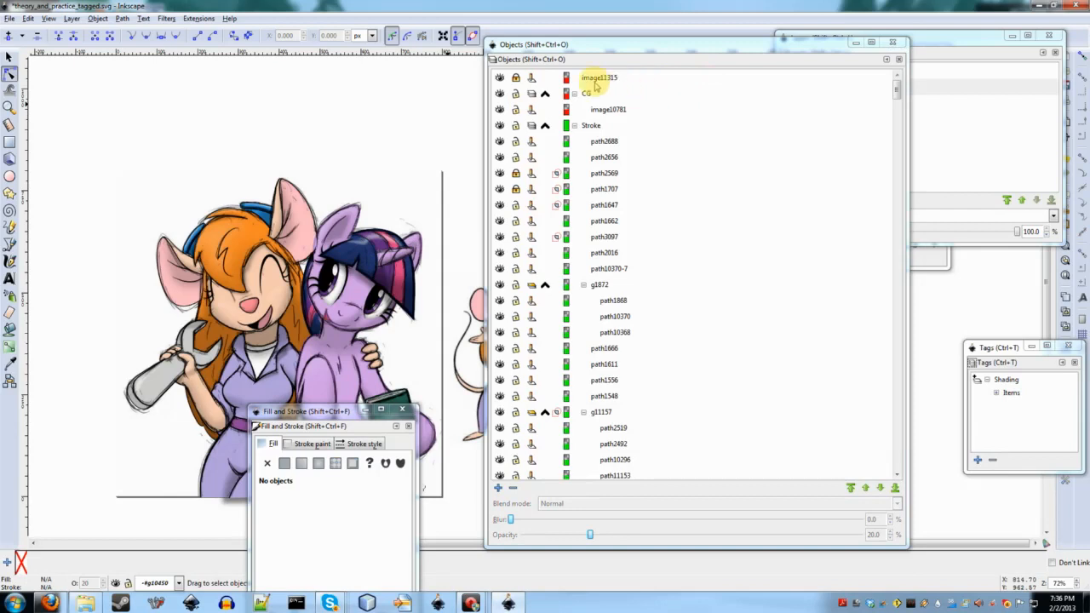
click(515, 77)
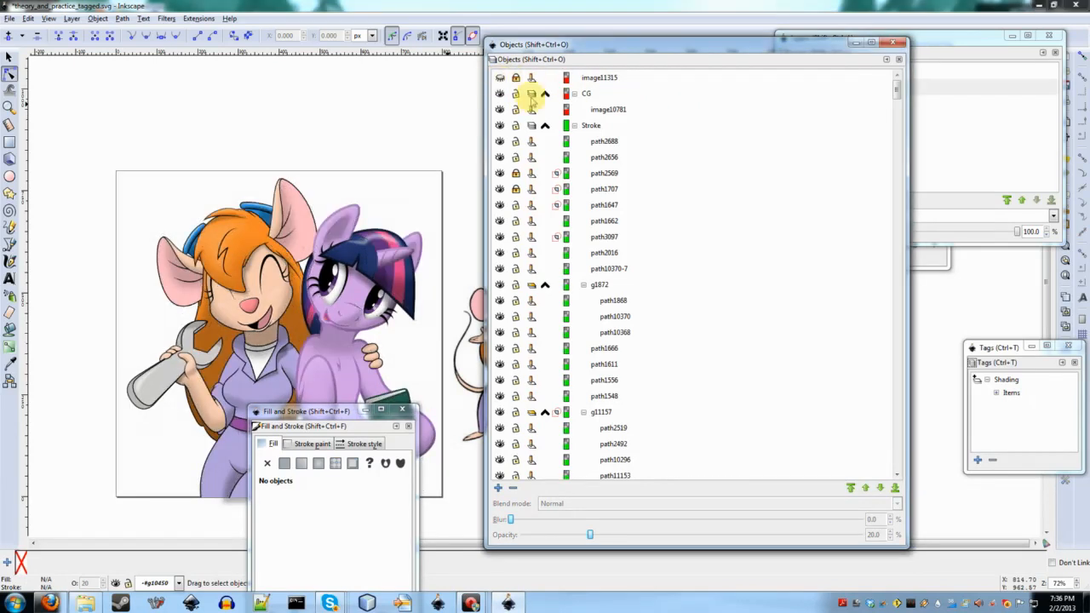
Step: Show image3716 at the end of the Objects list and try the Multiply blend mode on the Stroke layer
scroll(869, 438, down, 10)
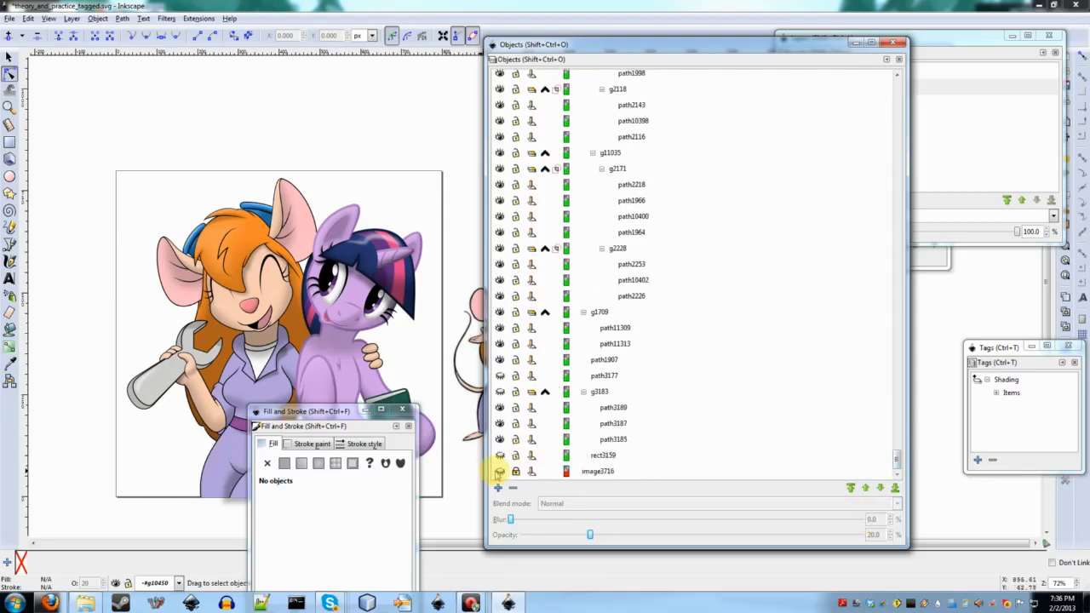
click(500, 471)
drag(898, 458, 895, 88)
click(600, 125)
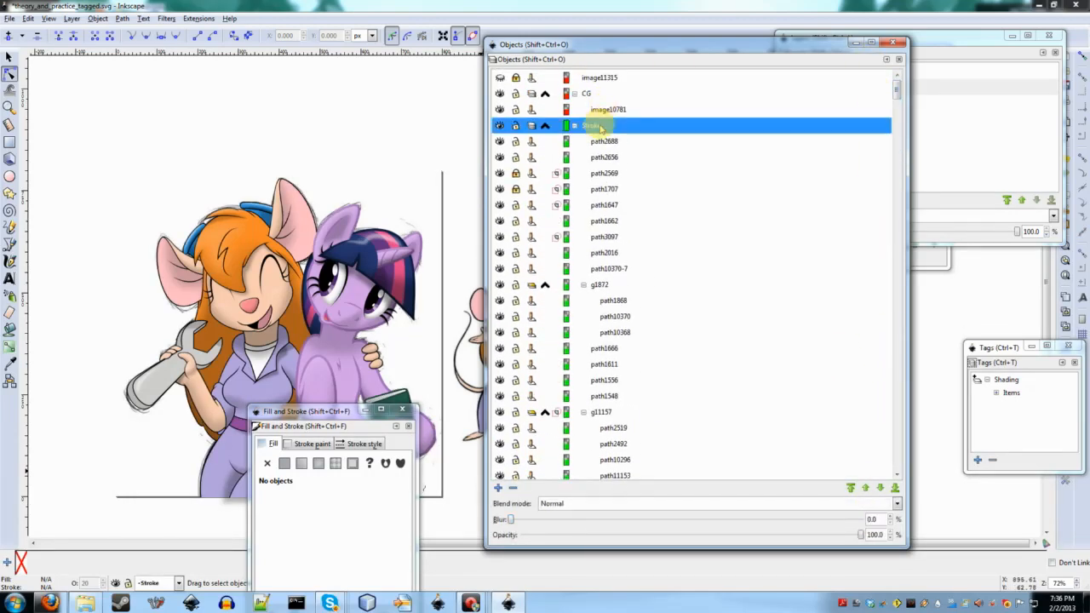
click(553, 503)
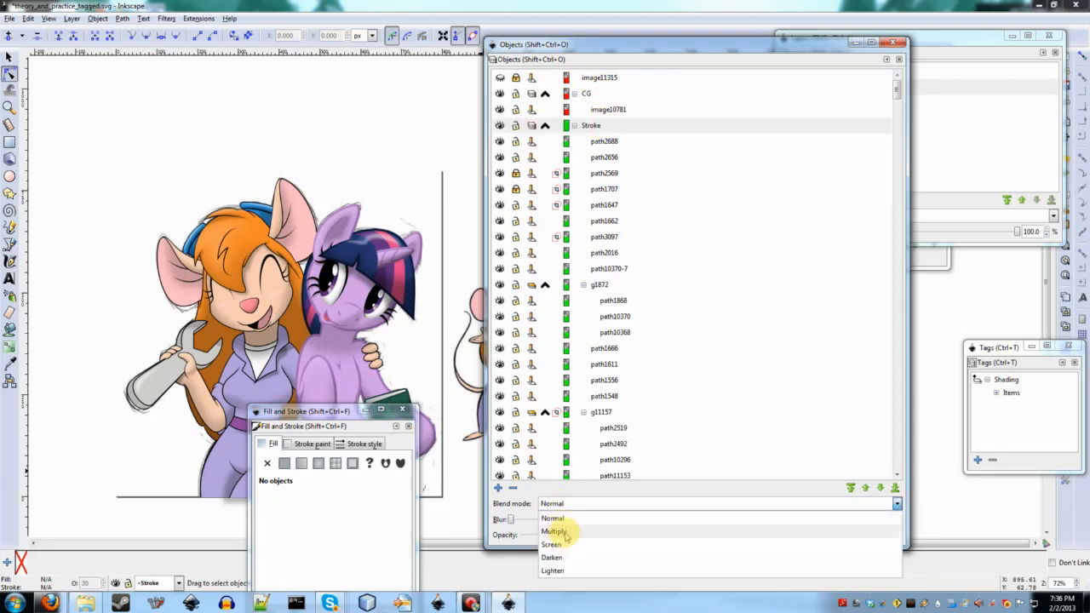
click(562, 531)
scroll(290, 362, down, 3)
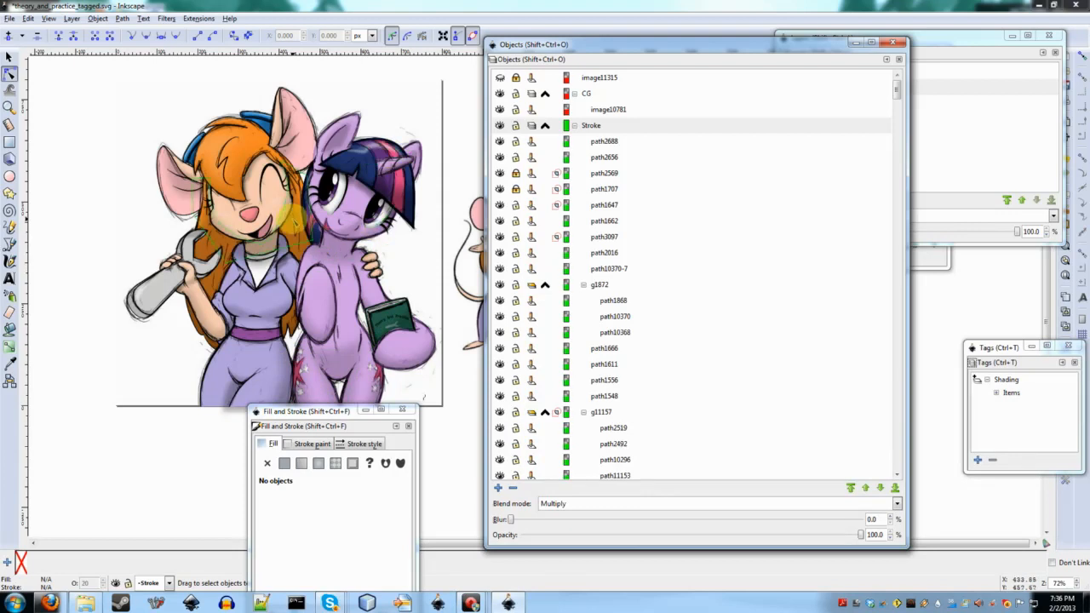
scroll(354, 241, up, 6)
scroll(354, 241, down, 6)
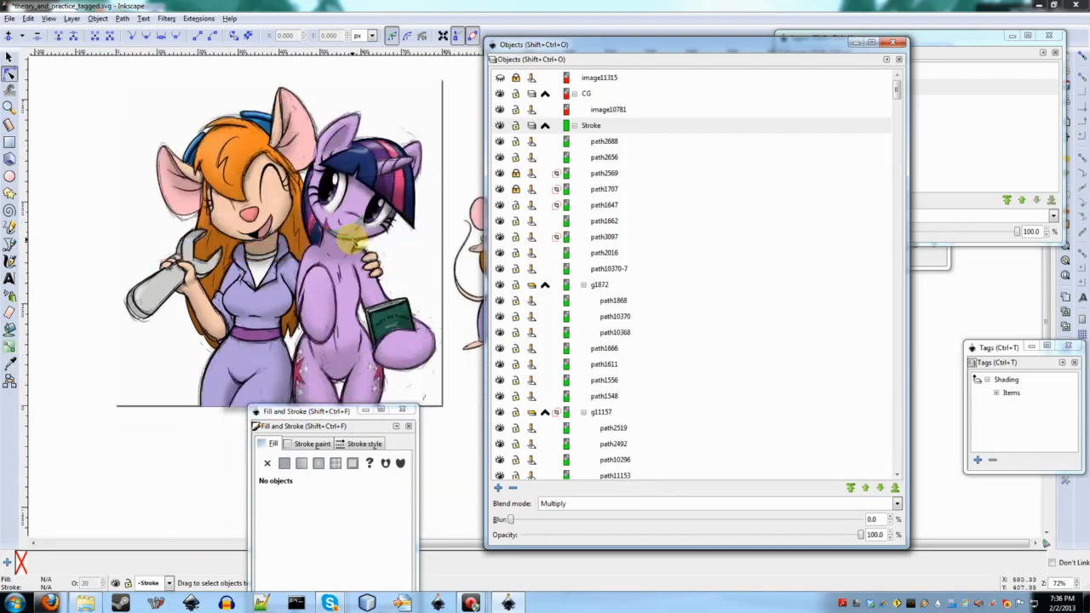
Step: Set the Stroke layer's blend mode back to Normal and hide image3716
click(564, 504)
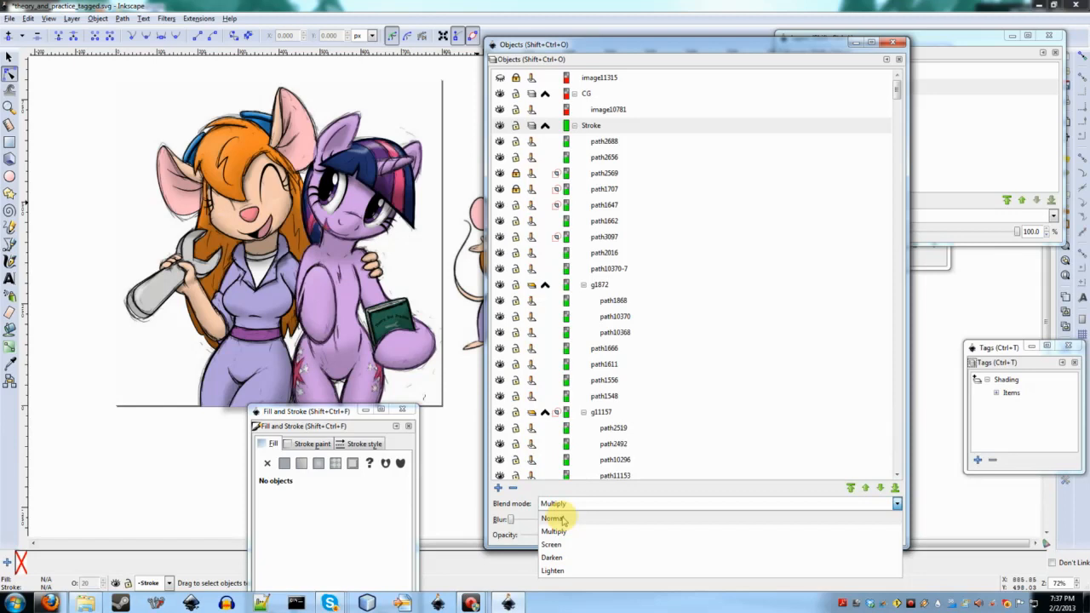
click(553, 519)
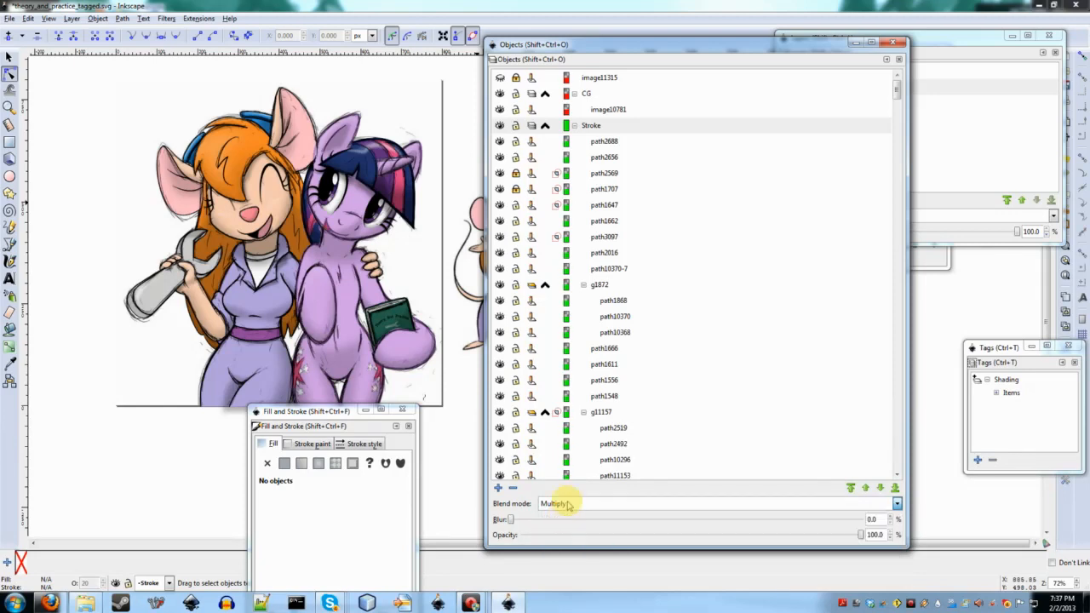
scroll(637, 161, down, 8)
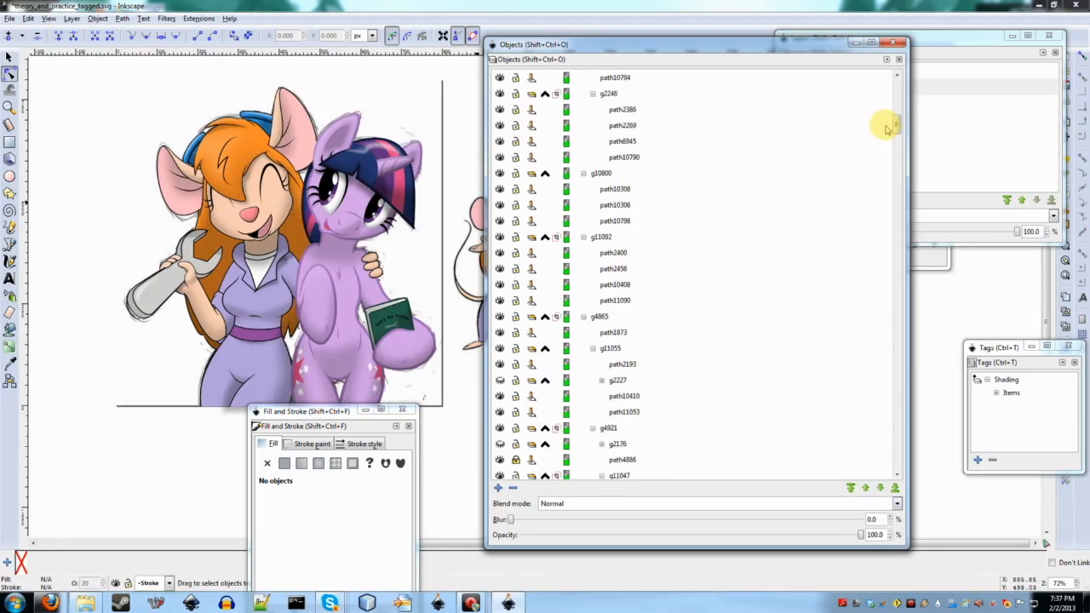
drag(897, 125, 891, 479)
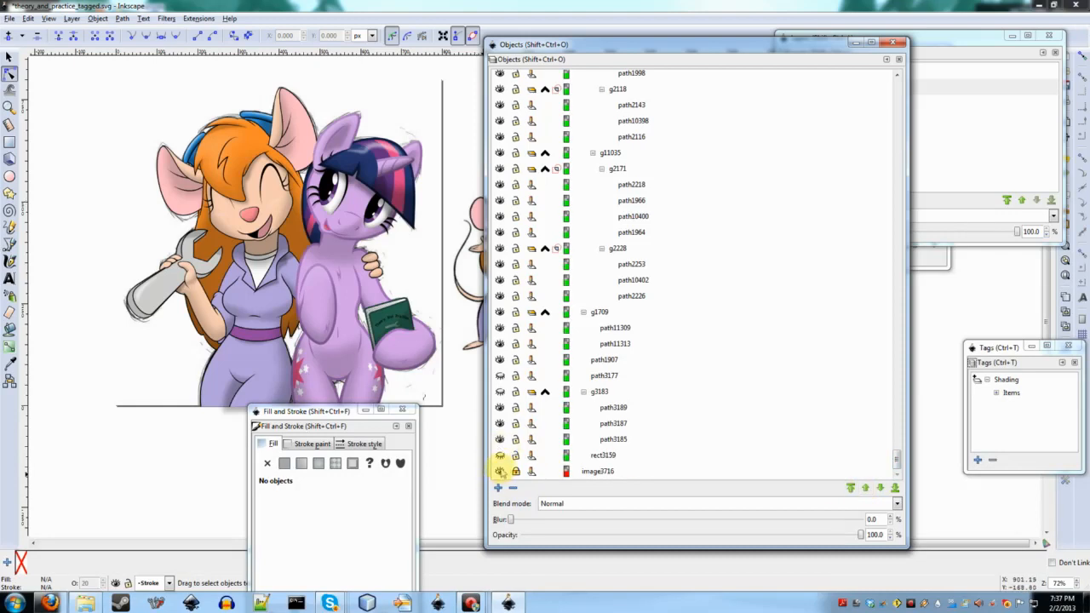
click(500, 469)
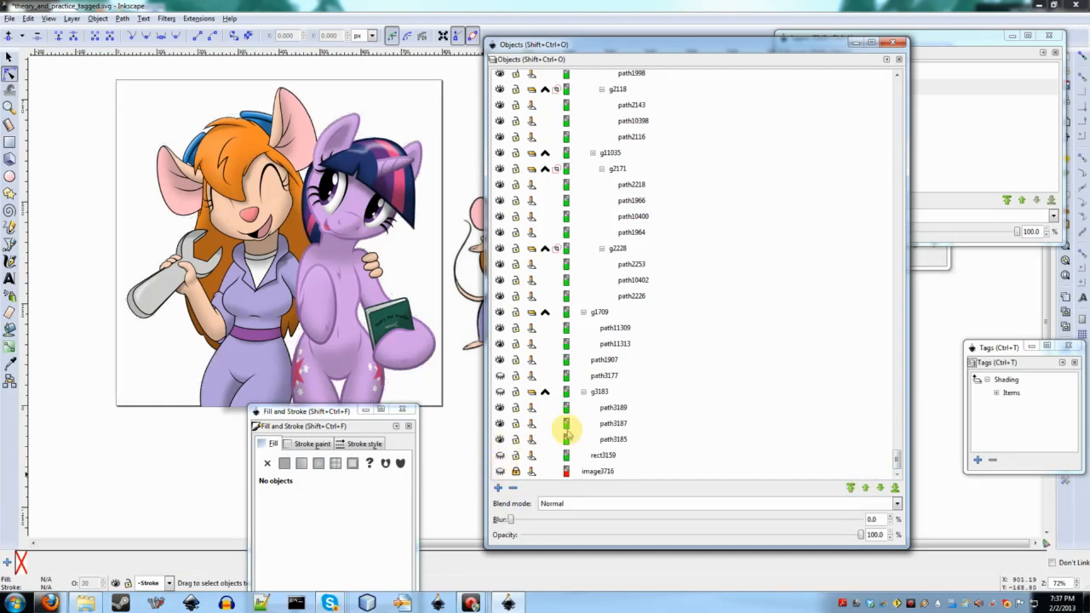
Step: Find group g10648 in the Objects list and select its first path
scroll(169, 162, up, 1)
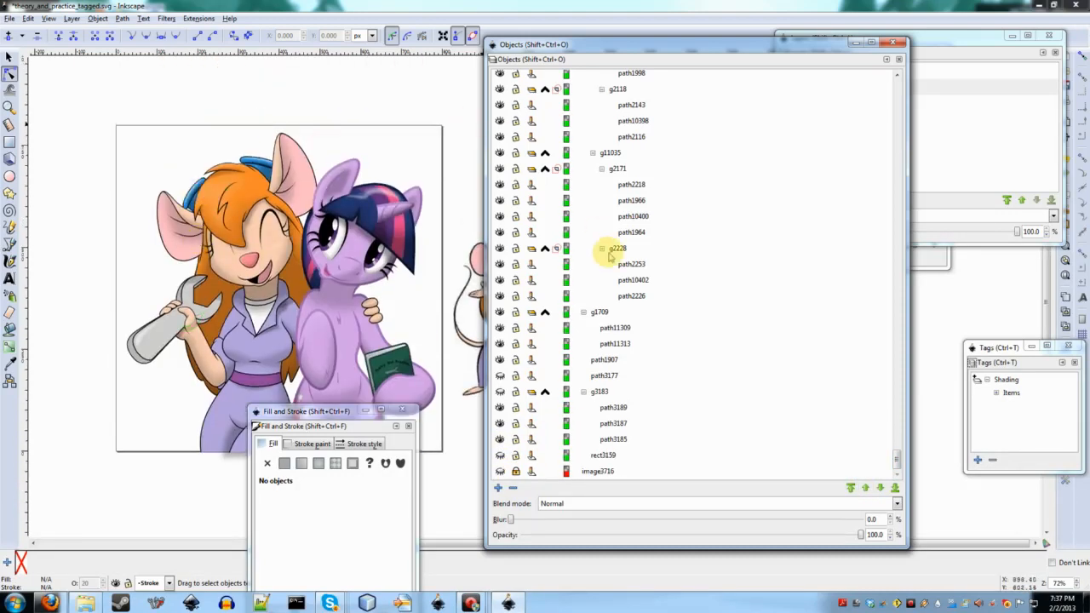
scroll(608, 255, up, 5)
scroll(608, 258, up, 6)
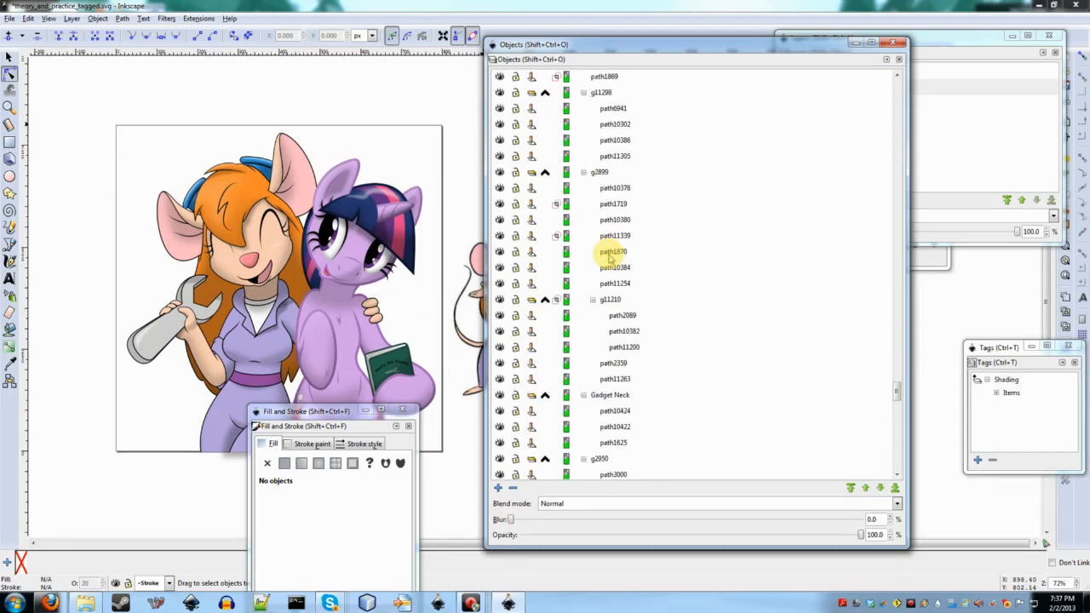
scroll(610, 258, up, 8)
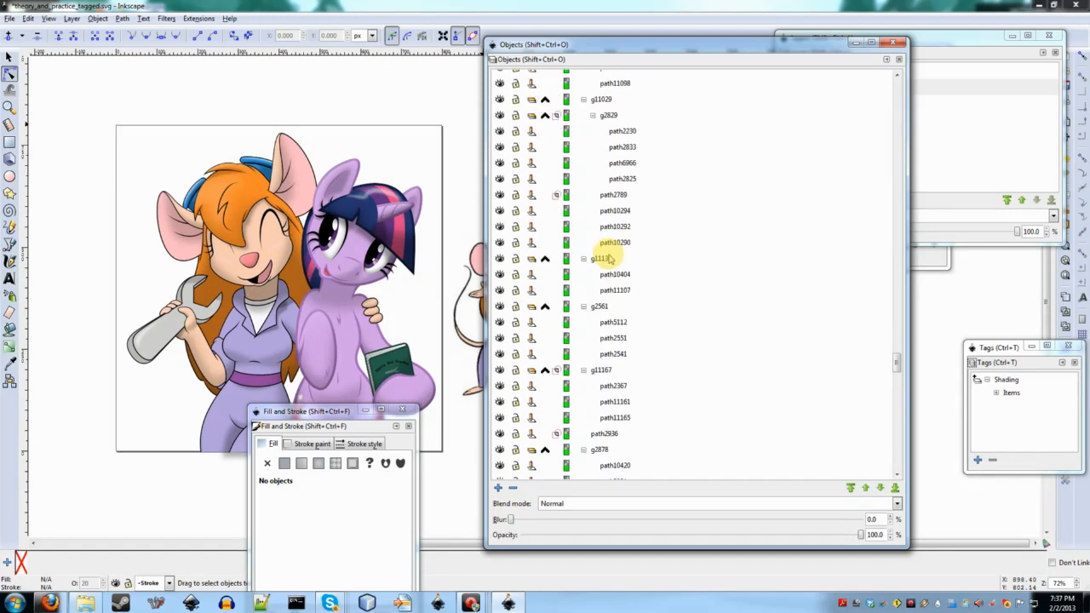
click(619, 178)
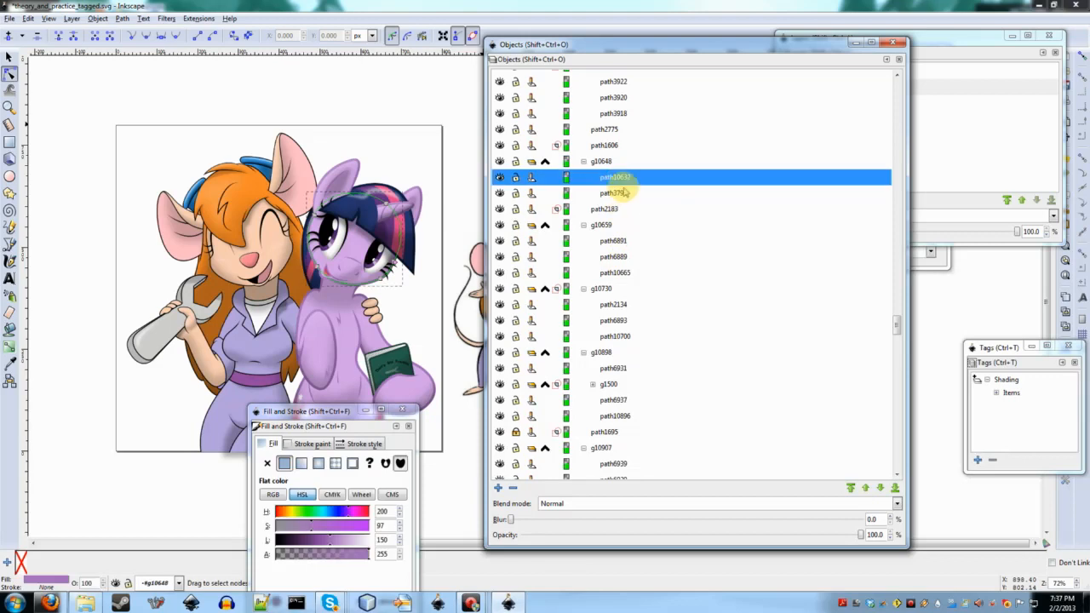
Step: Select path3793 in group g10648, and instead the consecutive paths path2094 through path10430 in group g10459
click(623, 192)
scroll(652, 197, up, 2)
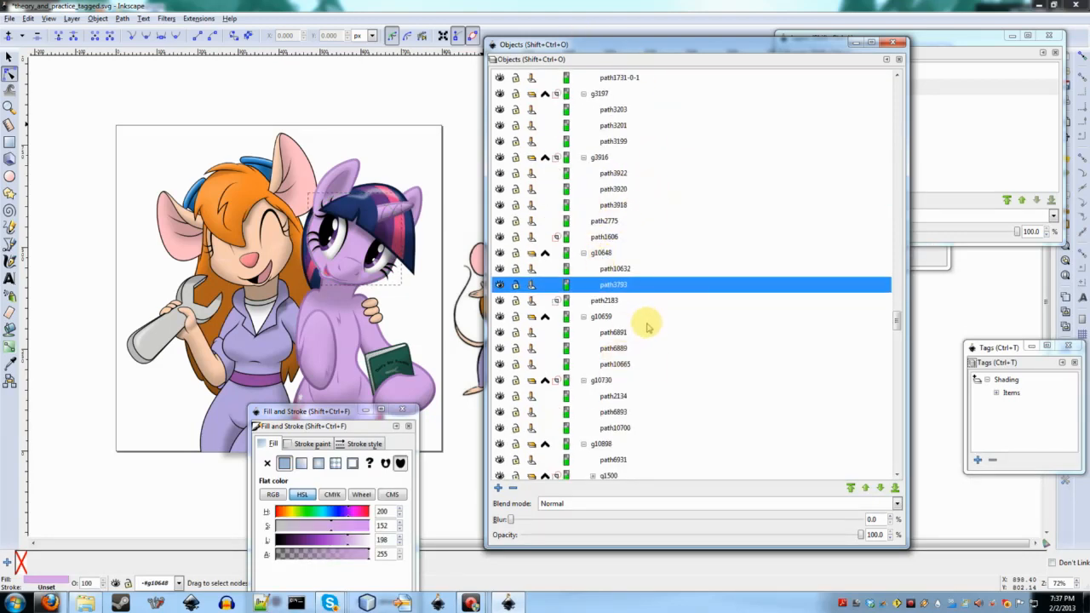
scroll(647, 325, up, 10)
scroll(647, 326, up, 3)
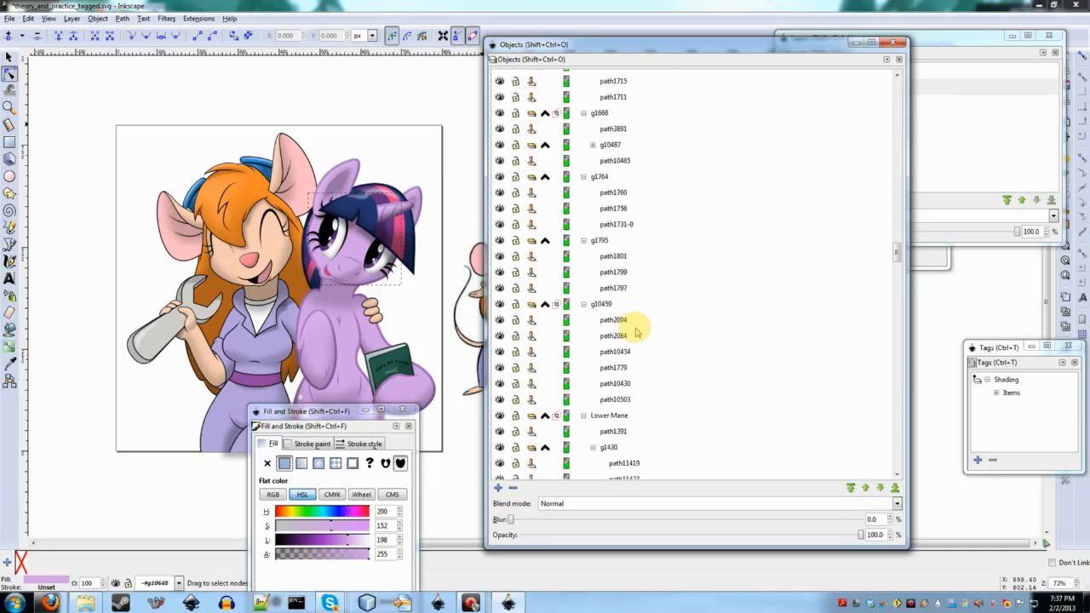
click(628, 321)
shift+click(622, 351)
click(634, 319)
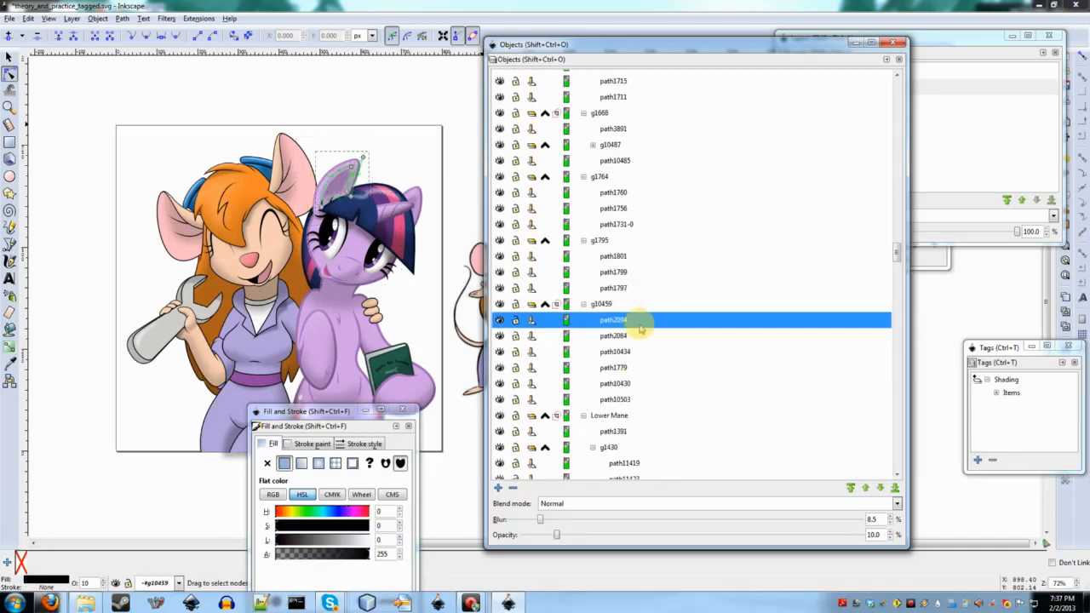
shift+click(621, 381)
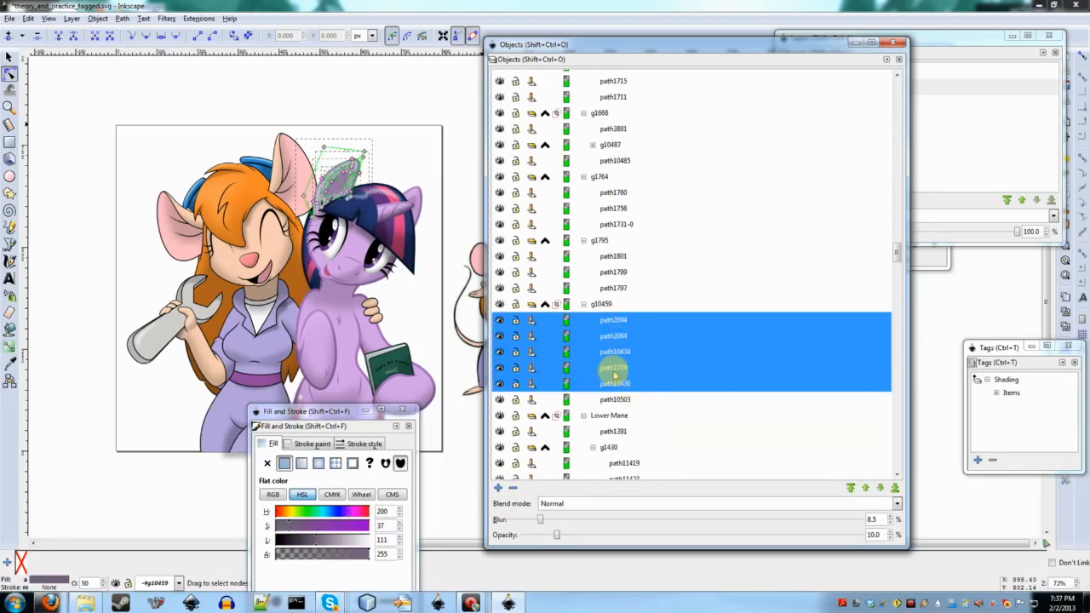
Step: Select path2094, path2084, path10434, path1779 and path10503 in group g10459, leaving out path10430
click(628, 320)
ctrl+click(614, 367)
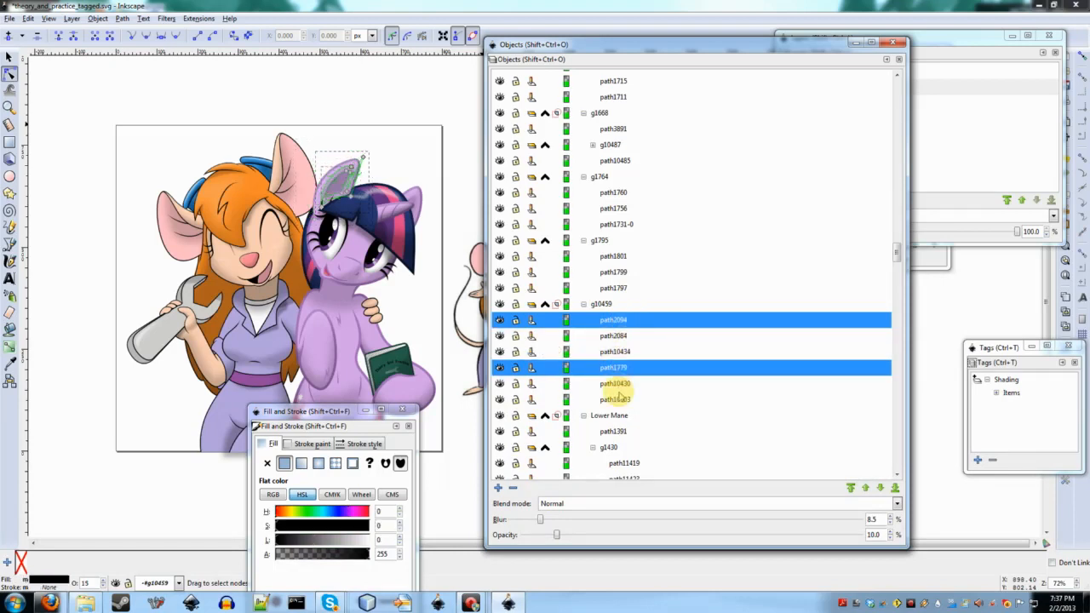
ctrl+click(612, 398)
ctrl+click(614, 335)
ctrl+click(615, 352)
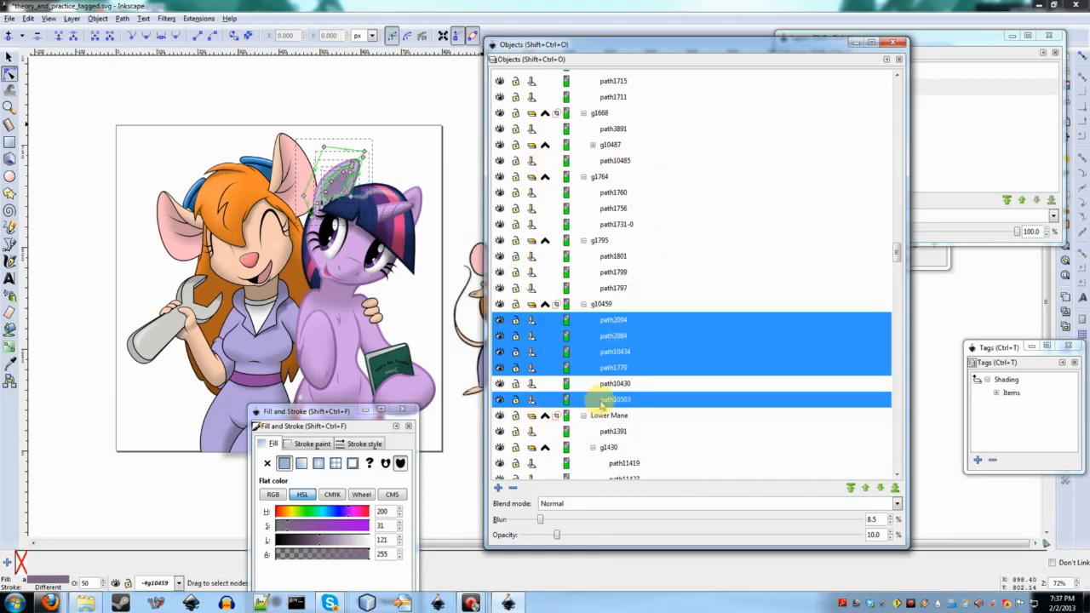
Step: Hide all the selected paths of group g10459 at once and show them again
click(500, 321)
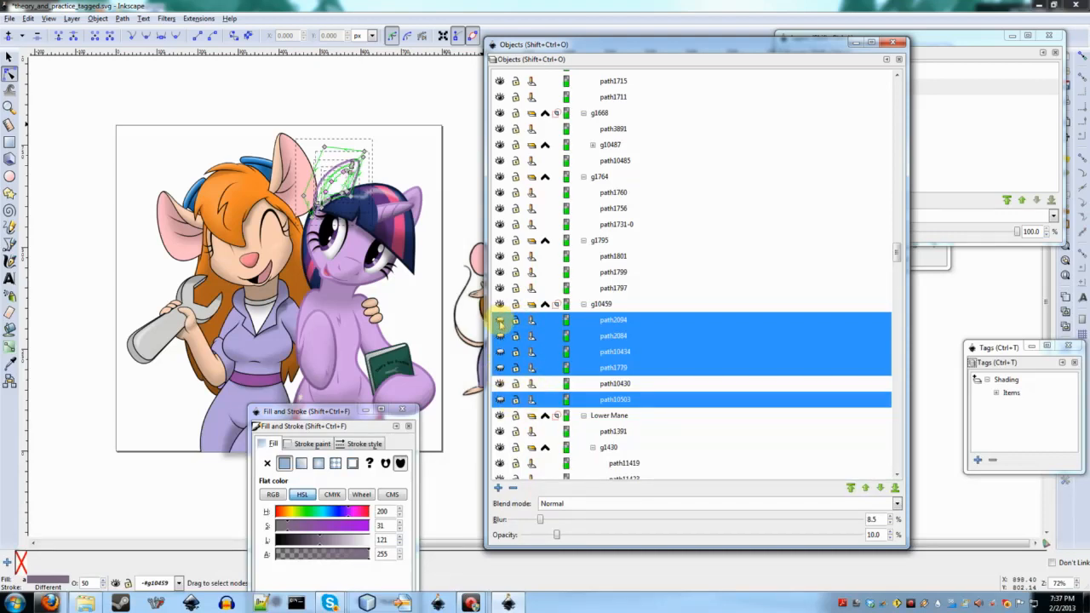
click(500, 321)
click(516, 320)
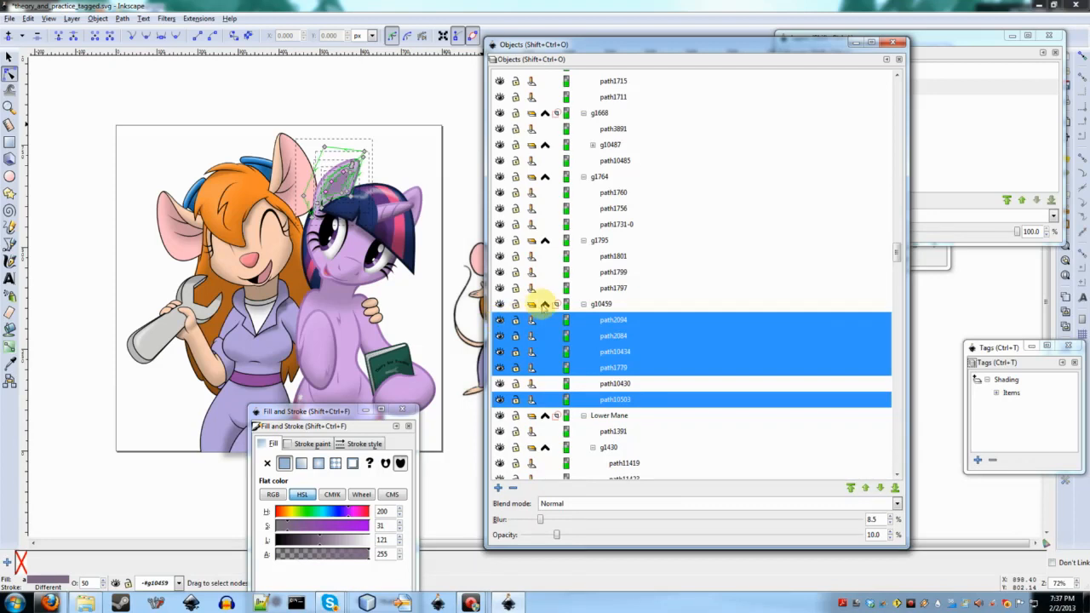
Step: Set the highlight color of the selected paths to hue 182 with alpha 0
click(566, 320)
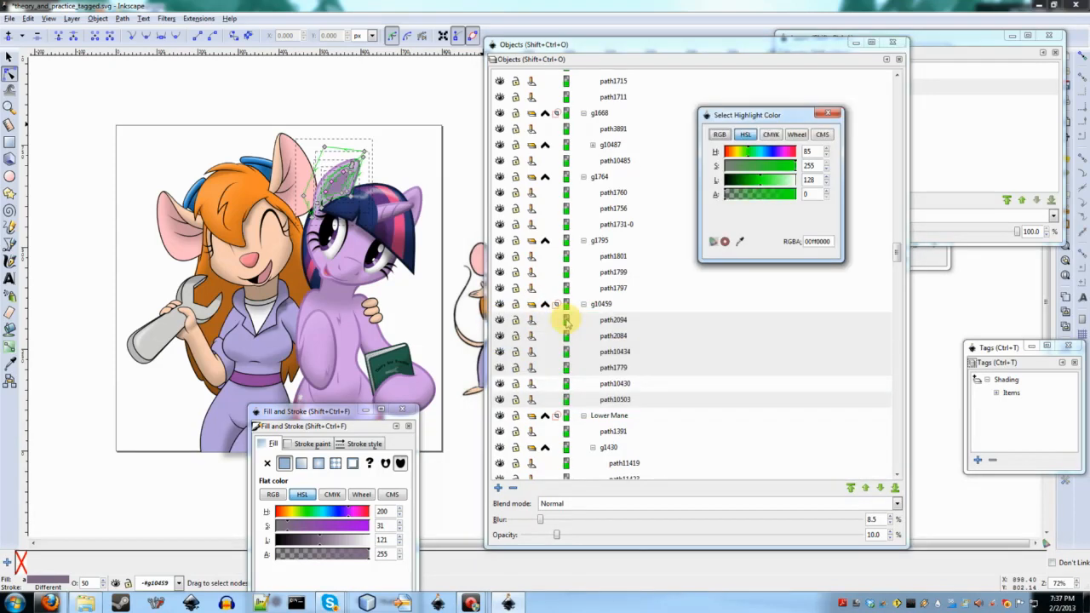
click(775, 153)
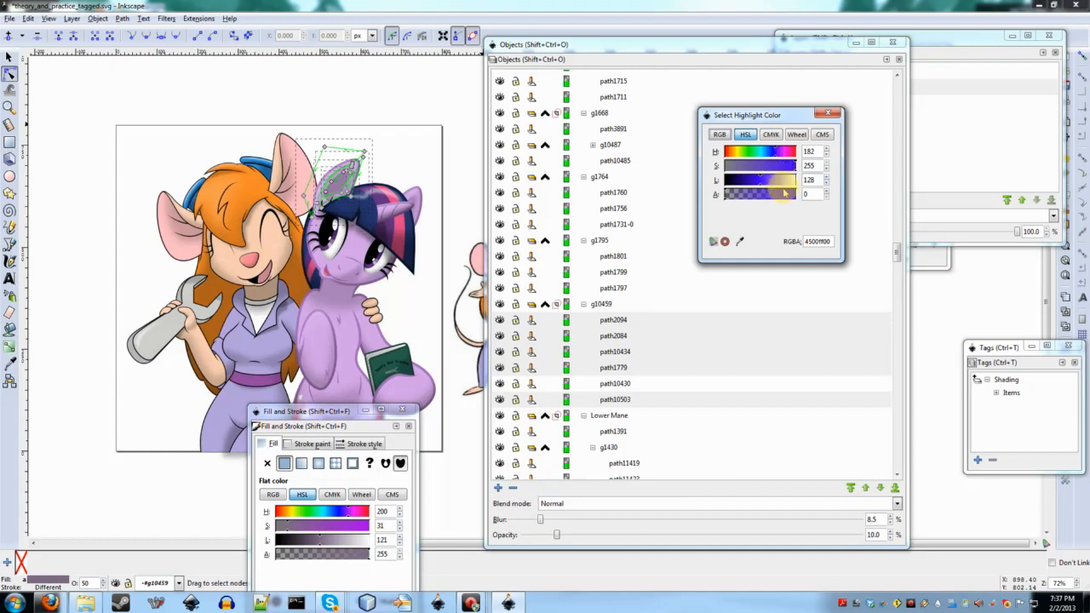
click(782, 195)
drag(781, 195, 724, 194)
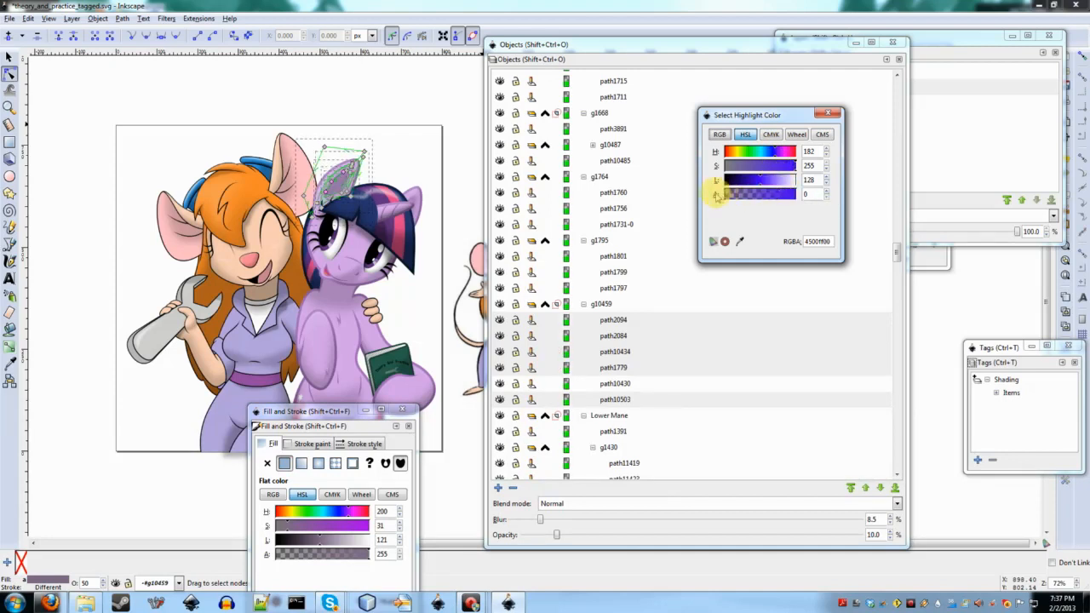
click(827, 113)
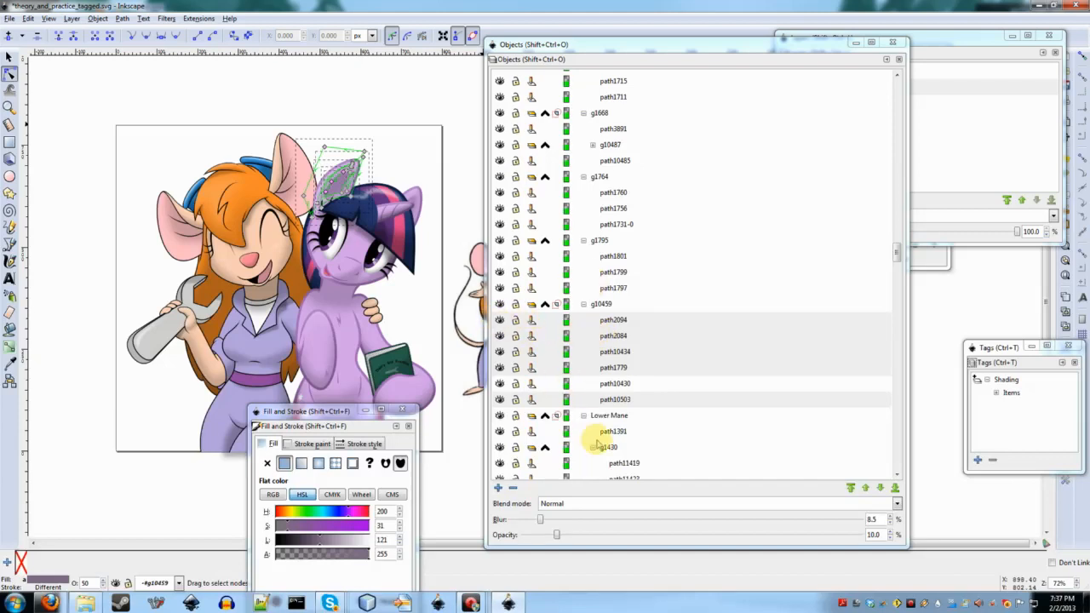
Step: Toggle the visibility of unselected path1760 in group g1764 off and on several times, and clear the selection
click(501, 194)
click(501, 195)
click(502, 196)
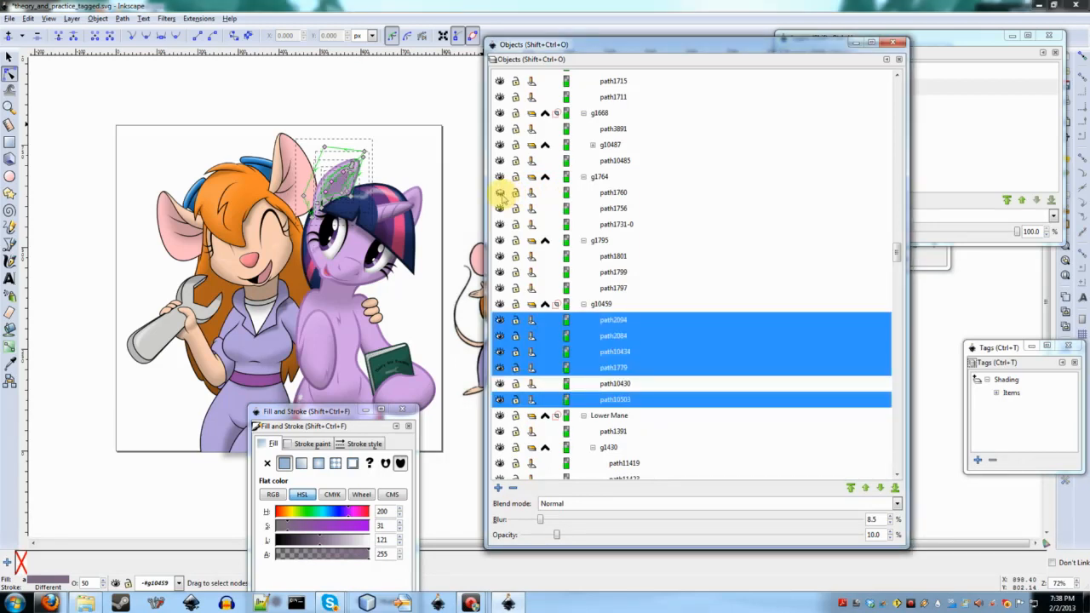
click(503, 196)
click(503, 196)
click(502, 196)
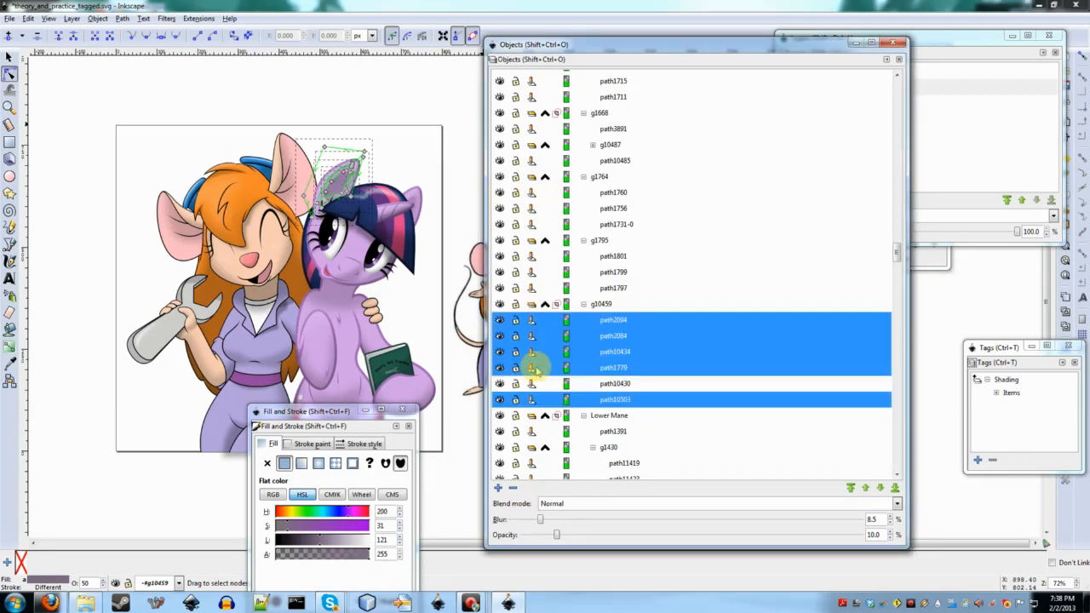
click(387, 112)
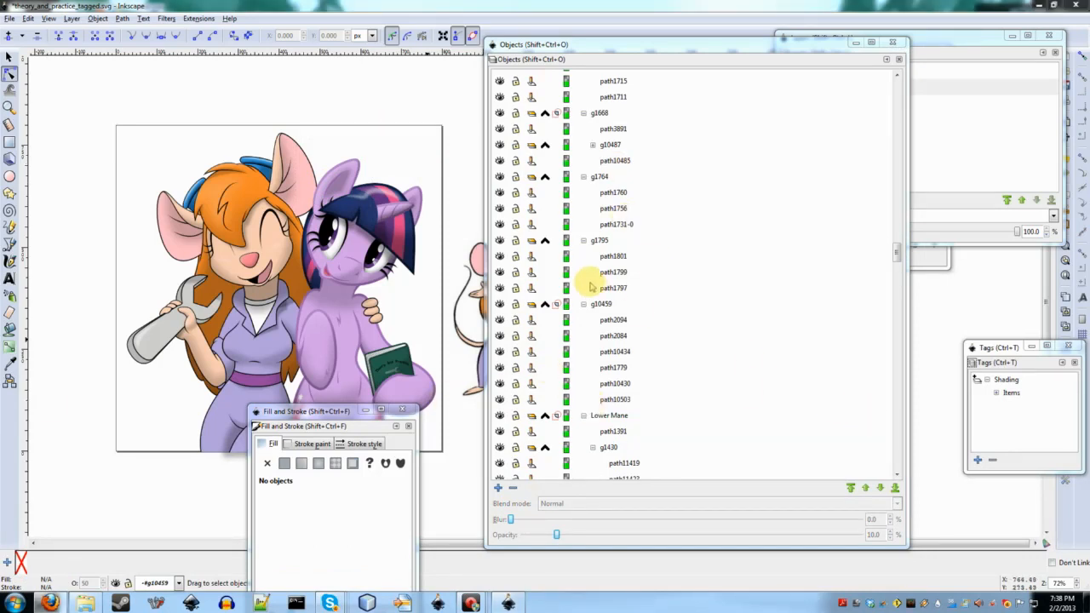
Step: Move the Objects dialog over the drawing and the Tags dialog beside it, and look up the Tags command
scroll(590, 285, down, 10)
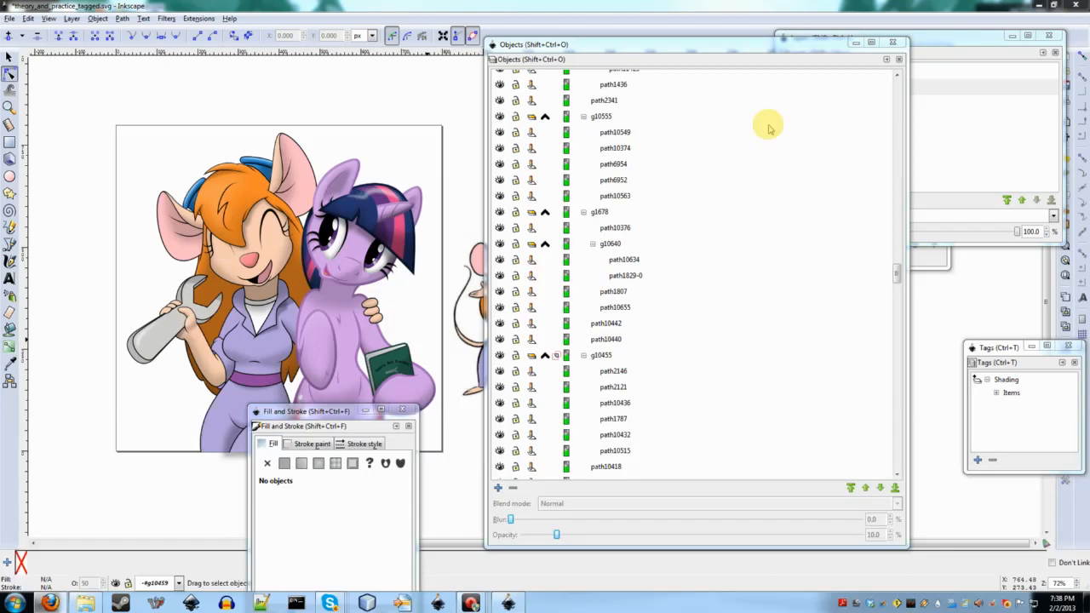
drag(753, 43, 632, 14)
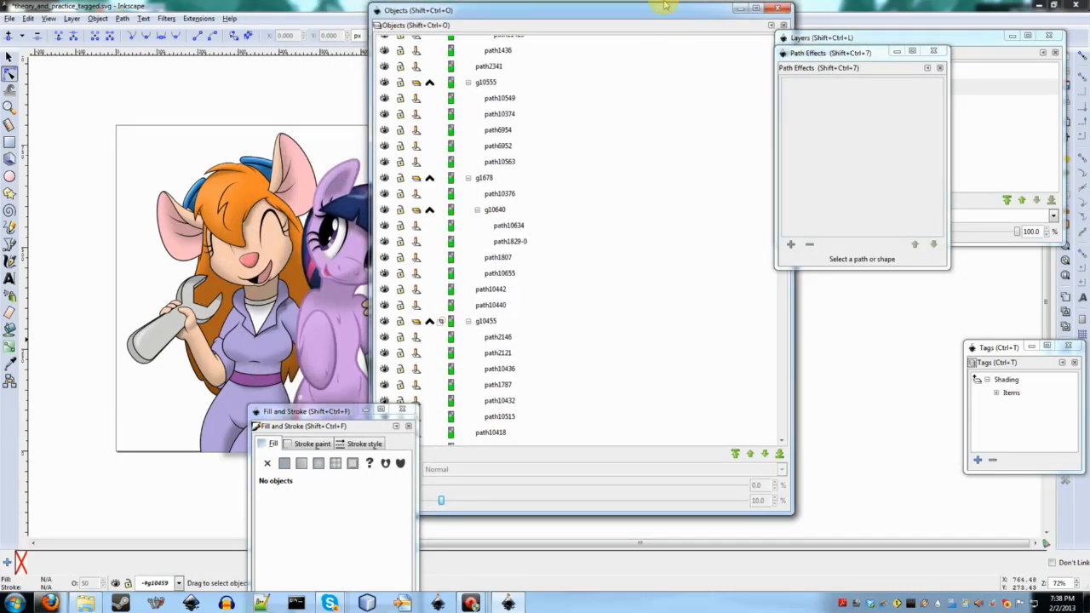
drag(993, 347, 810, 254)
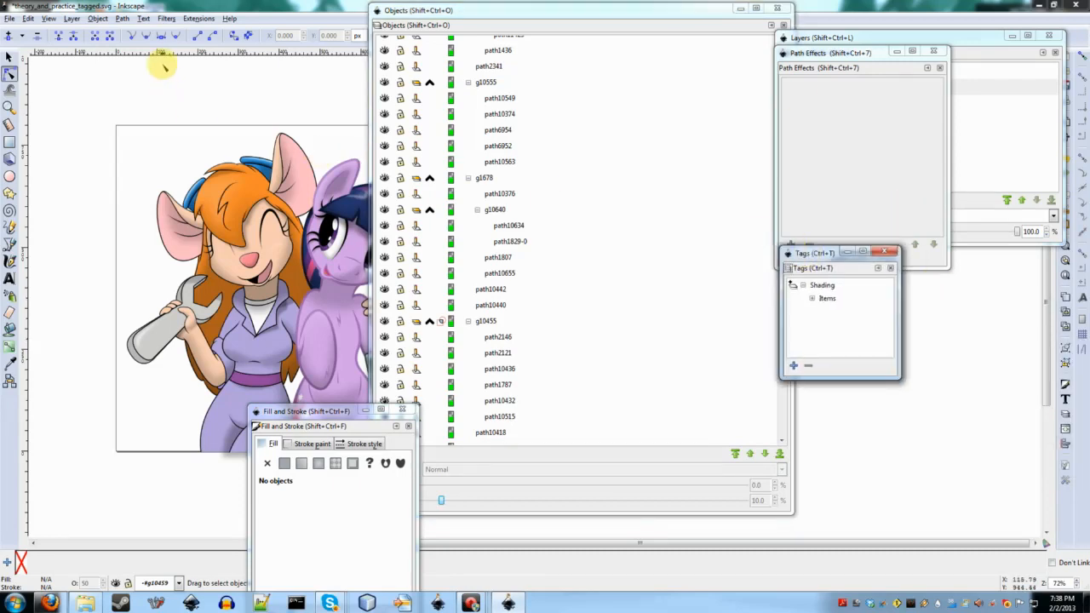
click(98, 17)
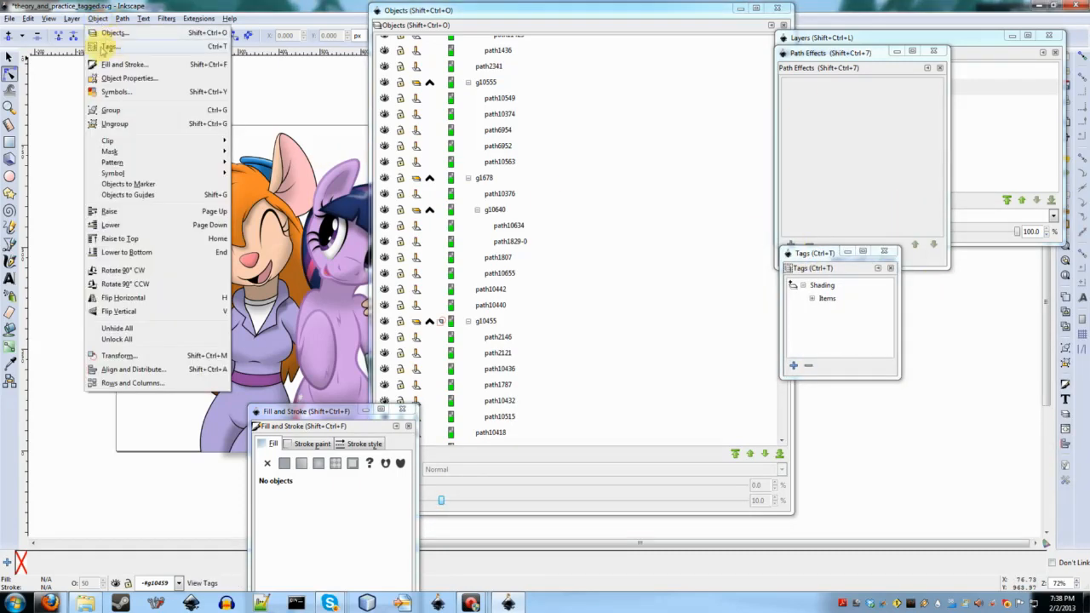
click(196, 5)
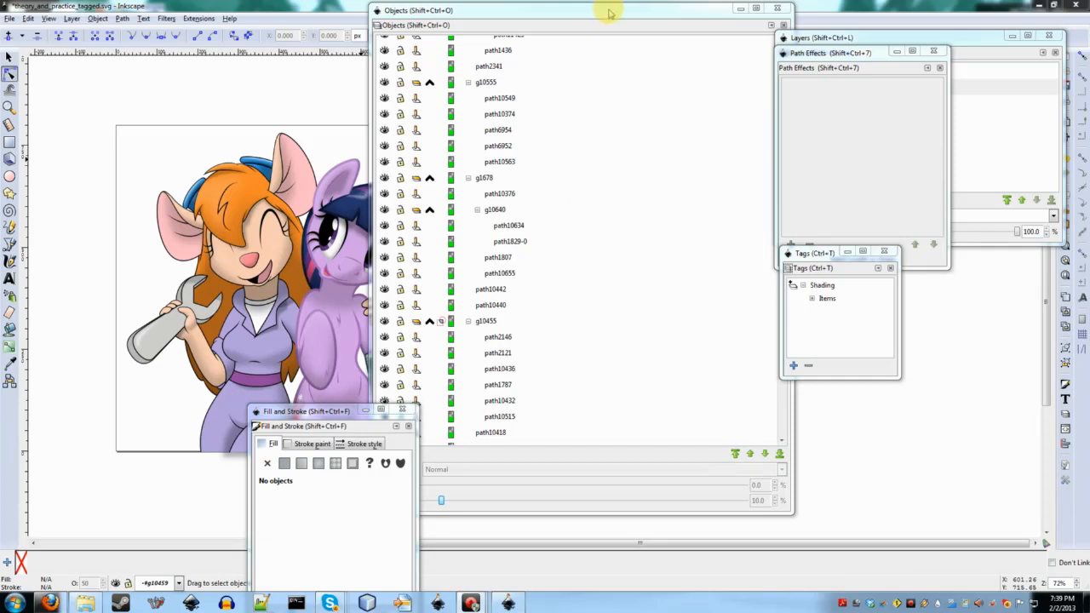
Step: Bring the Layers dialog forward next to the Objects dialog to compare them, and browse the Objects list
drag(609, 12, 617, 28)
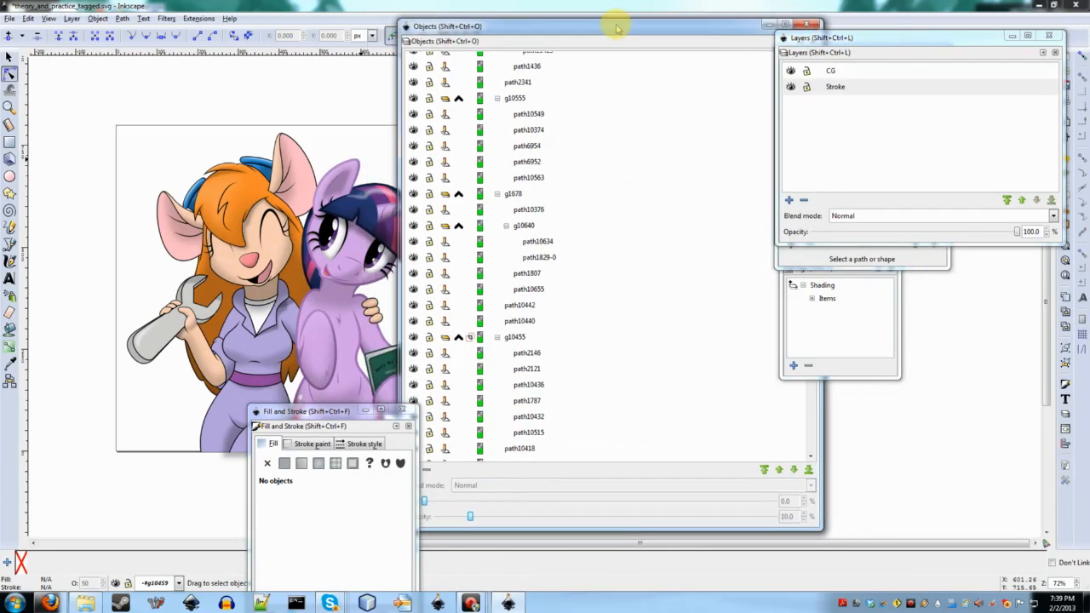
click(827, 36)
click(508, 30)
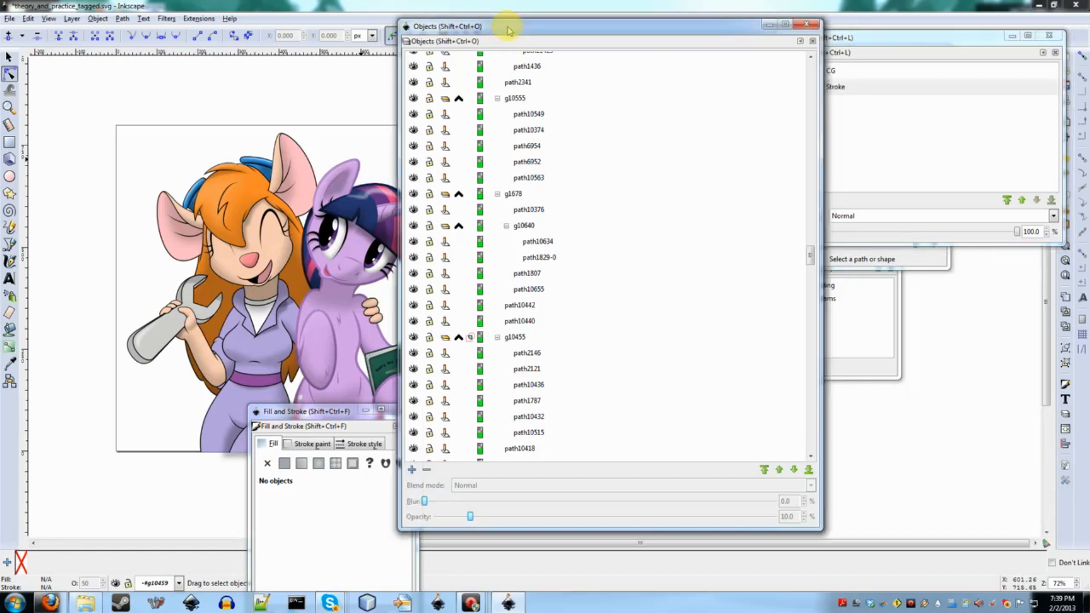
drag(508, 29, 482, 22)
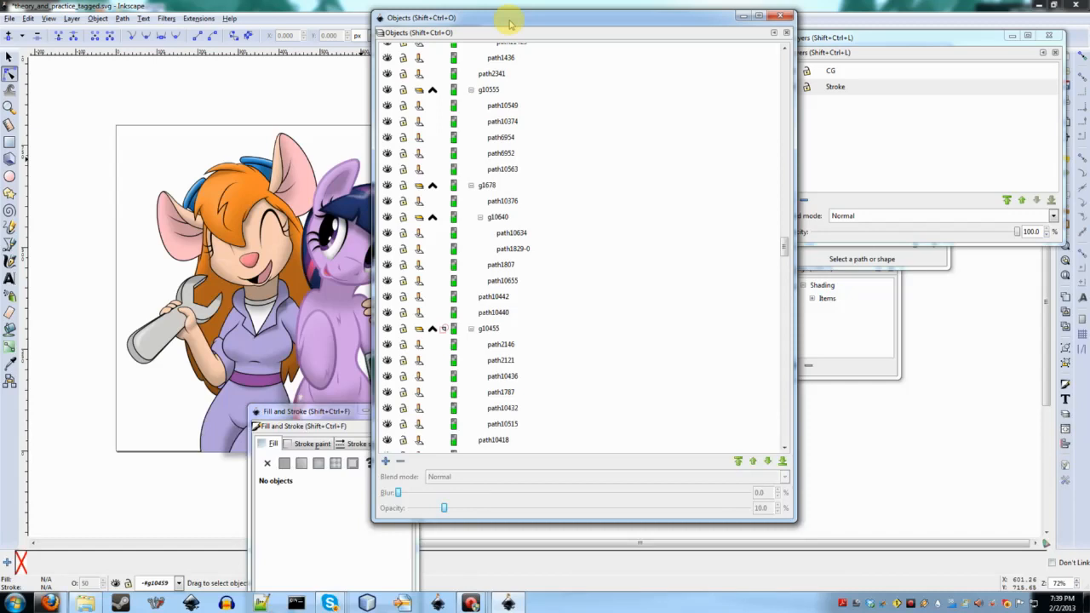
scroll(489, 250, down, 10)
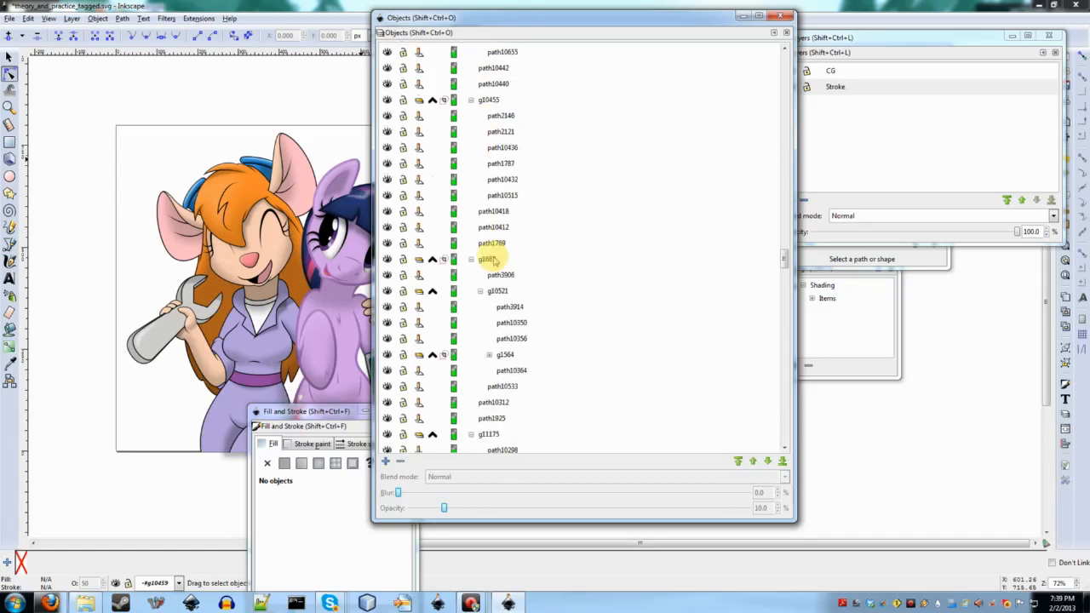
scroll(495, 261, down, 10)
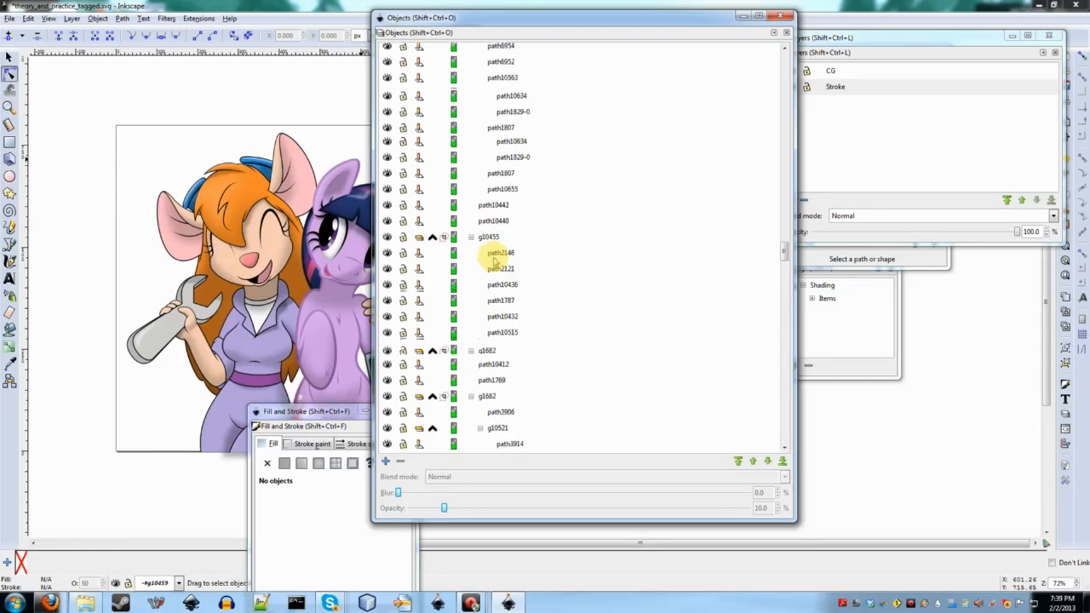
Step: Enlarge the Tags dialog and move the Objects dialog off the two characters in the drawing
click(894, 370)
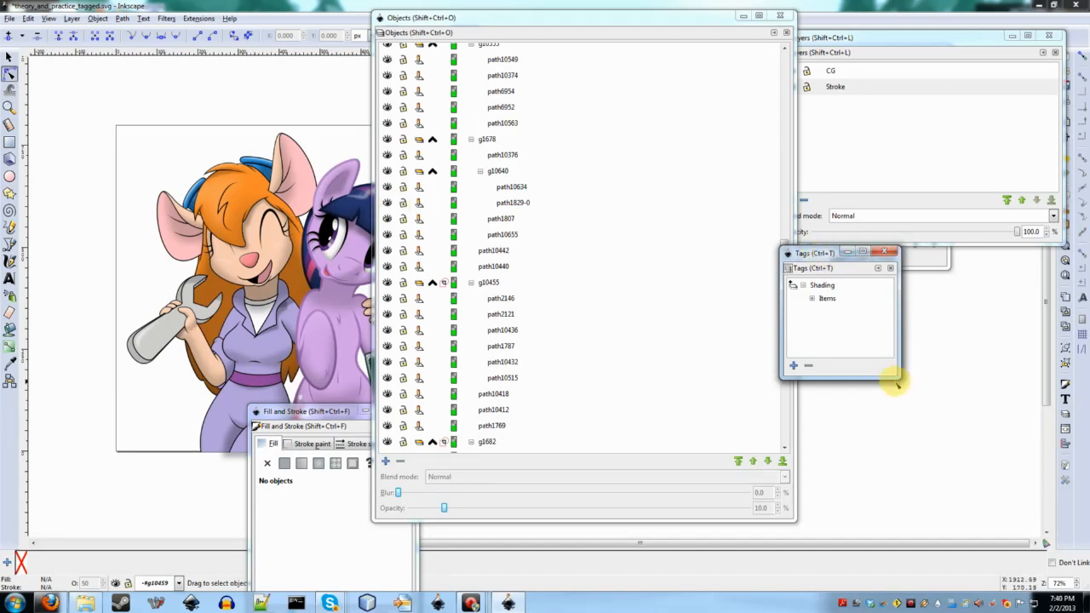
drag(897, 374, 1021, 506)
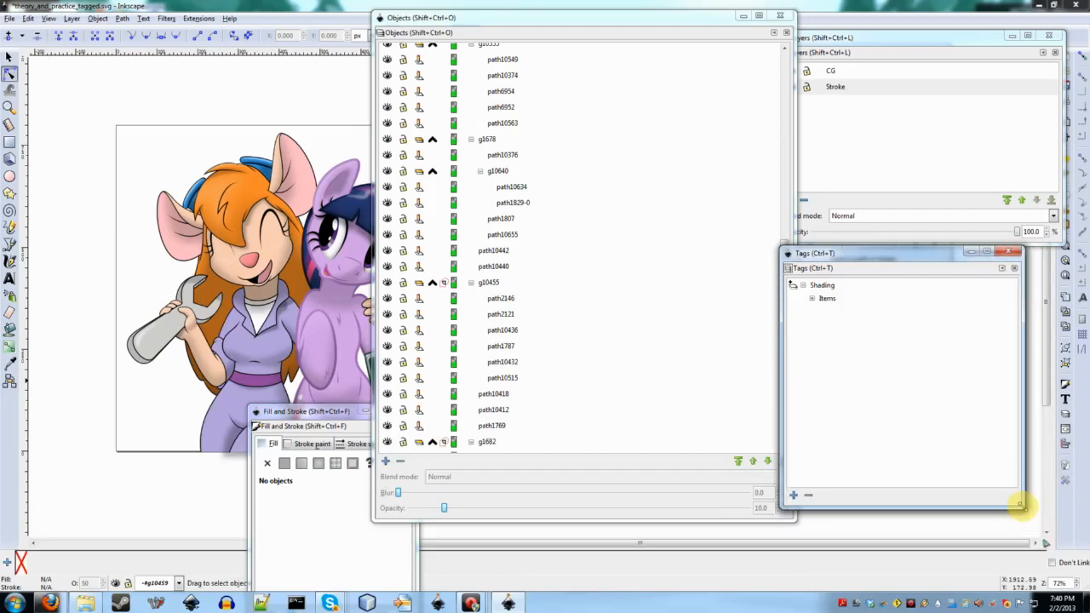
drag(579, 14, 692, 15)
click(933, 256)
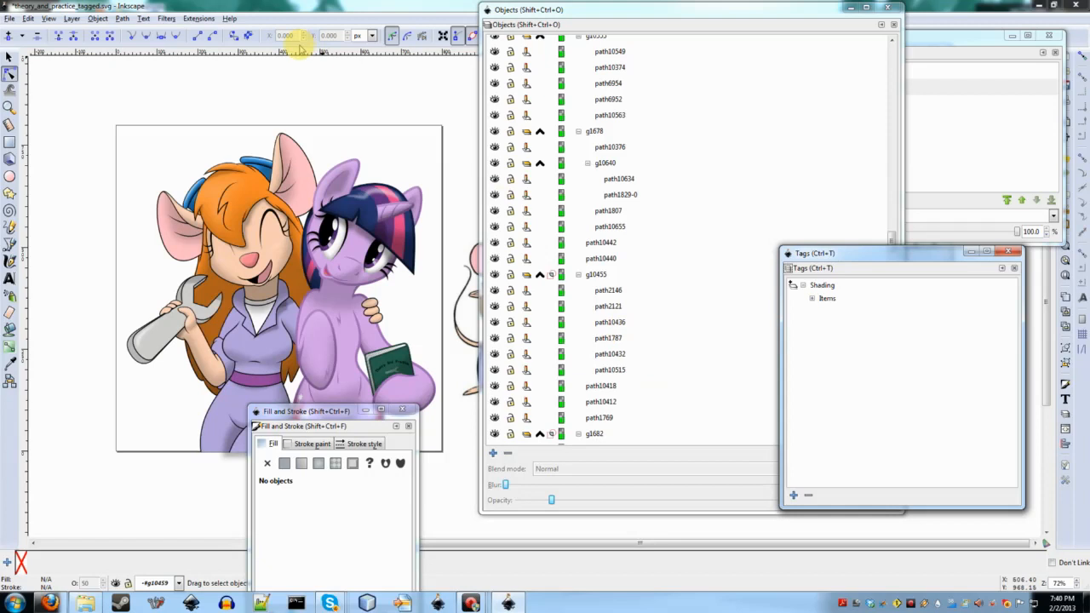
Step: Expand the items under the Shading tag, examine the tagged objects, and collapse the items again
scroll(299, 209, up, 2)
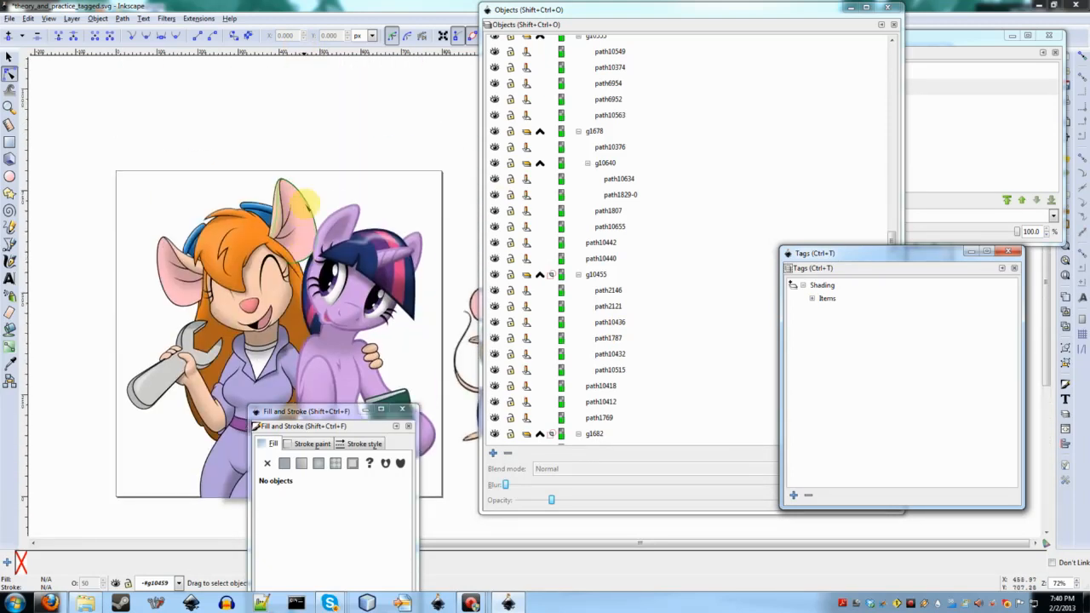
scroll(349, 360, up, 1)
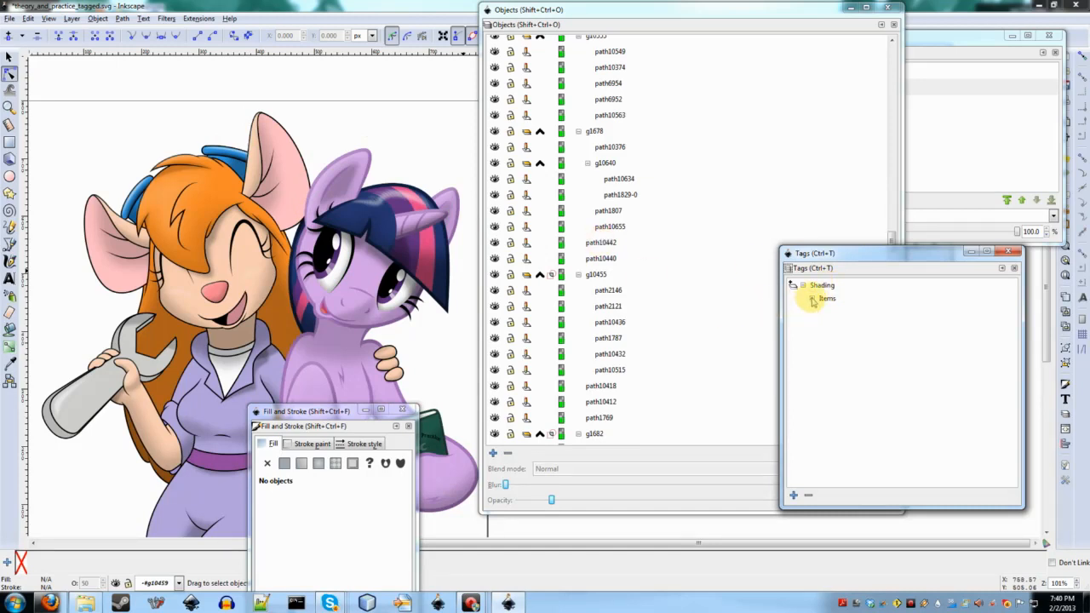
click(812, 299)
scroll(900, 340, down, 5)
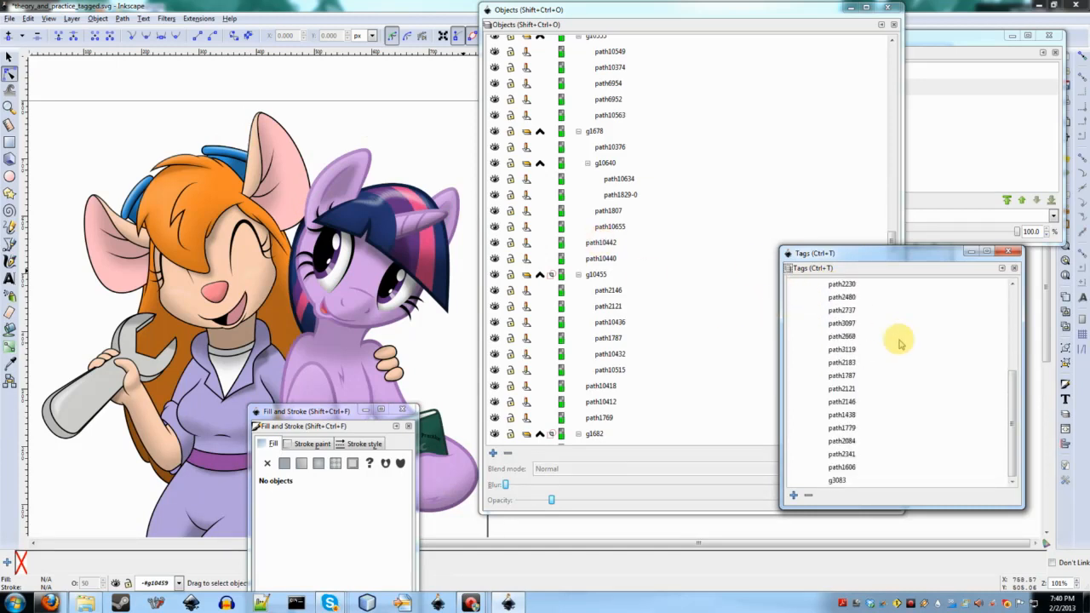
scroll(900, 342, up, 5)
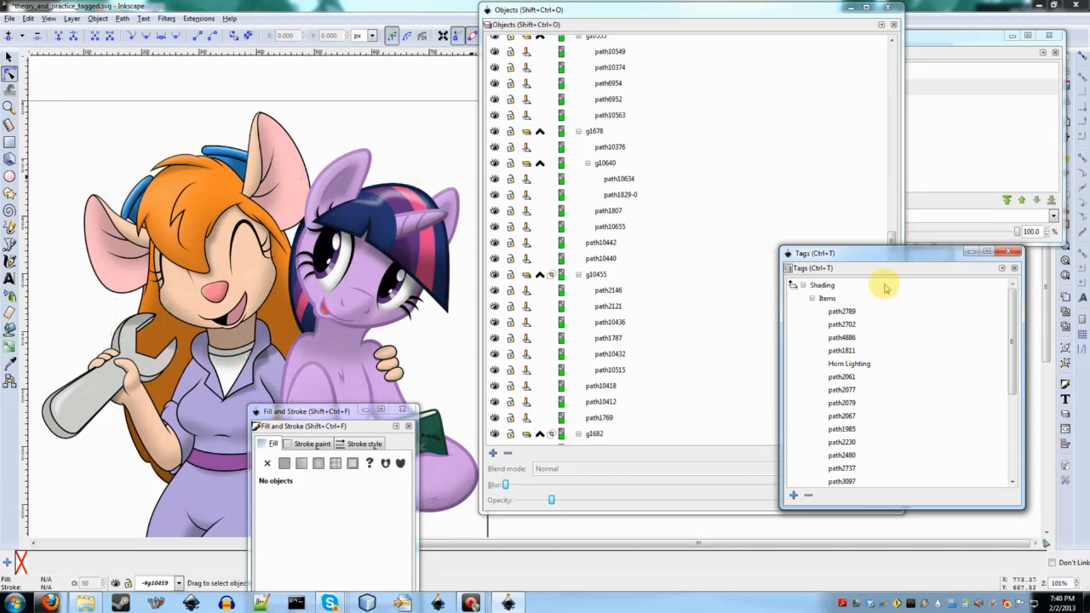
click(812, 298)
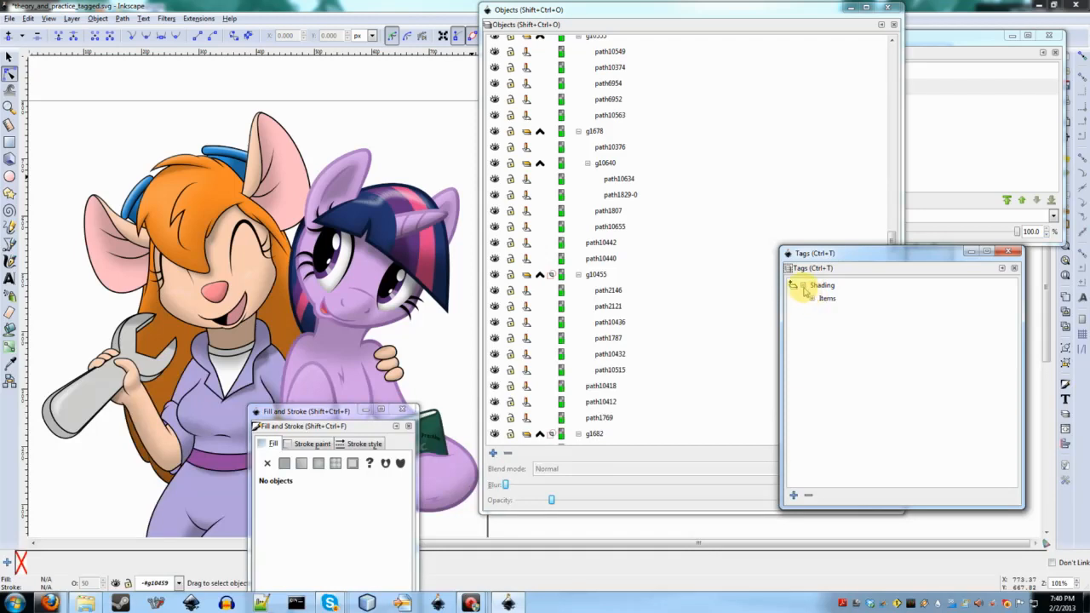
Step: Select all objects tagged Shading through the Tags dialog and inspect them across the drawing
click(824, 288)
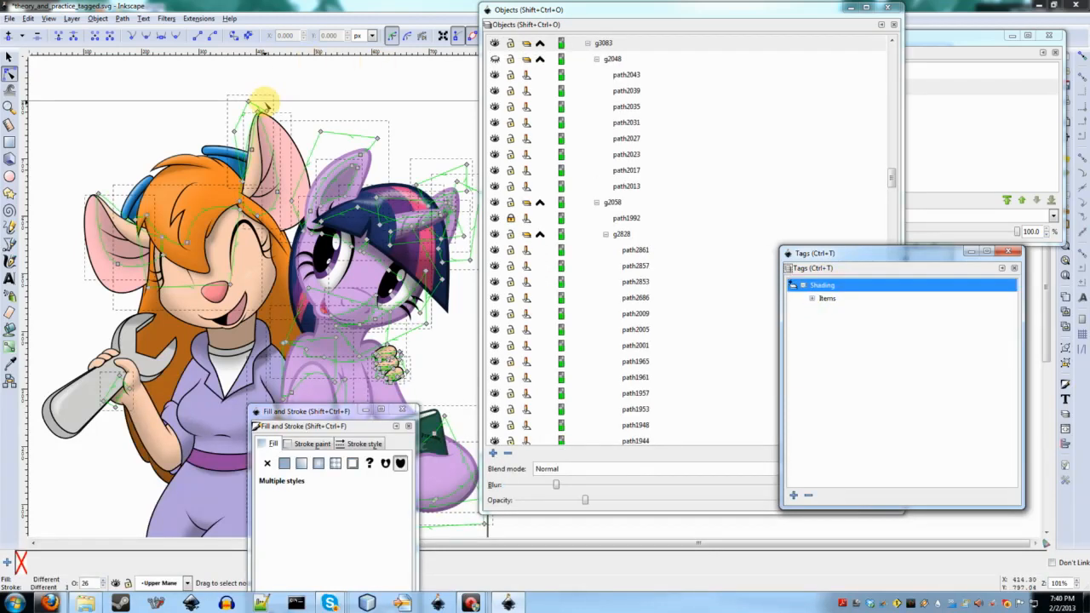
scroll(264, 102, down, 7)
scroll(317, 151, up, 8)
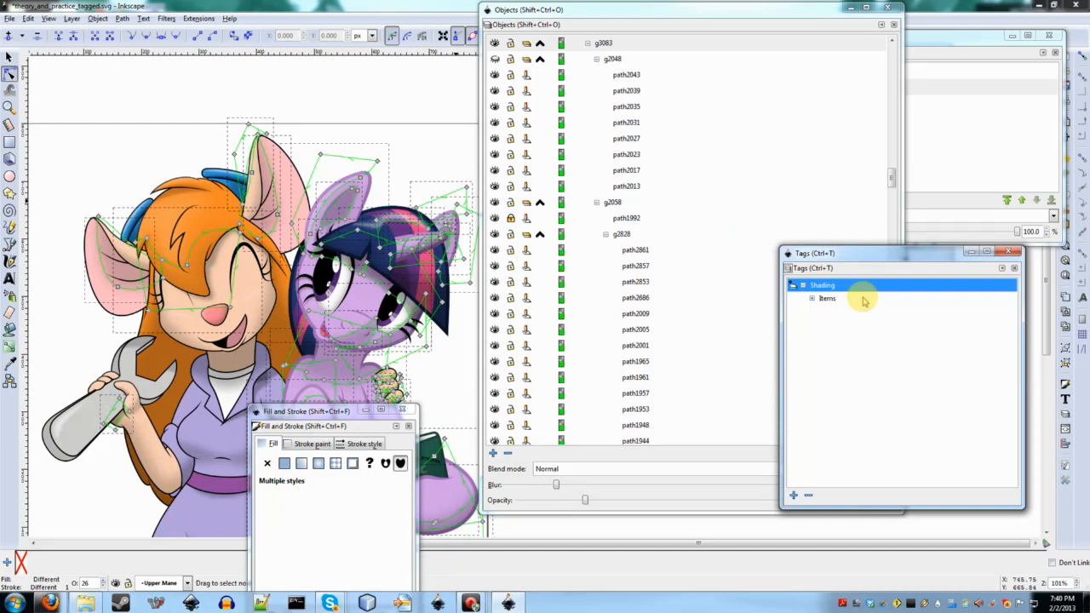
scroll(168, 132, down, 1)
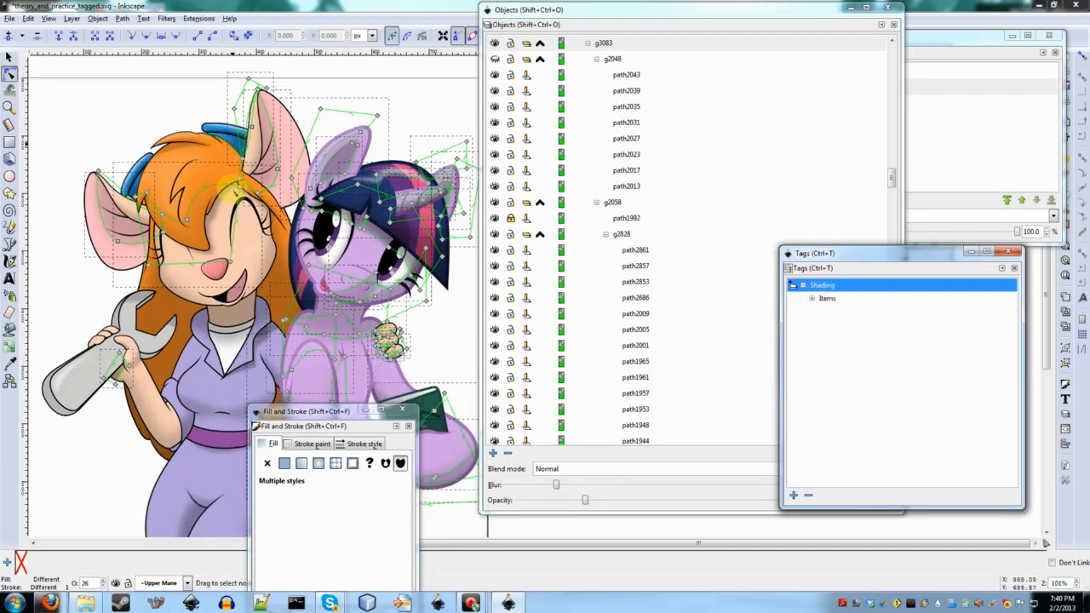
Step: Add the highlight path along the top of the orange hair to the Shading tag
scroll(168, 131, up, 1)
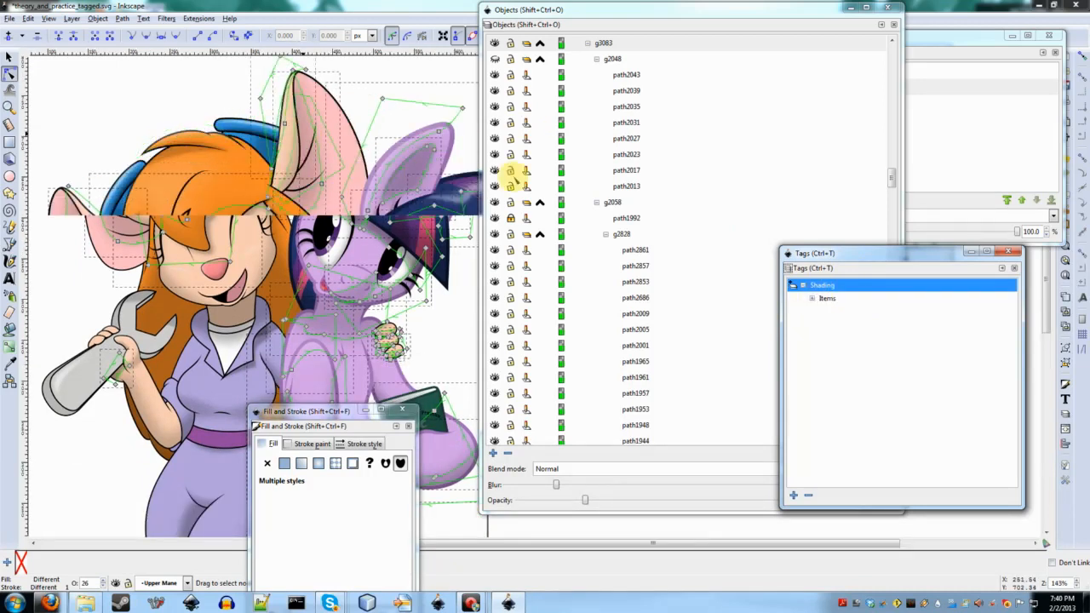
click(166, 126)
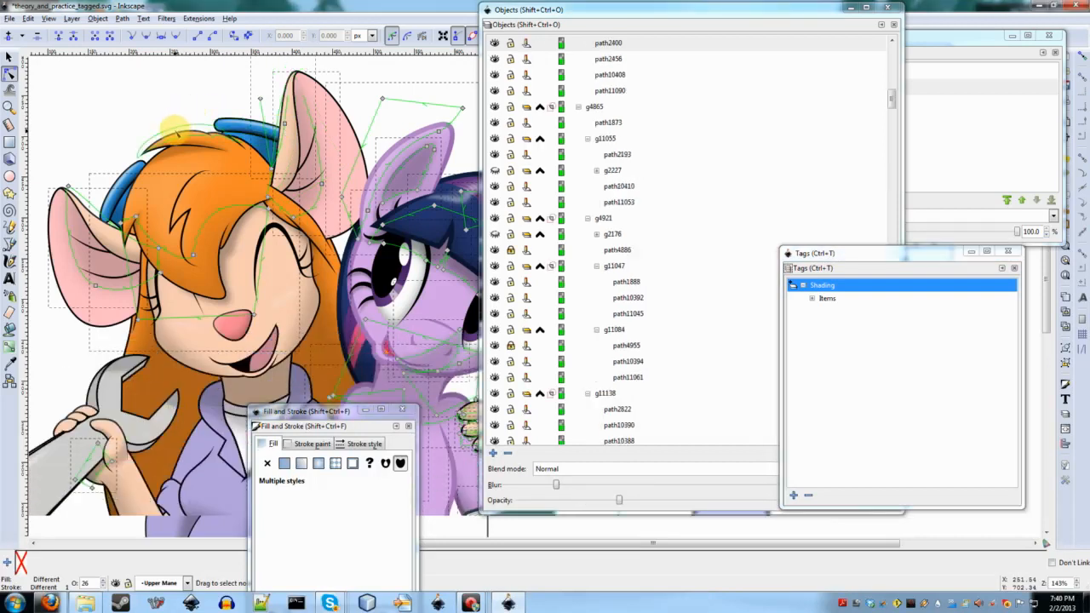
click(791, 290)
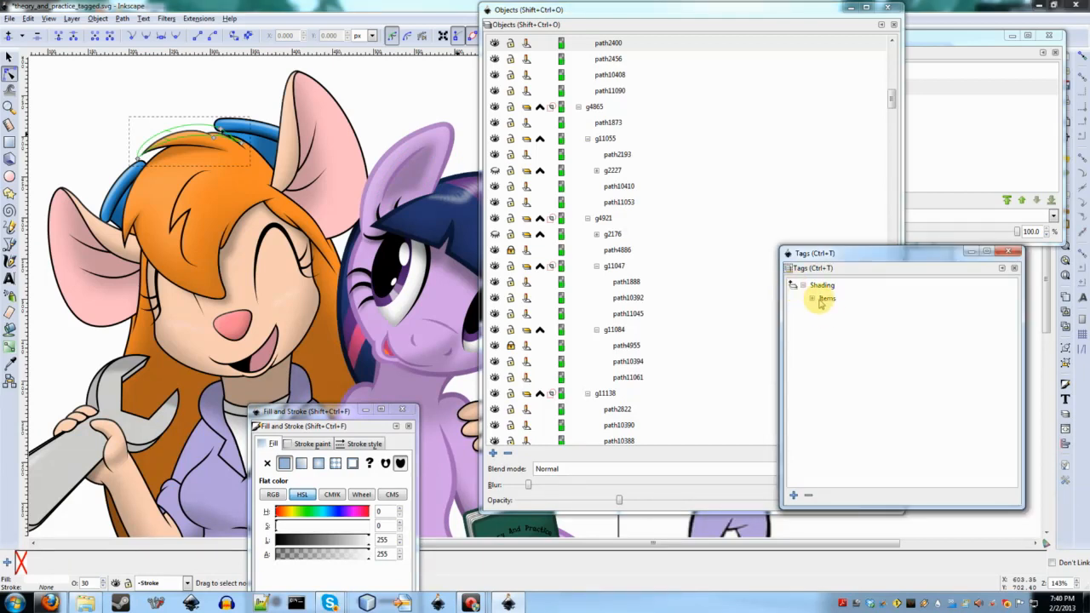
Step: Expand the Shading tag's items and select individual entries to examine which object each one refers to
click(812, 299)
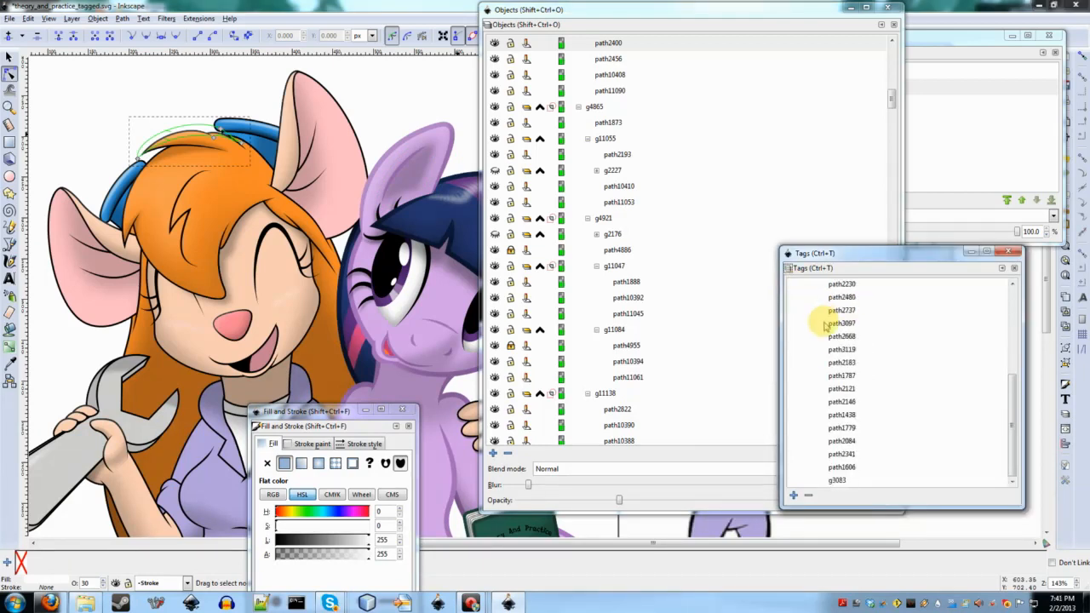
scroll(830, 327, up, 5)
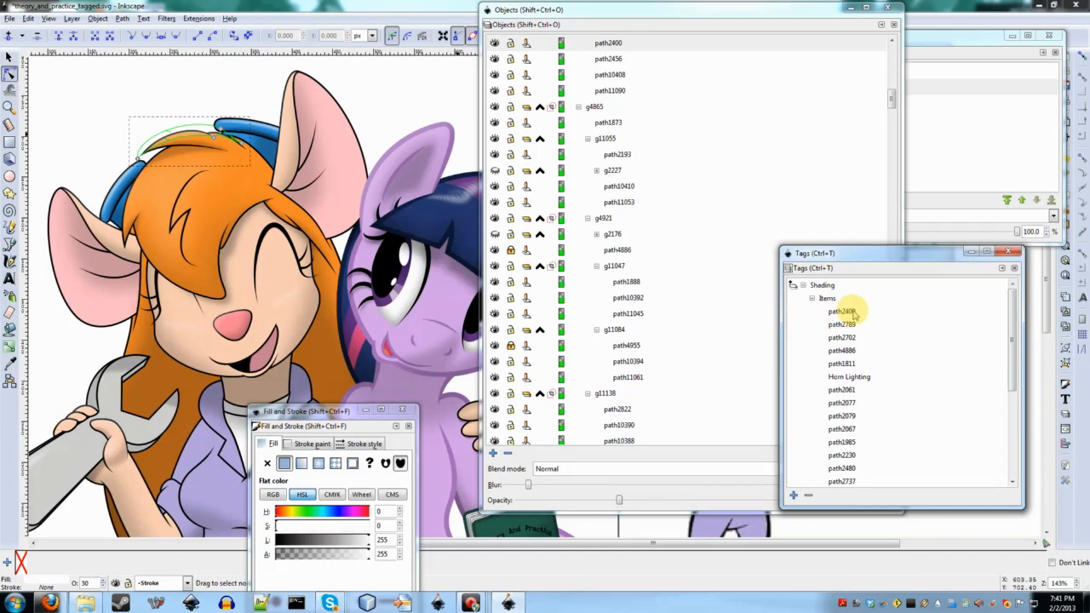
click(151, 87)
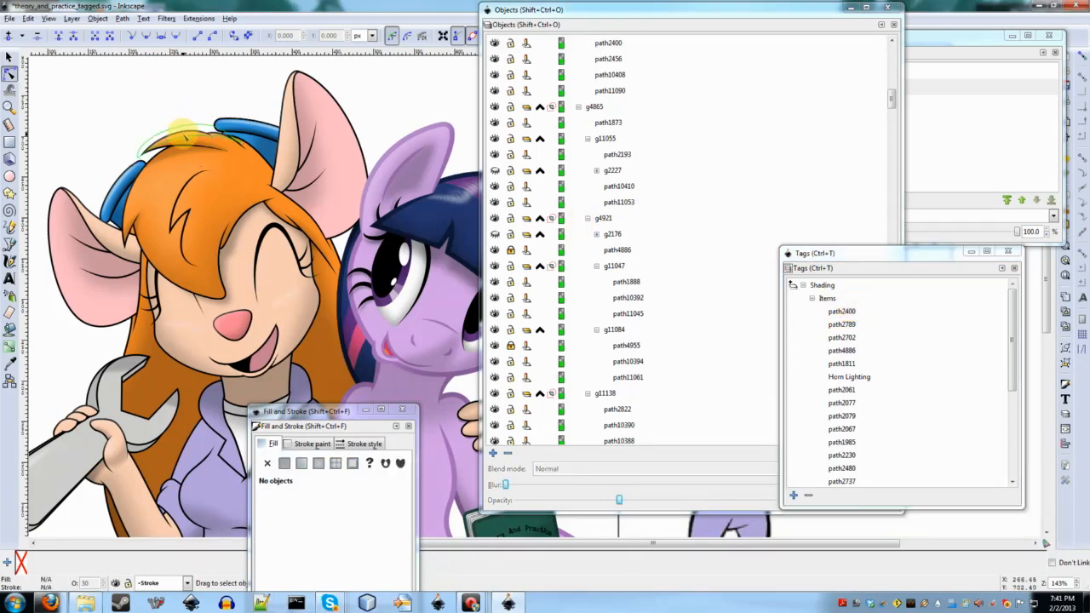
click(843, 338)
click(843, 416)
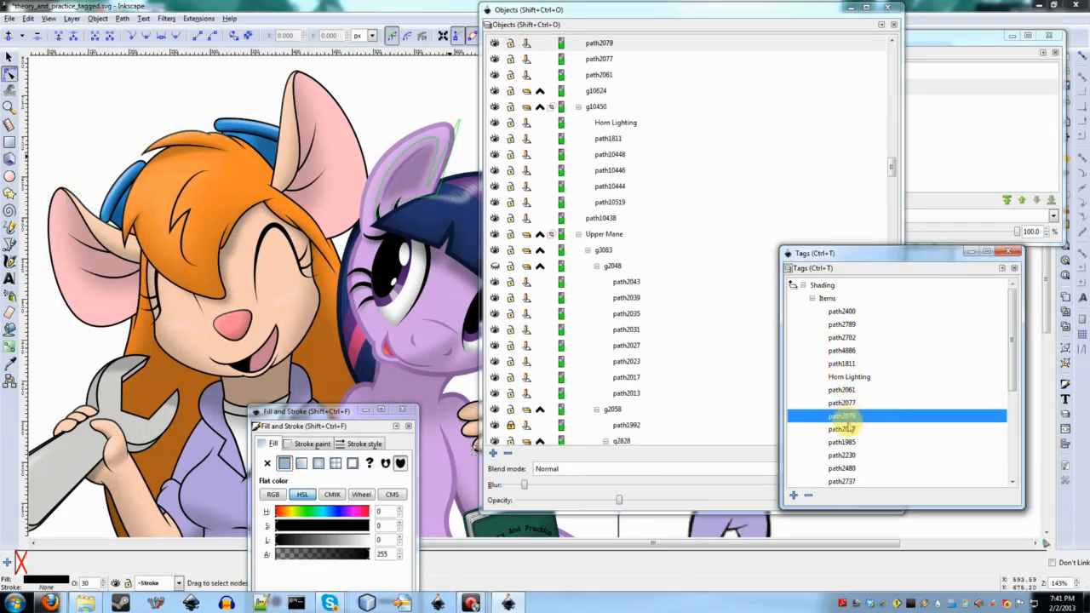
click(854, 456)
click(856, 376)
click(850, 440)
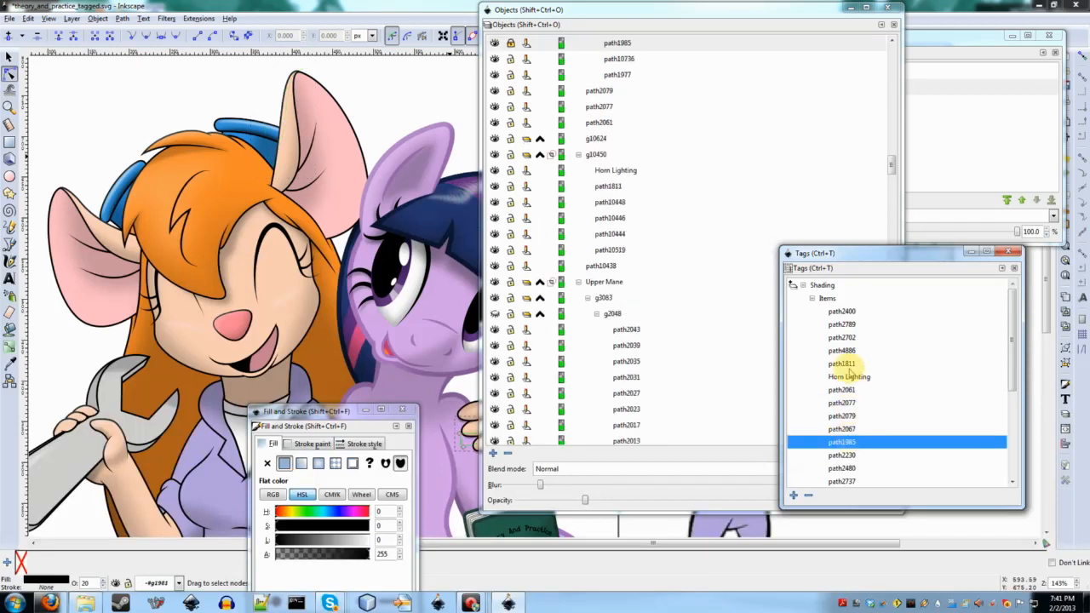
click(843, 364)
click(843, 312)
click(843, 416)
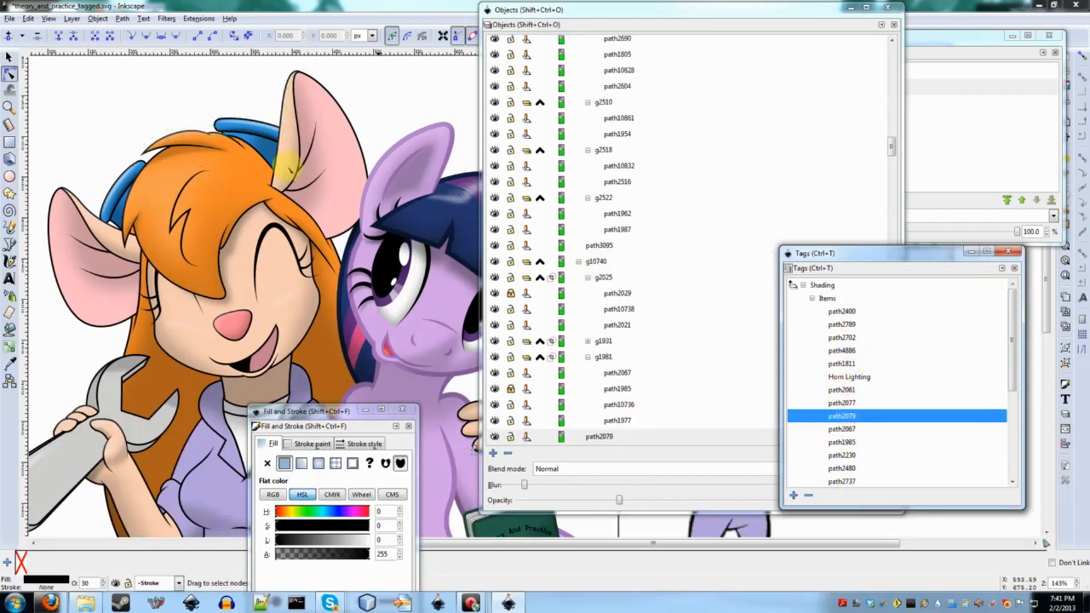
Step: Select all objects tagged Shading, examine which parts of the two characters they cover, and clear the selection
click(826, 288)
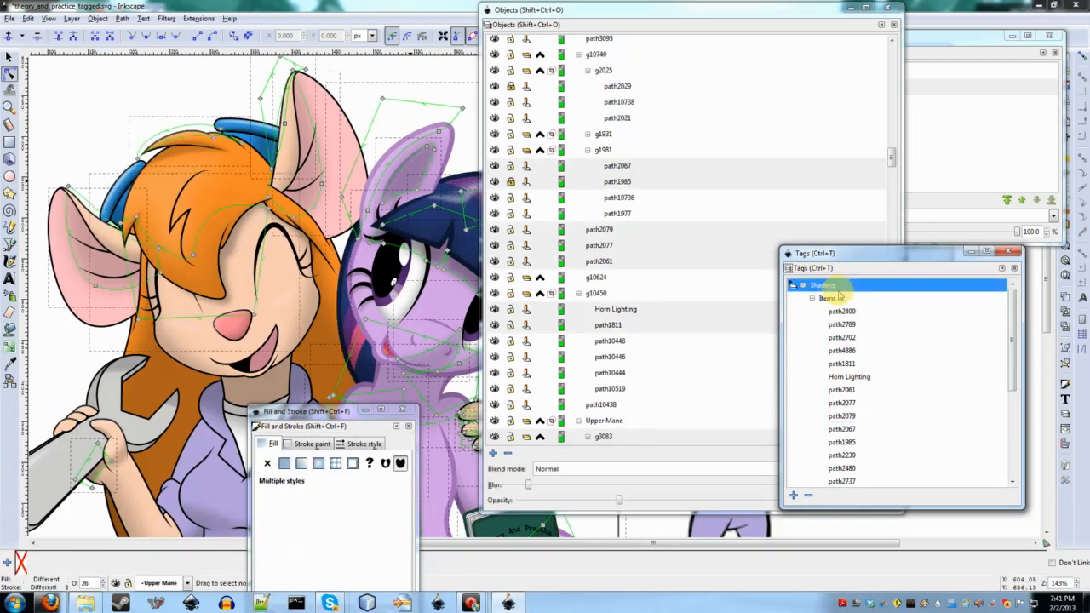
scroll(313, 222, down, 2)
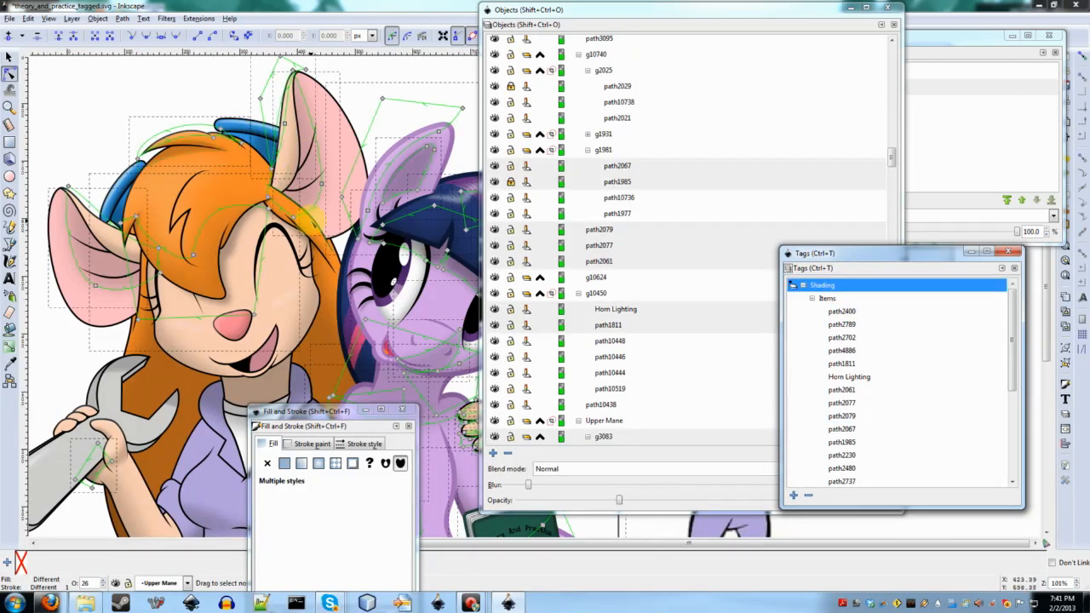
scroll(312, 222, up, 2)
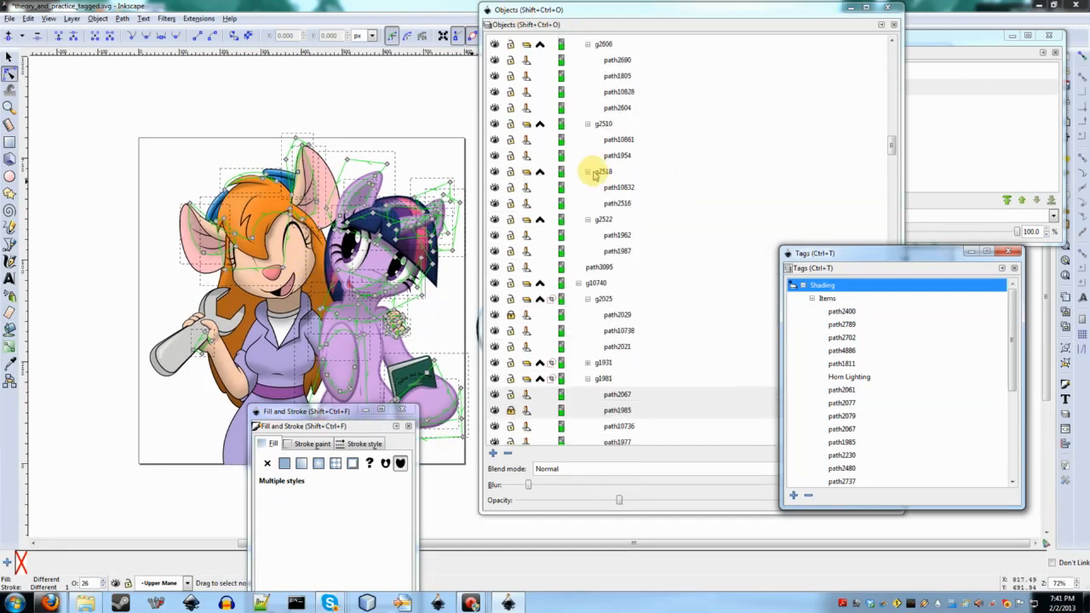
click(496, 167)
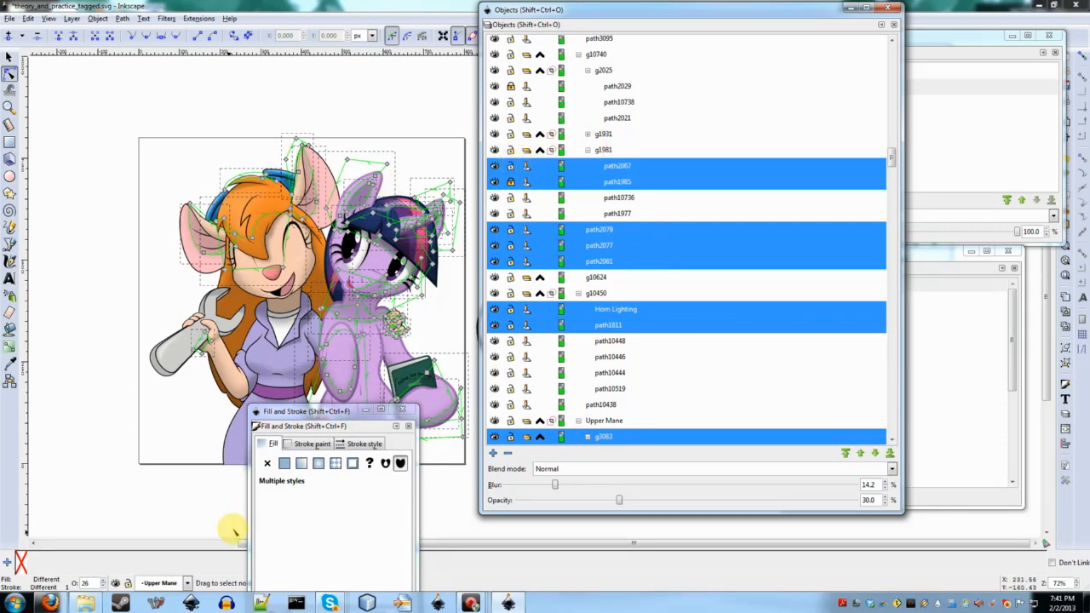
click(934, 253)
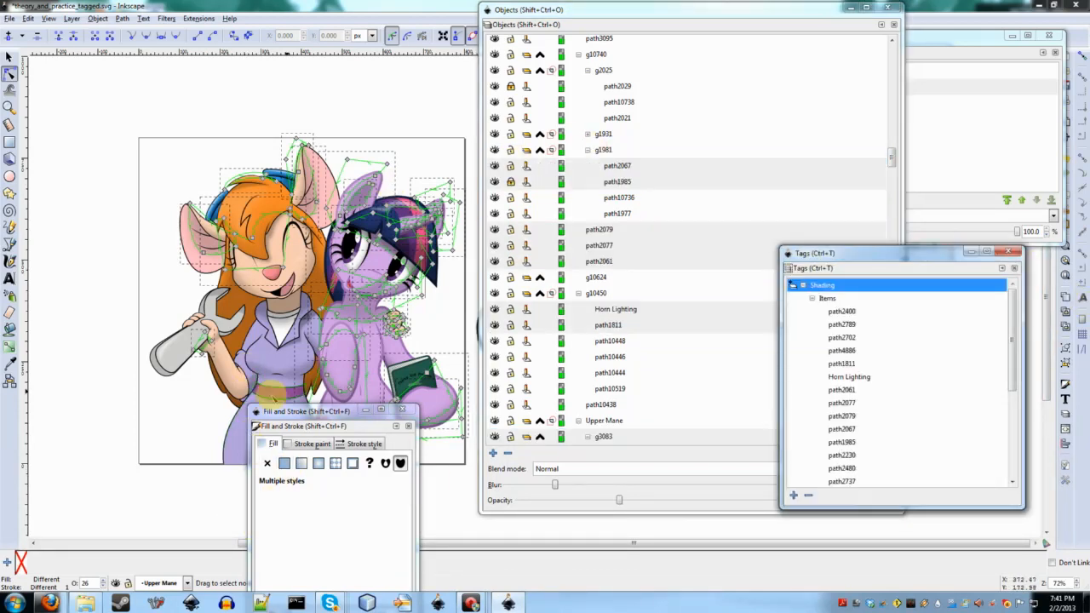
mouse_move(313, 413)
mouse_down()
mouse_move(218, 220)
mouse_move(213, 291)
mouse_move(309, 353)
mouse_move(313, 387)
mouse_up()
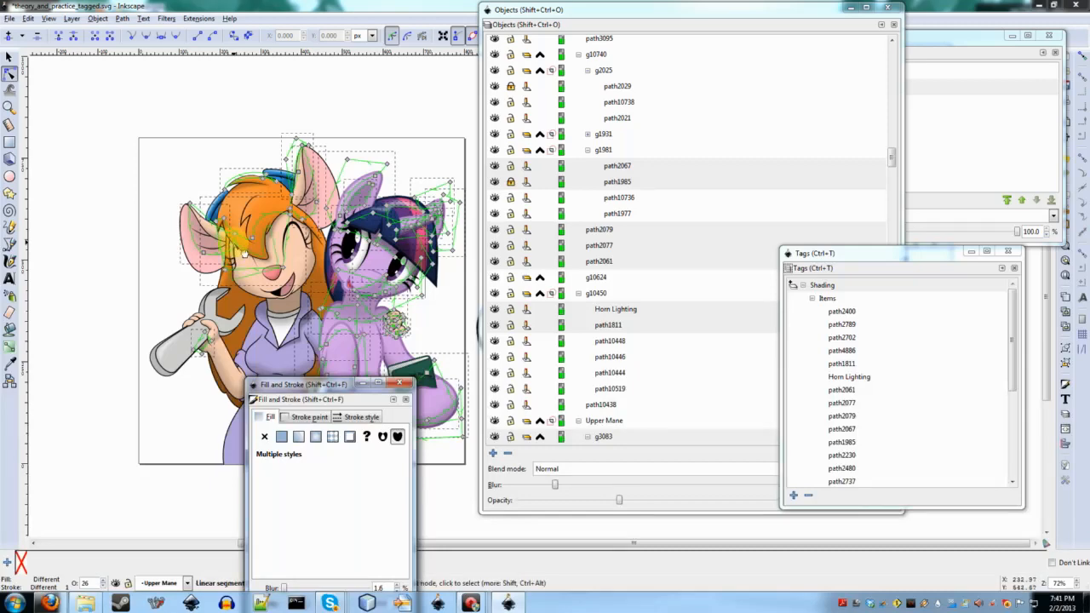
click(122, 177)
scroll(122, 179, up, 2)
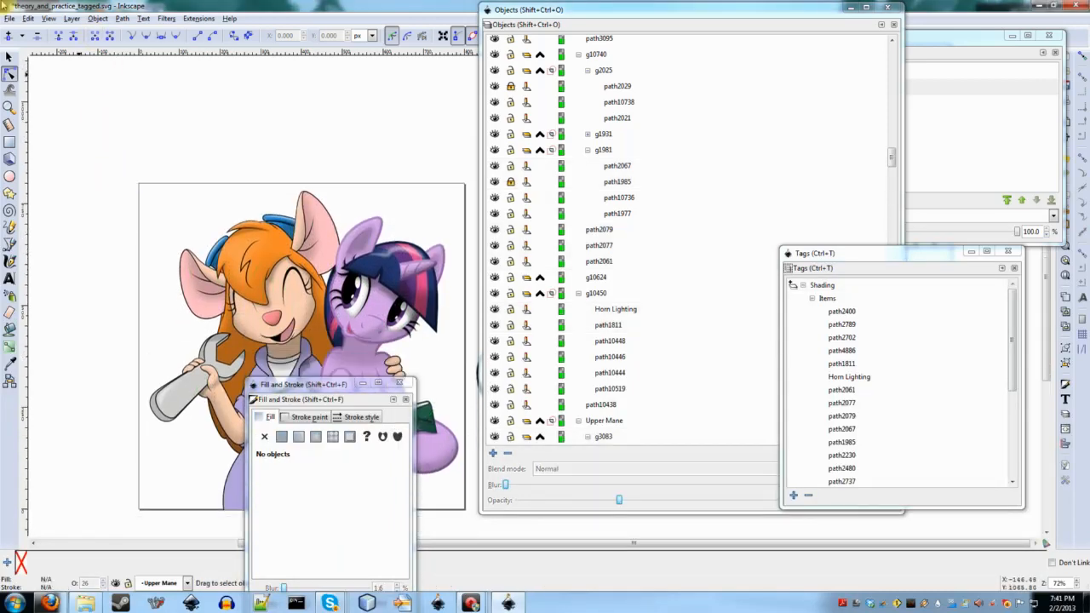
Step: Close the tagged artwork without saving, and shrink and move the Objects dialog to clear the blank page
click(8, 18)
click(37, 223)
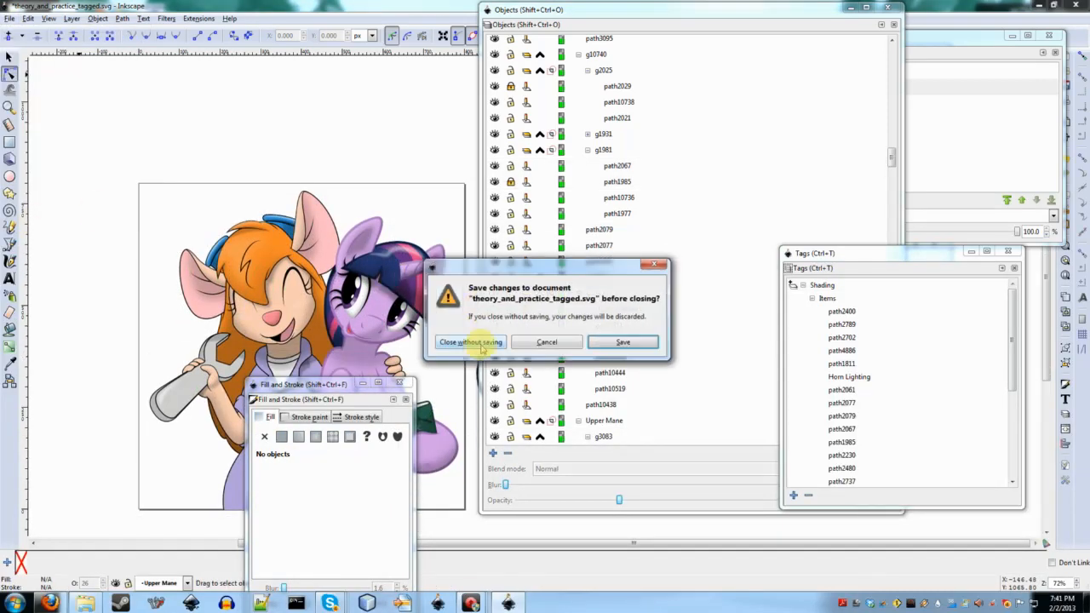
click(482, 345)
drag(605, 14, 198, 31)
drag(494, 528, 233, 274)
ctrl+scroll(494, 195, up, 2)
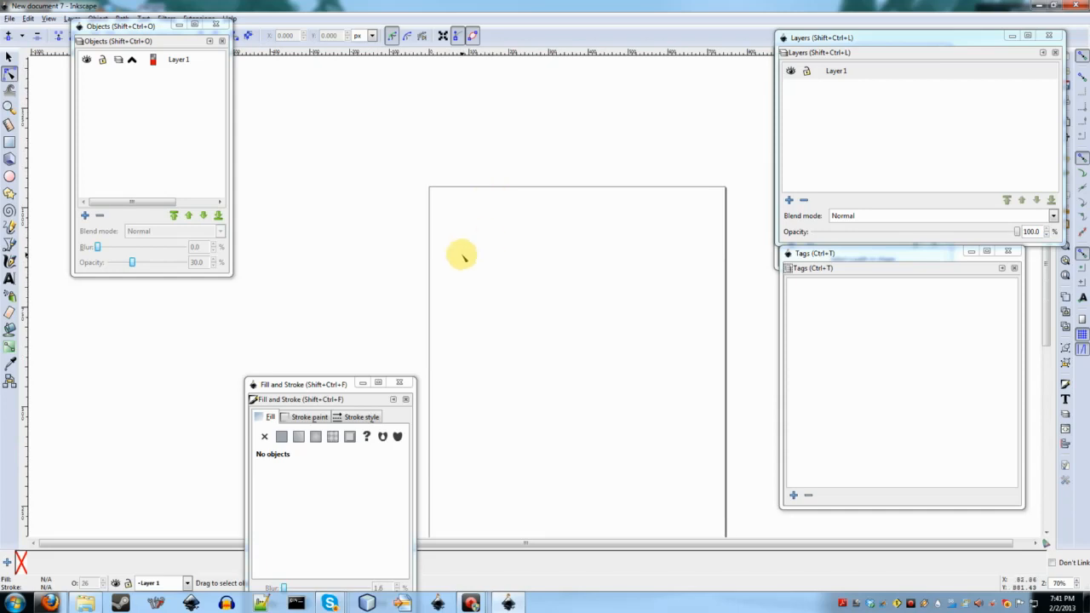
Step: Draw a circle about 350 px wide, an overlapping rectangle about 451 by 391 px, and a lower ellipse about 373 by 333 px
key(e)
mouse_move(453, 210)
mouse_down()
mouse_move(553, 336)
mouse_move(594, 348)
mouse_up()
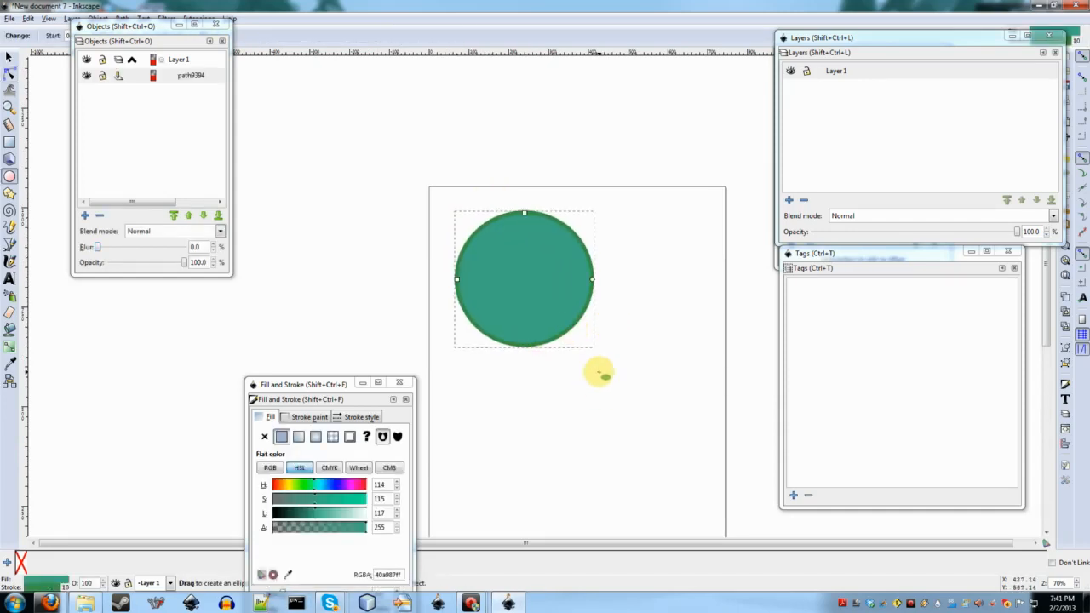
key(r)
drag(516, 274, 691, 429)
key(e)
drag(474, 353, 625, 480)
Step: Change the rectangle's fill to blue with a hue of 162, and deselect it
key(s)
click(638, 195)
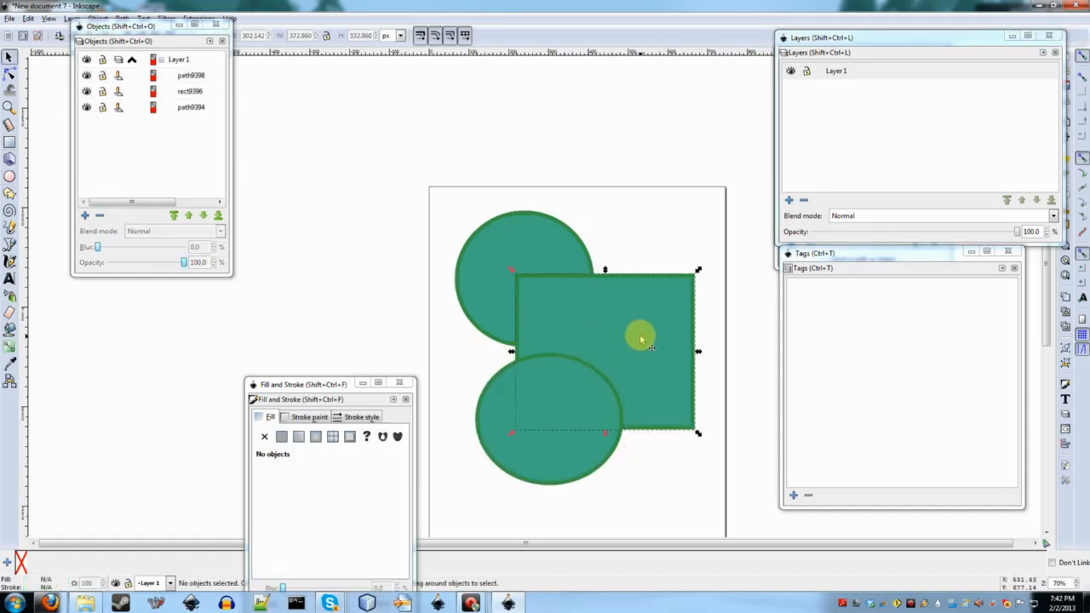
click(322, 506)
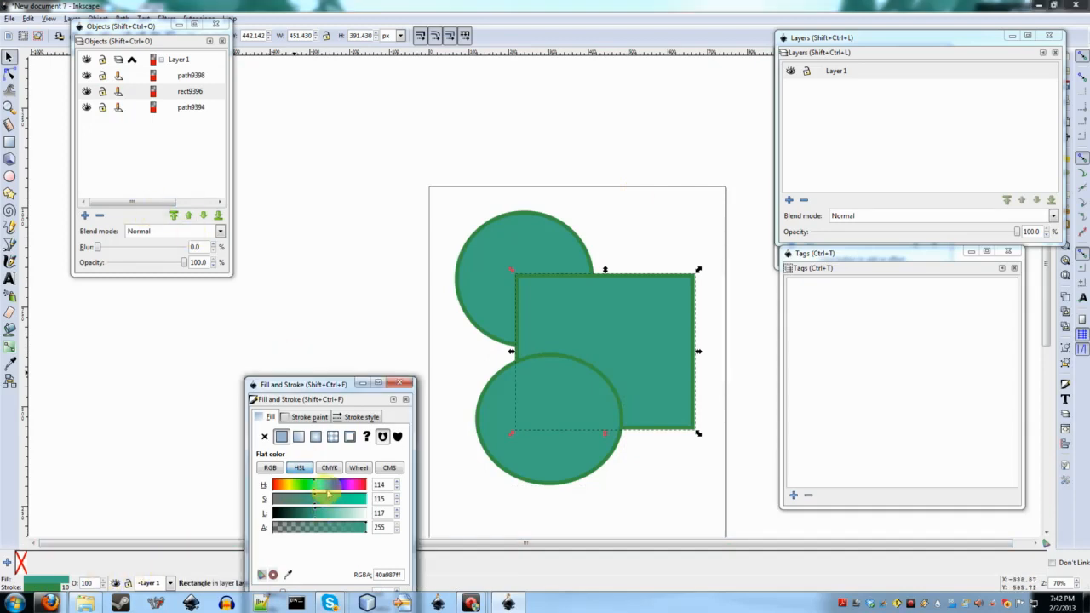
drag(326, 487, 330, 486)
click(697, 171)
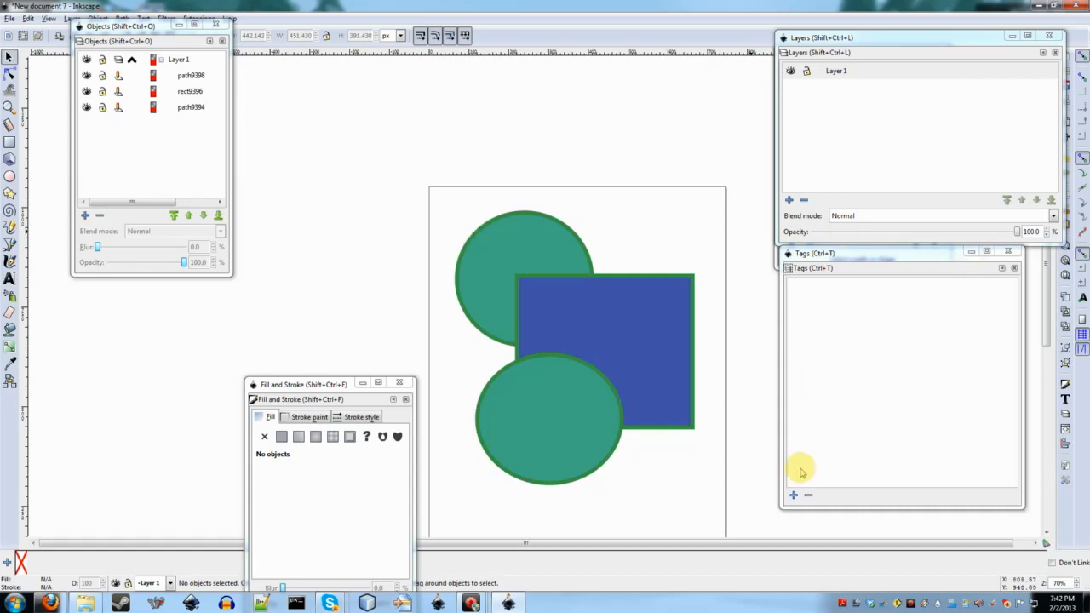
Step: Create a new tag and name it Circles
click(793, 495)
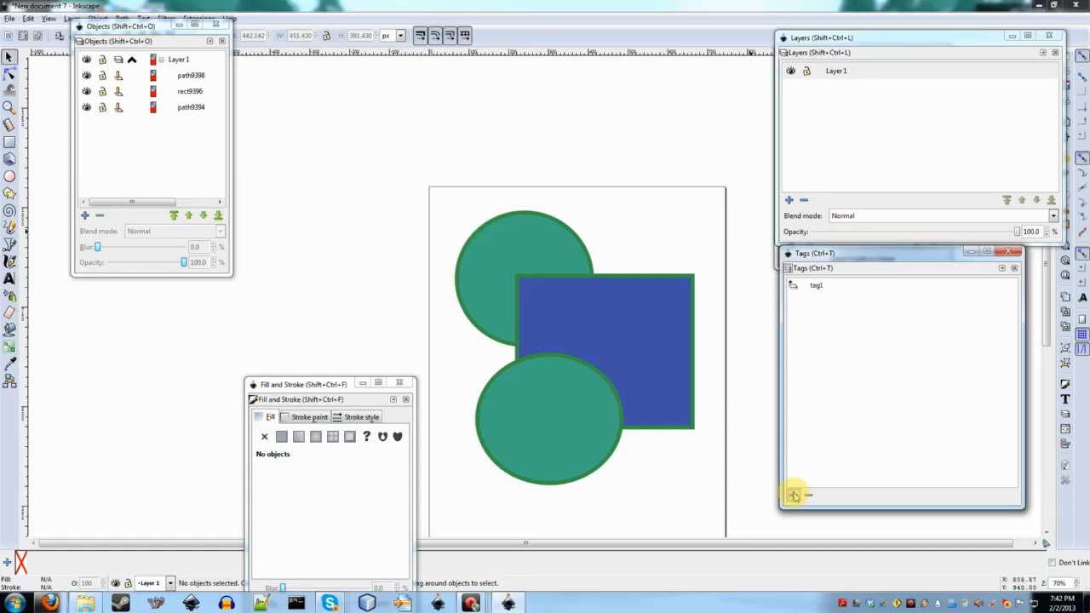
click(823, 285)
click(825, 285)
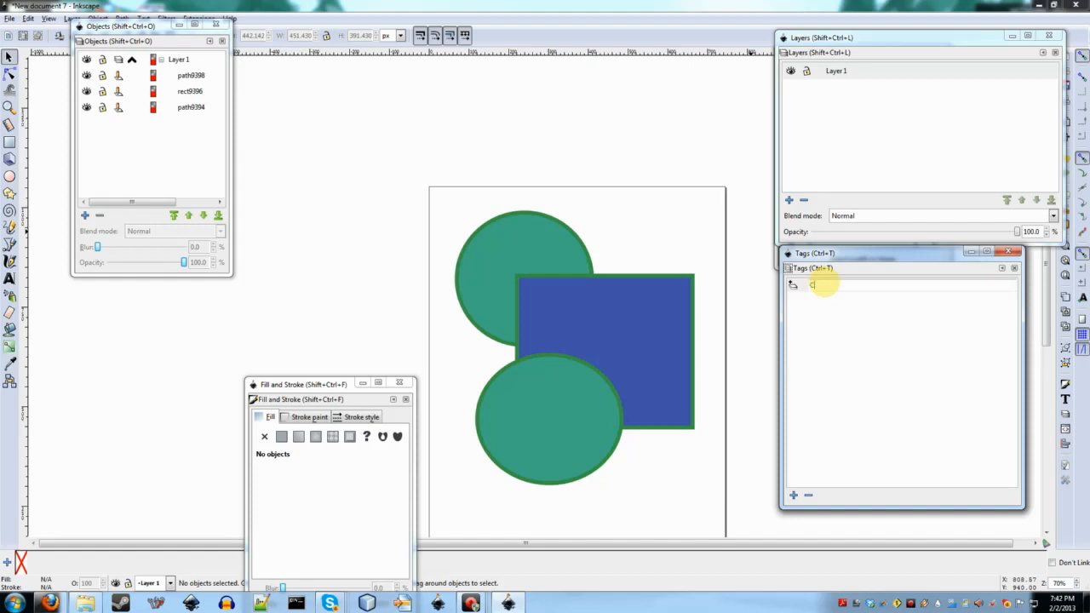
key(Return)
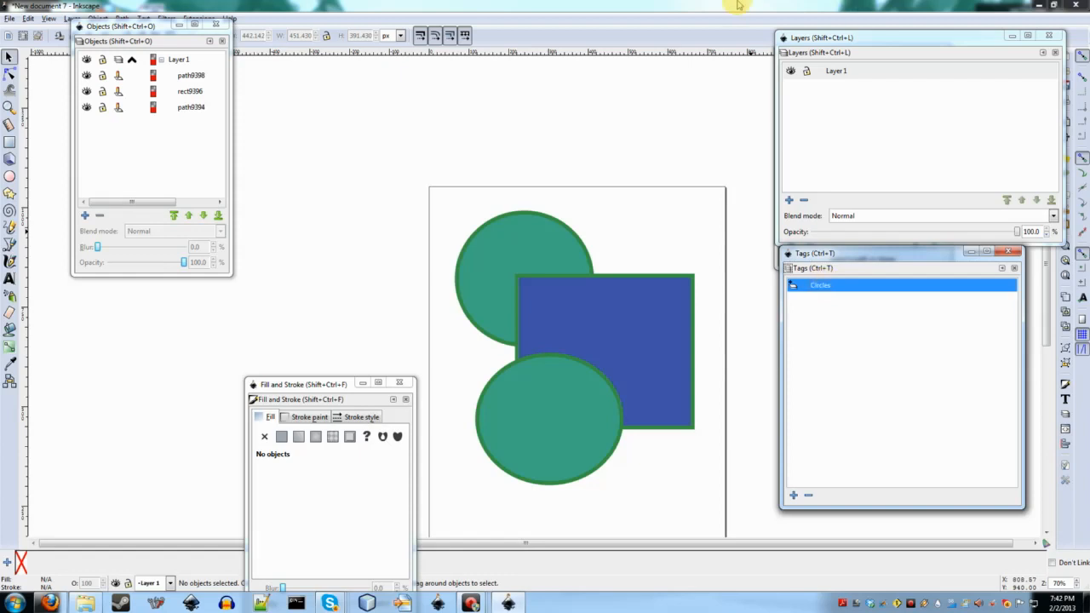
Step: Add both the upper circle and the lower ellipse to the Circles tag, and deselect them
click(519, 217)
shift+click(539, 431)
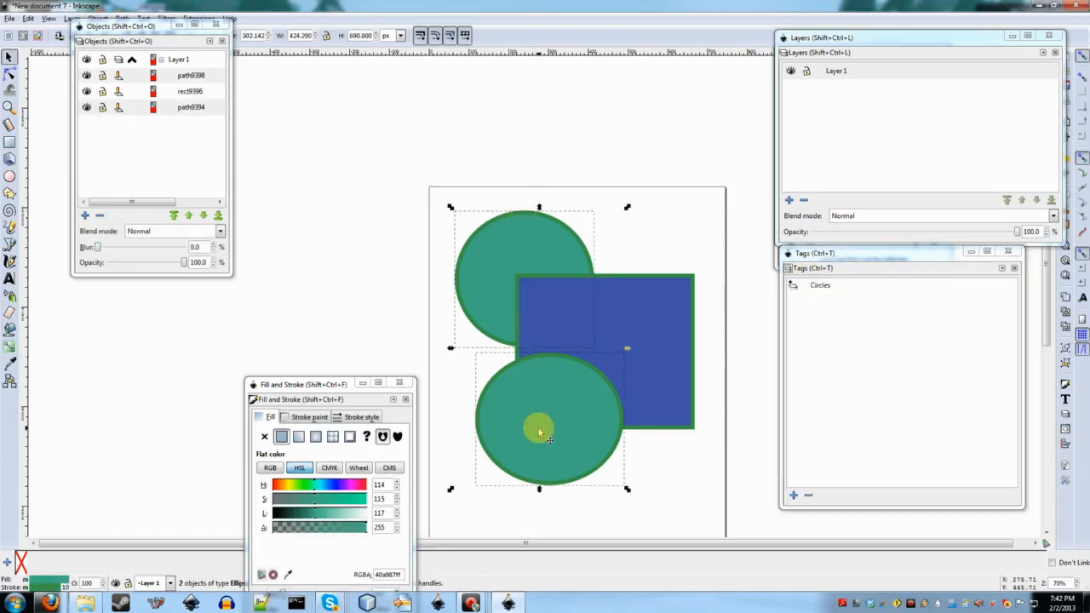
click(792, 287)
click(673, 212)
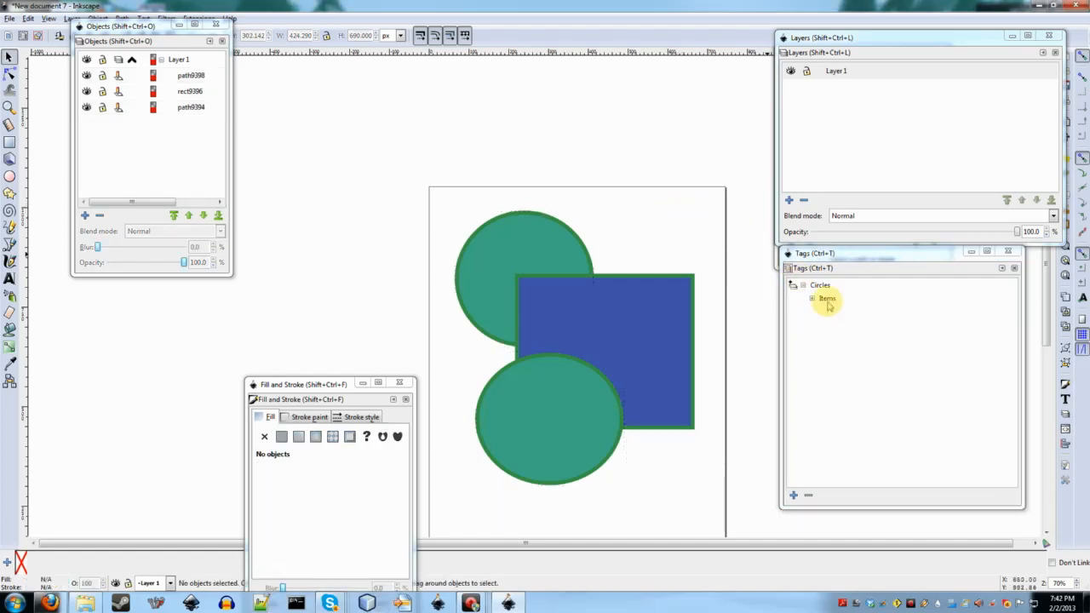
Step: Select the Circles tag twice to check which shapes it selects, deselecting them each time
click(820, 286)
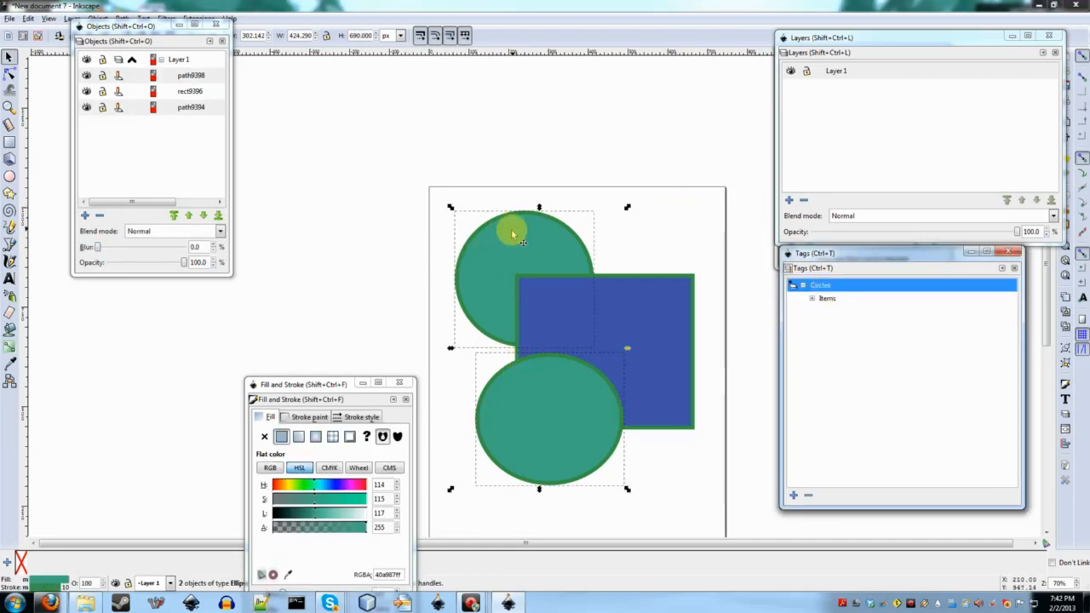
click(658, 189)
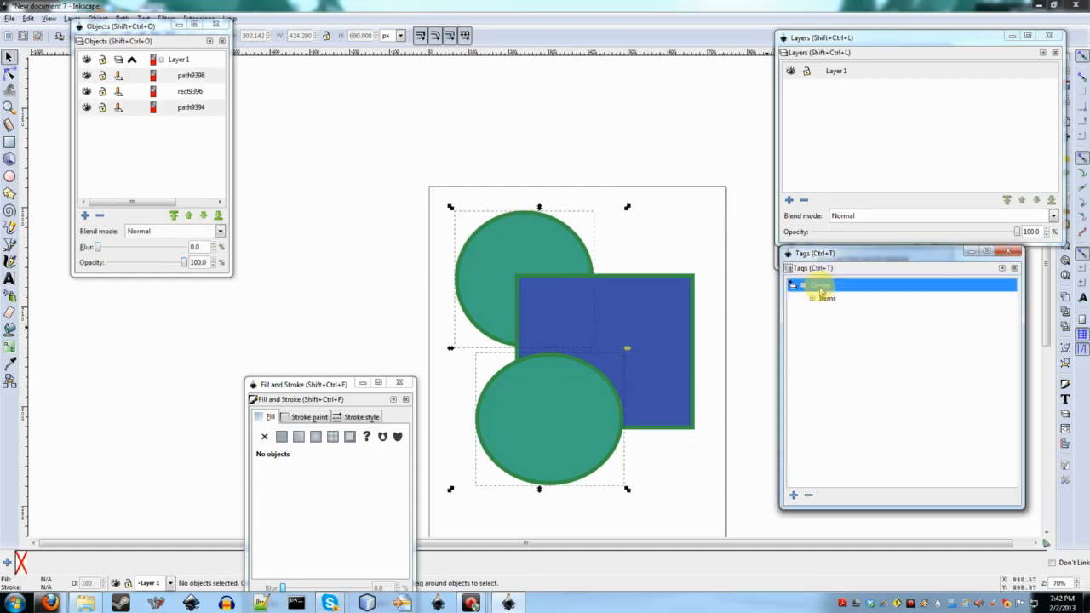
click(821, 286)
click(605, 195)
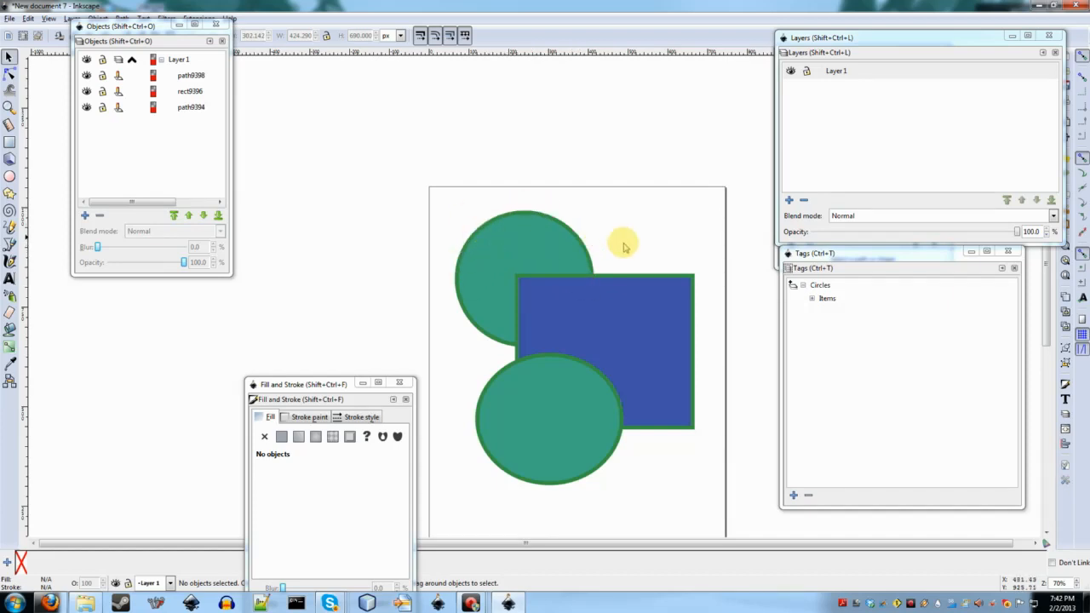
Step: Change the lower ellipse's fill to golden yellow with hue 37 and saturation 204
click(564, 409)
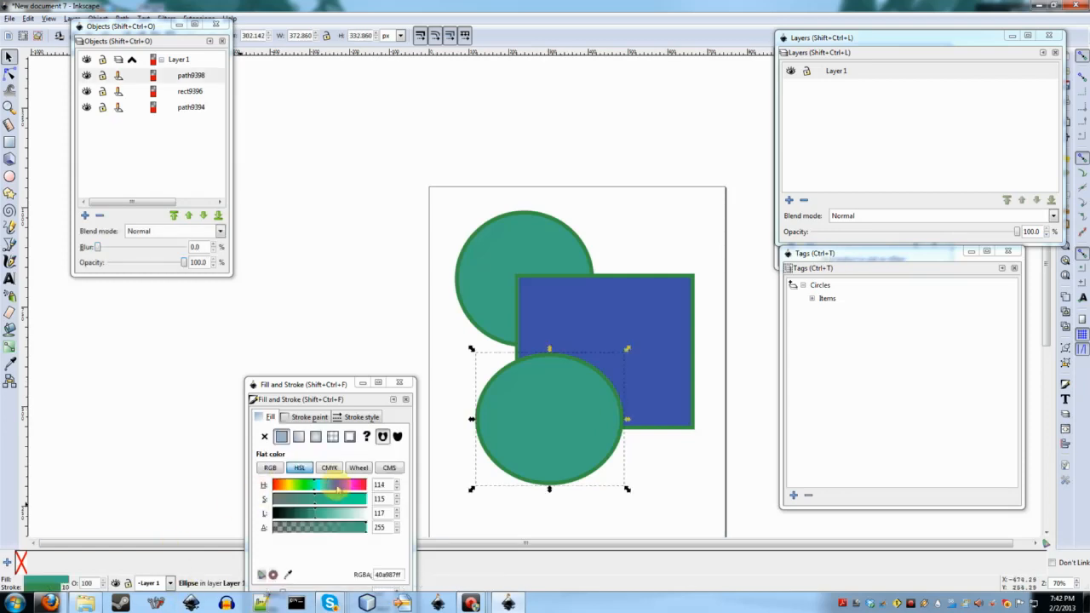
click(292, 485)
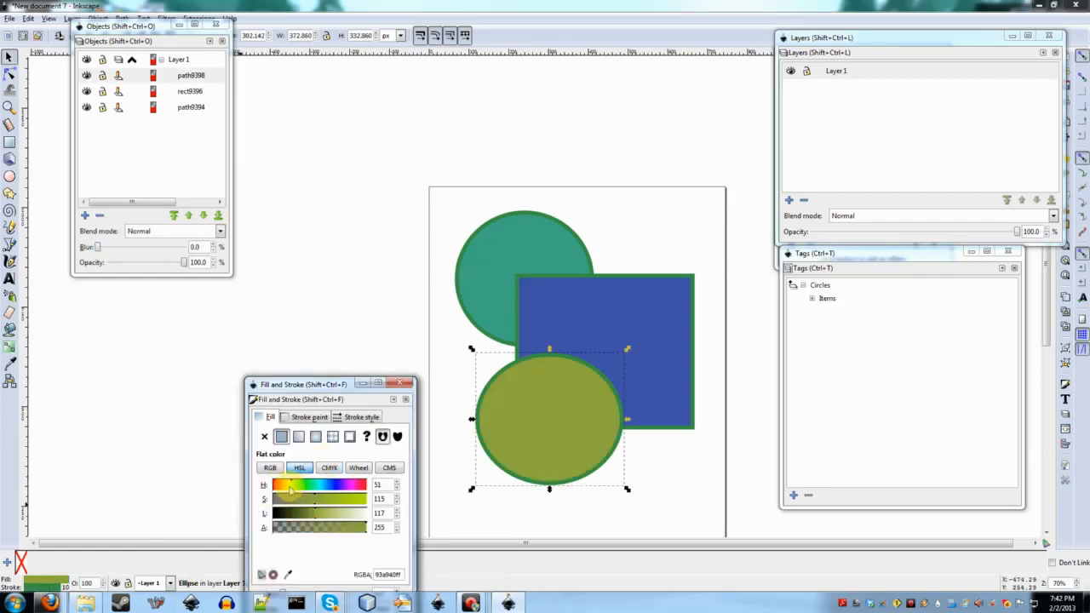
click(341, 498)
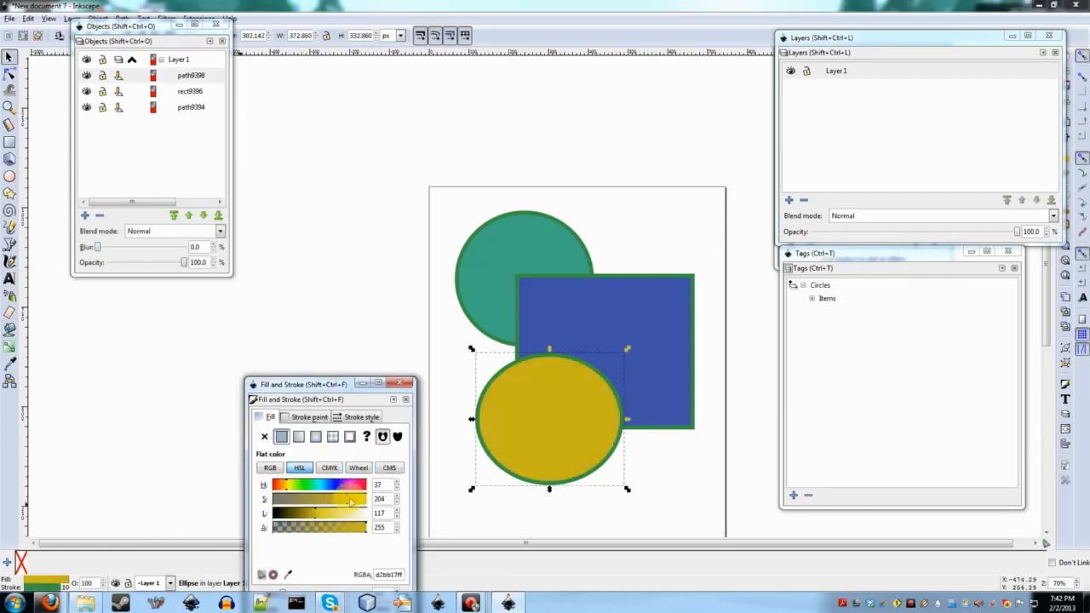
Step: Fill the rectangle with the teal sampled from the upper circle, and select that circle
click(598, 292)
key(d)
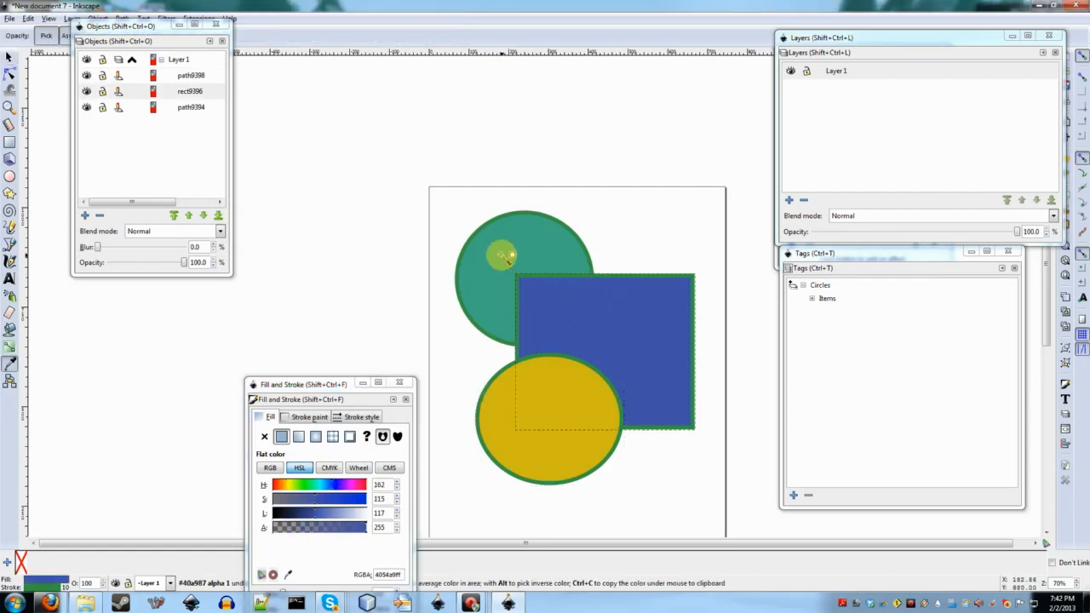
click(508, 257)
key(s)
click(612, 249)
click(540, 236)
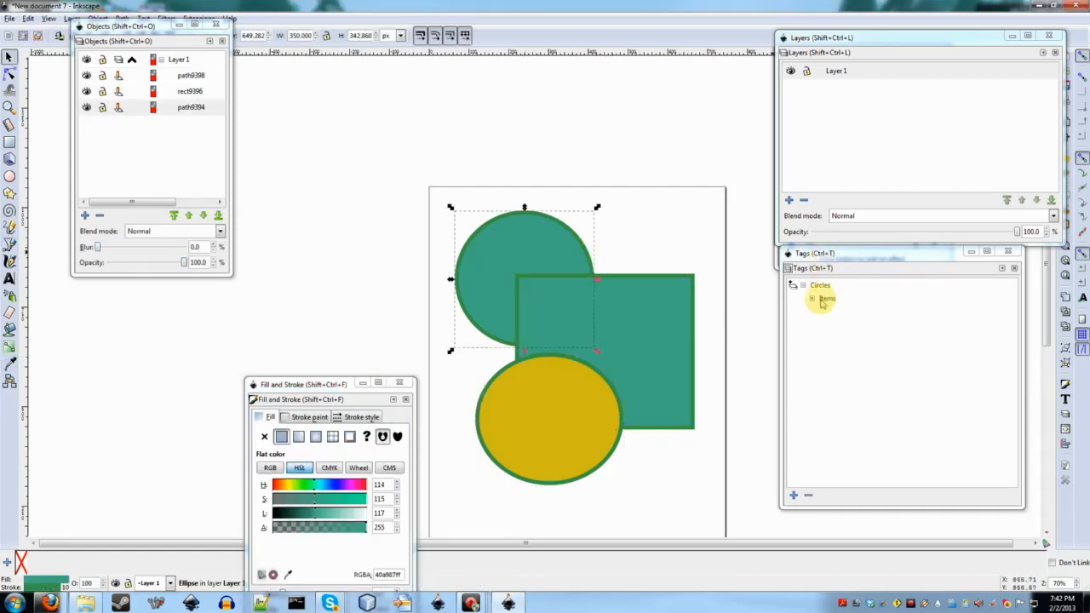
Step: Create a new top-level tag below Circles and name it Greens
click(794, 494)
double_click(821, 311)
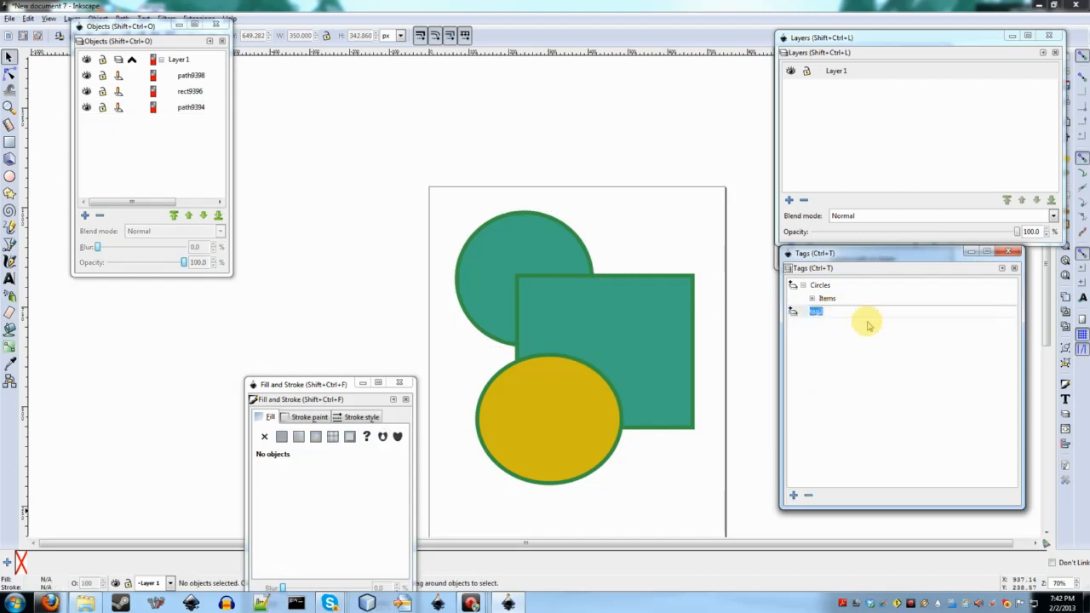
text(Greens)
key(Return)
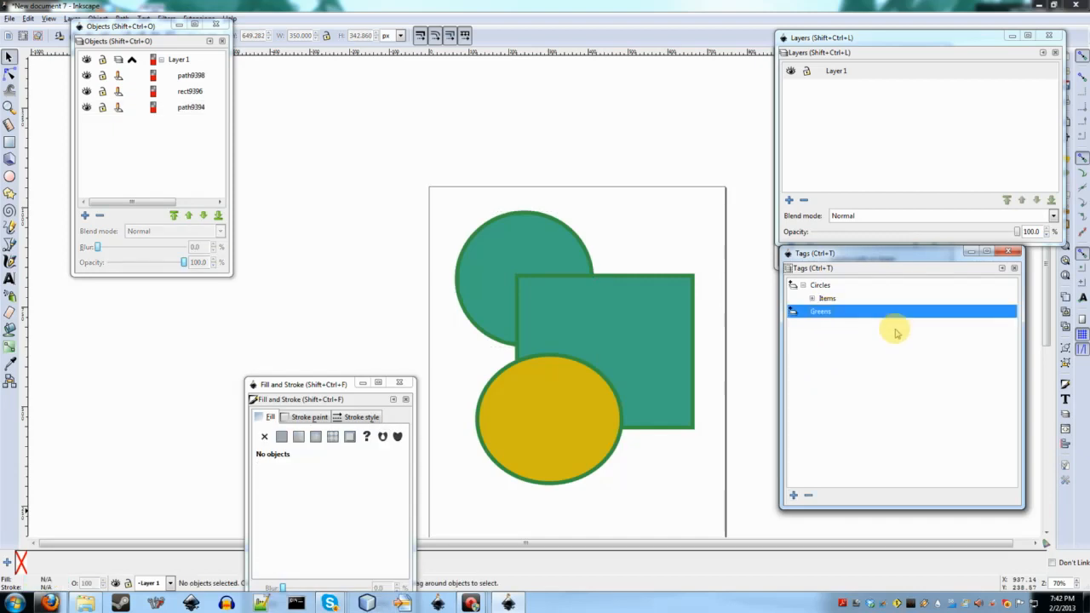
Step: Select the upper circle together with the rectangle and add both to the Greens tag
click(533, 234)
shift+click(649, 314)
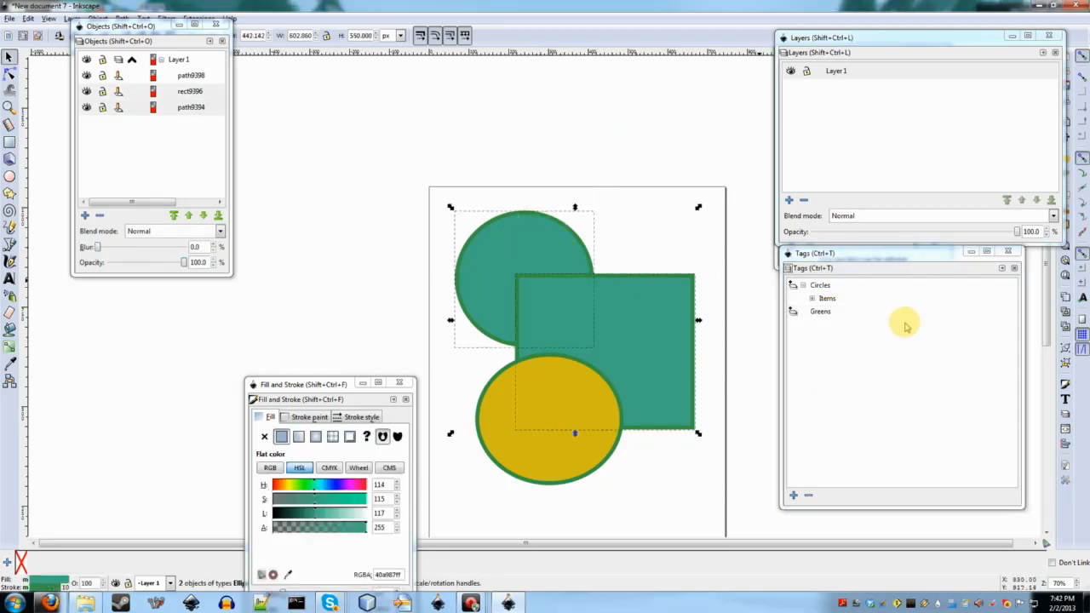
click(794, 312)
Step: Clear the selection and select the Greens and Circles tags in turn to compare which shapes each one selects
click(569, 180)
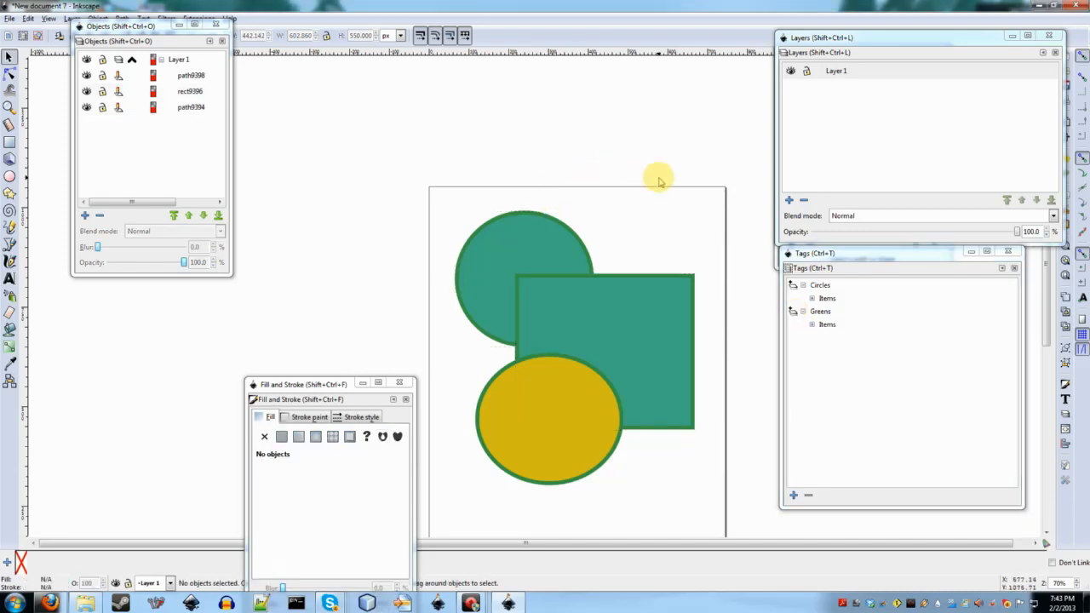
click(820, 311)
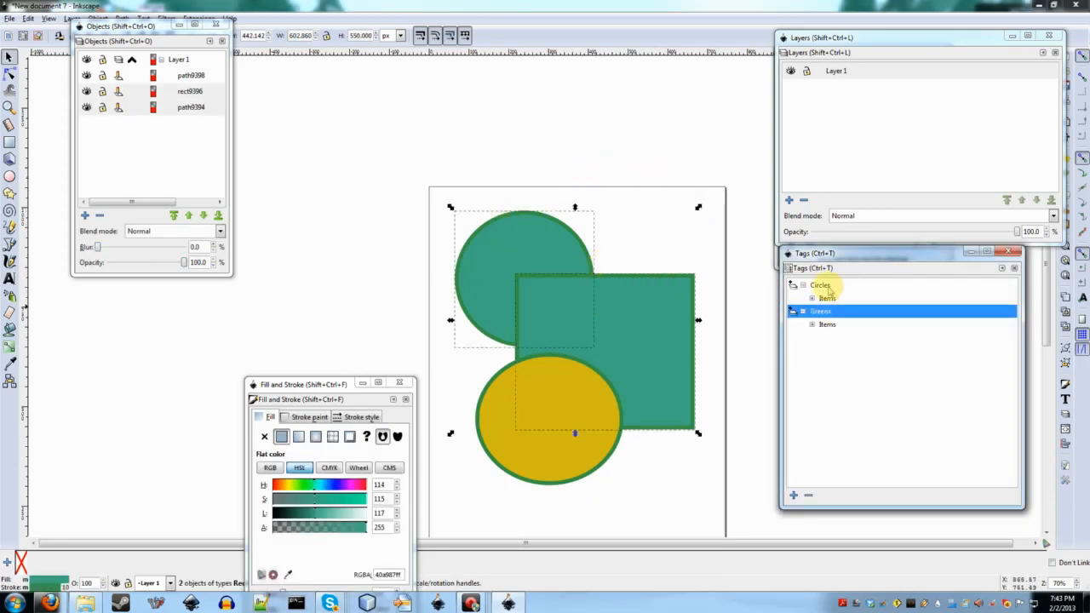
click(823, 286)
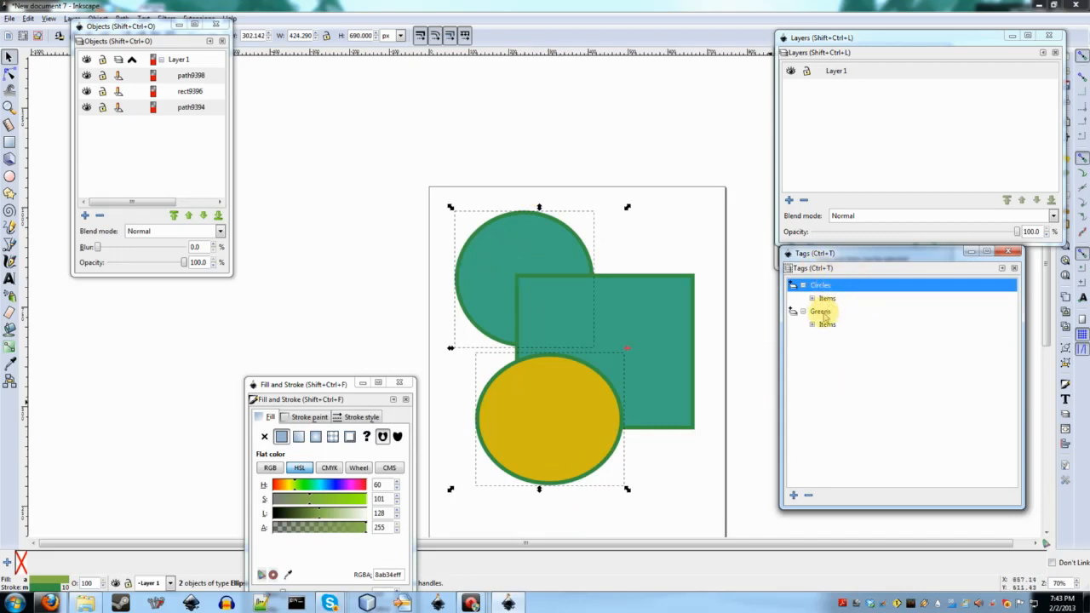
Step: Nest the Greens tag inside the Circles tag
drag(823, 315, 908, 282)
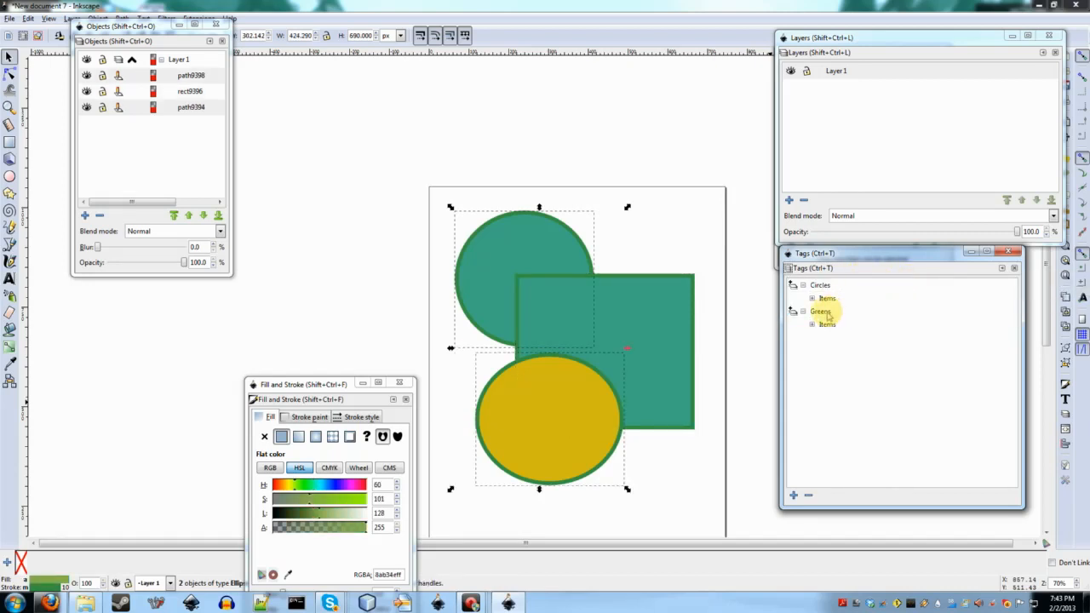
click(822, 312)
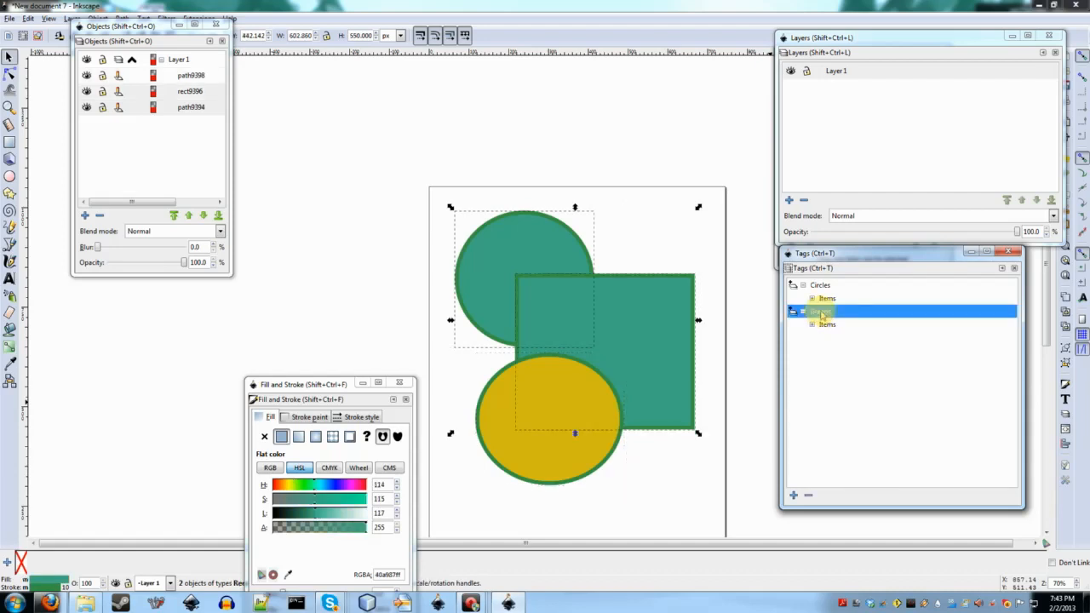
drag(822, 315, 868, 292)
drag(877, 293, 866, 286)
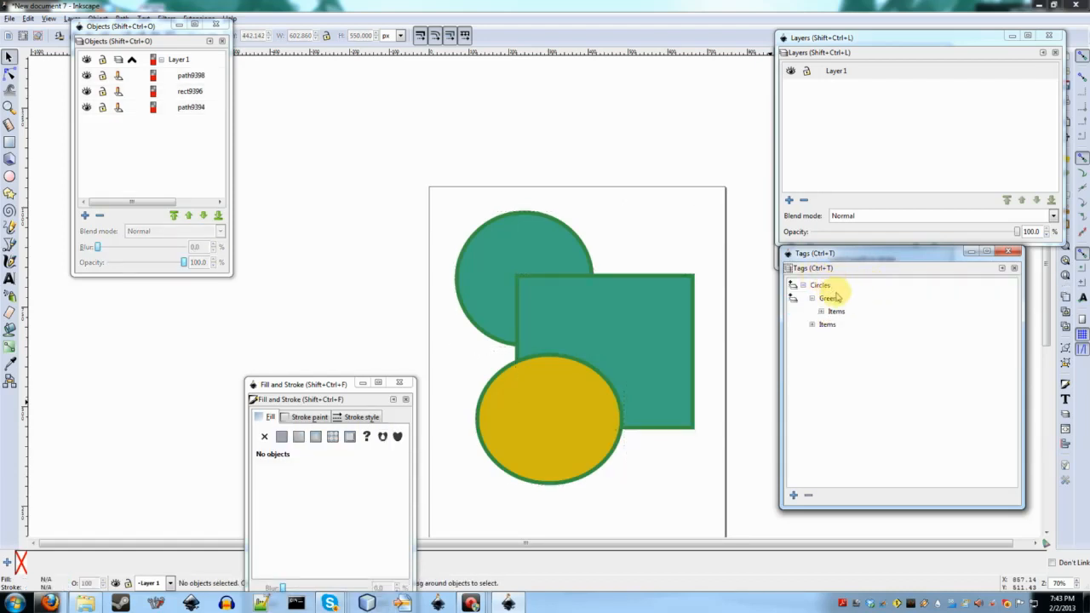
Step: Check which shapes the parent Circles tag and its nested Greens tag select, clearing the selection at the end
click(823, 286)
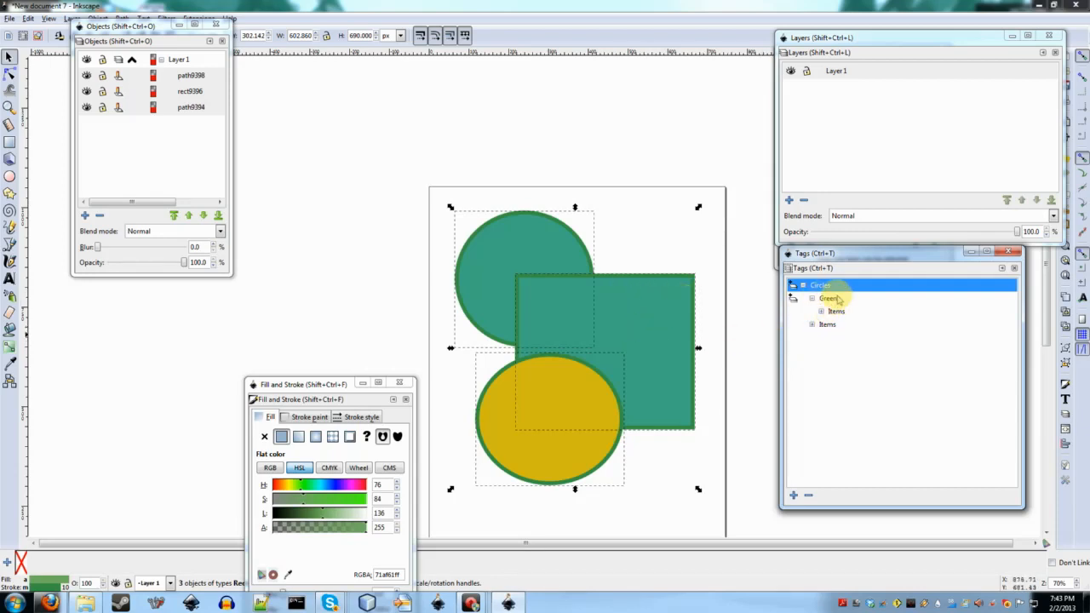
click(674, 223)
scroll(712, 313, down, 1)
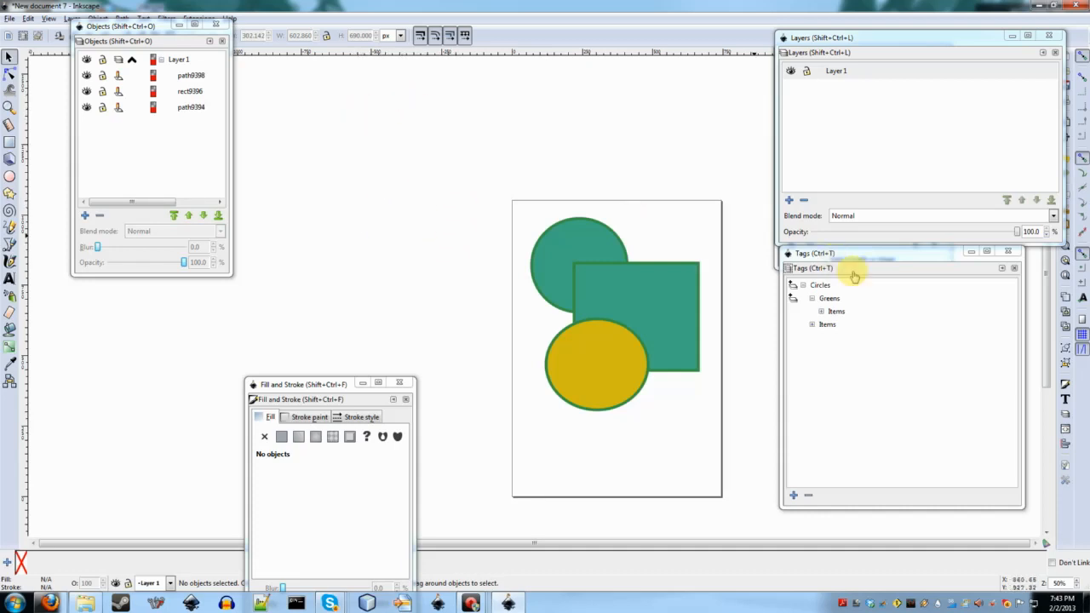
click(822, 286)
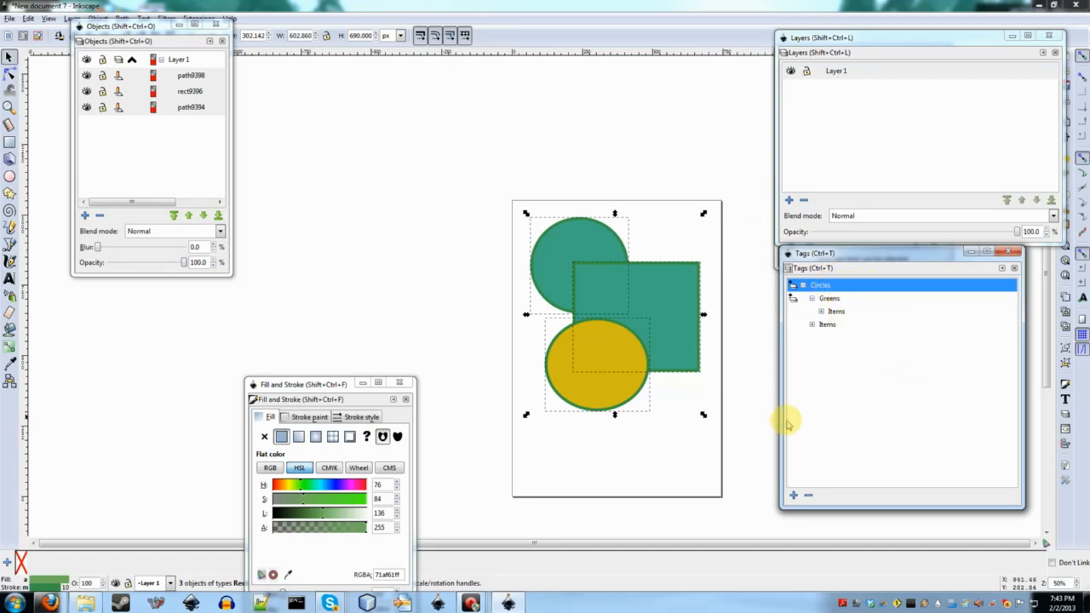
click(831, 298)
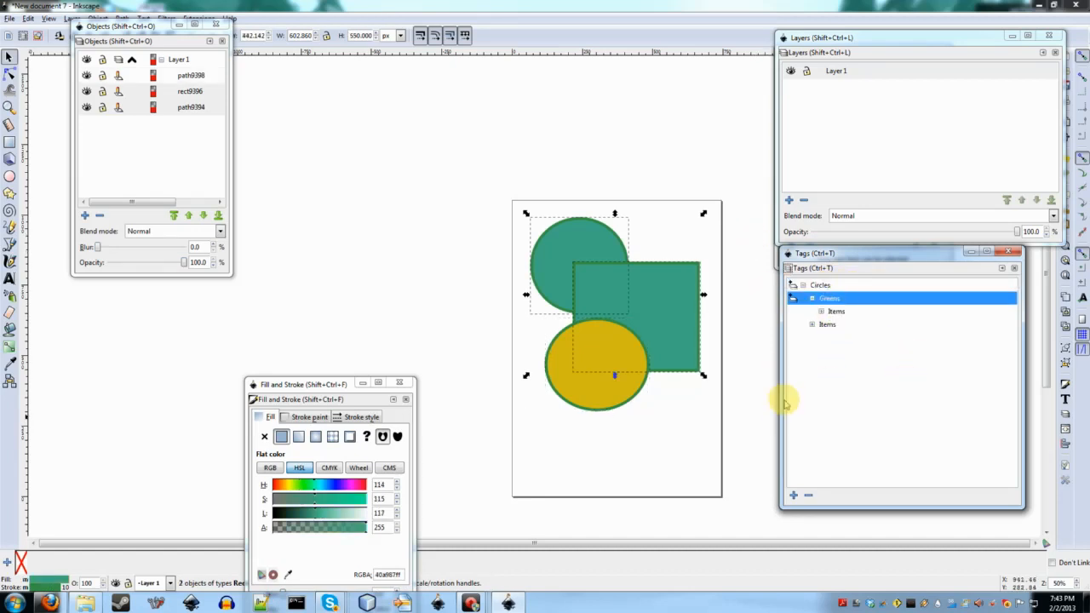
click(683, 464)
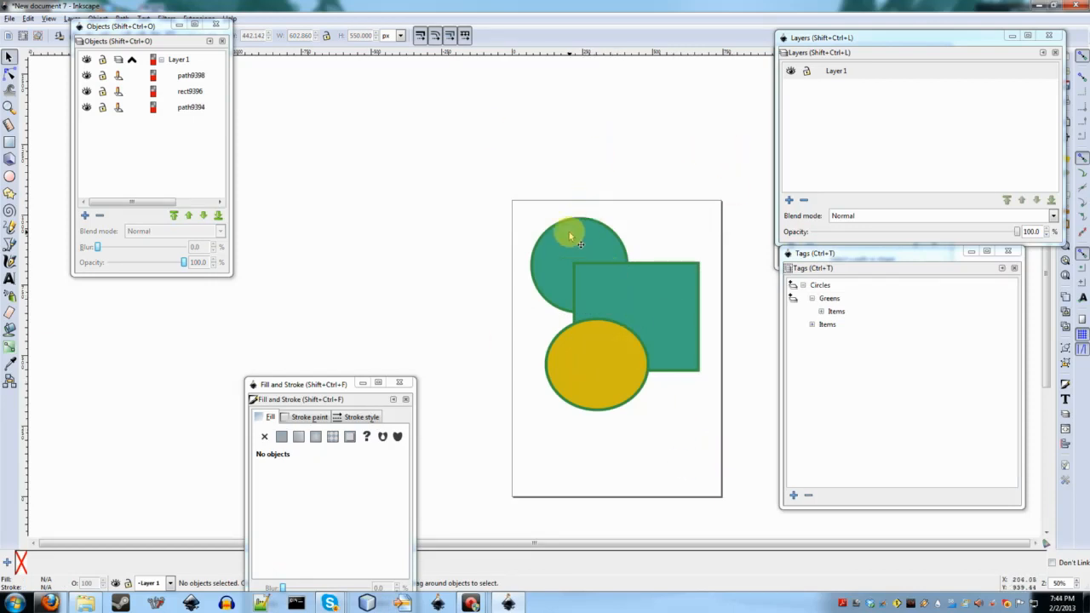
Step: Close the document with the simple shapes without saving its changes
click(12, 14)
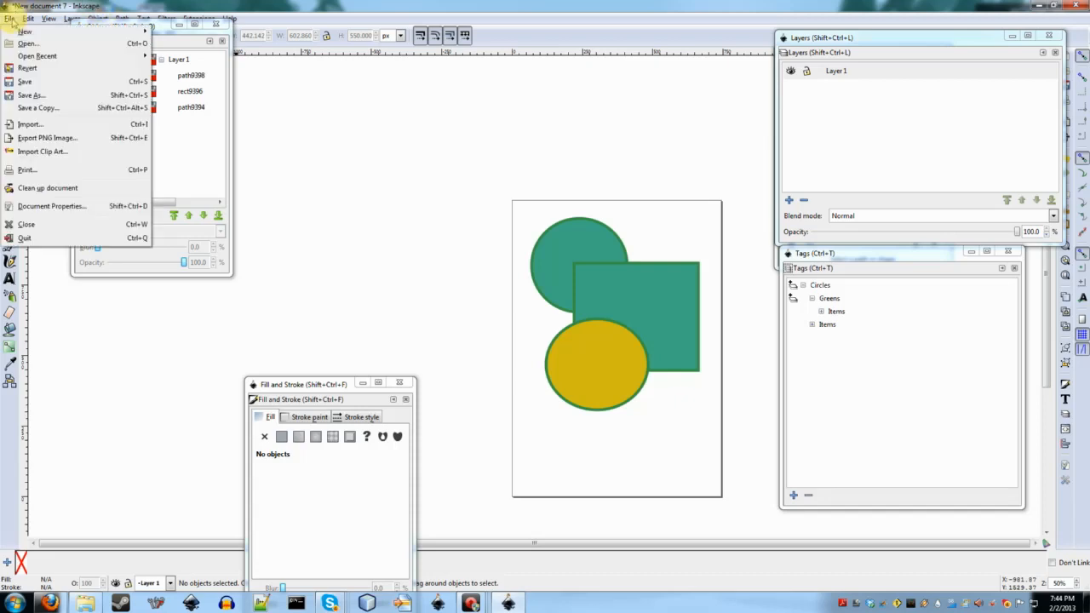
click(18, 210)
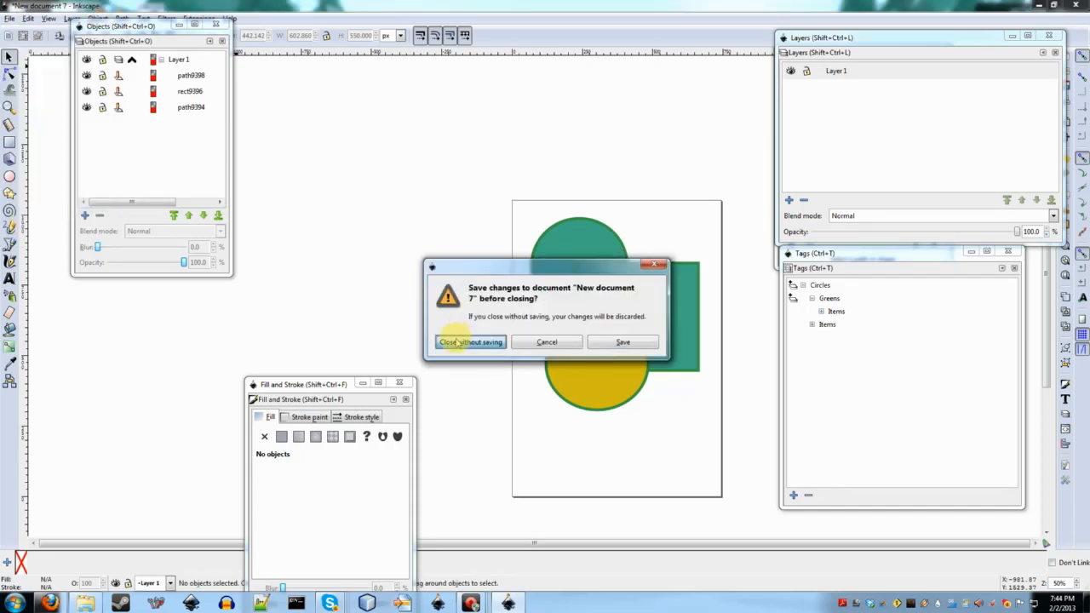
click(464, 341)
Step: Open the recent file theory_and_practice_tagged.svg and move the Fill and Stroke dialog clear of the artwork
click(10, 18)
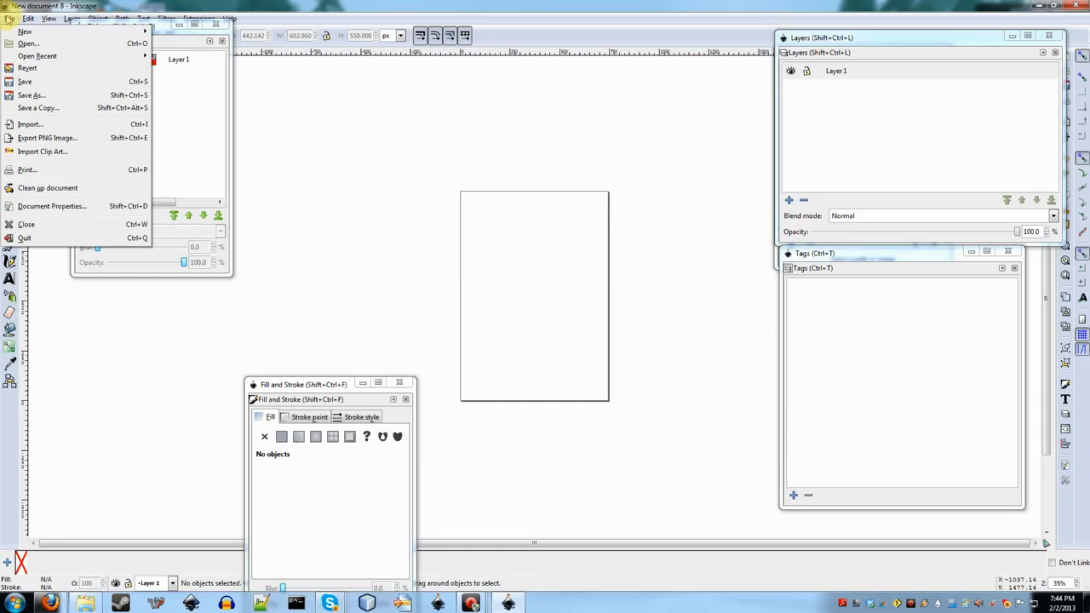
mouse_move(102, 55)
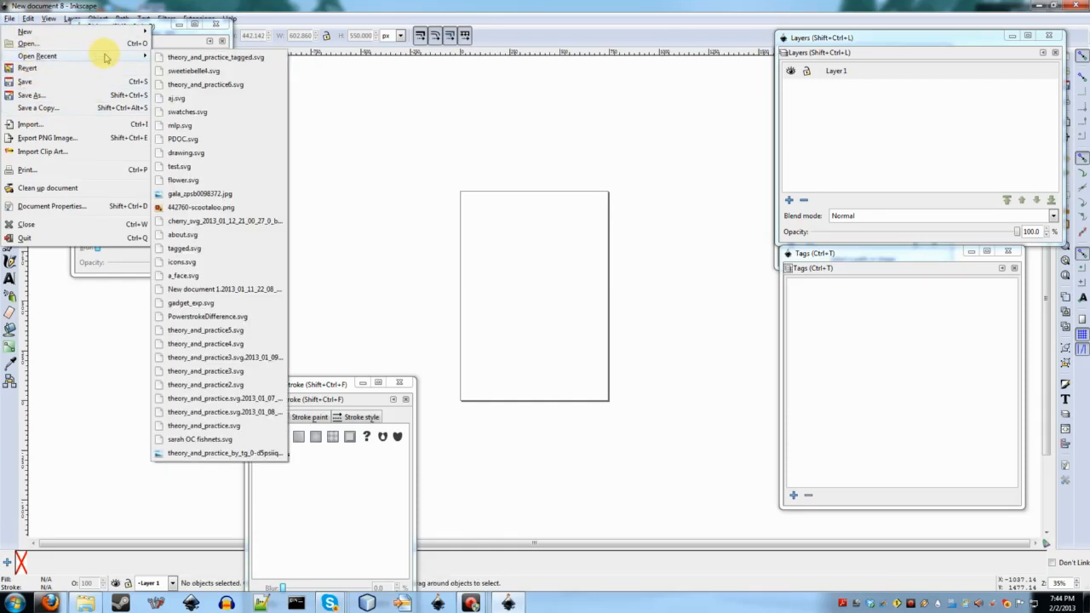
click(205, 57)
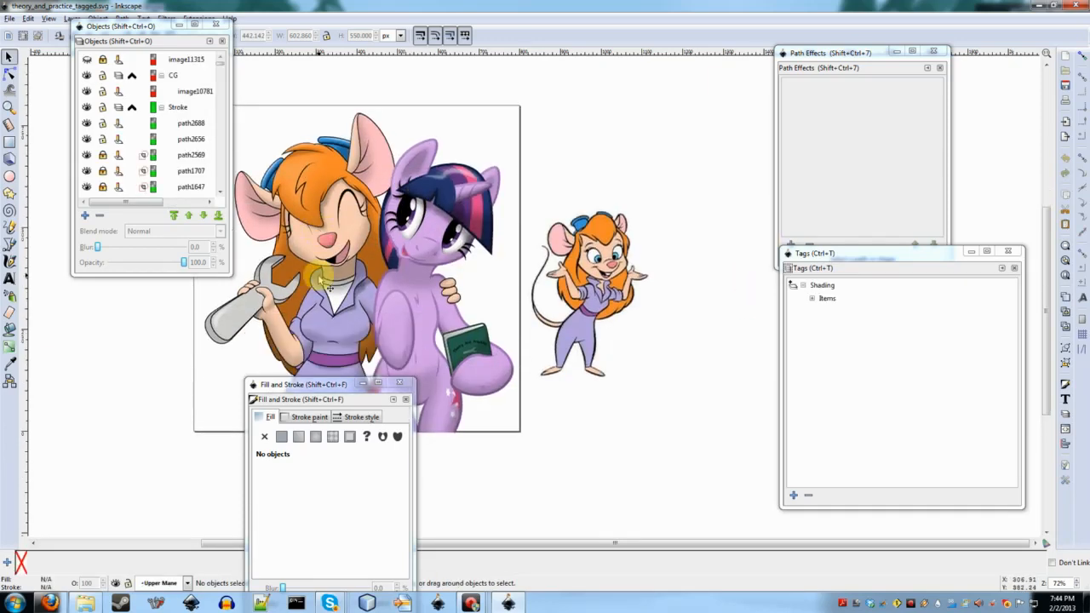
scroll(319, 277, left, 6)
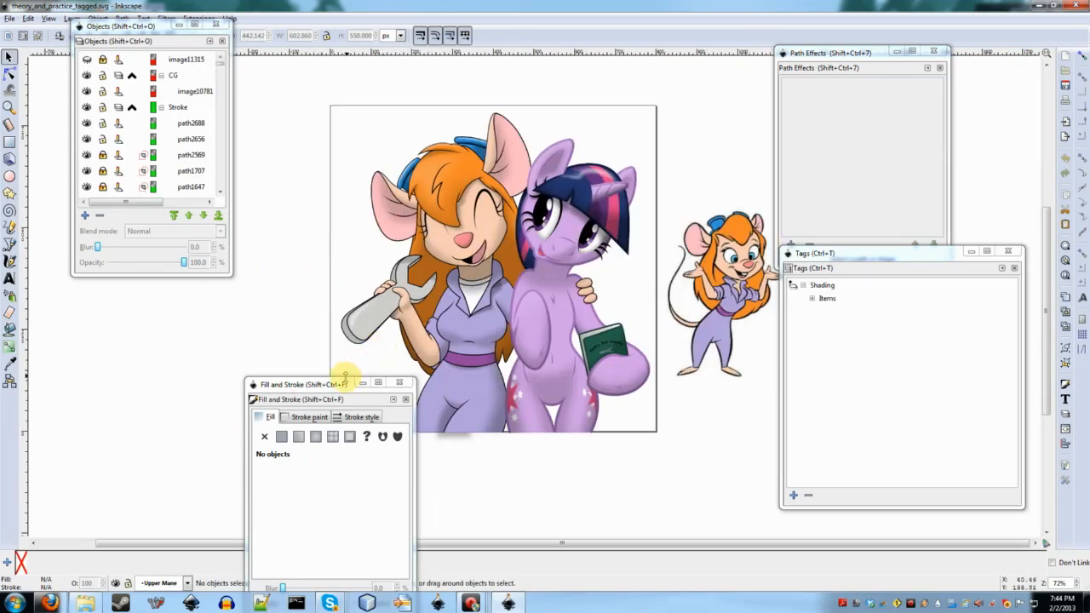
drag(336, 385, 162, 320)
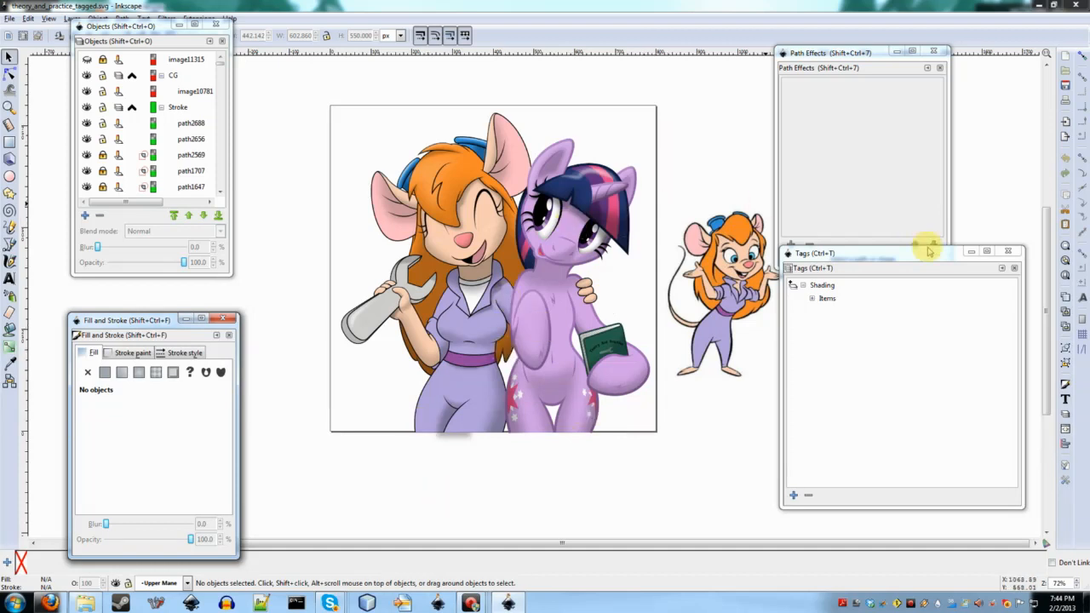
Step: Select all objects of the Shading tag, hide them, and clear the selection to inspect the artwork without shading
click(817, 286)
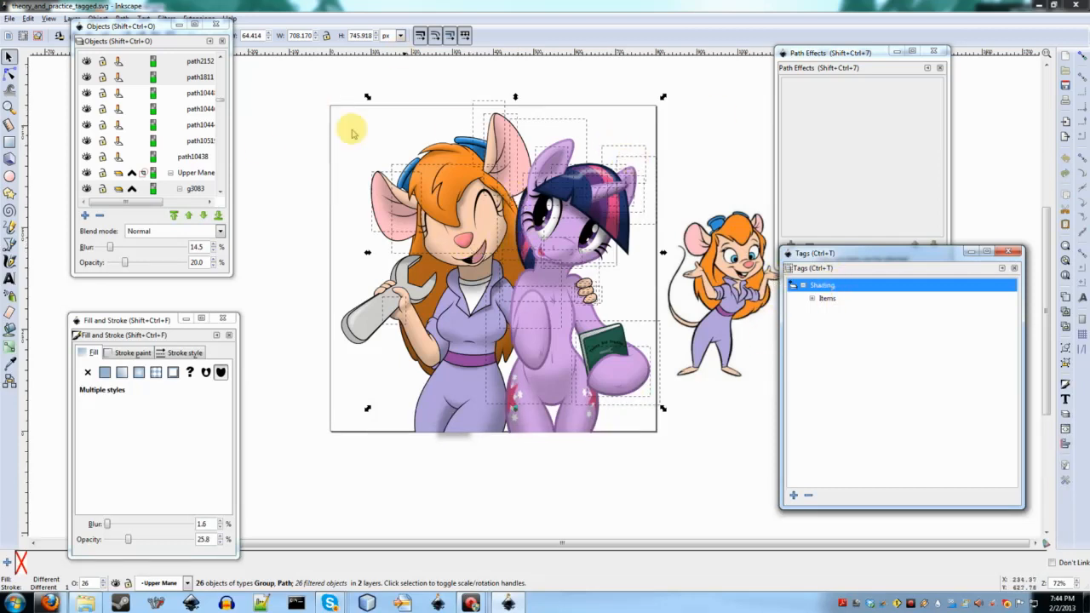
click(87, 188)
click(676, 122)
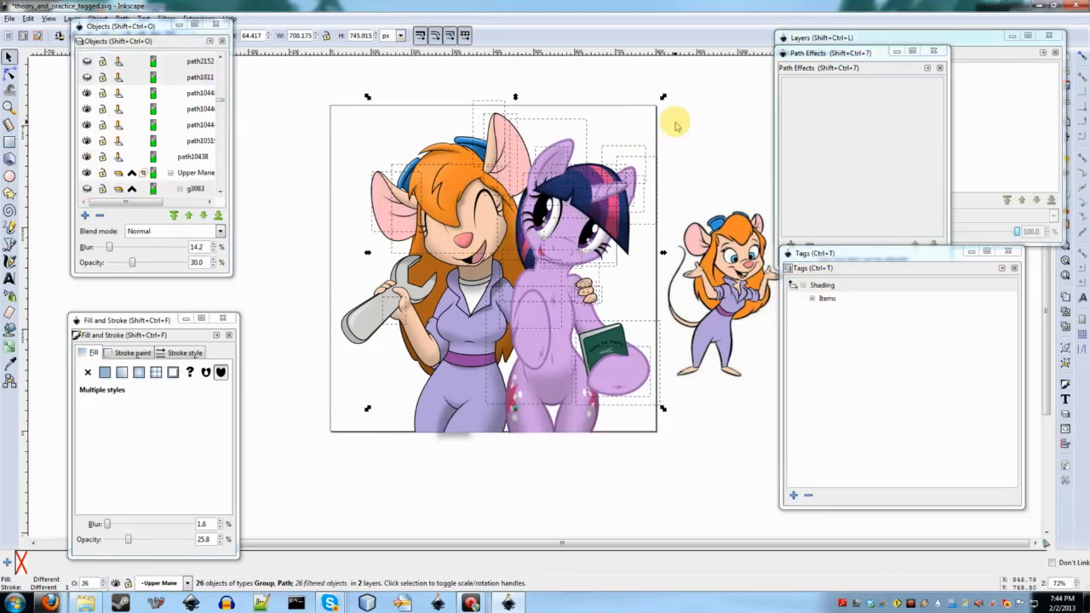
scroll(605, 213, up, 3)
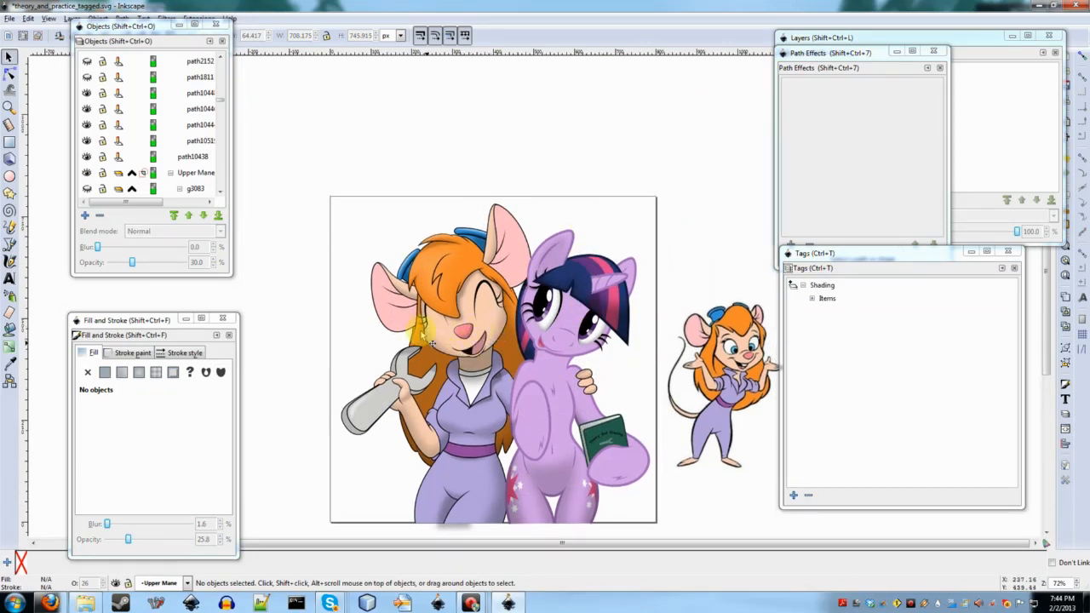
scroll(483, 284, down, 4)
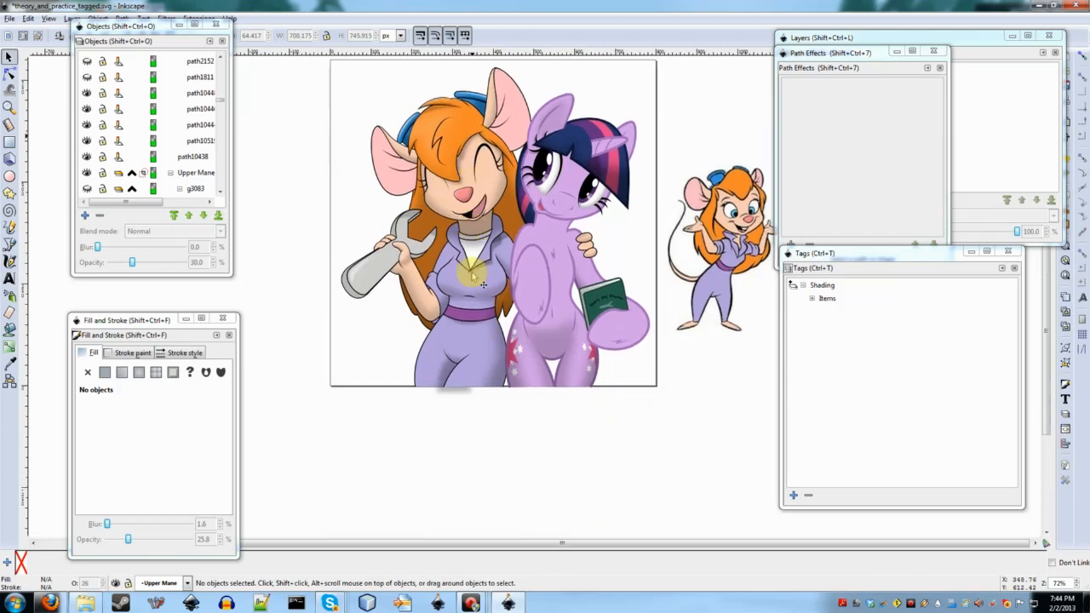
scroll(483, 283, up, 3)
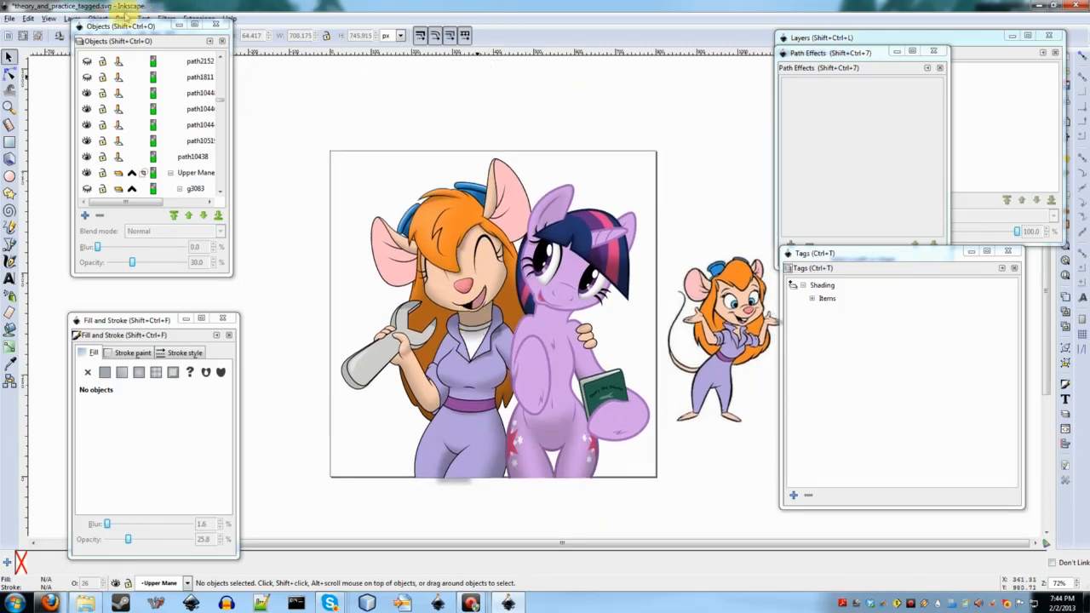
Step: Undo hiding the shading objects and revert the document to its saved version
drag(132, 26, 169, 67)
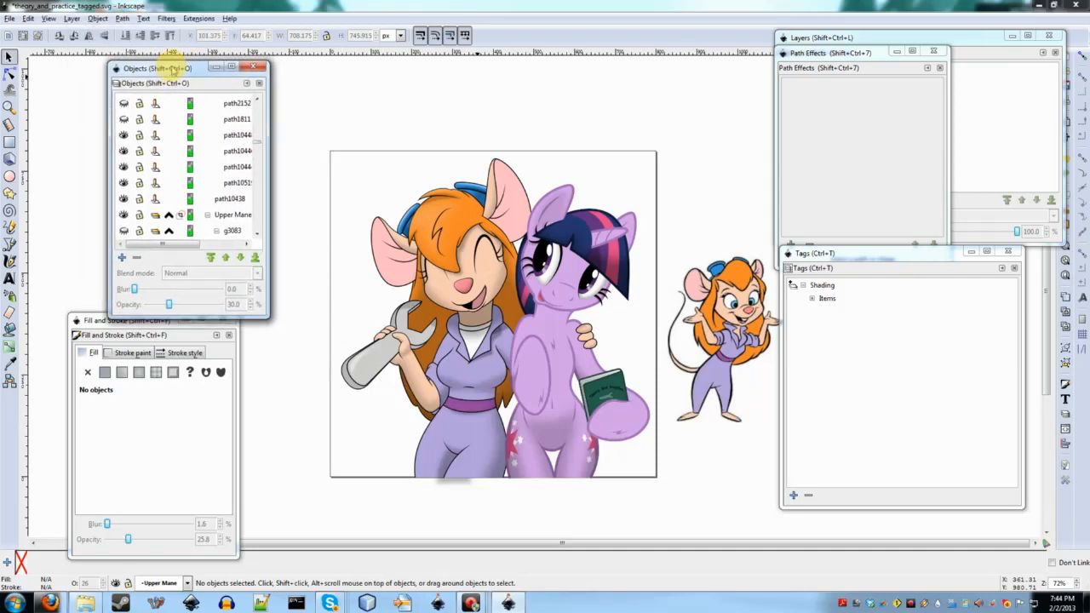
click(621, 151)
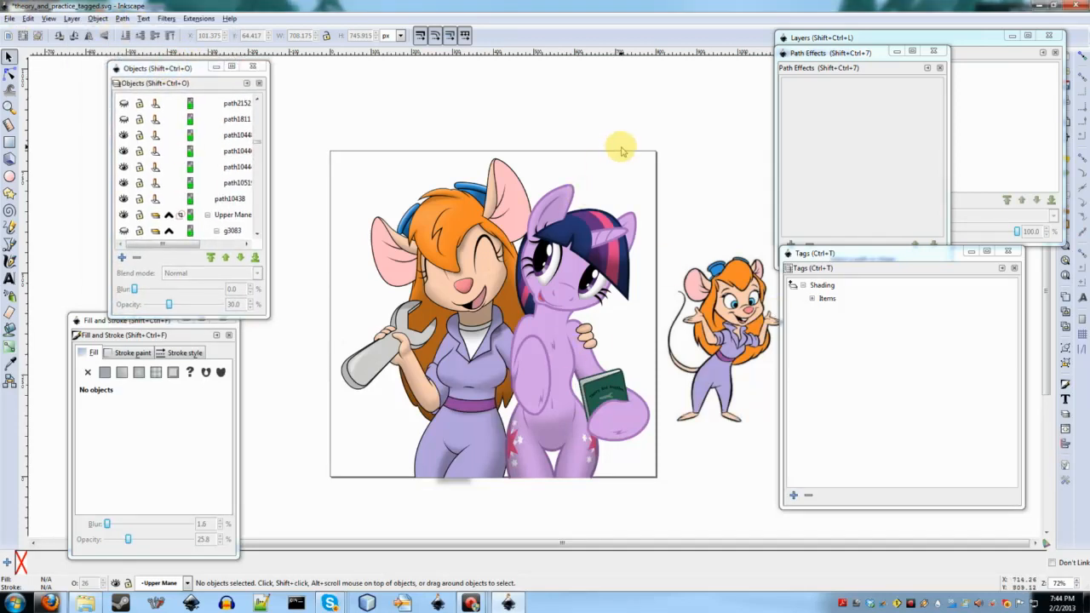
key(ctrl)
key(ctrl+z)
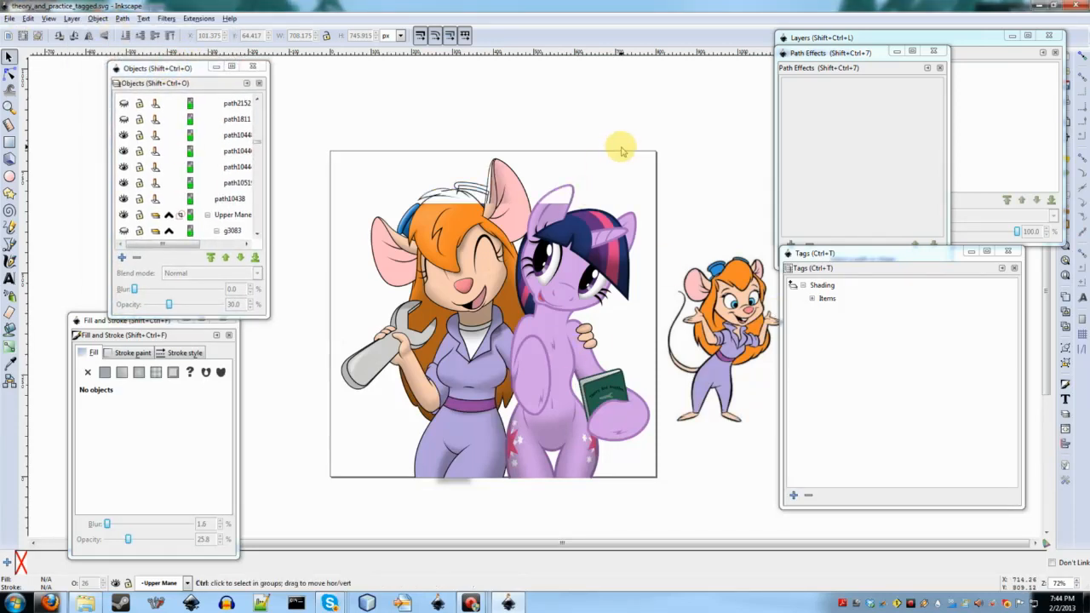
click(8, 19)
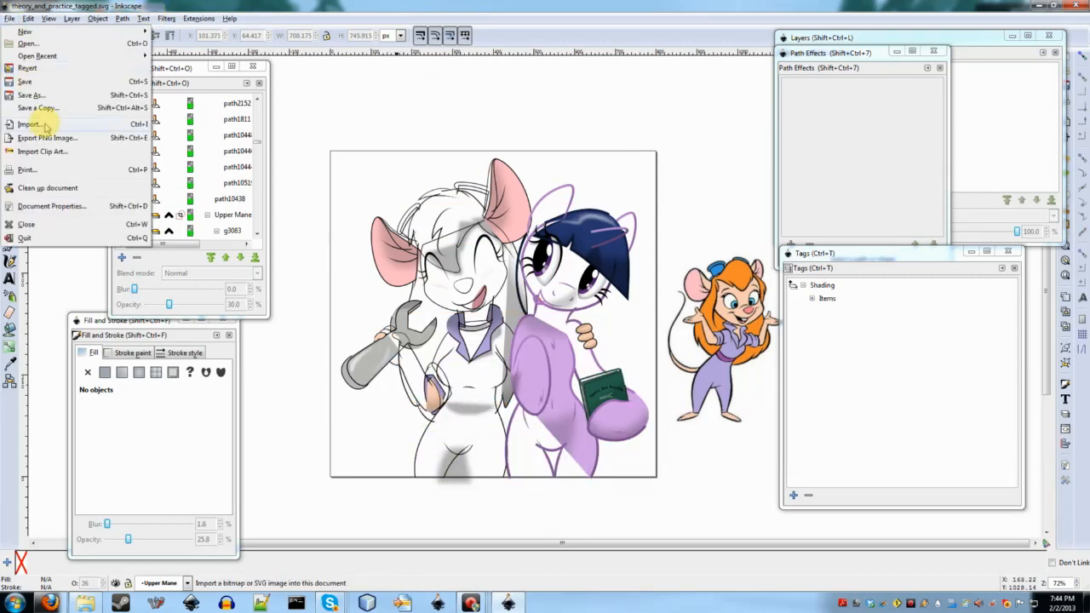
click(43, 64)
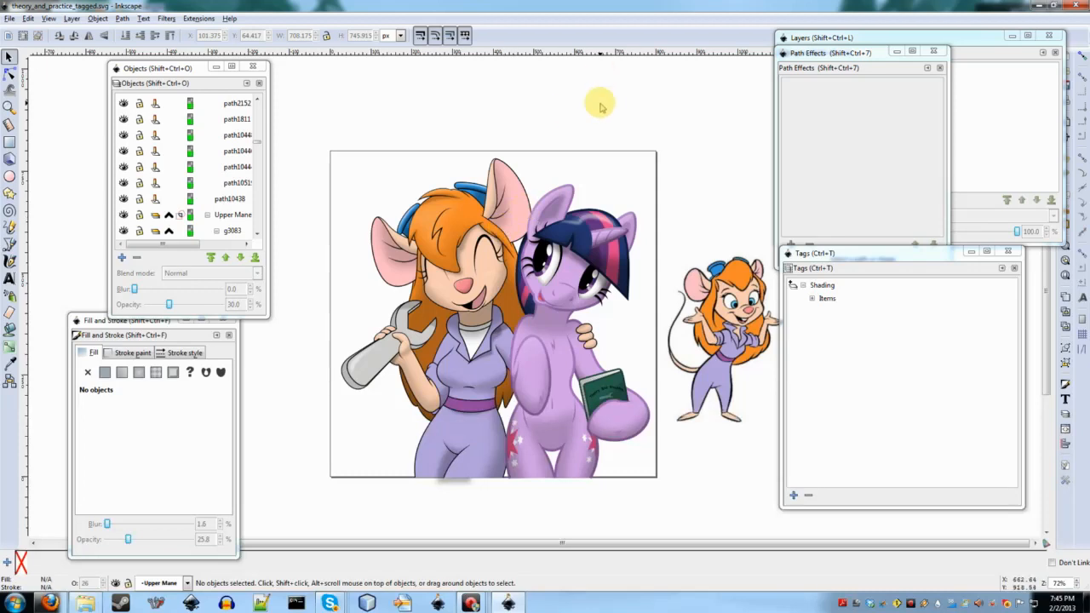
Step: Switch the display mode to No Filters and zoom in on the two characters to examine the unblurred shading
click(49, 18)
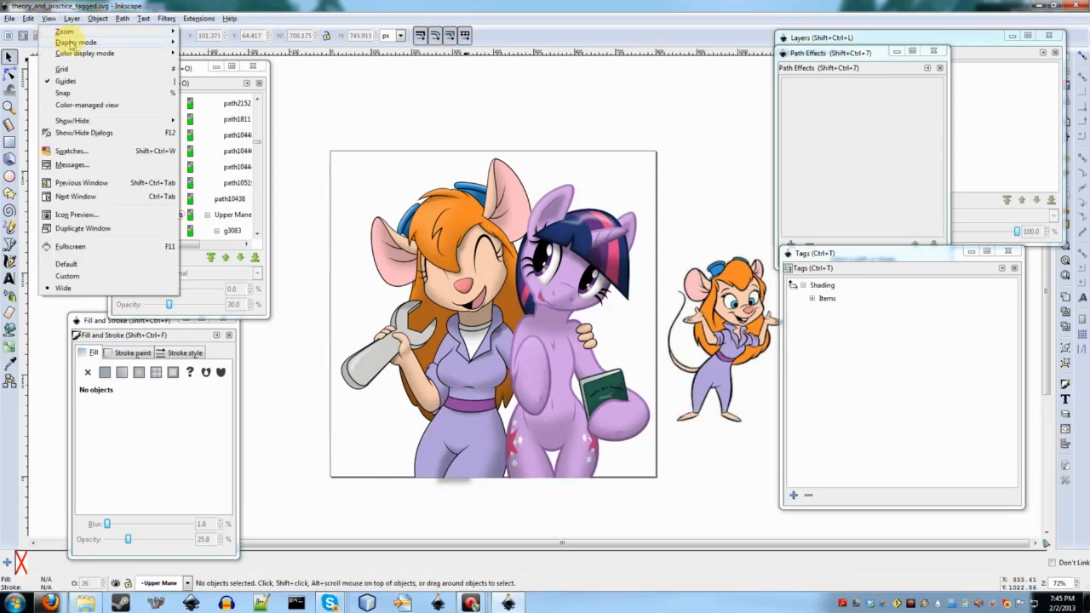
mouse_move(75, 44)
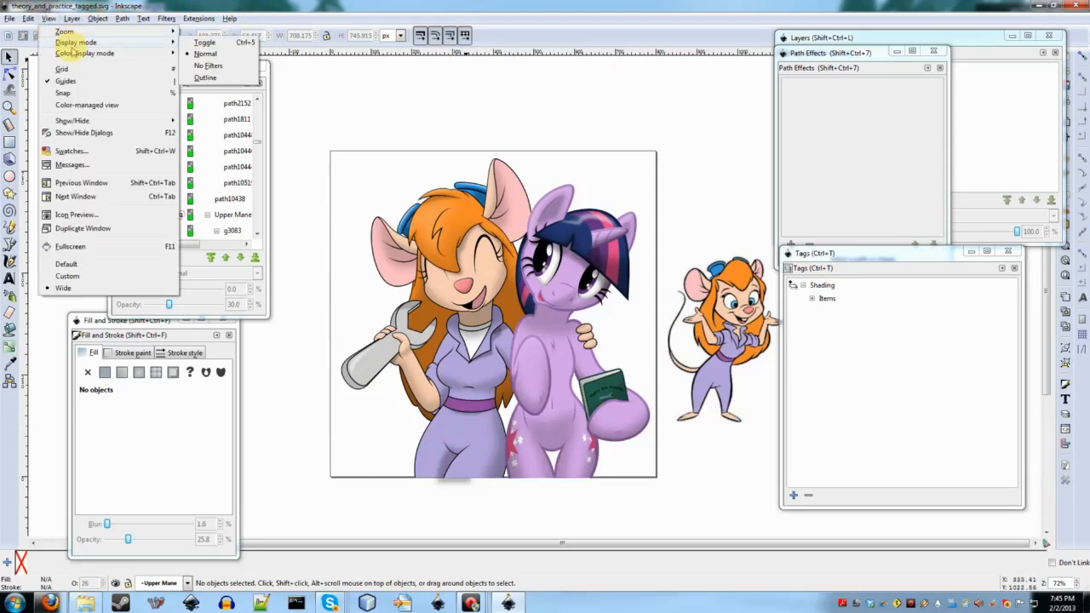
click(222, 68)
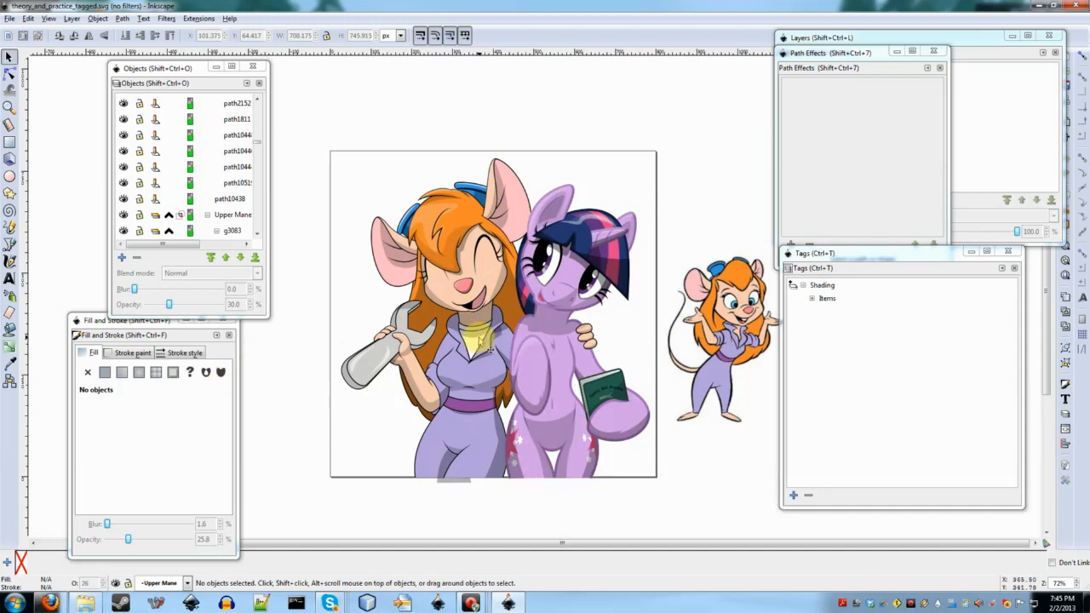
ctrl+scroll(528, 345, up, 3)
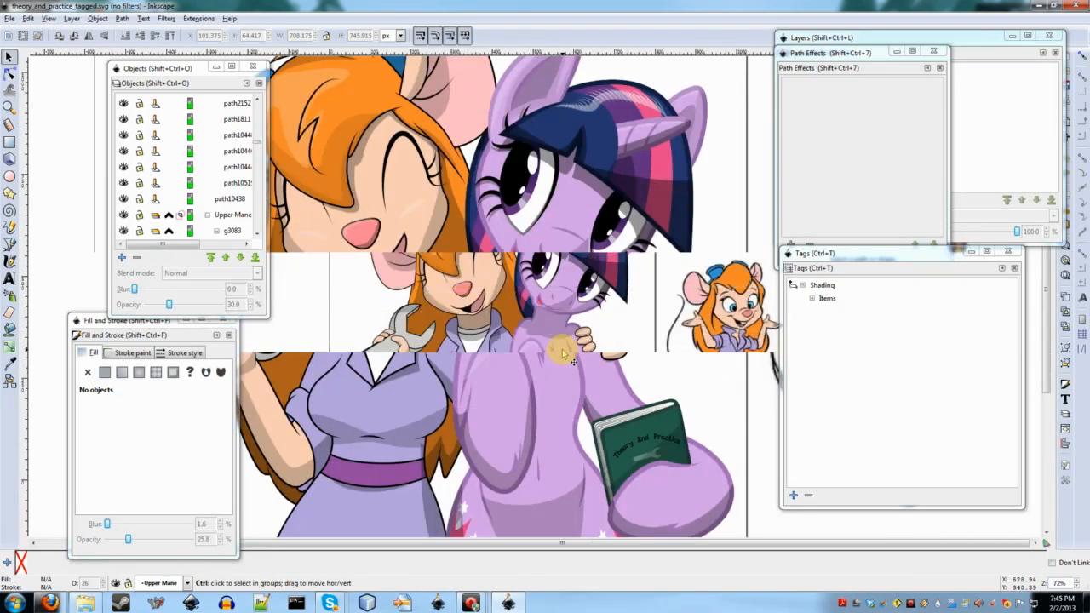
Step: Inspect the unblurred shading on both characters and cycle the display mode through Outline back to Normal
ctrl+scroll(563, 354, up, 3)
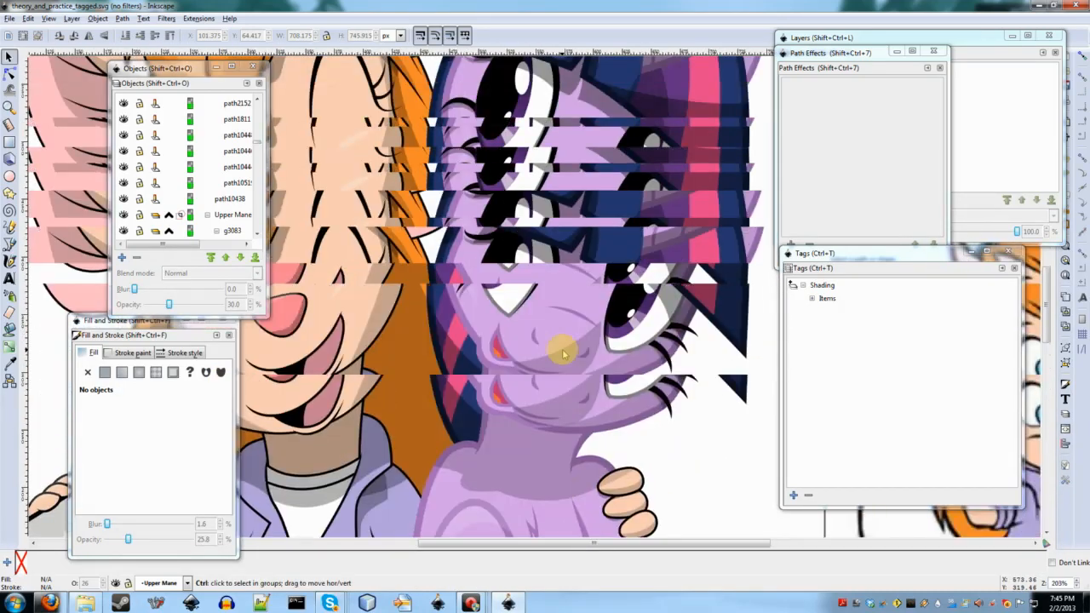
ctrl+scroll(563, 354, down, 3)
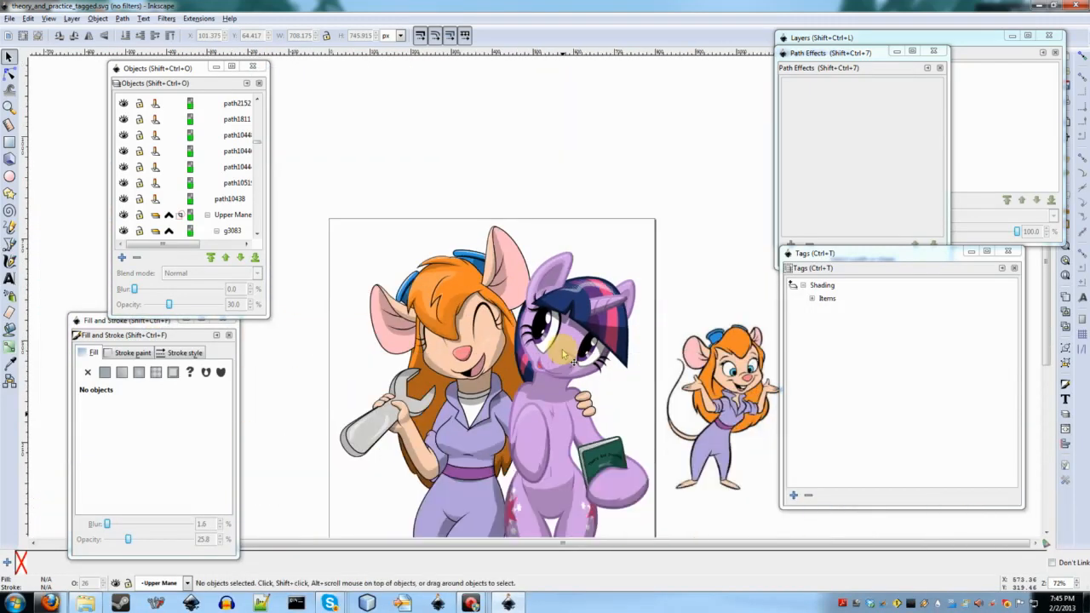
scroll(563, 354, down, 4)
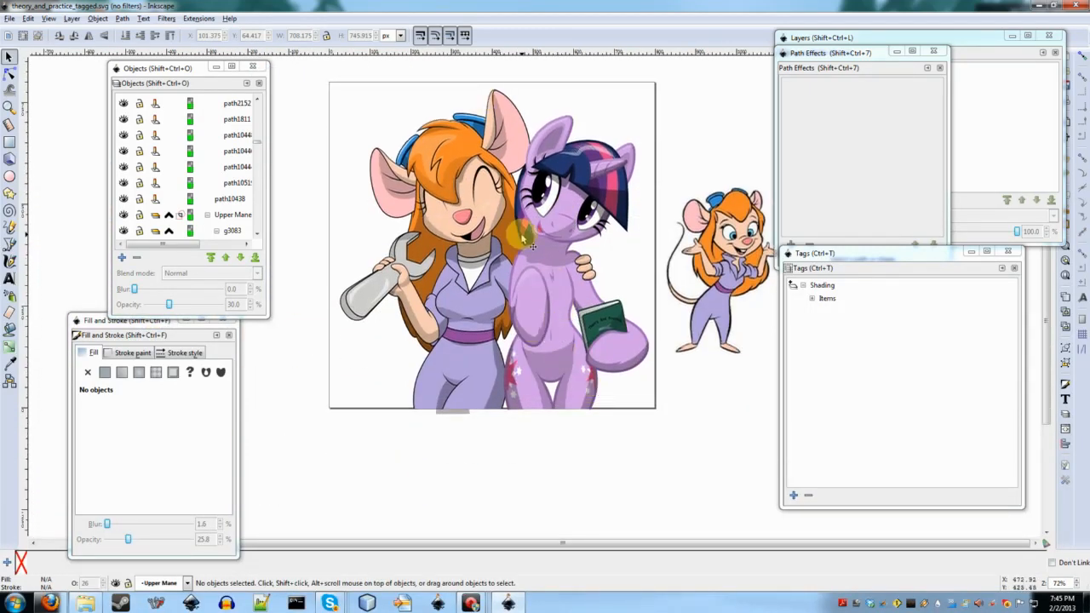
key(ctrl)
key(ctrl+KP_5)
key(ctrl+KP_5)
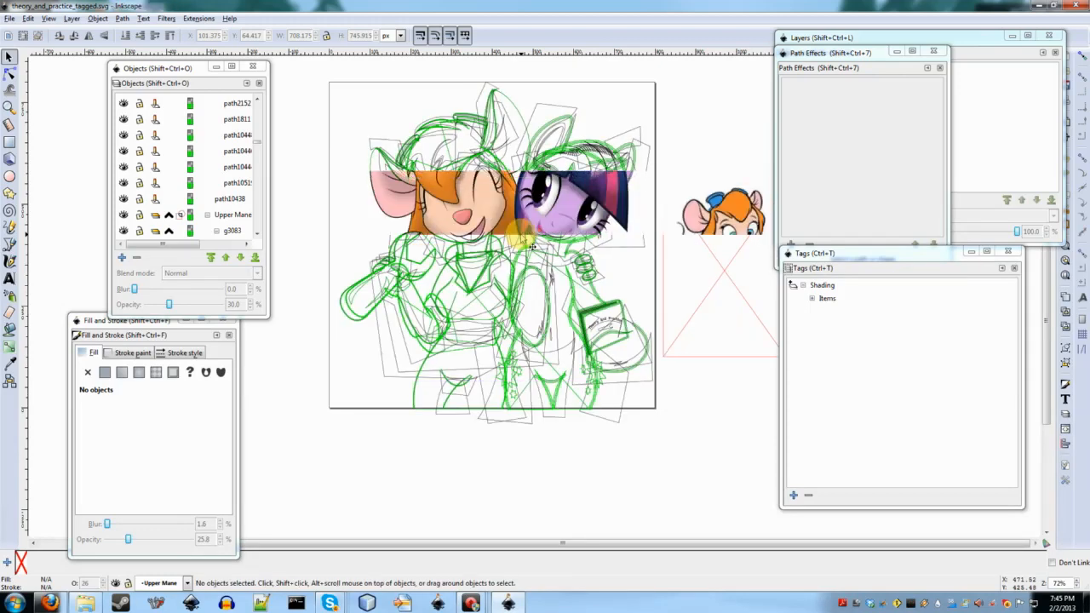
Step: Select all objects of the Shading tag, hide them and show them again
click(817, 286)
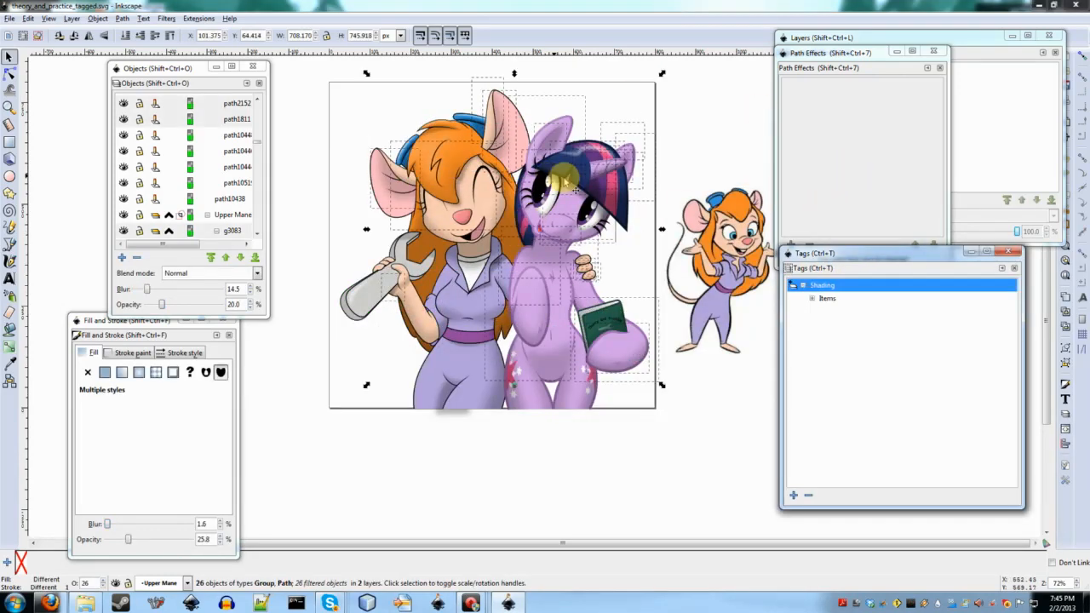
click(124, 230)
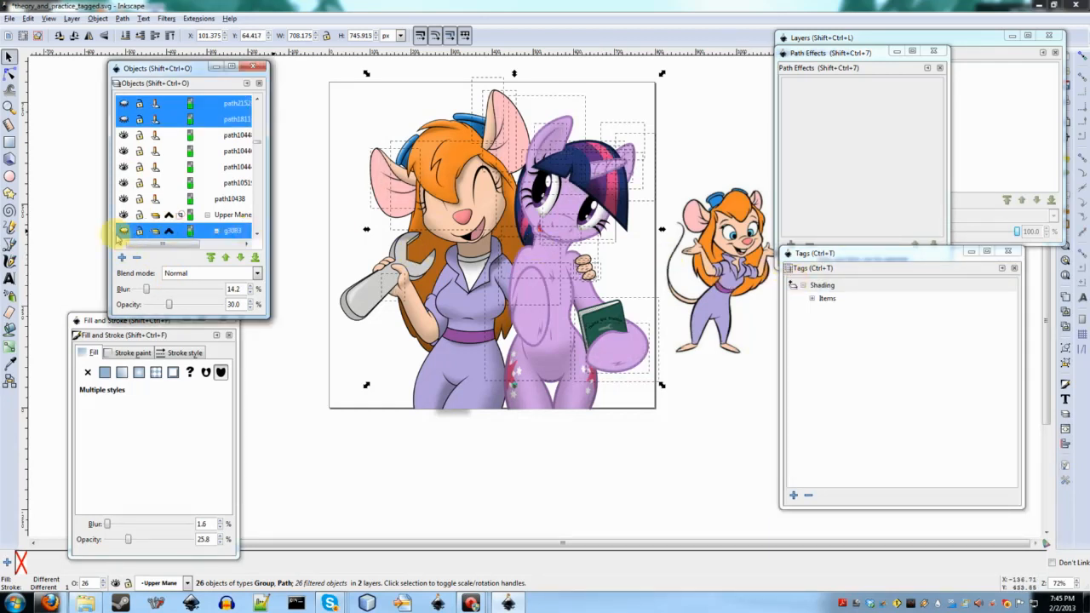
click(125, 231)
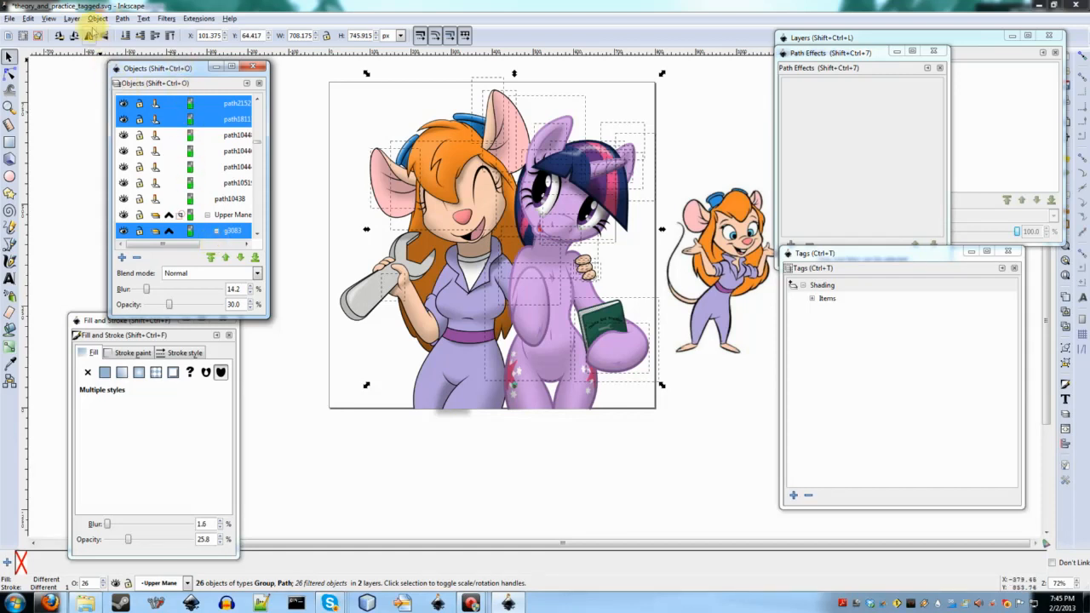
Step: In the Rendering preferences, set the Gaussian blur quality for display to Lowest quality (fastest) and close the preferences
click(31, 19)
click(60, 379)
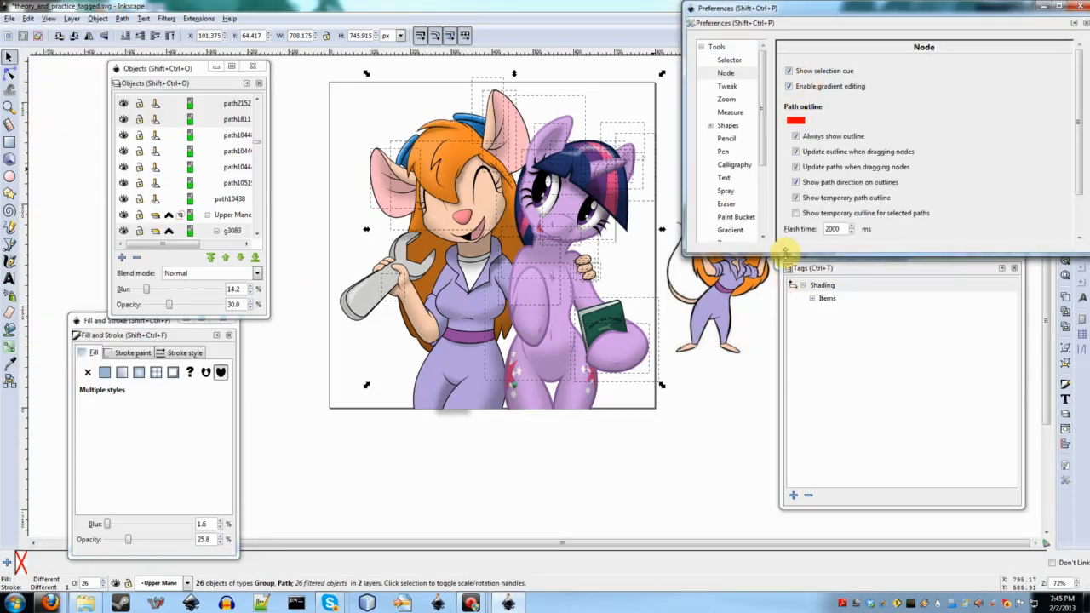
drag(784, 252, 783, 413)
click(720, 310)
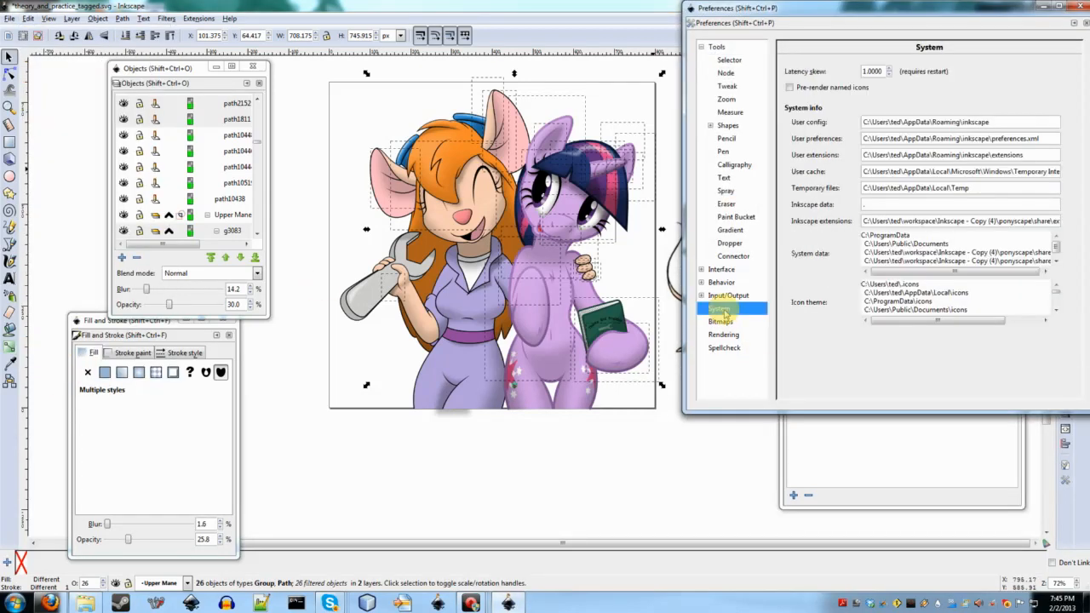
click(724, 335)
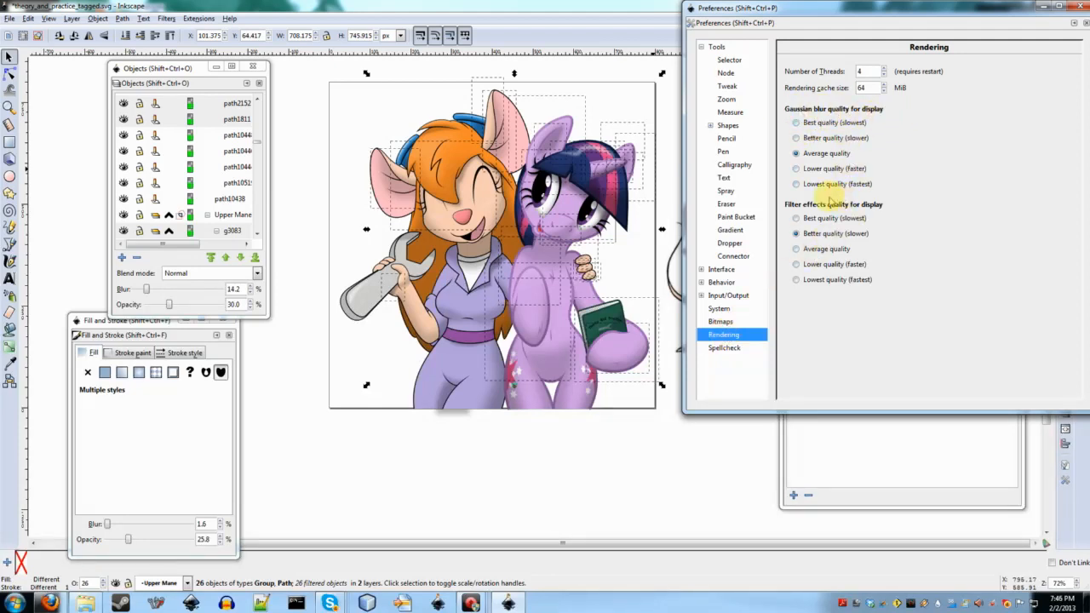
click(796, 184)
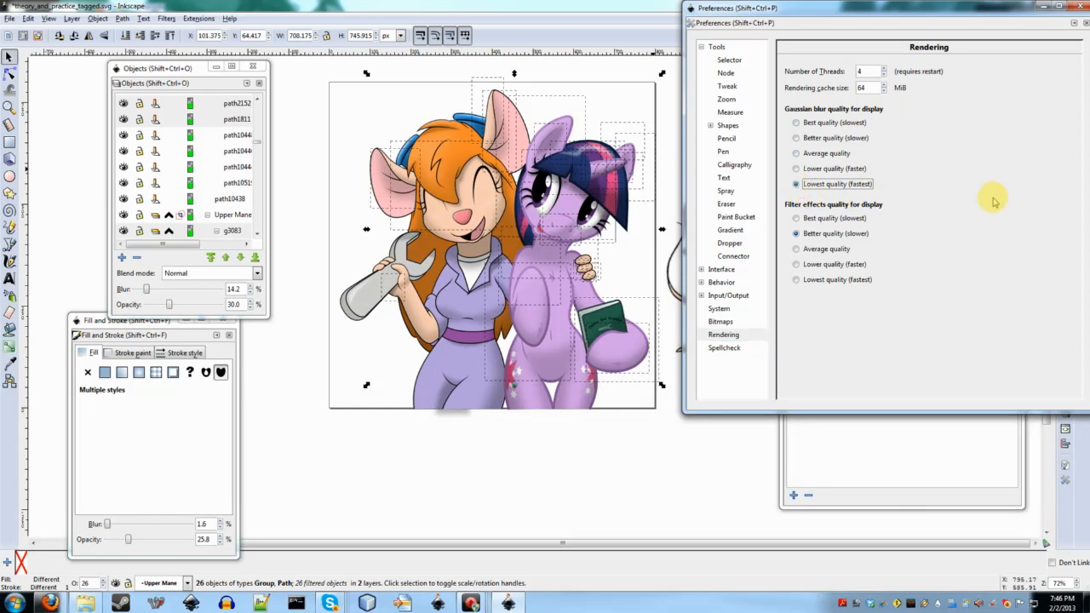
drag(1005, 6, 822, 183)
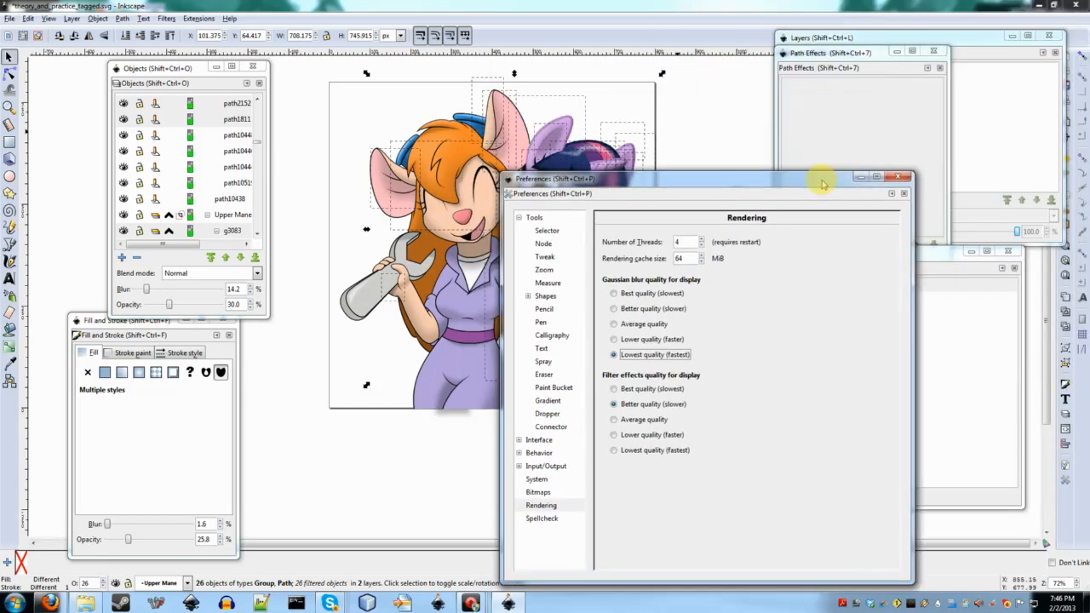
click(904, 177)
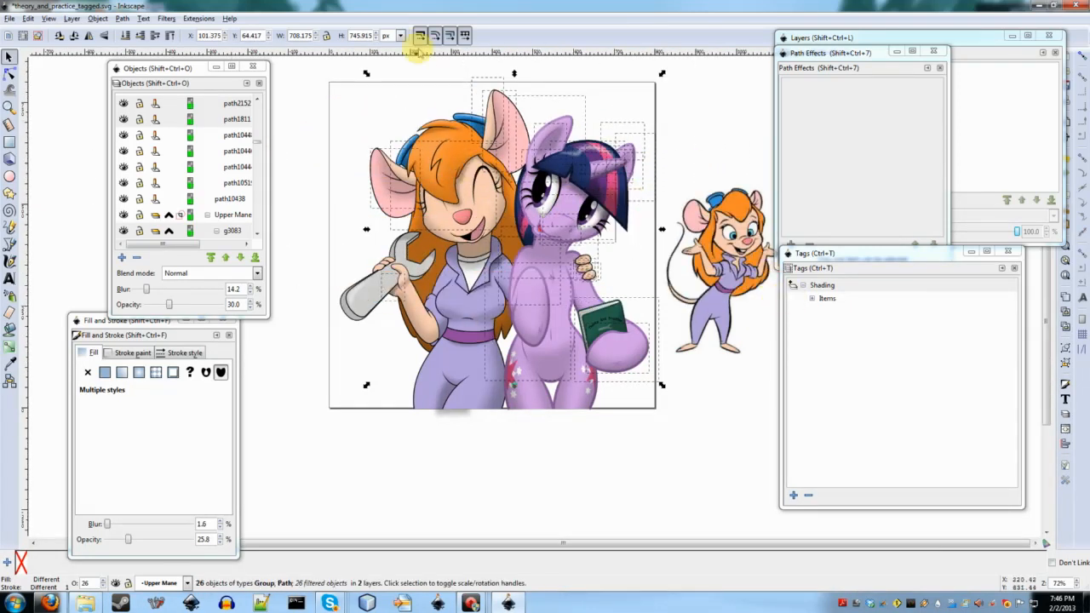
Step: Clear the selection and examine the blurred shading on both characters from head to legs at closer range
click(391, 83)
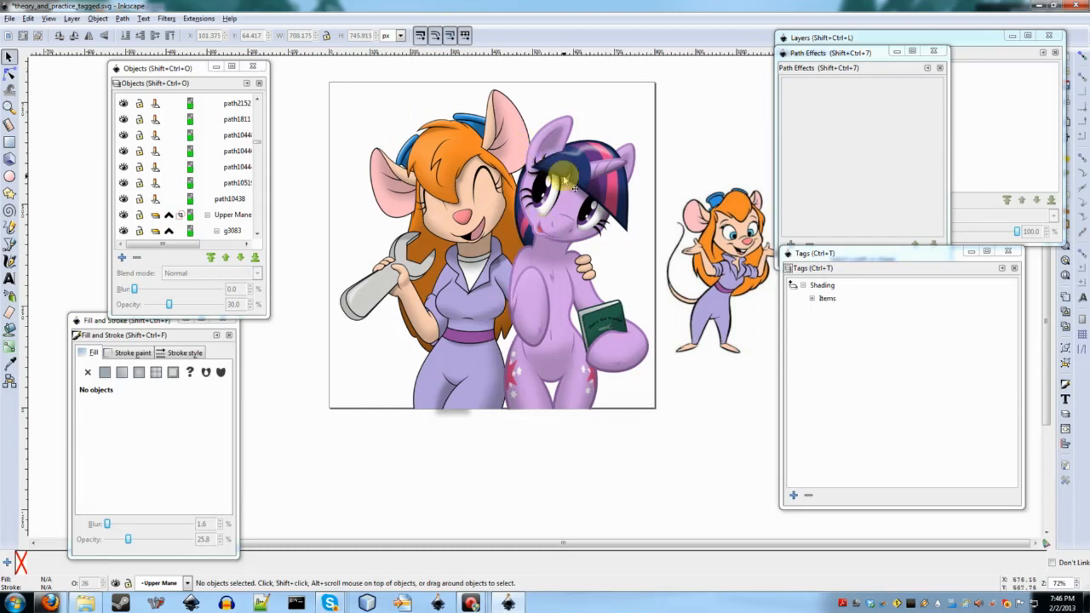
ctrl+scroll(529, 156, up, 1)
ctrl+scroll(528, 158, up, 1)
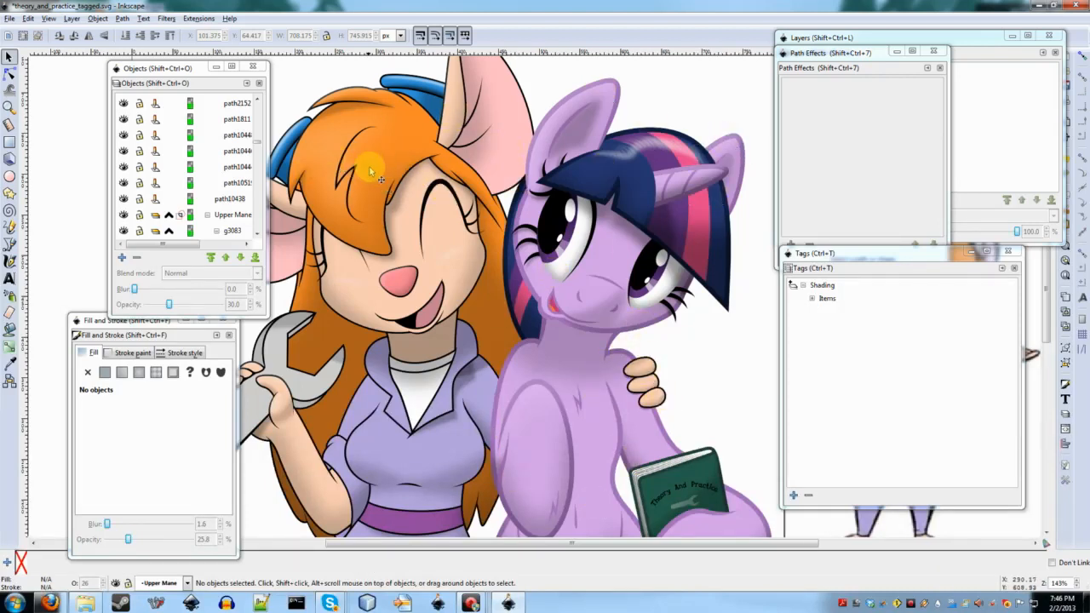
scroll(513, 166, down, 3)
scroll(514, 167, down, 3)
scroll(514, 167, up, 3)
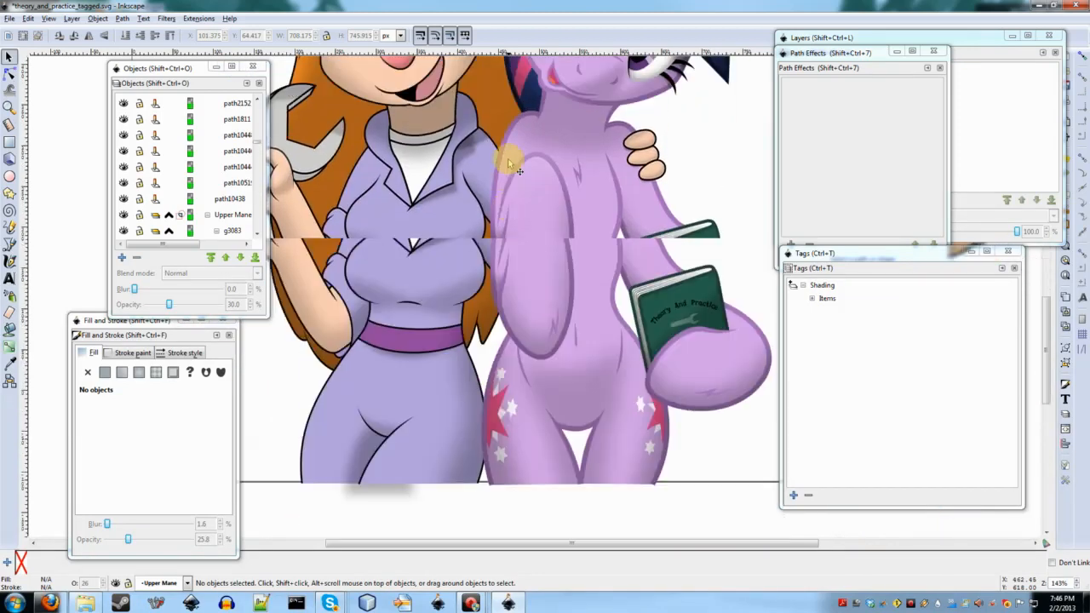
scroll(509, 162, up, 7)
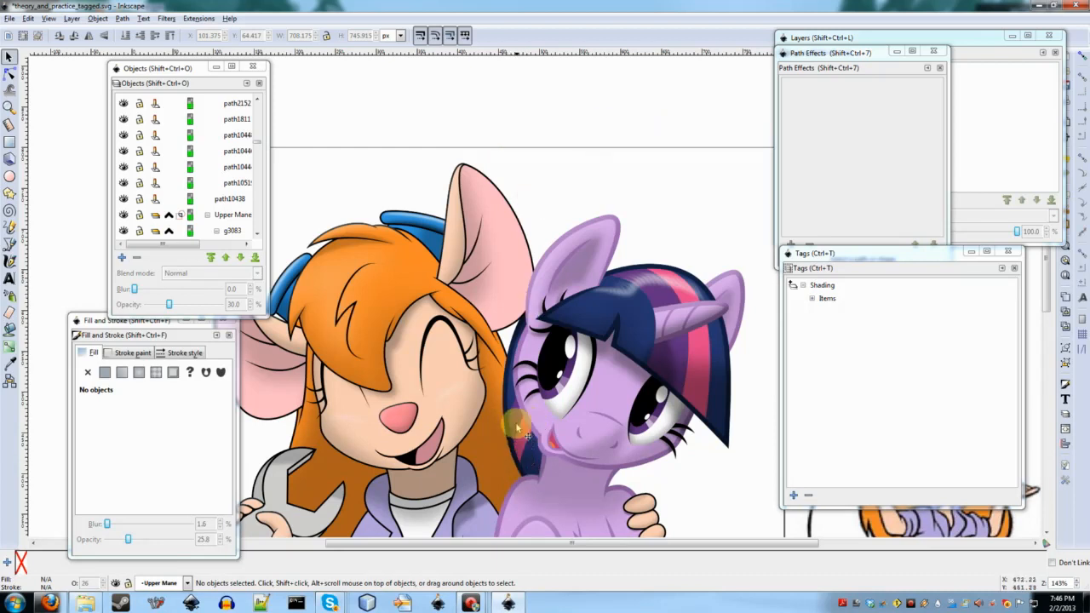
scroll(620, 271, down, 3)
scroll(621, 274, down, 2)
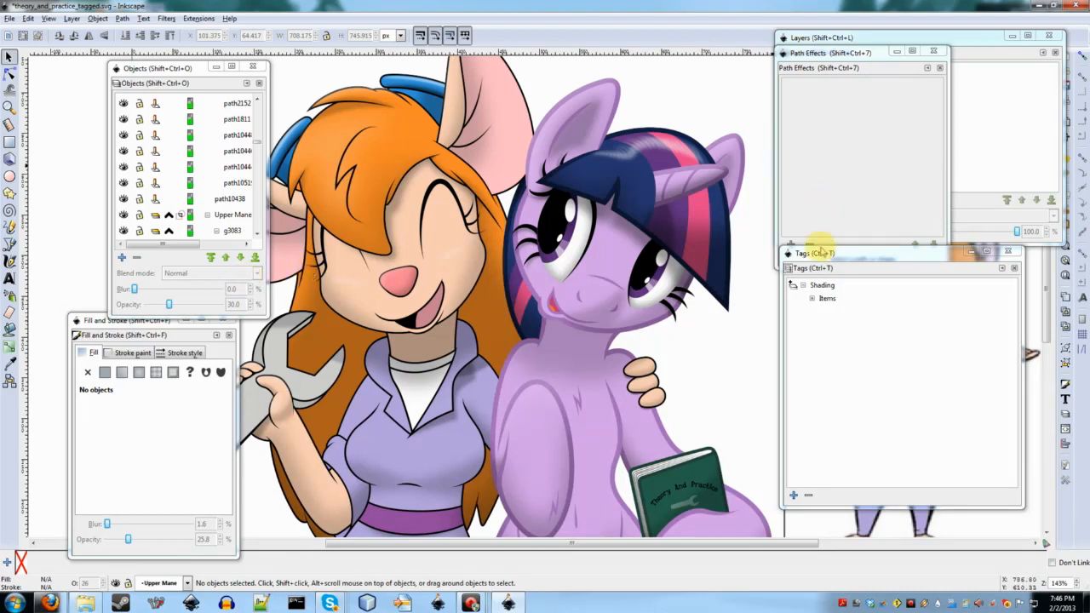
Step: Shift the Tags dialog slightly, close theory_and_practice_tagged.svg and switch to a new blank document
mouse_move(824, 255)
mouse_down()
mouse_move(713, 209)
mouse_move(837, 238)
mouse_move(826, 239)
mouse_up()
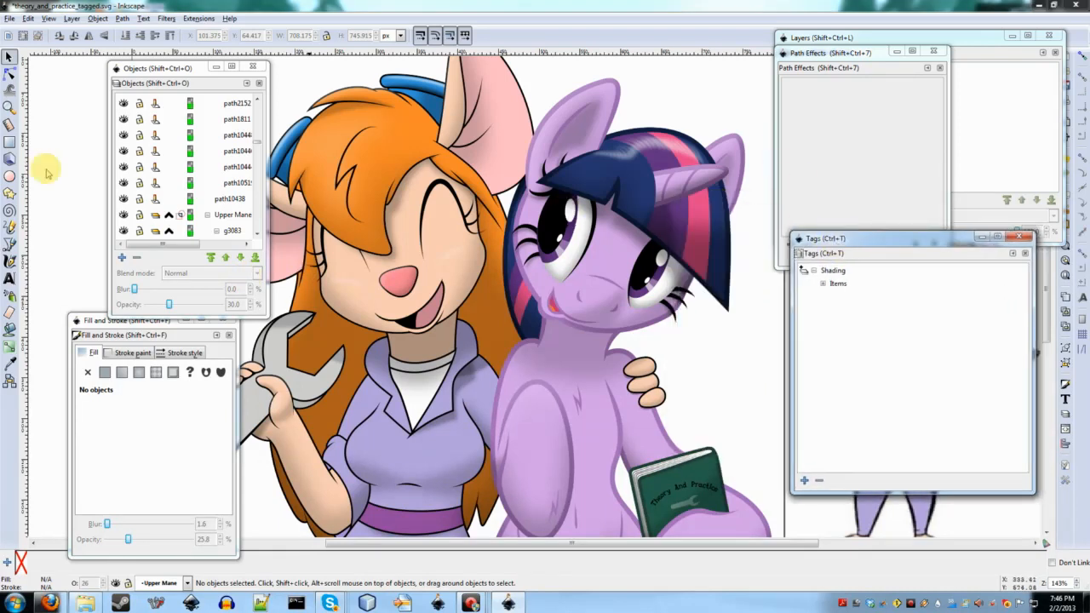
click(1020, 236)
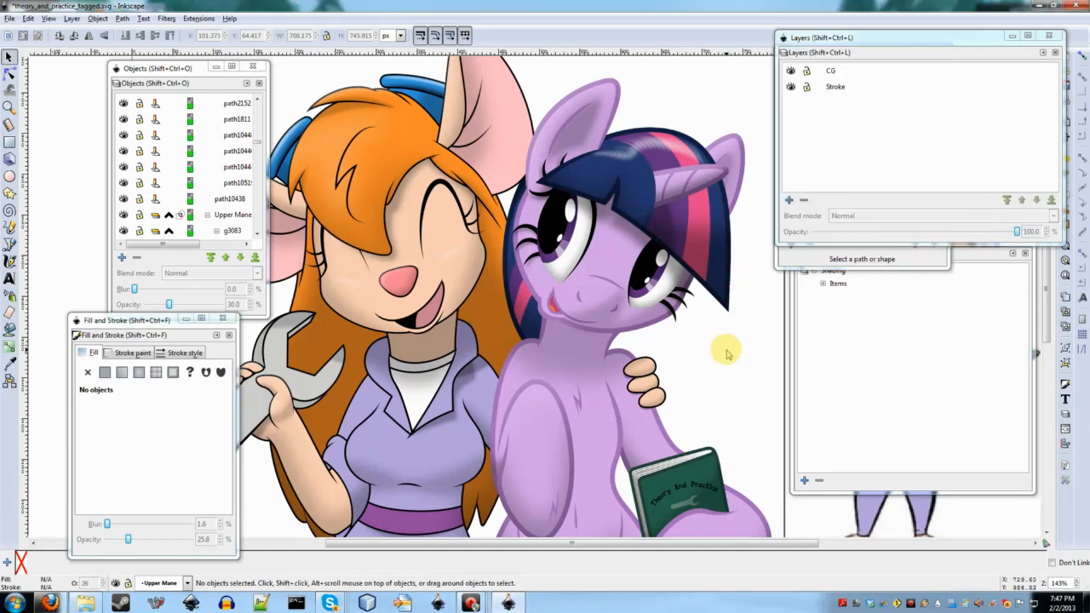
ctrl+scroll(723, 333, down, 2)
scroll(727, 354, right, 4)
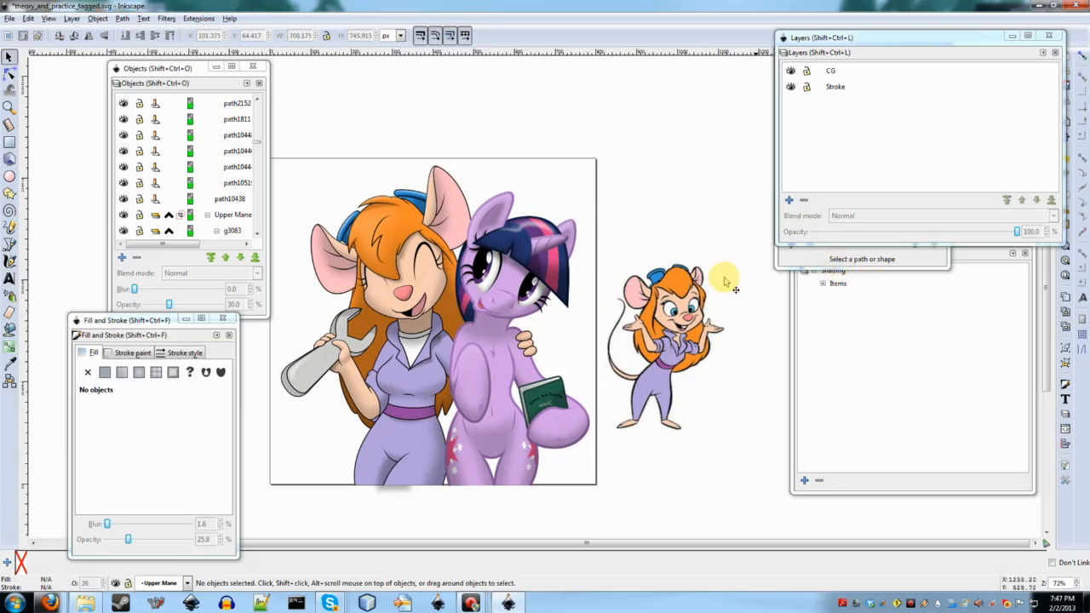
click(9, 17)
click(49, 215)
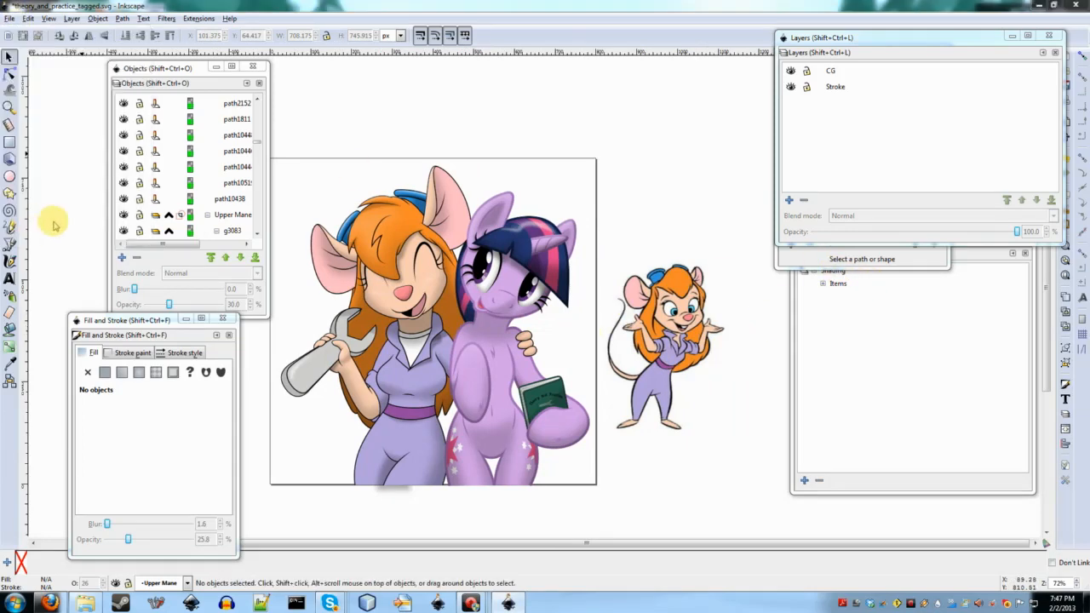
click(470, 342)
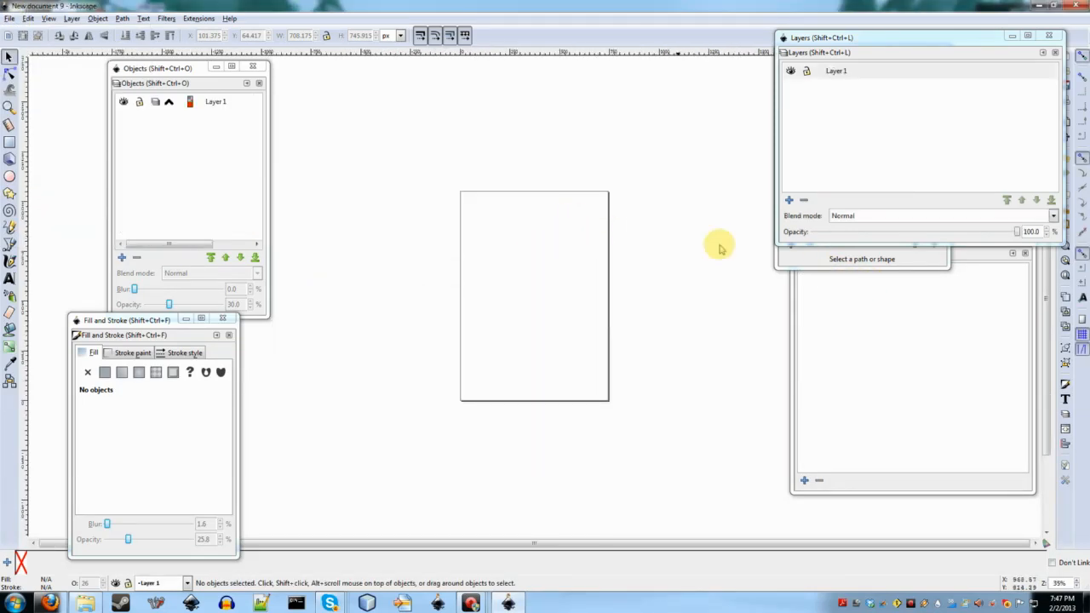
Step: Bring the Path Effects dialog to the front and place it beside the page
click(785, 266)
key(shift+ctrl+7)
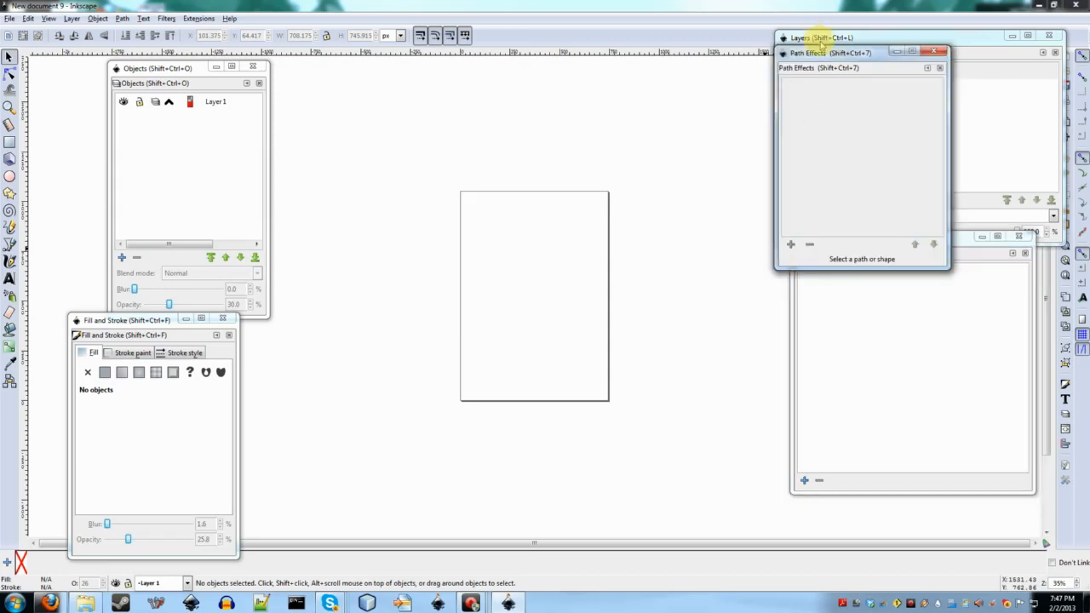
drag(822, 49, 691, 219)
Step: Draw a circle about 340 px wide in the upper middle of the page
scroll(519, 233, up, 2)
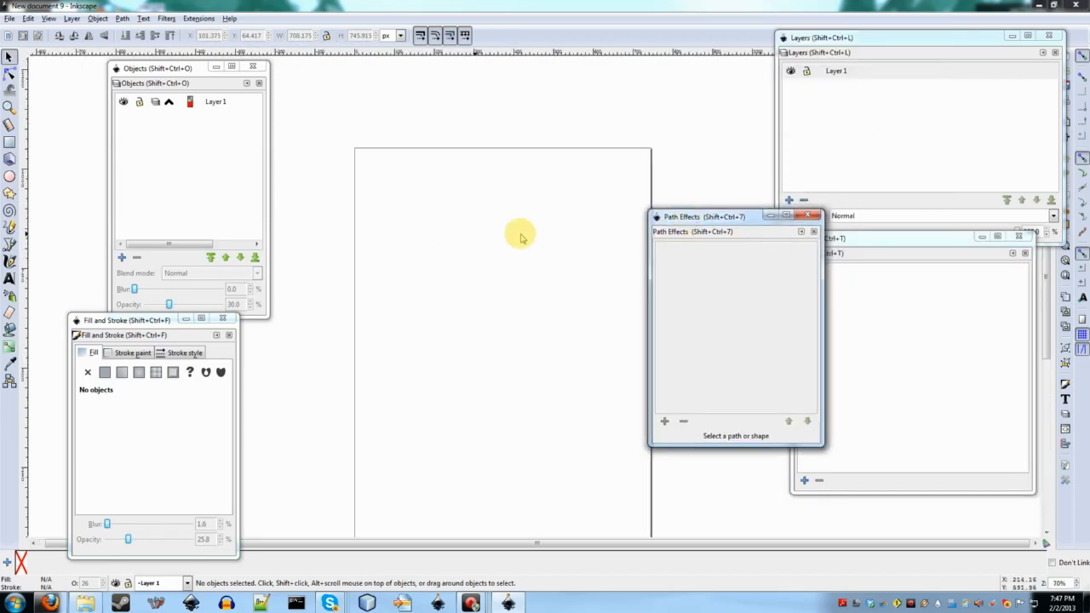
key(e)
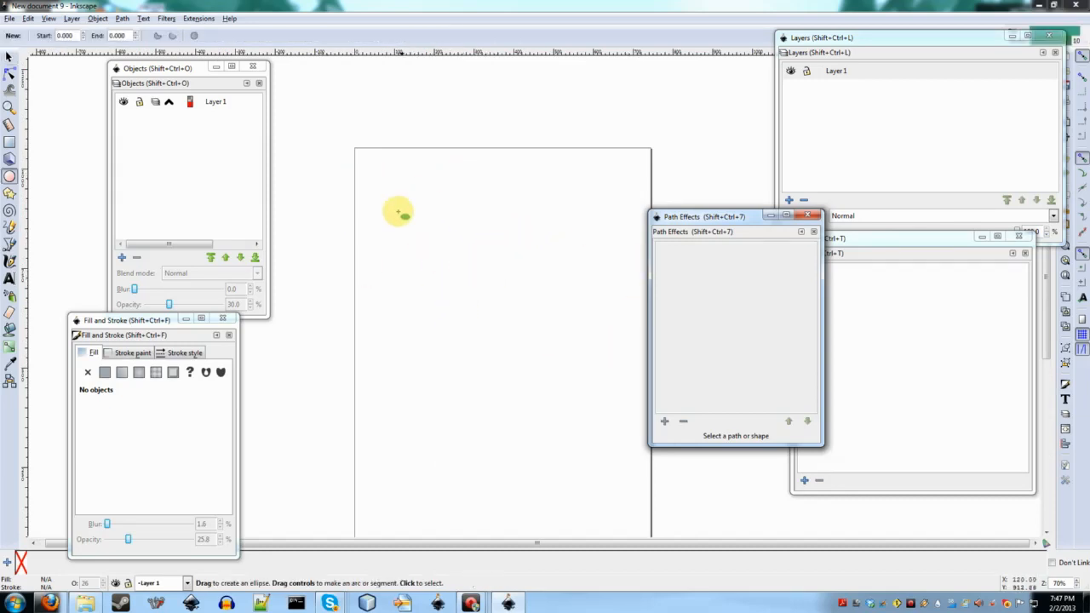
drag(419, 221, 553, 354)
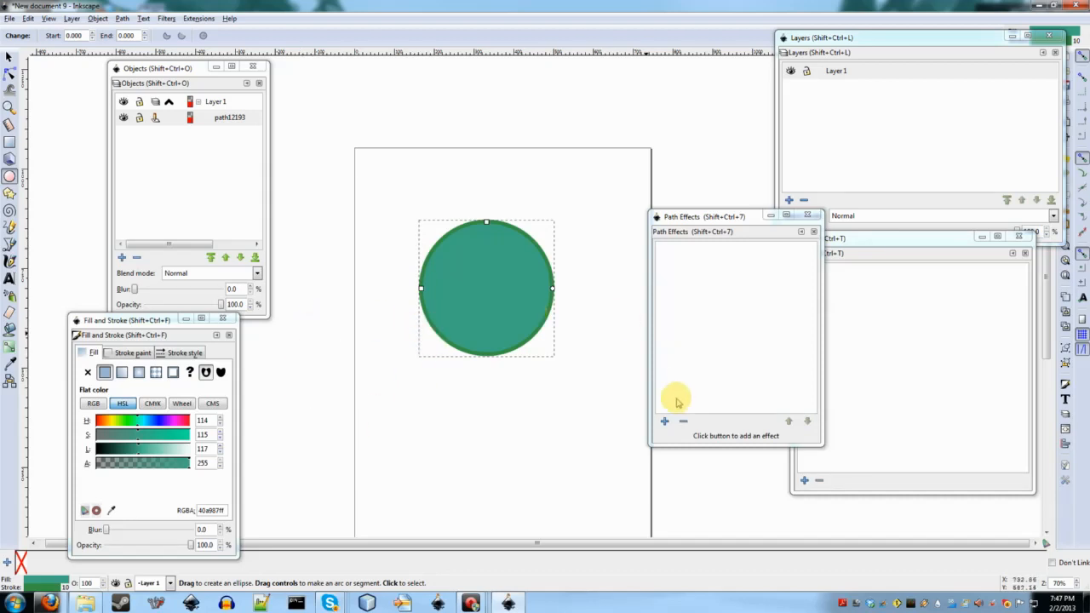
Step: Add the Bounding Box path effect to the circle and clear the selection
click(664, 421)
scroll(555, 323, down, 2)
scroll(537, 332, up, 2)
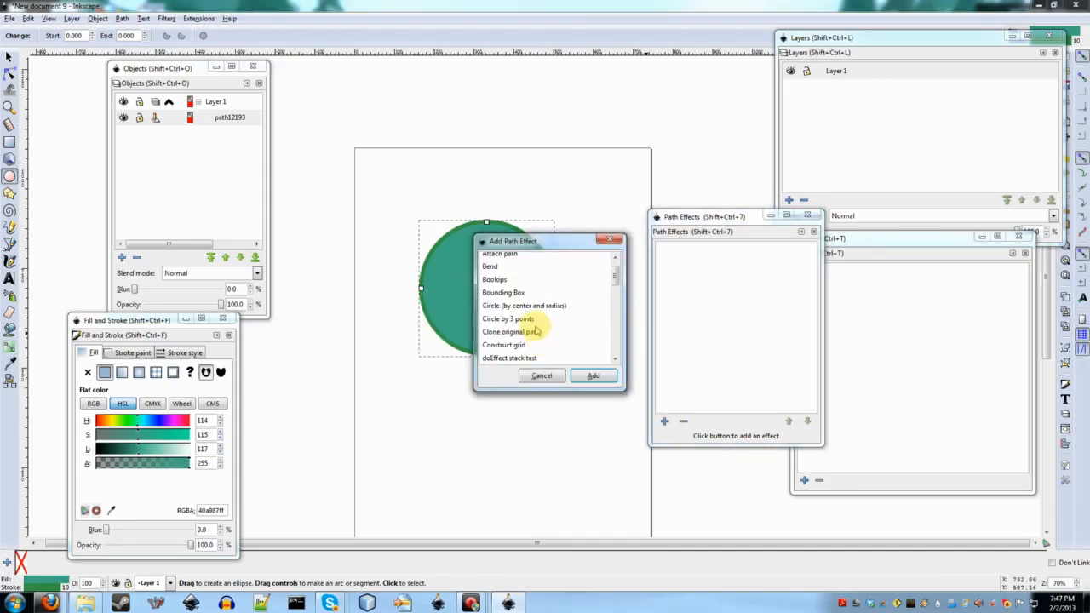
click(498, 293)
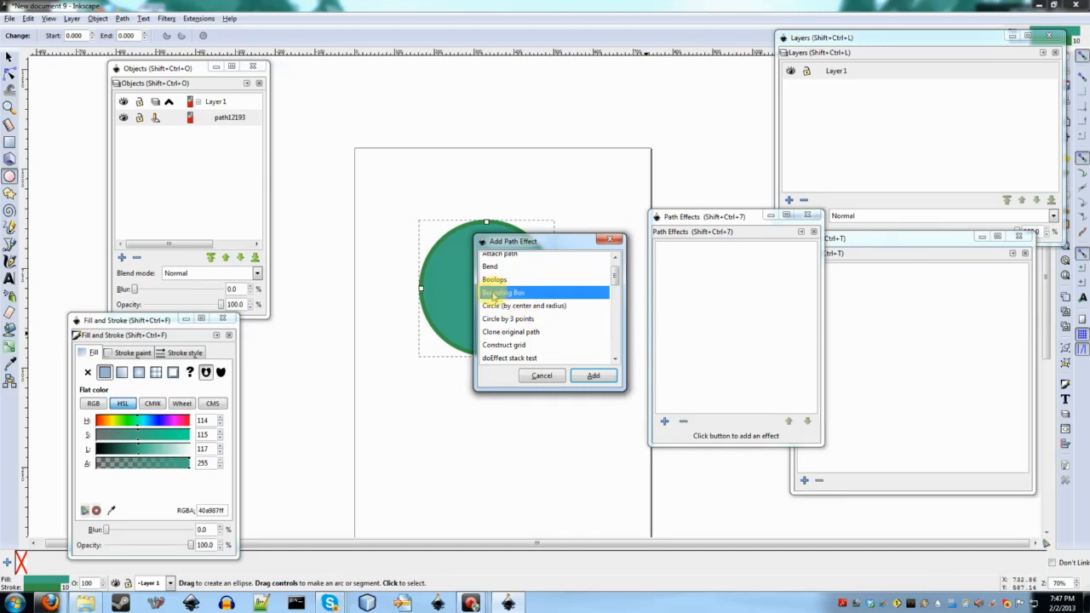
double_click(496, 294)
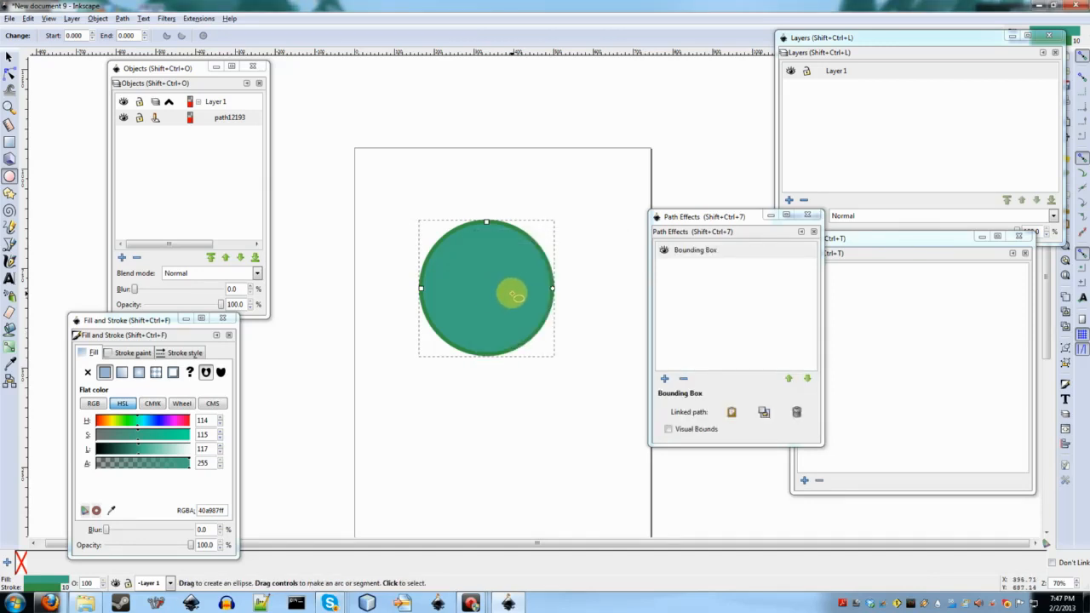
key(s)
click(366, 187)
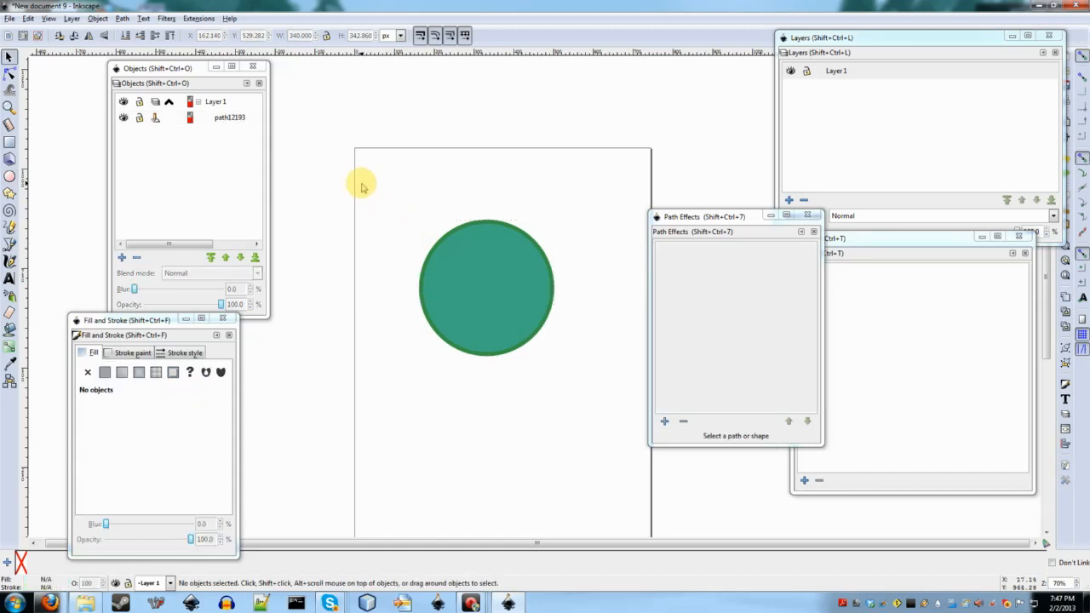
key(e)
drag(368, 166, 402, 199)
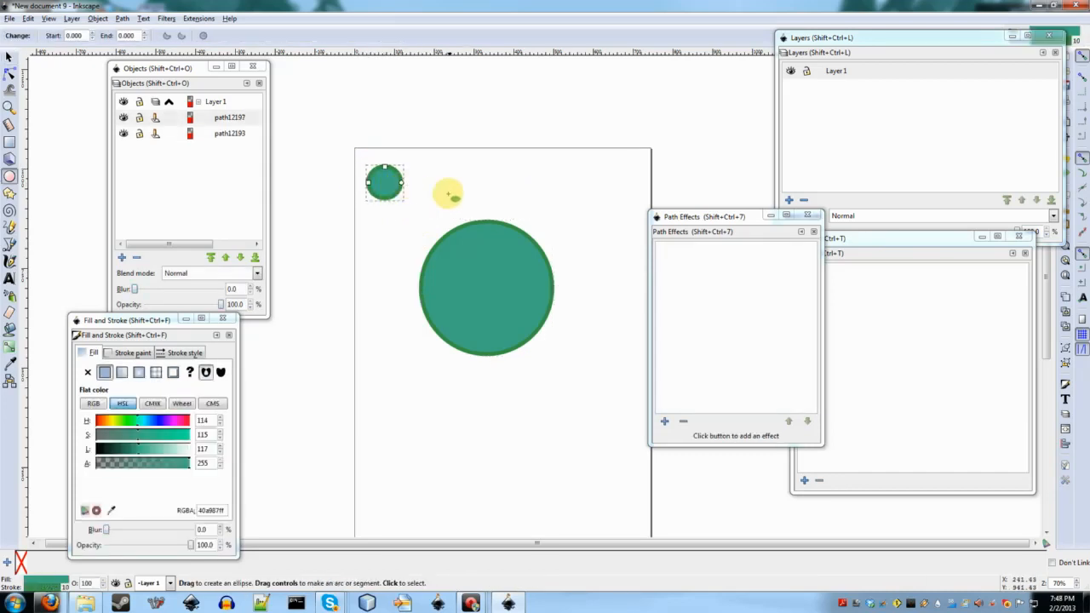
key(s)
key(Delete)
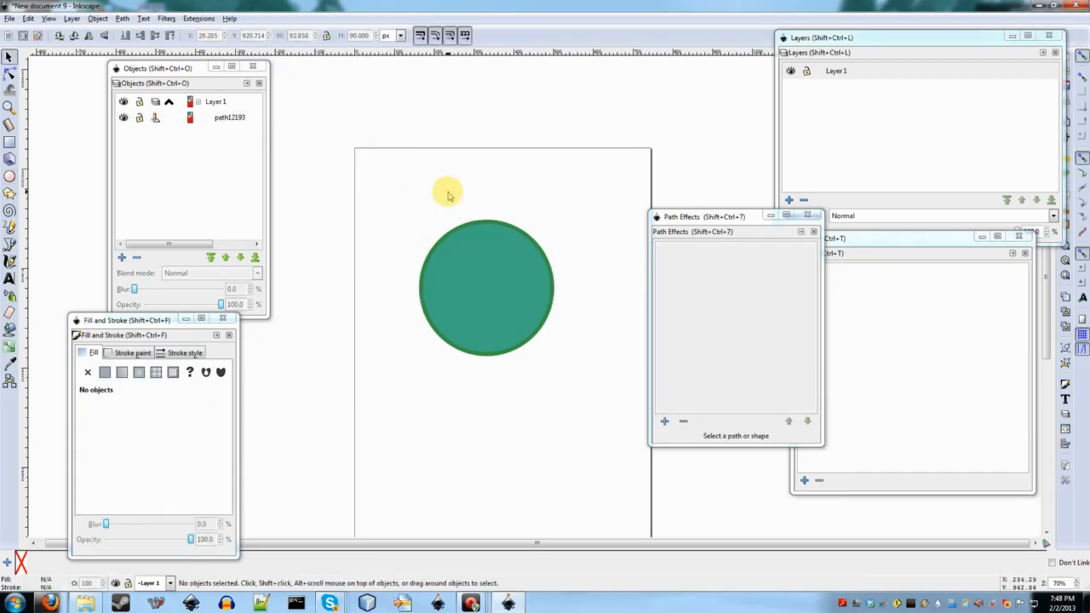
Step: Draw a small closed triangular path with straight Bezier segments in the page's upper-left corner, above the circle
key(b)
click(375, 196)
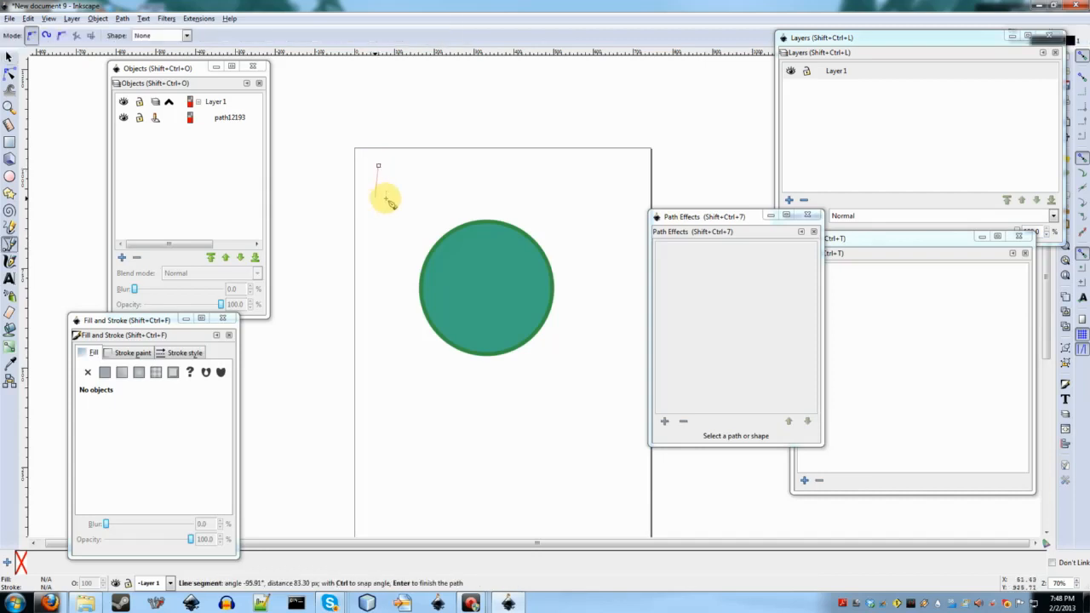
click(426, 194)
click(380, 167)
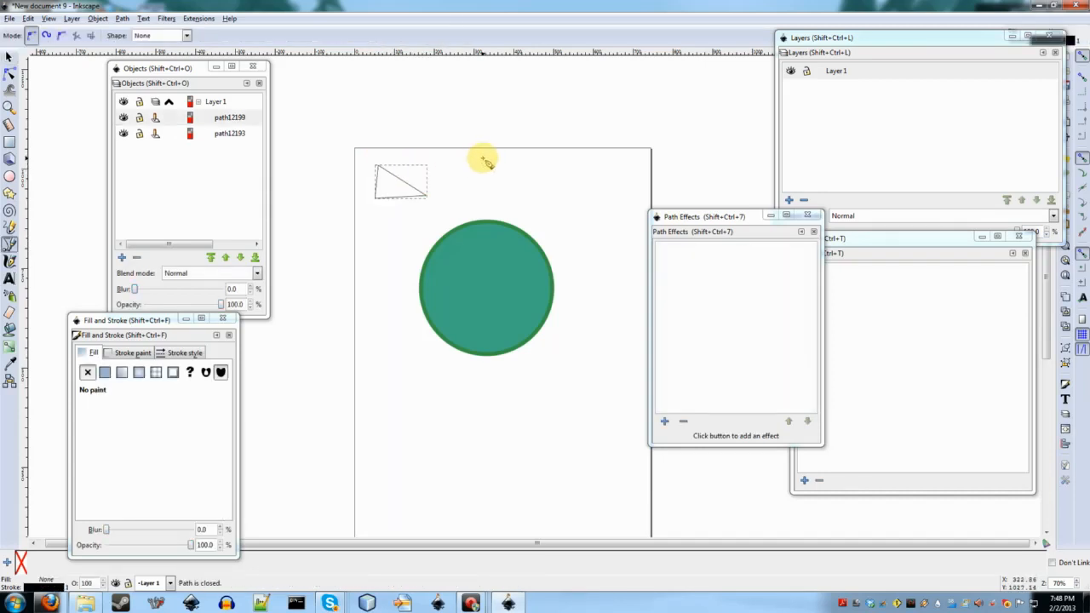
Step: Add the Bounding Box path effect to the small triangular path above the circle
key(s)
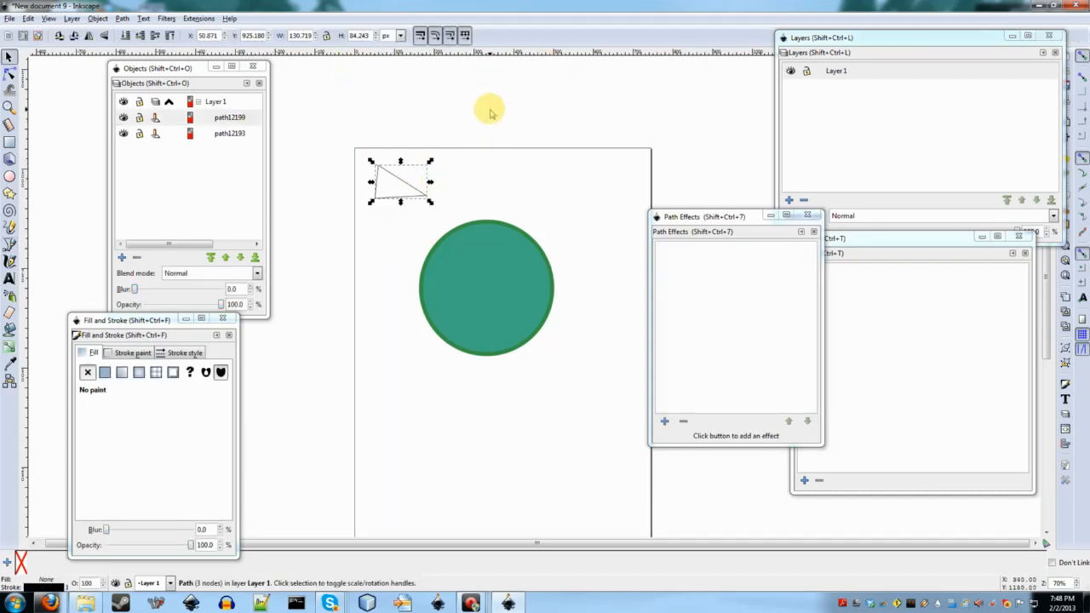
click(666, 420)
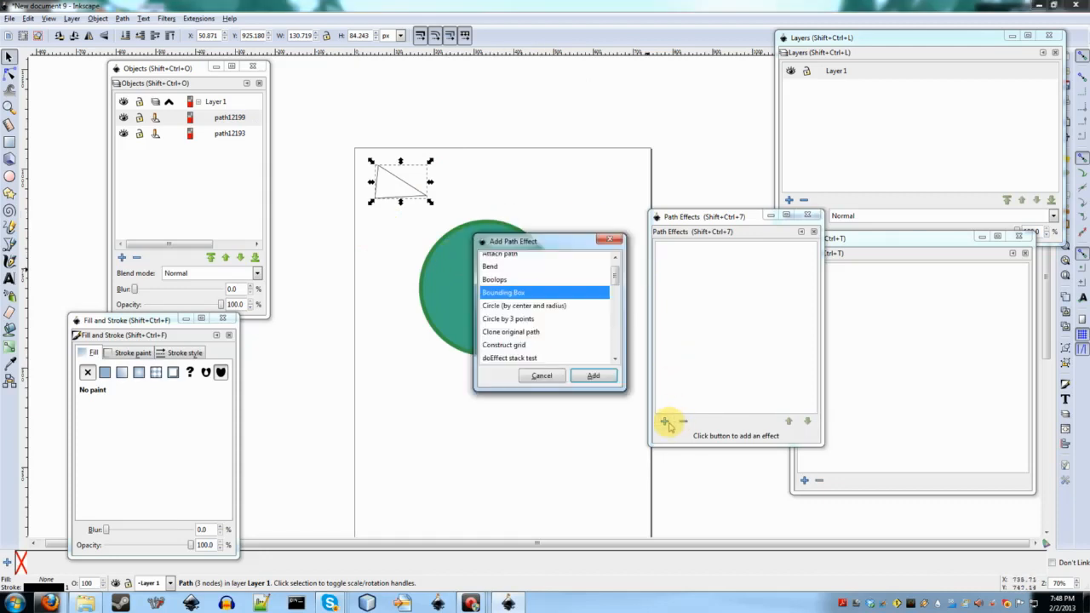
double_click(527, 295)
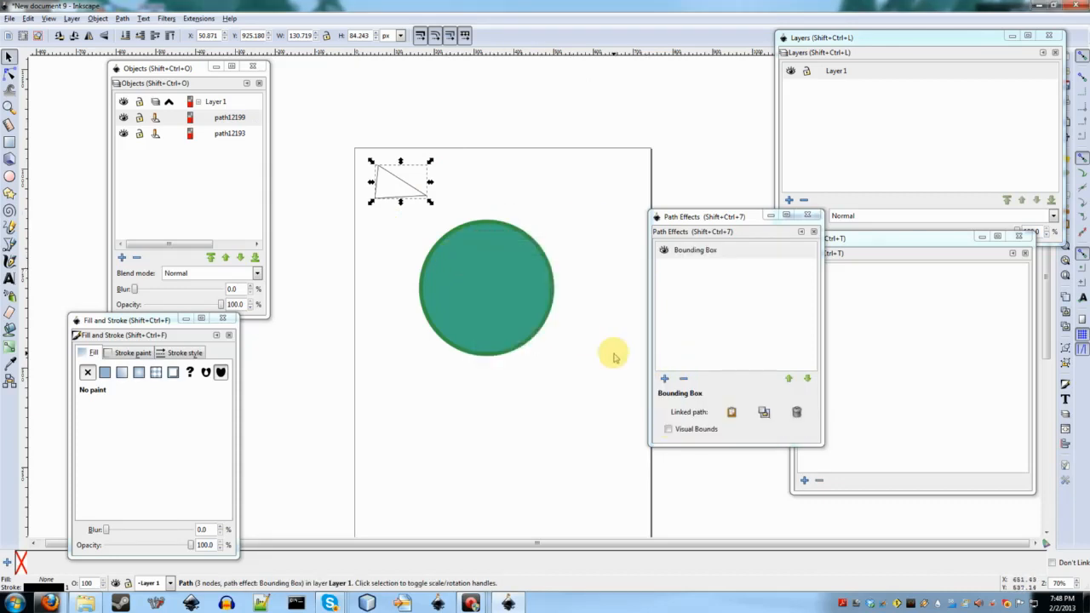
Step: Copy the circle and set it as the linked path of the triangle's Bounding Box effect, then clear the selection
click(461, 284)
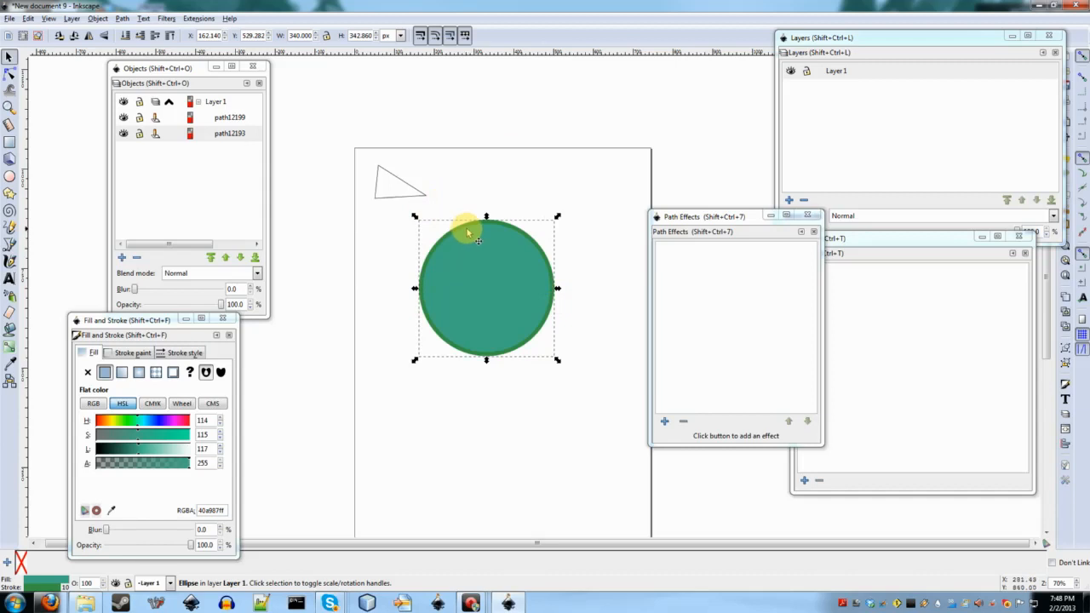
key(ctrl)
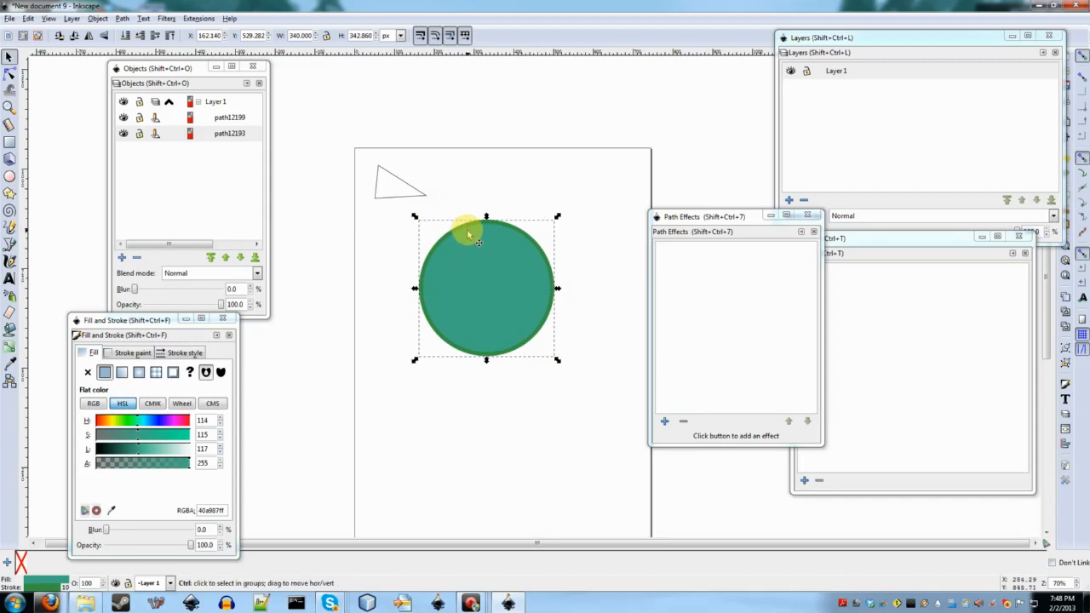
click(571, 246)
click(383, 184)
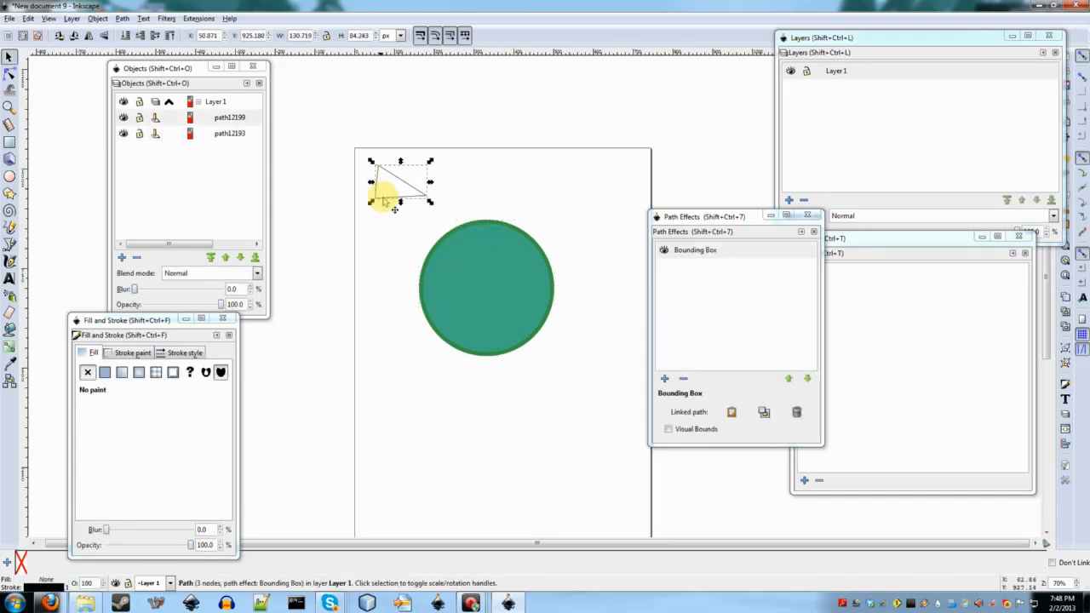
click(764, 412)
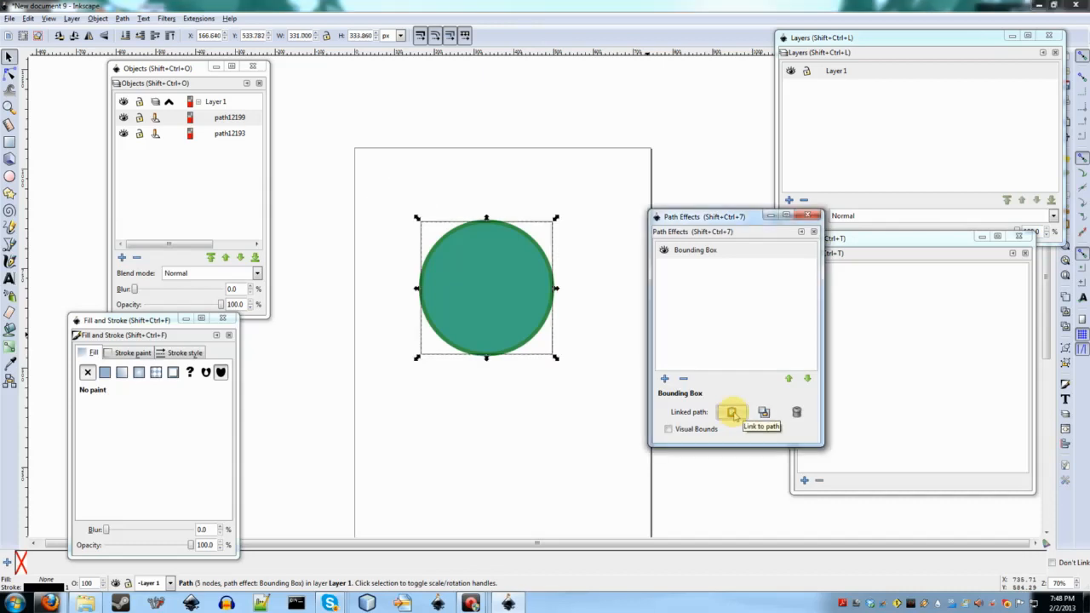
click(581, 223)
scroll(493, 261, up, 2)
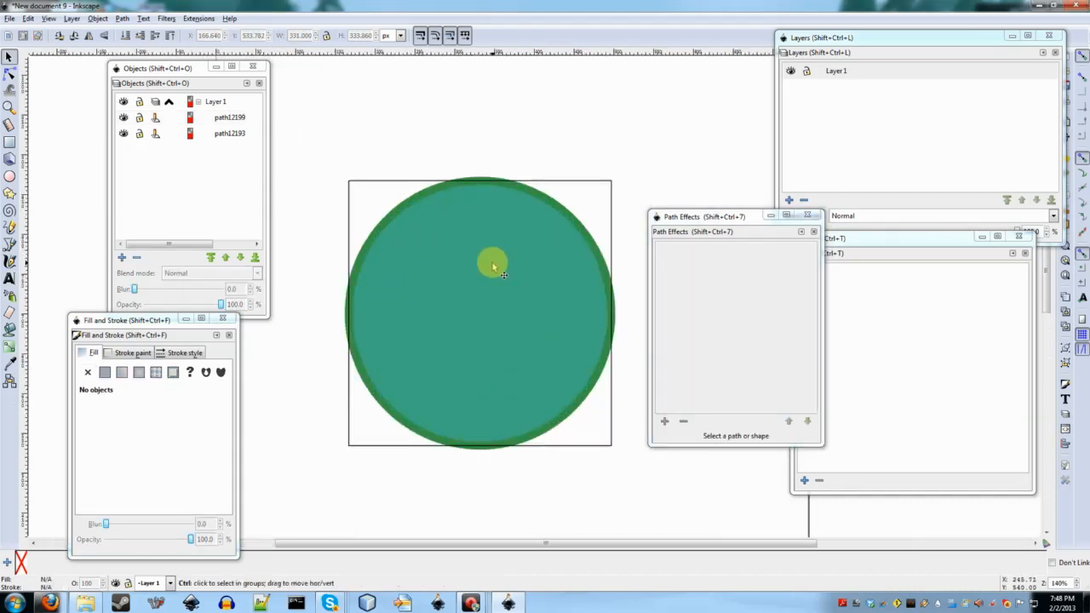
scroll(492, 263, down, 2)
scroll(492, 263, right, 2)
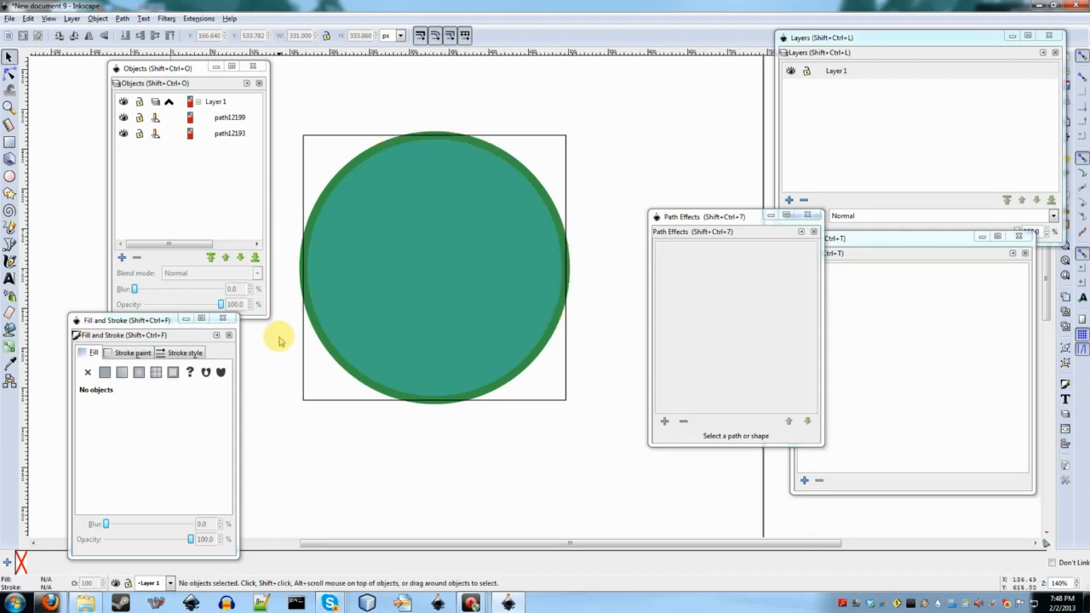
Step: Turn on Visual Bounds for the Bounding Box effect around the circle
click(306, 400)
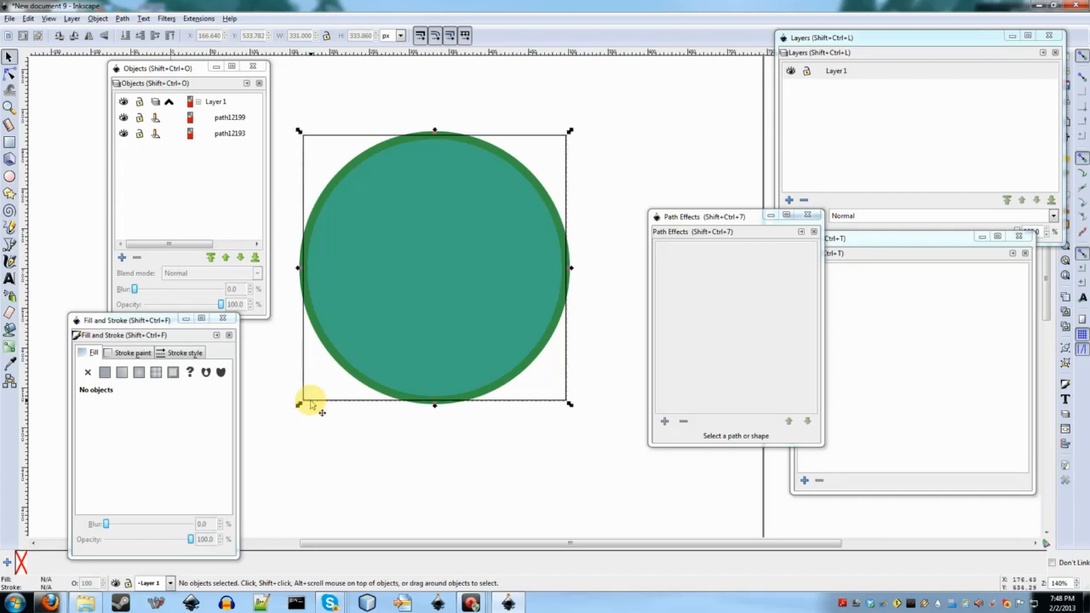
click(693, 429)
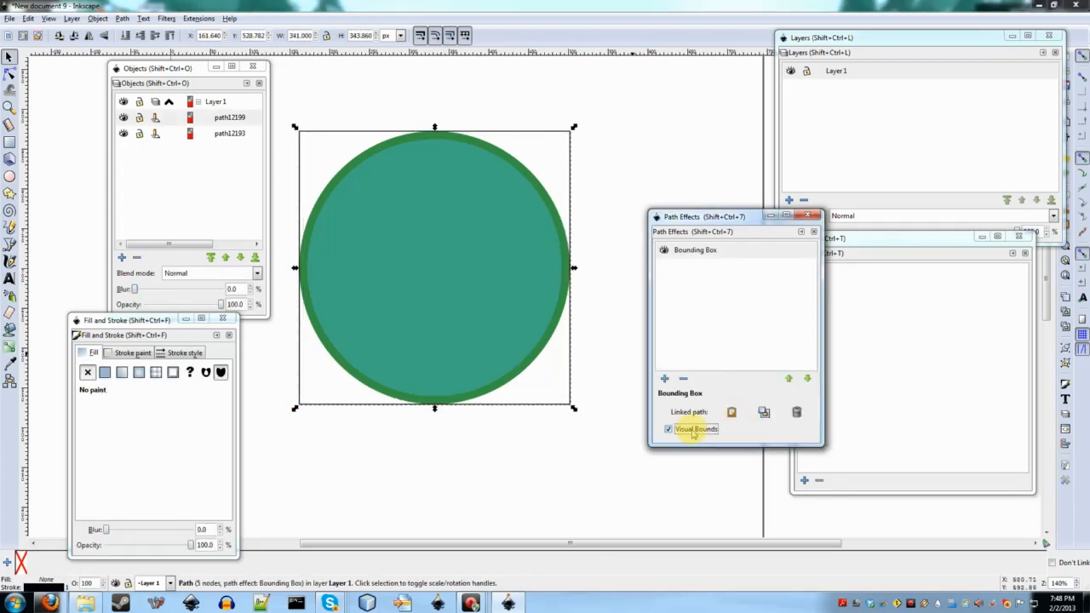
click(564, 505)
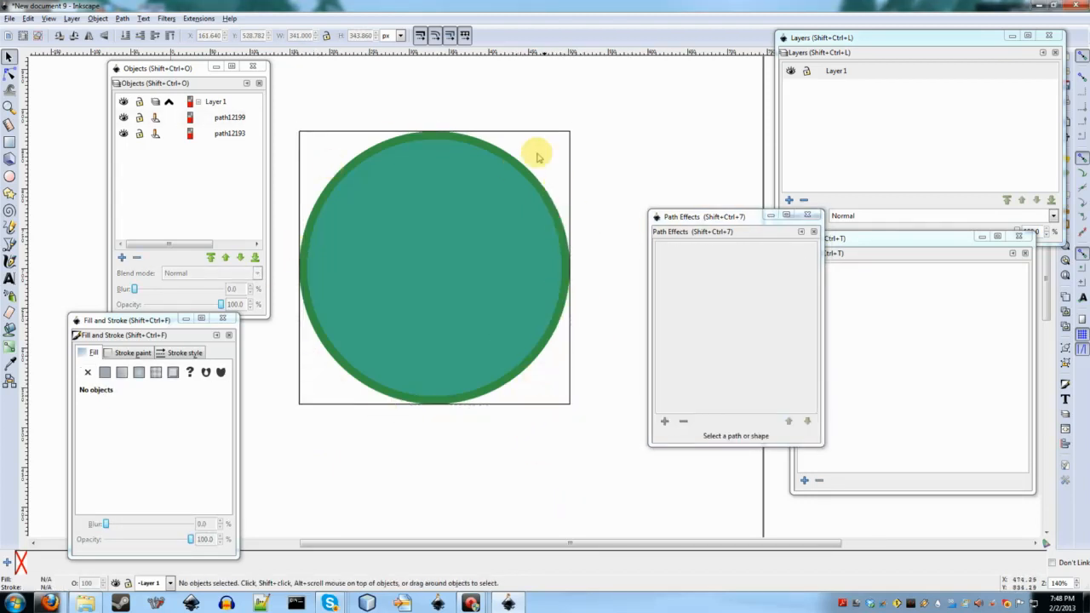
click(569, 402)
Step: Blur the circle to 17.4% and reselect the linked bounding box path around it
ctrl+scroll(540, 426, down, 1)
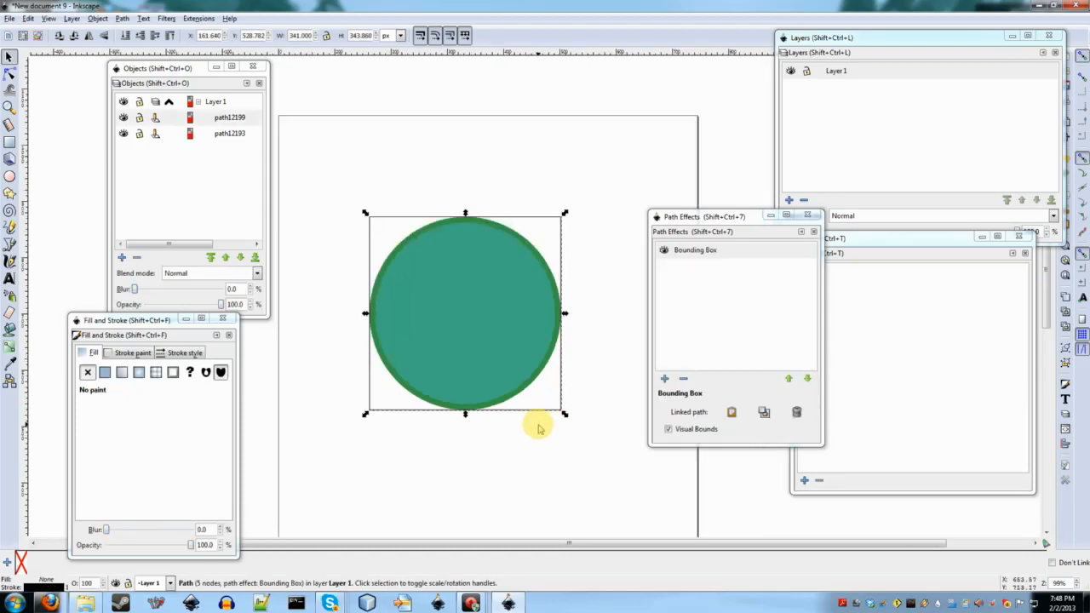
click(476, 323)
click(630, 176)
click(477, 272)
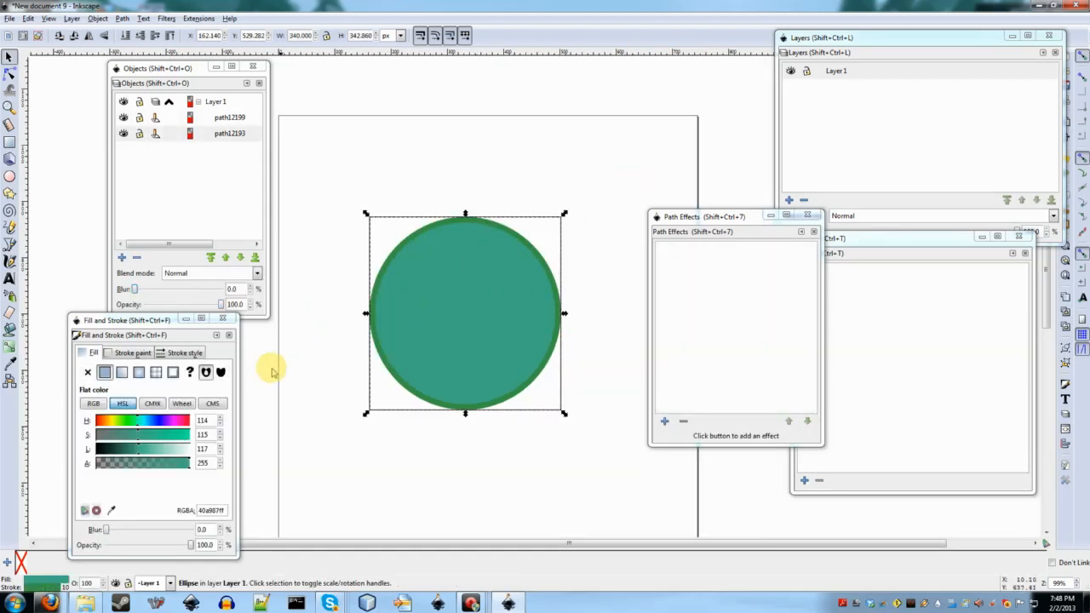
drag(106, 530, 121, 530)
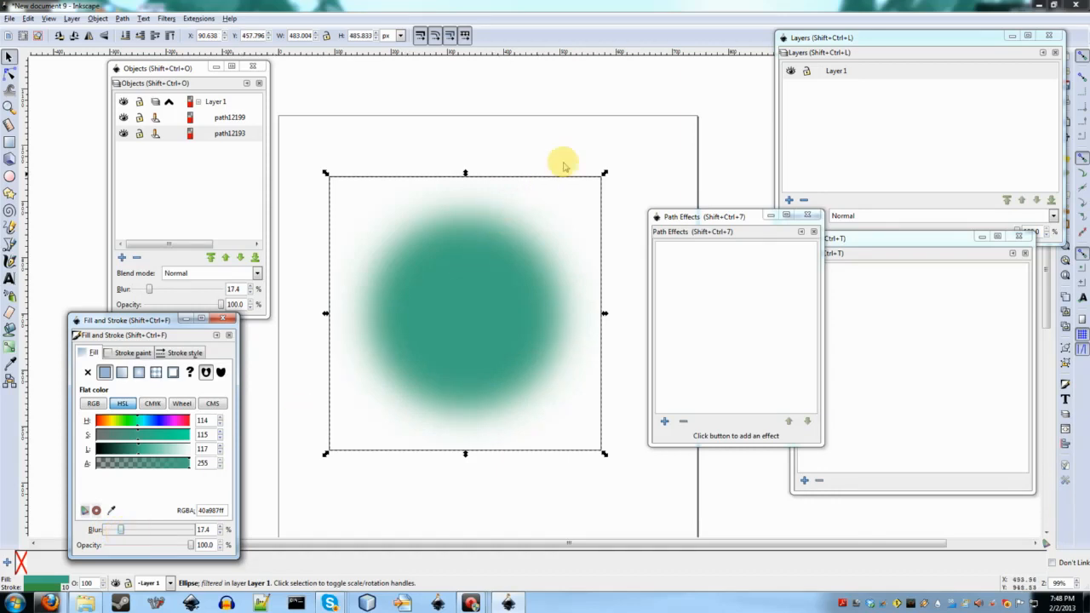
click(596, 166)
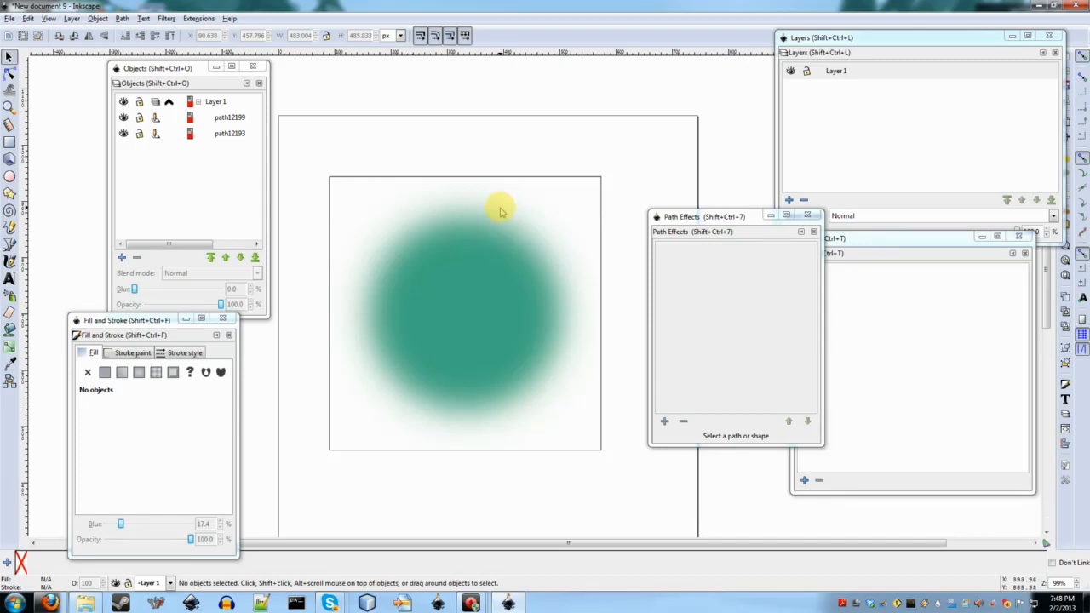
click(407, 177)
click(501, 132)
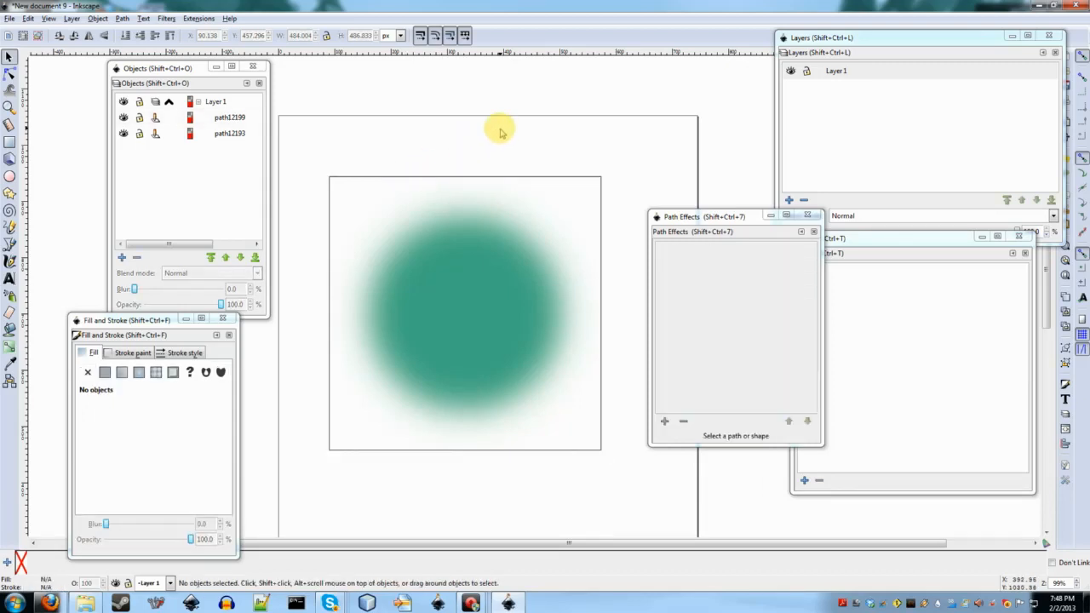
click(494, 179)
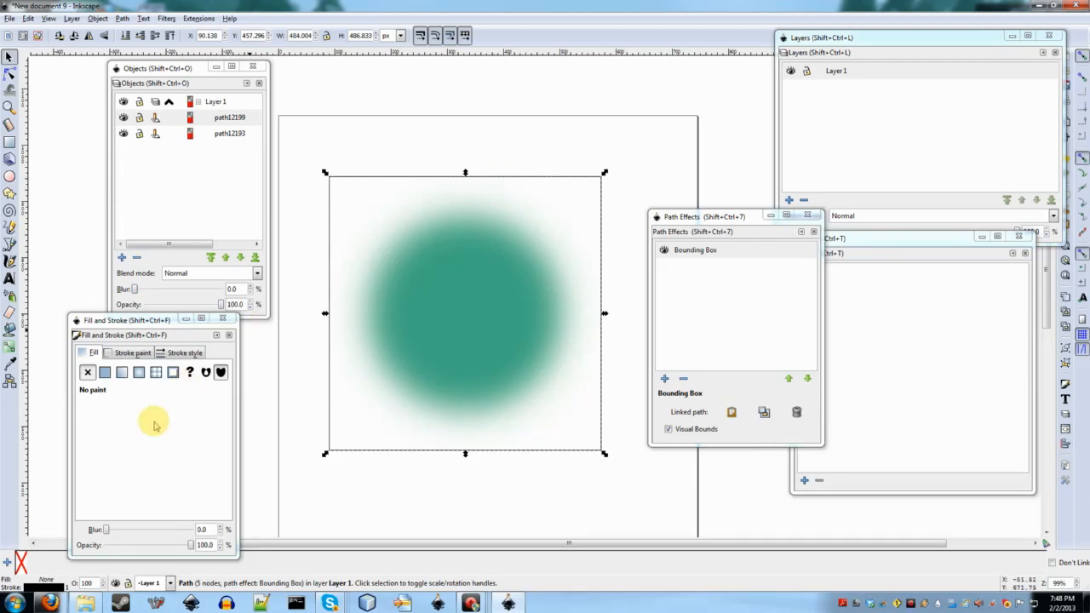
Step: Delete the blurred circle and the triangular path from the page
click(486, 328)
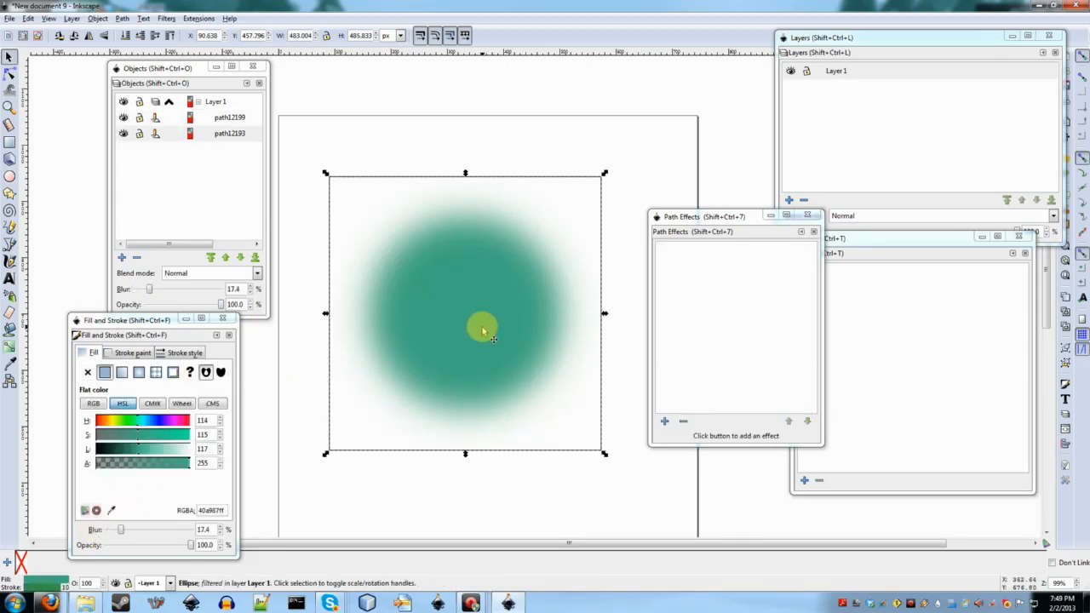
key(Delete)
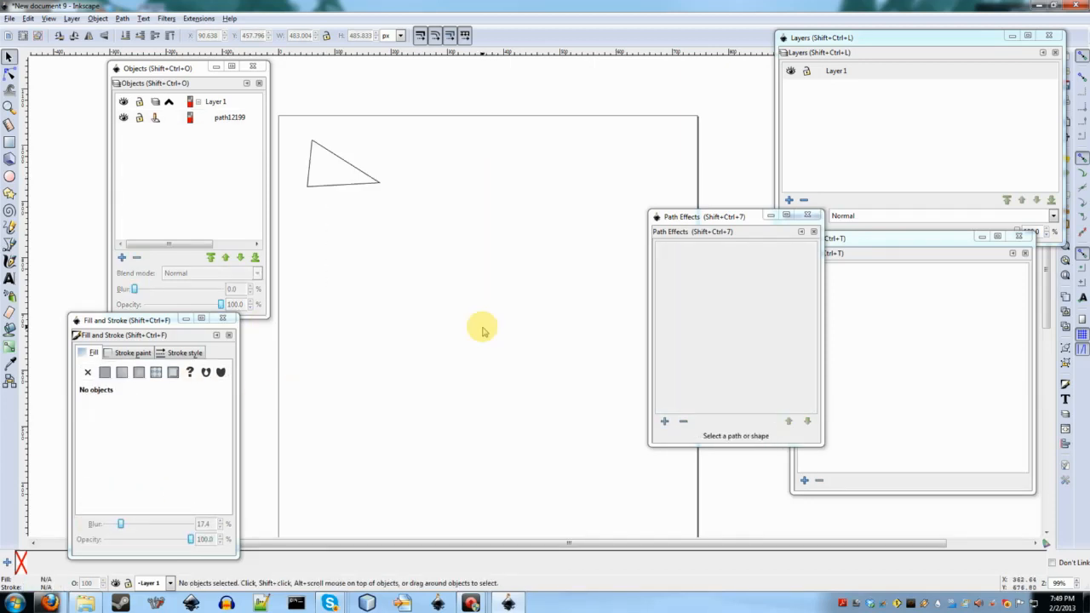
click(376, 179)
key(Delete)
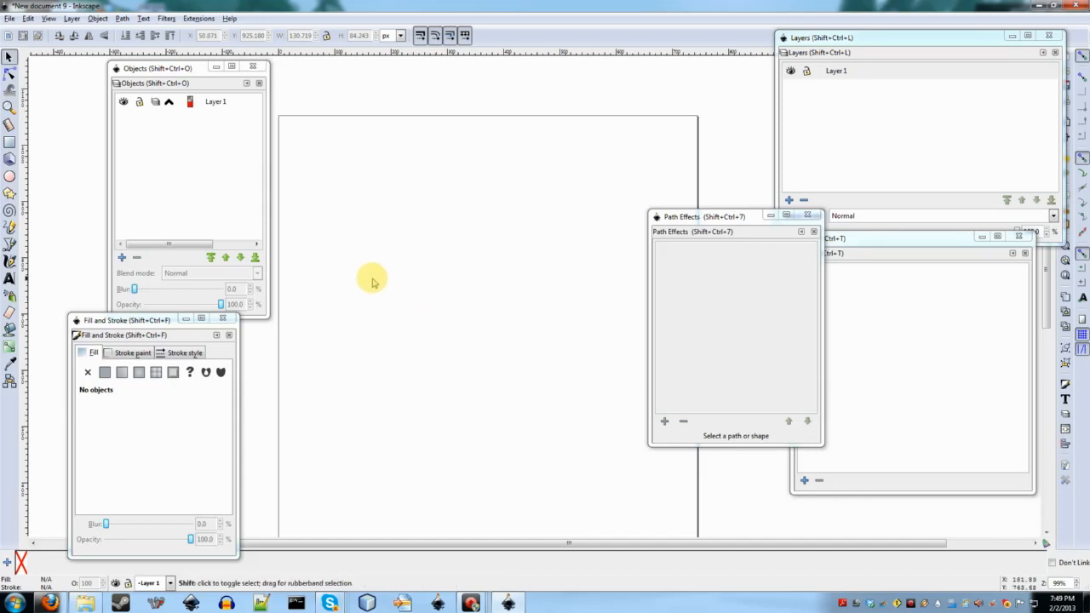
Step: Look through the Modify Path and Generate from Path extensions, including Ellipse by 5 Points
key(b)
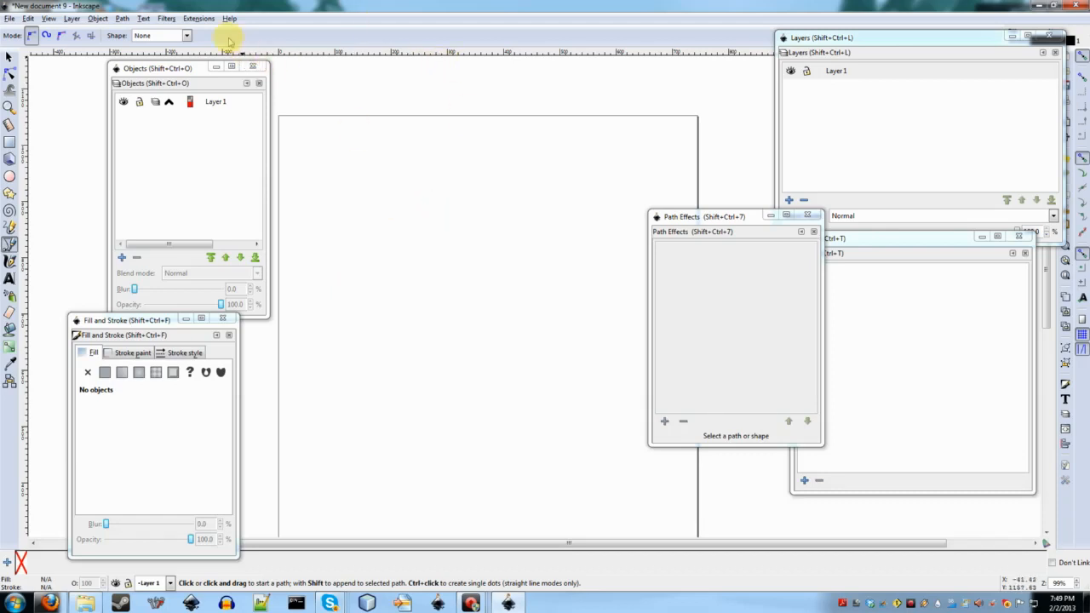
click(202, 18)
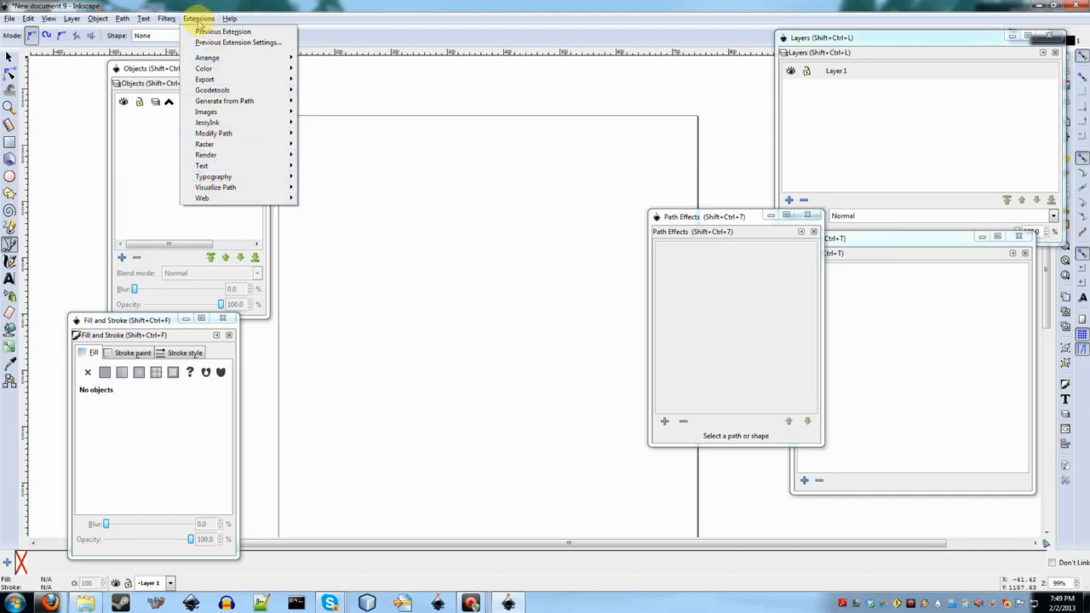
mouse_move(228, 141)
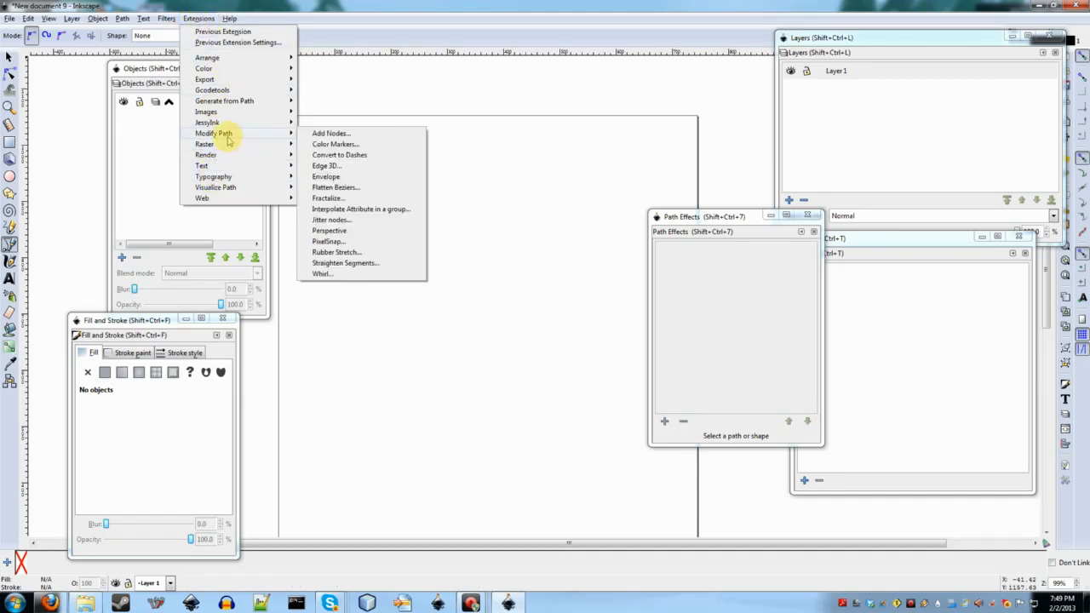
mouse_move(228, 105)
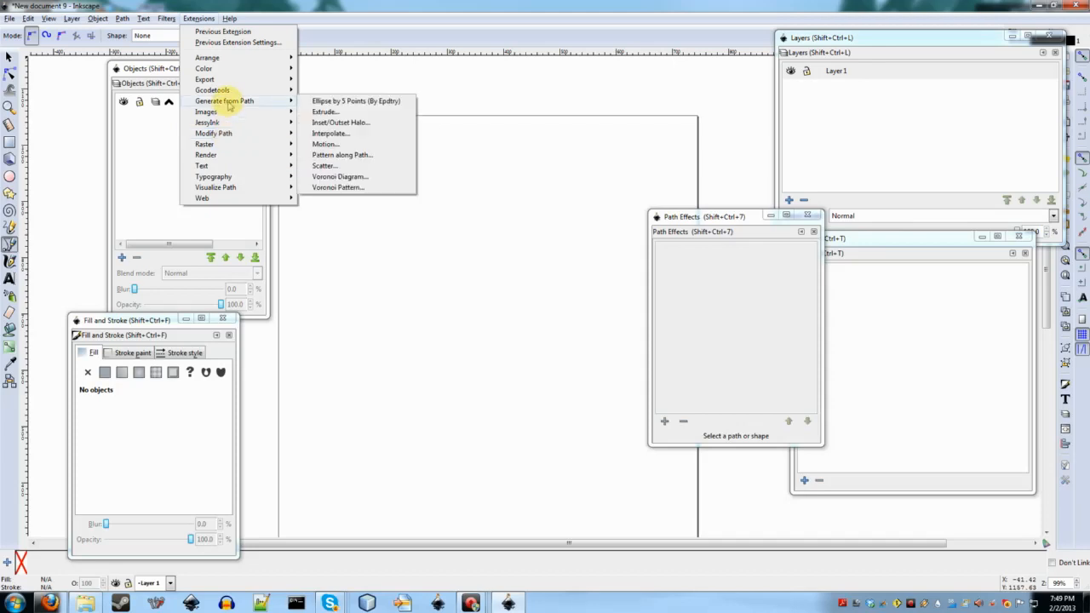
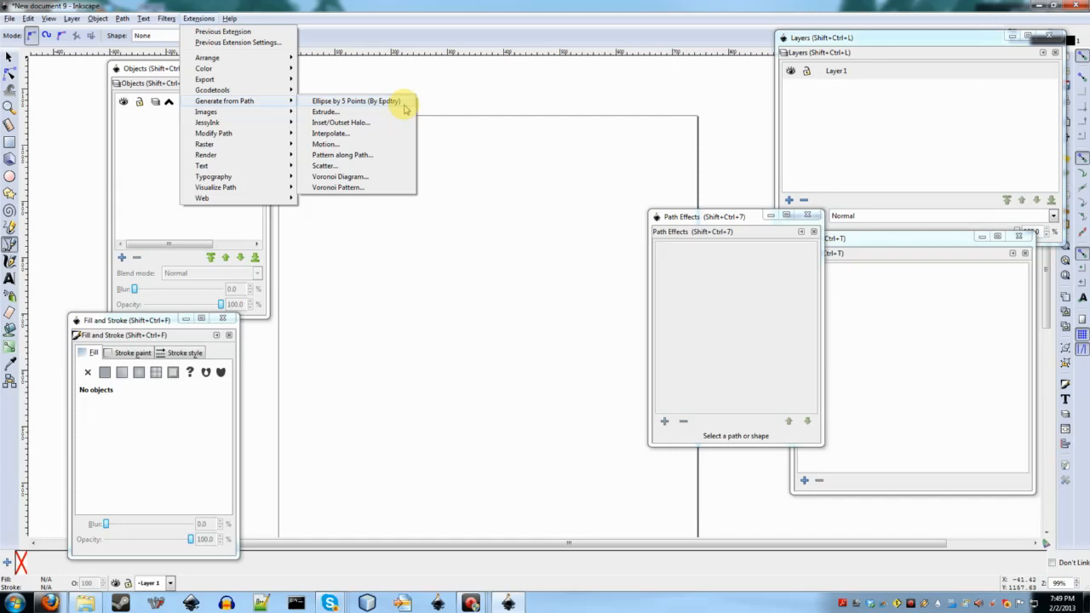
click(433, 5)
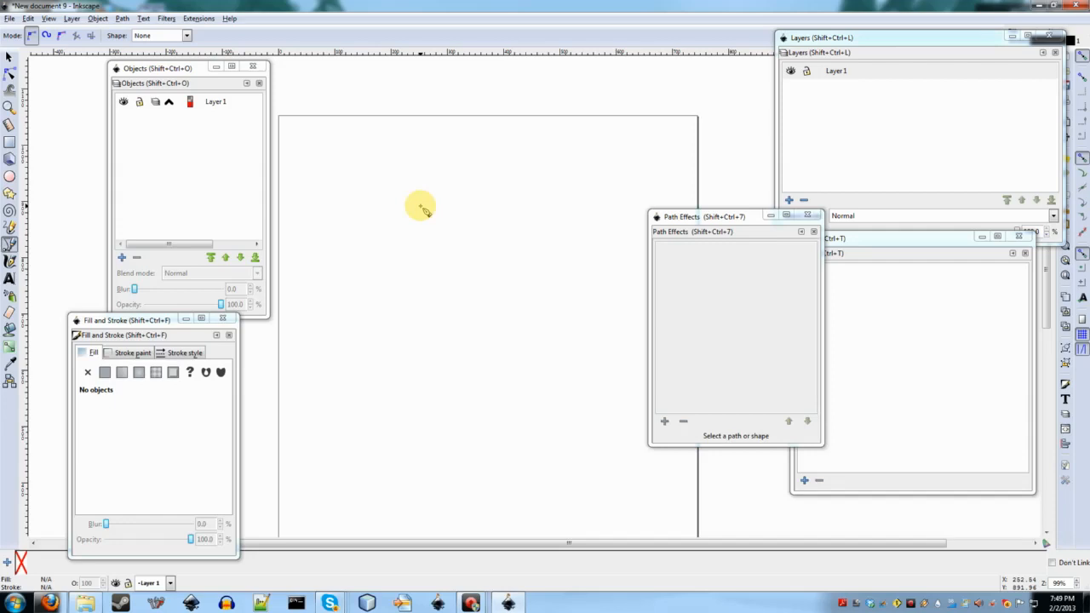
Step: Draw an open five-node Bezier path shaped like a shallow bowl, about 316 px wide, in the upper part of the page
click(345, 254)
click(372, 296)
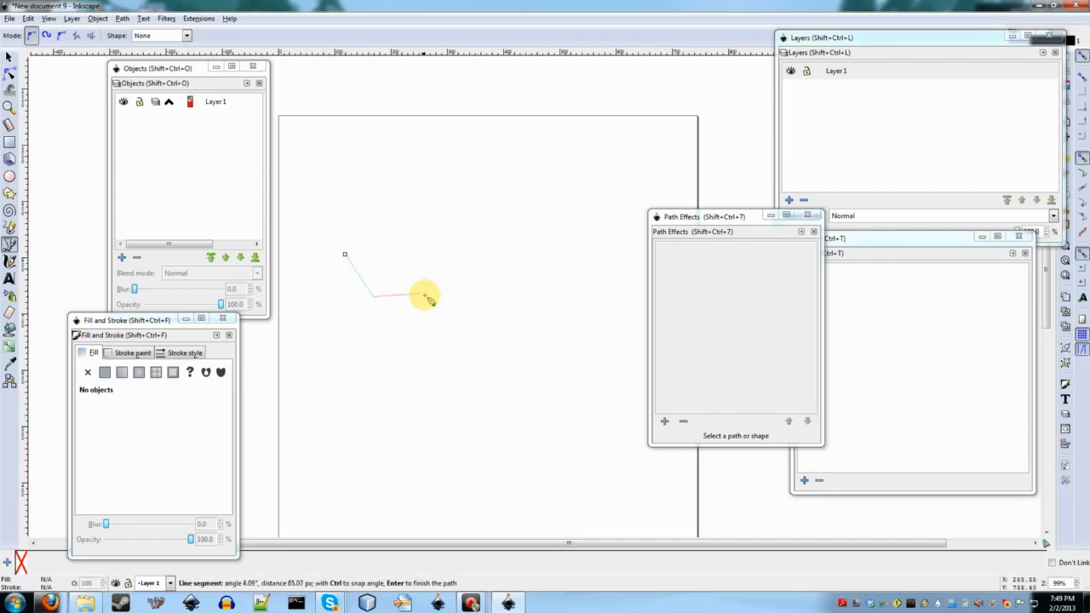
click(487, 301)
click(520, 279)
scroll(522, 277, up, 1)
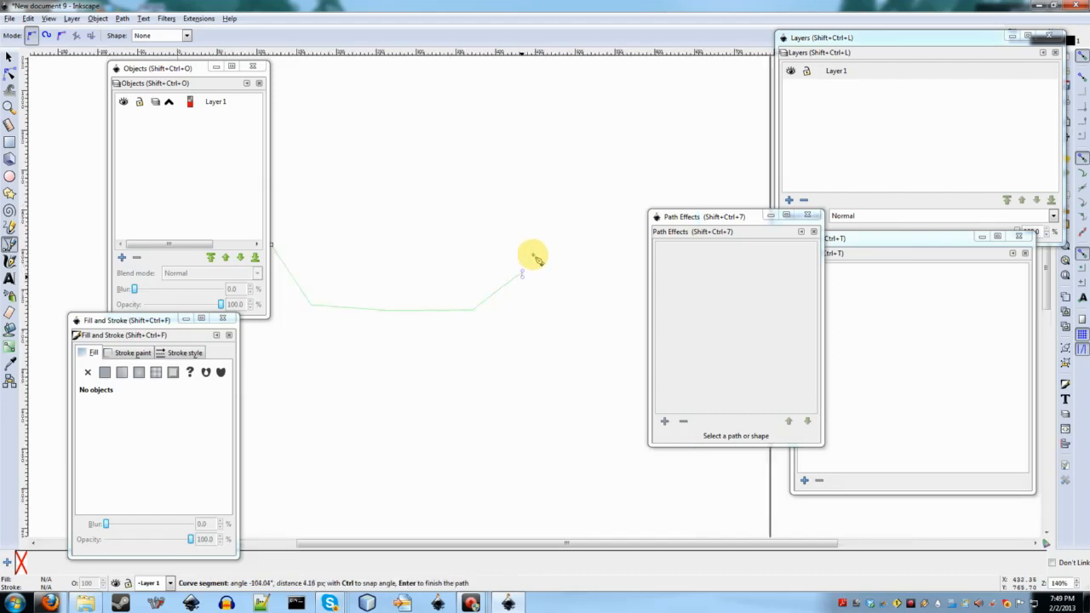
scroll(582, 281, up, 1)
key(Return)
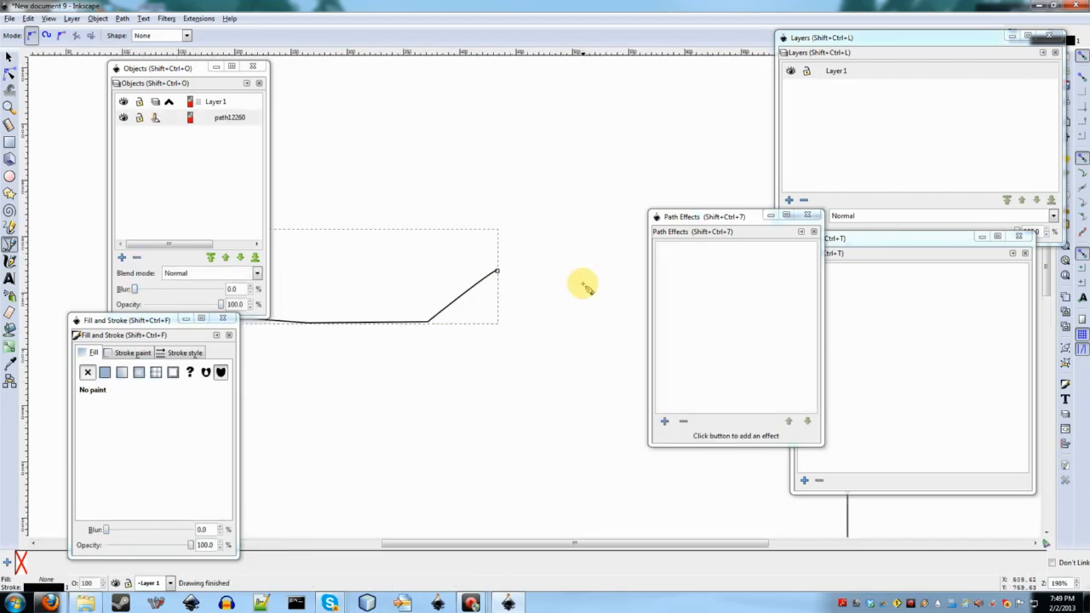
Step: Add the Ellipse by 5 points path effect to the open five-node path and leave the path selected
scroll(584, 286, down, 2)
key(s)
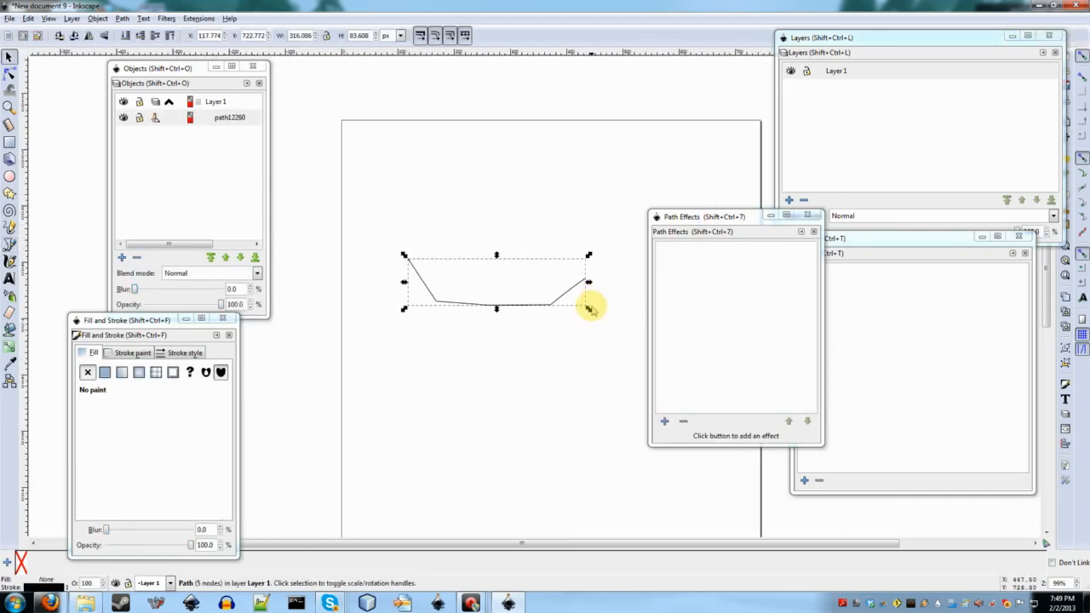
click(664, 423)
click(523, 287)
scroll(519, 294, down, 1)
scroll(523, 302, up, 1)
scroll(527, 309, down, 1)
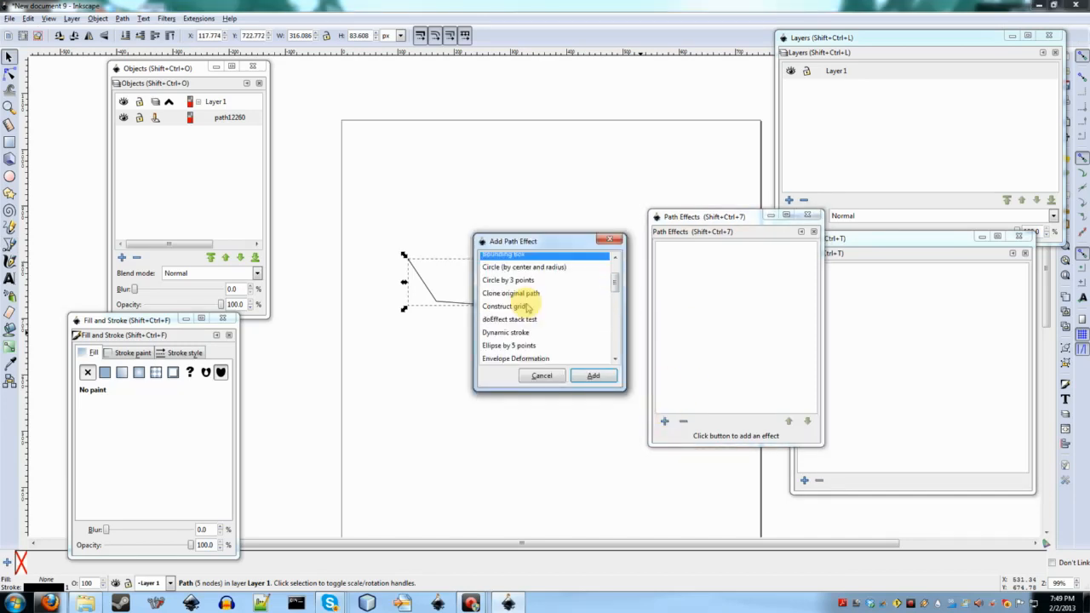
scroll(521, 323, down, 1)
click(518, 307)
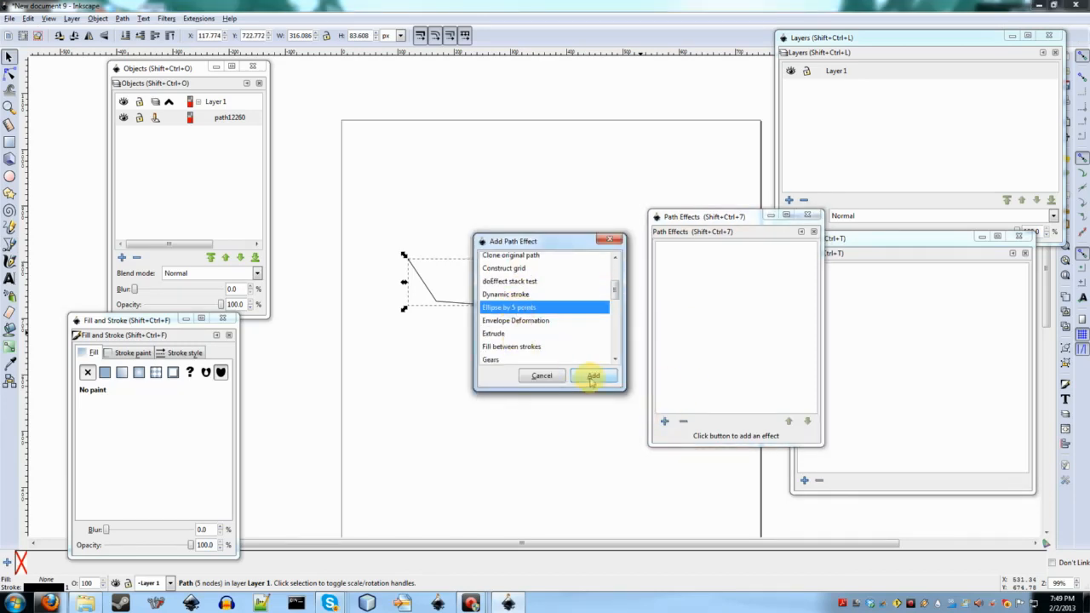
click(592, 381)
click(511, 365)
click(481, 308)
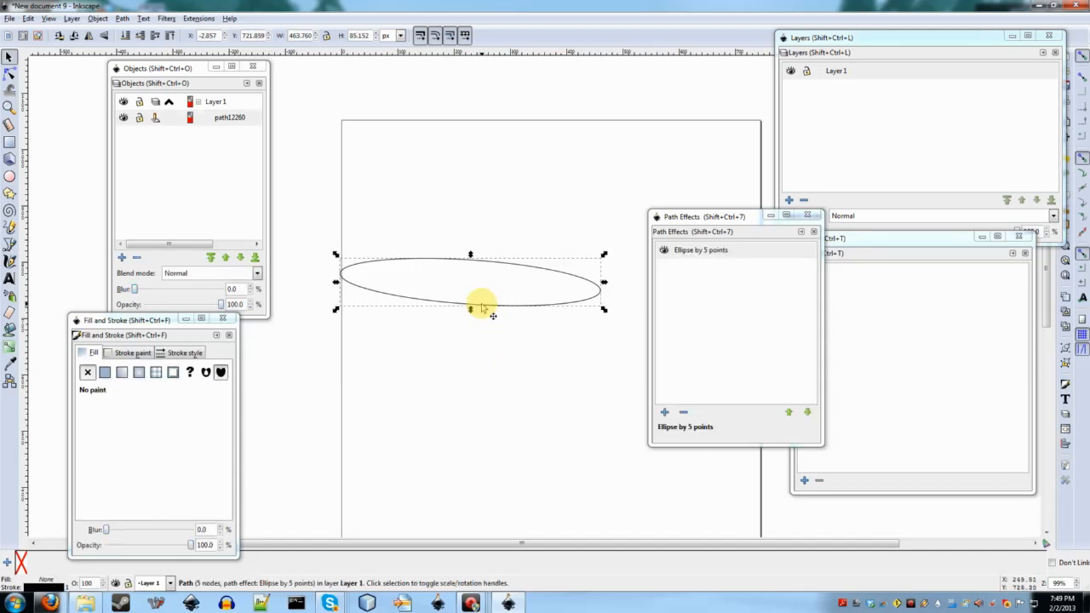
Step: Reshape the Ellipse by 5 points path by moving its two end nodes upward with the Node tool
key(n)
scroll(494, 275, up, 1)
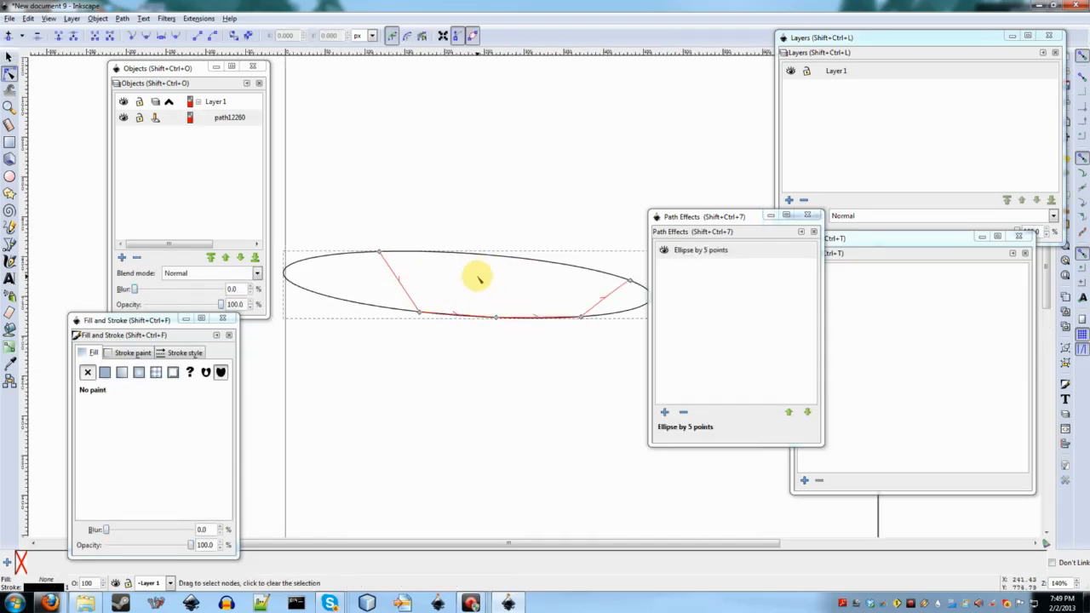
drag(632, 281, 607, 227)
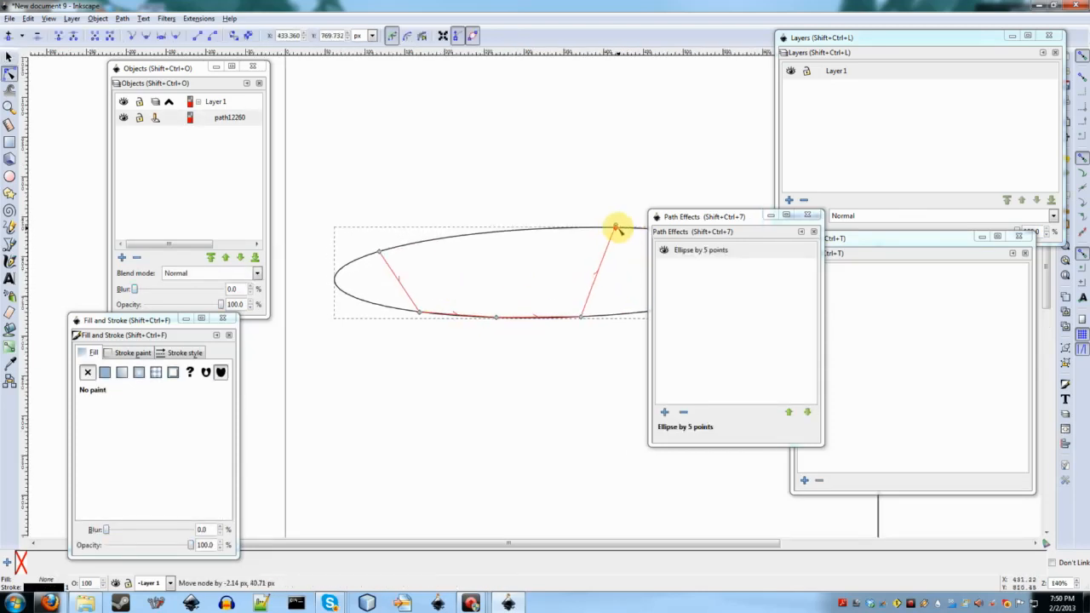
drag(379, 251, 614, 144)
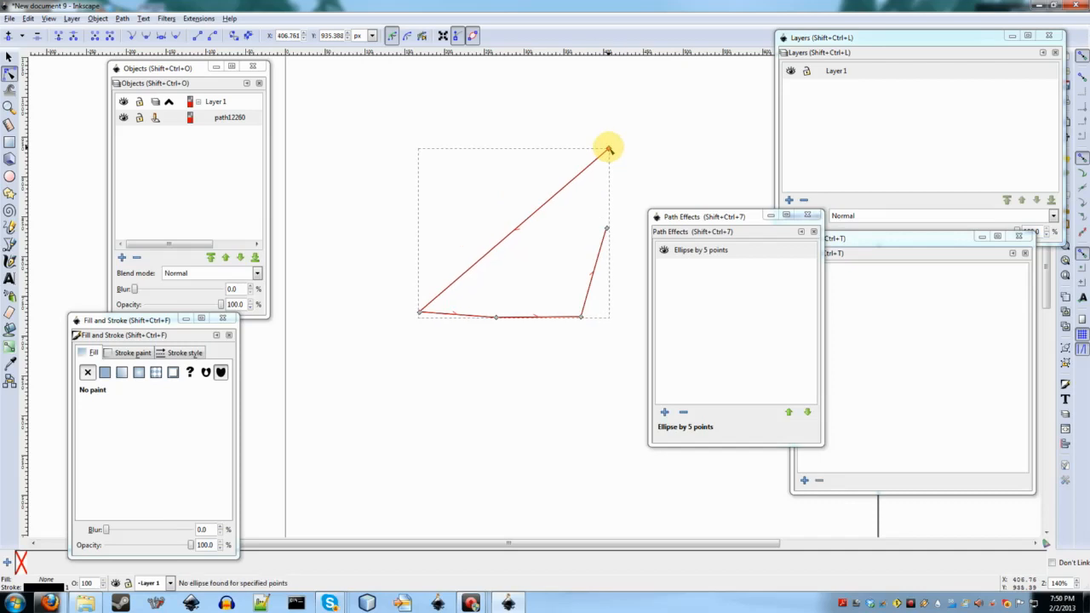
Step: Move the two lower nodes downward and pull the topmost end node slightly inward to form a tall, tilted ellipse
scroll(525, 251, right, 1)
scroll(522, 251, down, 1)
click(575, 309)
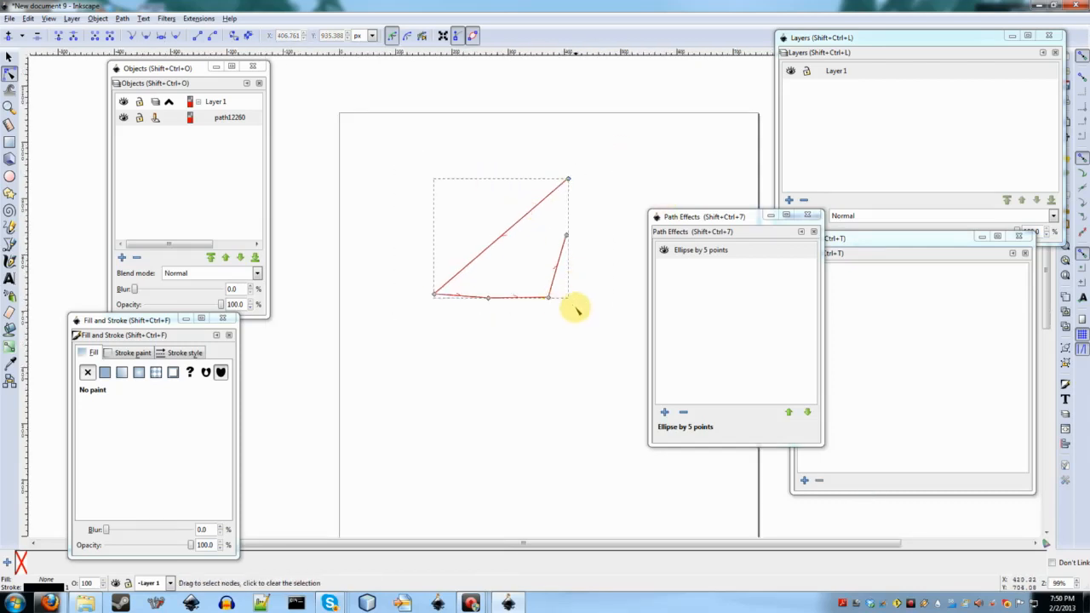
click(576, 311)
click(501, 297)
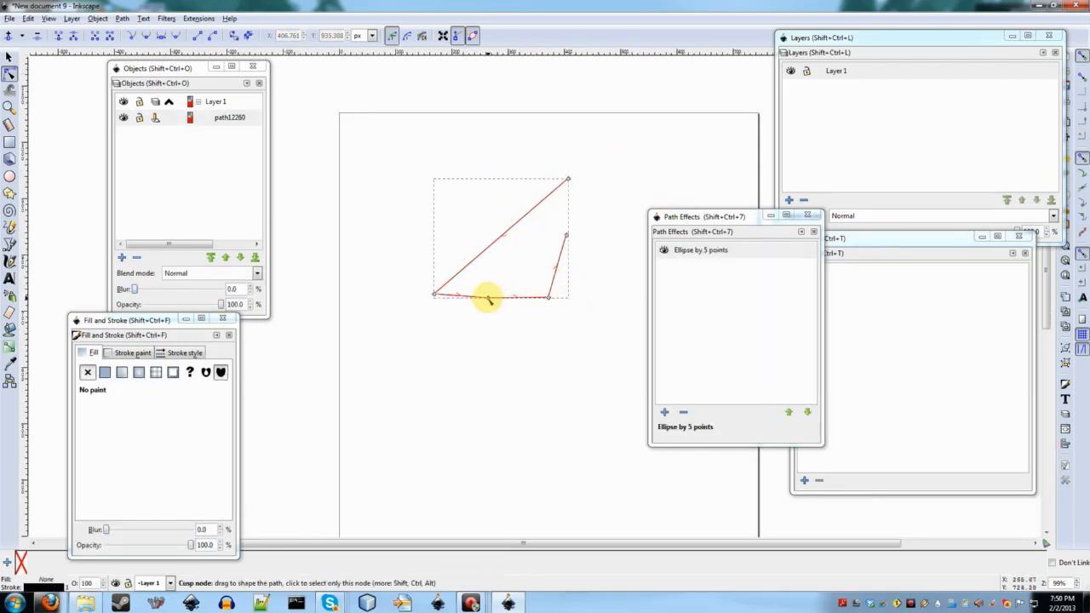
drag(489, 298, 464, 361)
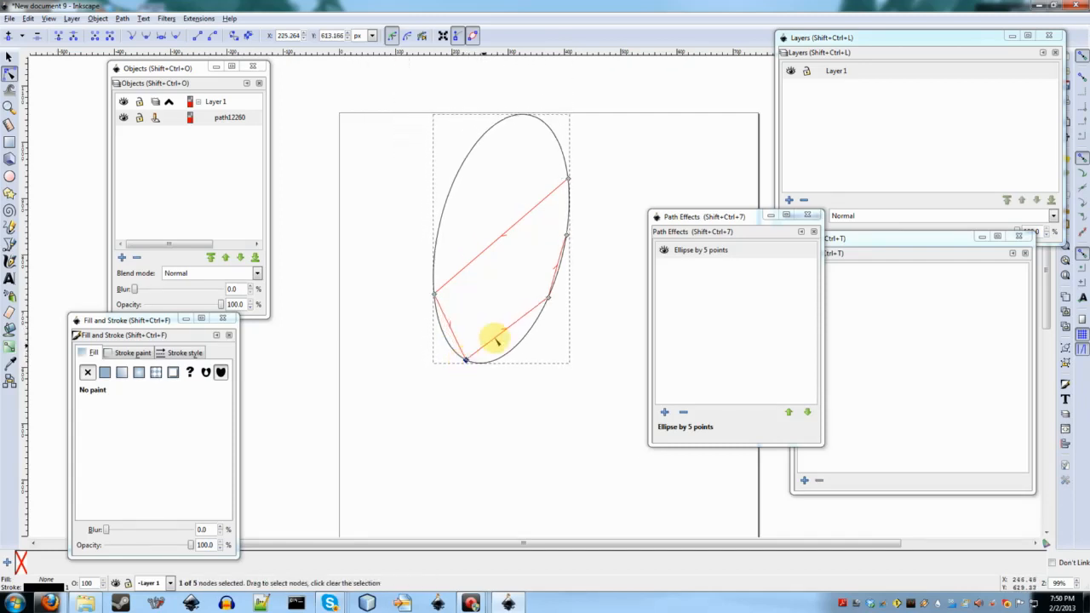
drag(550, 304, 539, 329)
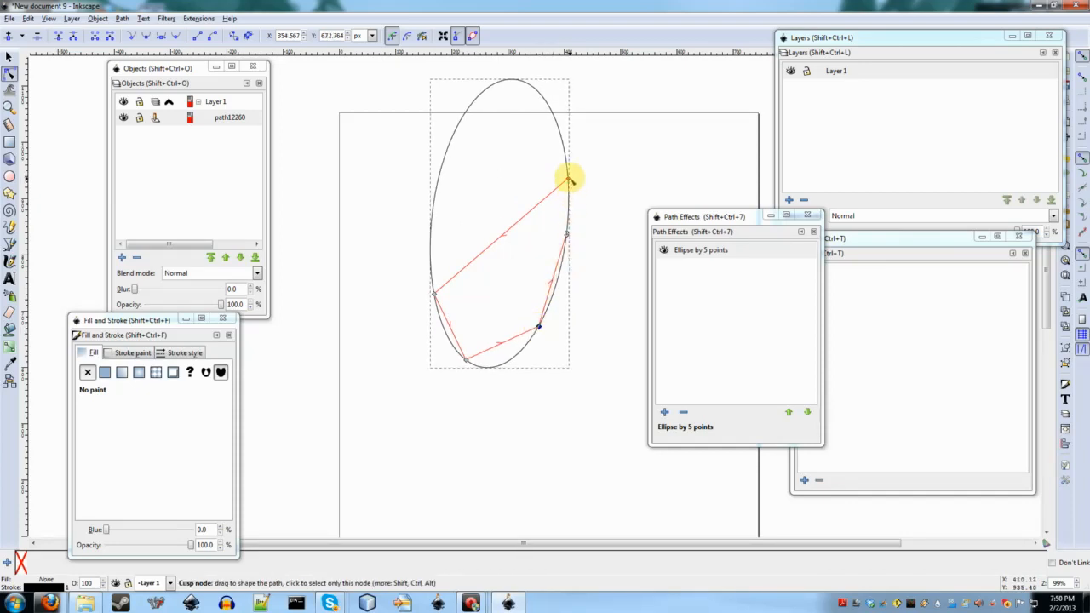
drag(567, 178, 552, 192)
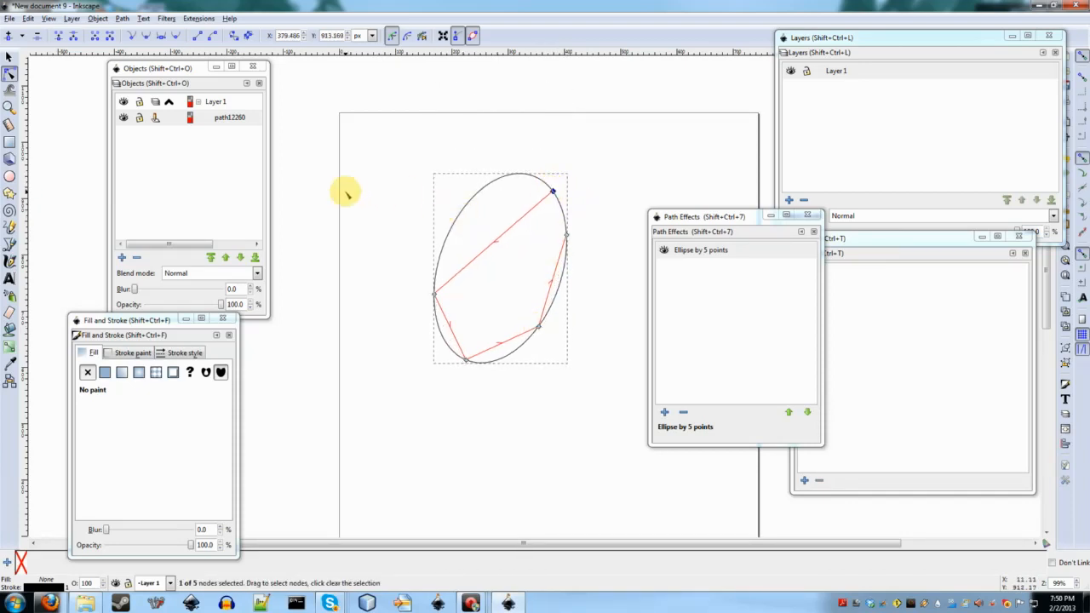
scroll(414, 189, down, 1)
scroll(416, 195, up, 1)
scroll(416, 195, right, 2)
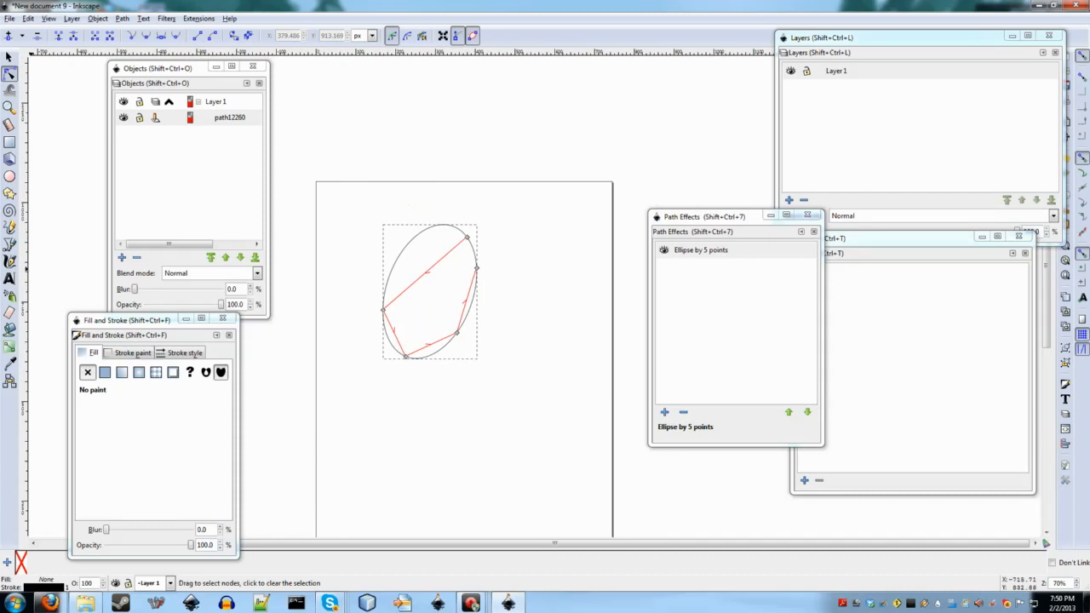
click(511, 201)
click(452, 226)
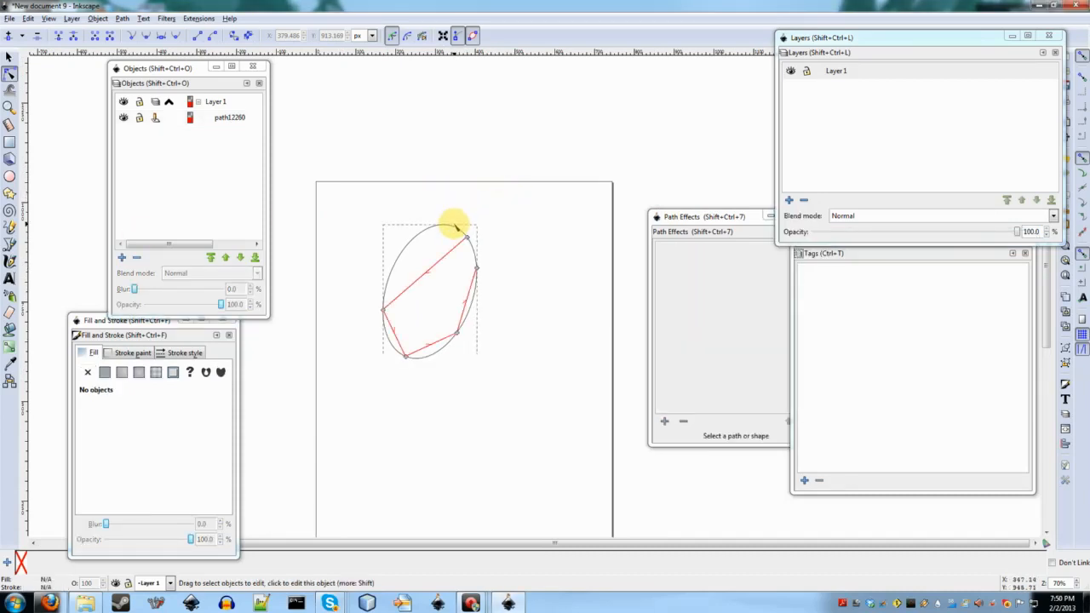
Step: Close the ellipse document without saving it
click(11, 18)
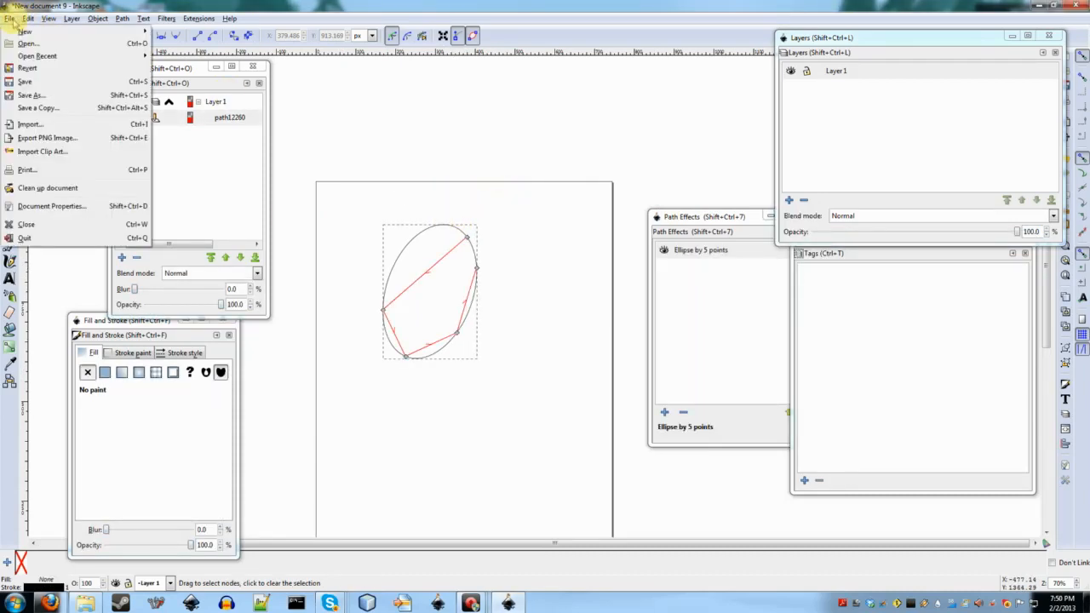
click(43, 225)
click(479, 344)
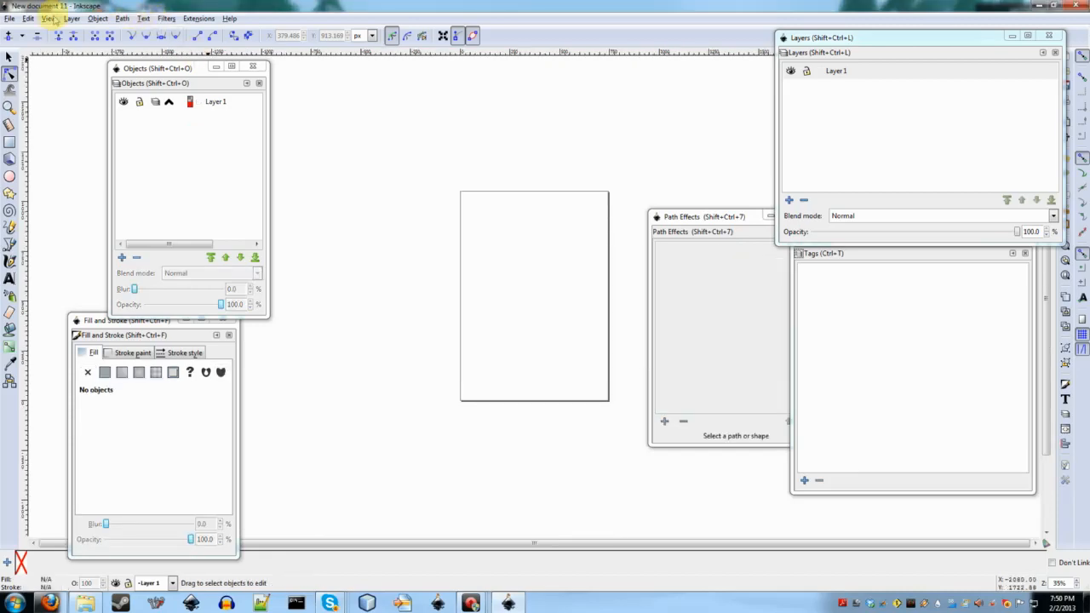
Step: Open the image 1354982825219.png from the Pictures library
click(10, 18)
click(28, 43)
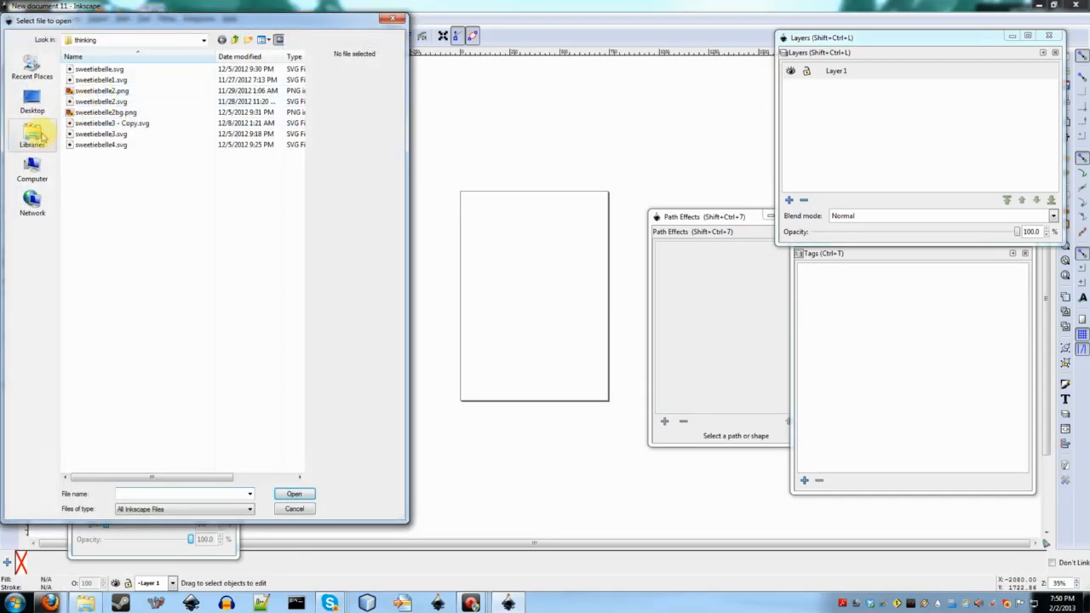
click(32, 135)
double_click(106, 123)
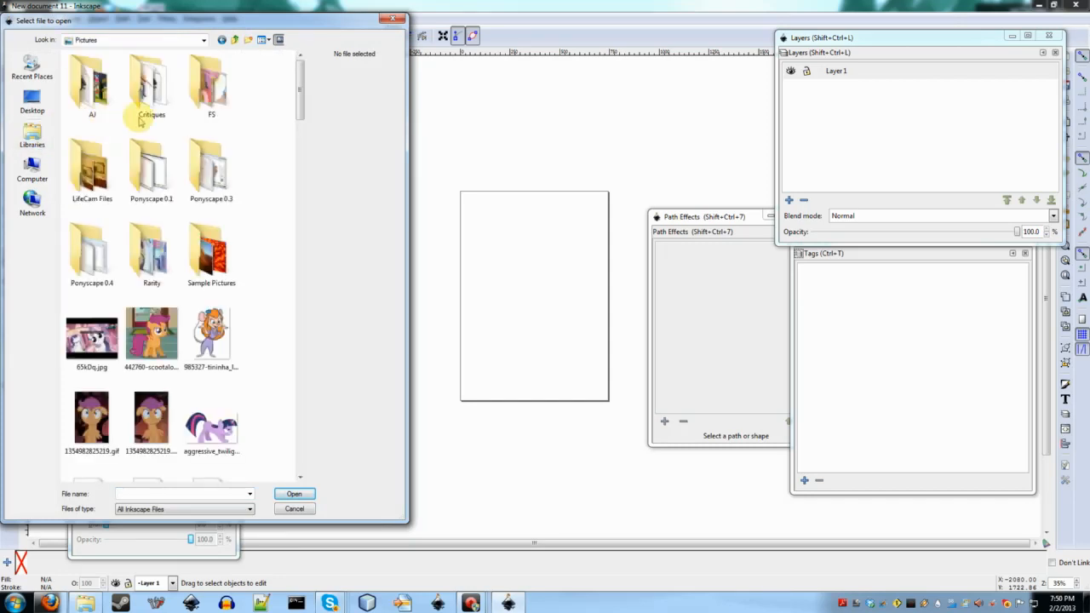
scroll(243, 146, down, 2)
scroll(241, 152, down, 3)
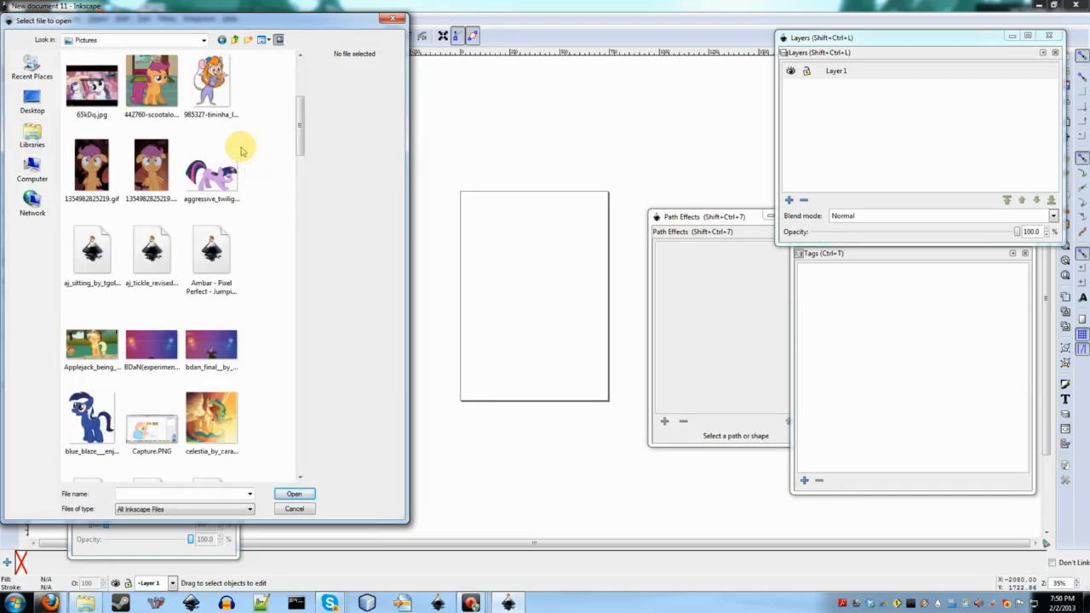
double_click(153, 174)
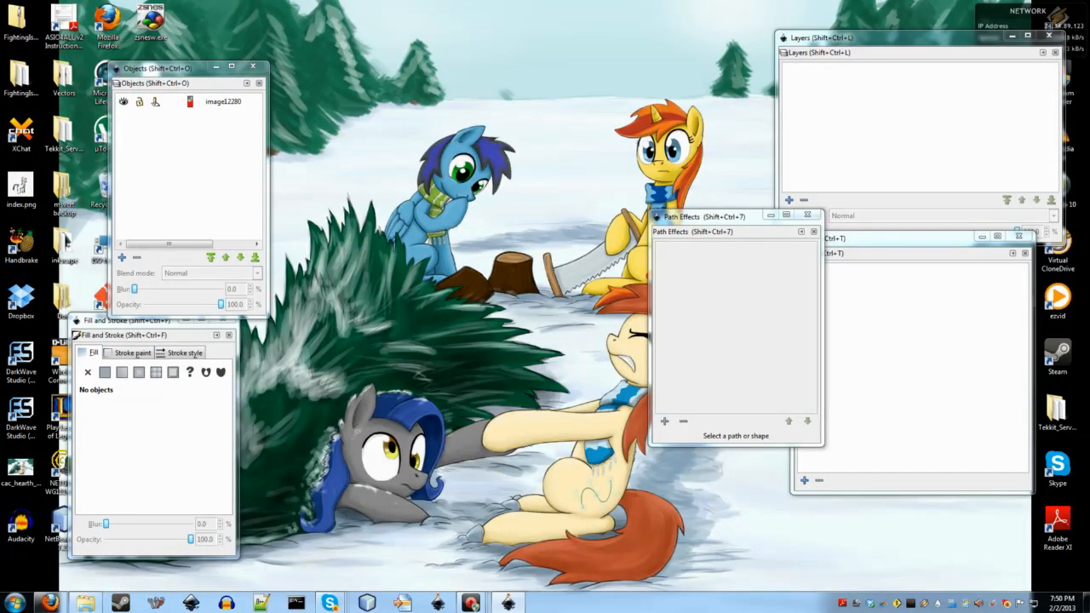
Step: Draw an open five-node Bezier path along the sides and lower edge of the character's left-hand eye
drag(511, 221, 603, 0)
scroll(539, 220, up, 2)
scroll(539, 225, up, 2)
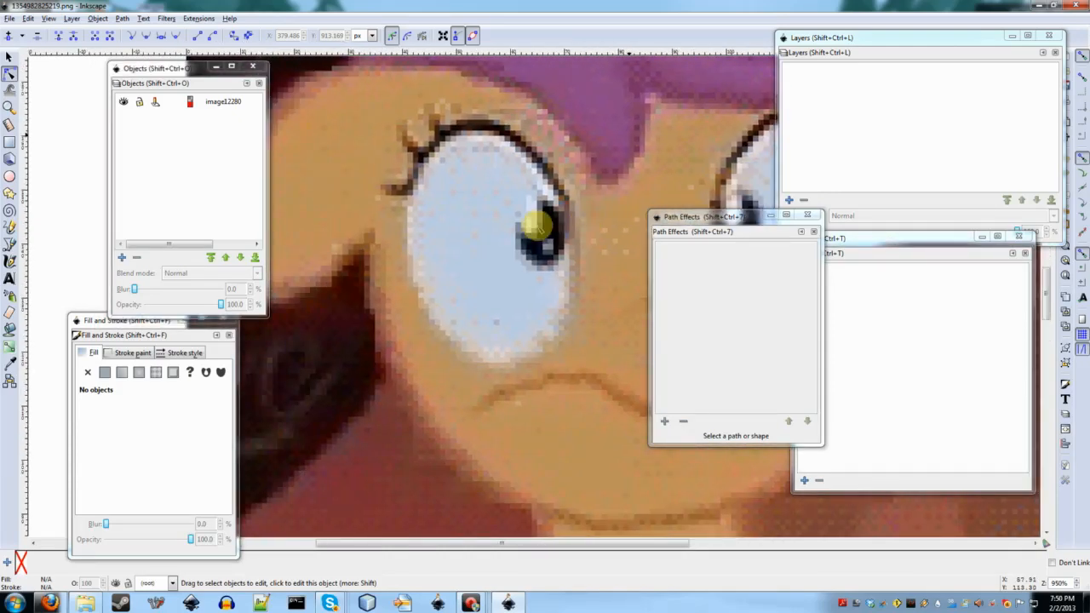
key(b)
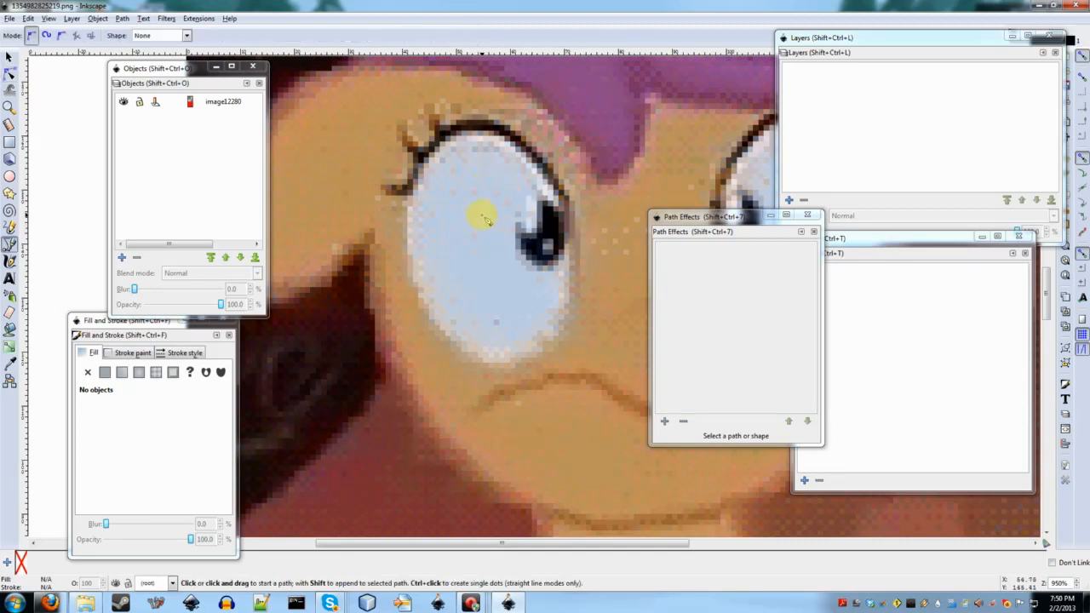
scroll(483, 216, up, 2)
scroll(482, 216, right, 2)
click(360, 263)
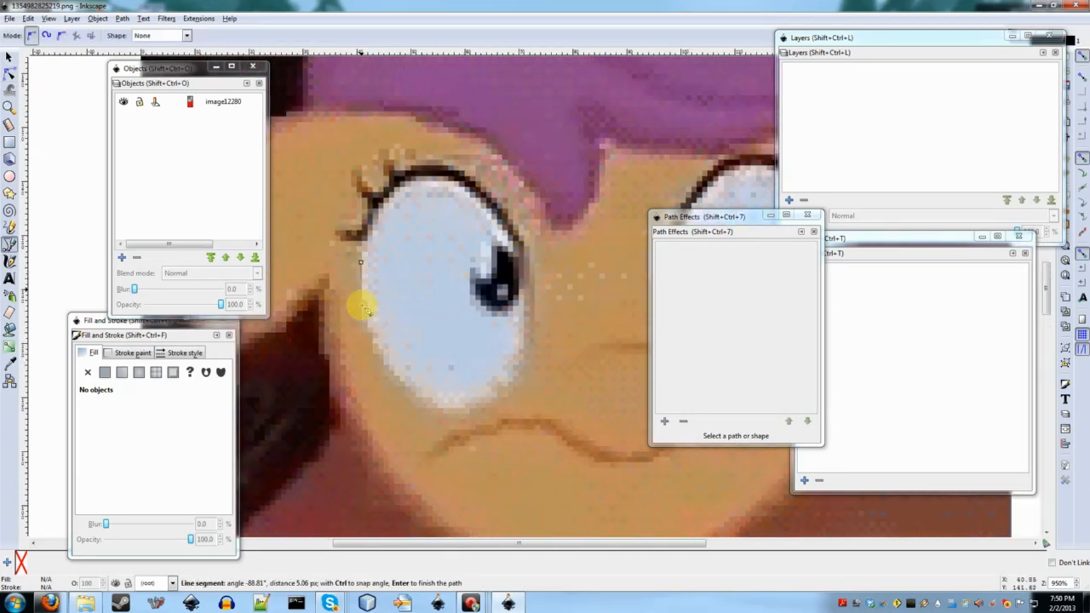
click(470, 409)
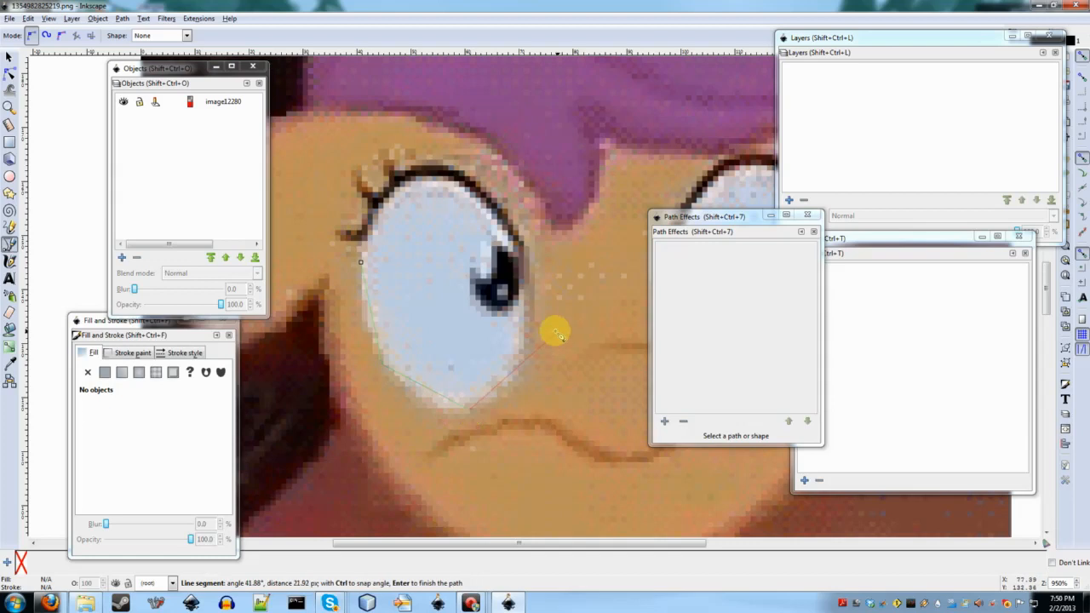
click(530, 334)
double_click(530, 271)
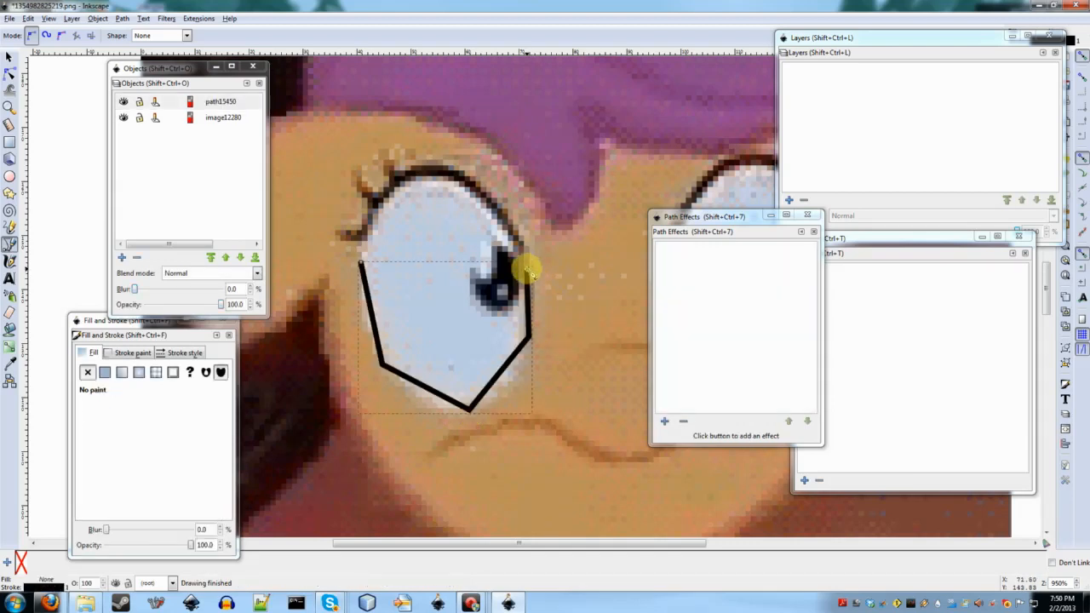
Step: Add the Ellipse by 5 points effect to the eye path and move its two left-side nodes to fit the eye outline
click(663, 420)
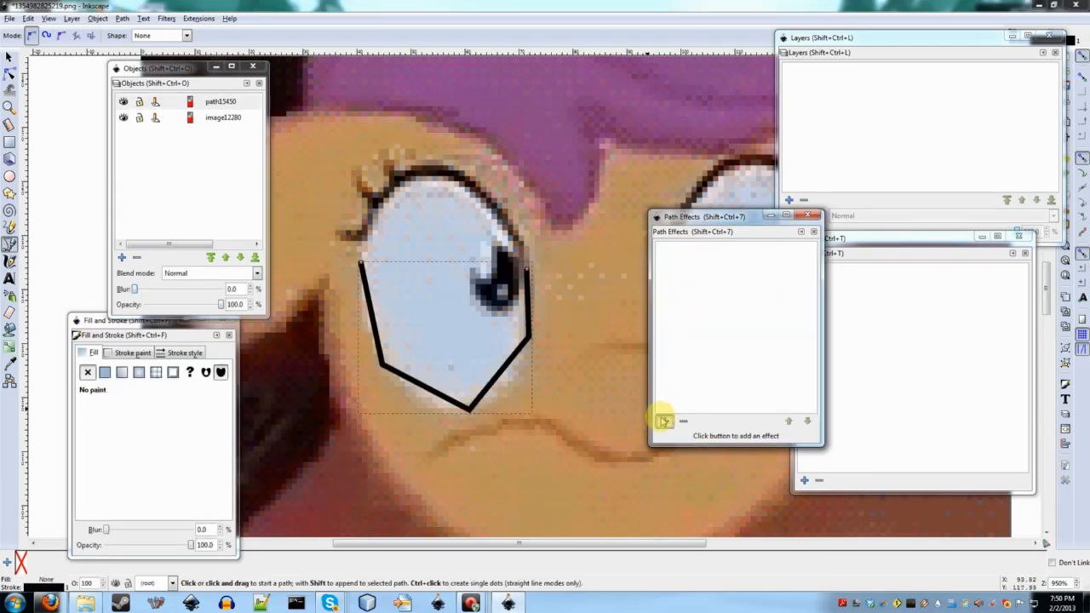
double_click(509, 307)
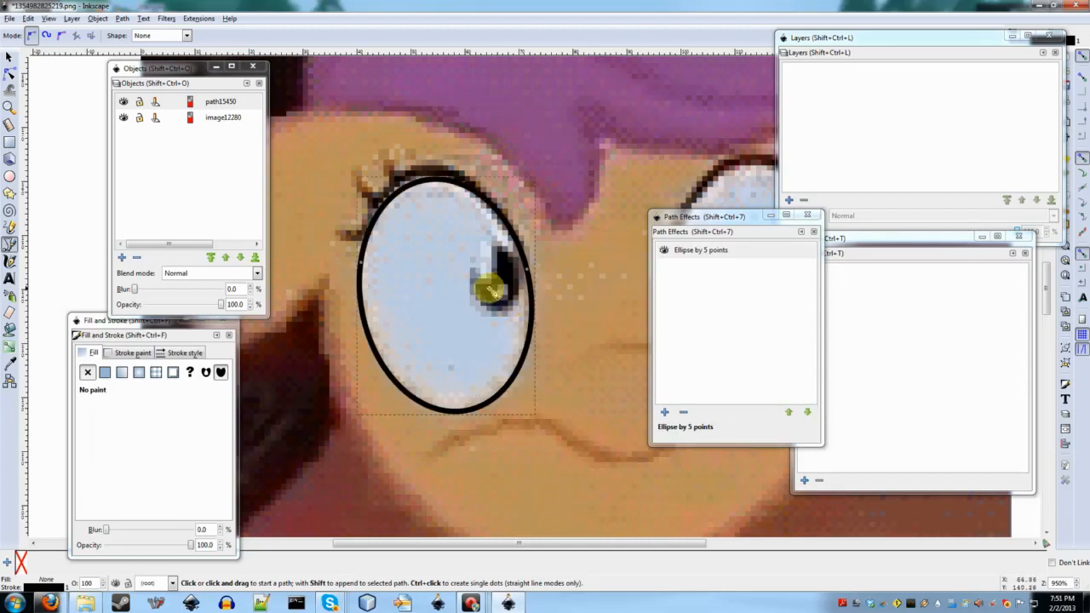
key(n)
drag(360, 253, 370, 214)
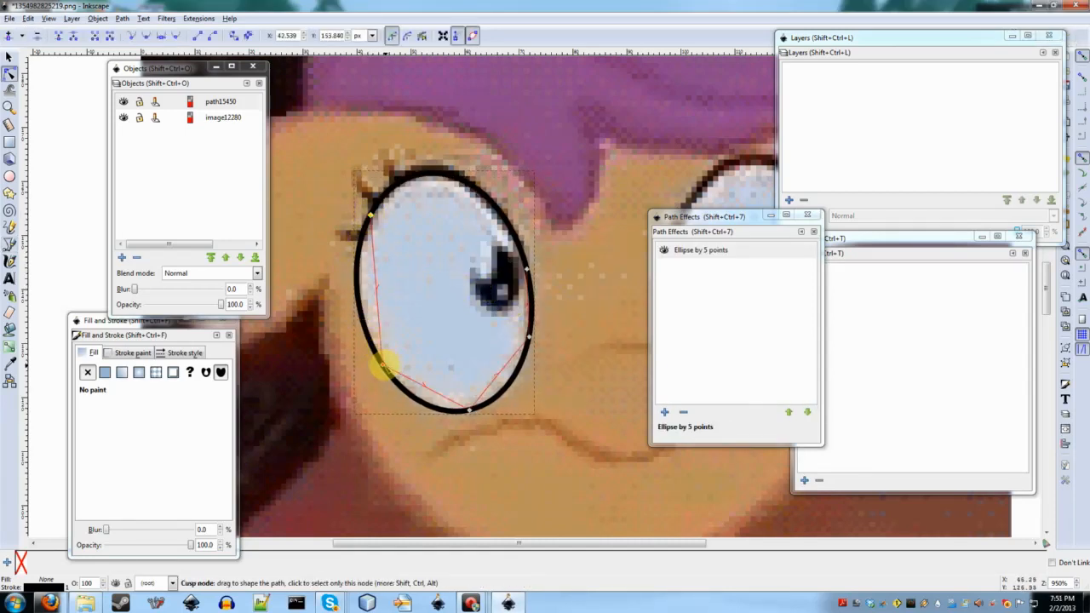
drag(382, 364, 381, 353)
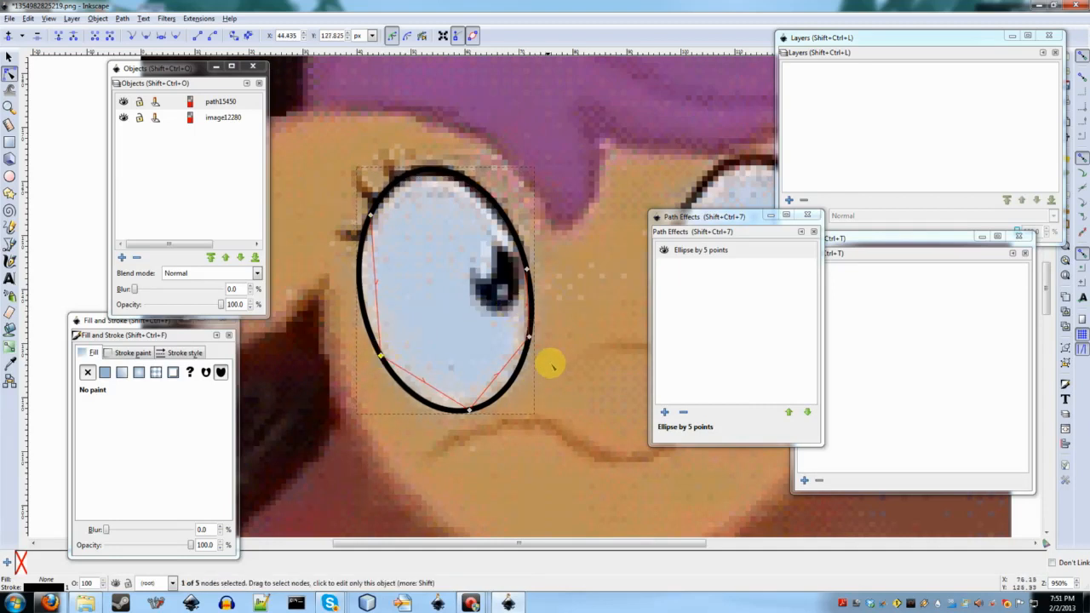
click(611, 351)
Step: Draw an open five-node Bezier path around the pupil of the traced eye
scroll(611, 352, right, 3)
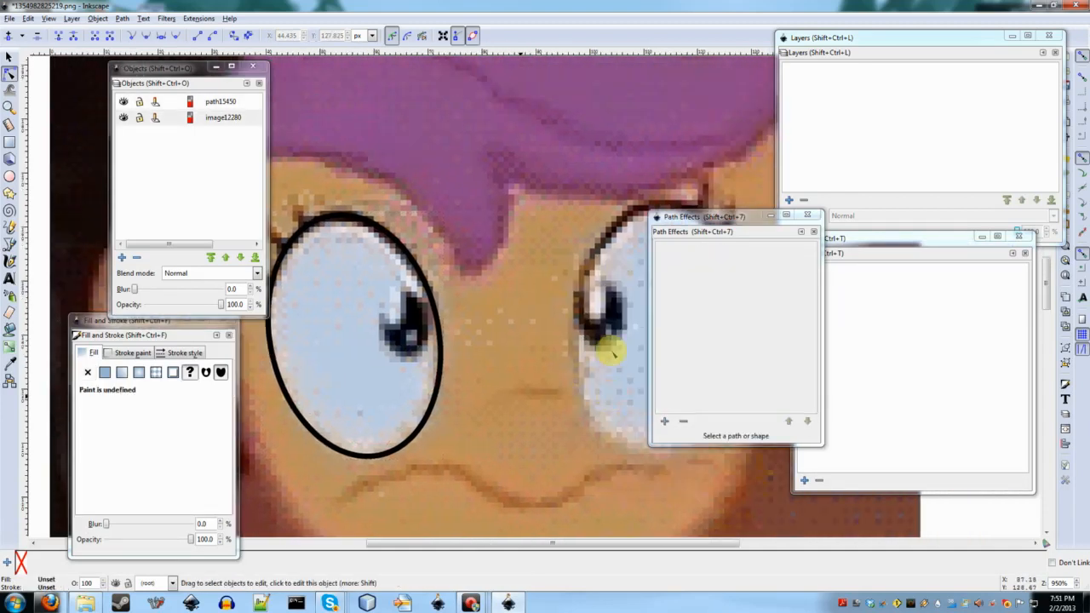
scroll(408, 324, up, 1)
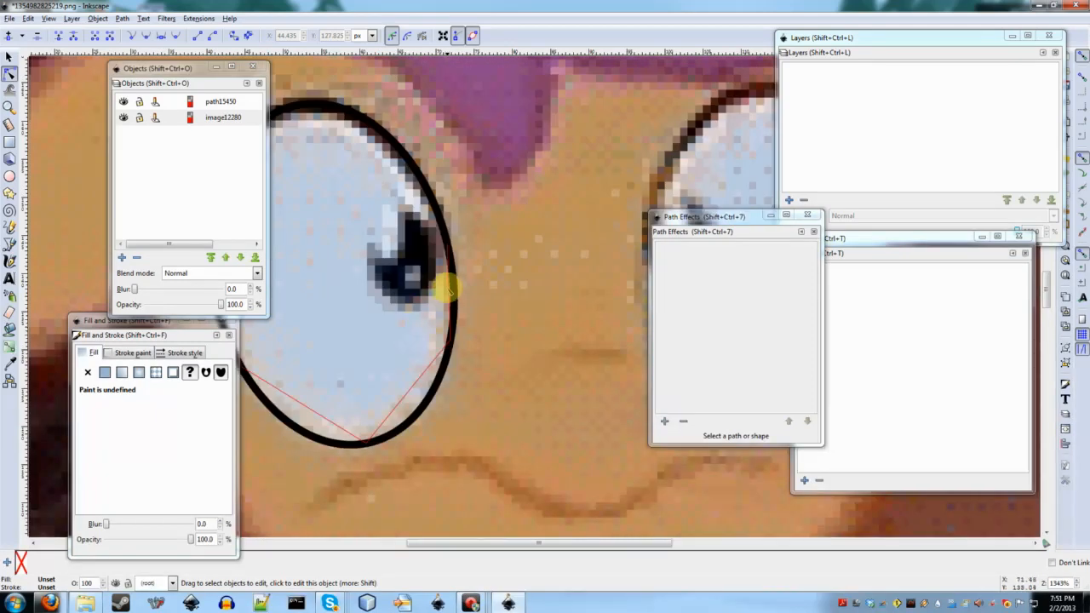
key(b)
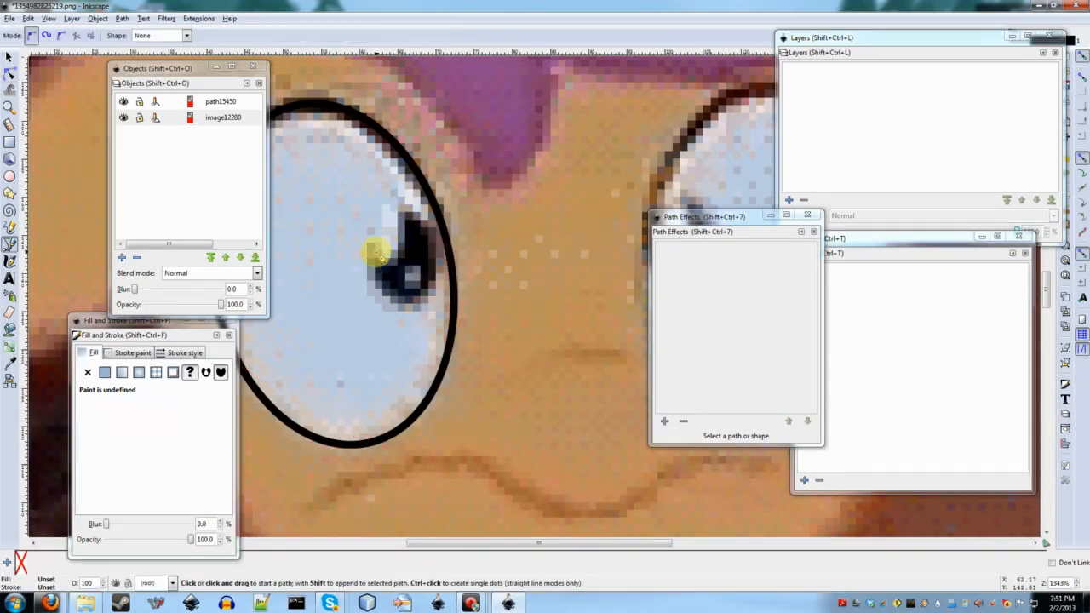
click(375, 256)
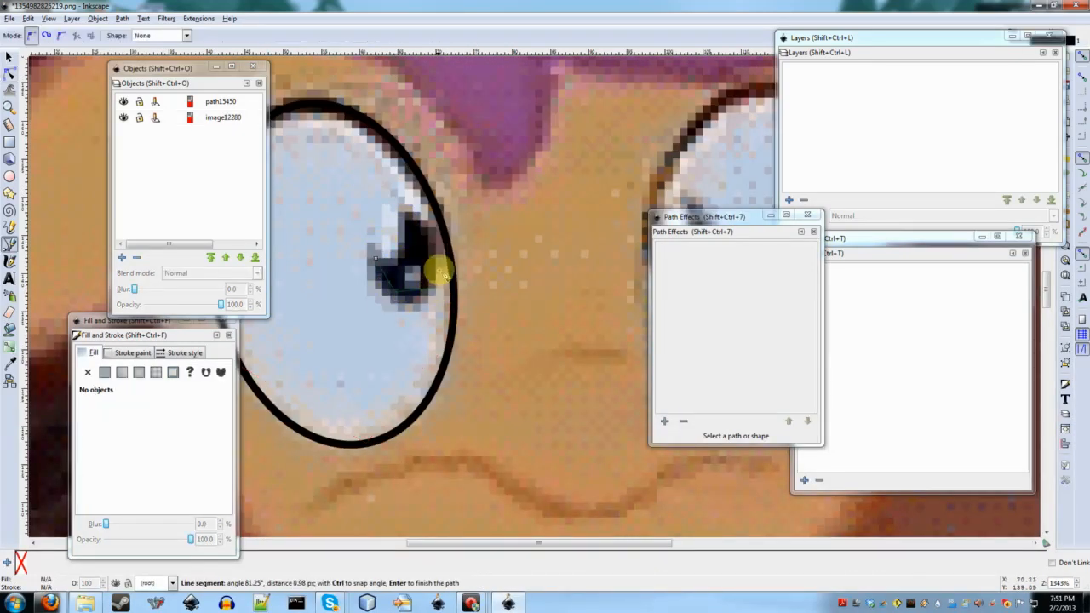
double_click(409, 211)
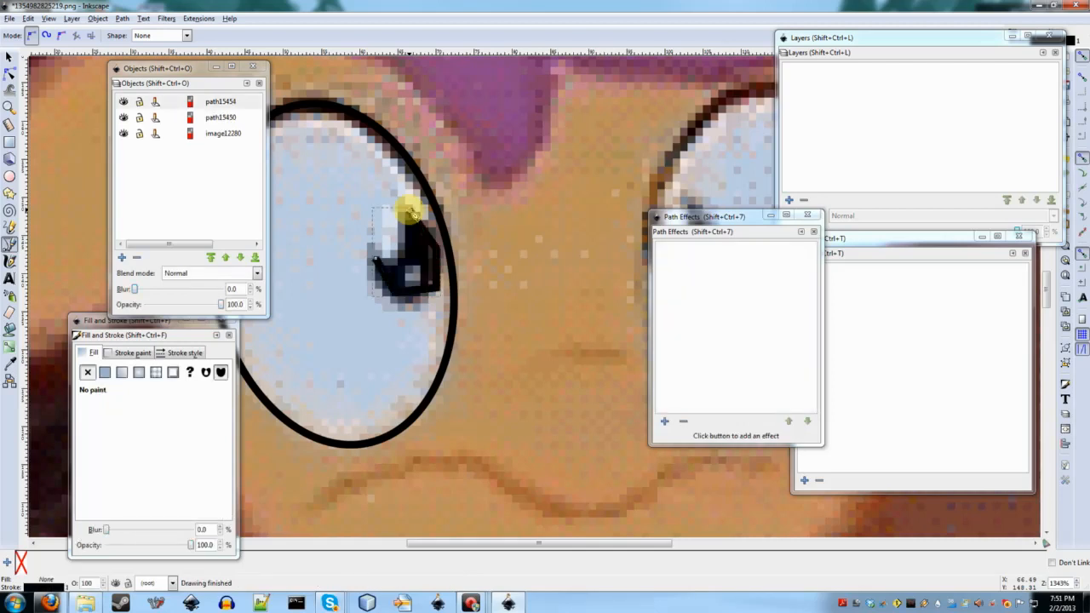
Step: Add the Ellipse by 5 points effect to the pupil path and move its starting node down to the pupil's lower-left edge
click(664, 421)
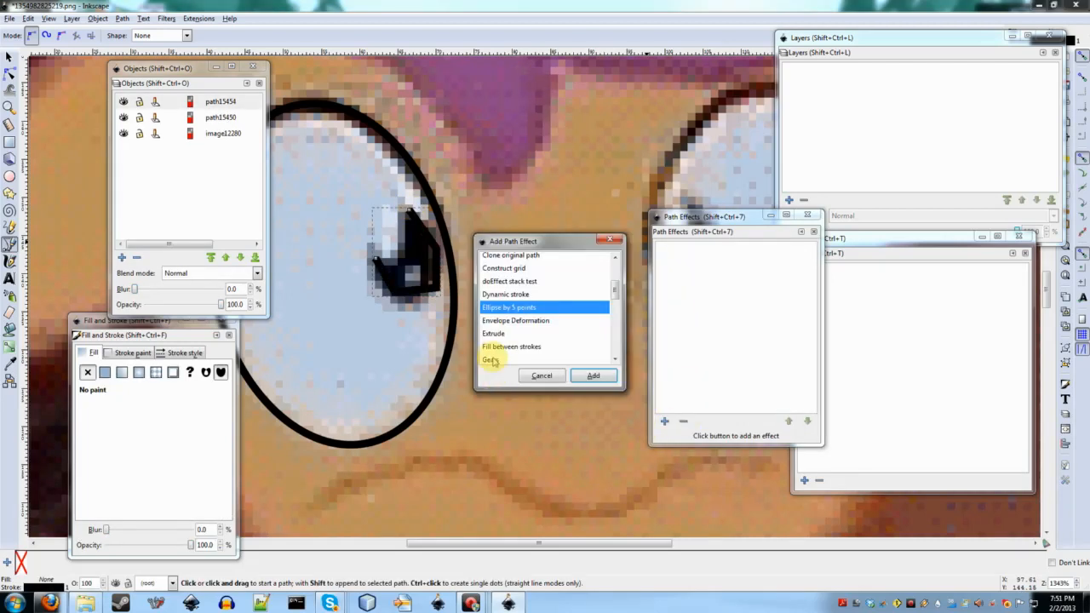
click(578, 375)
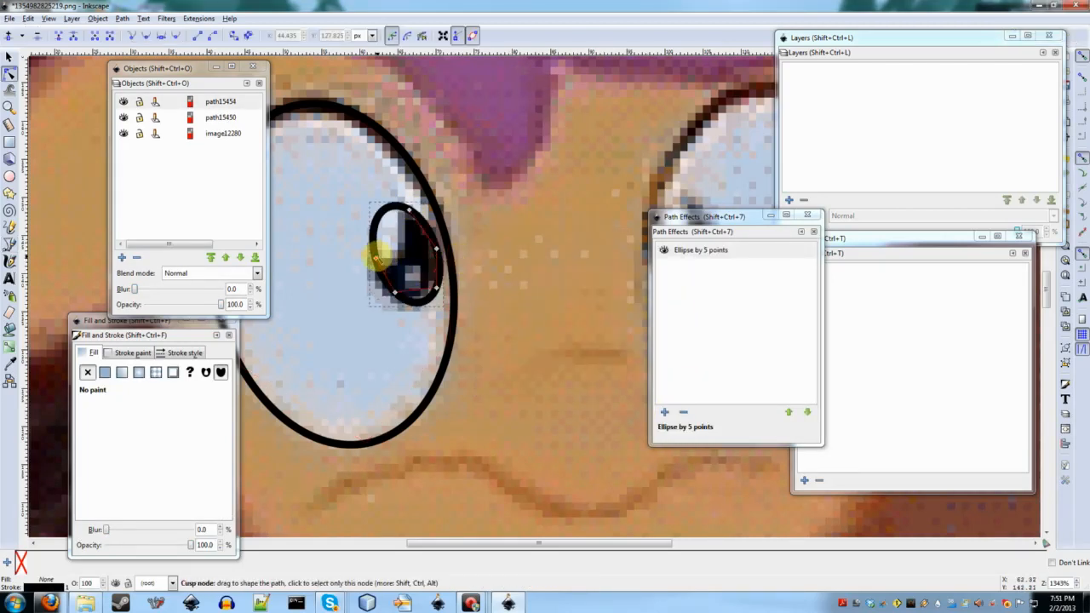
drag(377, 257, 391, 297)
click(499, 283)
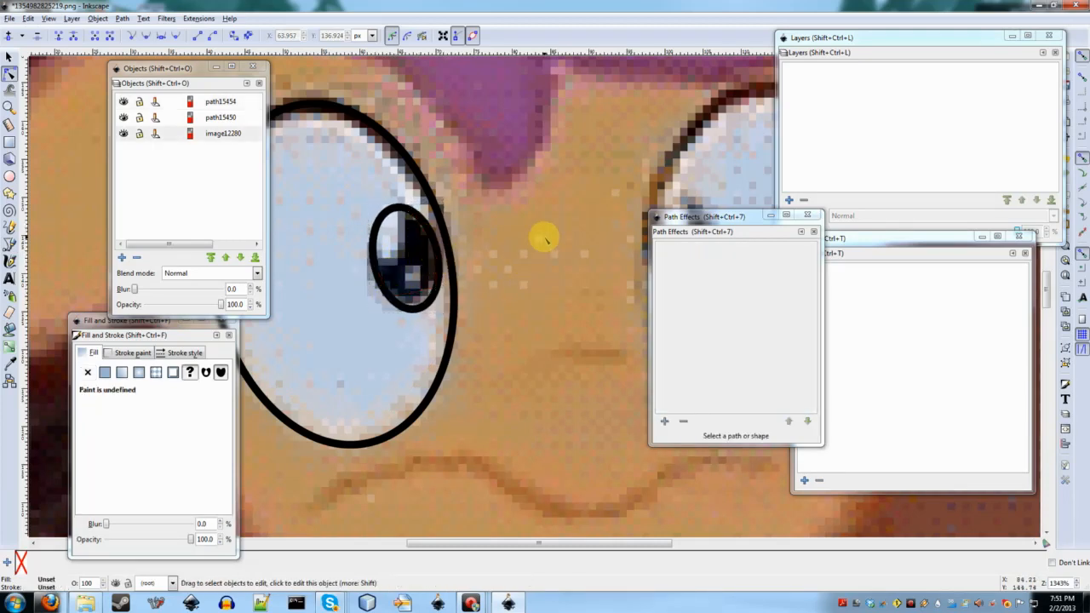
Step: Inspect both traced ellipses against the whole face and select the pupil ellipse
scroll(544, 238, down, 3)
scroll(545, 239, up, 6)
scroll(544, 238, down, 8)
scroll(544, 239, right, 4)
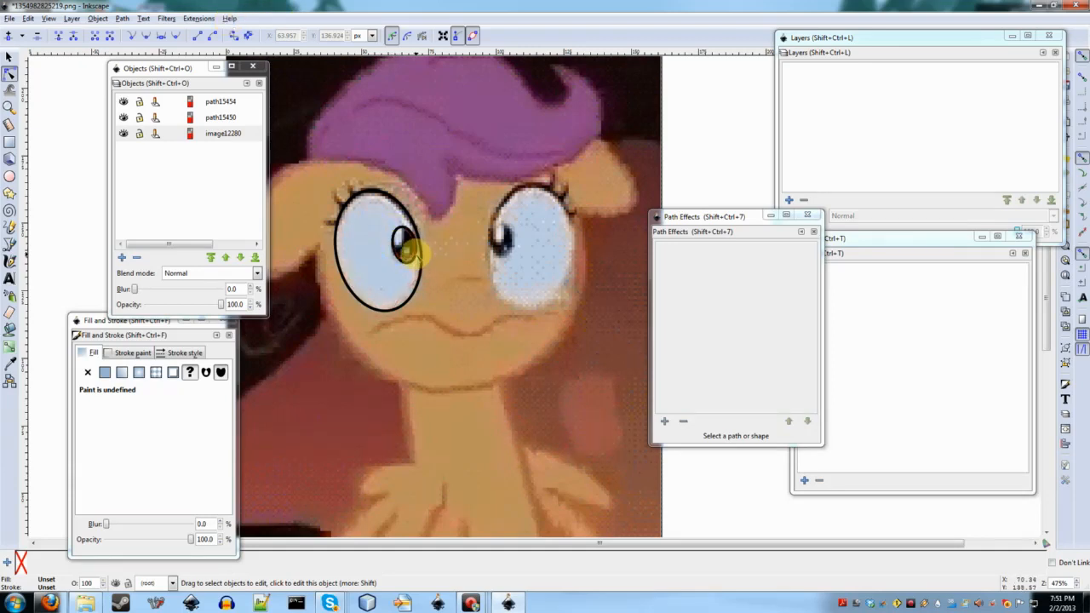
click(407, 252)
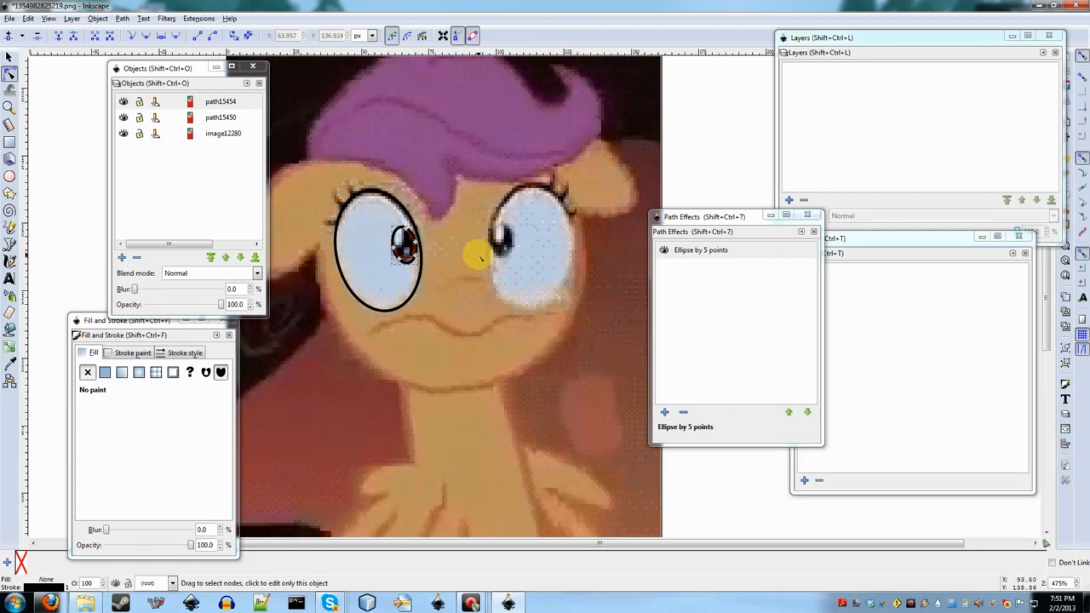
click(196, 19)
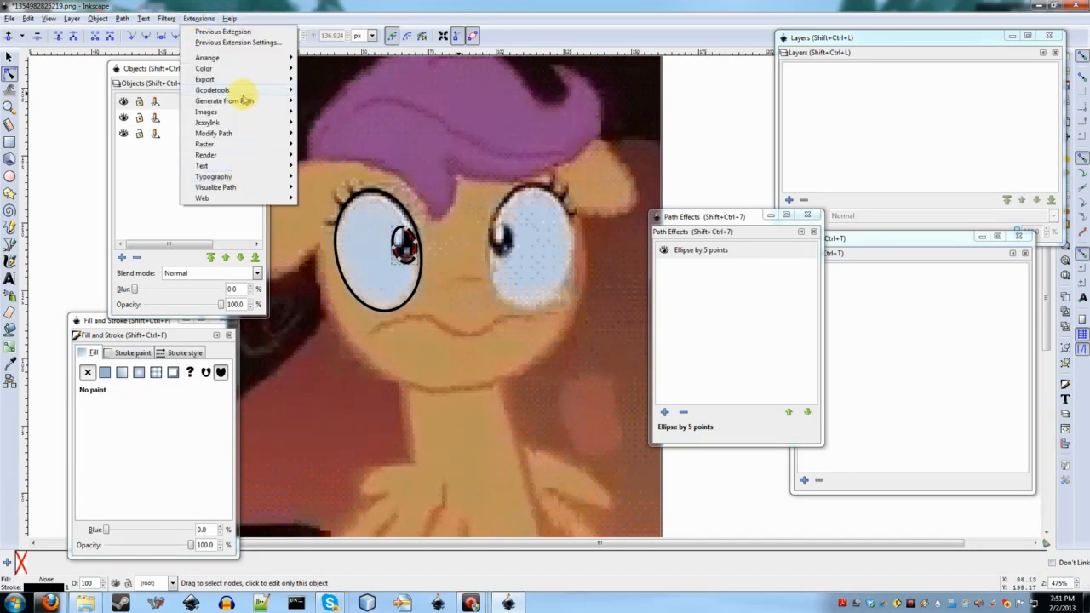
mouse_move(255, 101)
click(400, 106)
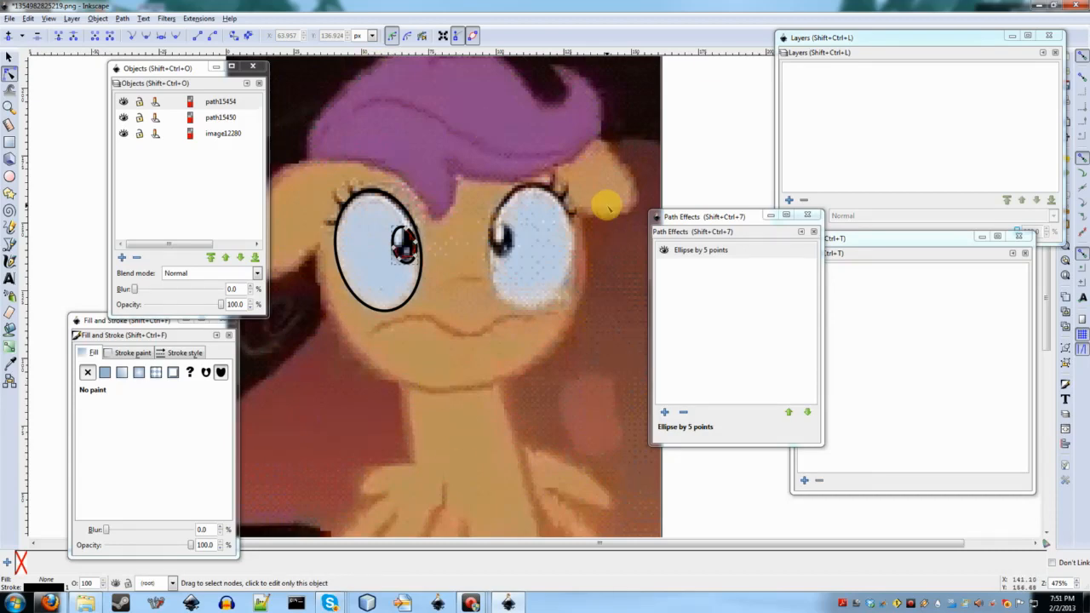
Step: Move the pupil ellipse's lower-left node slightly up to about X 64.4, Y 137.1 px to fit the pupil outline
click(420, 266)
scroll(421, 266, up, 3)
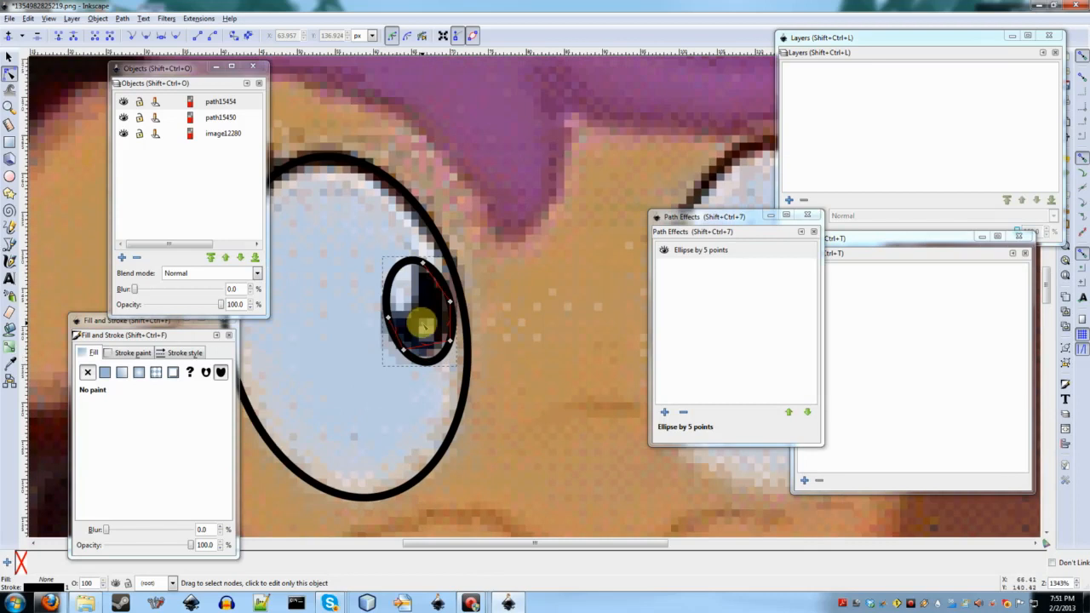
scroll(421, 324, up, 1)
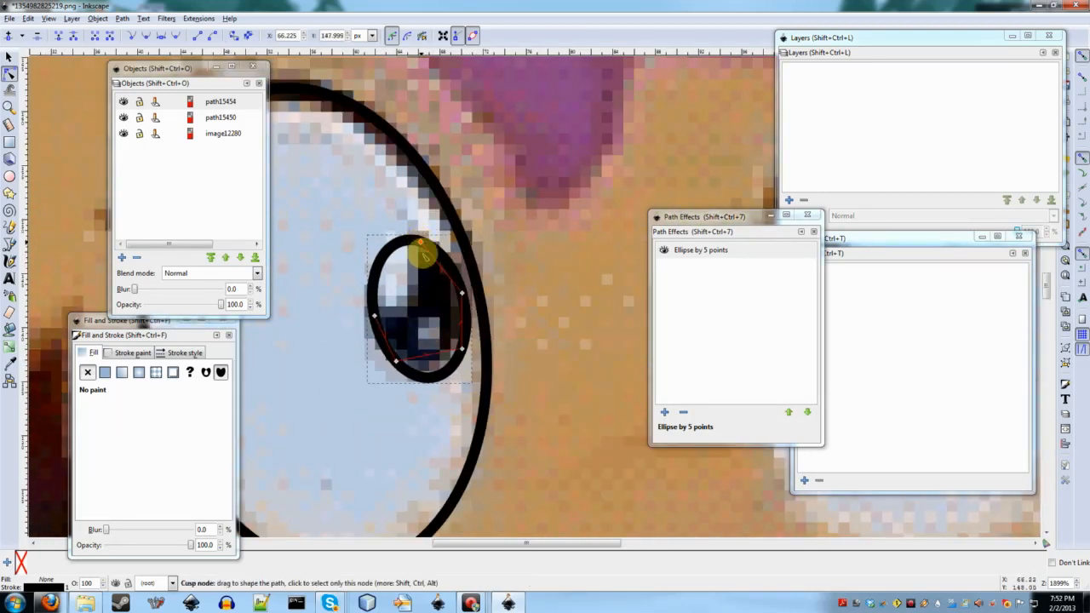
drag(395, 362, 396, 356)
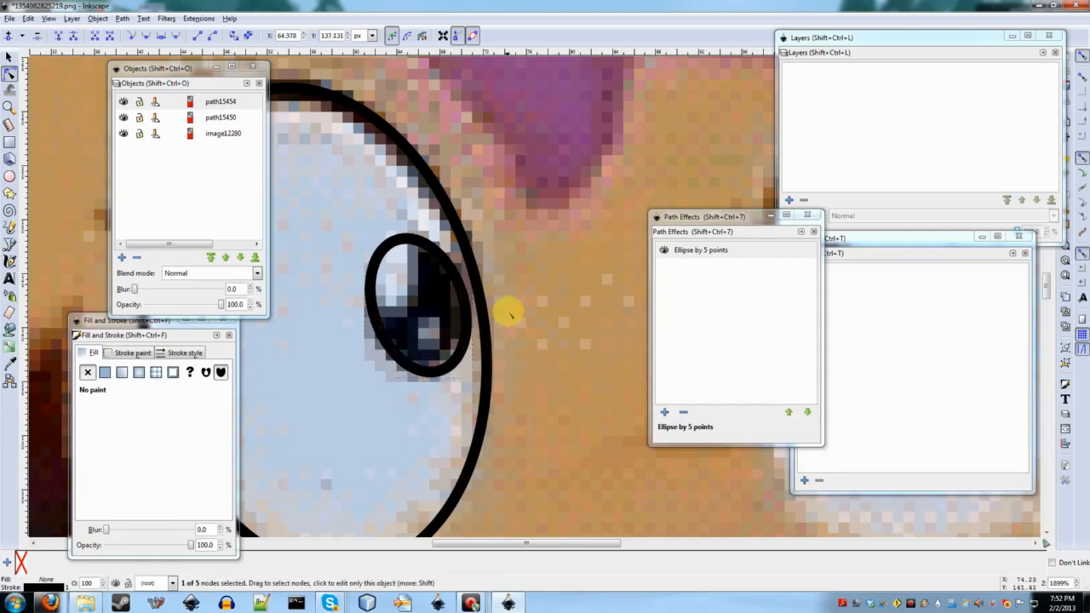
click(530, 302)
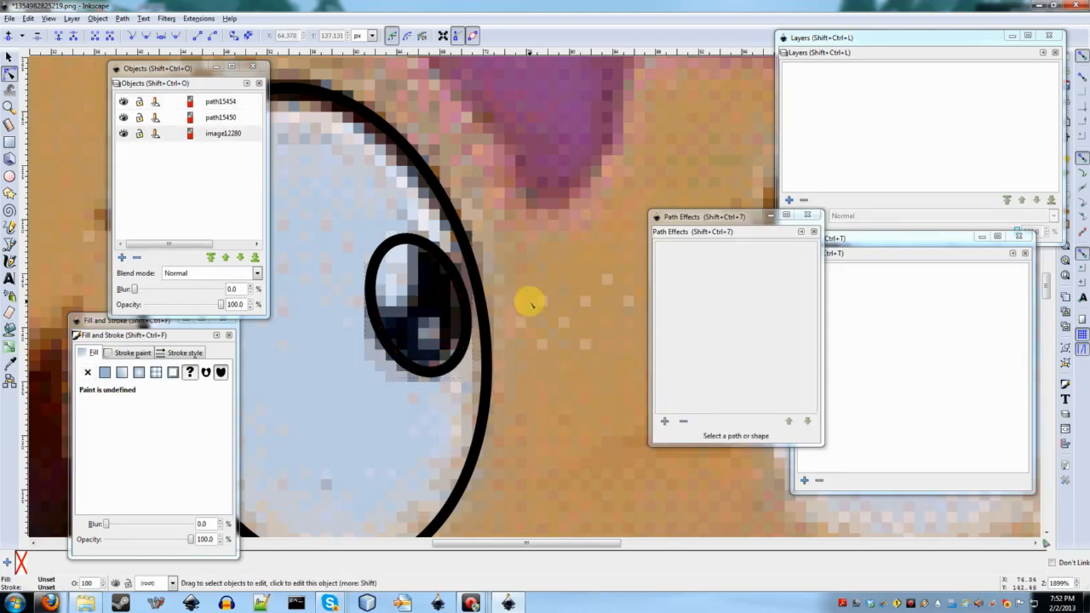
Step: Examine the adjusted eye and pupil ellipses beside the character's untraced eye
scroll(530, 303, down, 4)
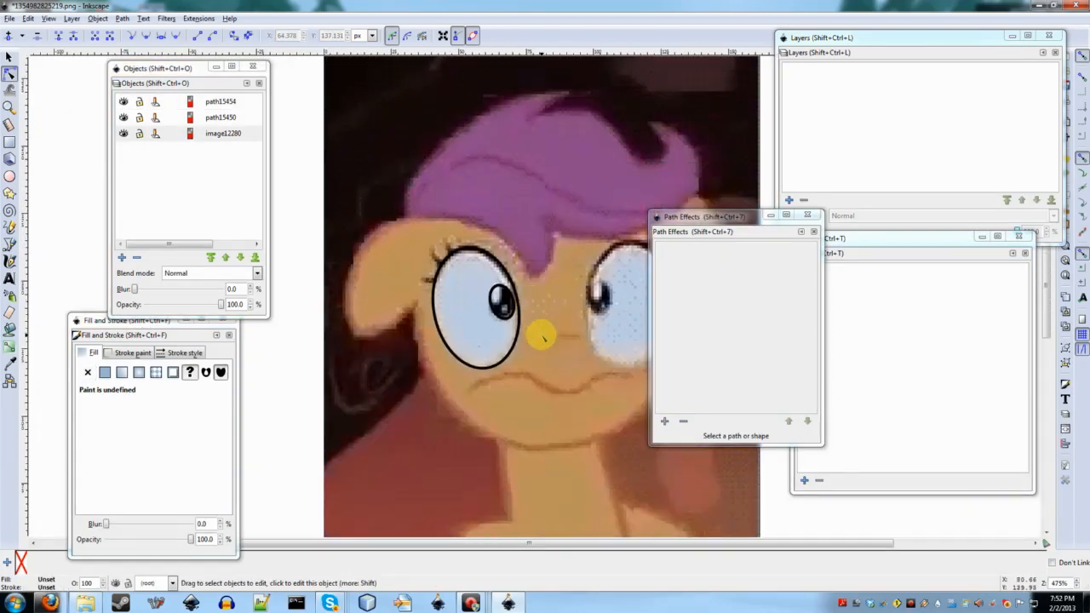
scroll(524, 328, right, 3)
scroll(542, 337, right, 2)
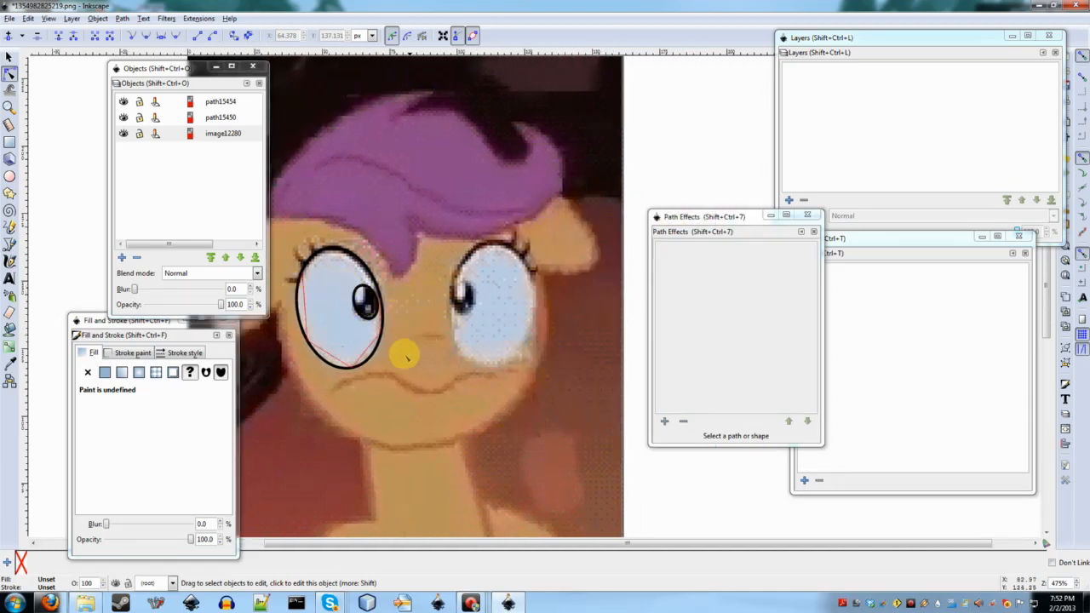
scroll(362, 339, up, 2)
scroll(361, 385, right, 2)
scroll(362, 386, down, 2)
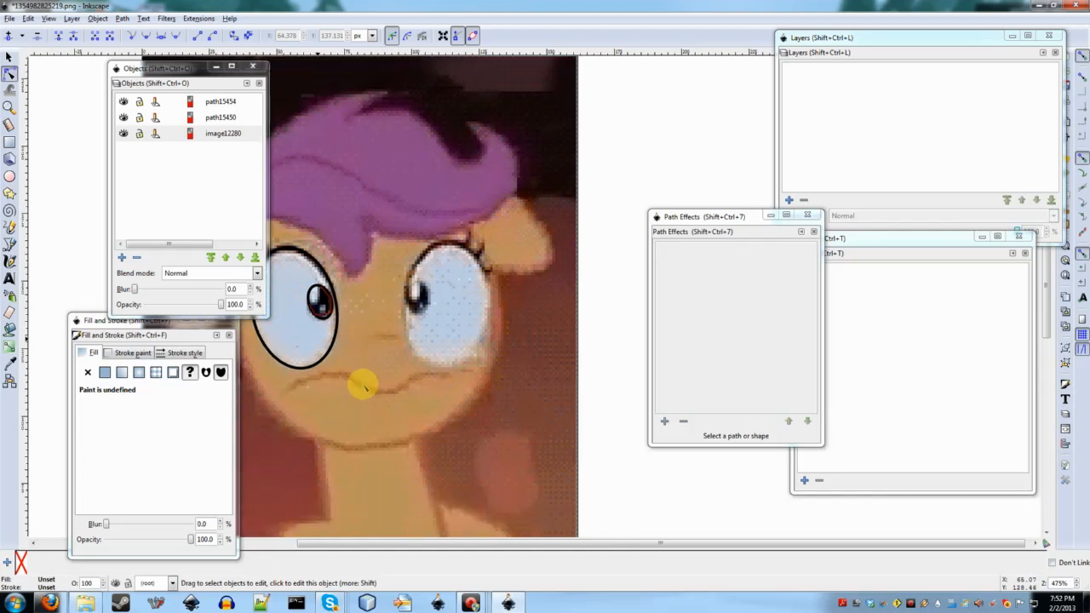
scroll(362, 385, left, 5)
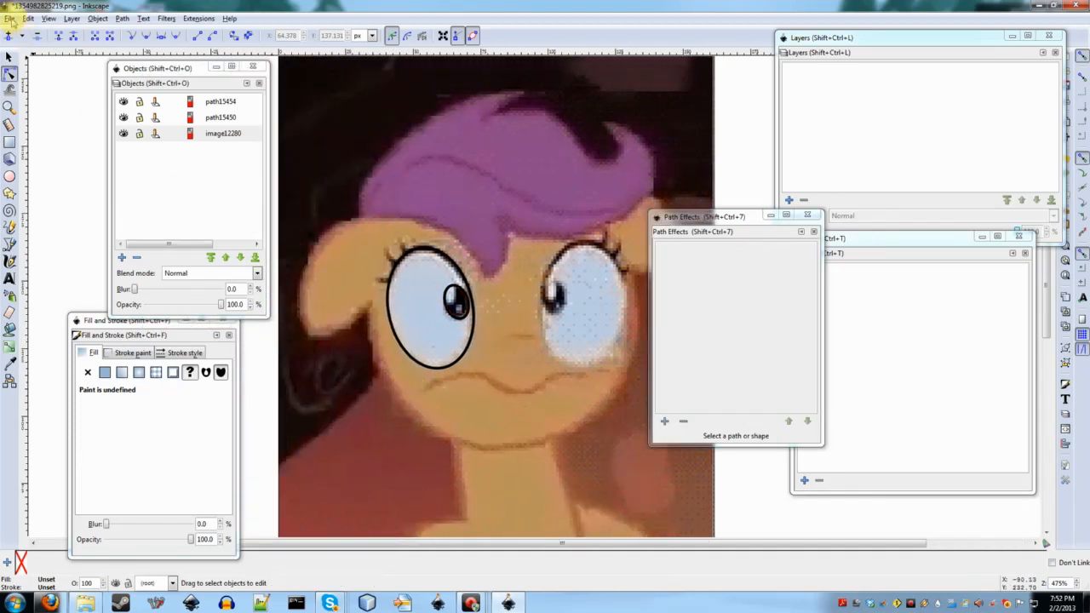
Step: Close the eye-tracing document without saving and open the recent file theory_and_practice_tagged.svg
click(11, 19)
click(39, 206)
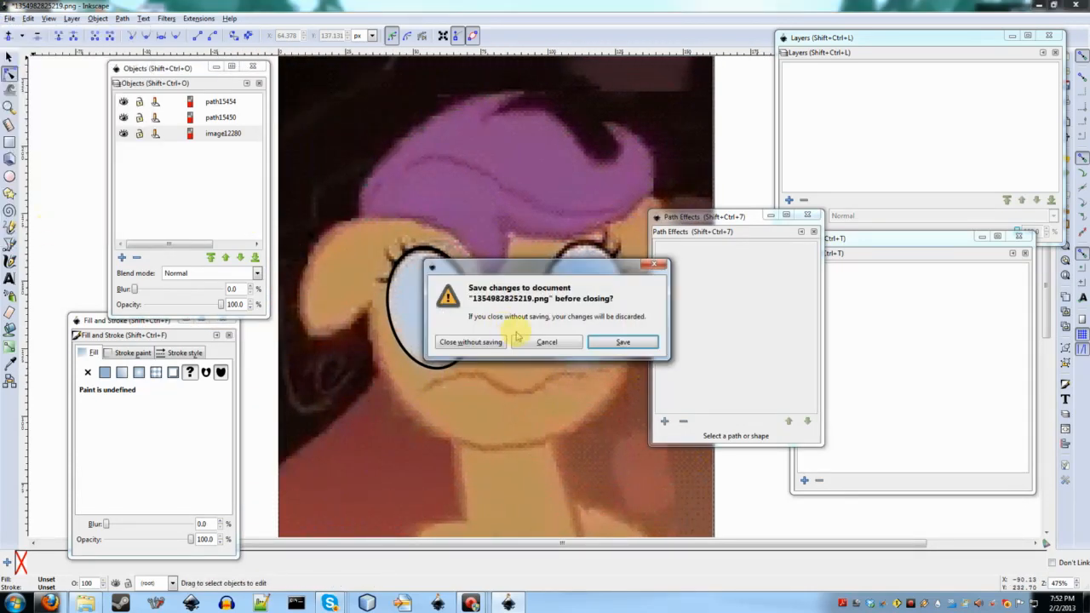
click(497, 341)
click(9, 18)
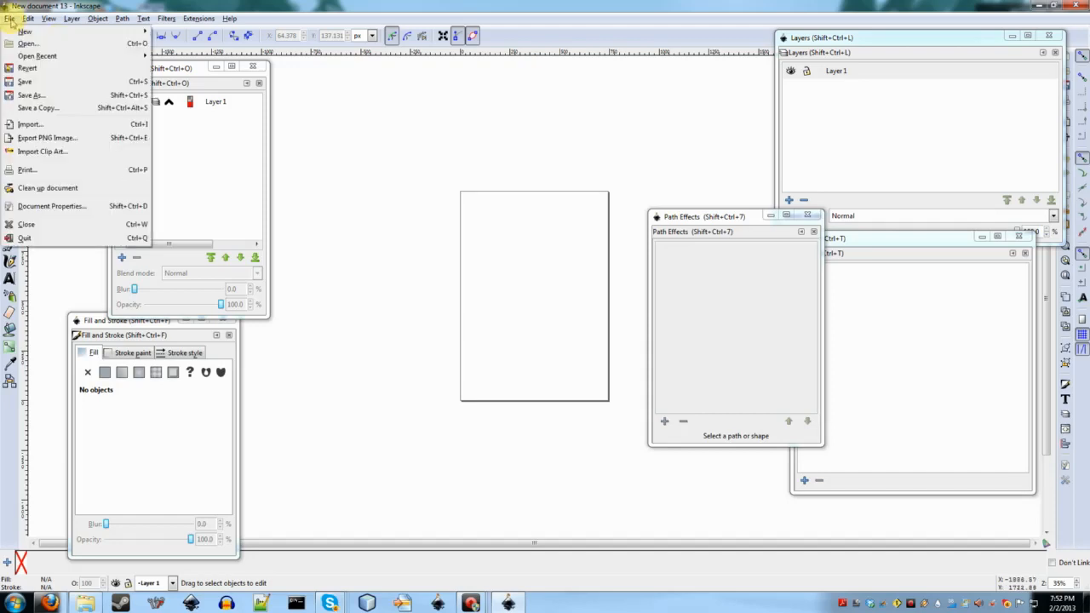
mouse_move(141, 58)
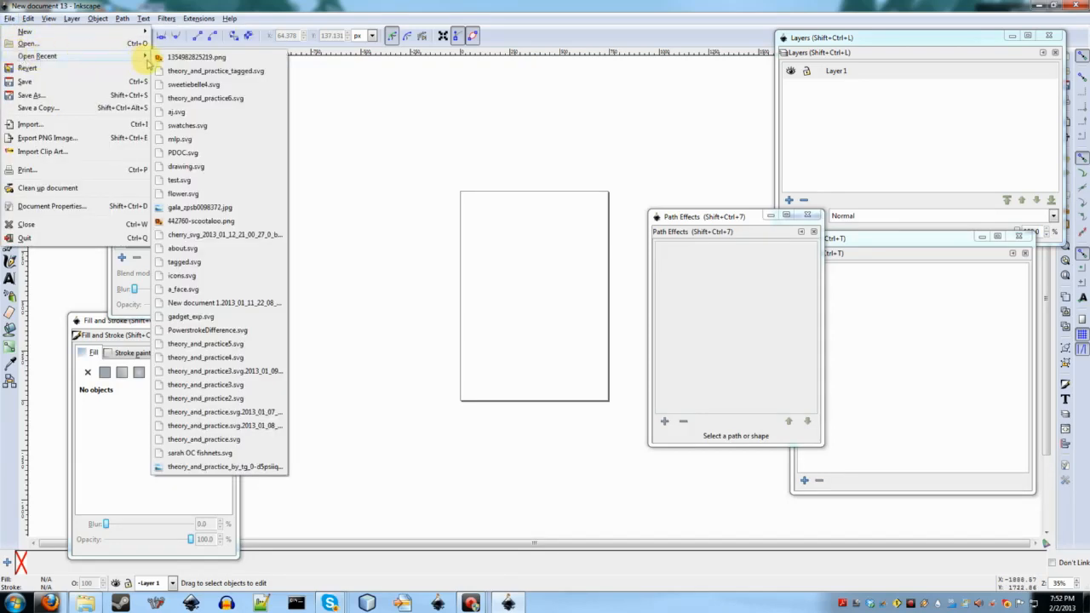
click(189, 75)
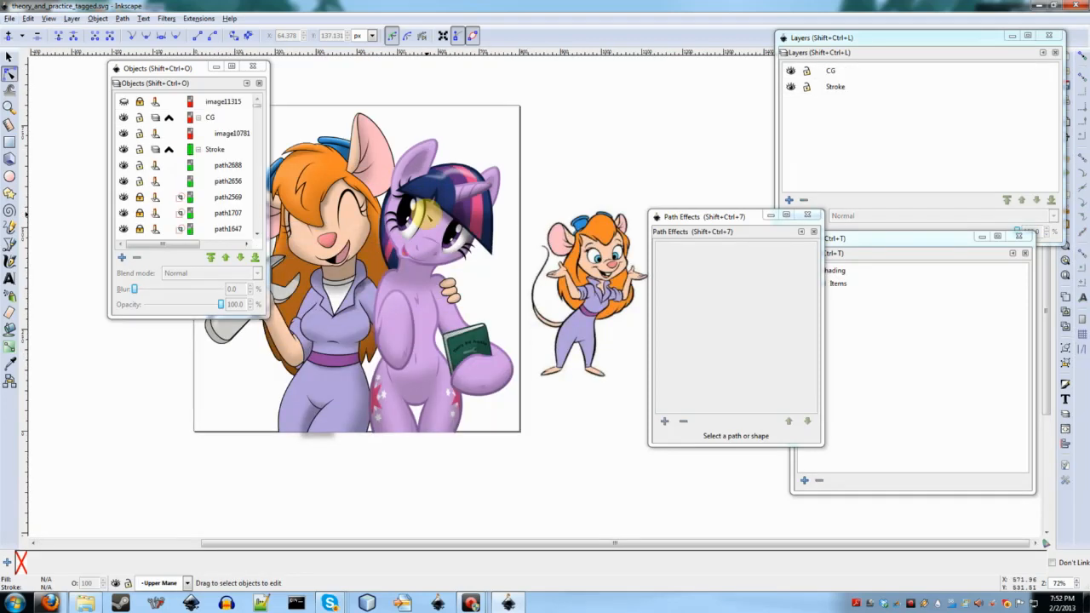
Step: Select the iris in the purple pony's left-hand eye to examine its path effect, and widen the Objects dialog to show full names
ctrl+scroll(408, 204, up, 2)
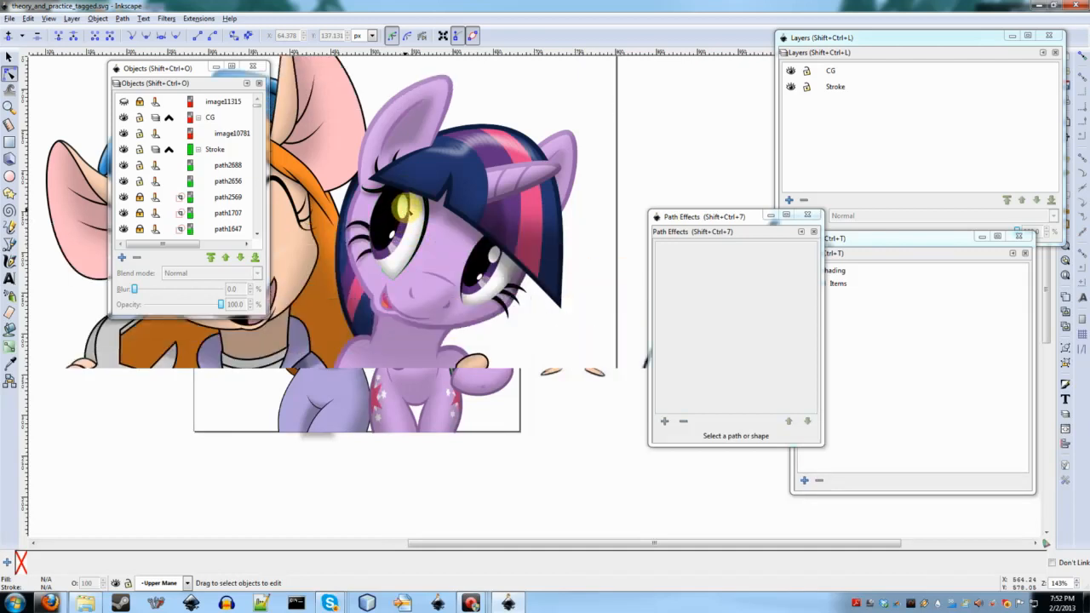
click(399, 199)
ctrl+scroll(400, 199, up, 1)
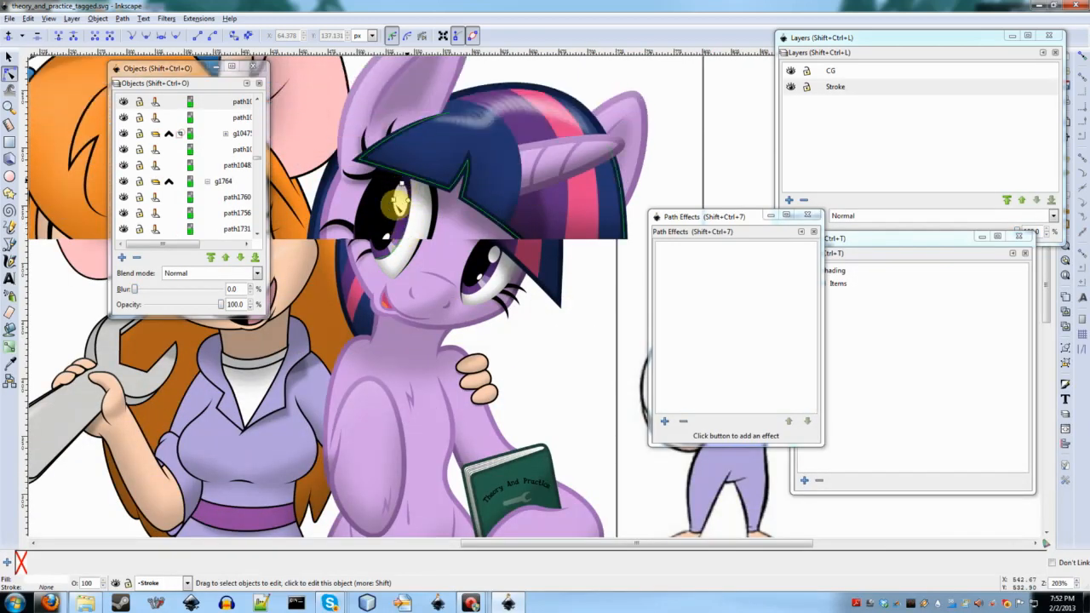
click(386, 239)
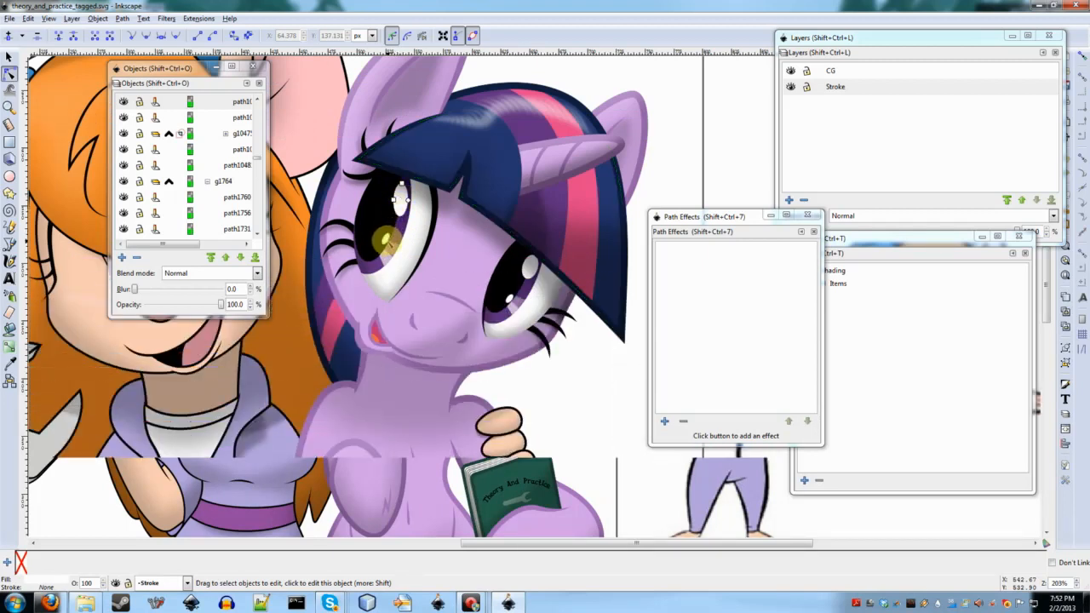
click(398, 237)
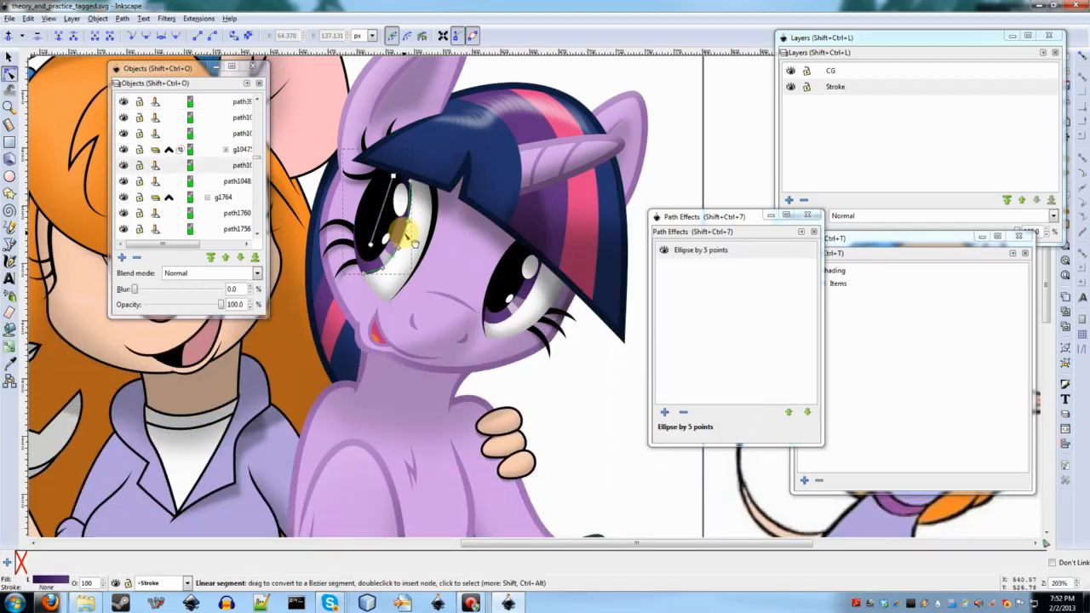
drag(269, 195, 311, 193)
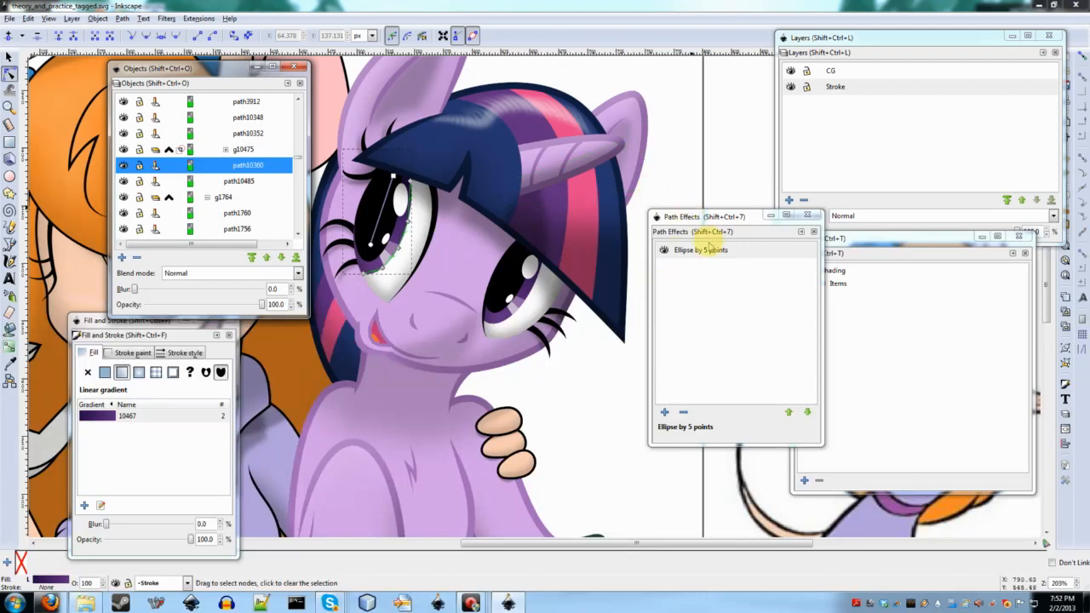
Step: Deselect the iris, review the whole two-character drawing and close the document
click(596, 407)
scroll(586, 378, down, 2)
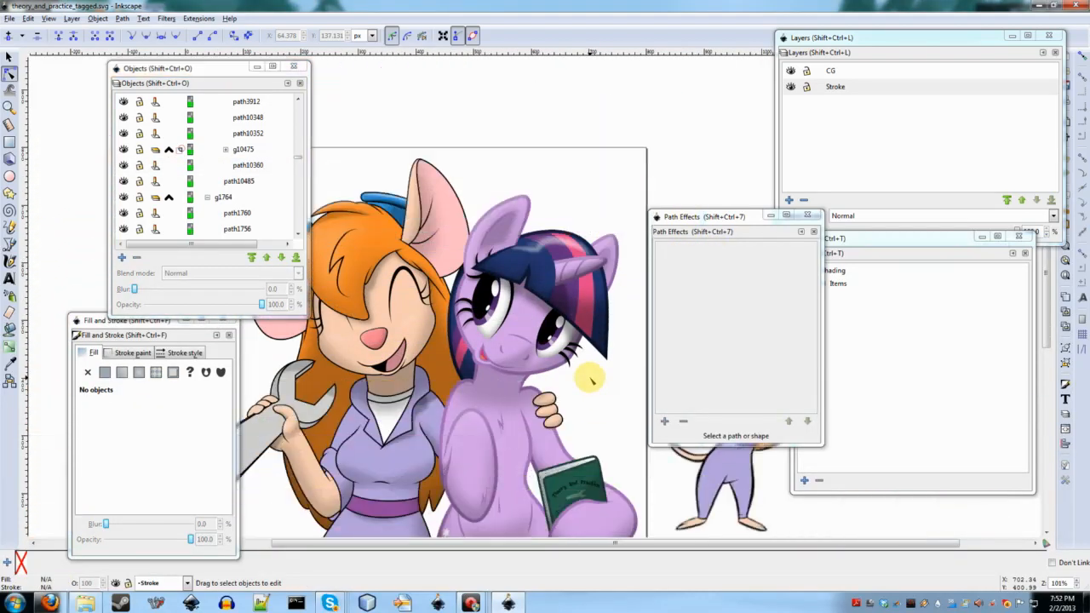
scroll(590, 379, down, 1)
scroll(615, 288, right, 1)
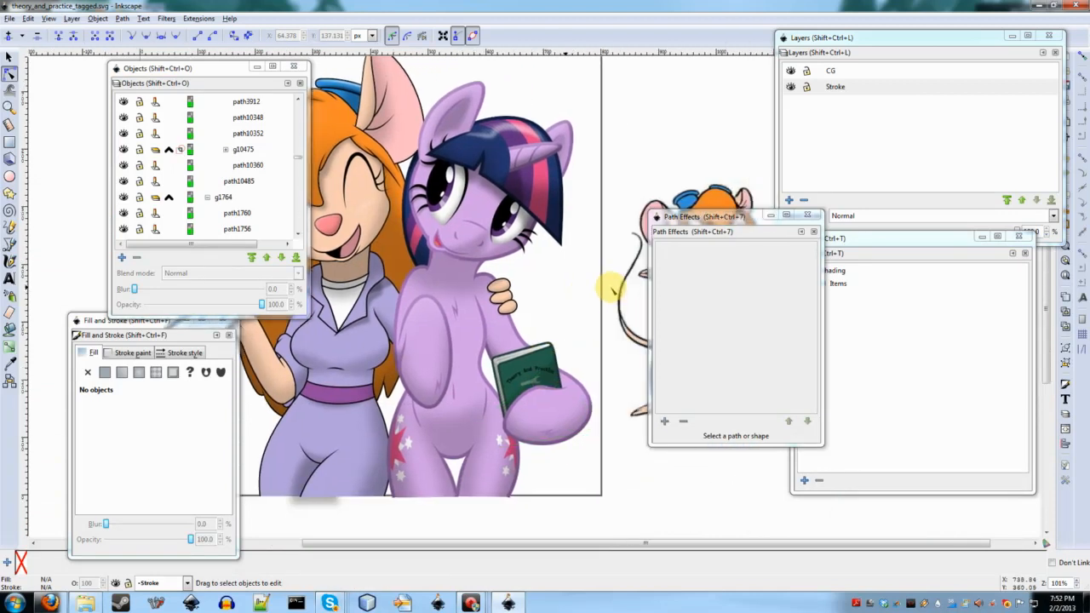
click(10, 18)
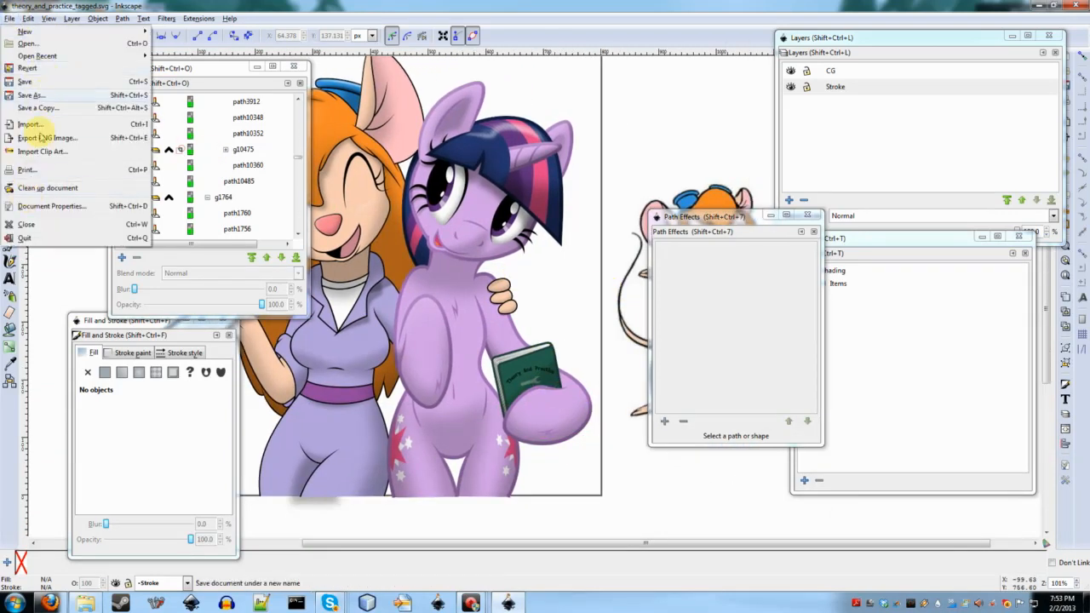
click(32, 224)
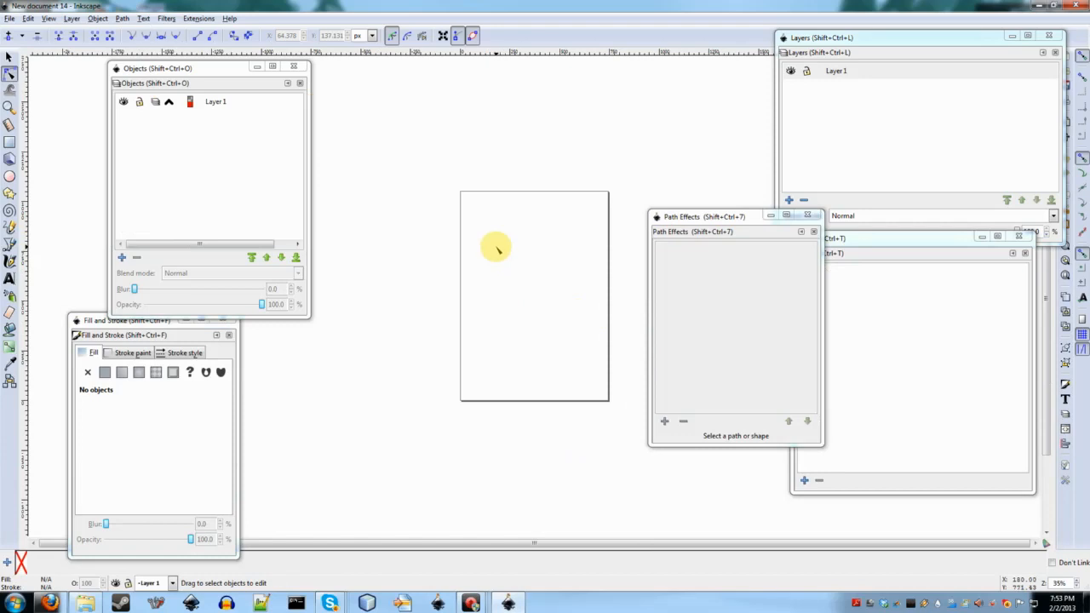
Step: Draw two separate straight Bezier lines, one sloping down near the page's top and one rising to the right below it
key(b)
scroll(514, 250, up, 2)
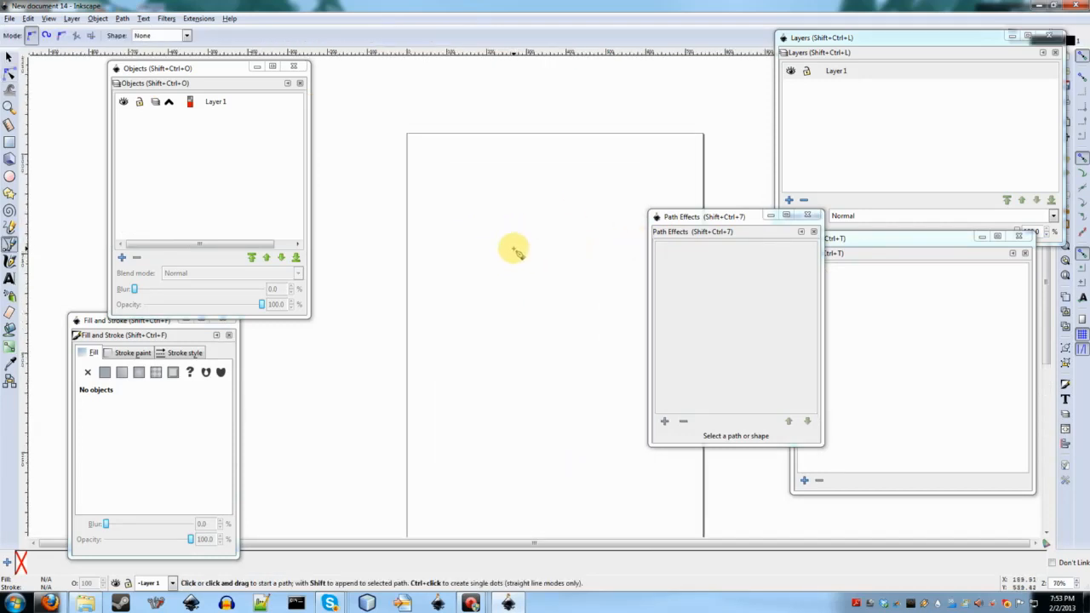
scroll(515, 250, right, 2)
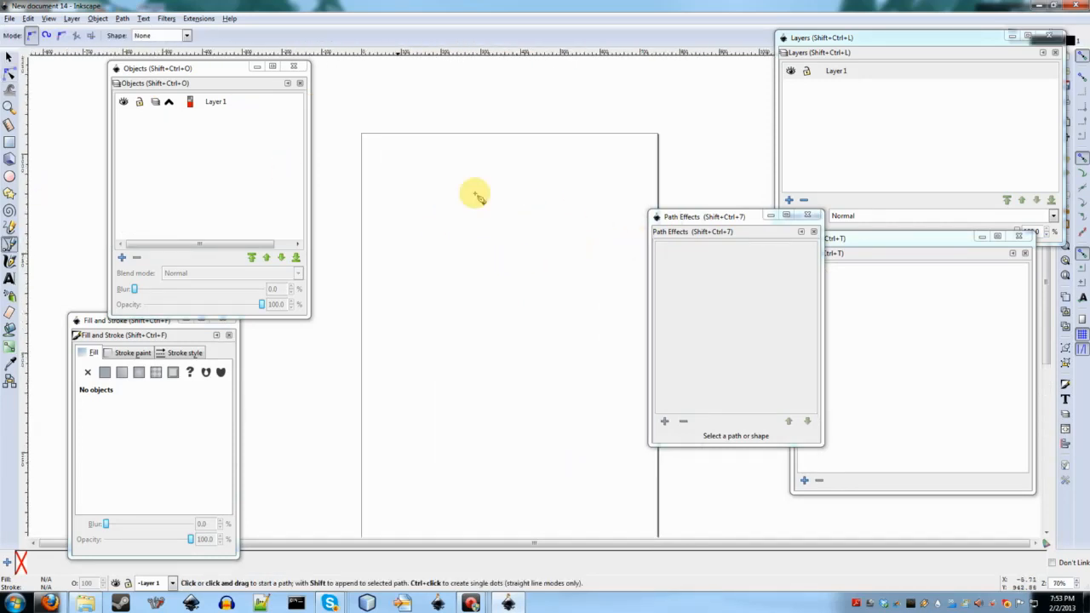
click(418, 175)
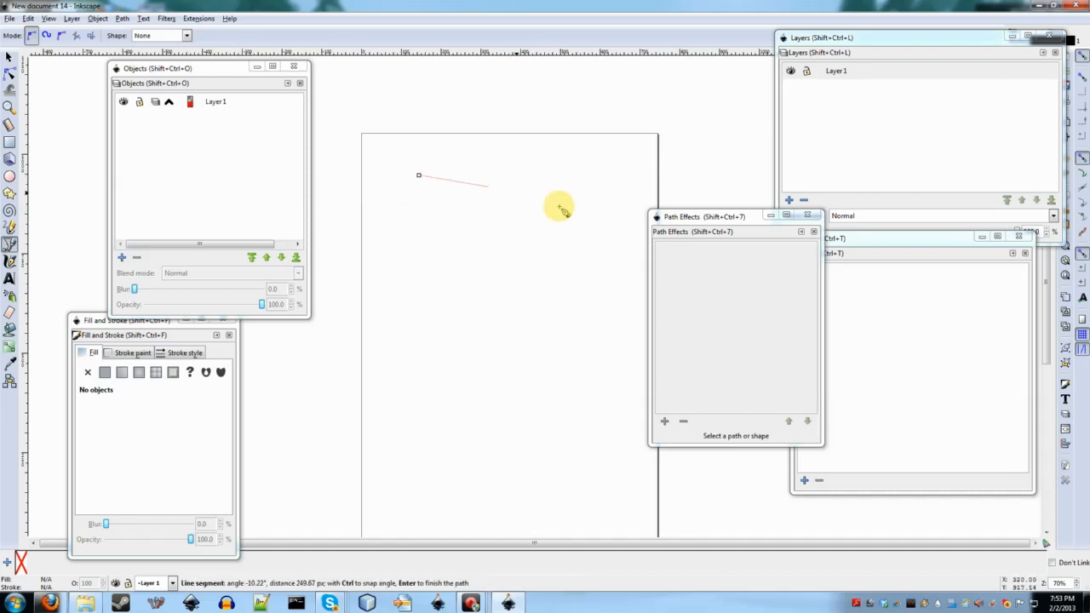
double_click(493, 249)
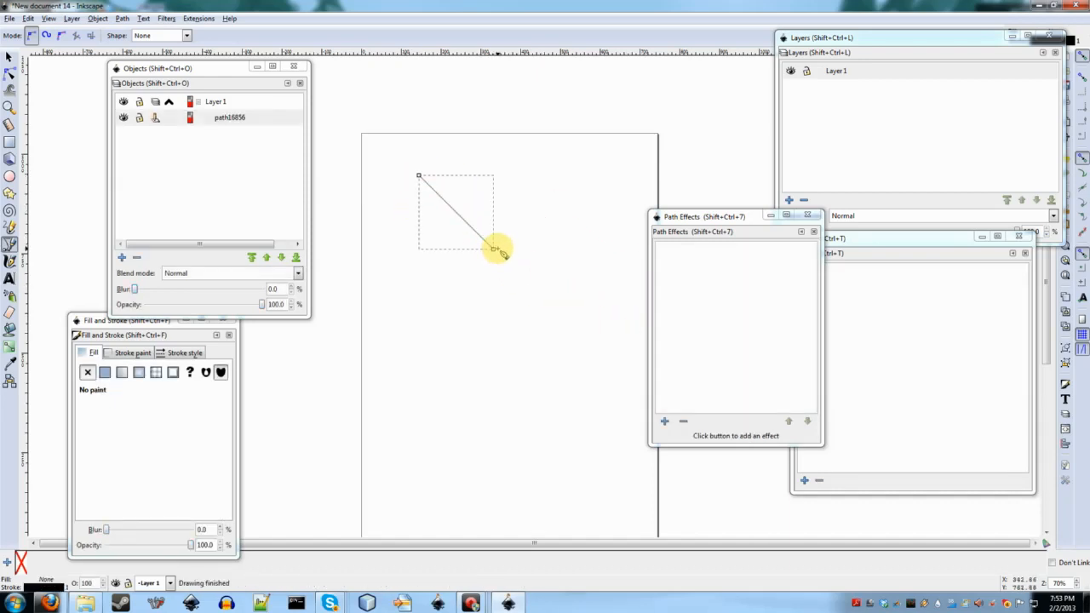
click(429, 390)
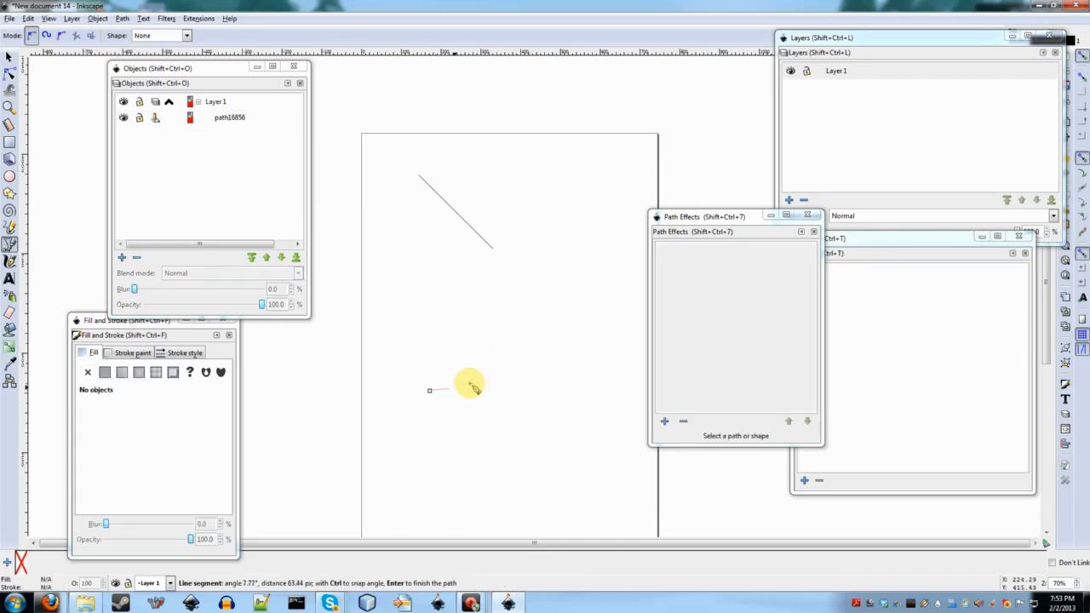
double_click(515, 338)
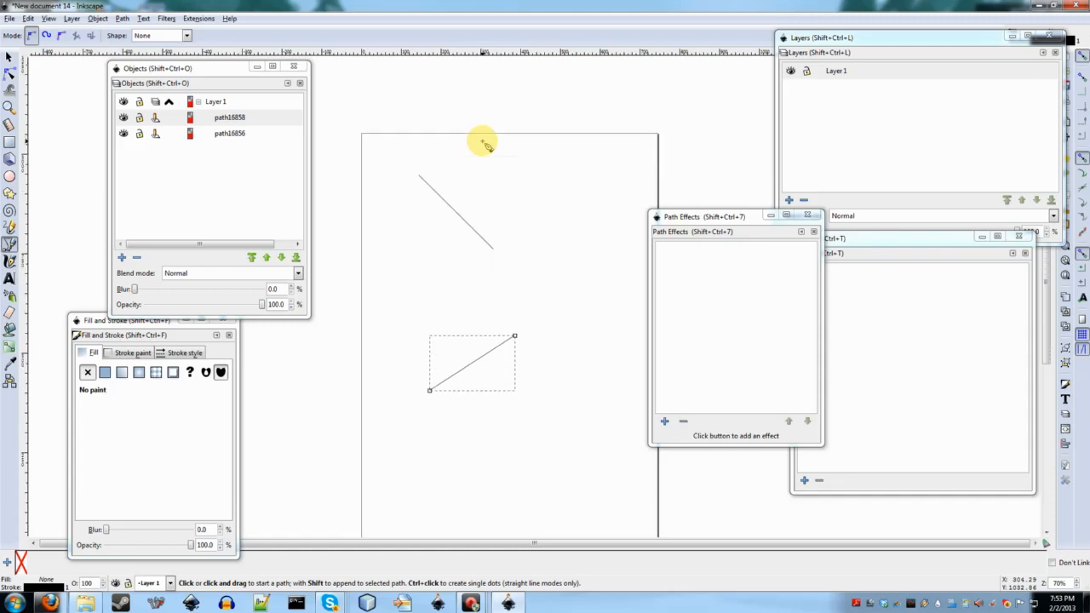
Step: Bend both straight lines into downward-bulging curves by reshaping their segments, and clear the selection
scroll(502, 156, down, 1)
key(n)
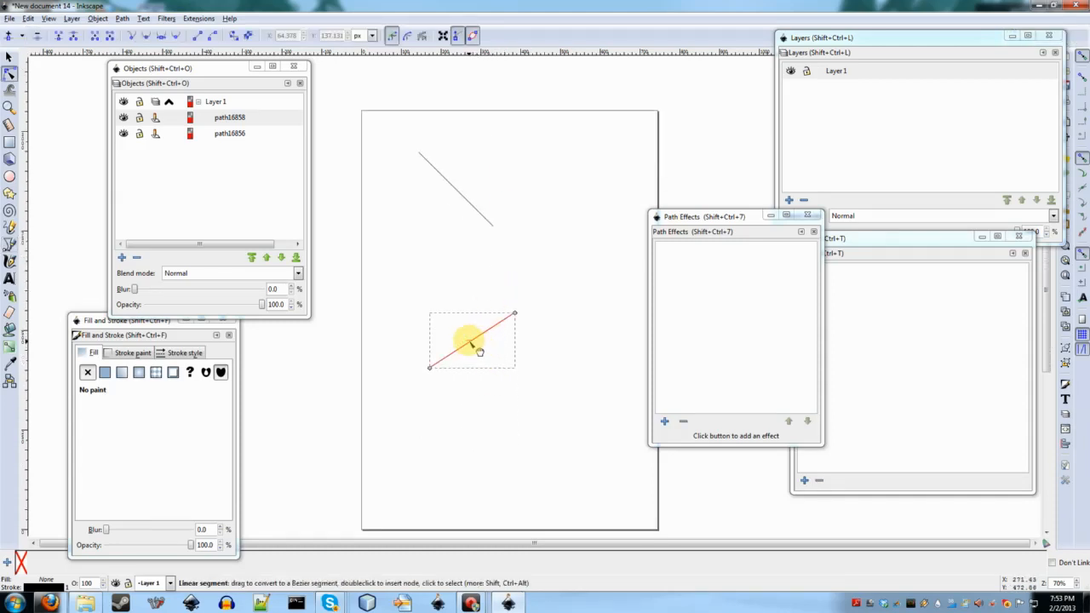
drag(469, 343, 497, 375)
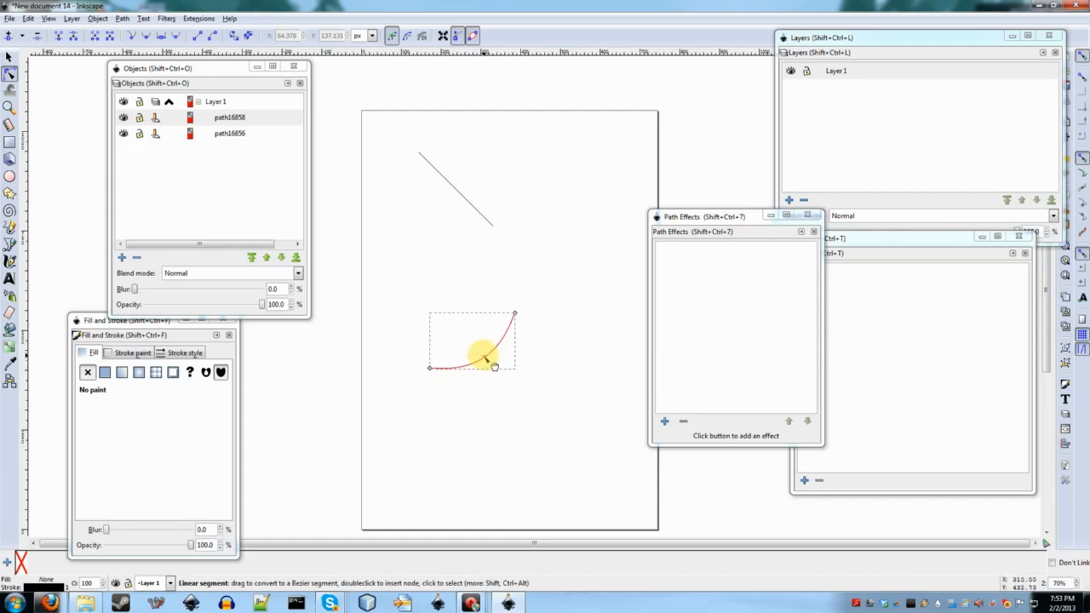
click(471, 204)
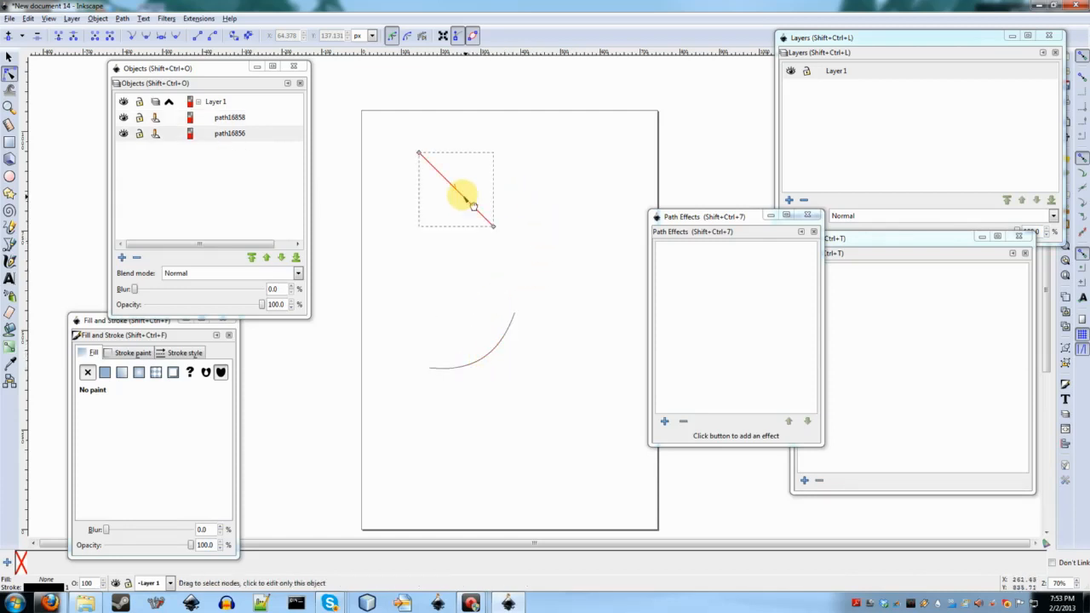
drag(450, 186, 432, 214)
click(544, 211)
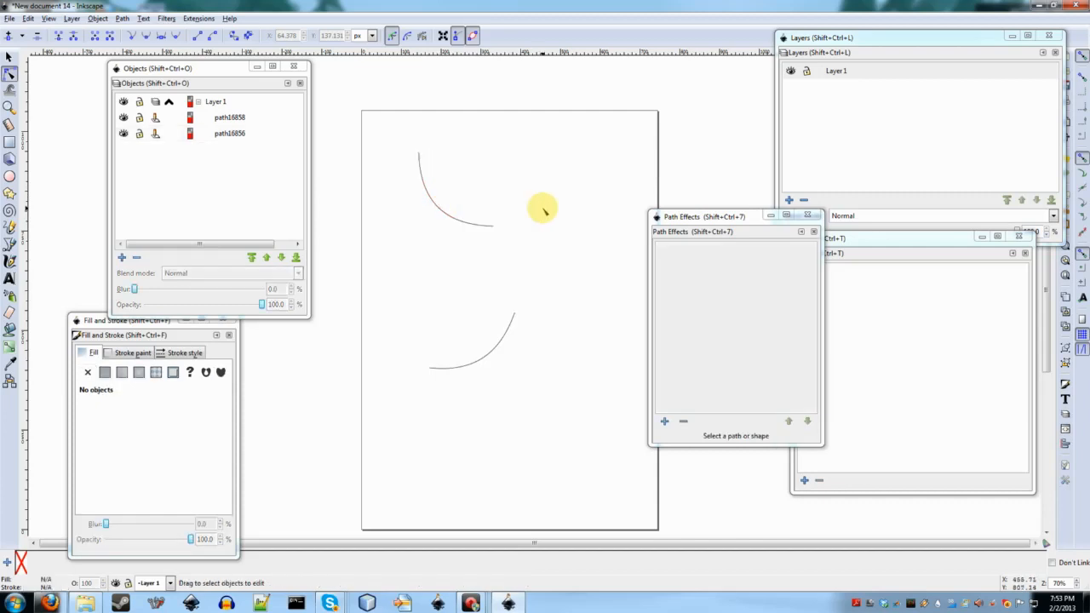
Step: Move the lower curve's upper-right end node outward to about X 461, Y 589 px
click(503, 337)
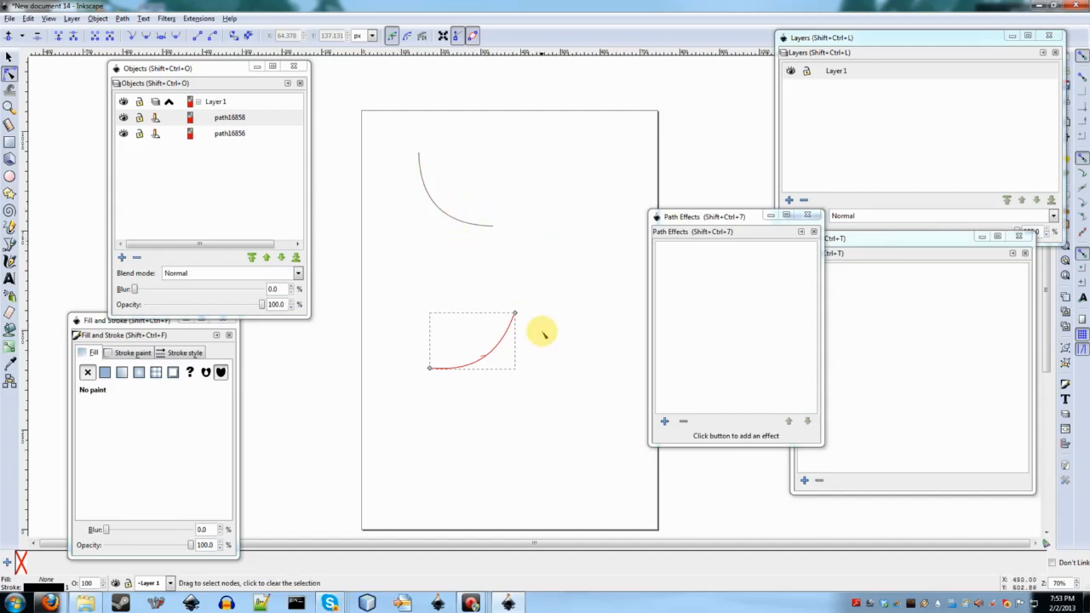
drag(514, 316, 545, 296)
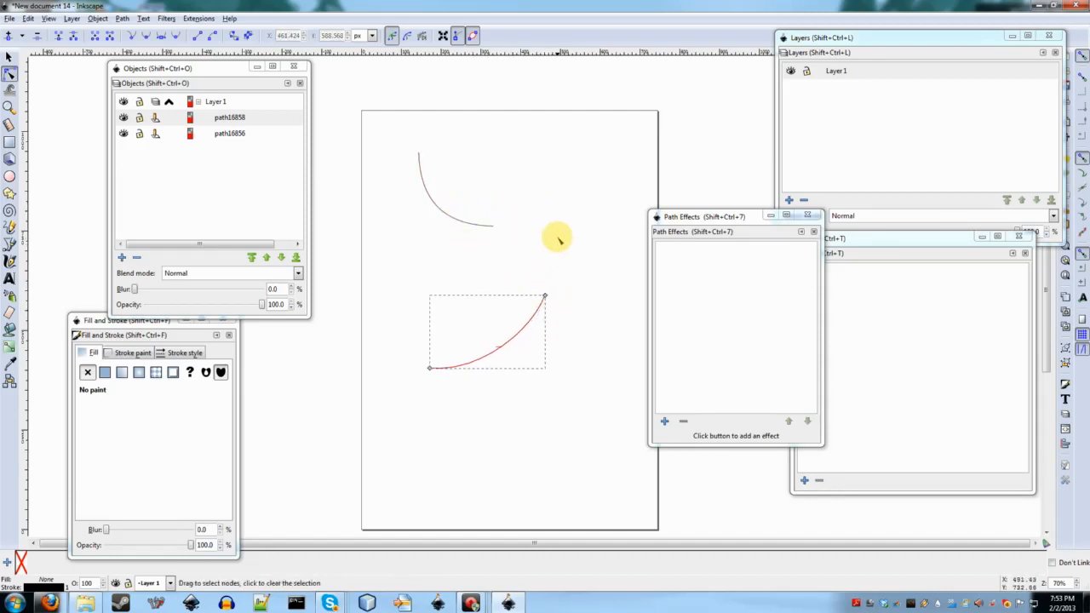
Step: Add the Attach path effect to the lower curve
click(465, 225)
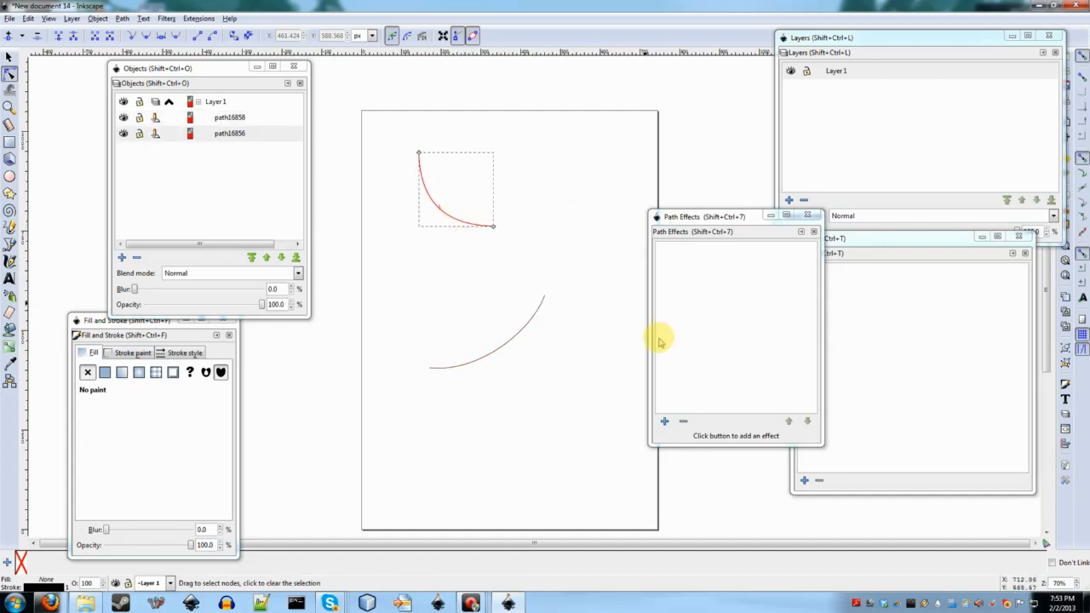
click(531, 317)
click(663, 421)
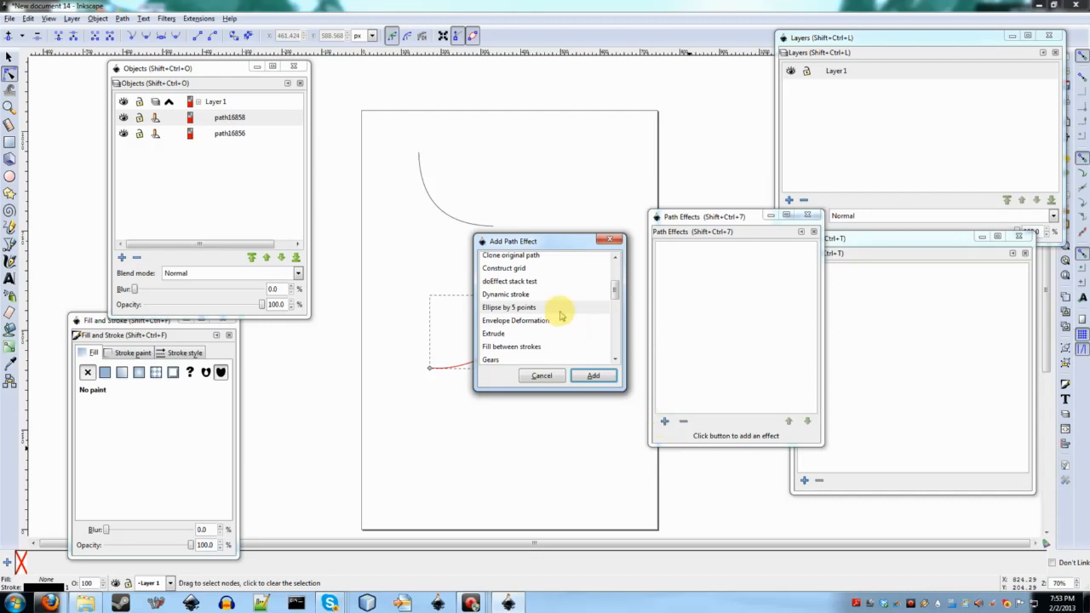
scroll(560, 315, up, 3)
double_click(506, 272)
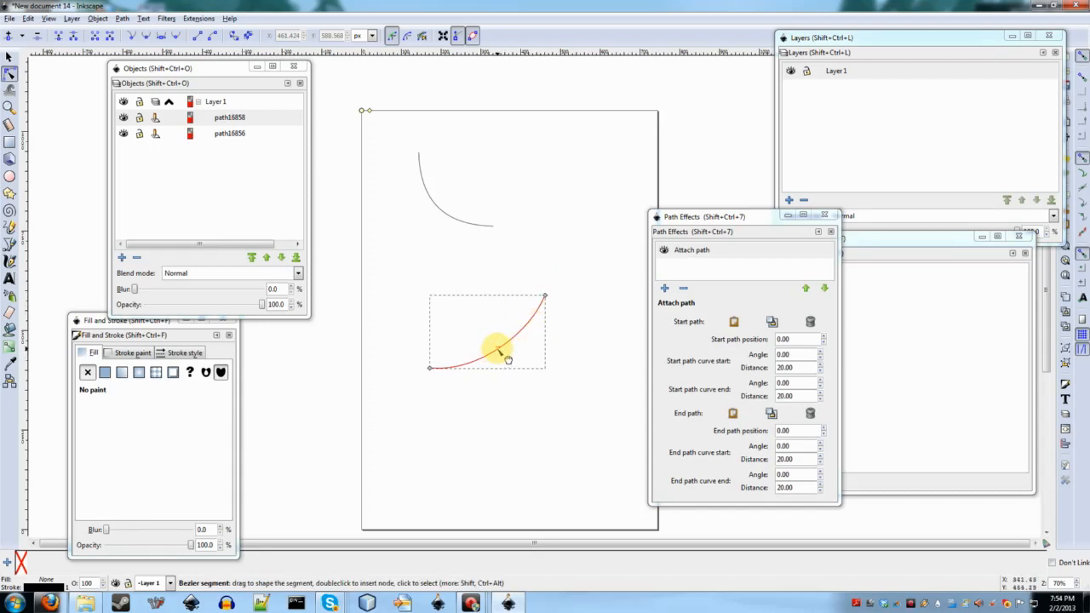
Step: Copy the upper curve and link it as the End path of the lower curve's Attach path effect
key(Escape)
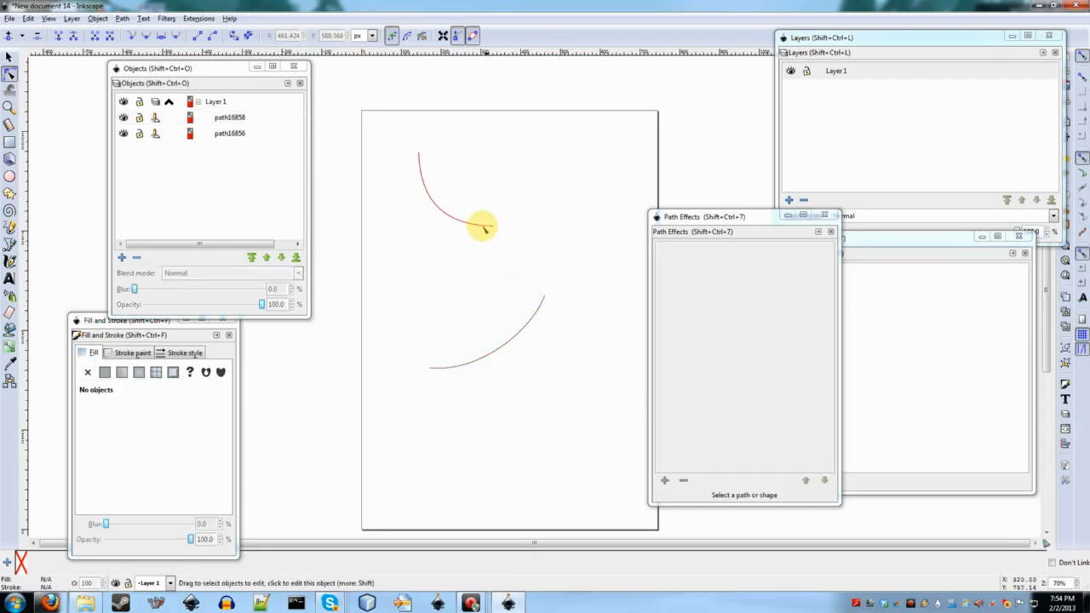
click(483, 227)
key(s)
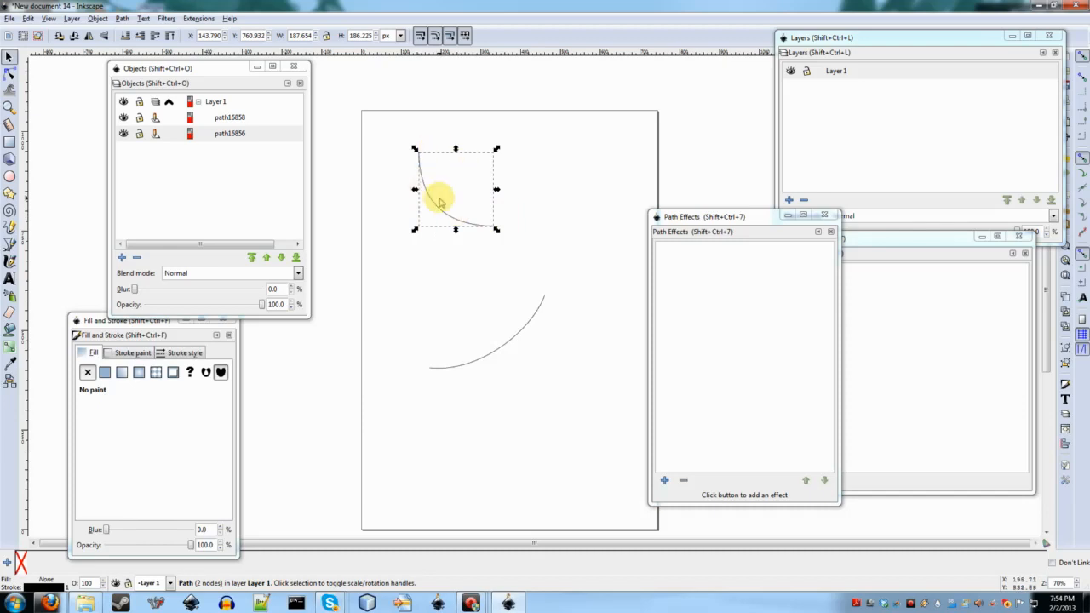
click(523, 324)
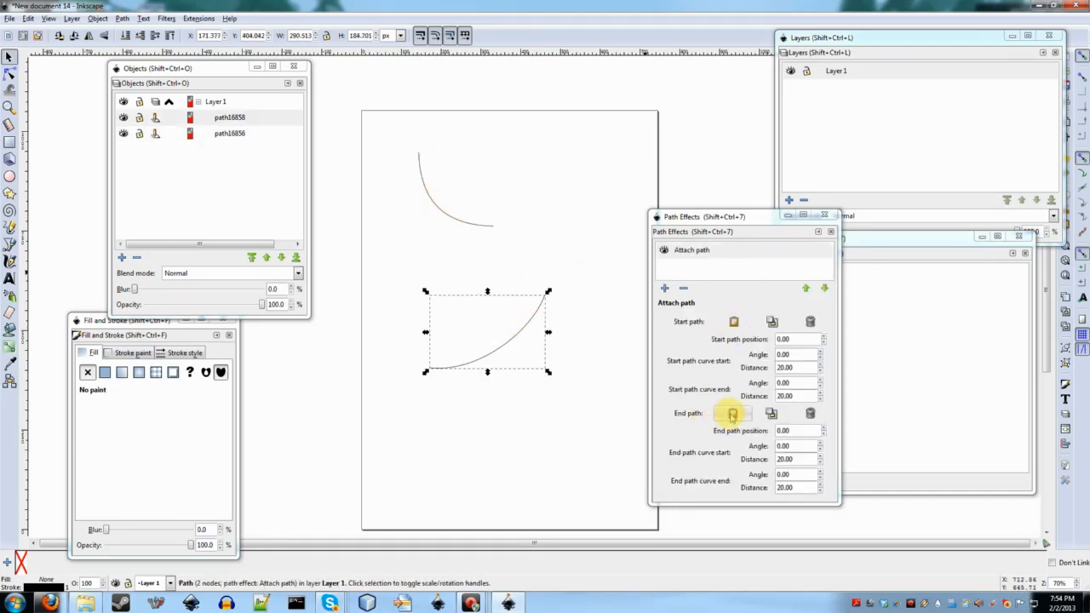
click(733, 414)
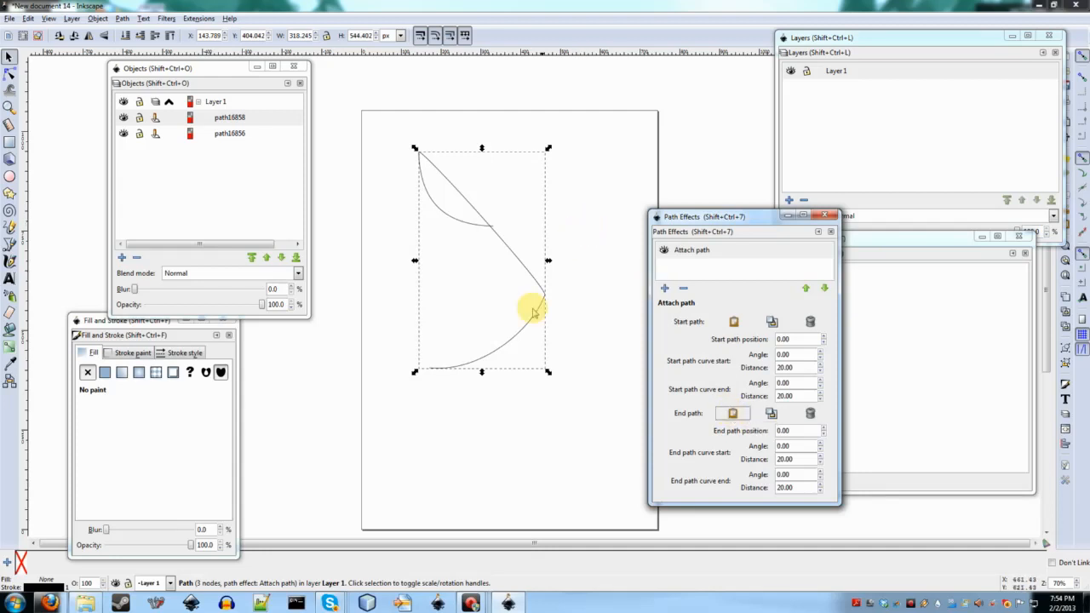
Step: Move the attachment point along the upper curve to its lower-right end, giving an End path position of 1.00
key(n)
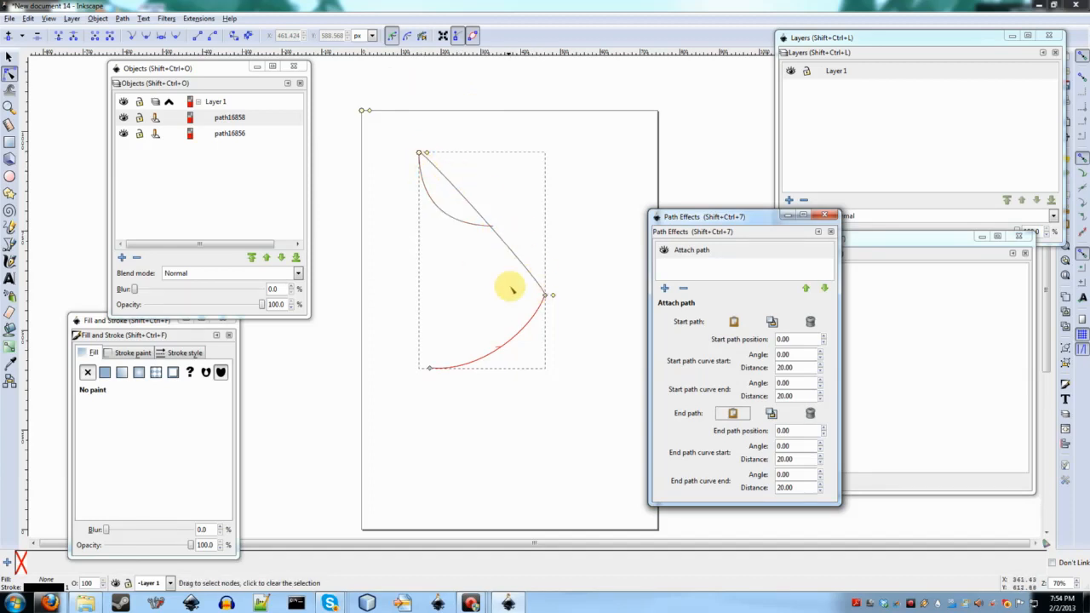
click(613, 210)
click(549, 286)
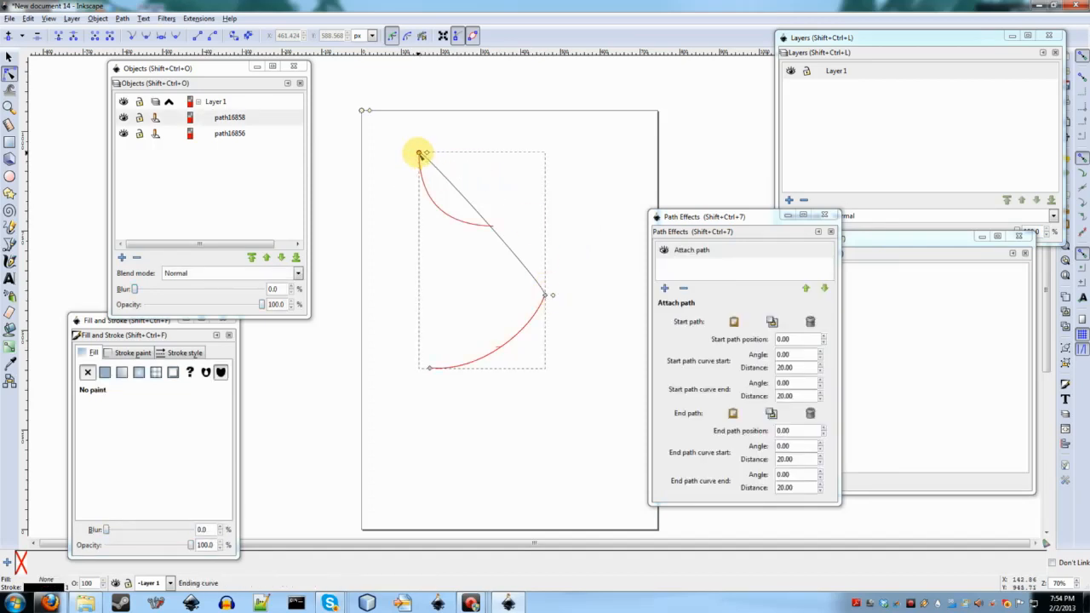
click(430, 203)
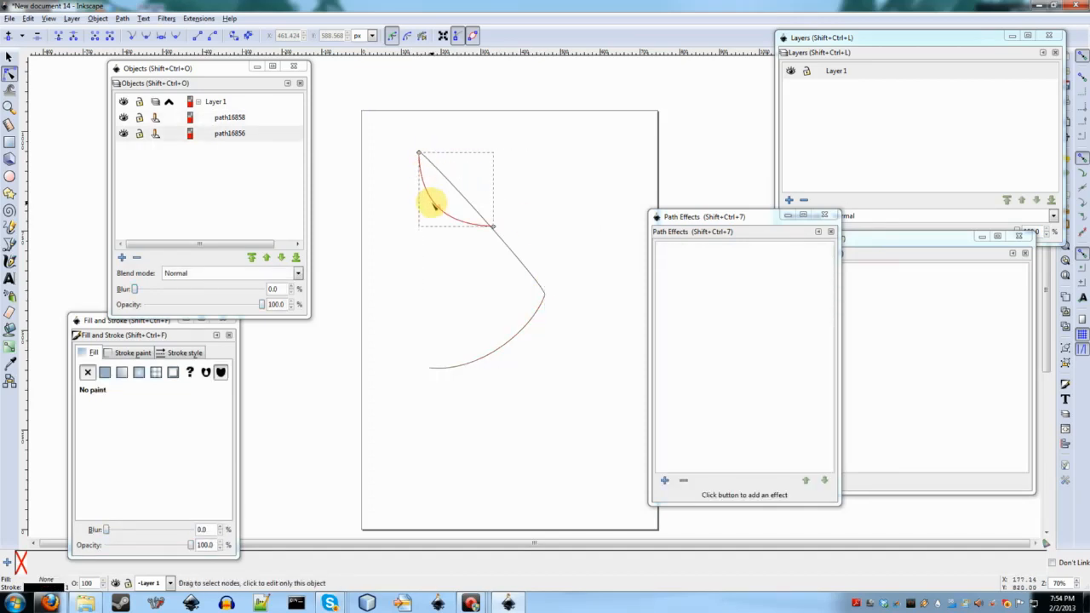
click(568, 175)
click(516, 245)
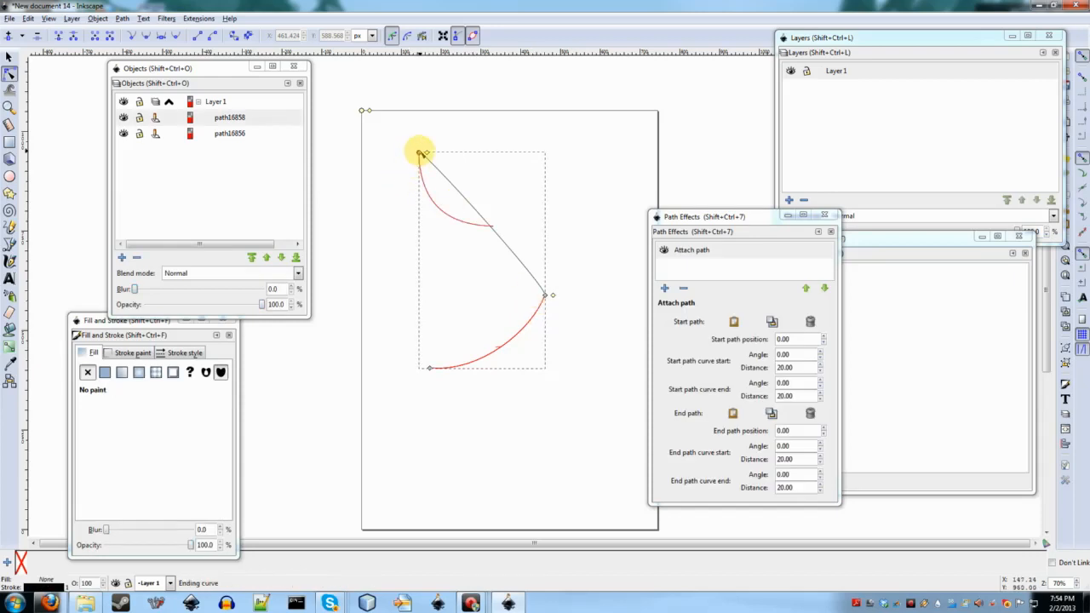
drag(419, 154, 525, 228)
click(572, 214)
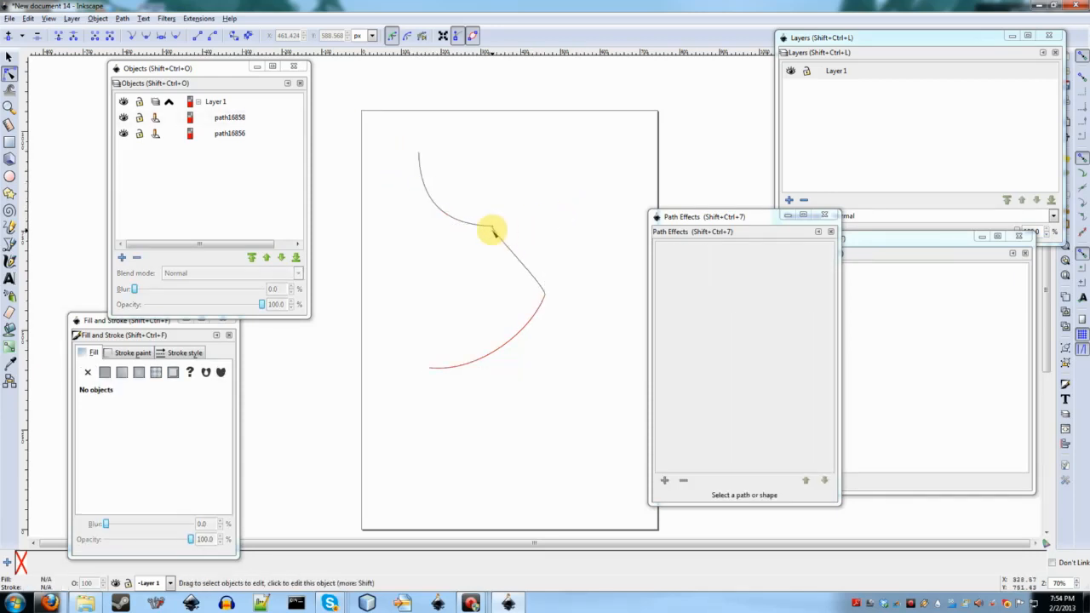
Step: Extend the End path curve end handle to a distance of about 116 and set its angle to 180
scroll(491, 230, up, 2)
scroll(493, 228, up, 1)
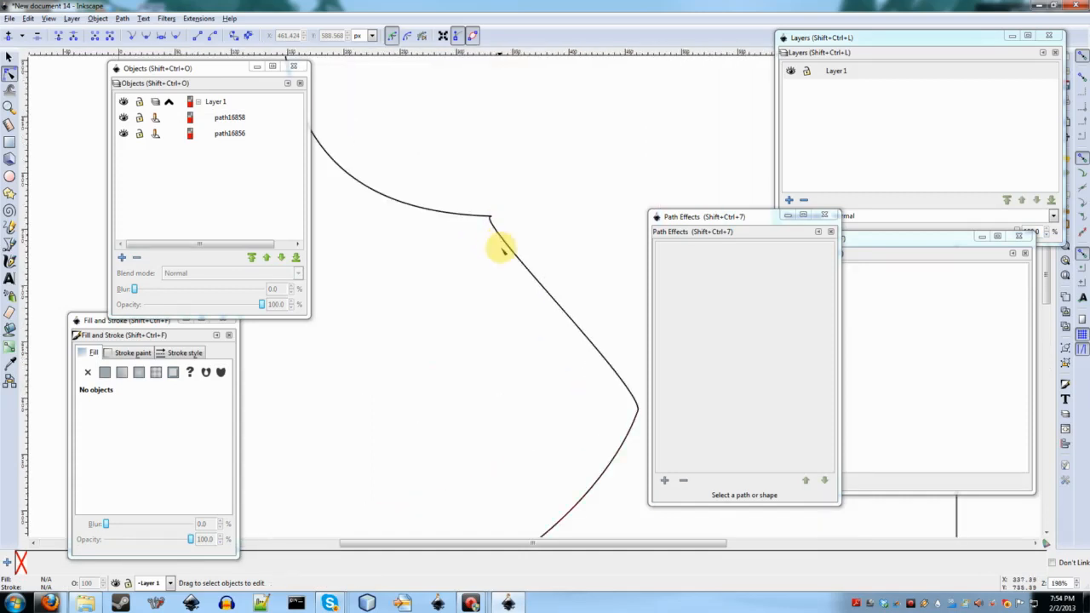
click(617, 454)
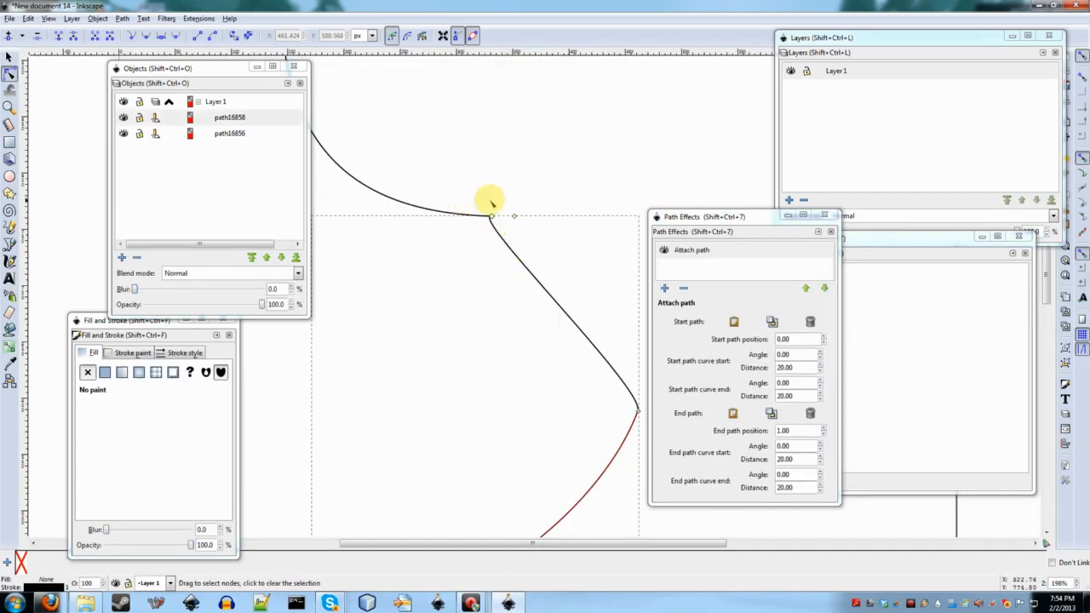
click(517, 307)
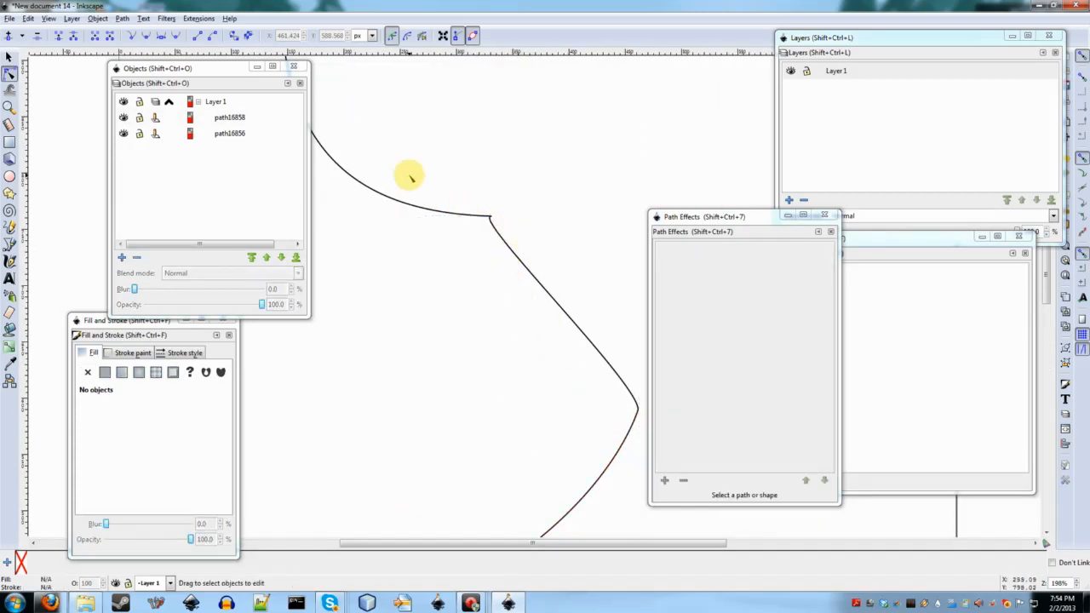
click(596, 479)
drag(515, 219, 444, 211)
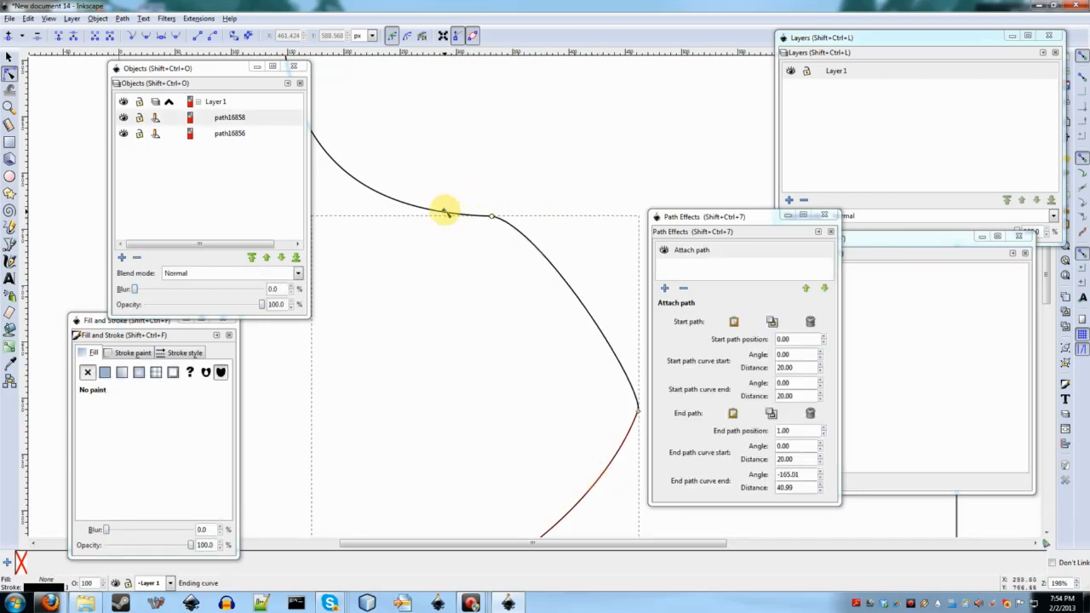
double_click(798, 474)
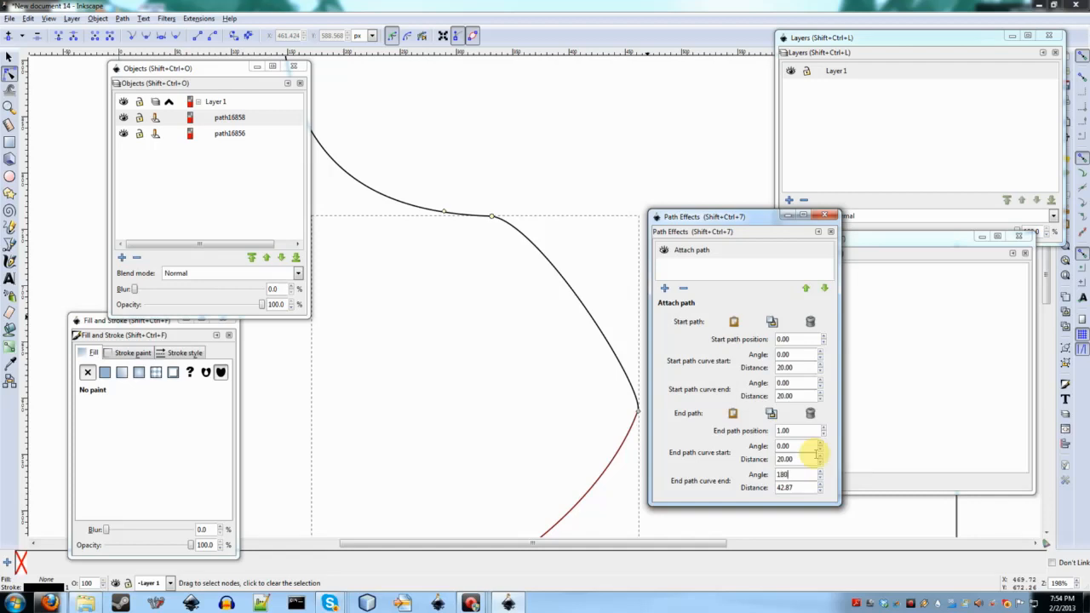
click(570, 368)
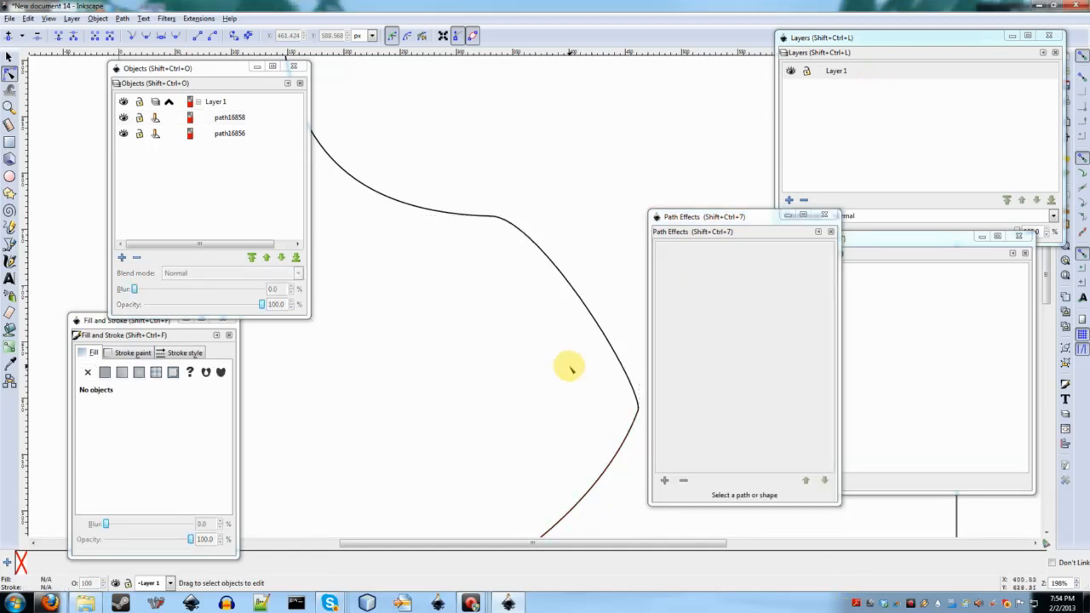
click(643, 340)
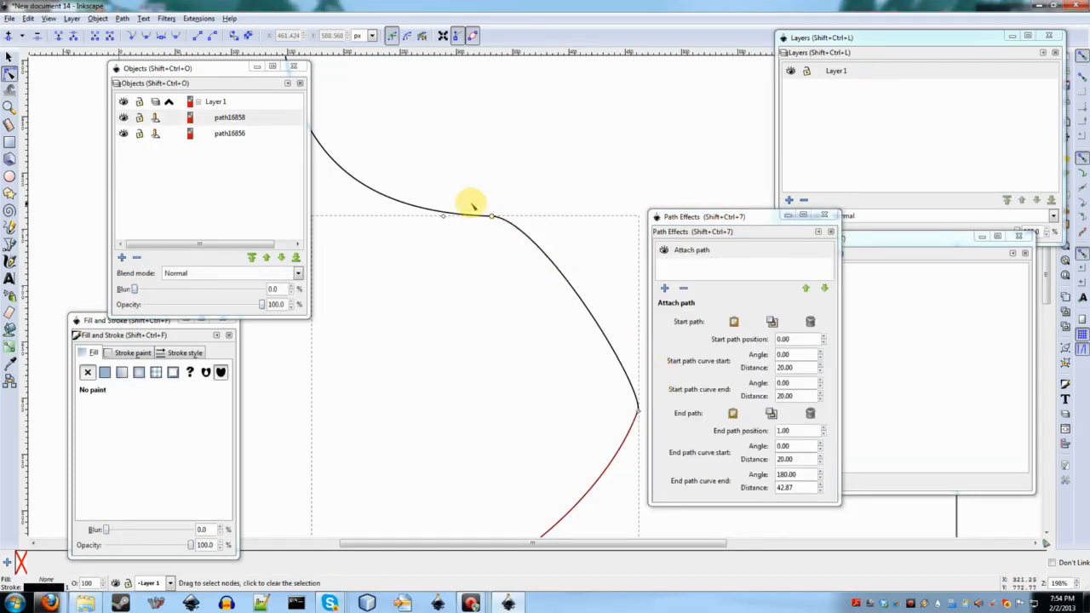
drag(443, 216, 366, 218)
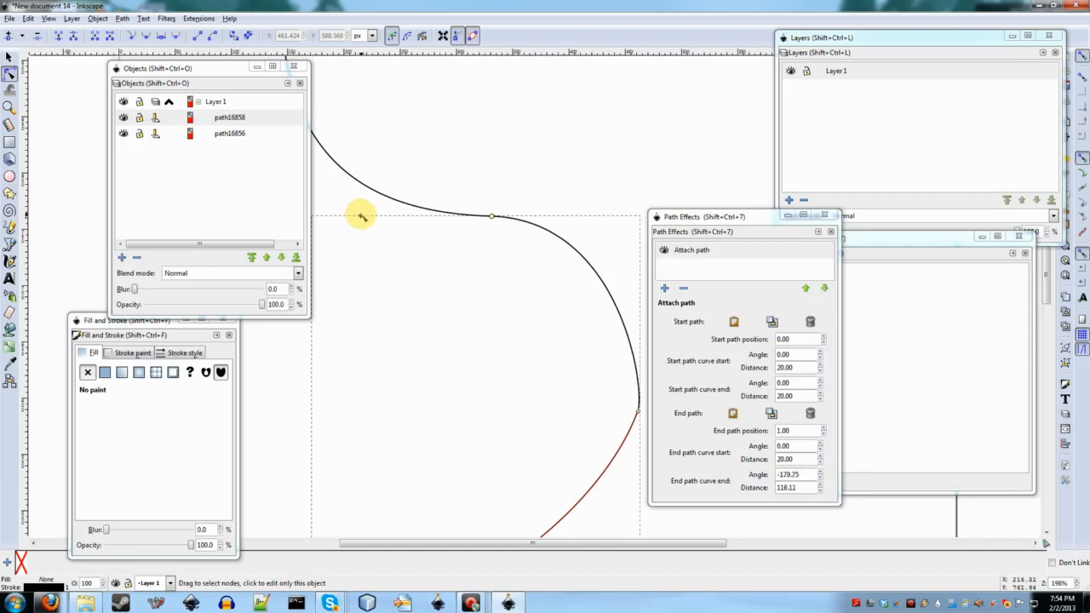
click(807, 473)
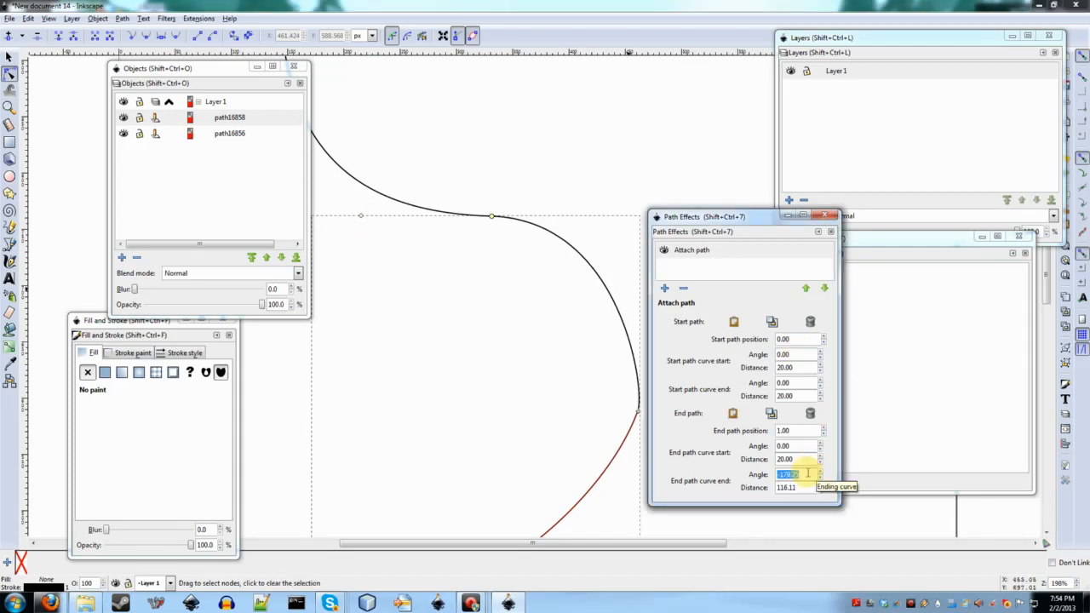
click(541, 439)
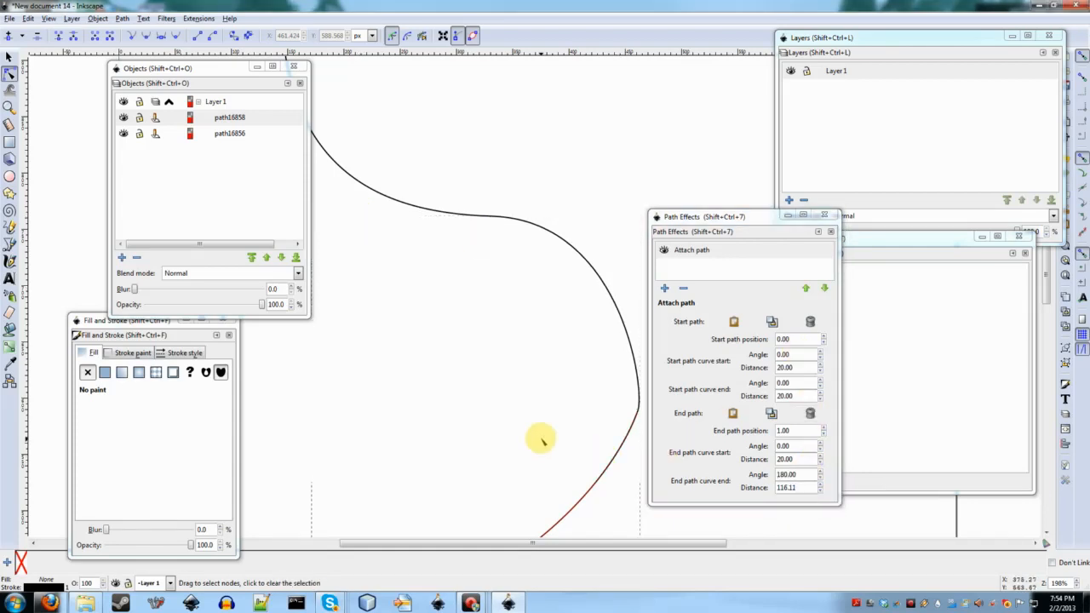
Step: Extend the End path curve start handle to a distance of about 48 and set its angle to 0
scroll(545, 440, right, 2)
click(553, 449)
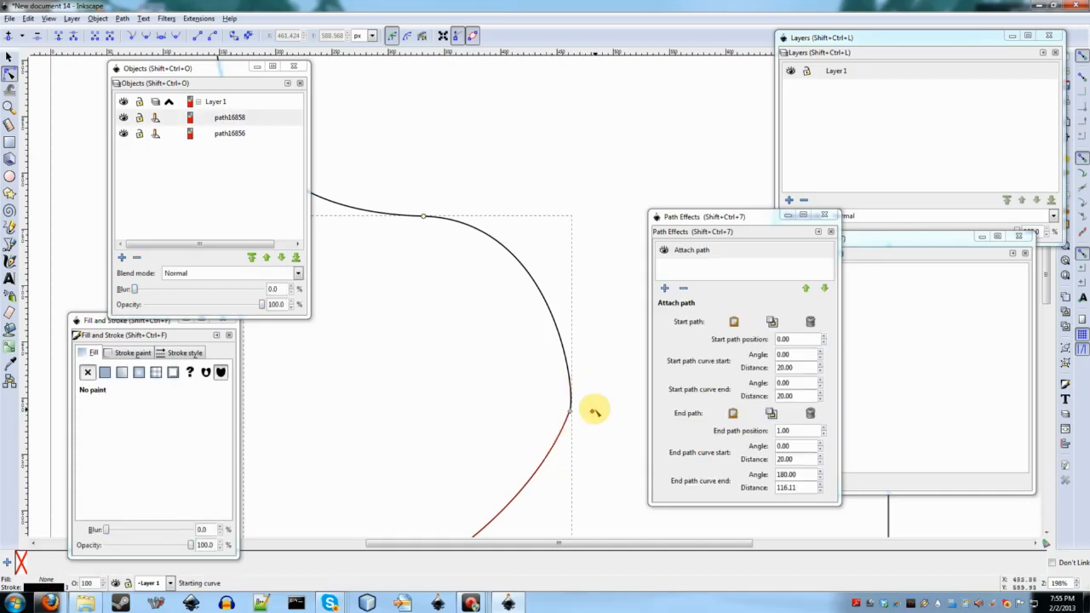
drag(595, 412, 624, 412)
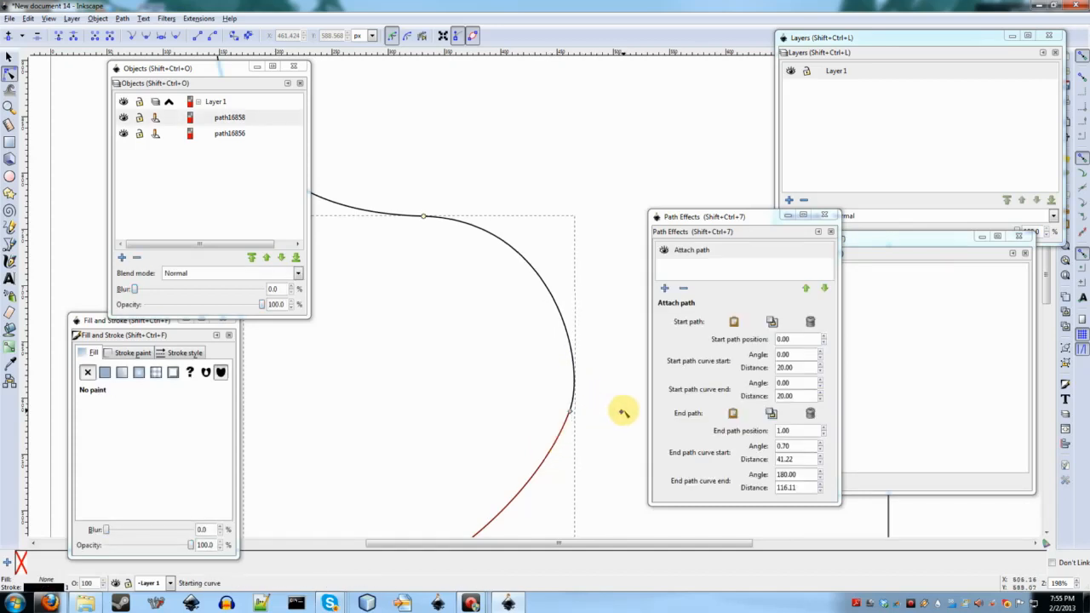
double_click(798, 444)
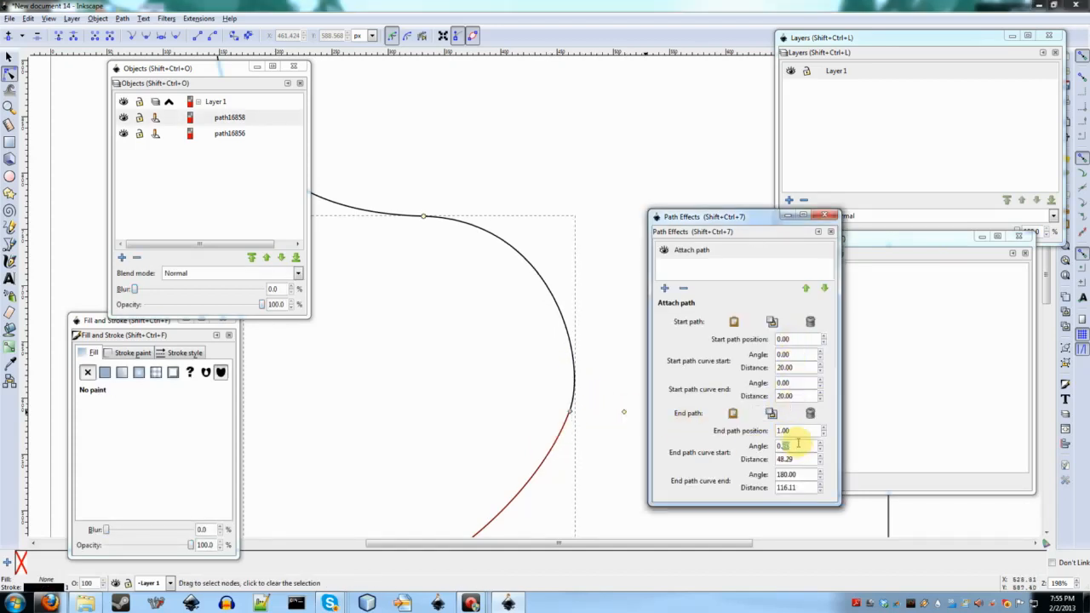
click(519, 486)
ctrl+scroll(494, 457, down, 3)
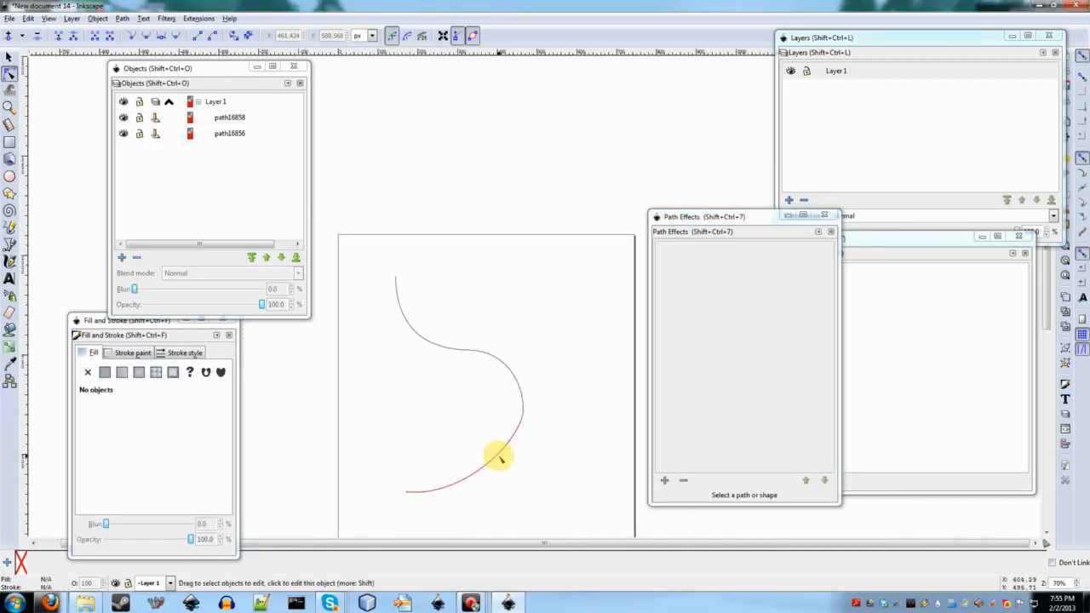
Step: Change the lower attached curve's stroke to a flat dark green, 3e5c33ff, and clear the selection
click(501, 458)
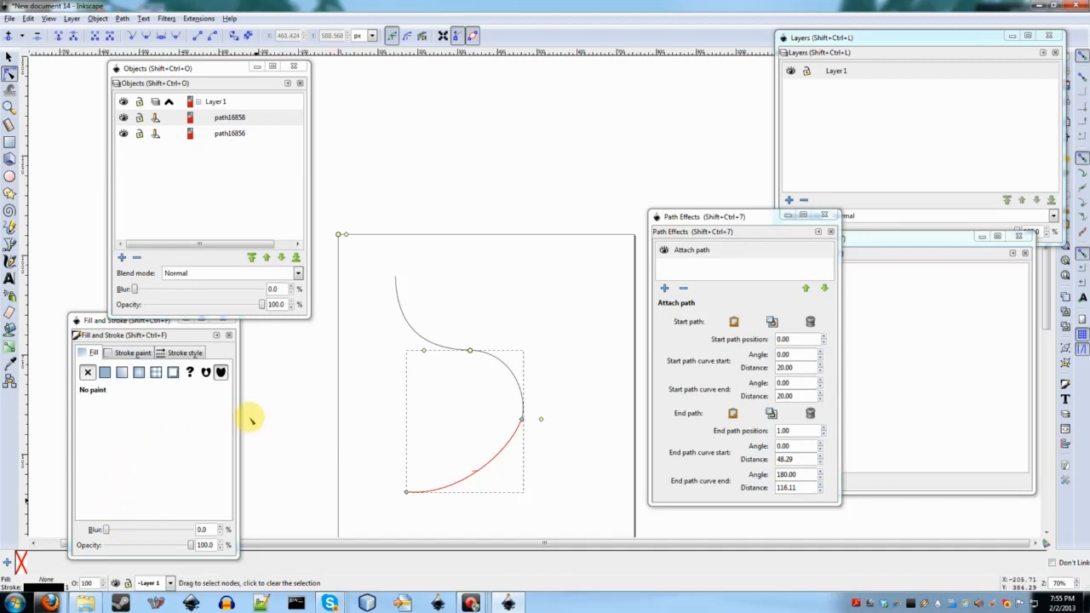
scroll(372, 403, down, 1)
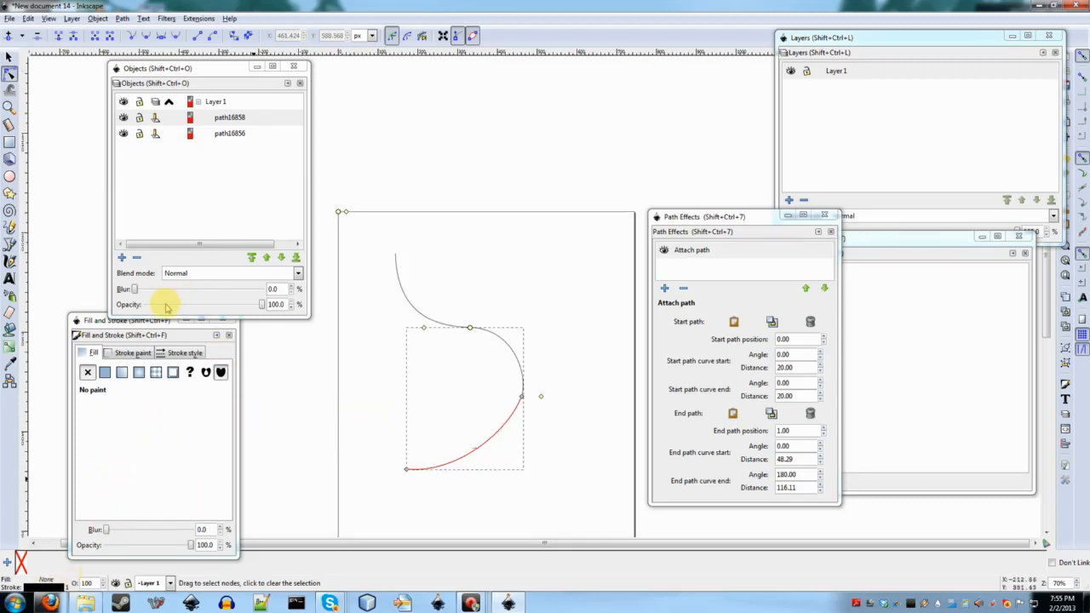
click(128, 353)
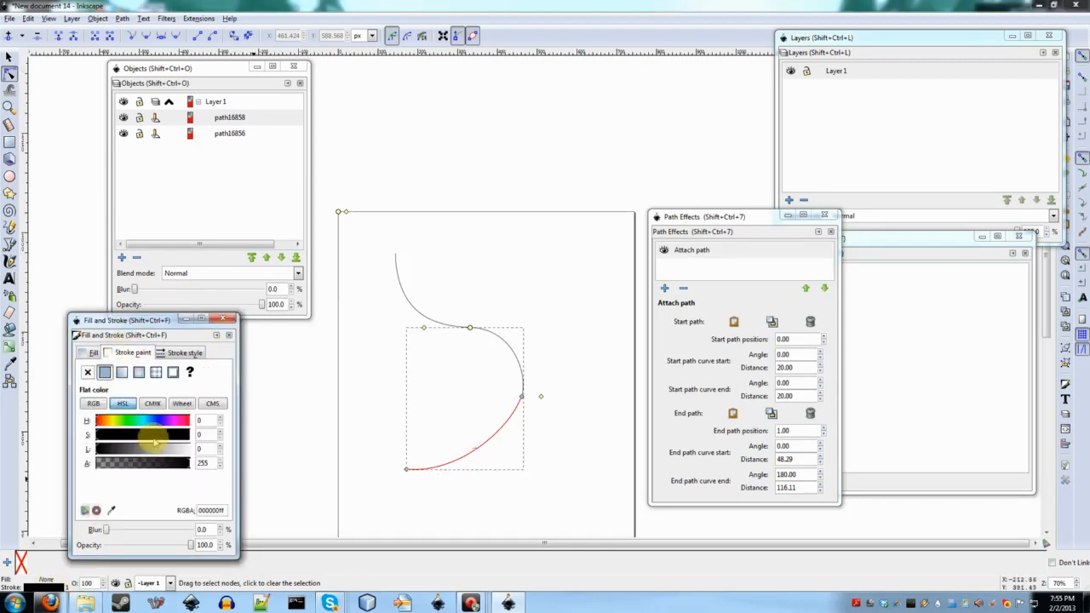
drag(134, 451, 122, 459)
click(621, 255)
scroll(491, 327, up, 1)
scroll(491, 327, up, 3)
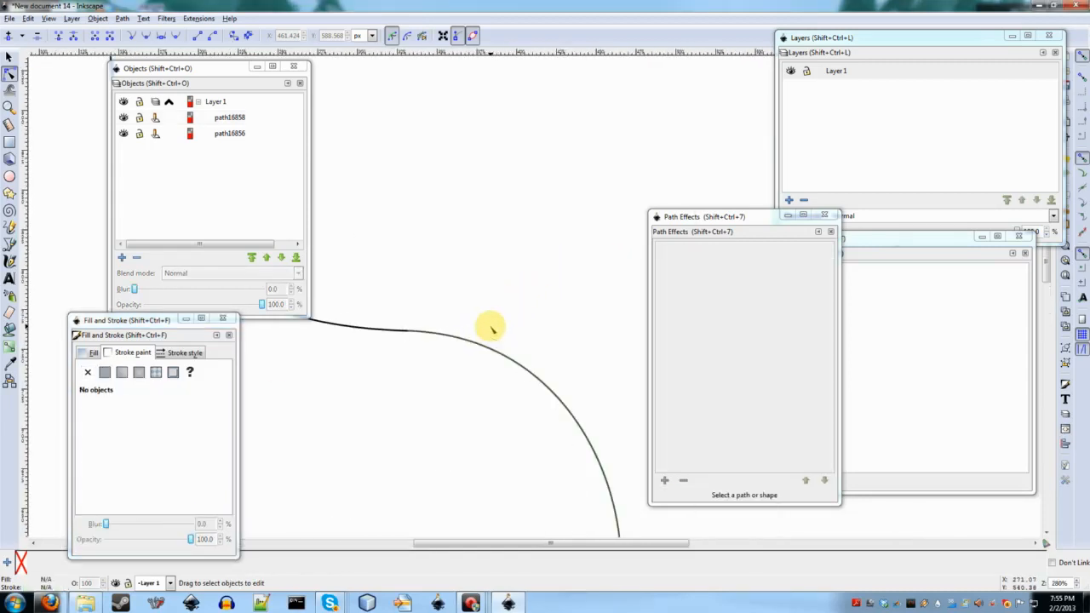
Step: Set the stroke width of both the green attached curve and the black upper curve to 10, and reselect the green one
click(481, 334)
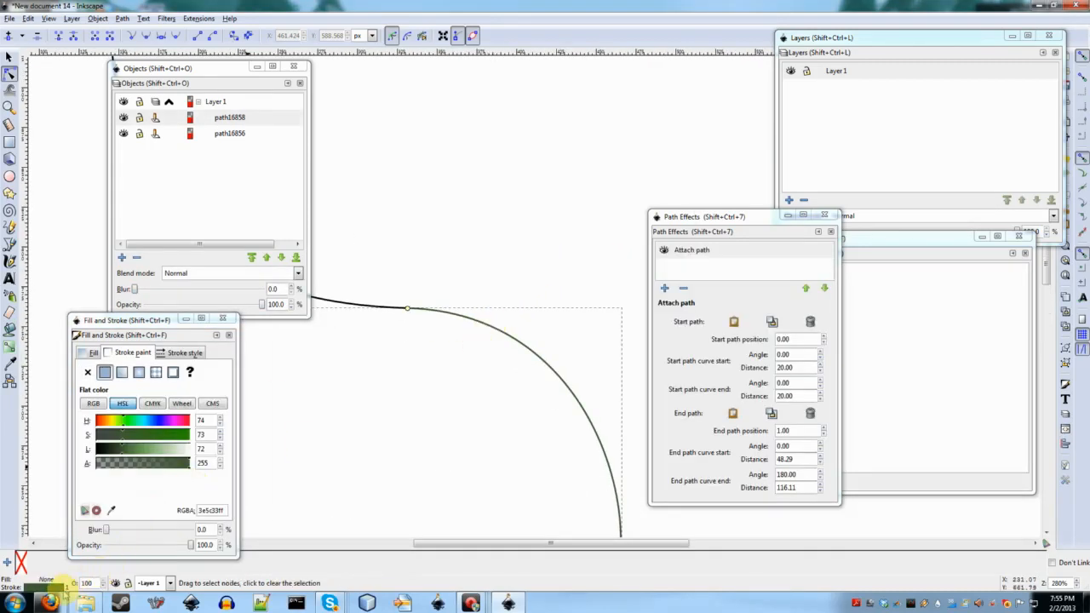
right_click(66, 587)
click(95, 462)
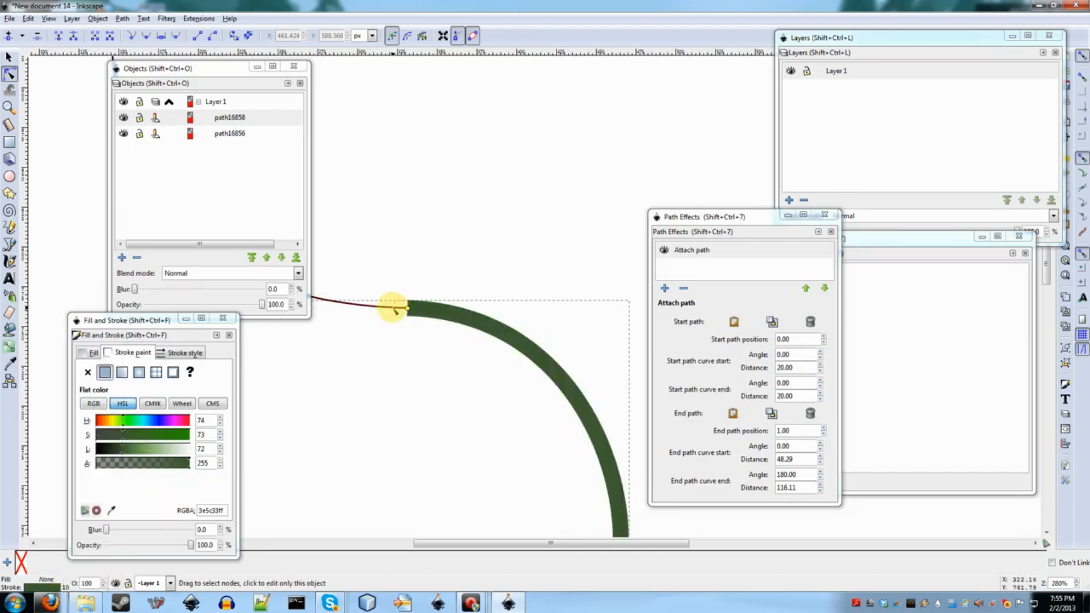
click(395, 308)
right_click(64, 585)
click(96, 465)
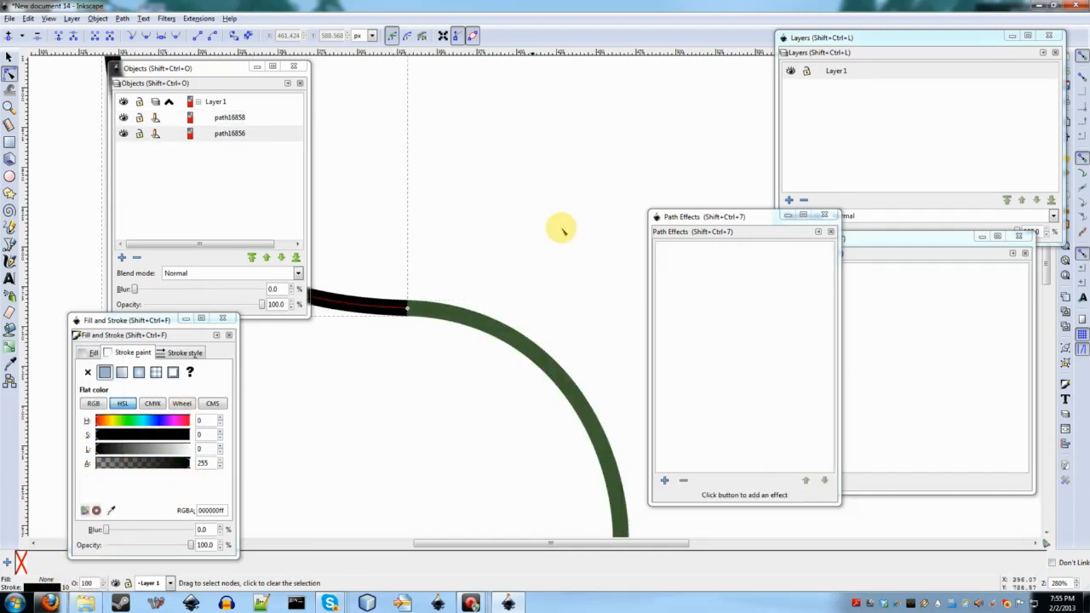
click(491, 160)
ctrl+scroll(492, 162, down, 1)
ctrl+scroll(492, 162, down, 1)
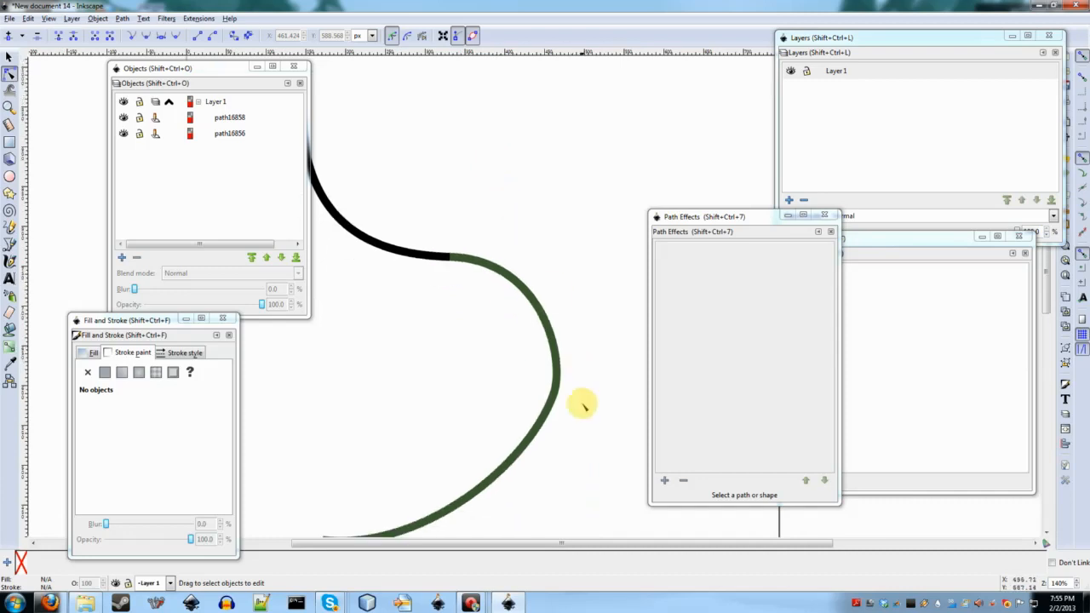
click(551, 392)
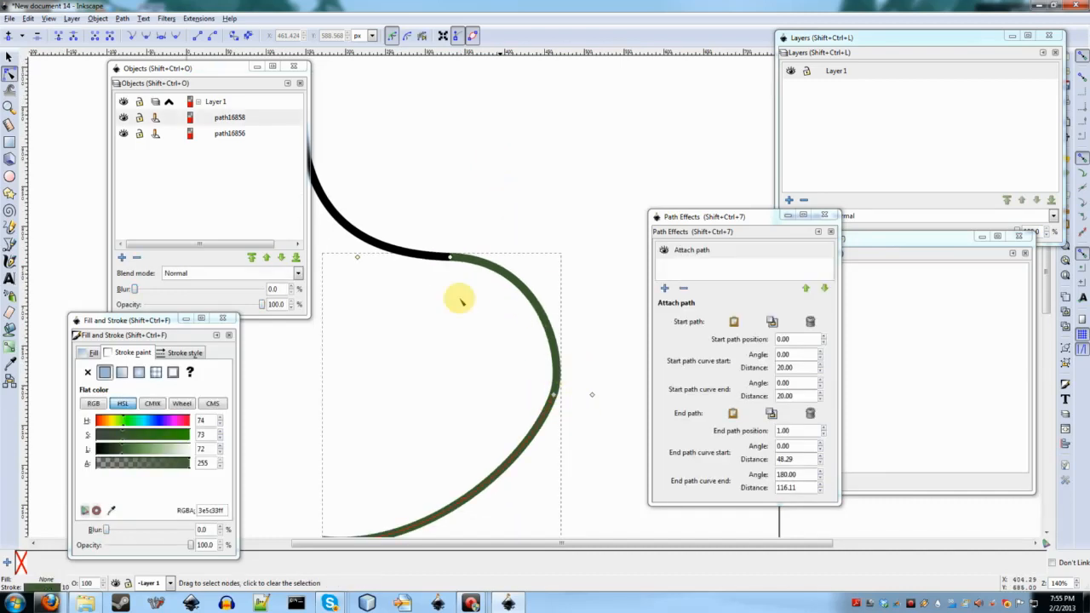
Step: Move the black curve's end node up to about X 323.6, Y 896.4, raise its handle, and clear the selection
click(344, 340)
click(394, 253)
drag(448, 253, 443, 150)
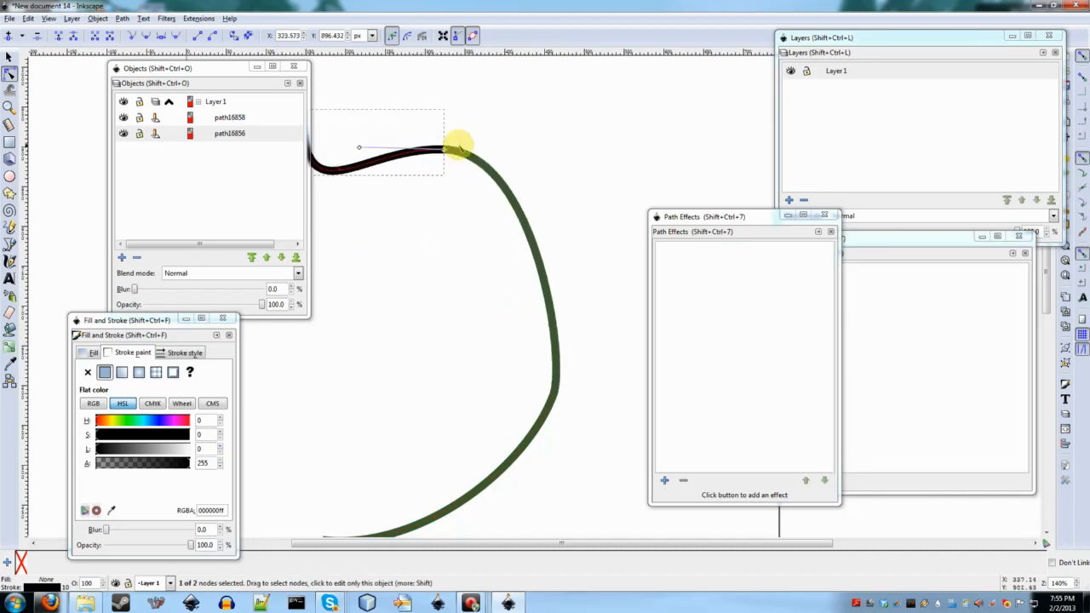
drag(359, 149, 378, 122)
click(386, 266)
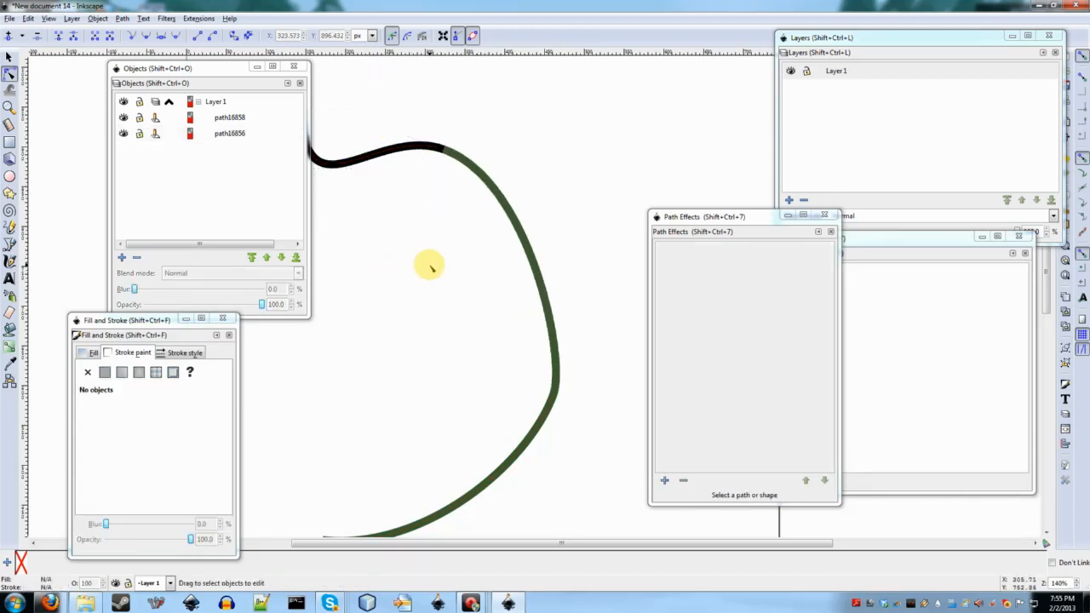
Step: Reshape the lower green curve through its end node's handle and extend the End path curve start handle to a distance of about 130
click(553, 397)
drag(554, 397, 465, 455)
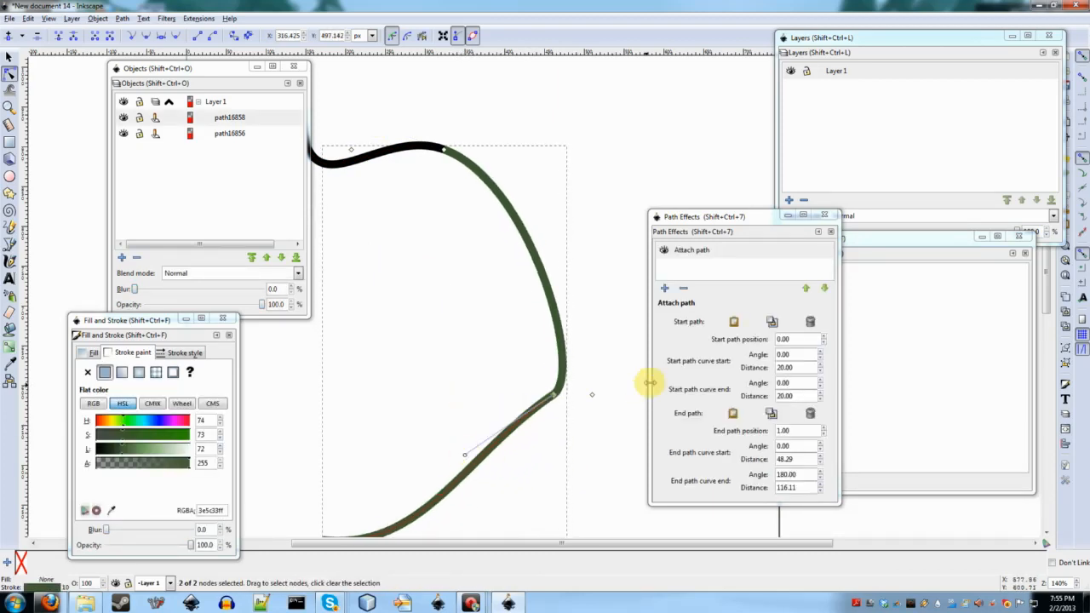
drag(591, 394, 658, 393)
click(791, 445)
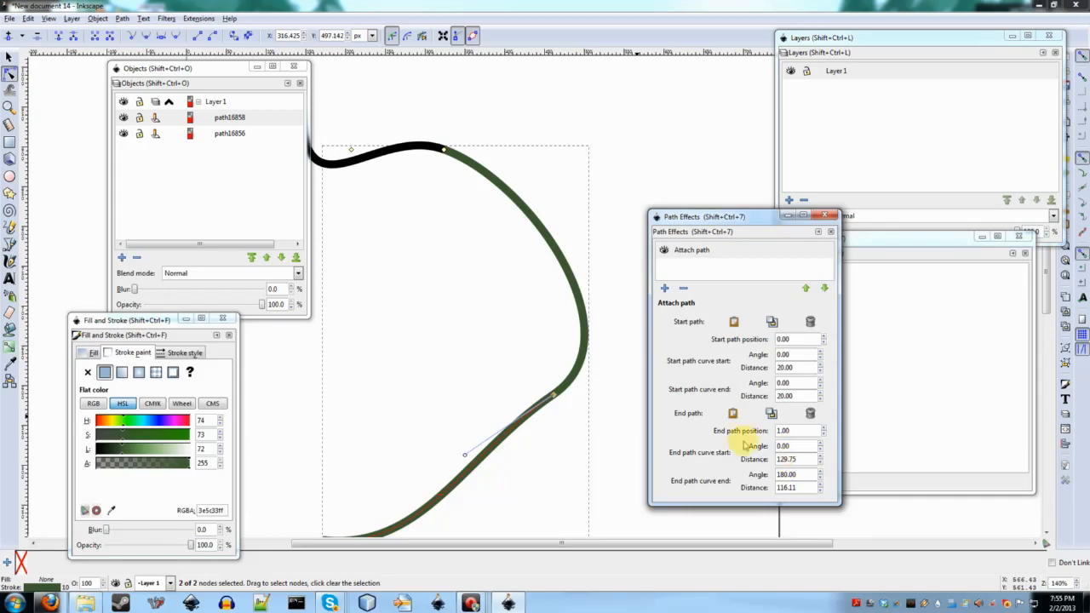
drag(465, 454, 506, 439)
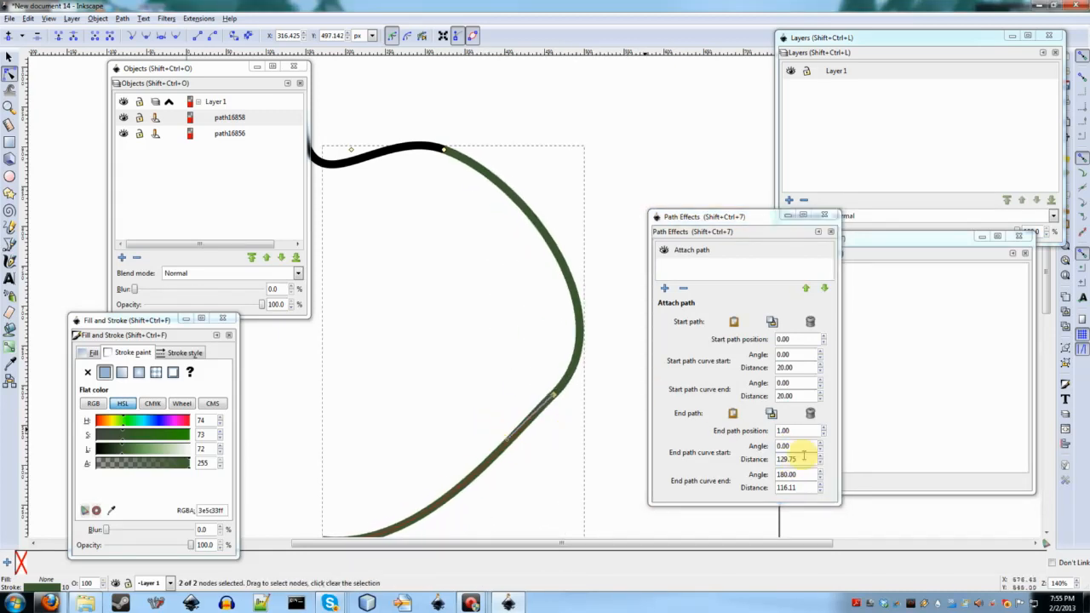
click(484, 309)
Step: Examine the joint between the black curve and the green attached curve up close, selecting each curve in turn
scroll(451, 337, up, 4)
click(448, 342)
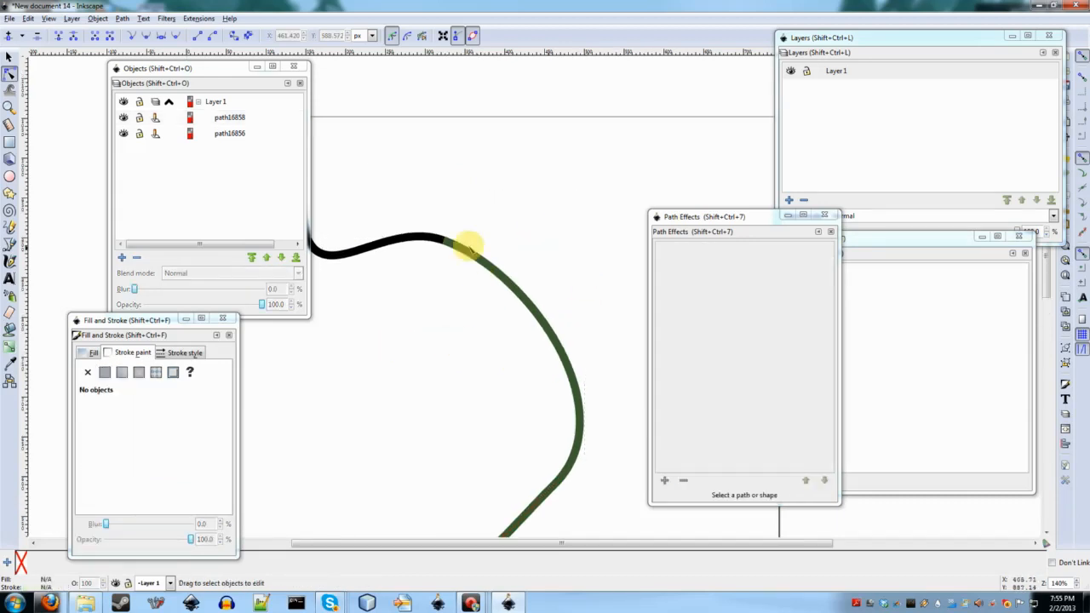
scroll(445, 243, up, 4)
scroll(445, 244, up, 2)
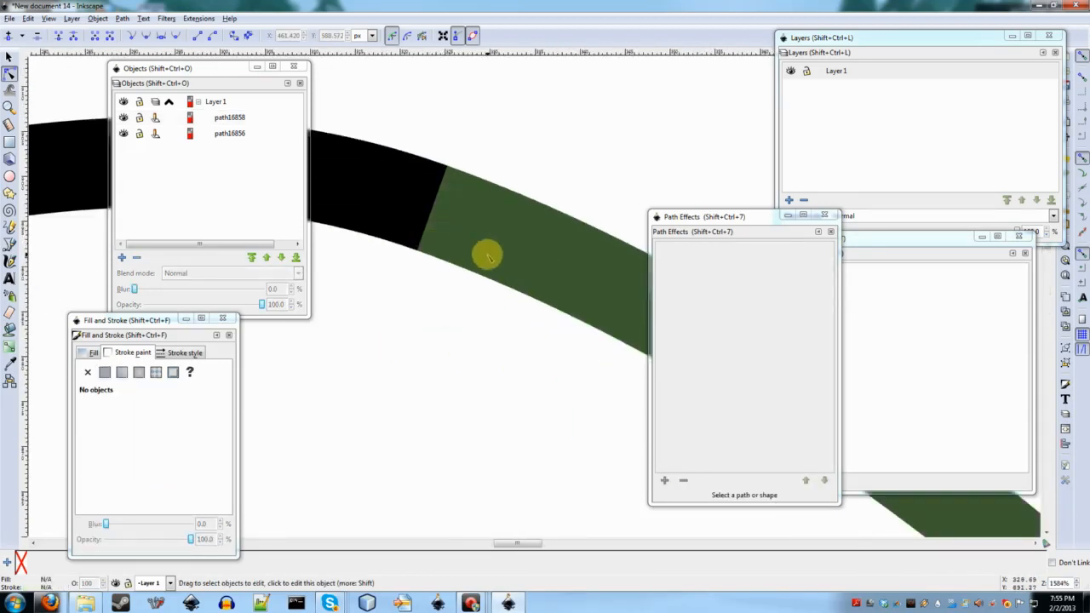
scroll(460, 247, down, 1)
click(416, 235)
scroll(479, 292, down, 1)
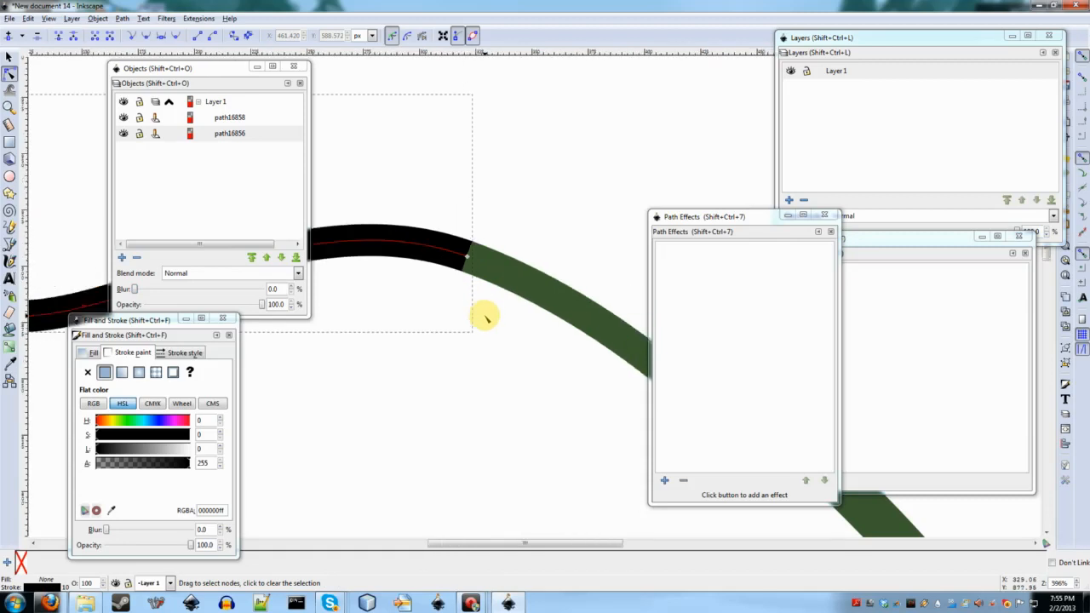
click(469, 213)
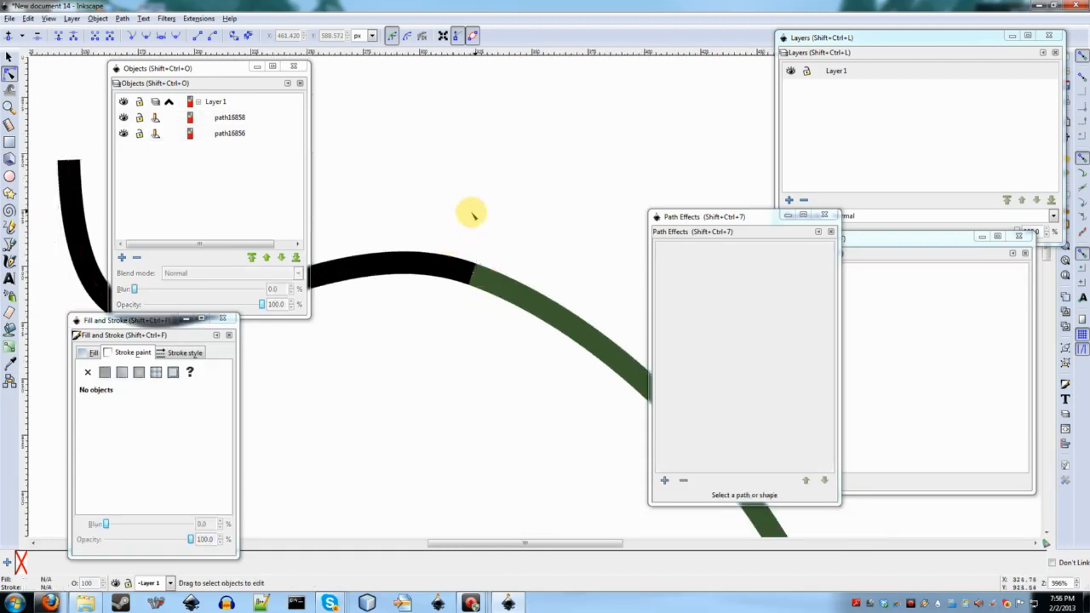
click(428, 271)
scroll(504, 342, down, 2)
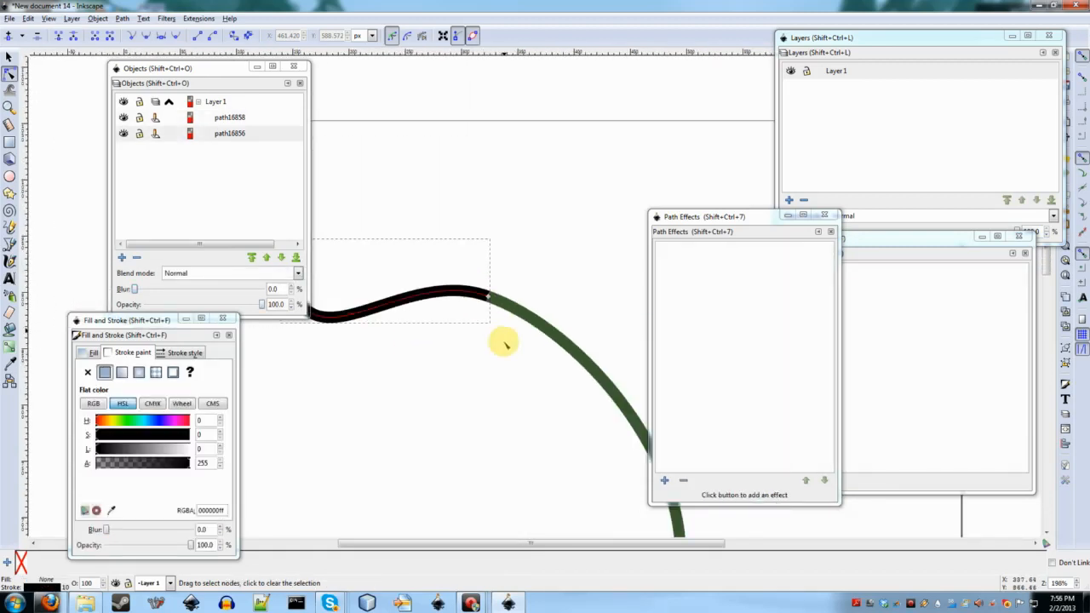
click(666, 531)
scroll(468, 230, up, 2)
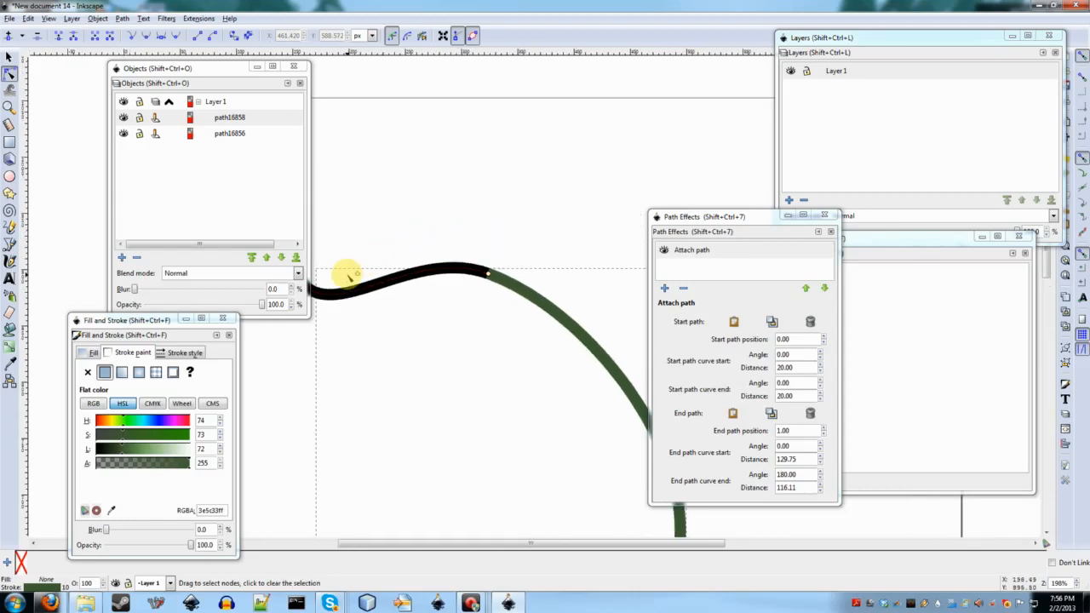
click(439, 271)
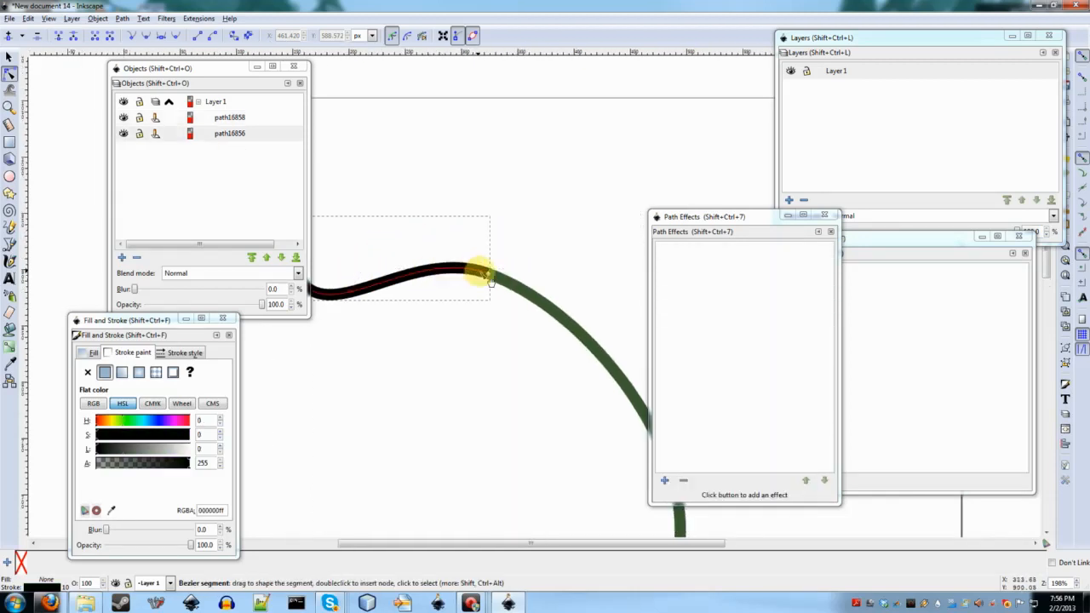
click(483, 273)
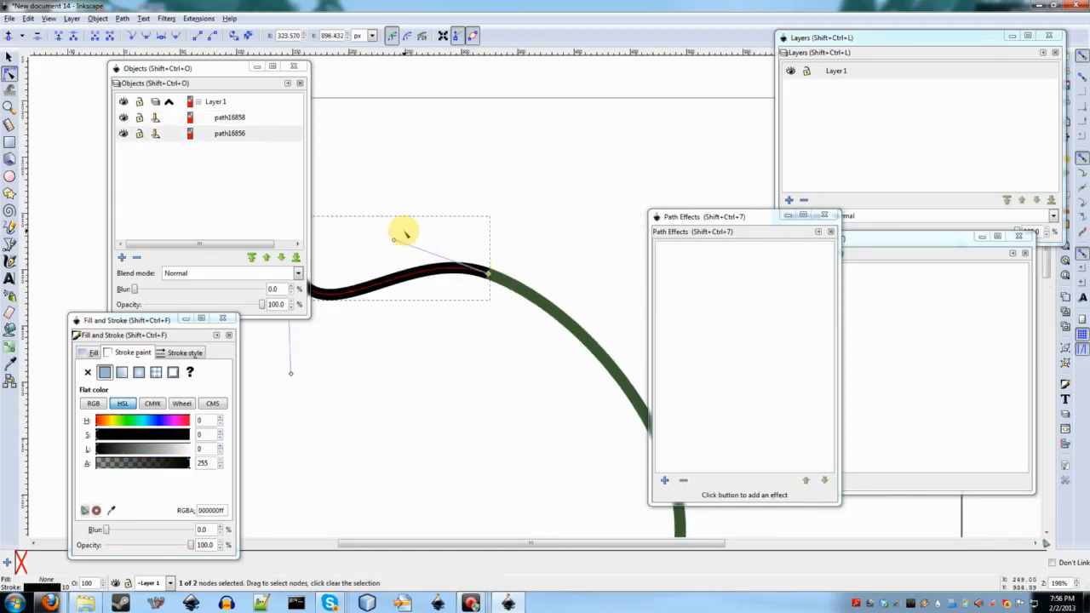
scroll(490, 271, up, 5)
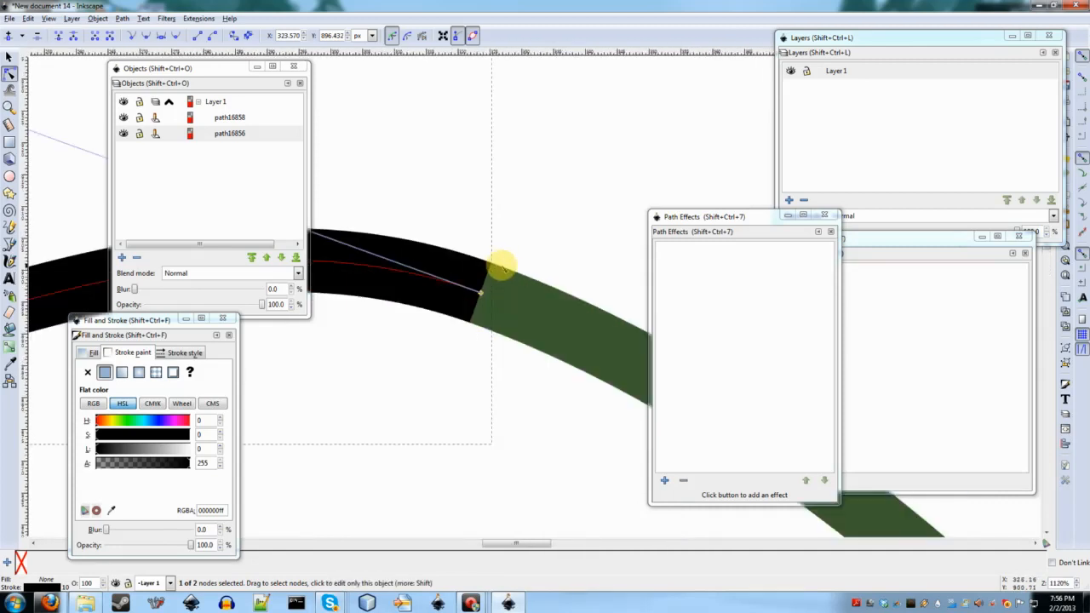
key(Escape)
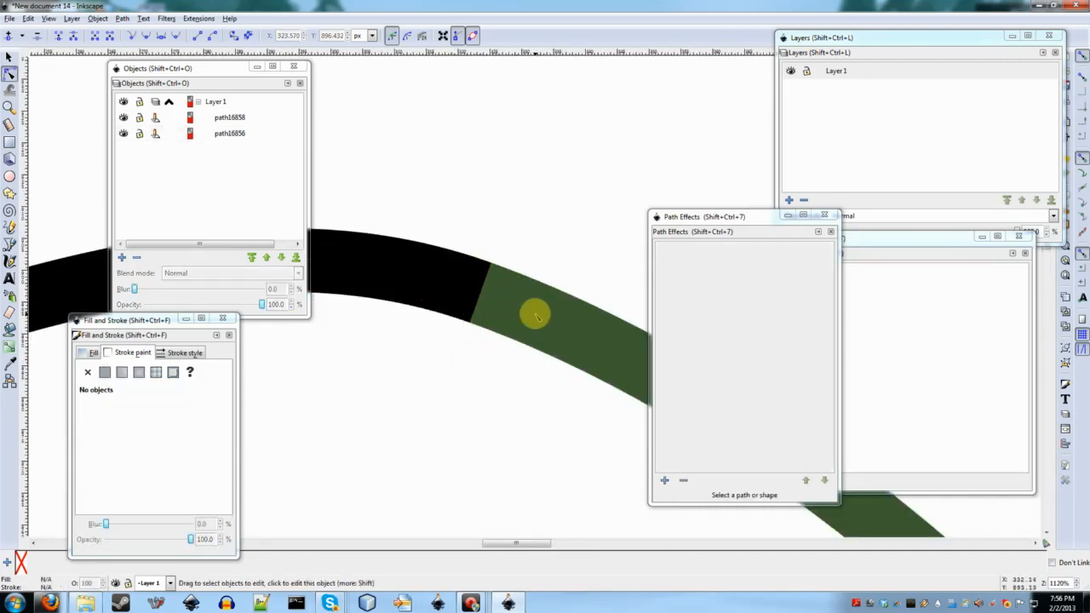
Step: Try a round stroke cap on the green attached curve
click(535, 315)
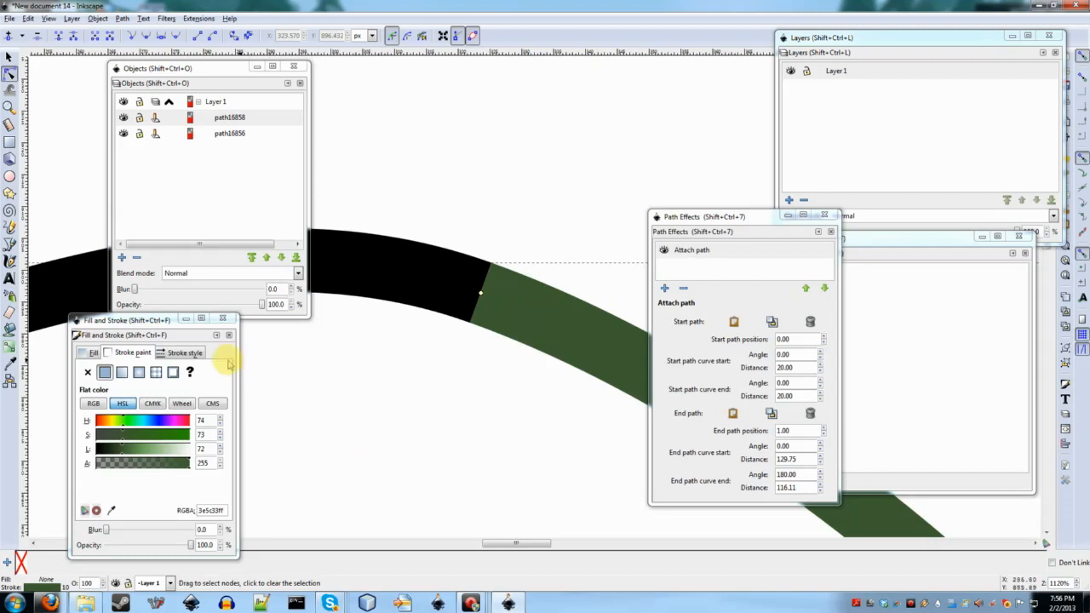
click(163, 354)
click(158, 427)
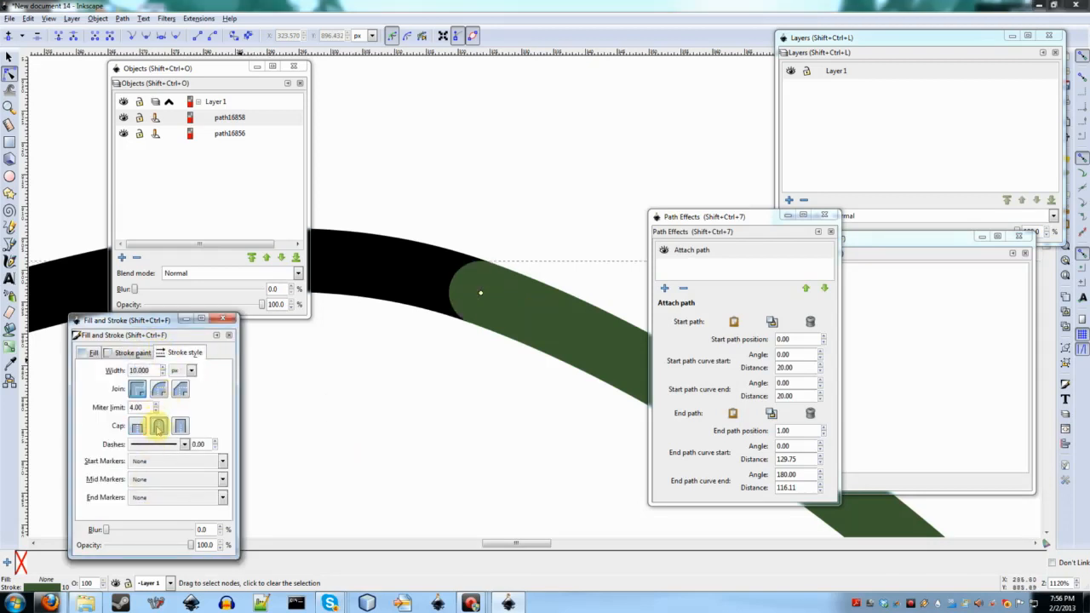
click(340, 289)
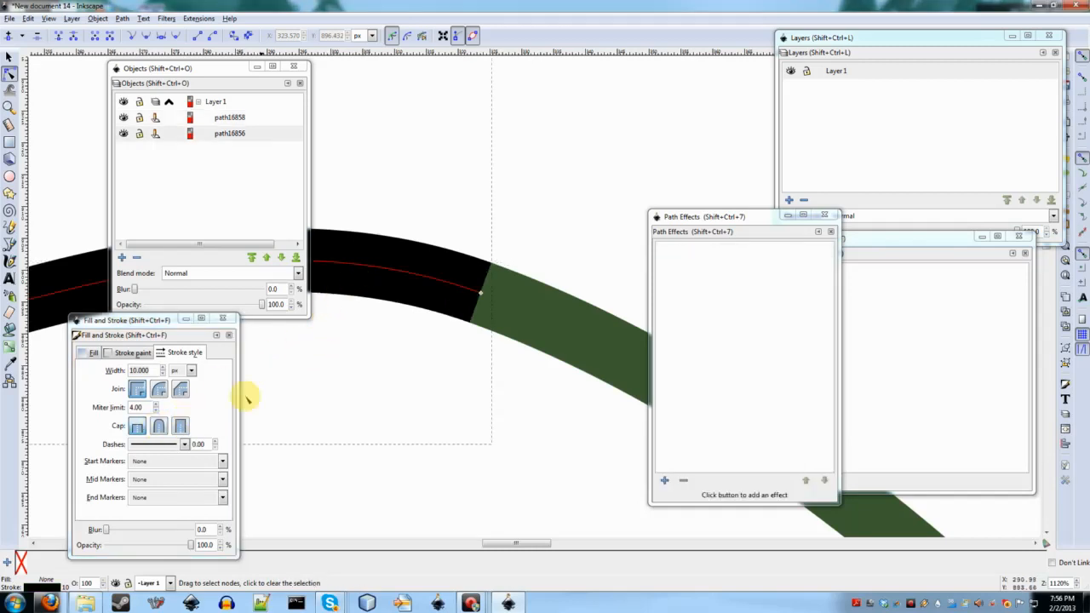
click(554, 382)
Step: Reshape the green curve so that it levels off into its attached node, and reselect the green curve
scroll(540, 418, down, 3)
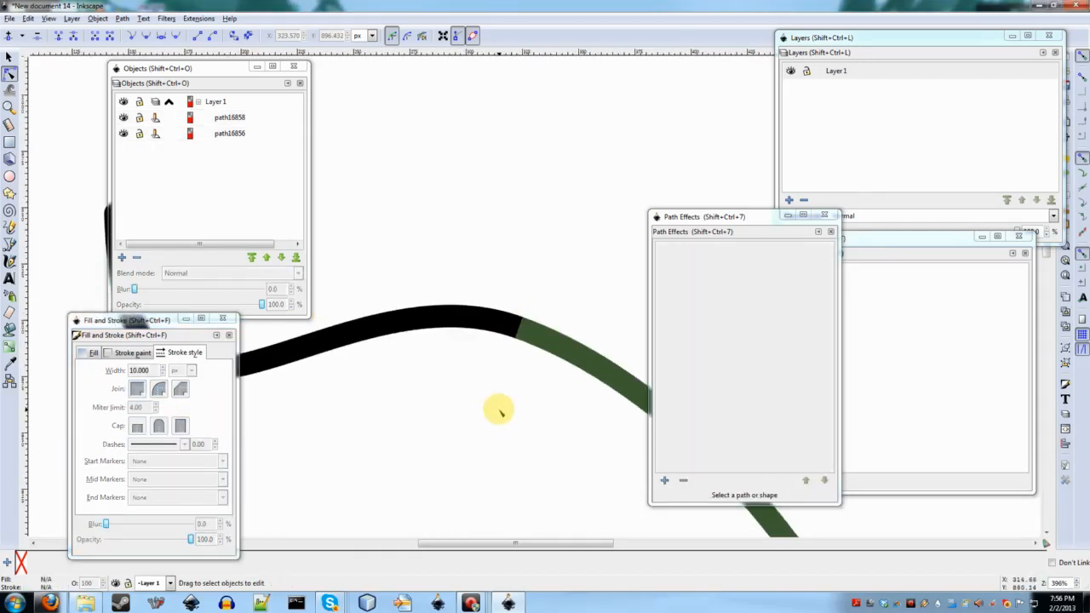
scroll(499, 409, down, 2)
scroll(499, 411, down, 3)
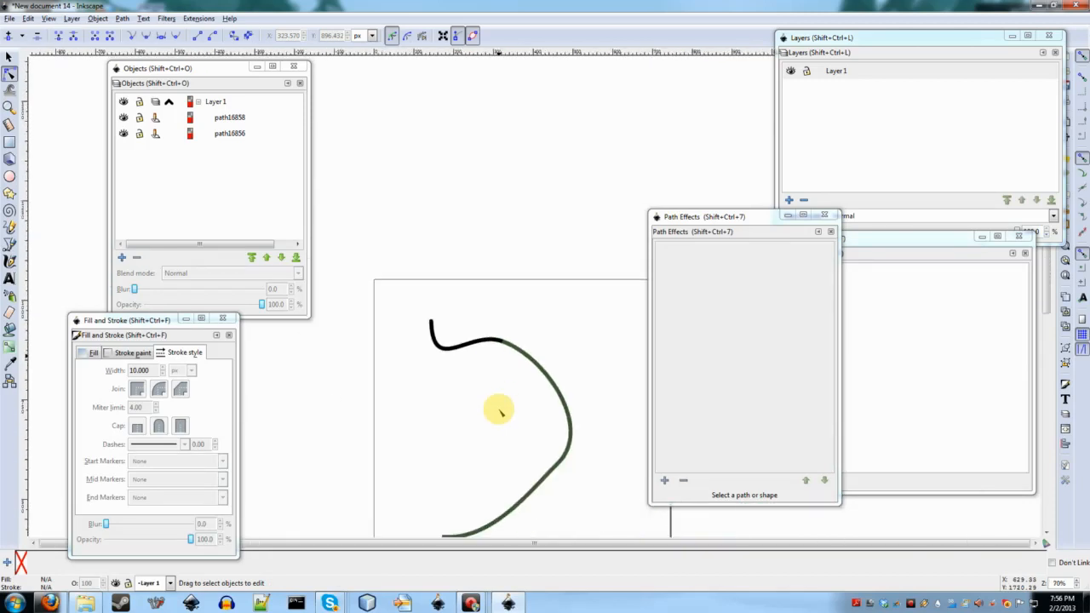
scroll(499, 413, down, 3)
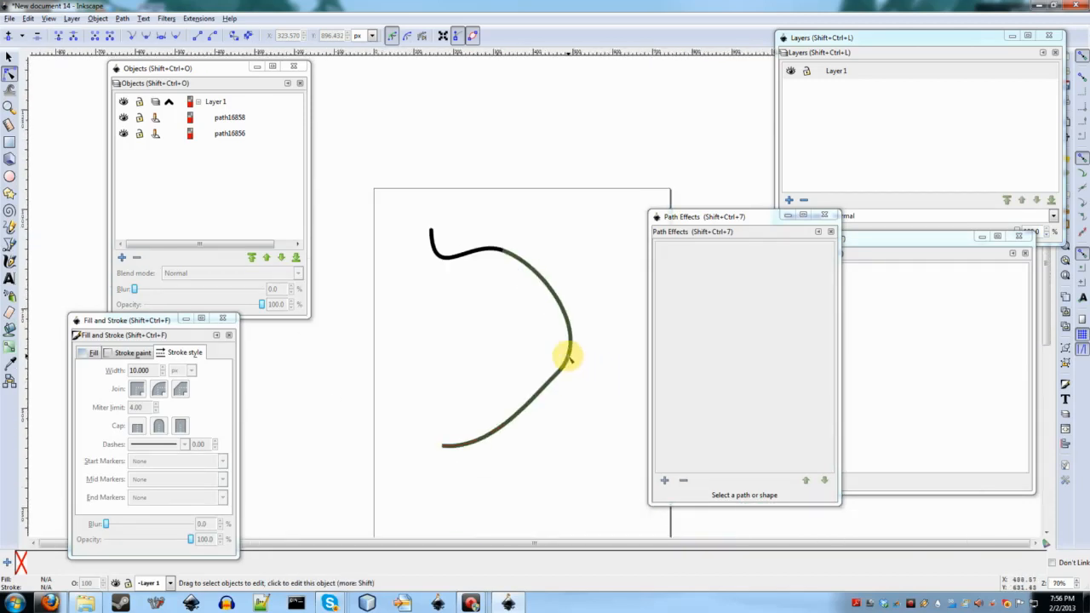
click(560, 366)
drag(557, 412, 527, 385)
click(487, 361)
scroll(486, 361, down, 2)
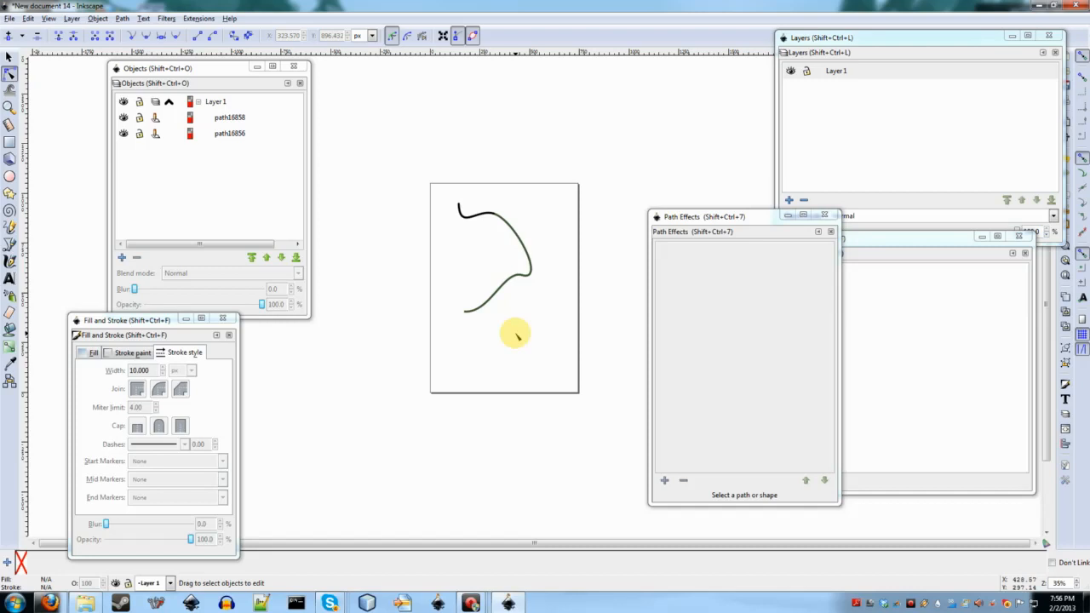
click(502, 284)
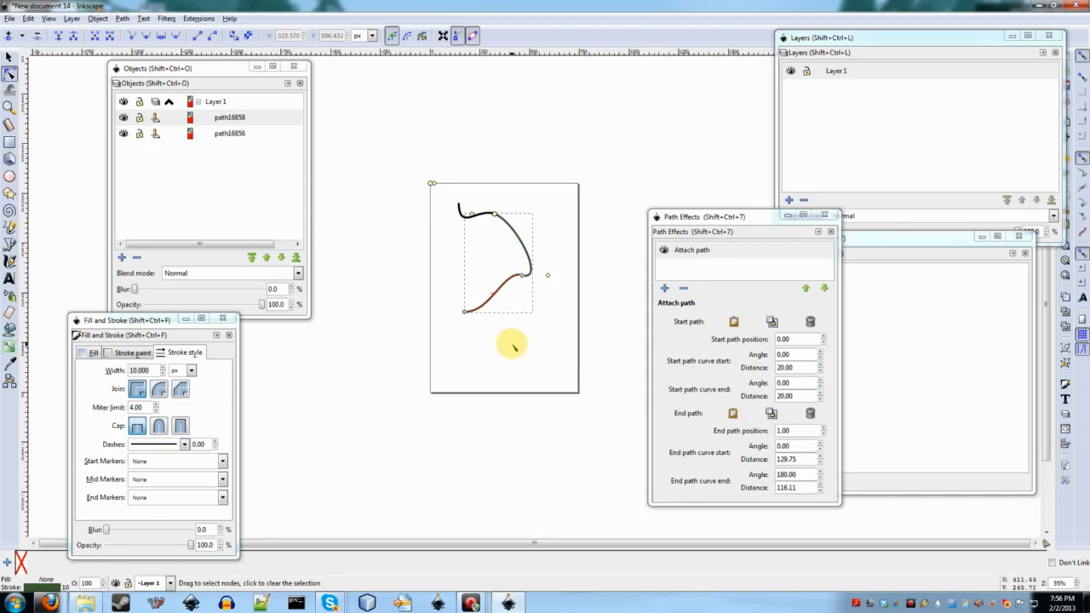
Step: Draw a nearly horizontal Bezier line about 243 px long below the green curve and bend it downward into a shallow arc
scroll(479, 353, up, 1)
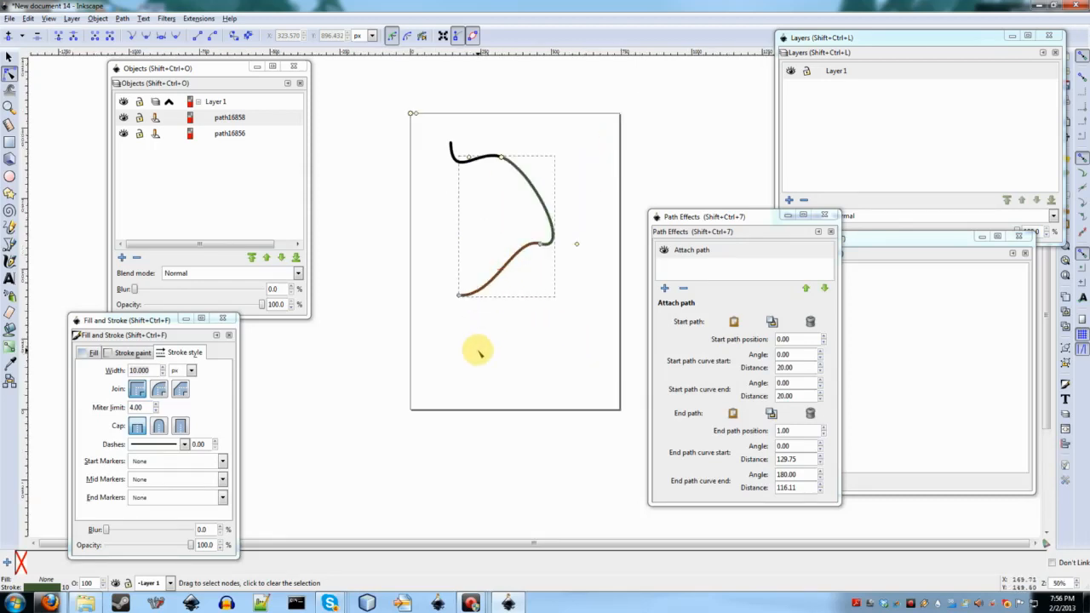
scroll(479, 353, up, 1)
key(b)
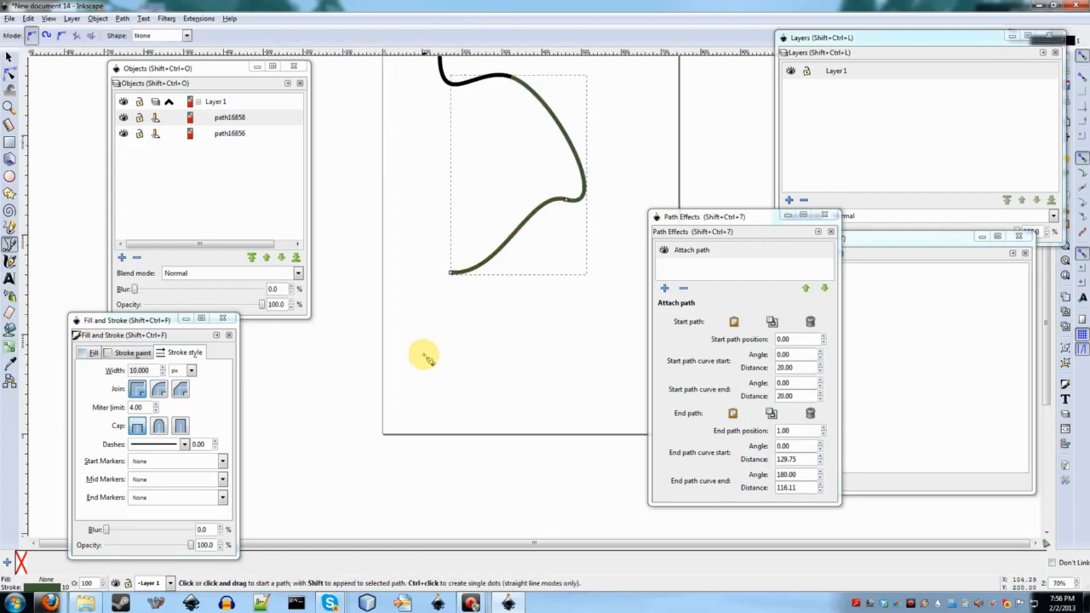
scroll(489, 321, right, 1)
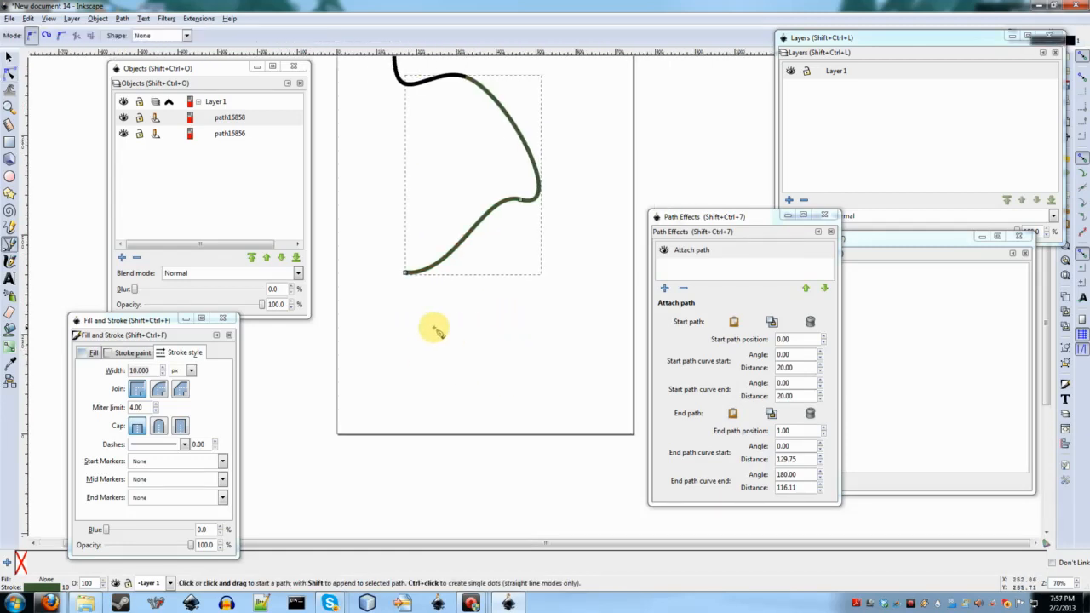
click(499, 323)
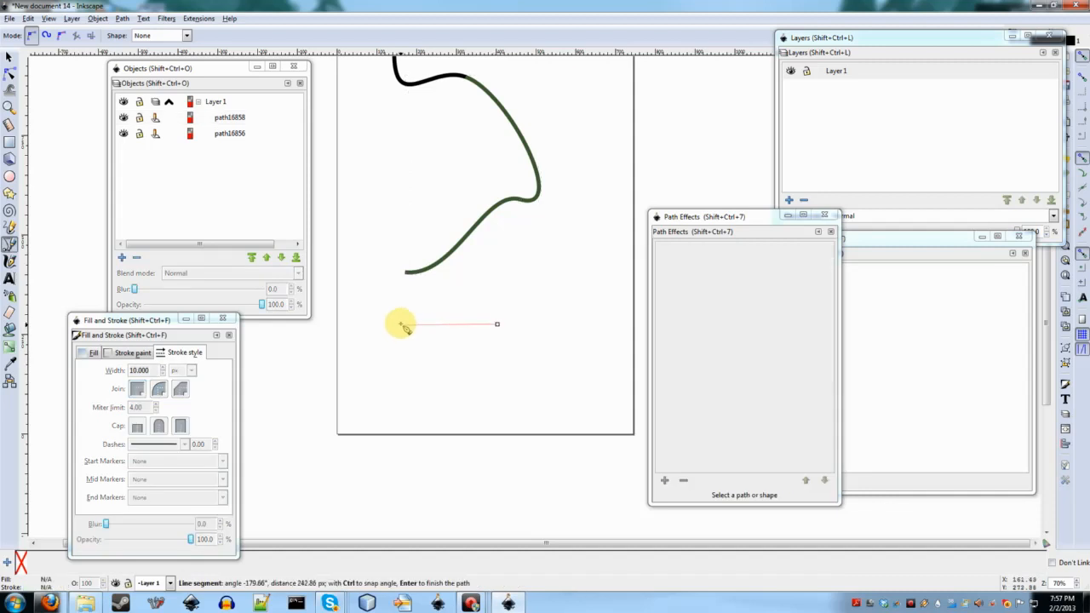
double_click(399, 320)
key(n)
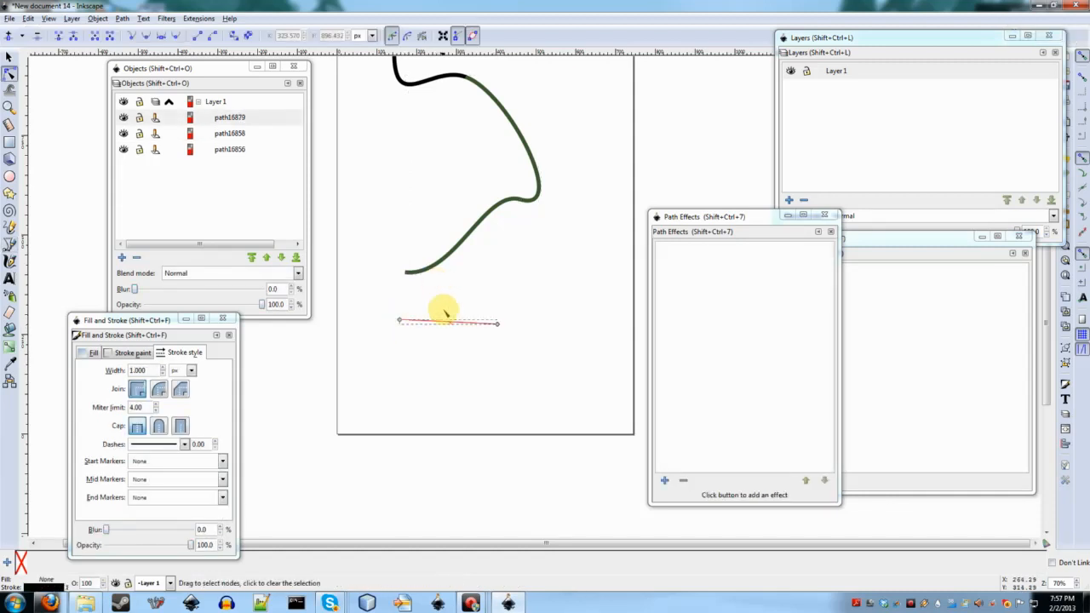
drag(448, 324, 445, 339)
key(Escape)
Step: Draw an open four-node Bezier path along the page's lower left corner, beside the shallow arc, and open it for node editing
key(b)
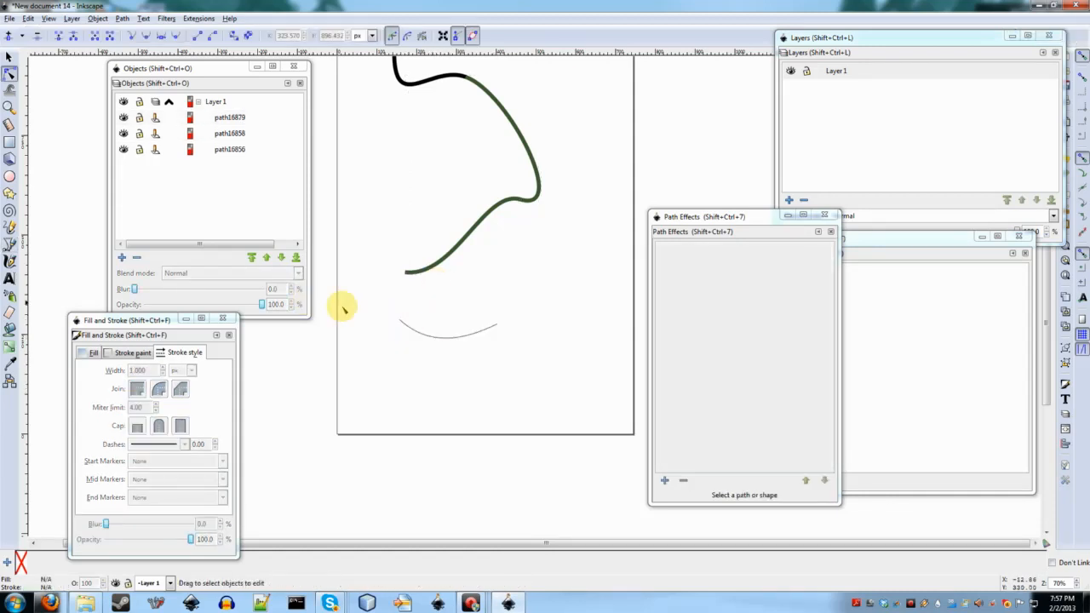
click(349, 316)
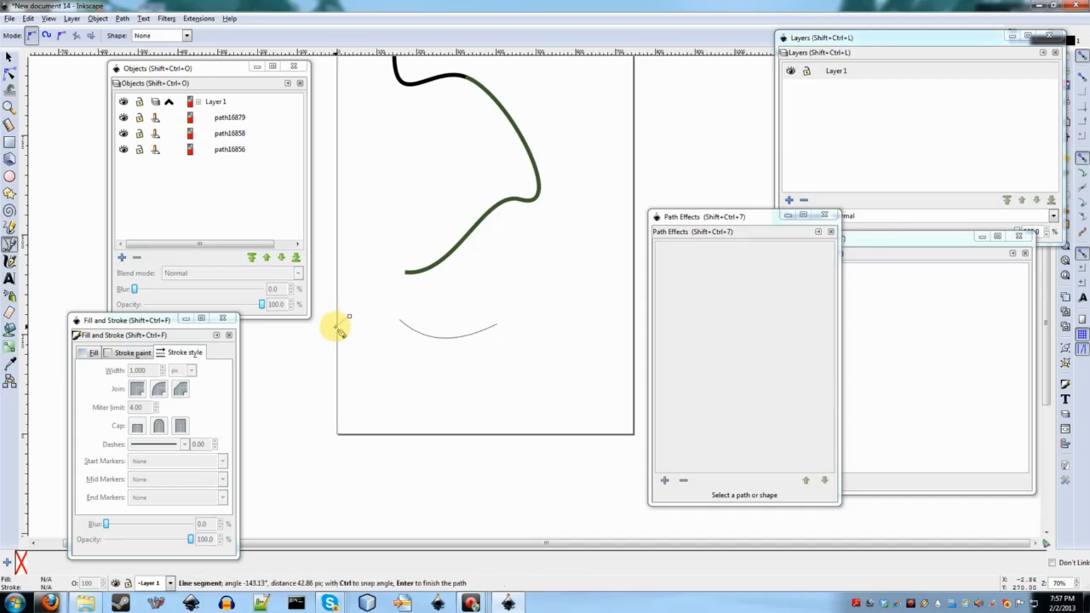
click(344, 424)
click(408, 422)
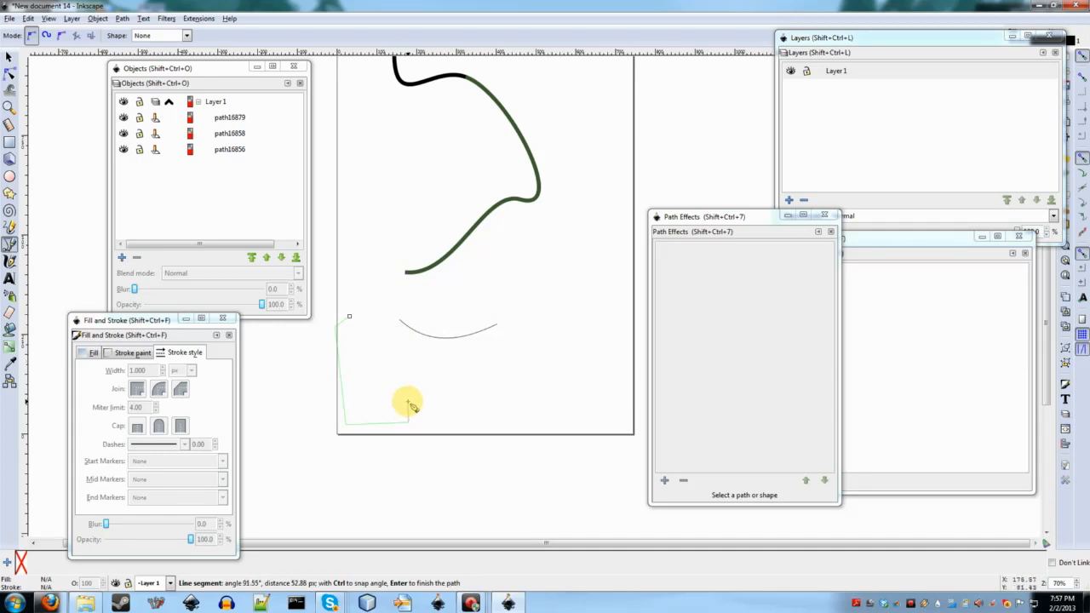
key(Return)
key(F2)
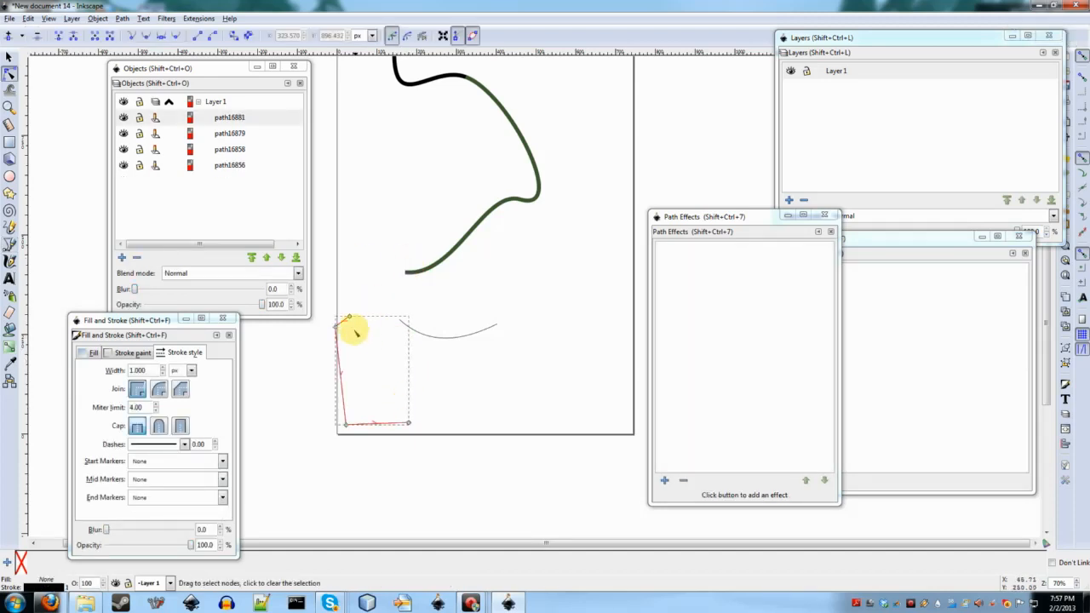
Step: Bend the straight segments of the new corner path into curves
drag(339, 320, 337, 318)
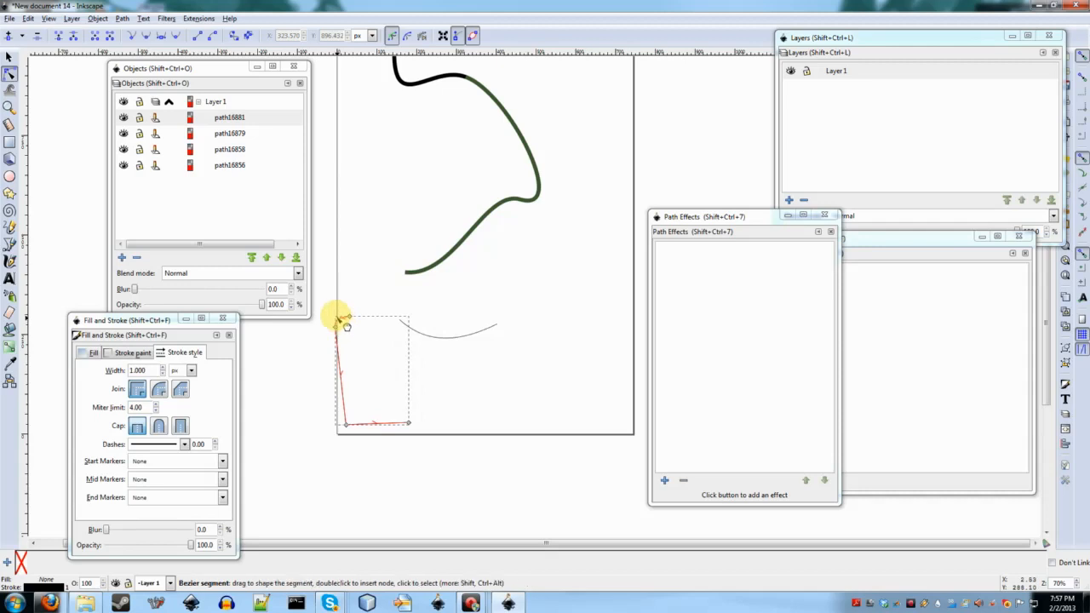
click(336, 327)
drag(344, 399, 341, 393)
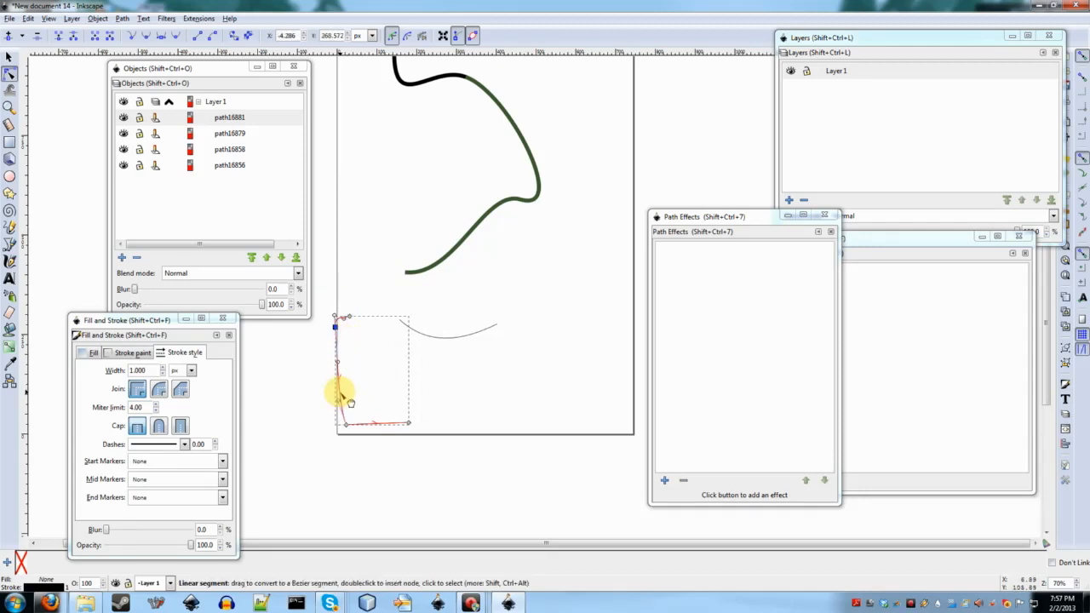
drag(360, 429, 406, 442)
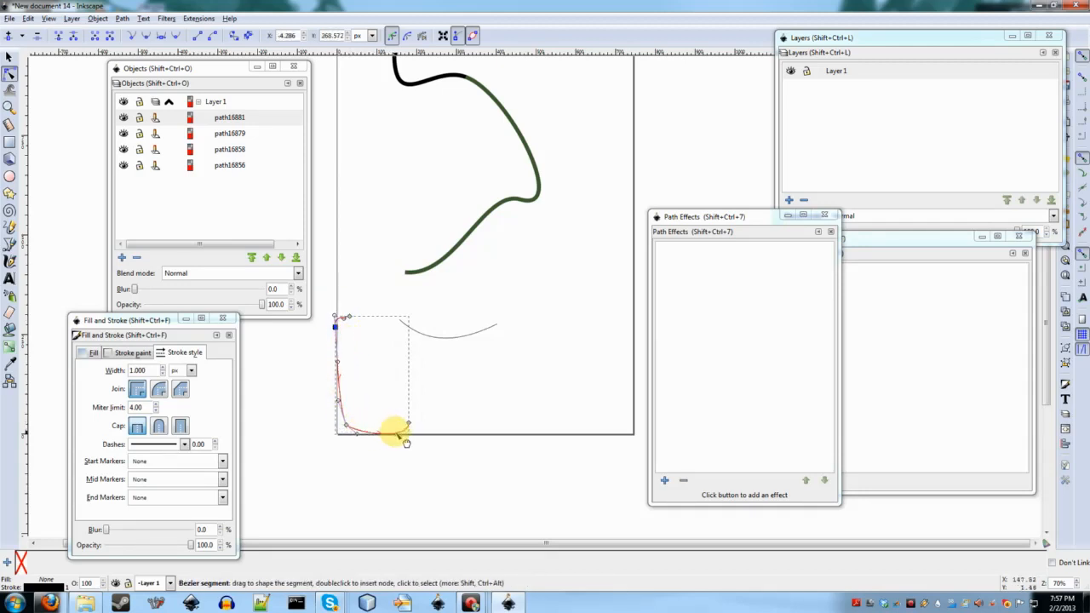
Step: Copy the shallow arc below the green curve and select the curved corner path as the object for the effect
drag(382, 406, 323, 455)
key(shift+s)
click(483, 445)
click(483, 445)
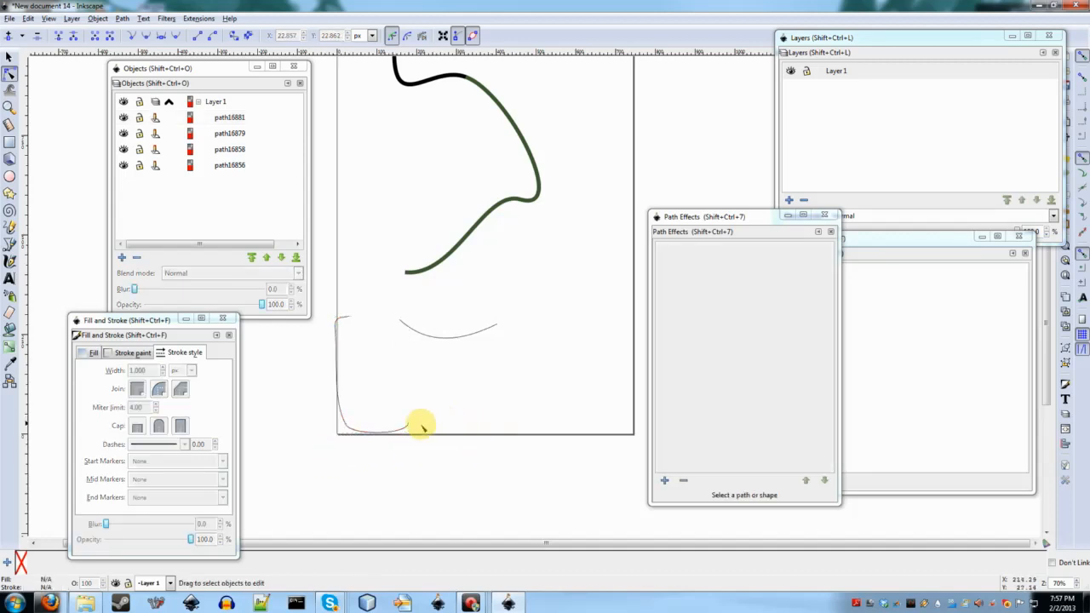
click(409, 424)
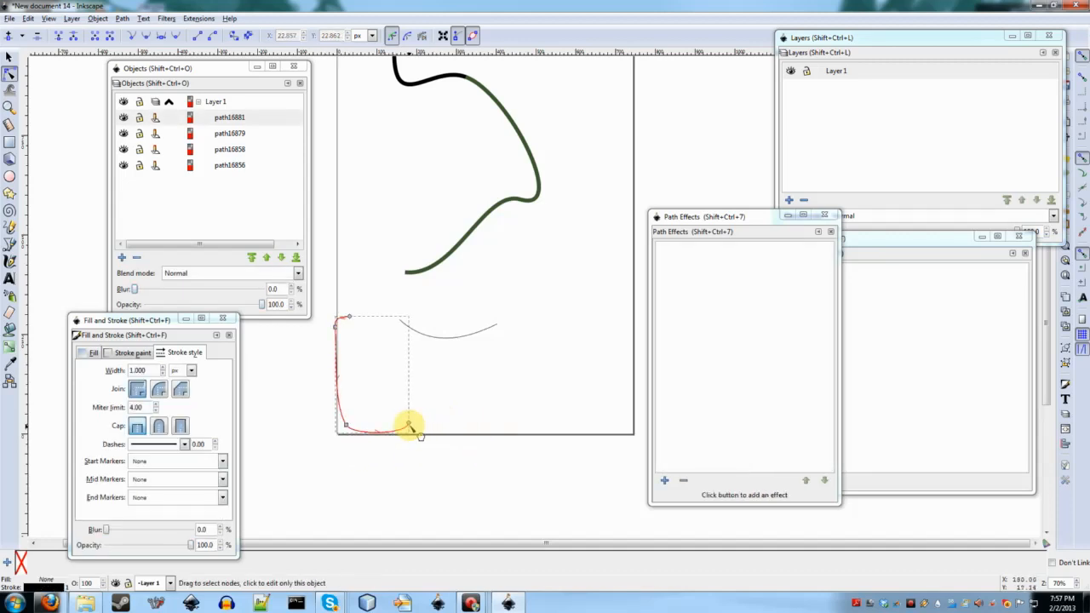
click(483, 330)
key(s)
click(352, 425)
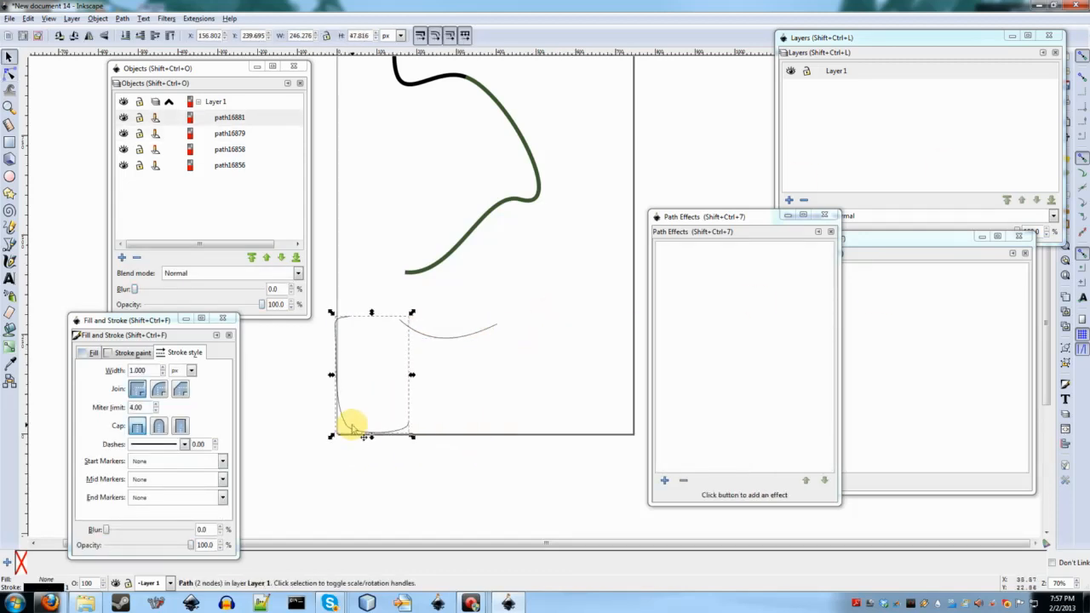
Step: Add the Attach path effect to the corner path with the copied arc as end path, attached near the arc's left end at position 0.88
click(664, 480)
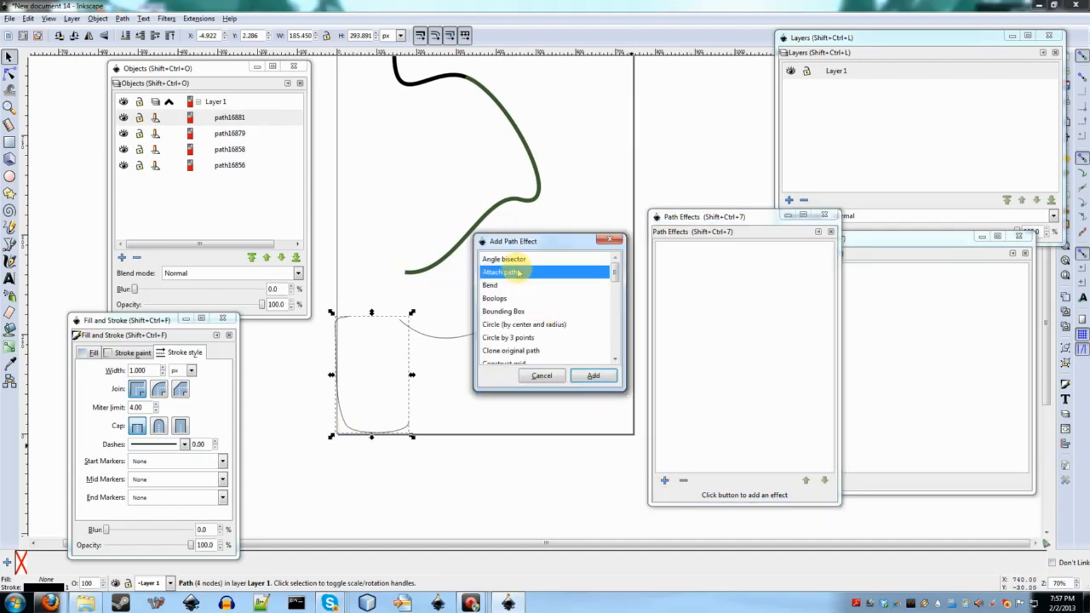
double_click(511, 271)
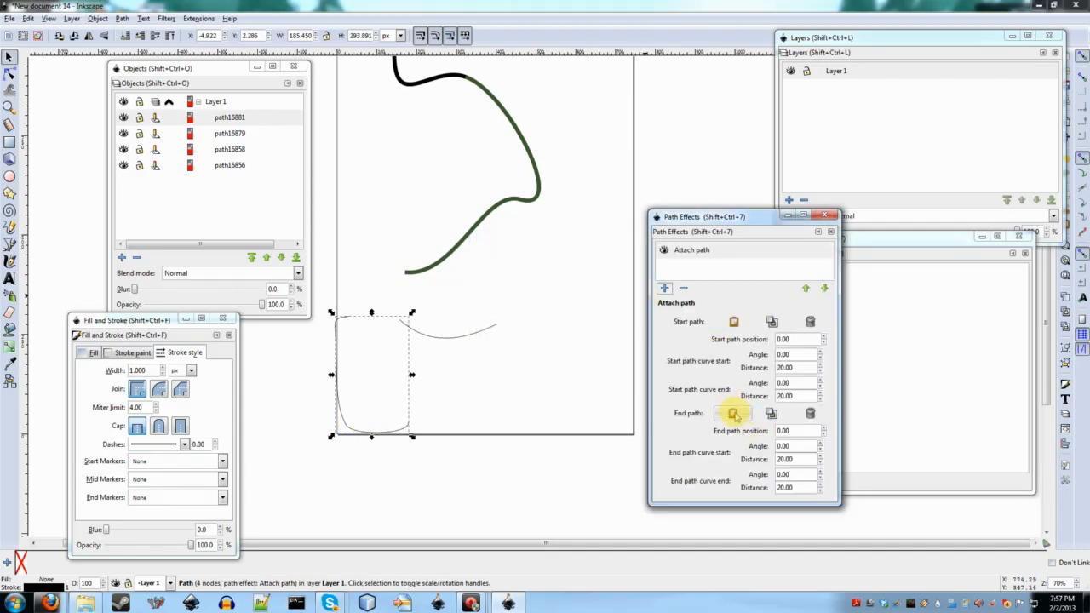
click(732, 413)
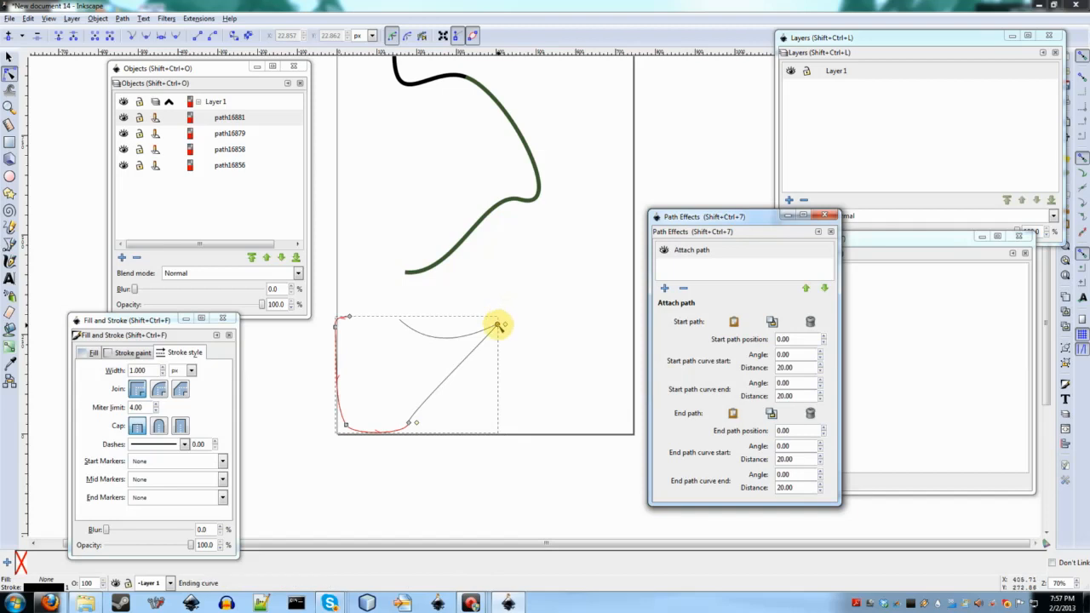
drag(497, 326, 389, 333)
scroll(396, 336, up, 2)
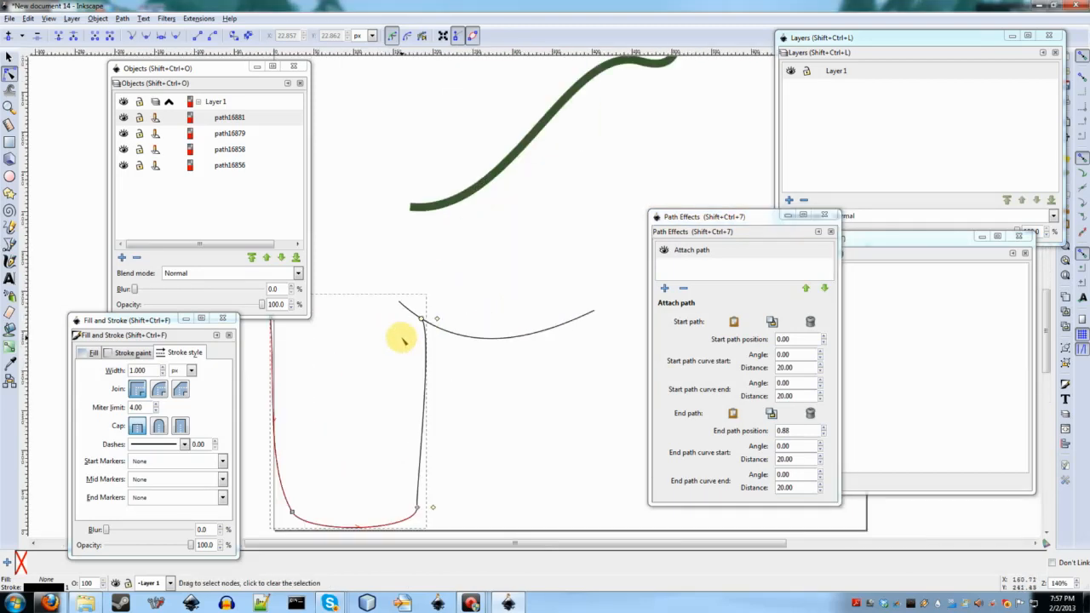
Step: Shift the corner path's three left nodes right by about 64 px and its end node right by about 39 px
drag(316, 336, 308, 337)
drag(351, 277, 264, 524)
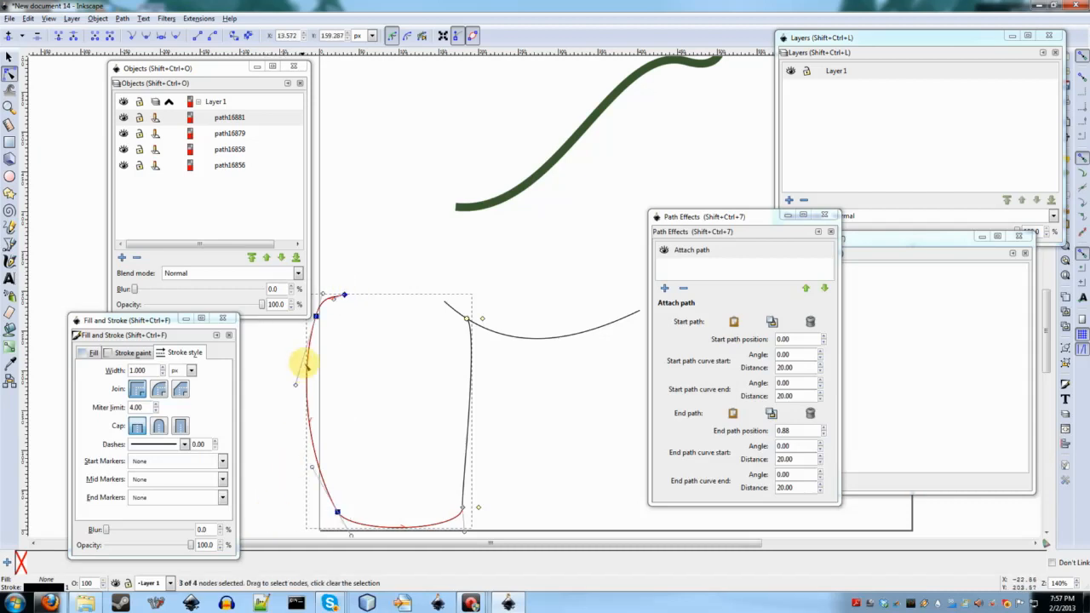
drag(316, 316, 366, 316)
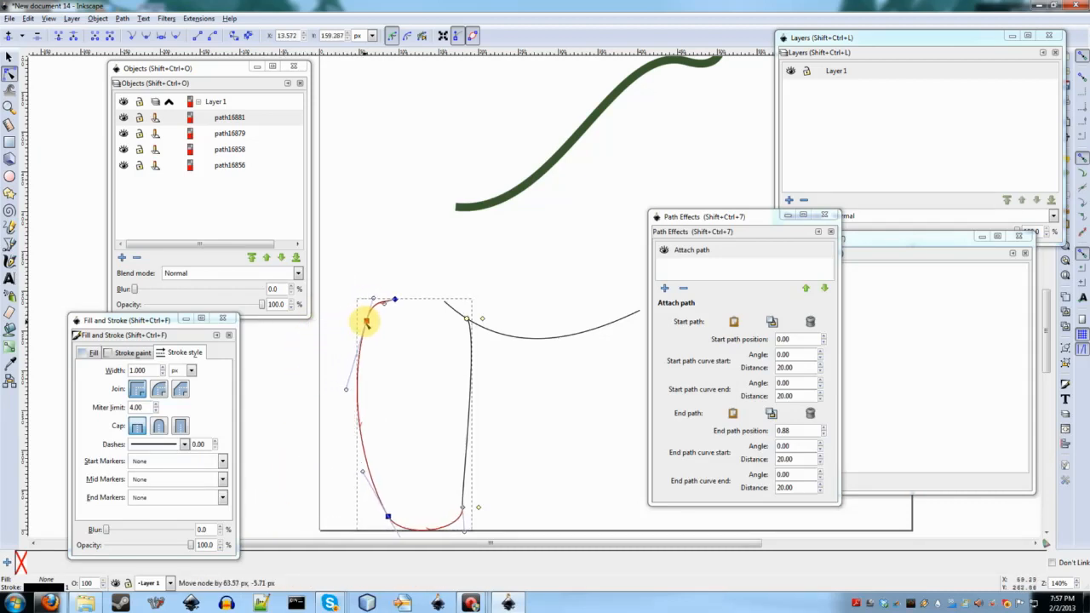
drag(461, 504, 494, 506)
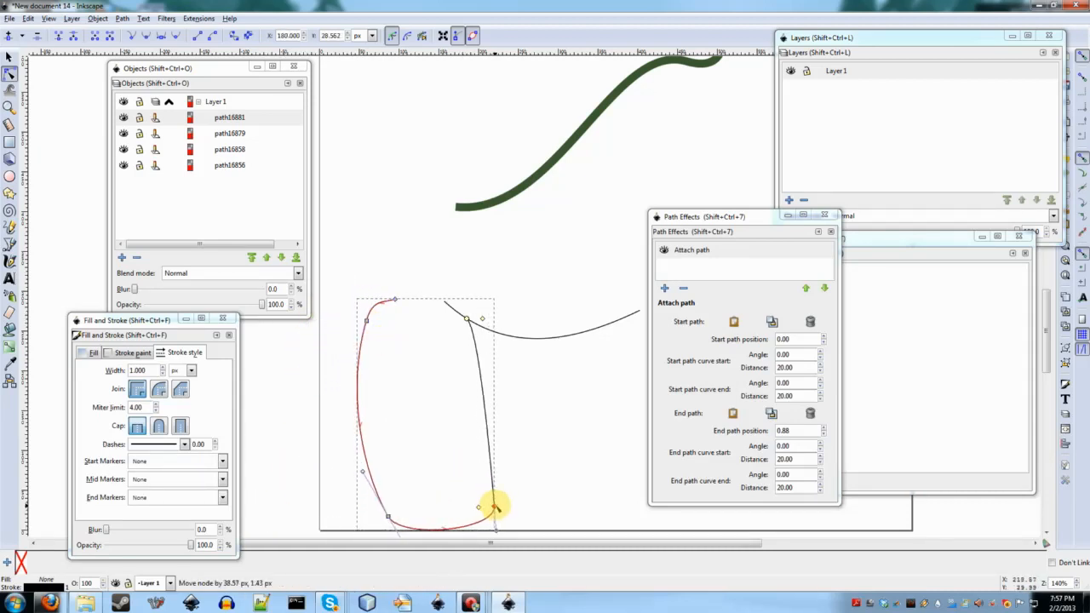
Step: Bow the connecting curve between the end node and the arc using its handles, and set the end path curve start angle to 0
drag(483, 320, 478, 389)
mouse_move(510, 508)
mouse_down()
mouse_move(537, 505)
mouse_move(509, 529)
mouse_up()
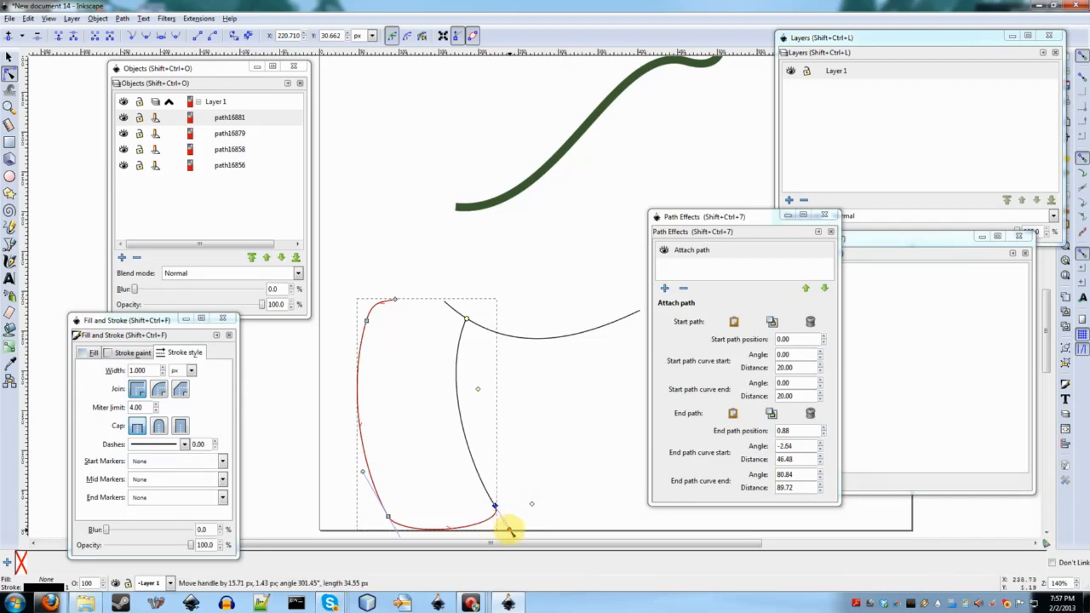
triple_click(784, 447)
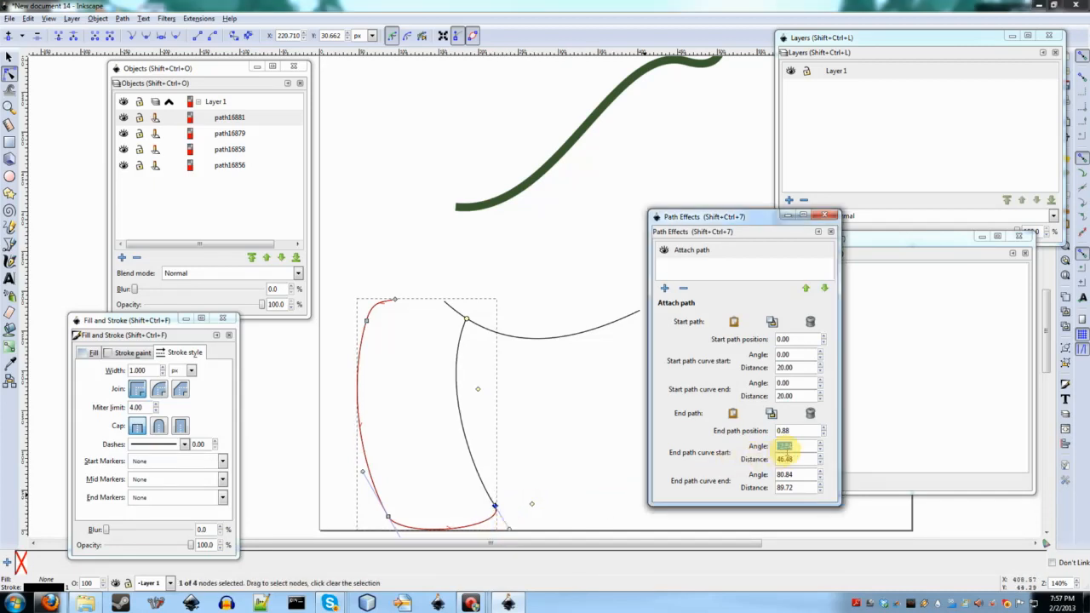
click(554, 434)
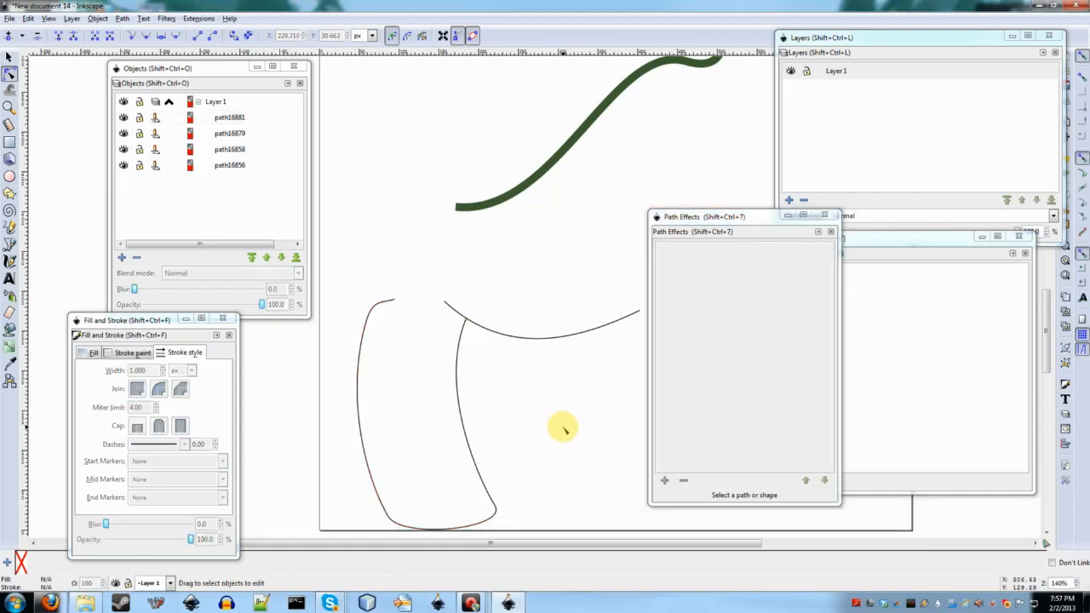
Step: Reshape the arc slightly beside the attachment point so the attached path follows it, and clear the selection
scroll(563, 428, down, 2)
scroll(573, 429, up, 1)
scroll(573, 428, down, 2)
scroll(572, 426, right, 3)
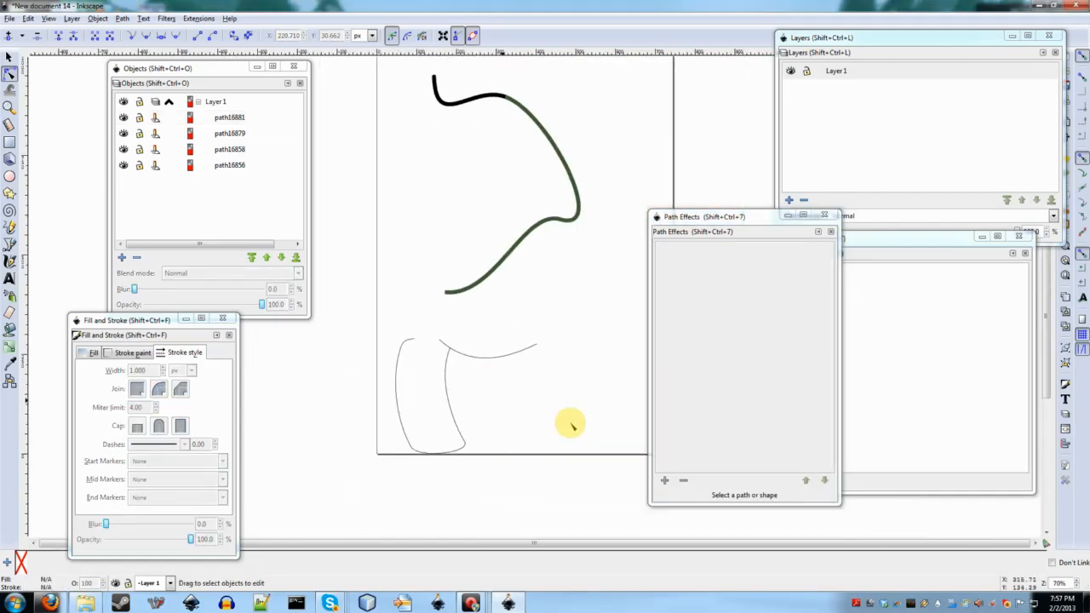
scroll(571, 425, up, 1)
click(467, 397)
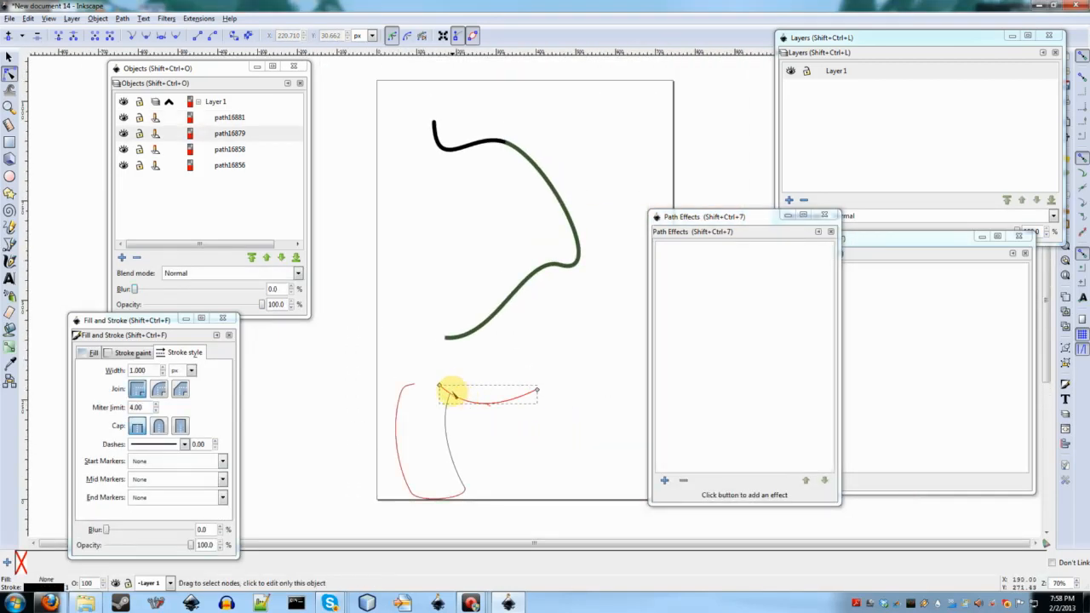
drag(452, 391, 448, 393)
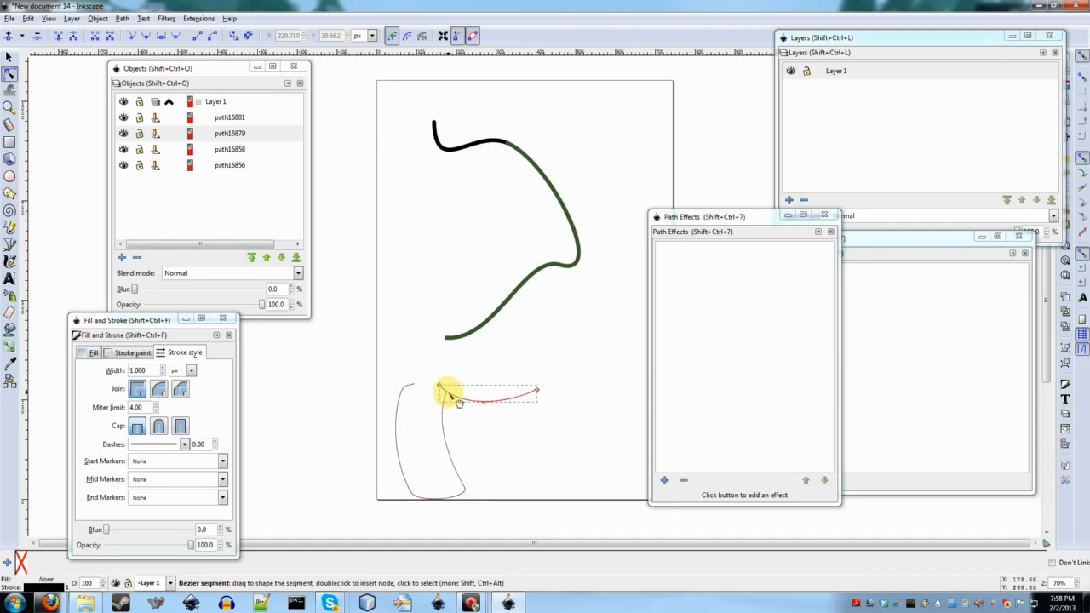
click(487, 366)
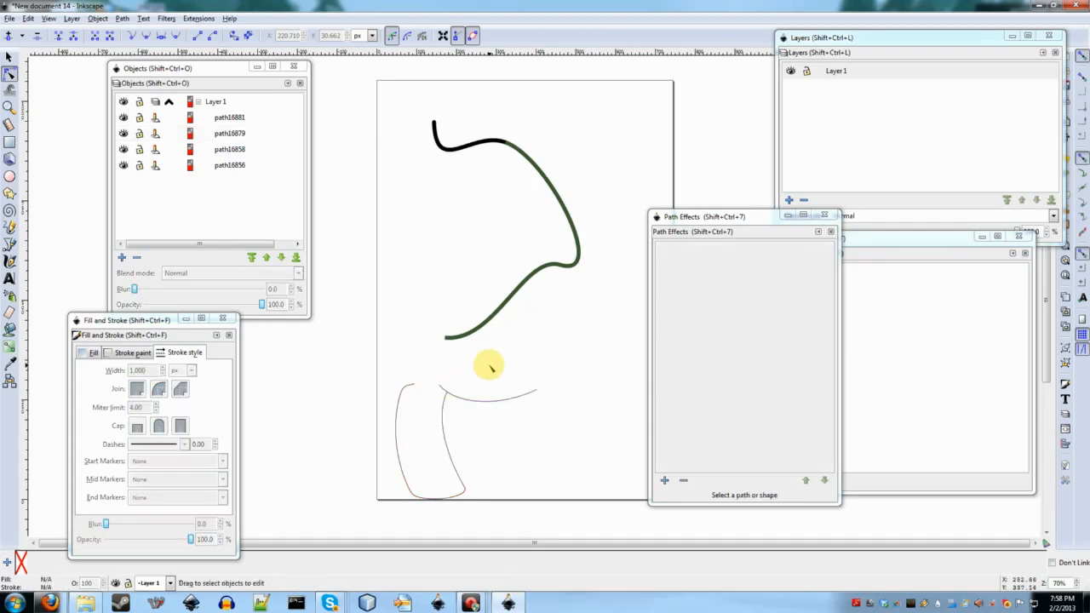
Step: Try moving the attached path's two bottom nodes upward, and undo the move
click(456, 472)
drag(523, 471, 409, 462)
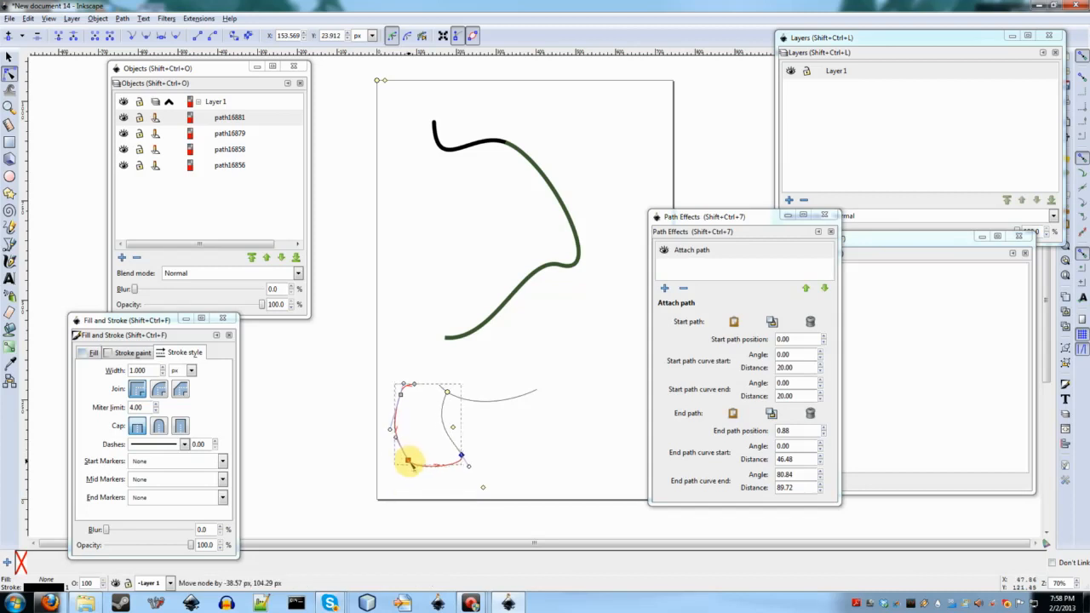
key(ctrl+z)
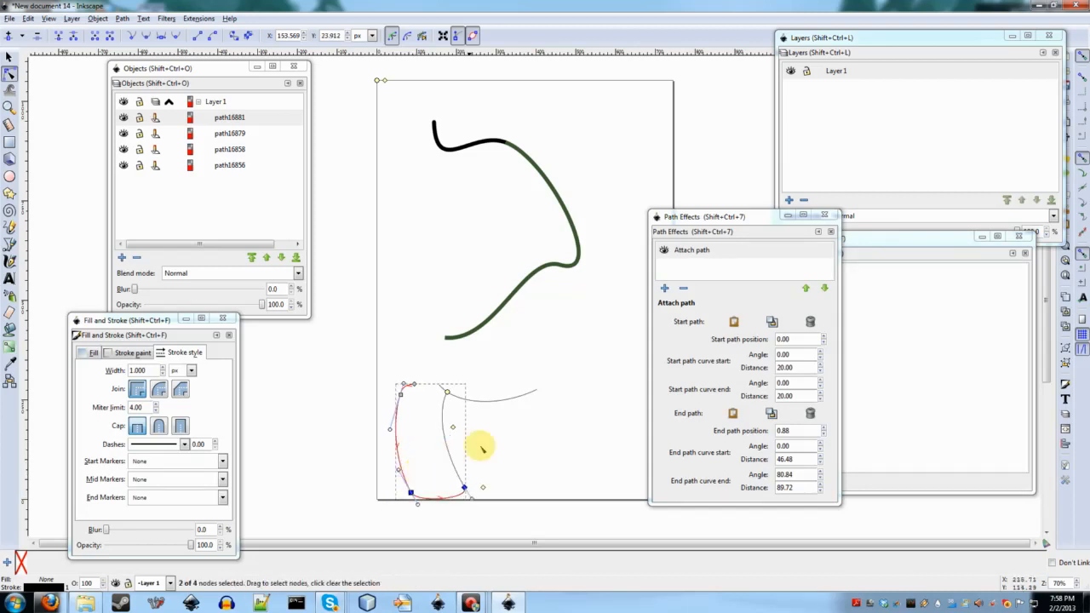
click(560, 431)
click(572, 432)
Step: Try moving the whole attached path up about 37 px as an object, and undo the move
key(F1)
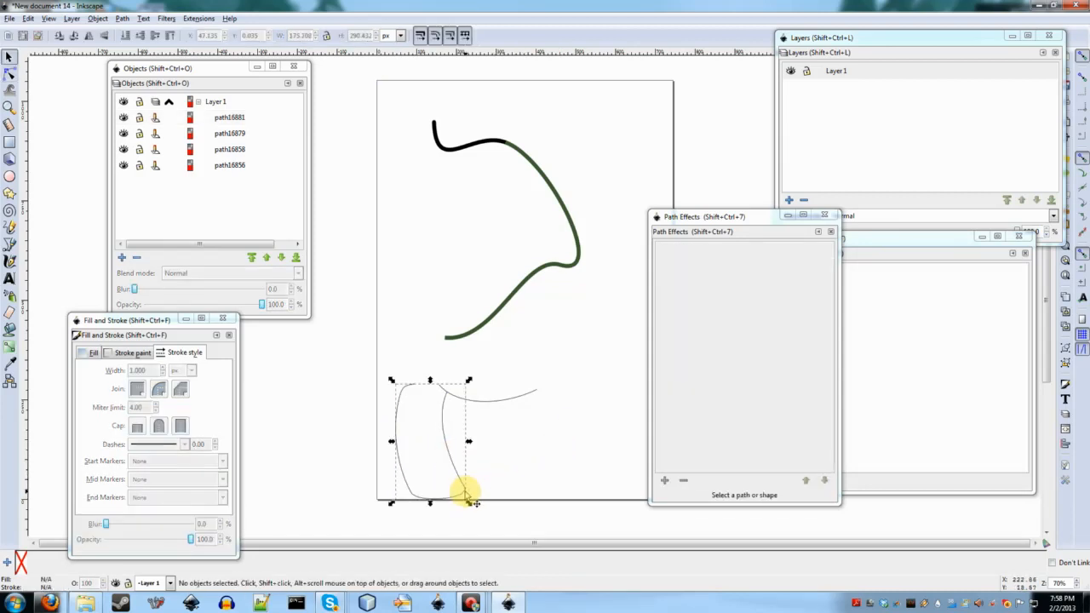
drag(471, 501, 462, 481)
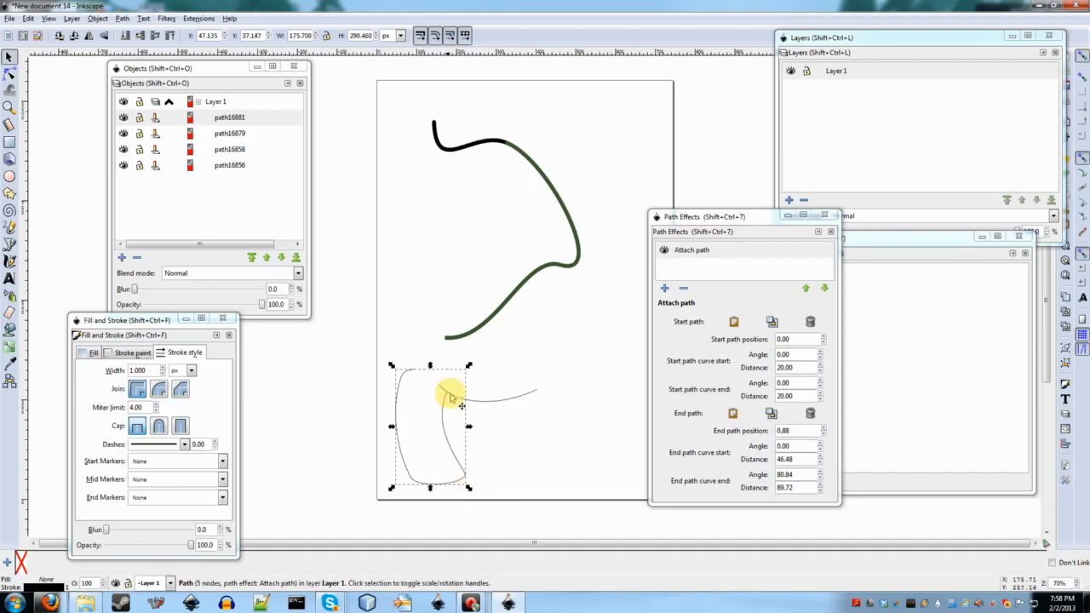
key(ctrl+z)
click(569, 369)
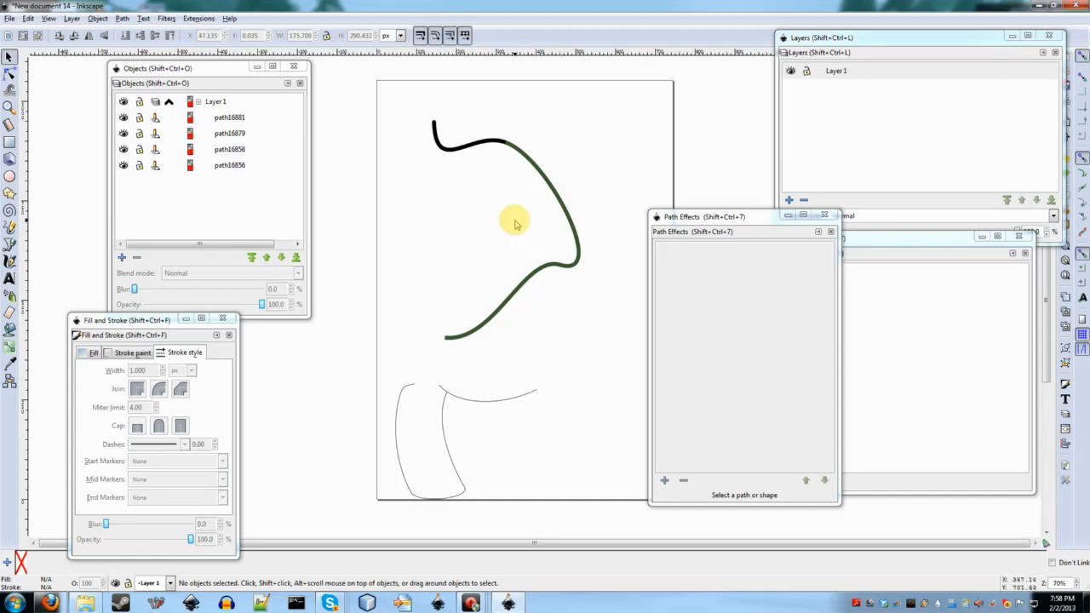
Step: Delete all four paths from the page
scroll(519, 135, down, 1)
scroll(518, 134, up, 2)
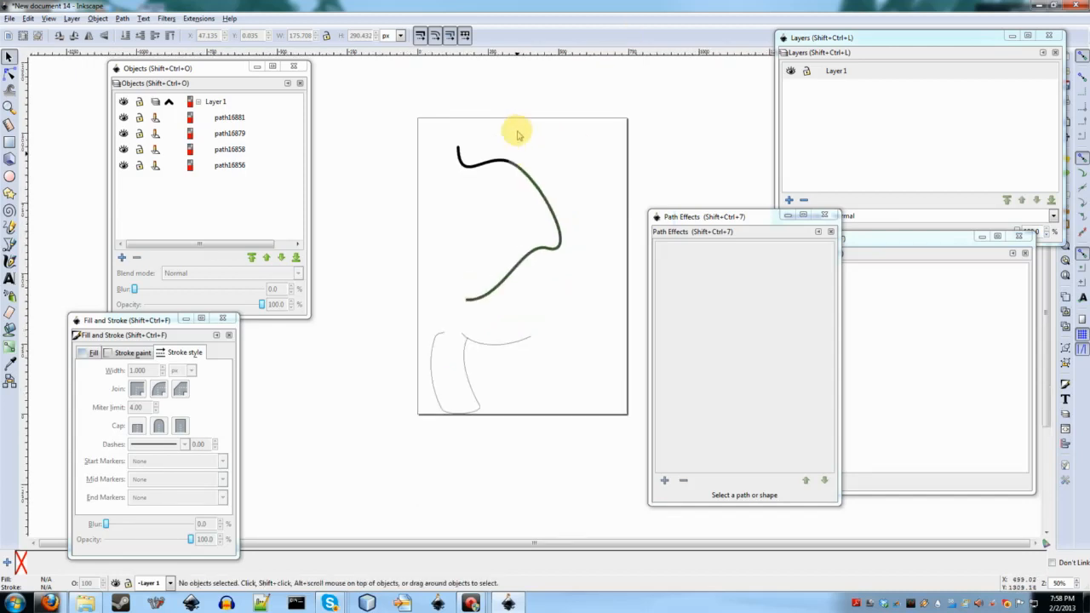
scroll(518, 135, right, 2)
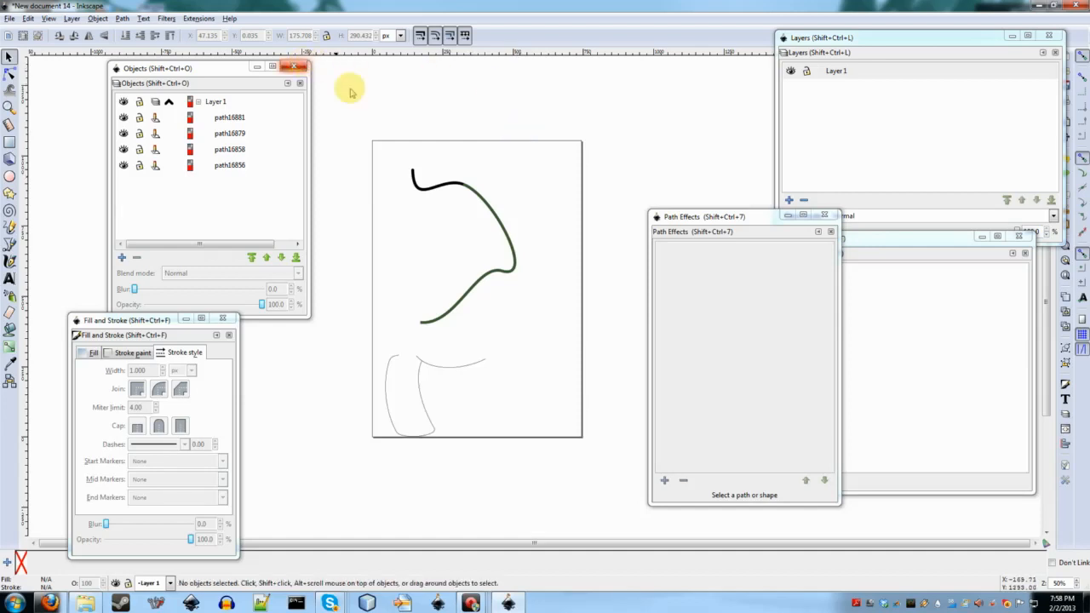
drag(358, 119, 543, 474)
key(Delete)
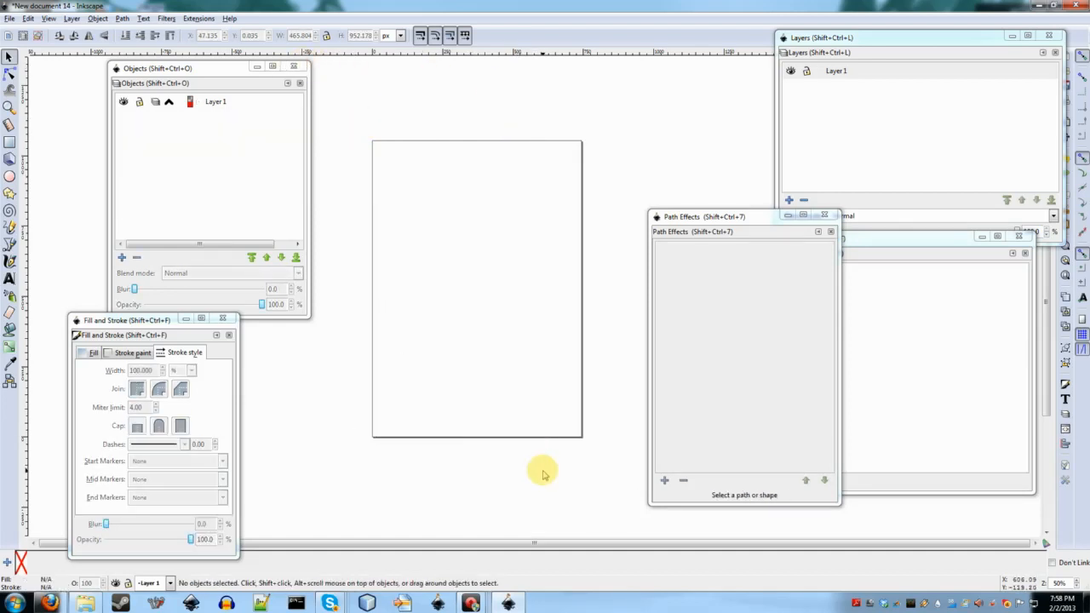
scroll(503, 244, up, 2)
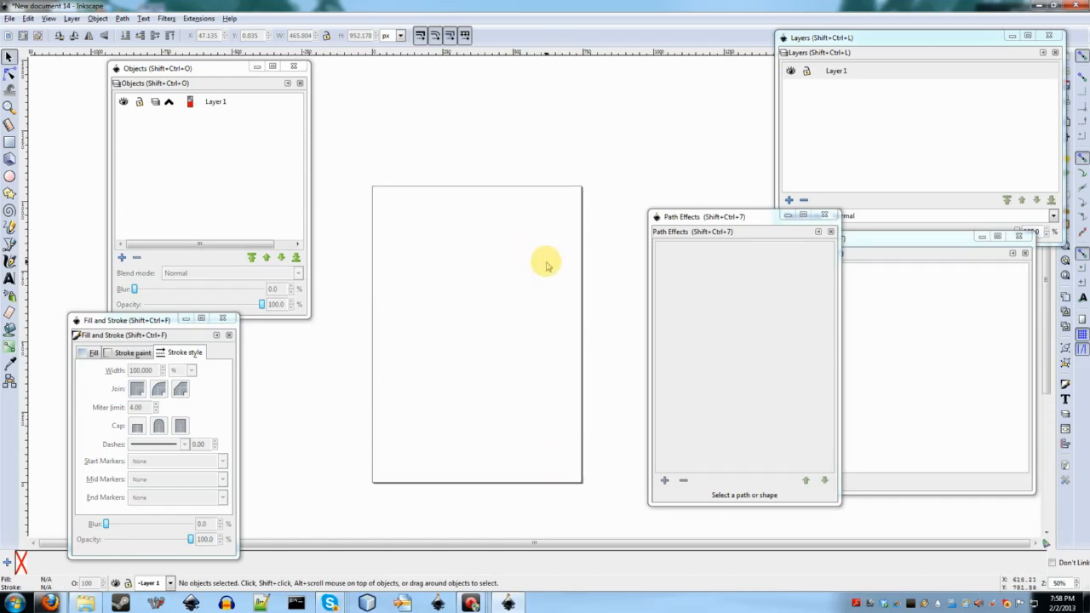
Step: Draw a wide teal ellipse with a dark green outline across the upper half of the page, about three quarters of its width
key(e)
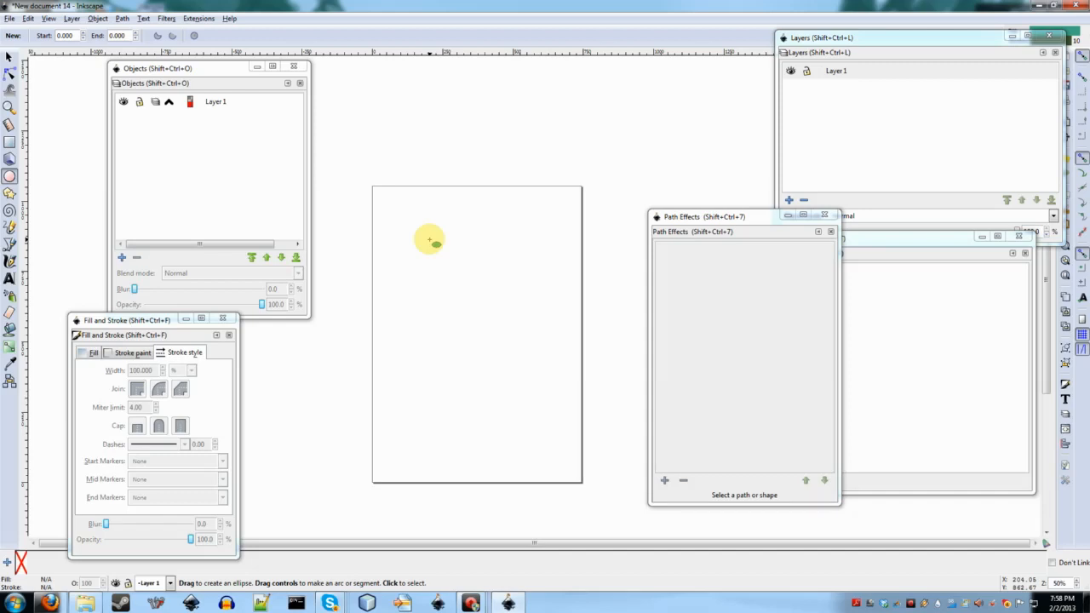
scroll(429, 239, up, 2)
scroll(429, 240, down, 2)
mouse_move(394, 205)
mouse_down()
mouse_move(511, 305)
mouse_move(556, 310)
mouse_up()
scroll(511, 273, up, 4)
scroll(513, 268, down, 2)
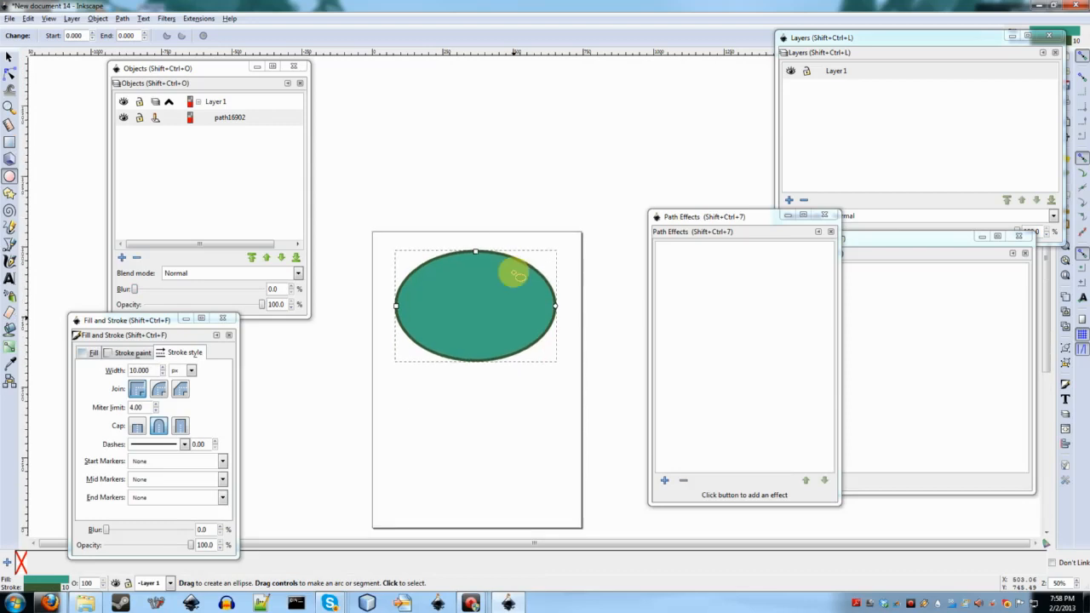
ctrl+scroll(513, 263, up, 1)
ctrl+scroll(502, 288, up, 1)
scroll(499, 284, left, 2)
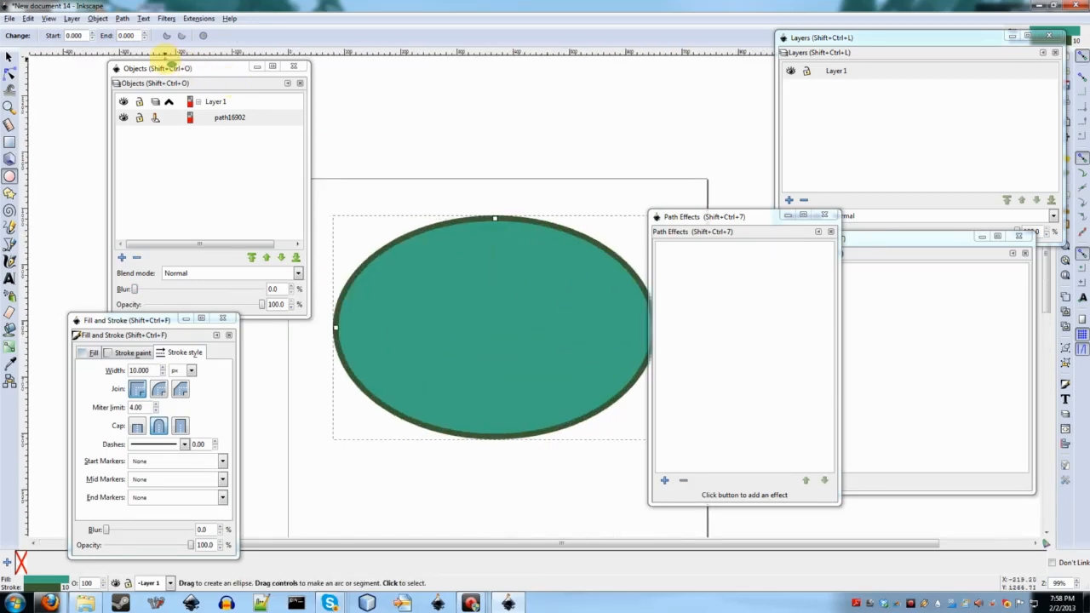
Step: Move the Objects and Fill and Stroke dialogs away from the ellipse to free canvas space
click(181, 73)
drag(184, 77, 115, 51)
click(147, 317)
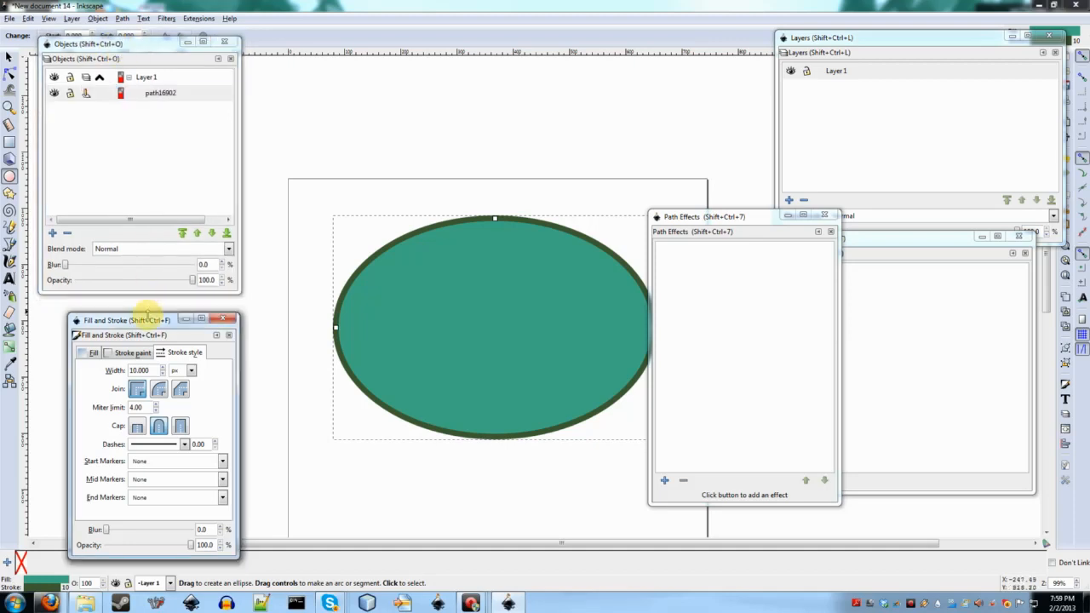
Step: Close the Path Effects, Tags and Objects dialogs, and place the Fill and Stroke dialog below the Layers dialog
drag(146, 319, 115, 307)
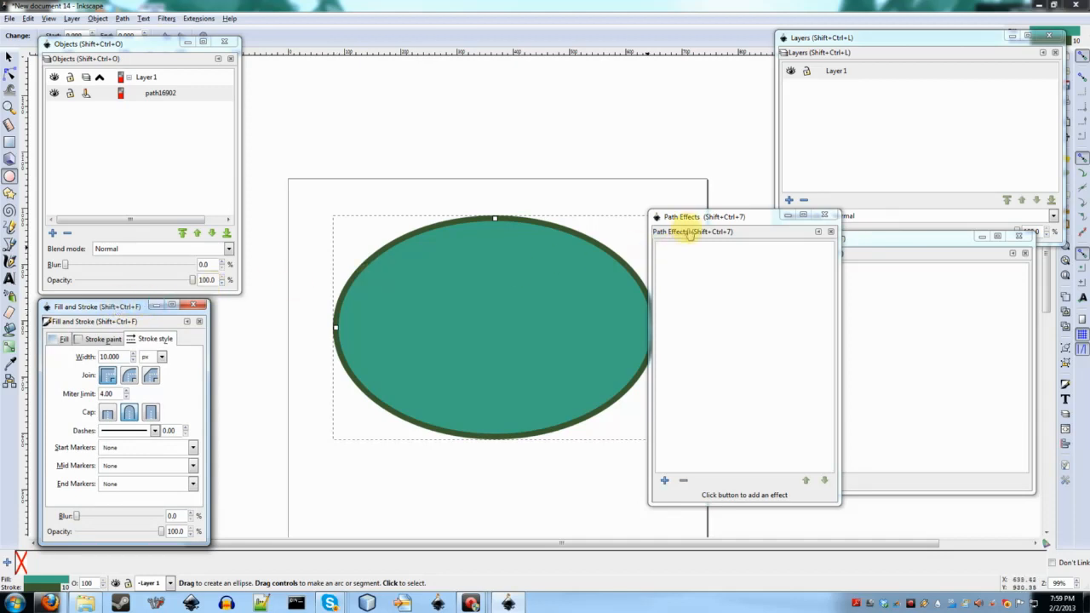
drag(690, 219, 762, 263)
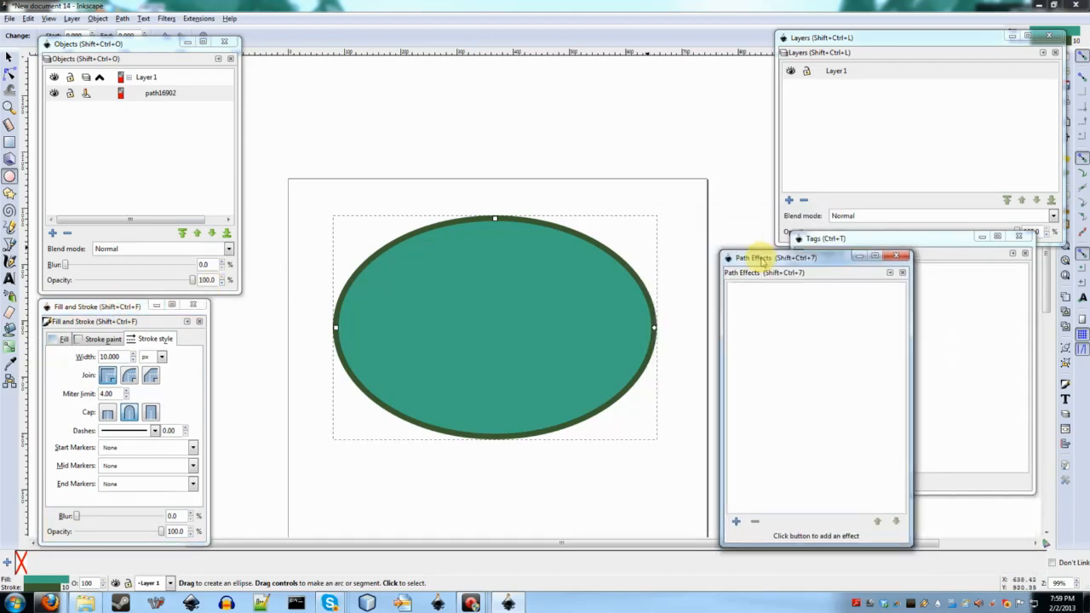
click(901, 257)
click(1019, 236)
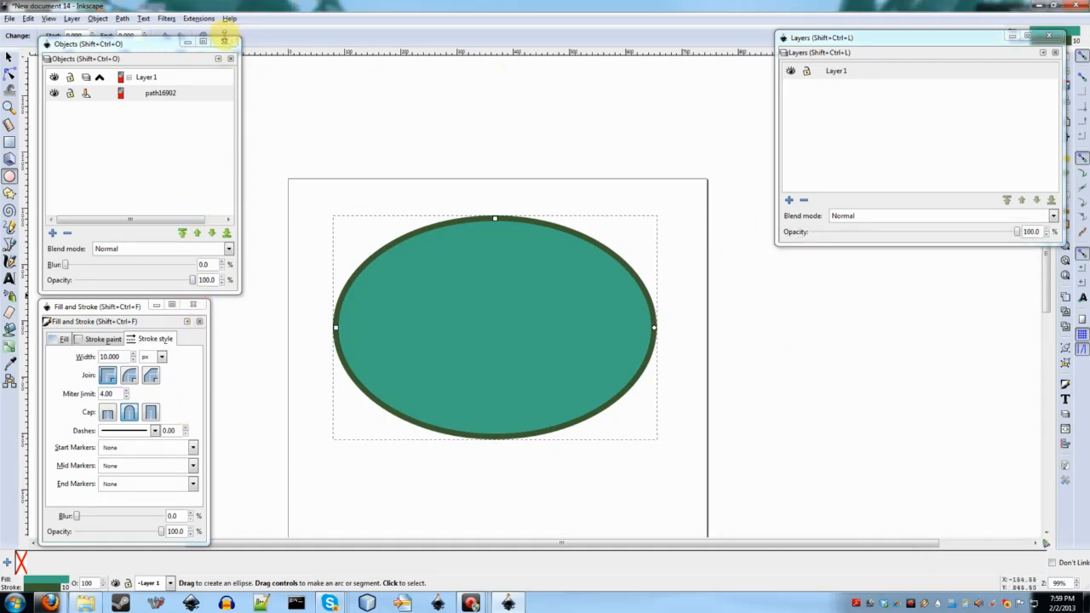
click(224, 41)
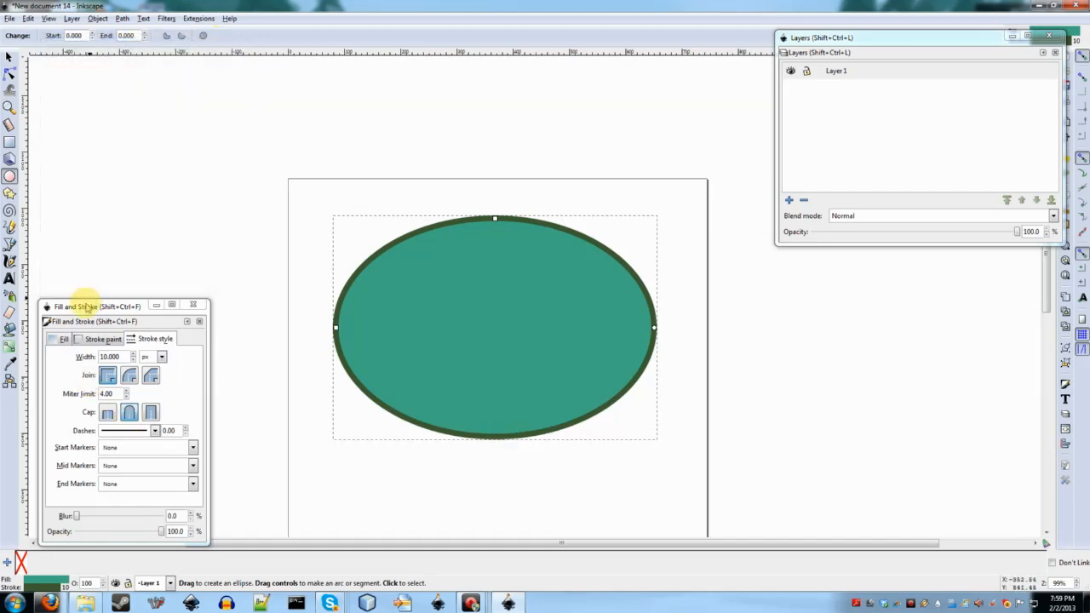
mouse_move(88, 306)
mouse_down()
mouse_move(943, 286)
mouse_move(924, 290)
mouse_up()
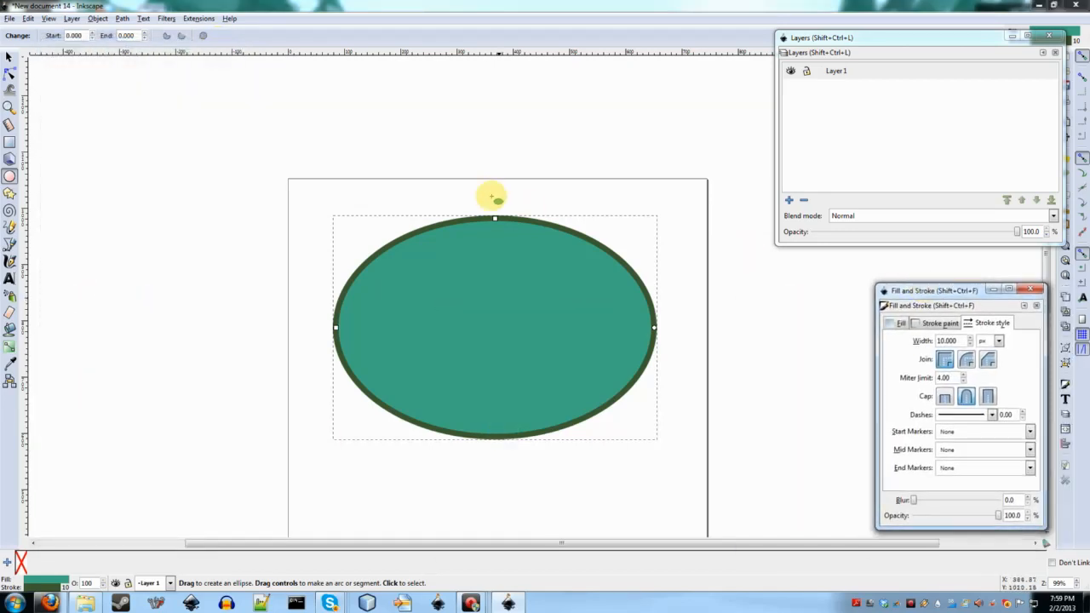
Step: Open the Swatches dialog, make it narrower and taller, and place it on the opposite side of the canvas from Layers
key(shift+ctrl+w)
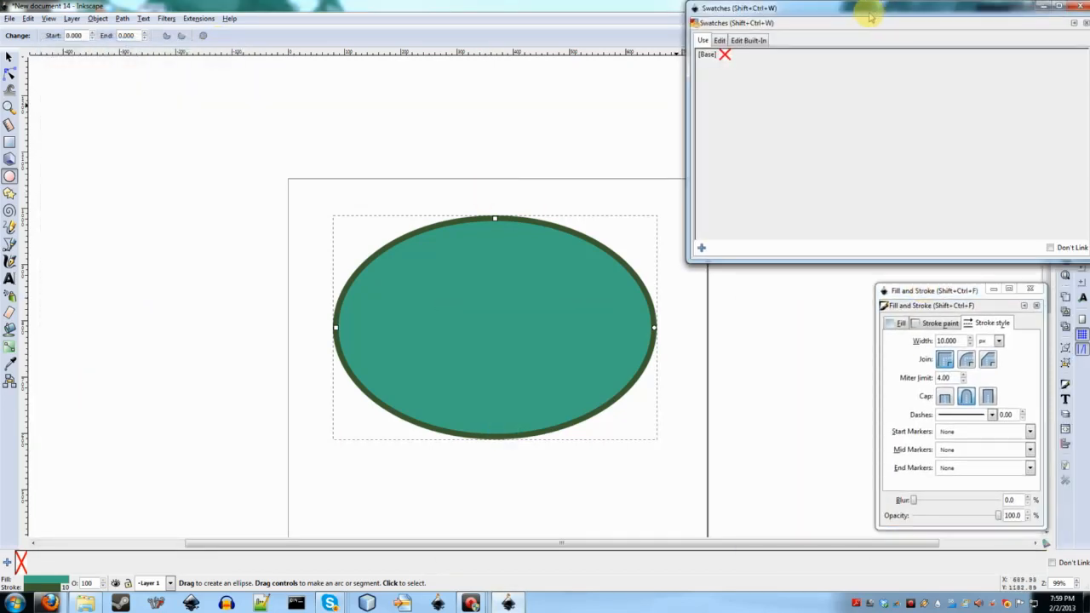
drag(870, 17, 321, 79)
click(48, 18)
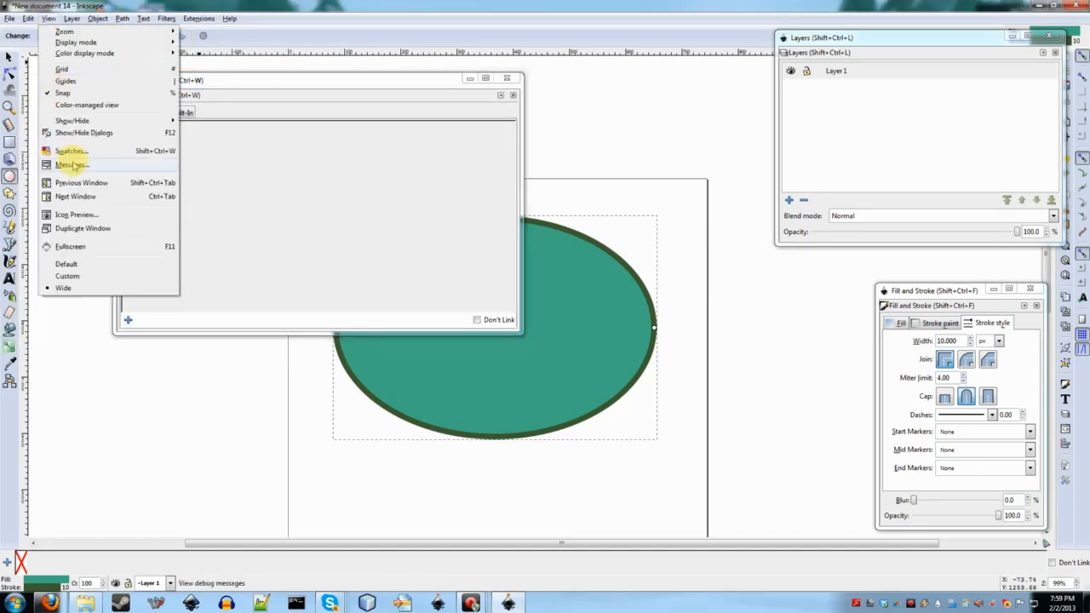
click(360, 77)
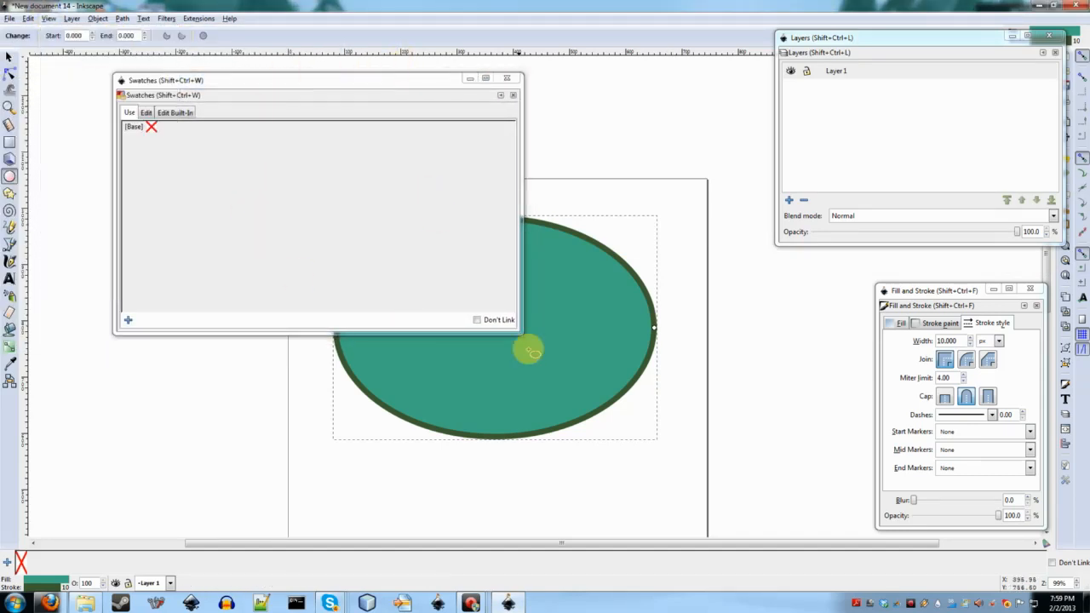
drag(518, 324, 357, 410)
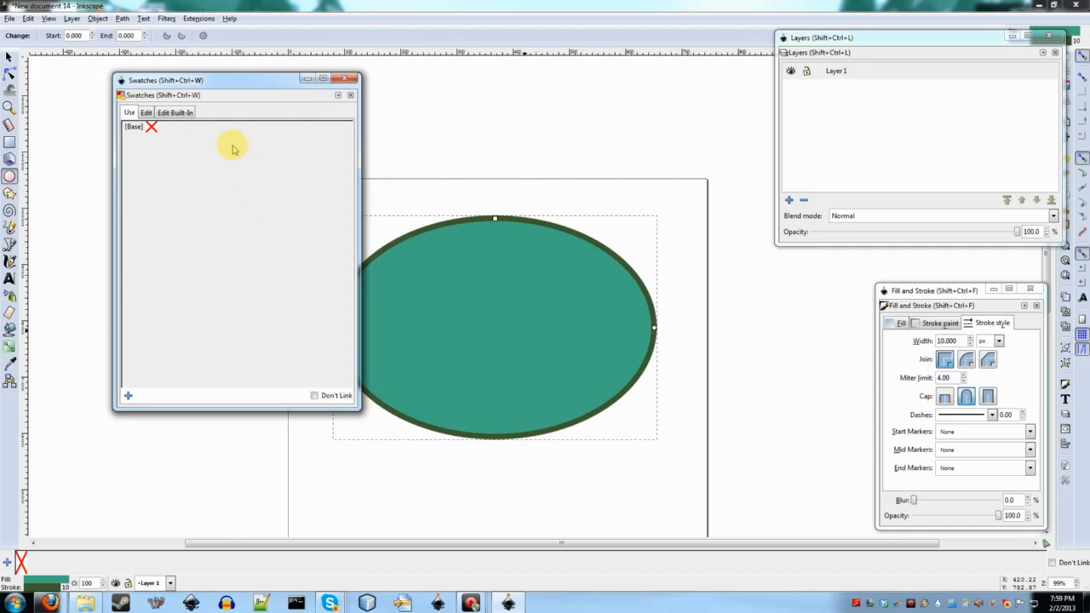
drag(225, 80, 160, 39)
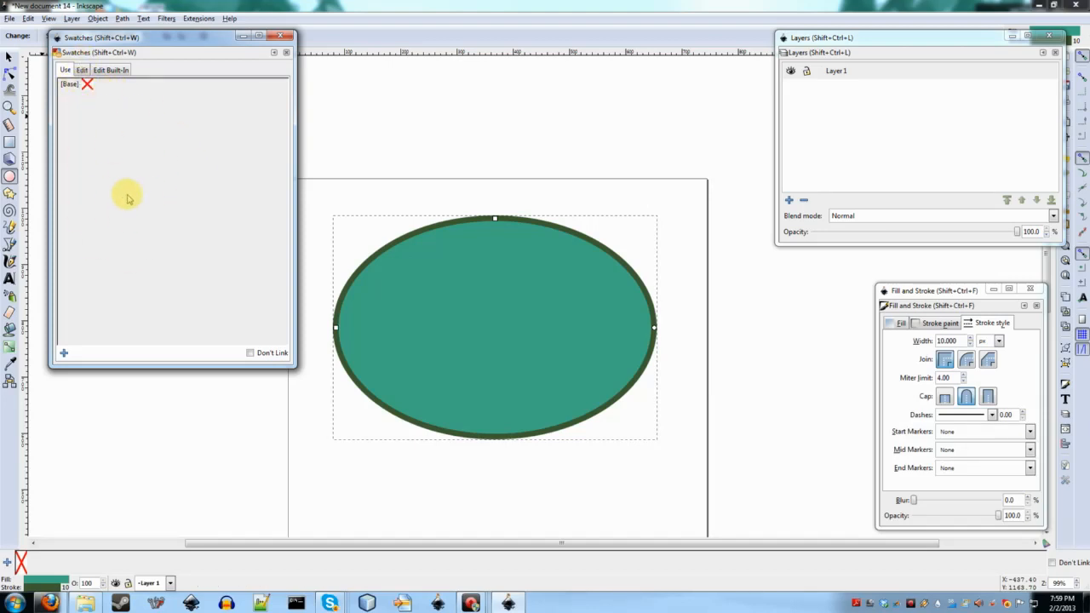
Step: Examine the document's own swatch groups, the list of built-in palettes and the options for adding to it
click(80, 72)
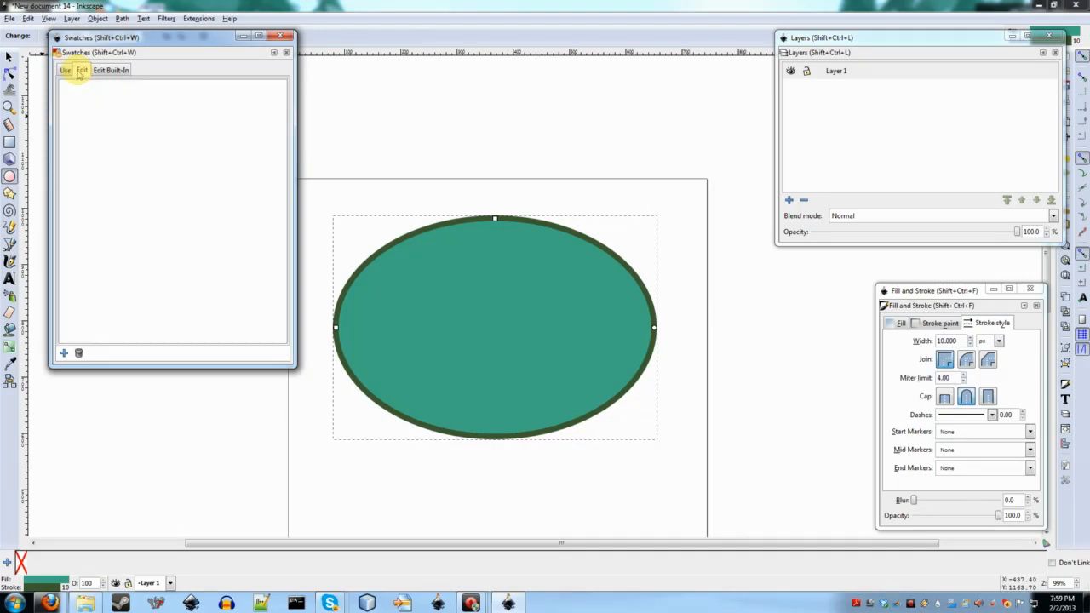
click(106, 71)
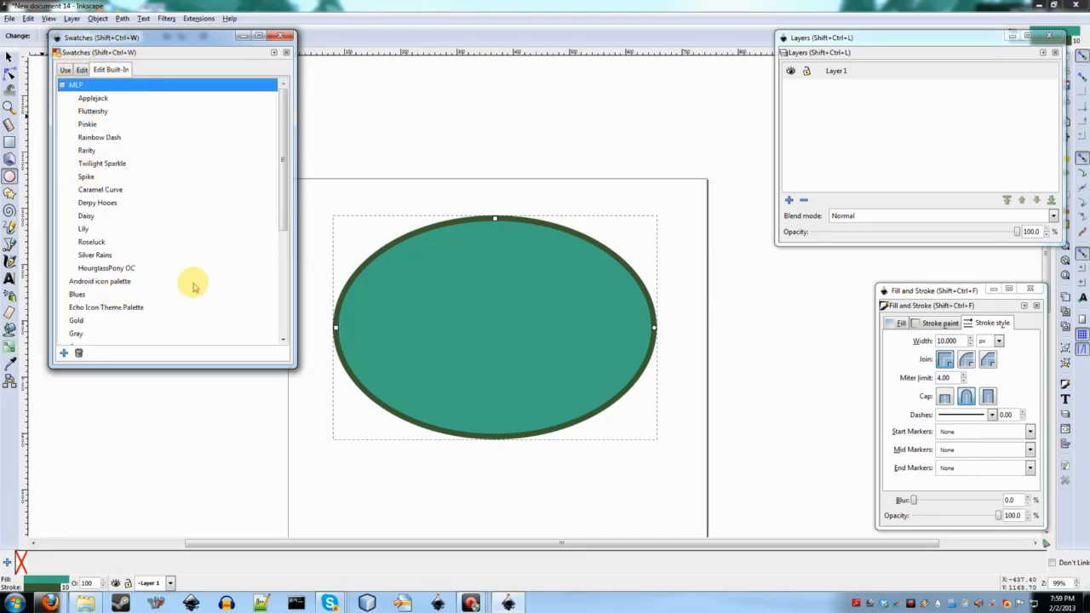
scroll(161, 267, down, 3)
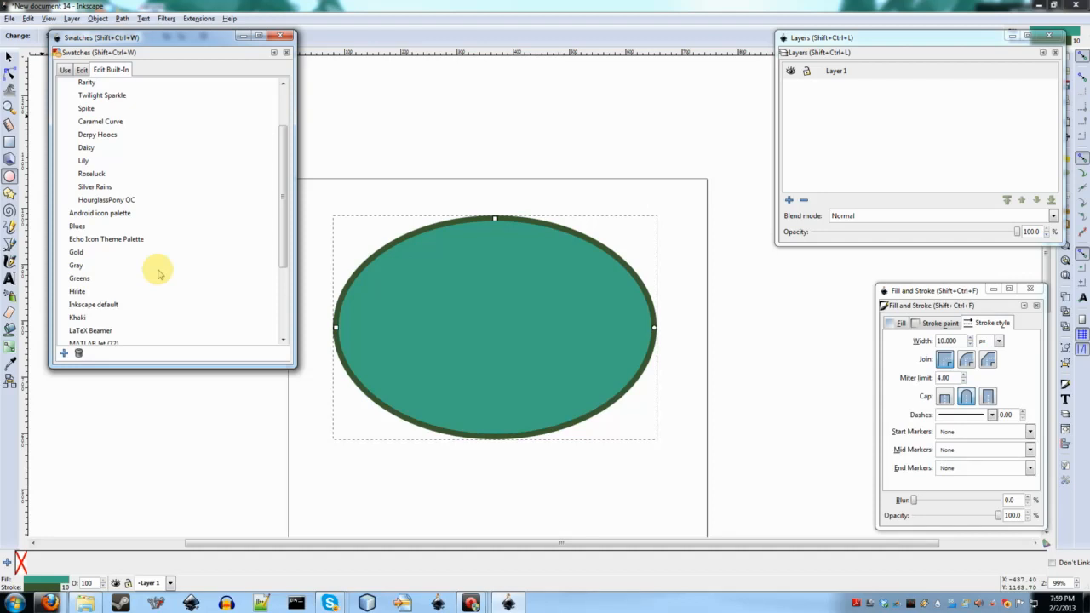
scroll(158, 273, up, 2)
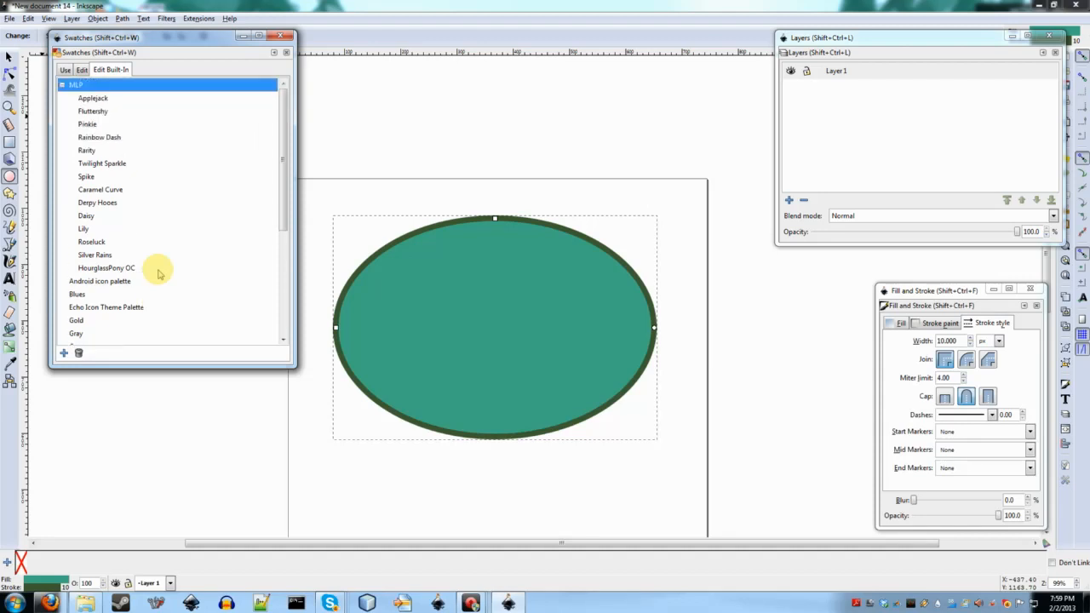
scroll(124, 129, down, 5)
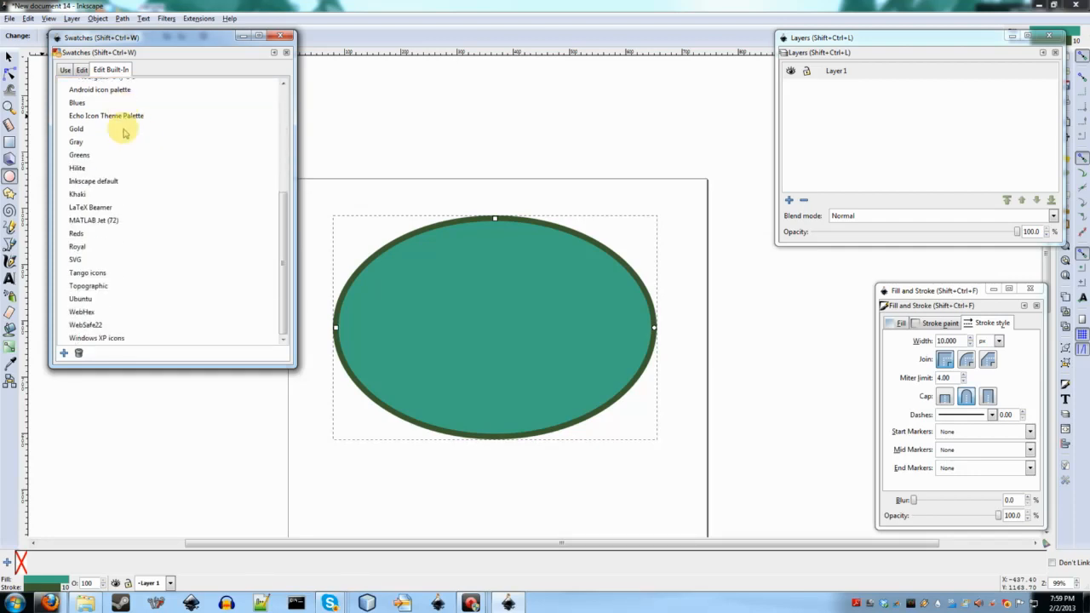
scroll(134, 228, up, 5)
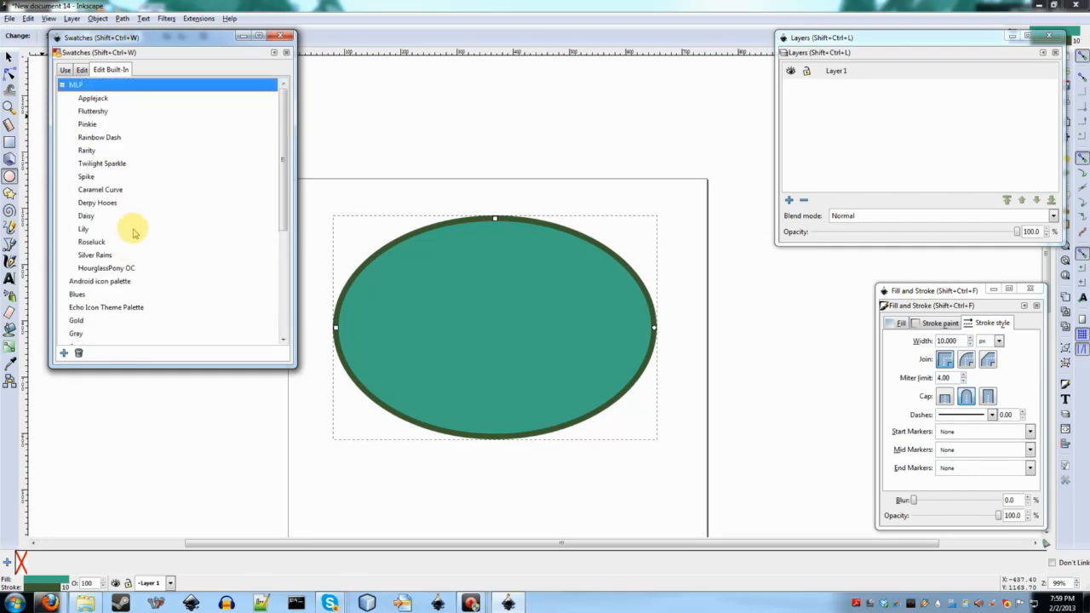
scroll(134, 229, down, 5)
scroll(77, 289, down, 5)
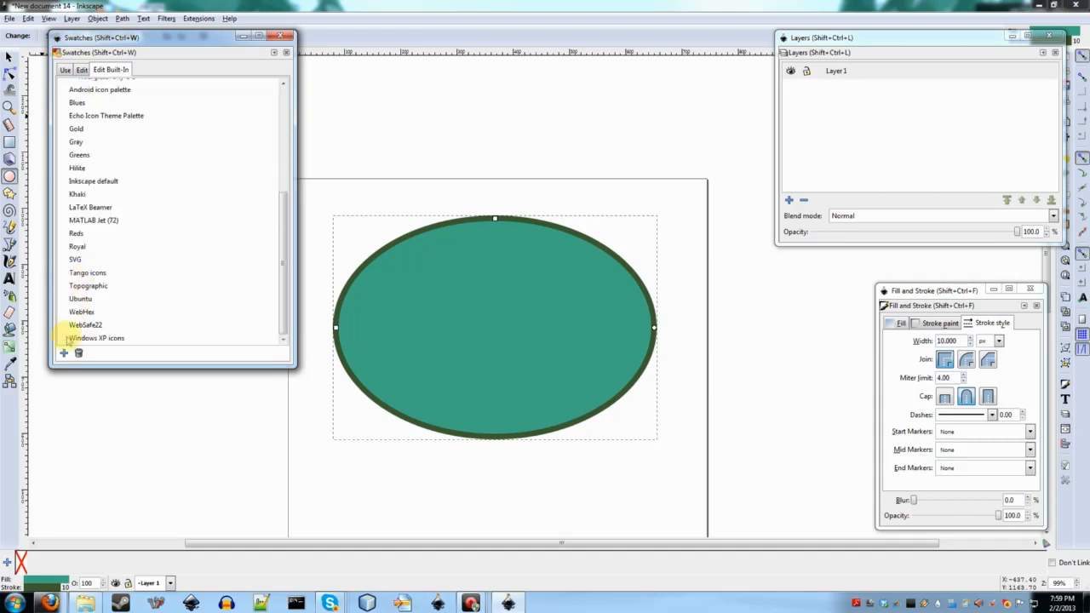
click(63, 353)
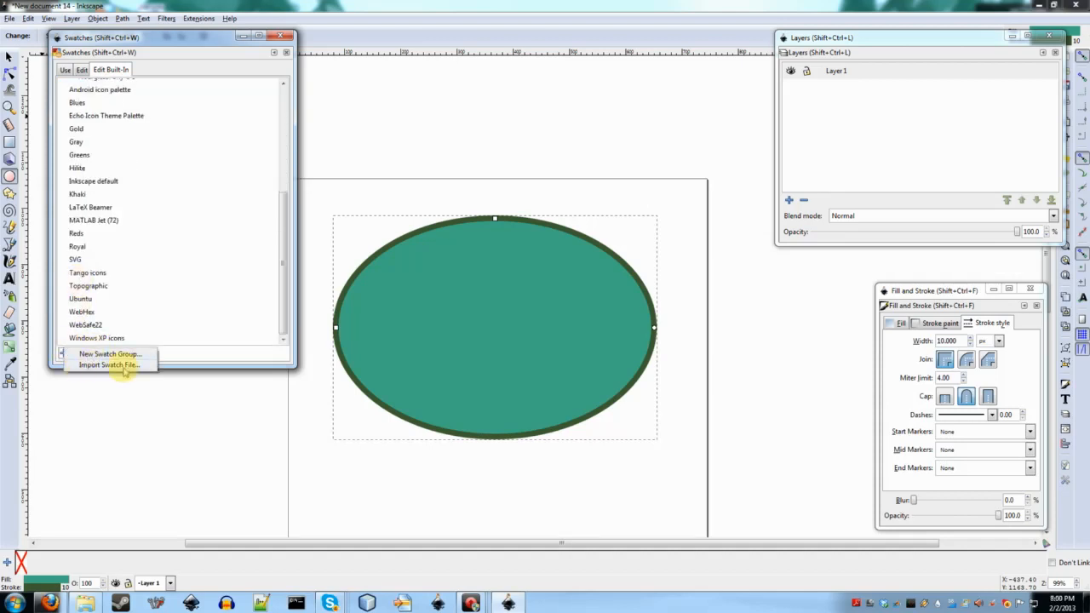
click(226, 361)
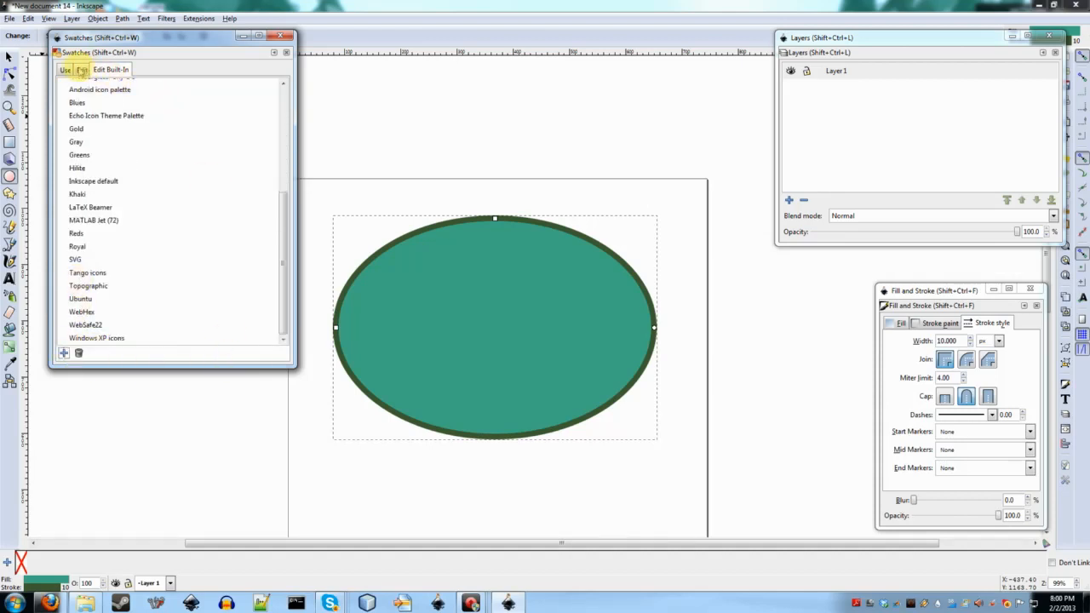
Step: Add all MLP swatch groups to the swatches in use and widen the Swatches dialog to fit the colour rows
click(66, 70)
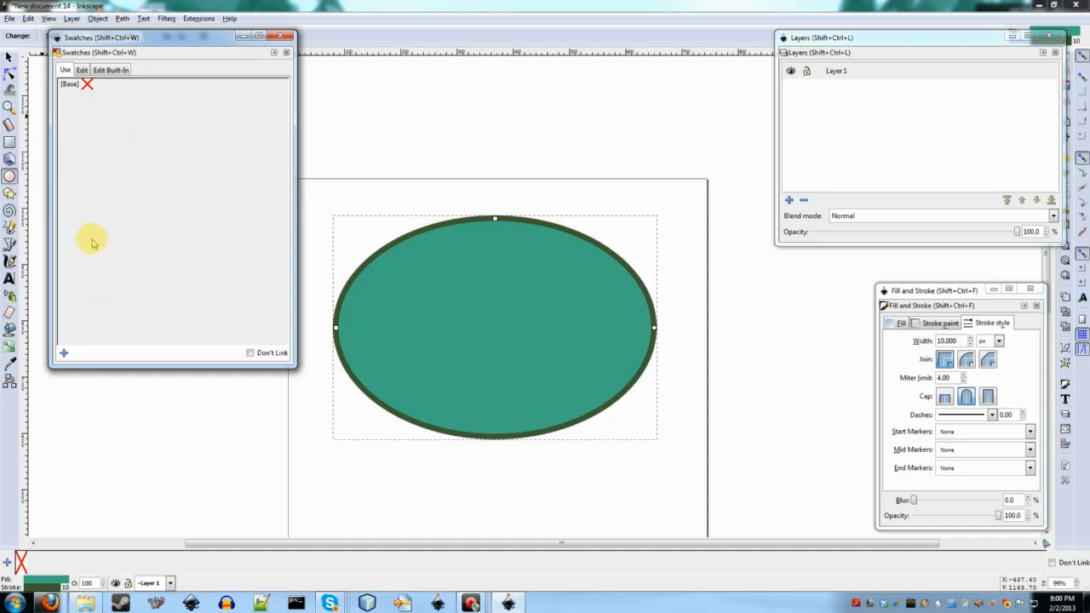
click(63, 353)
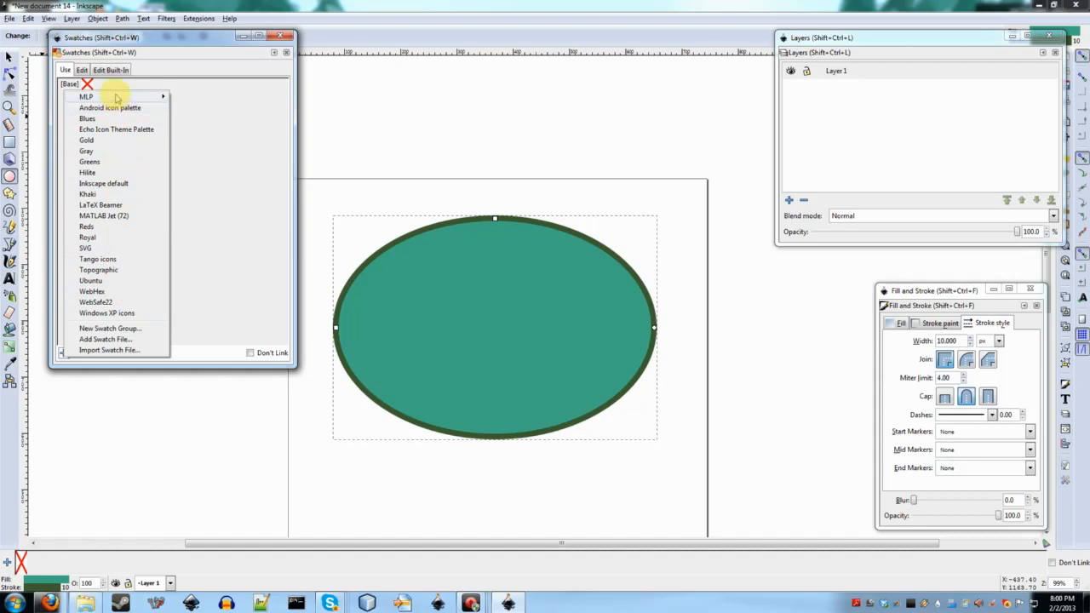
mouse_move(115, 100)
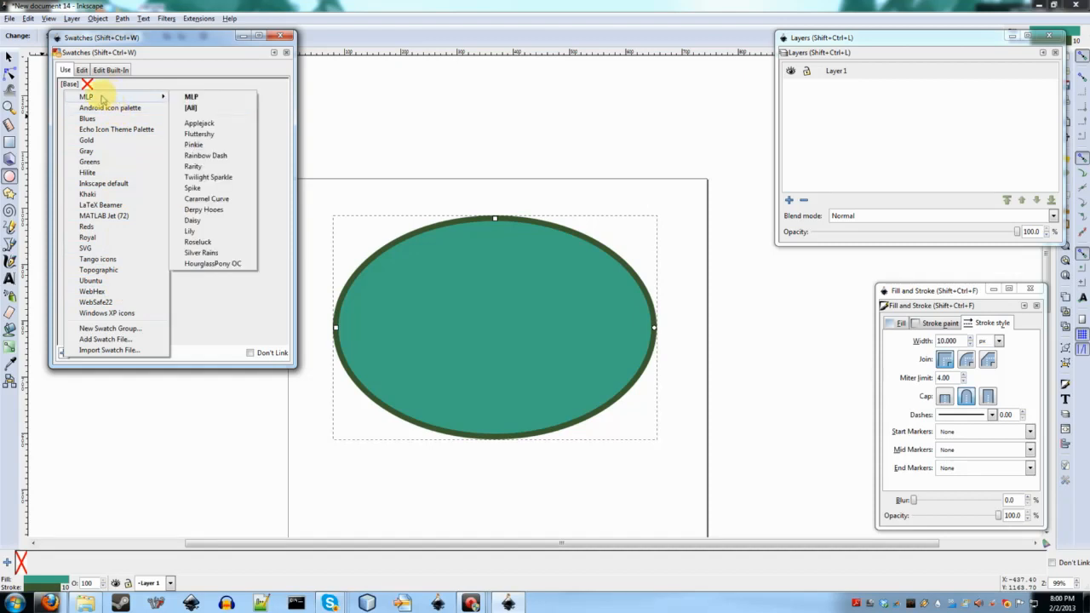
click(192, 109)
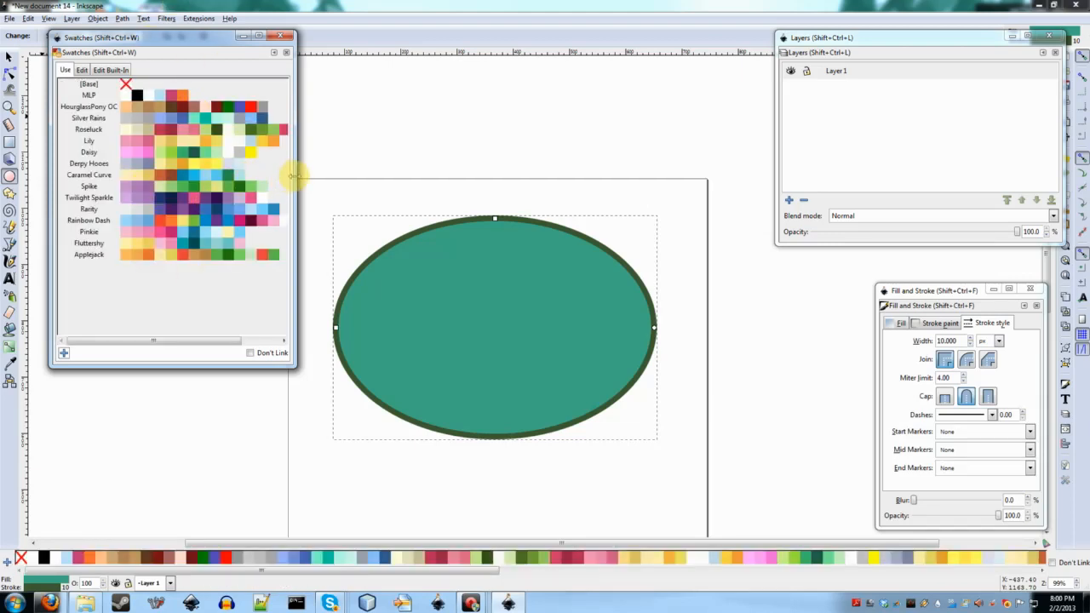
drag(293, 177, 360, 165)
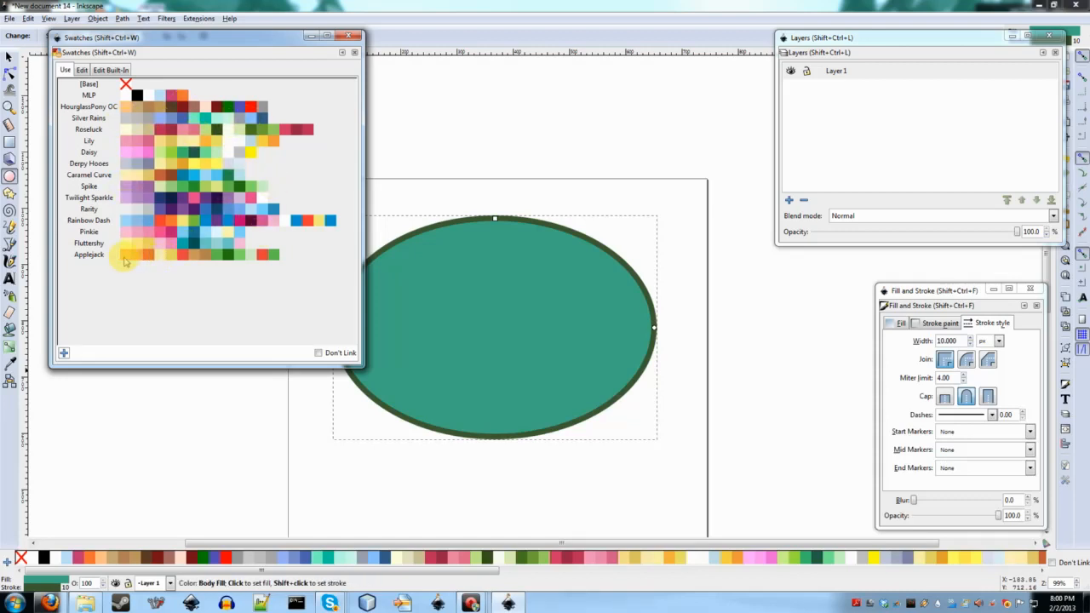
click(109, 70)
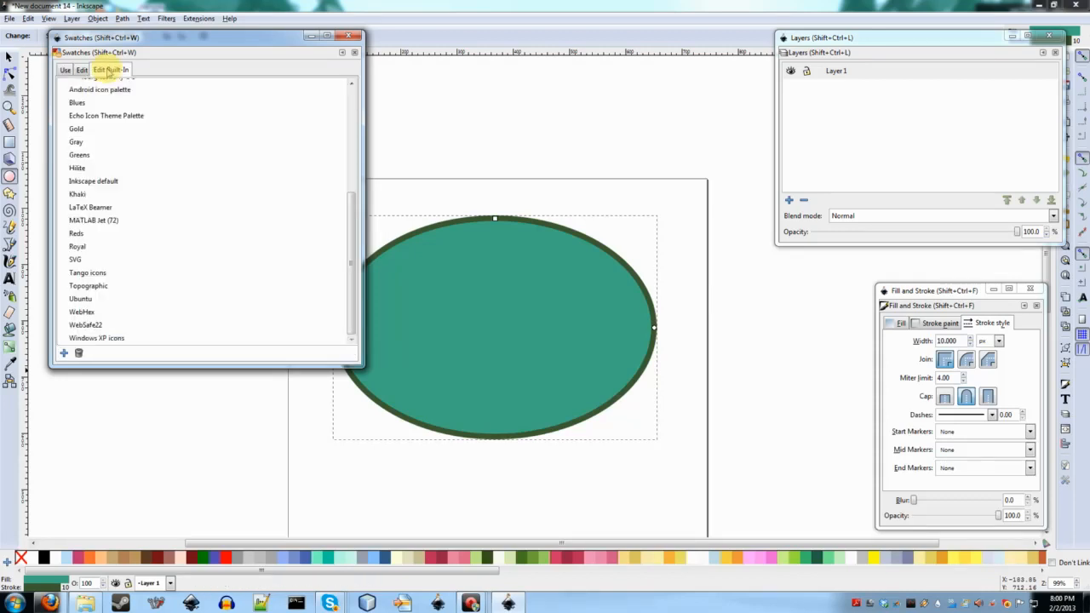
scroll(132, 213, up, 5)
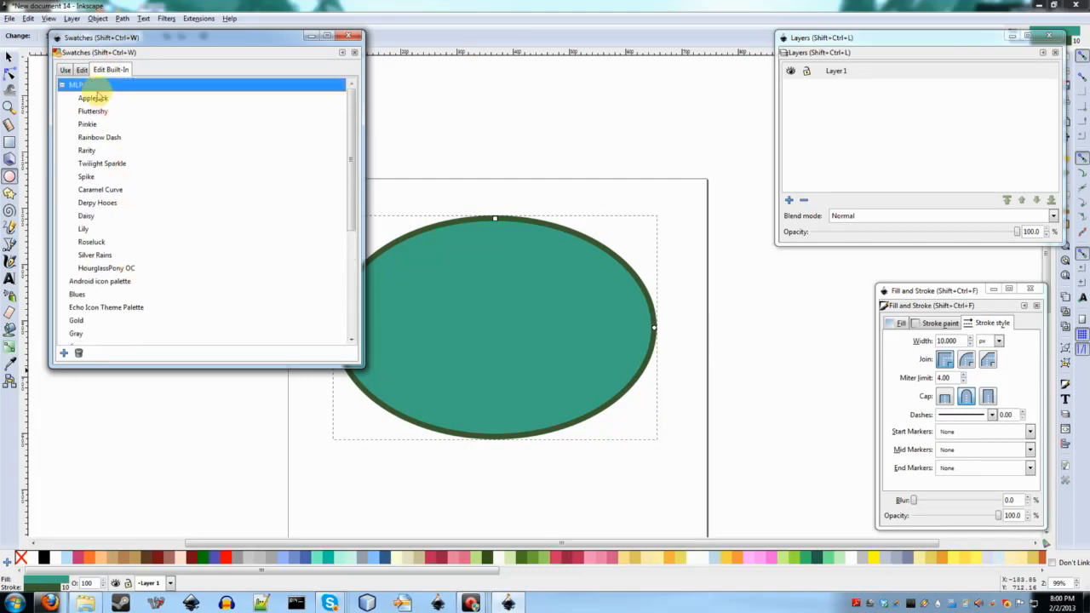
click(63, 70)
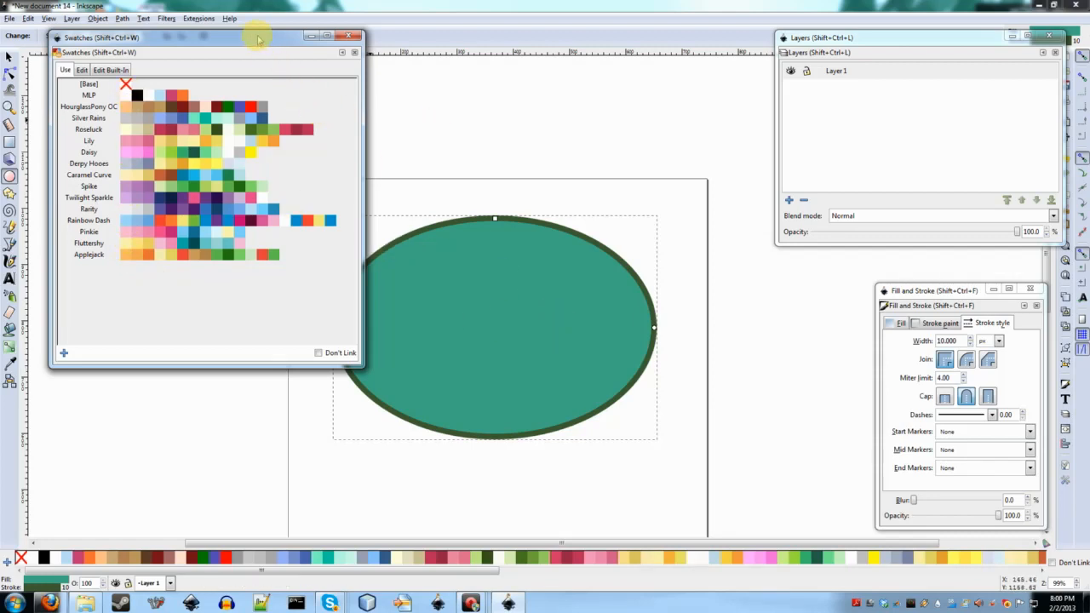
Step: Move the Swatches dialog clear of the ellipse, then apply Silver Rains' Eye Grad Light as its fill and the adjacent darker teal as its stroke
drag(258, 34, 942, 29)
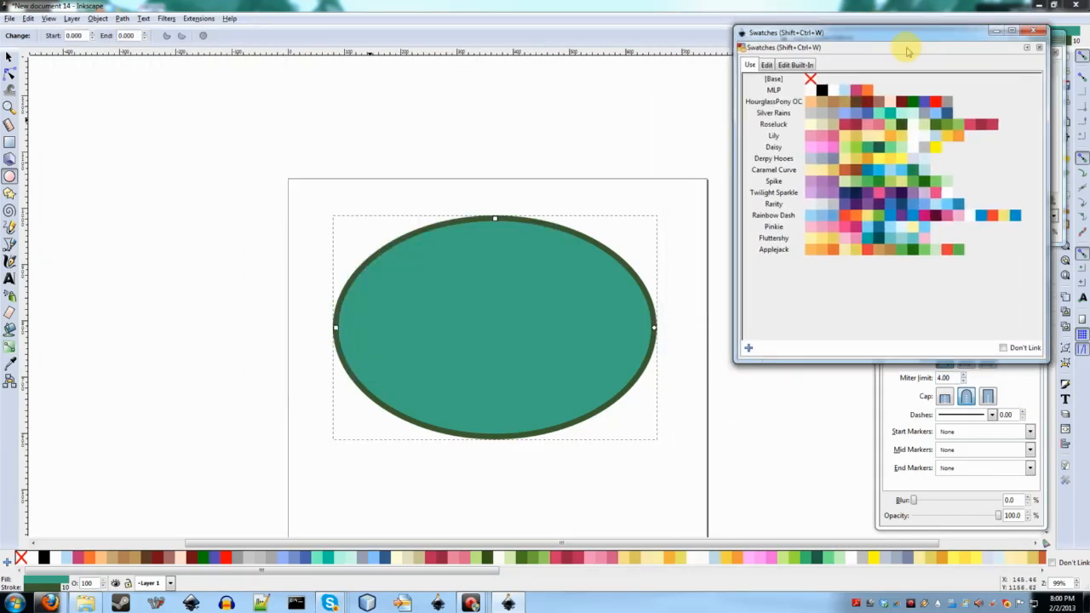
click(879, 117)
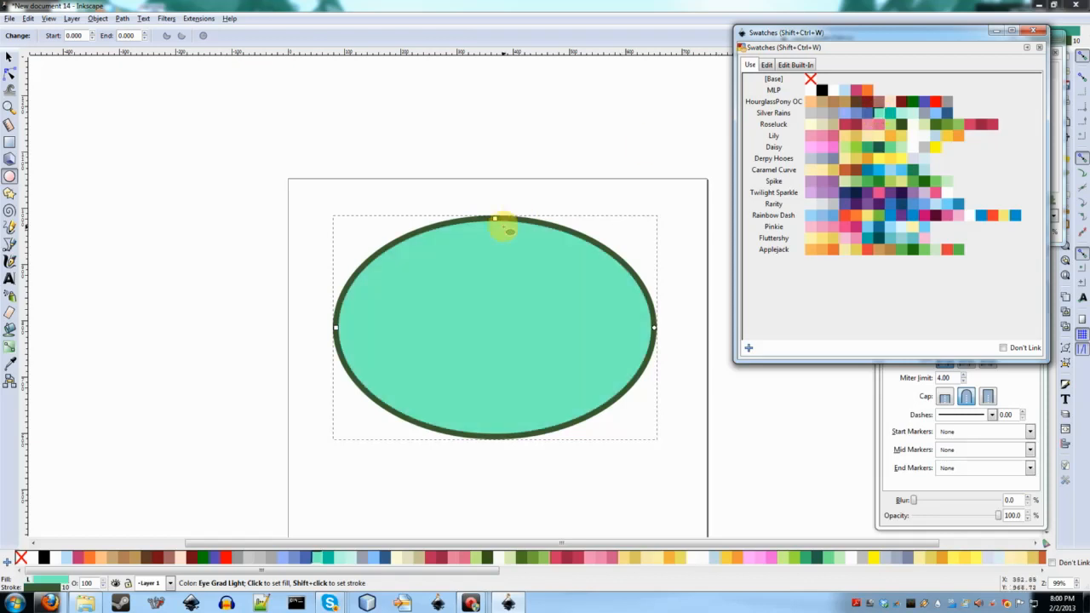
shift+click(890, 116)
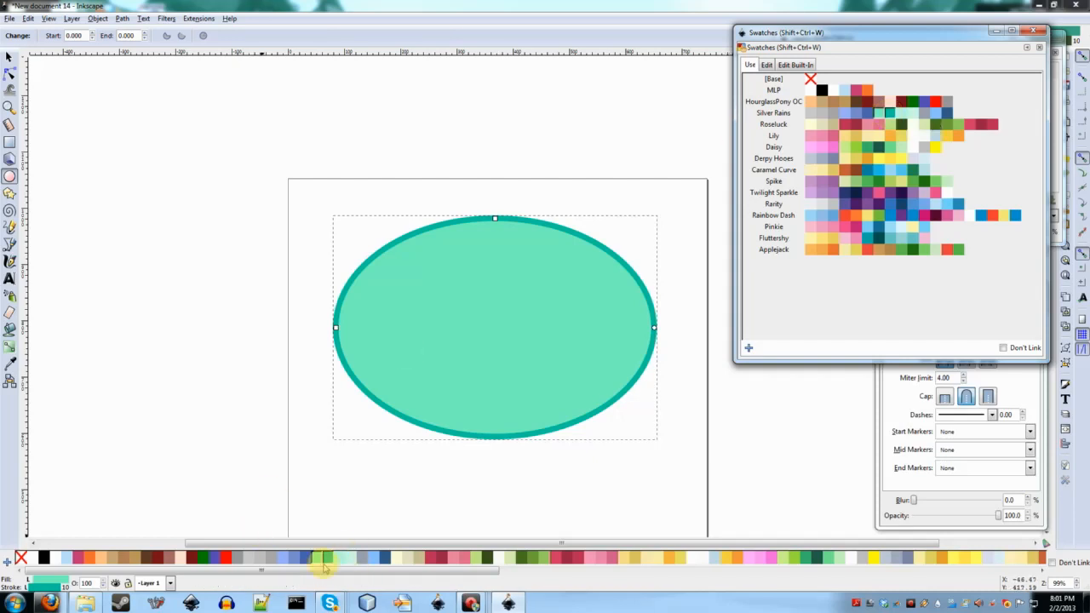
Step: Move the Swatches dialog off the Layers and Fill and Stroke dialogs, and leave the ellipse deselected with the Selector tool
key(s)
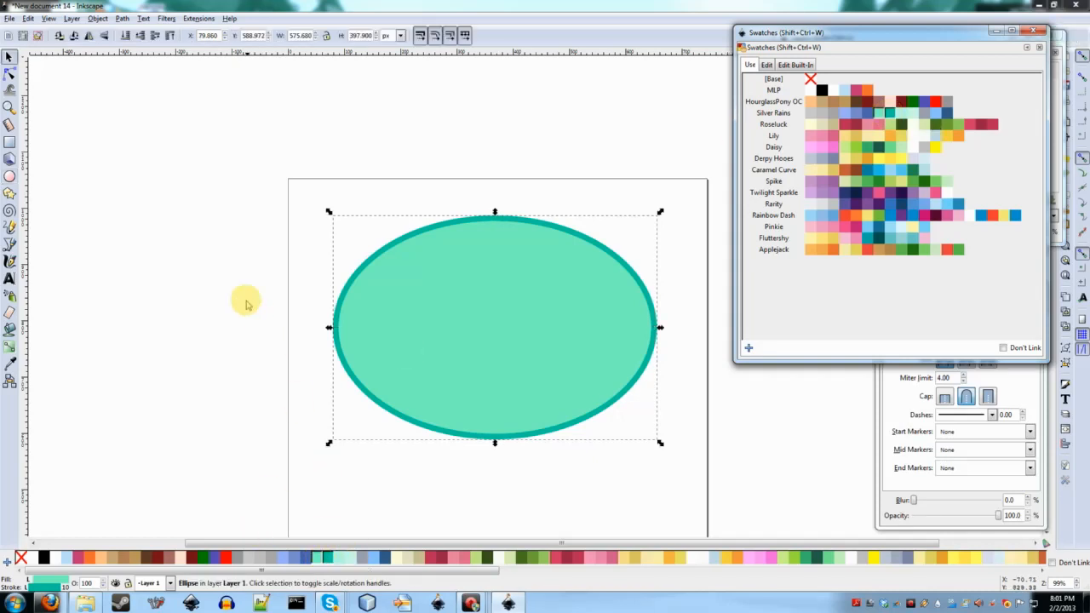
click(244, 297)
click(384, 293)
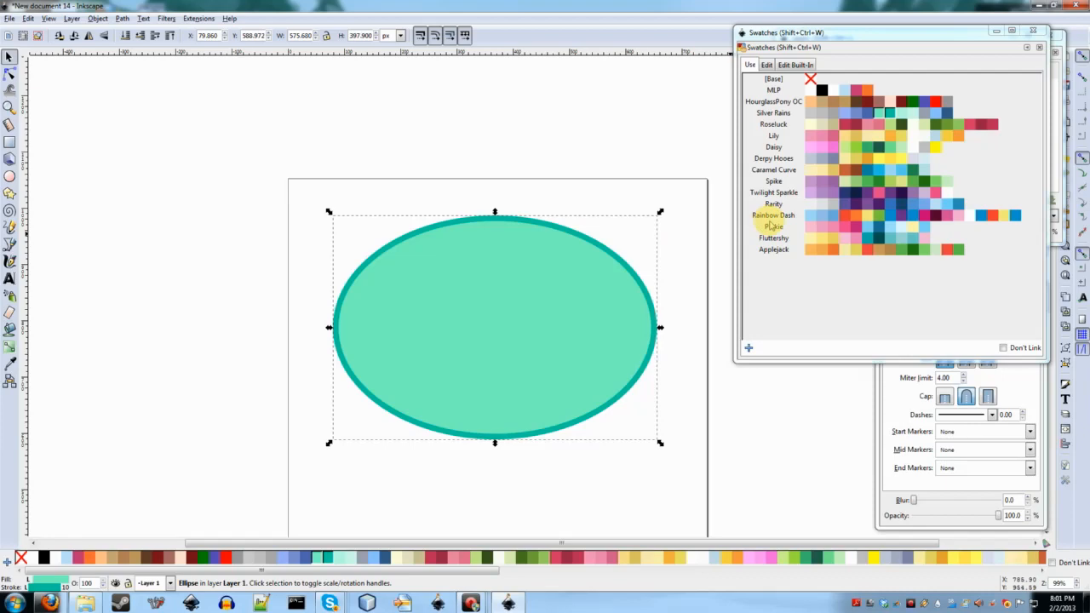
mouse_move(849, 36)
mouse_down()
mouse_move(410, 33)
mouse_move(157, 52)
mouse_move(164, 44)
mouse_up()
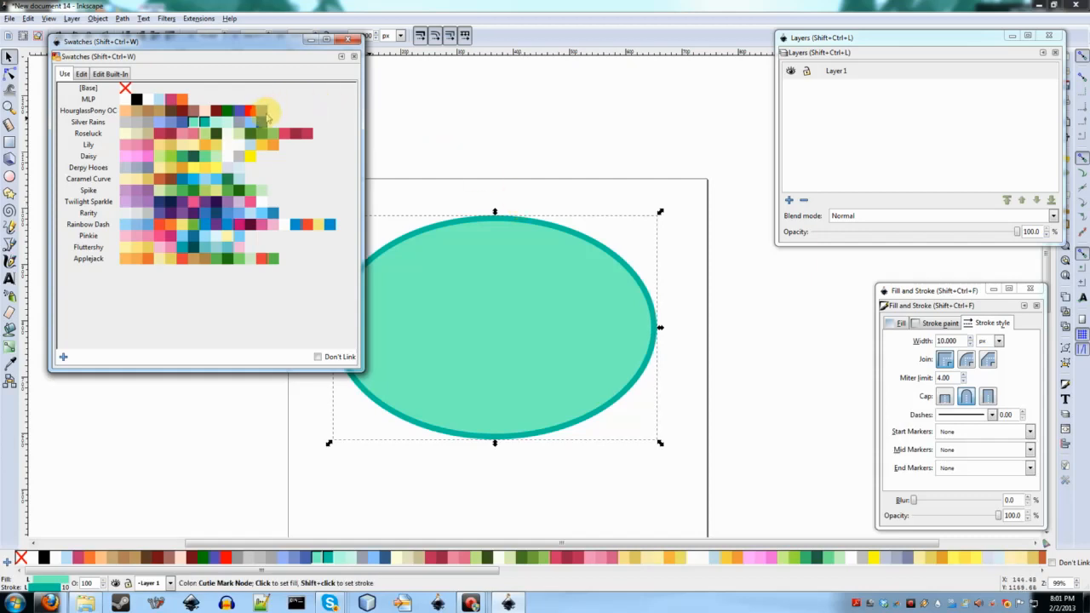
click(603, 128)
click(521, 272)
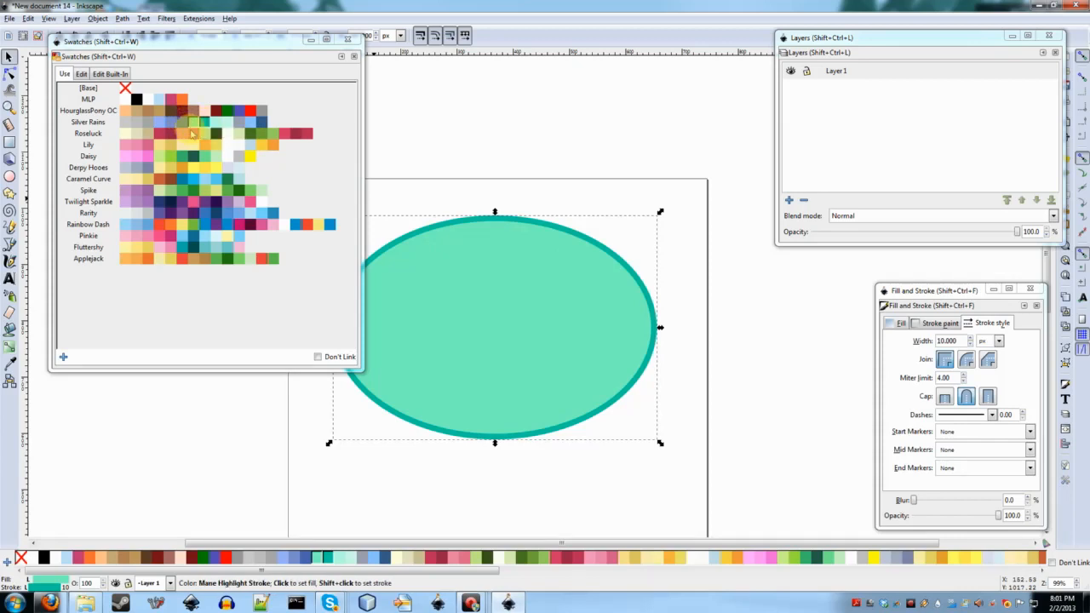
click(526, 122)
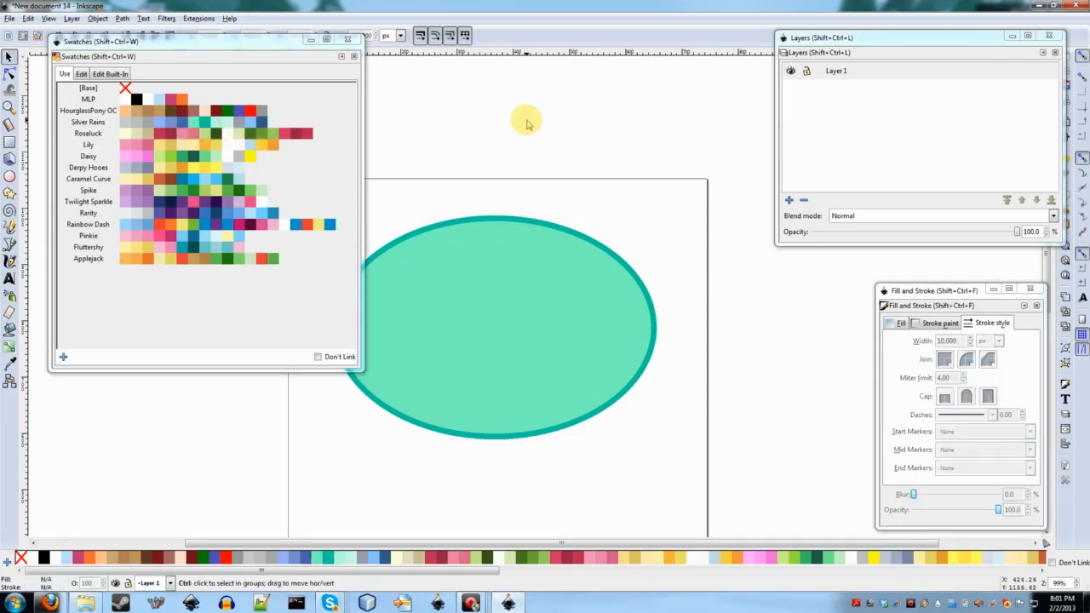
Step: Undo the ellipse's last stroke and fill changes, then enable Don't Link in the Swatches dialog with the ellipse selected
key(ctrl+z)
key(ctrl+z)
click(470, 274)
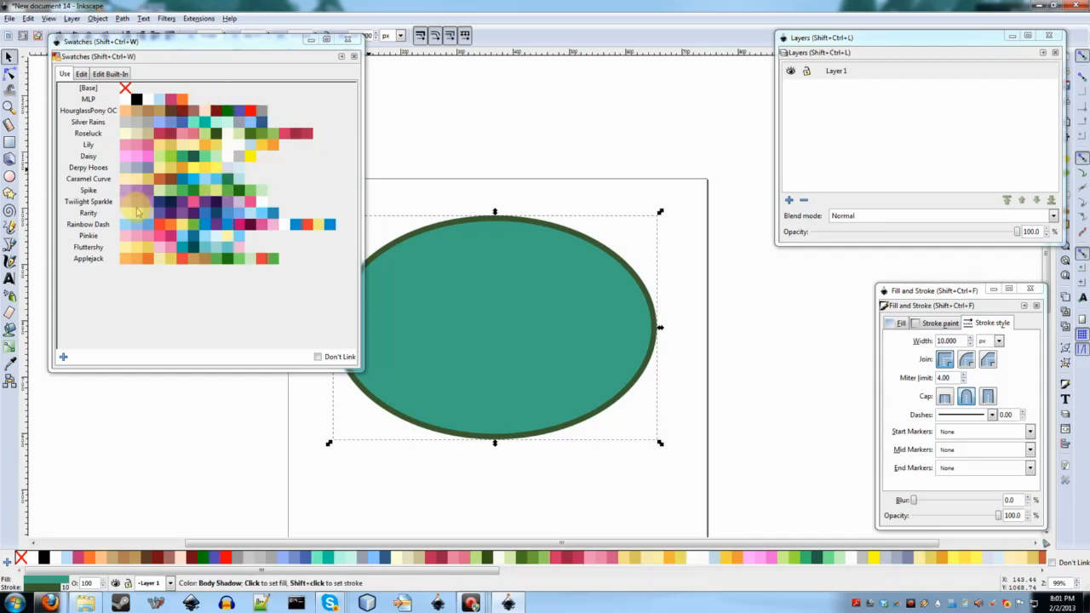
click(322, 358)
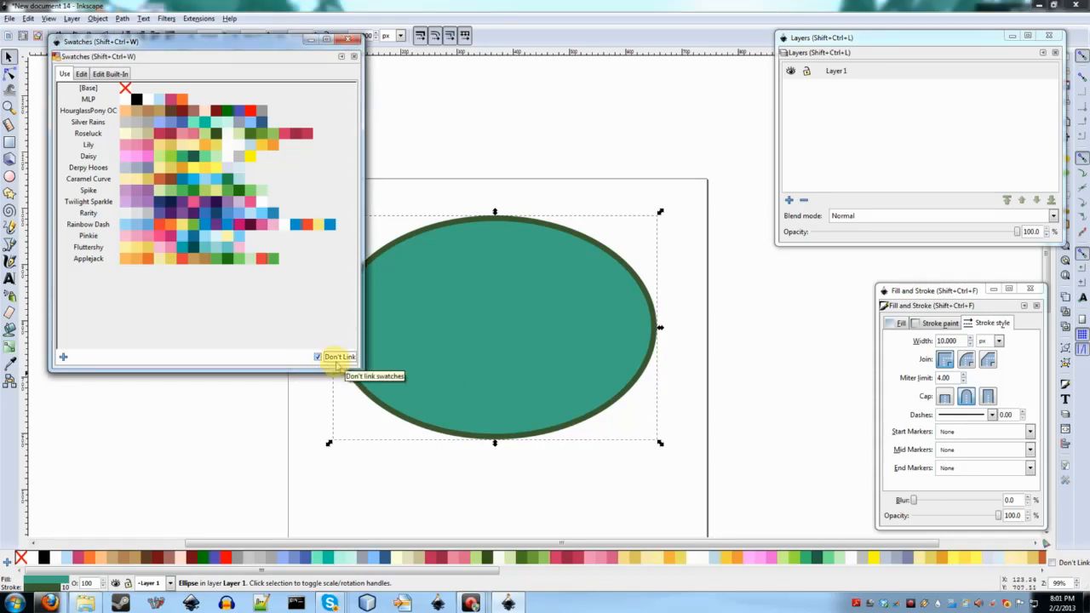
Step: Apply Silver Rains' Eye Grad Light as the ellipse's unlinked fill and Eye Grad Dark as its unlinked stroke
click(194, 124)
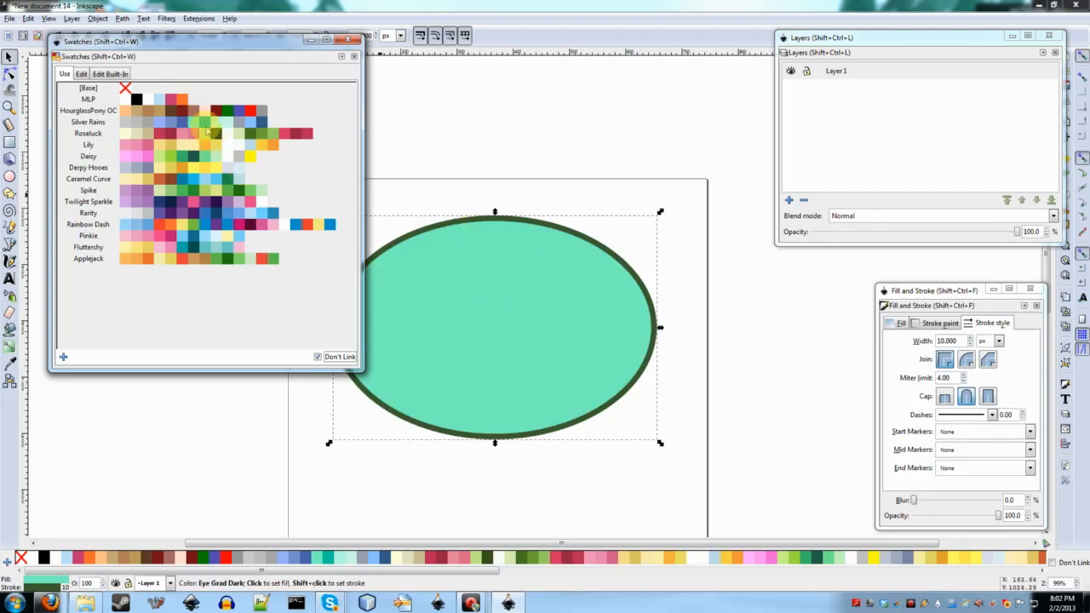
shift+click(206, 124)
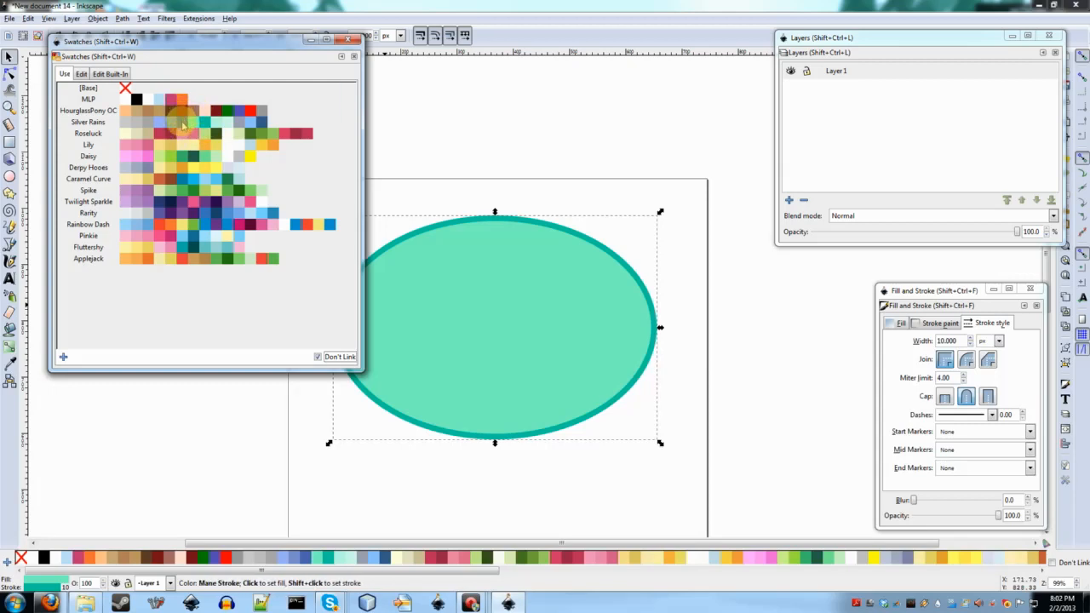
click(676, 182)
Step: Check the paint types and colour values of the ellipse's stroke and fill in Fill and Stroke
click(554, 303)
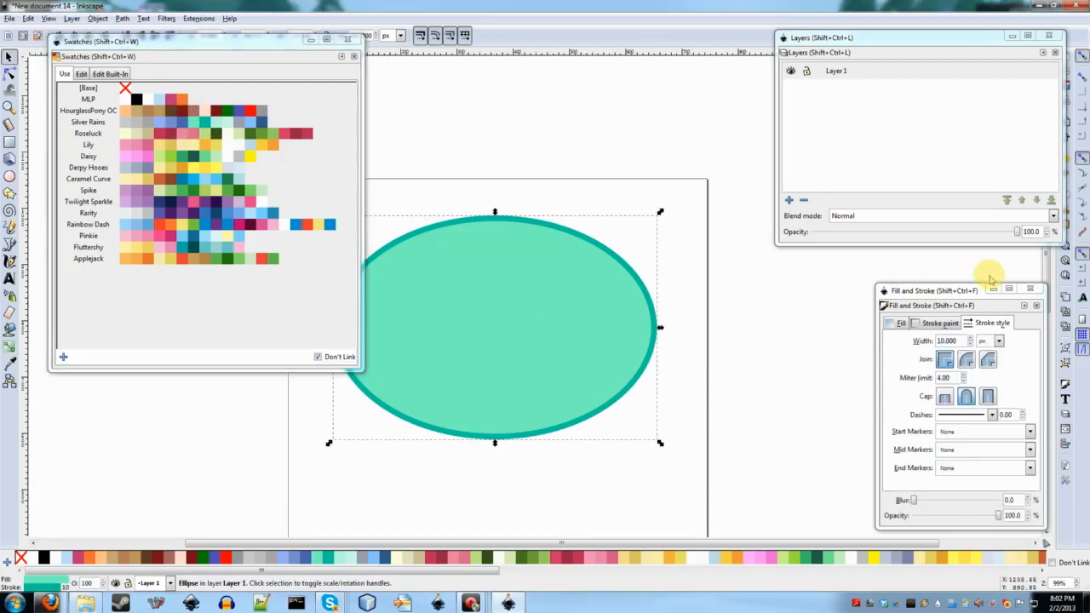
click(937, 323)
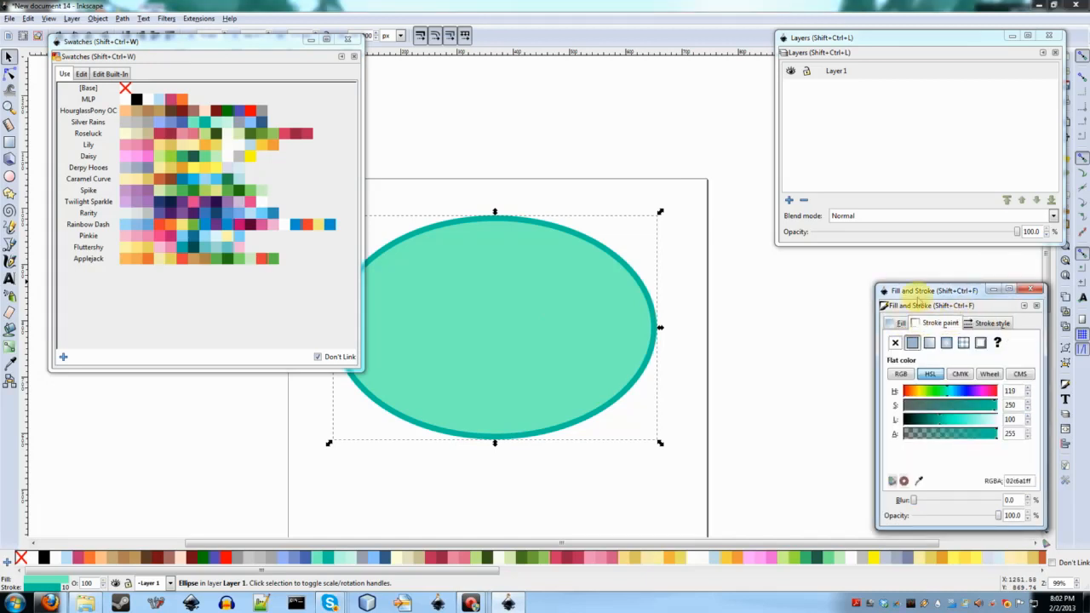
click(899, 323)
click(931, 324)
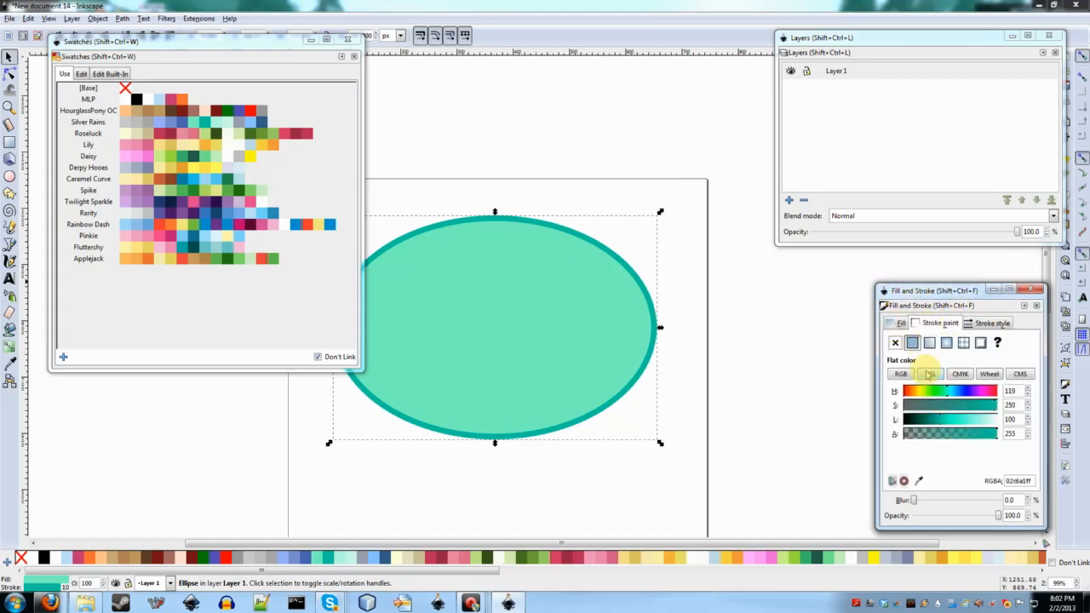
click(899, 324)
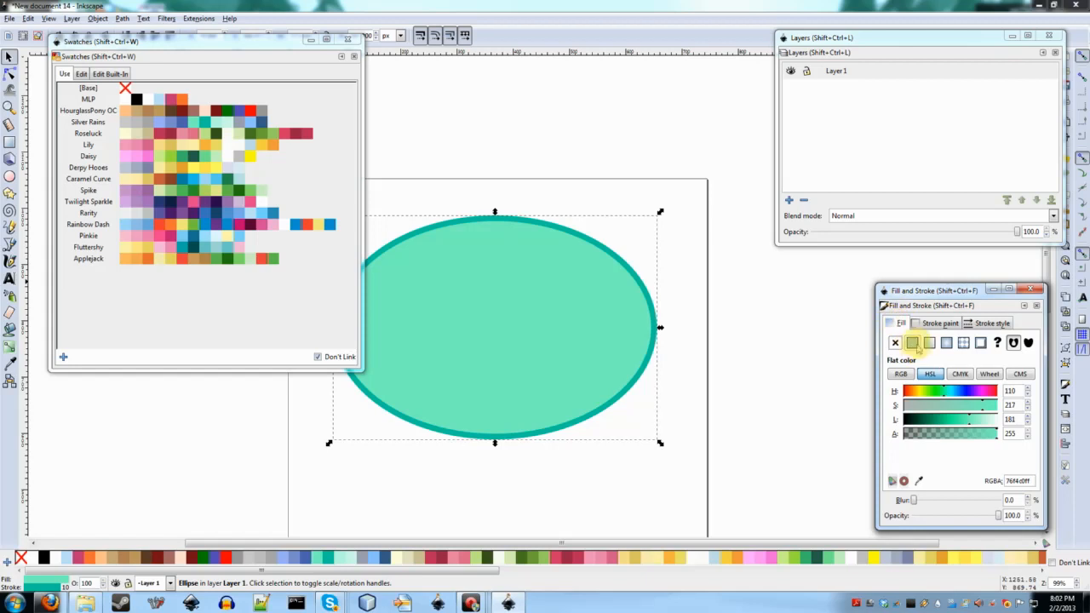
Step: Disable Don't Link and reapply Silver Rains' Eye Grad Light and Eye Grad Dark as the ellipse's linked fill and stroke, checking both paint types
click(339, 356)
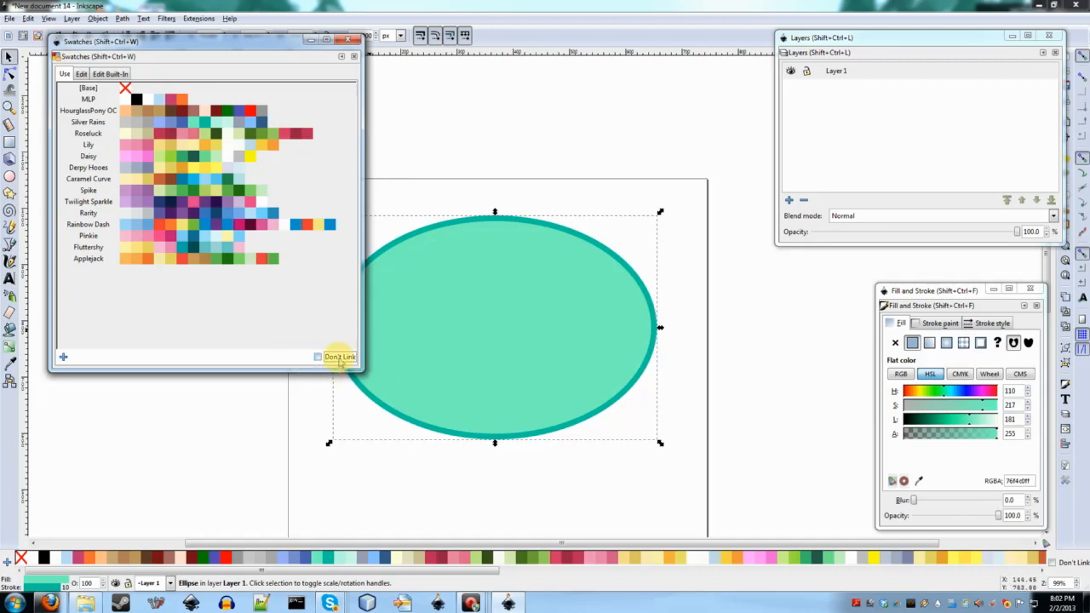
click(204, 126)
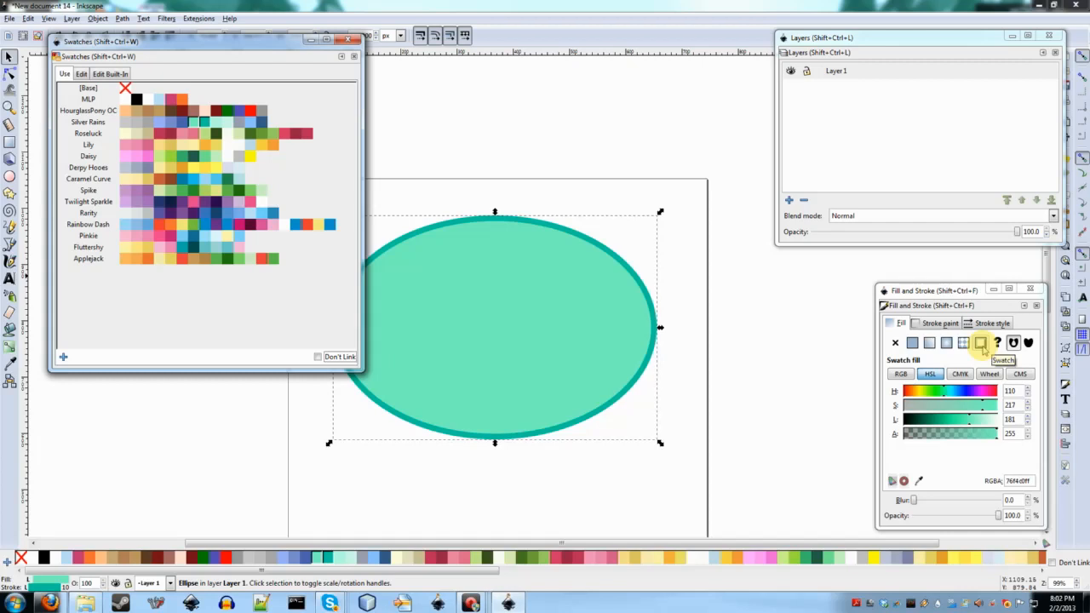
click(922, 326)
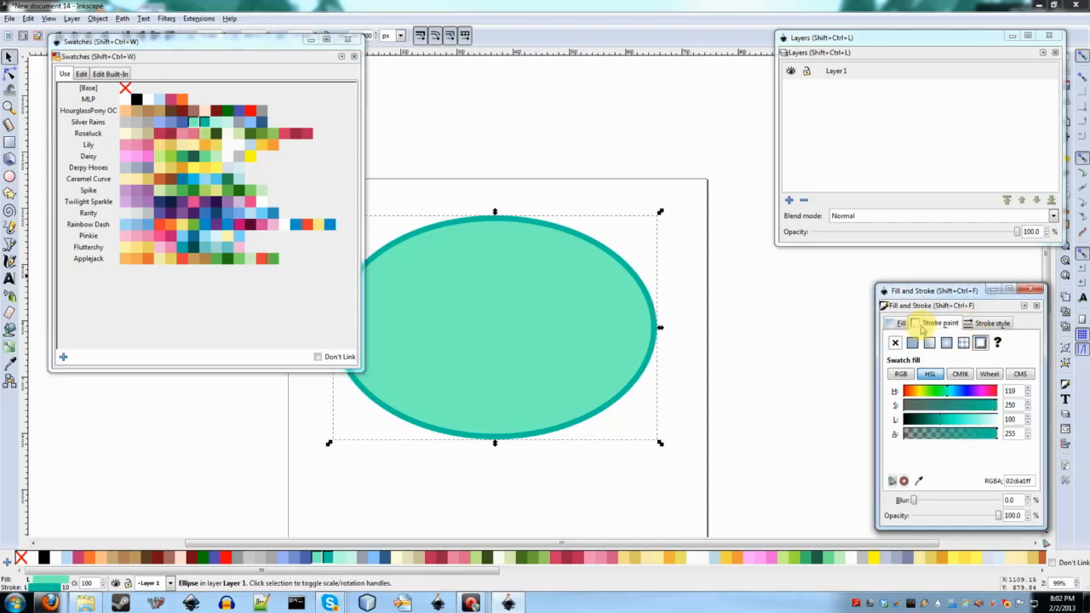
click(901, 324)
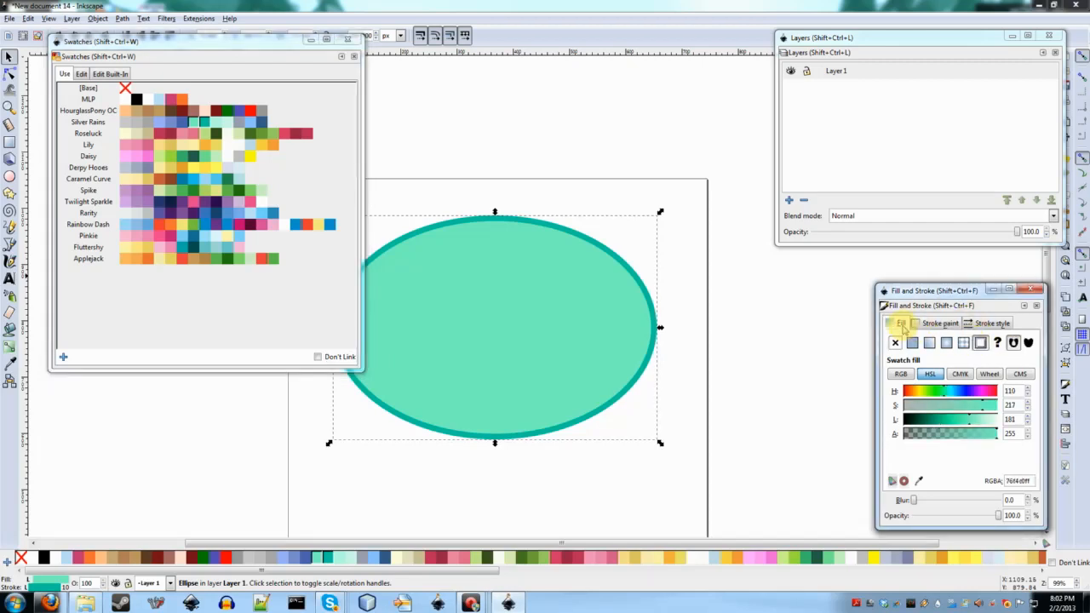
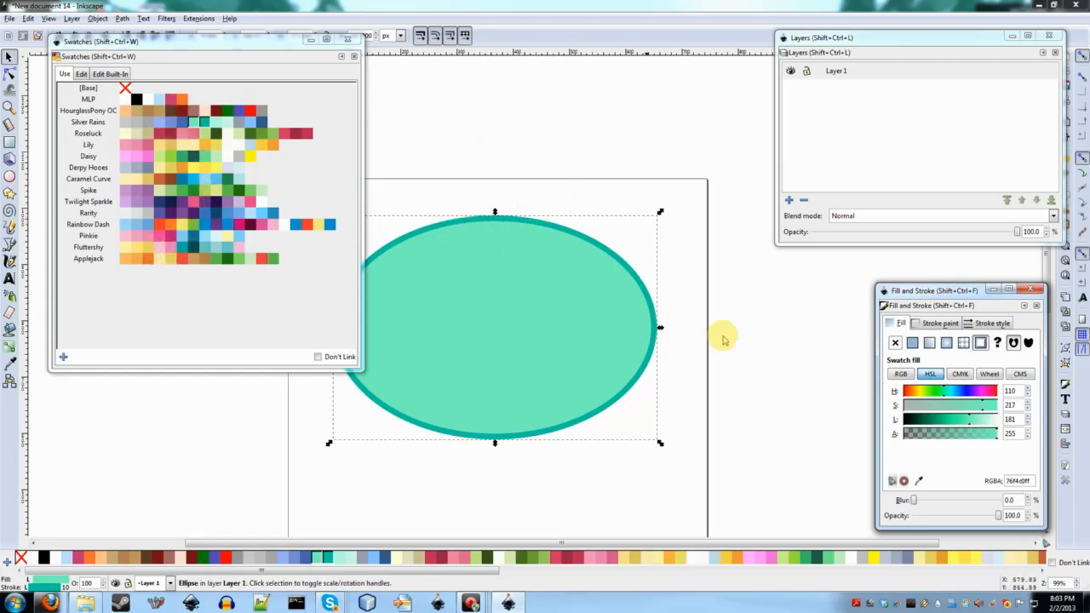
Step: Try darkening the ellipse's linked fill swatch by lowering its lightness to 90, and leave the ellipse deselected
click(524, 183)
click(480, 285)
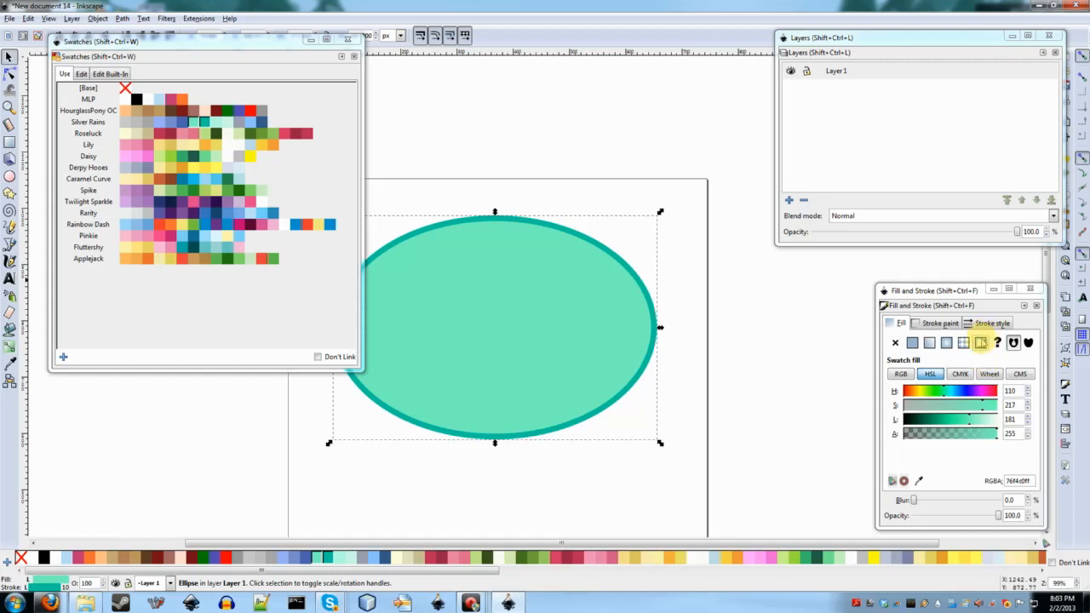
click(921, 330)
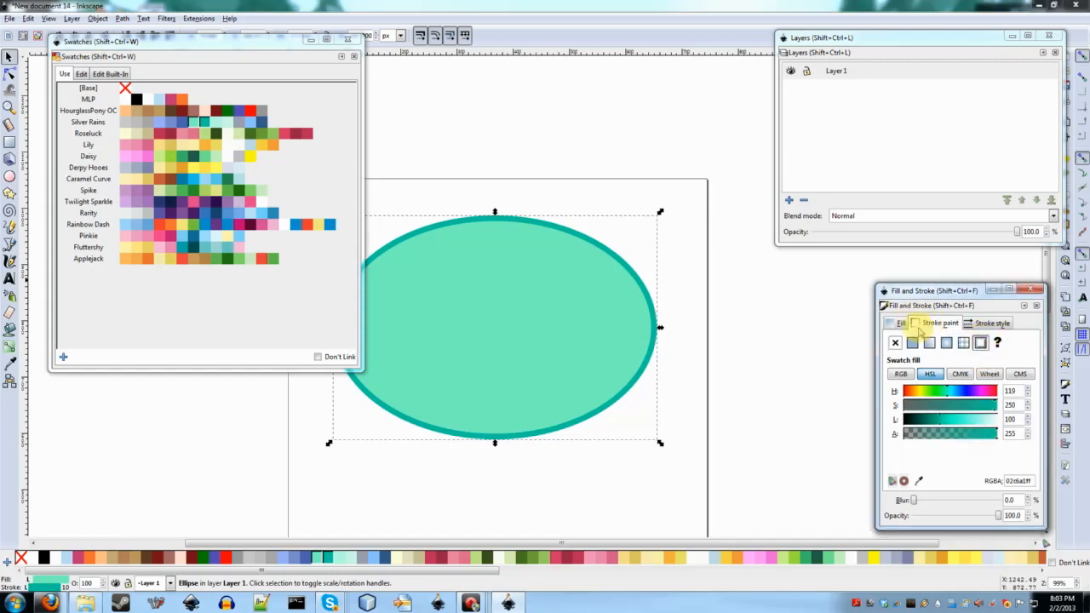
click(901, 325)
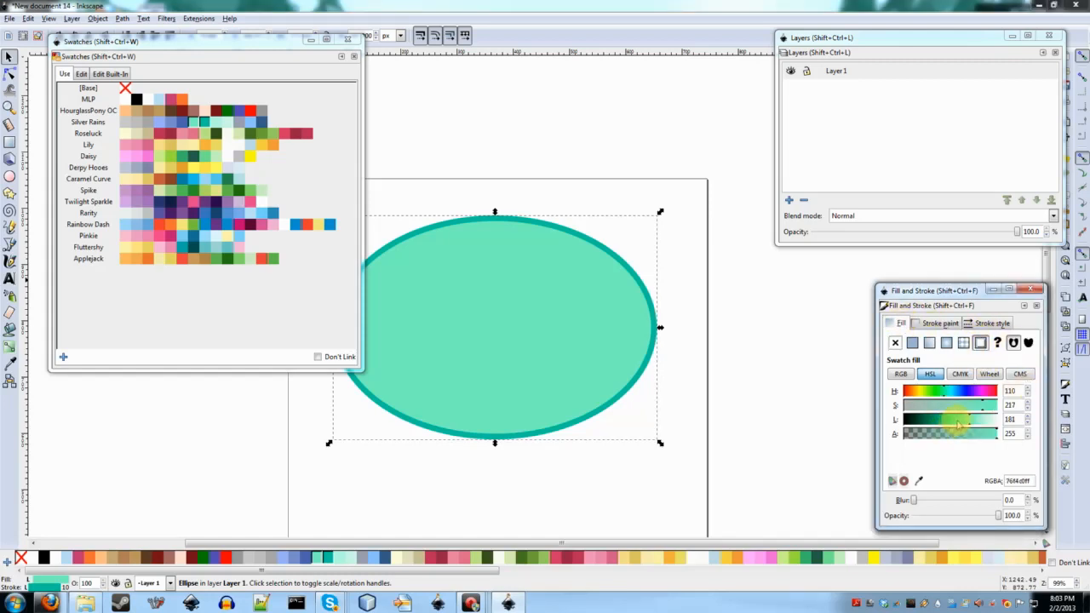
drag(947, 420, 936, 421)
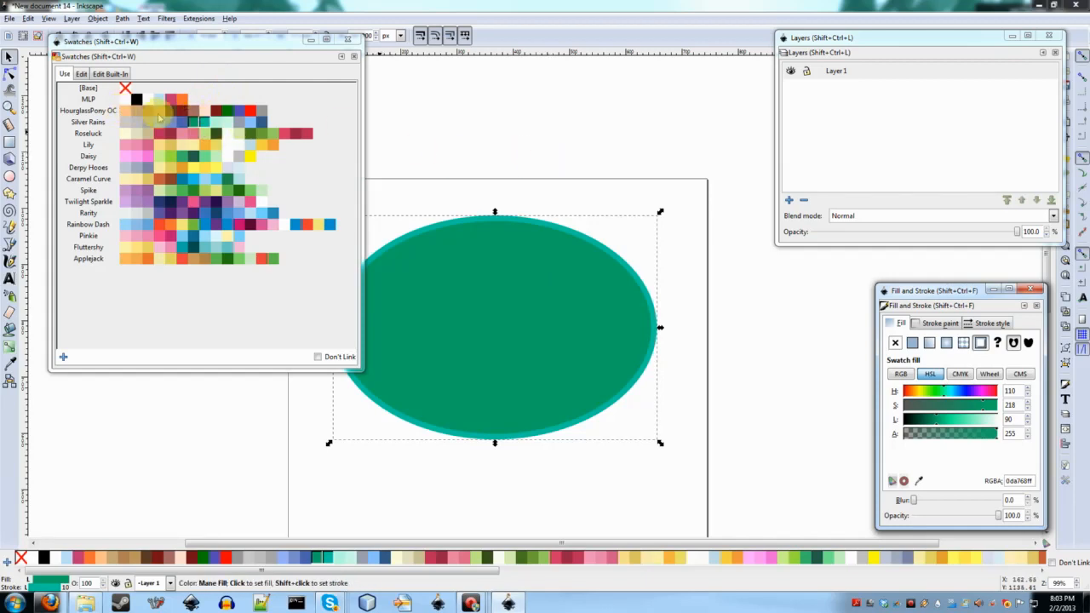
click(201, 124)
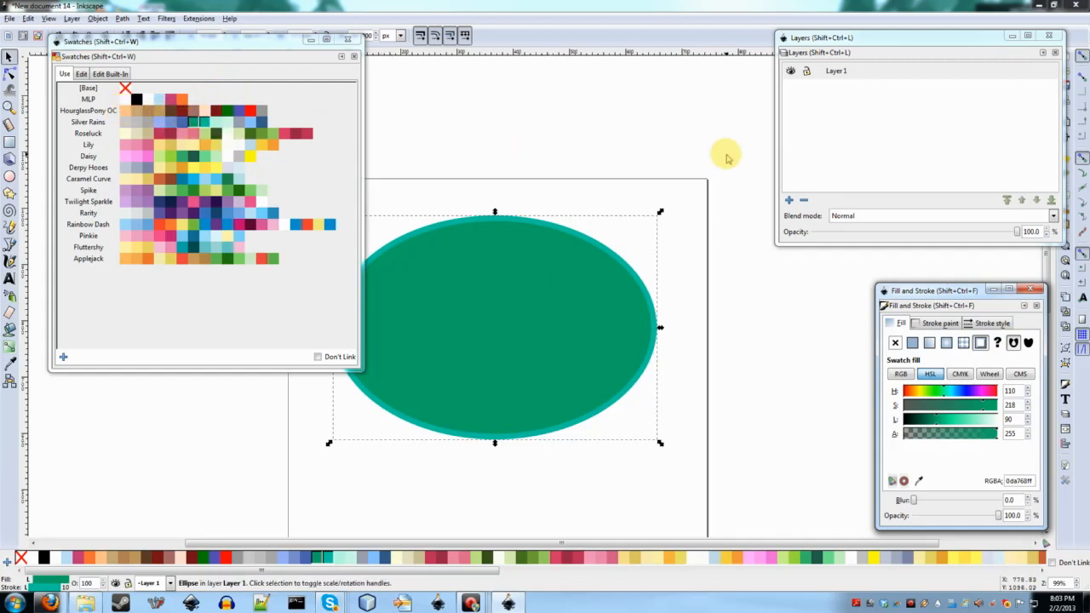
click(645, 155)
Step: Draw a second ellipse of about the same size directly below the first one on the page
scroll(652, 204, down, 3)
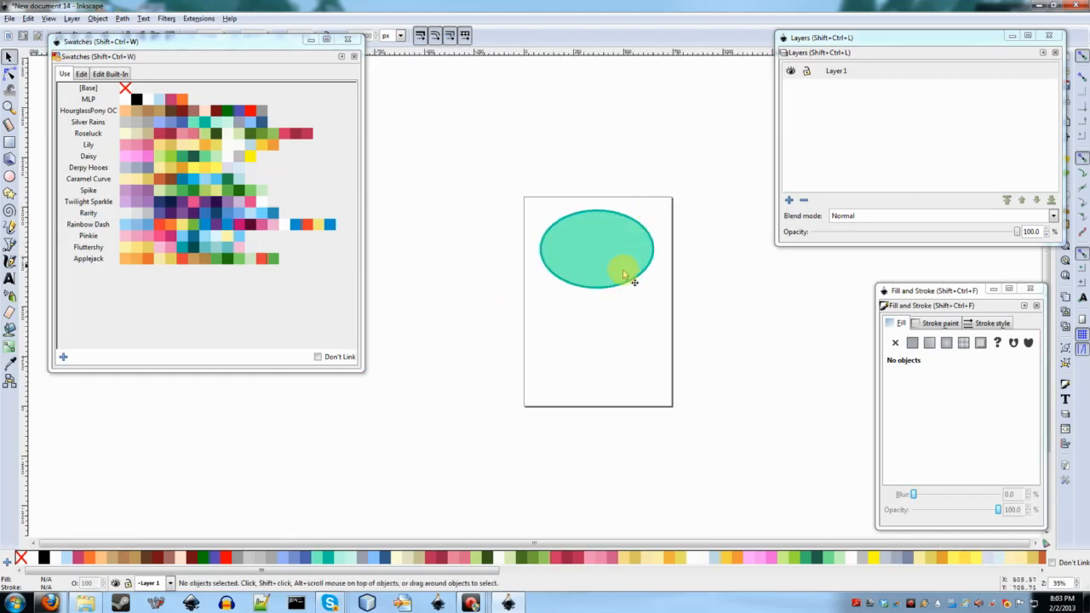
key(e)
mouse_move(541, 290)
mouse_down()
mouse_move(633, 409)
mouse_move(662, 382)
mouse_move(655, 369)
mouse_up()
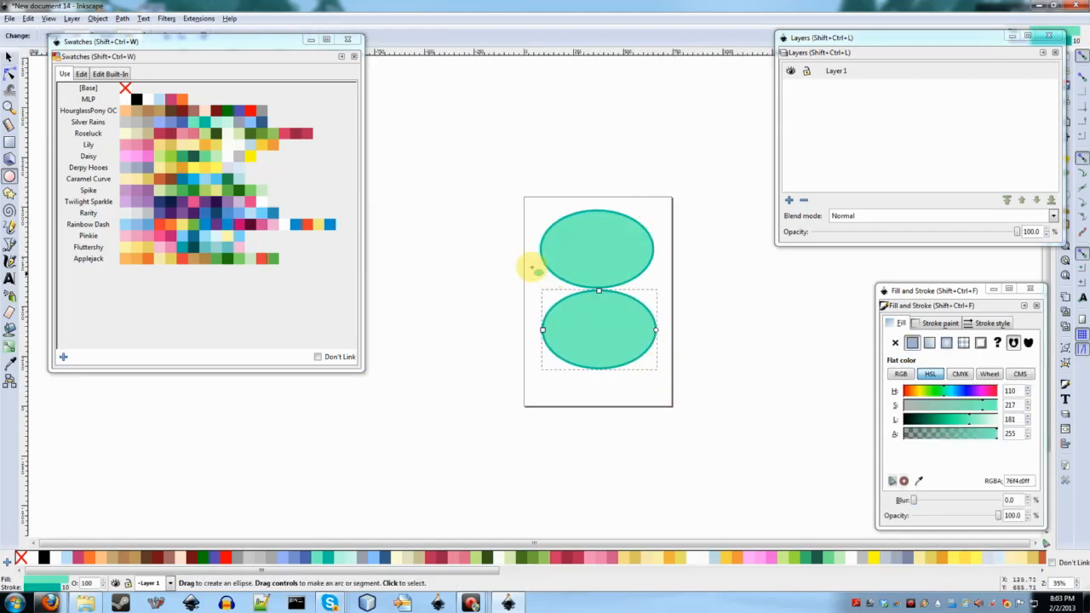
Step: Apply Silver Rains' Eye Grad Light as the lower ellipse's linked fill and Eye Grad Dark as its linked stroke
click(194, 126)
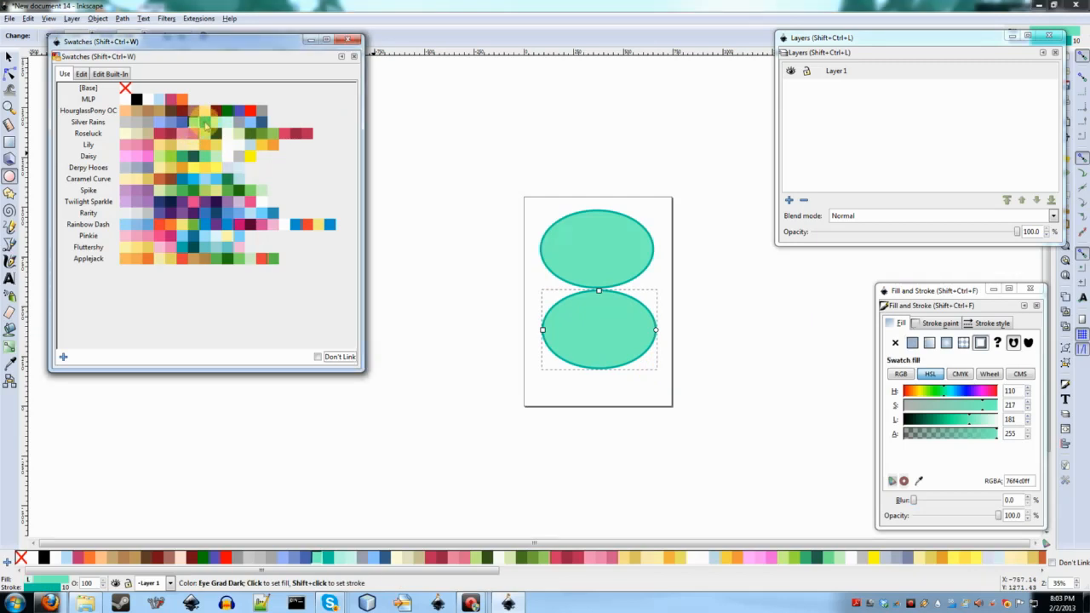
scroll(608, 297, up, 2)
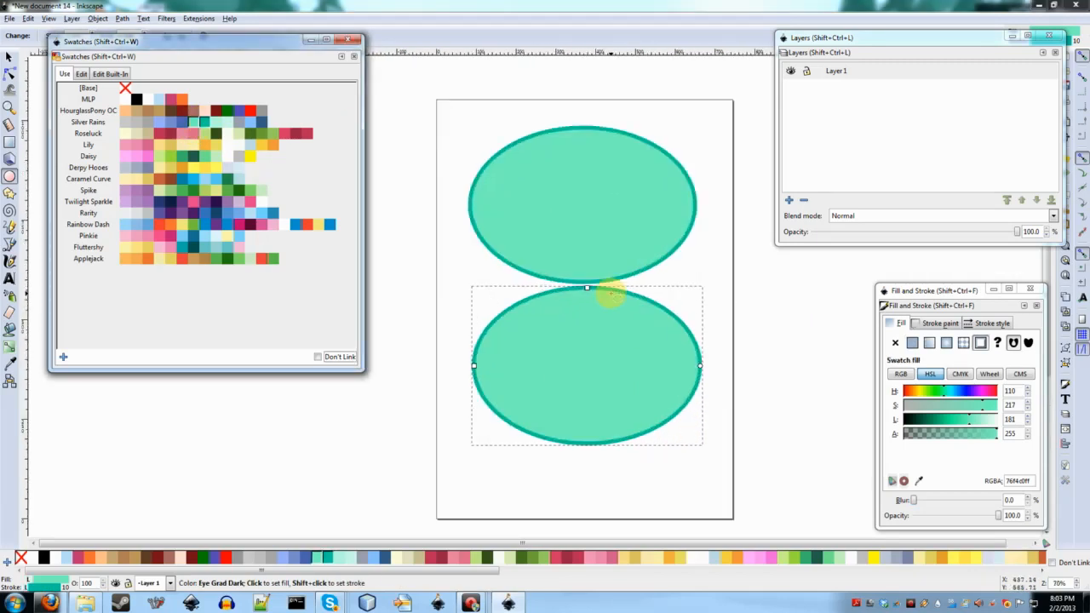
scroll(608, 297, up, 1)
key(s)
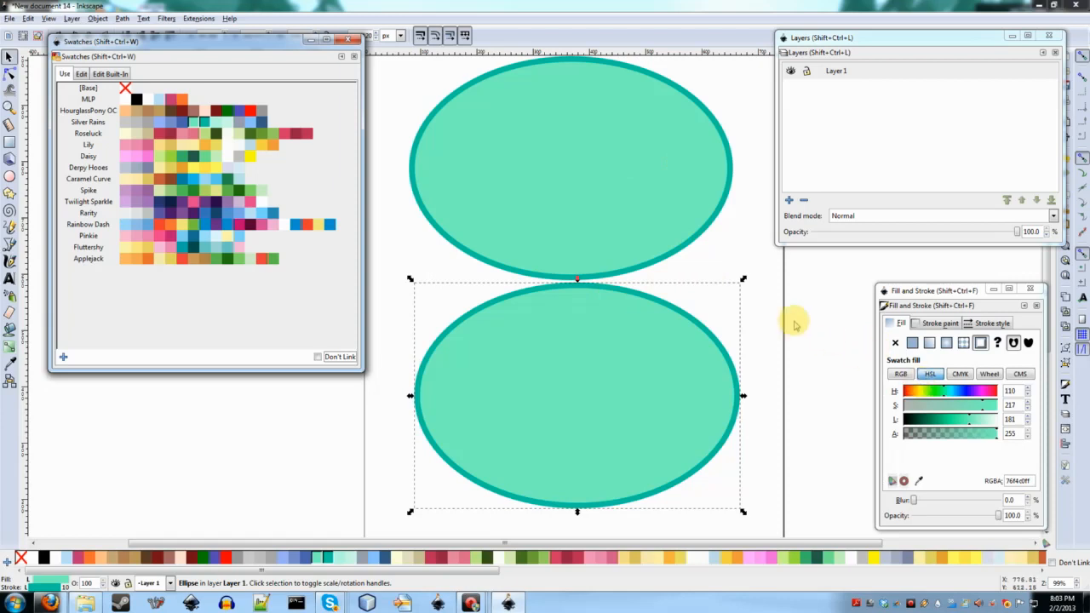
Step: Try lowering the lightness of the ellipses' shared fill swatch to 81, and undo the change
drag(971, 420, 935, 423)
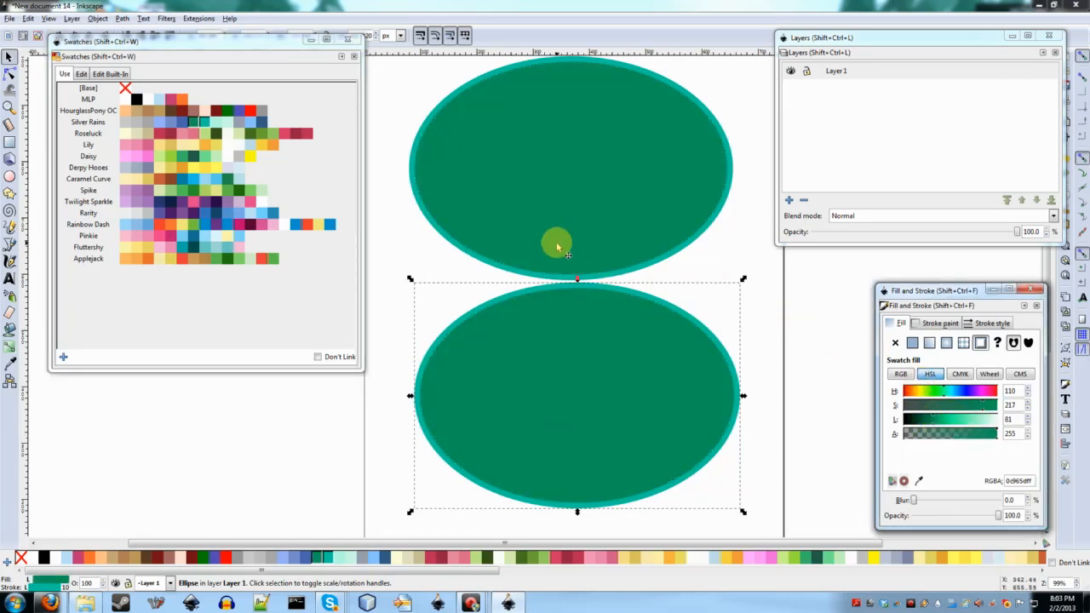
scroll(556, 247, down, 3)
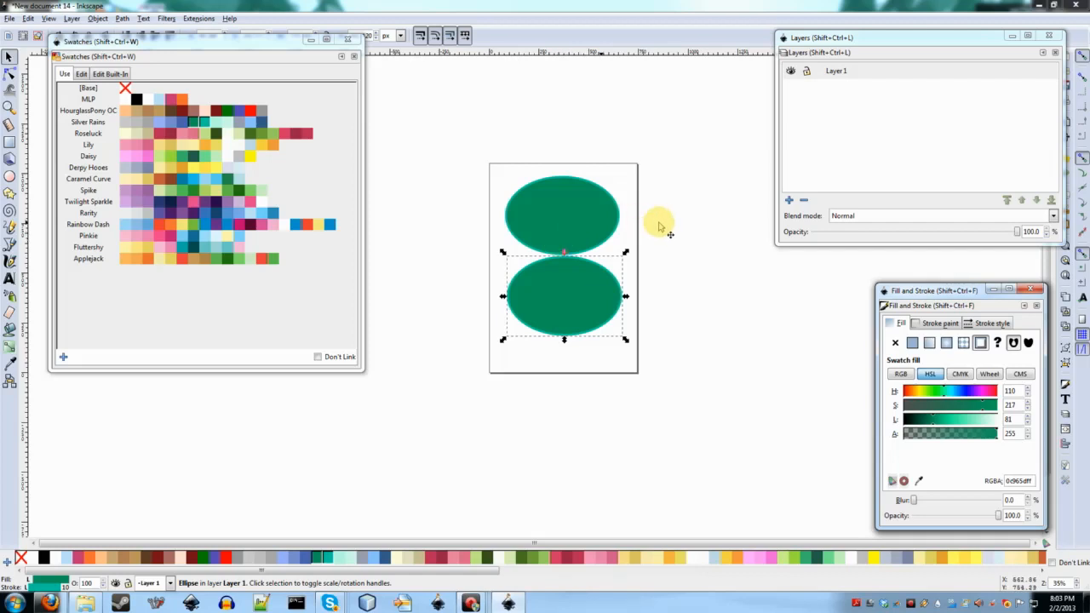
key(ctrl+z)
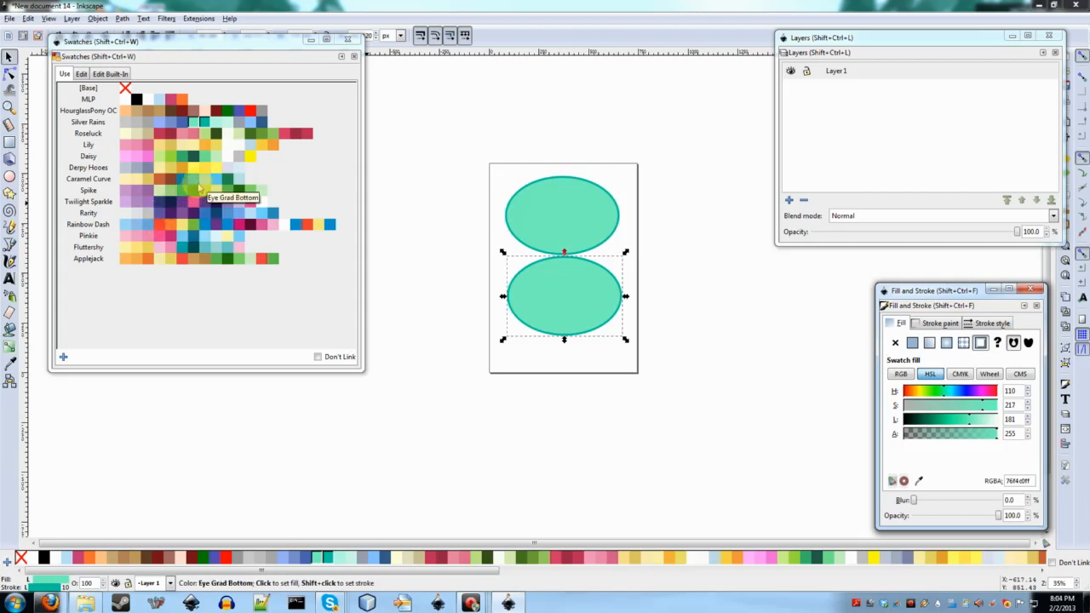
Step: Fill the upper and the lower ellipse with Applejack's first light orange swatch, with the adjacent swatch as their stroke
click(658, 331)
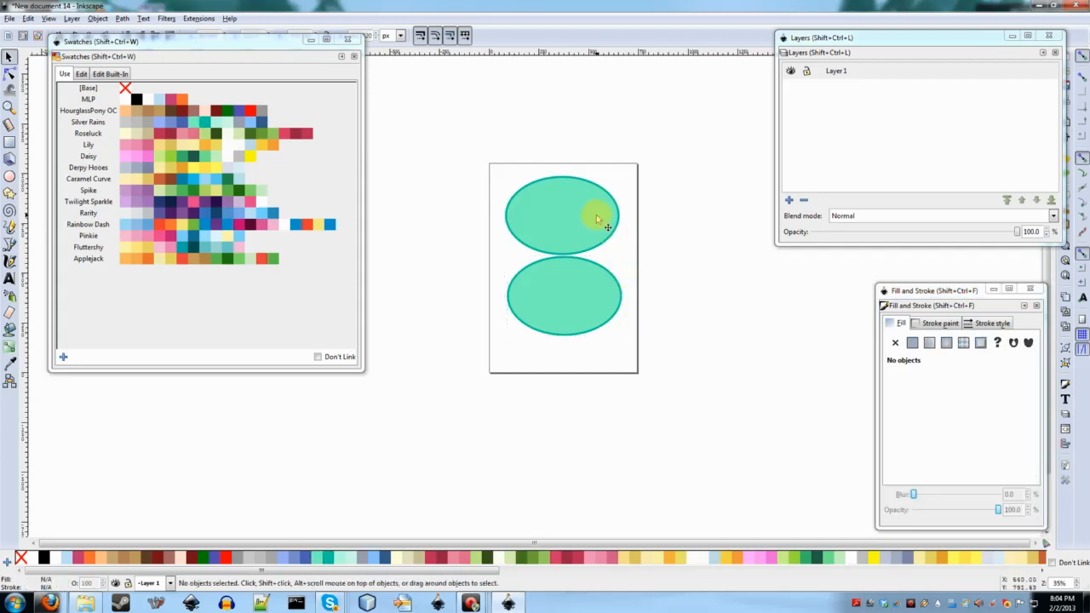
click(598, 220)
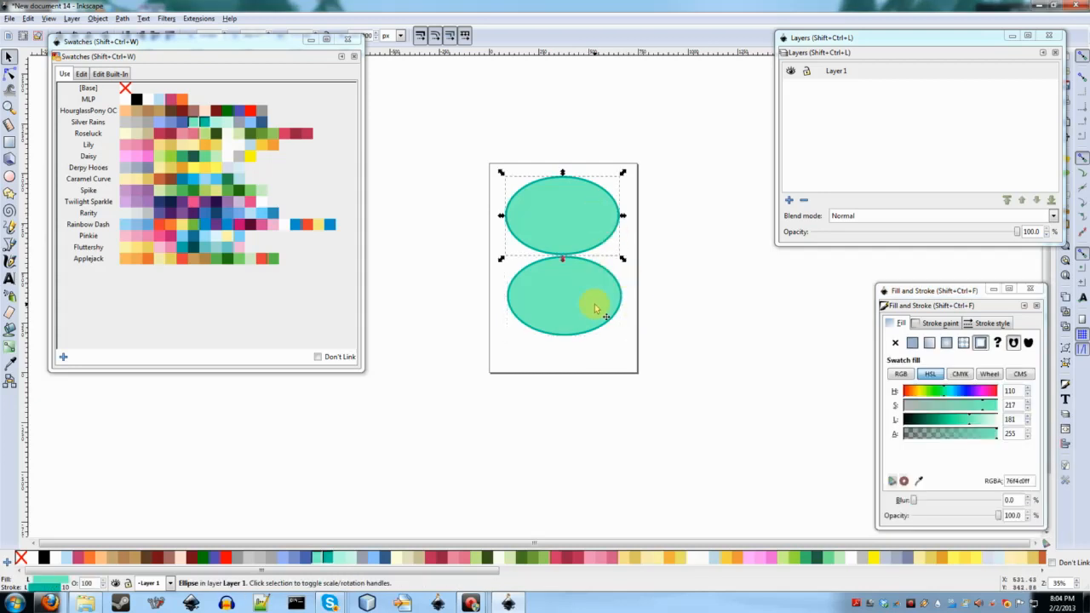
click(126, 262)
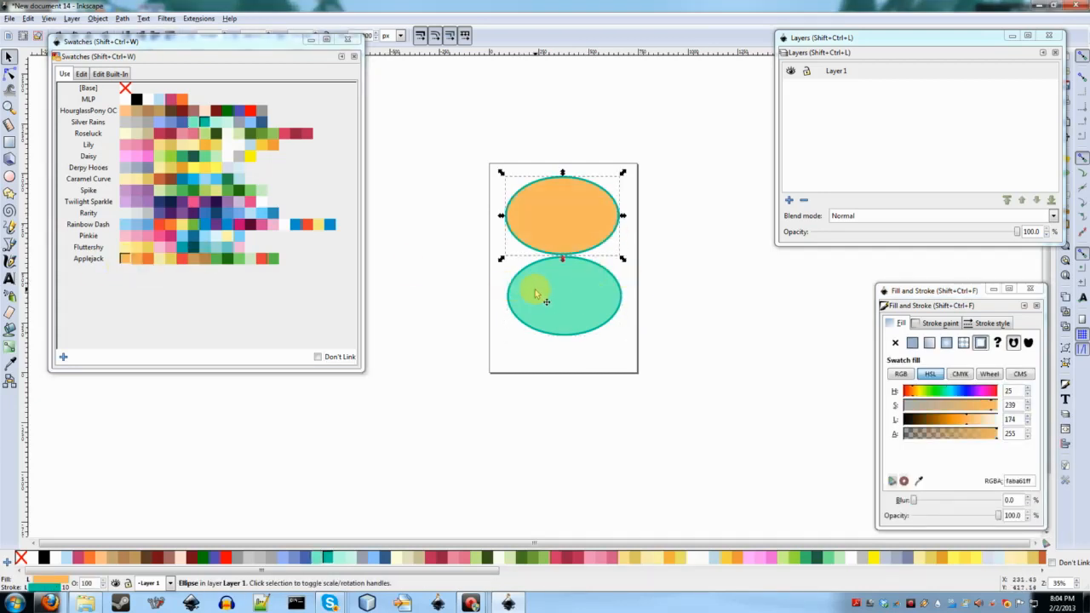
click(582, 302)
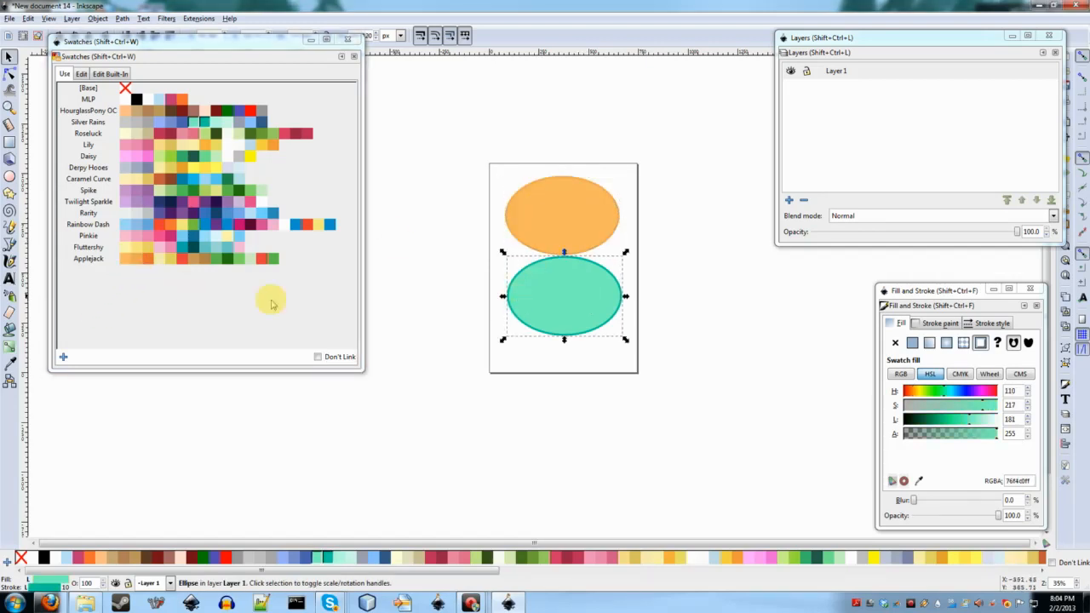
click(130, 260)
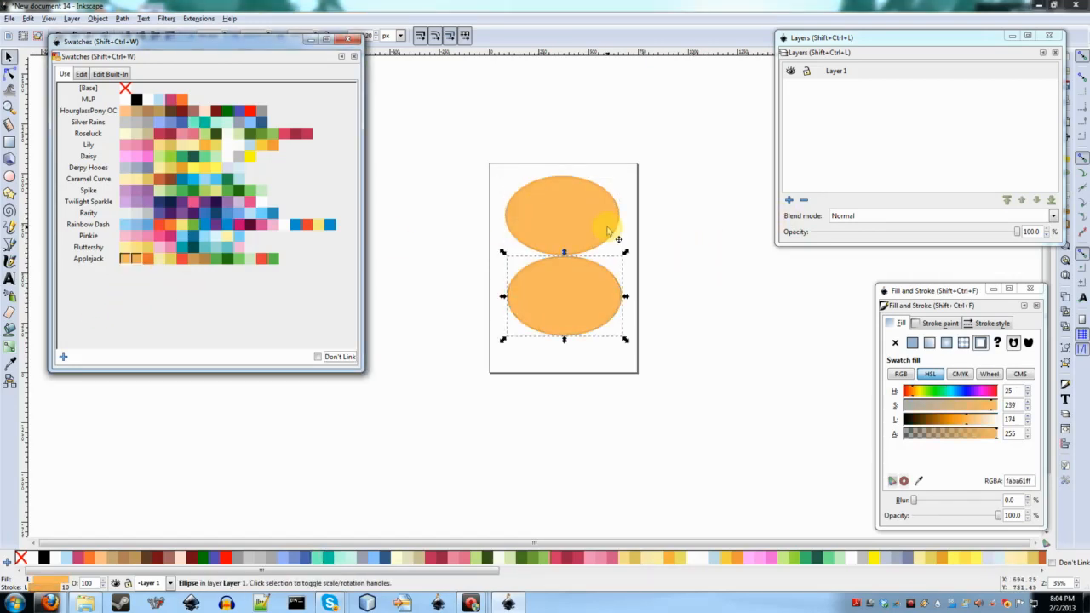
Step: Apply Applejack's Body Stroke swatch as the stroke of both ellipses and leave them deselected
scroll(609, 230, up, 2)
shift+click(149, 260)
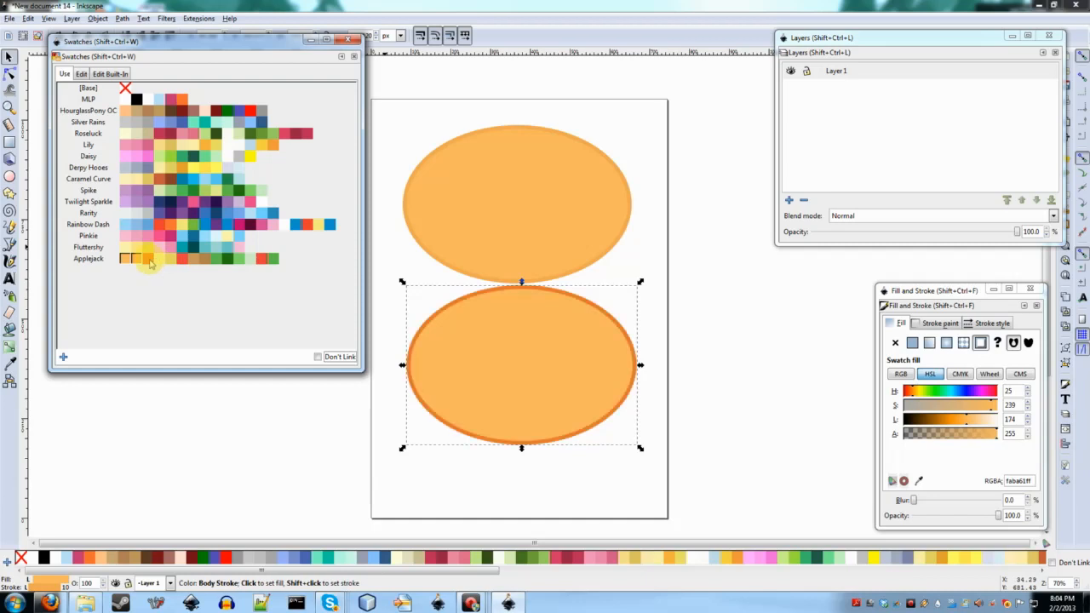
click(499, 170)
shift+click(148, 261)
click(769, 263)
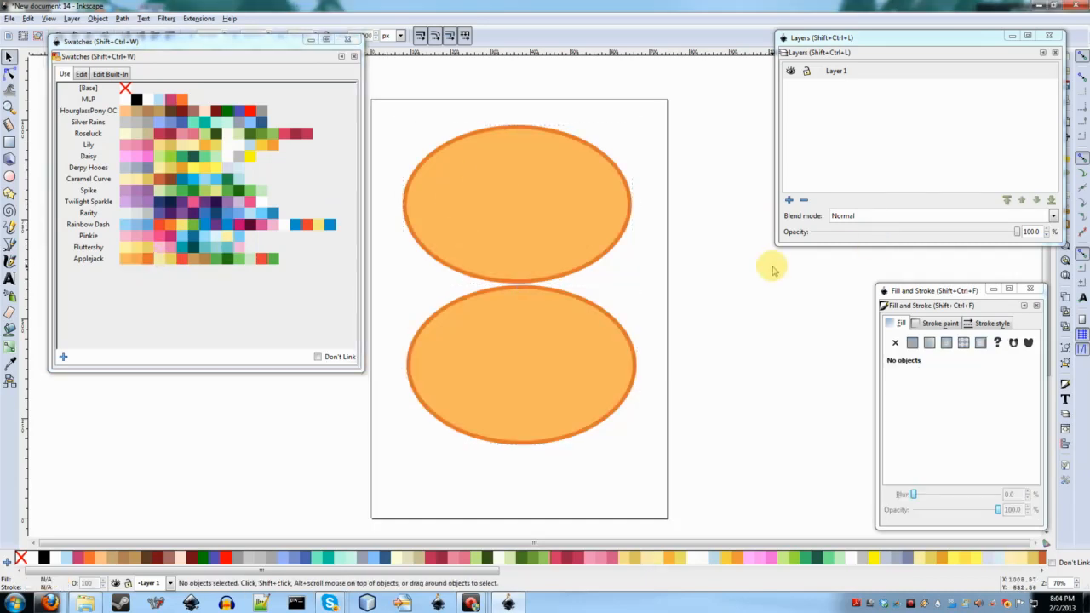
Step: Set the upper ellipse's linked fill swatch to saturation 174 and lightness 142
click(522, 214)
click(953, 421)
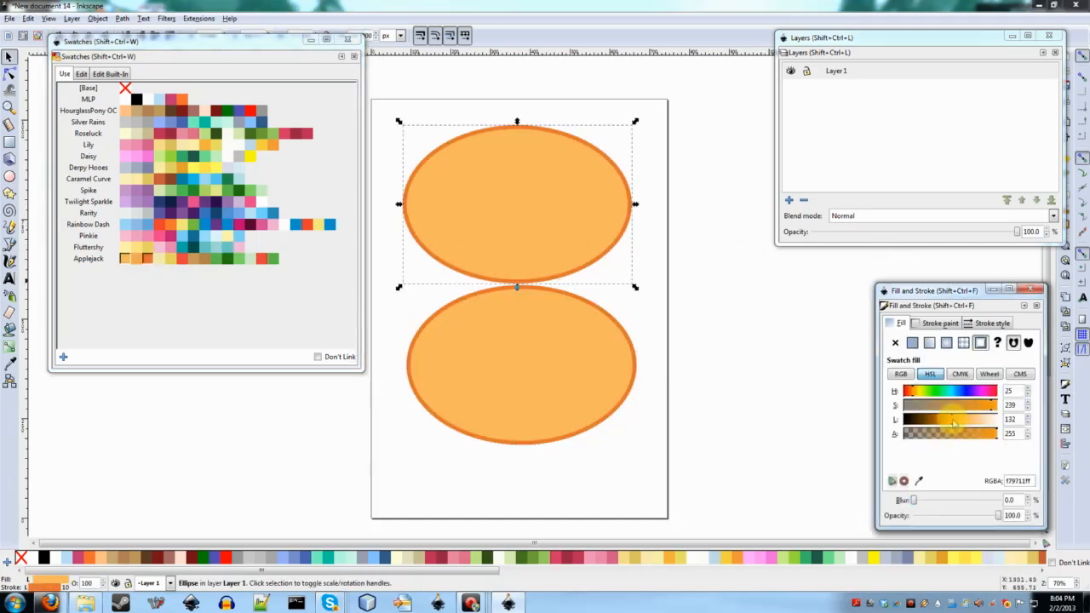
drag(951, 423, 957, 423)
click(967, 405)
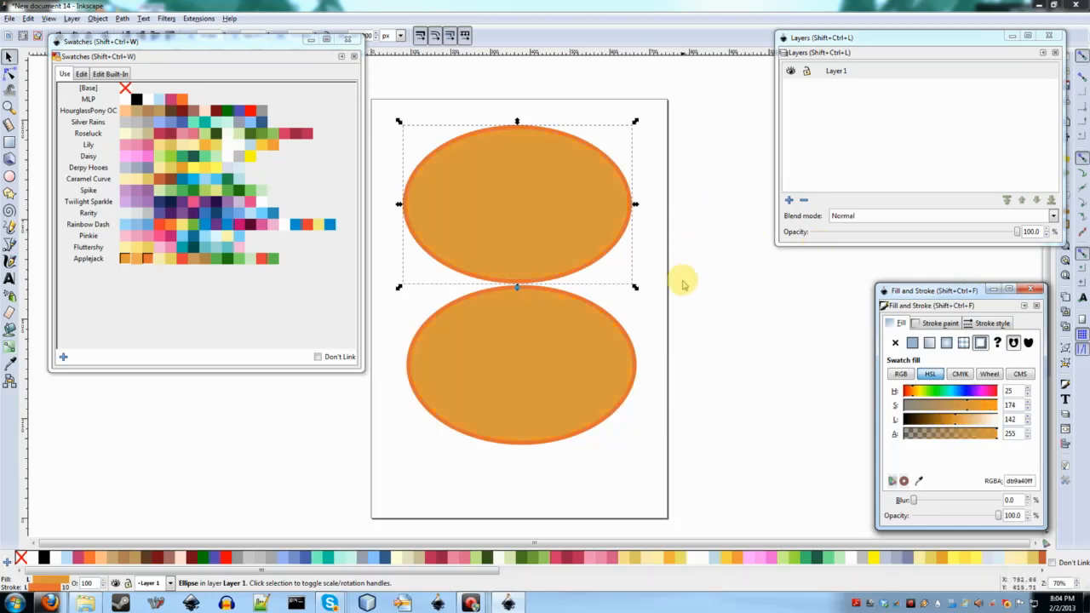
Step: Undo the saturation and lightness changes made to the two ellipses' shared fill swatch
click(671, 198)
scroll(696, 241, down, 2)
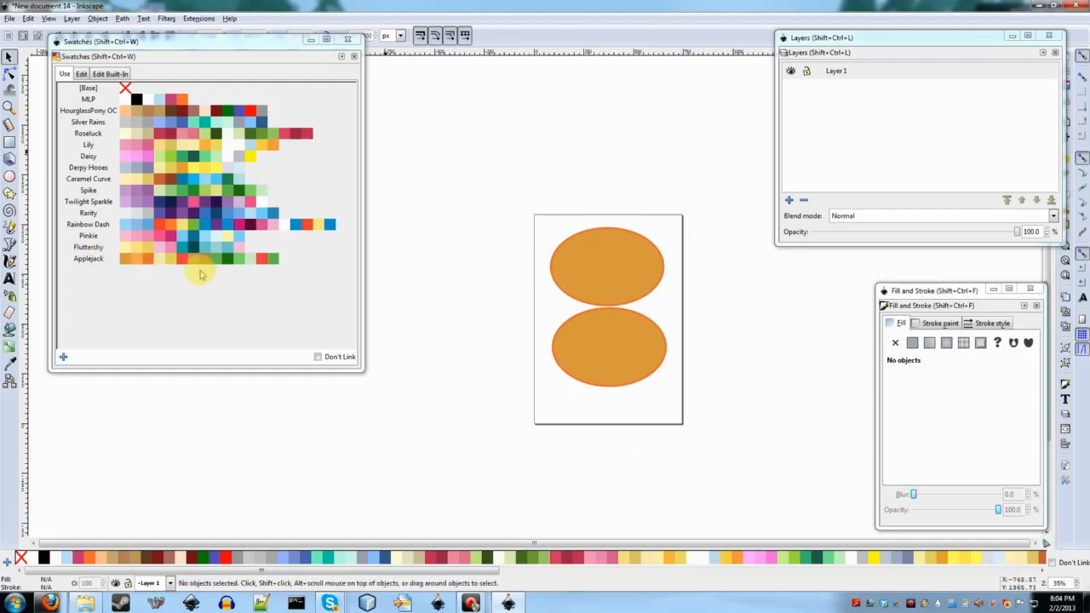
click(598, 237)
click(688, 294)
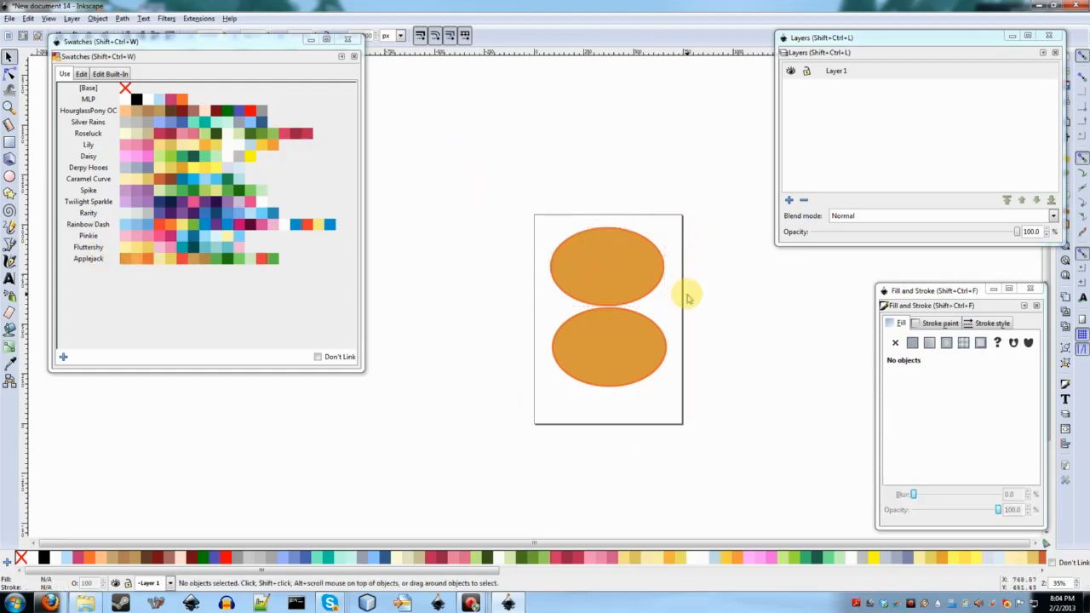
key(ctrl+z)
key(ctrl+z)
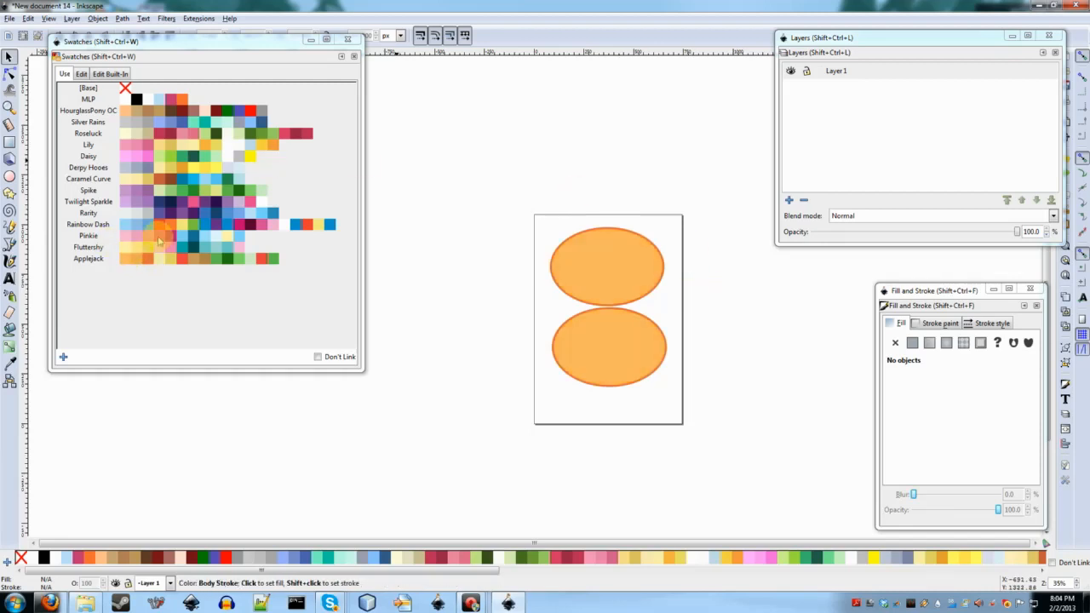
Step: Draw a small ellipse outside the page, above its upper-left corner, and set its flat fill hue to 53
key(e)
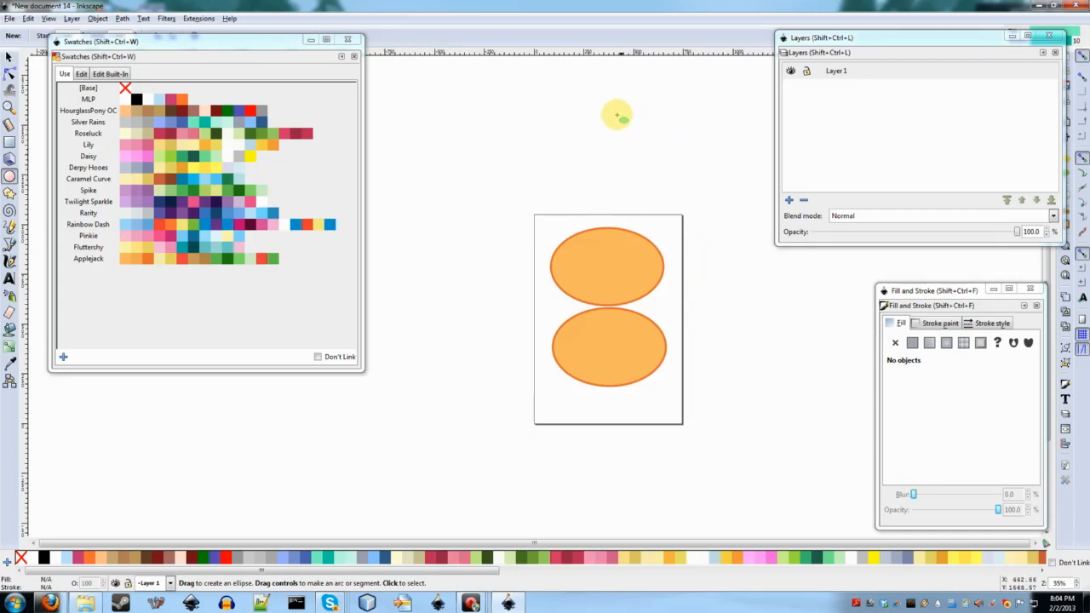
drag(437, 131, 520, 186)
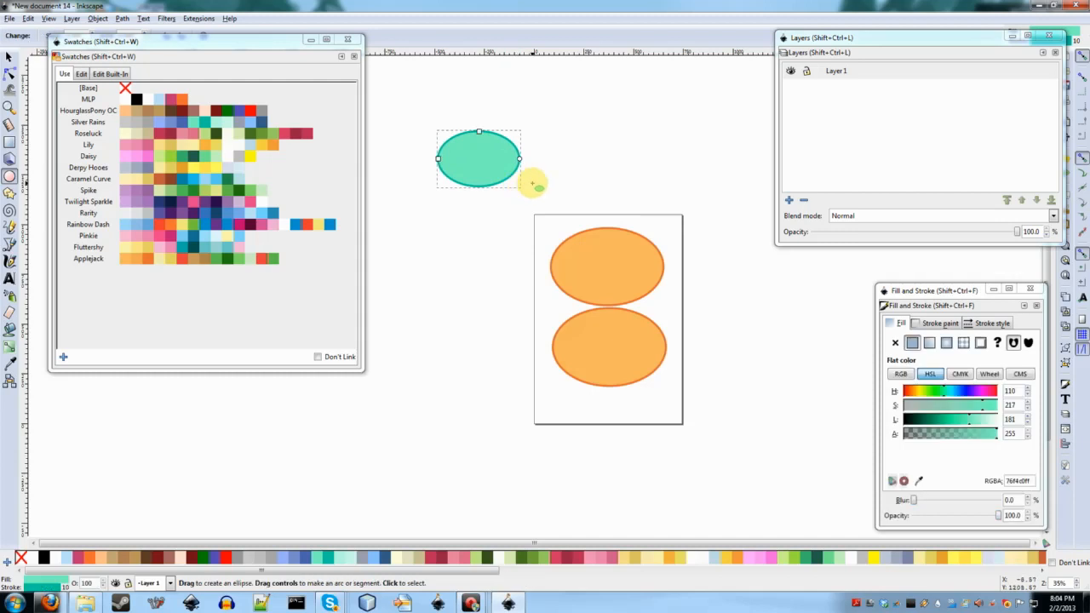
click(926, 392)
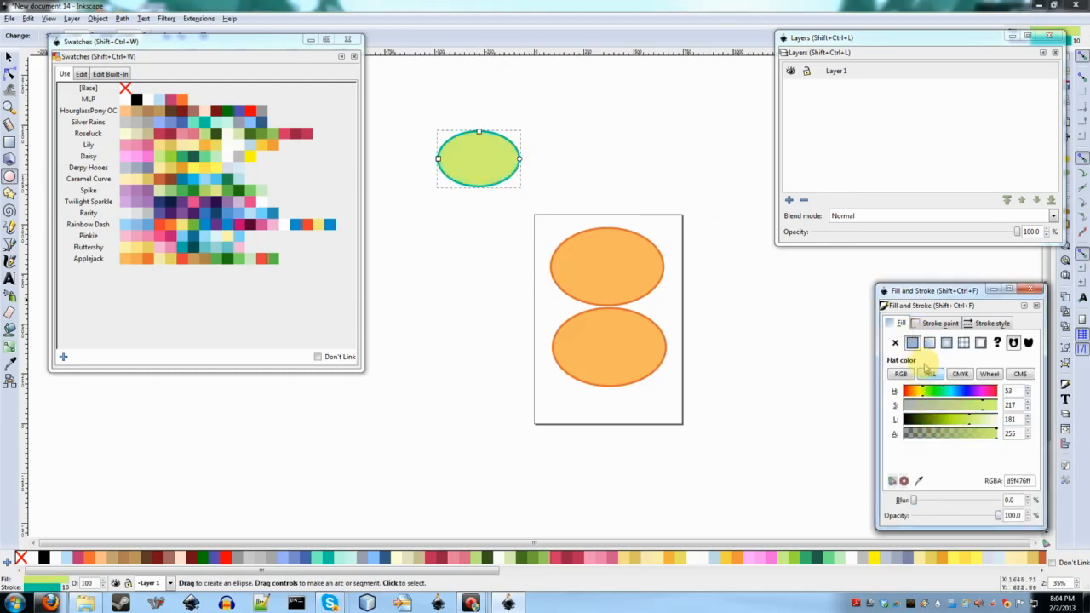
key(s)
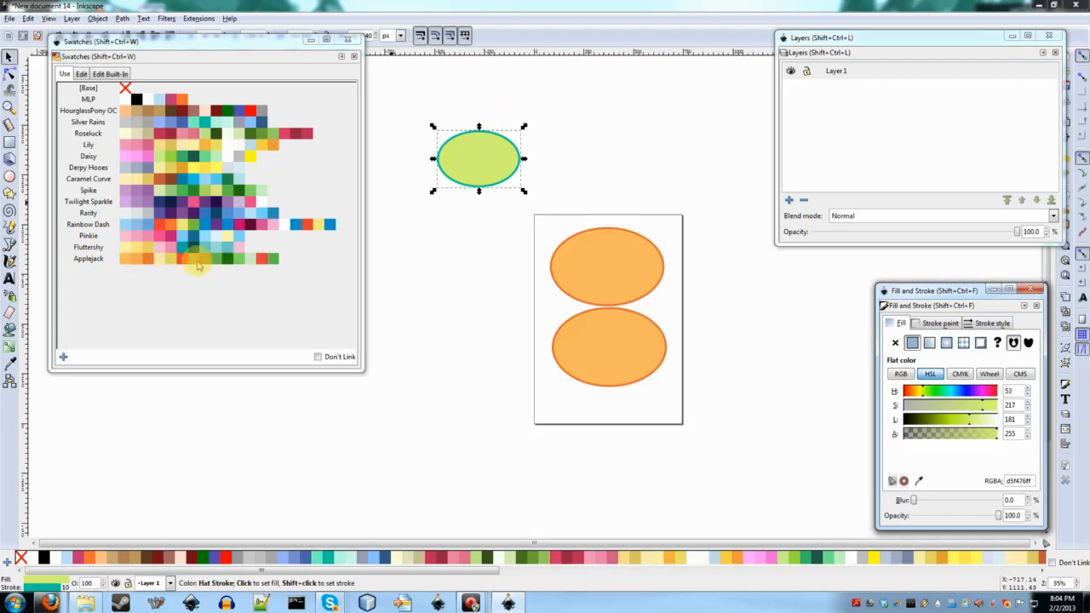
Step: Try setting Applejack's Body Fill swatch to the small ellipse's fill colour, and undo the change
right_click(126, 263)
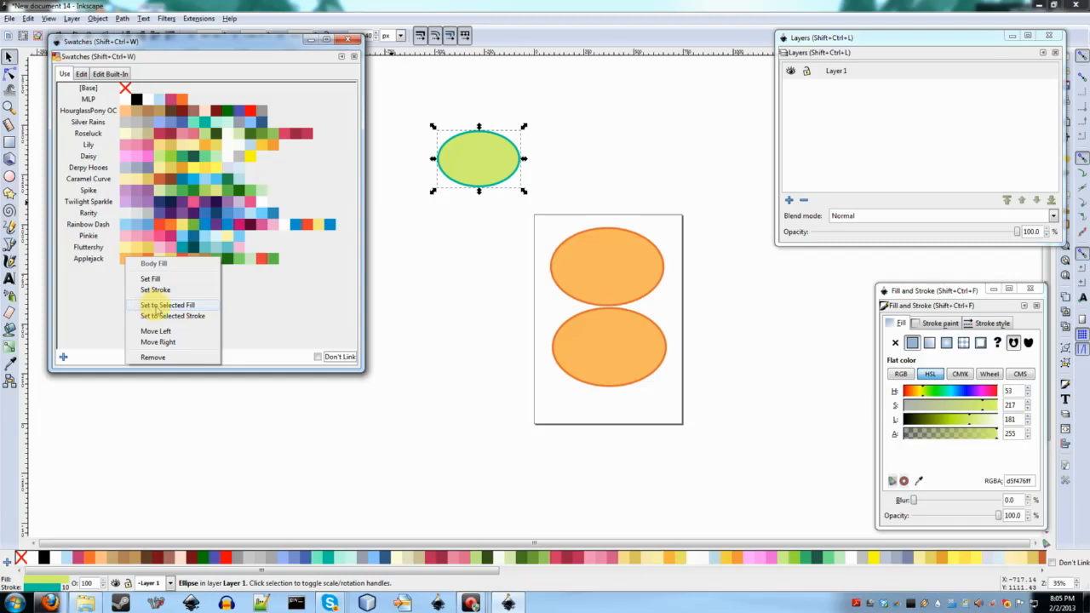
click(156, 306)
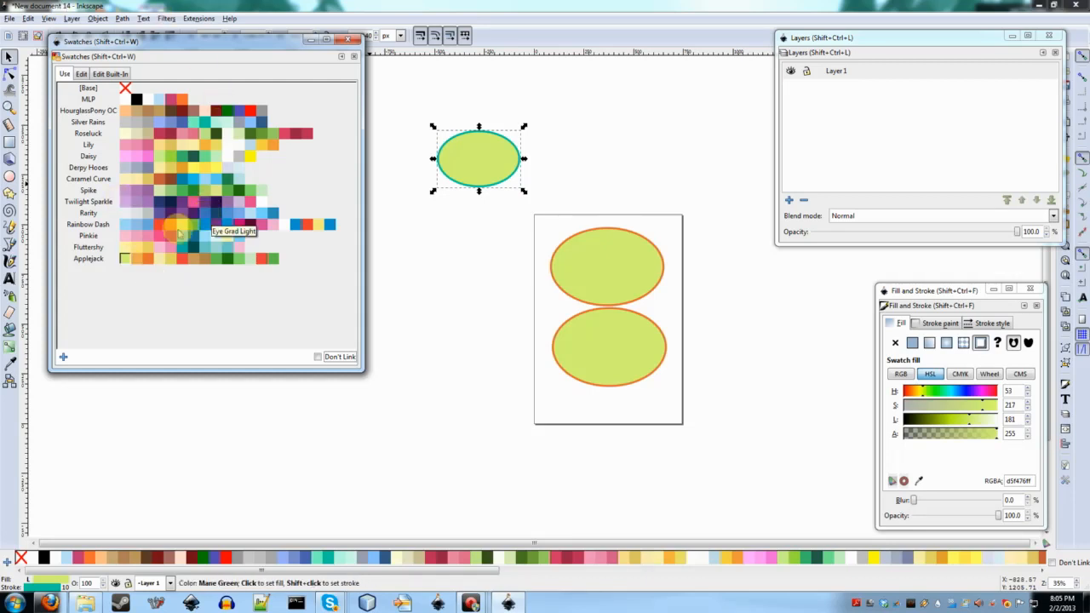
right_click(125, 261)
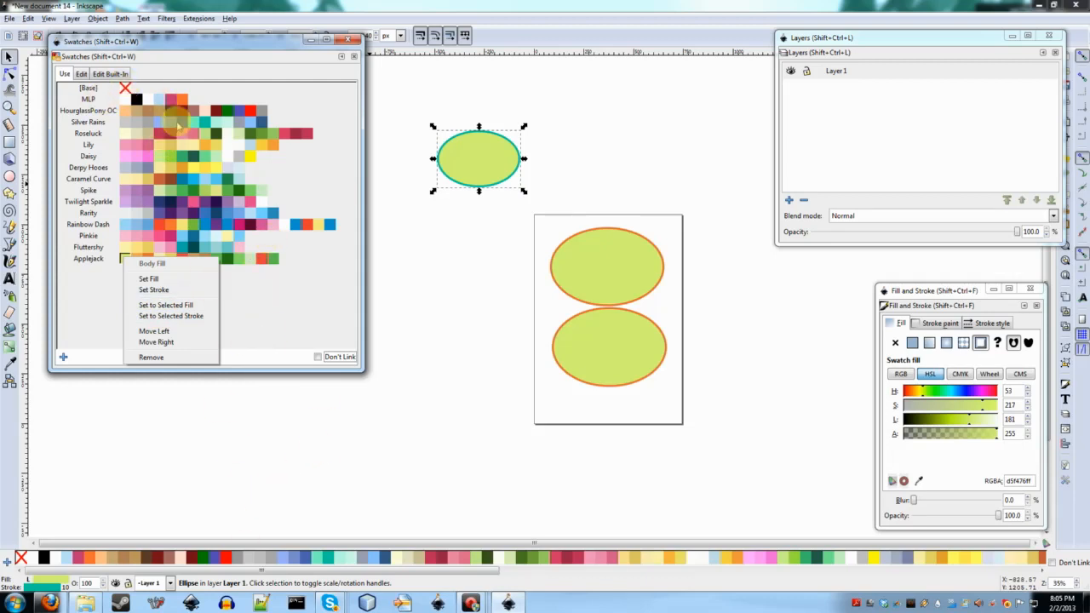
click(219, 47)
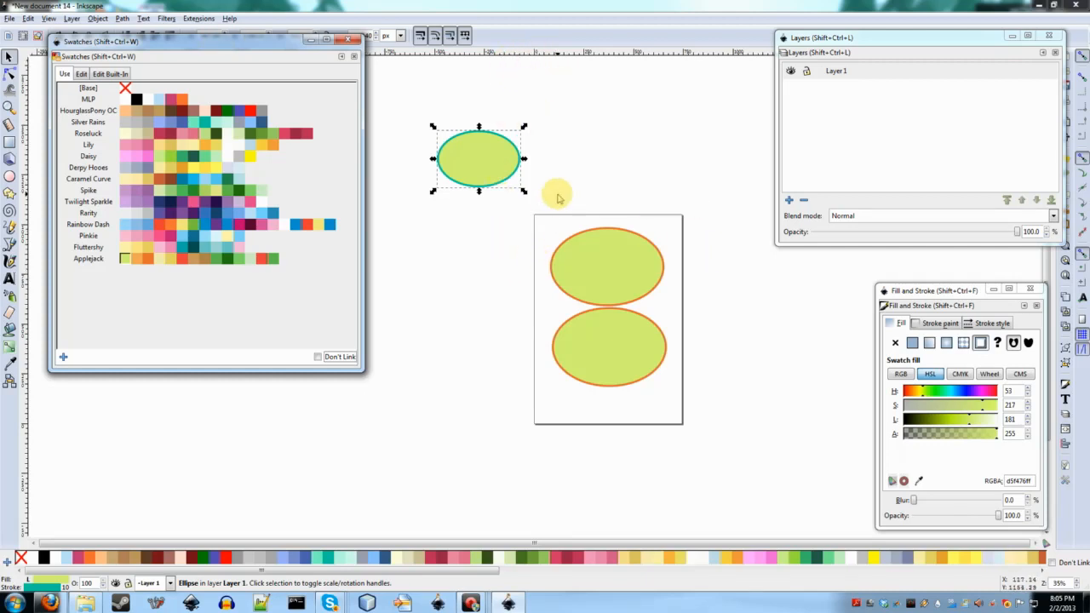
key(ctrl+z)
click(503, 165)
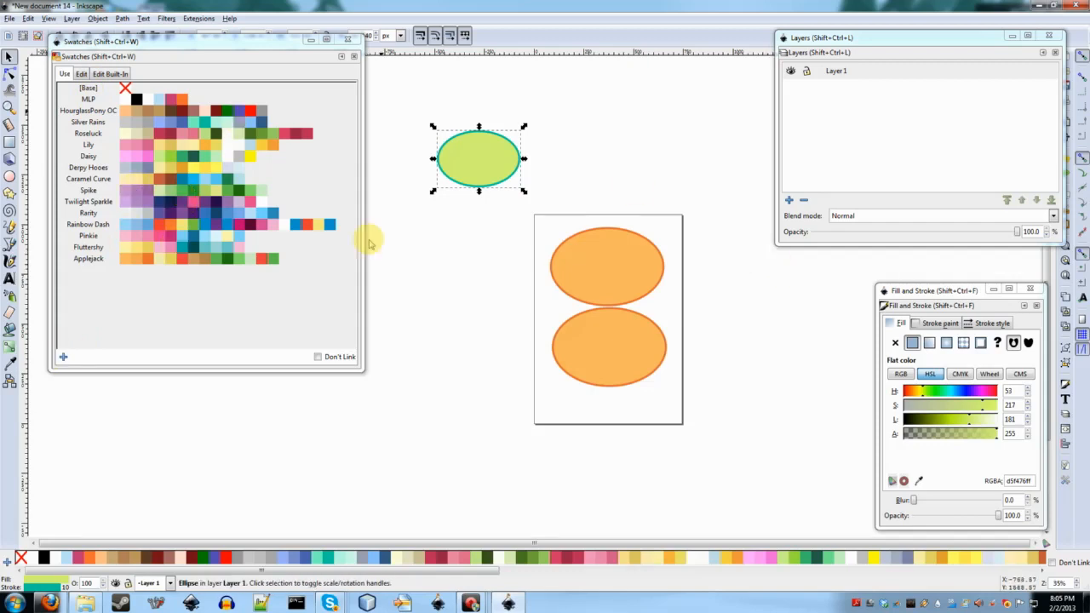
Step: Fill the upper ellipse on the page with Pinkie's Body Fill swatch
click(578, 256)
right_click(128, 246)
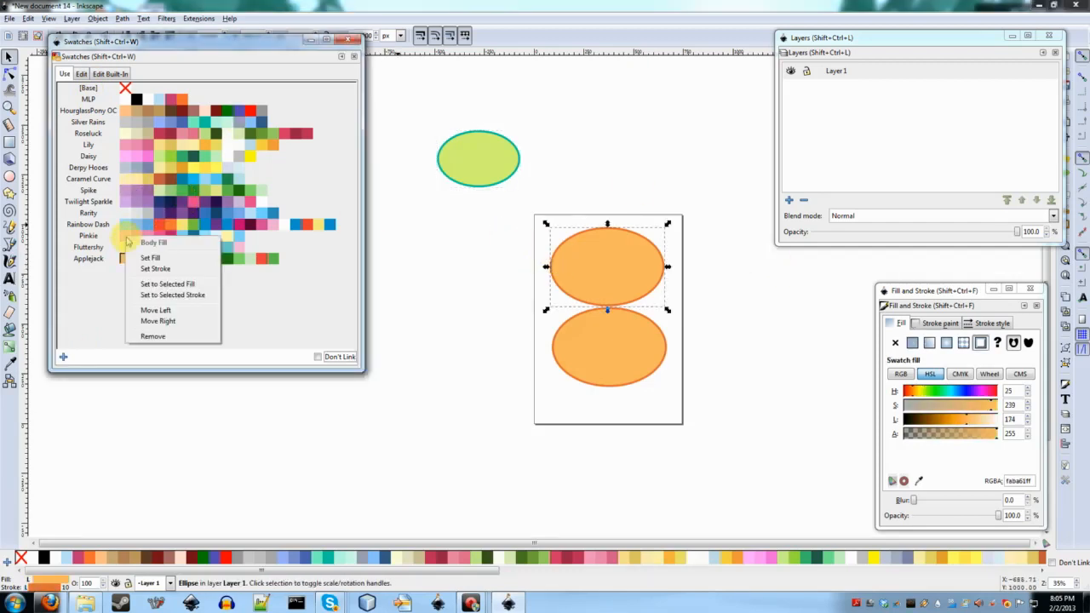
click(150, 258)
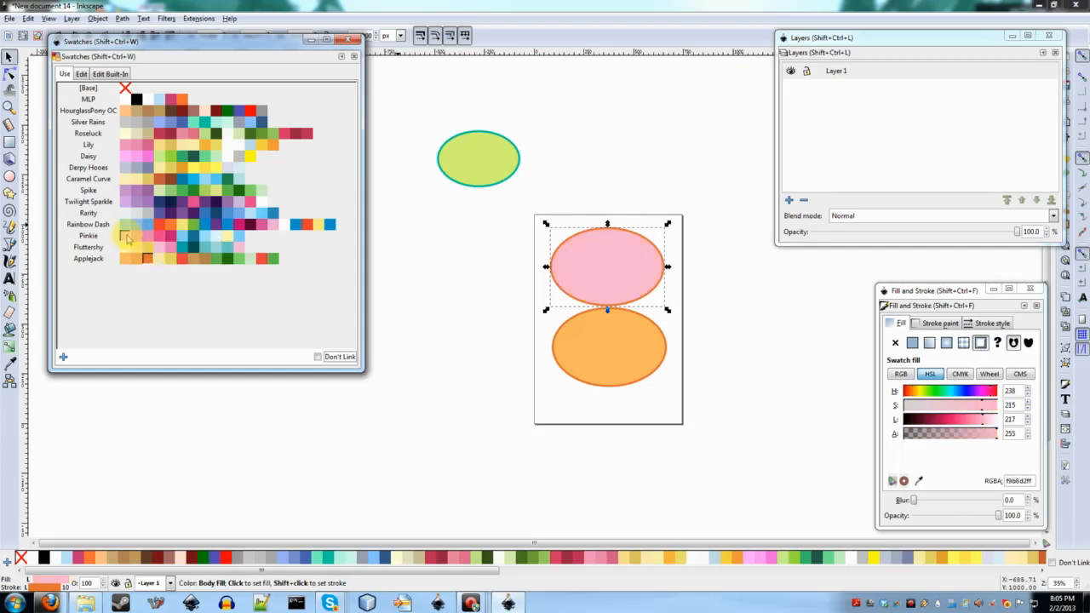
Step: Try Pinkie's Body Fill swatch as the upper ellipse's stroke, and restore Applejack's Body Stroke swatch
right_click(127, 238)
click(151, 268)
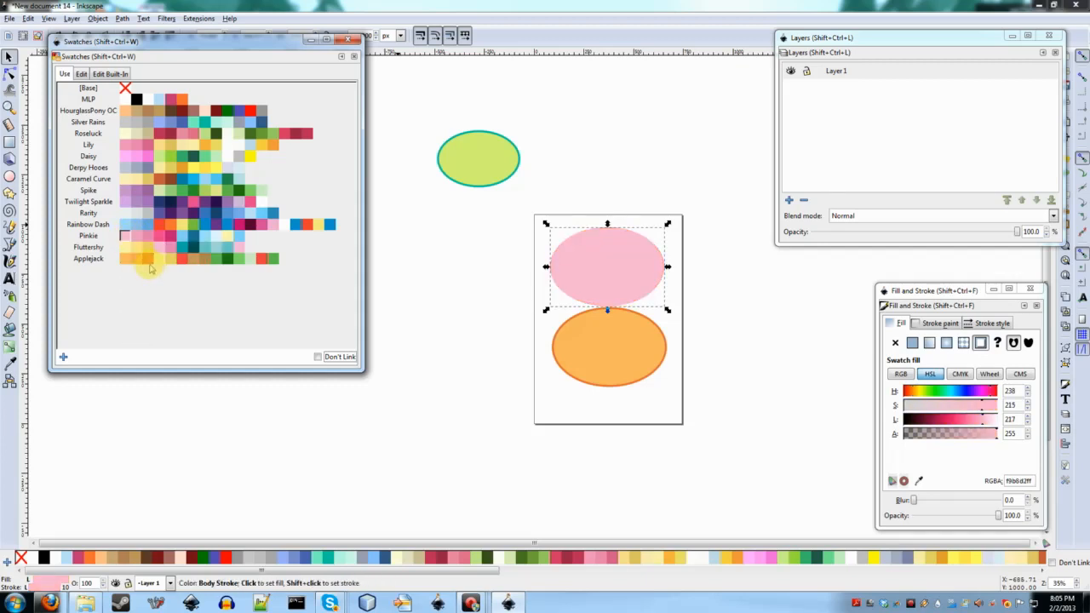
shift+click(149, 266)
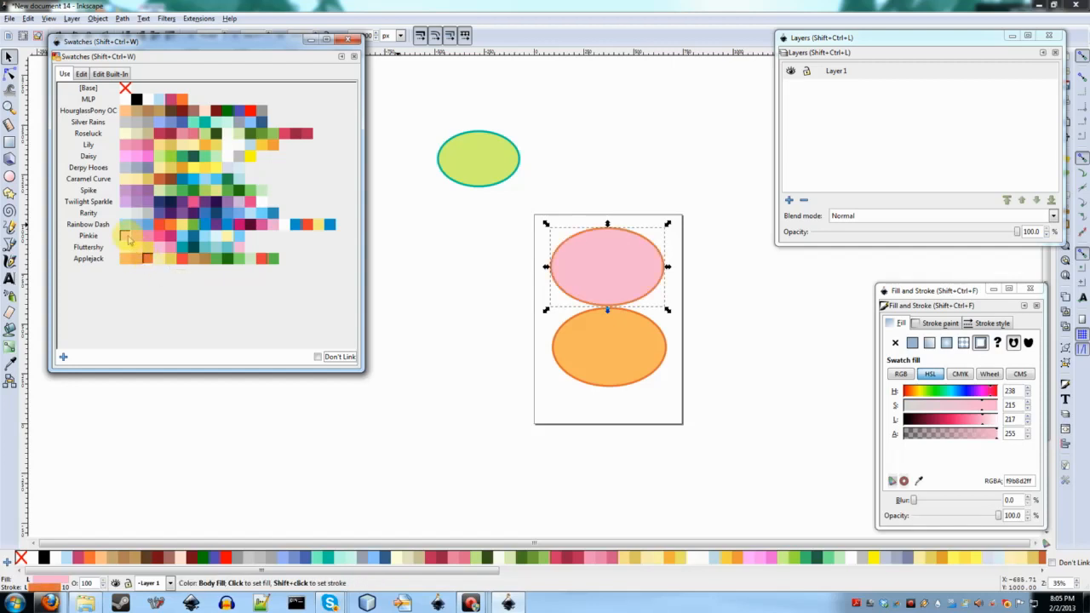
Step: Move Pinkie's Body Fill swatch one place right in its row and back to its original place
right_click(126, 236)
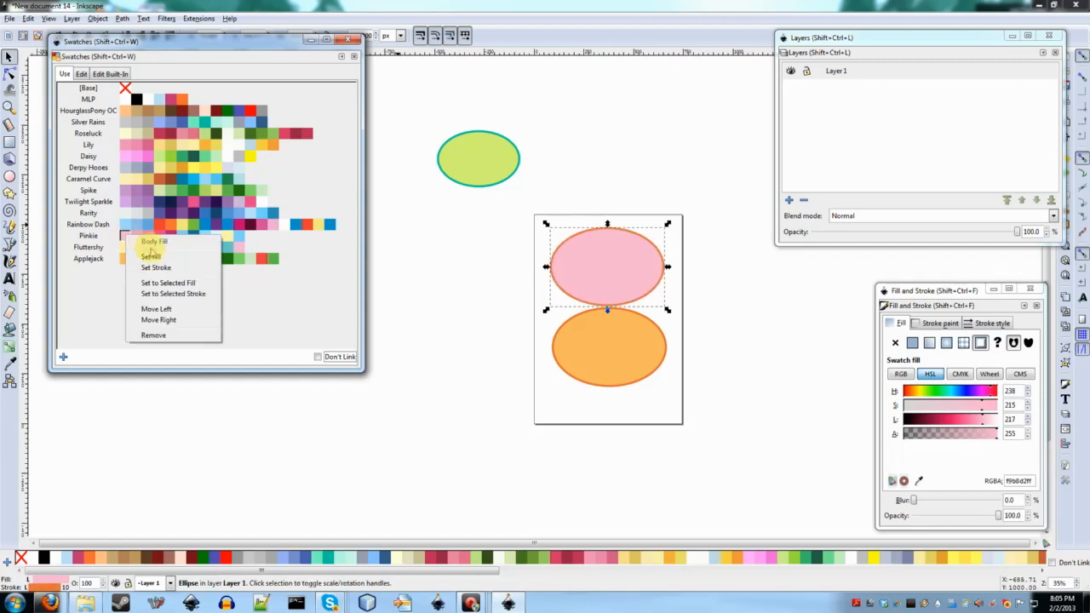
click(157, 323)
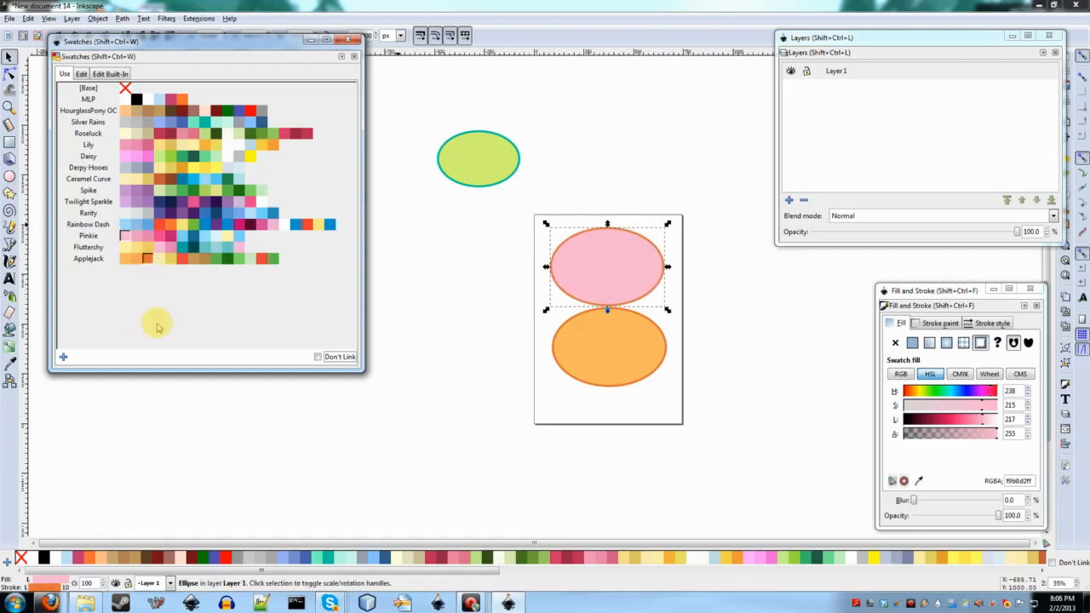
right_click(136, 237)
click(178, 321)
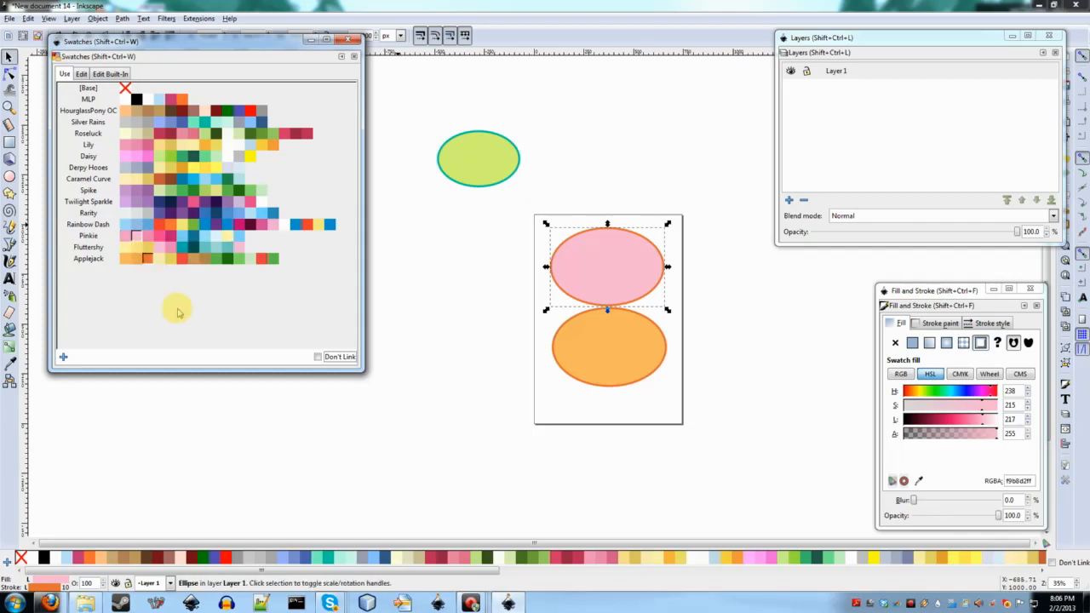
Step: Move the Pinkie swatch group up one row and back down again
right_click(88, 238)
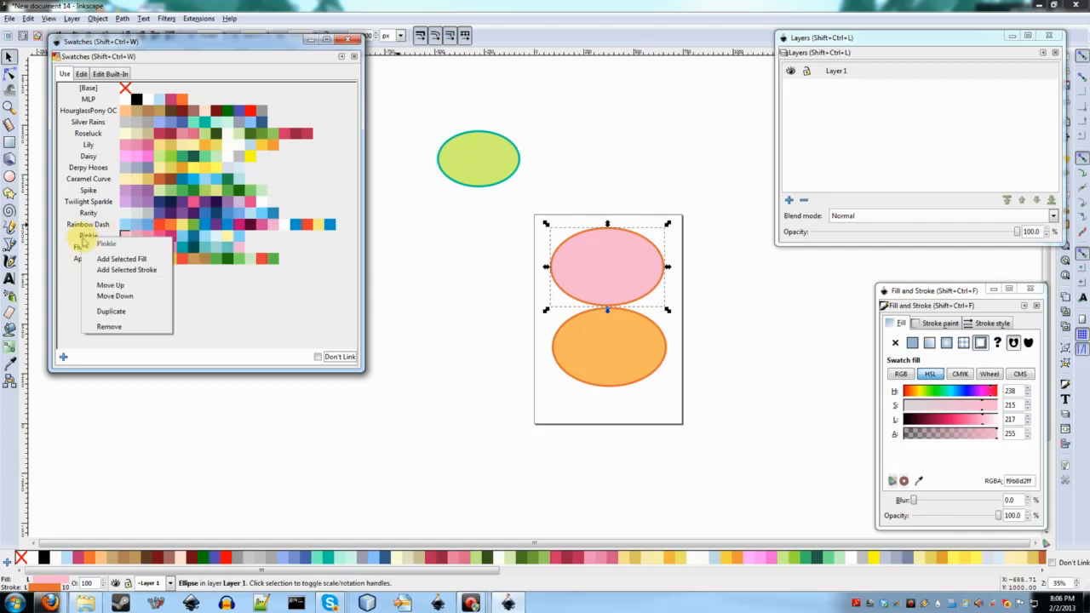
click(111, 285)
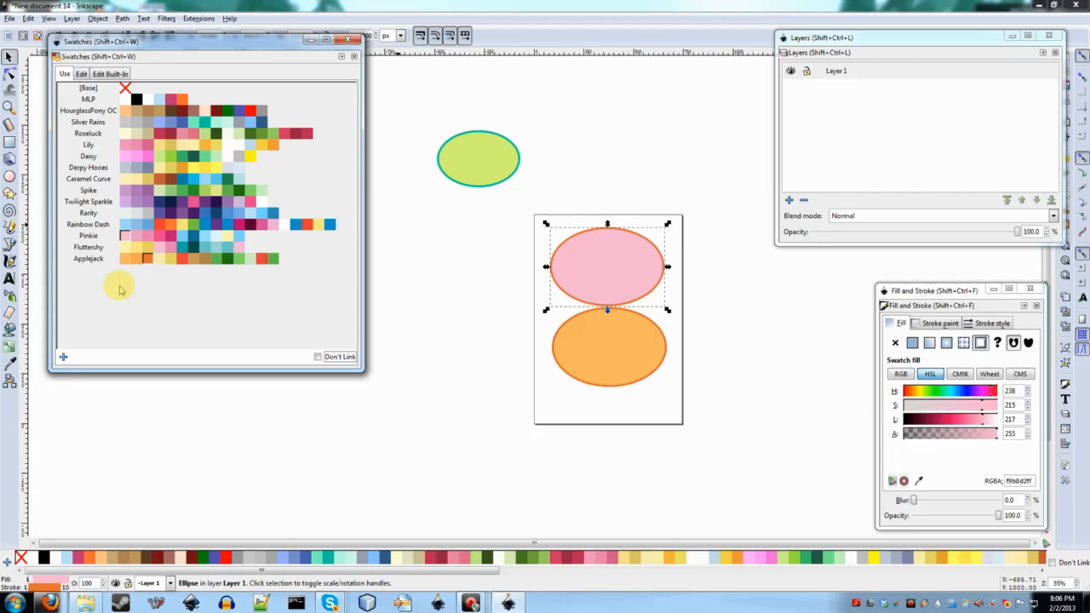
right_click(90, 224)
click(122, 281)
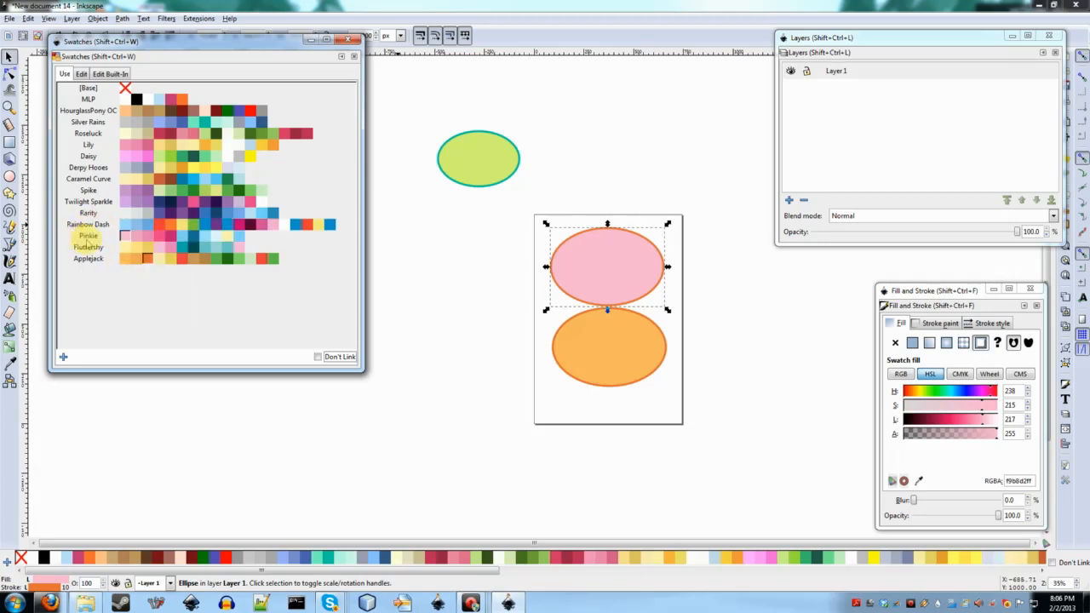
Step: Duplicate the Applejack swatch group
right_click(90, 259)
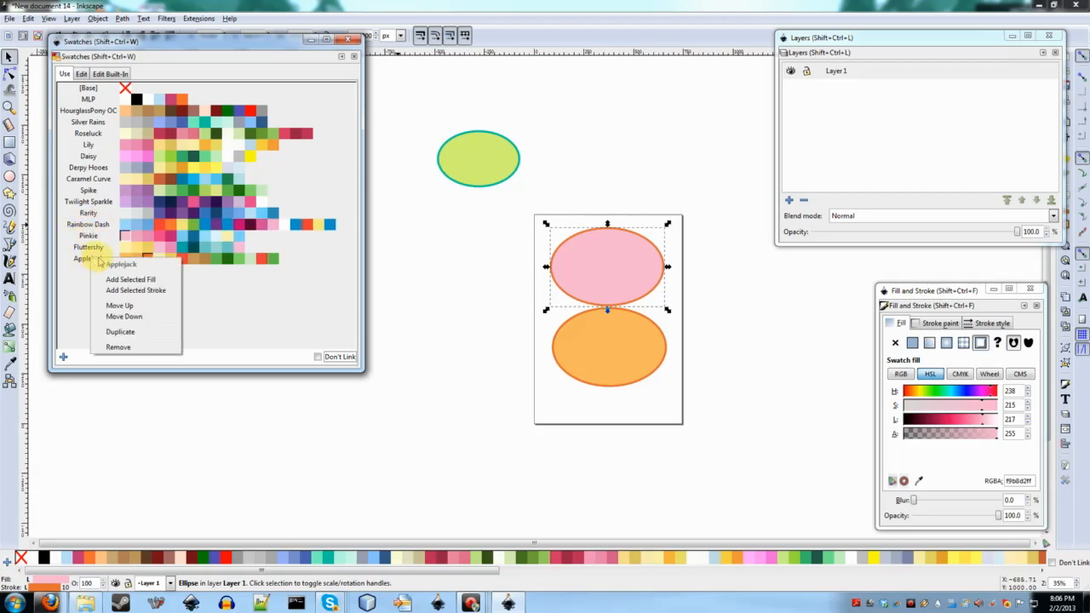
click(457, 238)
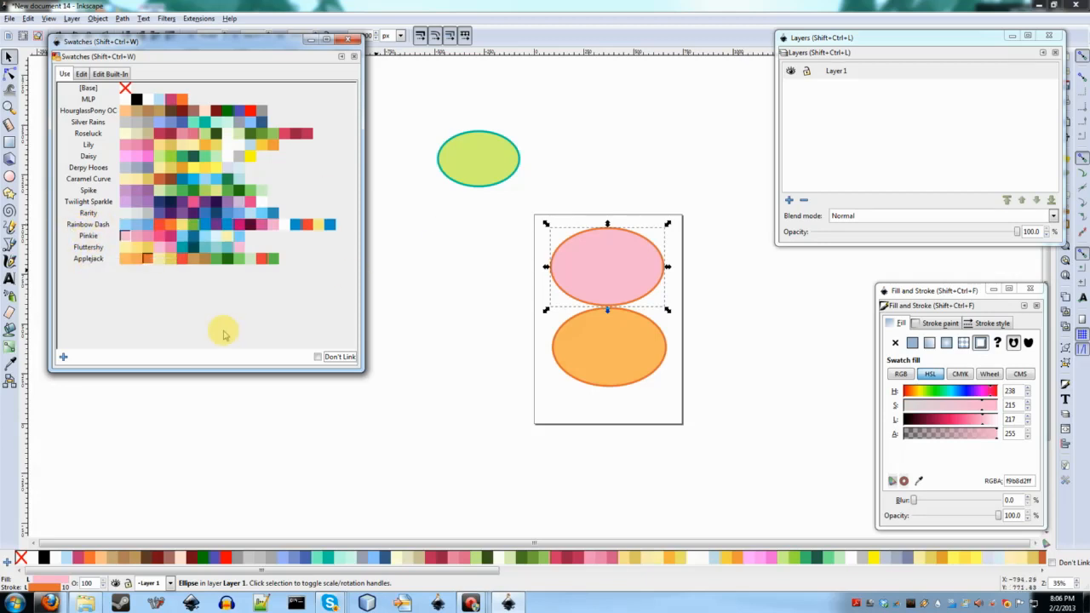
right_click(85, 265)
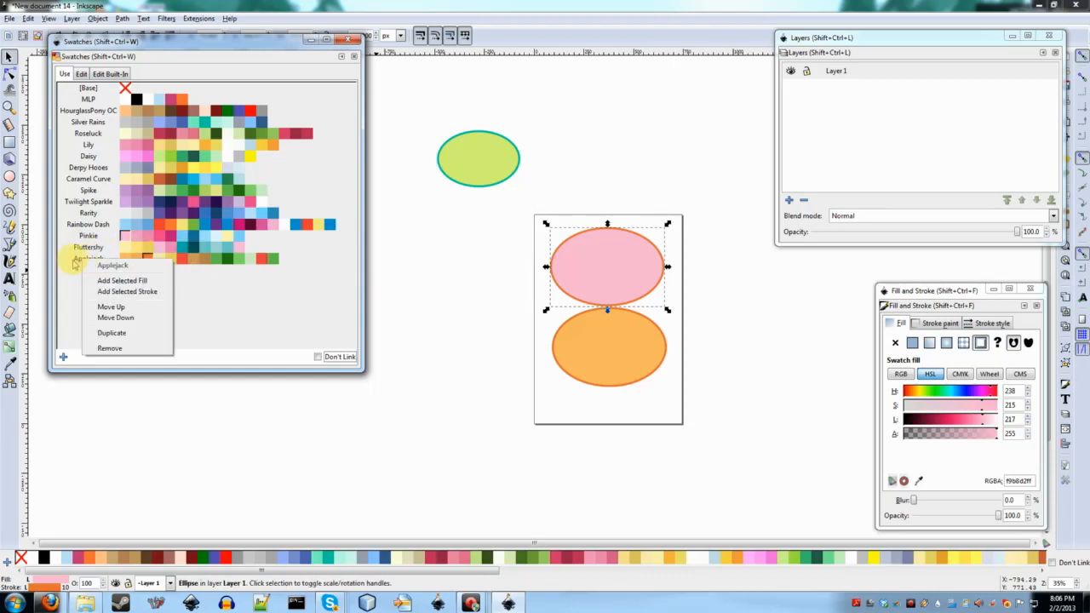
click(68, 300)
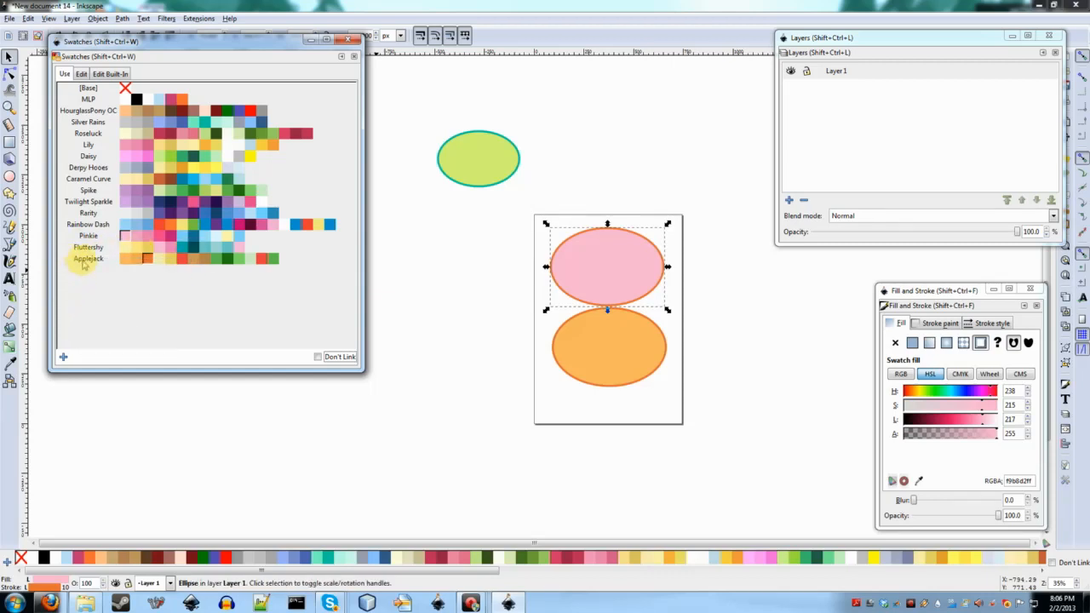
right_click(85, 265)
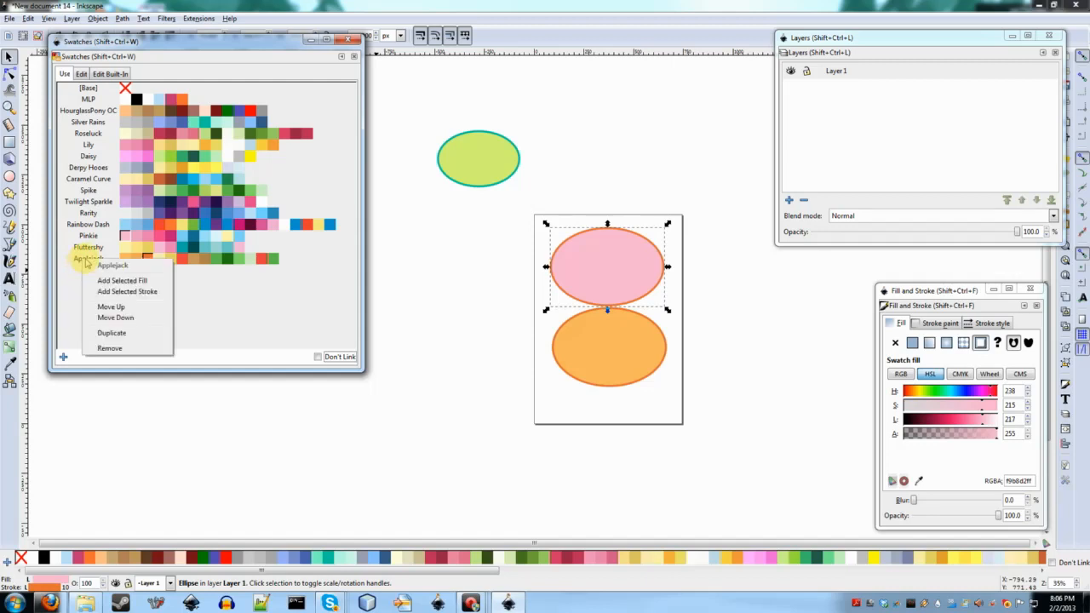
click(126, 334)
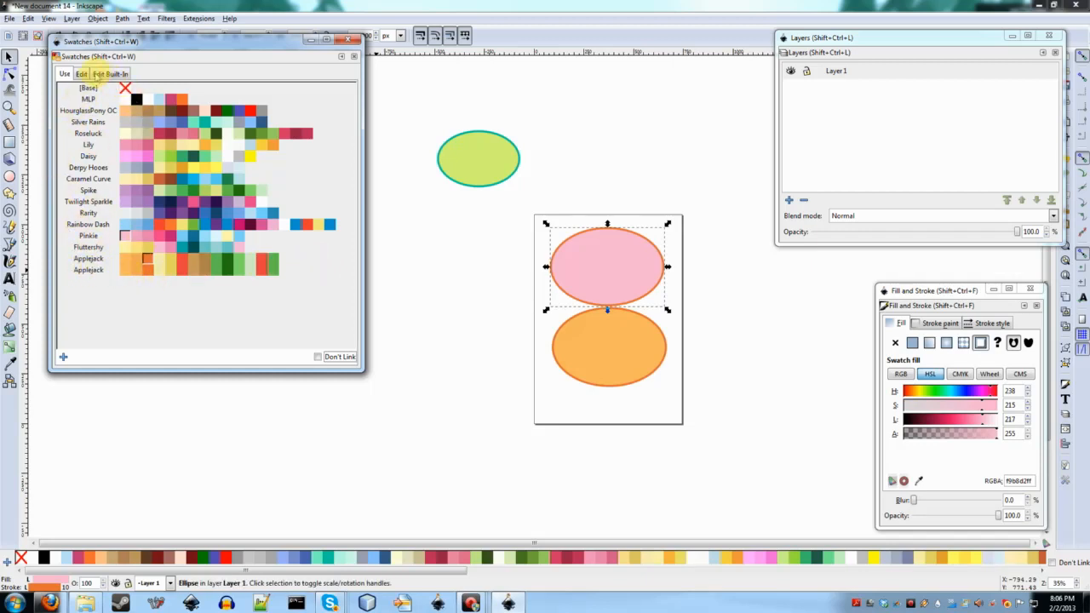
Step: Rename the duplicated Applejack swatch group as Applejack Night
click(81, 74)
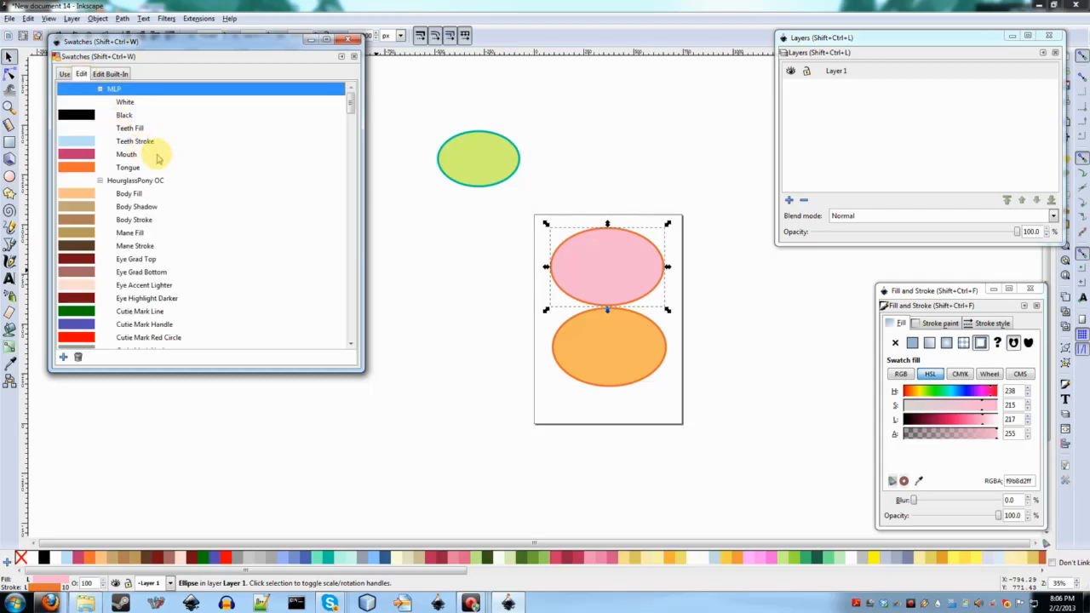
scroll(158, 156, down, 6)
scroll(157, 155, down, 15)
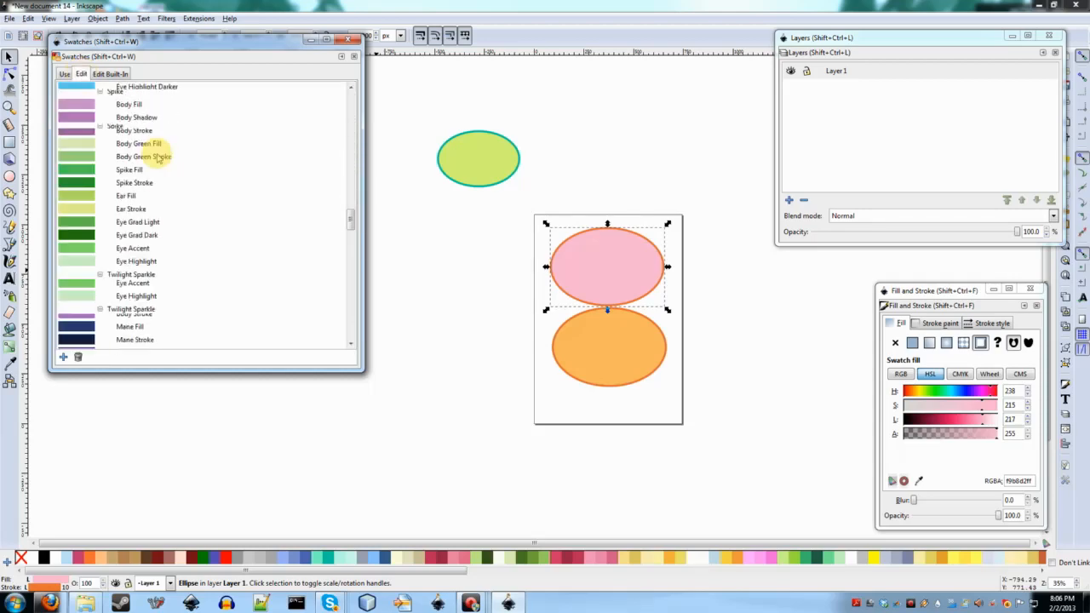
scroll(157, 156, down, 10)
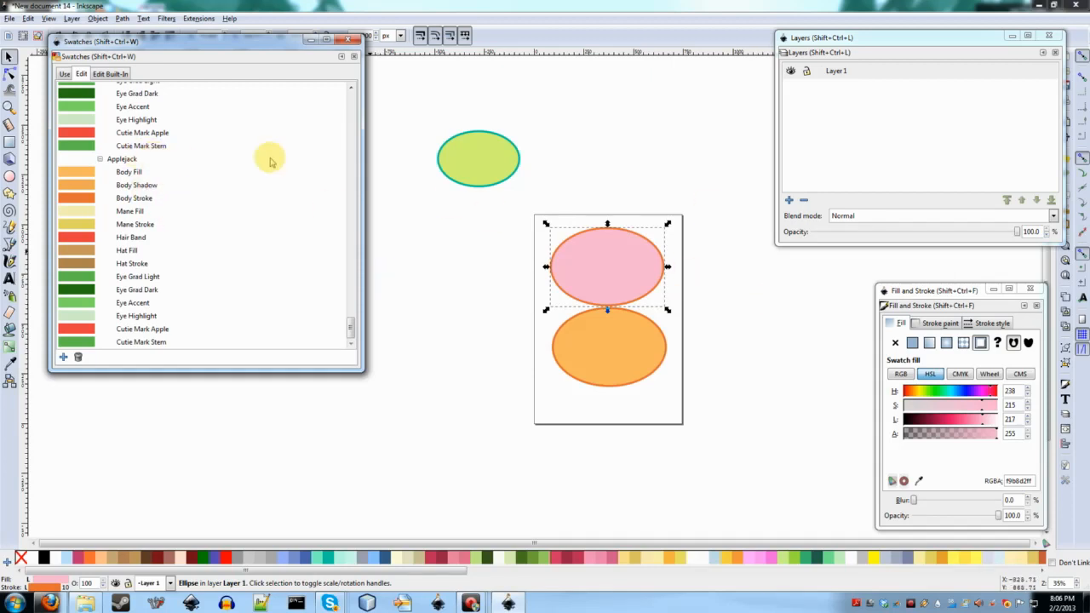
click(166, 161)
click(136, 160)
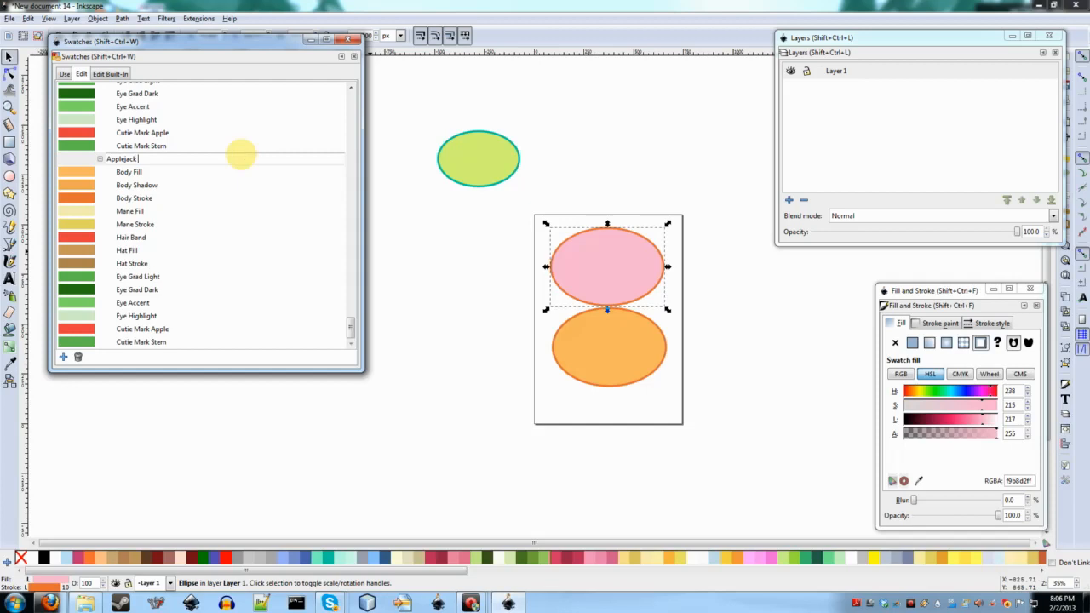
key(Return)
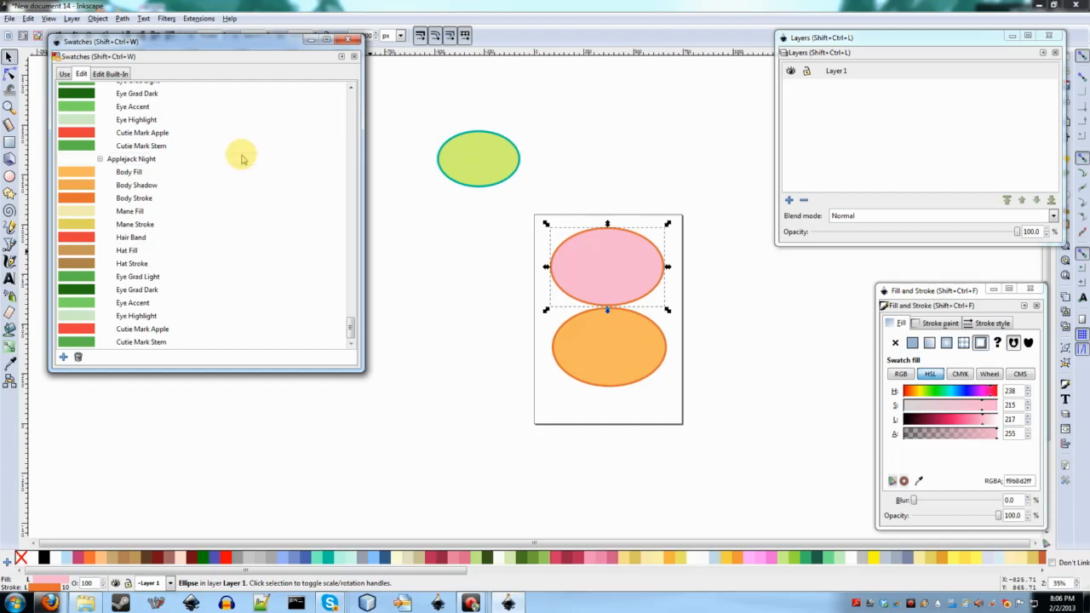
Step: Look through the document's swatch groups and browse individual entries in the Spike and Caramel Curve groups
click(65, 74)
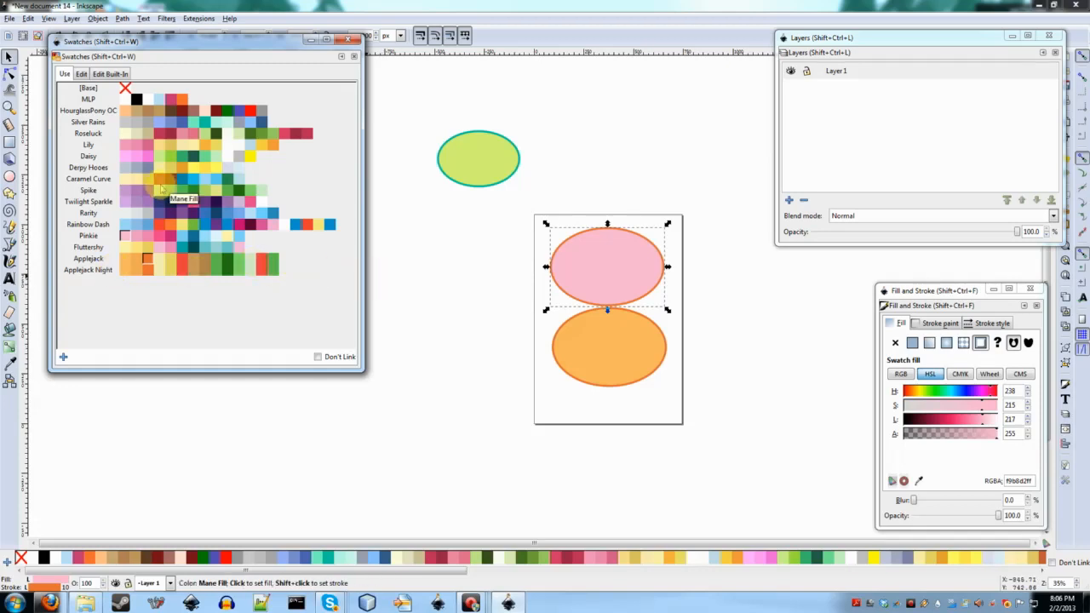
click(81, 74)
scroll(200, 313, up, 12)
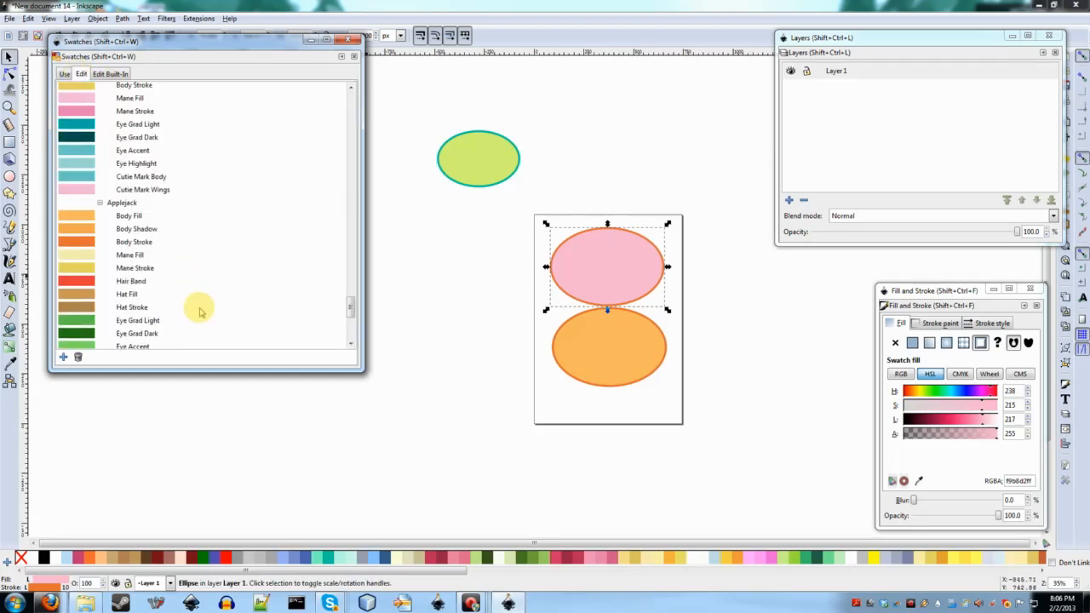
click(144, 214)
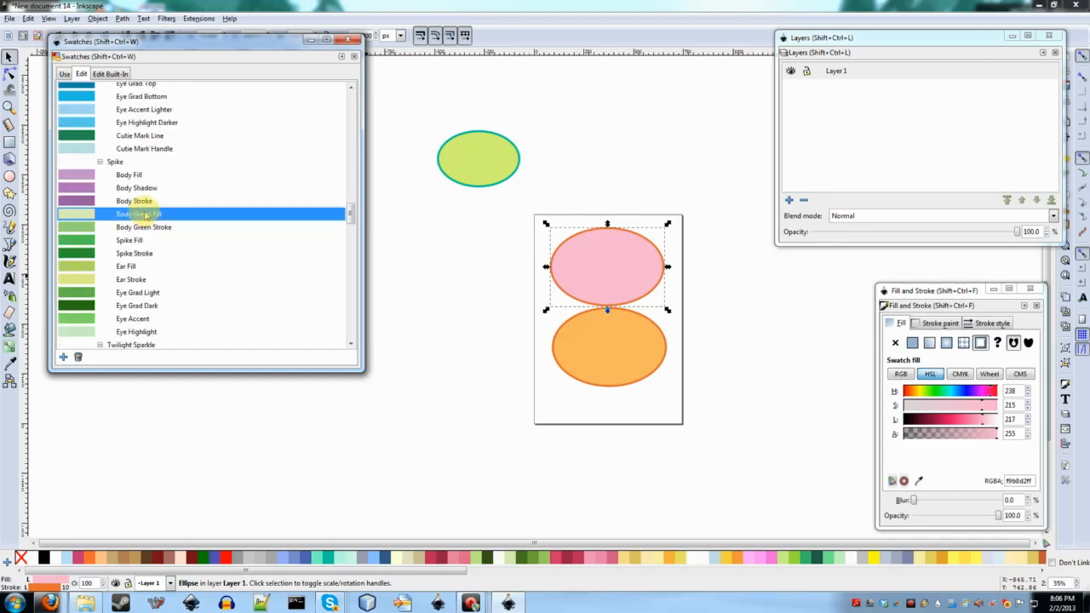
click(145, 269)
click(151, 218)
click(158, 133)
scroll(162, 149, up, 5)
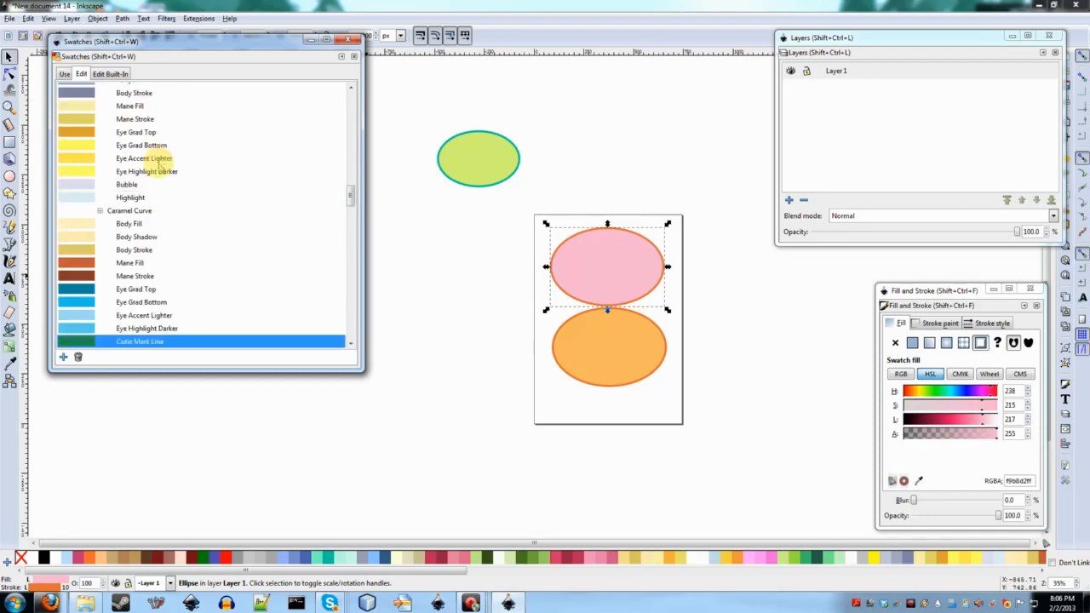
click(141, 133)
click(141, 275)
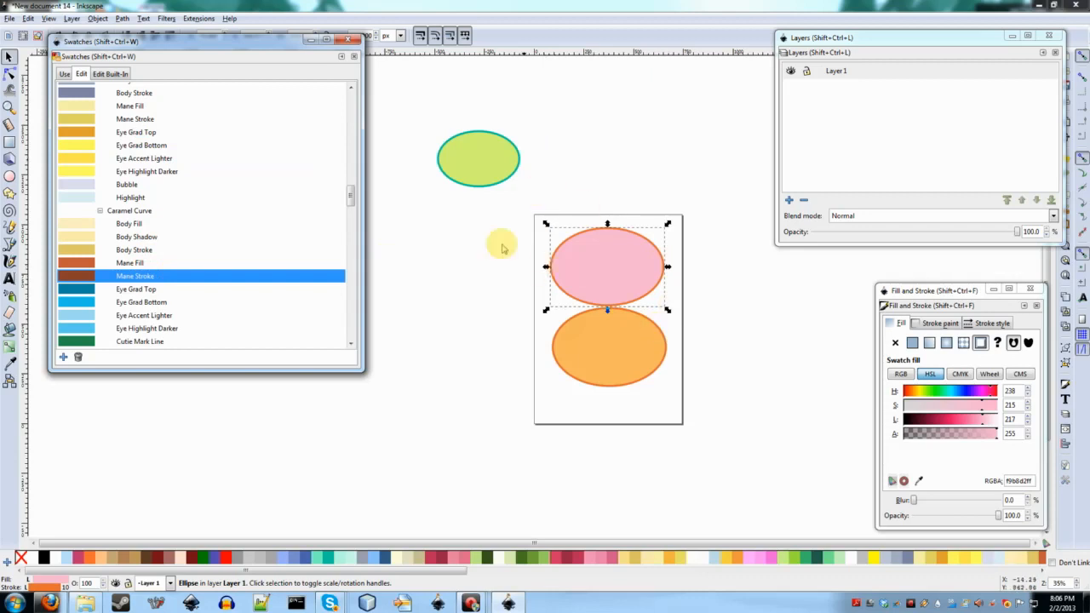
Step: Remove the Mane Stroke swatch from the Caramel Curve group
scroll(143, 238, down, 4)
right_click(132, 105)
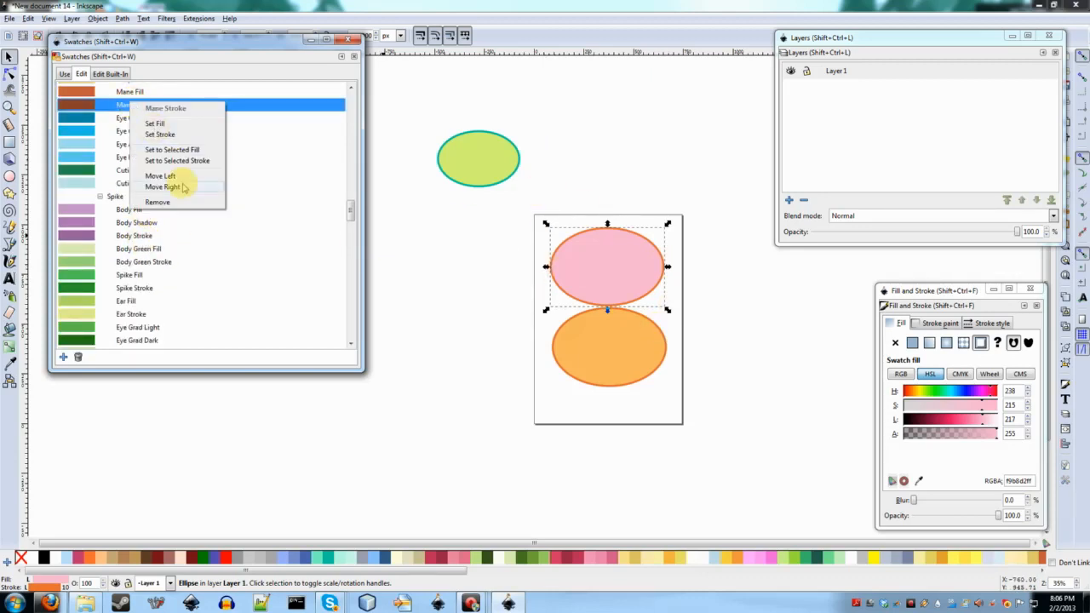
click(170, 205)
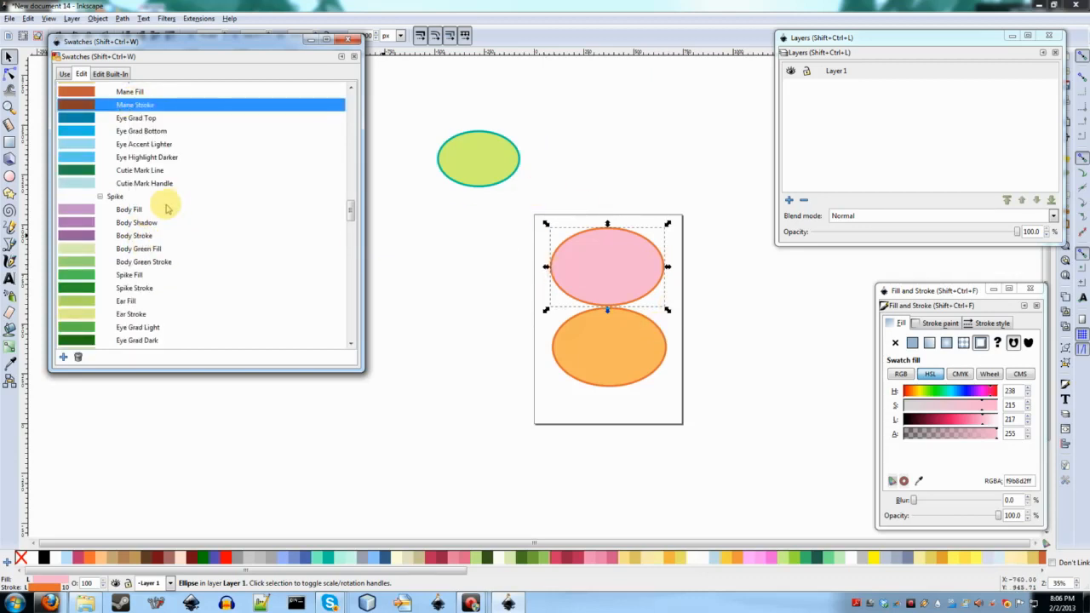
Step: Remove the entire Spike swatch group
right_click(141, 183)
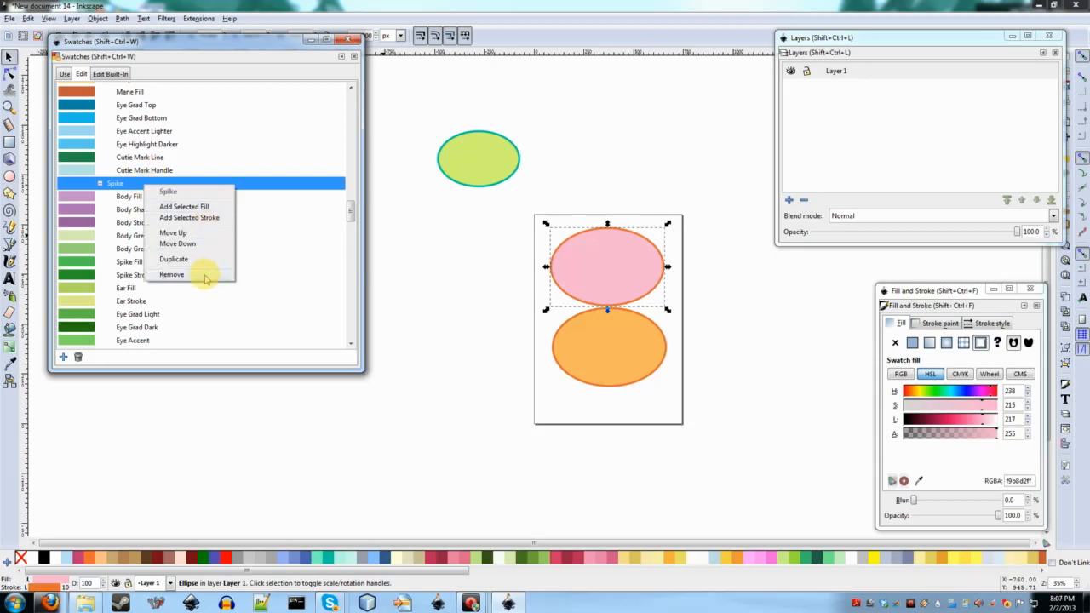
click(207, 273)
click(132, 183)
click(171, 287)
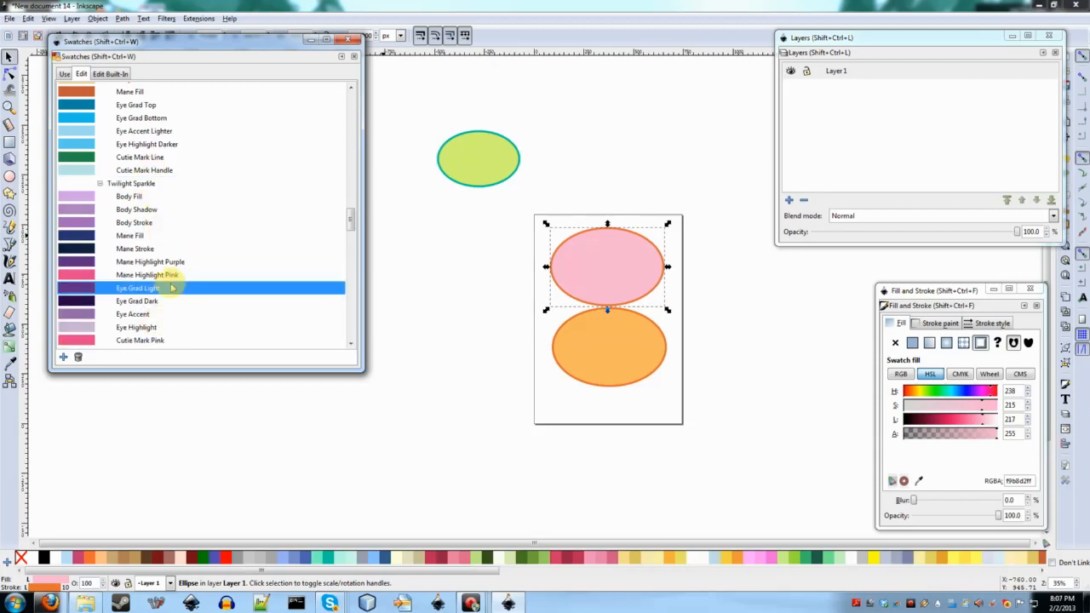
Step: Add the built-in Gray palette to the document as a swatch group and look through its swatches
scroll(170, 288, down, 8)
scroll(170, 287, down, 10)
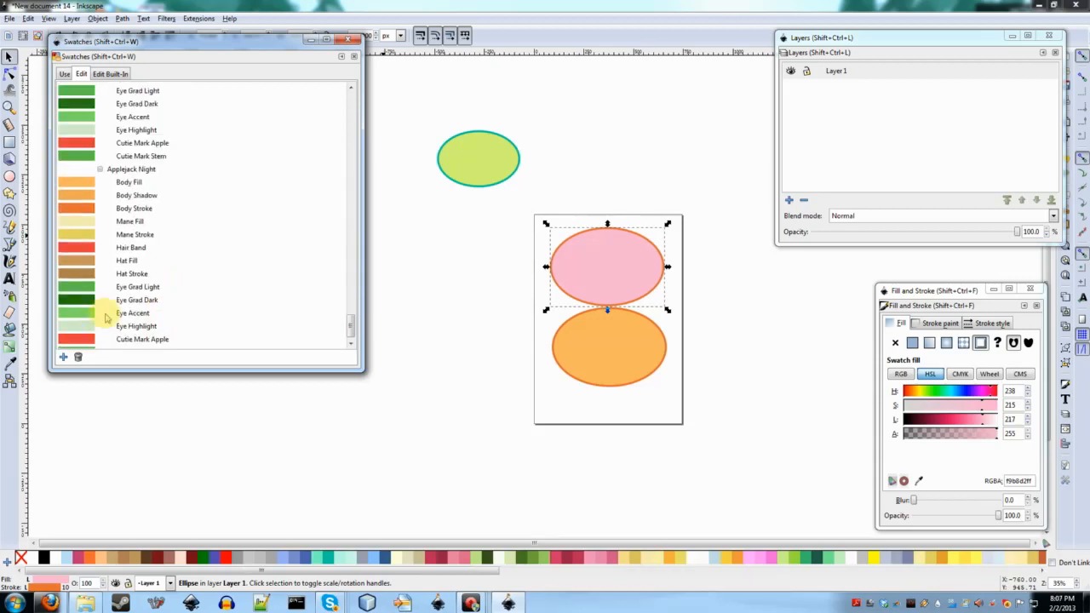
click(64, 356)
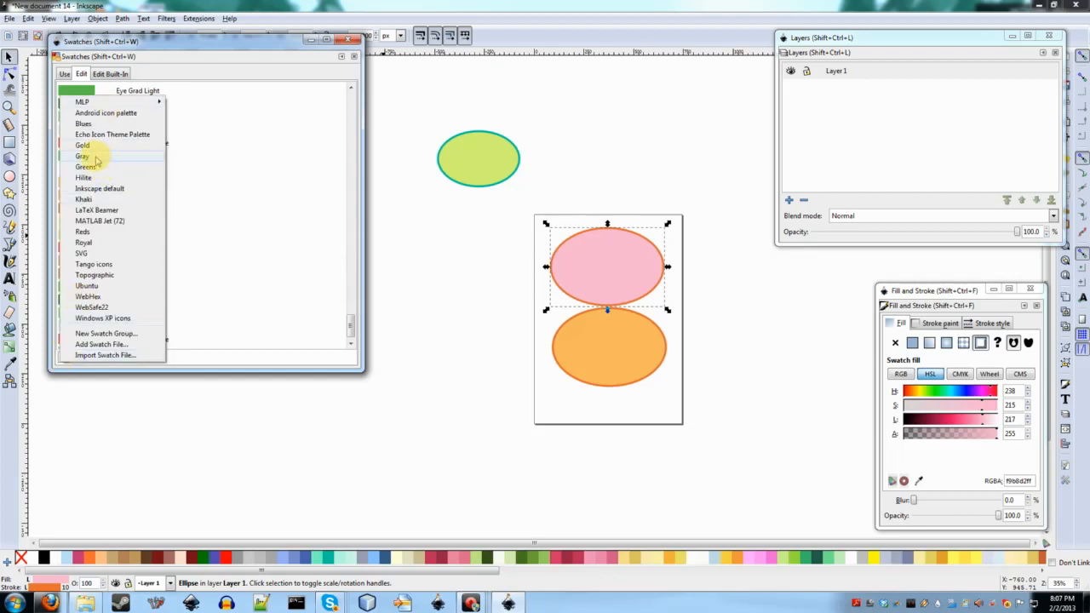
key(Escape)
scroll(179, 210, down, 10)
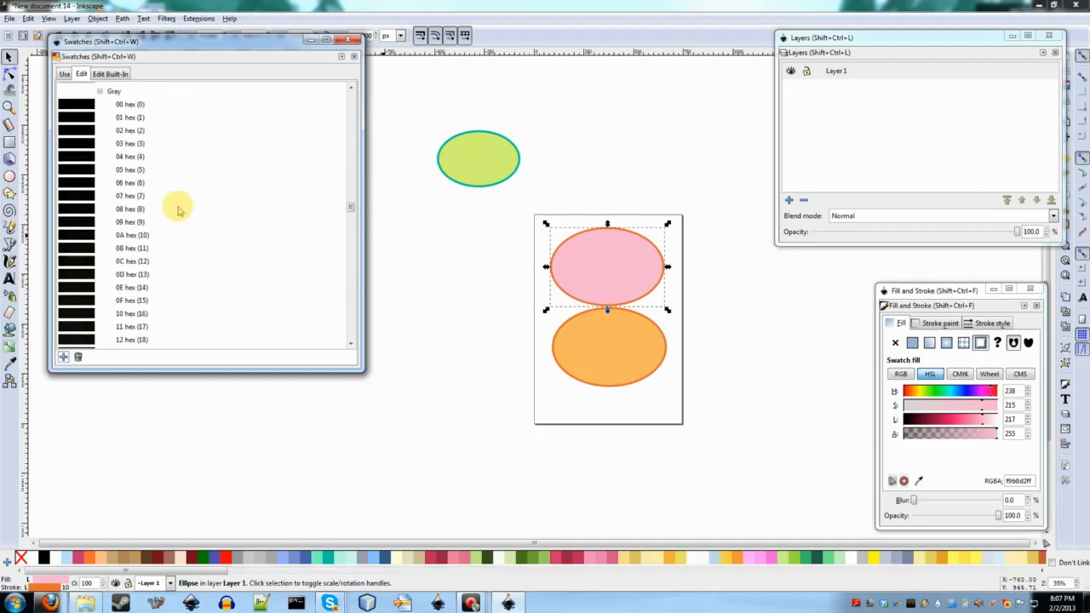
scroll(177, 208, up, 5)
scroll(185, 202, down, 12)
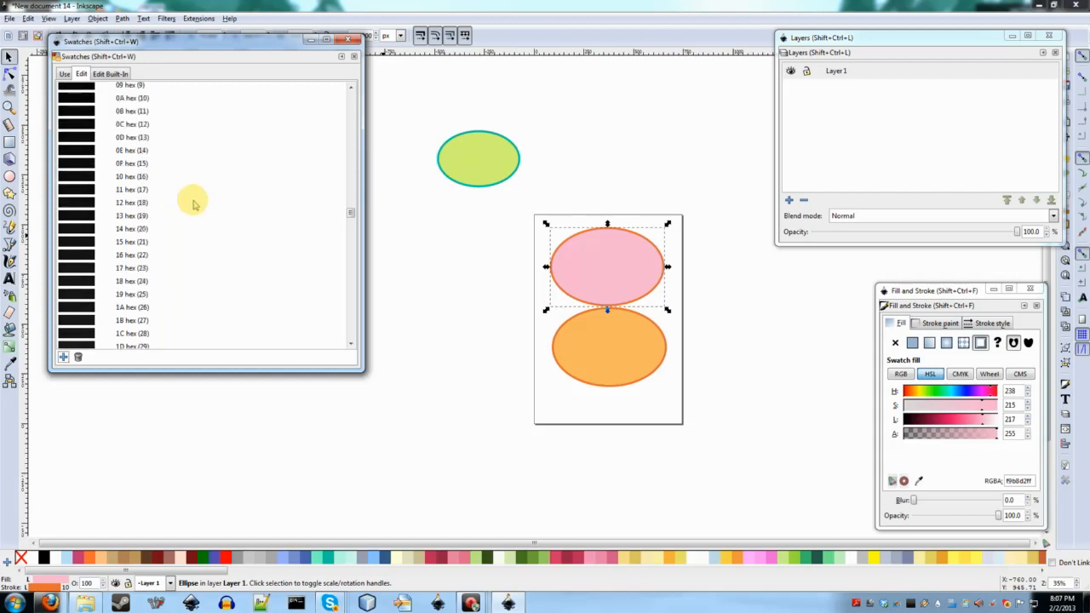
Step: Remove the Gray swatch group from the document
drag(350, 226, 360, 204)
click(135, 154)
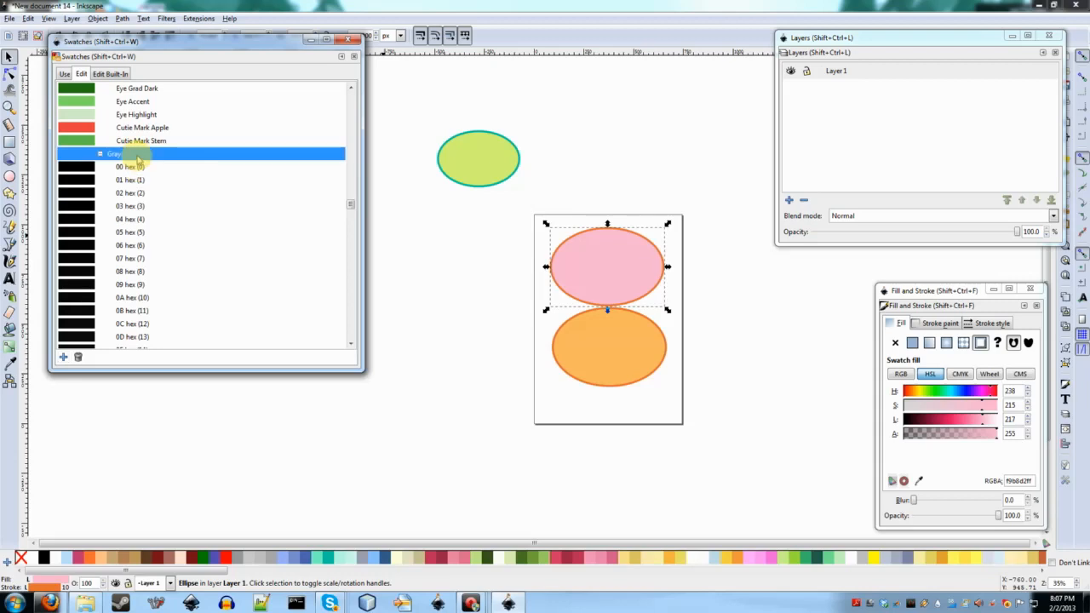
double_click(137, 156)
scroll(190, 262, down, 10)
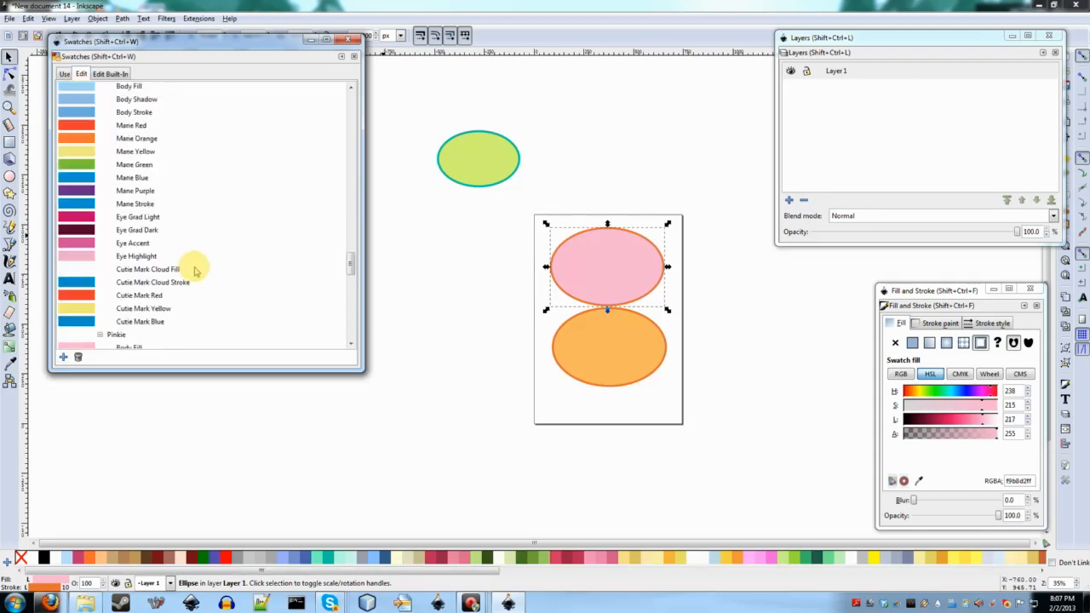
Step: Close the current document without saving and continue in a blank one
scroll(191, 268, up, 15)
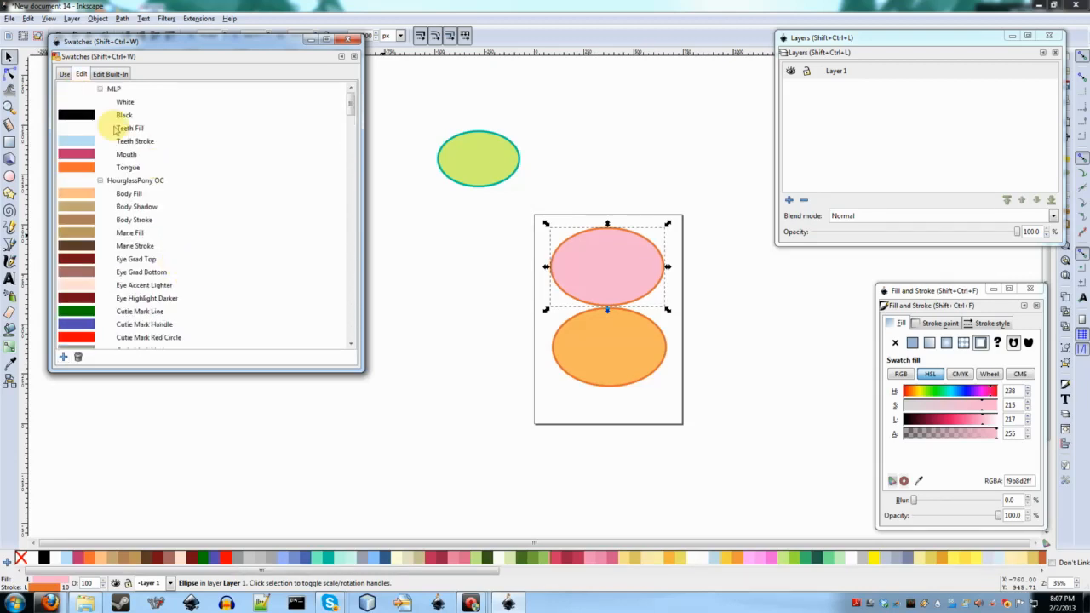
click(64, 75)
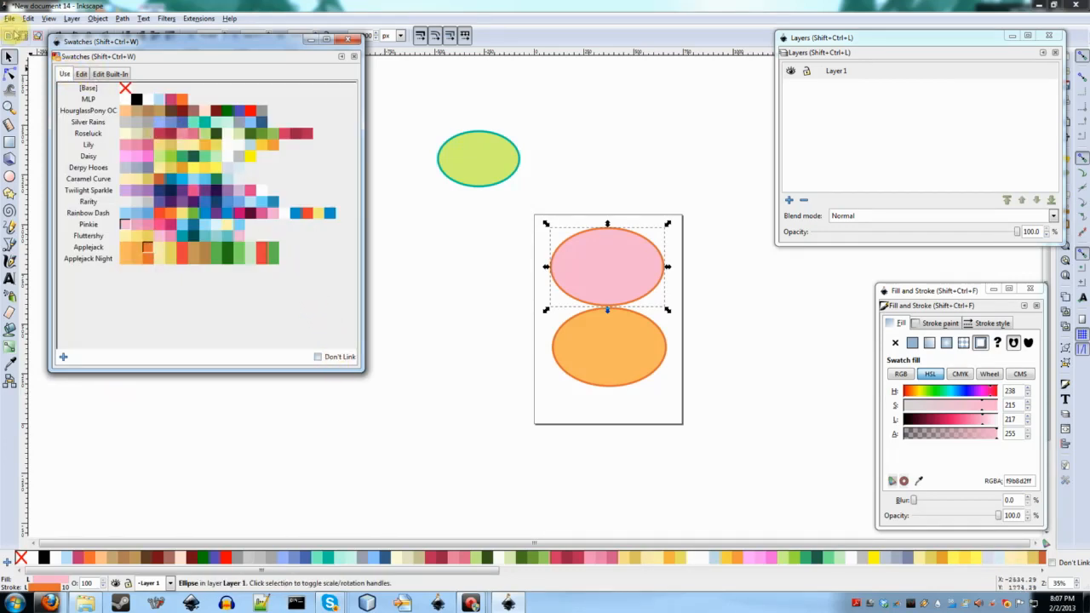
click(10, 19)
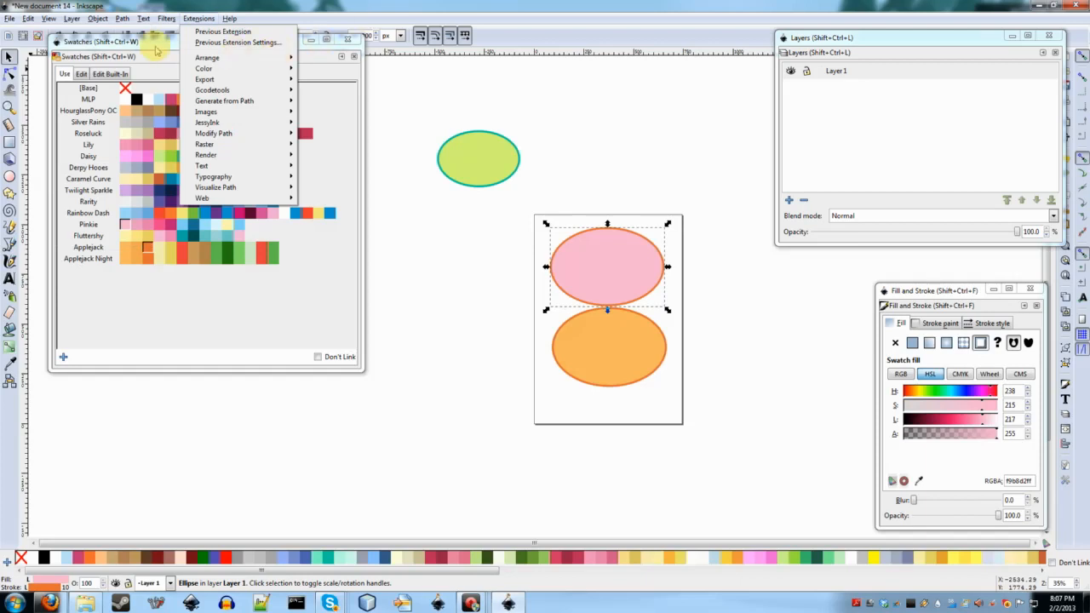
click(115, 50)
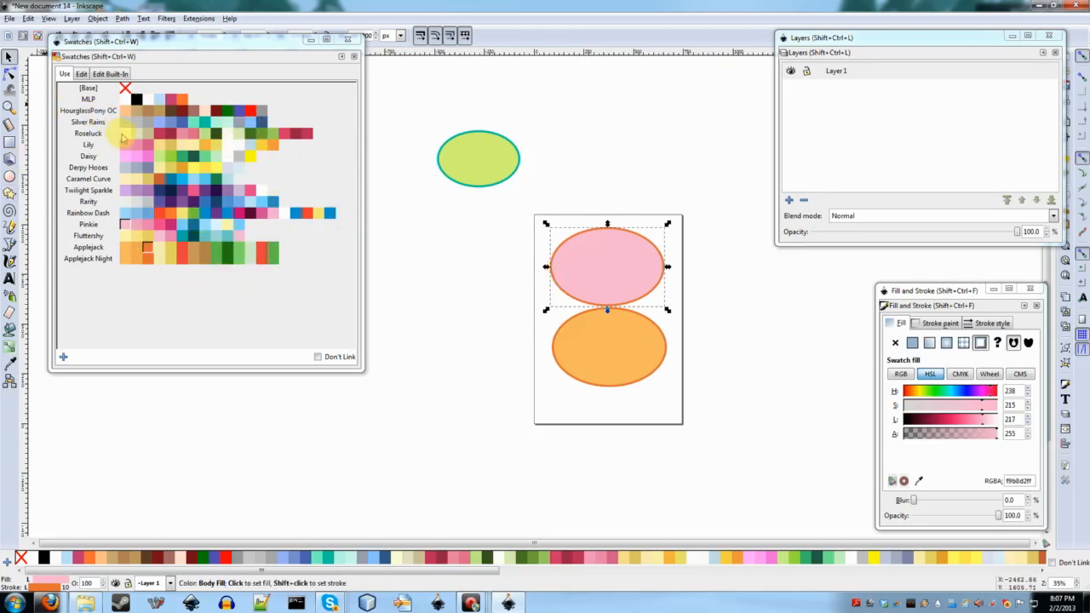
click(8, 19)
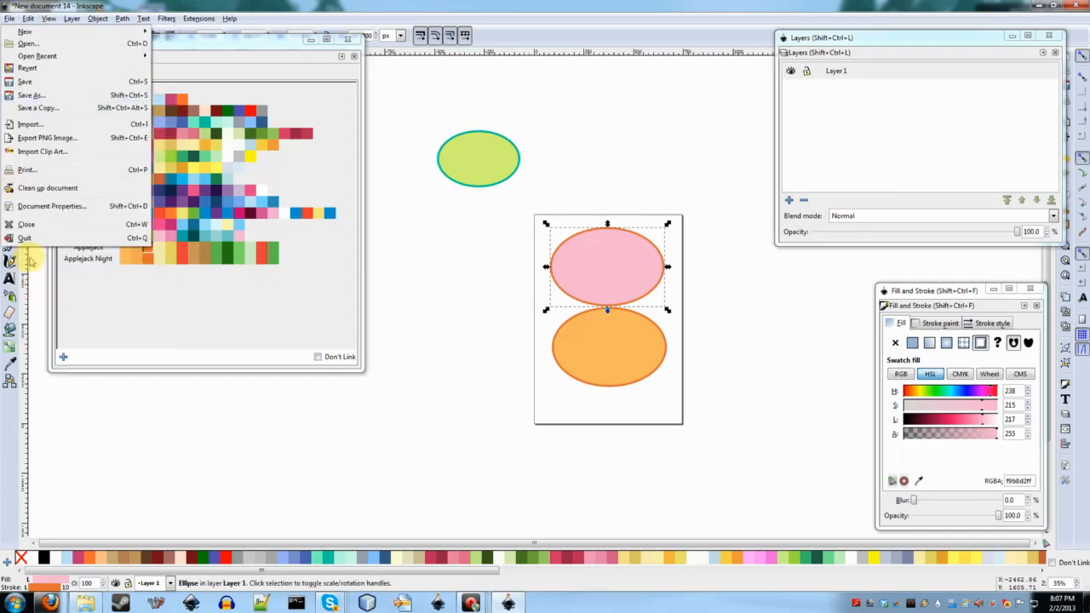
click(26, 224)
click(473, 341)
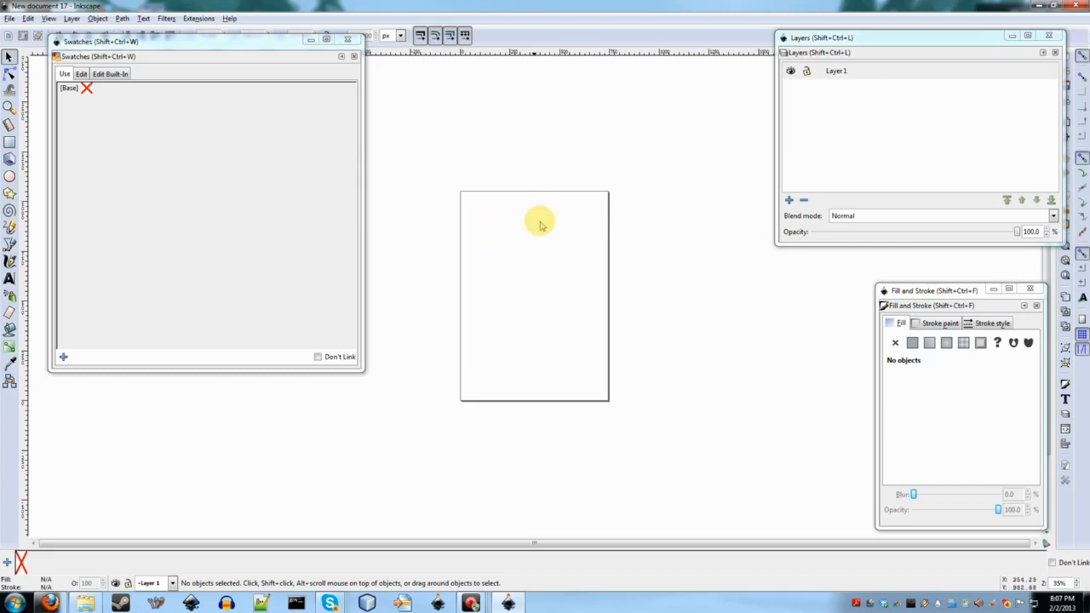
Step: Draw a nearly circular ellipse in the upper-left part of the blank page
scroll(512, 279, up, 2)
ctrl+scroll(519, 313, up, 2)
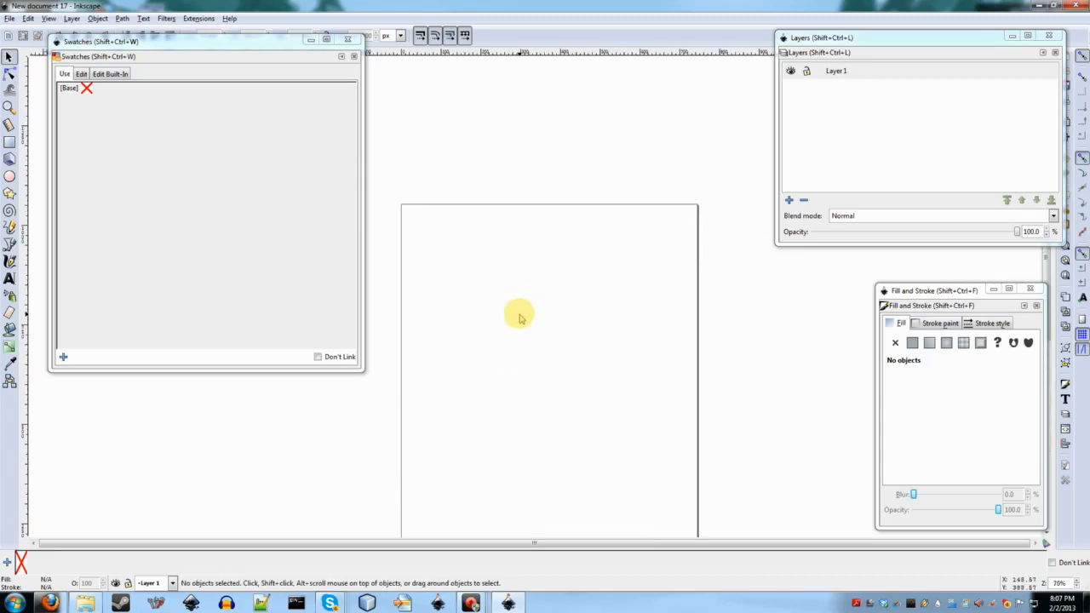
scroll(519, 316, down, 1)
key(e)
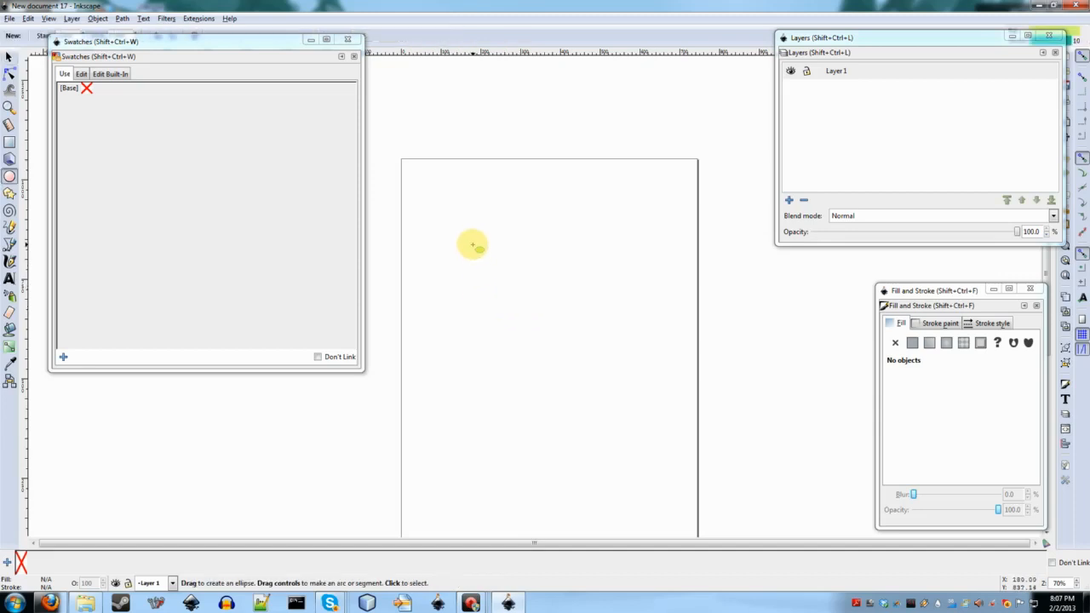
drag(434, 223, 534, 318)
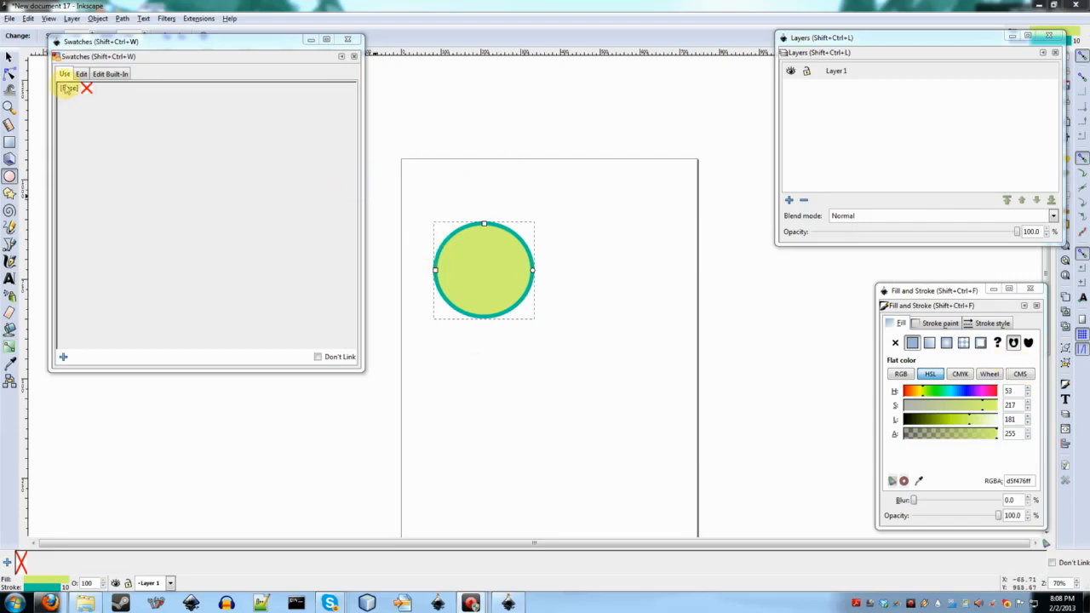
Step: Add the ellipse's fill and stroke colours as swatches to the [Base] group
right_click(67, 88)
click(84, 73)
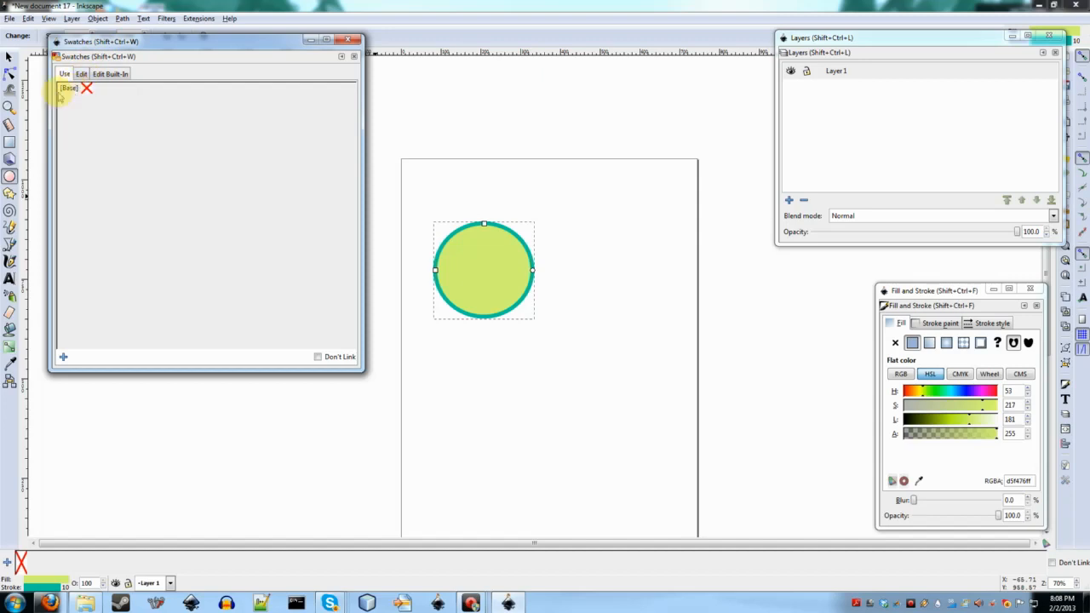
right_click(66, 91)
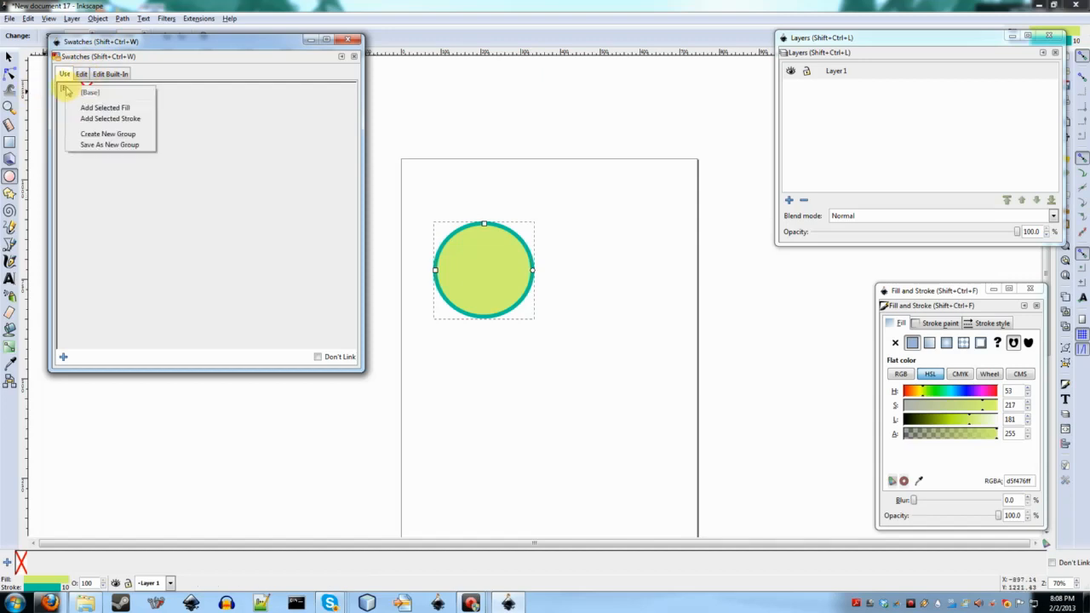
click(129, 118)
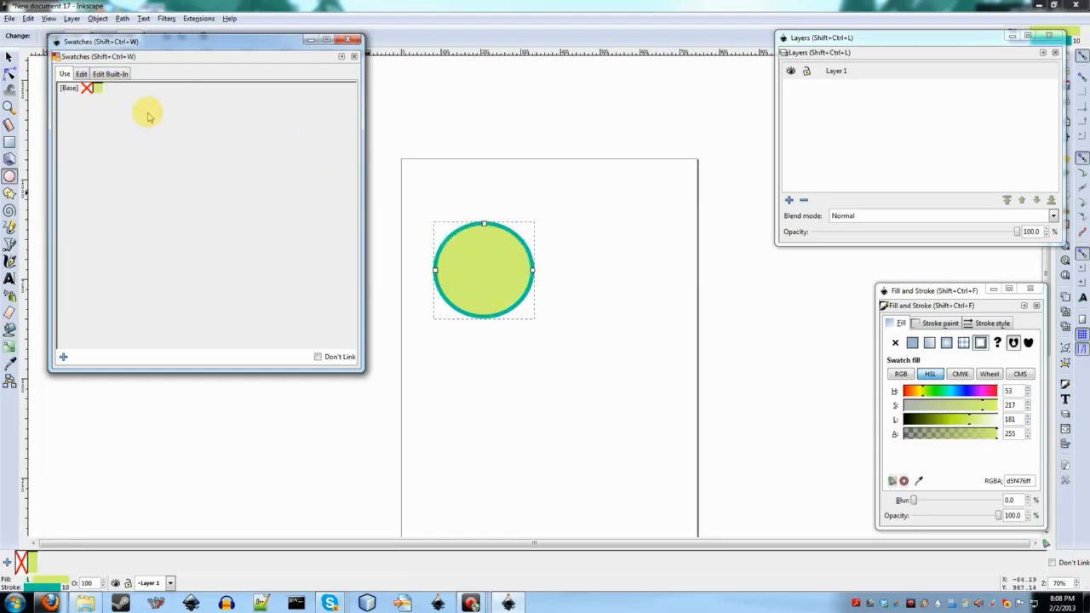
right_click(85, 87)
click(91, 124)
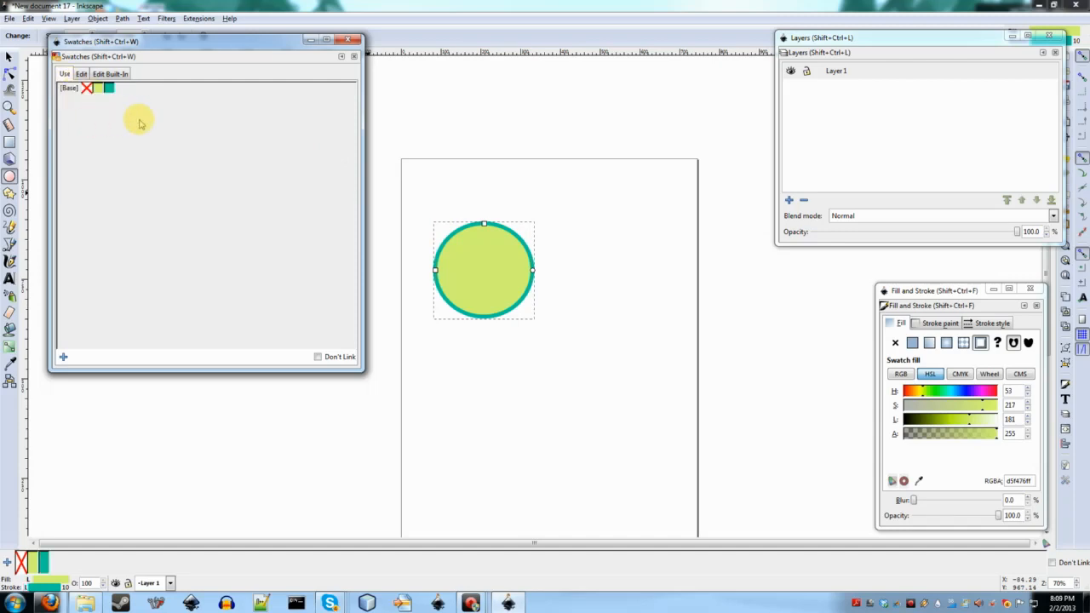
Step: Rename the yellow-green swatch as OC Fill
click(81, 74)
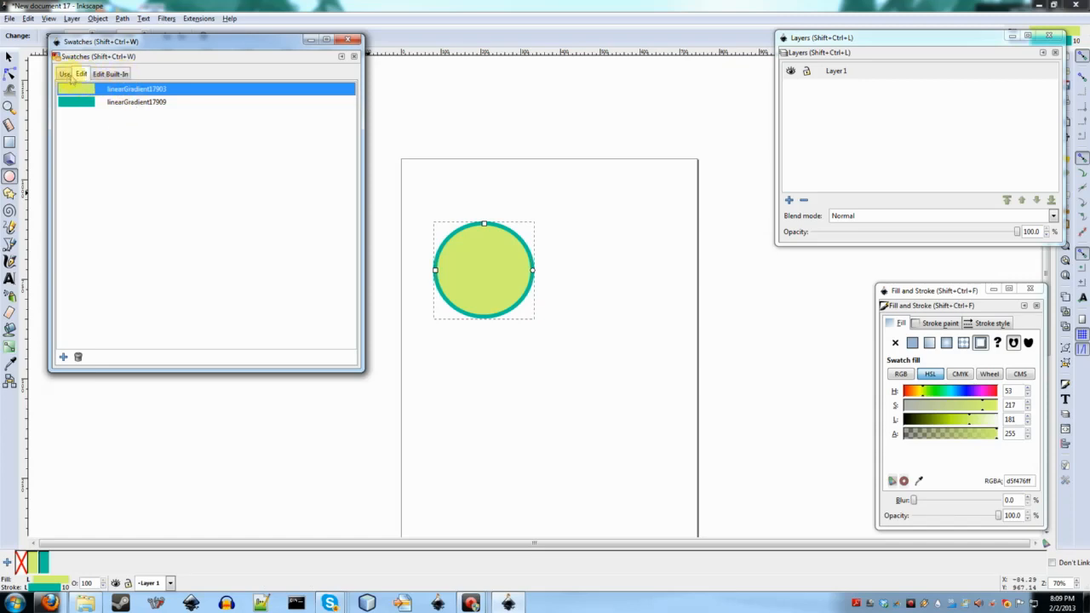
click(157, 90)
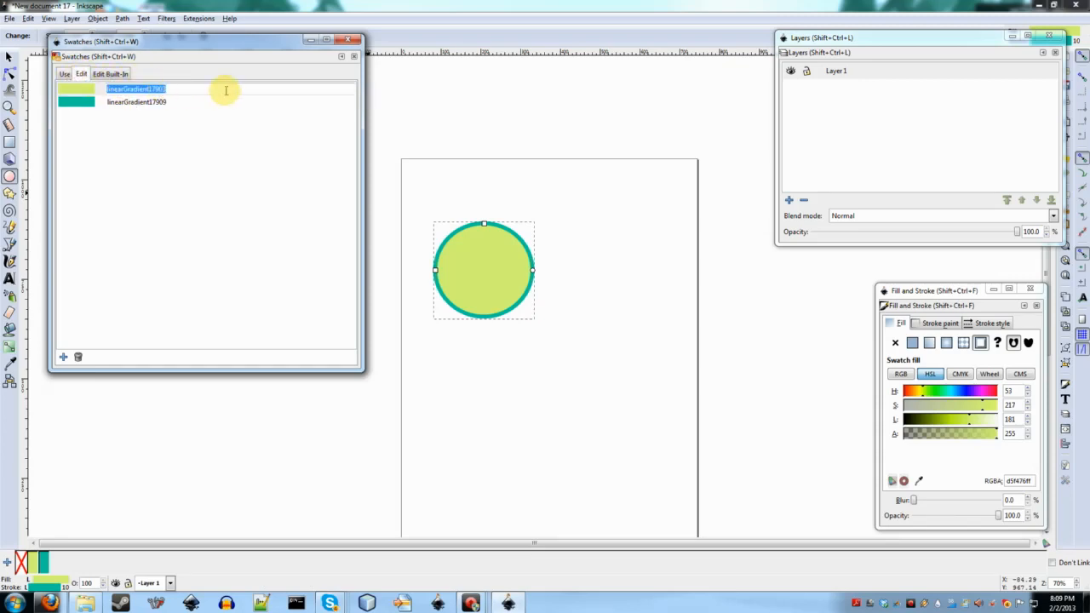
text(OC Fill)
key(Return)
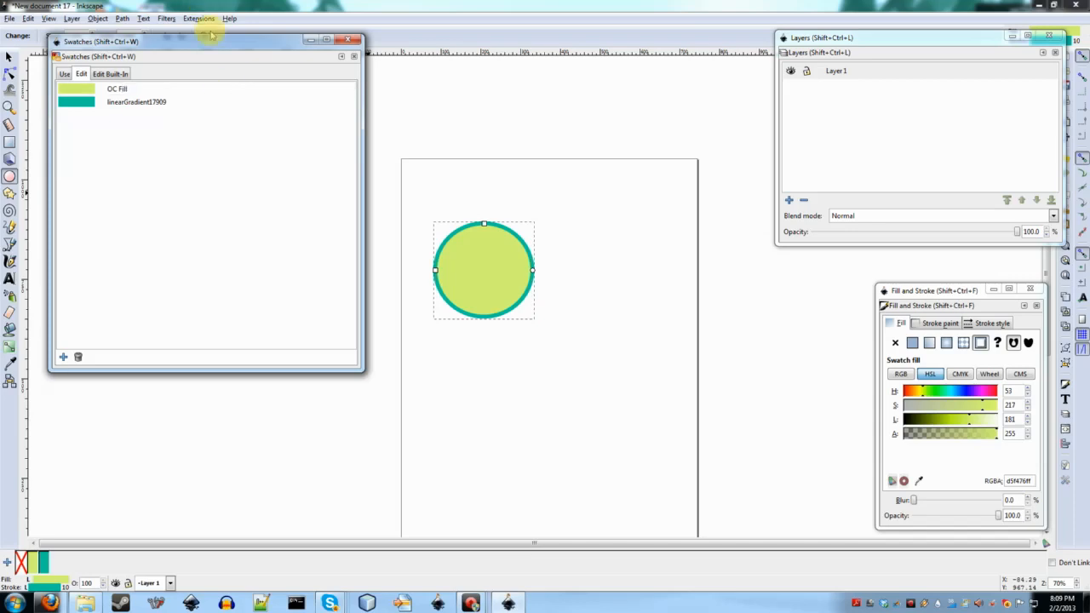
Step: Rename the teal swatch as OC Stroke
click(191, 100)
text(OC)
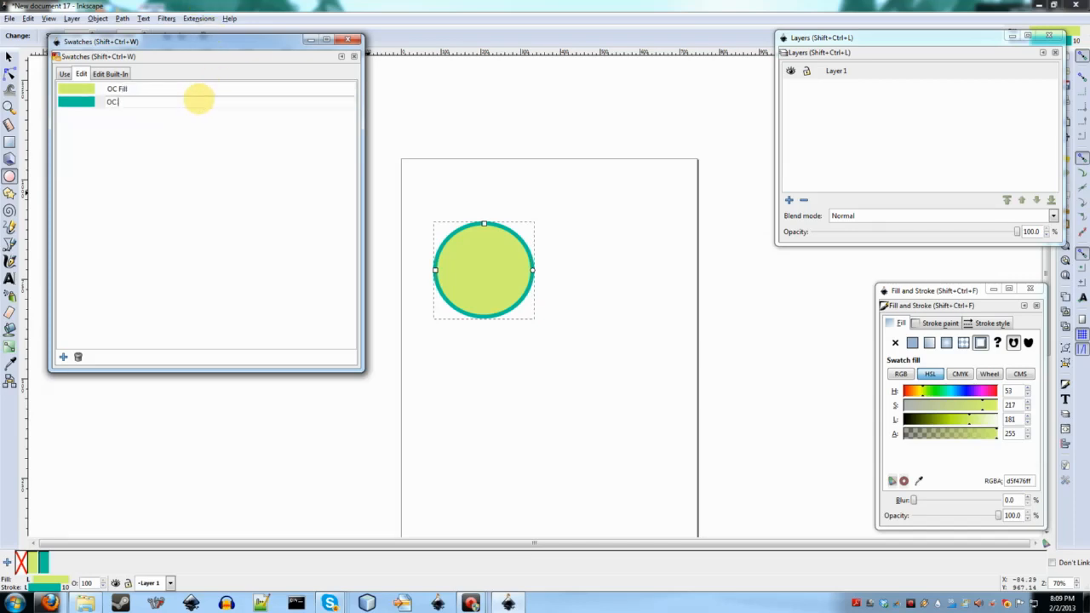
text( Stroke)
key(Return)
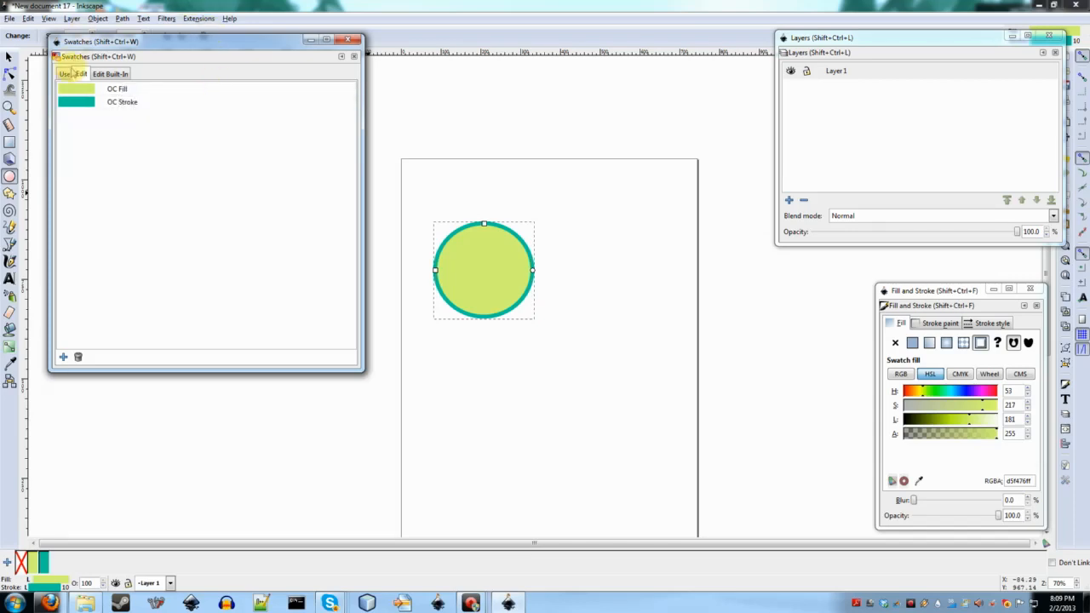
Step: Save the [Base] swatches as a new swatch group
click(65, 74)
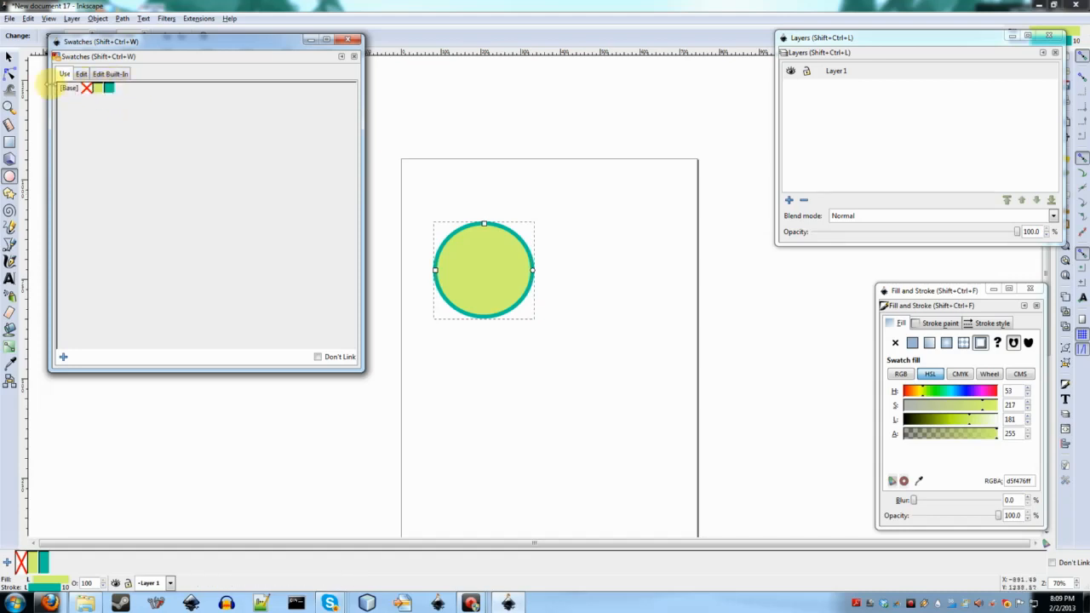
right_click(73, 93)
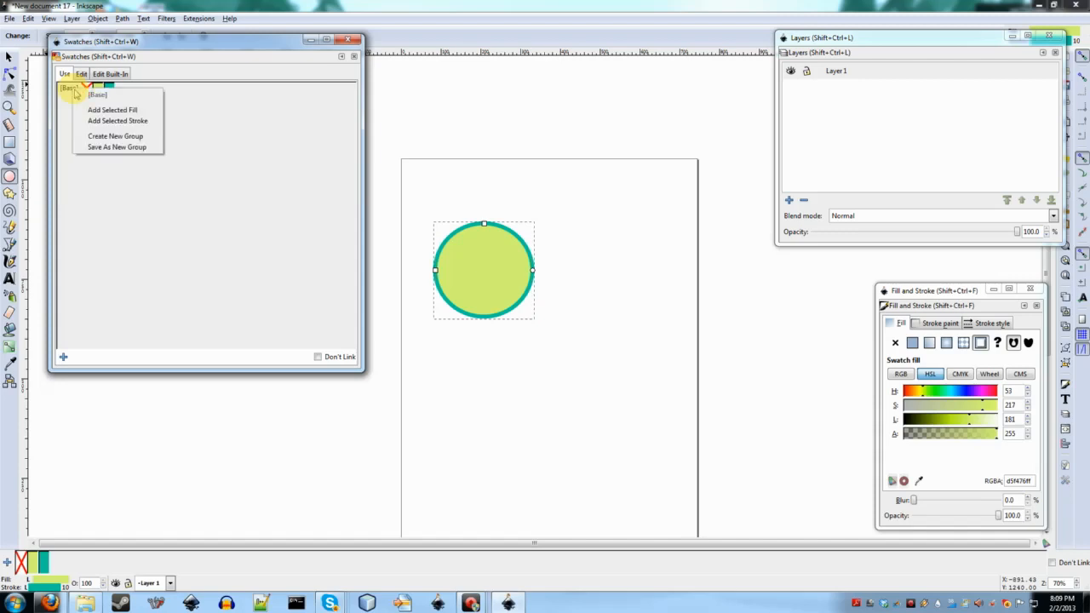
click(132, 148)
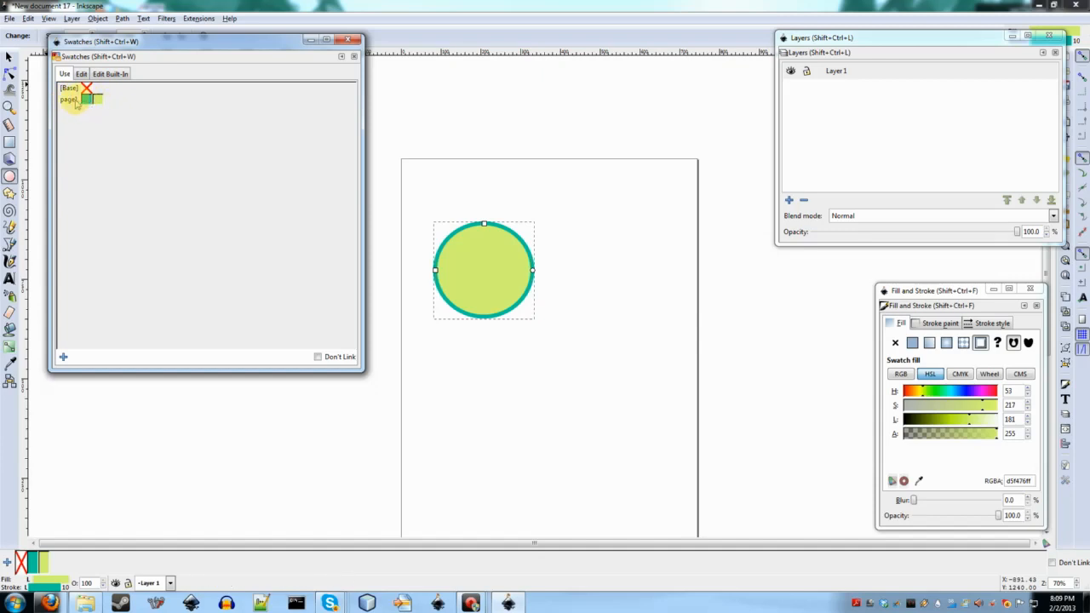
Step: Rename the new swatch group as My OC and return to the usable swatches view
click(81, 74)
click(114, 89)
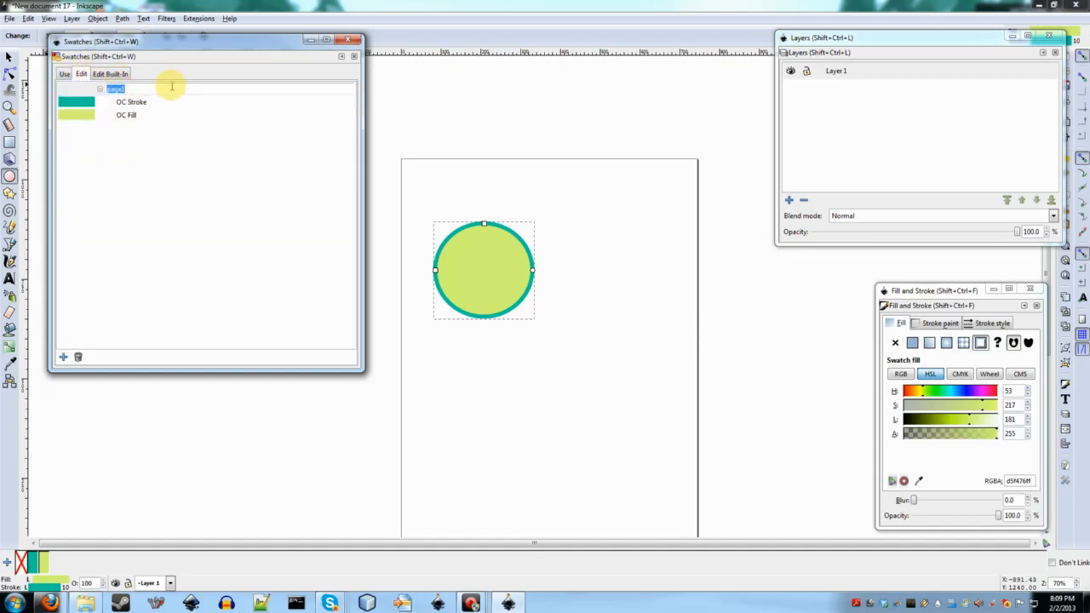
key(Return)
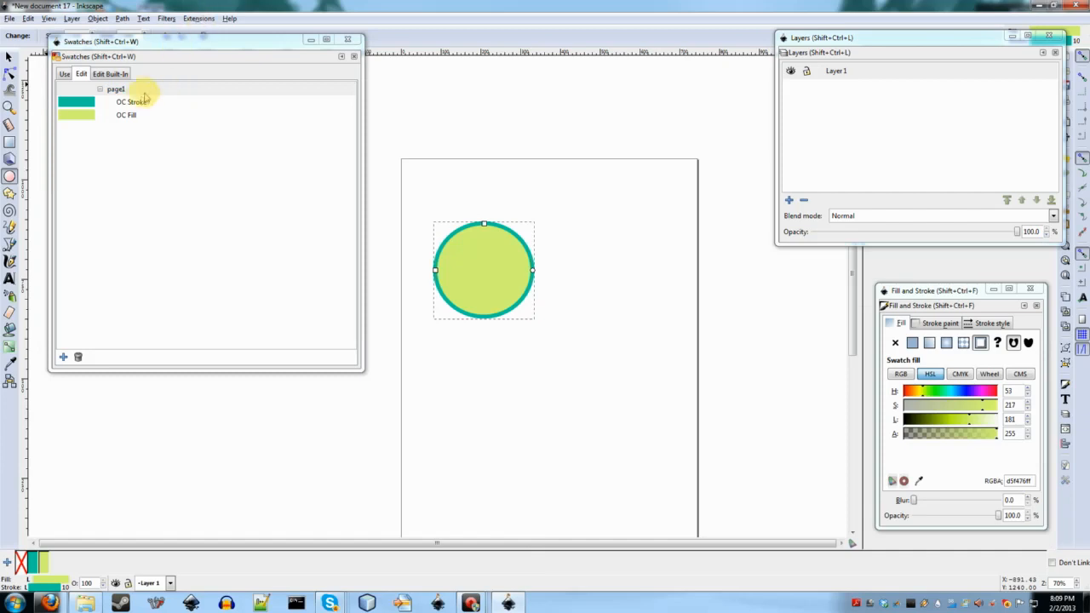
click(143, 89)
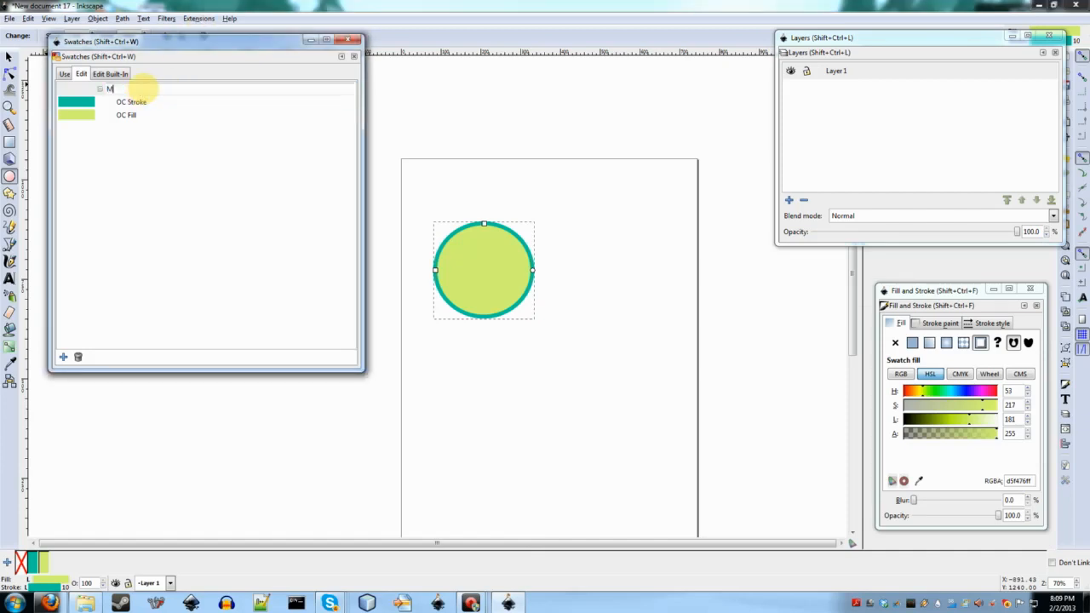
key(Return)
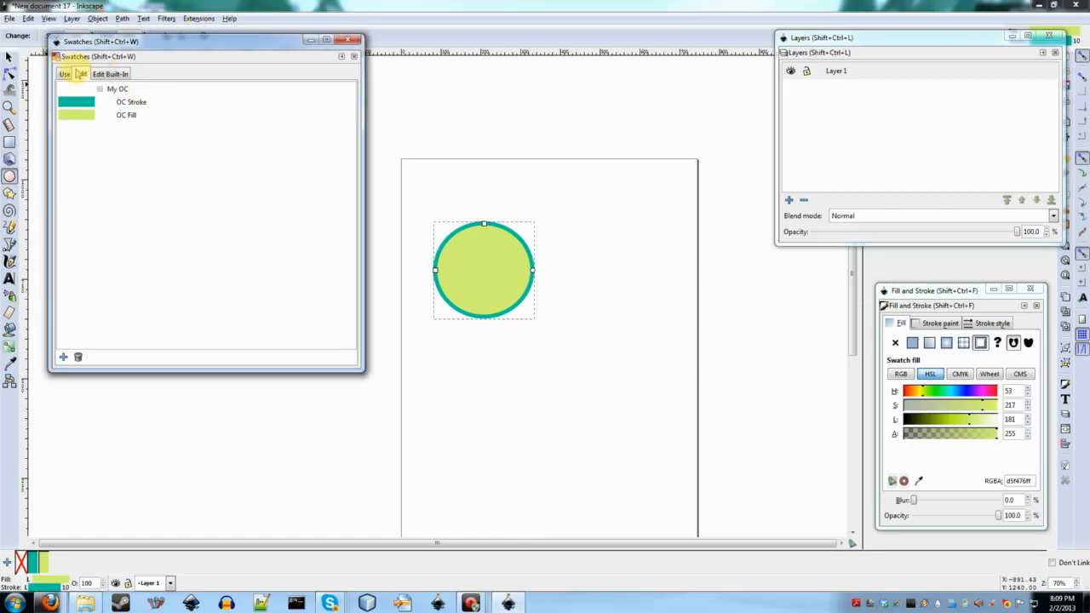
click(65, 74)
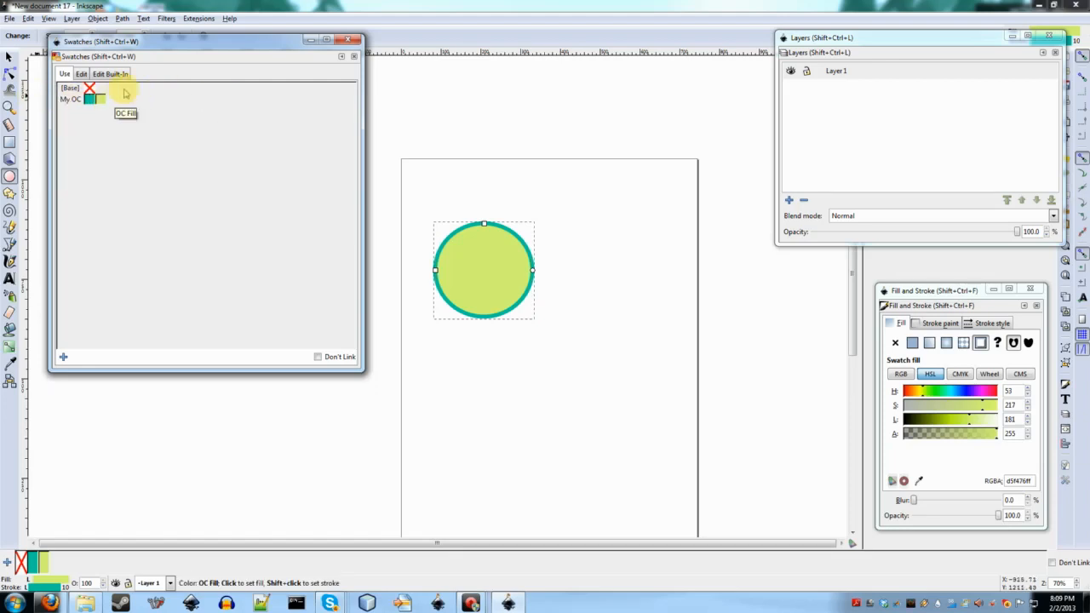
Step: Save the document as an Inkscape SVG named swatches in the workspace library
drag(121, 40, 779, 57)
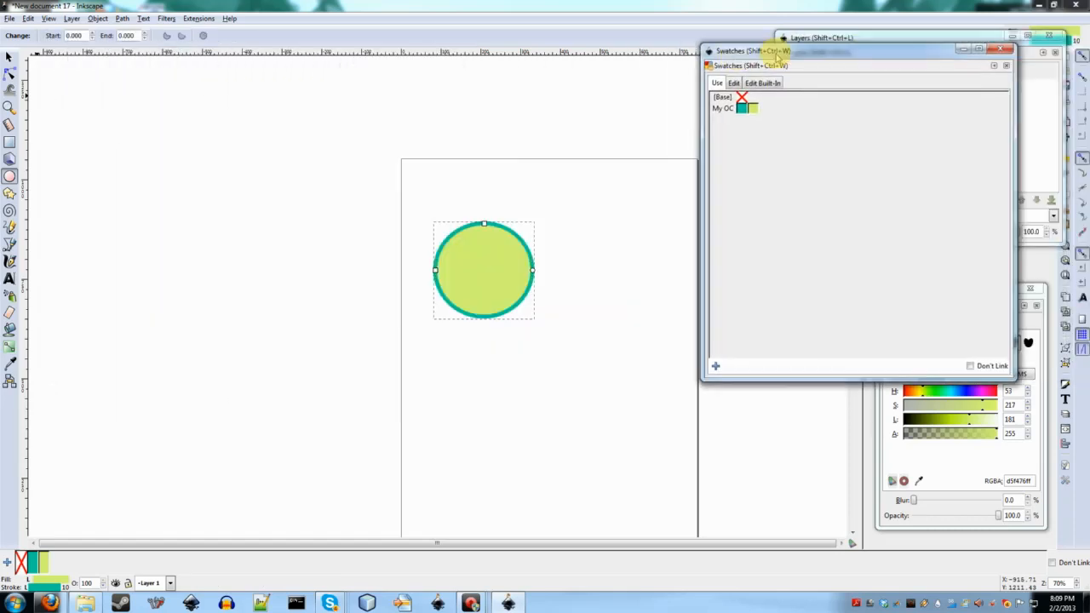
click(8, 17)
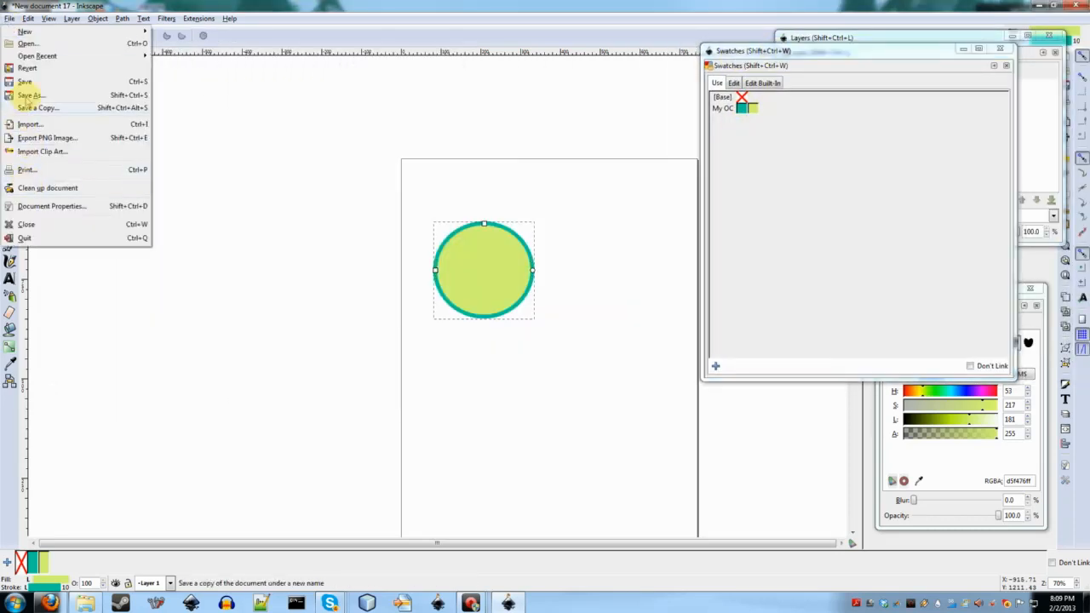
click(29, 95)
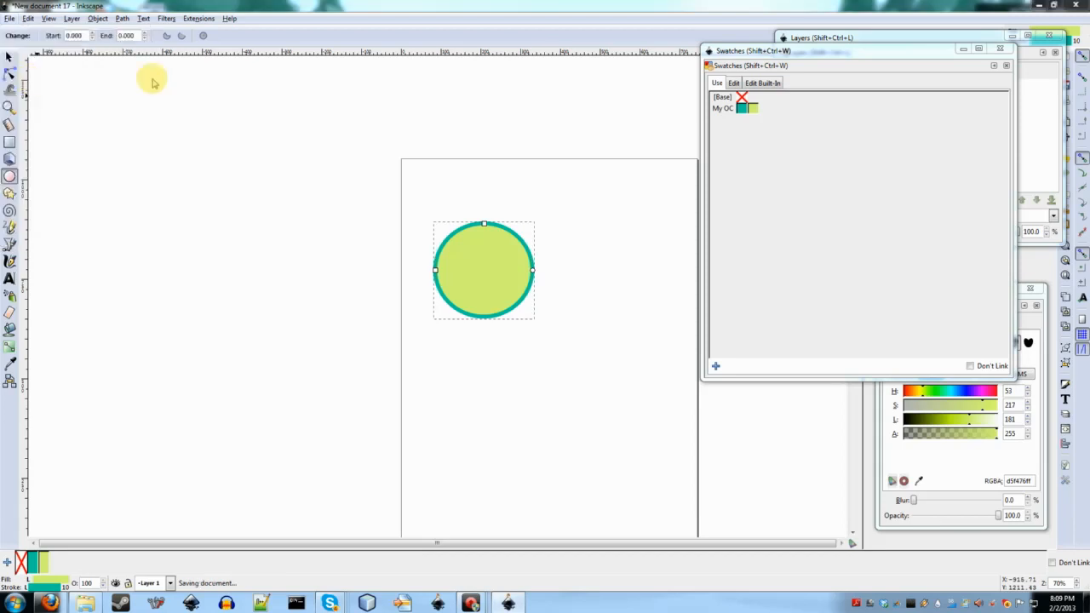
click(34, 134)
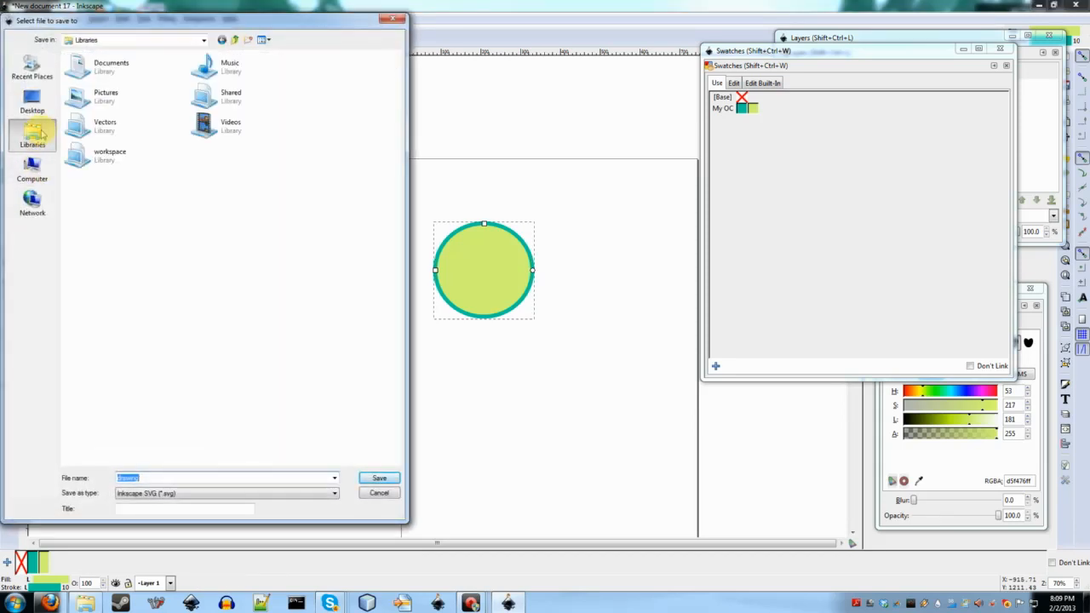
double_click(114, 161)
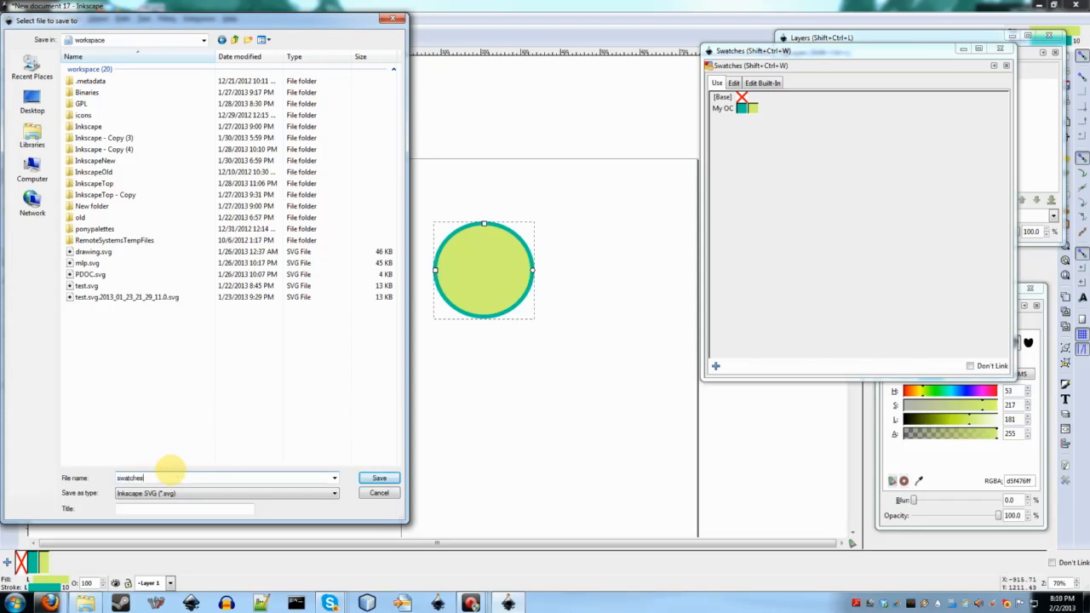
key(Return)
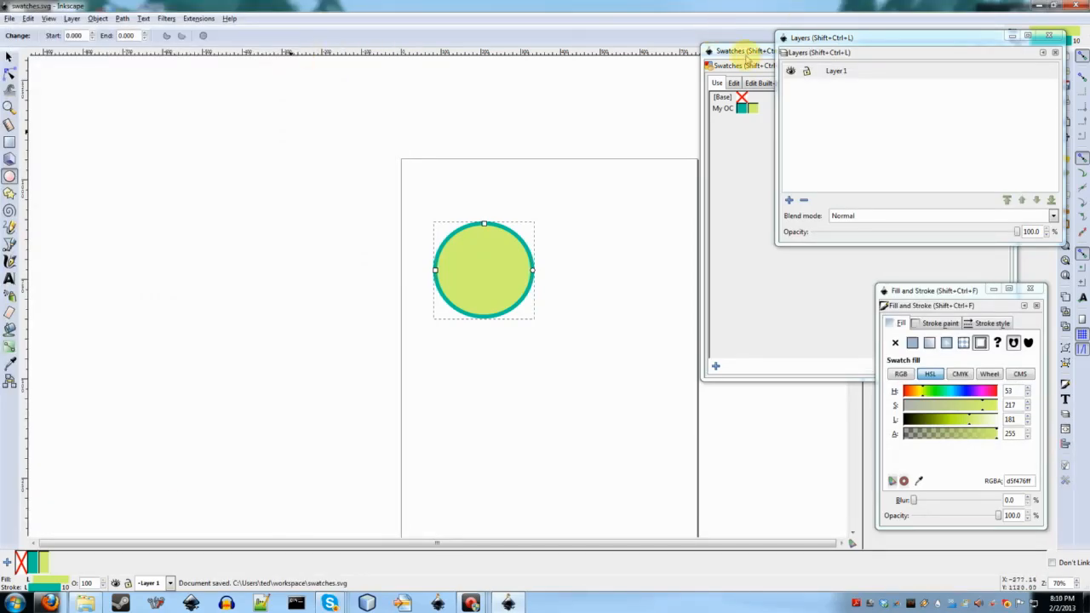
Step: Close the saved swatches.svg document
drag(745, 51, 149, 36)
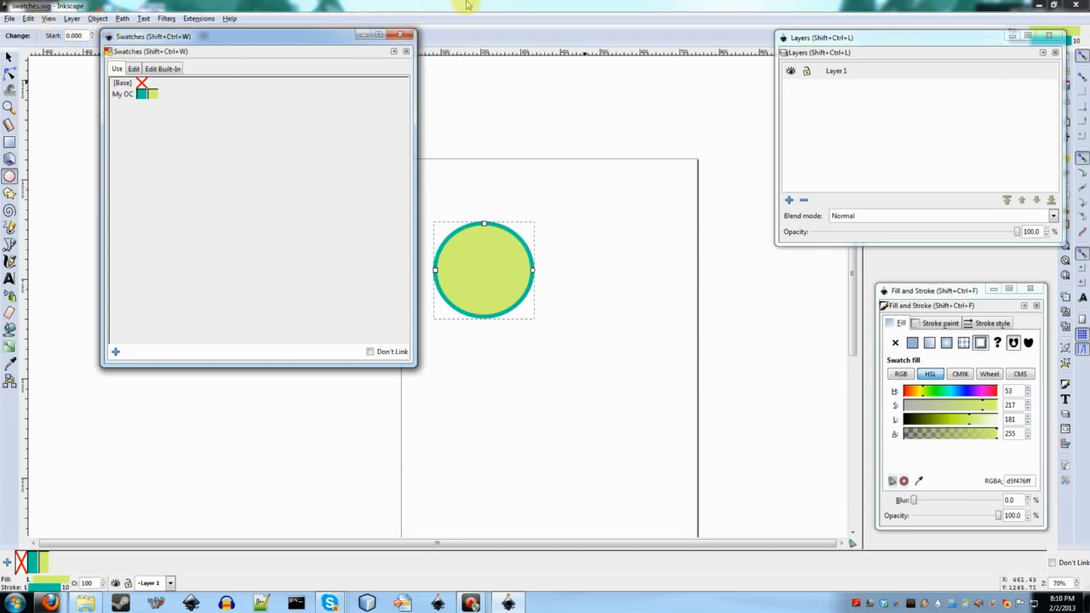
click(340, 122)
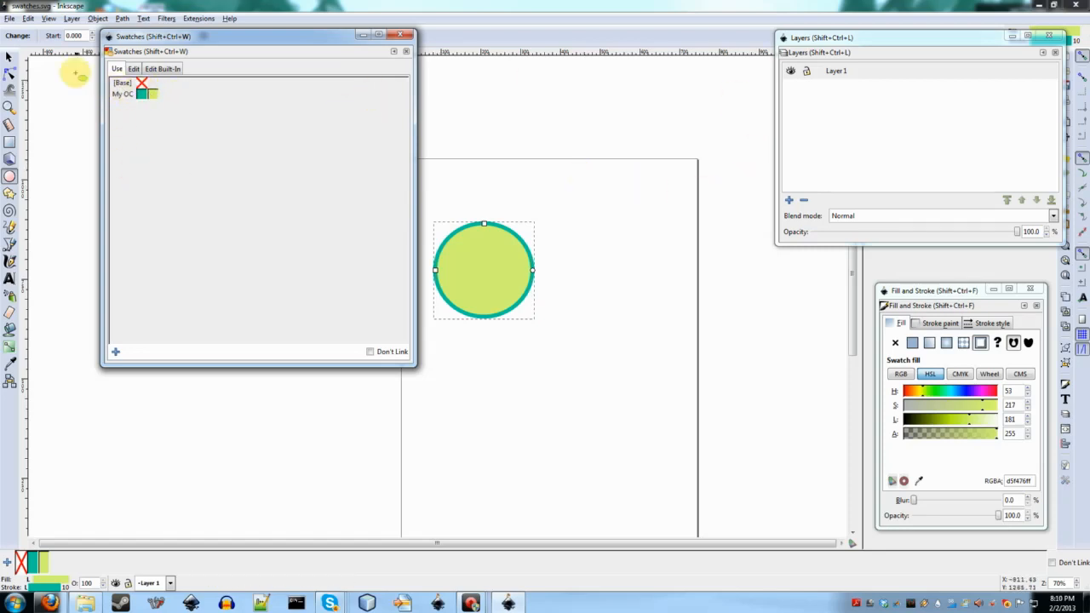
click(9, 17)
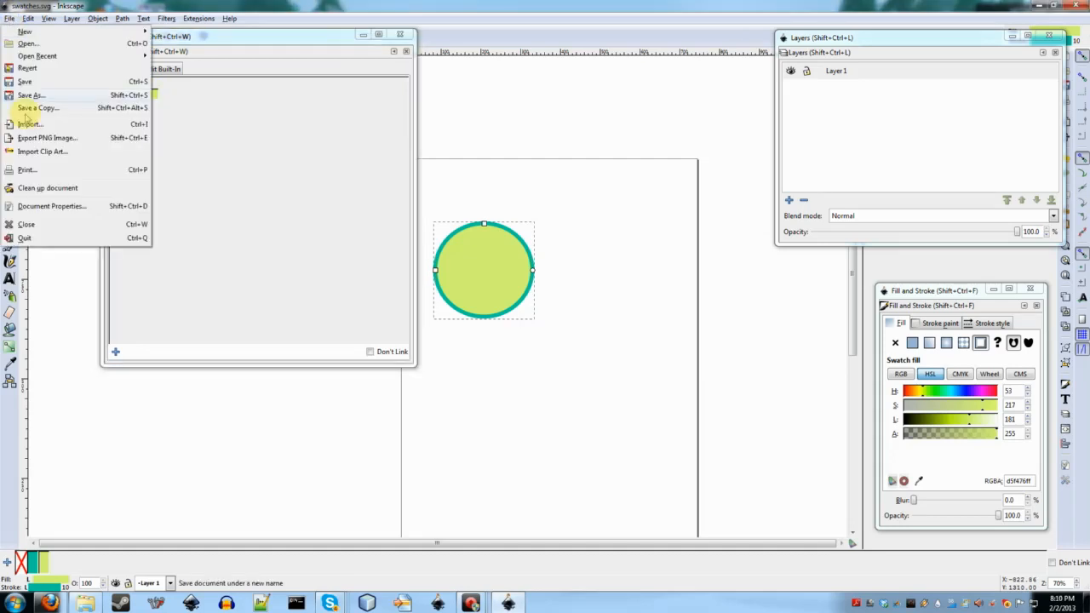
click(26, 225)
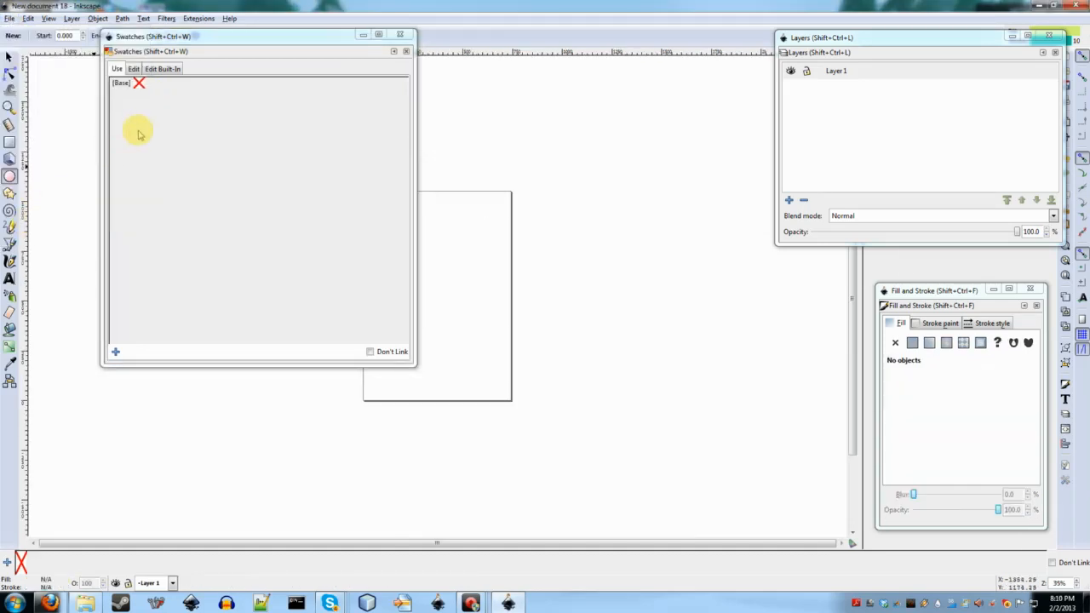
Step: Look through the list of built-in swatch groups
drag(174, 37, 92, 68)
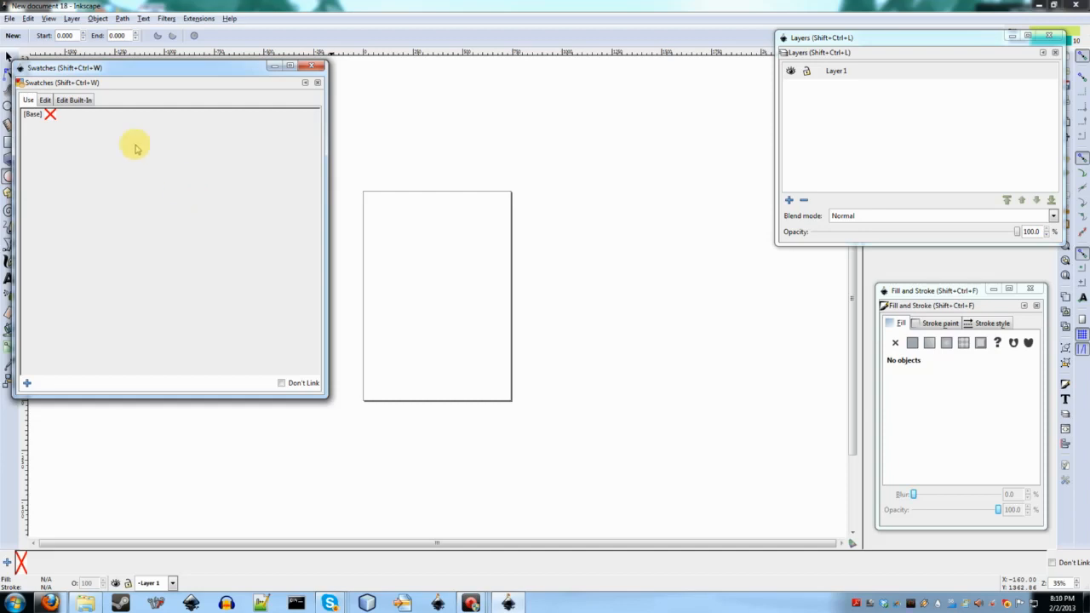
click(68, 99)
scroll(134, 202, down, 5)
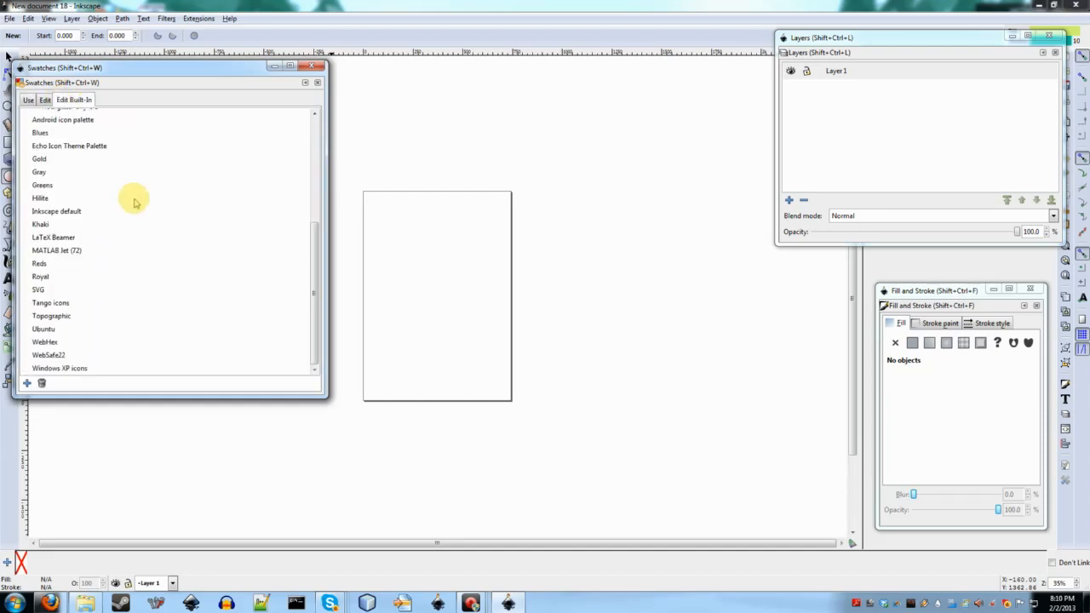
scroll(133, 202, up, 5)
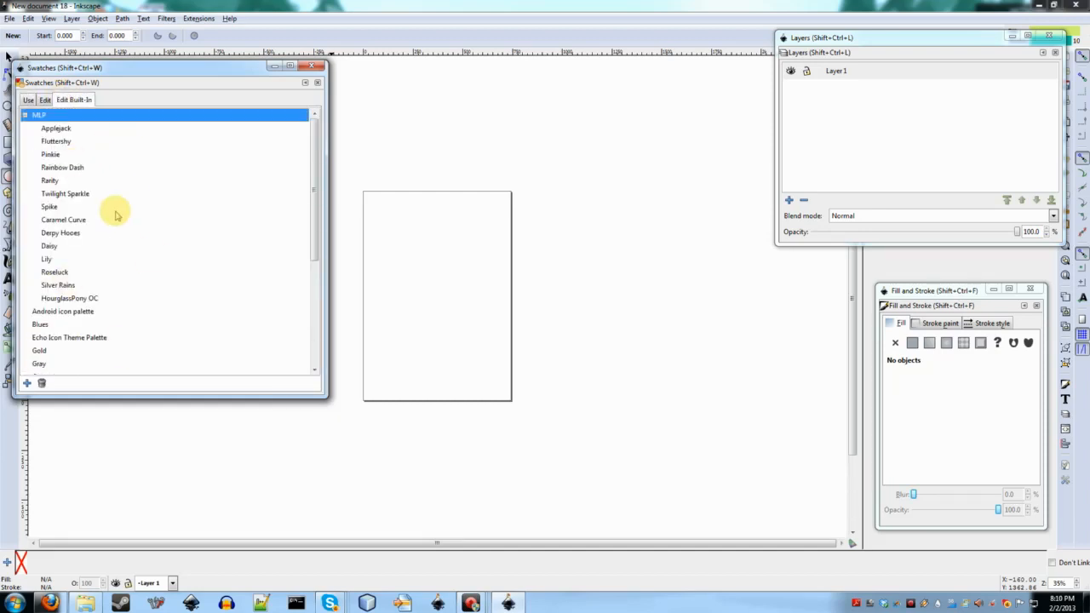
click(27, 100)
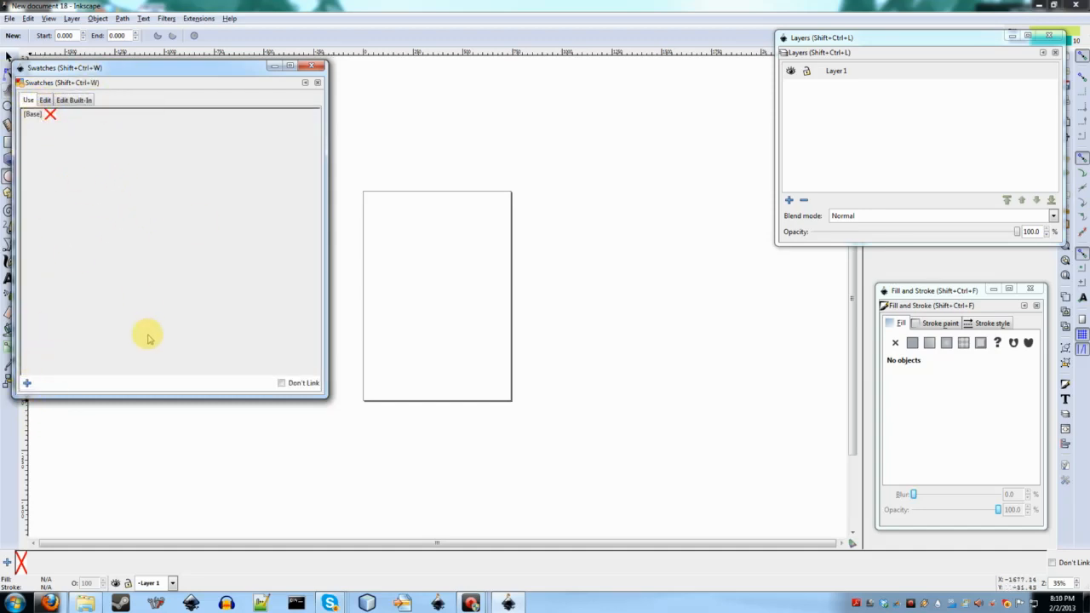
Step: Add the swatch file swatches.svg from the workspace library to the new document's swatches
click(28, 384)
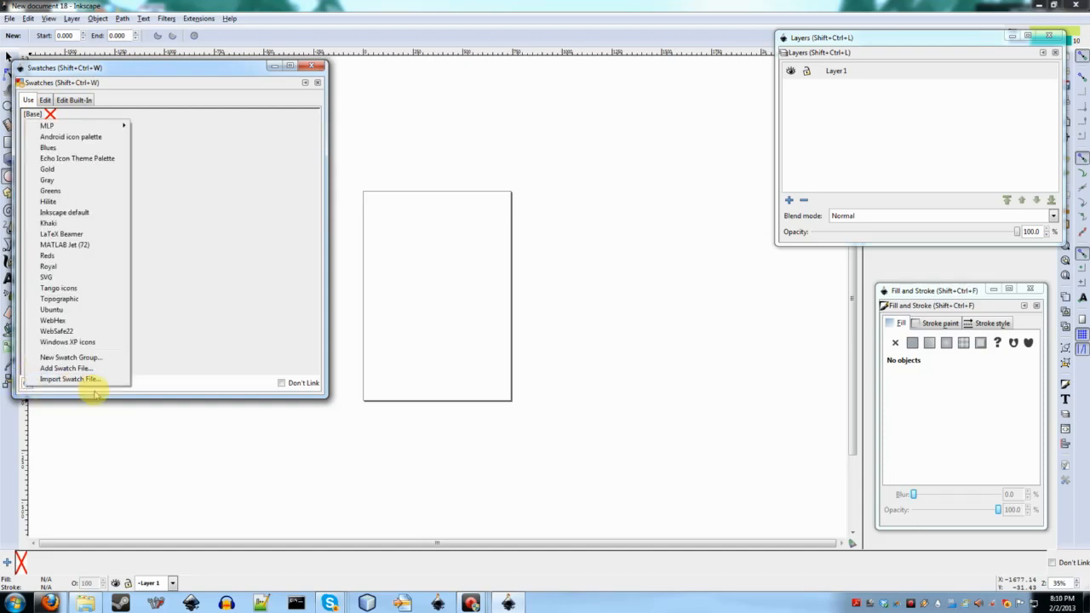
click(53, 368)
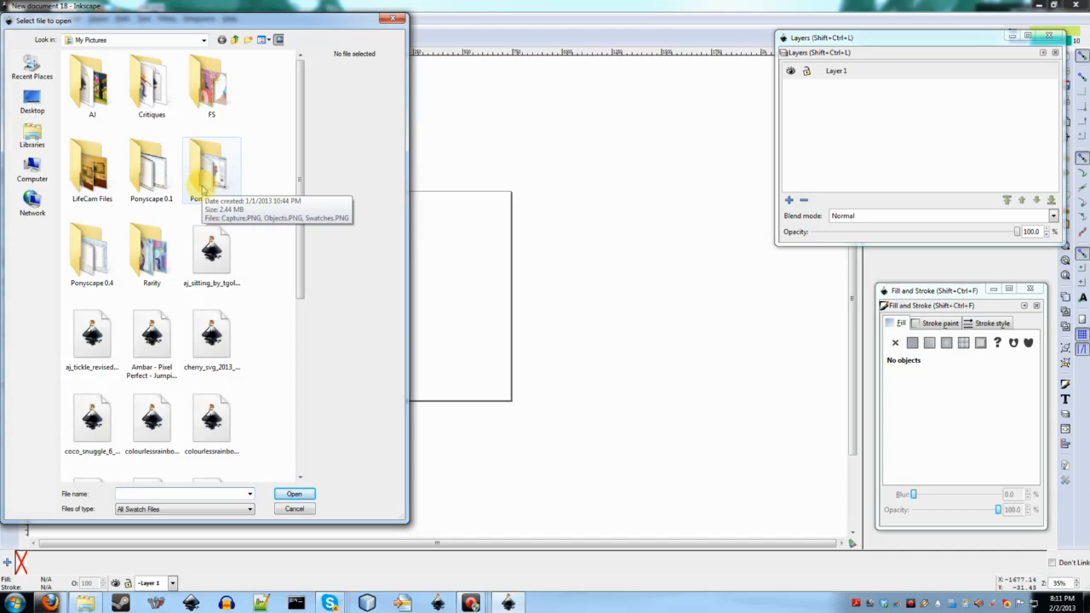
scroll(217, 230, down, 5)
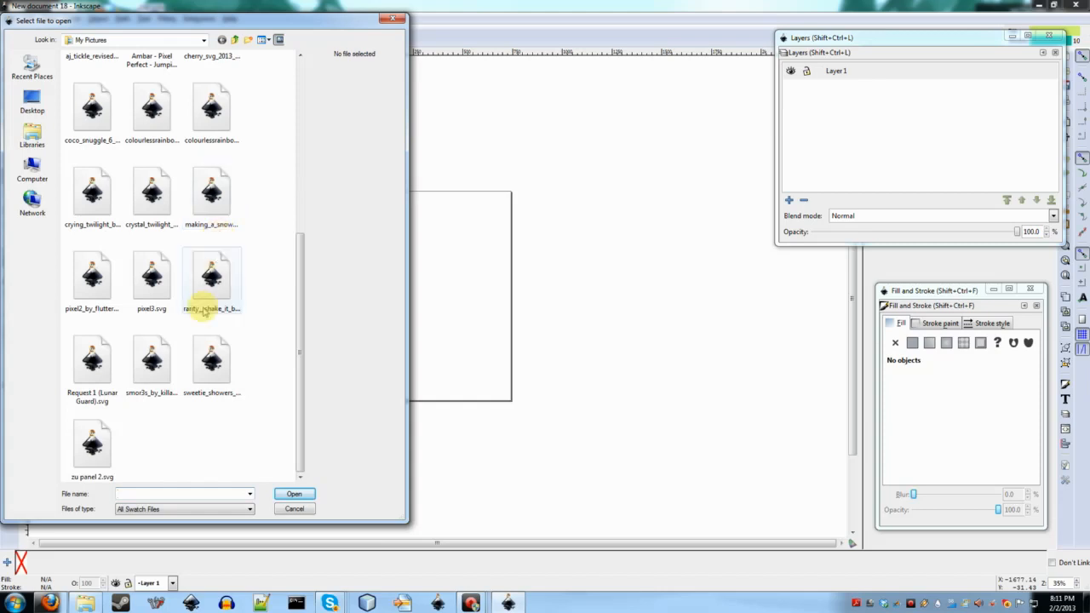
scroll(76, 421, up, 5)
scroll(238, 294, down, 5)
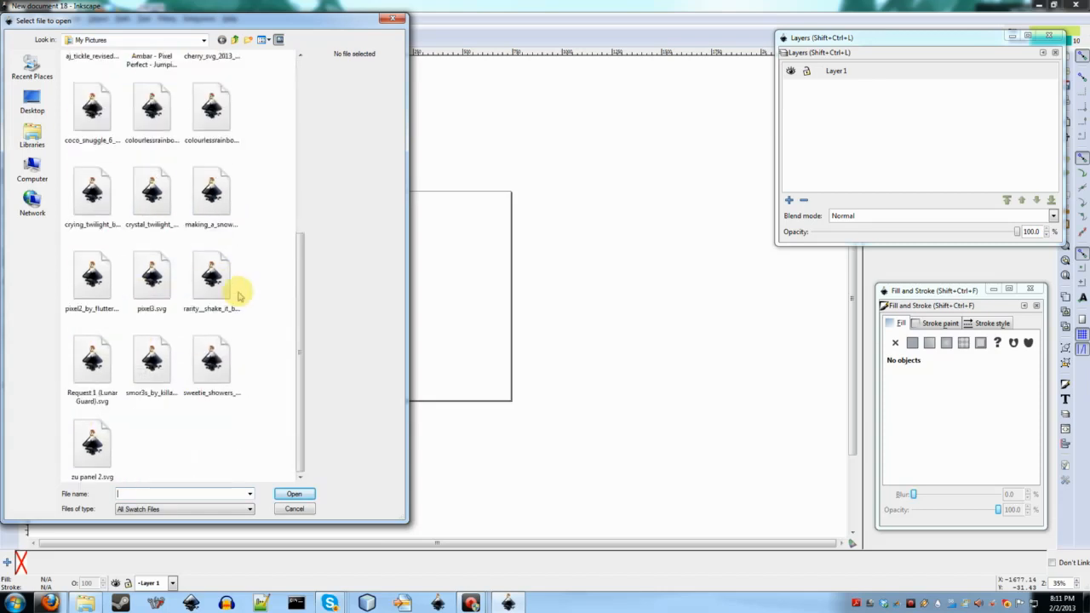
scroll(228, 306, up, 5)
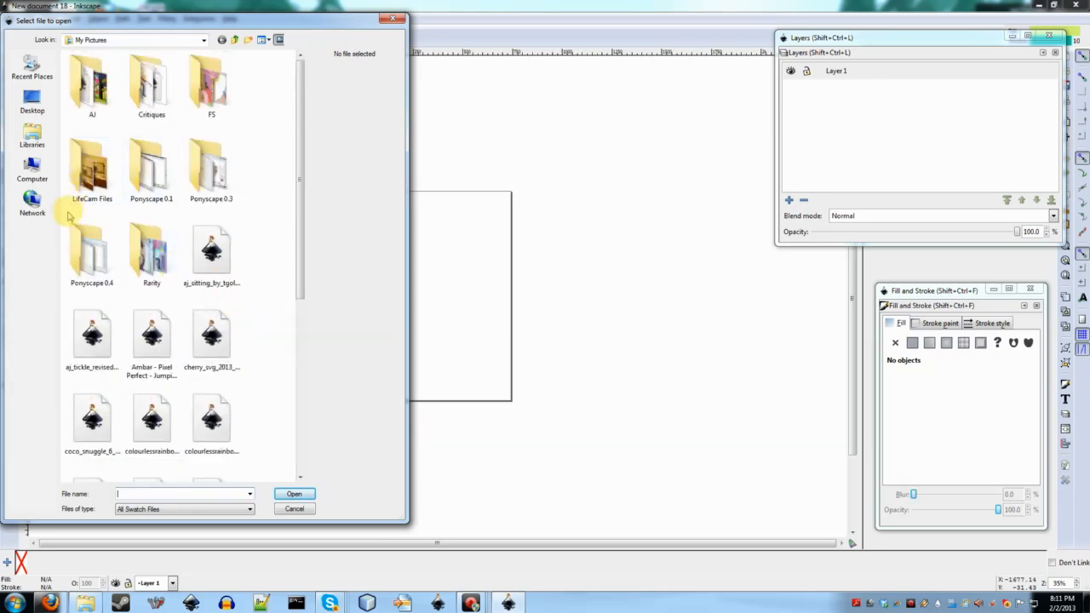
click(32, 136)
double_click(123, 247)
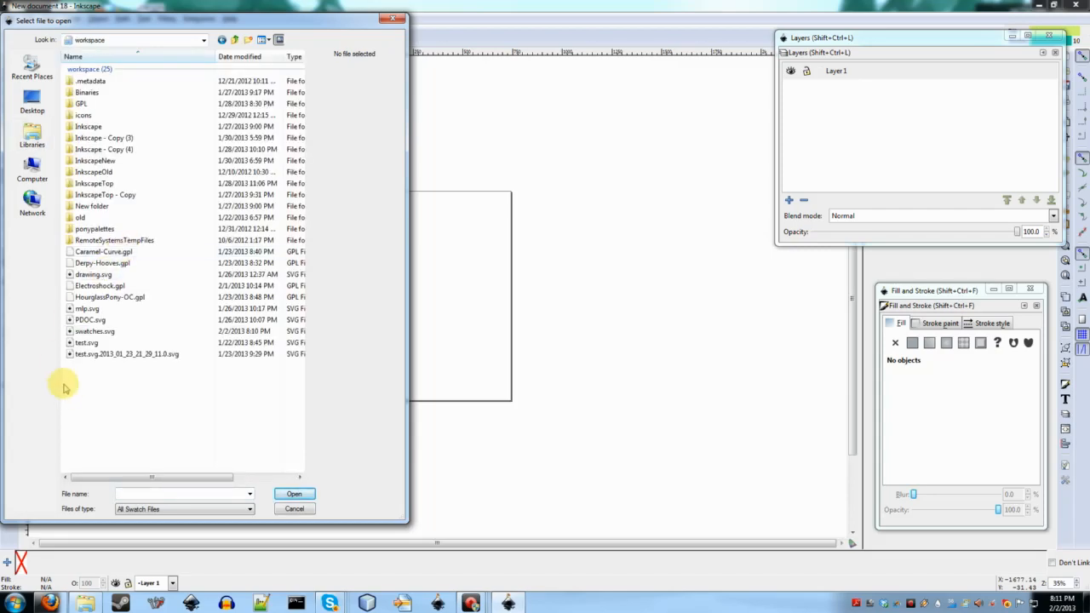
double_click(92, 331)
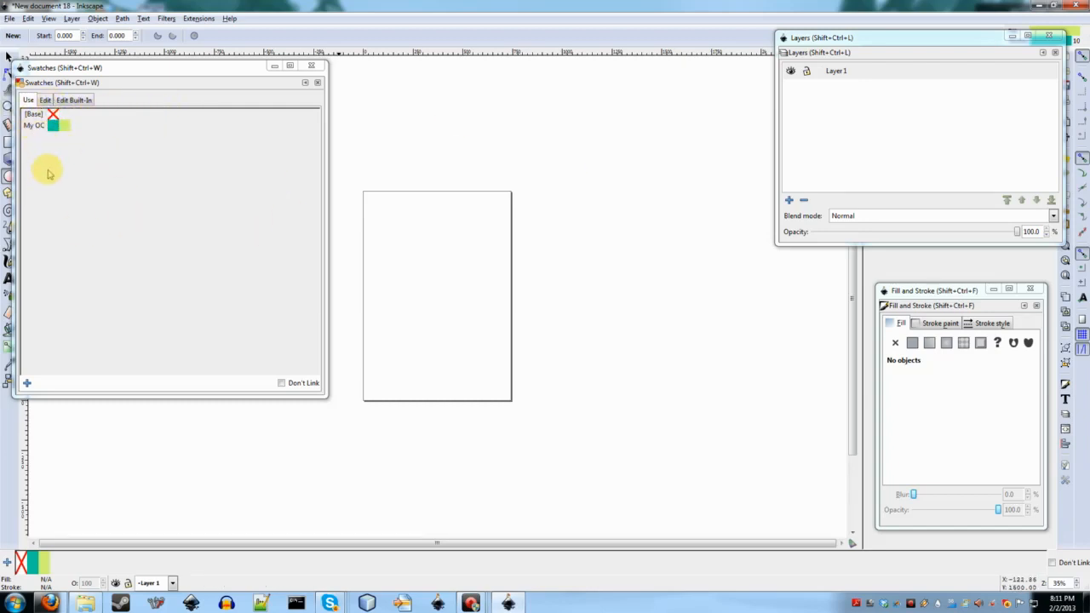
click(27, 384)
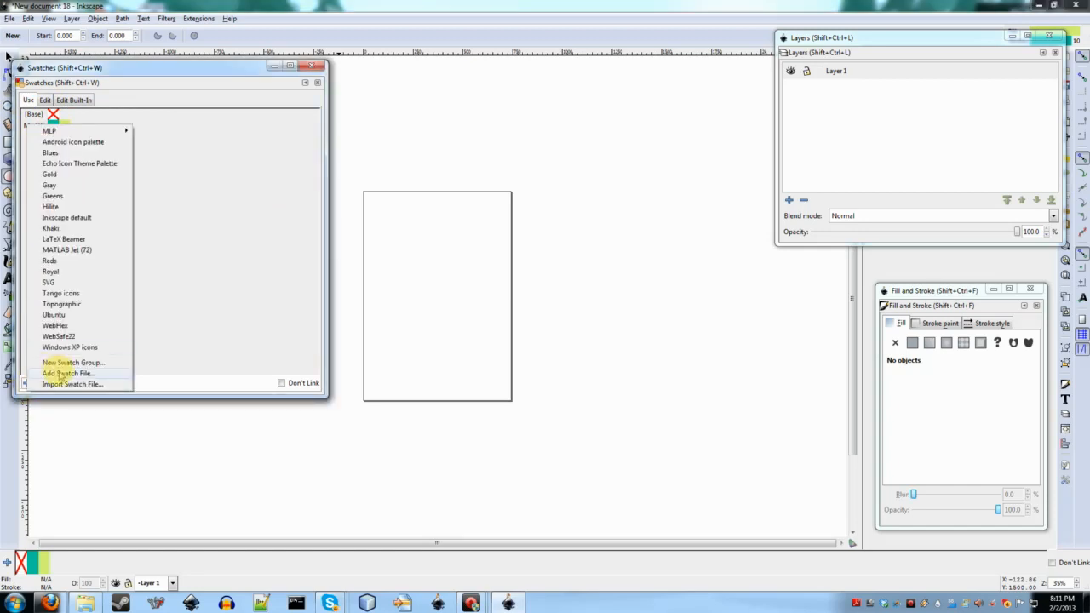
click(168, 385)
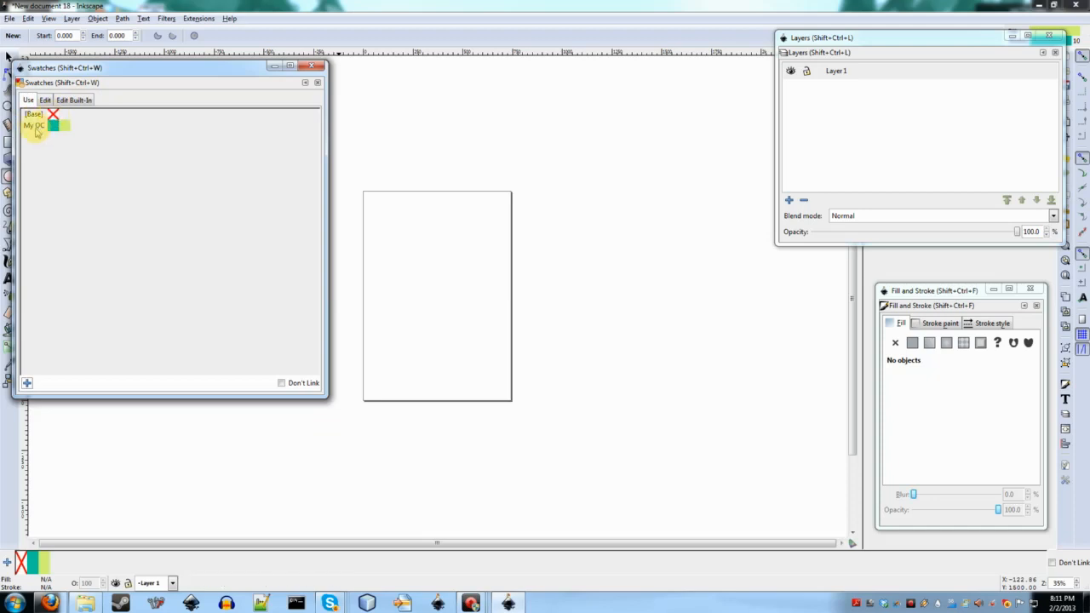
click(26, 384)
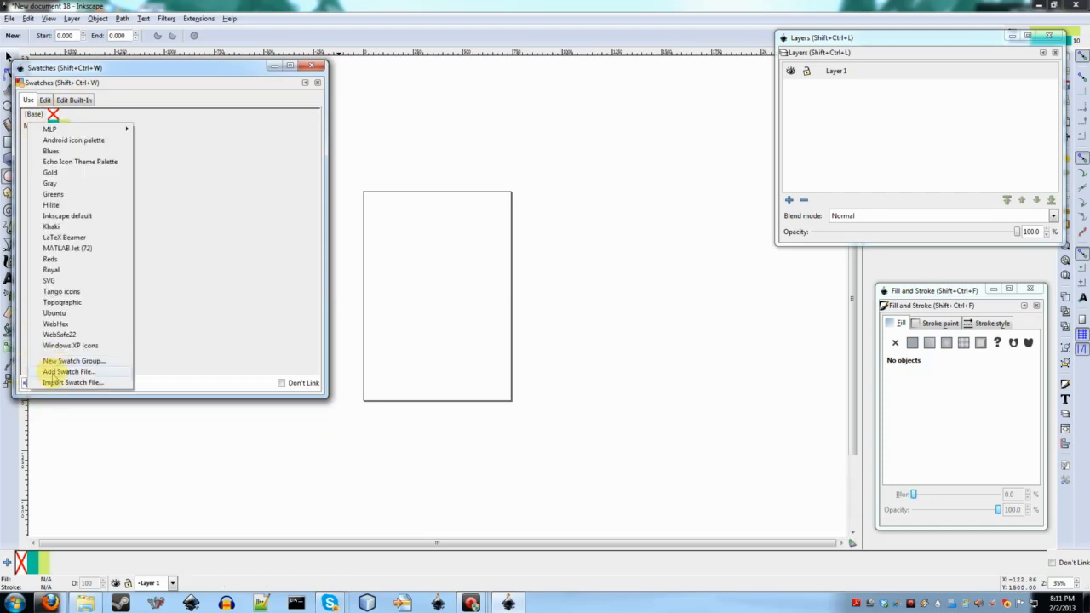
click(195, 381)
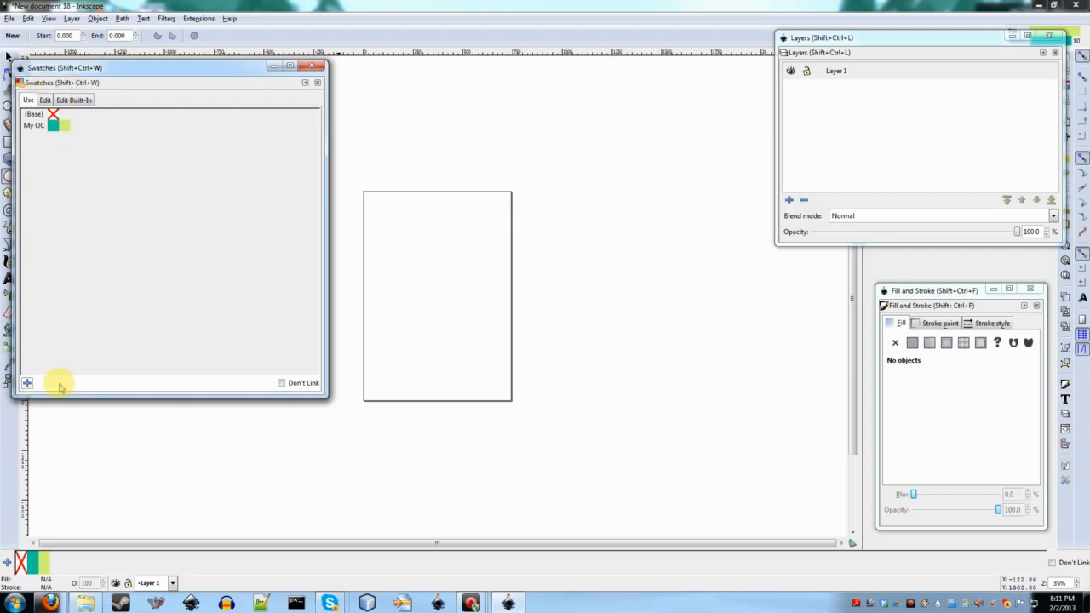
Step: Remove the My OC group from the document's swatches and show the built-in swatch groups for editing
right_click(35, 124)
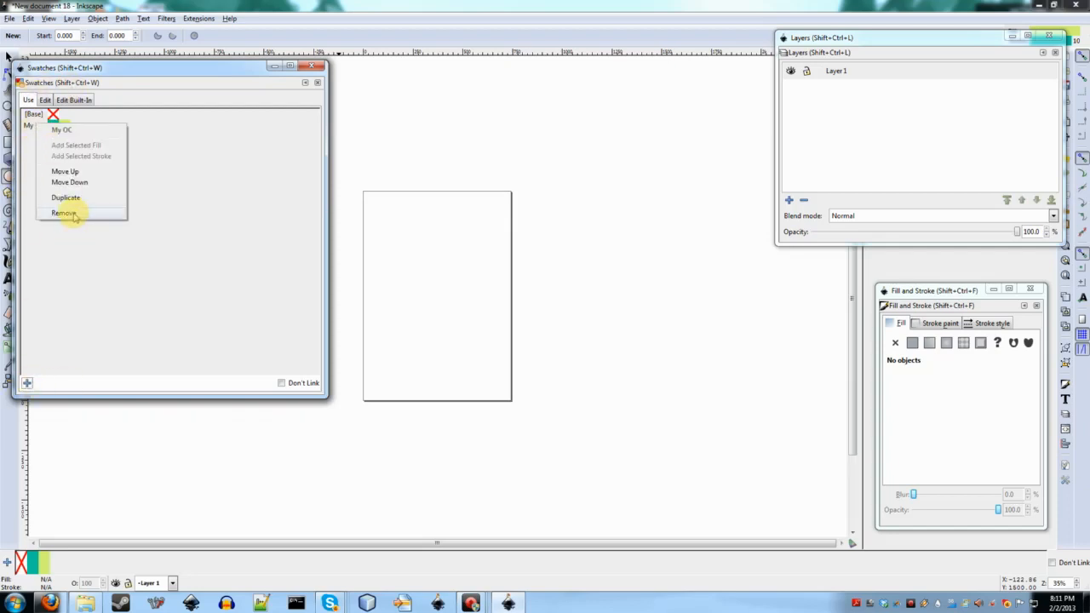
click(73, 214)
click(77, 100)
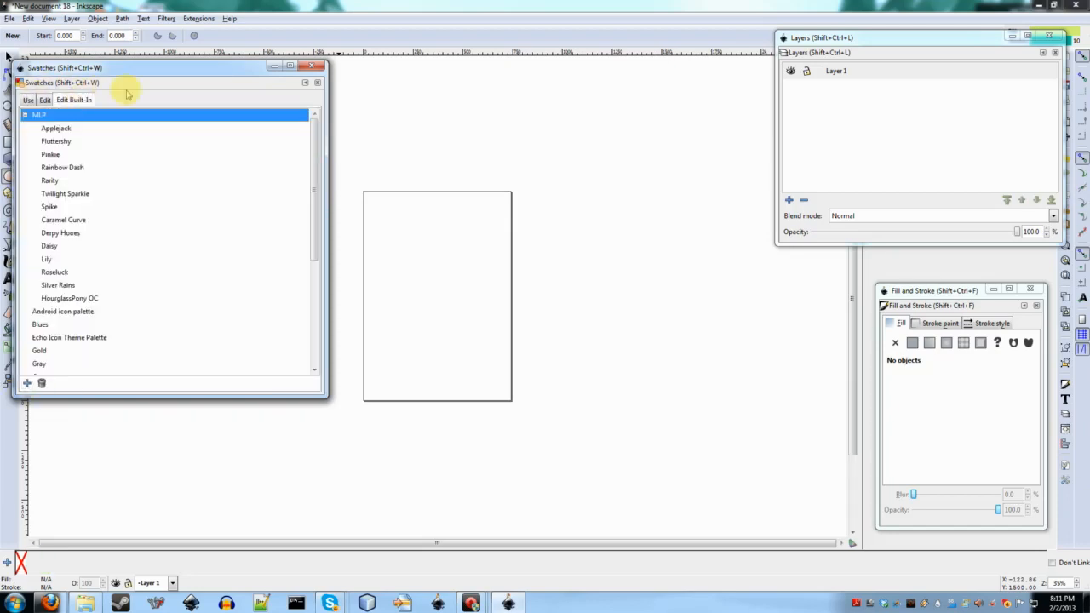
Step: Import the swatch file swatches.svg from the workspace folder into the built-in swatch groups
scroll(102, 223, down, 5)
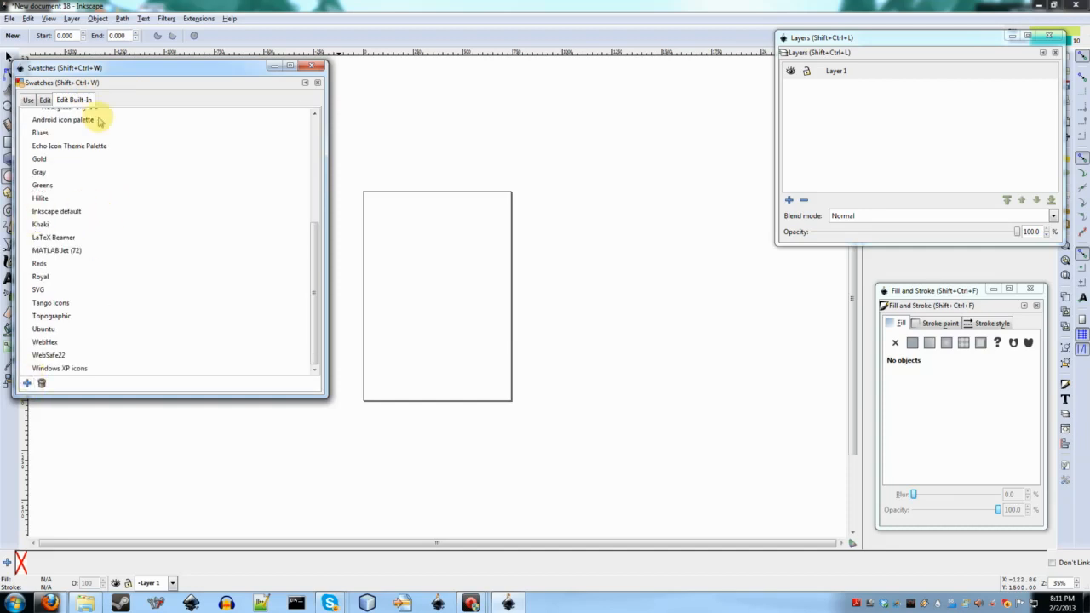
click(27, 384)
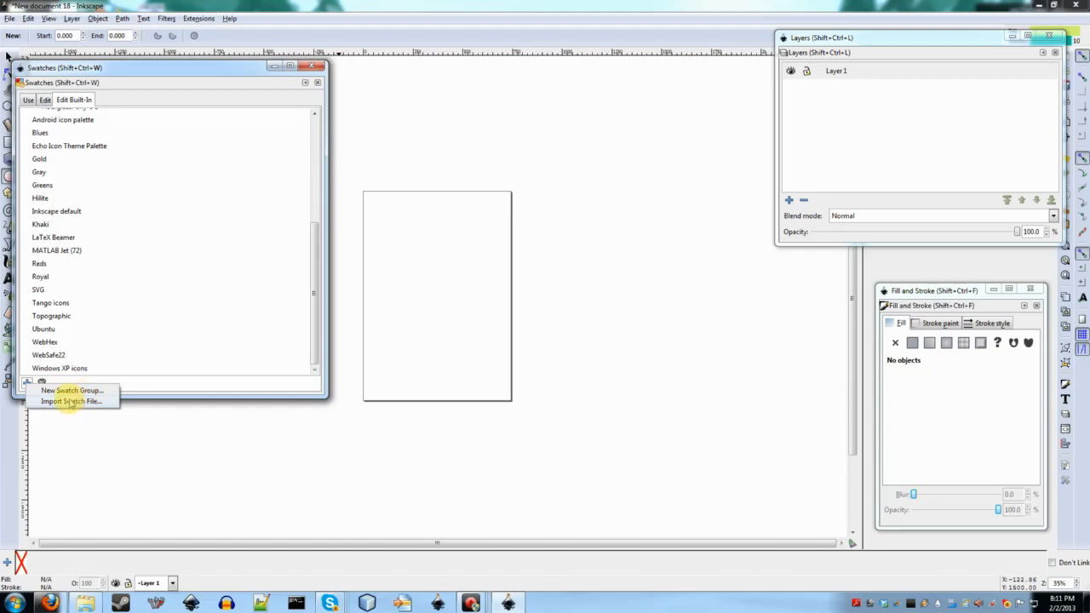
click(65, 401)
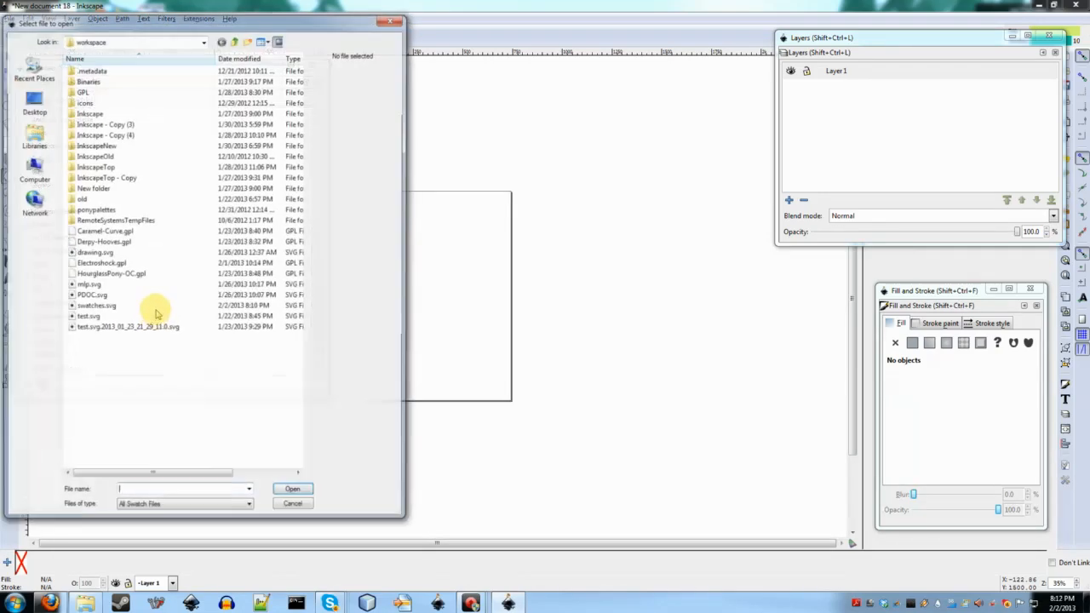
click(91, 307)
double_click(92, 308)
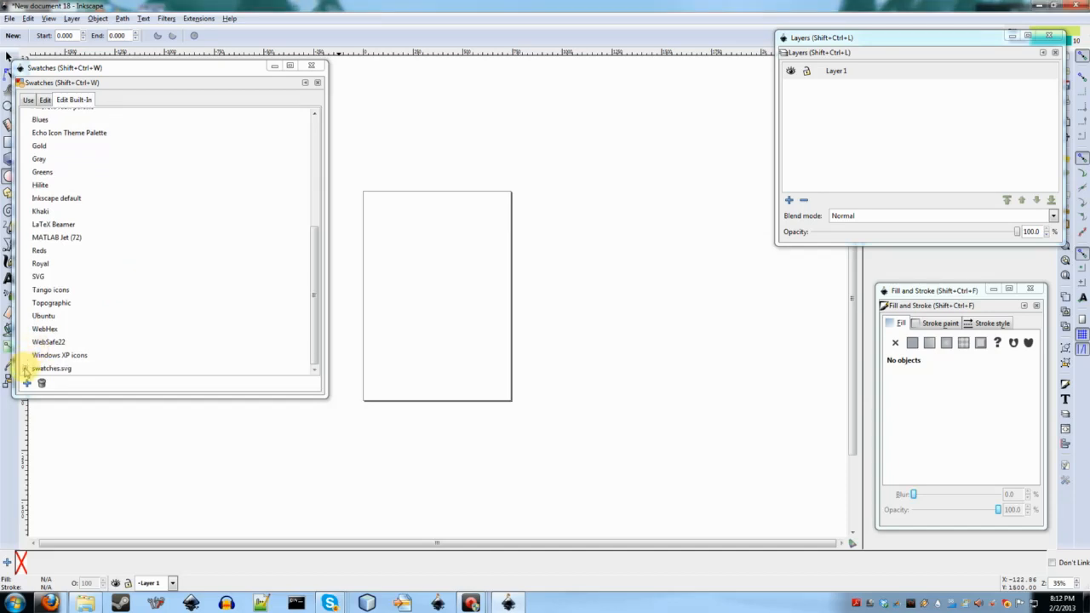
Step: Move the My OC group out of the built-in swatches.svg group to the top level and delete the emptied swatches.svg group
click(24, 368)
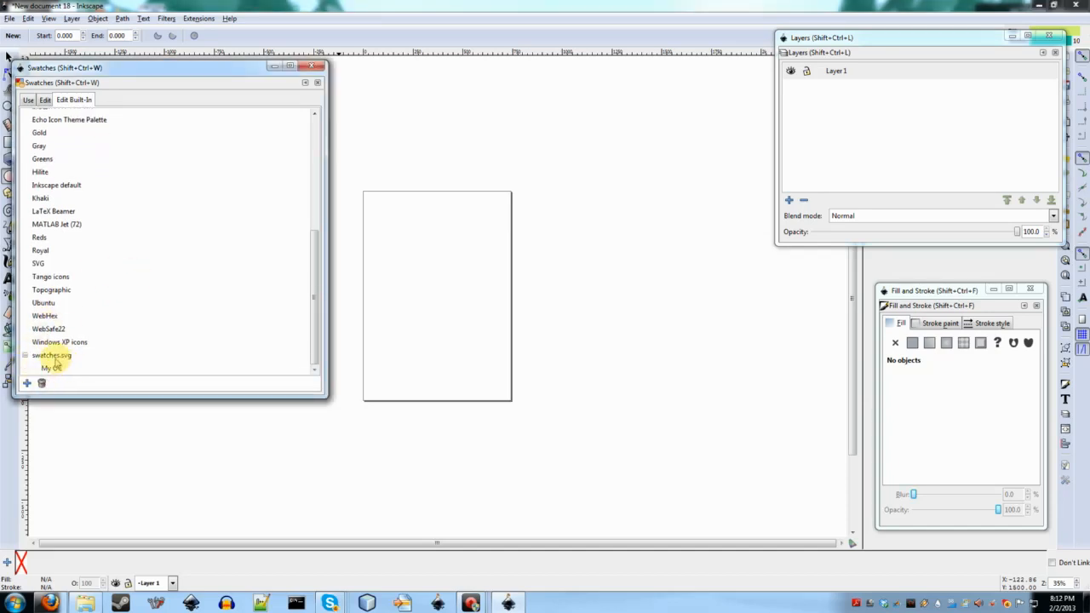
click(53, 368)
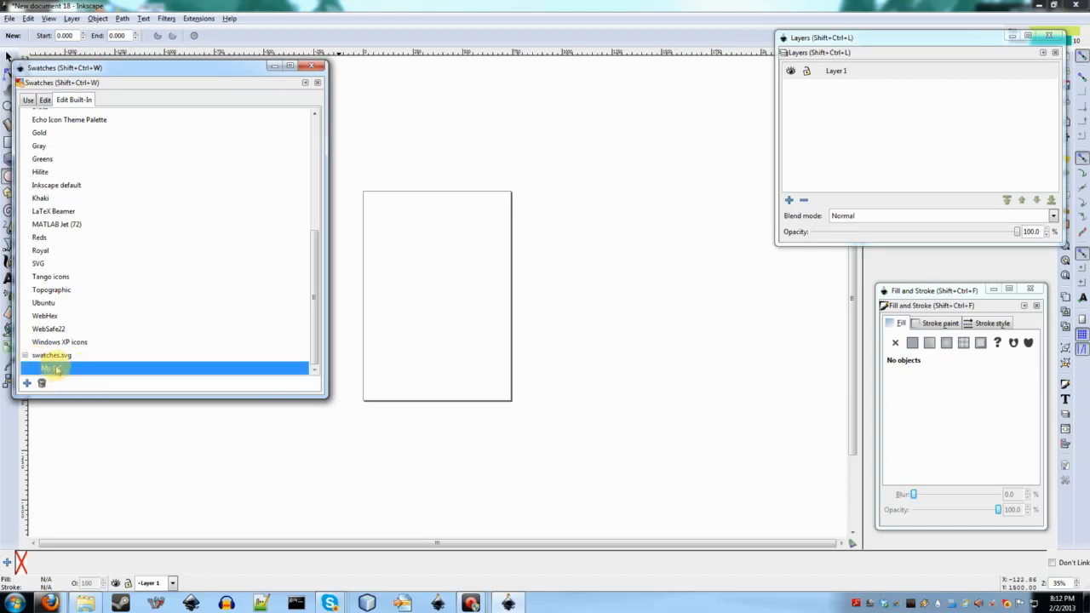
drag(56, 372, 86, 365)
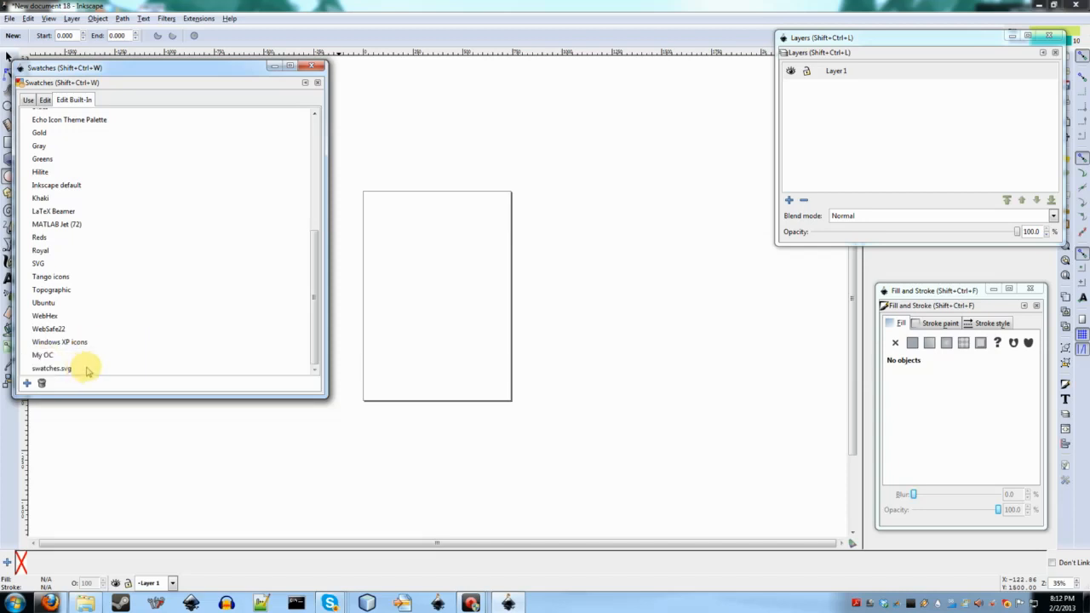
click(52, 367)
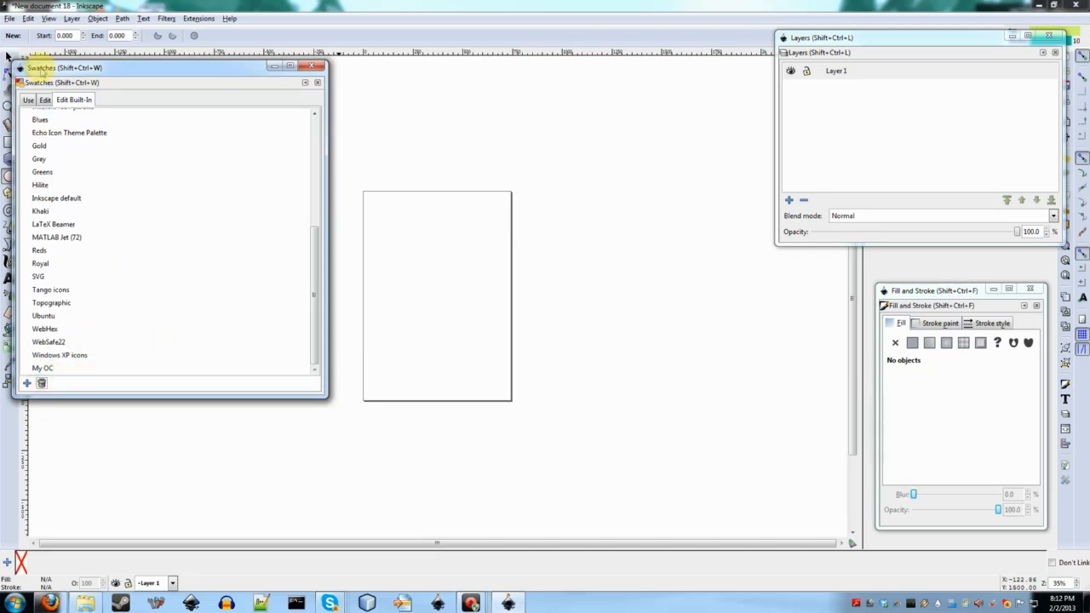
Step: Add the built-in My OC swatch group to the document's swatches
click(28, 100)
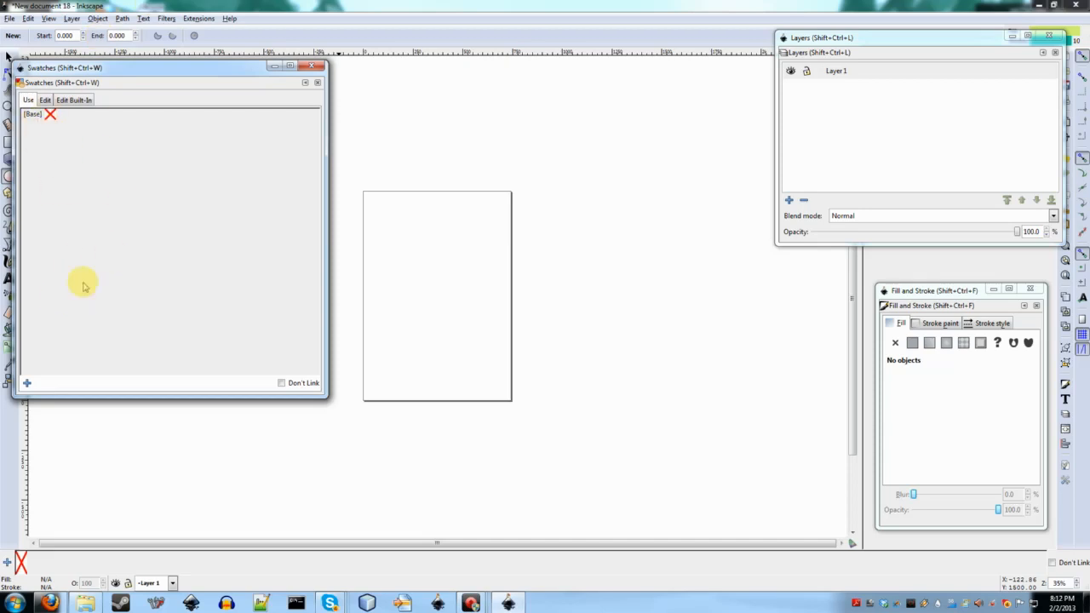
click(26, 384)
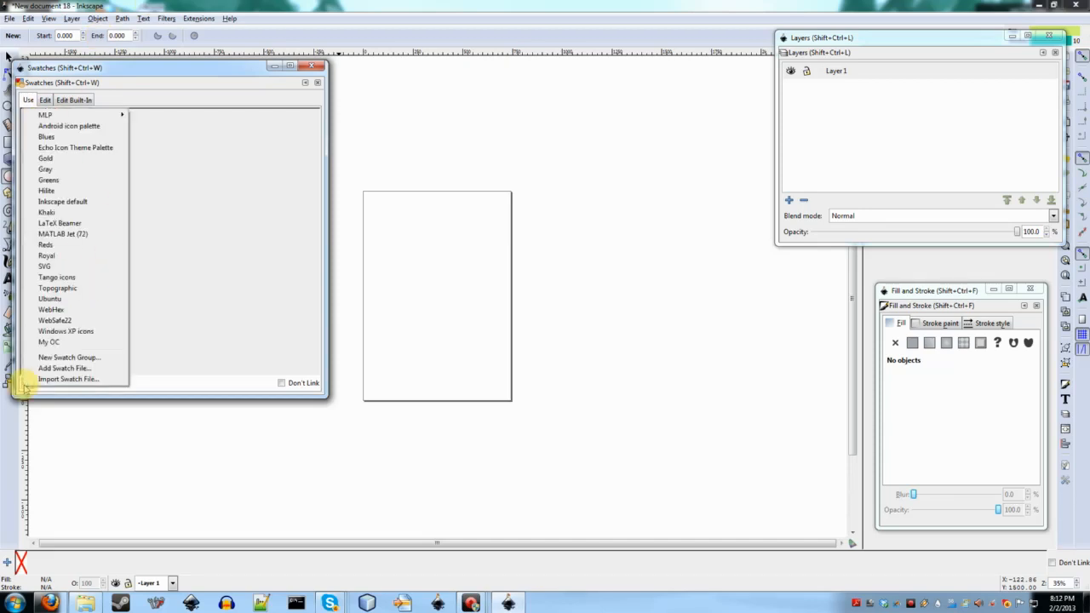
click(47, 343)
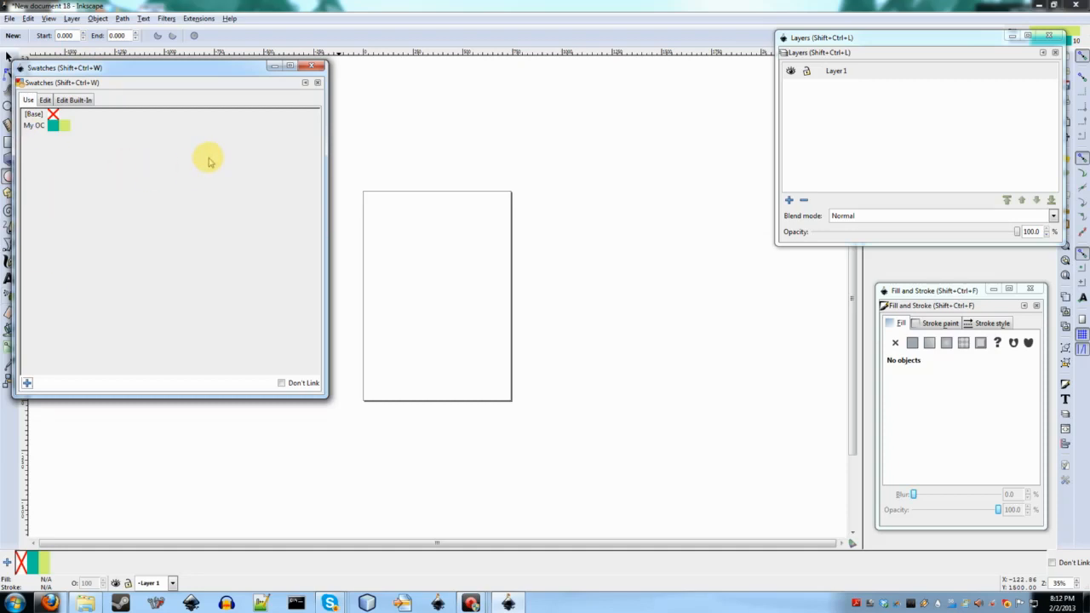
click(26, 384)
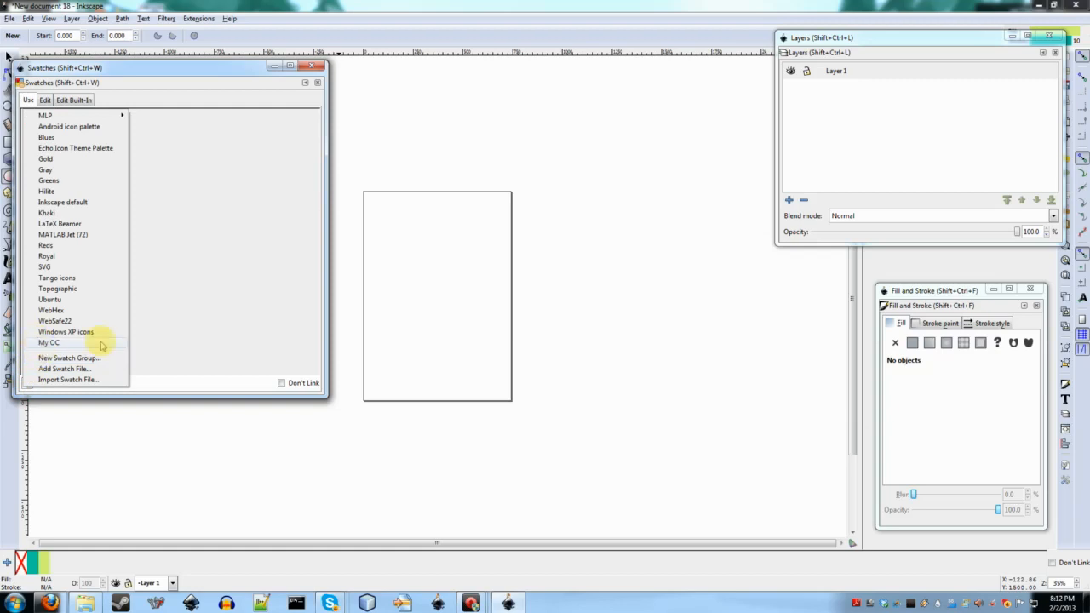
click(149, 125)
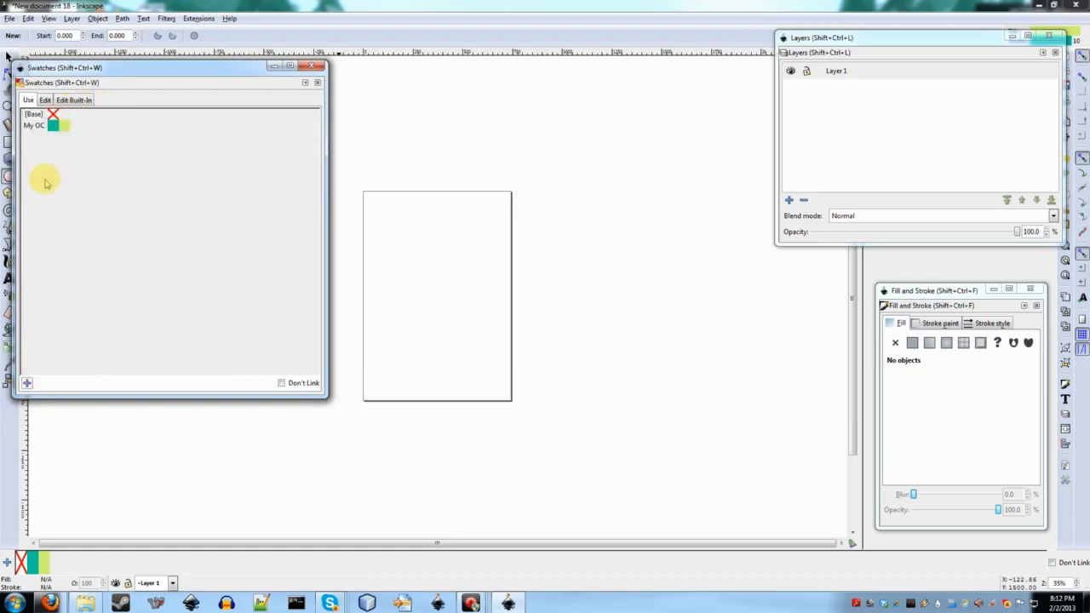
Step: Remove My OC from the document's swatches and move the built-in My OC group into the MLP group, between Roseluck and Silver Rains
right_click(36, 125)
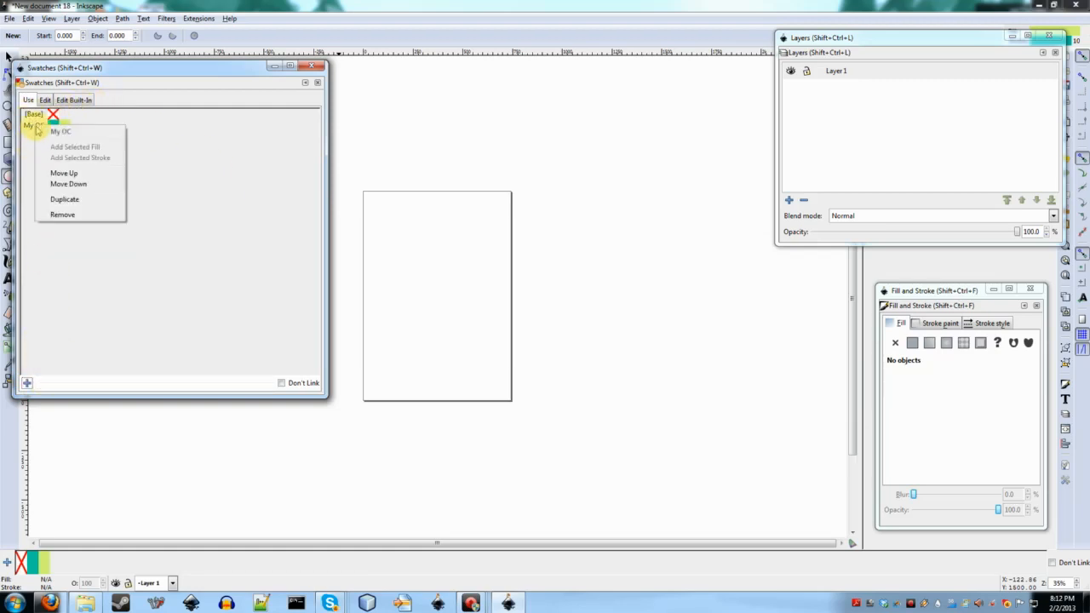
click(62, 214)
click(74, 100)
click(47, 368)
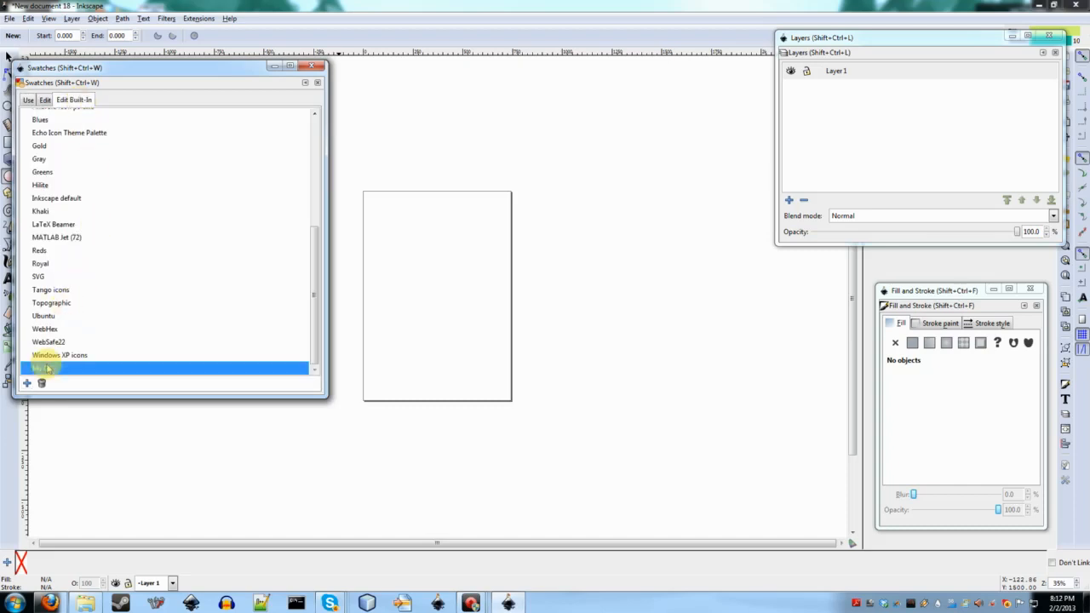
drag(47, 368, 44, 287)
Step: Add the whole built-in MLP collection with all its subgroups to the document's swatches
click(28, 100)
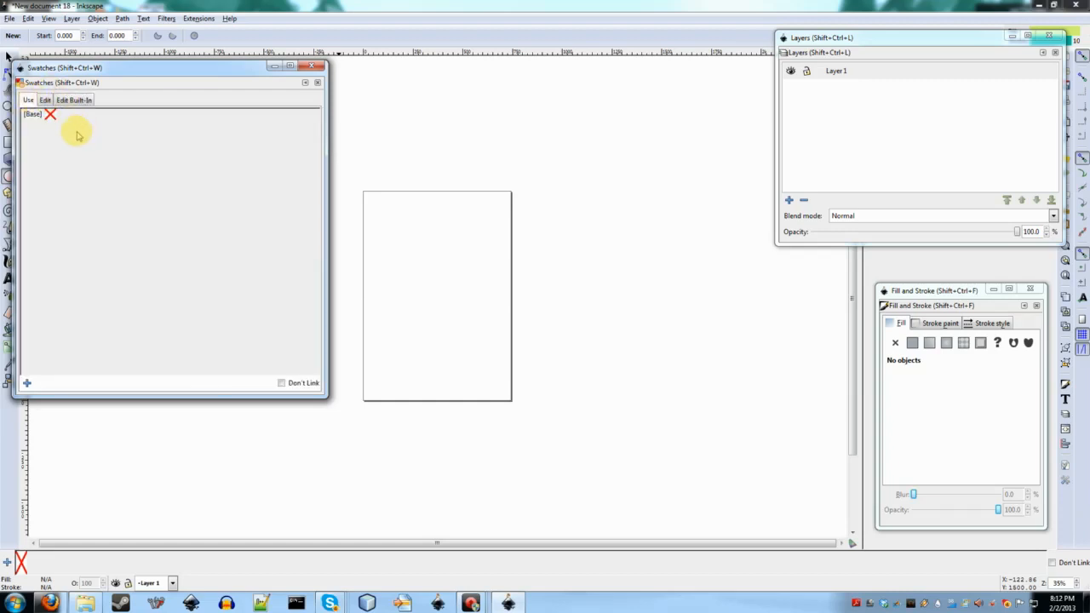
click(28, 383)
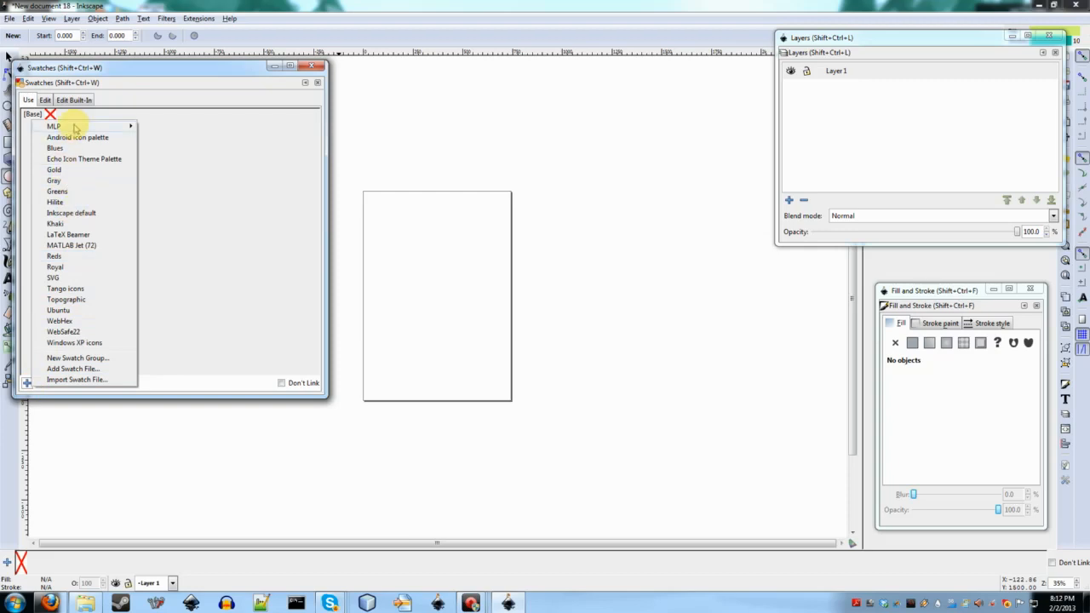
mouse_move(73, 125)
click(157, 143)
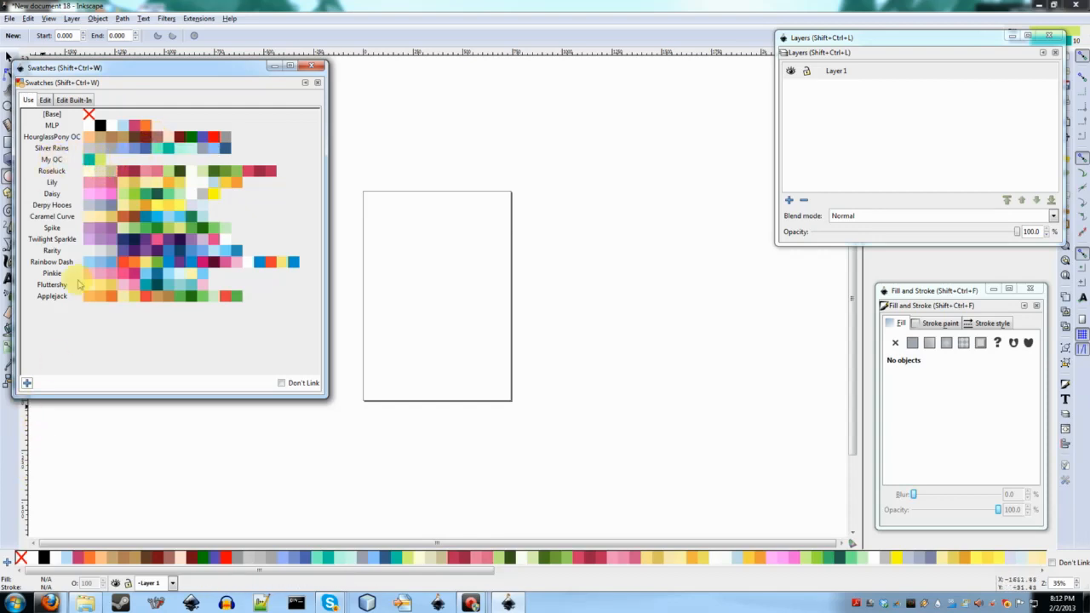
Step: Remove the MLP, HourglassPony OC and Silver Rains groups from the document's swatches
right_click(55, 130)
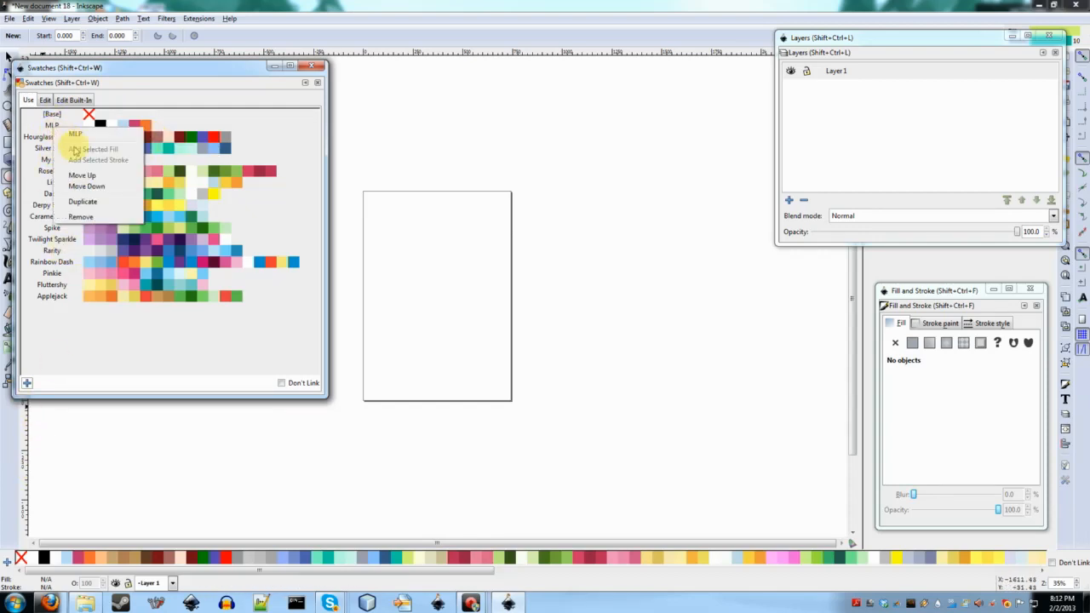
click(85, 214)
right_click(51, 128)
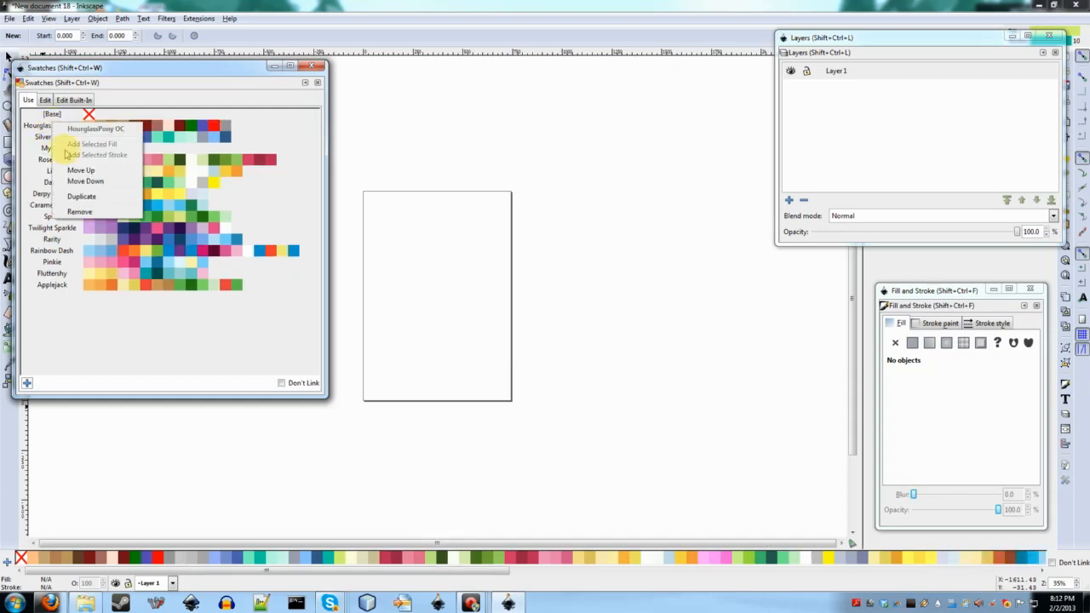
click(85, 214)
right_click(54, 135)
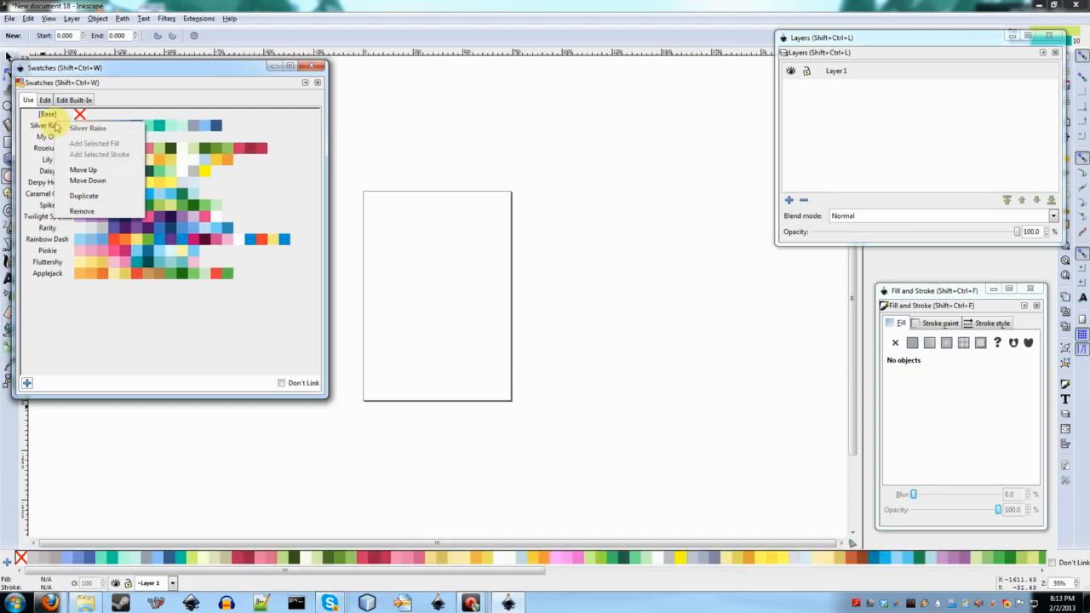
click(81, 213)
Step: Try to revert the document to its last saved version
click(10, 19)
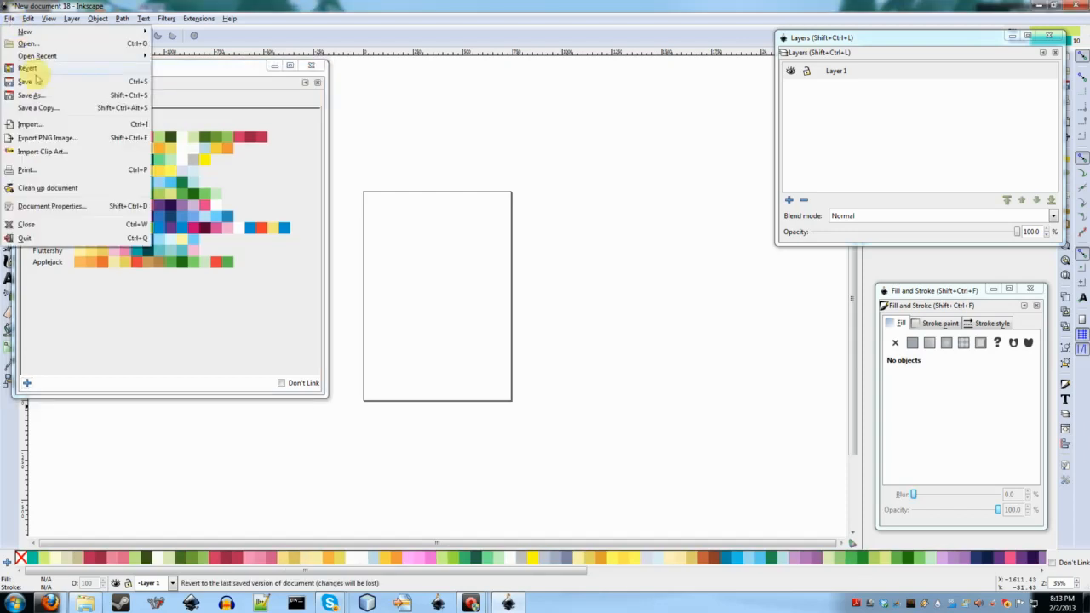
click(458, 375)
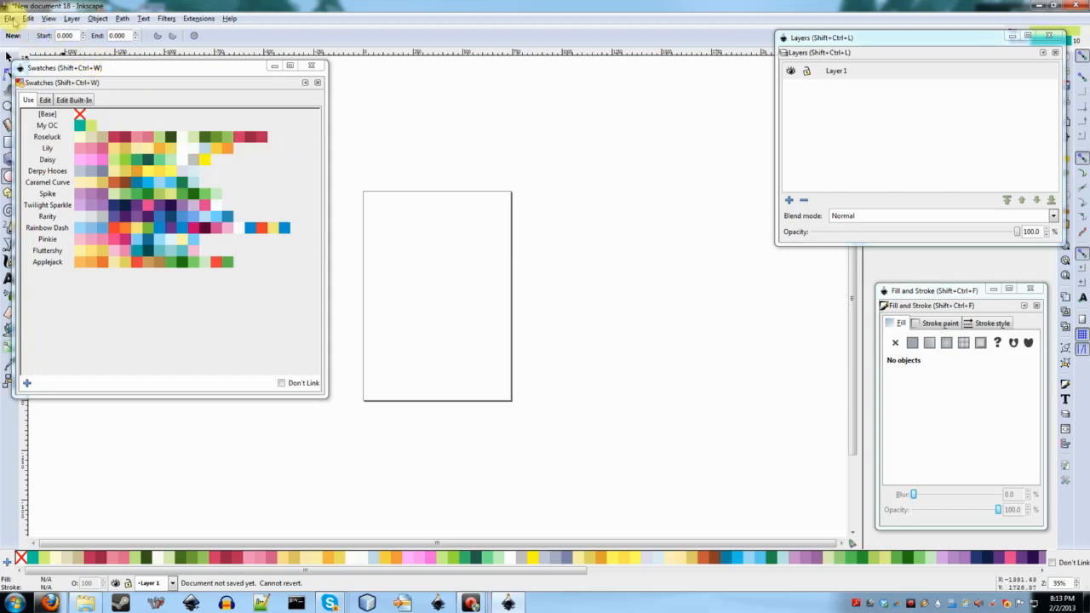
click(10, 18)
click(28, 69)
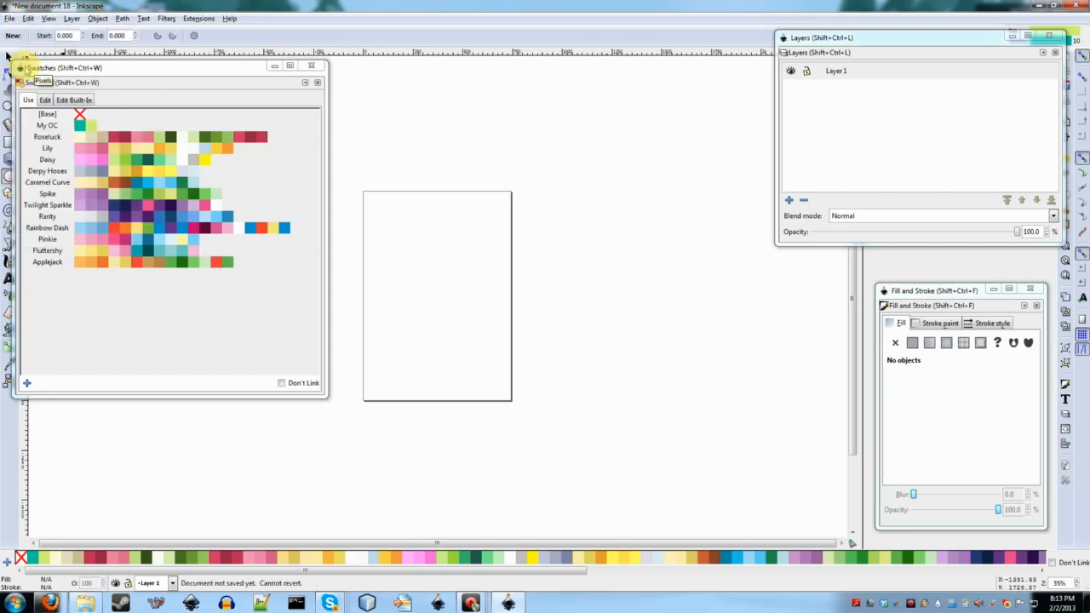
Step: Close the current document without saving its changes
click(9, 18)
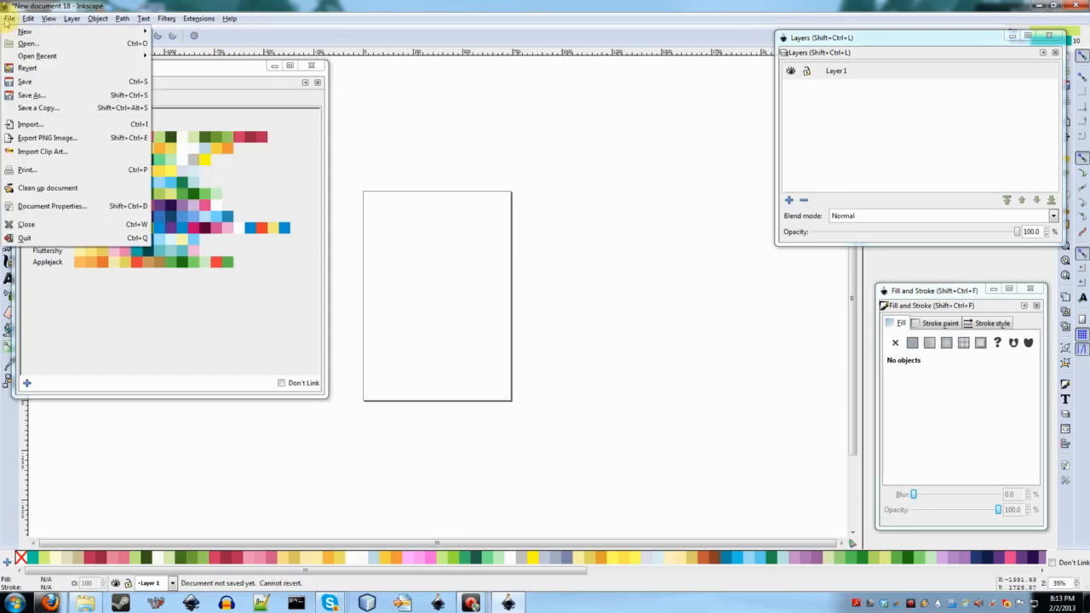
click(20, 225)
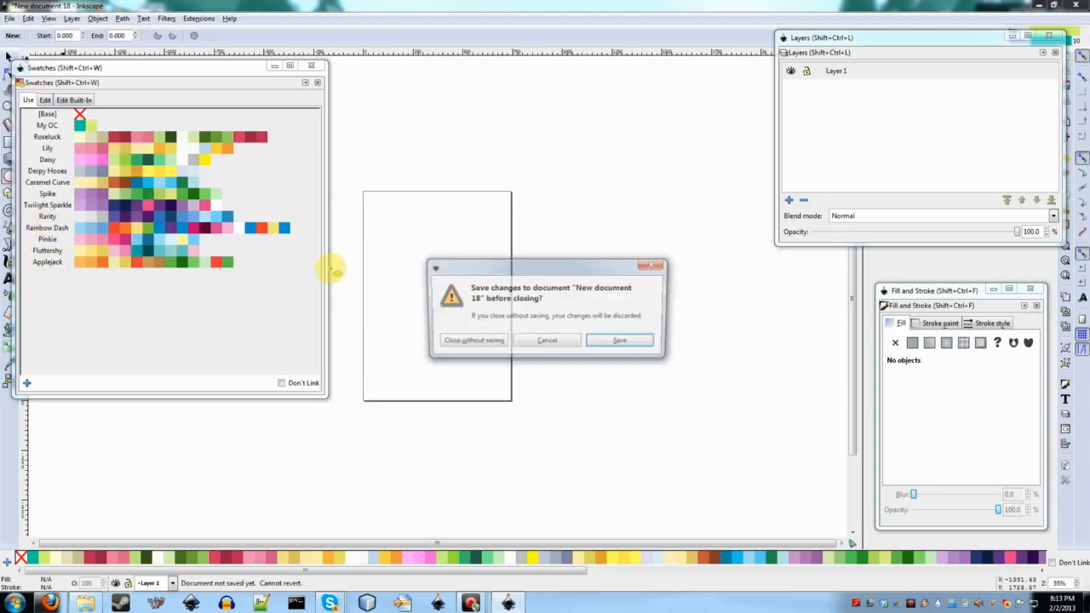
click(460, 342)
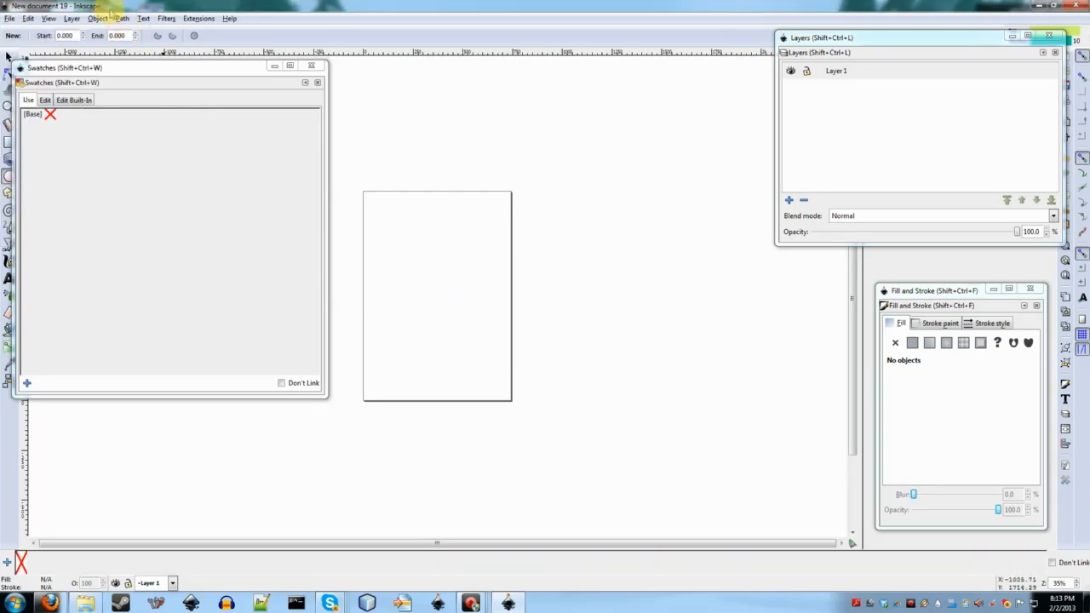
Step: Try to delete the My OC group from the MLP collection in the built-in swatches
click(81, 99)
scroll(121, 231, down, 5)
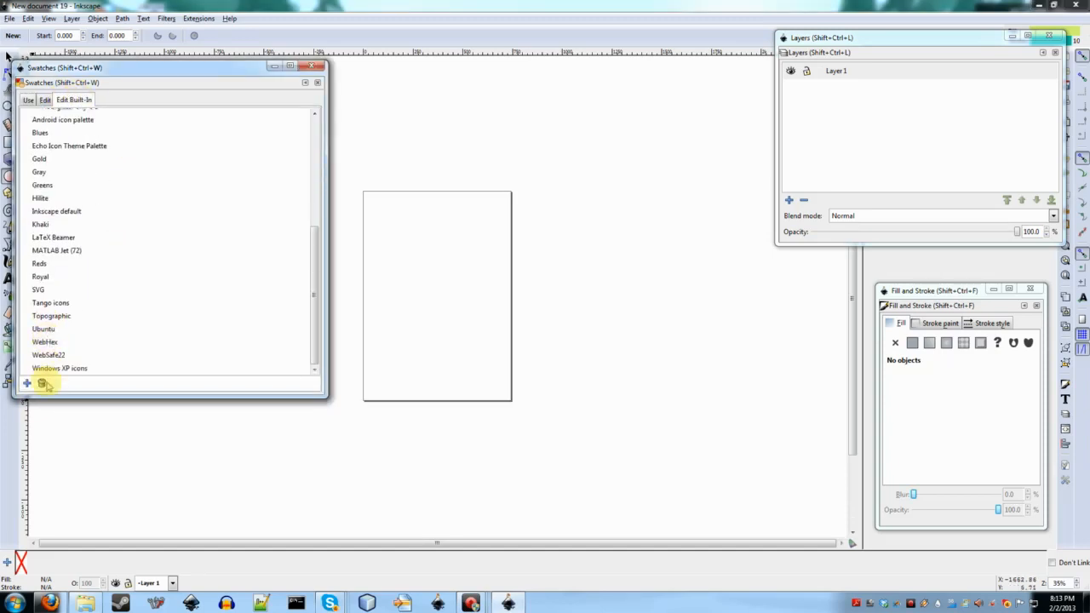
scroll(110, 231, up, 5)
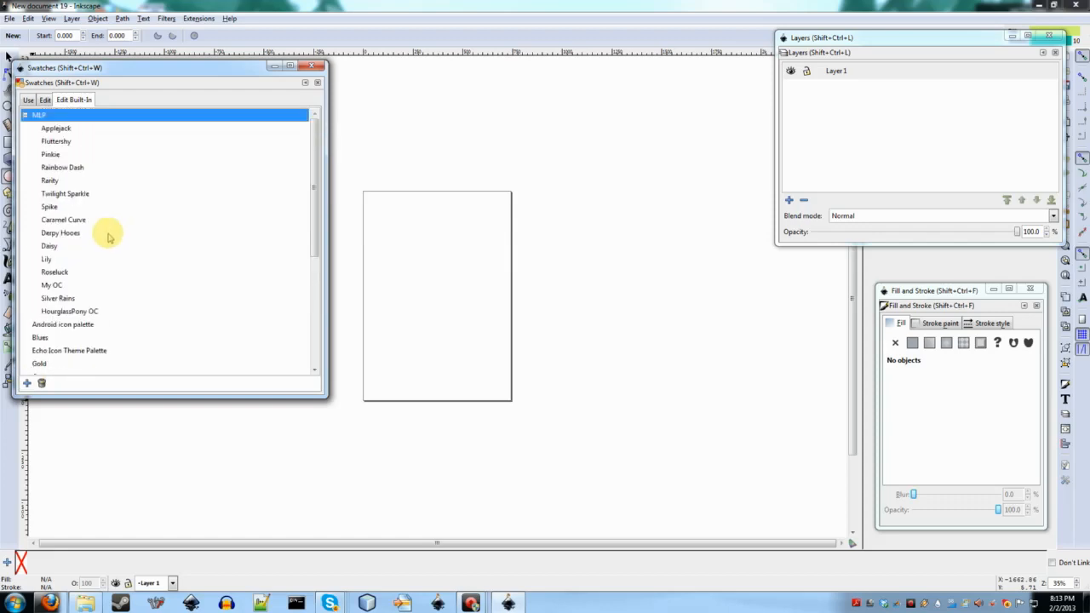
click(57, 286)
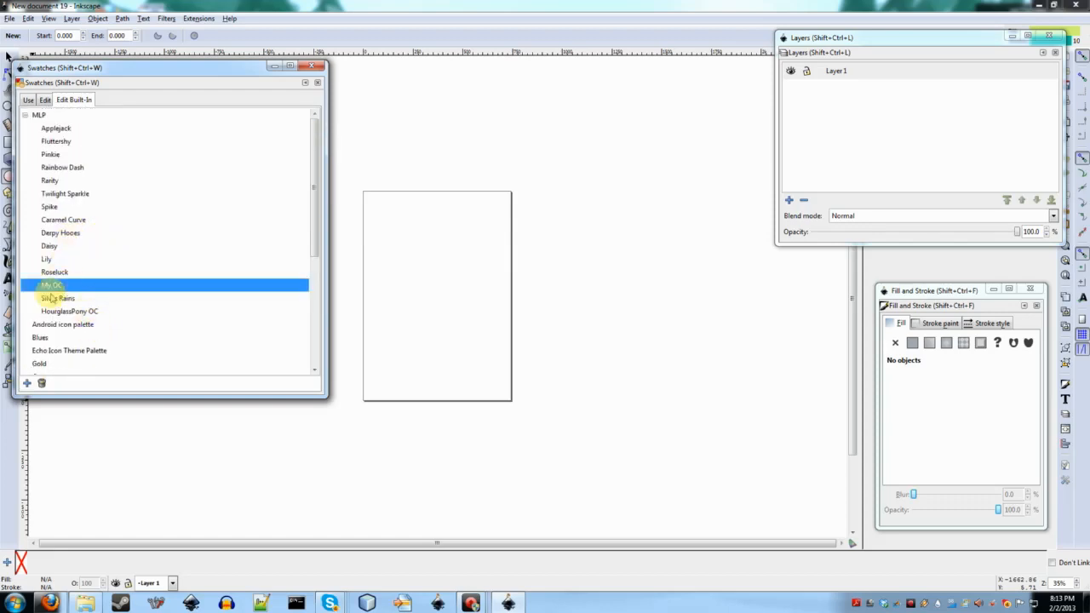
click(41, 384)
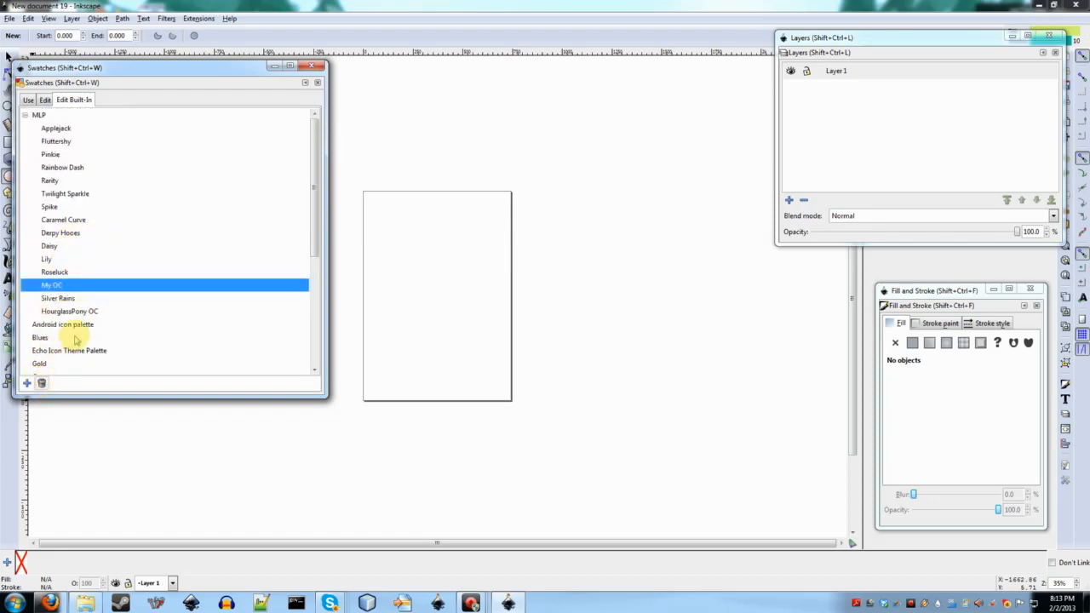
Step: Import the swatch file swatches.svg from the workspace folder through the new document's own swatch list
click(29, 100)
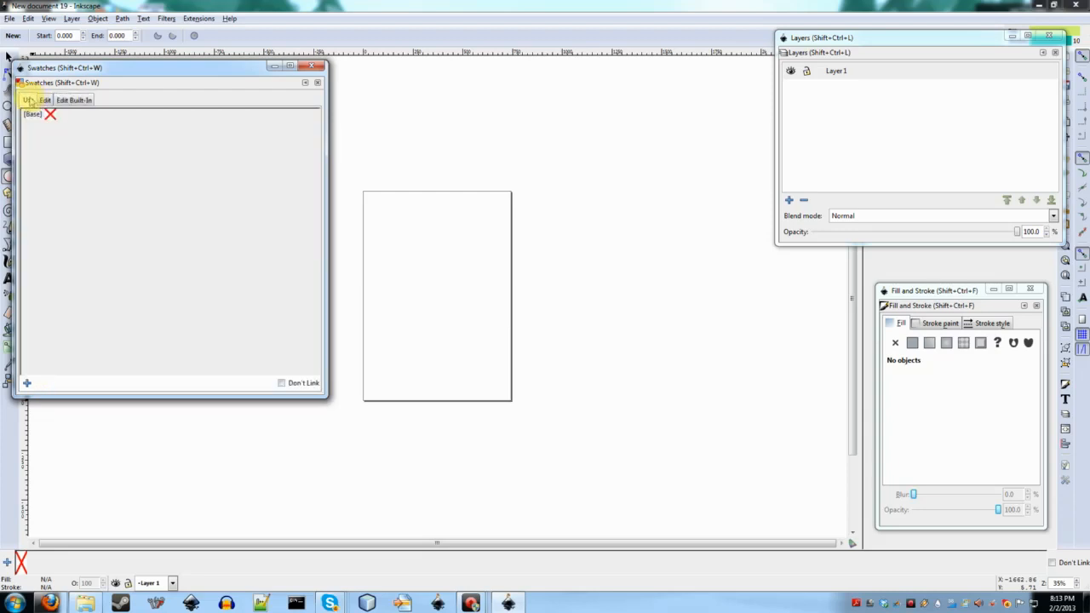
click(27, 385)
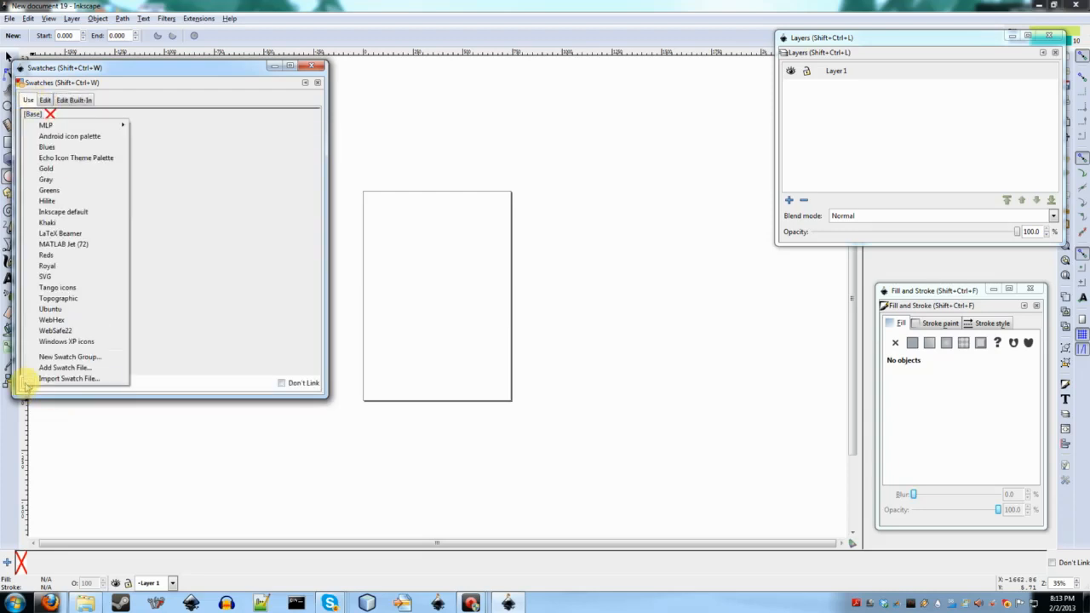
click(92, 380)
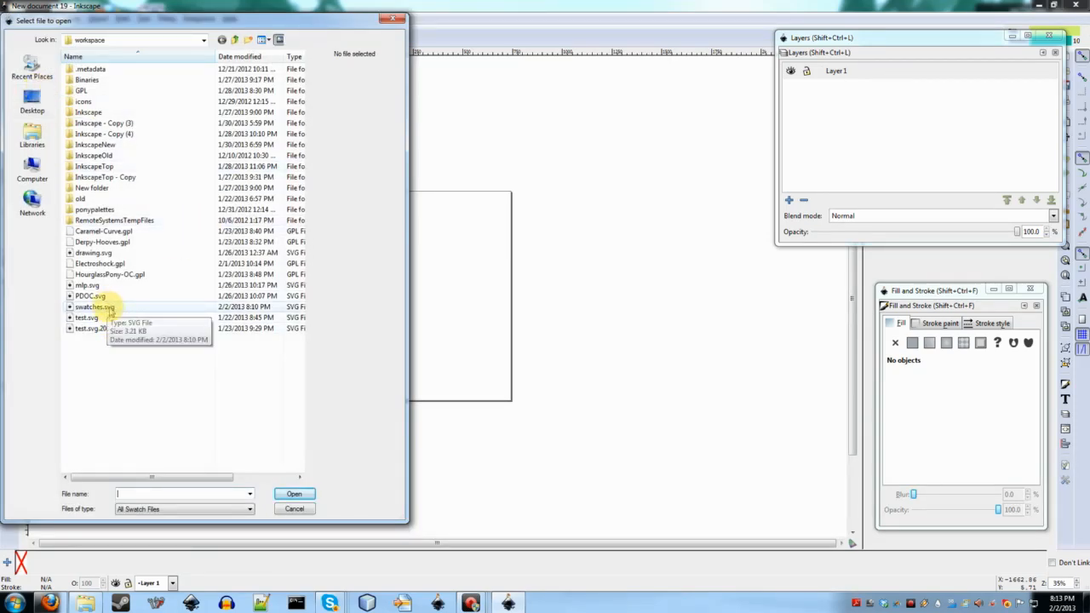
double_click(94, 306)
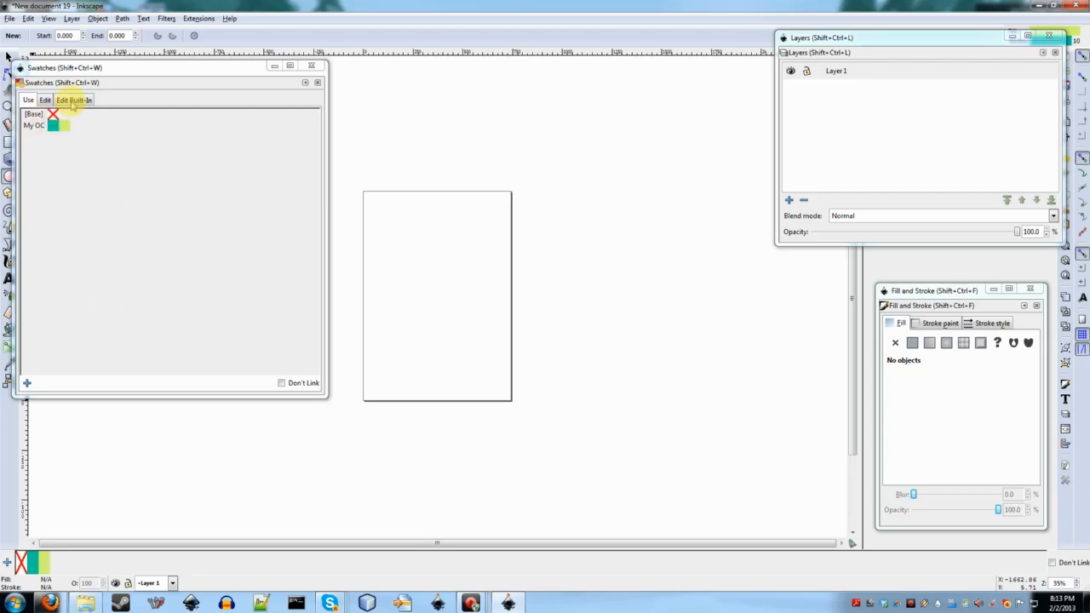
Step: Examine the swatches.svg collection in the built-in swatches and among the groups that can be added to the document
click(77, 100)
scroll(109, 216, down, 10)
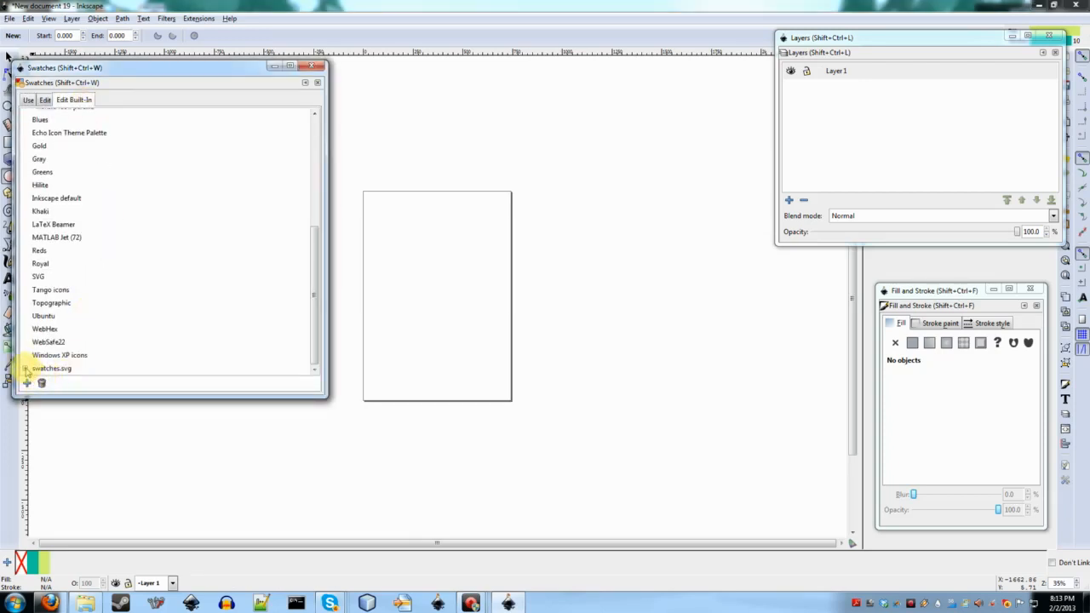
scroll(107, 360, down, 1)
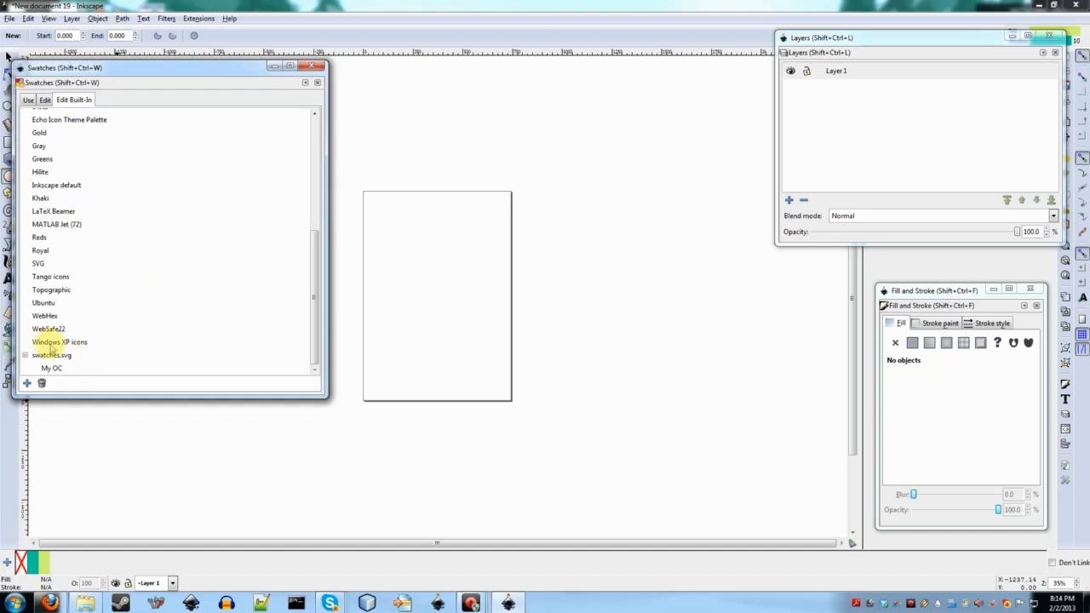
click(28, 100)
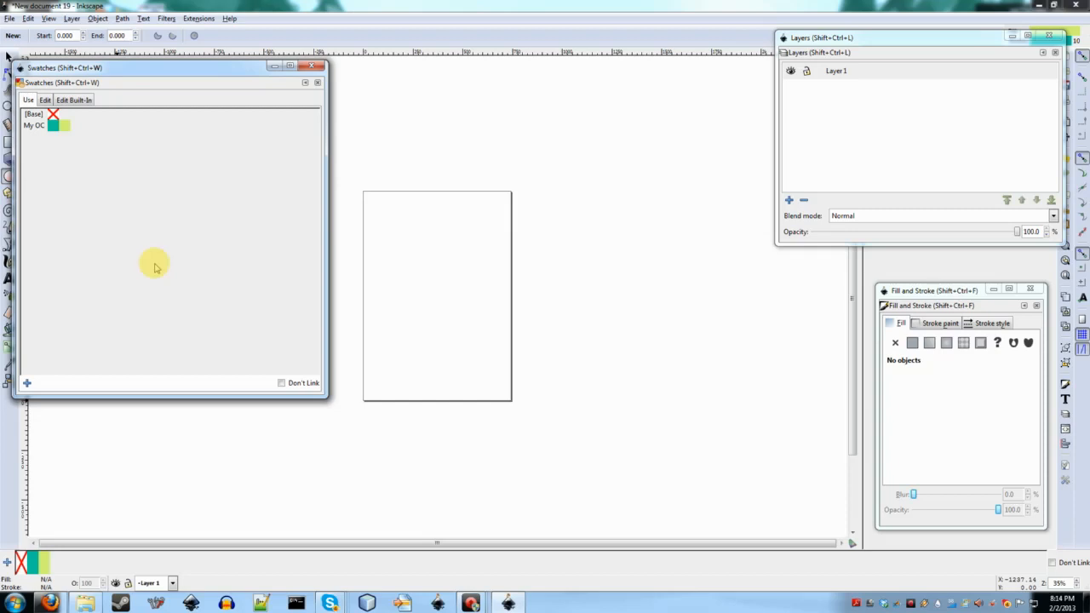
click(26, 383)
mouse_move(51, 343)
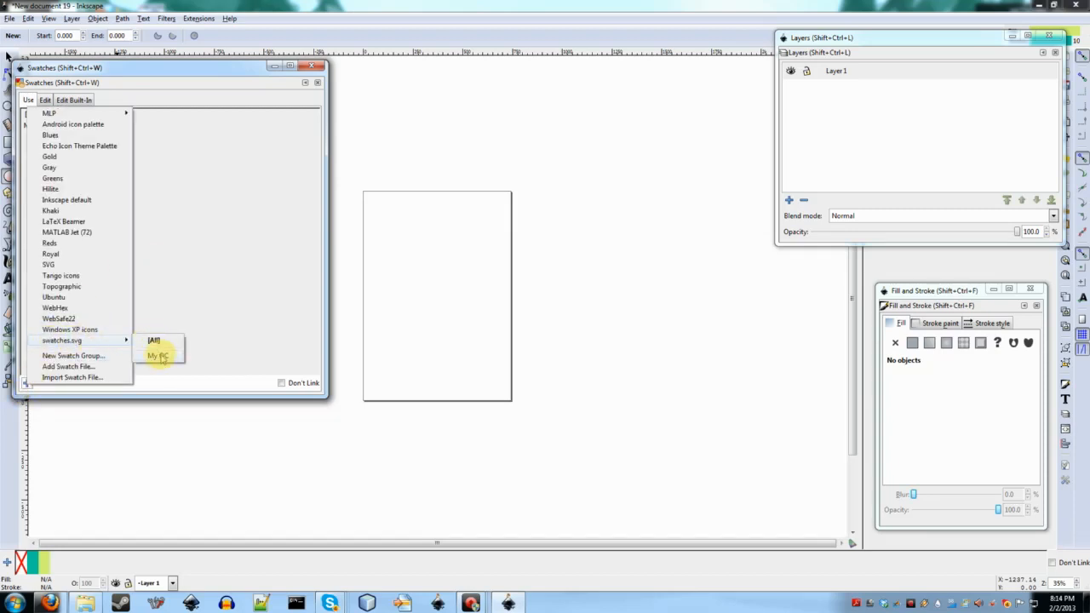
click(264, 329)
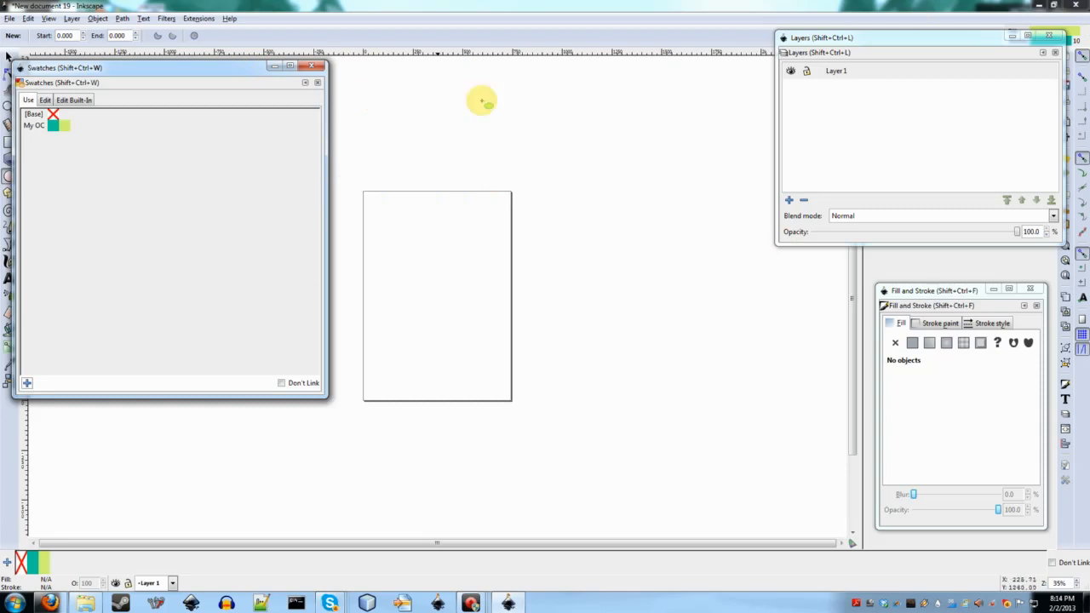
click(25, 384)
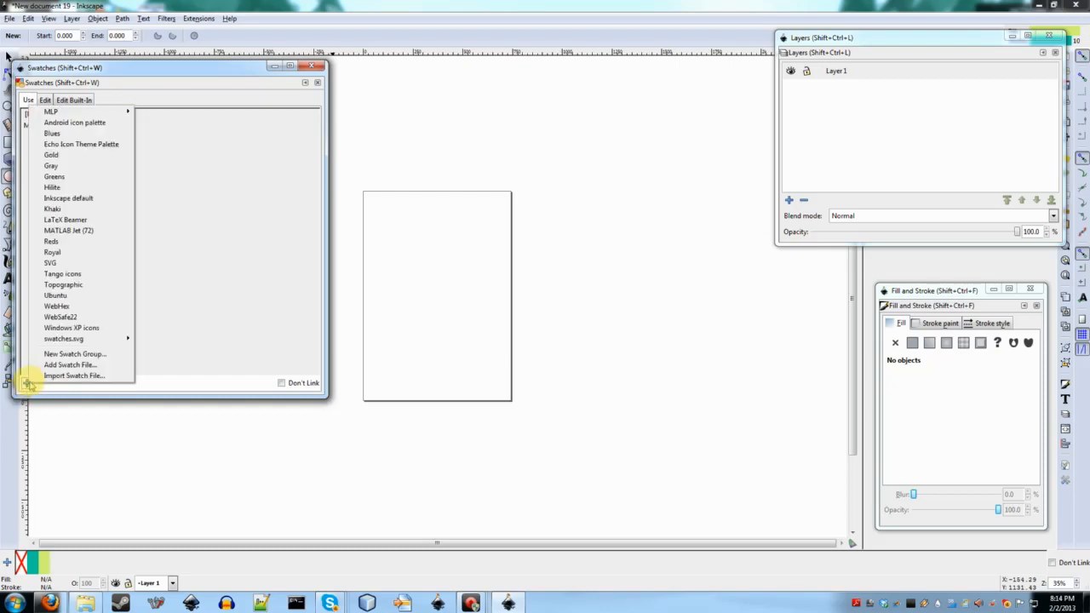
click(72, 365)
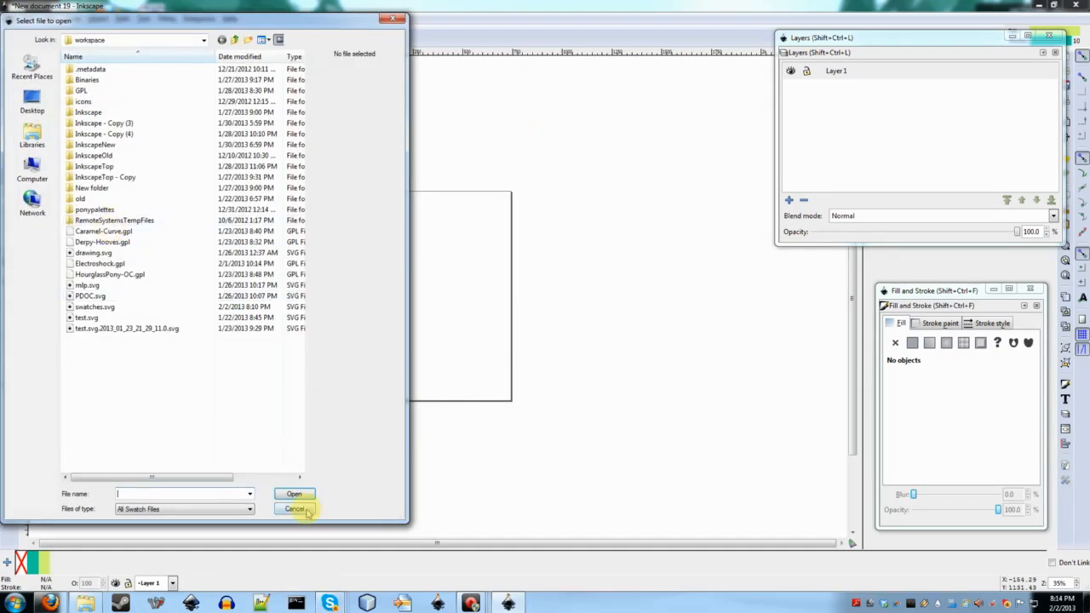
click(294, 509)
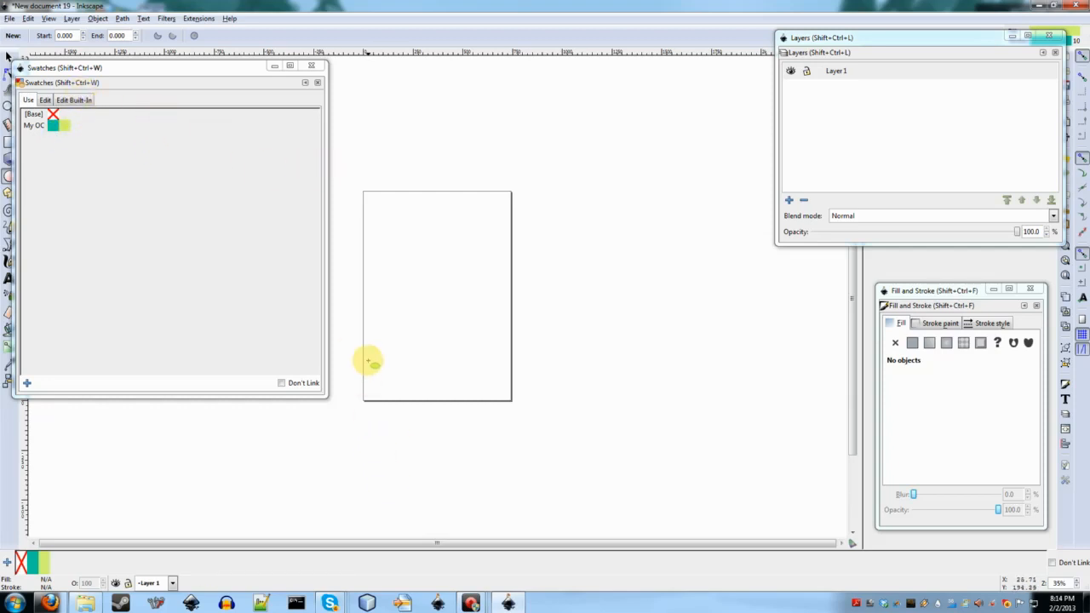
Step: Draw a near-circular ellipse in the upper half of the page and give it a linear gradient fill
drag(399, 218, 504, 328)
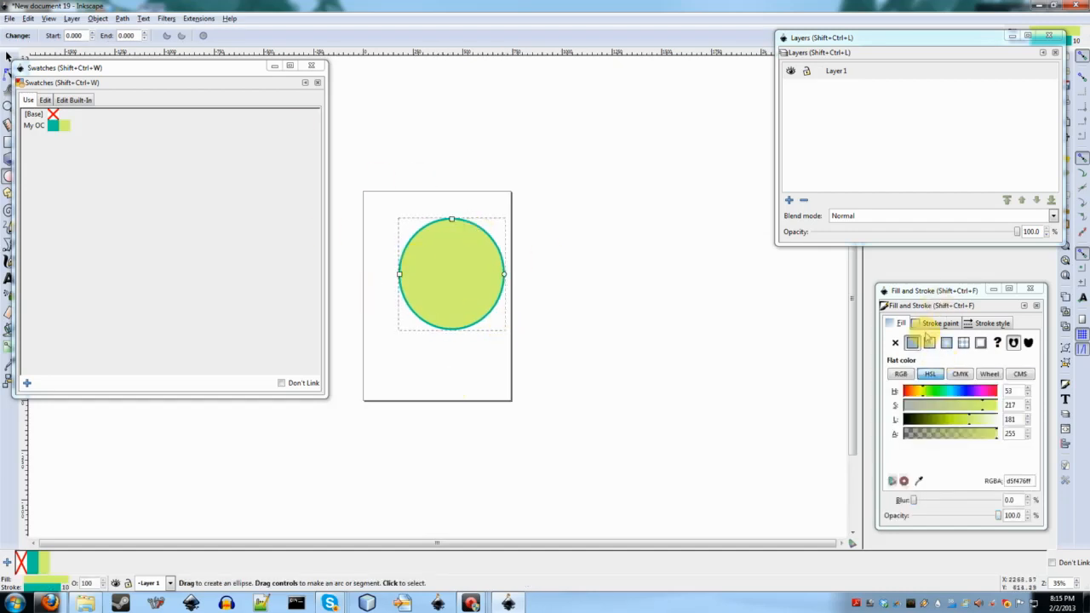
click(929, 343)
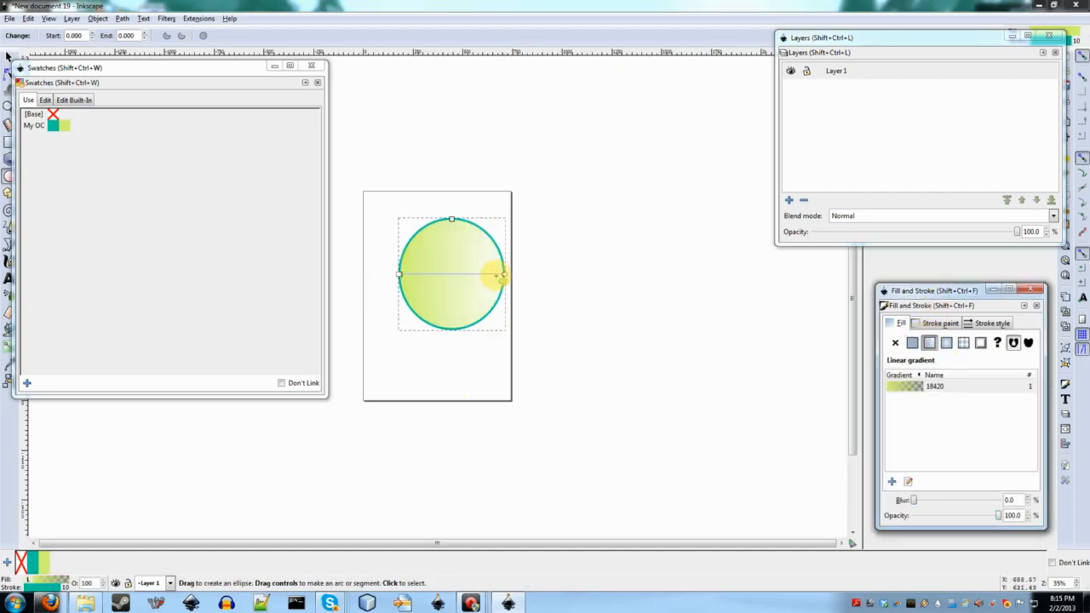
click(545, 258)
click(479, 280)
Step: Reorient the ellipse's gradient to run nearly vertically and add that fill as a swatch to the [Base] group
key(d)
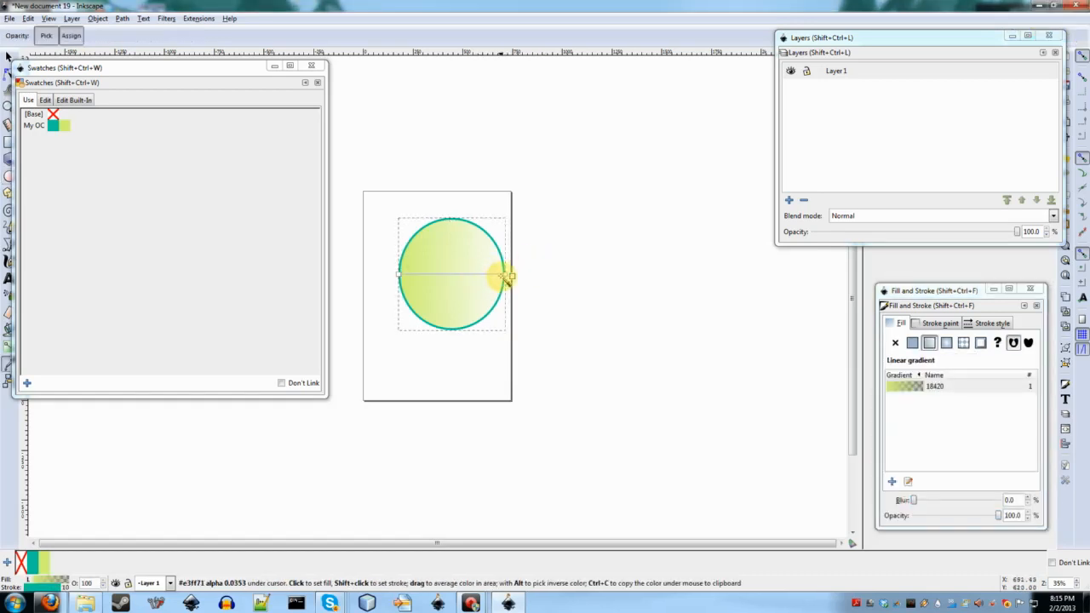
click(501, 298)
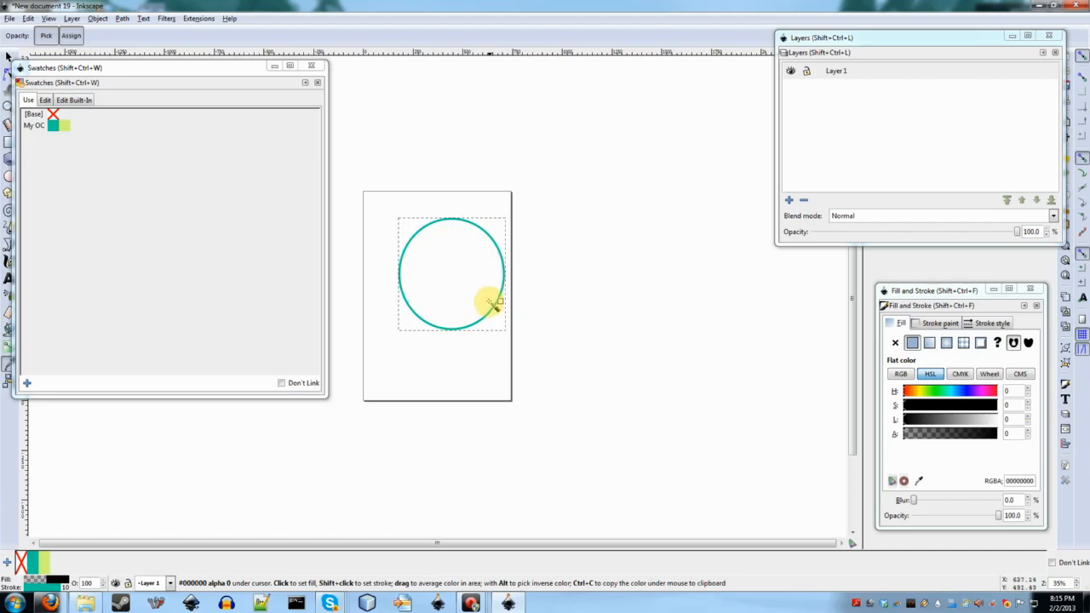
key(ctrl+z)
drag(506, 274, 447, 304)
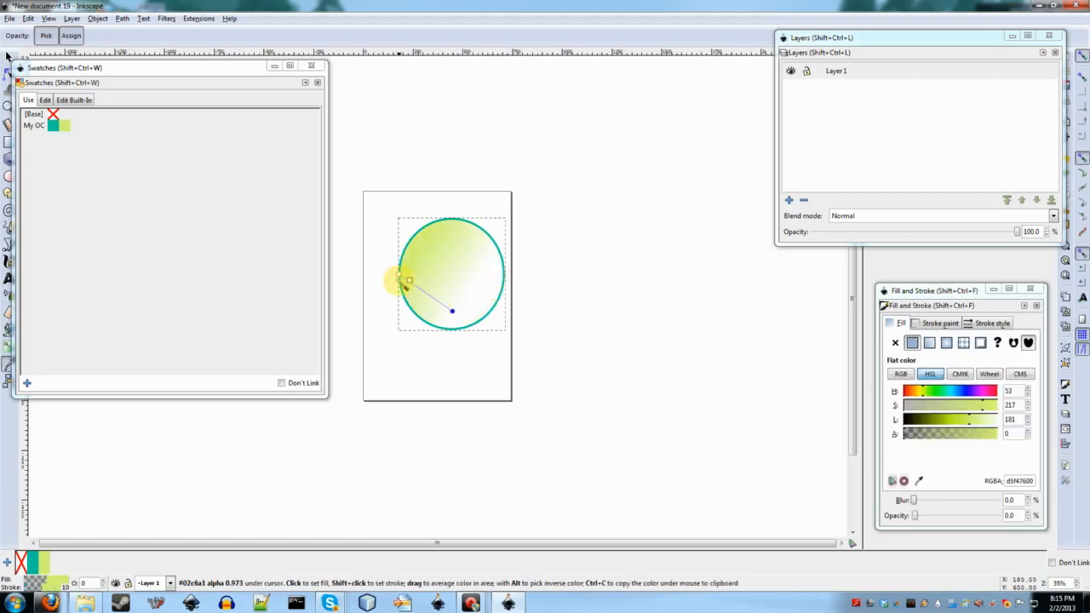
drag(399, 274, 449, 232)
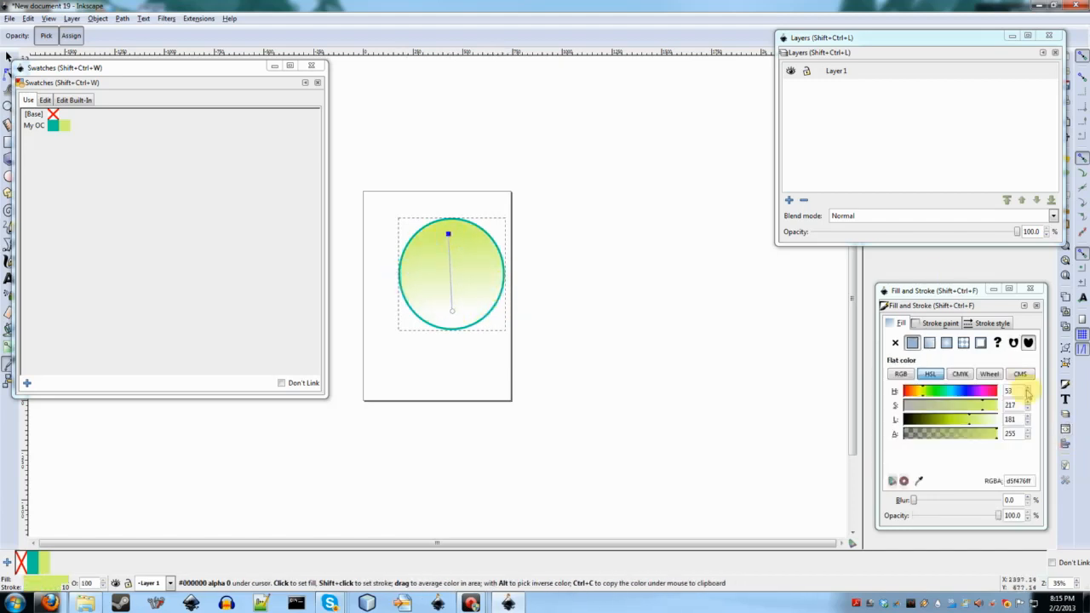
right_click(36, 115)
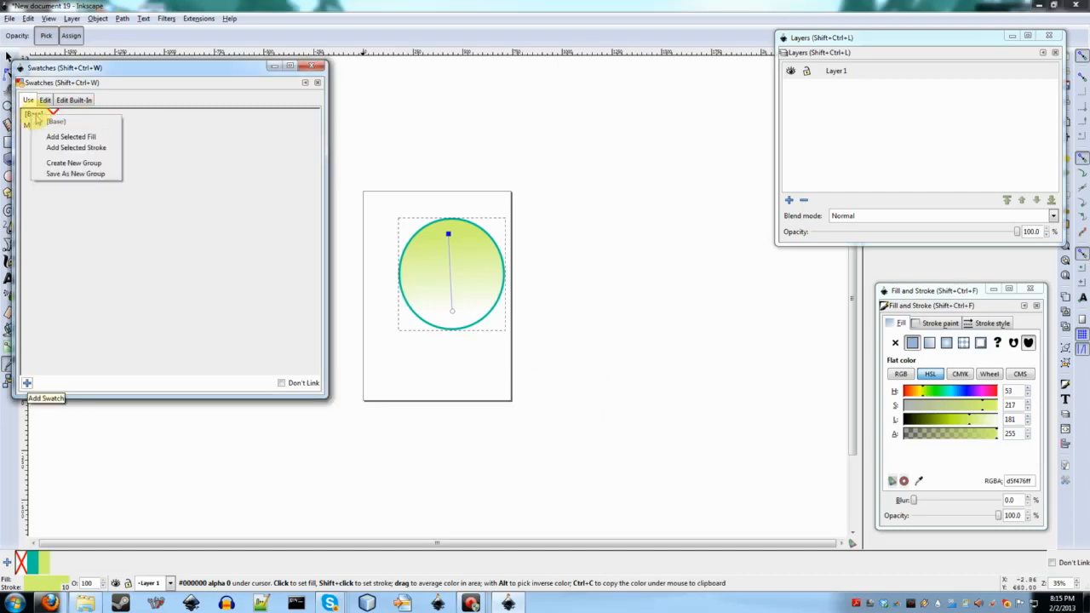
click(61, 139)
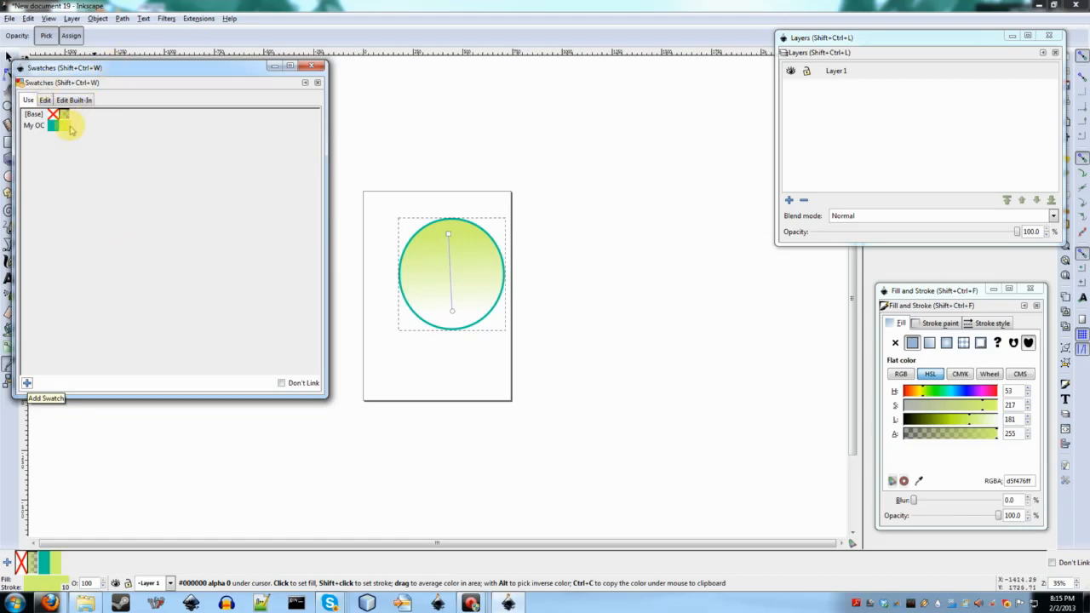
click(73, 99)
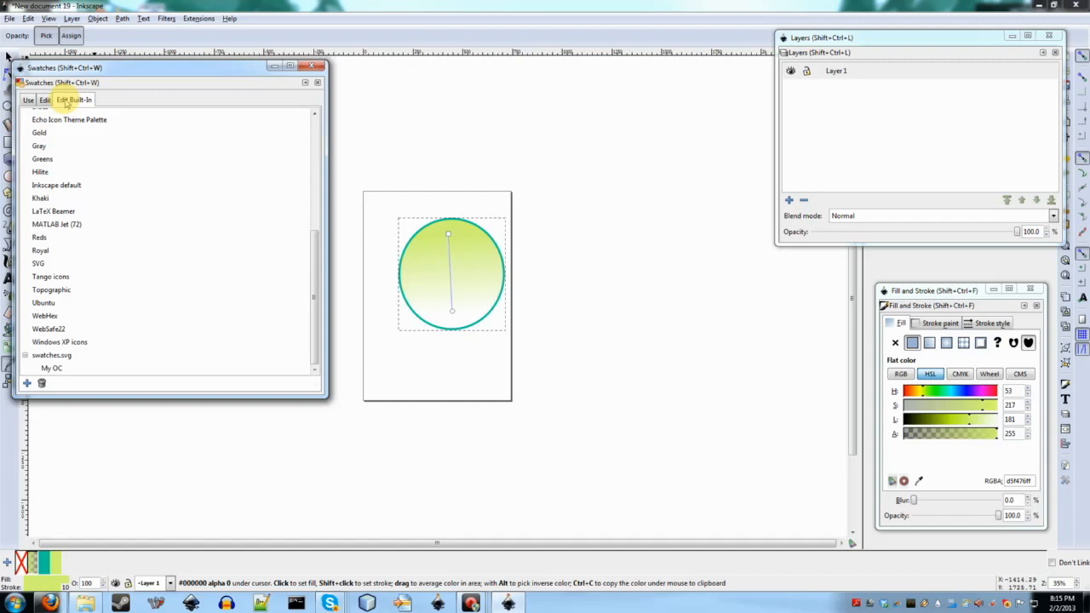
scroll(78, 178, up, 5)
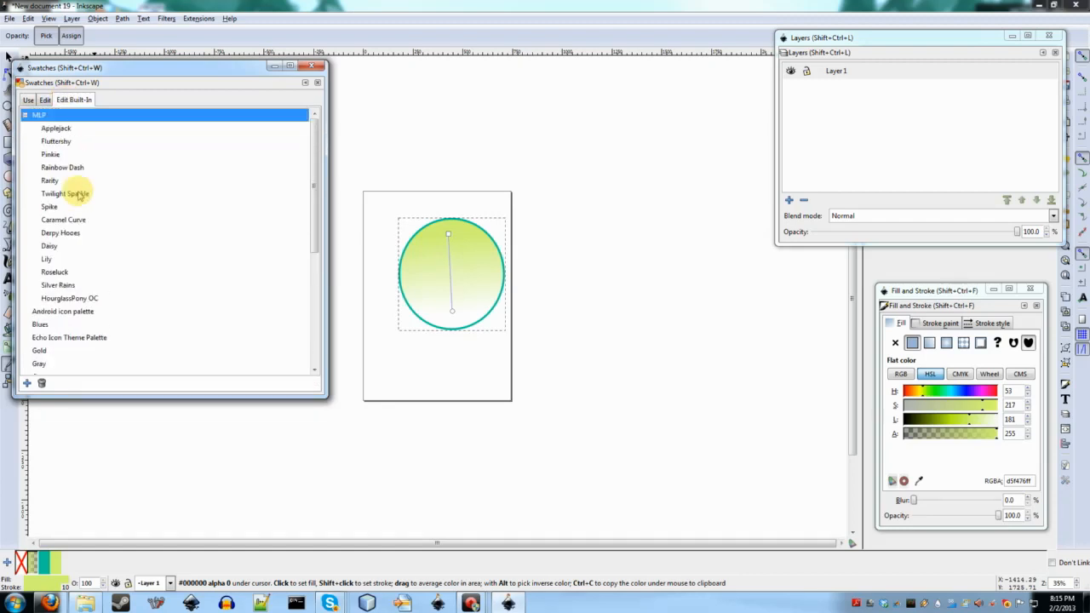
click(28, 99)
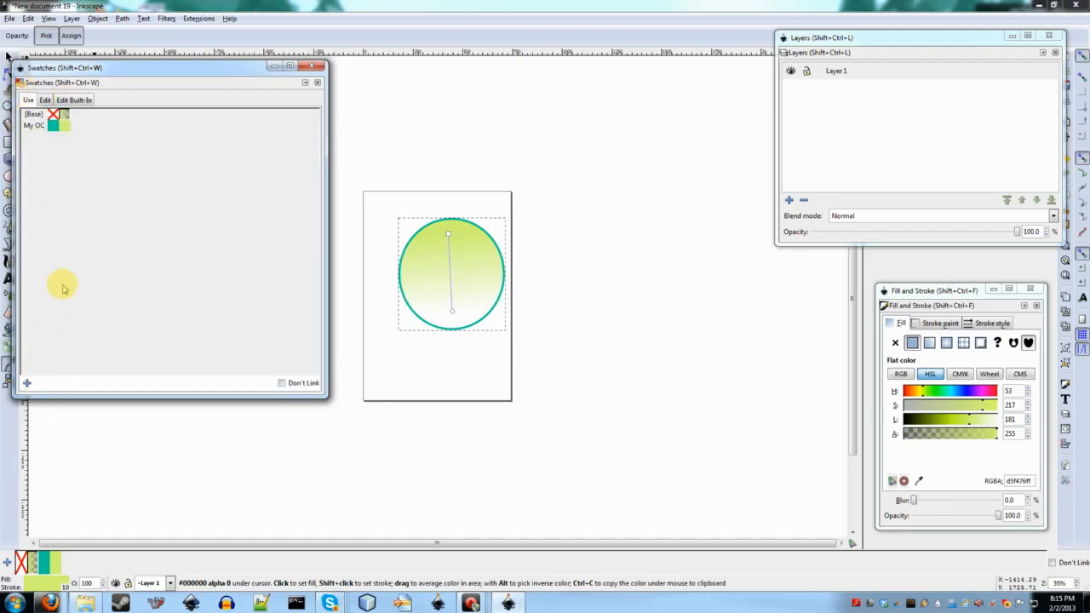
Step: Close the document containing the gradient ellipse without saving its changes
click(9, 18)
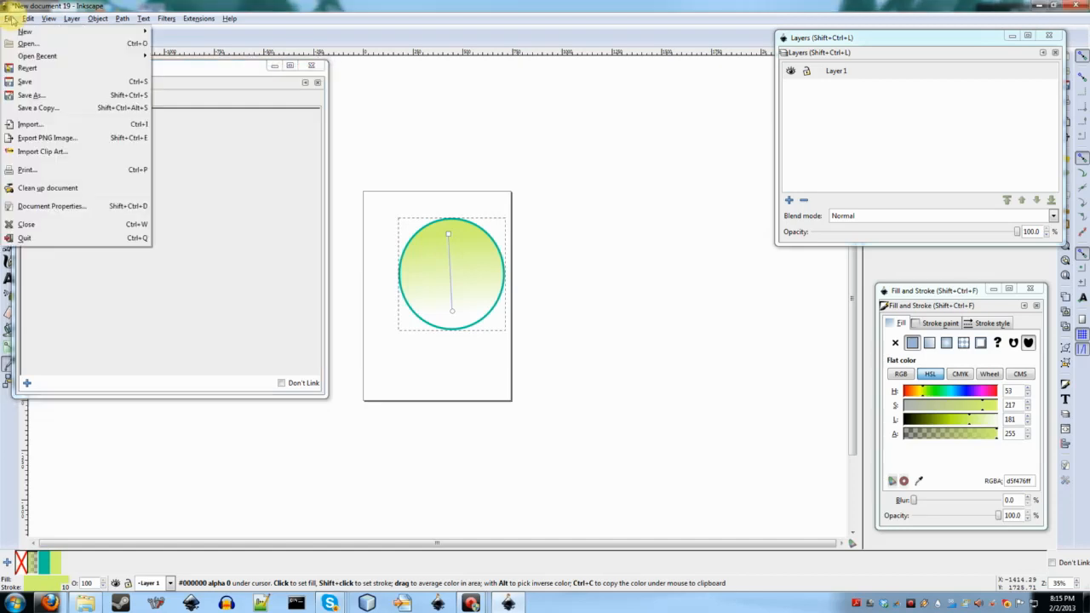
click(34, 224)
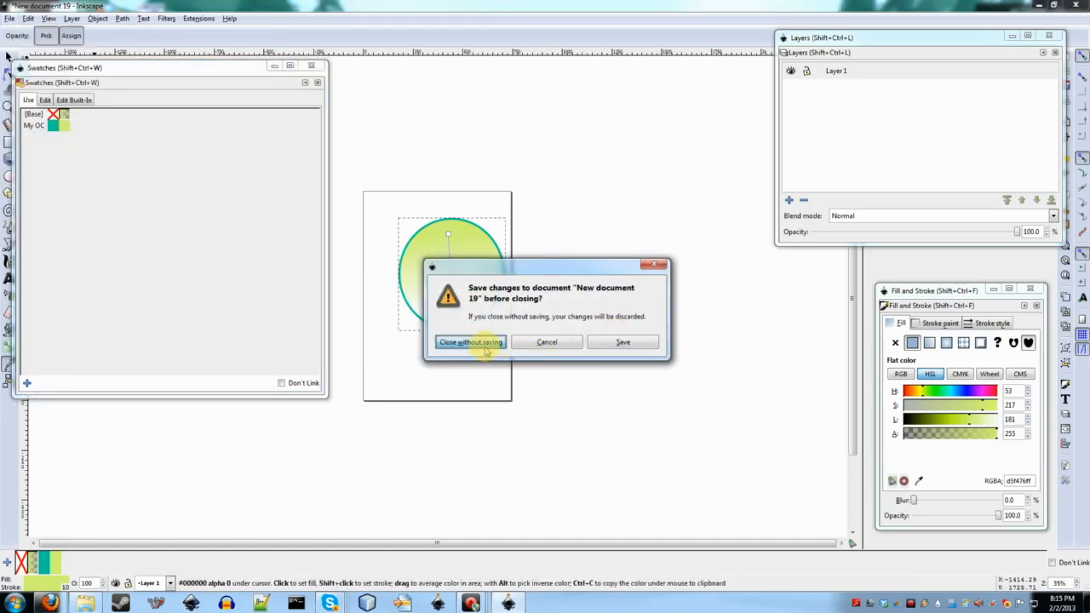
click(486, 351)
Step: Add all swatch groups of the MLP collection to the new document
click(26, 384)
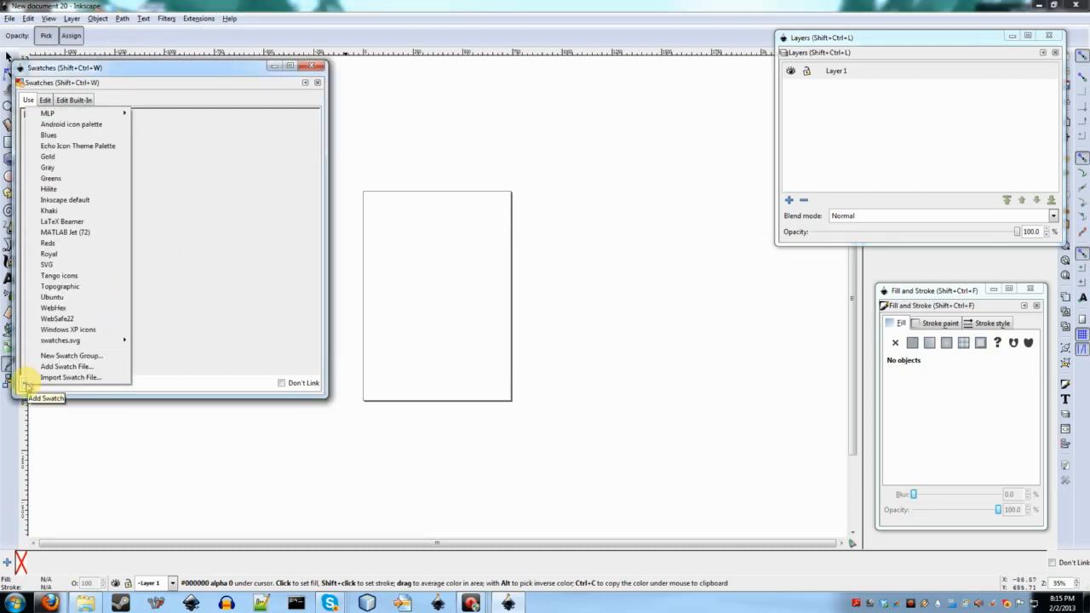
mouse_move(98, 111)
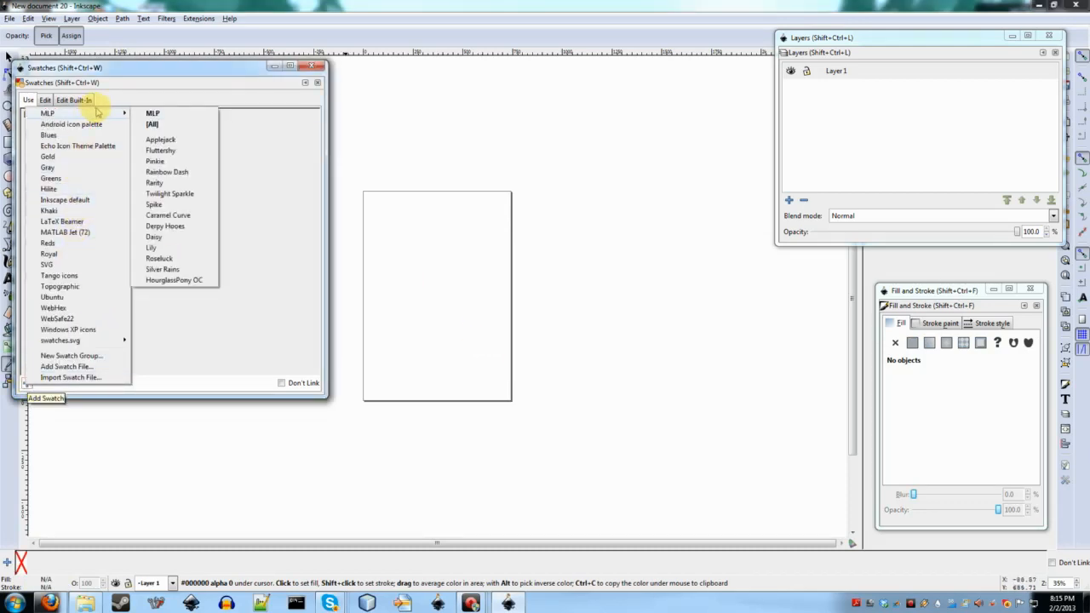
click(177, 126)
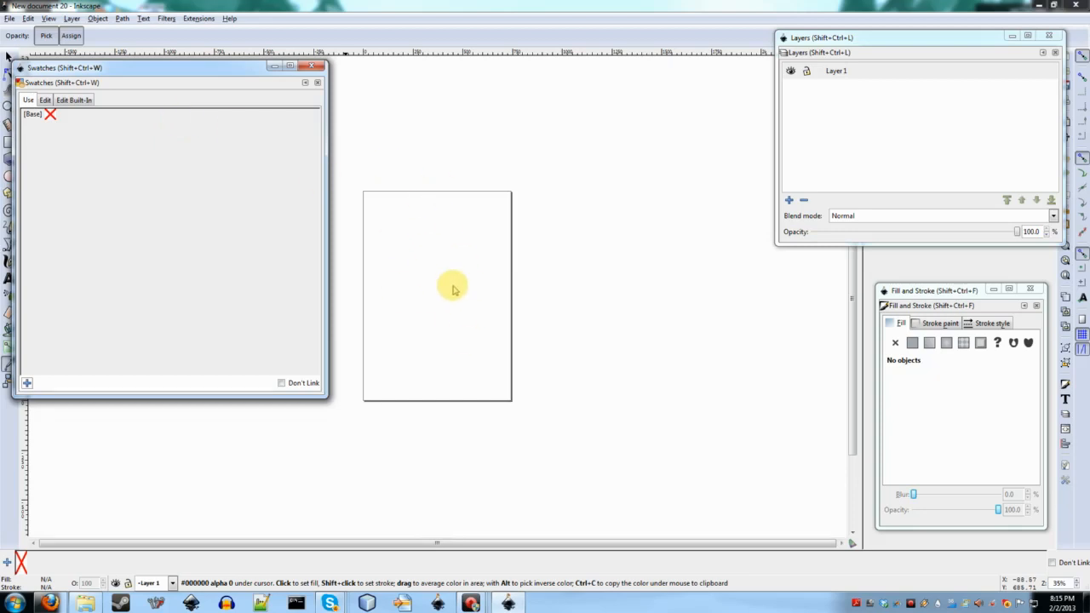
click(31, 382)
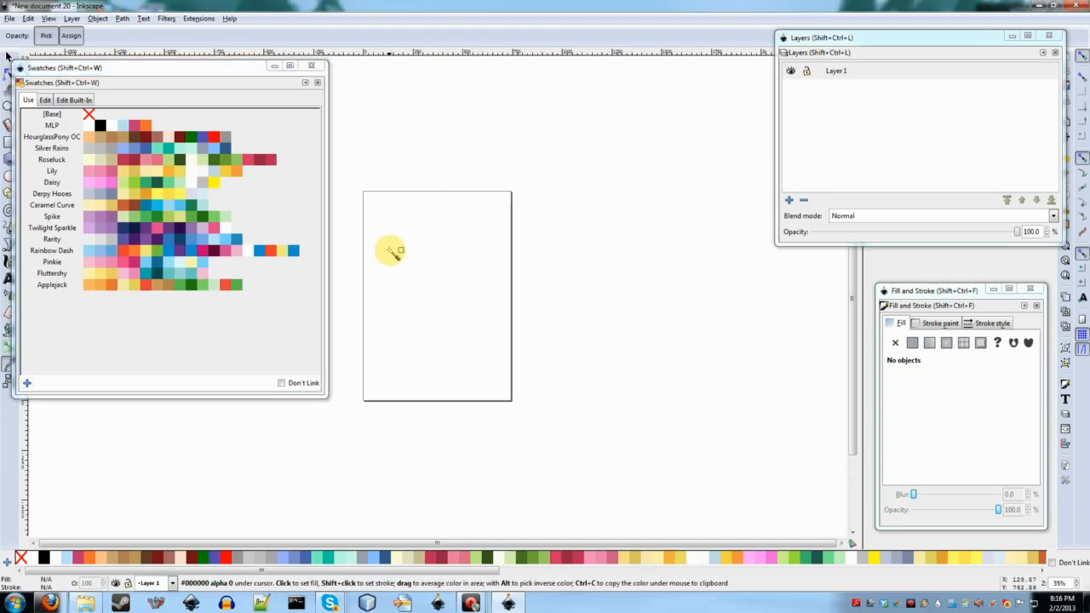
Step: Draw an ellipse about 501 by 427 px on the page and color its fill and stroke with light blue Rainbow Dash swatches
key(e)
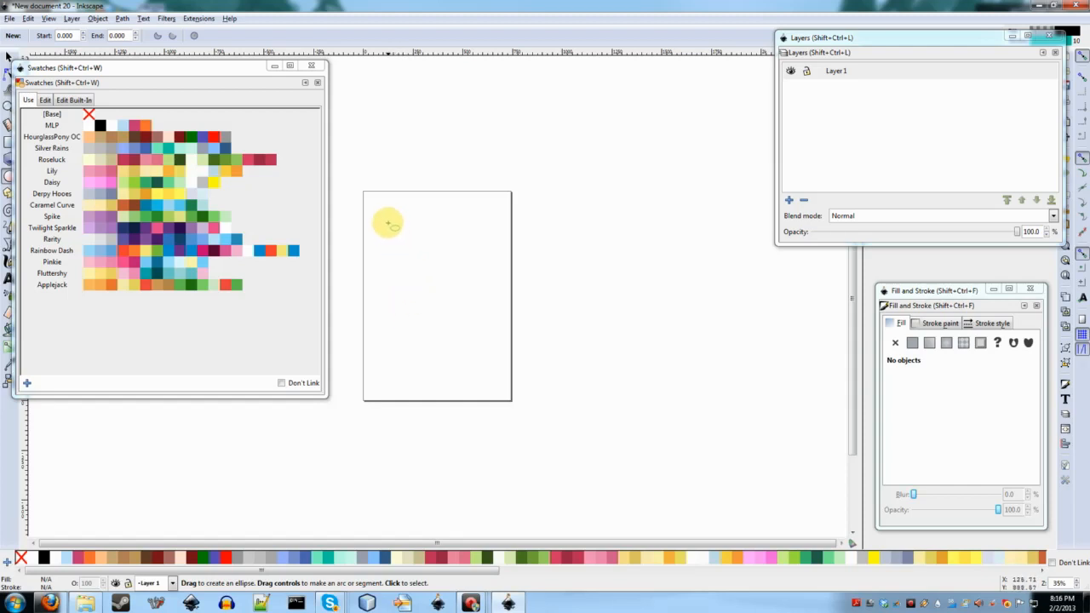
drag(387, 221, 488, 303)
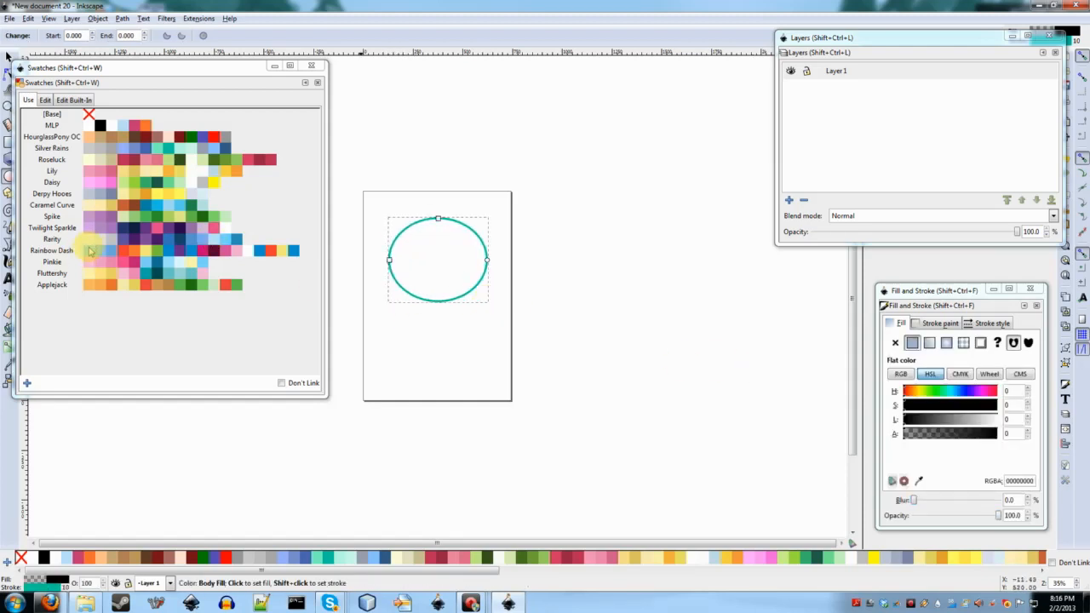
drag(423, 292, 425, 295)
key(s)
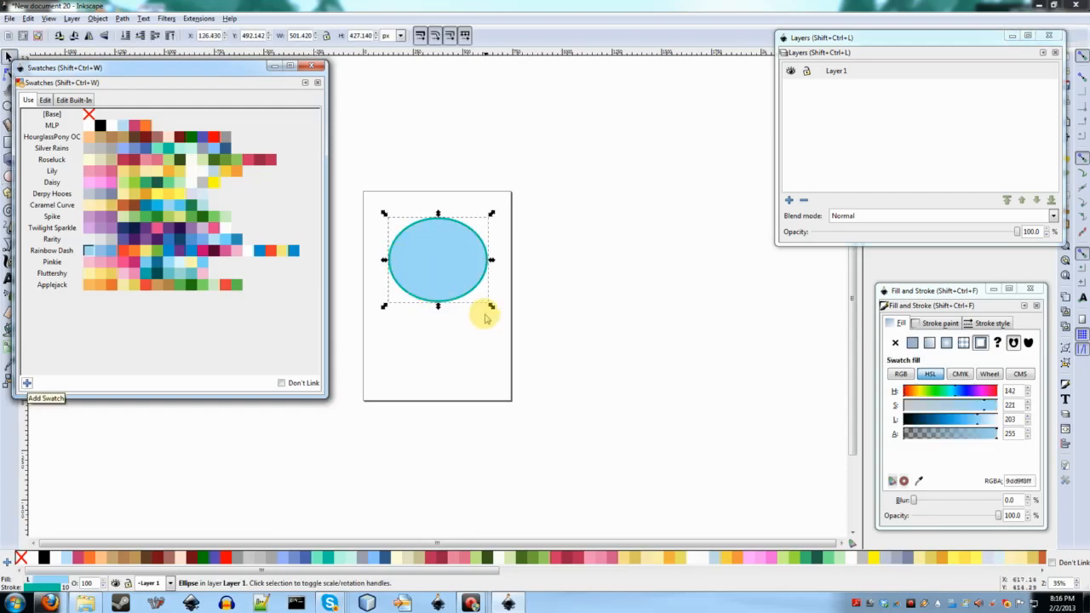
click(88, 252)
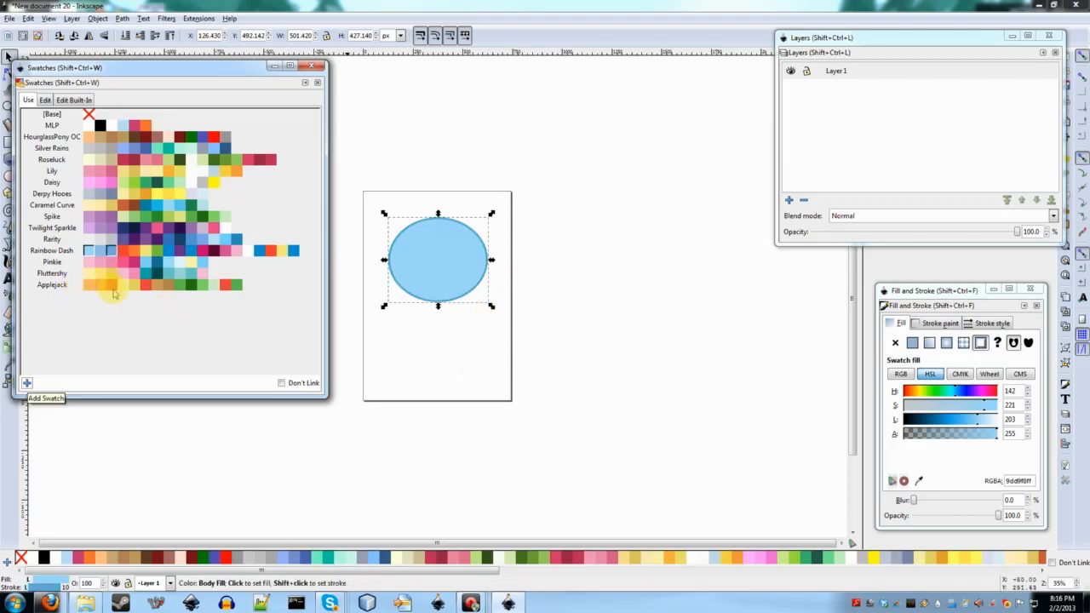
Step: Draw a second ellipse about 340 by 320 px beside the page and color its fill and stroke with the first two Applejack swatches
key(e)
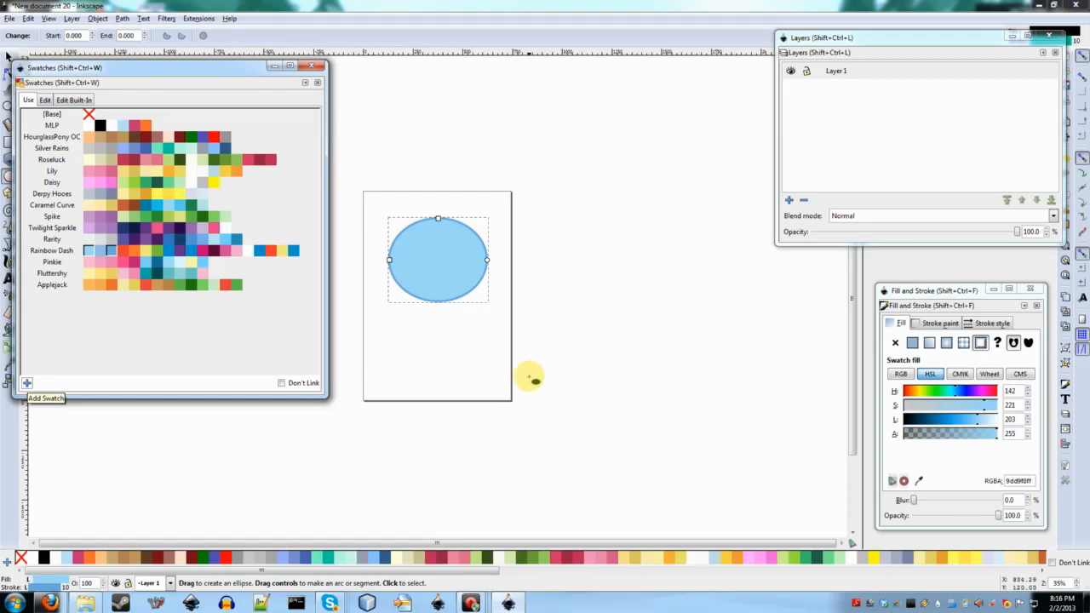
drag(540, 274, 609, 339)
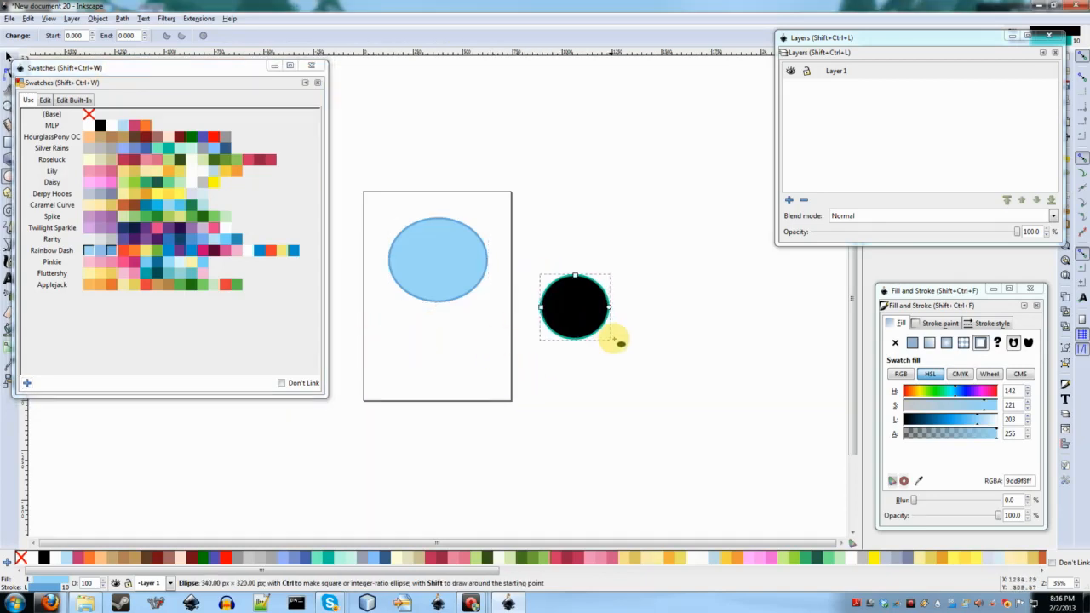
click(98, 288)
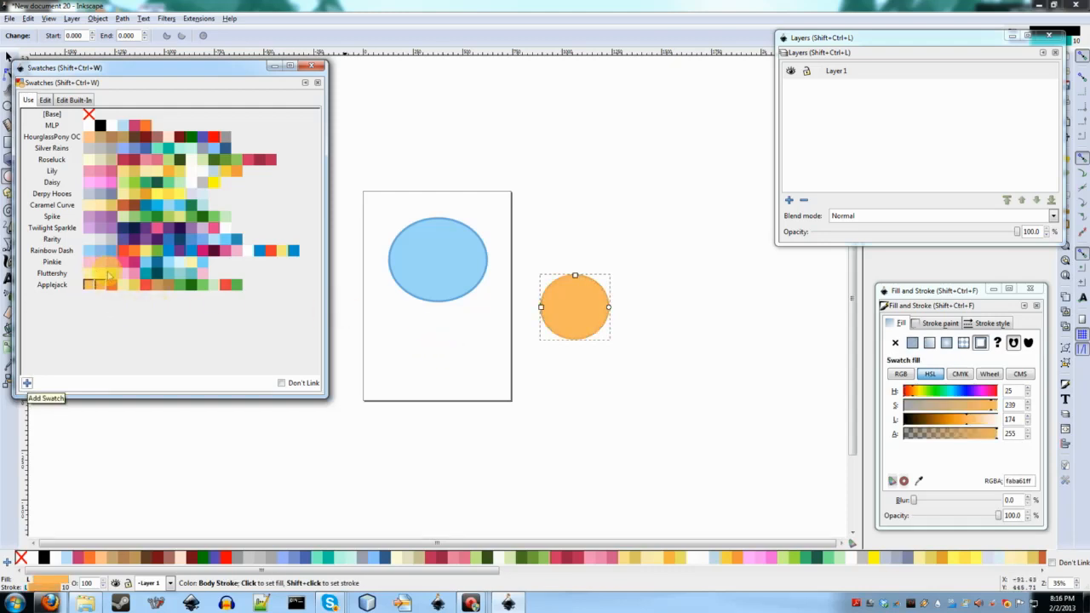
Step: Replace the first two Rainbow Dash swatches with the orange fill and stroke colors of the selected ellipse
key(s)
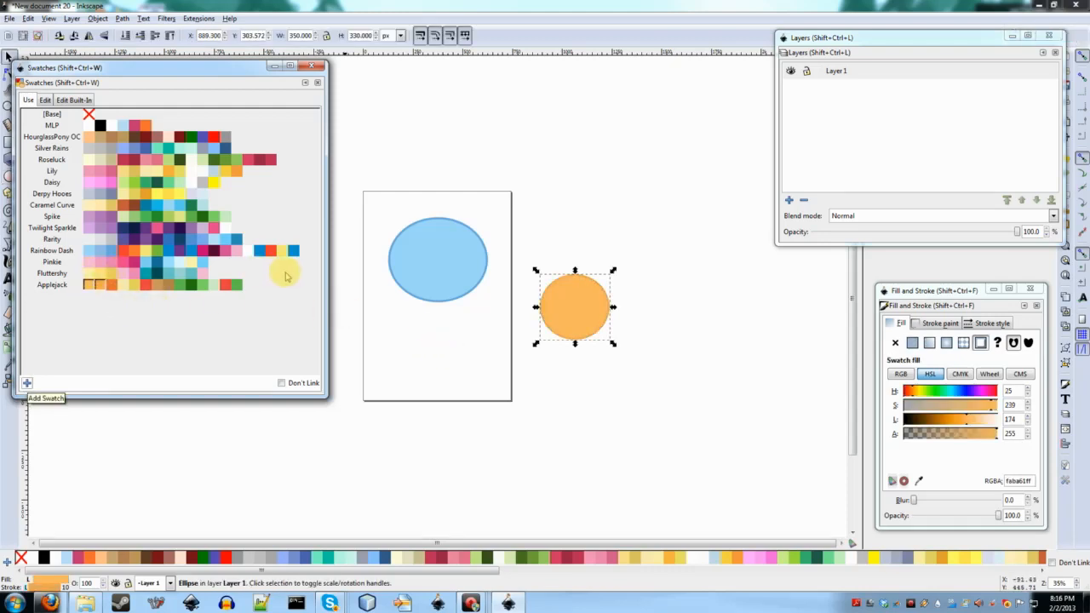
right_click(89, 254)
click(119, 298)
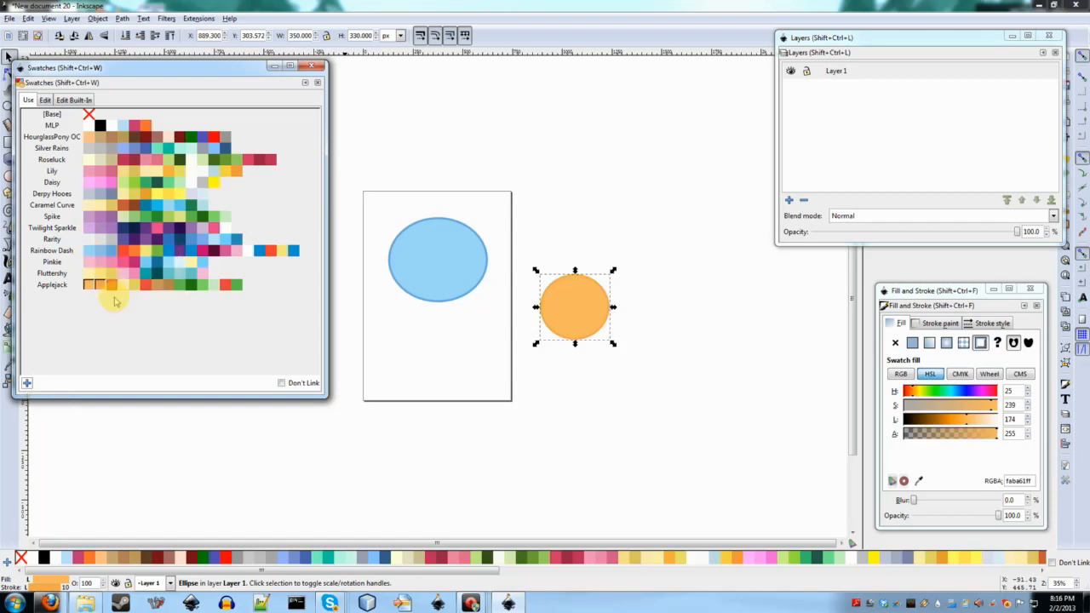
right_click(100, 251)
click(136, 307)
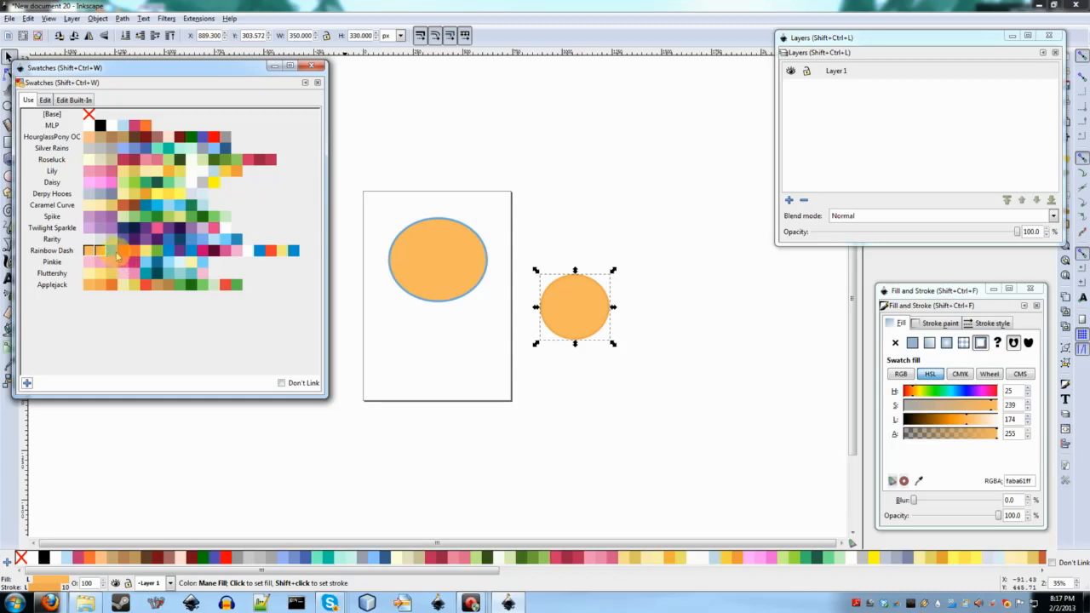
Step: Apply light orange fill and dark orange Applejack stroke to the second ellipse, and replace Rainbow Dash's Body Stroke swatch with the ellipse's stroke color
click(114, 285)
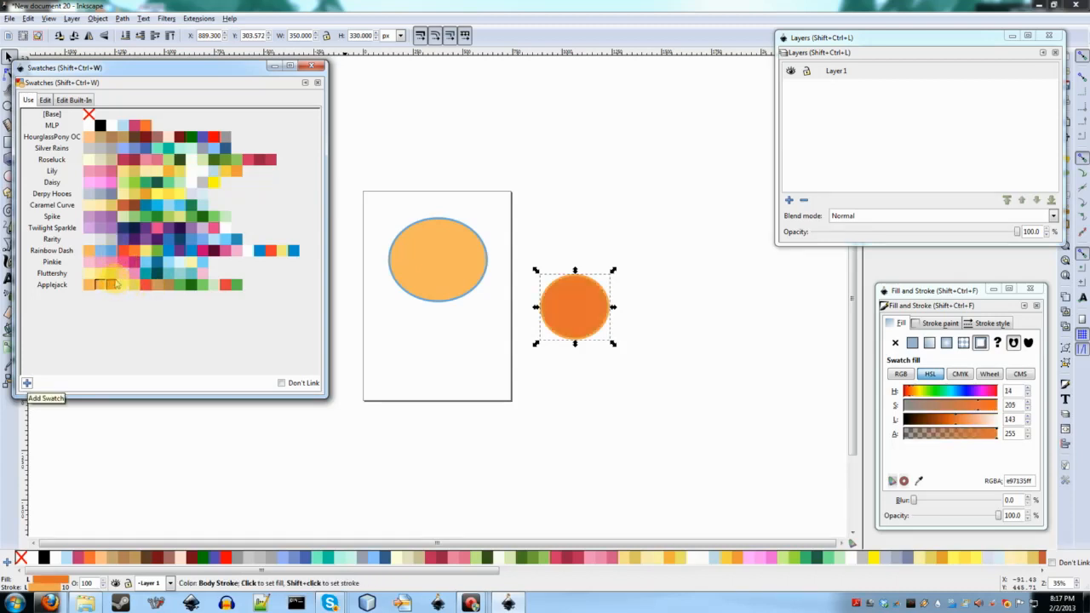
click(105, 284)
right_click(112, 248)
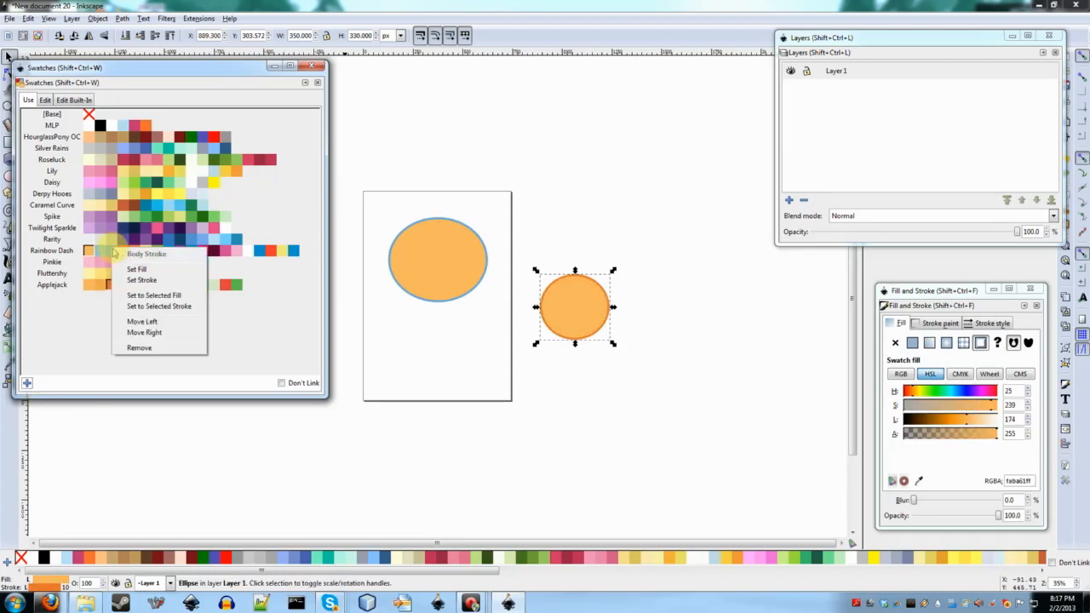
click(143, 307)
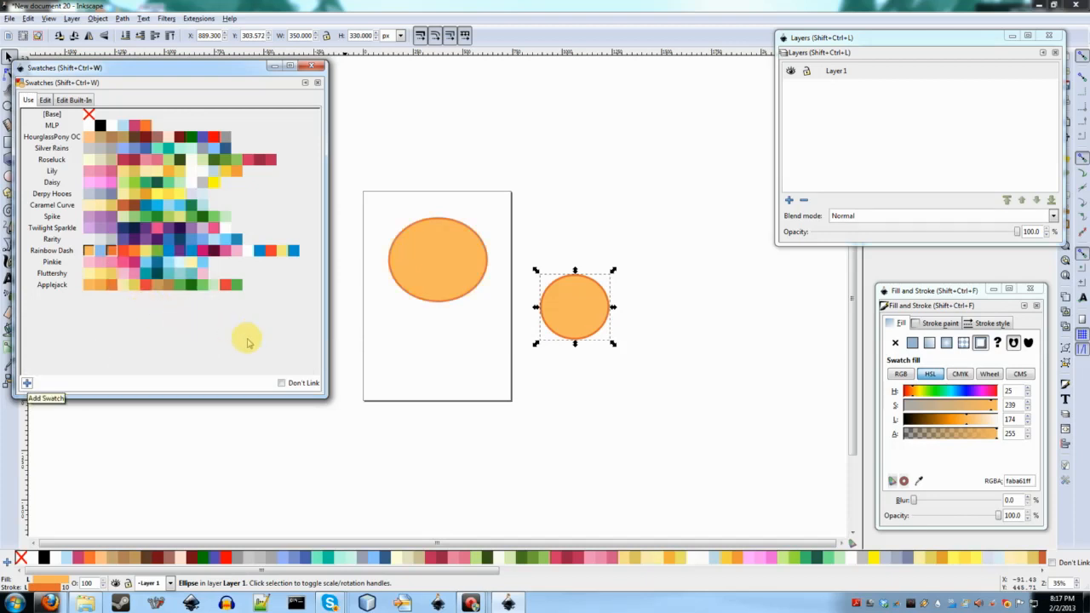
click(508, 363)
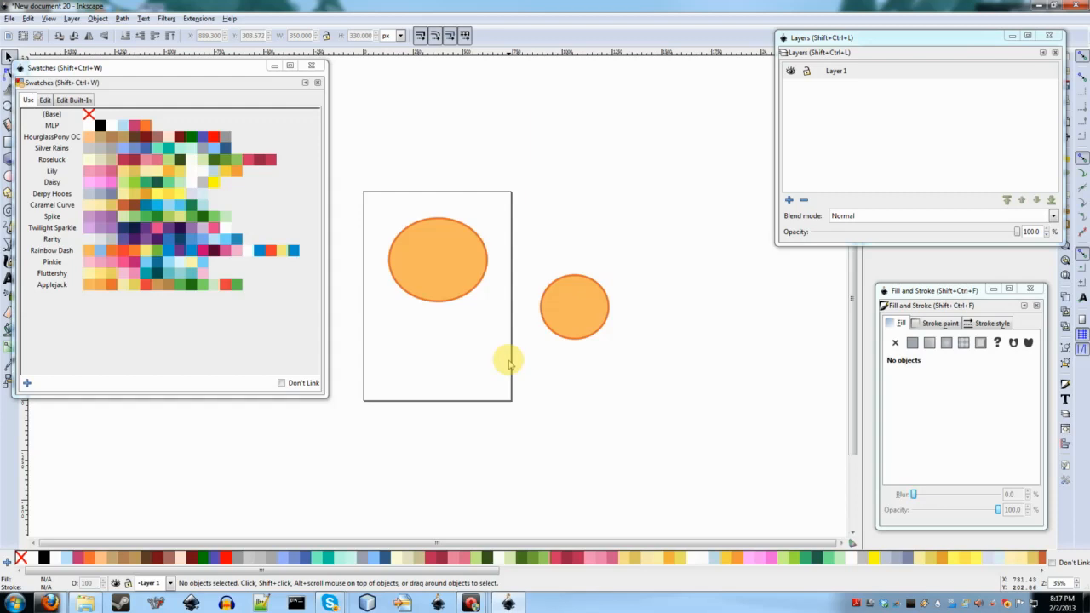
scroll(509, 363, down, 3)
scroll(508, 364, up, 5)
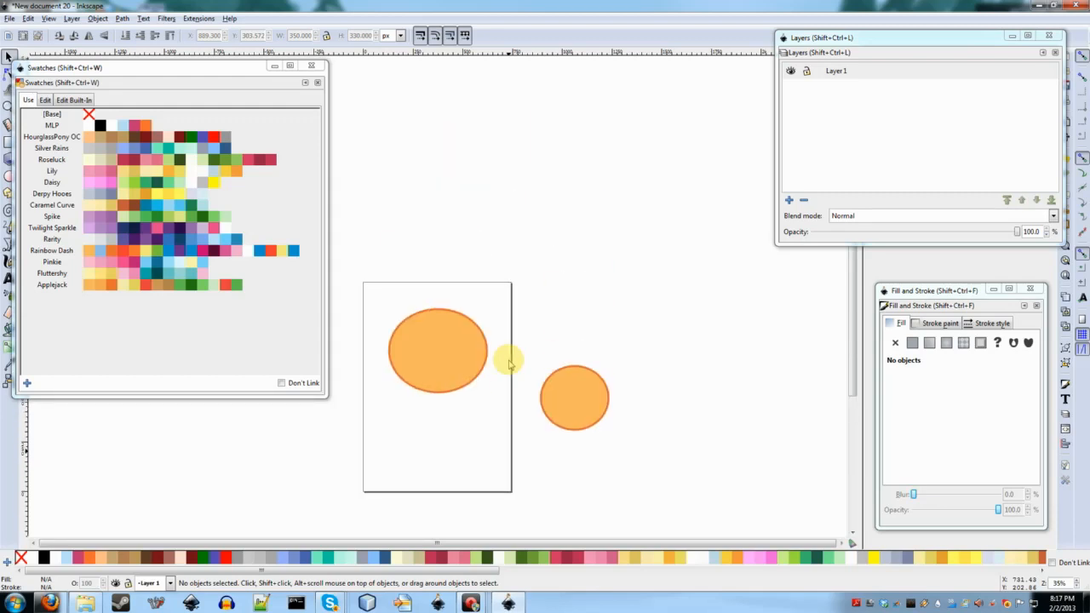
scroll(508, 364, up, 5)
scroll(505, 360, down, 8)
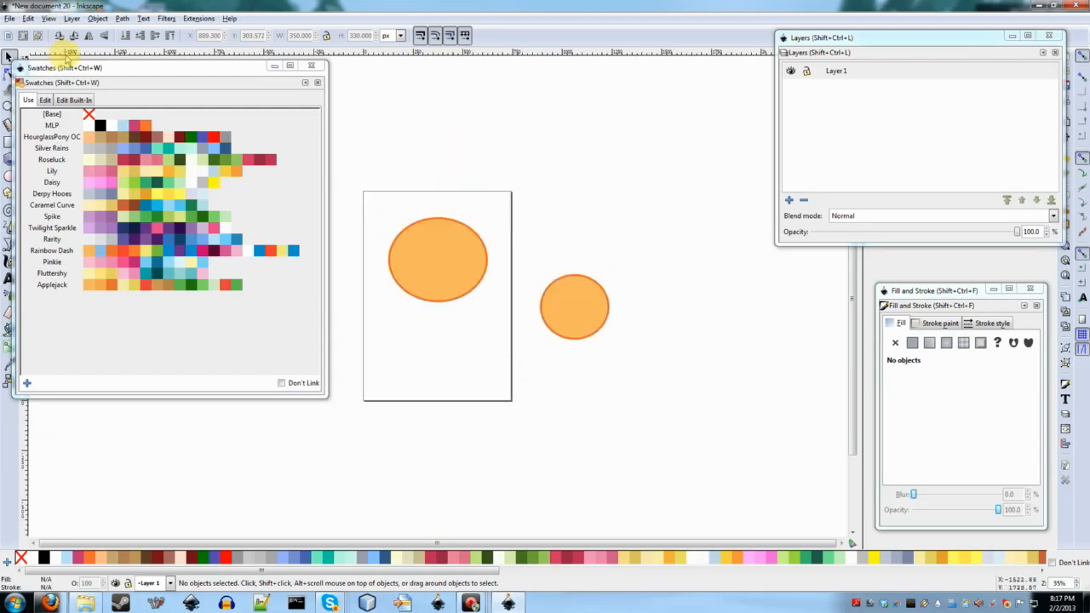
Step: Move the Swatches dialog off the toolbox and look through the document's swatches in the palette bar
drag(101, 68, 124, 57)
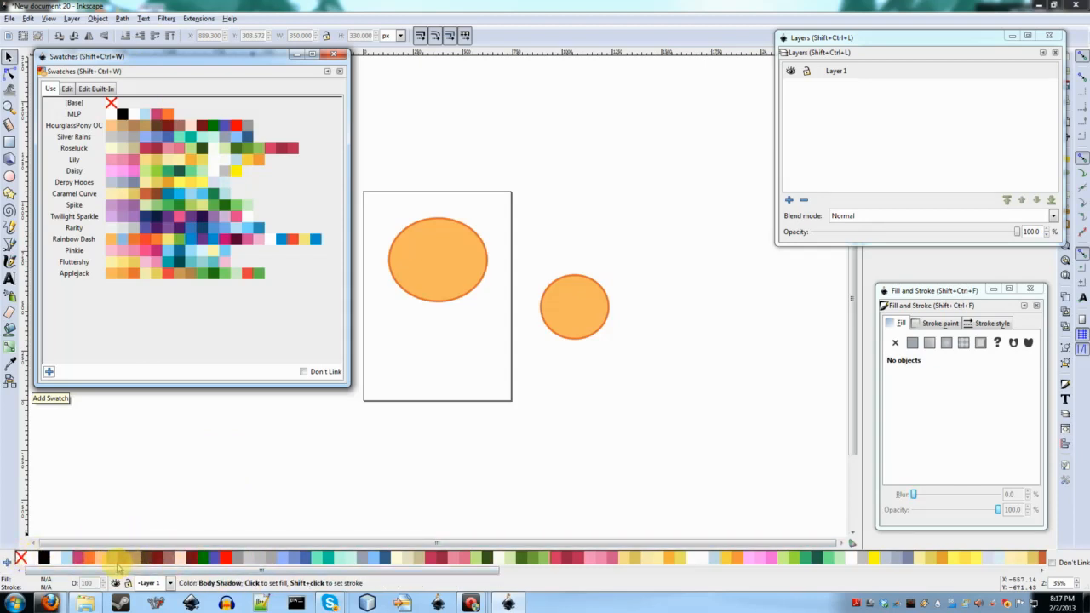
scroll(115, 571, down, 4)
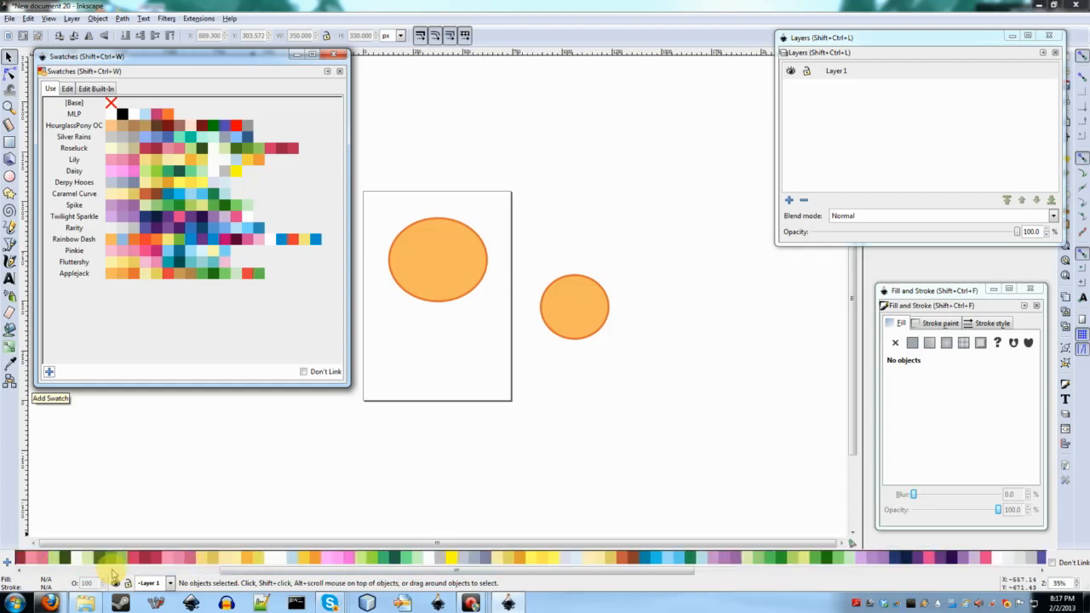
scroll(113, 570, down, 8)
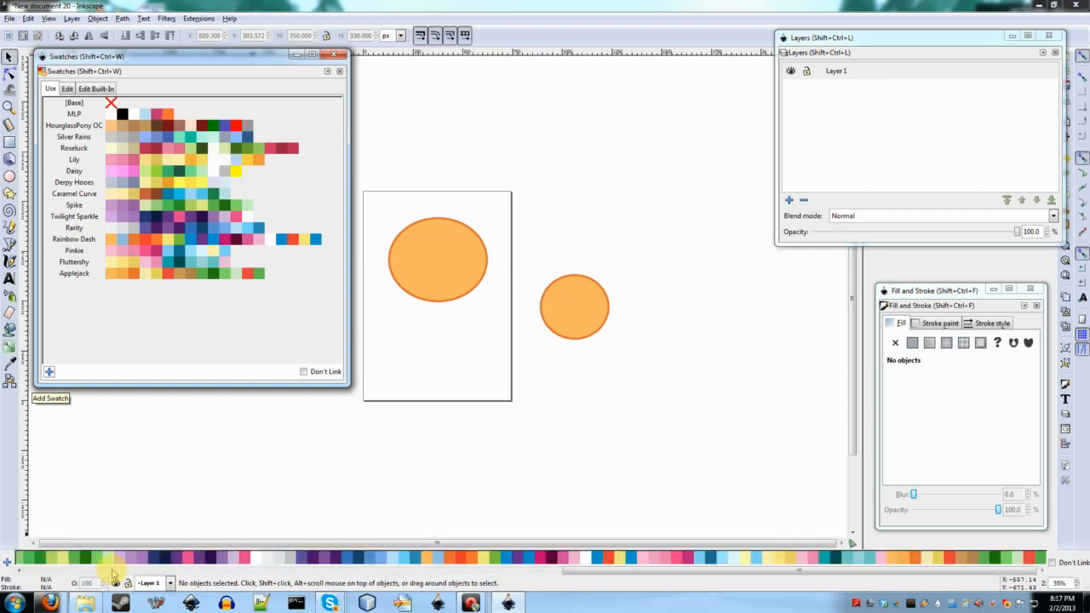
scroll(113, 575, up, 6)
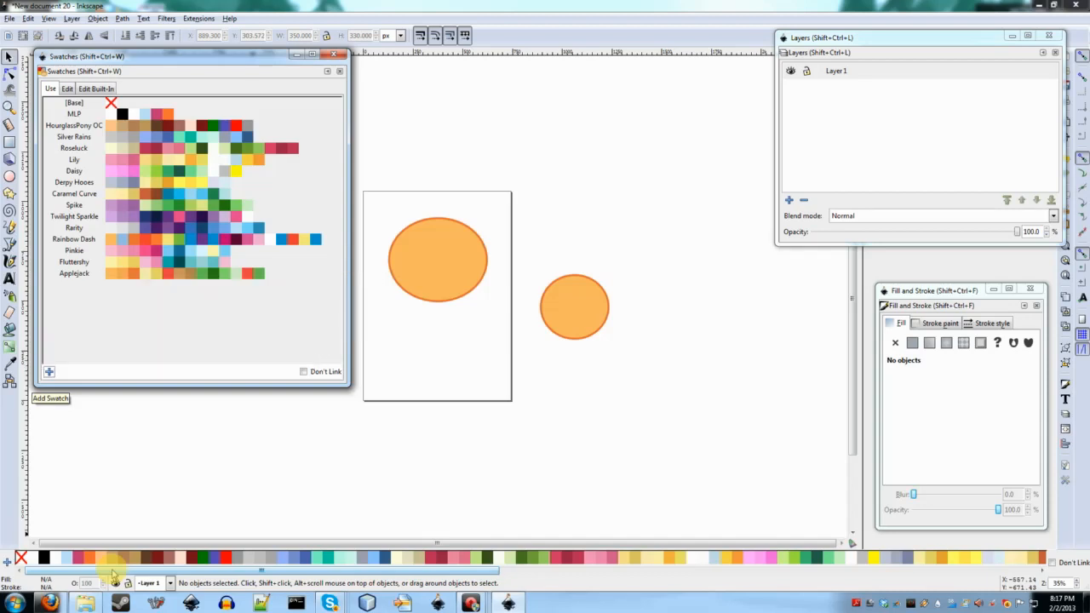
mouse_move(221, 51)
mouse_down()
mouse_move(263, 31)
mouse_move(214, 45)
mouse_up()
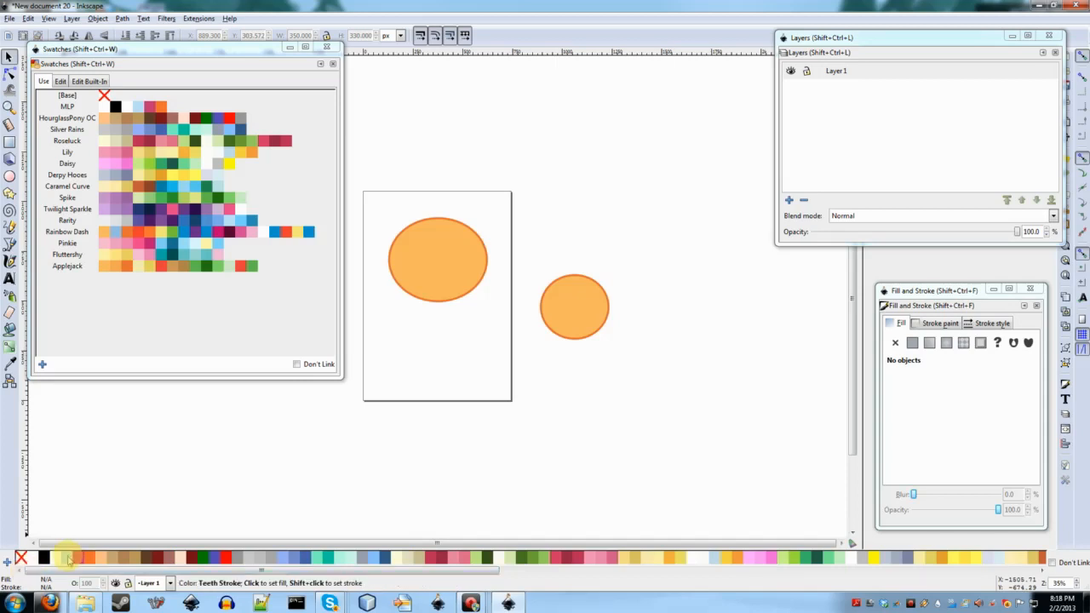
scroll(67, 571, right, 3)
scroll(66, 572, left, 5)
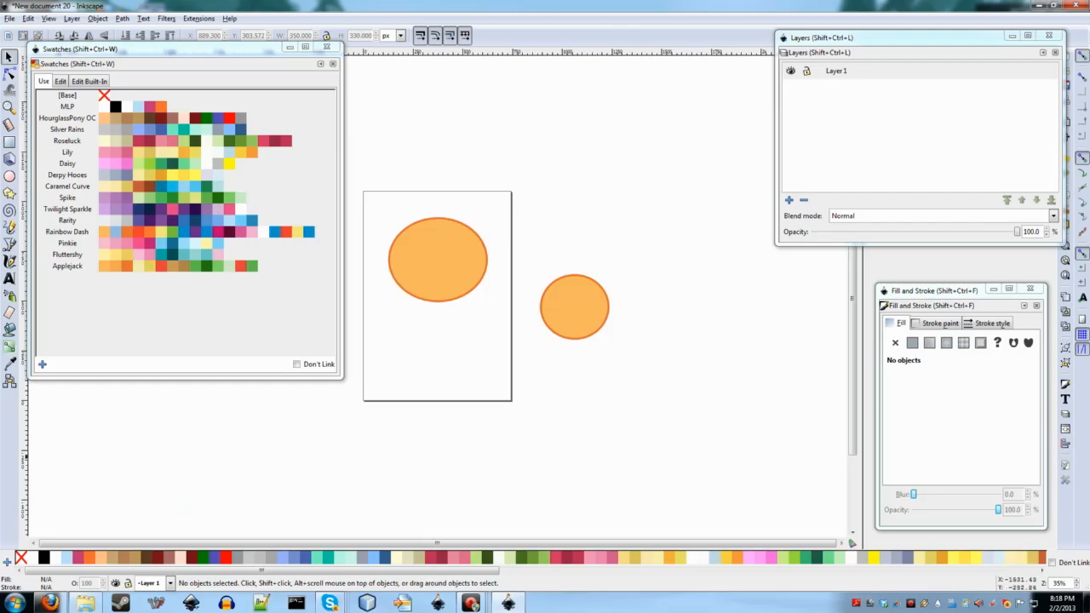
Step: Switch to Firefox and open the Ponyscape-Vectors group page from the Ponyscape v0.4 journal entry
drag(1089, 7, 798, 1)
scroll(858, 246, up, 5)
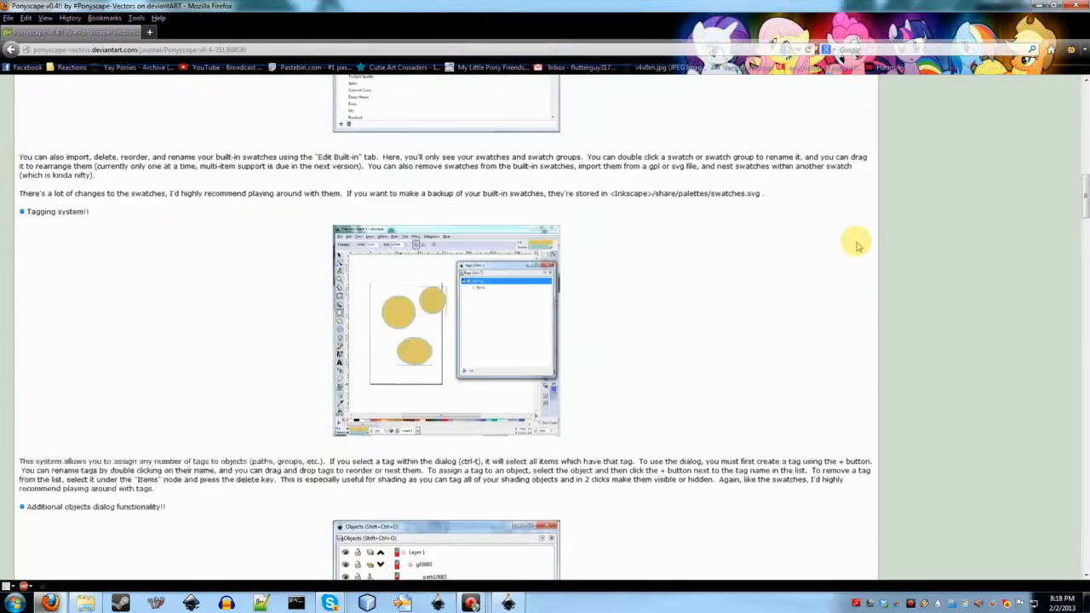
scroll(856, 243, up, 10)
click(967, 528)
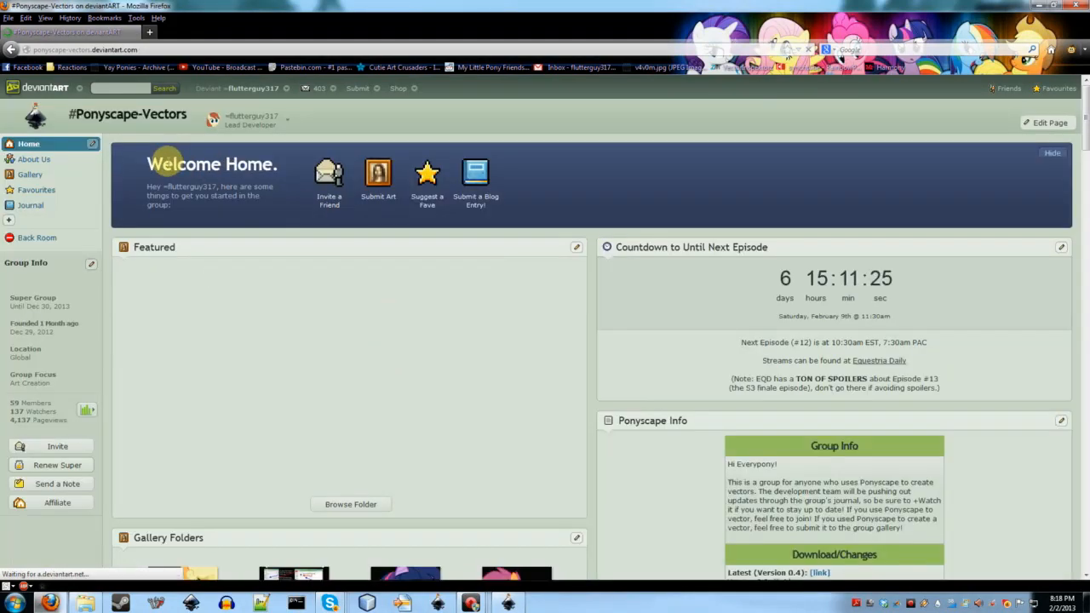
Step: Find the journal entry "Ponyscape v0.4 Patched Coming Soon!" on the group page, open it, and look over its text and comment area
scroll(110, 285, down, 10)
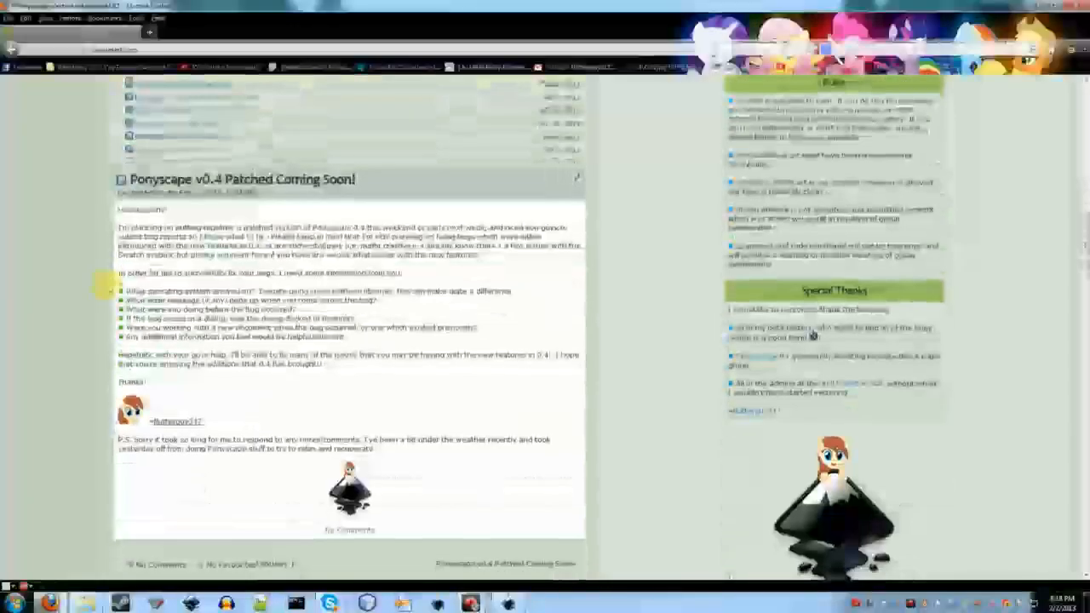
scroll(109, 288, up, 1)
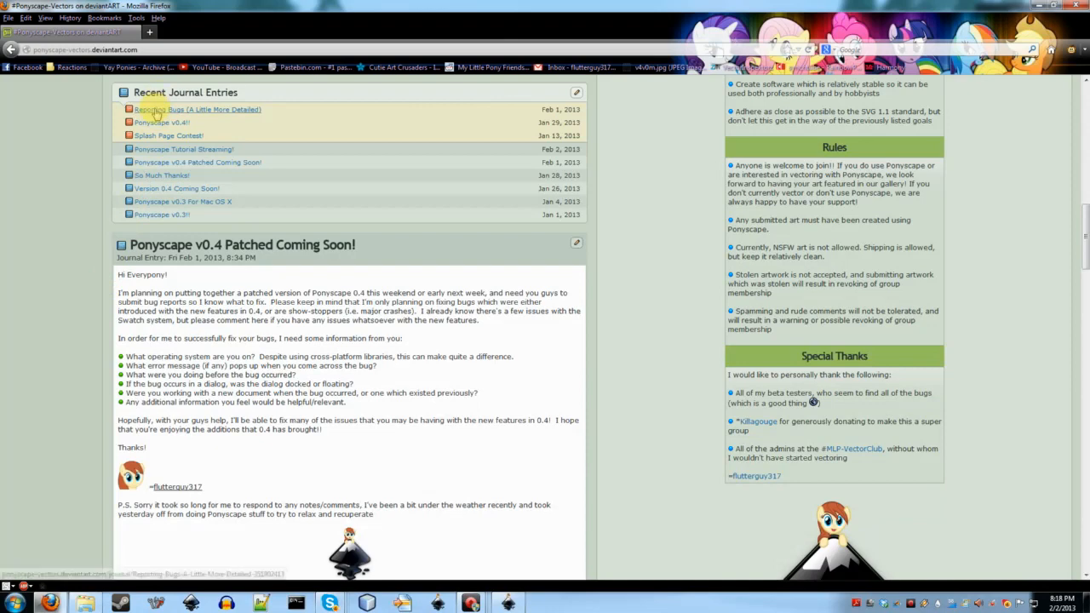
click(156, 165)
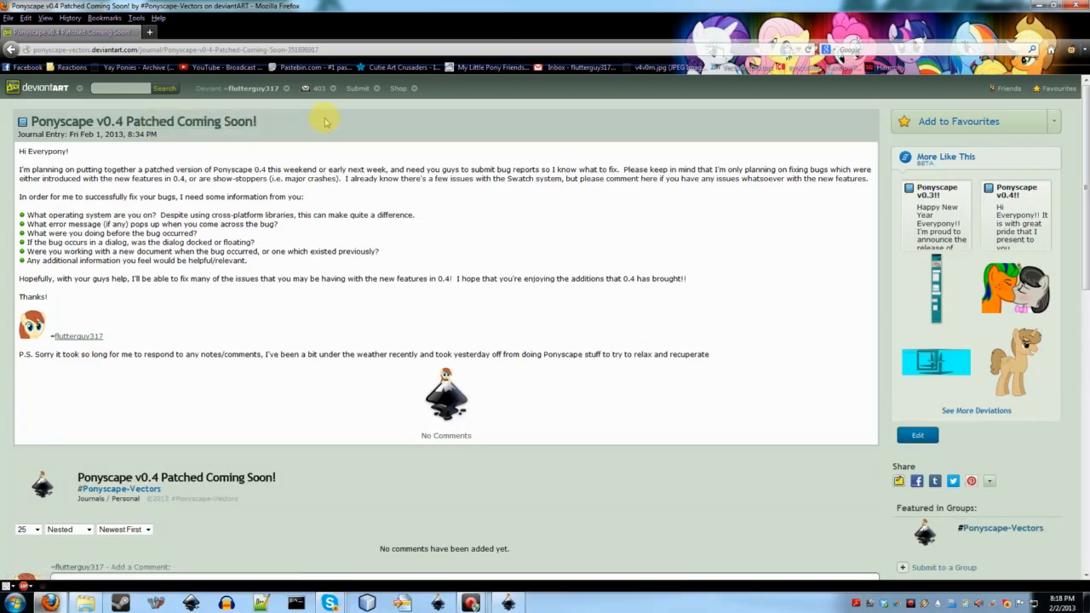
scroll(328, 128, down, 5)
scroll(331, 151, up, 5)
scroll(332, 151, down, 1)
scroll(316, 154, down, 5)
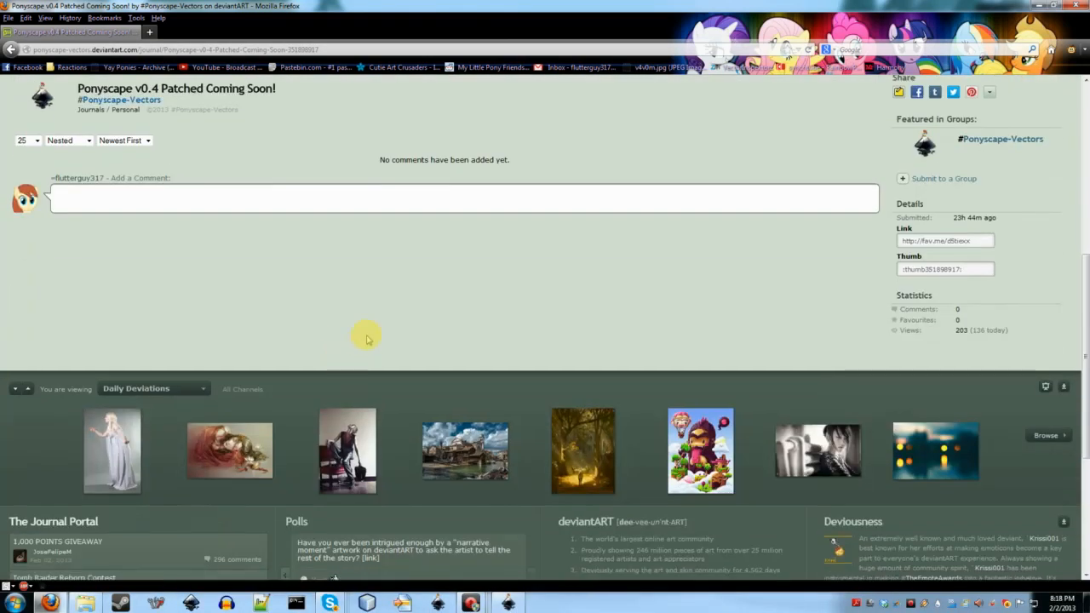
scroll(362, 332, up, 6)
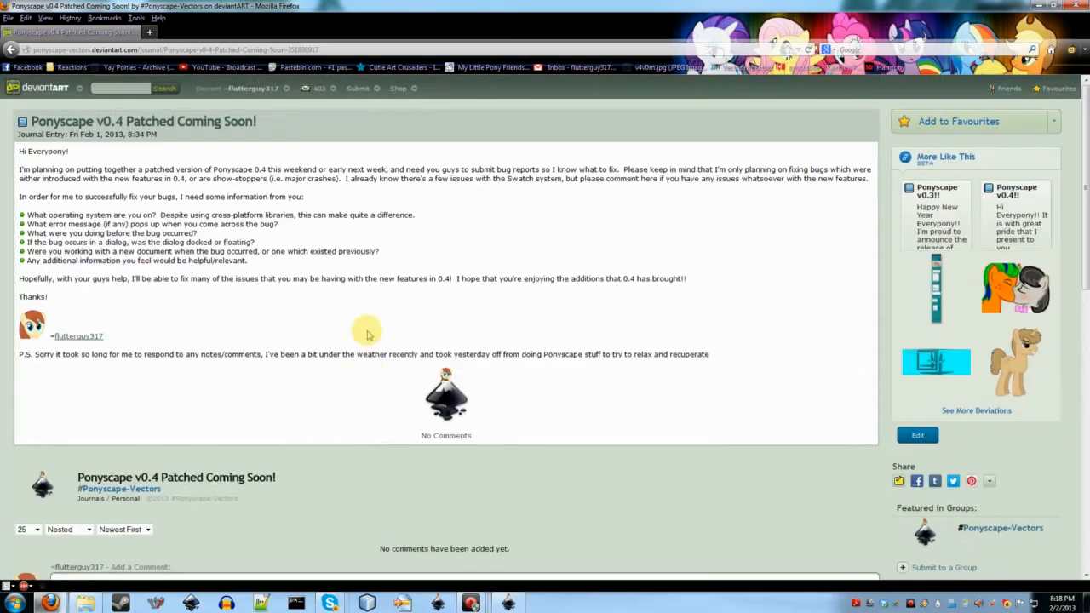
Step: Return to the group page and open the journal entry "Reporting Bugs (A Little More Detailed)"
click(10, 49)
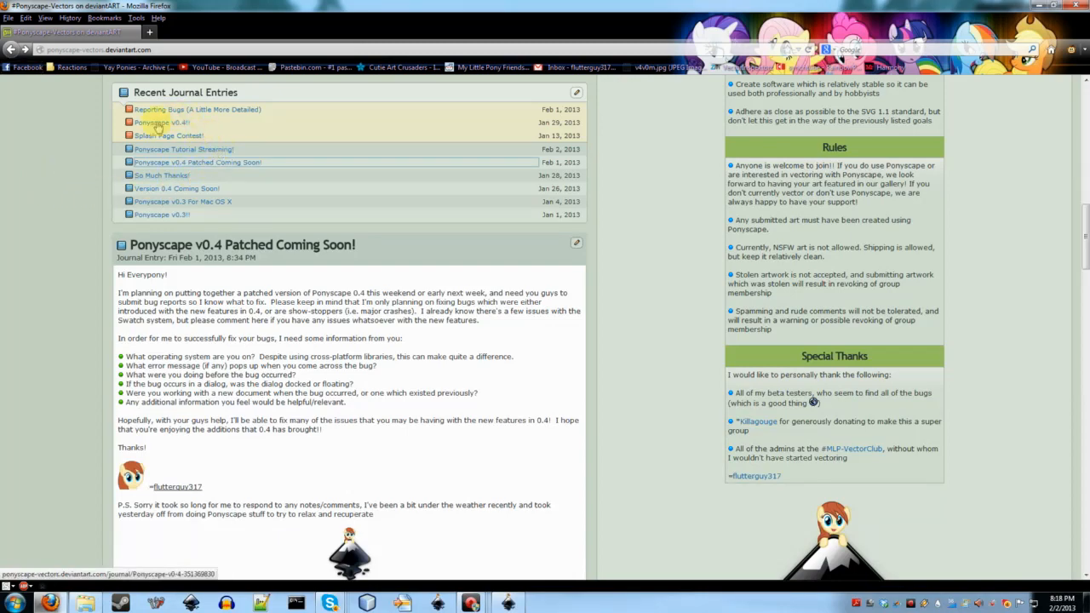
scroll(826, 434, down, 7)
scroll(449, 365, up, 10)
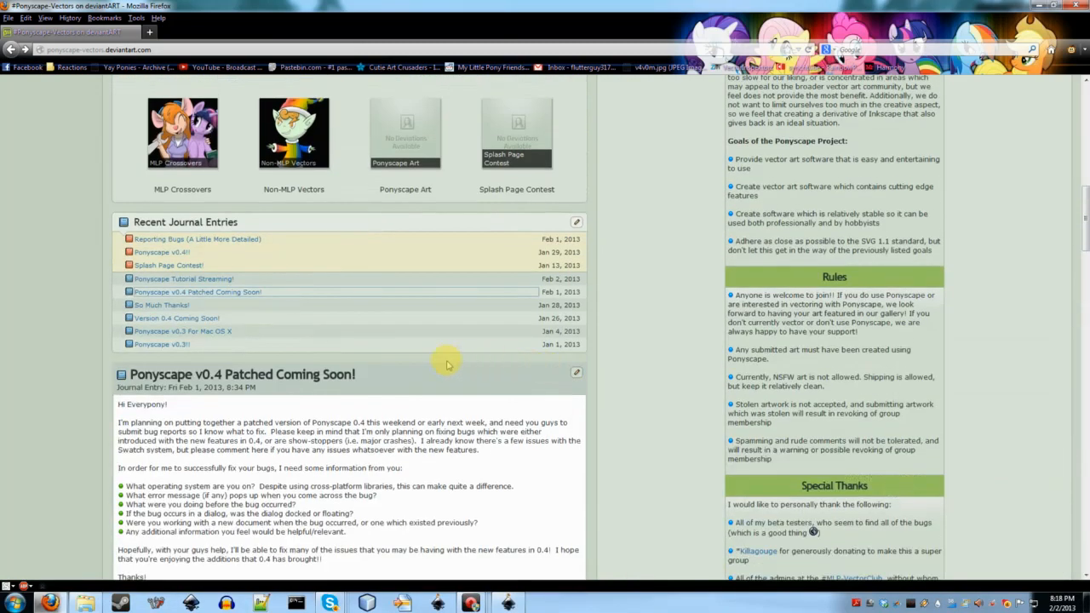
click(184, 240)
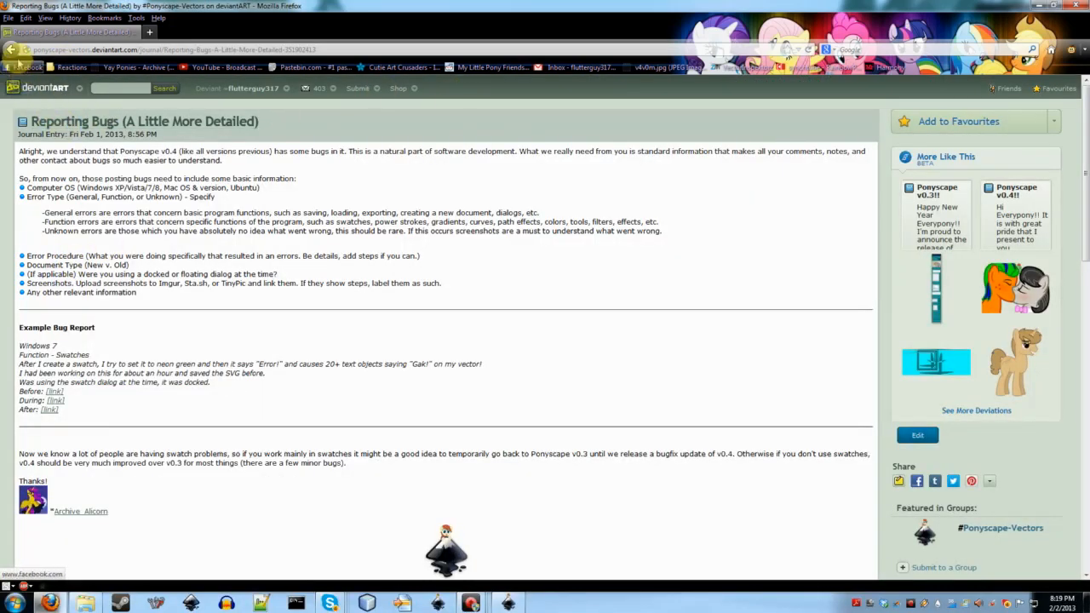
Step: Examine the bug-reporting entry's required information, example bug report and comments
click(11, 50)
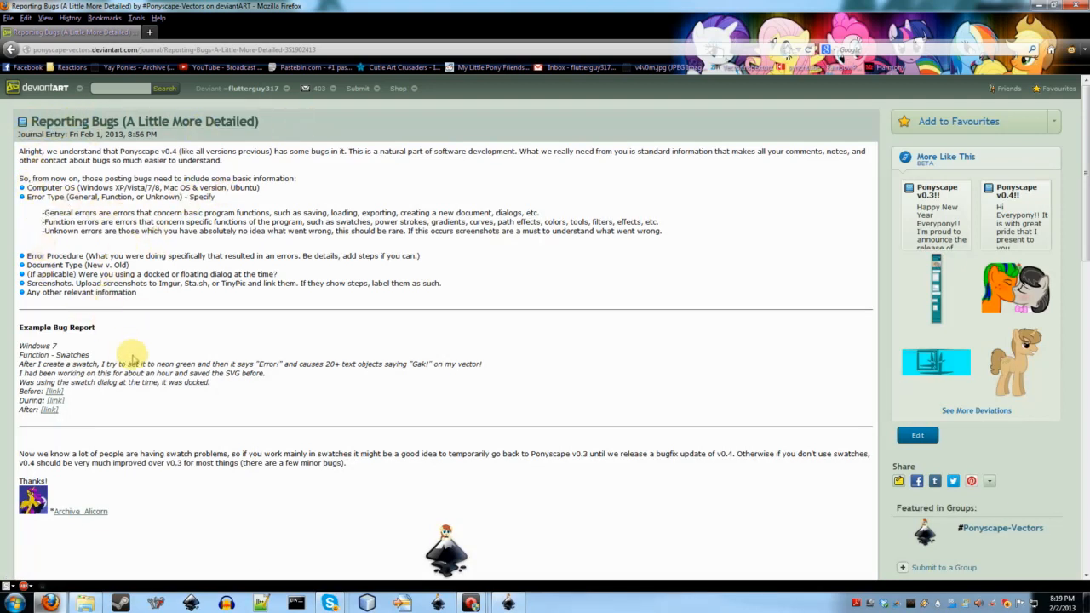
scroll(356, 404, down, 3)
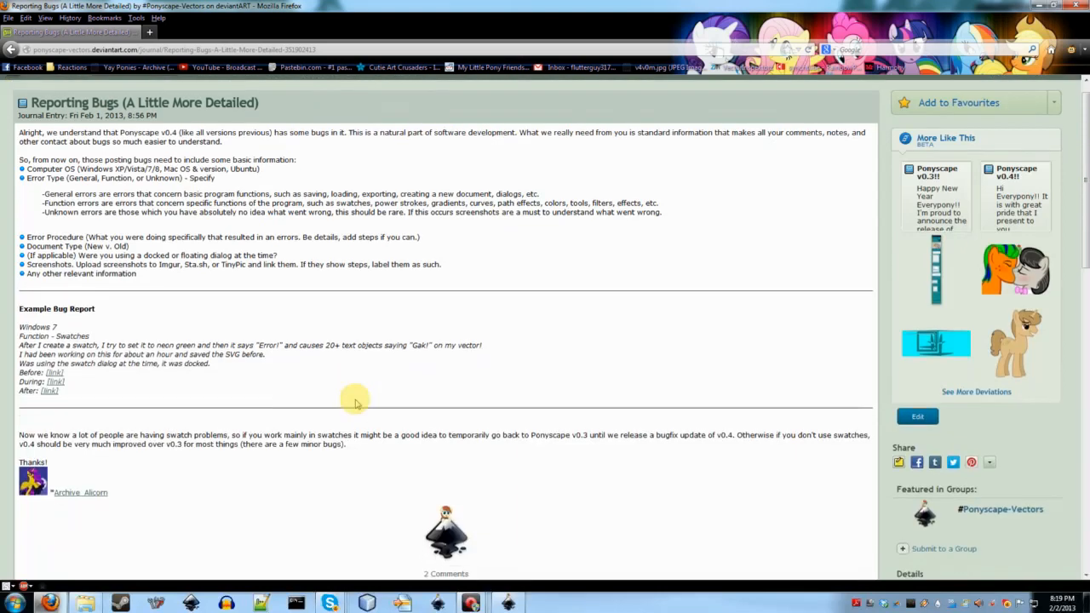
scroll(356, 403, up, 3)
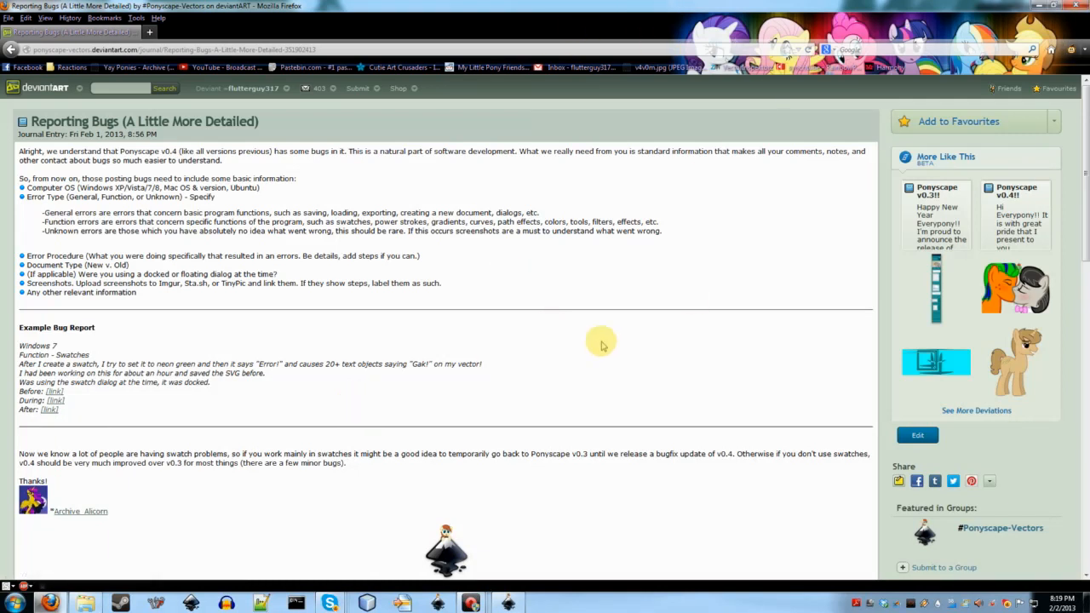
scroll(401, 224, down, 5)
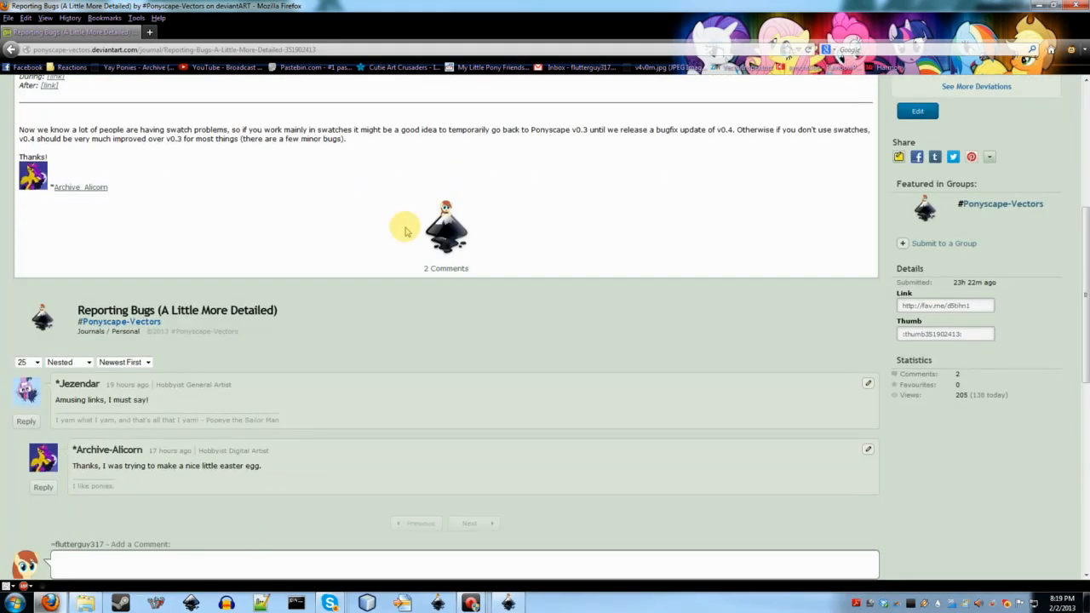
scroll(407, 230, up, 5)
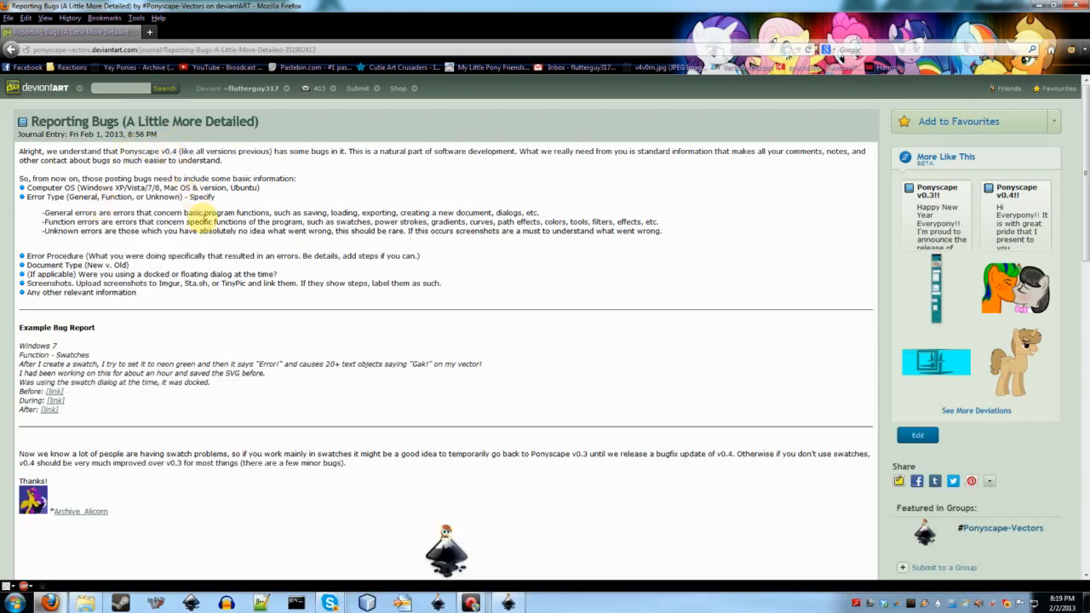
scroll(213, 255, down, 5)
scroll(216, 262, up, 5)
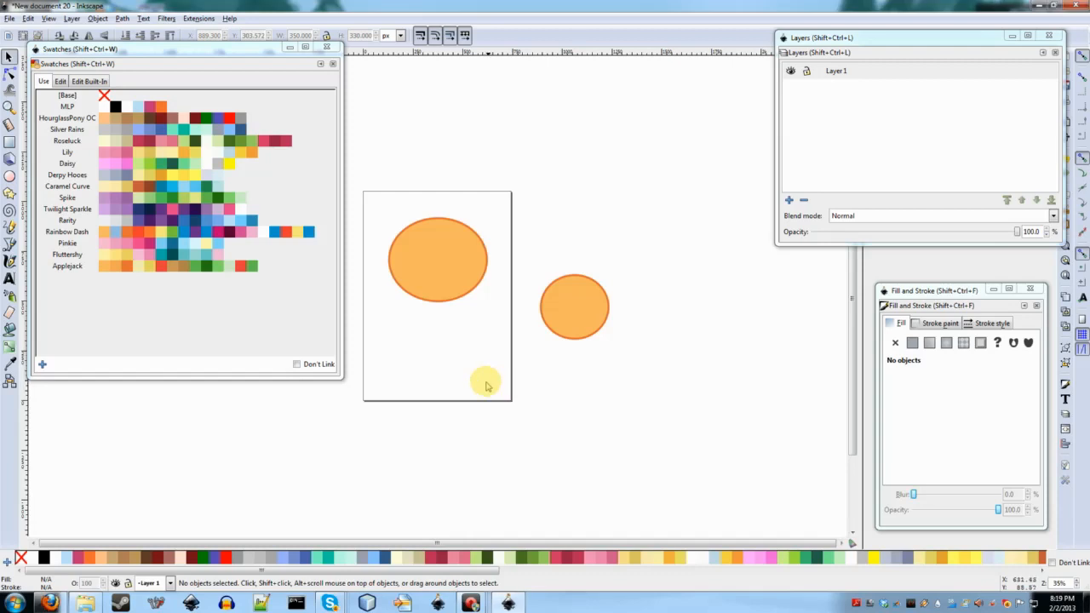
Step: Delete both orange ellipses from the Inkscape document
click(444, 263)
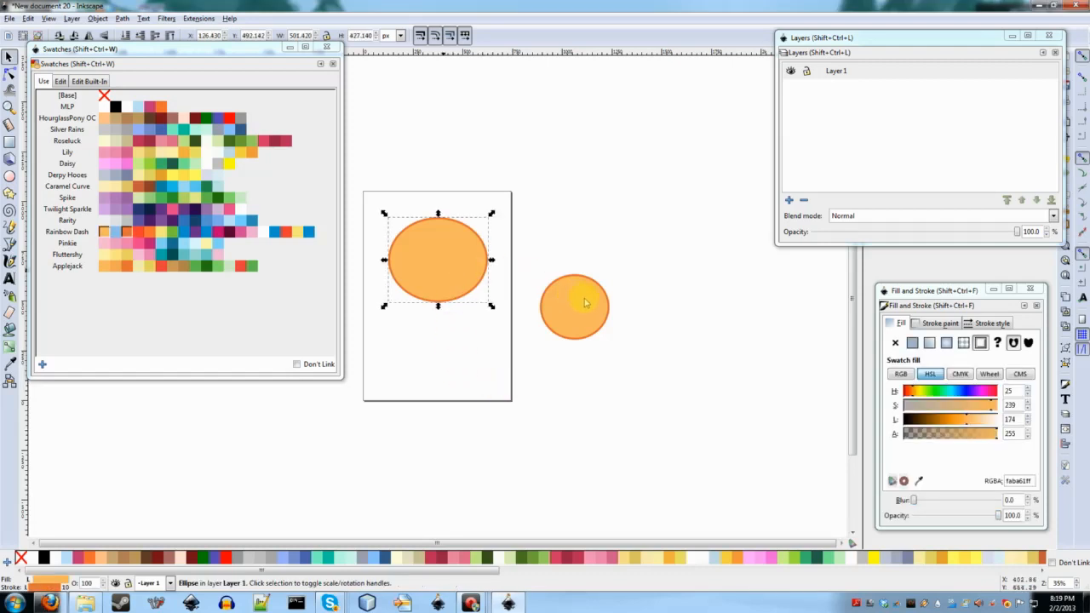
key(Delete)
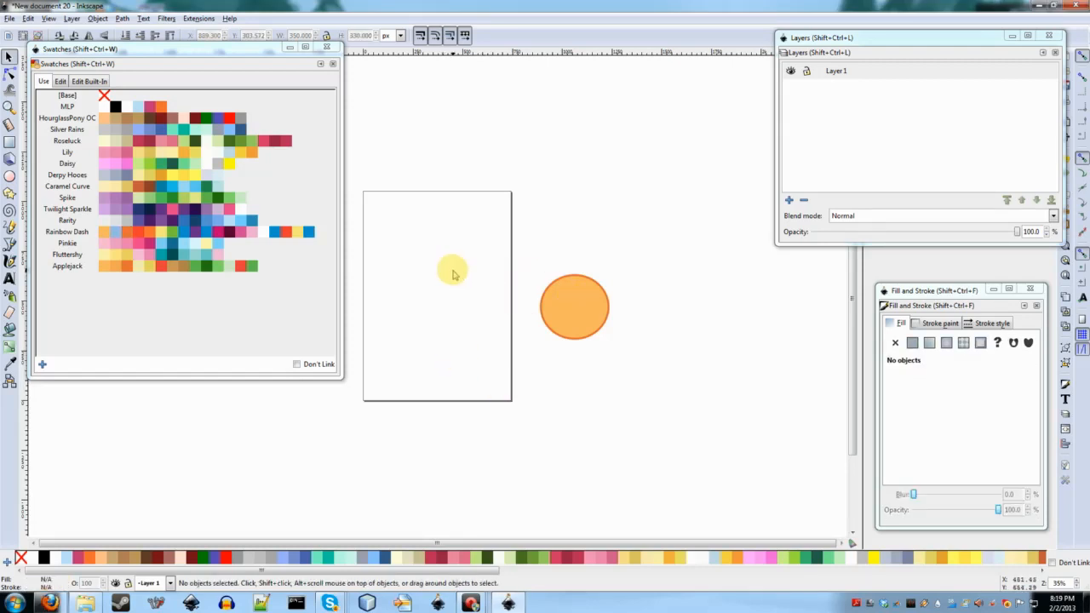
click(585, 305)
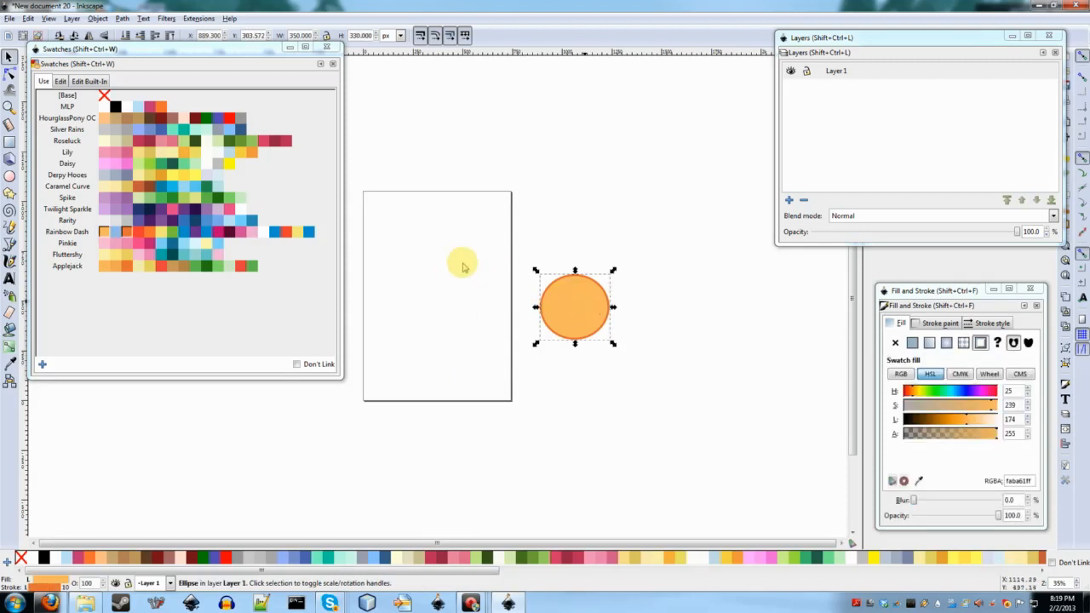
key(Delete)
Step: Draw a two-node straight path across the upper part of the page and bend its segment downward into a curve
key(p)
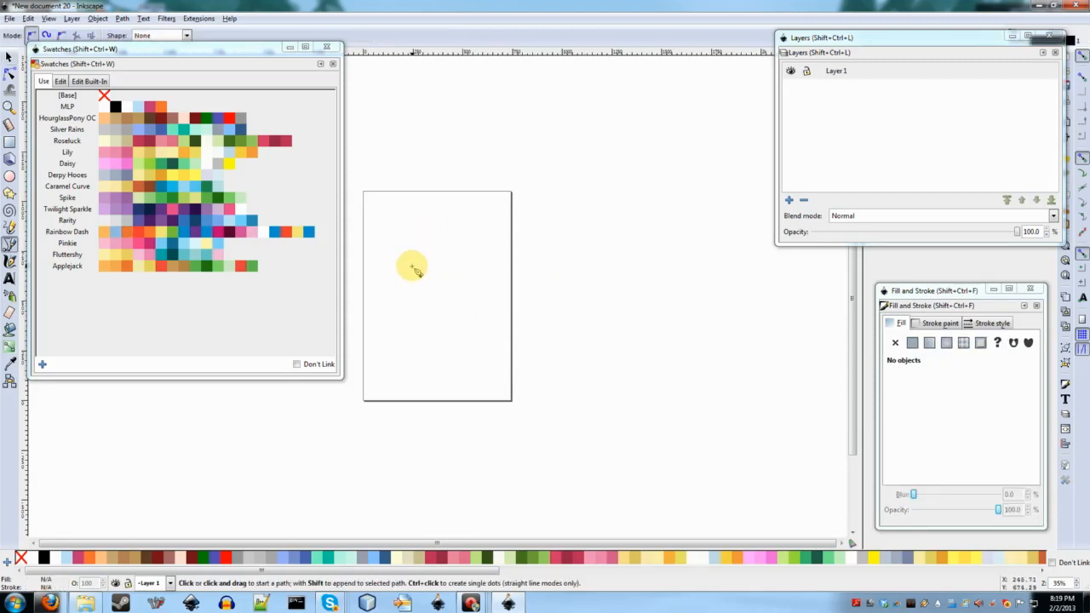
click(389, 243)
double_click(483, 259)
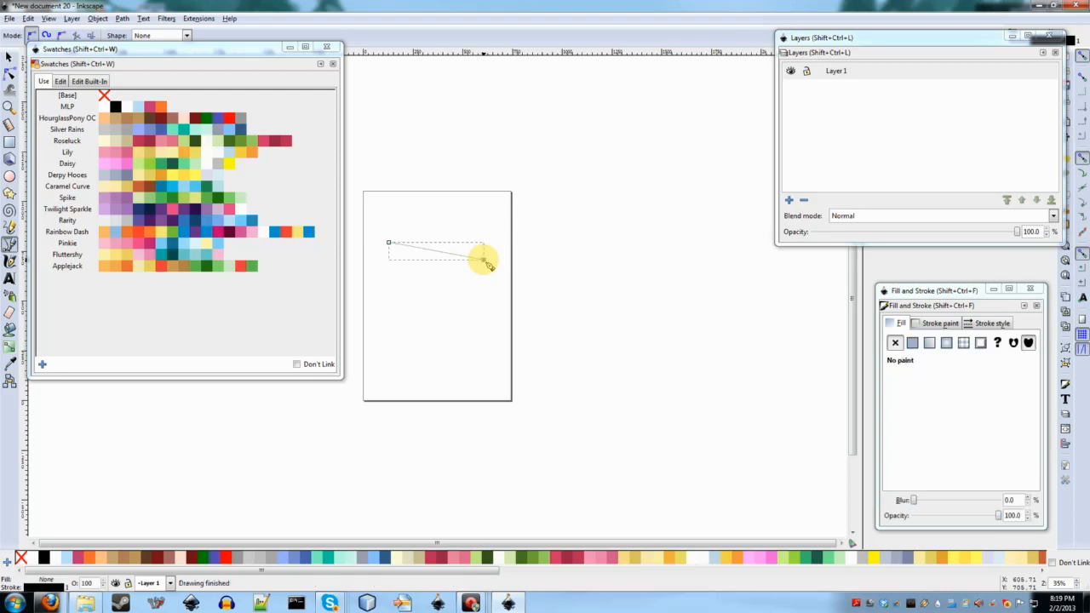
key(F2)
scroll(452, 260, up, 2)
drag(415, 239, 418, 297)
scroll(418, 297, left, 3)
Step: Apply the Fire protrusion filter to the curved path
click(164, 18)
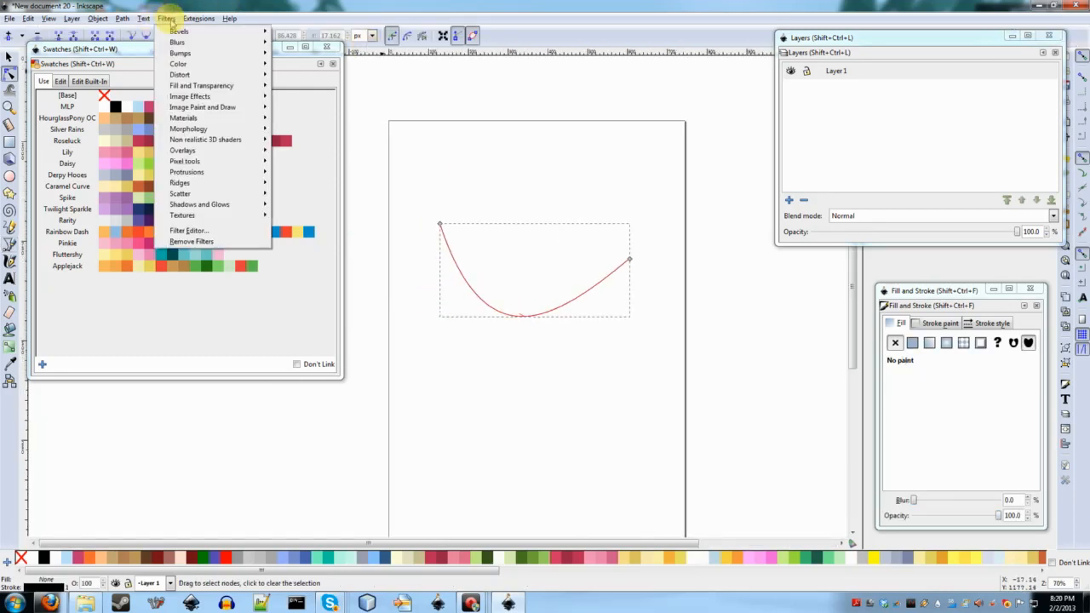
mouse_move(199, 172)
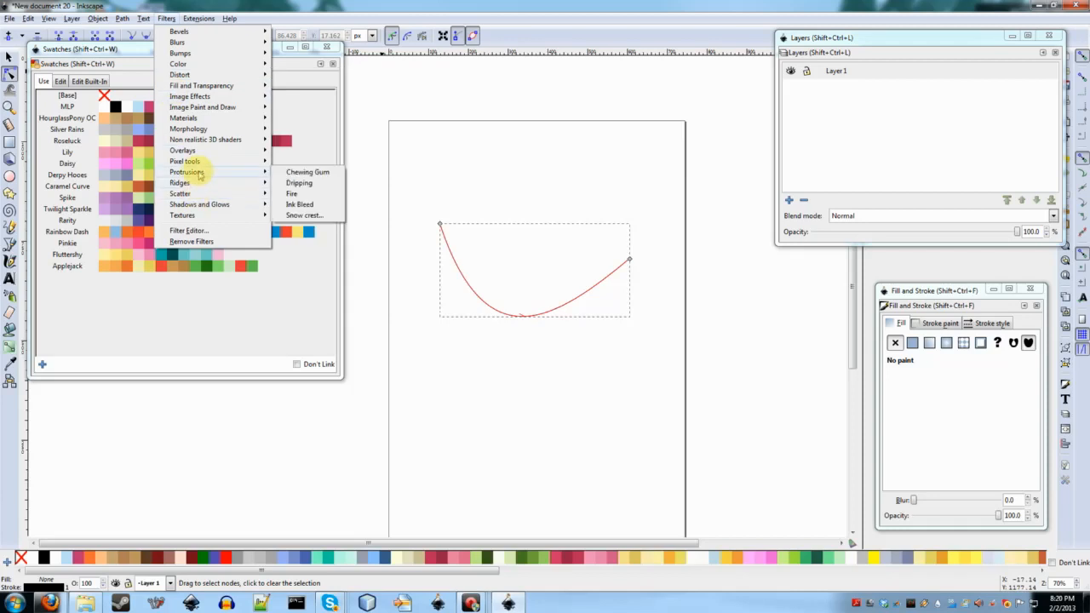
click(319, 201)
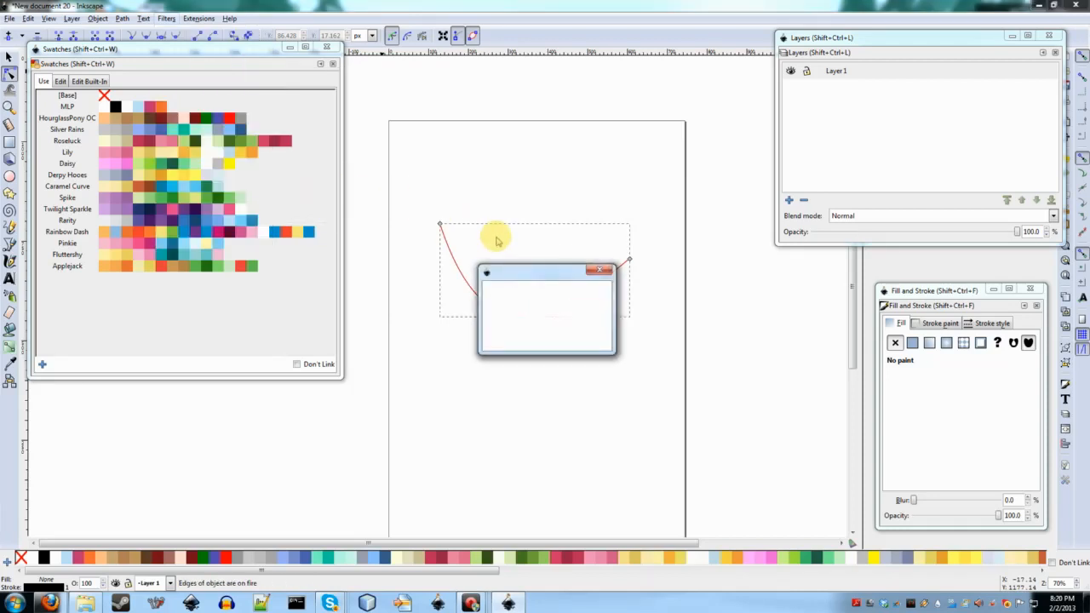
scroll(553, 306, up, 1)
scroll(553, 331, up, 1)
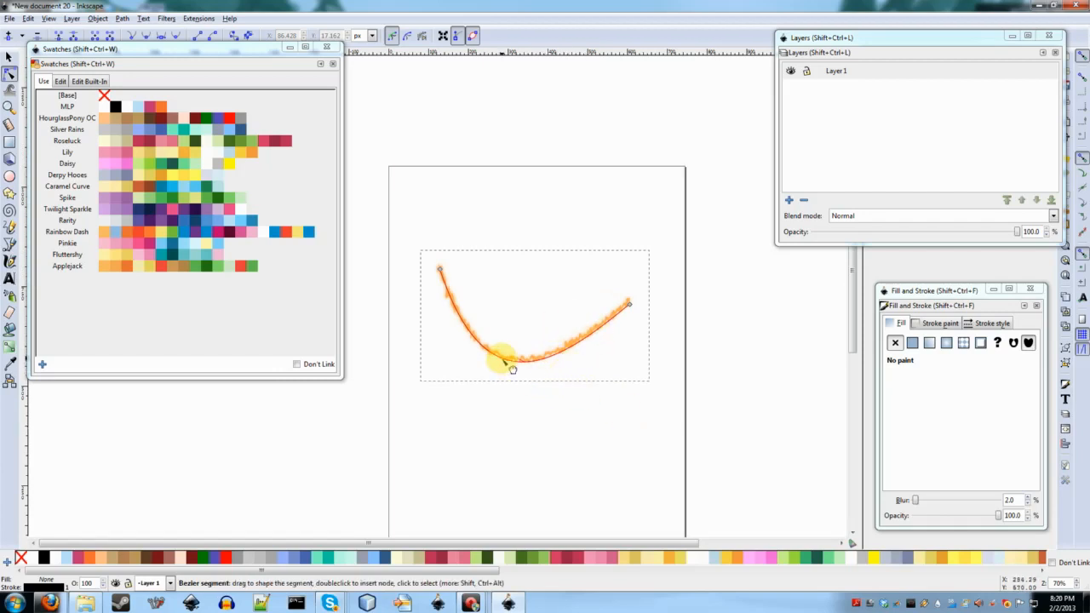
Step: Pull the burning curve's segment slightly upward into a shallower arc, deselect the path and inspect its flames up close
mouse_move(500, 359)
mouse_down()
mouse_move(477, 361)
mouse_move(518, 333)
mouse_move(511, 345)
mouse_up()
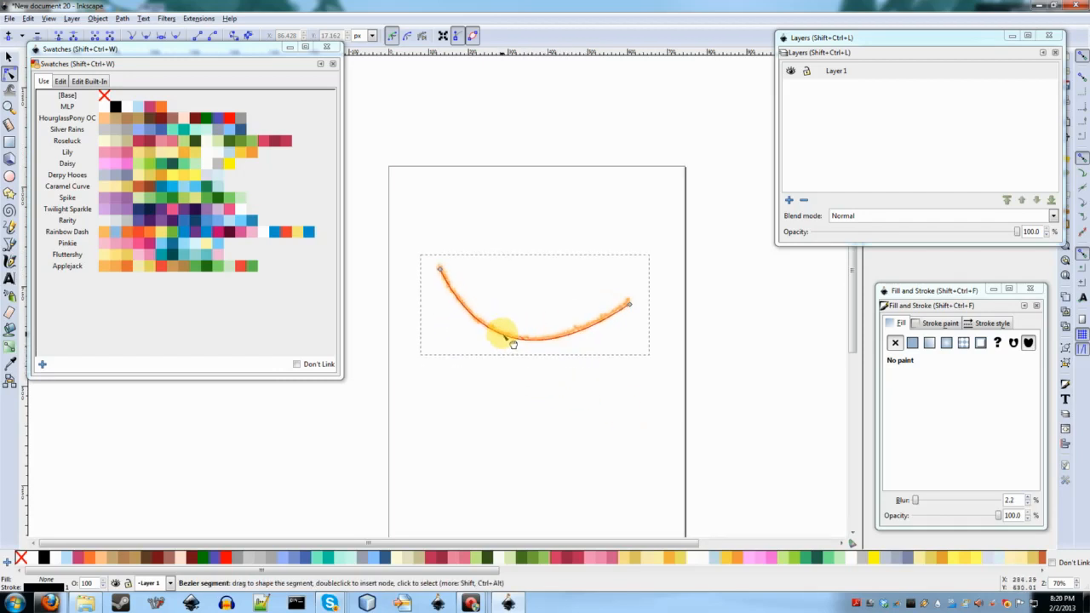
click(545, 279)
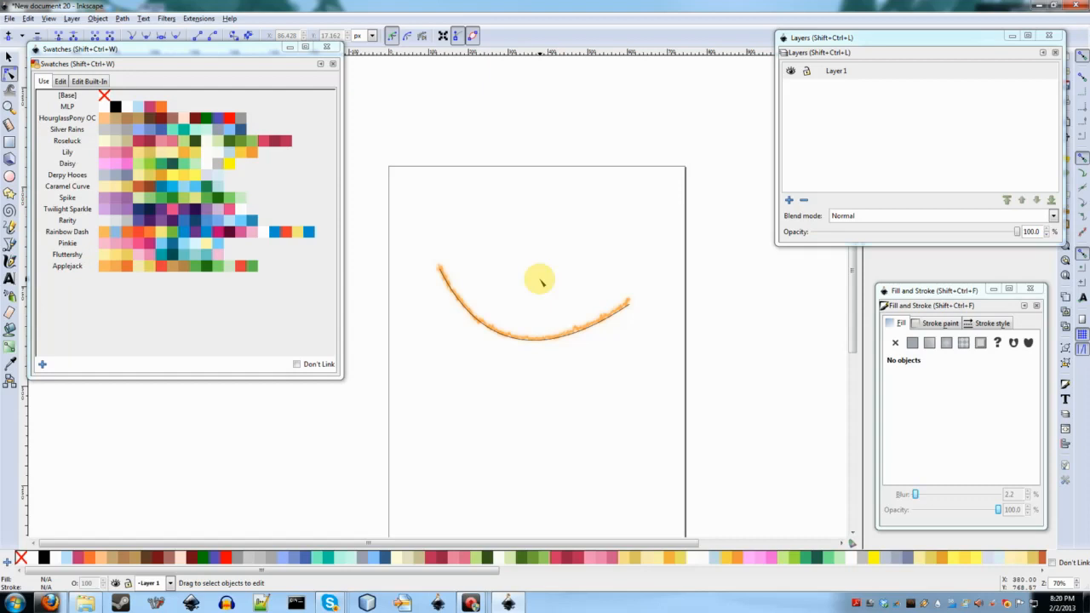
ctrl+scroll(541, 281, up, 3)
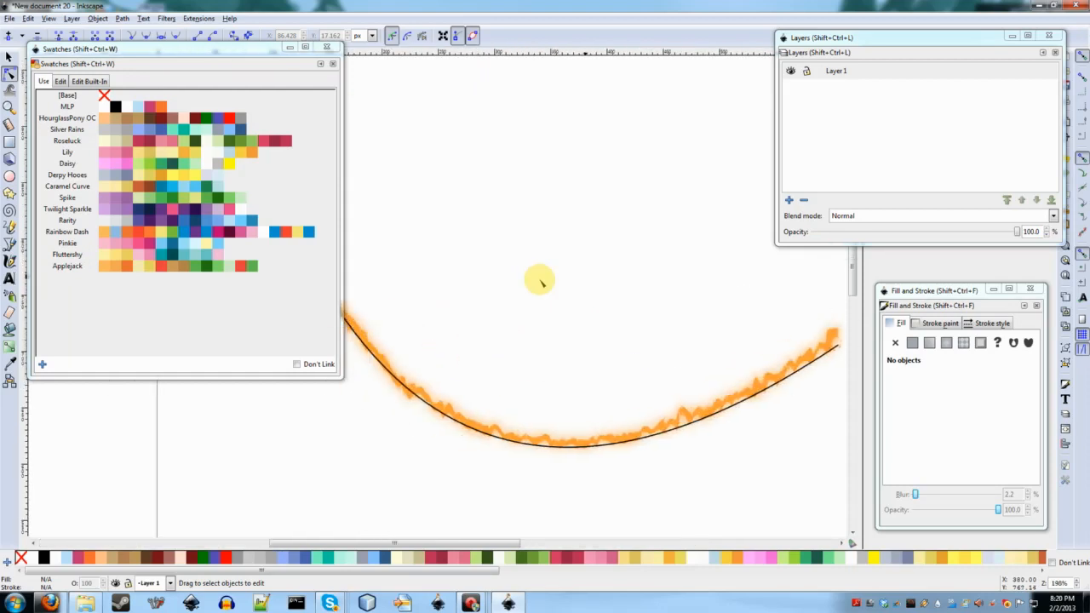
scroll(541, 281, right, 4)
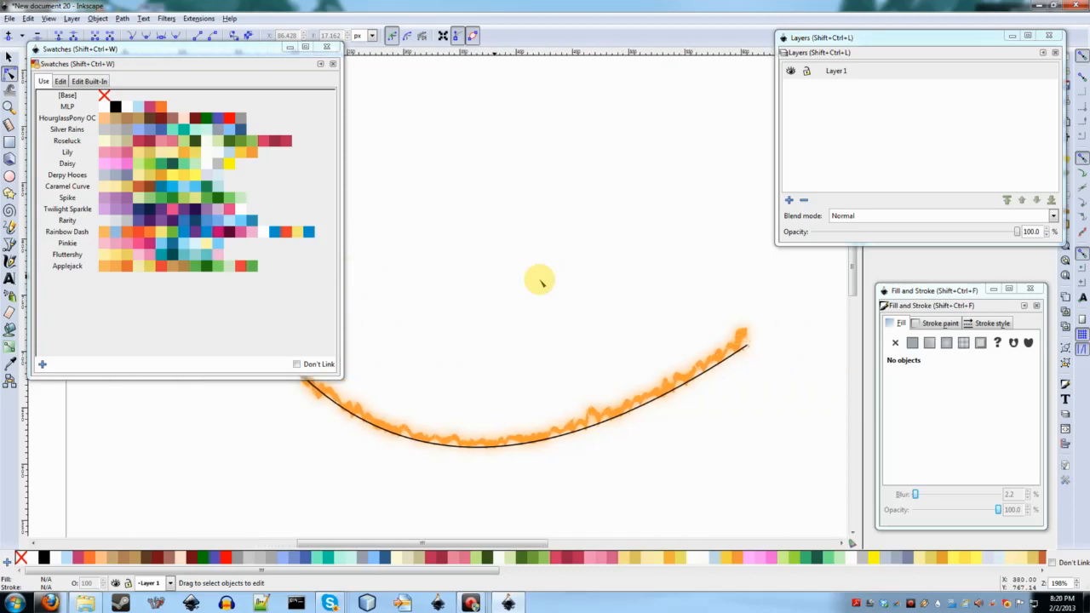
Step: Clear the Swatches, Layers, Fill and Stroke and Transform dialogs off the canvas, with the burning path selected again
drag(181, 48, 977, 92)
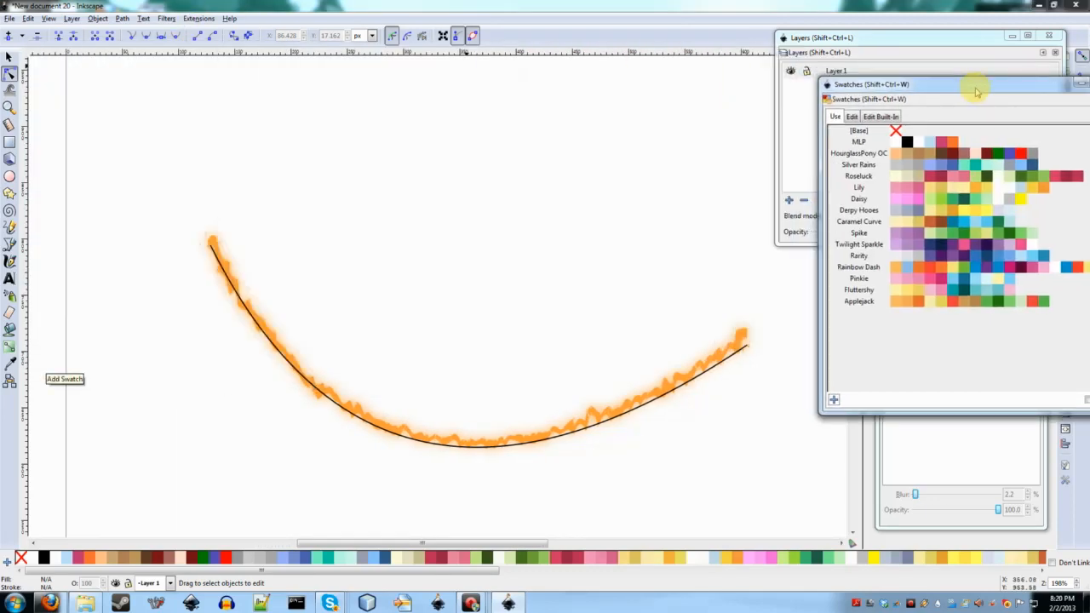
click(501, 443)
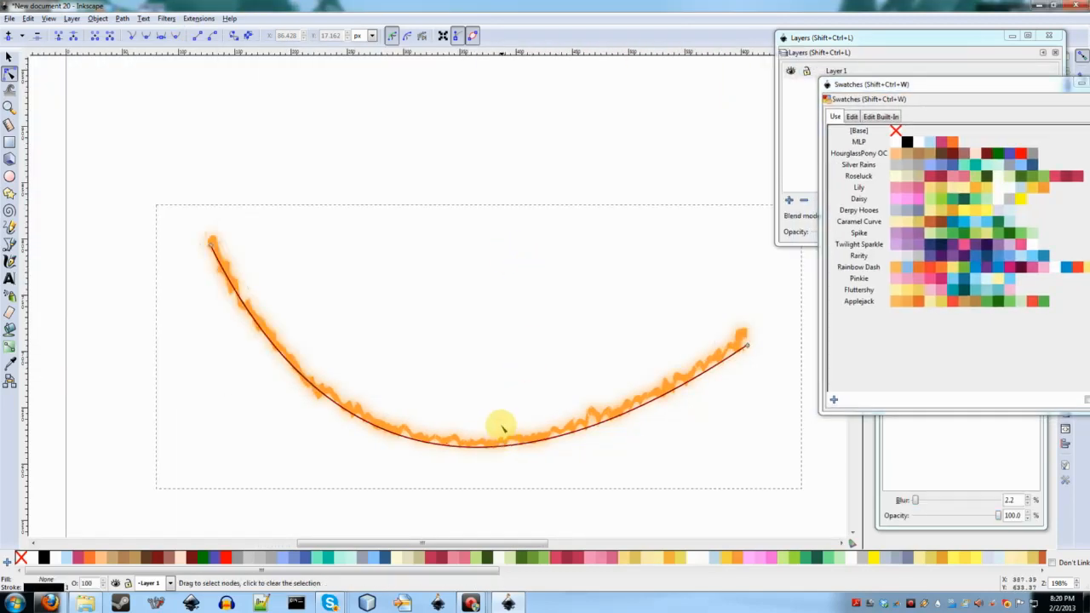
scroll(501, 428, down, 2)
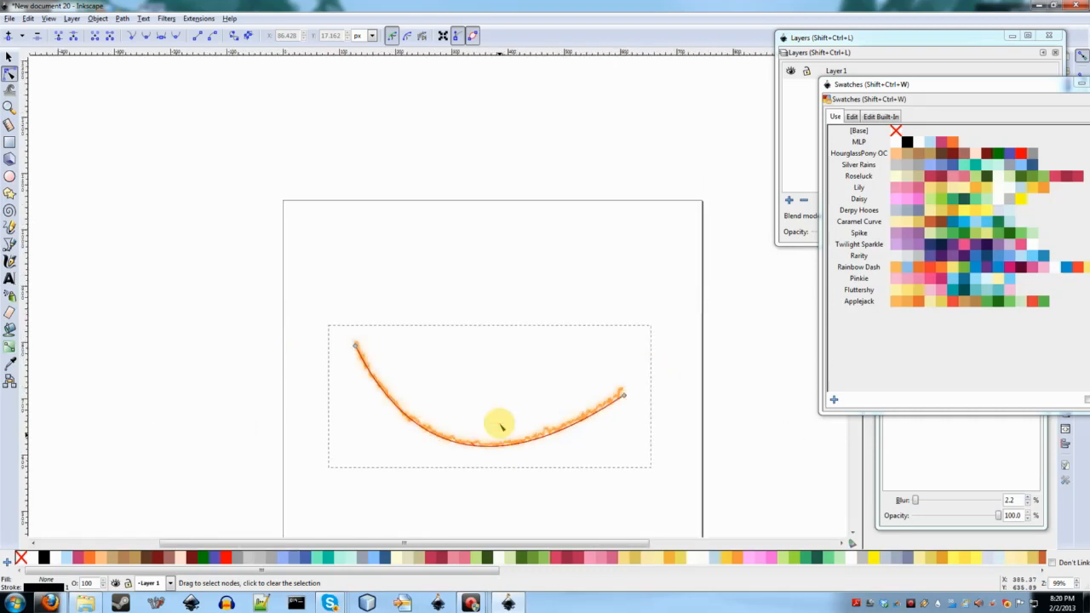
scroll(500, 428, down, 1)
drag(967, 83, 222, 6)
click(394, 11)
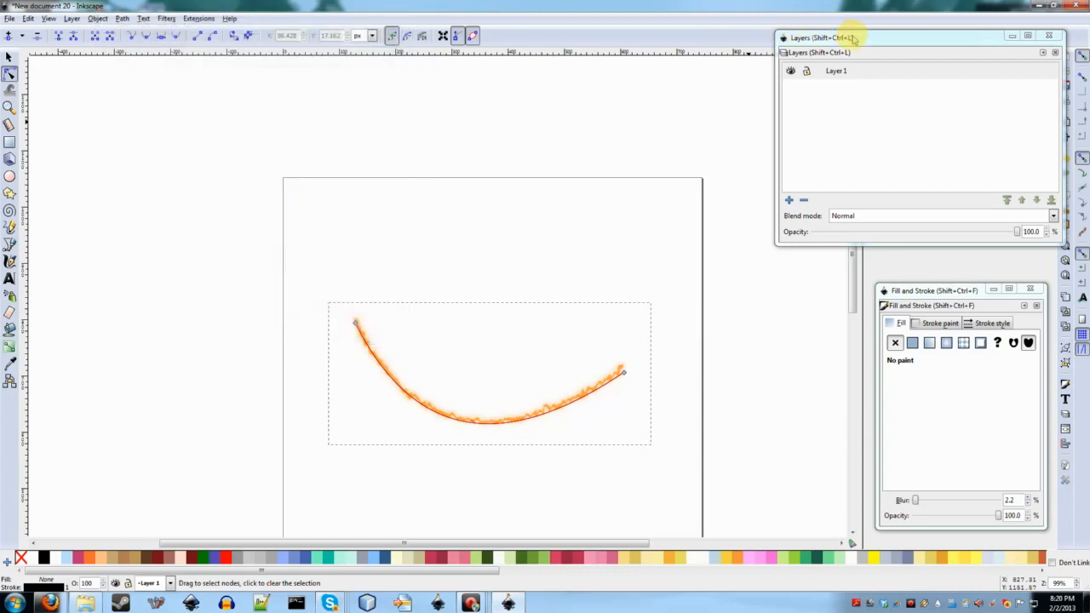
drag(853, 39, 100, 43)
click(295, 34)
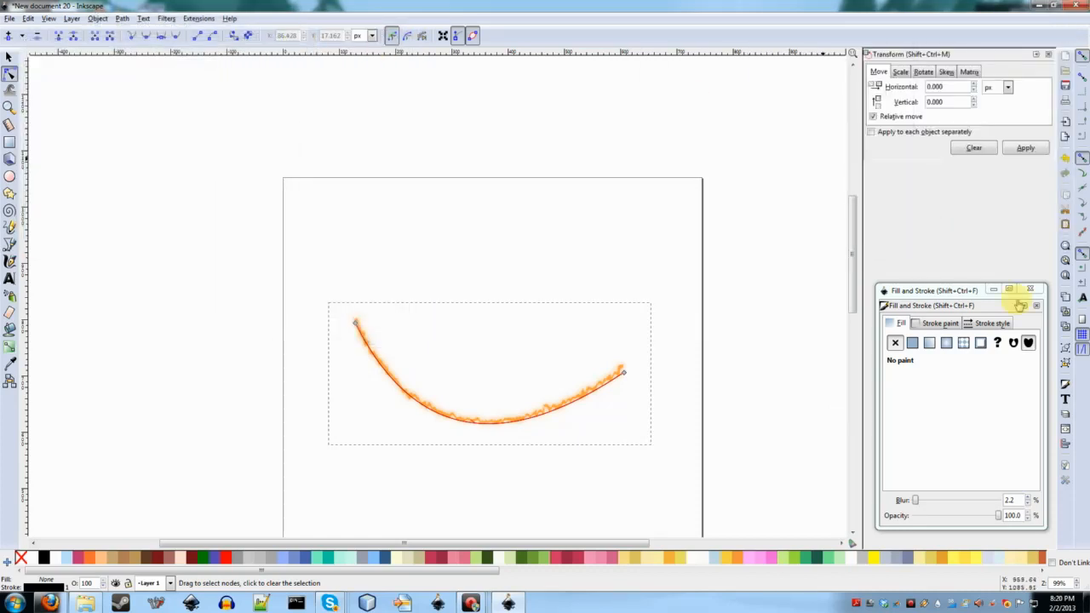
click(1030, 288)
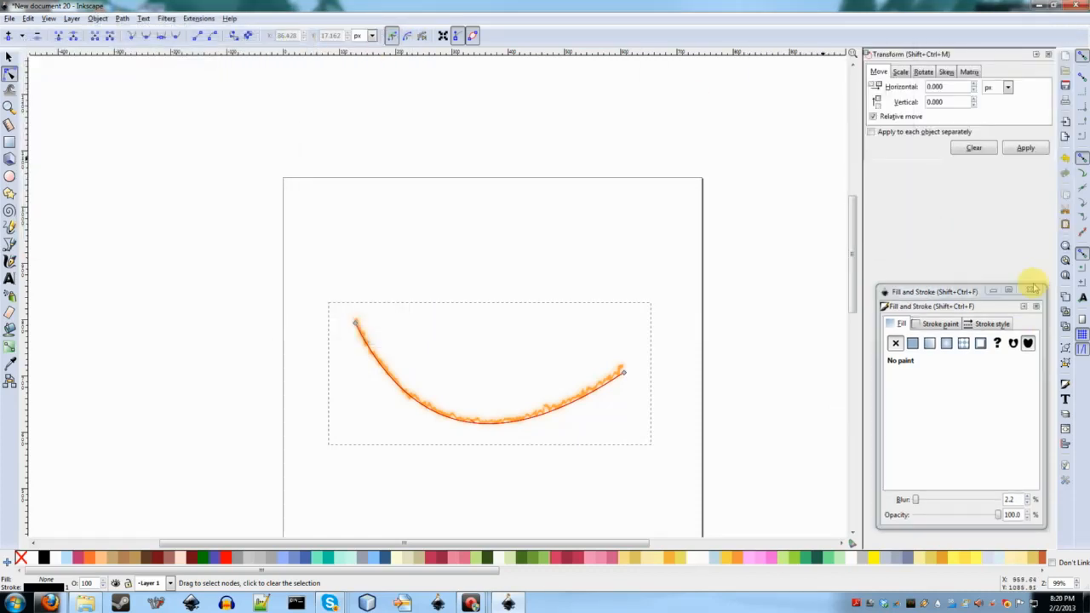
click(1048, 54)
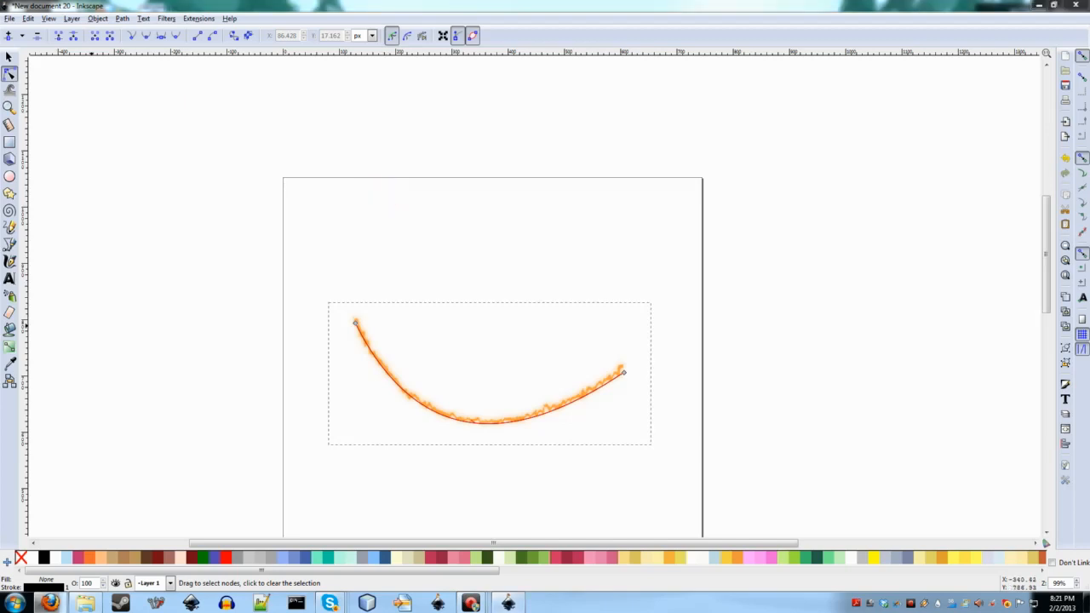
drag(1089, 7, 899, 3)
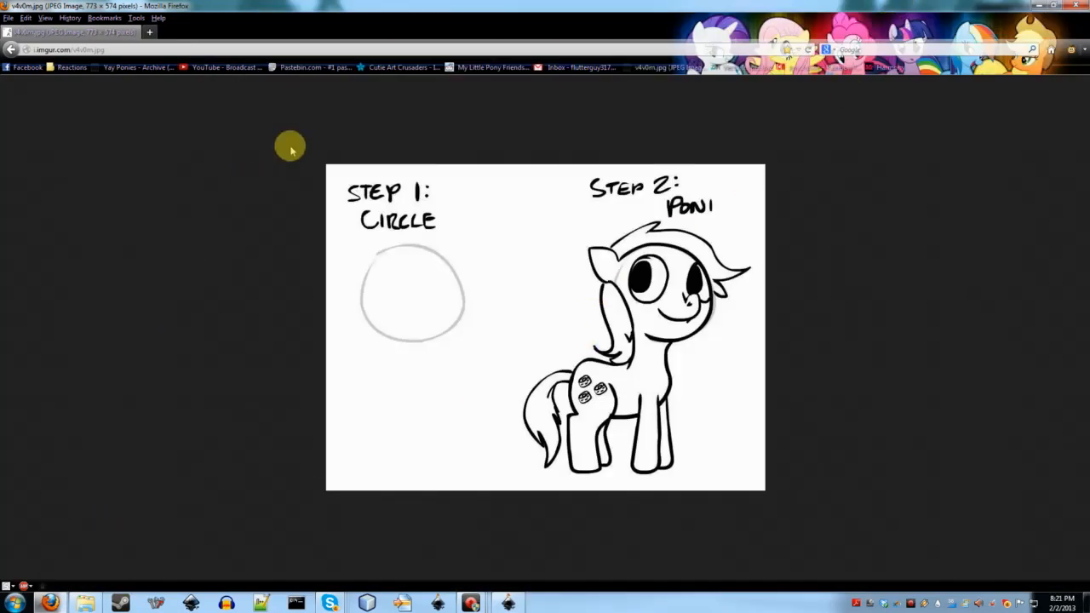
double_click(489, 9)
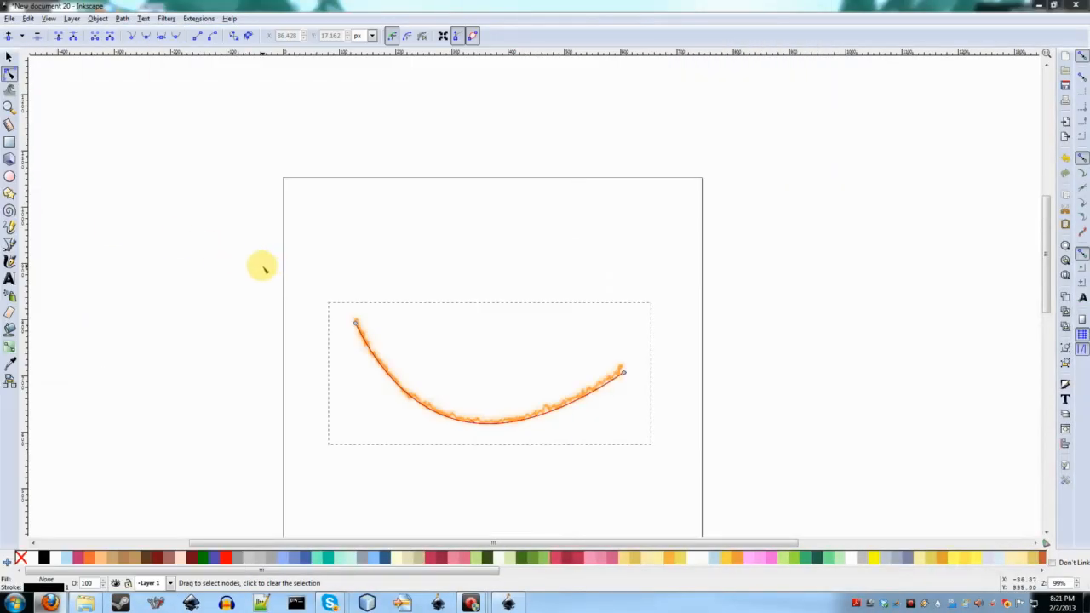
Step: Reshape the burning curve by shortening the handle of its upper starting node and steering it more steeply downward
click(355, 322)
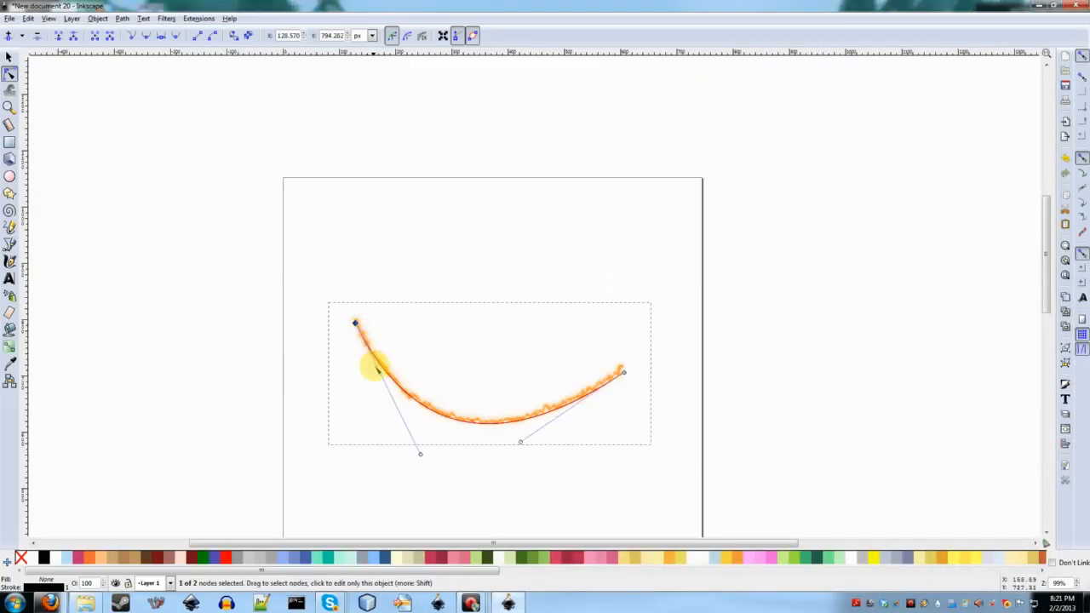
drag(421, 454, 375, 407)
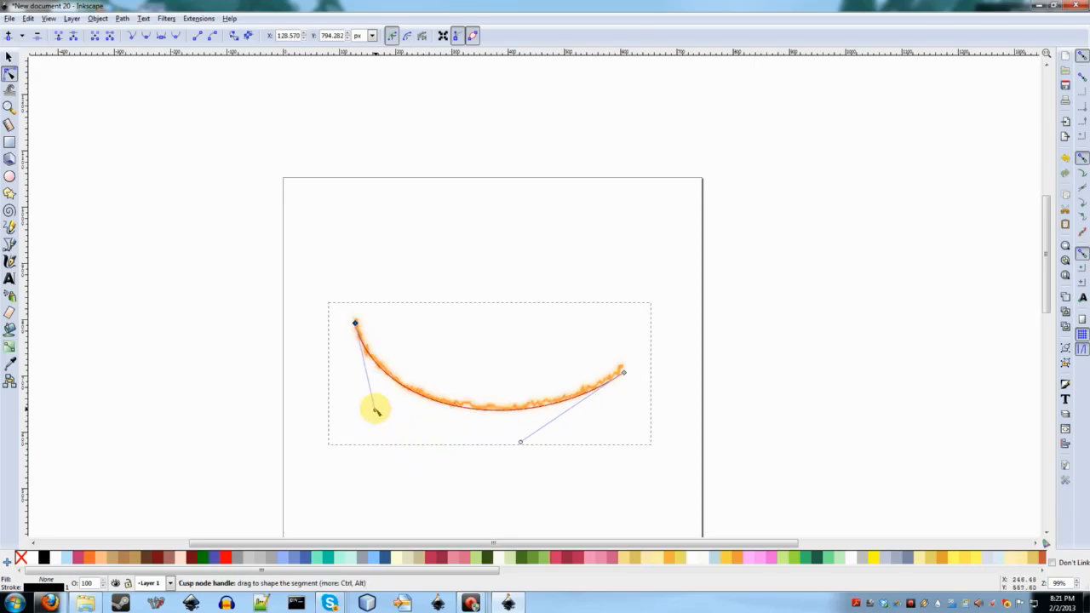
key(alt+Tab)
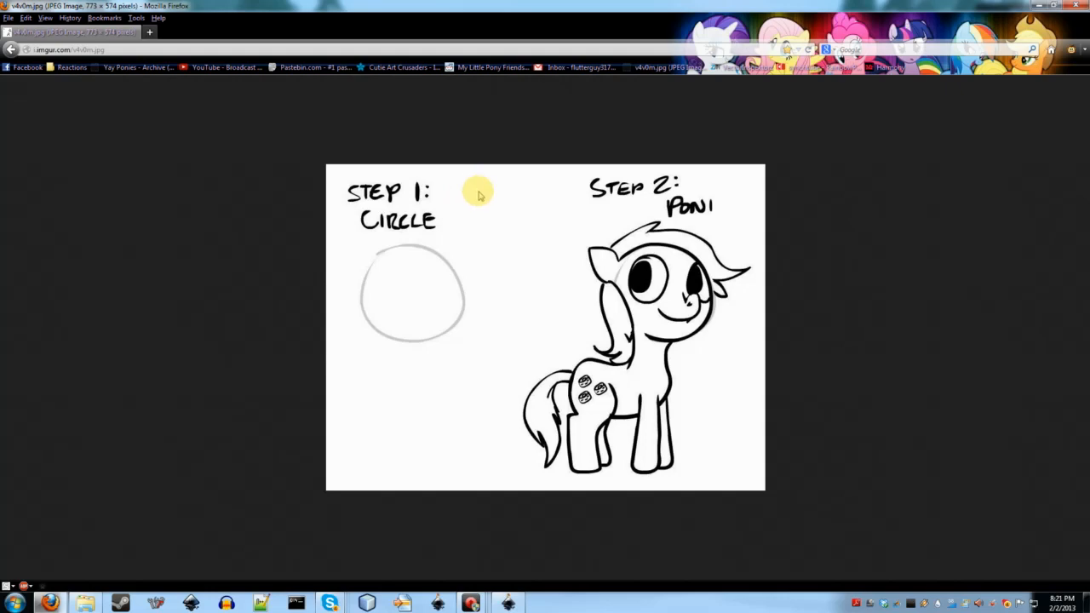
click(1036, 5)
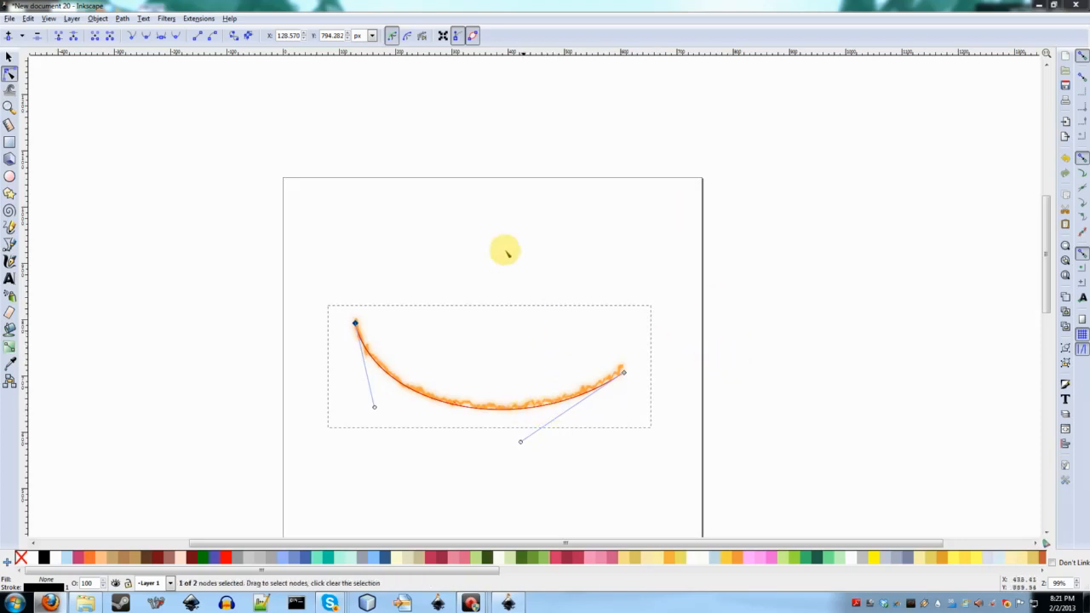
Step: Open the Filter Editor for the path's Fire filter and look through its chain of effects
click(168, 18)
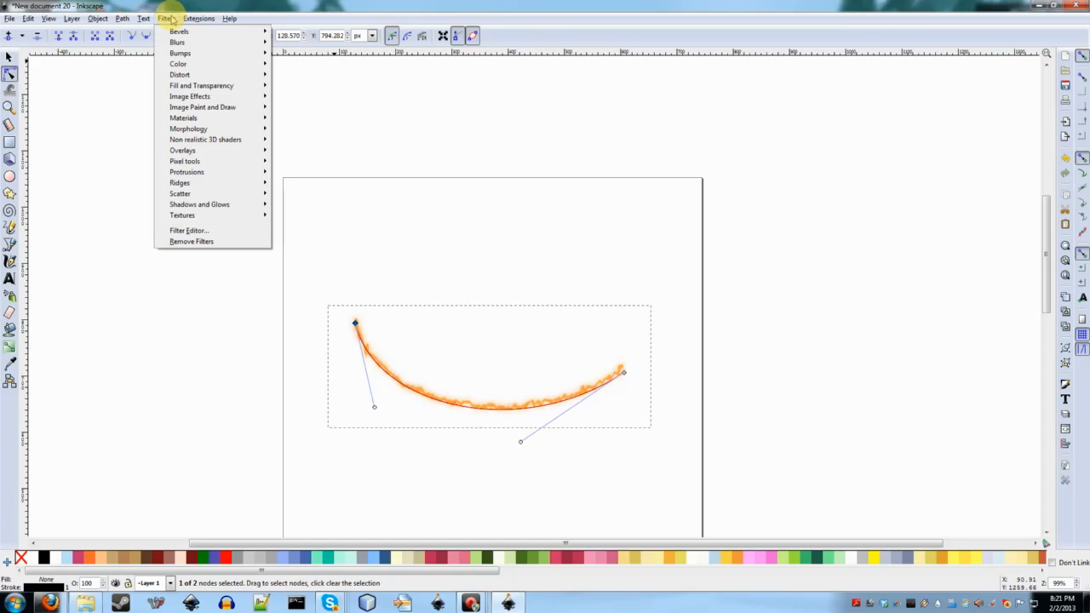
click(184, 231)
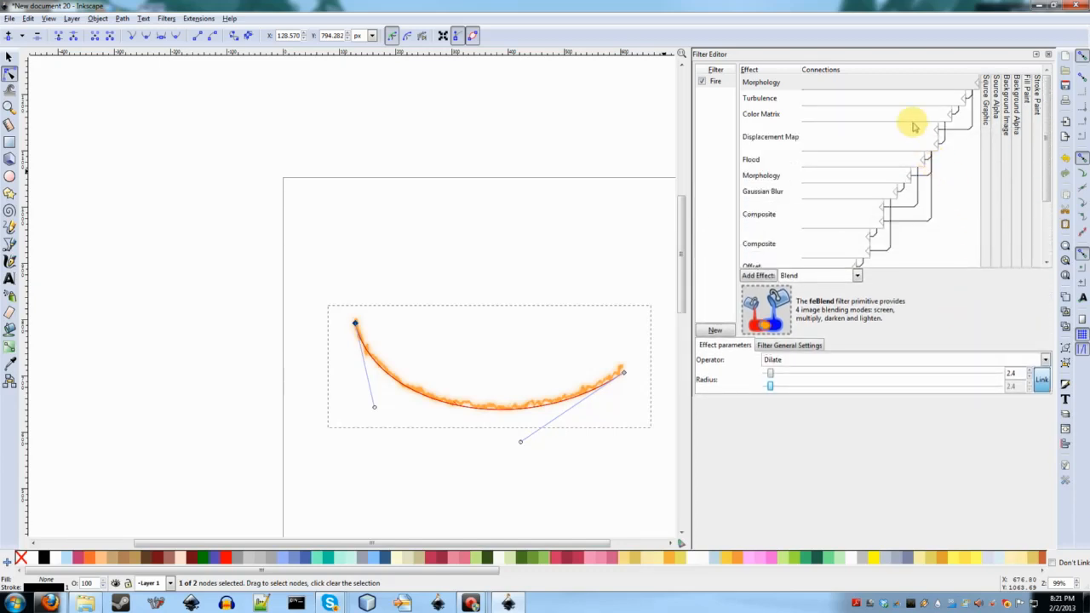
scroll(914, 126, down, 3)
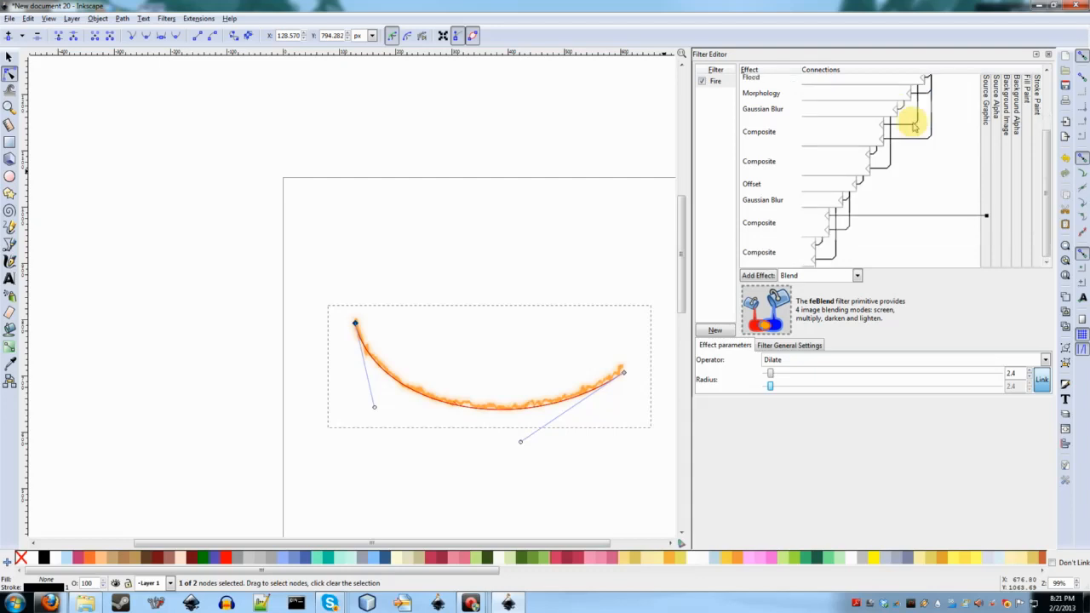
scroll(909, 124, up, 3)
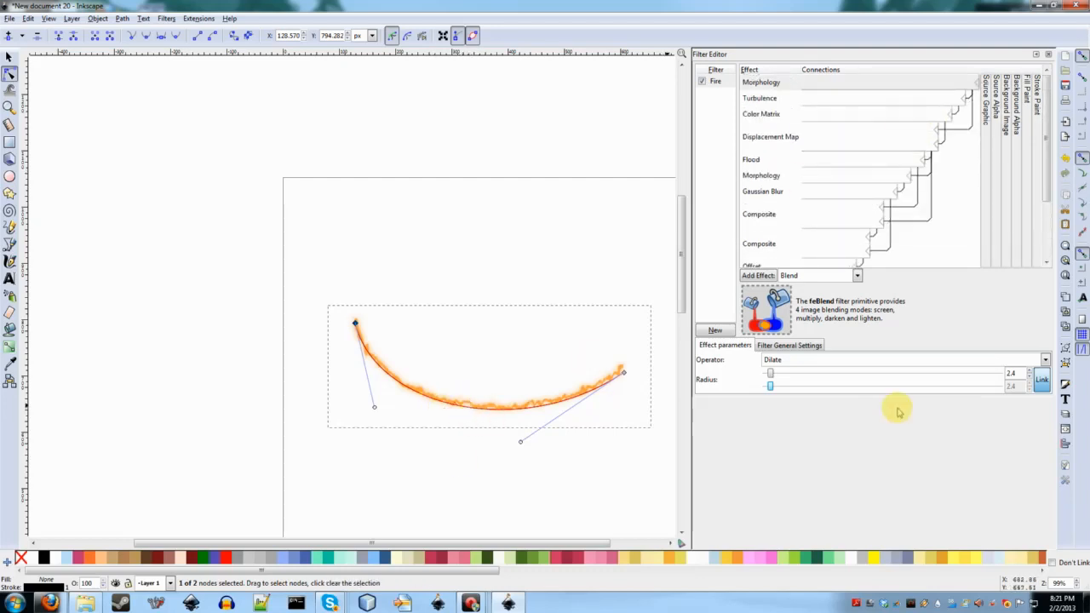
Step: Set the Fire filter's Turbulence base frequency to 0.165 for the first value and 0.087 for the second
click(760, 98)
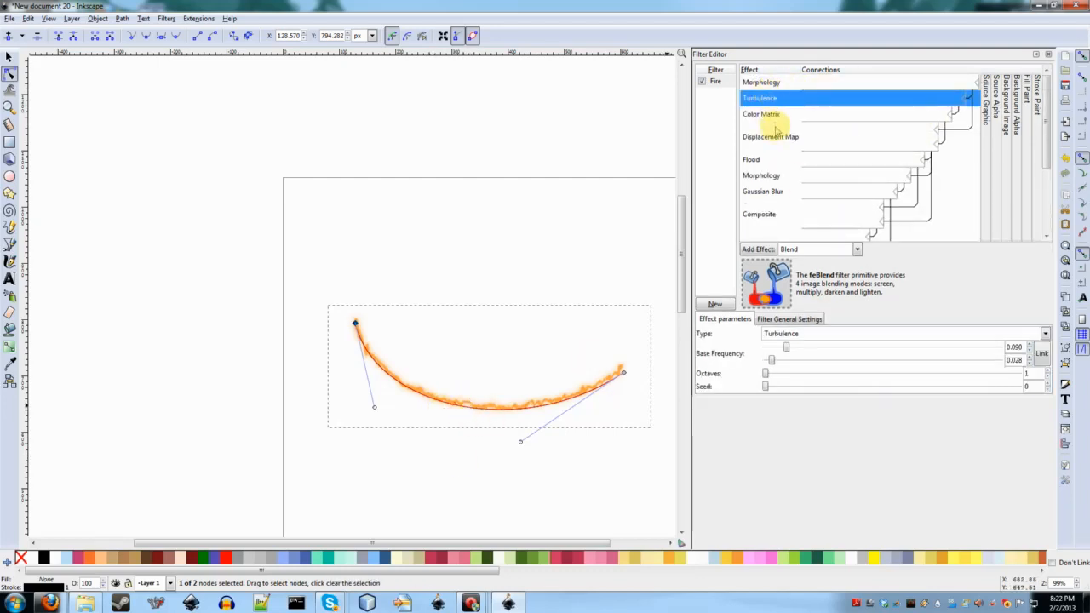
drag(785, 349, 806, 349)
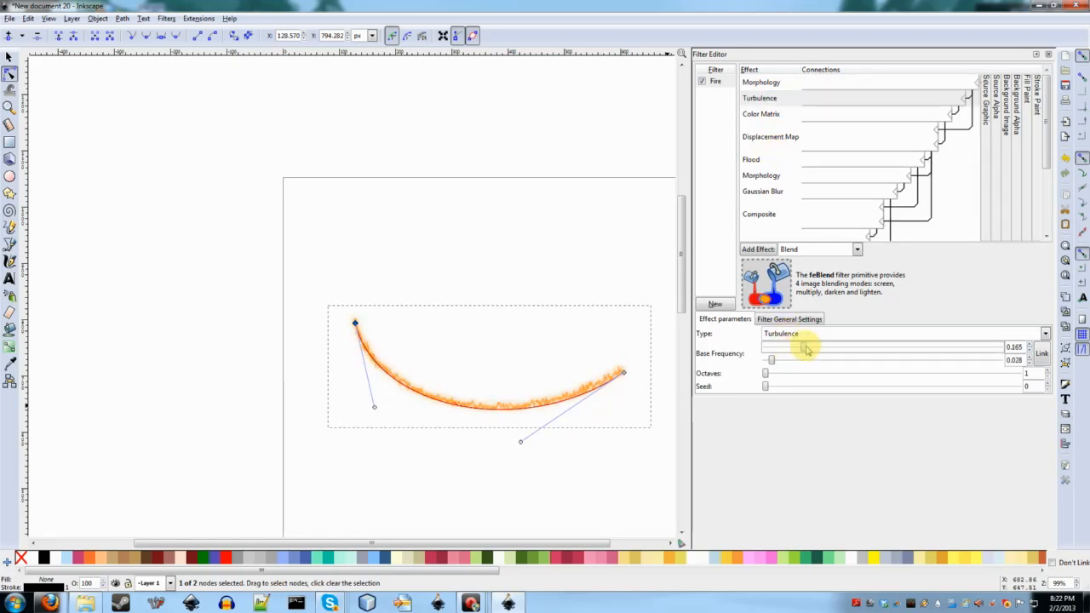
click(784, 100)
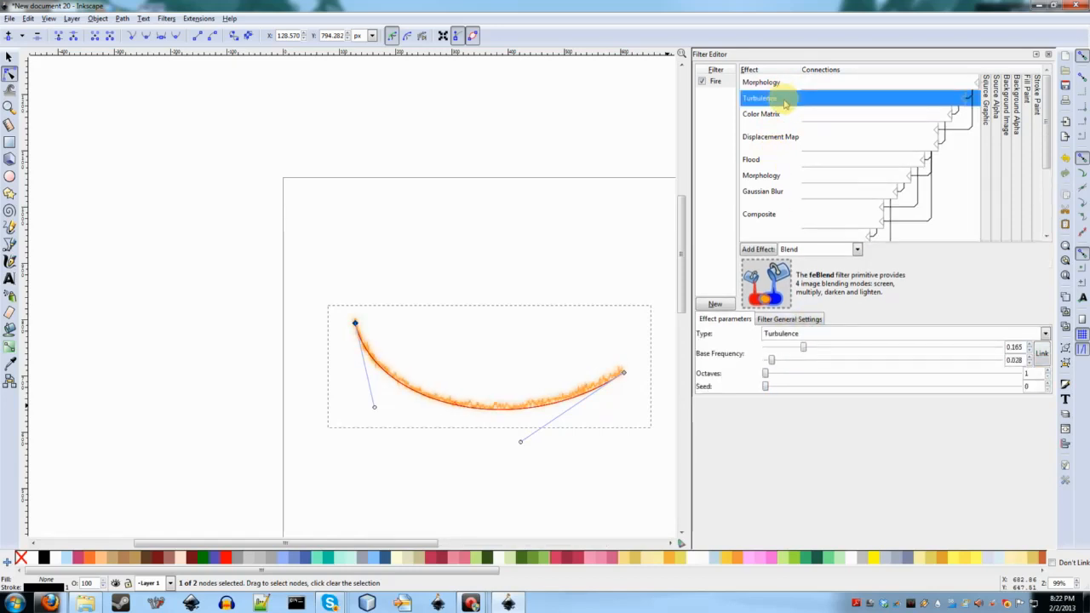
drag(773, 361, 787, 366)
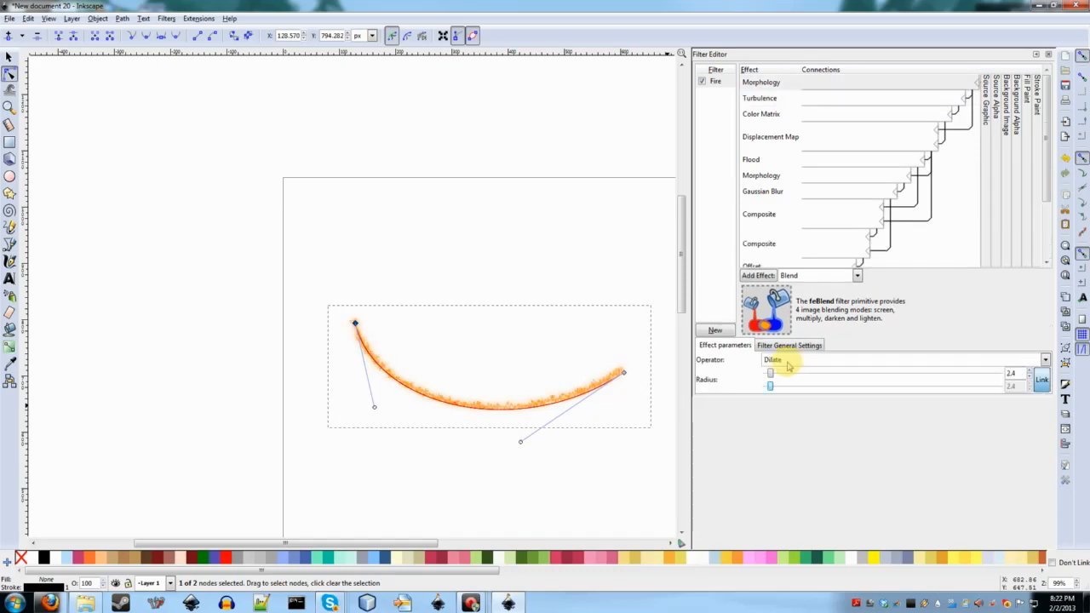
click(842, 101)
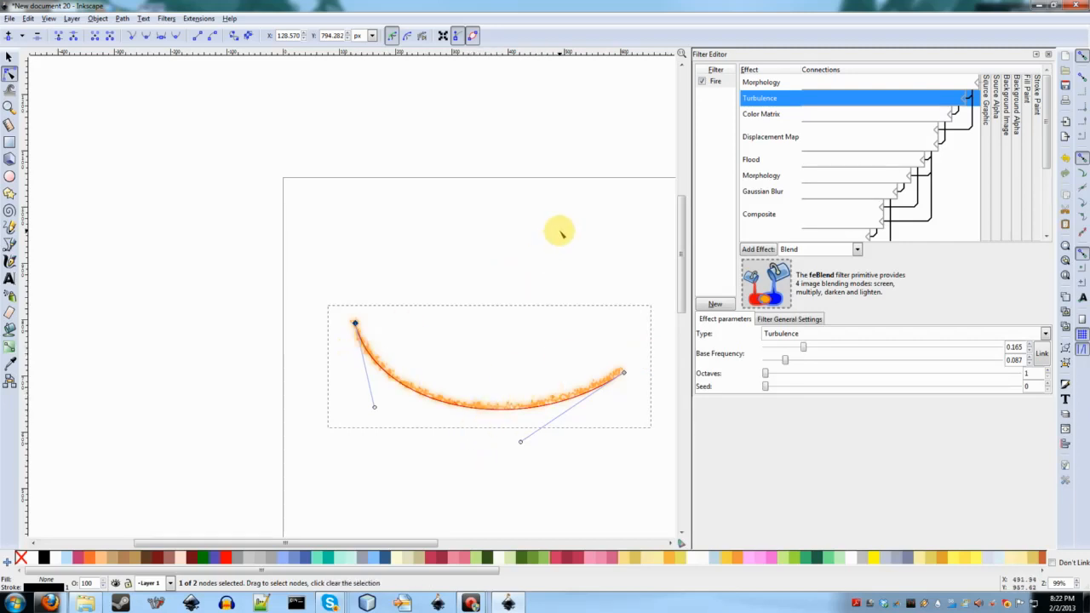
Step: Examine the parameters of the Fire filter's Color Matrix, Displacement Map, Flood, second Morphology, Gaussian Blur and first Composite effects
click(788, 119)
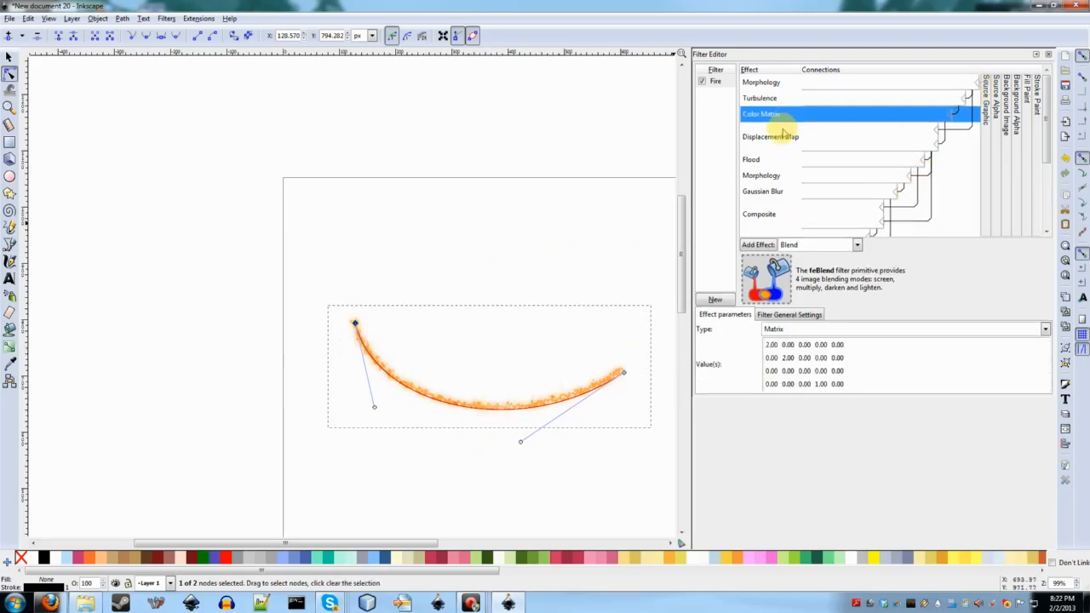
click(783, 136)
click(760, 160)
click(766, 175)
click(764, 192)
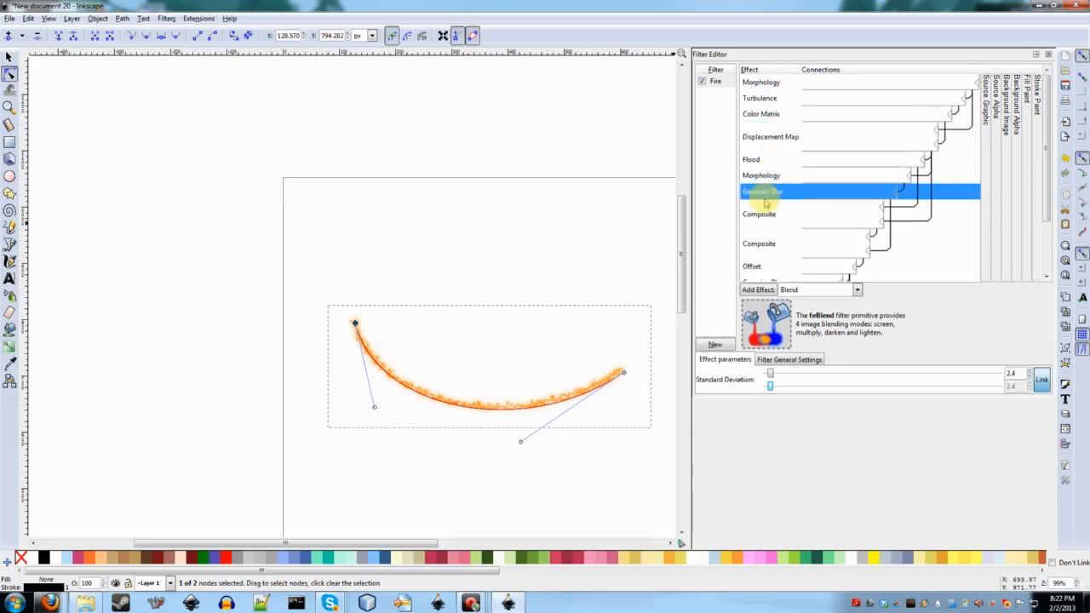
click(764, 215)
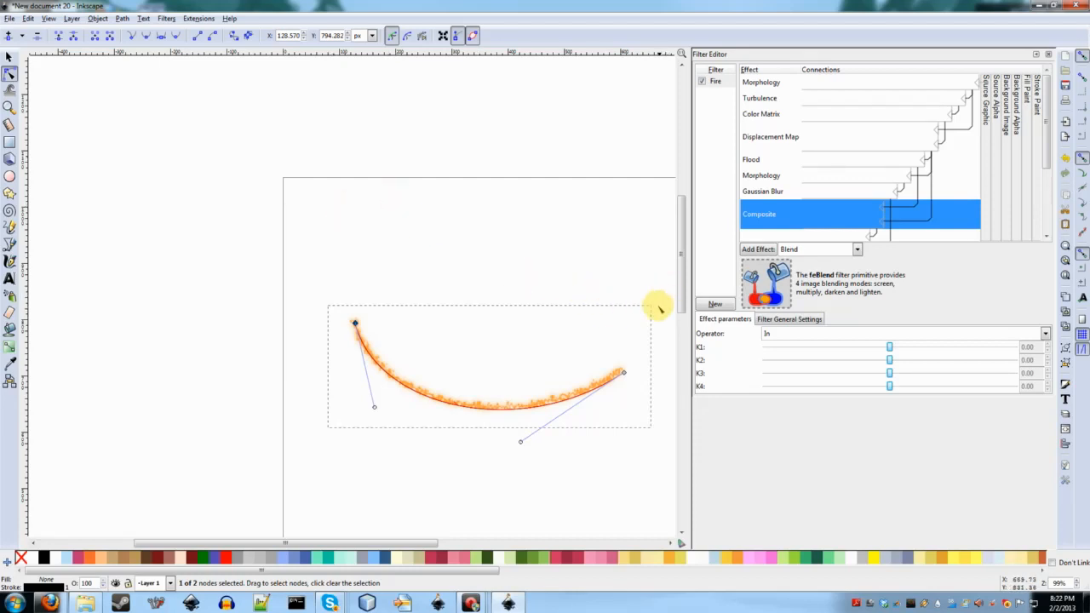
Step: Select both end nodes of the burning curve
drag(662, 303, 261, 409)
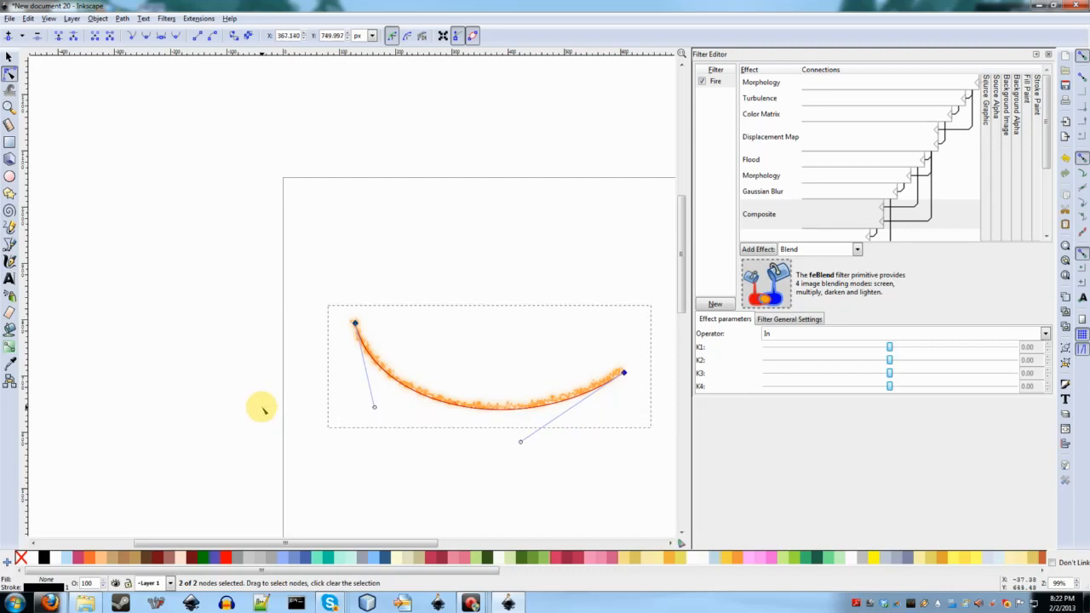